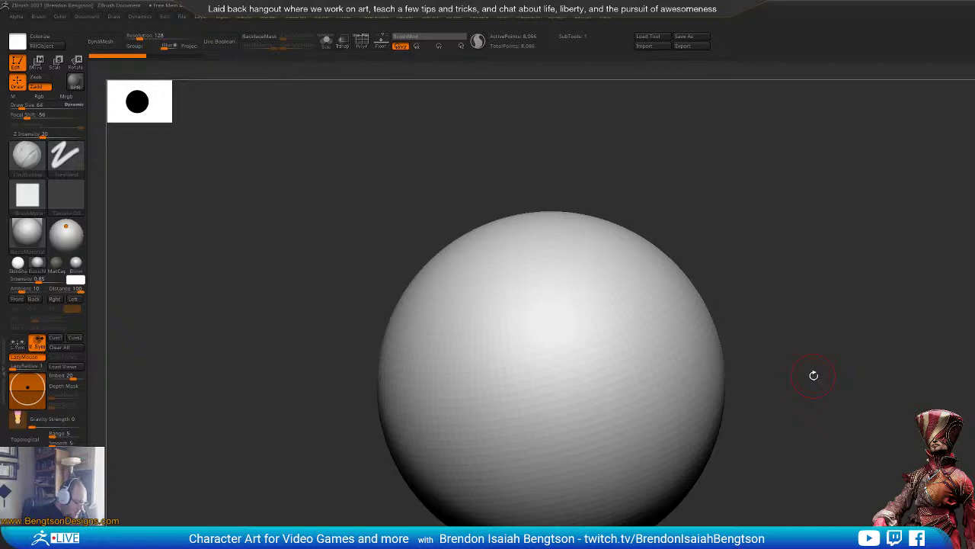
Step: Select the hPolish brush at draw size 304 and turn on X symmetry for sculpting the sphere
scroll(813, 375, "down", 2)
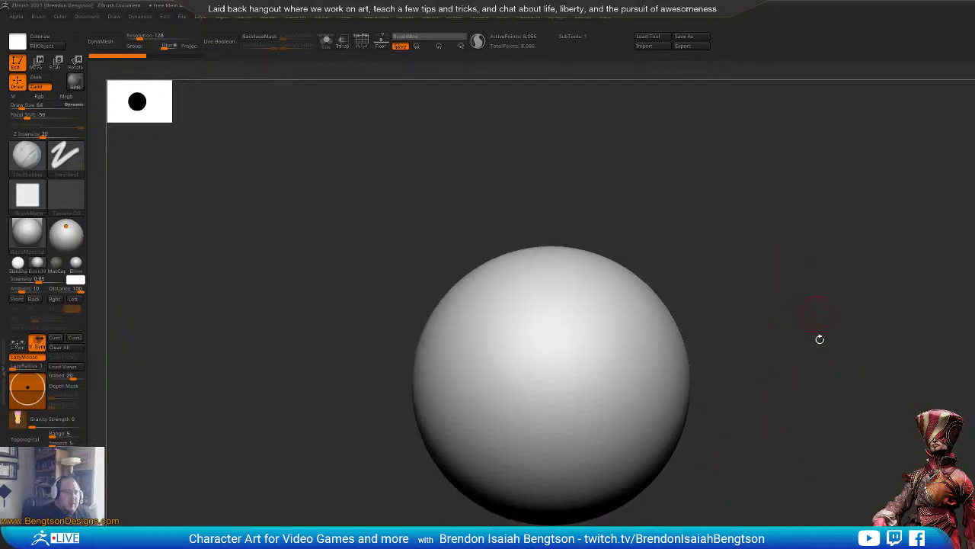
mouse_move(820, 404)
left_mouse_down()
mouse_move(860, 409)
mouse_move(835, 374)
left_mouse_up()
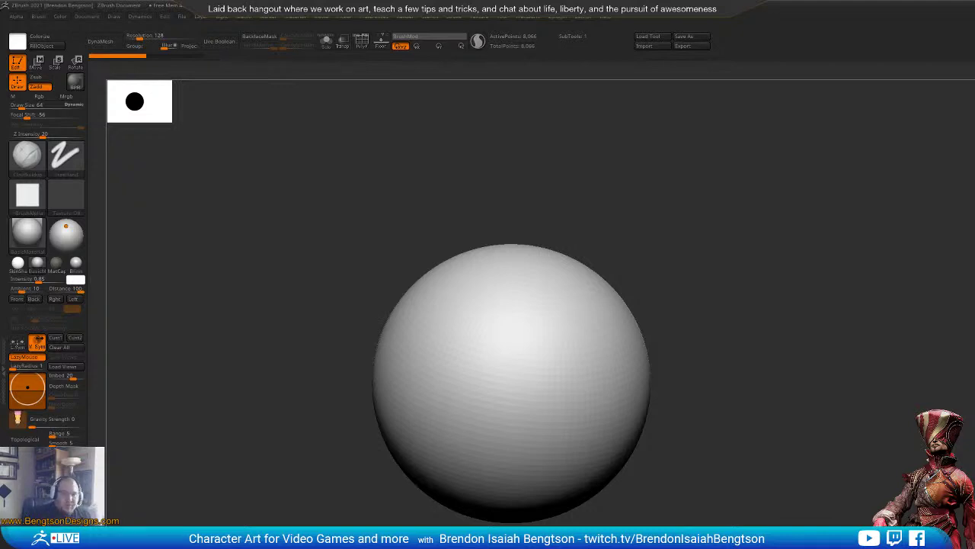
mouse_move(753, 448)
left_mouse_down()
mouse_move(746, 459)
mouse_move(782, 411)
mouse_move(752, 379)
mouse_move(780, 392)
left_mouse_up()
key("space")
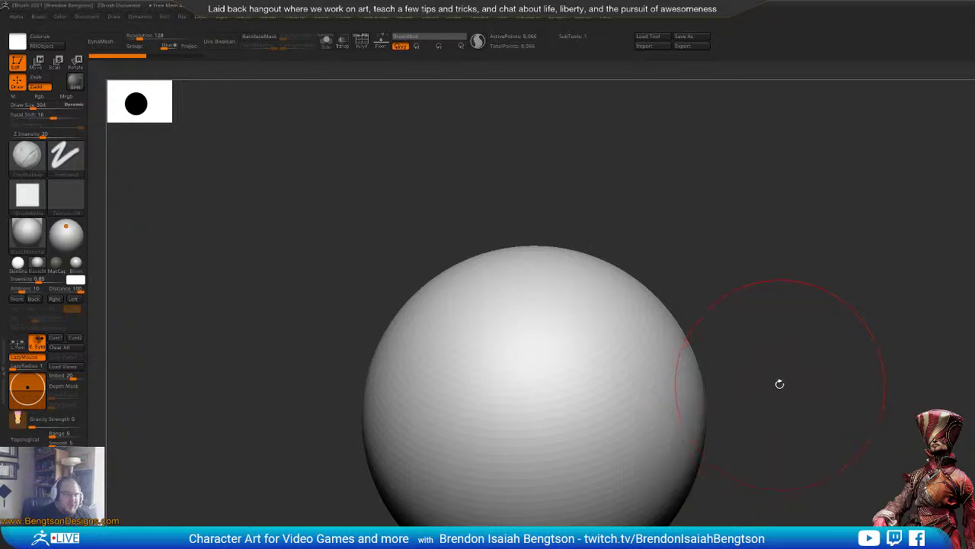
key("b")
key("h")
key("p")
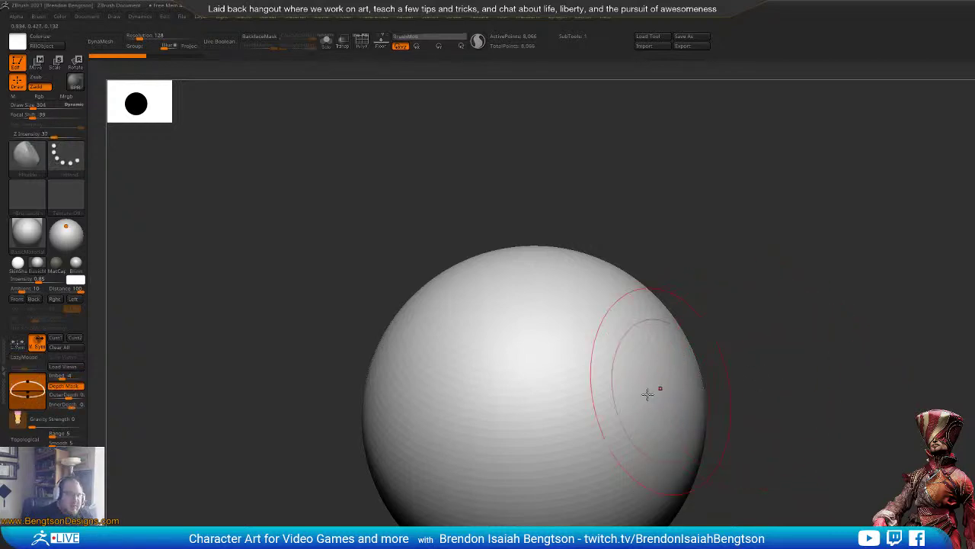
key("x")
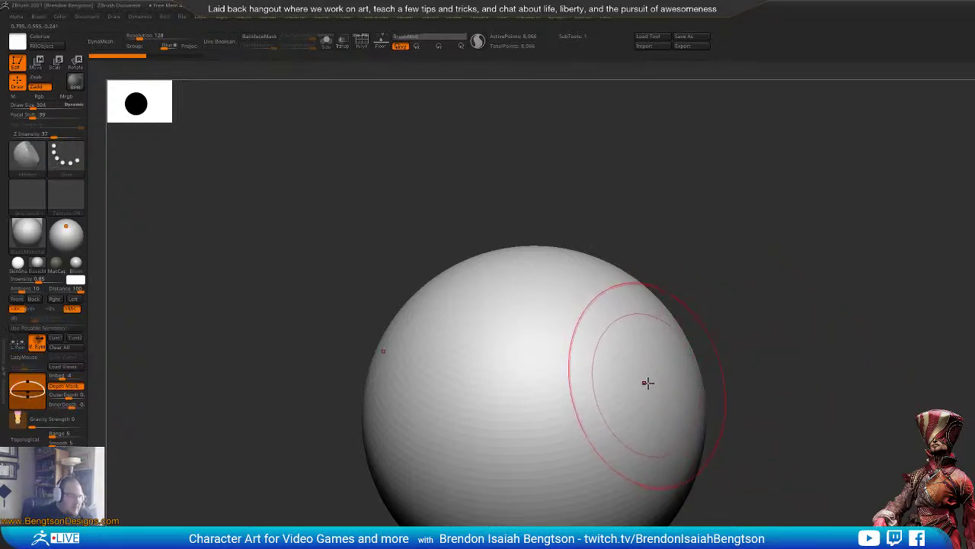
Step: Stretch the sphere upward into an egg-shaped head with the Move Topological brush at draw size 826
right_click_drag(646, 383, 788, 386)
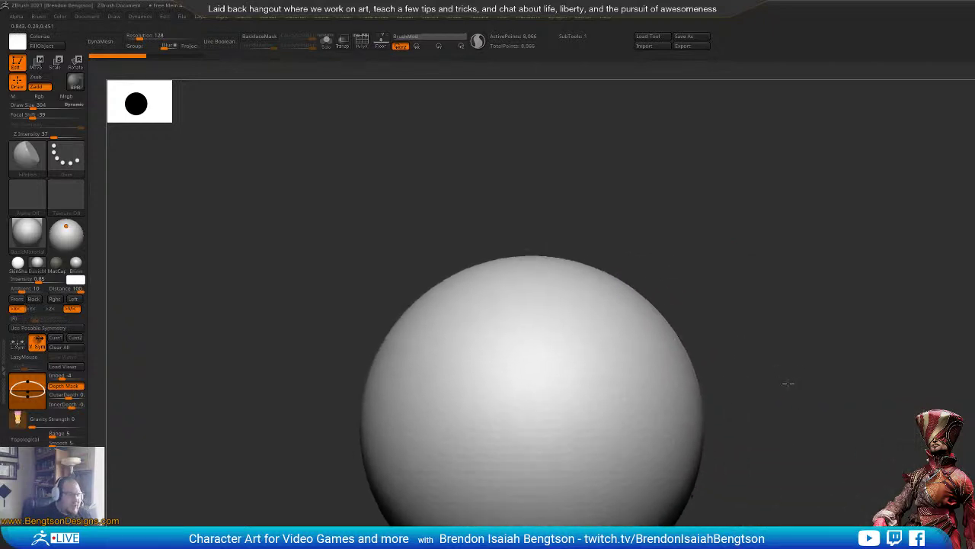
mouse_move(769, 325)
right_mouse_down("alt")
mouse_move(830, 354)
mouse_move(829, 362)
right_mouse_up("alt")
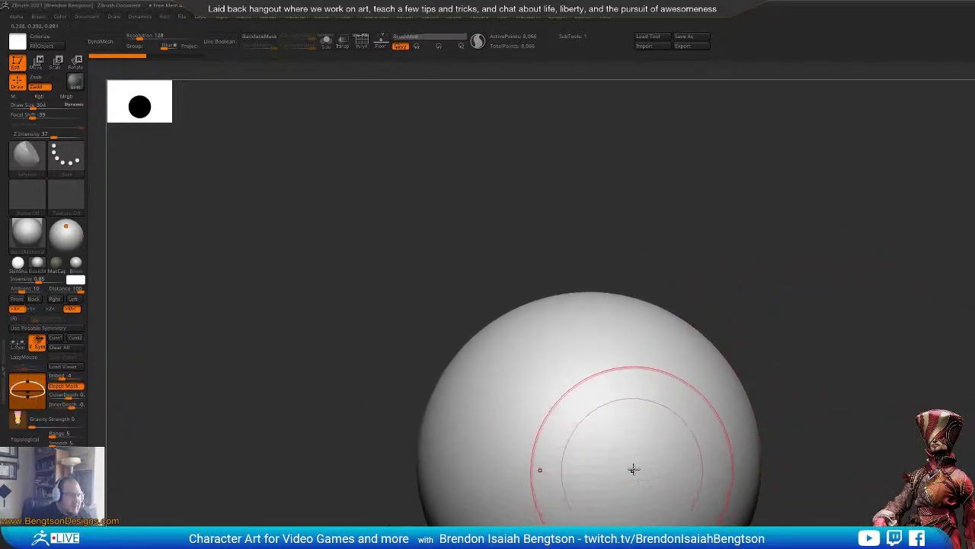
right_click_drag(729, 341, 807, 333)
key("b")
key("m")
key("t")
key("space")
left_click_drag(698, 361, 710, 359)
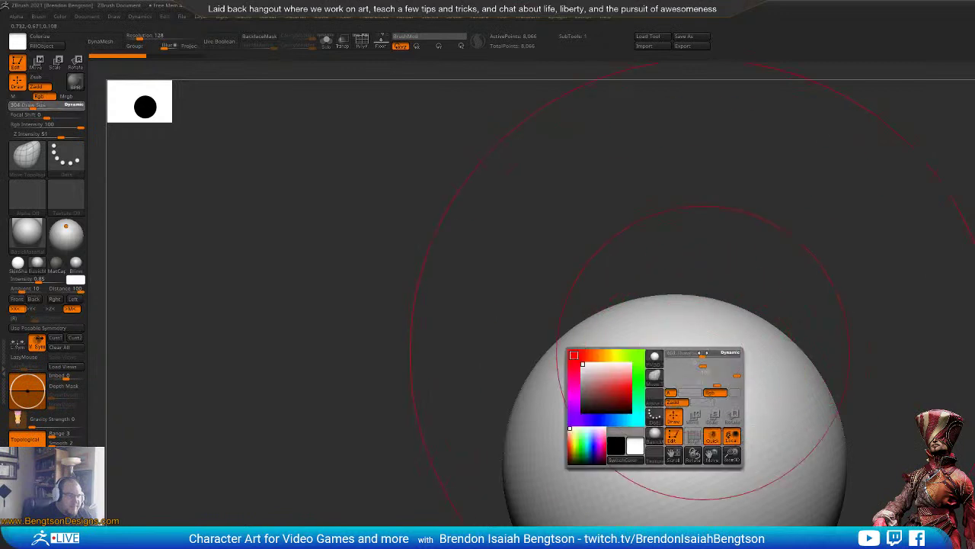
left_click_drag(701, 316, 774, 237)
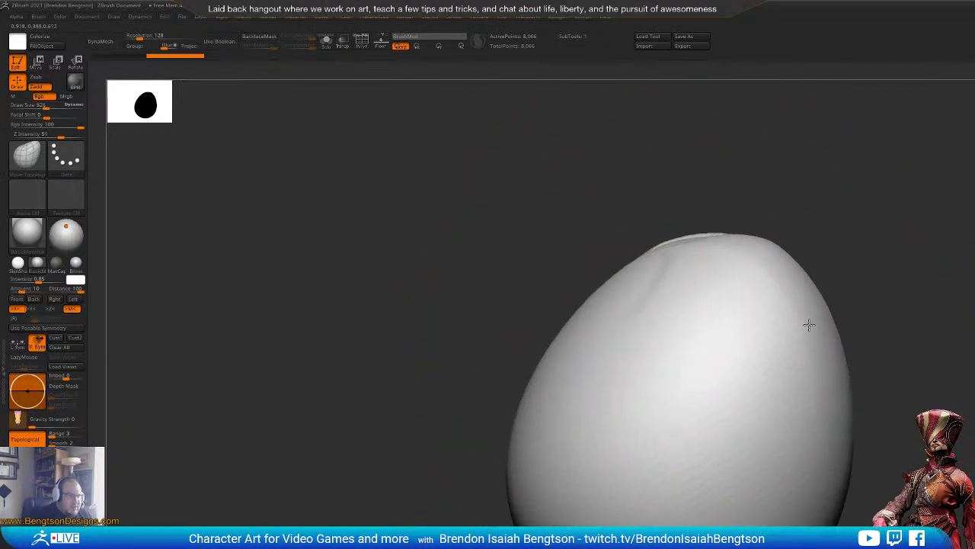
right_click_drag(807, 323, 841, 272)
left_click_drag(693, 223, 673, 229)
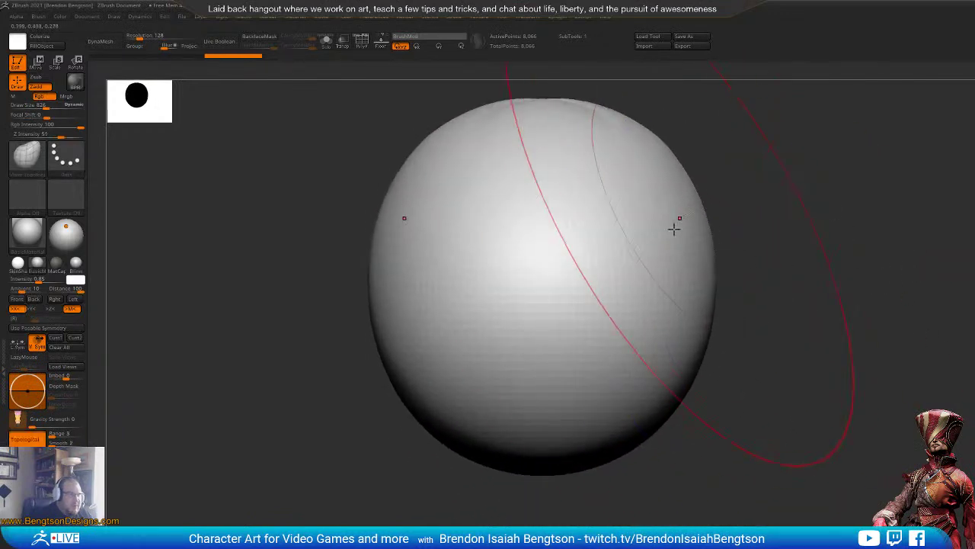
Step: Reduce the brush draw size to 402 and push in the eye areas and sides on the front of the head
right_click_drag(535, 481, 842, 348)
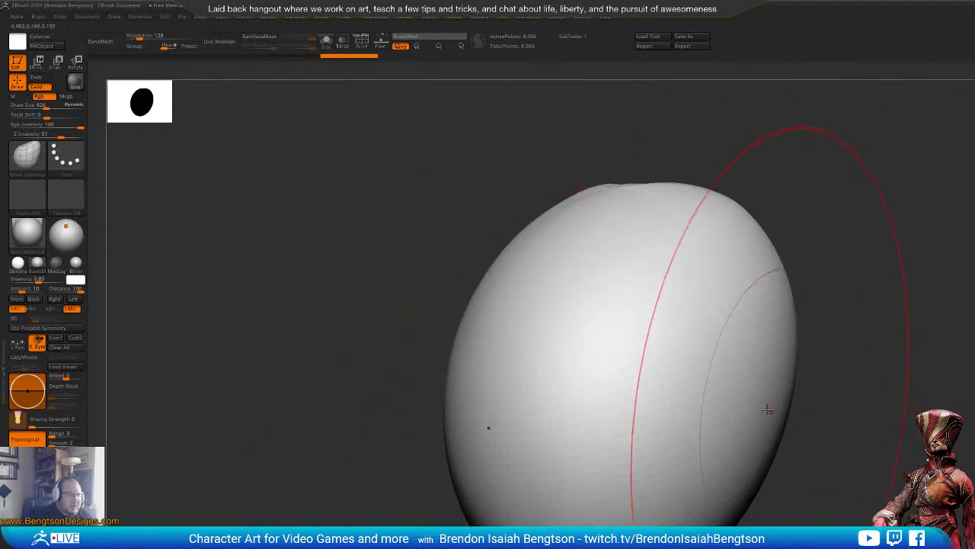
right_click_drag(816, 392, 756, 403)
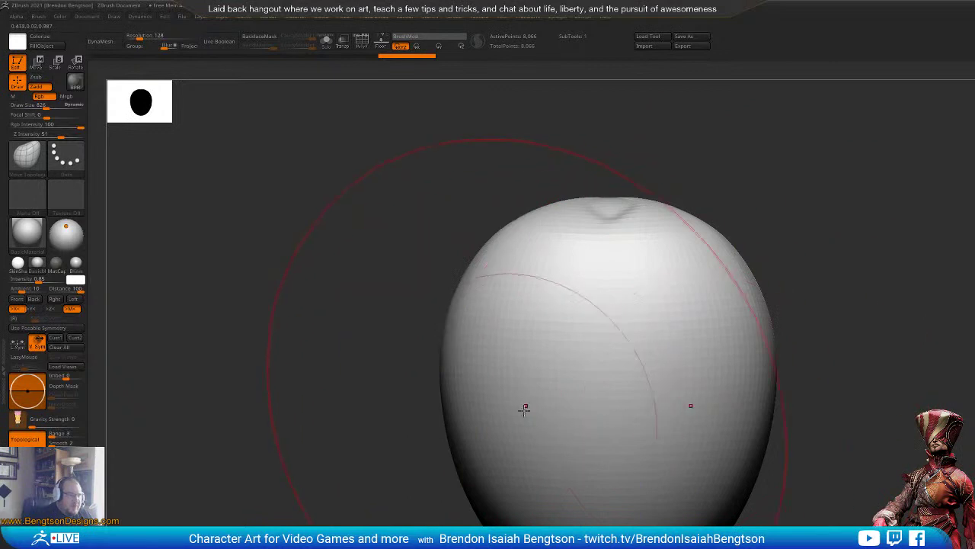
key("space")
mouse_move(524, 409)
left_mouse_down()
mouse_move(512, 414)
mouse_move(515, 372)
left_mouse_up()
left_click_drag(494, 333, 537, 310)
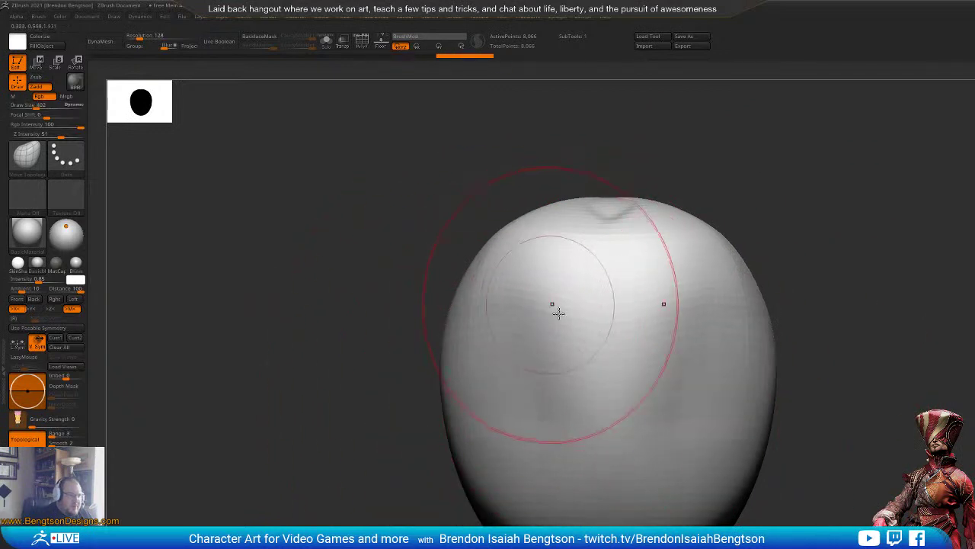
left_click_drag(478, 470, 496, 462)
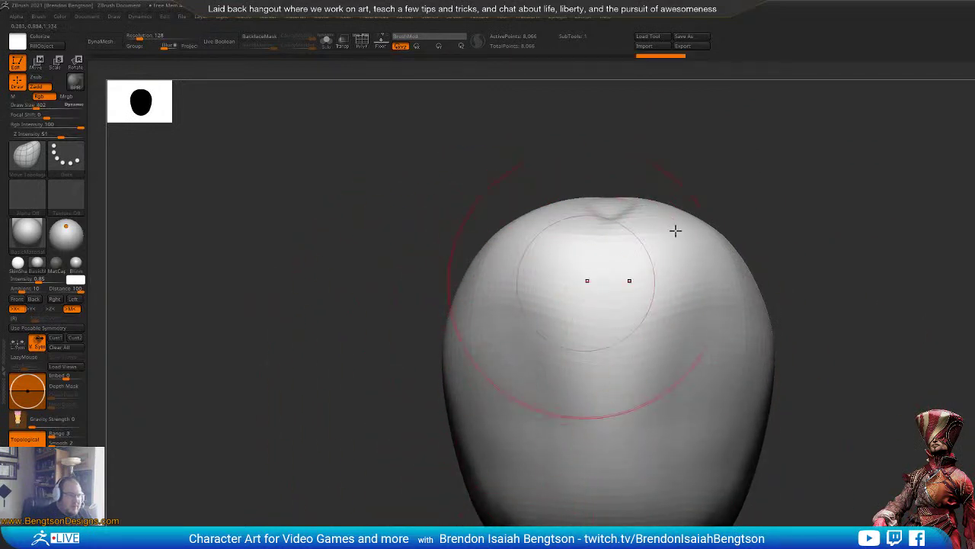
Step: Pull a tall, tapered horn up from the top of the forehead with the Move Topological brush
mouse_move(675, 230)
right_mouse_down()
mouse_move(916, 237)
mouse_move(906, 244)
right_mouse_up()
right_click_drag(676, 334, 871, 364, "alt")
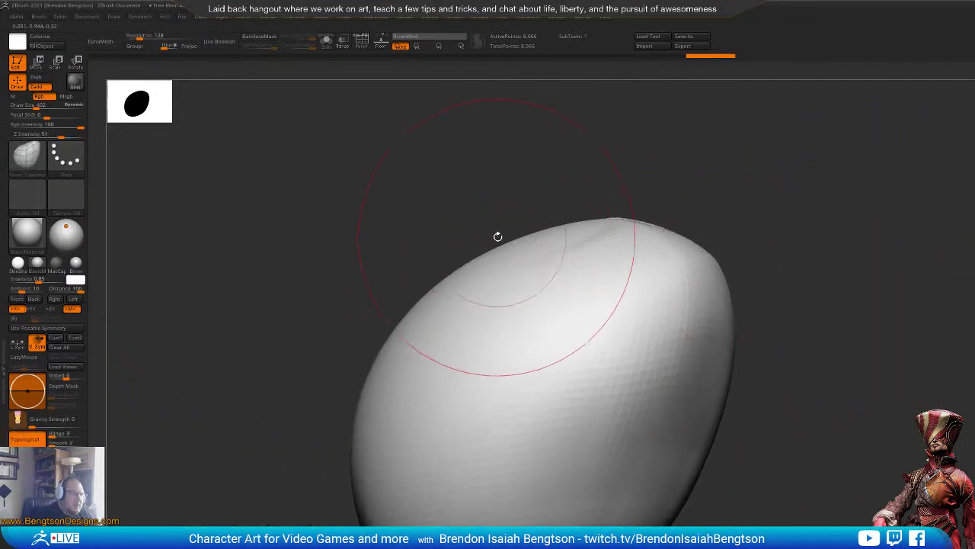
key("space")
mouse_move(514, 239)
left_mouse_down()
mouse_move(507, 243)
mouse_move(537, 124)
left_mouse_up()
key("space")
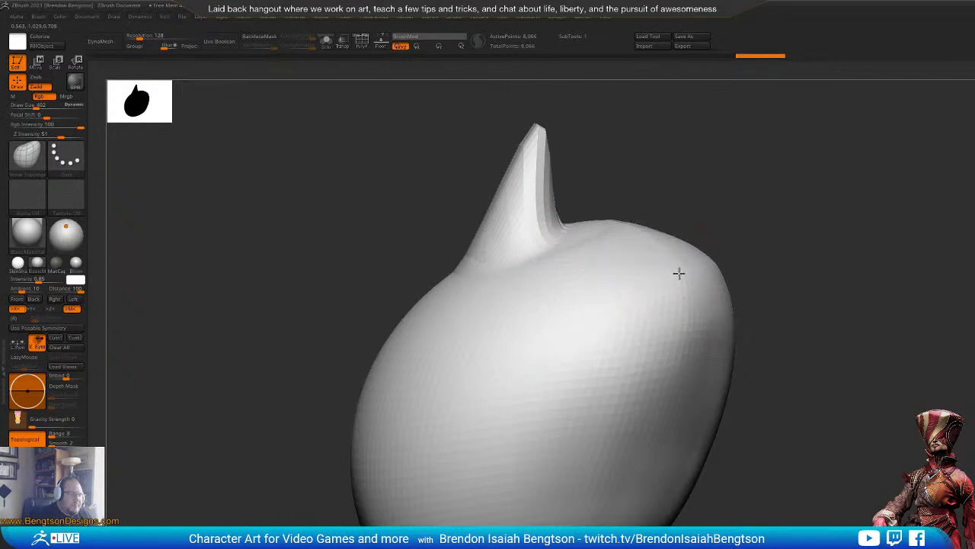
mouse_move(701, 484)
left_mouse_down()
mouse_move(780, 511)
mouse_move(736, 431)
left_mouse_up()
key("ctrl+z")
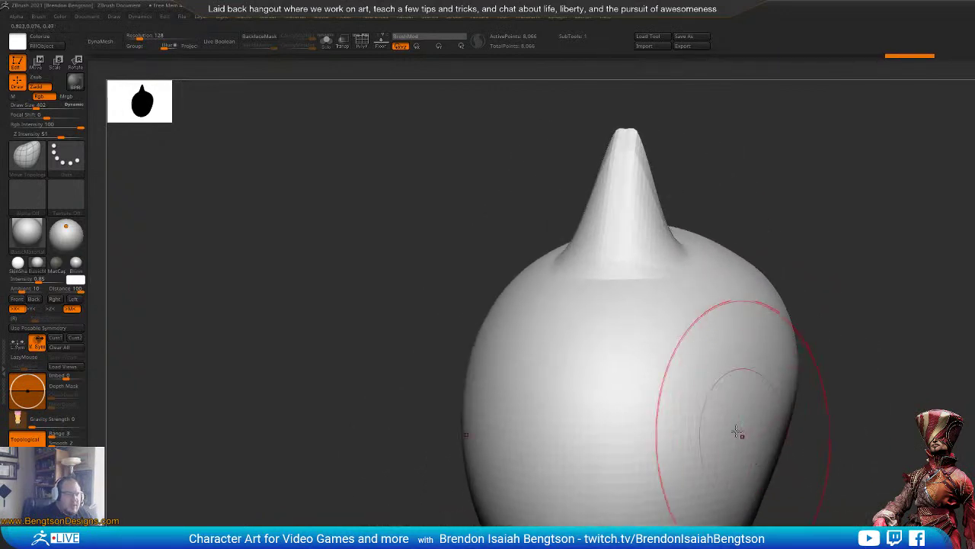
left_click_drag(745, 398, 878, 376)
Step: Reduce the brush draw size to 139
key("space")
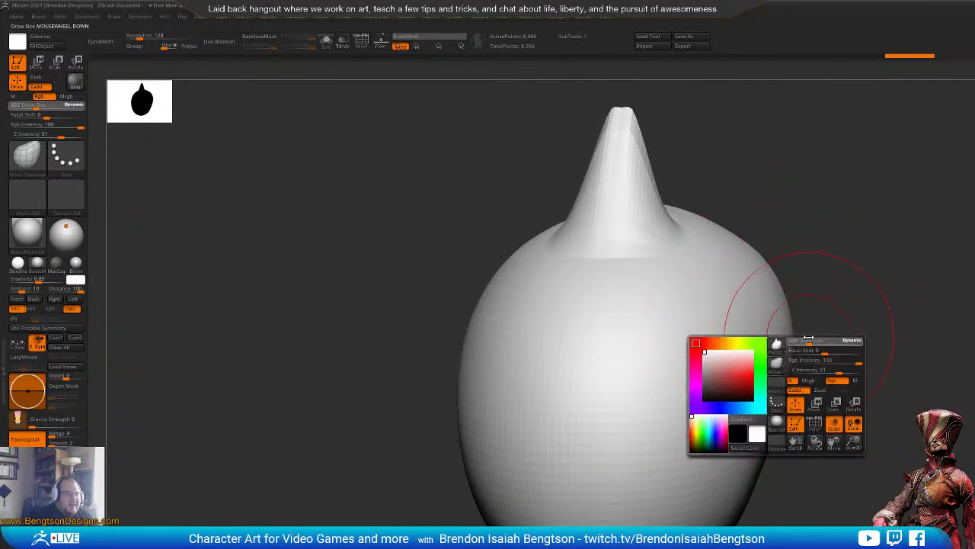
left_click_drag(808, 338, 797, 339)
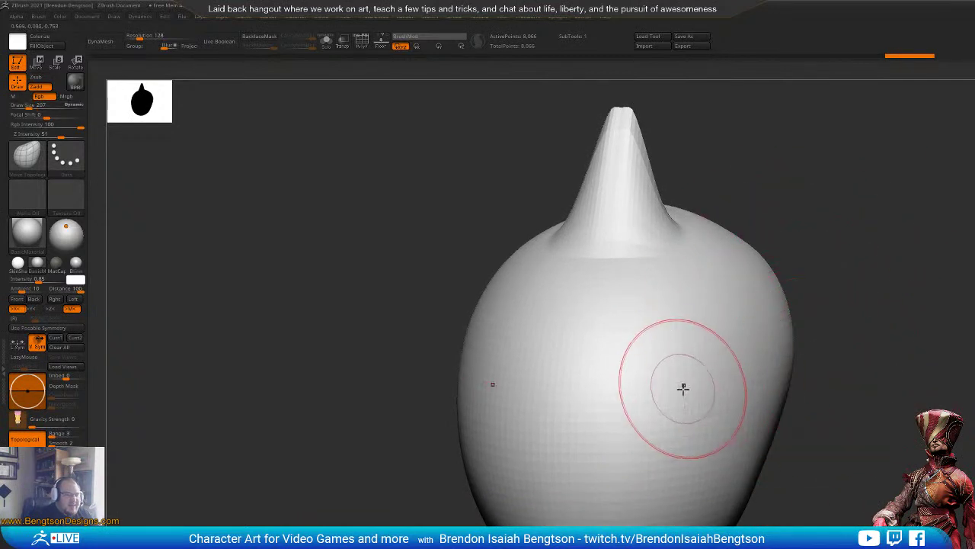
key("space")
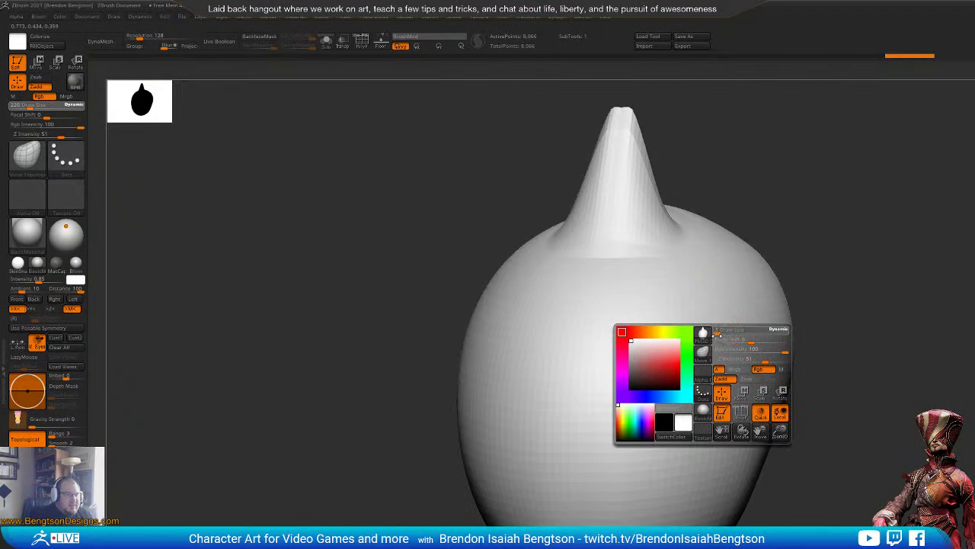
left_click_drag(733, 337, 731, 336)
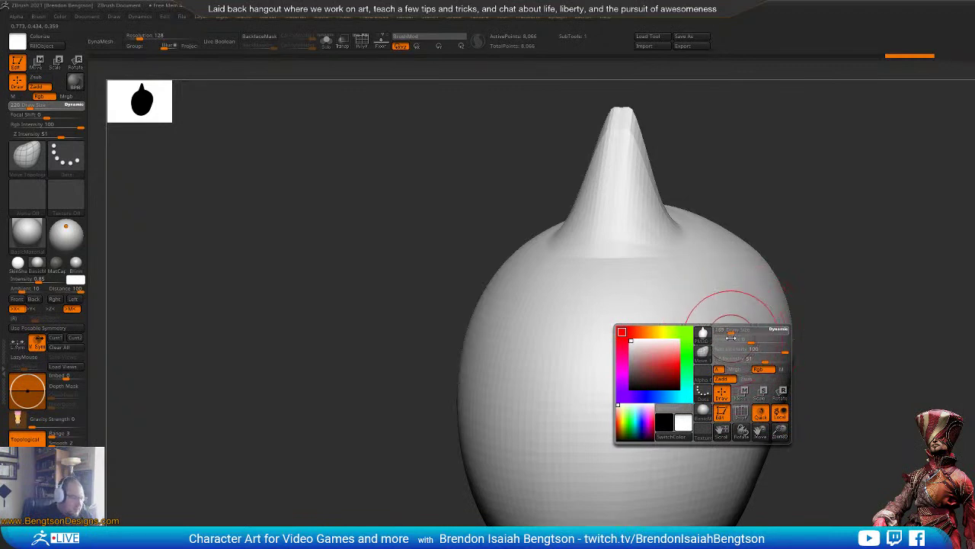
key("b")
key("h")
key("p")
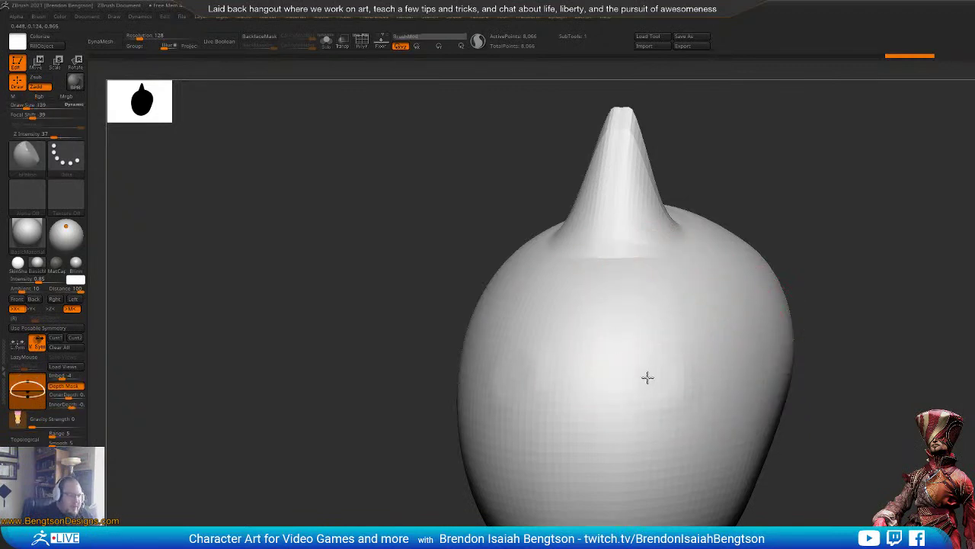
left_click_drag(651, 394, 650, 391, "shift")
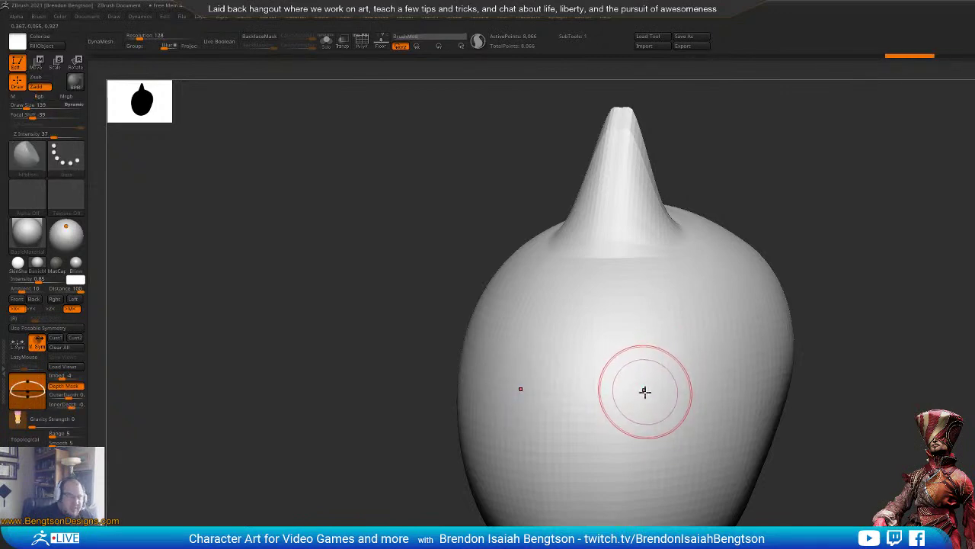
key("shift")
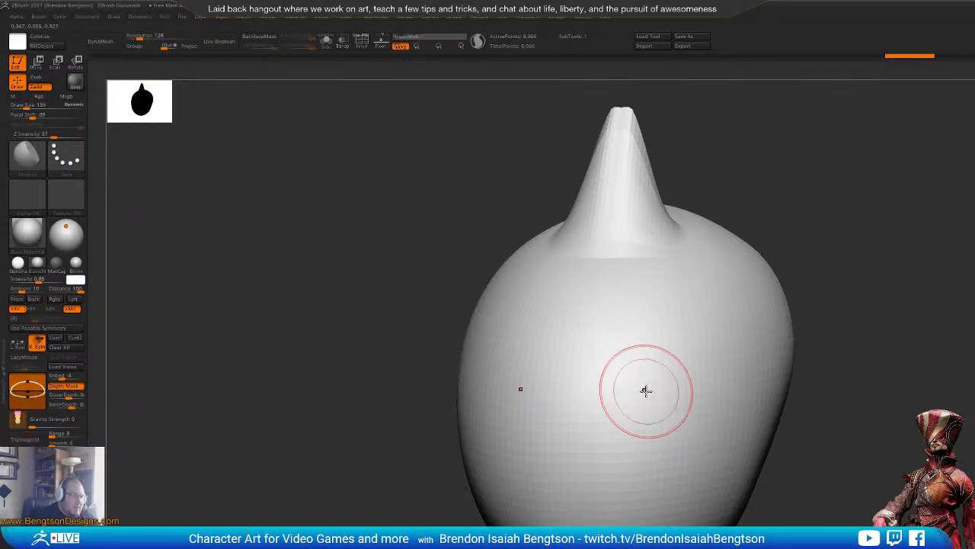
key("shift")
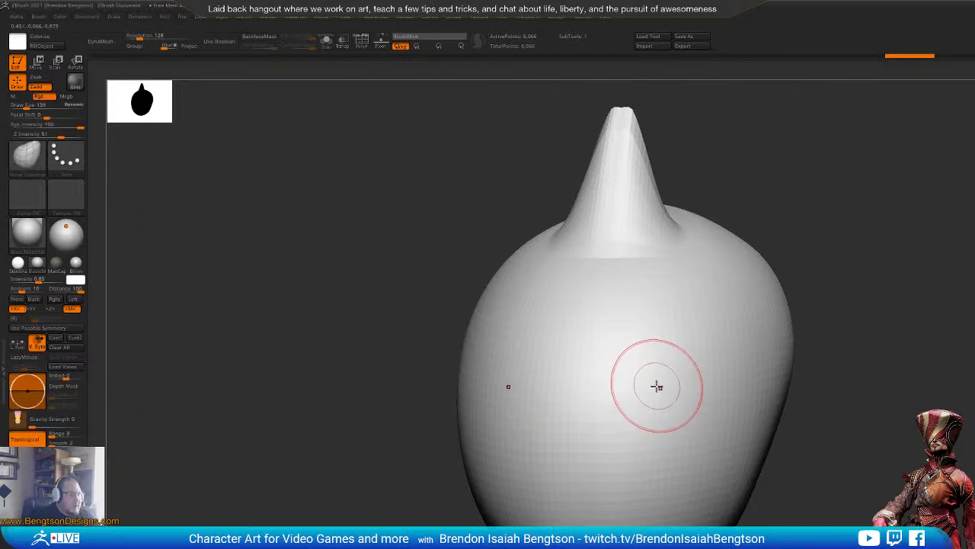
Step: Rough in the eye sockets, nose and cheeks on the front of the head with symmetrical strokes
mouse_move(657, 386)
left_mouse_down()
mouse_move(645, 383)
mouse_move(672, 381)
left_mouse_up()
mouse_move(665, 445)
left_mouse_down()
mouse_move(625, 383)
mouse_move(660, 416)
mouse_move(671, 379)
mouse_move(605, 473)
left_mouse_up()
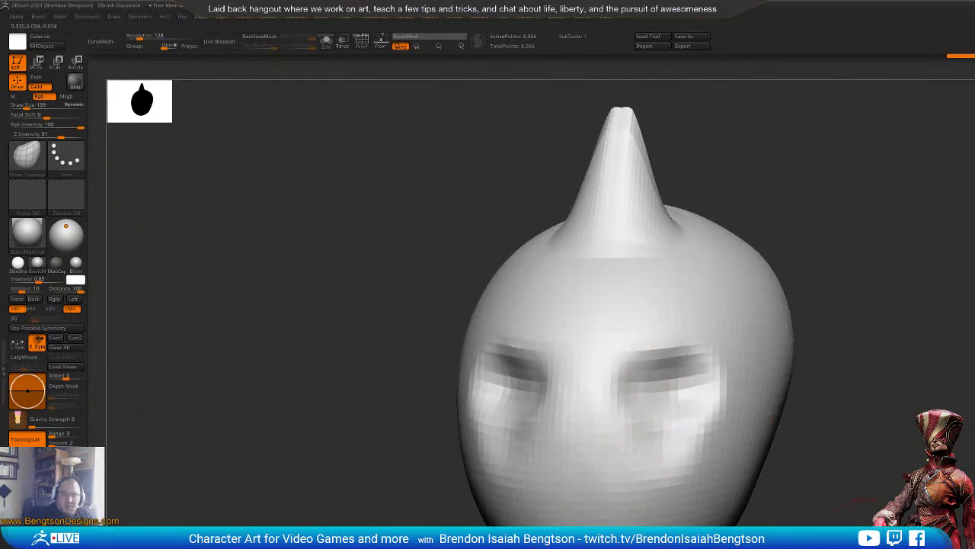
Step: Carve hollows below the cheekbones and around the mouth with the ClayBuildup brush
mouse_move(857, 518)
left_mouse_down()
mouse_move(846, 499)
mouse_move(739, 526)
mouse_move(777, 514)
left_mouse_up()
key("b")
key("c")
key("b")
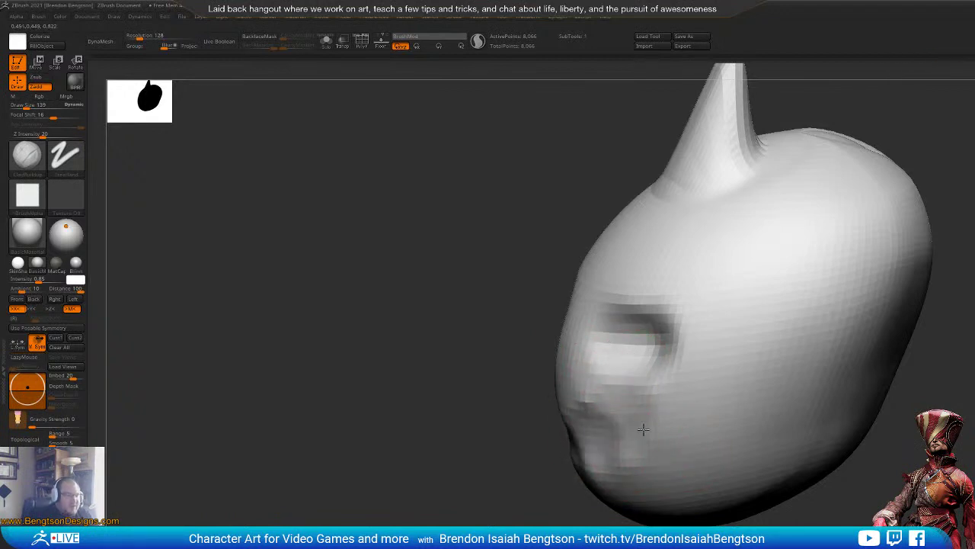
mouse_move(650, 448)
left_mouse_down()
mouse_move(687, 451)
mouse_move(742, 401)
mouse_move(736, 434)
left_mouse_up()
mouse_move(736, 436)
right_mouse_down()
mouse_move(728, 442)
mouse_move(814, 455)
mouse_move(827, 474)
mouse_move(733, 448)
right_mouse_up()
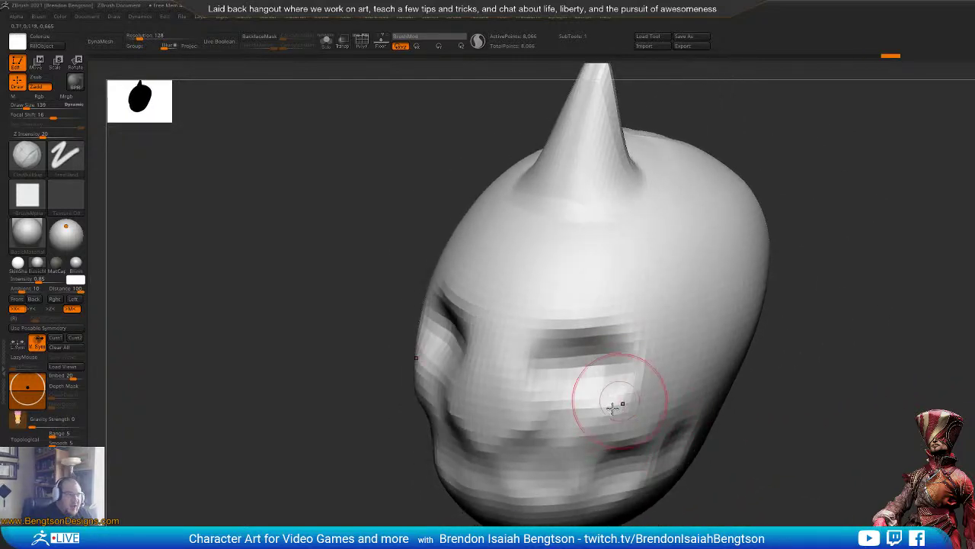
Step: Carve the hollows on the sides of the head behind the eye sockets with the ClayBuildup brush
mouse_move(666, 331)
left_mouse_down()
mouse_move(681, 317)
mouse_move(696, 338)
mouse_move(716, 255)
mouse_move(734, 294)
mouse_move(736, 336)
mouse_move(719, 331)
mouse_move(720, 316)
left_mouse_up()
right_click_drag(720, 316, 721, 359, "alt")
mouse_move(838, 348)
left_mouse_down()
mouse_move(827, 337)
mouse_move(871, 200)
mouse_move(801, 318)
left_mouse_up()
mouse_move(908, 201)
left_mouse_down()
mouse_move(845, 275)
mouse_move(833, 247)
left_mouse_up()
Step: Push the horn's sides inward and adjust its tip with the Move Topological brush
key("b")
key("m")
key("t")
left_click_drag(660, 228, 650, 230)
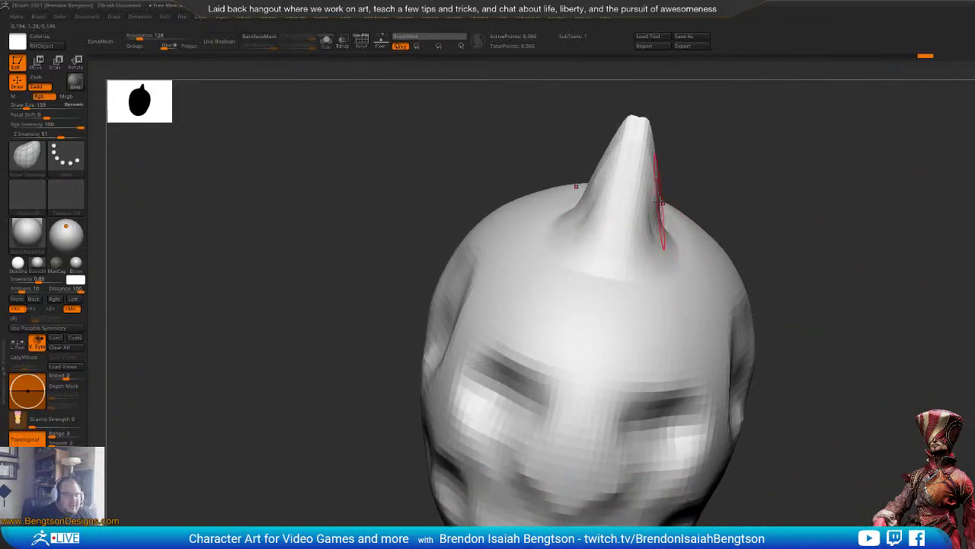
left_click_drag(711, 186, 638, 107)
right_click_drag(749, 178, 675, 407, "alt")
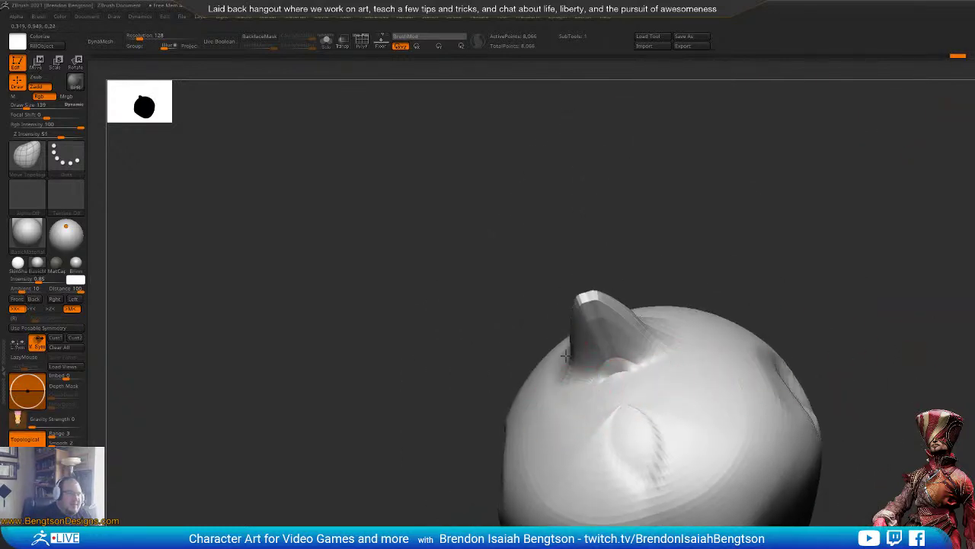
Step: Slim the horn further along its shaft and where it joins the skull
left_click_drag(570, 372, 589, 371)
mouse_move(576, 337)
left_mouse_down()
mouse_move(587, 332)
mouse_move(584, 348)
left_mouse_up()
mouse_move(619, 222)
left_mouse_down()
mouse_move(699, 213)
mouse_move(696, 129)
left_mouse_up()
left_click_drag(690, 275, 593, 221)
left_click_drag(535, 272, 536, 245)
left_click_drag(523, 321, 529, 323)
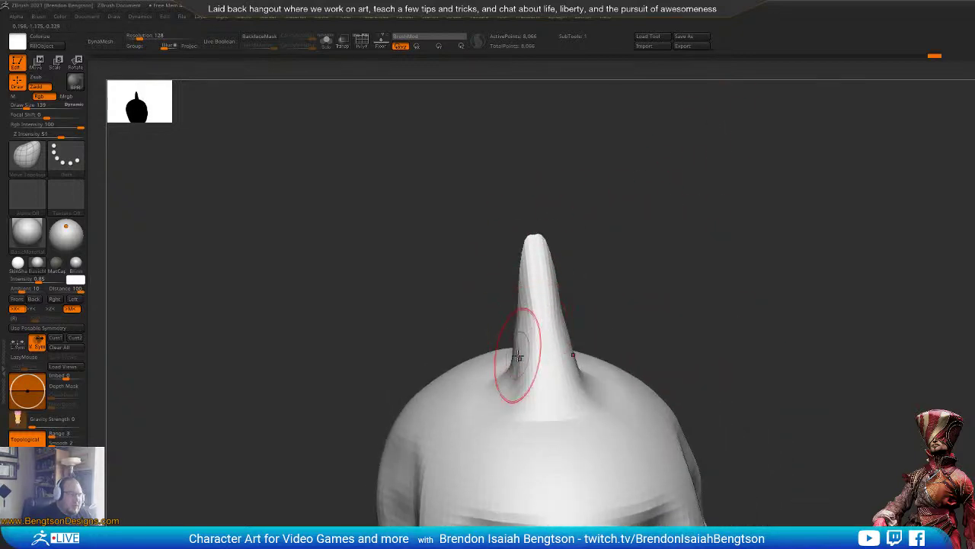
left_click_drag(516, 357, 524, 360)
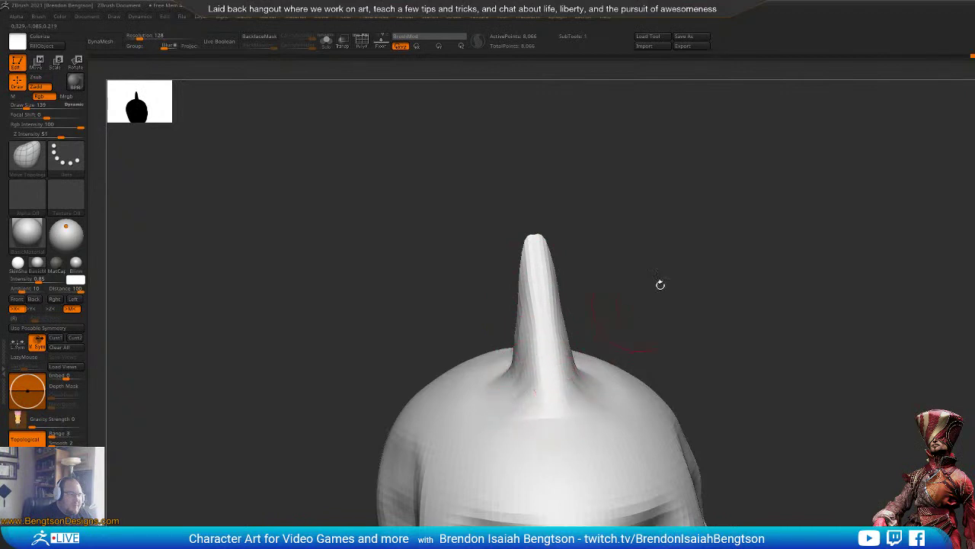
Step: Reshape the horn's profile in side view, sharpening the tip and bending the shaft
mouse_move(660, 282)
left_mouse_down()
mouse_move(507, 396)
mouse_move(520, 307)
mouse_move(498, 246)
mouse_move(518, 229)
left_mouse_up()
left_click_drag(517, 284, 540, 250)
mouse_move(478, 319)
left_mouse_down()
mouse_move(502, 263)
mouse_move(495, 294)
left_mouse_up()
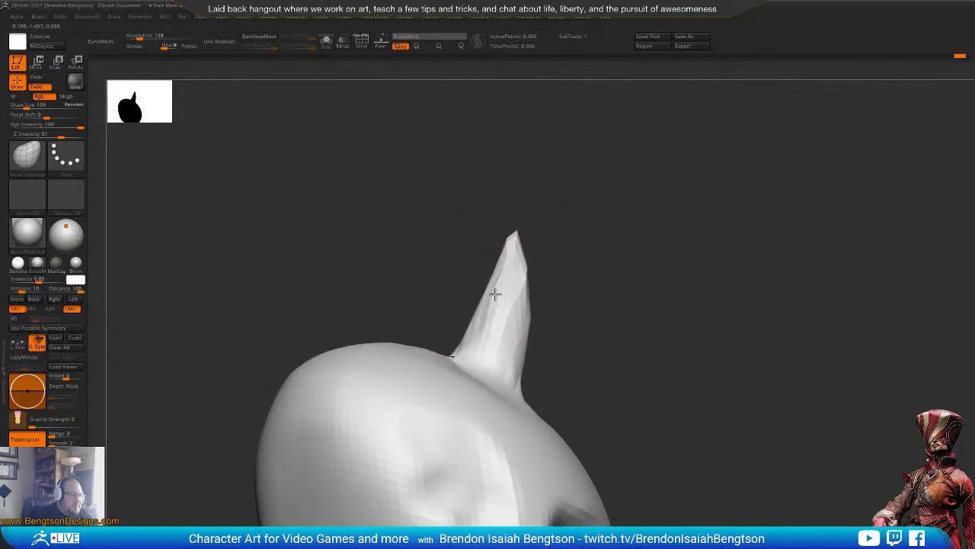
left_click_drag(581, 315, 522, 317)
Step: Extend the crease under the brow toward the bridge of the nose with the ClayBuildup brush
mouse_move(669, 317)
left_mouse_down("alt")
mouse_move(710, 226)
mouse_move(710, 244)
mouse_move(677, 215)
mouse_move(677, 178)
mouse_move(694, 194)
left_mouse_up("alt")
key("b")
key("c")
key("b")
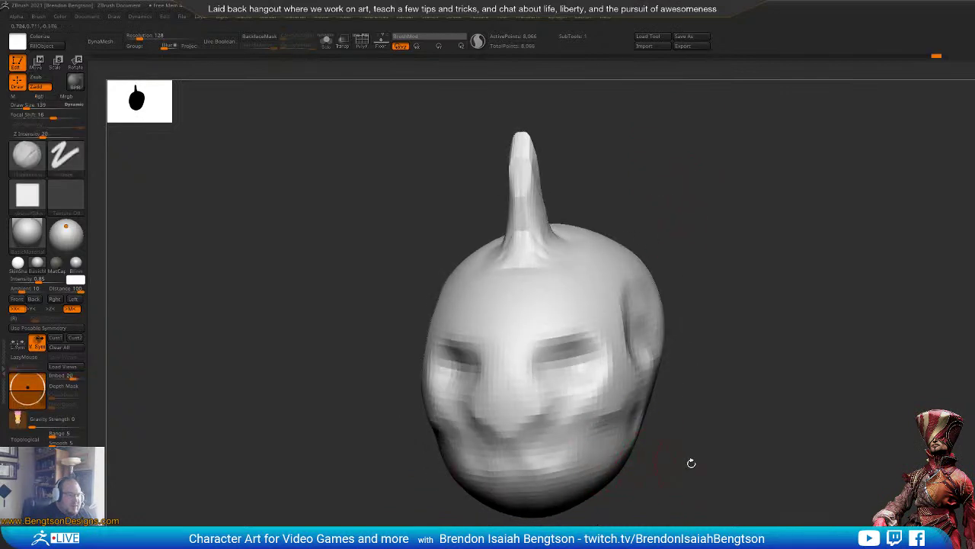
left_click_drag(690, 462, 603, 450)
mouse_move(593, 414)
left_mouse_down()
mouse_move(631, 404)
mouse_move(537, 451)
mouse_move(511, 435)
left_mouse_up()
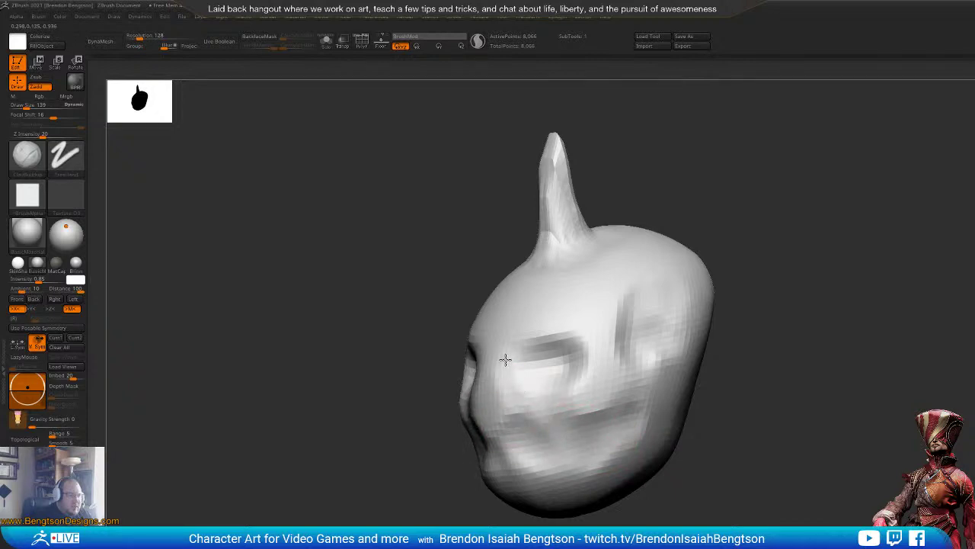
left_click_drag(505, 359, 493, 362)
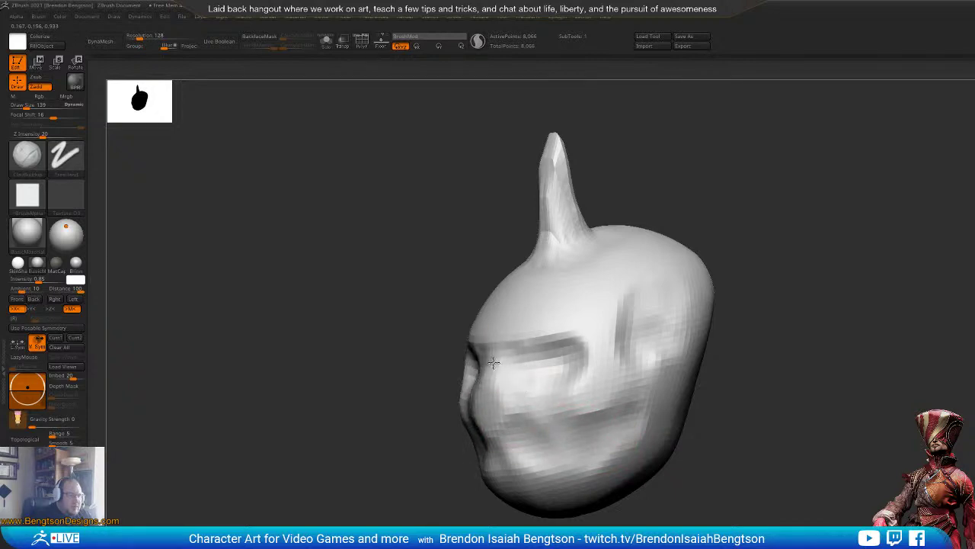
Step: Push in the sides of the forehead and upper skull with the Move Topological brush
left_click_drag(834, 242, 755, 256)
key("b")
key("m")
key("t")
key("space")
left_click_drag(572, 324, 583, 320)
left_click_drag(596, 275, 568, 271)
right_click_drag(543, 223, 625, 297)
key("space")
left_click_drag(626, 284, 608, 283)
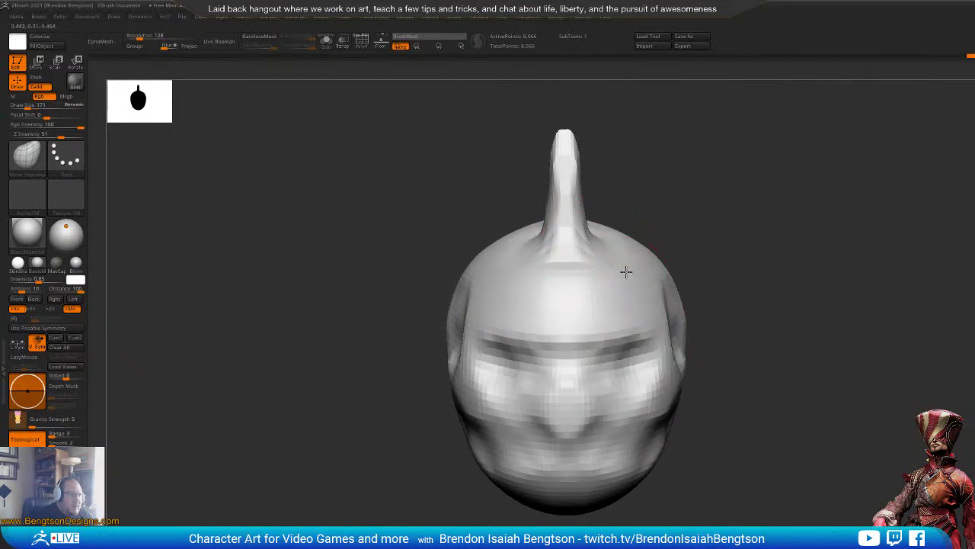
Step: Adjust the form around the eye sockets and the sides of the head with the Move Topological brush
left_click_drag(766, 275, 685, 279)
mouse_move(602, 369)
left_mouse_down()
mouse_move(612, 370)
mouse_move(571, 368)
mouse_move(614, 358)
left_mouse_up()
right_click_drag(825, 237, 620, 359)
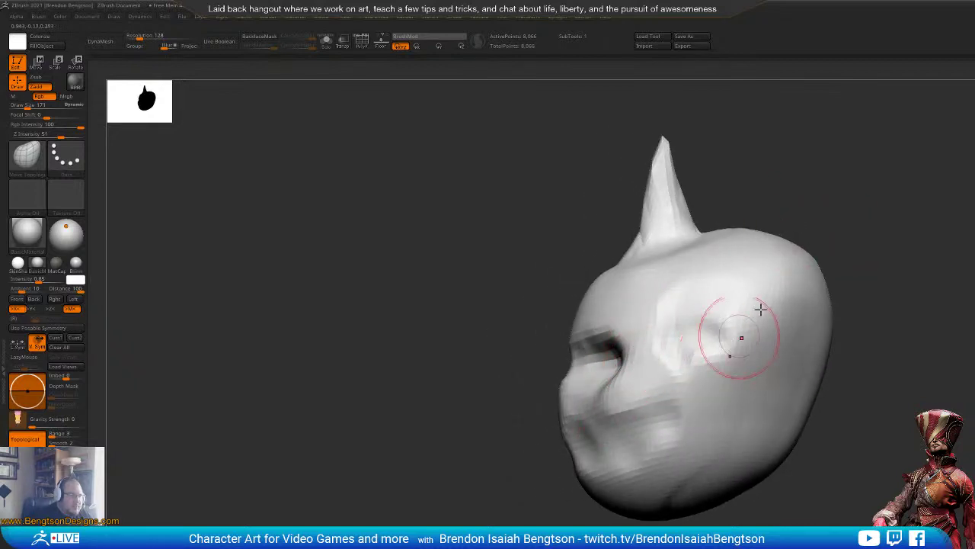
right_click_drag(739, 330, 880, 230)
left_click_drag(880, 229, 883, 210)
mouse_move(814, 323)
left_mouse_down()
mouse_move(784, 250)
mouse_move(688, 295)
left_mouse_up()
Step: Deepen the eye sockets beneath the brow using the ClayBuildup brush at a draw size of 56
key("1")
key("space")
left_click_drag(574, 307, 558, 308)
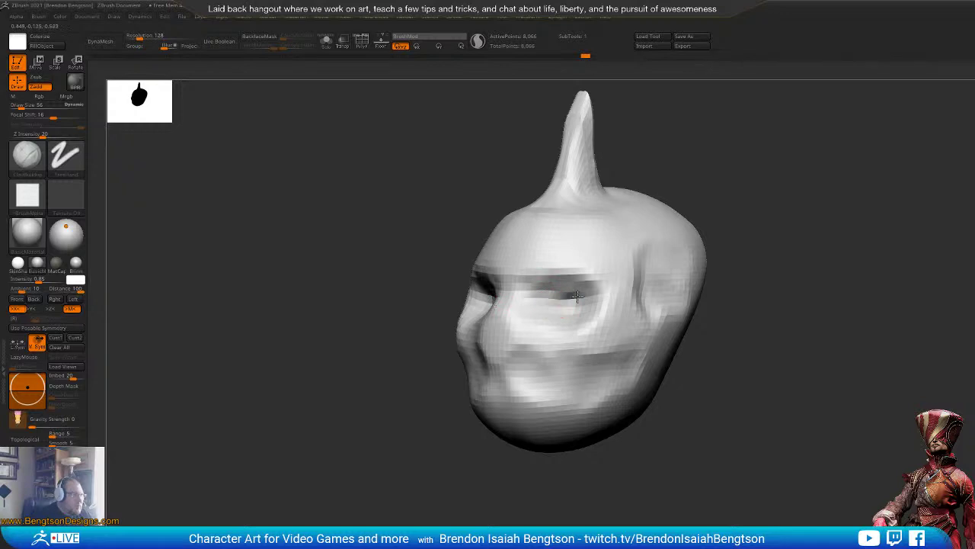
mouse_move(706, 283)
right_mouse_down()
mouse_move(810, 316)
mouse_move(797, 381)
right_mouse_up()
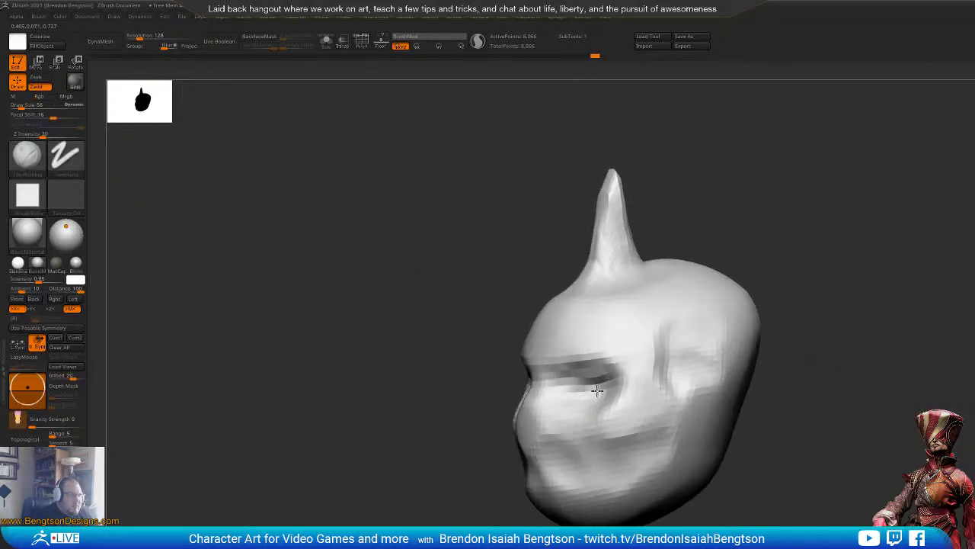
mouse_move(597, 390)
right_mouse_down()
mouse_move(895, 282)
mouse_move(844, 306)
right_mouse_up()
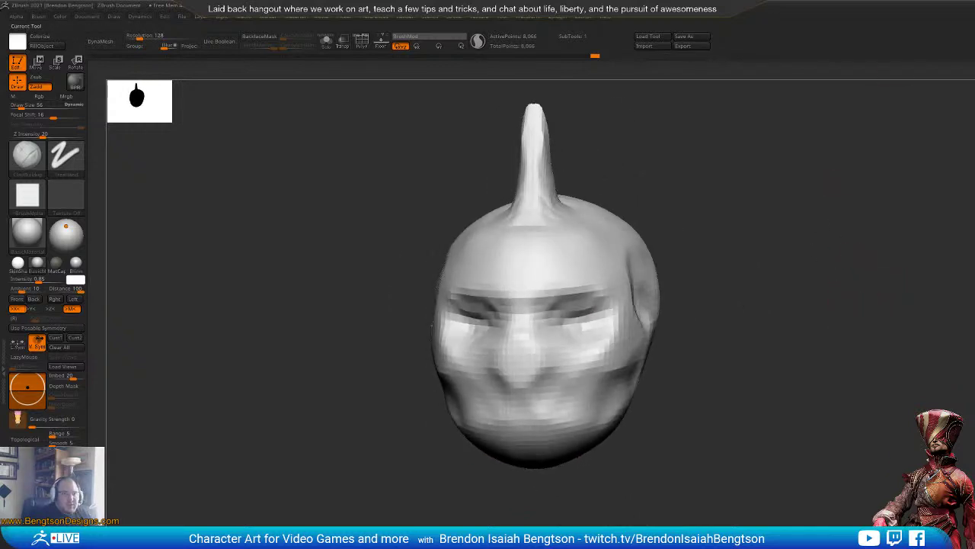
Step: Append a Sphere3D subtool for the eye and activate it with the move gizmo
key("F1")
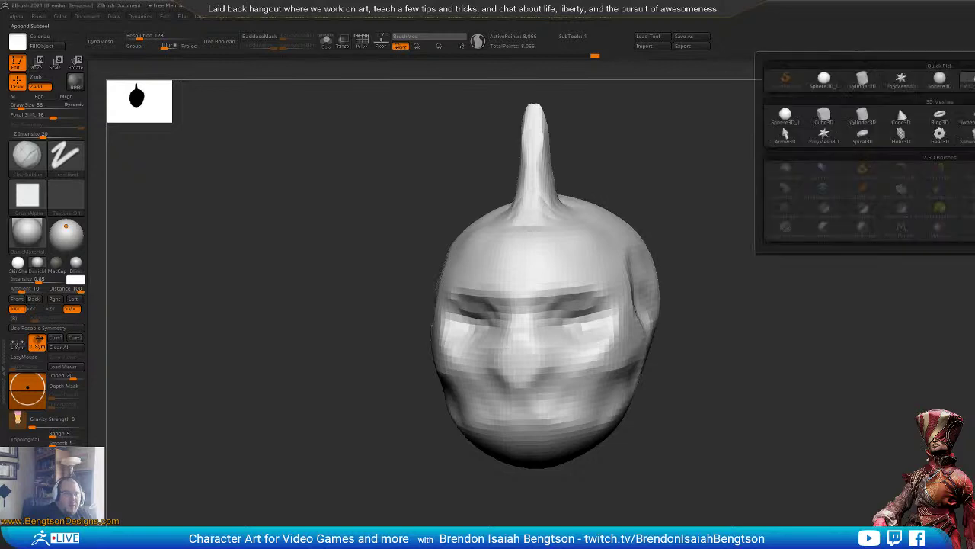
left_click(826, 79)
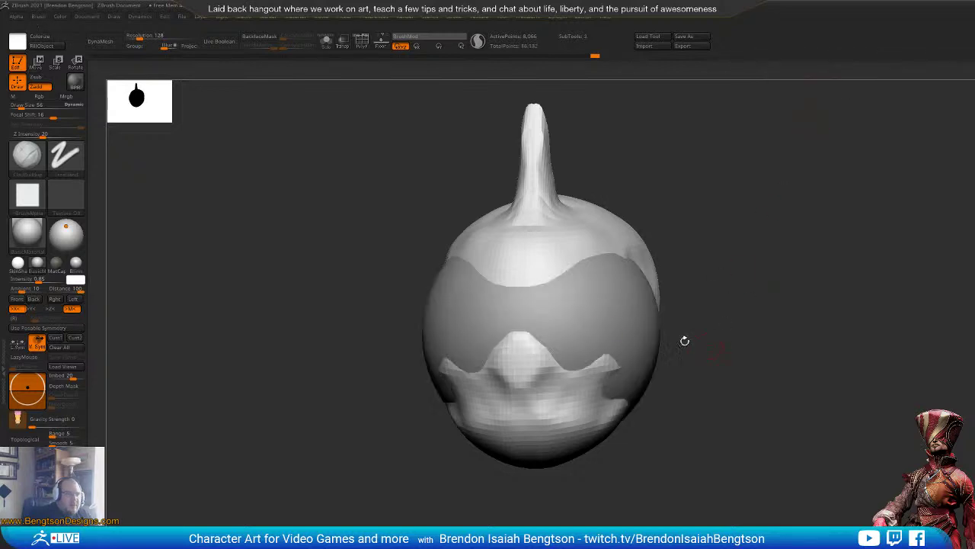
left_click(618, 300, "alt")
left_click_drag(752, 269, 700, 279, "shift")
key("w")
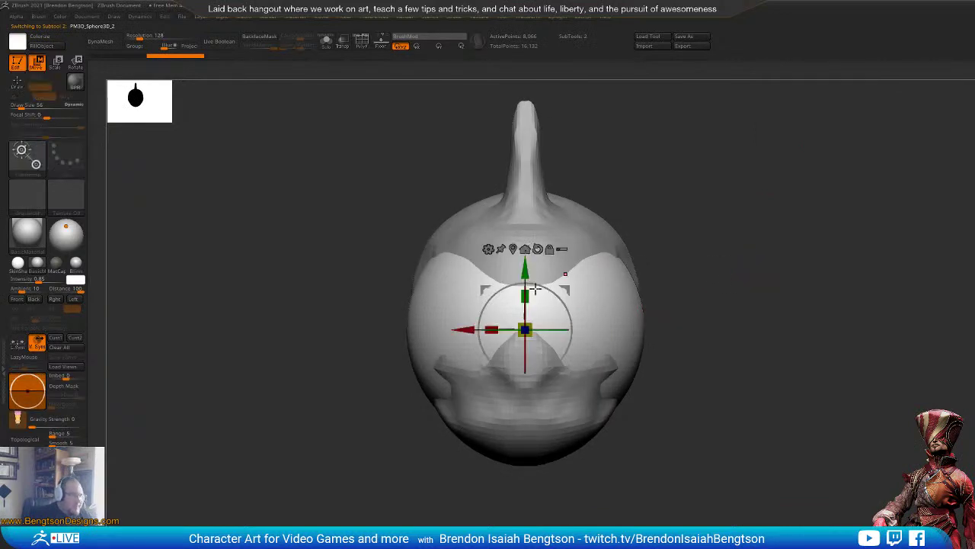
Step: Scale the sphere down to eyeball size and position it in the character's right eye socket
left_click_drag(466, 329, 320, 323)
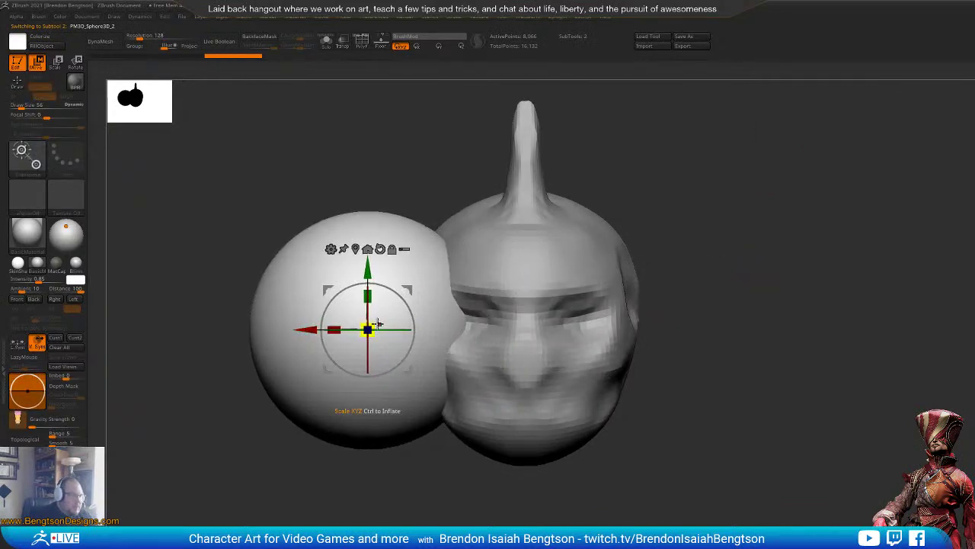
left_click_drag(378, 325, 336, 390)
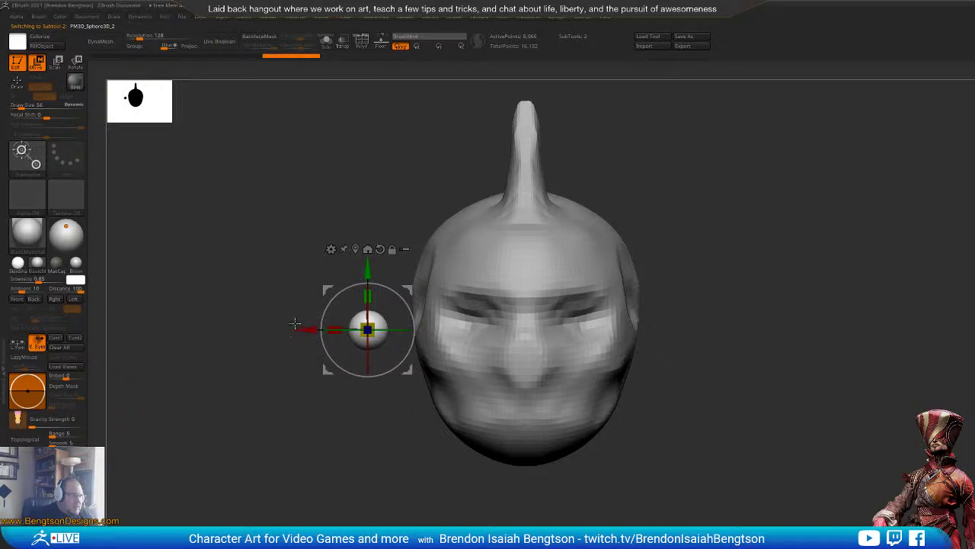
left_click_drag(303, 327, 401, 329)
left_click_drag(316, 466, 400, 473)
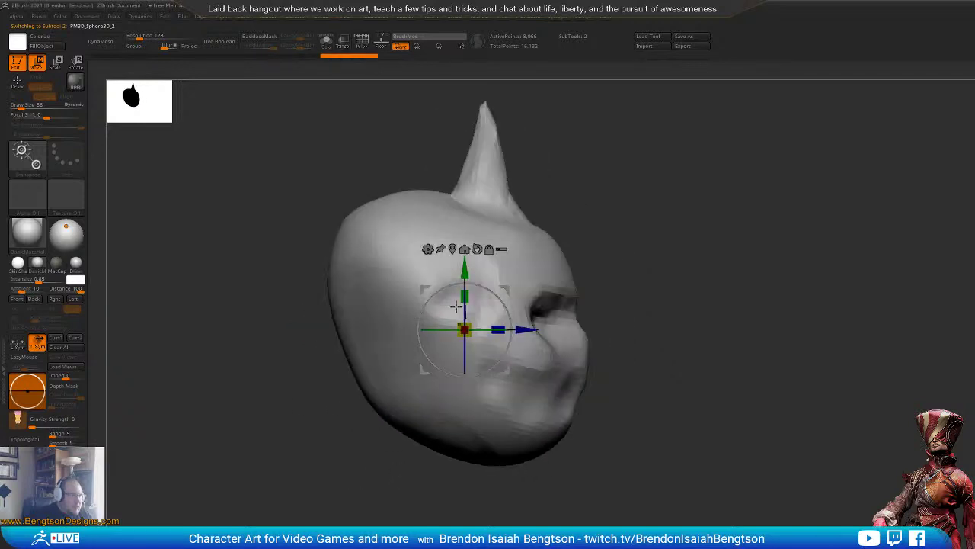
left_click_drag(505, 286, 568, 274)
left_click_drag(803, 276, 721, 269)
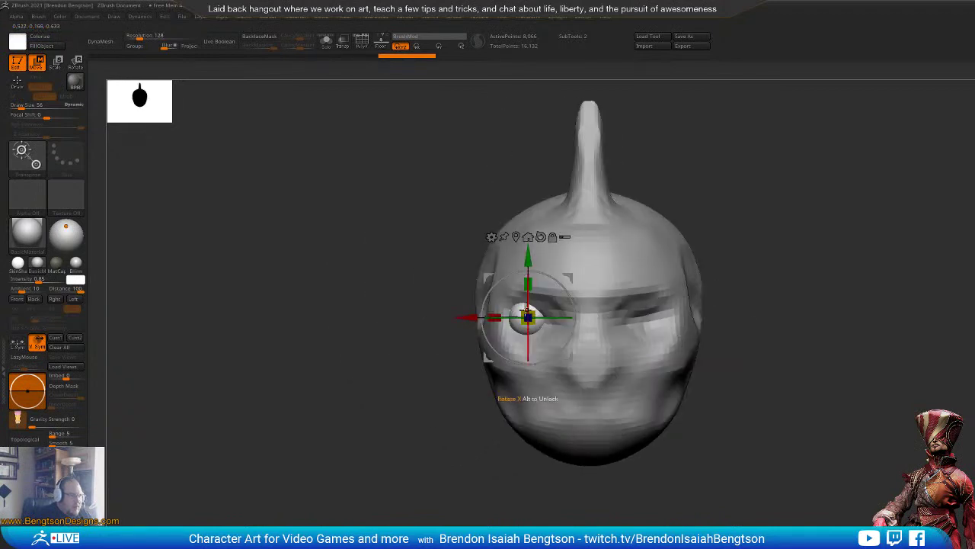
left_click_drag(467, 317, 469, 317)
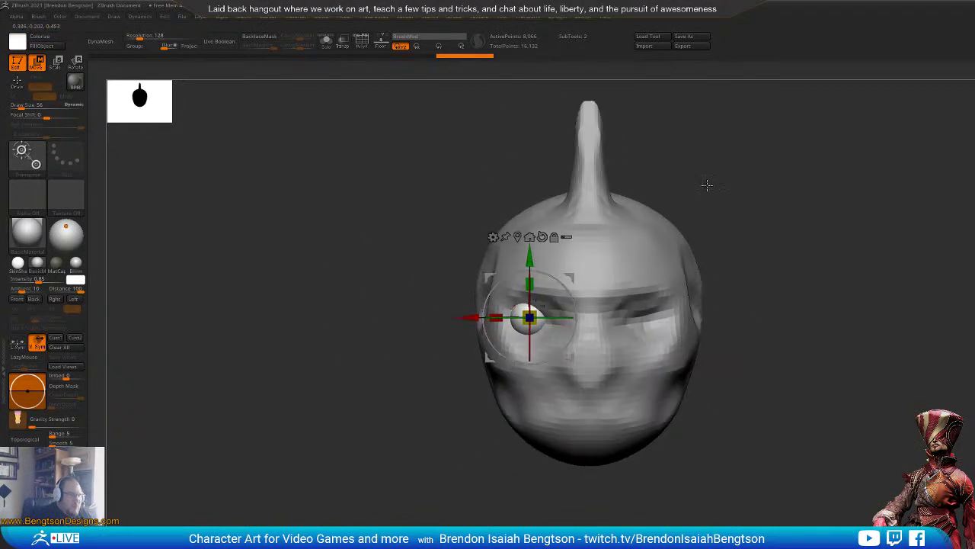
Step: Create the second eyeball in the opposite socket with Mirror And Weld and return to draw mode
left_click_drag(894, 275, 876, 318, "alt")
left_click_drag(913, 198, 908, 200)
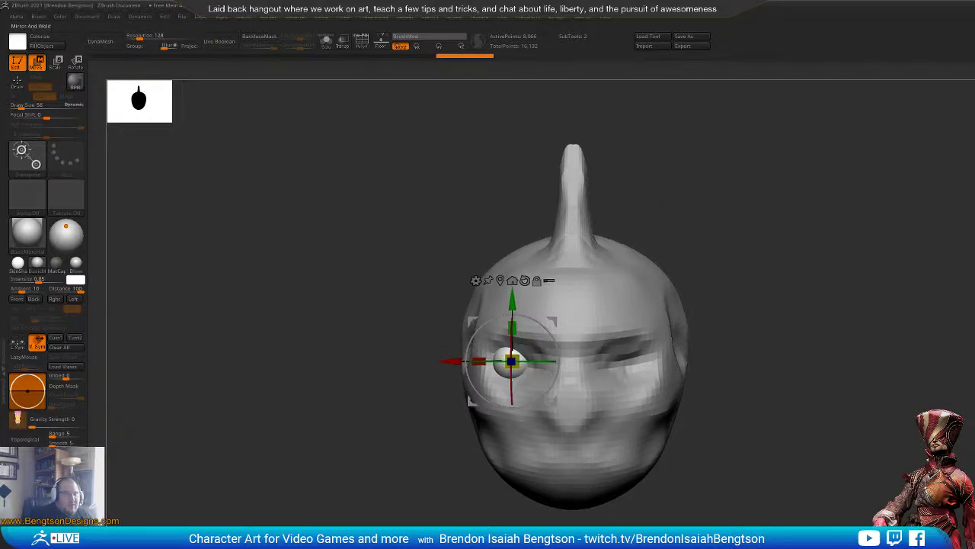
mouse_move(797, 324)
left_mouse_down()
mouse_move(778, 320)
mouse_move(800, 323)
left_mouse_up()
key("q")
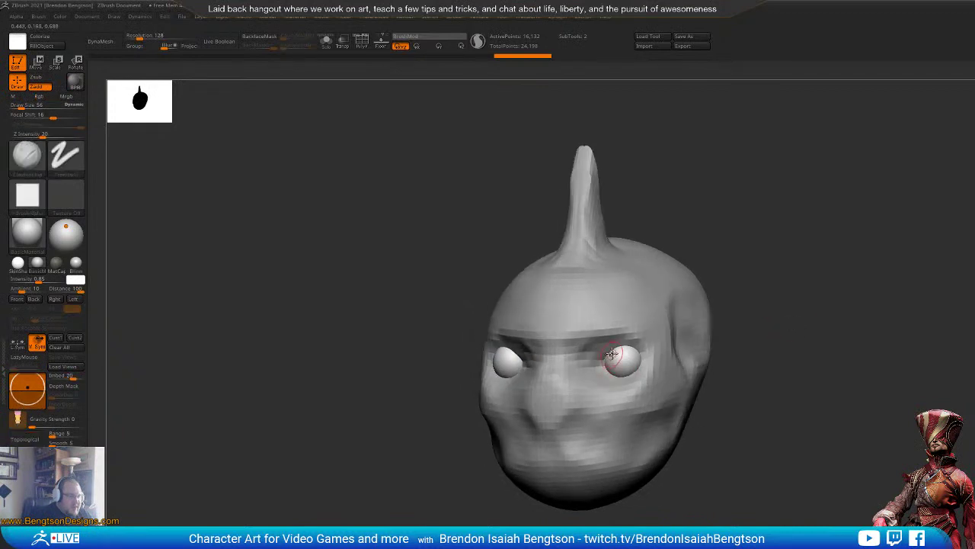
Step: Select the head subtool and pull its upper eyelids over the eyeballs with the Move Topological brush
left_click(611, 341, "alt")
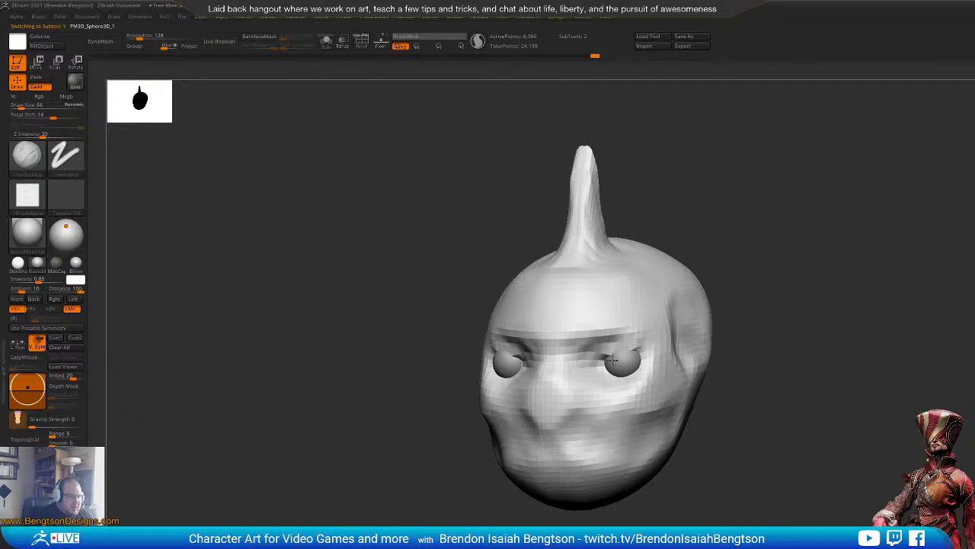
key("b")
key("m")
key("t")
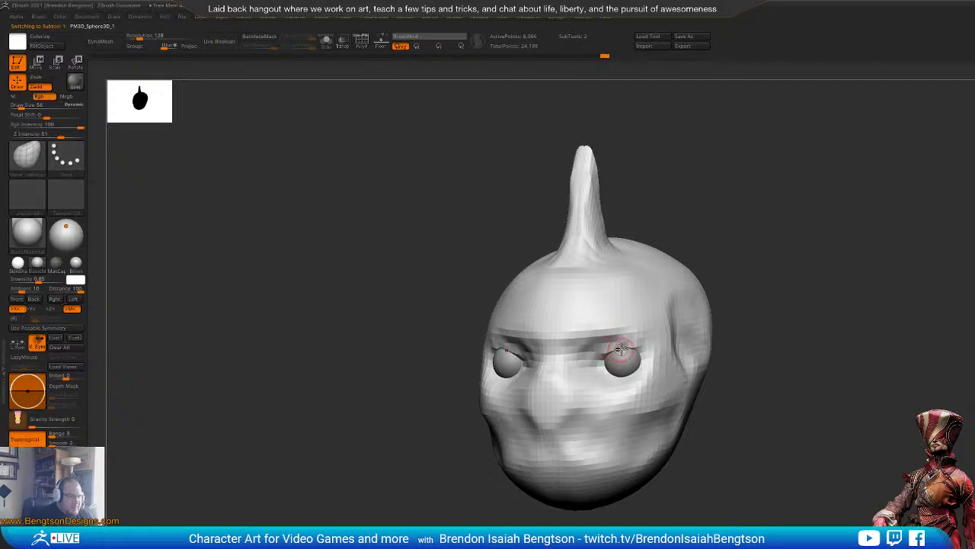
left_click_drag(822, 239, 842, 247, "alt")
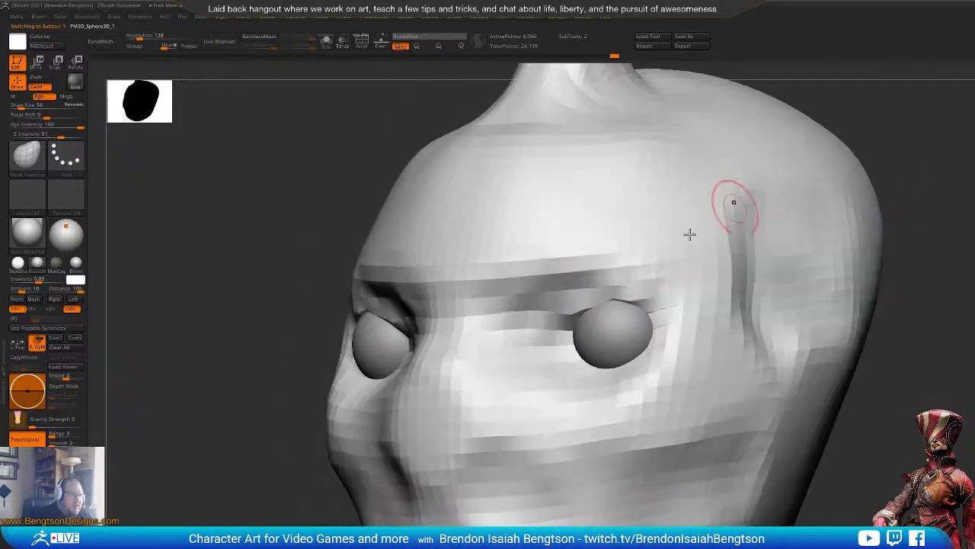
left_click_drag(612, 296, 618, 315)
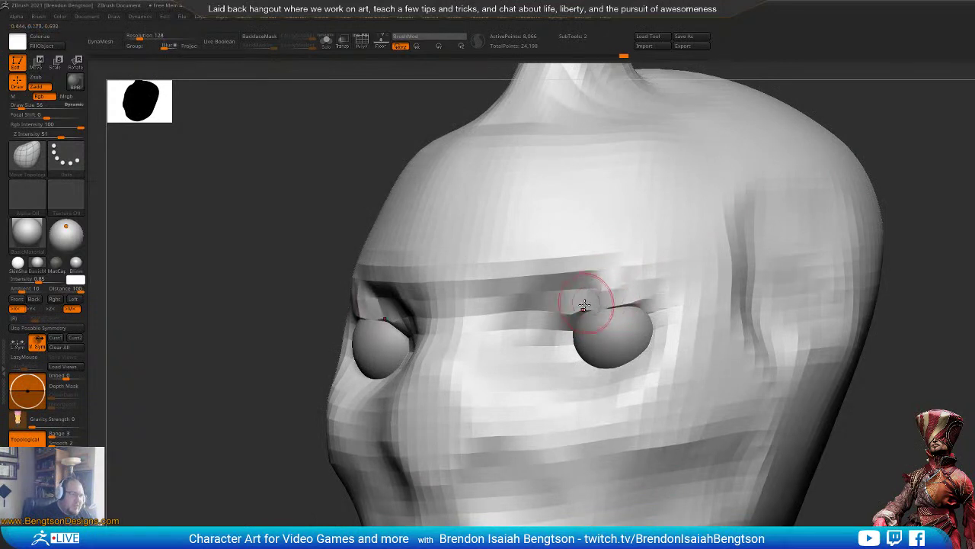
mouse_move(582, 315)
left_mouse_down()
mouse_move(614, 278)
mouse_move(595, 288)
mouse_move(603, 266)
mouse_move(614, 274)
left_mouse_up()
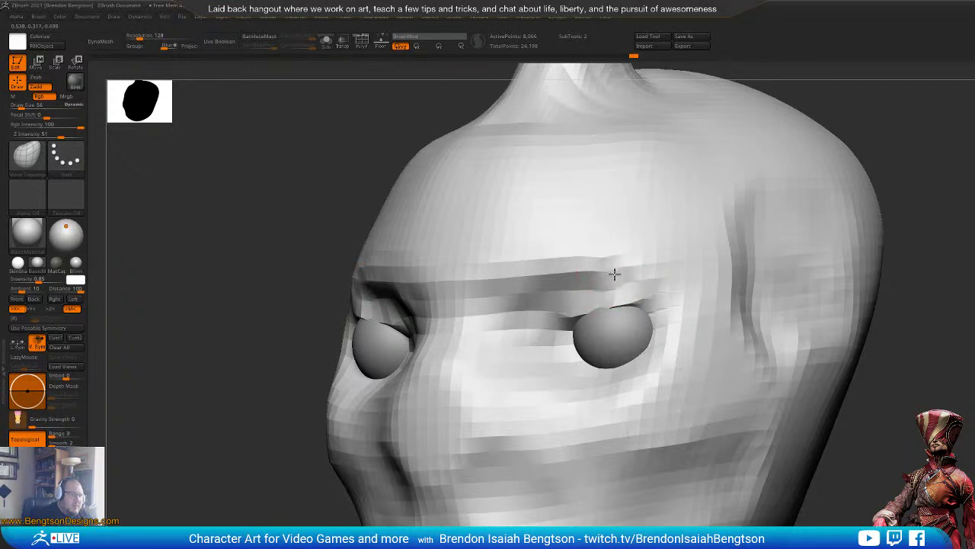
Step: Build up the lower eyelids over the undersides of the eyeballs with the ClayBuildup brush
key("b")
key("c")
key("b")
left_click_drag(644, 323, 652, 319)
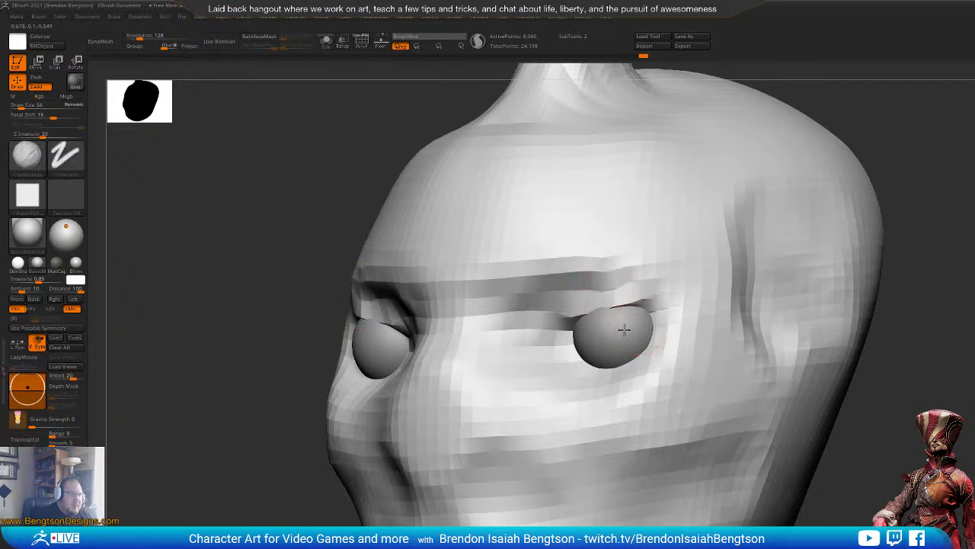
mouse_move(618, 351)
left_mouse_down()
mouse_move(598, 360)
mouse_move(640, 346)
mouse_move(596, 359)
mouse_move(660, 325)
left_mouse_up()
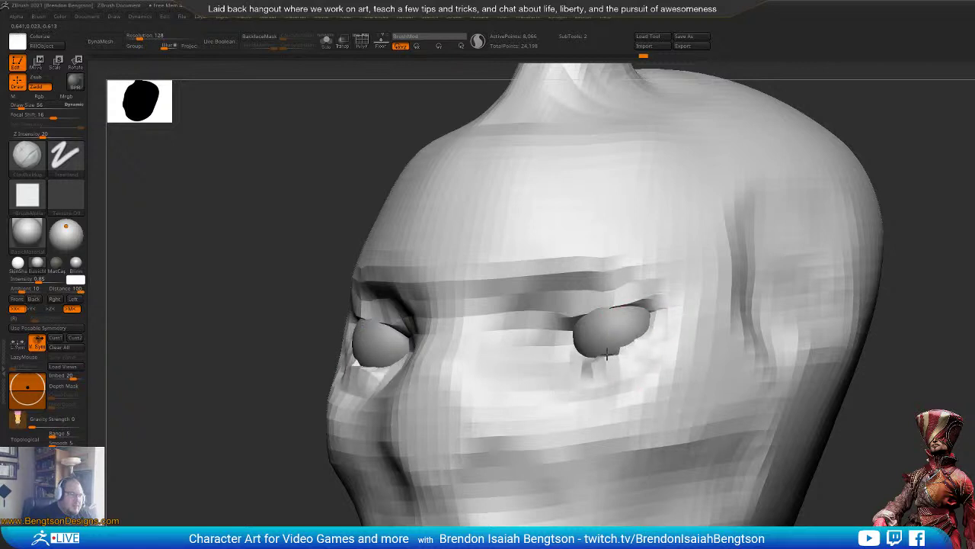
left_click_drag(580, 351, 589, 362)
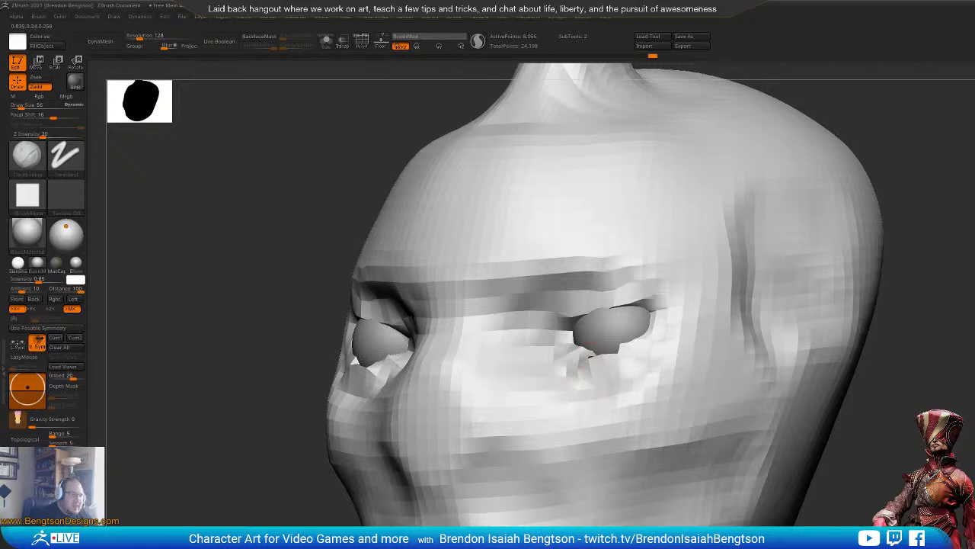
Step: Push in the lower back of the skull using the Move Topological brush at a draw size of 402
key("f")
left_click_drag(842, 401, 915, 407)
left_click_drag(735, 418, 762, 422)
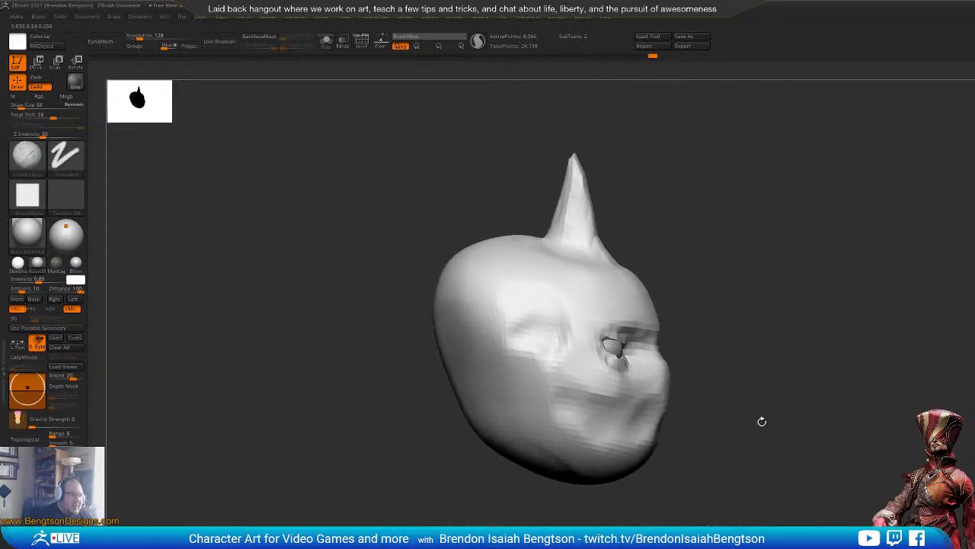
key("b")
key("m")
key("t")
key("space")
left_click_drag(469, 352, 462, 365)
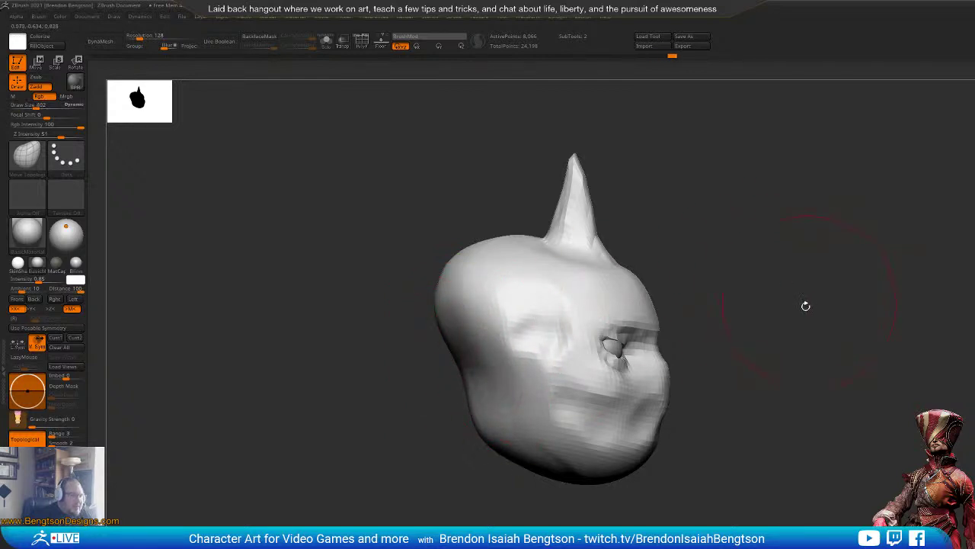
mouse_move(805, 304)
left_mouse_down()
mouse_move(755, 302)
mouse_move(776, 263)
mouse_move(777, 276)
mouse_move(765, 268)
mouse_move(813, 251)
mouse_move(820, 214)
mouse_move(773, 221)
left_mouse_up()
Step: Set the ClayBuildup brush to a draw size of 129 for working around the eye sockets
key("b")
key("c")
key("b")
key("space")
left_click_drag(558, 373, 542, 379)
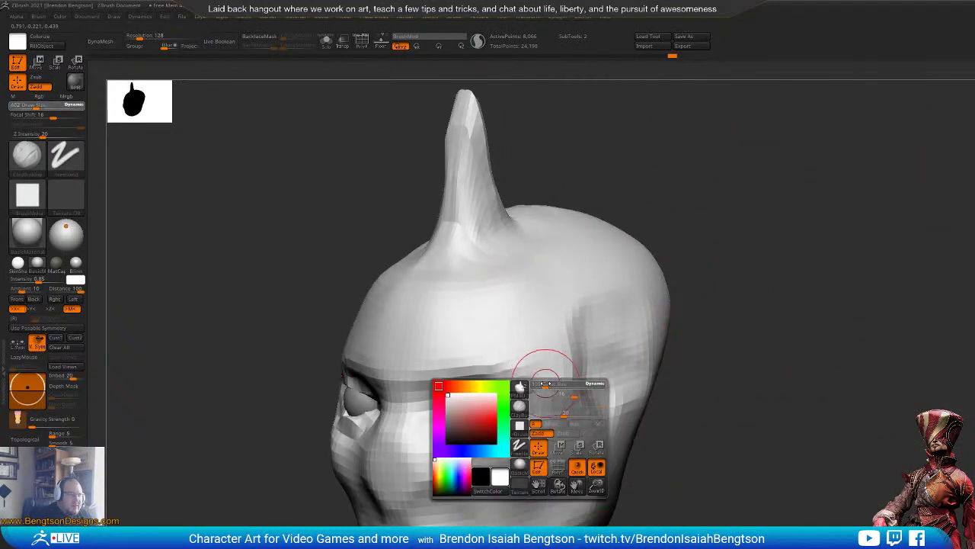
mouse_move(788, 247)
left_mouse_down()
mouse_move(766, 246)
mouse_move(802, 249)
left_mouse_up()
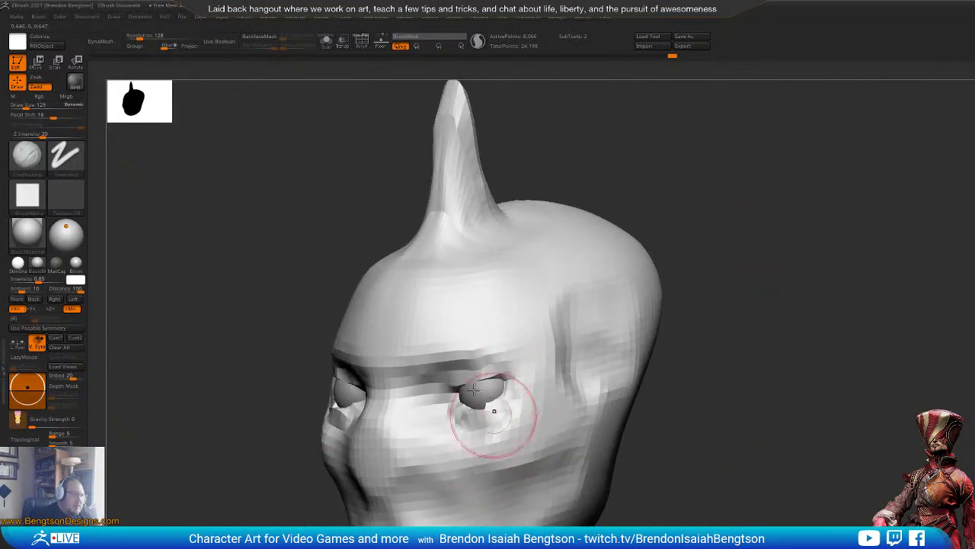
right_click_drag(512, 361, 670, 340, "alt")
mouse_move(671, 339)
right_mouse_down()
mouse_move(609, 344)
mouse_move(890, 177)
right_mouse_up()
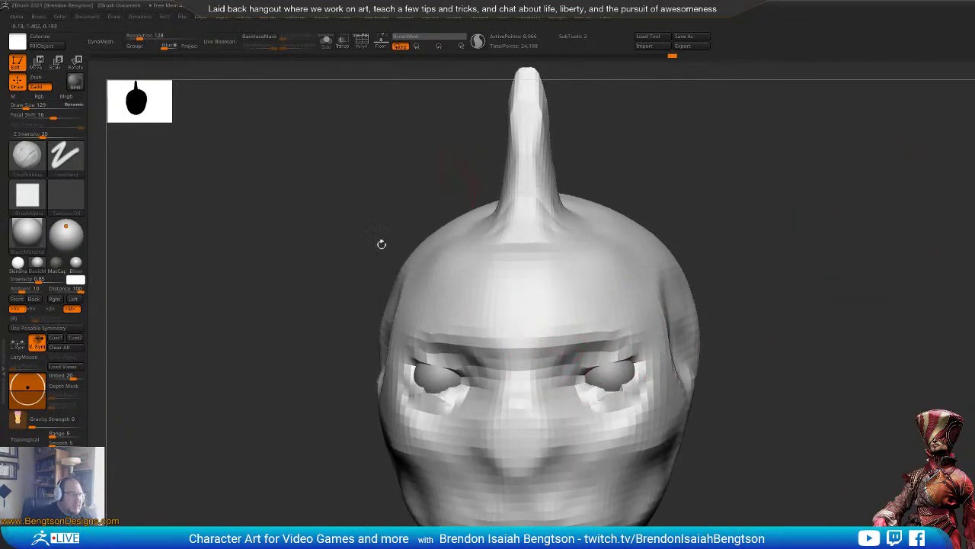
Step: Show the head's wireframe, try DynaMesh at resolution 128, and undo the remesh
key("shift+f")
right_click_drag(736, 312, 805, 278)
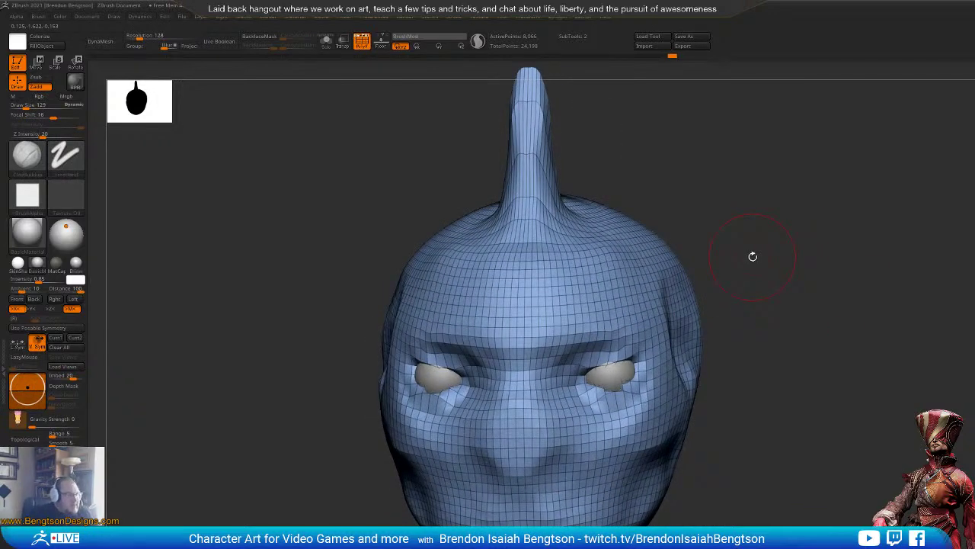
left_click(100, 42)
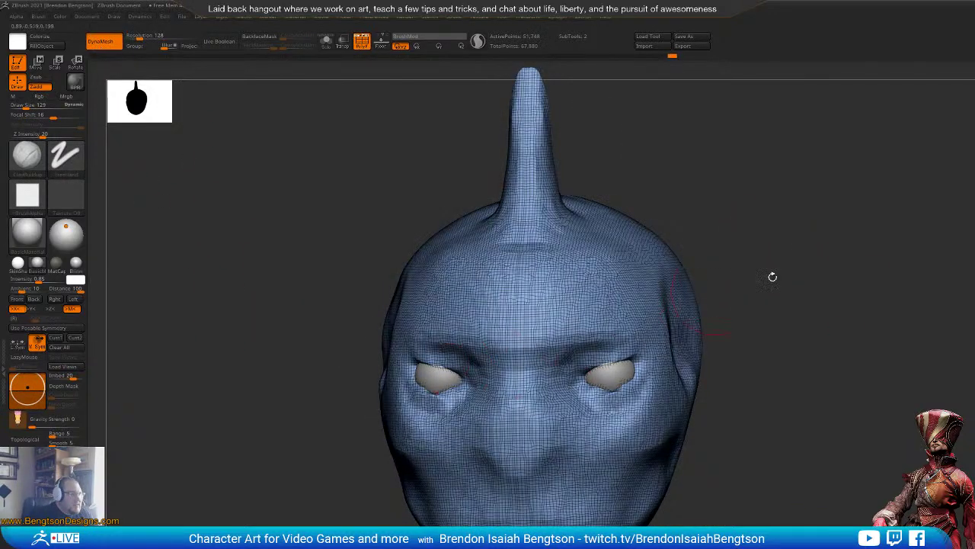
left_click_drag(773, 276, 819, 277)
key("ctrl+z")
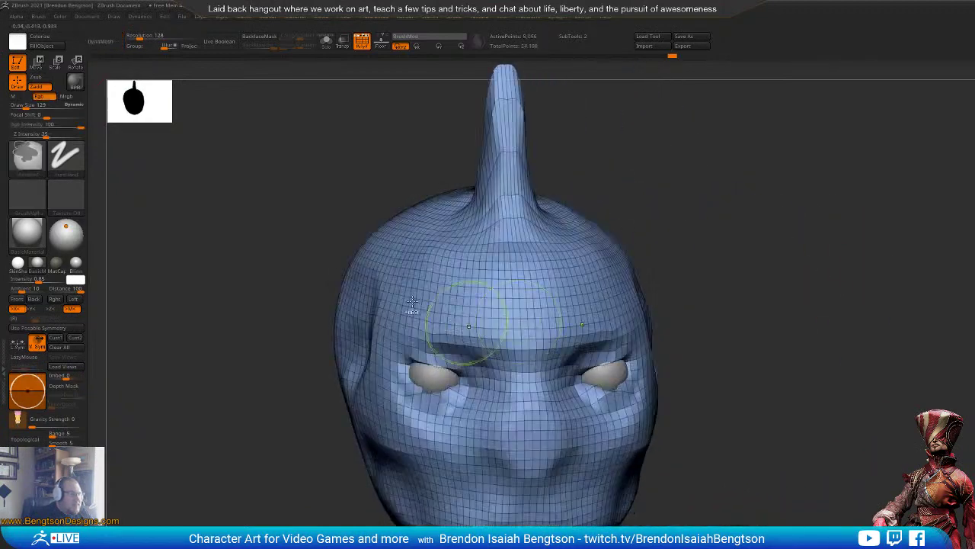
Step: Remesh the head with DynaMesh at resolution 56
key("b")
key("c")
key("b")
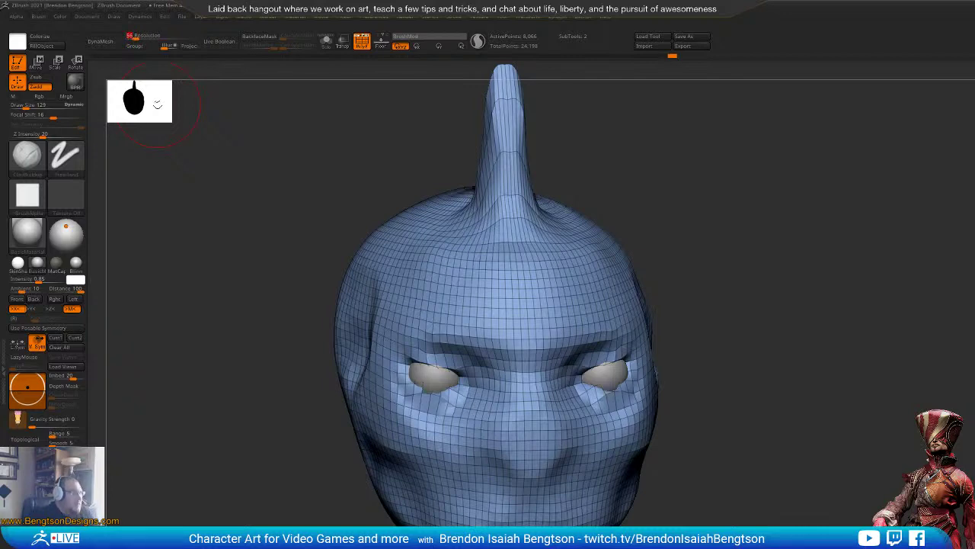
mouse_move(789, 294)
left_mouse_down()
mouse_move(828, 285)
mouse_move(219, 236)
left_mouse_up()
left_click(102, 41)
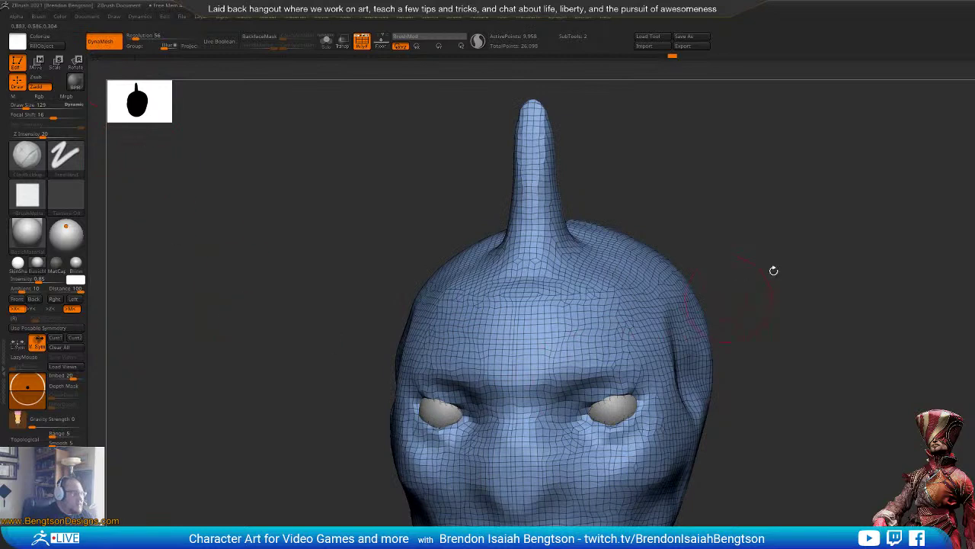
mouse_move(773, 271)
left_mouse_down()
mouse_move(808, 305)
mouse_move(843, 370)
mouse_move(827, 357)
left_mouse_up()
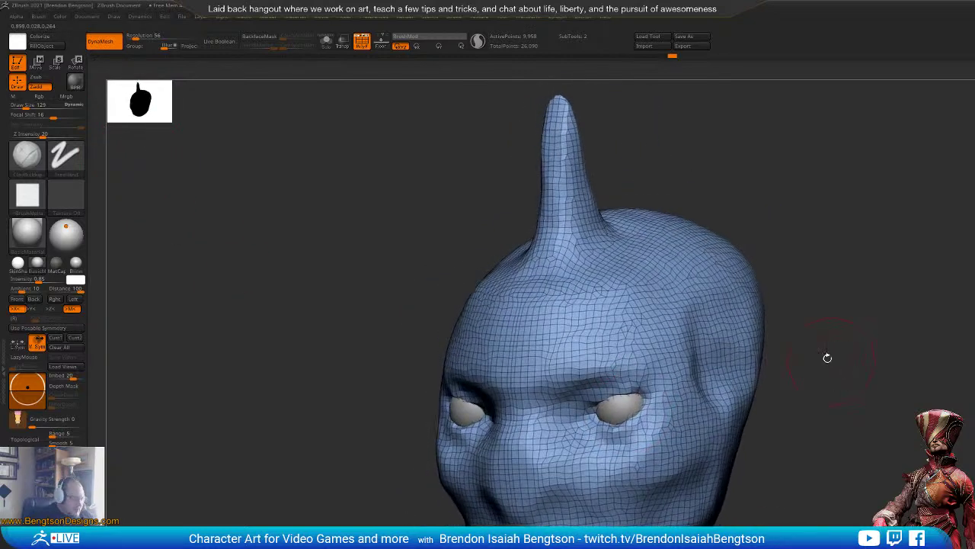
Step: Hide the wireframe and build up the eyelids and cheekbones with the ClayBuildup brush at draw sizes 69 and 110
key("shift+f")
key("b")
key("m")
key("t")
key("space")
left_click_drag(628, 396, 627, 390)
key("b")
key("c")
key("b")
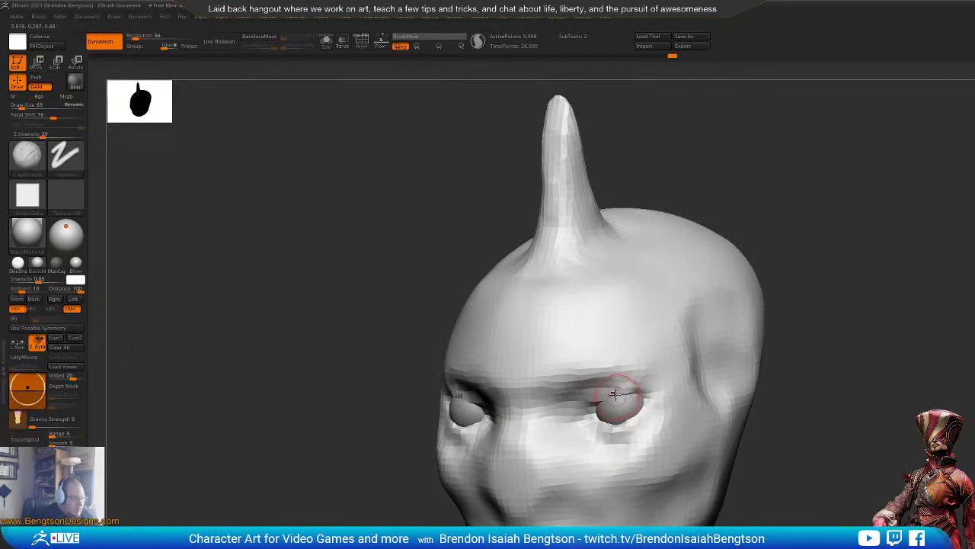
left_click_drag(607, 399, 637, 416)
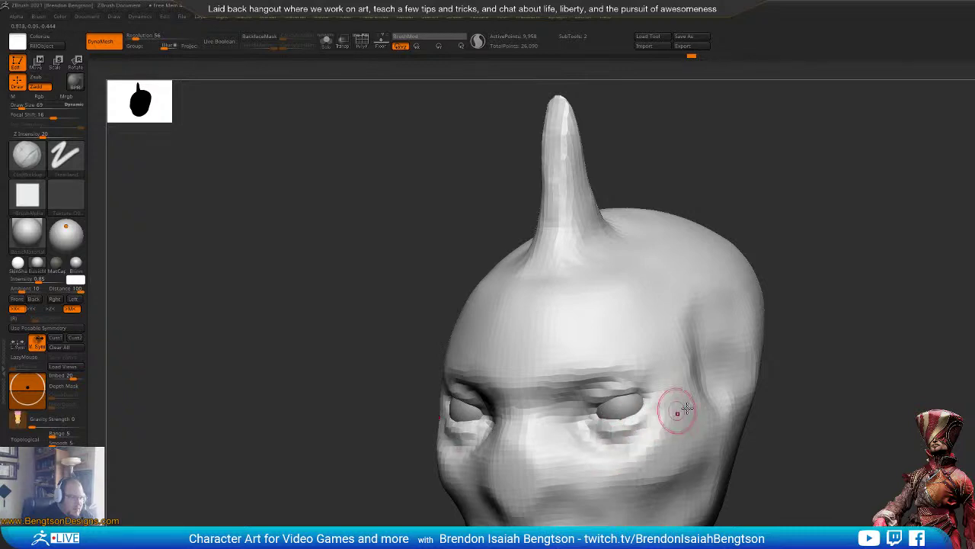
key("space")
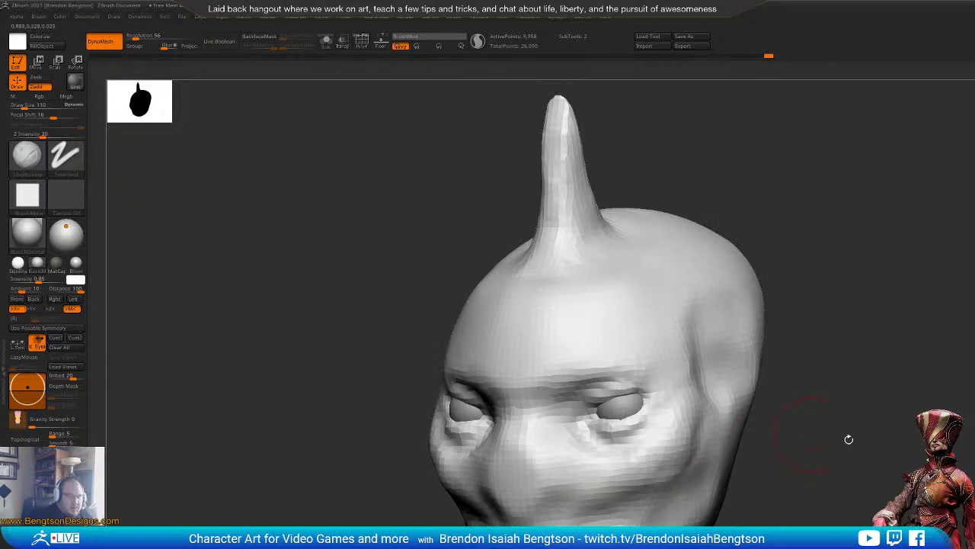
mouse_move(849, 439)
left_mouse_down()
mouse_move(877, 374)
mouse_move(840, 382)
mouse_move(754, 360)
left_mouse_up()
Step: Reshape the mouth area and the lower cheeks using the Move Topological brush at draw size 110
key("b")
key("m")
key("t")
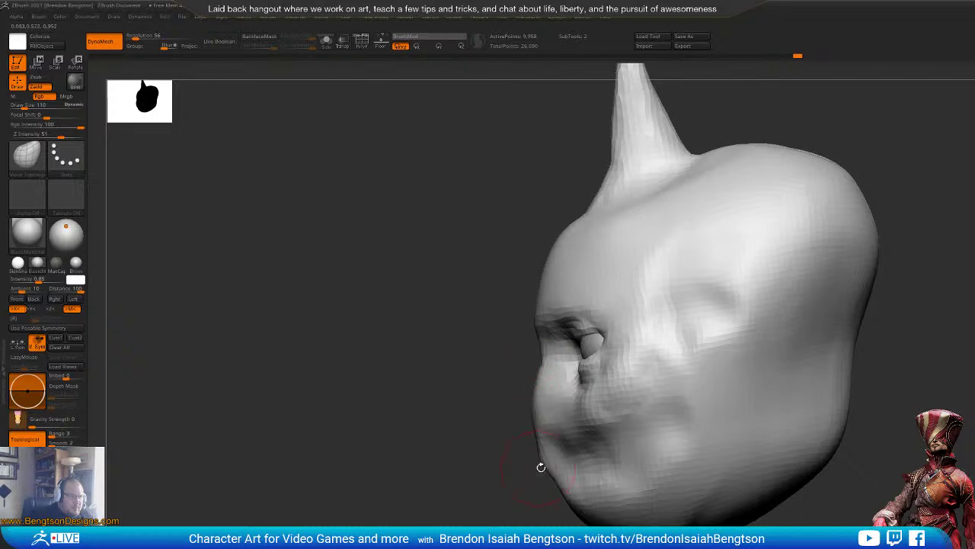
mouse_move(563, 447)
left_mouse_down()
mouse_move(561, 455)
mouse_move(576, 454)
left_mouse_up()
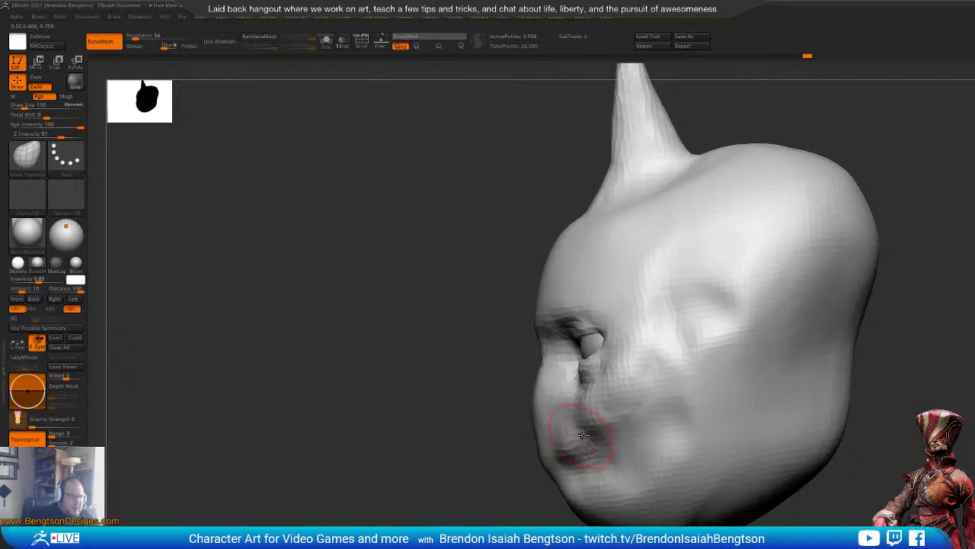
mouse_move(491, 509)
left_mouse_down()
mouse_move(579, 494)
mouse_move(583, 514)
left_mouse_up()
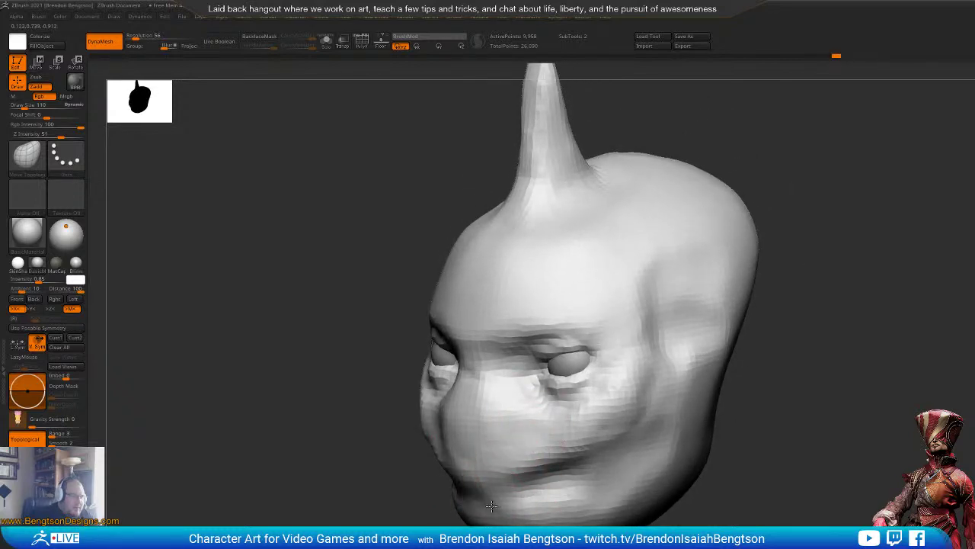
left_click_drag(491, 533, 453, 530)
mouse_move(449, 496)
left_mouse_down()
mouse_move(560, 357)
mouse_move(670, 460)
mouse_move(828, 456)
mouse_move(631, 403)
left_mouse_up()
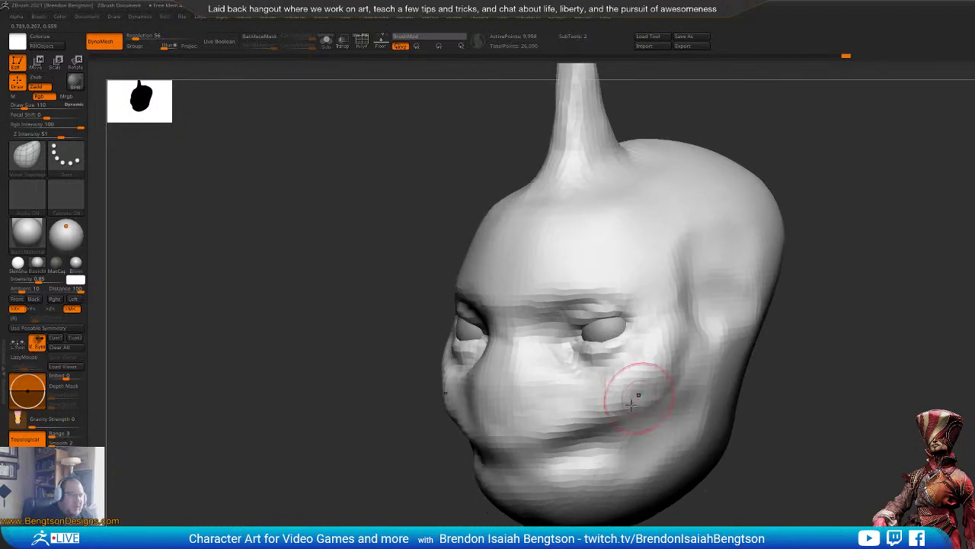
mouse_move(823, 392)
left_mouse_down()
mouse_move(836, 386)
mouse_move(805, 391)
mouse_move(862, 383)
mouse_move(836, 377)
left_mouse_up()
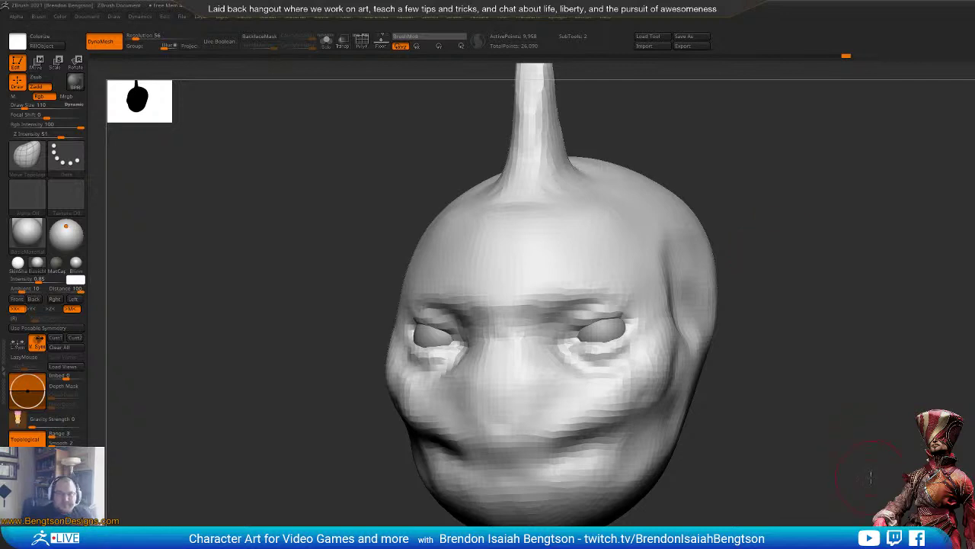
Step: Push in the mouth line between the lips using the Move Topological brush at draw size 77
mouse_move(870, 478)
left_mouse_down()
mouse_move(851, 478)
mouse_move(880, 490)
mouse_move(861, 494)
mouse_move(830, 475)
left_mouse_up()
key("shift")
key("b")
key("m")
key("t")
key("space")
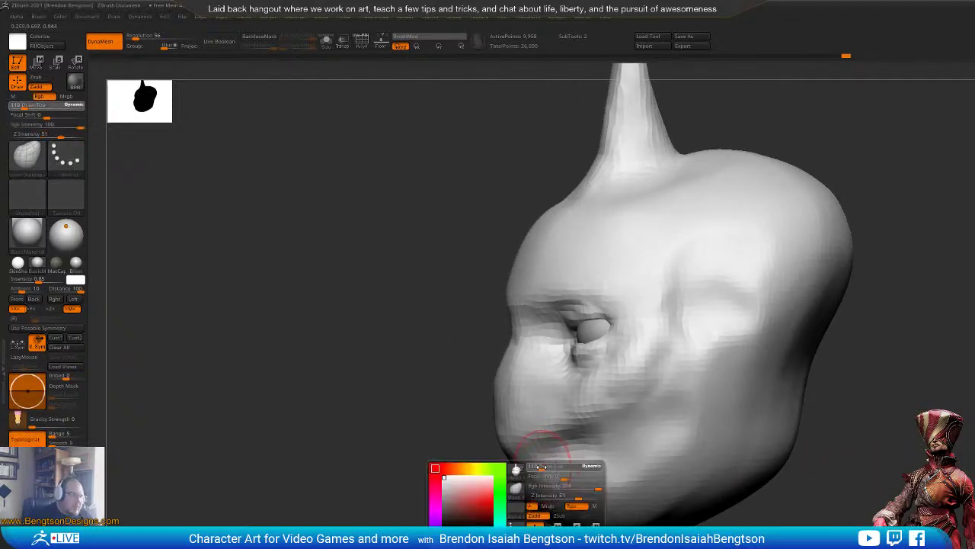
mouse_move(547, 471)
left_mouse_down()
mouse_move(508, 512)
mouse_move(548, 509)
left_mouse_up()
key("space")
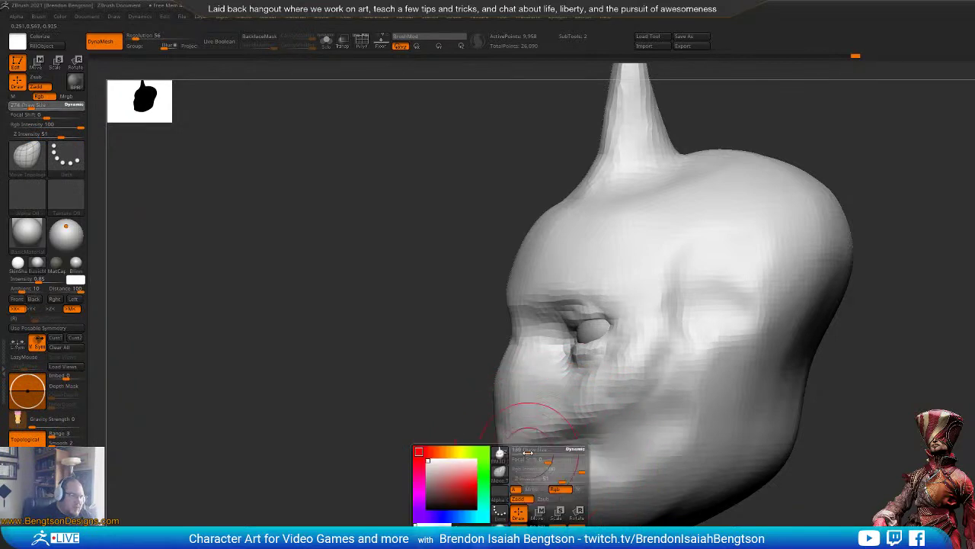
left_click_drag(532, 453, 519, 465)
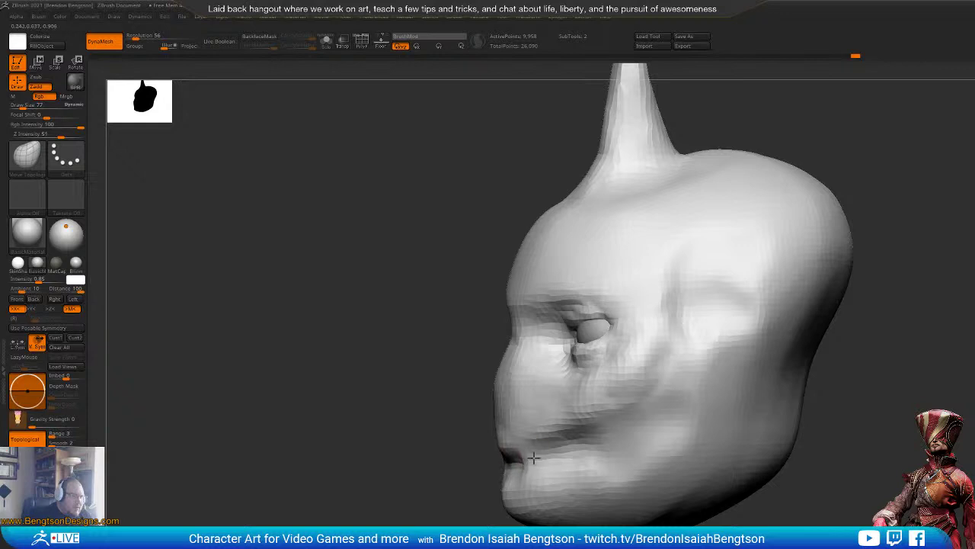
mouse_move(428, 460)
left_mouse_down()
mouse_move(385, 459)
mouse_move(526, 452)
mouse_move(513, 448)
left_mouse_up()
Step: Adjust the side of the face and jaw using the Move Topological brush at draw size 274
key("space")
left_click_drag(529, 348, 522, 370)
key("space")
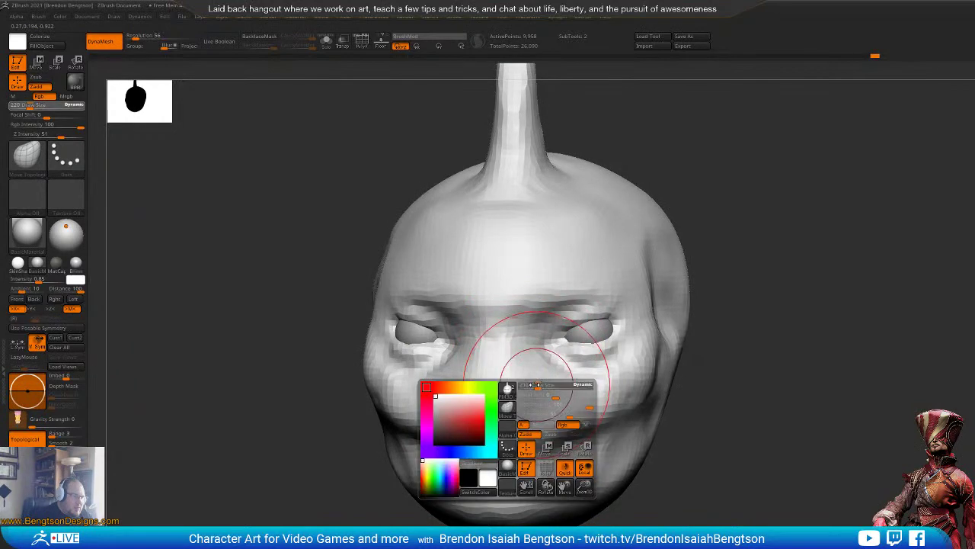
key("space")
left_click_drag(825, 391, 888, 415)
mouse_move(899, 474)
left_mouse_down()
mouse_move(819, 463)
mouse_move(887, 470)
left_mouse_up()
key("space")
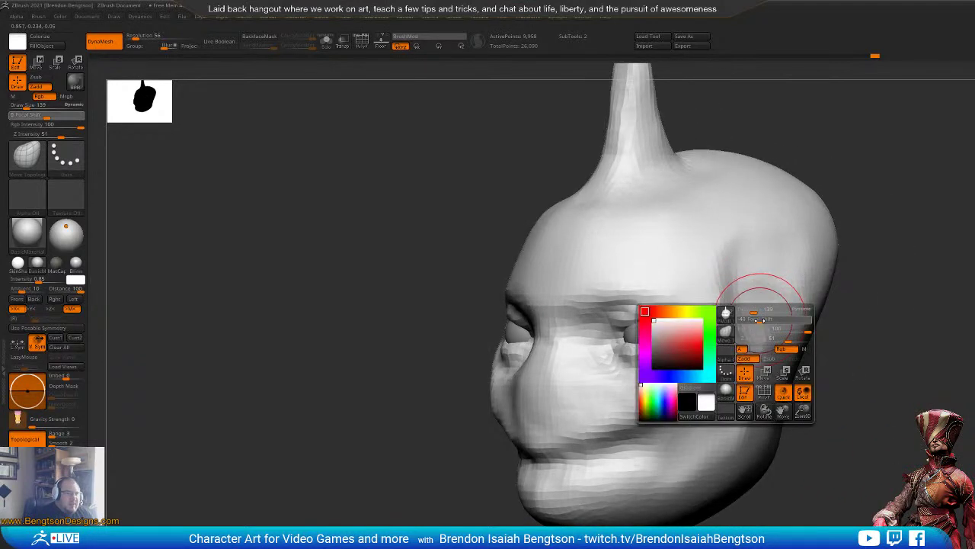
mouse_move(760, 319)
left_mouse_down()
mouse_move(774, 320)
mouse_move(760, 312)
left_mouse_up()
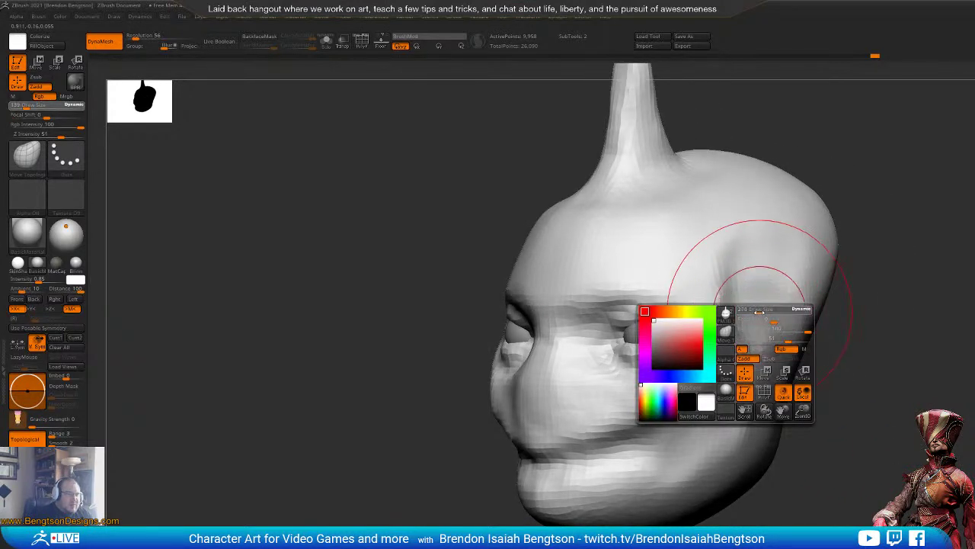
left_click_drag(755, 377, 739, 370)
mouse_move(877, 392)
left_mouse_down()
mouse_move(837, 388)
mouse_move(866, 387)
mouse_move(862, 364)
left_mouse_up()
Step: Carve vertical grooves from the horn's base down the forehead to the brows with the DamStandard brush at draw size 149
key("b")
key("d")
key("s")
left_click_drag(870, 166, 866, 188)
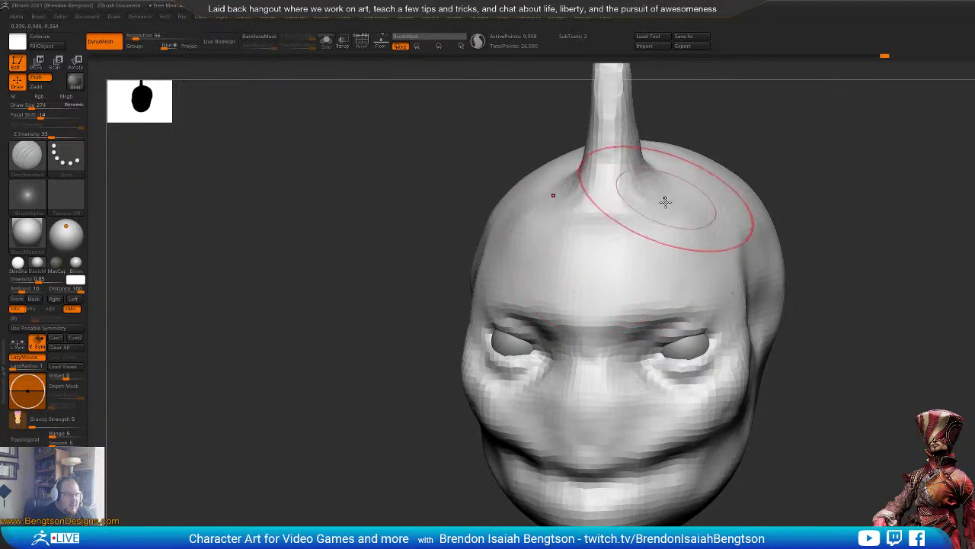
key("space")
mouse_move(657, 219)
left_mouse_down()
mouse_move(700, 305)
mouse_move(669, 207)
left_mouse_up()
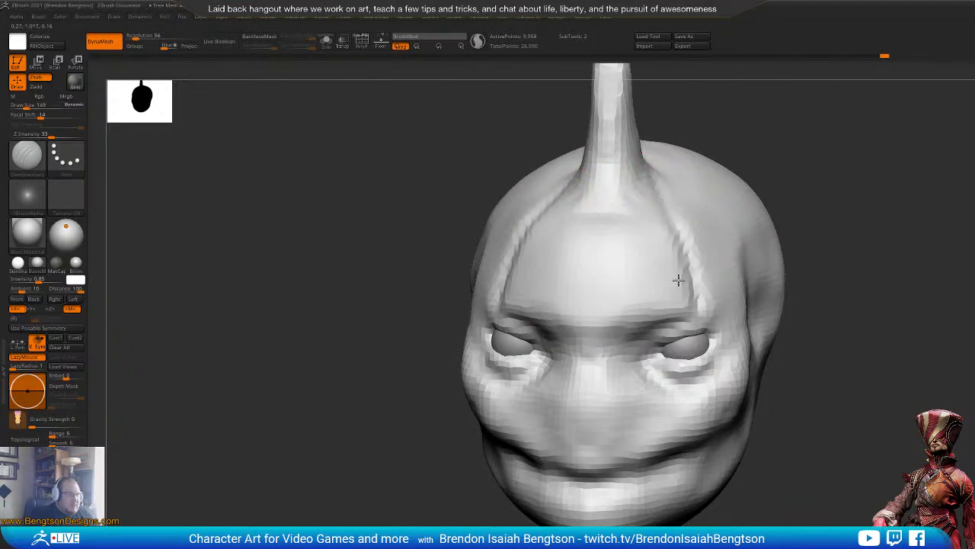
left_click_drag(678, 281, 680, 306)
left_click_drag(614, 218, 619, 306)
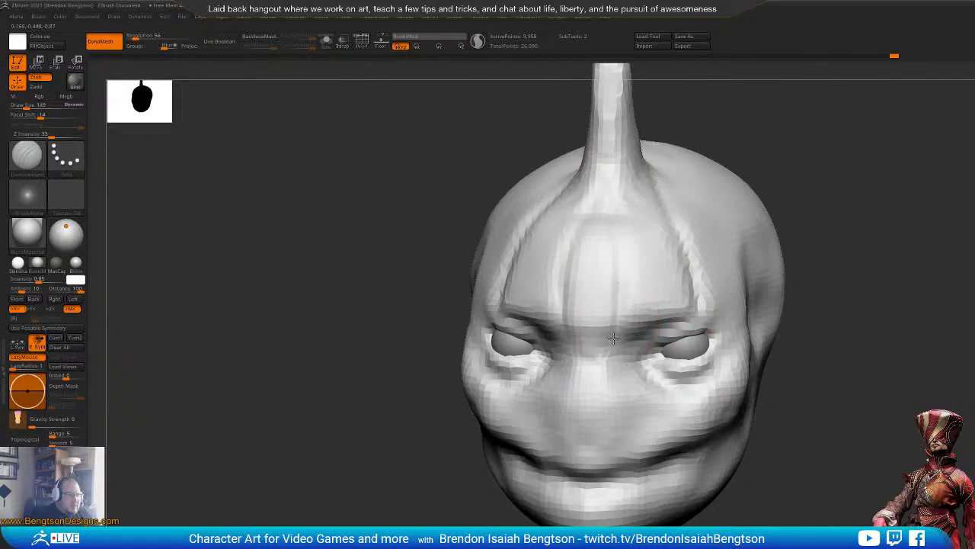
Step: Carve grooves radiating from the horn's base over the top and back of the skull with the DamStandard brush
mouse_move(800, 183)
left_mouse_down()
mouse_move(824, 211)
mouse_move(616, 302)
left_mouse_up()
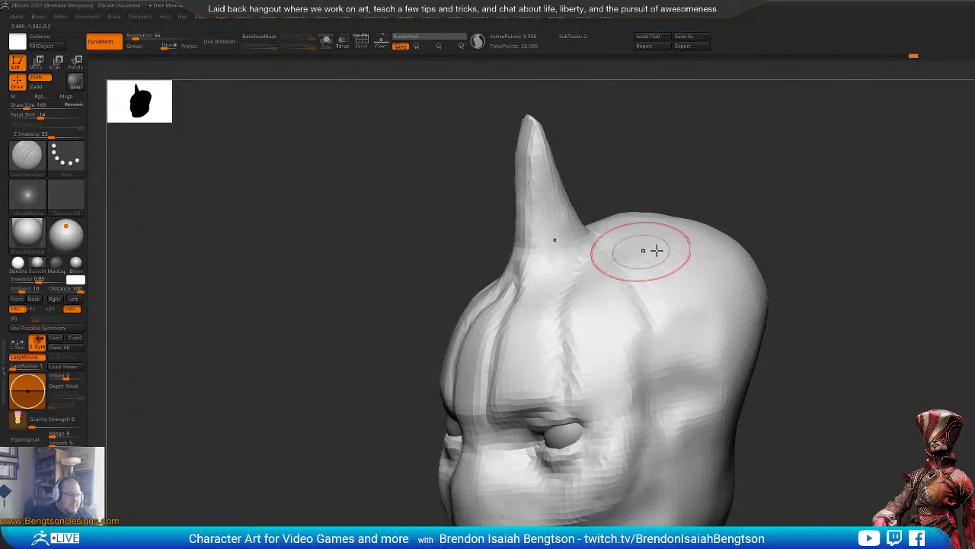
left_click_drag(707, 267, 741, 305)
left_click_drag(765, 229, 631, 373)
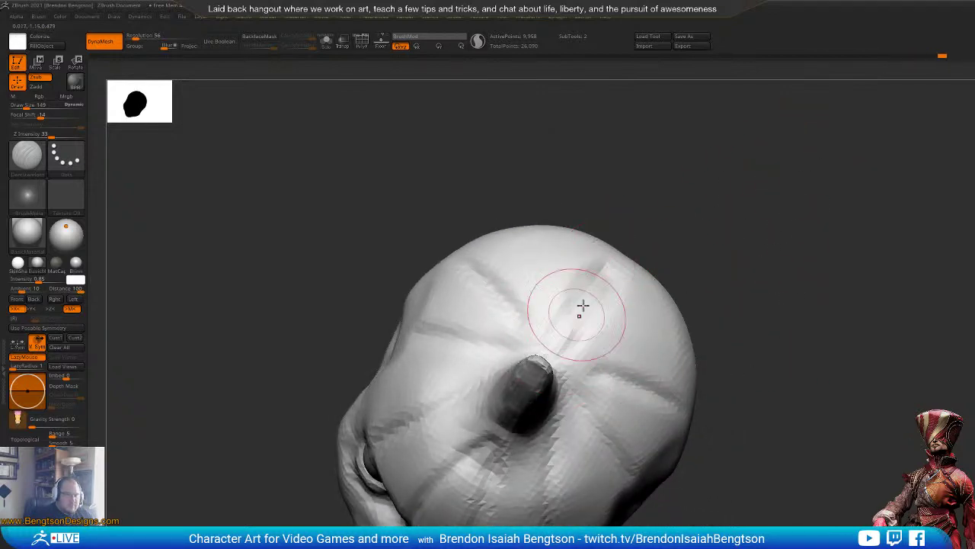
mouse_move(814, 405)
left_mouse_down()
mouse_move(795, 301)
mouse_move(840, 315)
mouse_move(832, 374)
mouse_move(796, 352)
mouse_move(812, 359)
mouse_move(790, 335)
mouse_move(819, 336)
mouse_move(753, 316)
left_mouse_up()
left_click_drag(788, 350, 805, 312)
Step: Build up and carve the forehead surface between the grooves with the ClayBuildup brush at draw size 149
key("b")
key("c")
key("b")
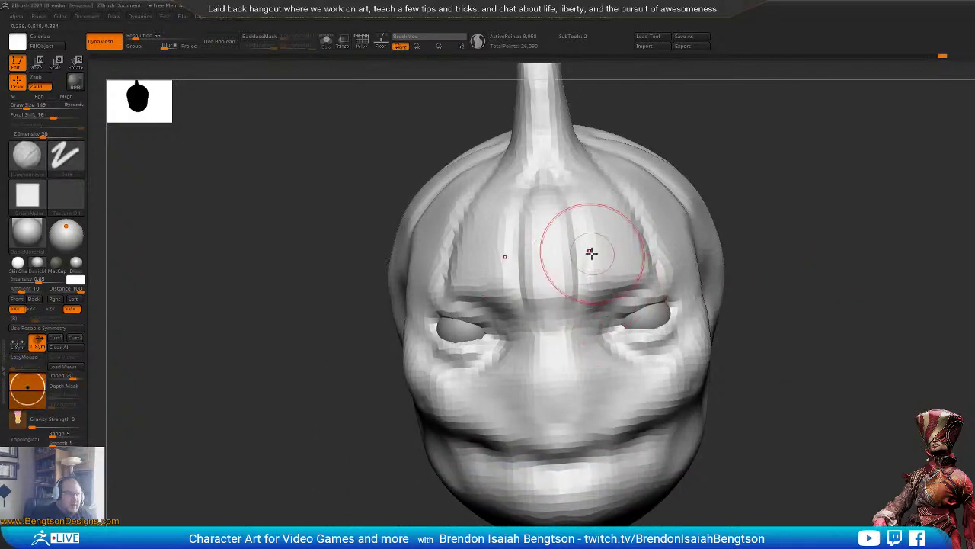
mouse_move(591, 253)
left_mouse_down()
mouse_move(592, 266)
mouse_move(602, 241)
mouse_move(587, 263)
mouse_move(595, 268)
left_mouse_up()
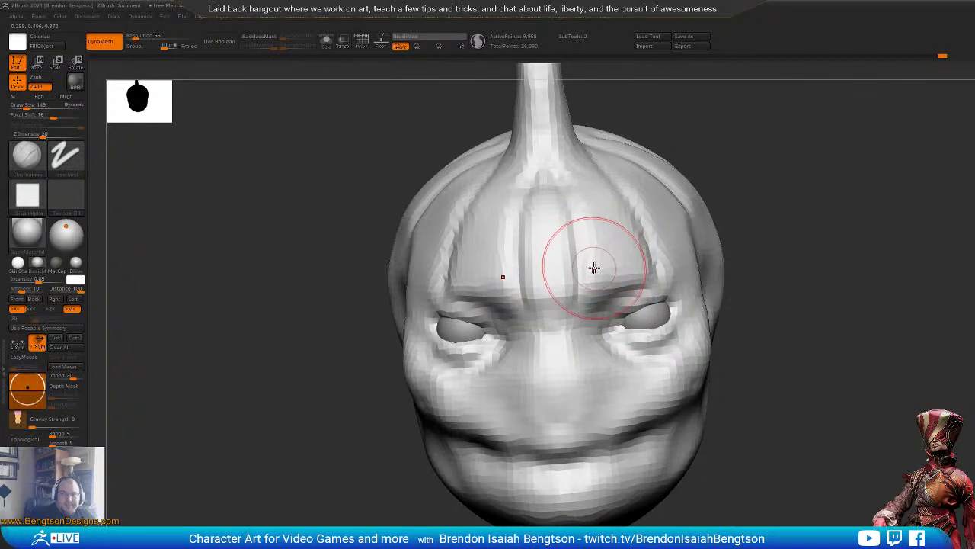
left_click_drag(798, 169, 697, 173)
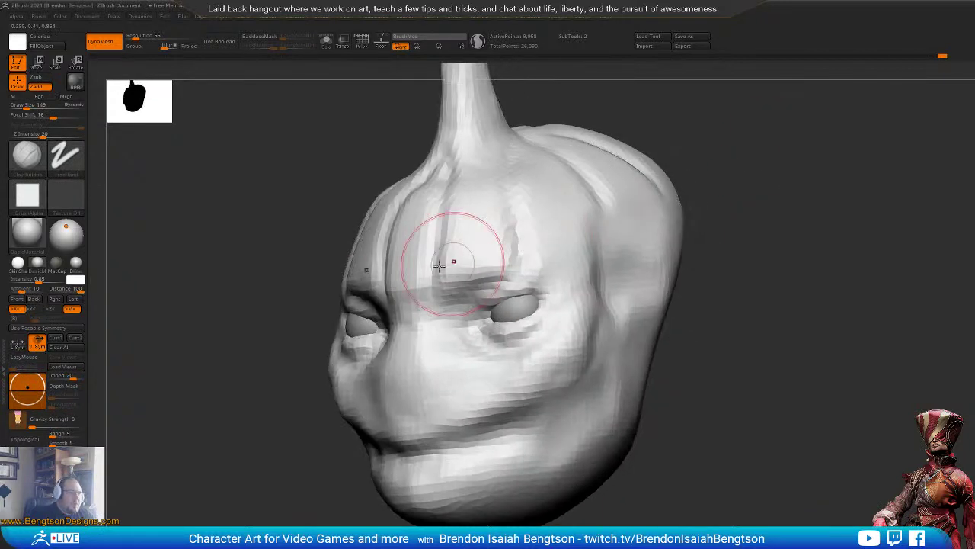
left_click_drag(411, 248, 394, 264, "alt")
mouse_move(403, 224)
left_mouse_down("alt")
mouse_move(392, 230)
mouse_move(405, 244)
mouse_move(412, 235)
mouse_move(411, 251)
mouse_move(435, 237)
left_mouse_up("alt")
Step: Pull the brow ridges forward above the eyes using the Move Topological brush at draw size 149
key("b")
key("m")
key("t")
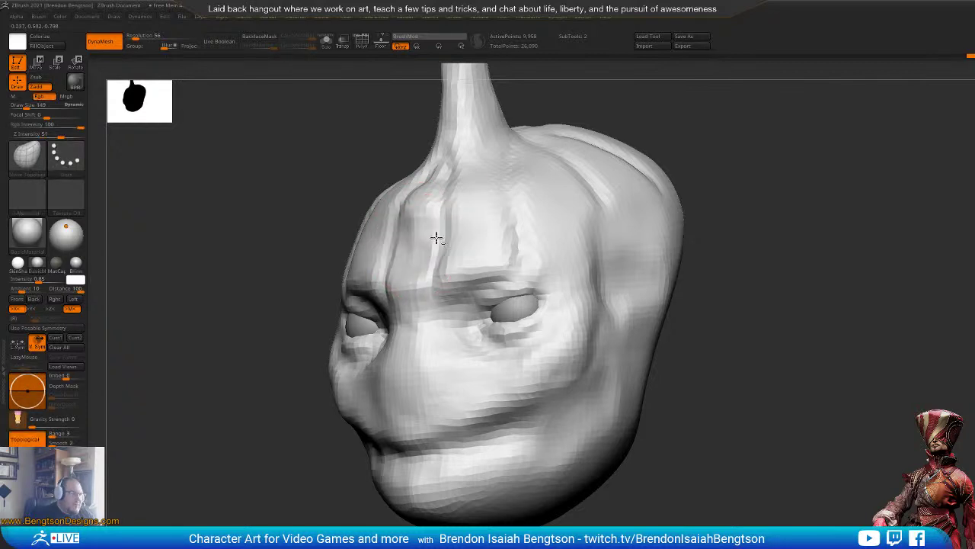
mouse_move(812, 203)
left_mouse_down("alt")
mouse_move(858, 274)
mouse_move(788, 276)
left_mouse_up("alt")
mouse_move(475, 329)
left_mouse_down("shift")
mouse_move(549, 320)
mouse_move(527, 323)
left_mouse_up("shift")
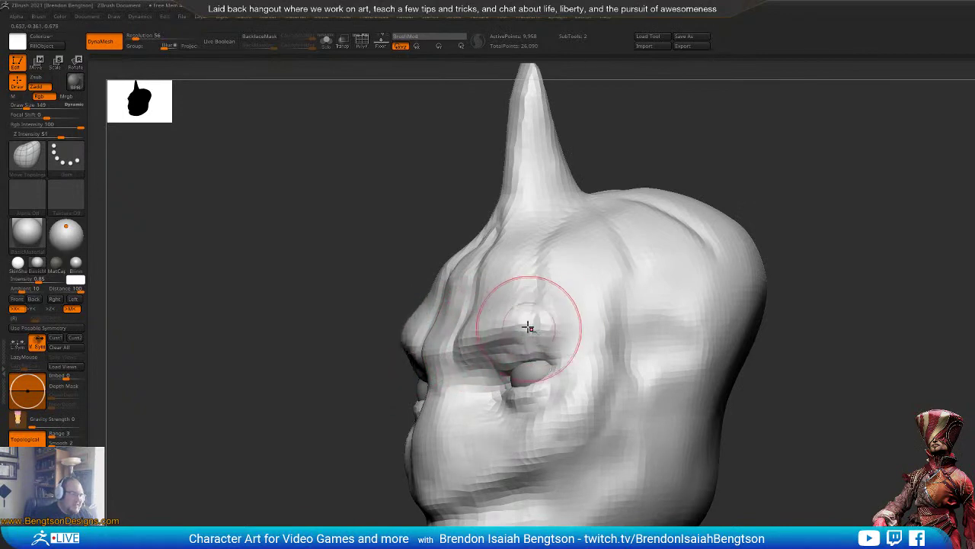
Step: Carve creases under the cheeks above the mouth corners with the DamStandard brush at draw size 149
mouse_move(838, 170)
left_mouse_down()
mouse_move(853, 190)
mouse_move(791, 220)
mouse_move(768, 219)
left_mouse_up()
left_click_drag(738, 269, 830, 222, "alt")
left_click_drag(830, 222, 793, 223)
key("b")
key("d")
key("s")
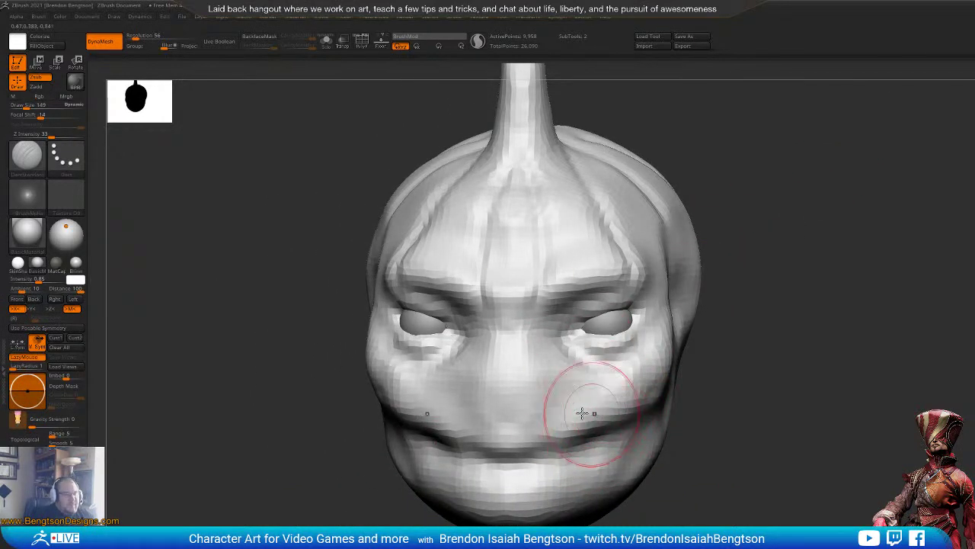
left_click_drag(582, 408, 631, 405)
left_click_drag(585, 438, 637, 422)
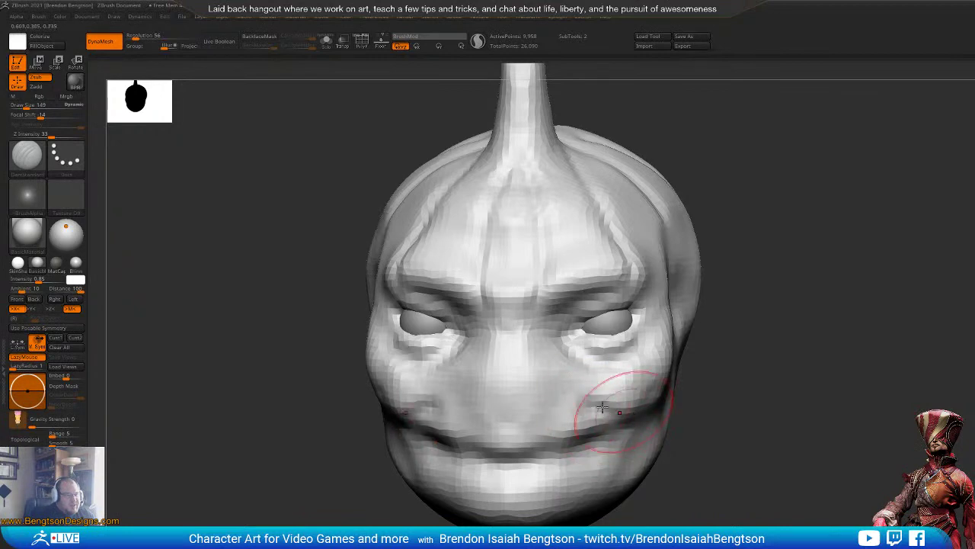
mouse_move(821, 383)
left_mouse_down()
mouse_move(627, 376)
mouse_move(634, 418)
left_mouse_up()
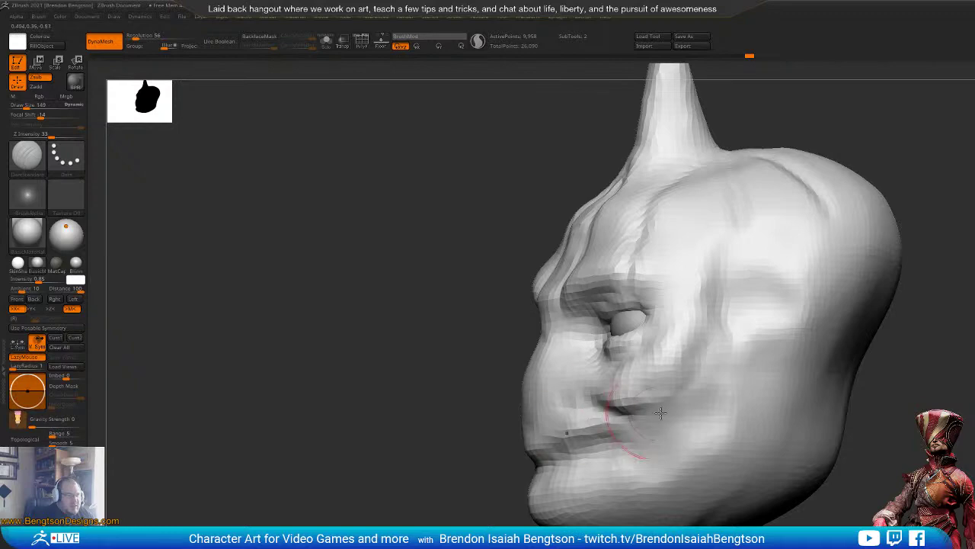
mouse_move(860, 375)
left_mouse_down()
mouse_move(947, 333)
mouse_move(925, 328)
mouse_move(889, 390)
mouse_move(845, 373)
mouse_move(860, 374)
mouse_move(649, 418)
left_mouse_up()
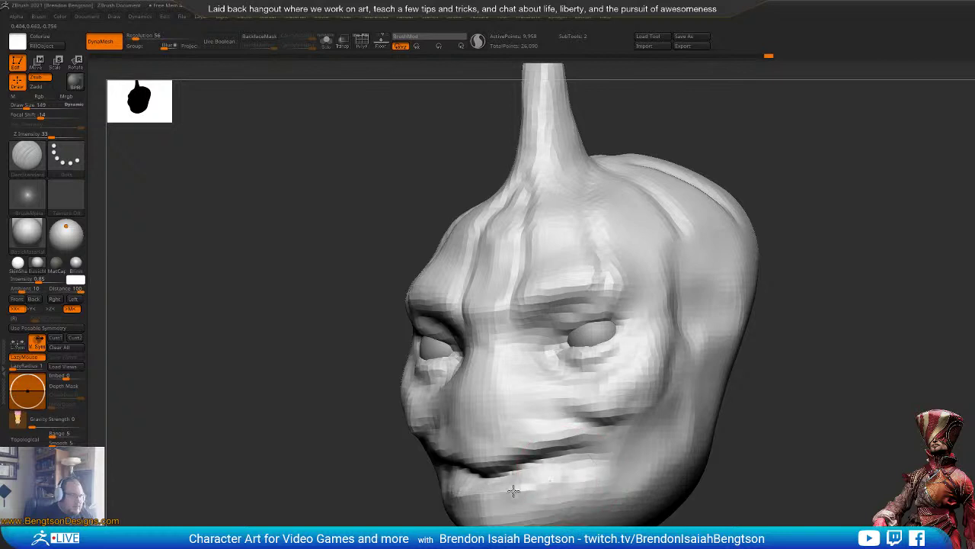
Step: Carve a crease beneath the lower lip with the DamStandard brush
mouse_move(514, 491)
left_mouse_down()
mouse_move(570, 477)
mouse_move(467, 498)
left_mouse_up()
left_click_drag(553, 482, 606, 468)
mouse_move(845, 381)
left_mouse_down()
mouse_move(784, 381)
mouse_move(792, 378)
left_mouse_up()
left_click_drag(396, 381, 424, 372)
Step: Pull the lower lip forward using the Move Topological brush at draw size 149
key("b")
key("m")
key("t")
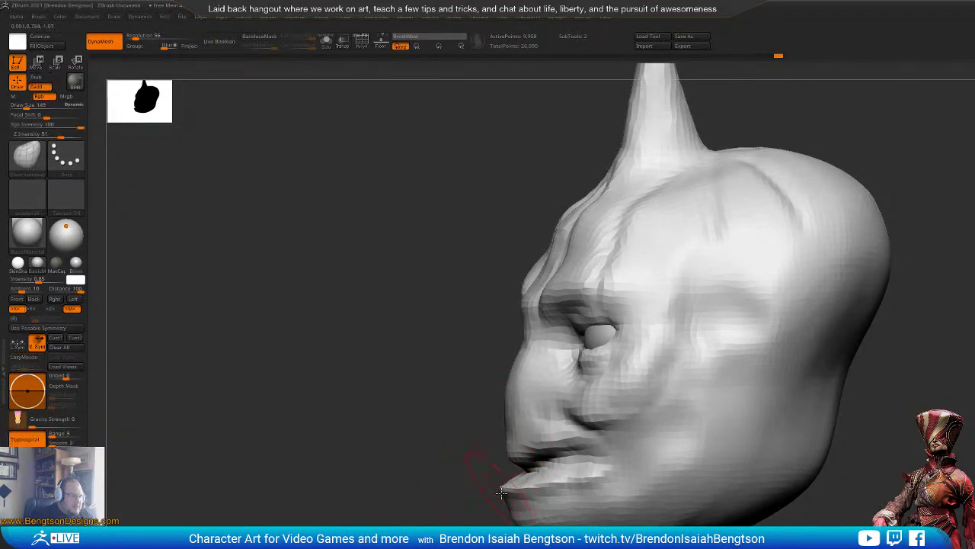
mouse_move(556, 489)
left_mouse_down()
mouse_move(738, 477)
mouse_move(747, 422)
left_mouse_up()
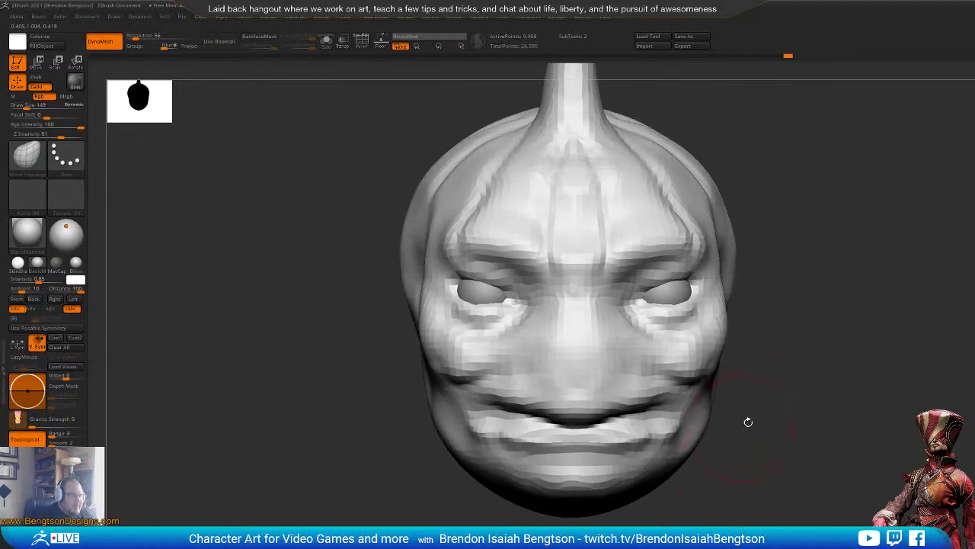
Step: Build up clay across the nose bridge between the brows with the ClayBuildup brush at draw size 149
left_click_drag(738, 382, 729, 433, "alt")
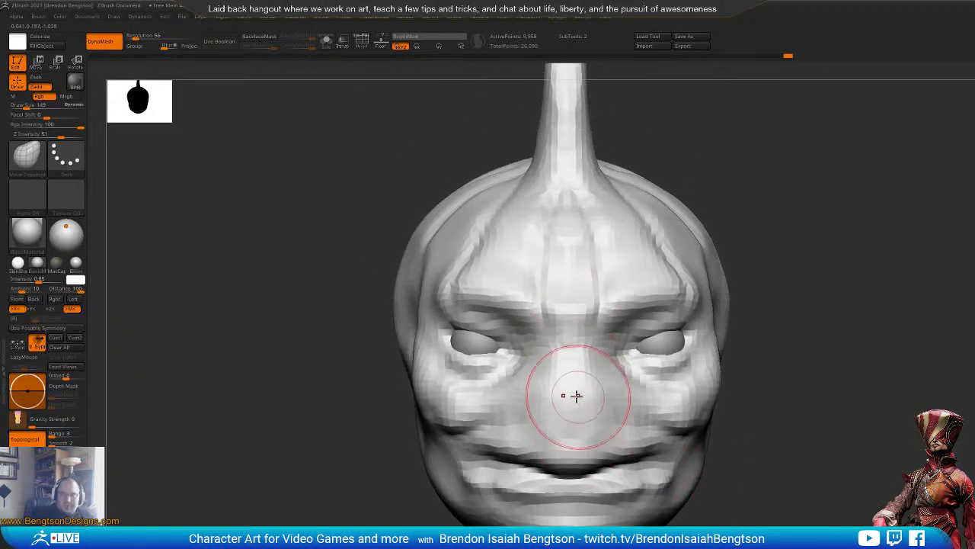
key("b")
key("d")
key("s")
key("b")
key("c")
key("b")
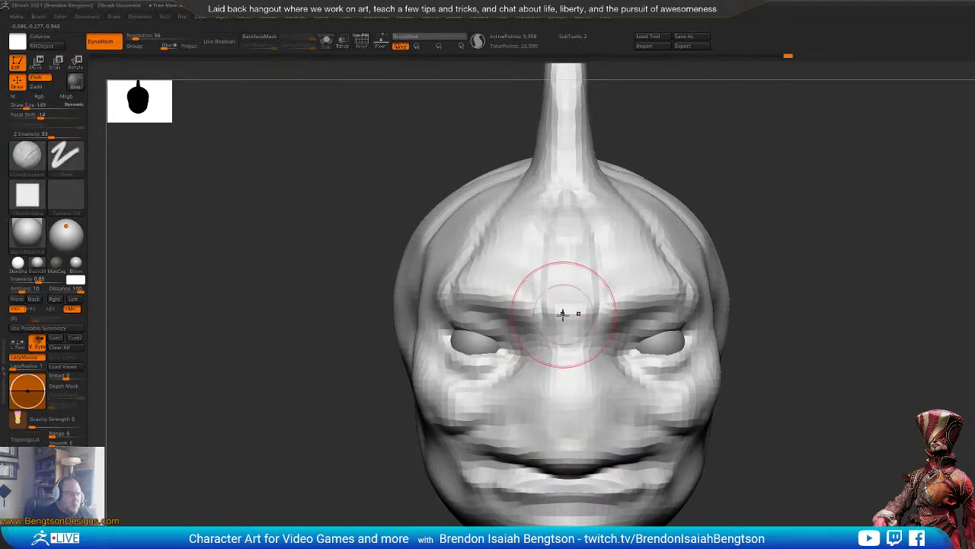
left_click_drag(558, 324, 551, 323)
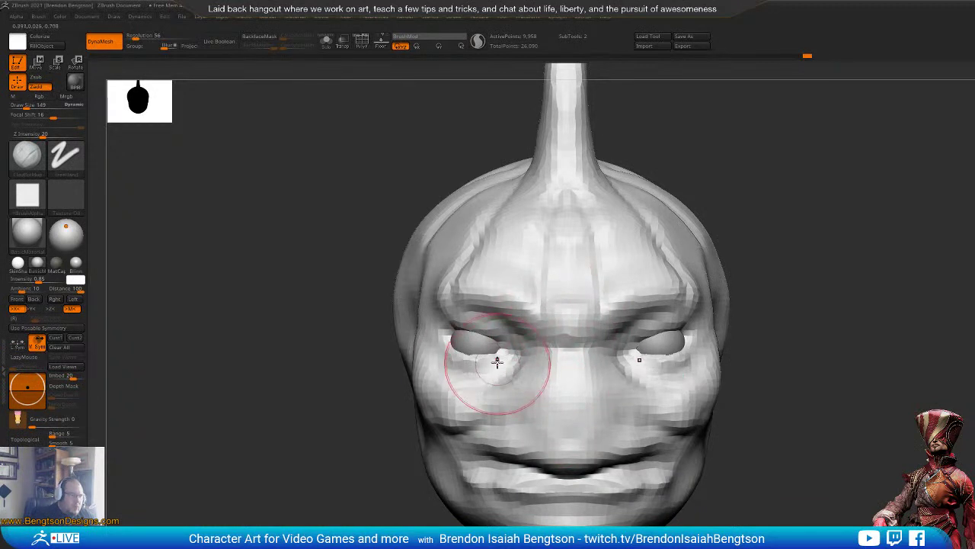
Step: Build up and smooth the eyelids at draw size 84, and adjust the lower lids with the Move Topological brush
key("space")
left_click_drag(495, 363, 498, 364)
mouse_move(876, 323)
left_mouse_down()
mouse_move(866, 339)
mouse_move(732, 377)
left_mouse_up()
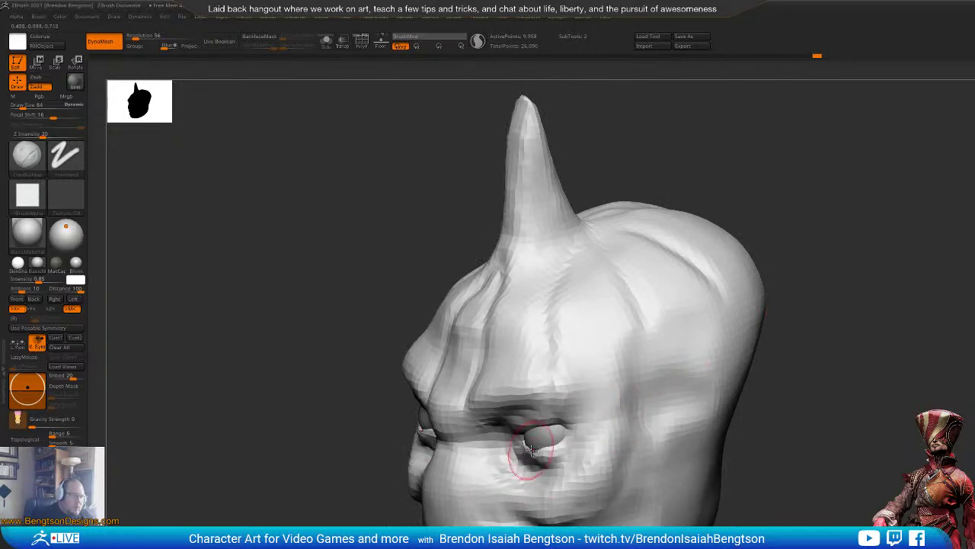
left_click_drag(544, 452, 526, 449, "shift")
left_click_drag(781, 383, 844, 370)
mouse_move(542, 446)
left_mouse_down("shift")
mouse_move(570, 435)
mouse_move(560, 438)
left_mouse_up("shift")
mouse_move(548, 412)
left_mouse_down()
mouse_move(543, 448)
mouse_move(515, 465)
left_mouse_up()
mouse_move(768, 328)
left_mouse_down()
mouse_move(858, 322)
mouse_move(773, 361)
mouse_move(751, 322)
left_mouse_up()
left_click_drag(573, 339, 587, 337)
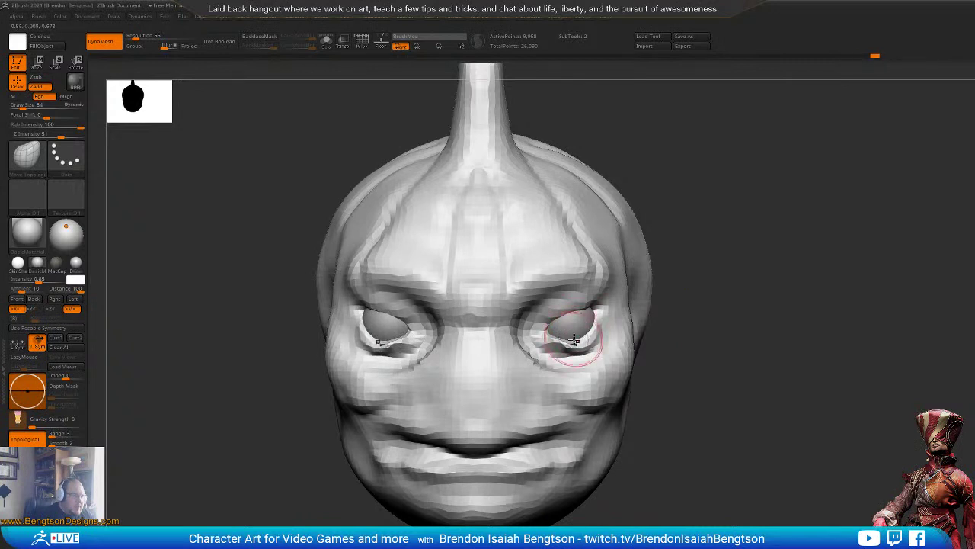
Step: Select the eyeballs, turn on X symmetry and reposition both eyeballs in their sockets with the move gizmo
left_click(572, 337, "alt")
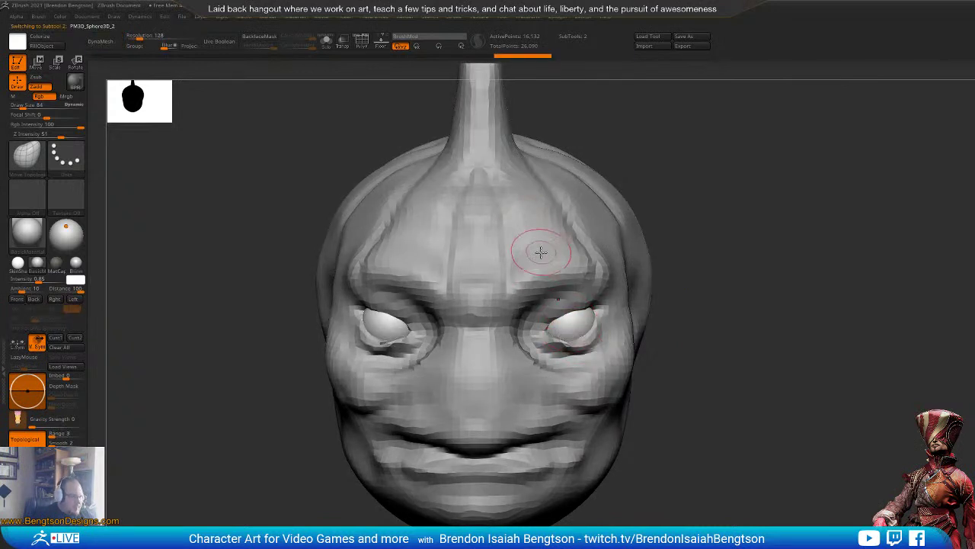
key("w")
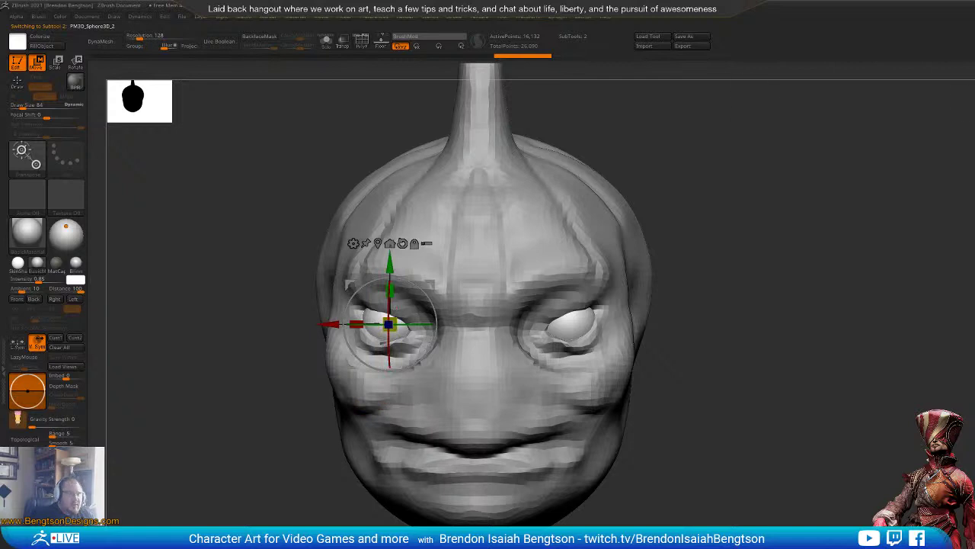
key("x")
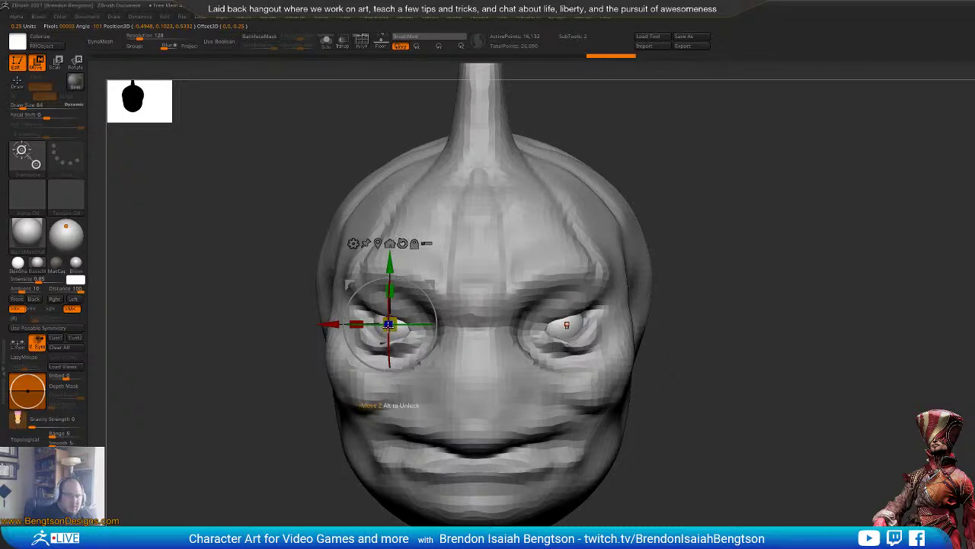
key("q")
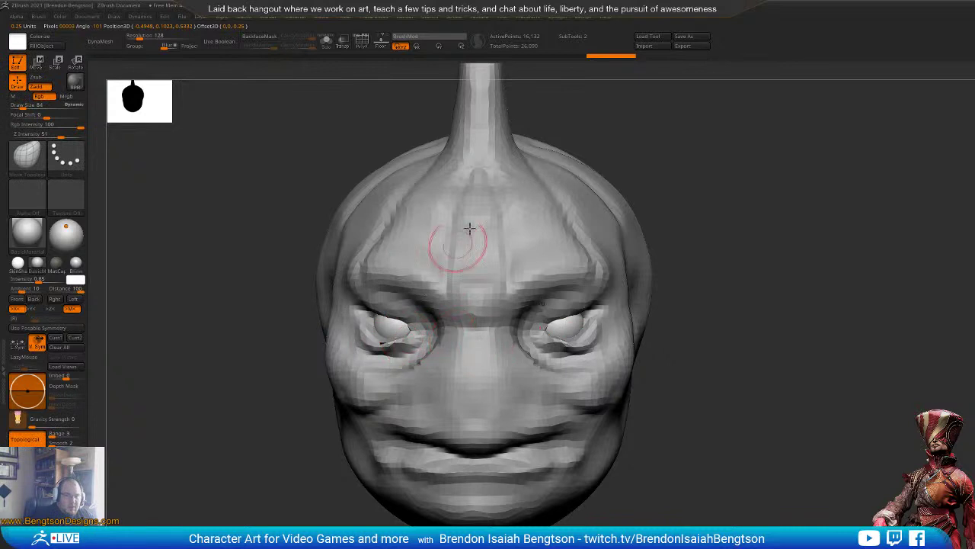
key("w")
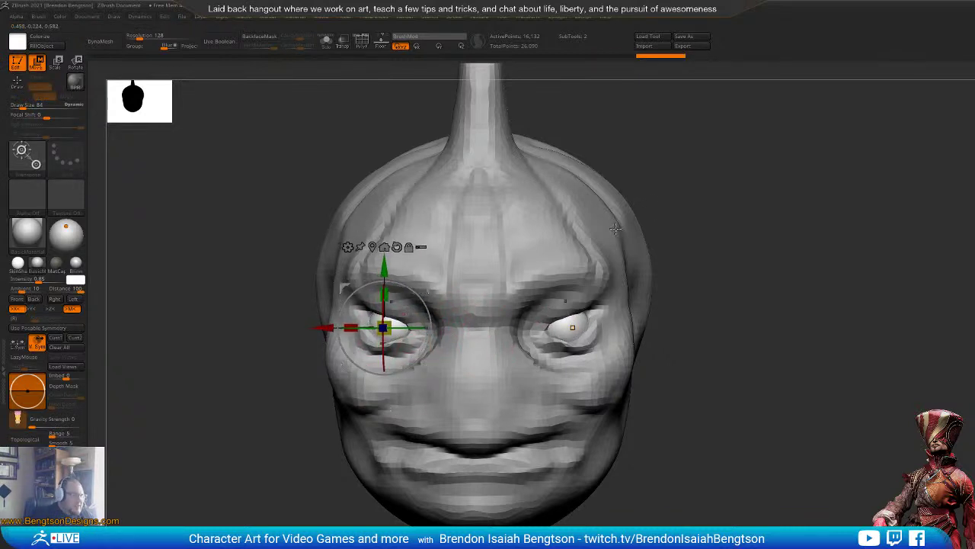
left_click_drag(617, 230, 772, 206)
left_click_drag(448, 328, 455, 327)
mouse_move(523, 290)
left_mouse_down()
mouse_move(651, 231)
mouse_move(686, 183)
left_mouse_up()
key("q")
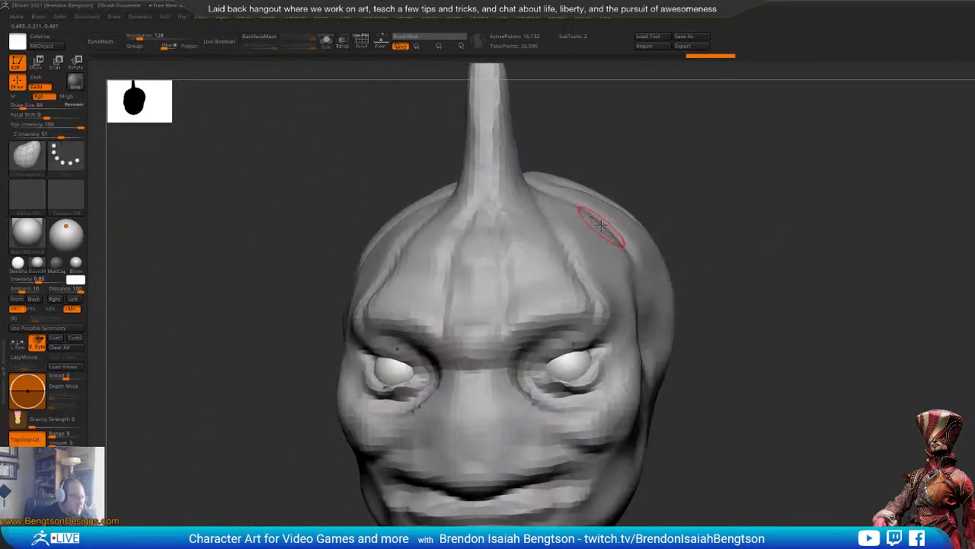
Step: Select the head mesh and pull the nose bridge forward in profile using an enlarged Move Topological brush
left_click_drag(753, 222, 708, 241)
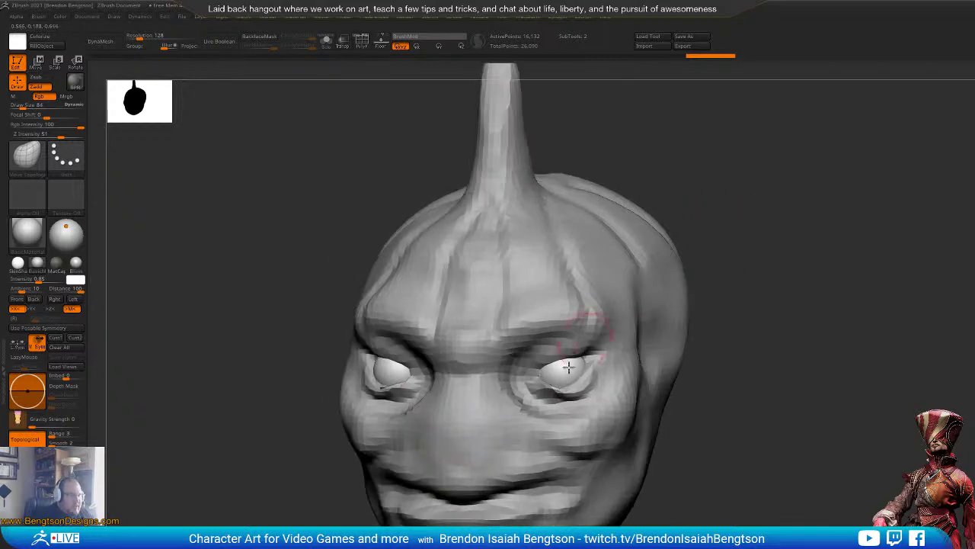
key("b")
key("d")
key("s")
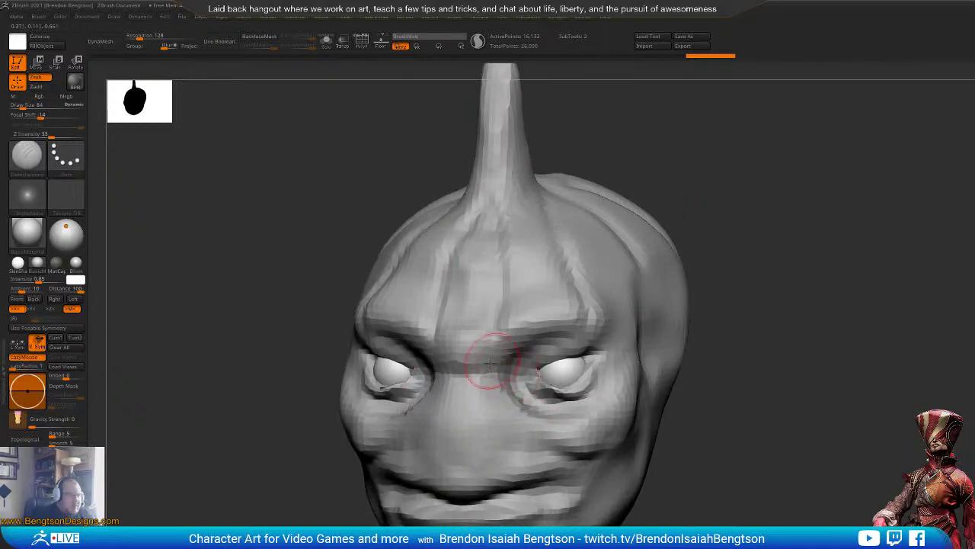
left_click(496, 379, "alt")
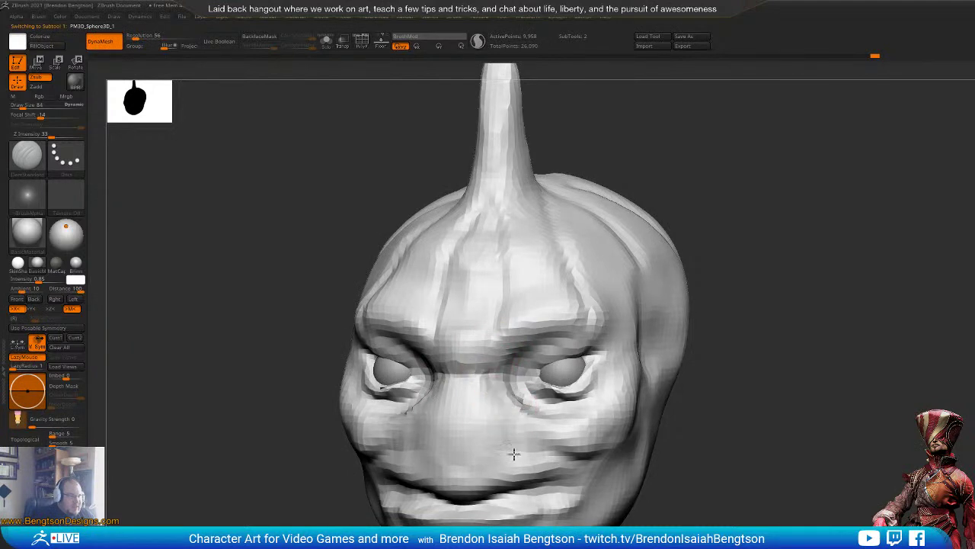
mouse_move(815, 259)
left_mouse_down()
mouse_move(833, 270)
mouse_move(823, 280)
mouse_move(808, 264)
mouse_move(760, 259)
mouse_move(716, 274)
left_mouse_up()
key("space")
left_click_drag(473, 369, 480, 369)
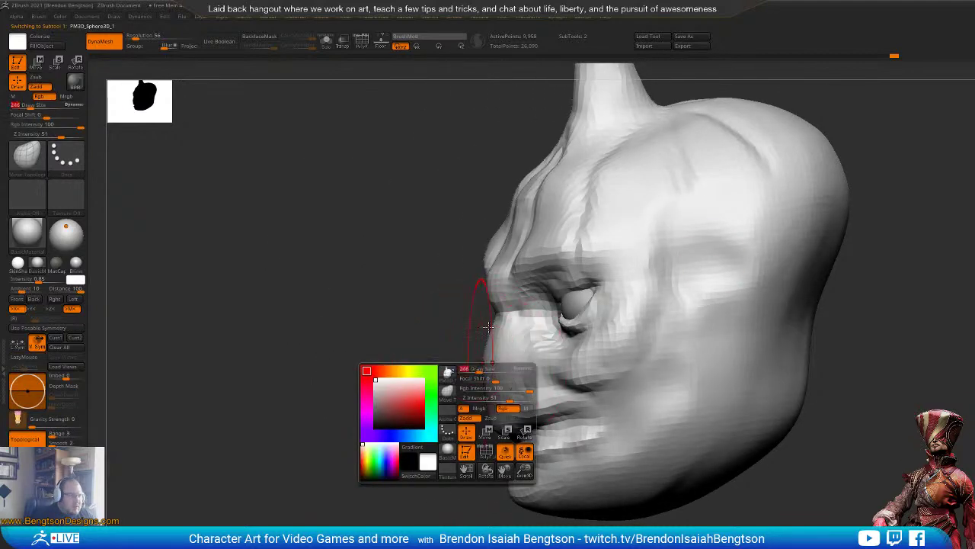
left_click_drag(499, 314, 487, 317)
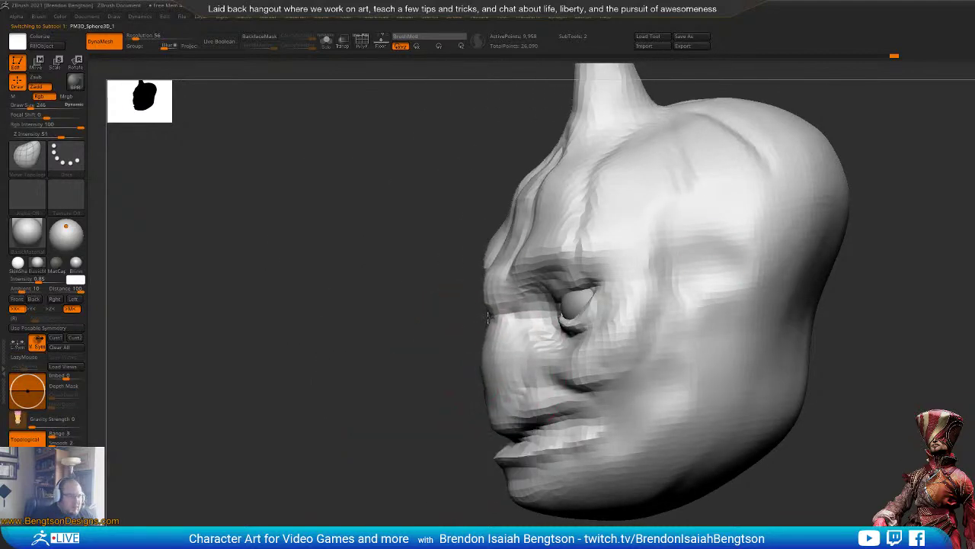
Step: Smooth the surface beneath the lower lip and remesh the head with DynaMesh at resolution 56
mouse_move(418, 486)
left_mouse_down()
mouse_move(504, 477)
mouse_move(499, 467)
left_mouse_up()
key("space")
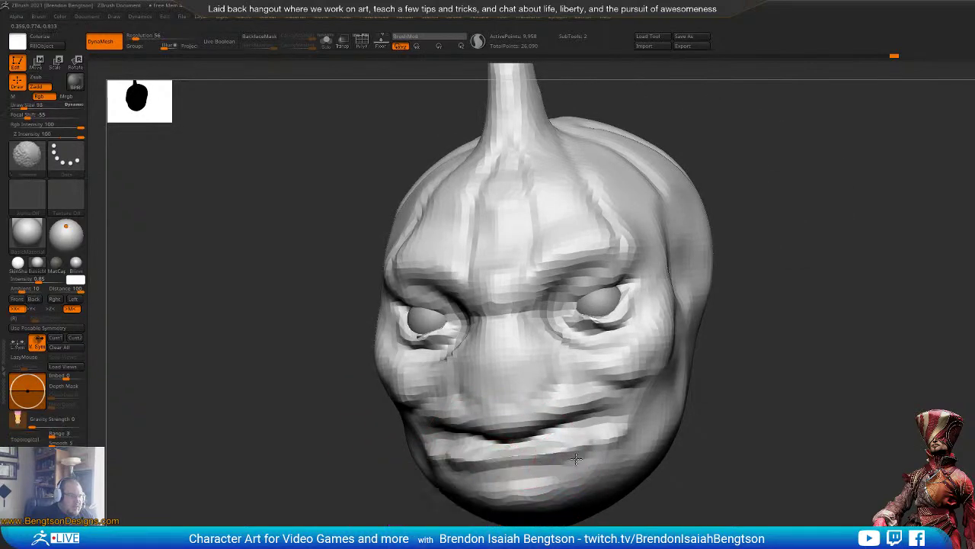
mouse_move(560, 459)
left_mouse_down("shift")
mouse_move(512, 468)
mouse_move(575, 457)
left_mouse_up("shift")
mouse_move(739, 473)
left_mouse_down("alt")
mouse_move(697, 459)
mouse_move(719, 459)
mouse_move(720, 427)
mouse_move(686, 465)
mouse_move(622, 486)
mouse_move(642, 527)
left_mouse_up("alt")
left_click_drag(758, 419, 678, 457, "alt")
left_click_drag(856, 266, 834, 348, "ctrl")
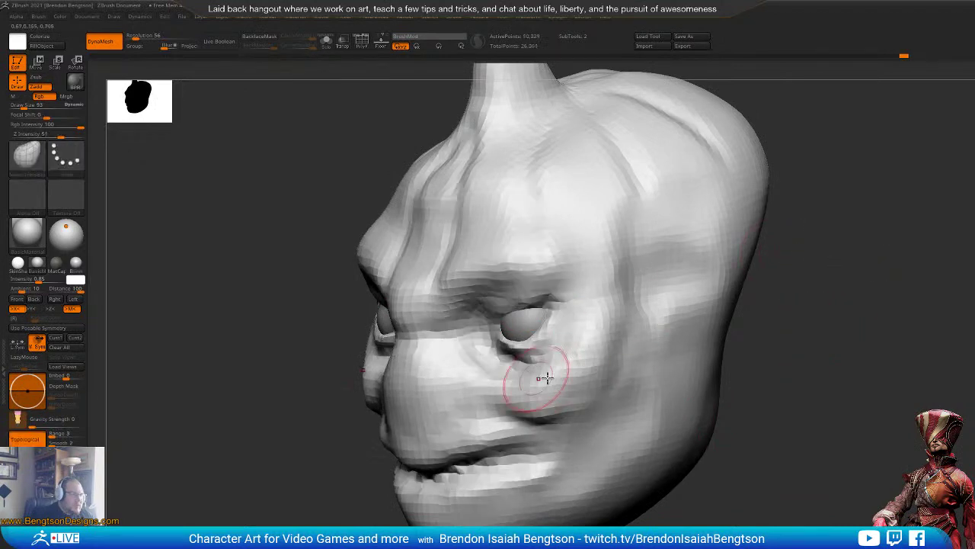
Step: Refine the eyelids with ClayBuildup and carve the creases around the inner eye corners with DamStandard at draw size 33
key("b")
key("c")
key("b")
key("space")
left_click(539, 333)
left_click_drag(793, 251, 877, 229)
key("b")
key("d")
key("s")
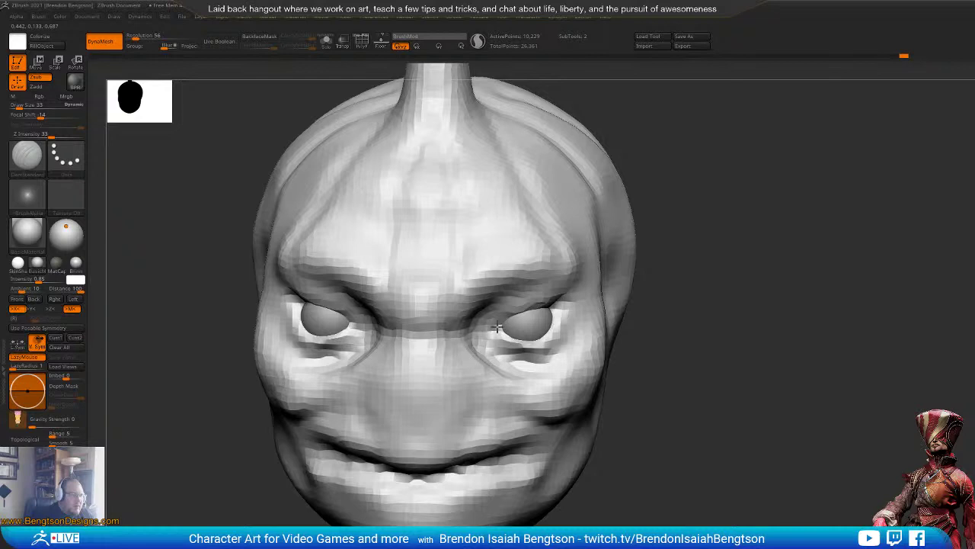
left_click_drag(819, 324, 777, 333)
left_click_drag(788, 405, 728, 239, "alt")
mouse_move(727, 238)
right_mouse_down()
mouse_move(775, 300)
mouse_move(725, 259)
mouse_move(727, 298)
mouse_move(760, 345)
mouse_move(790, 283)
mouse_move(792, 300)
mouse_move(793, 274)
mouse_move(784, 315)
mouse_move(800, 257)
mouse_move(770, 260)
mouse_move(810, 263)
mouse_move(777, 263)
right_mouse_up()
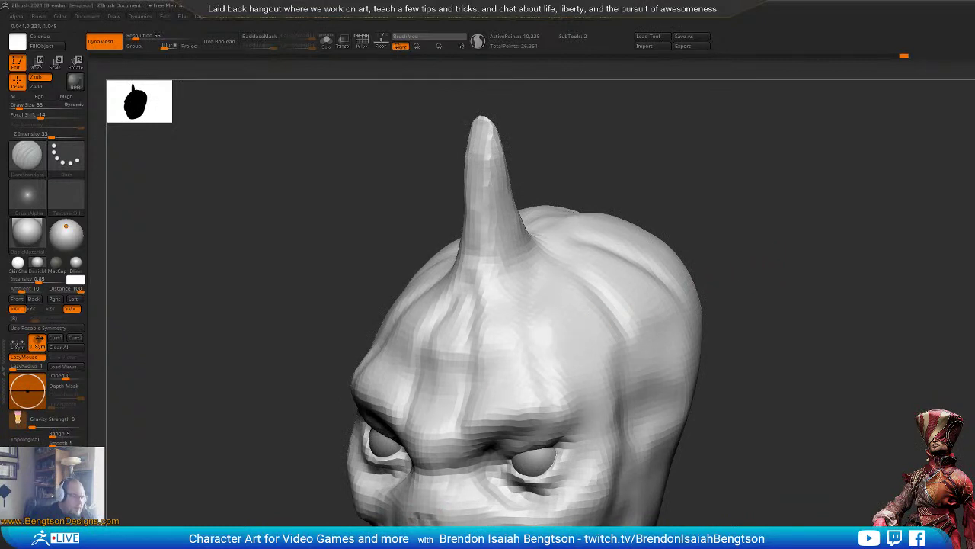
Step: Carve a skull-like nasal cavity into the center of the face with an enlarged DamStandard brush
left_click_drag(799, 411, 861, 308, "alt")
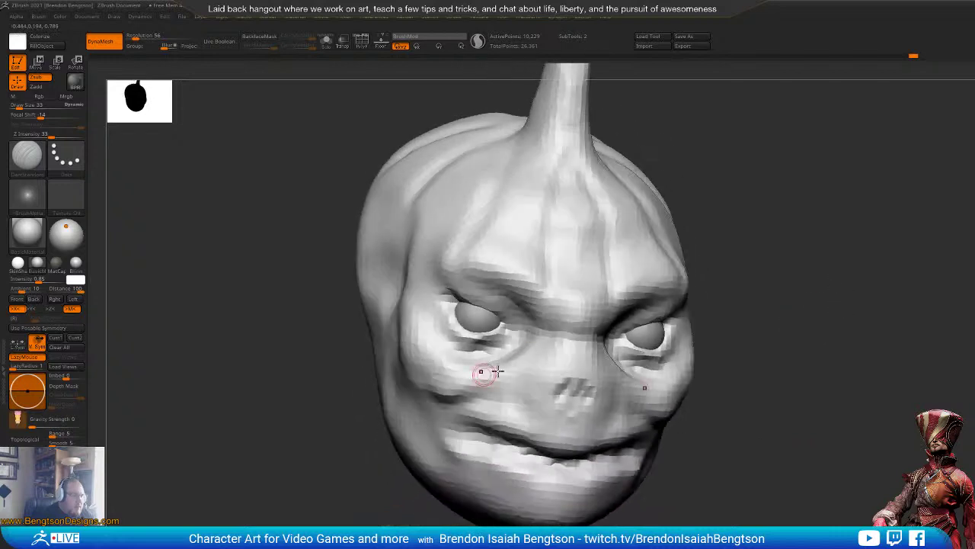
key("space")
mouse_move(582, 393)
left_mouse_down()
mouse_move(585, 402)
mouse_move(555, 406)
mouse_move(587, 401)
left_mouse_up()
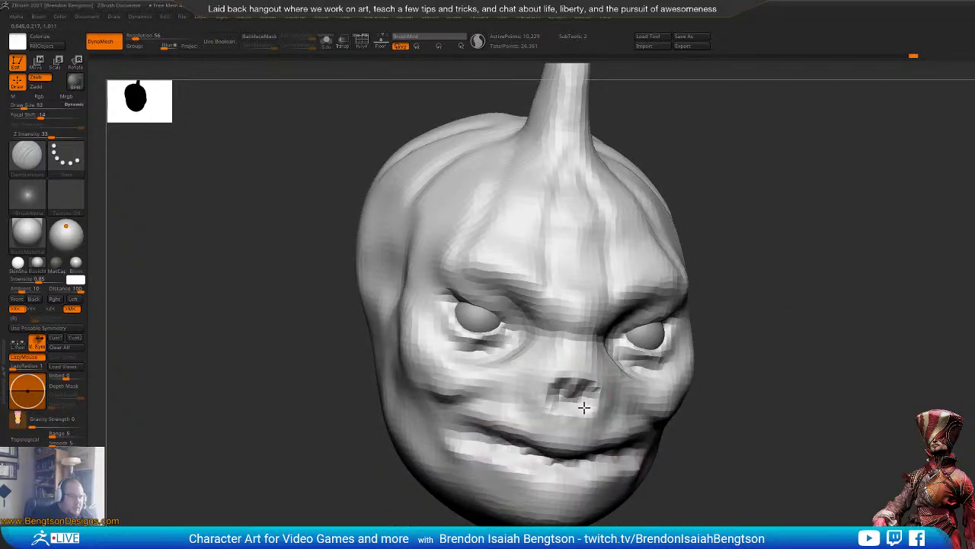
left_click_drag(876, 345, 860, 294, "alt")
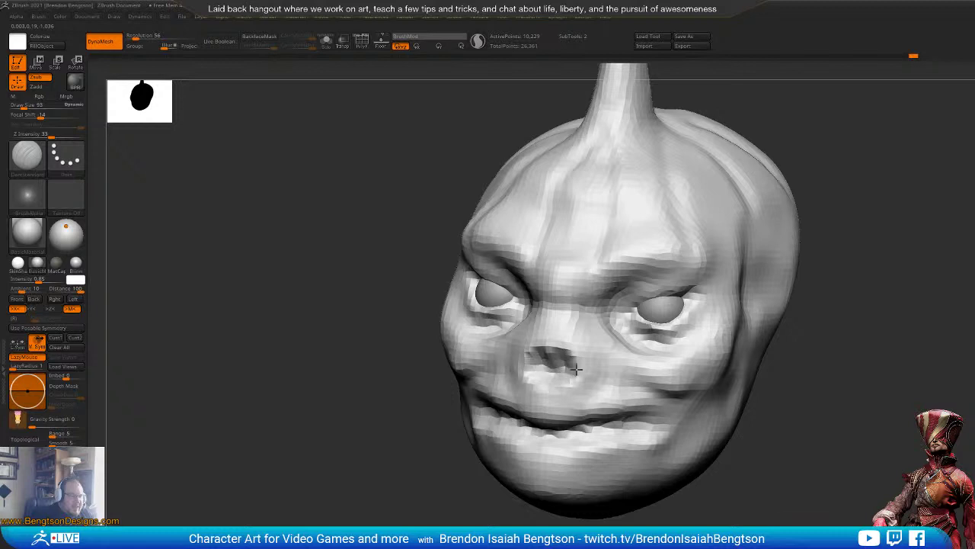
left_click_drag(577, 370, 595, 367)
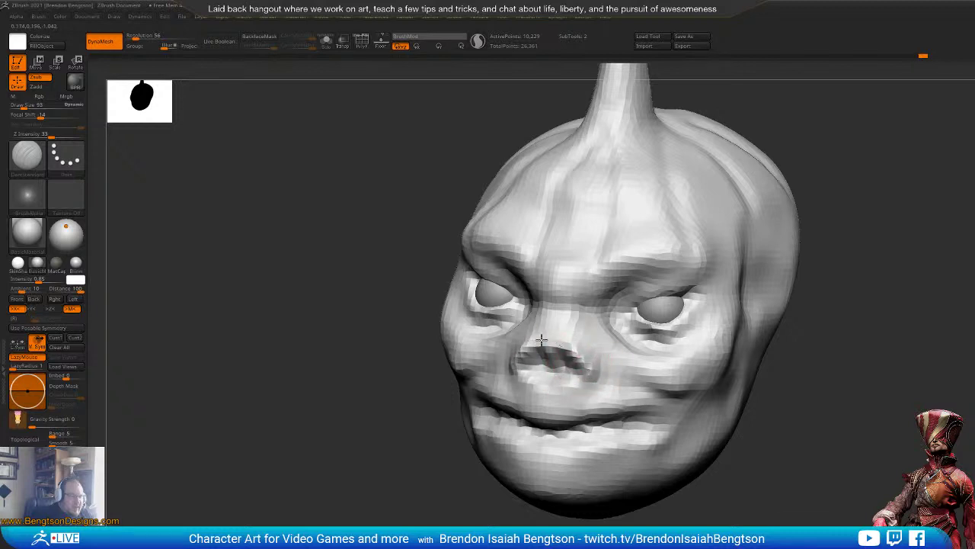
Step: Reshape the nasal cavity's profile using the Move Topological brush at draw size 93, and undo the last pull
left_click_drag(896, 302, 529, 330)
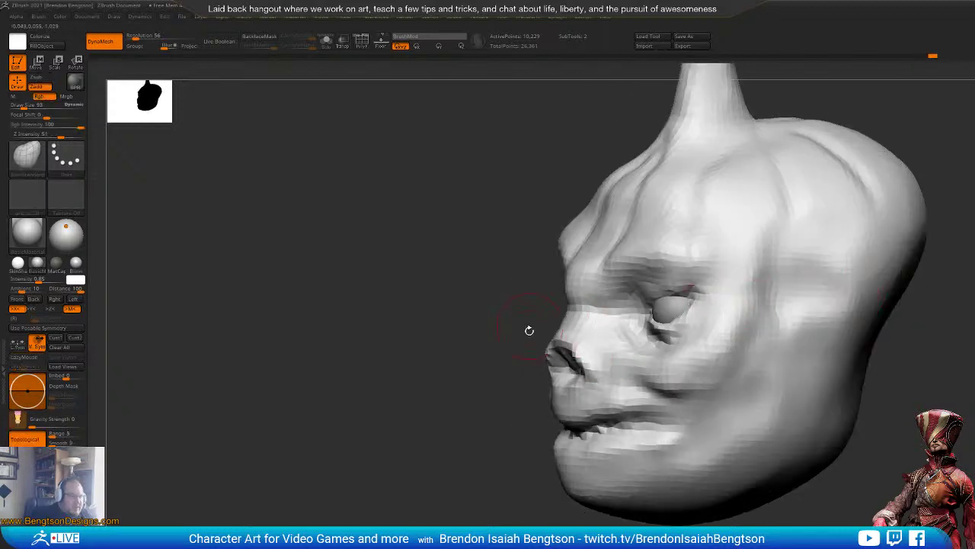
left_click_drag(582, 363, 597, 349)
left_click_drag(525, 351, 480, 350)
left_click_drag(537, 454, 511, 454)
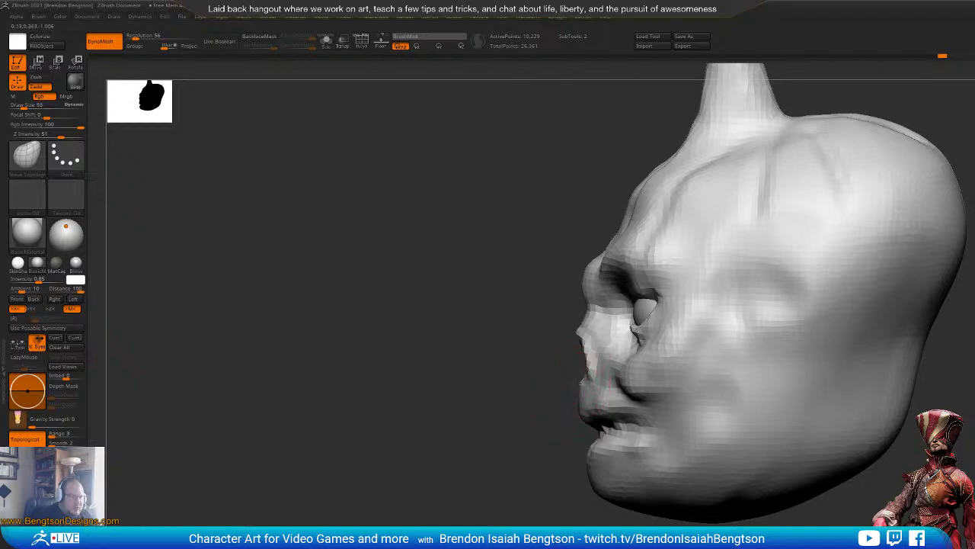
mouse_move(550, 387)
left_mouse_down()
mouse_move(808, 320)
mouse_move(877, 320)
left_mouse_up()
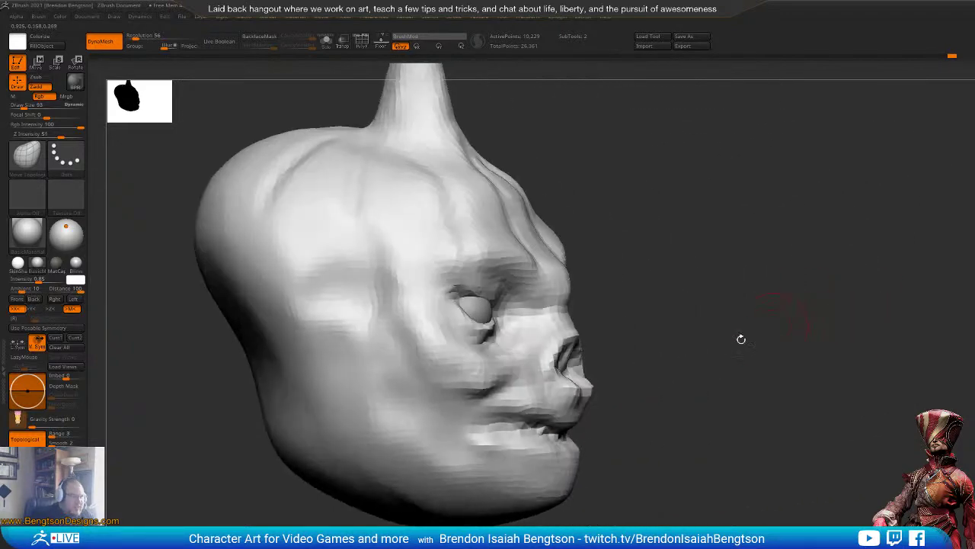
key("ctrl+z")
Step: Adjust the base of the nose above the upper lip using the Move Topological brush at draw size 62
key("space")
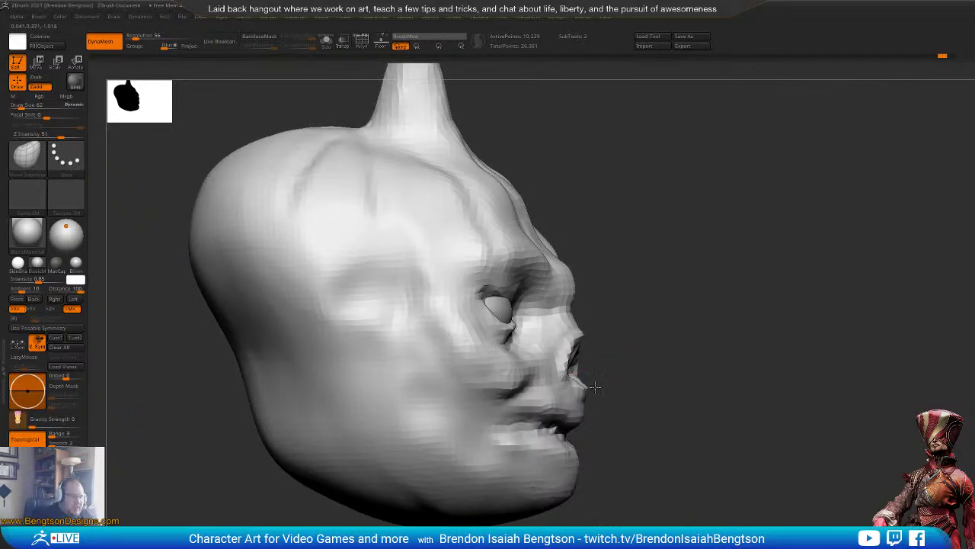
left_click_drag(649, 393, 567, 387)
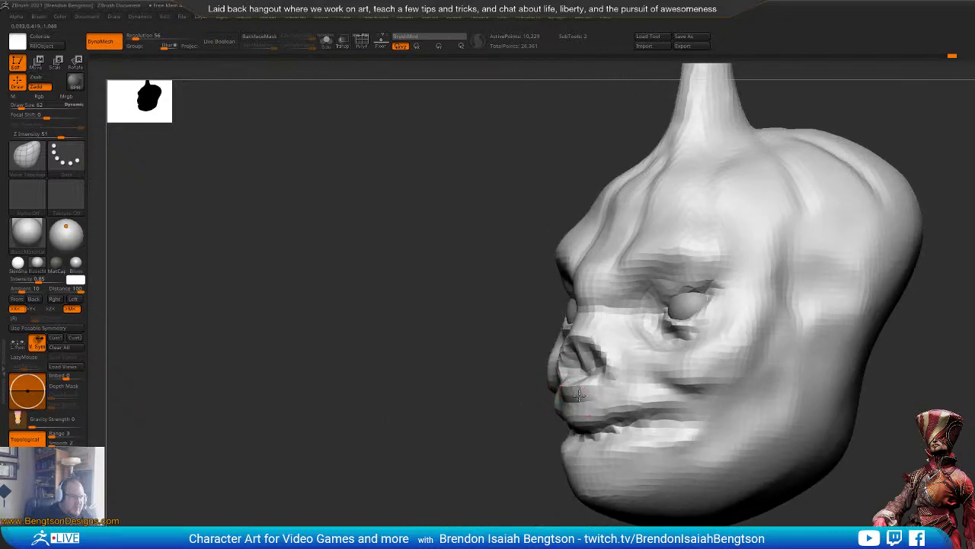
mouse_move(560, 433)
left_mouse_down()
mouse_move(823, 248)
mouse_move(807, 263)
mouse_move(782, 257)
mouse_move(791, 282)
mouse_move(797, 263)
left_mouse_up()
Step: Shape the upper and side edges of the nasal cavity using the Move Topological brush at draw size 84
key("space")
left_click_drag(561, 368, 559, 357)
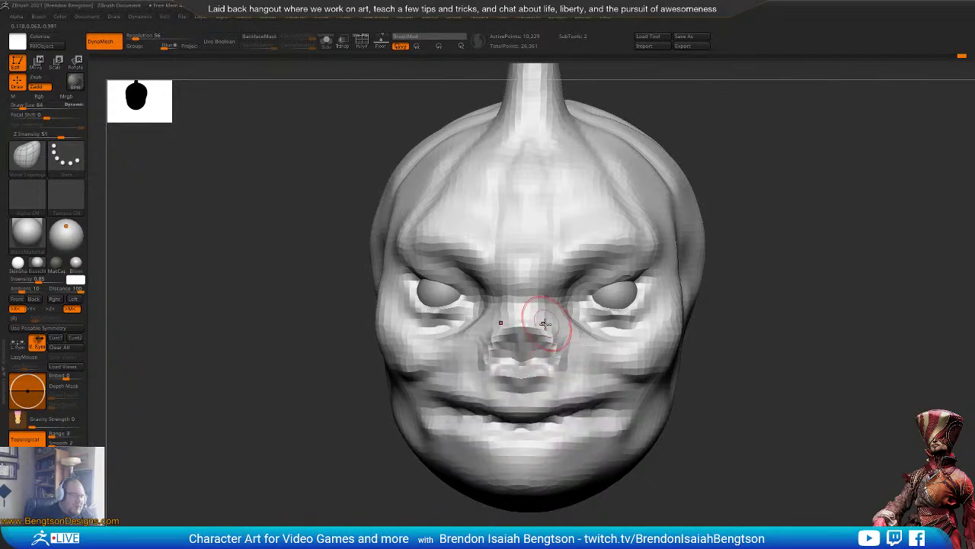
mouse_move(793, 307)
left_mouse_down()
mouse_move(697, 306)
mouse_move(806, 308)
left_mouse_up()
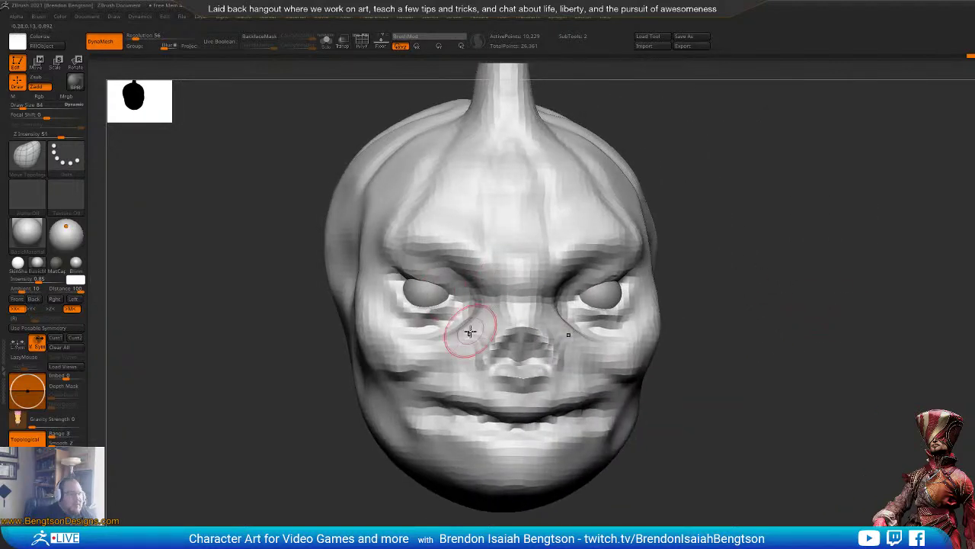
Step: Carve creases running down beside the nose toward the mouth with the DamStandard brush at draw size 84
left_click_drag(832, 246, 709, 245)
key("b")
key("d")
key("s")
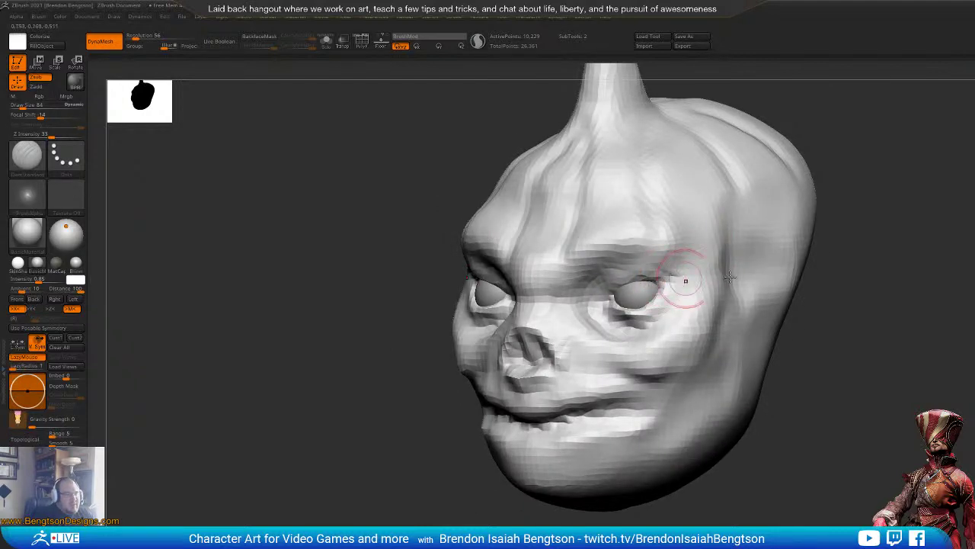
mouse_move(838, 305)
left_mouse_down()
mouse_move(883, 316)
mouse_move(813, 280)
mouse_move(827, 290)
mouse_move(821, 282)
left_mouse_up()
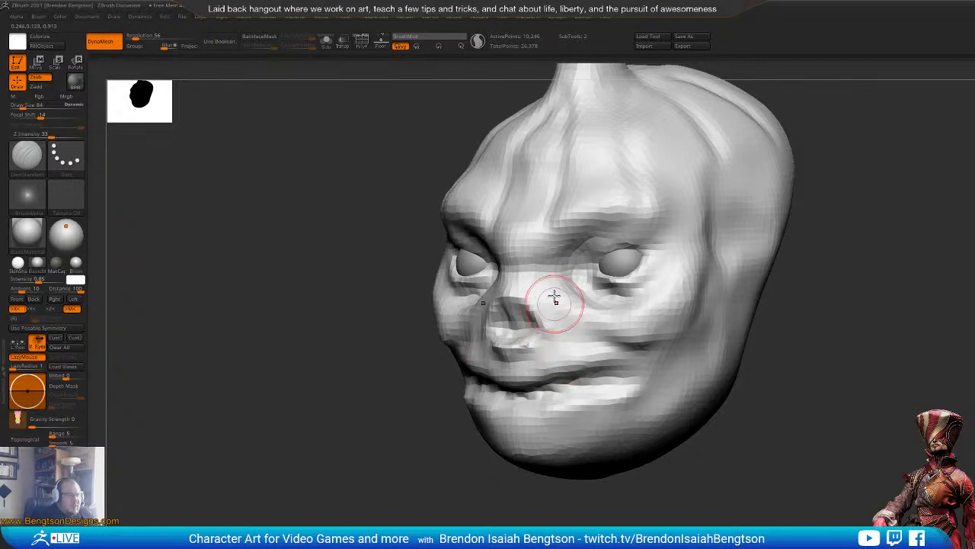
left_click_drag(556, 296, 558, 389)
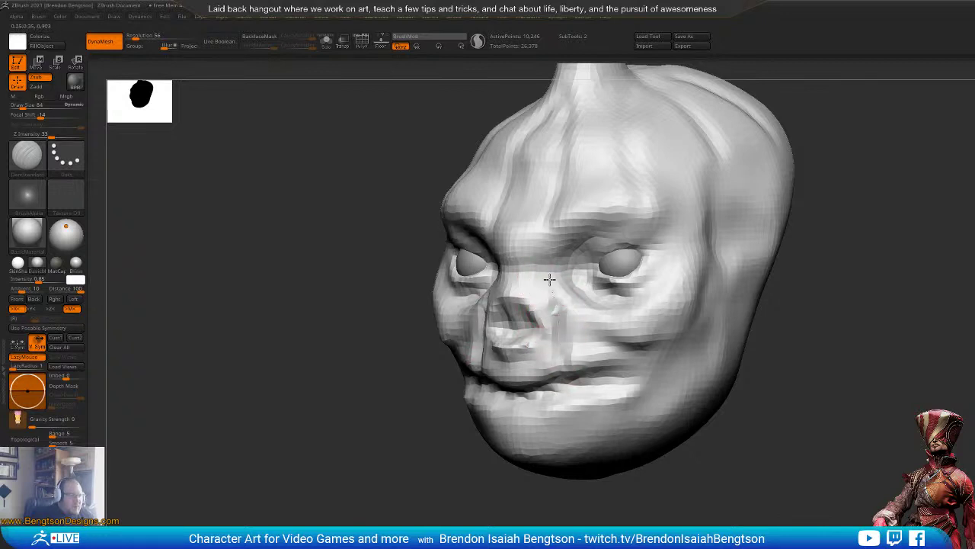
left_click_drag(805, 216, 792, 195, "alt")
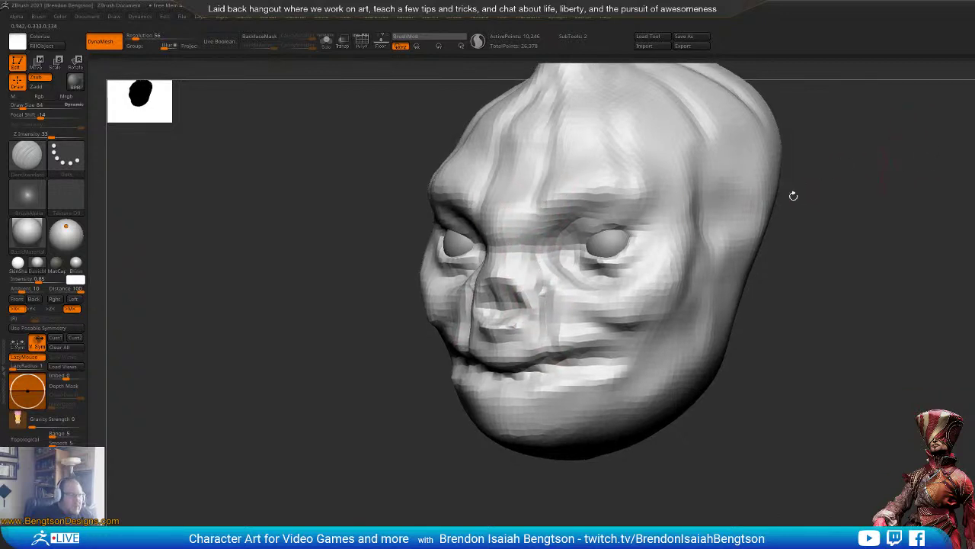
Step: Carve a crease from the base of the horn past the outer brow and down the side of the cheek with the DamStandard brush at draw size 84
left_click_drag(798, 128, 592, 307)
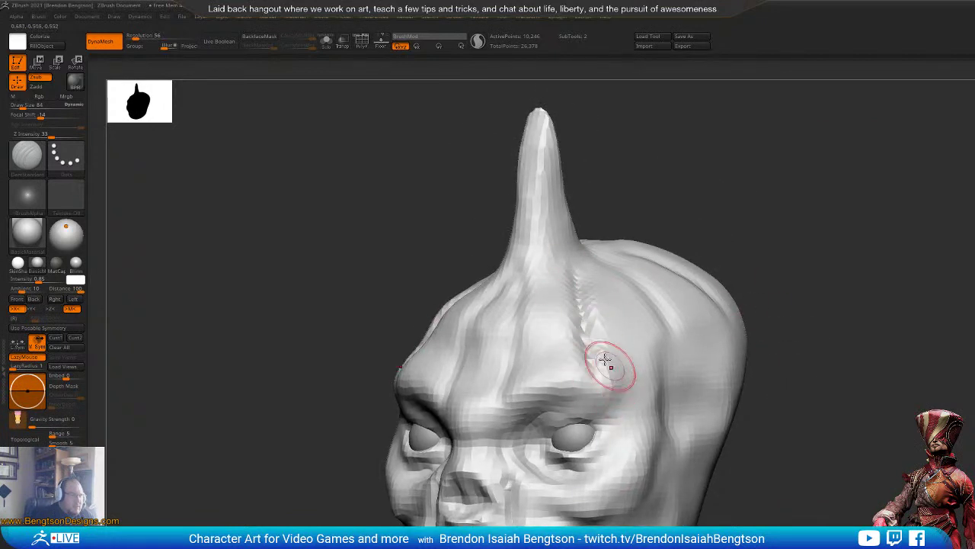
left_click_drag(621, 384, 626, 400)
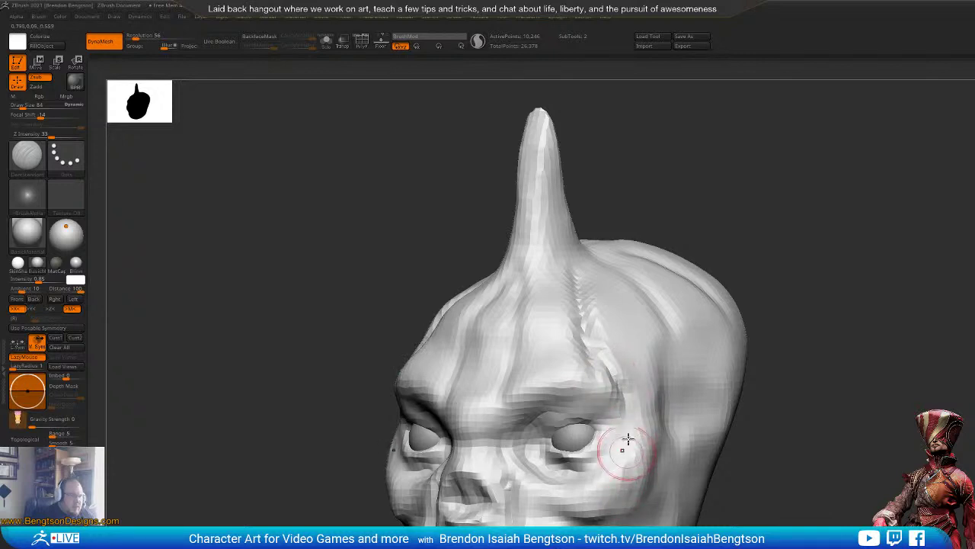
left_click_drag(627, 442, 626, 510)
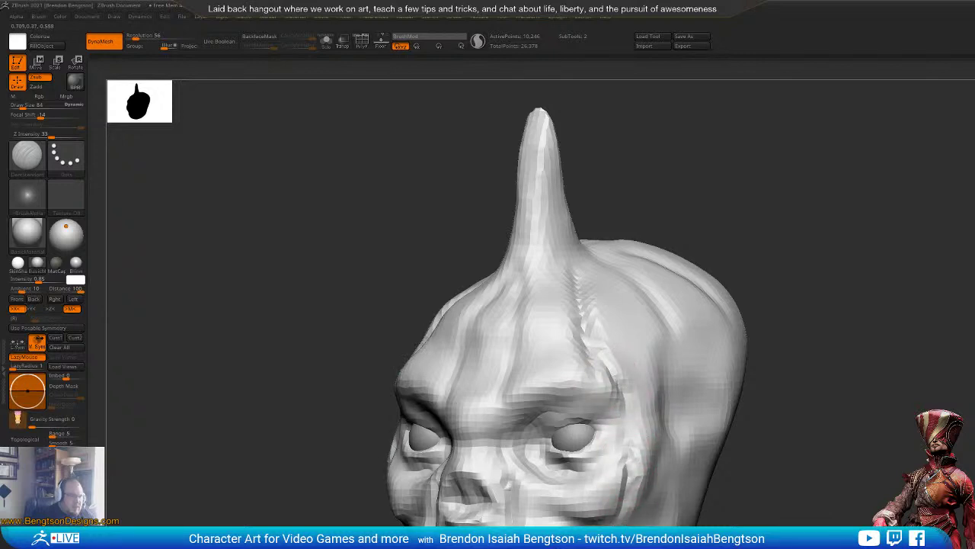
mouse_move(808, 445)
left_mouse_down()
mouse_move(701, 394)
mouse_move(678, 526)
left_mouse_up()
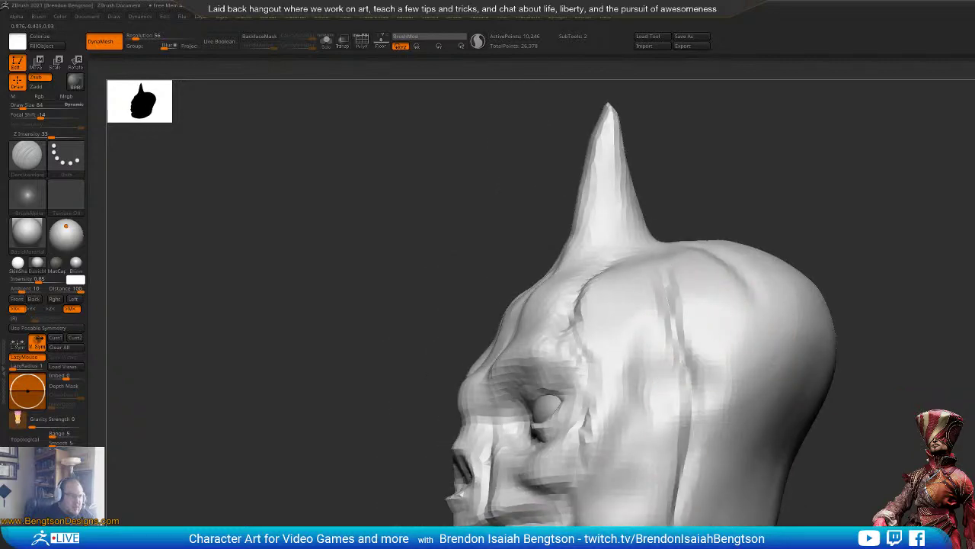
mouse_move(838, 426)
left_mouse_down()
mouse_move(871, 396)
mouse_move(902, 394)
mouse_move(862, 335)
left_mouse_up()
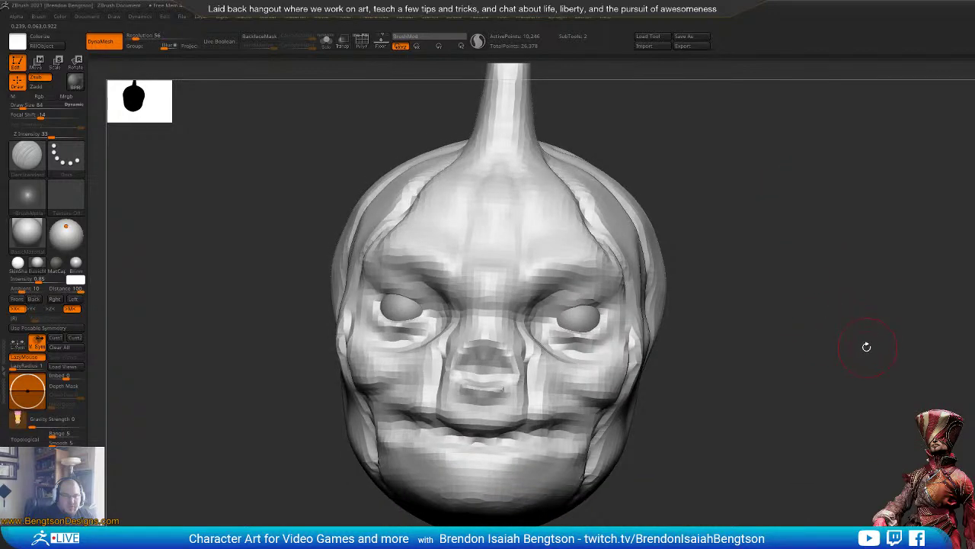
Step: Carve vertical creases from the lower lip down the chin with the DamStandard brush at draw size 84
mouse_move(852, 343)
left_mouse_down()
mouse_move(849, 322)
mouse_move(853, 365)
mouse_move(837, 363)
left_mouse_up()
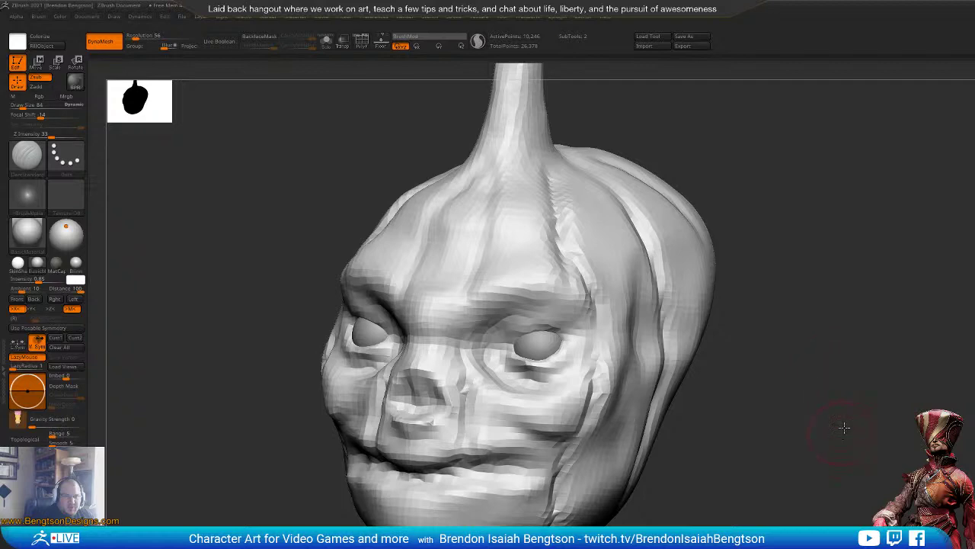
mouse_move(844, 428)
left_mouse_down()
mouse_move(856, 398)
mouse_move(804, 395)
mouse_move(812, 374)
mouse_move(792, 352)
mouse_move(879, 394)
mouse_move(859, 373)
left_mouse_up()
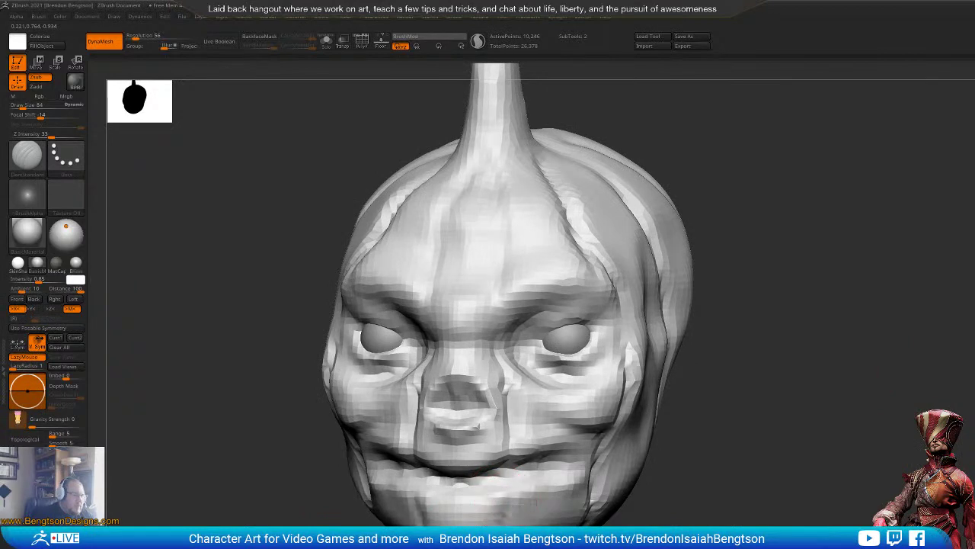
left_click_drag(508, 486, 506, 521)
left_click_drag(735, 446, 697, 296)
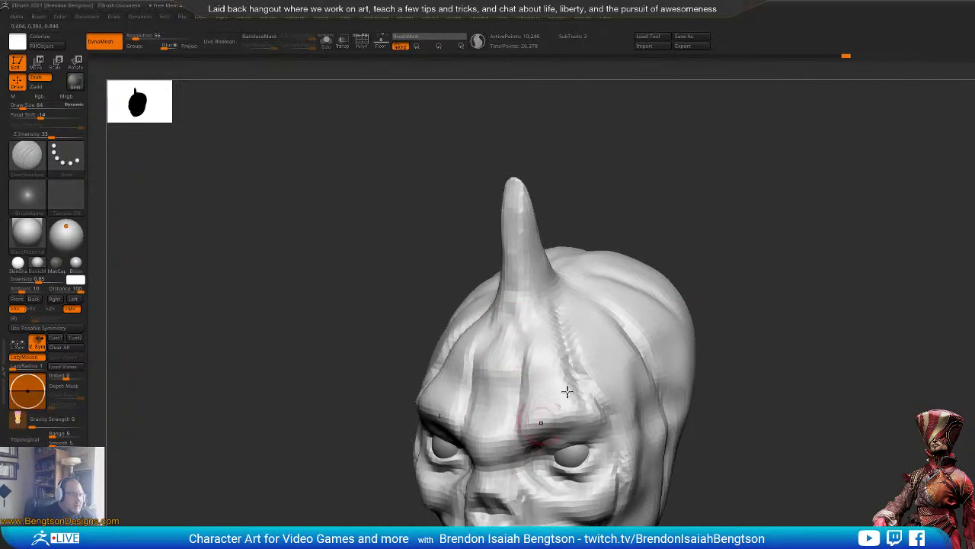
left_click_drag(809, 324, 722, 283)
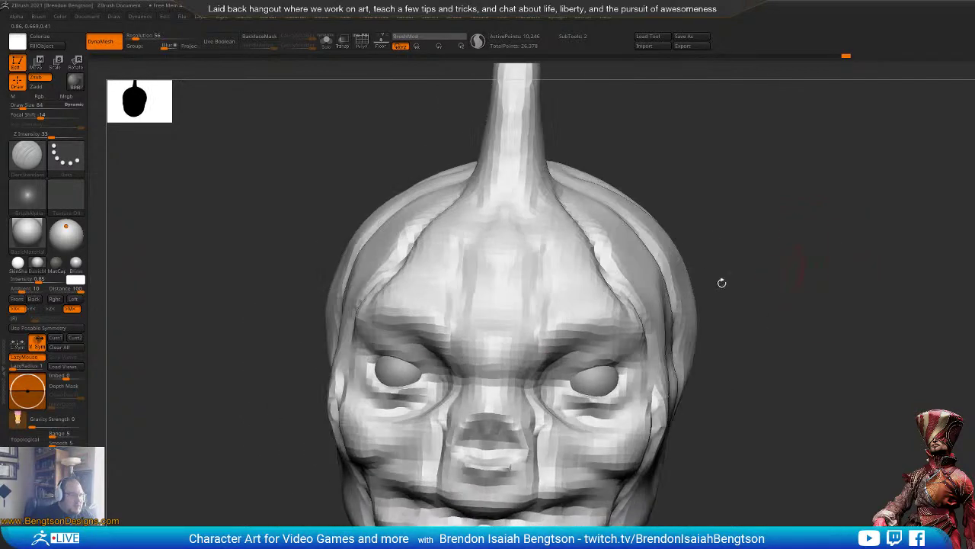
Step: Pull the upper edges of the nasal cavity into a more peaked shape using the Move Topological brush at draw size 84
key("b")
key("m")
key("t")
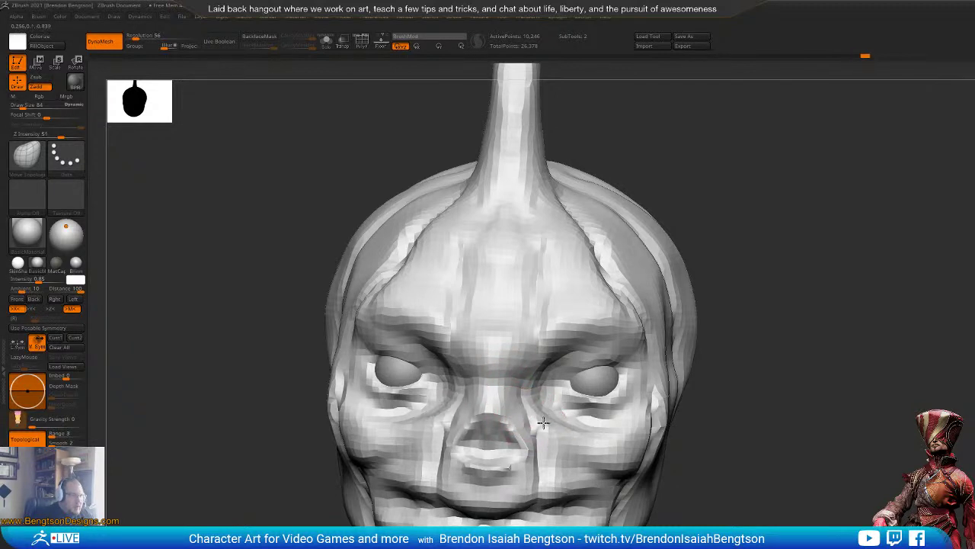
left_click_drag(780, 317, 815, 171)
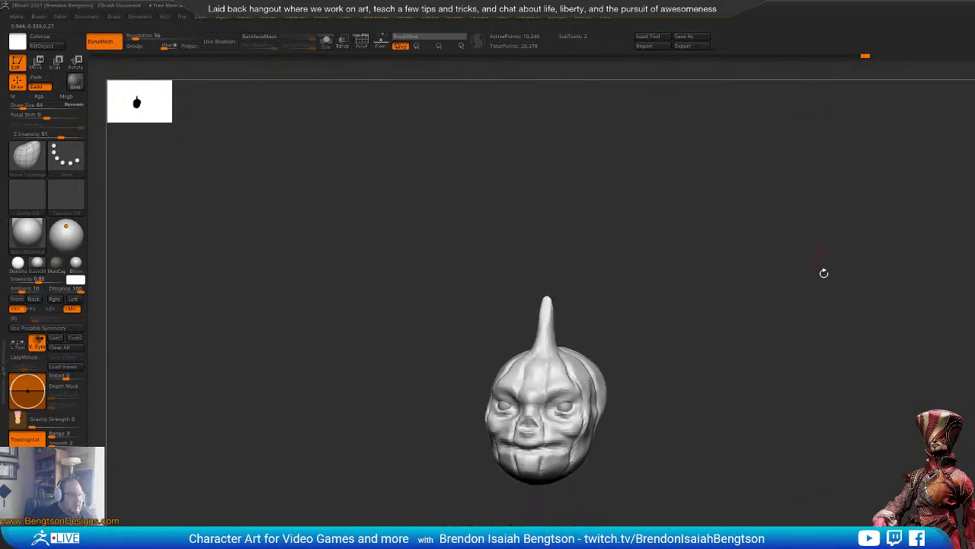
mouse_move(822, 272)
left_mouse_down()
mouse_move(753, 273)
mouse_move(831, 279)
left_mouse_up()
mouse_move(827, 427)
left_mouse_down("alt")
mouse_move(861, 317)
mouse_move(751, 252)
left_mouse_up("alt")
left_click_drag(890, 234, 696, 298)
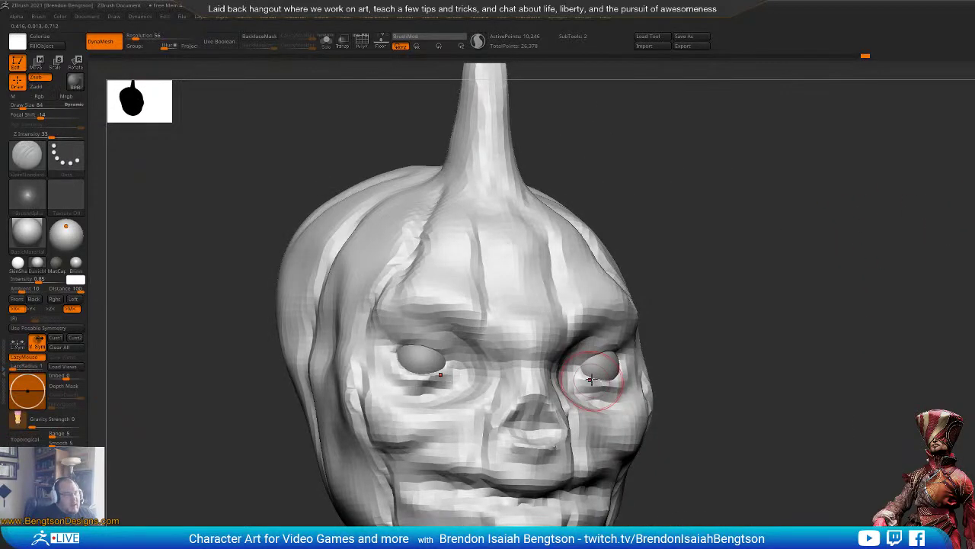
Step: Sharpen the upper eyelid line and the inner and outer eye corners with the DamStandard brush at draw size 33
key("space")
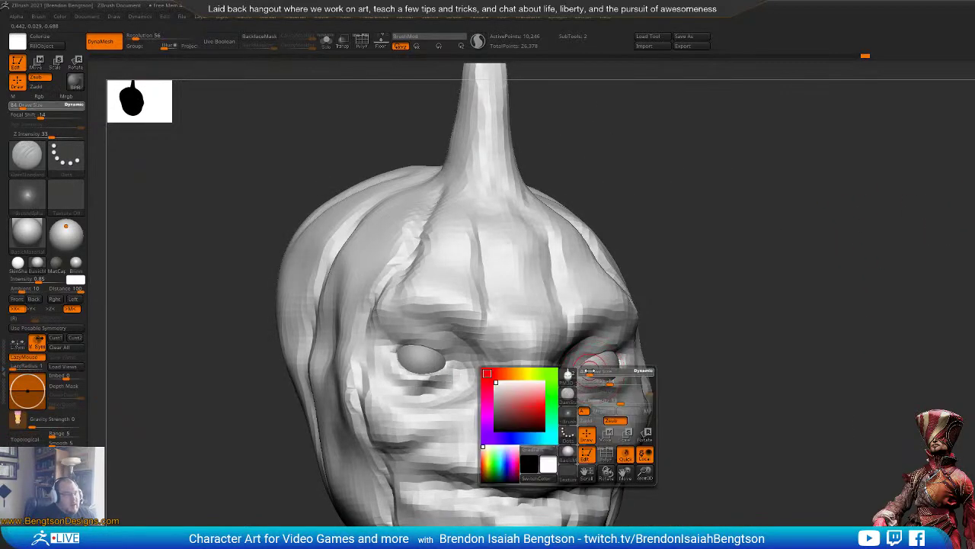
left_click_drag(588, 372, 585, 364)
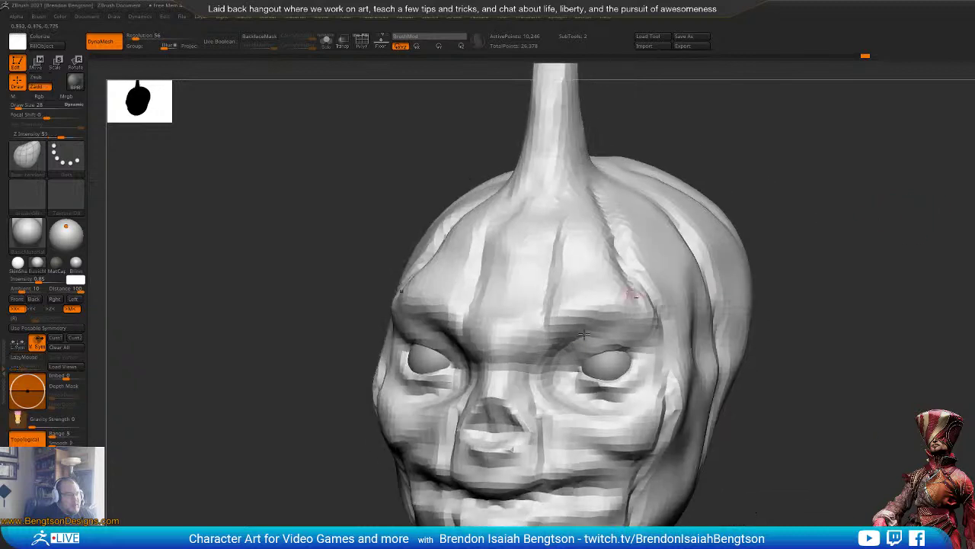
key("space")
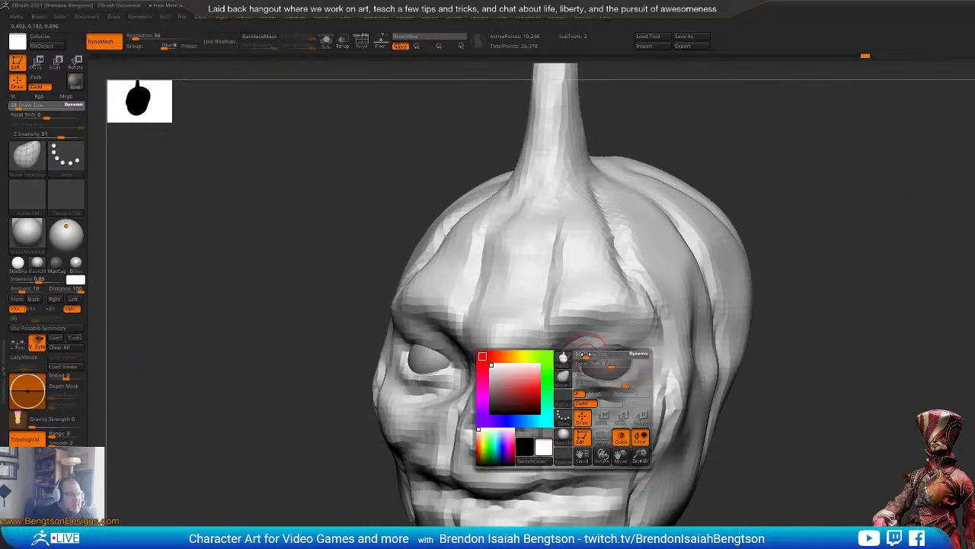
left_click_drag(585, 354, 587, 354)
left_click_drag(594, 348, 579, 369)
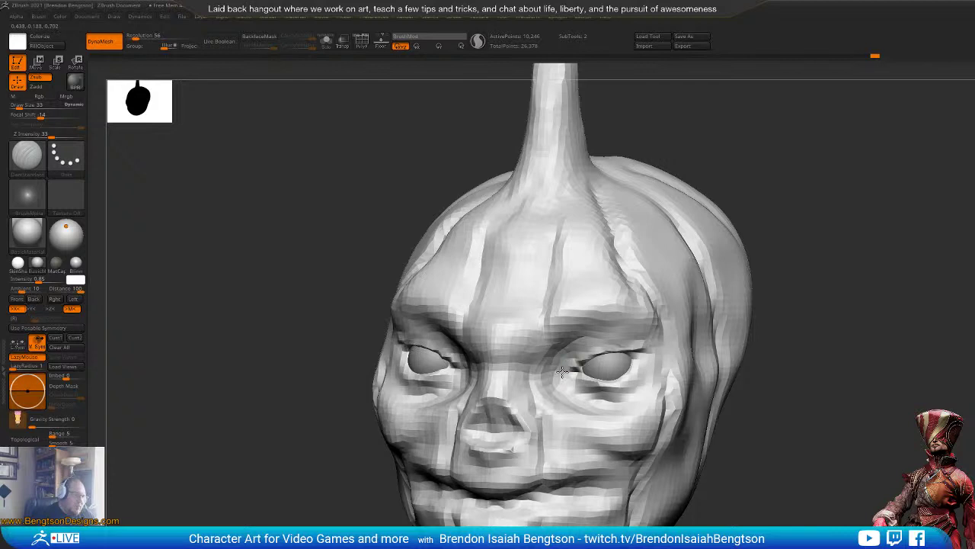
left_click_drag(772, 273, 700, 290)
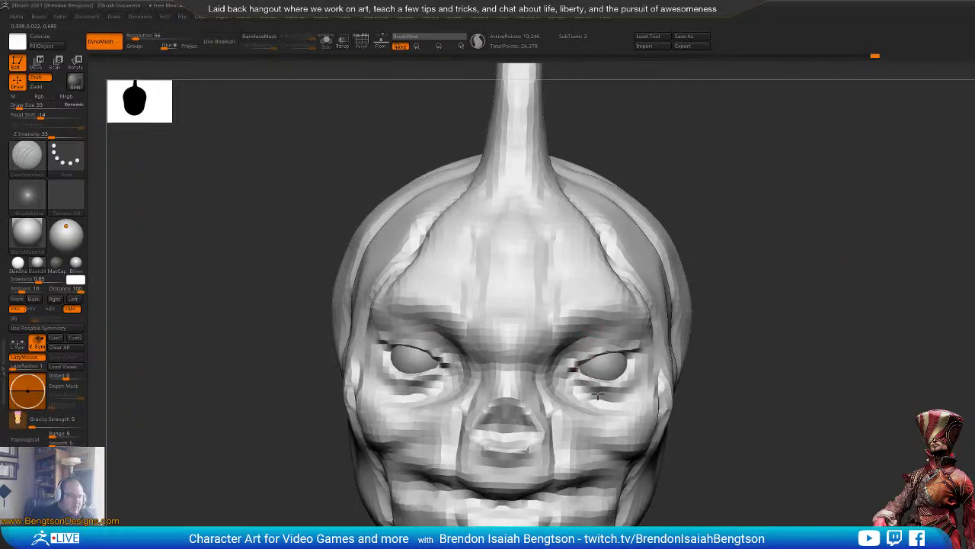
left_click_drag(792, 238, 593, 277)
Step: Set the brush draw size to 62, raise the DynaMesh resolution to 128 and remesh the head
key("space")
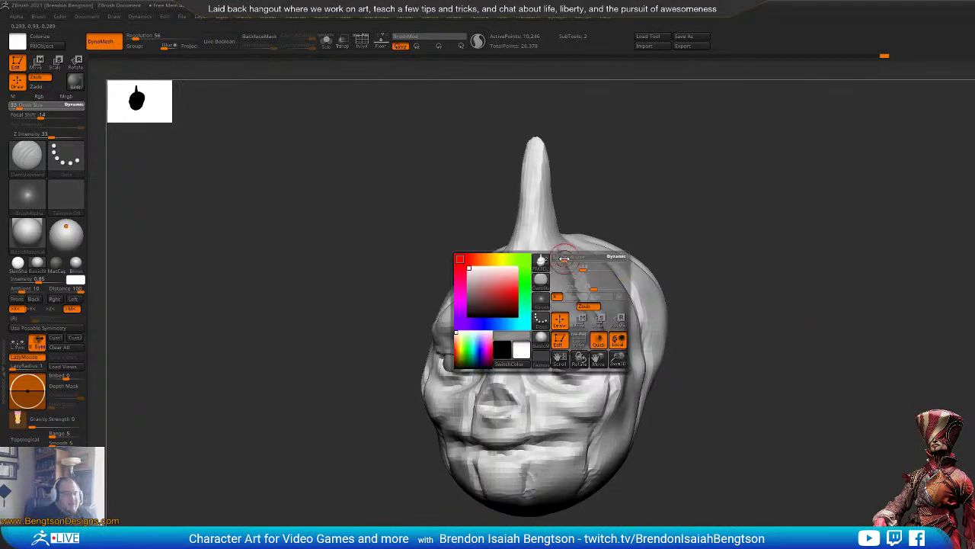
left_click_drag(742, 188, 742, 196)
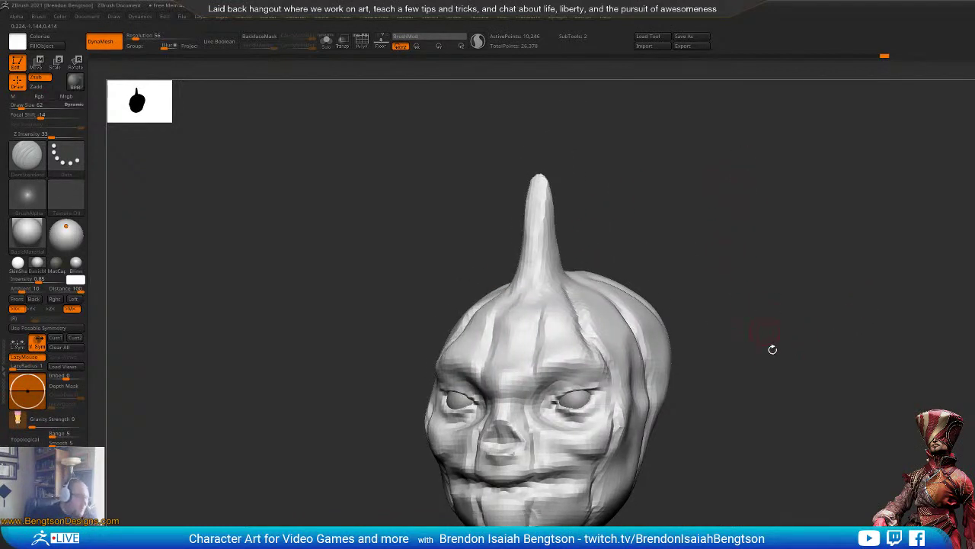
left_click_drag(773, 349, 826, 327)
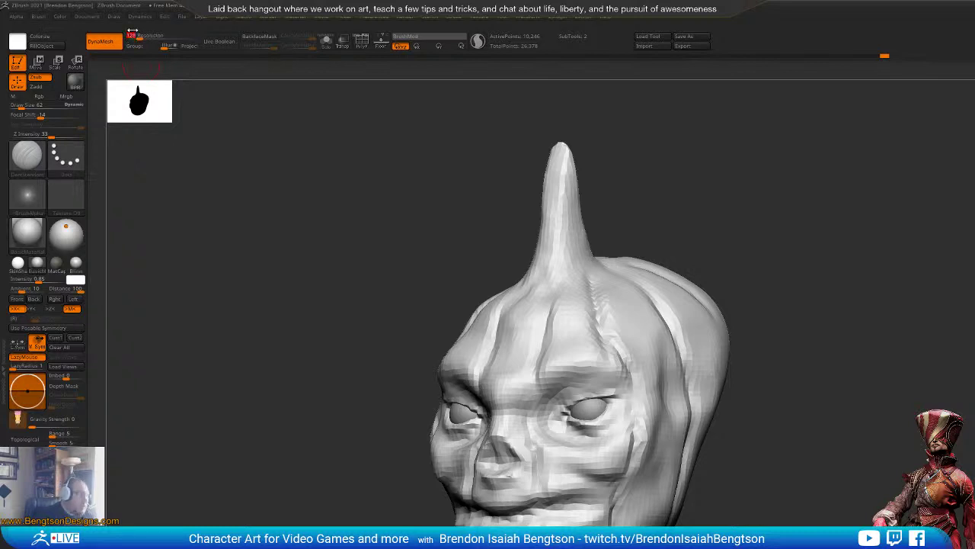
left_click_drag(851, 369, 830, 363)
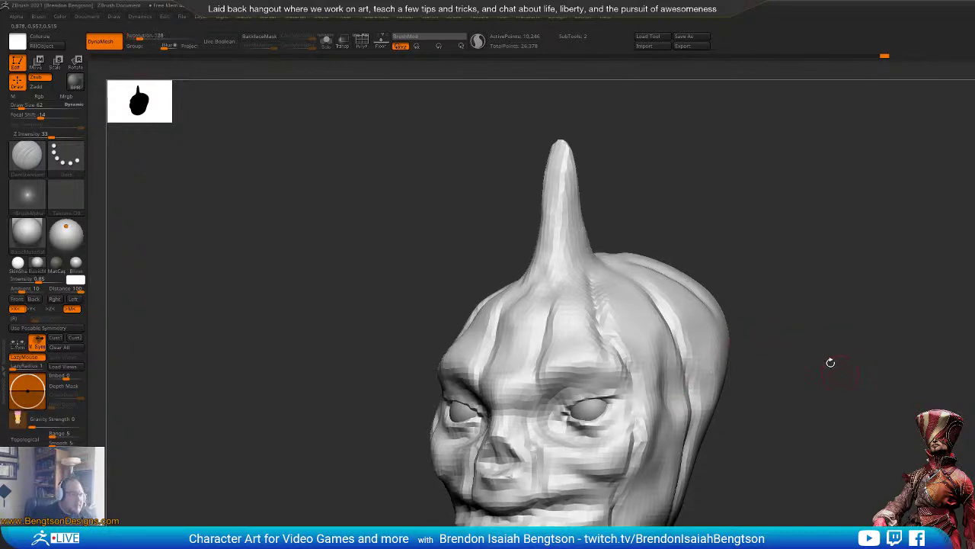
left_click_drag(796, 410, 825, 333, "ctrl")
left_click_drag(809, 414, 820, 409)
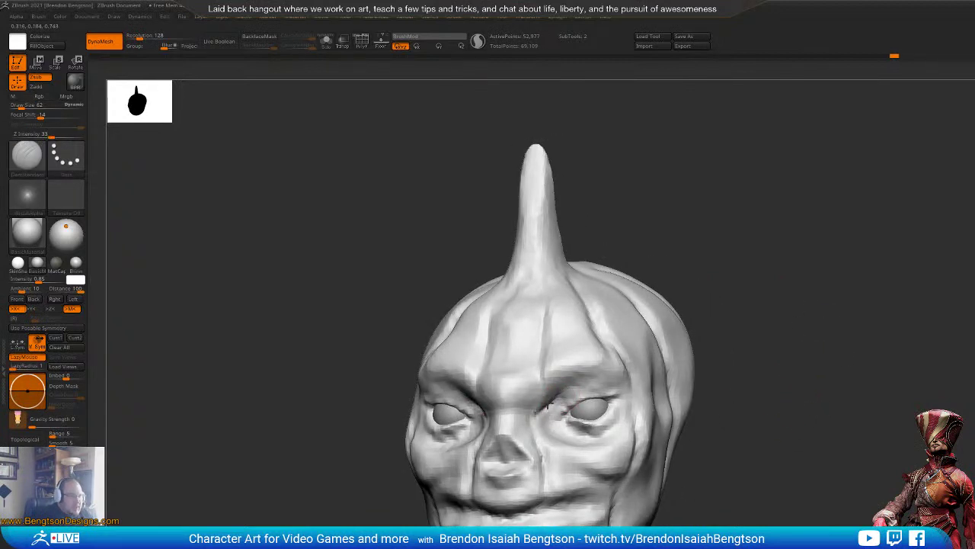
Step: Carve the upper eyelid crease with DamStandard and build up the lower eyelids with ClayBuildup, both at draw size 62
mouse_move(560, 397)
left_mouse_down()
mouse_move(595, 387)
mouse_move(578, 390)
left_mouse_up()
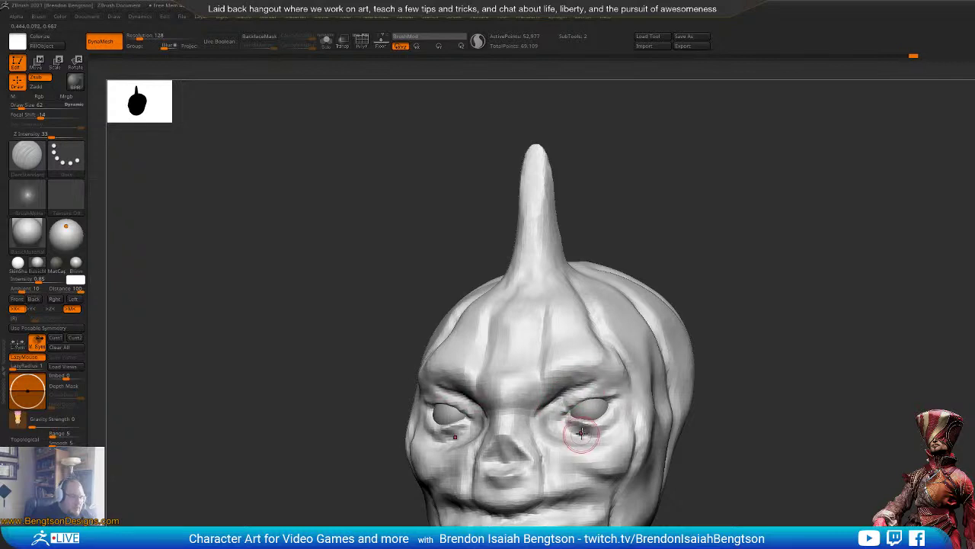
key("b")
key("c")
key("b")
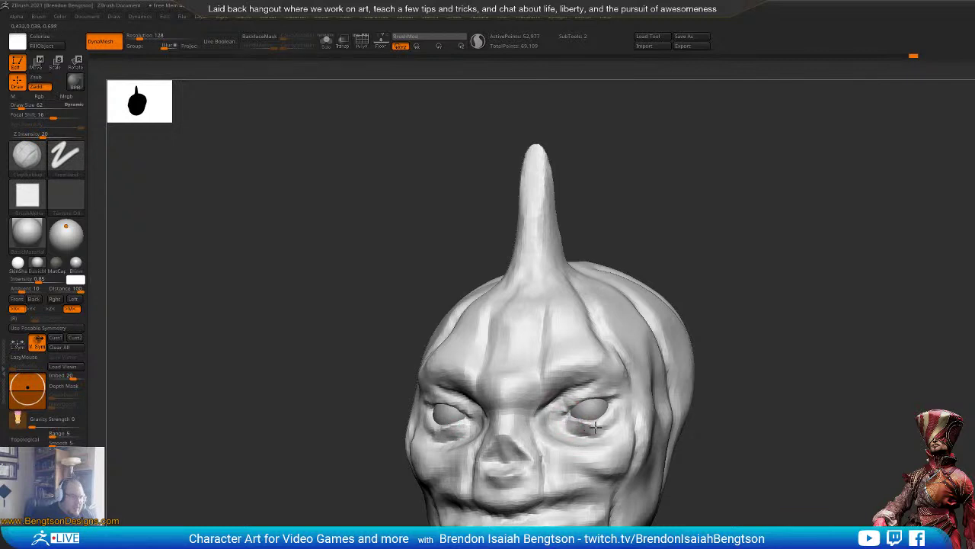
left_click_drag(569, 424, 593, 431)
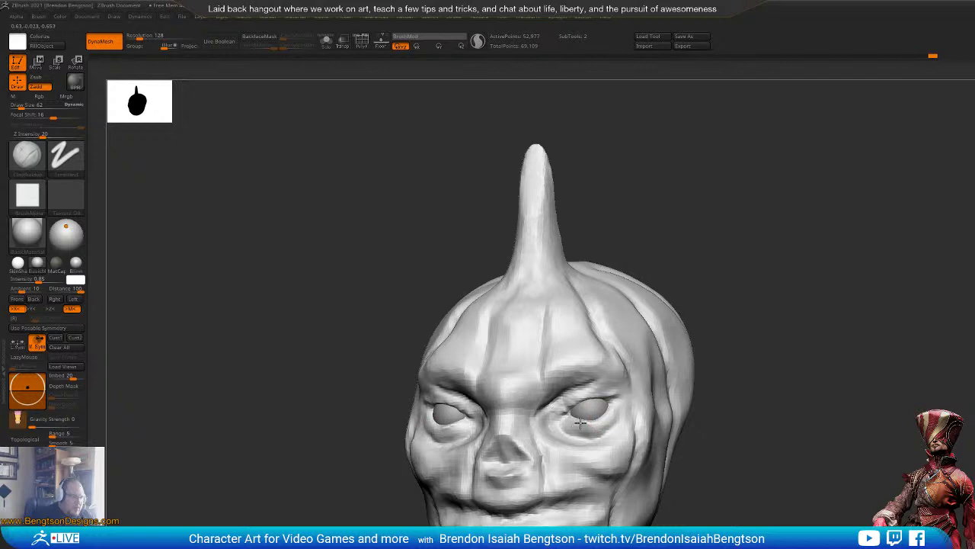
left_click_drag(796, 358, 774, 336)
left_click_drag(876, 328, 916, 322)
Step: Build up the forms of the cheek and temple with the ClayBuildup brush at draw size 84
key("space")
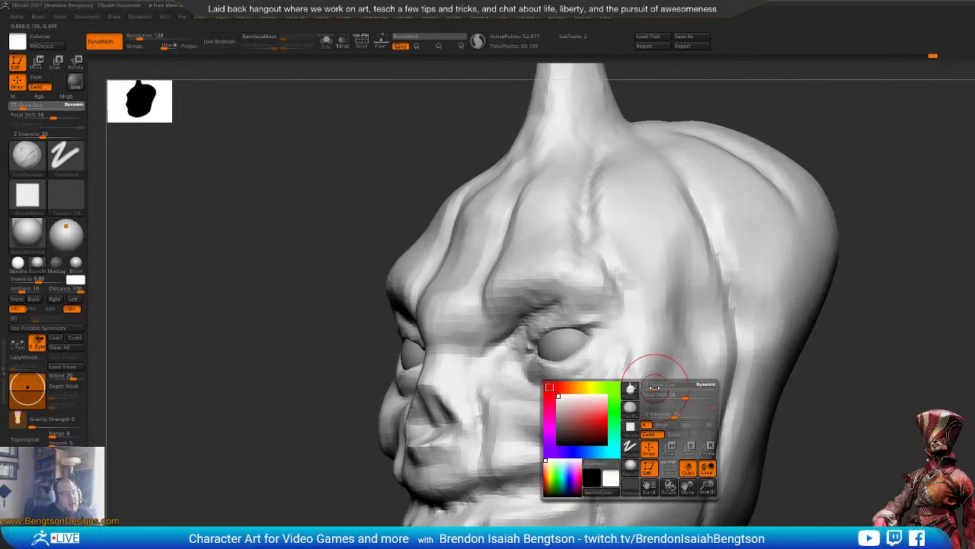
left_click_drag(655, 387, 647, 445)
mouse_move(687, 366)
left_mouse_down()
mouse_move(655, 391)
mouse_move(703, 337)
mouse_move(704, 378)
mouse_move(679, 333)
left_mouse_up()
left_click_drag(910, 280, 967, 299)
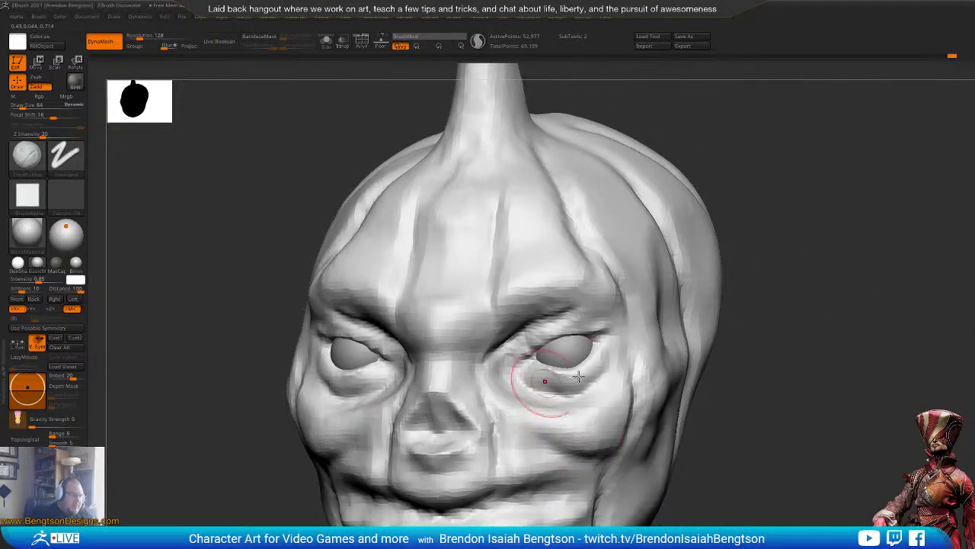
left_click_drag(860, 355, 810, 347)
mouse_move(446, 402)
left_mouse_down()
mouse_move(400, 401)
mouse_move(433, 407)
left_mouse_up()
Step: Deepen the line between the lips out to the mouth corner with the DamStandard brush at draw size 84
key("b")
key("d")
key("s")
mouse_move(526, 491)
left_mouse_down()
mouse_move(572, 472)
mouse_move(499, 495)
mouse_move(606, 475)
mouse_move(526, 489)
mouse_move(462, 485)
left_mouse_up()
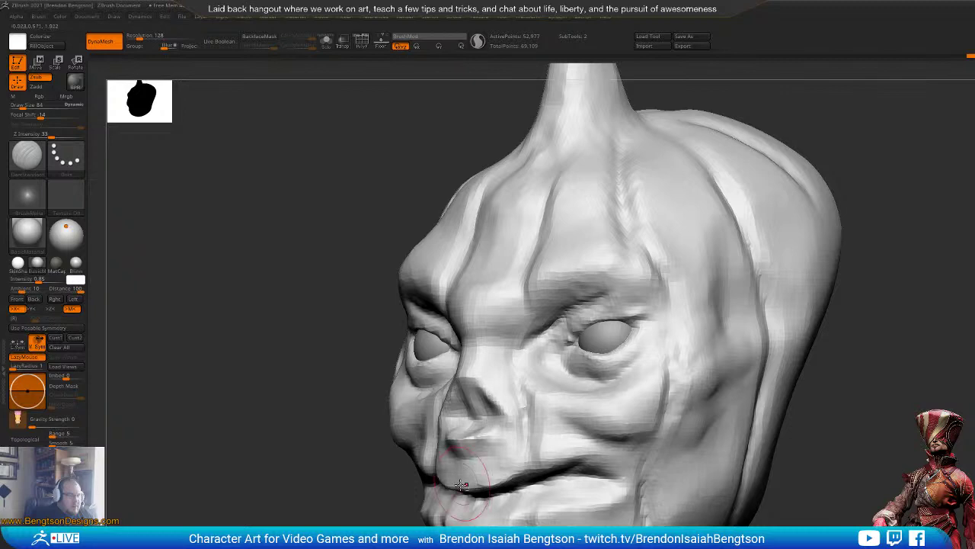
mouse_move(562, 459)
left_mouse_down()
mouse_move(544, 469)
mouse_move(564, 460)
left_mouse_up()
mouse_move(796, 480)
left_mouse_down("alt")
mouse_move(790, 446)
mouse_move(707, 483)
left_mouse_up("alt")
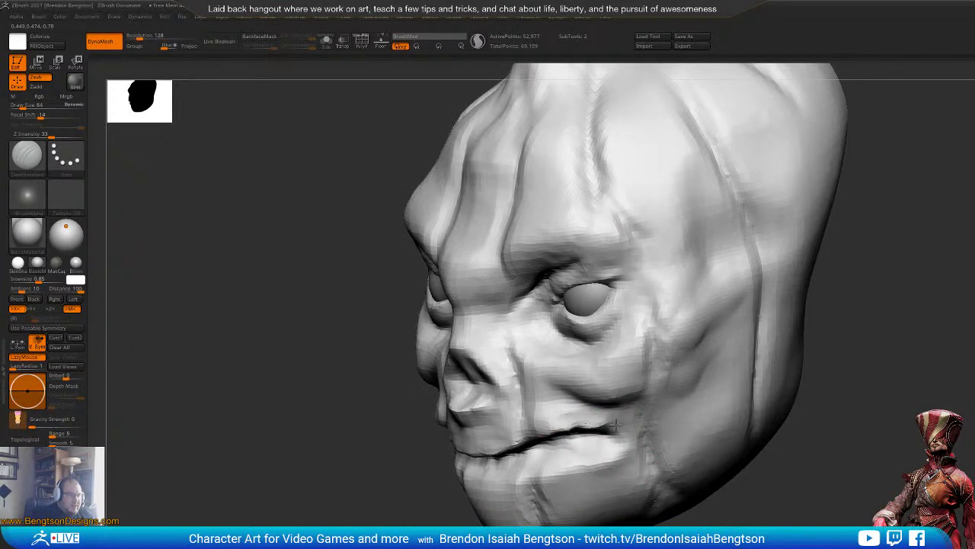
Step: Carve deeper openings on both sides of a central ridge inside the nasal cavity with the DamStandard brush at draw size 84
left_click_drag(762, 423, 972, 410)
mouse_move(850, 383)
left_mouse_down("alt")
mouse_move(893, 486)
mouse_move(823, 481)
left_mouse_up("alt")
mouse_move(506, 469)
left_mouse_down()
mouse_move(517, 447)
mouse_move(536, 475)
left_mouse_up()
left_click_drag(960, 394, 956, 290, "alt")
left_click_drag(861, 320, 968, 324)
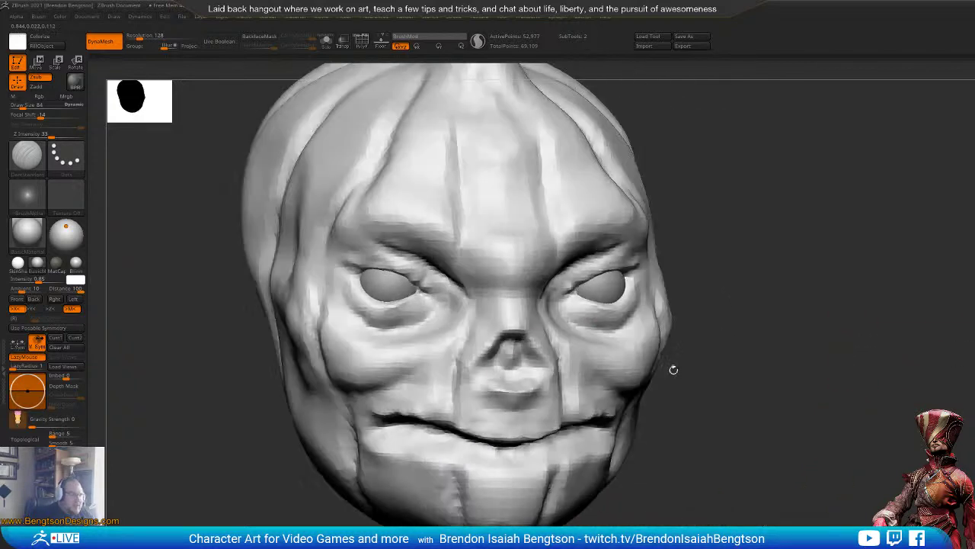
mouse_move(526, 349)
left_mouse_down()
mouse_move(505, 381)
mouse_move(480, 371)
left_mouse_up()
left_click_drag(892, 377, 893, 426, "alt")
left_click_drag(922, 398, 846, 402)
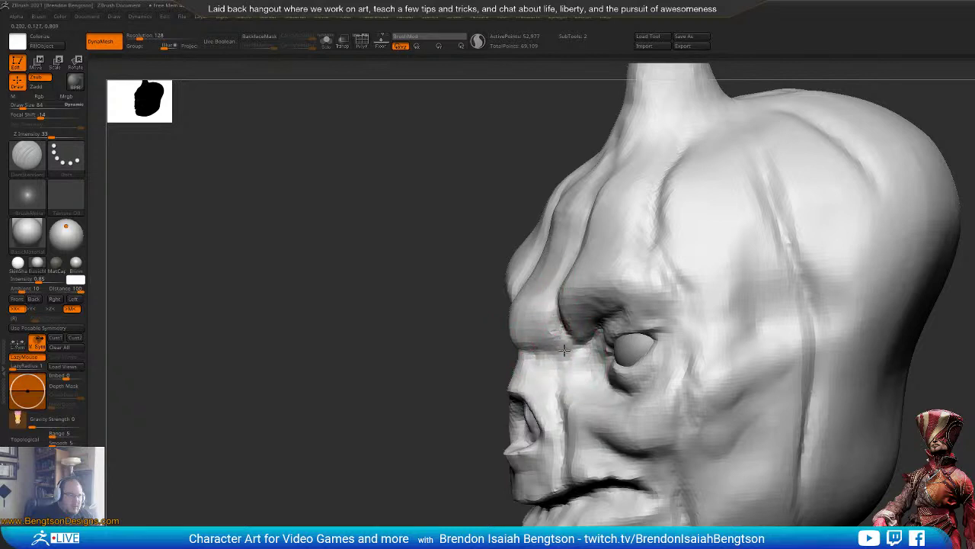
Step: Reshape the brow ridges and forehead with the Move Topological brush at draw size 195
key("b")
key("m")
key("t")
key("space")
left_click_drag(581, 297, 592, 297)
mouse_move(468, 487)
left_mouse_down("alt")
mouse_move(466, 451)
mouse_move(414, 455)
mouse_move(453, 453)
mouse_move(435, 447)
mouse_move(465, 457)
mouse_move(533, 381)
left_mouse_up("alt")
key("f")
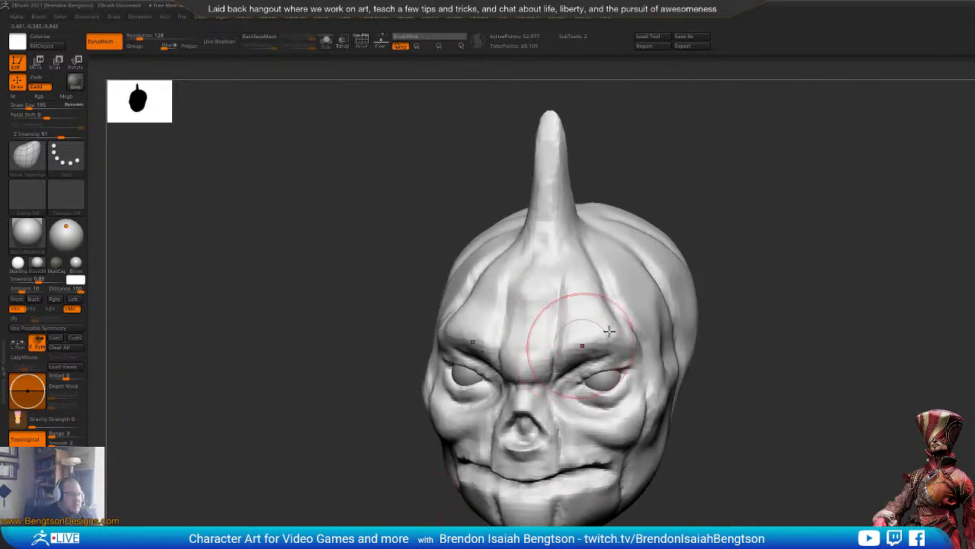
left_click_drag(609, 330, 741, 252)
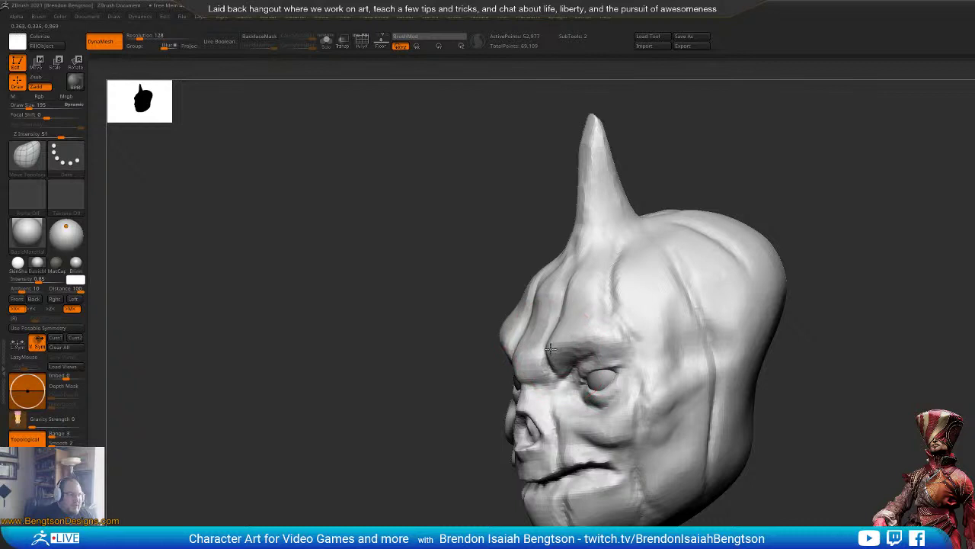
left_click_drag(819, 108, 779, 110)
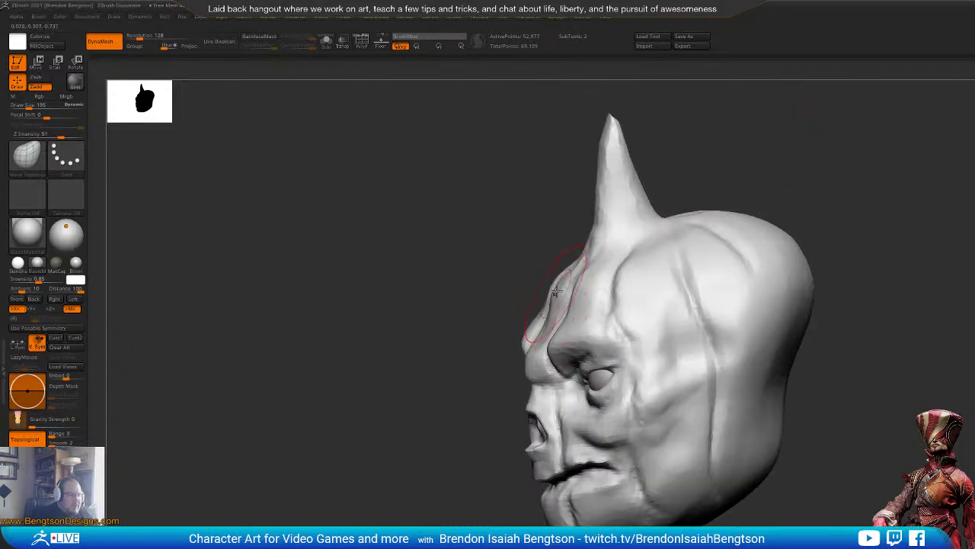
Step: Adjust the broad head proportions with Move Topological at draw size 319, and refine the cheeks and jaw at size 183
key("space")
mouse_move(556, 293)
left_mouse_down()
mouse_move(838, 163)
mouse_move(868, 165)
mouse_move(785, 236)
left_mouse_up()
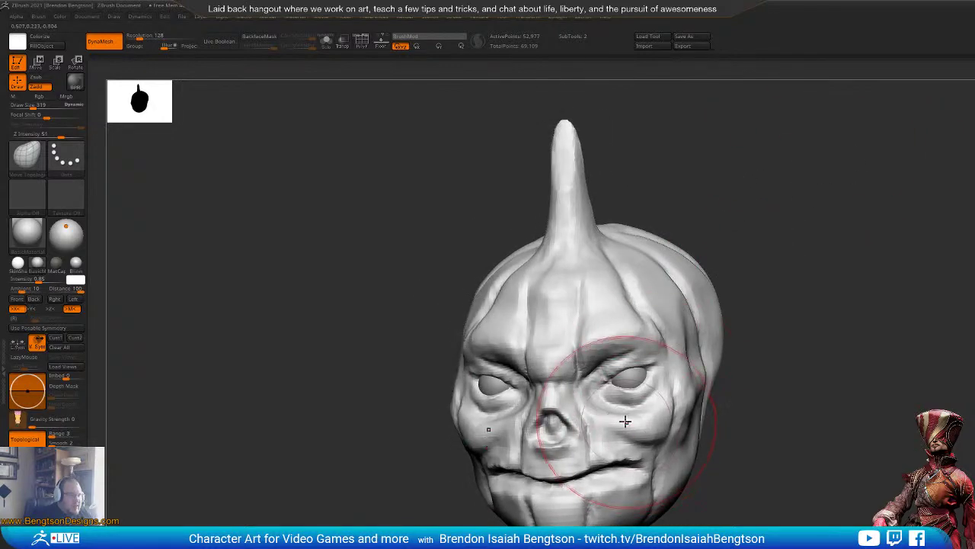
key("space")
left_click_drag(618, 415, 604, 416)
mouse_move(792, 322)
left_mouse_down()
mouse_move(805, 246)
mouse_move(742, 272)
left_mouse_up()
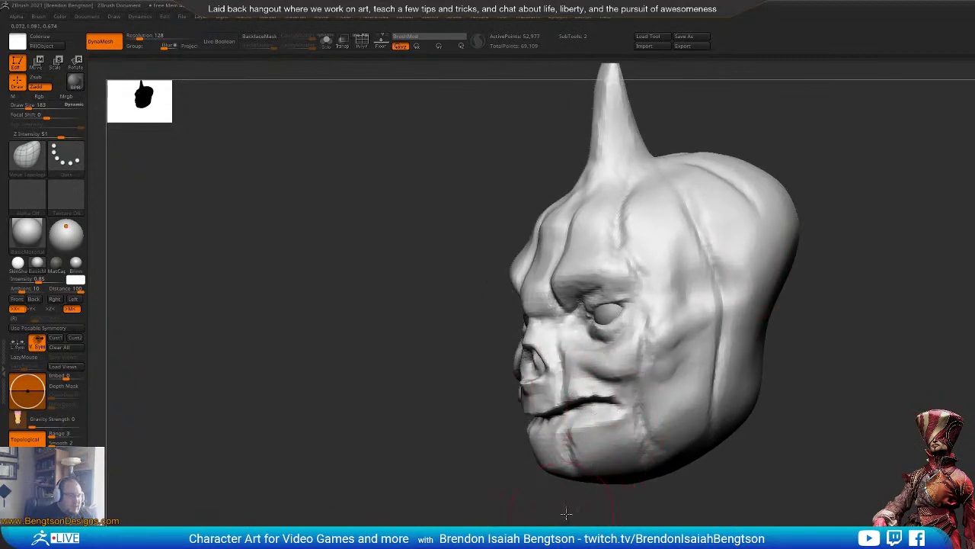
left_click_drag(566, 514, 607, 227)
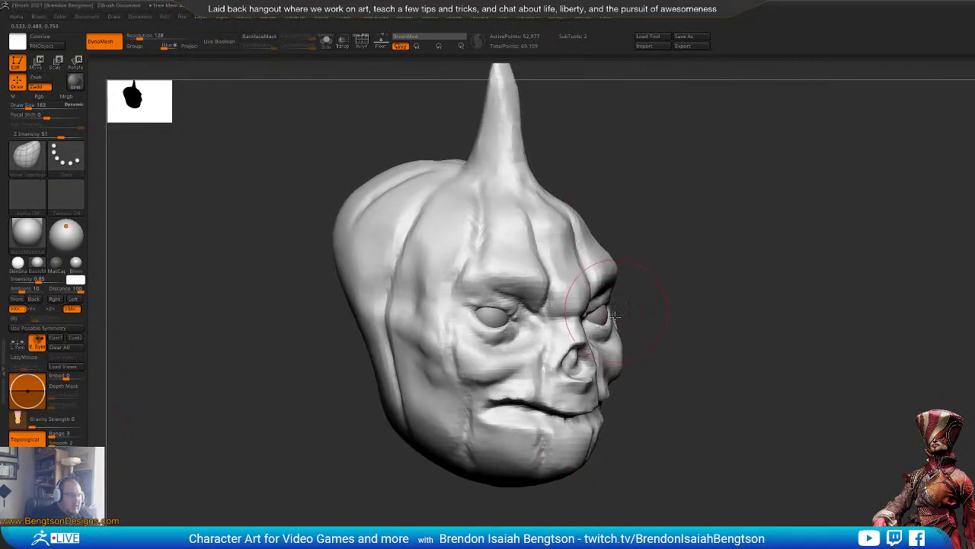
left_click_drag(683, 320, 599, 256)
left_click_drag(633, 433, 642, 313)
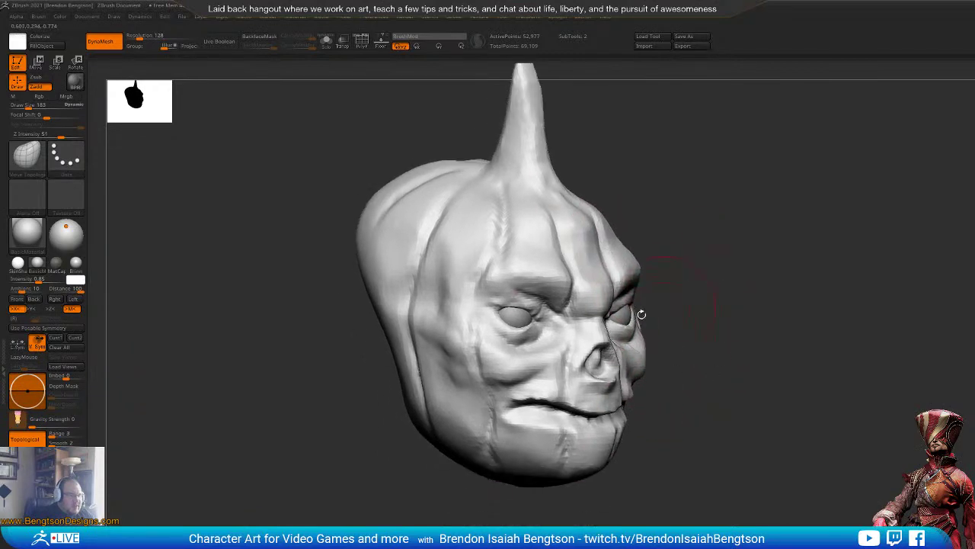
left_click_drag(698, 422, 675, 405)
Step: Build up the inner ends of the brows beside the nose bridge with the ClayBuildup brush at draw size 110
left_click_drag(845, 224, 755, 234, "alt")
key("b")
key("c")
key("b")
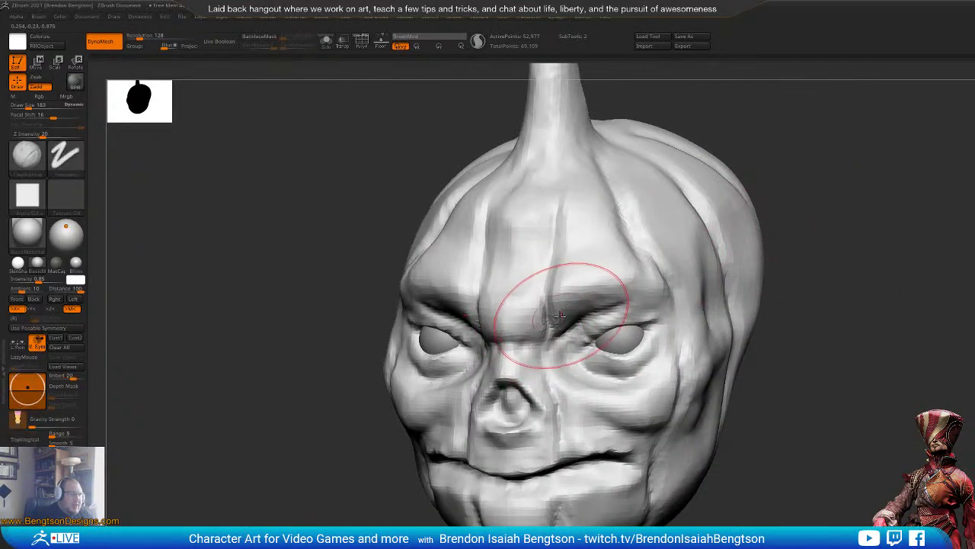
key("space")
mouse_move(562, 316)
left_mouse_down()
mouse_move(570, 309)
mouse_move(563, 327)
left_mouse_up()
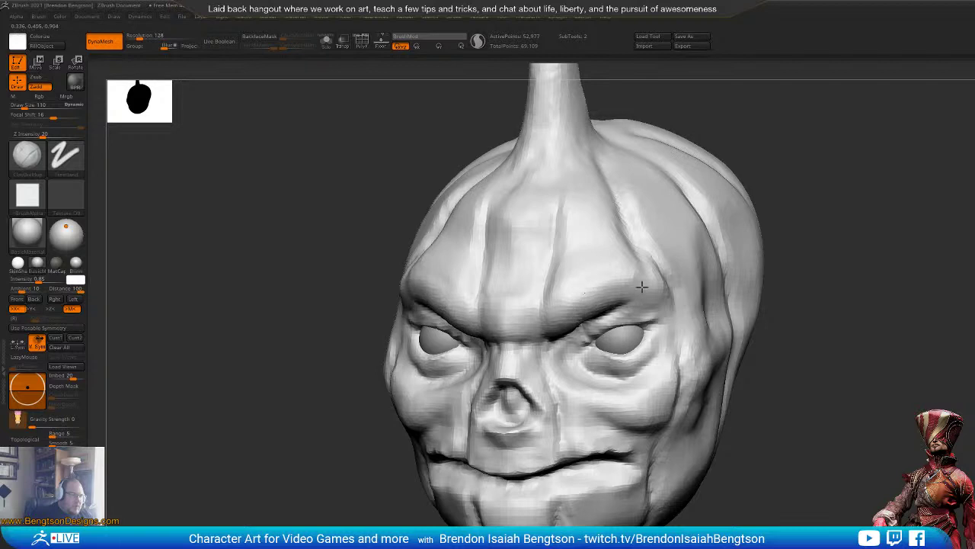
Step: Pull the inner brows and inner eye corners down into an angrier slant with the Move Topological brush at draw size 110
left_click_drag(863, 245, 873, 233)
key("b")
key("m")
key("t")
mouse_move(569, 326)
left_mouse_down()
mouse_move(566, 350)
mouse_move(577, 333)
mouse_move(589, 335)
mouse_move(577, 346)
left_mouse_up()
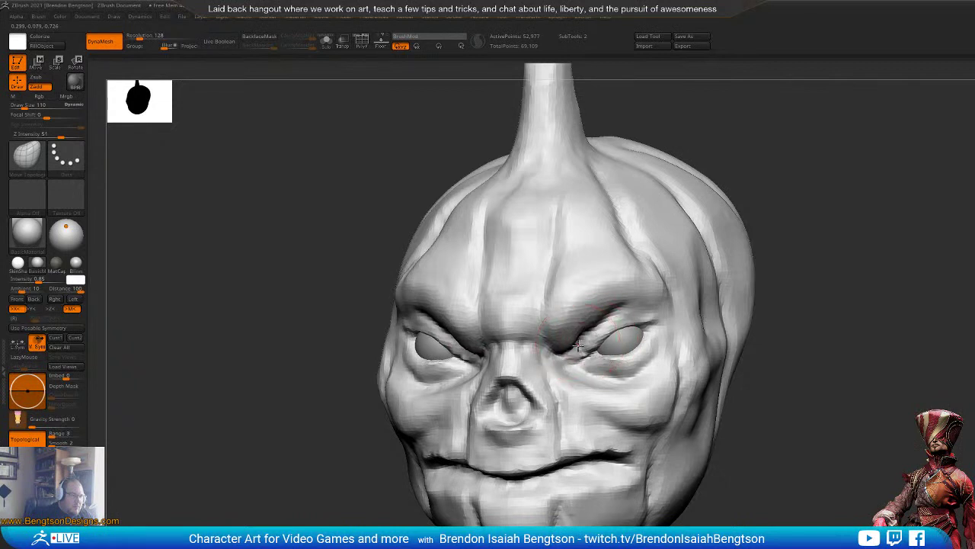
left_click_drag(841, 239, 753, 237, "shift")
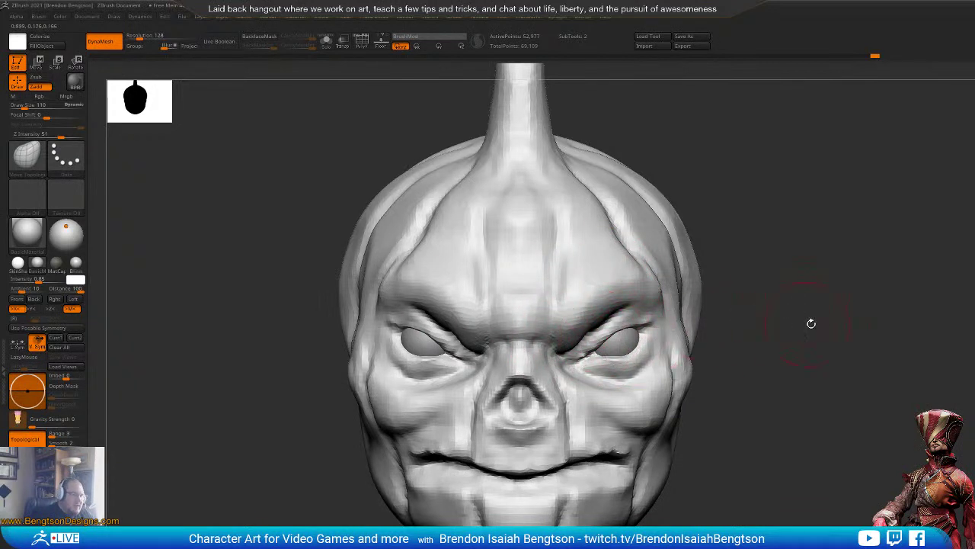
mouse_move(811, 324)
left_mouse_down("alt")
mouse_move(777, 212)
mouse_move(756, 351)
mouse_move(777, 345)
mouse_move(781, 315)
mouse_move(786, 416)
mouse_move(771, 313)
mouse_move(752, 285)
mouse_move(743, 293)
left_mouse_up("alt")
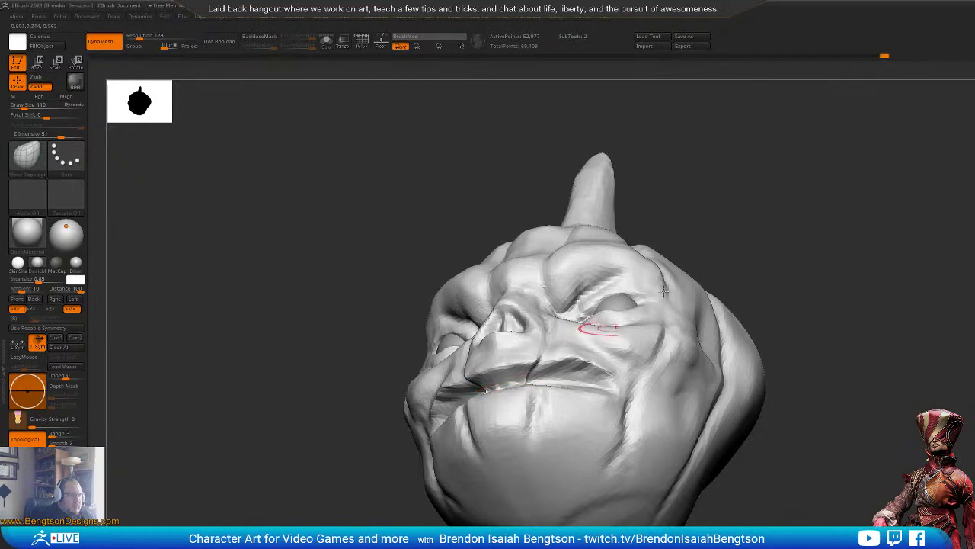
mouse_move(875, 236)
left_mouse_down()
mouse_move(891, 277)
mouse_move(809, 261)
left_mouse_up()
left_click_drag(797, 327, 806, 348)
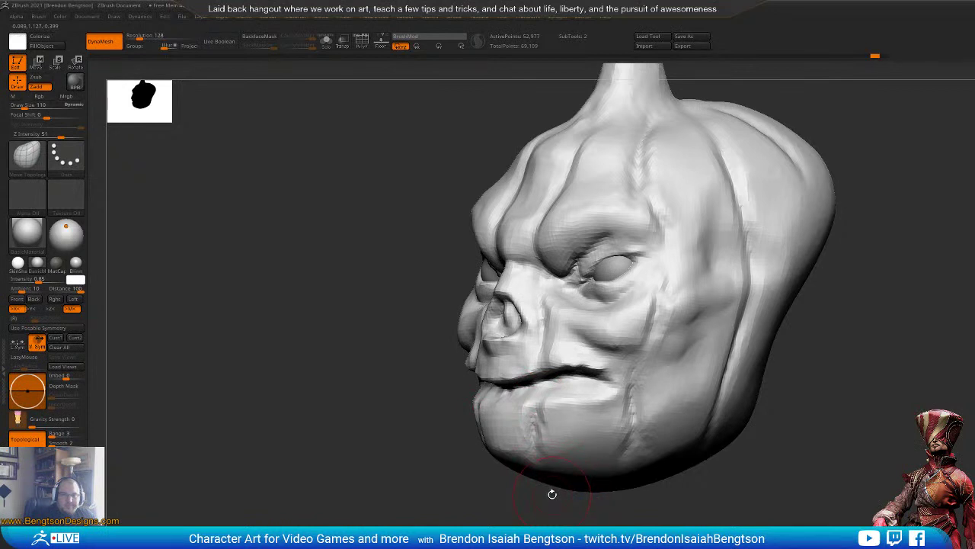
Step: Carve a hollow beneath the cheekbone with the DamStandard brush at draw size 110
left_click_drag(554, 511, 560, 509)
key("b")
key("d")
key("s")
mouse_move(674, 352)
left_mouse_down()
mouse_move(672, 370)
mouse_move(685, 330)
left_mouse_up()
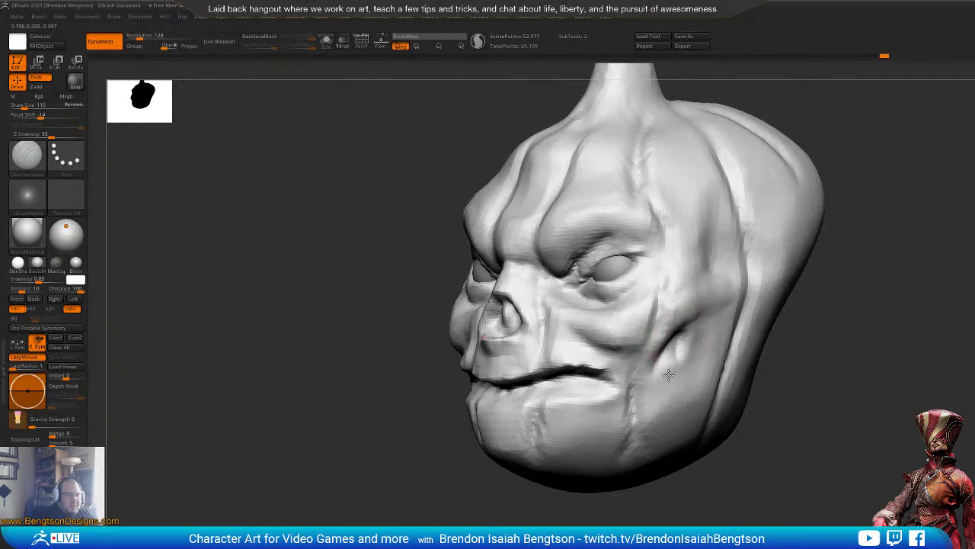
Step: Carve a vertical hollow into the temple and deepen the one under the cheekbone with DamStandard at draw size 110
mouse_move(892, 252)
left_mouse_down()
mouse_move(724, 277)
mouse_move(703, 239)
left_mouse_up()
left_click_drag(694, 305, 715, 221)
mouse_move(694, 303)
left_mouse_down()
mouse_move(712, 221)
mouse_move(700, 143)
left_mouse_up()
mouse_move(708, 185)
left_mouse_down()
mouse_move(714, 220)
mouse_move(694, 310)
left_mouse_up()
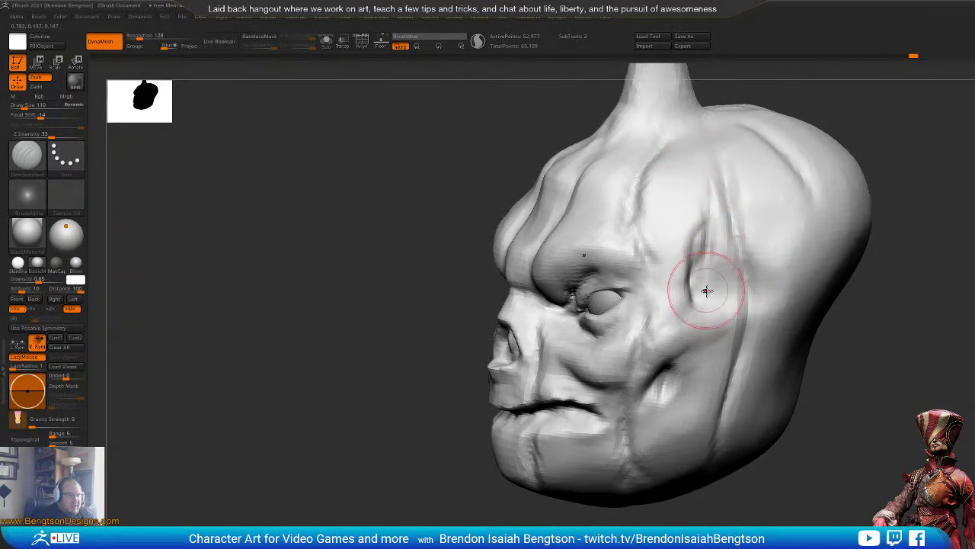
left_click_drag(898, 297, 846, 282, "alt")
left_click_drag(652, 383, 638, 341)
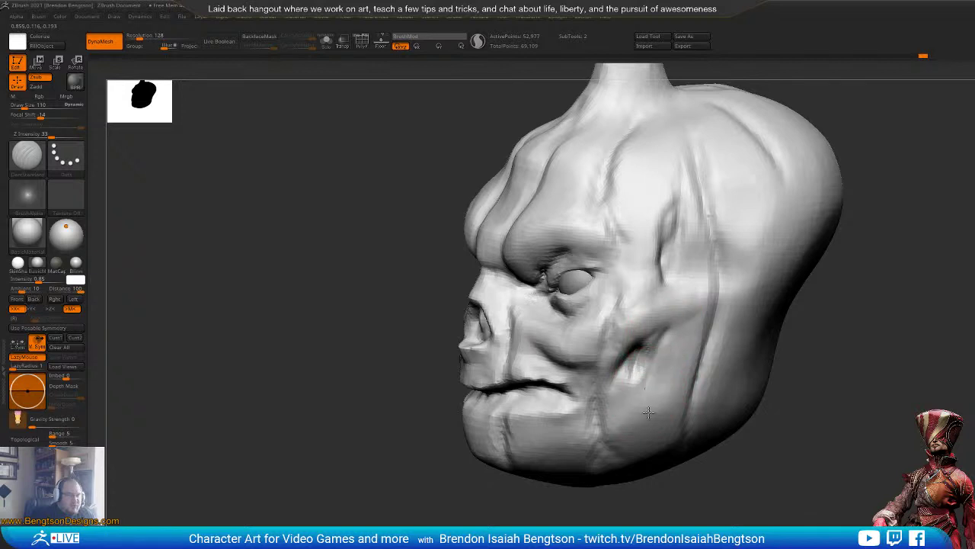
left_click_drag(725, 355, 827, 337)
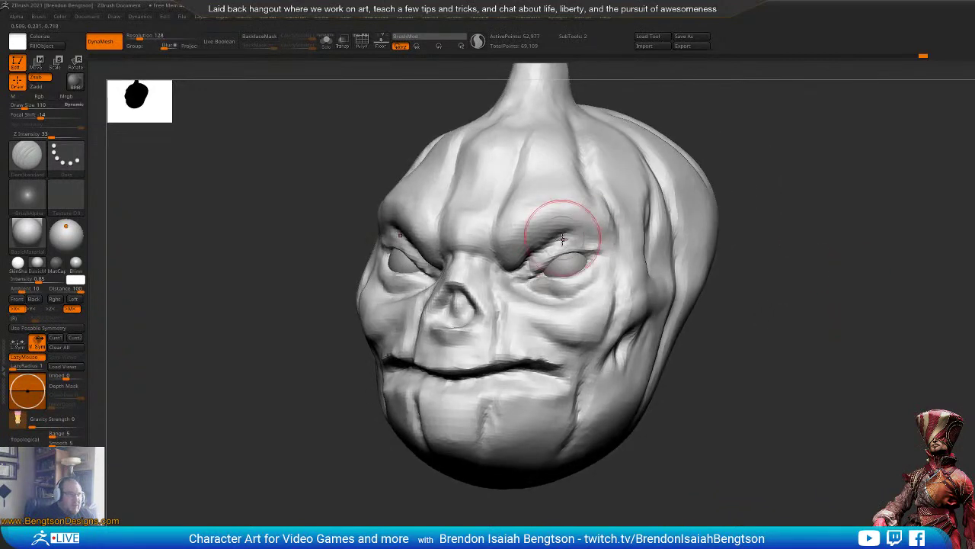
Step: Stretch the nasal opening into a taller, narrower triangle and widen the form around it with Move Topological at draw size 110
left_click_drag(861, 221, 789, 226)
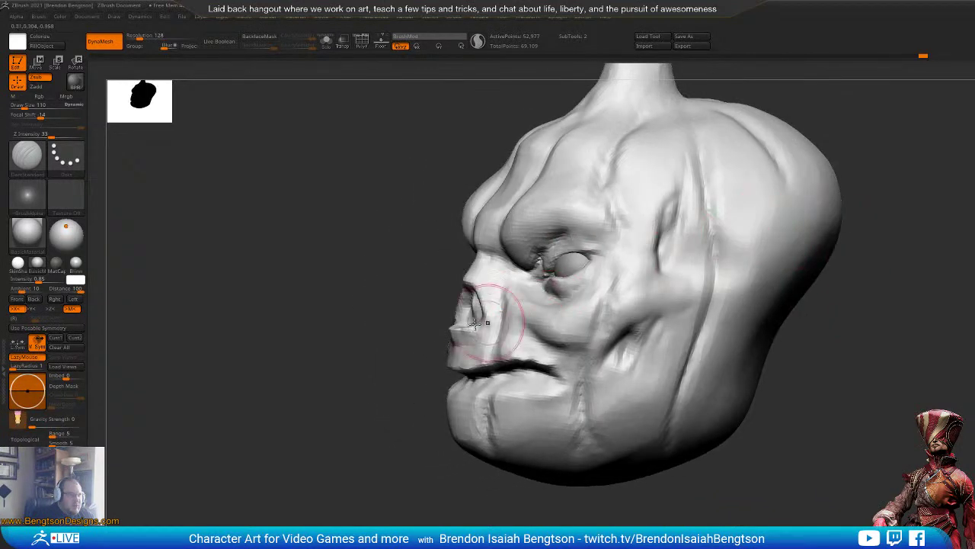
left_click_drag(423, 394, 461, 393)
mouse_move(400, 499)
left_mouse_down()
mouse_move(451, 499)
mouse_move(335, 504)
mouse_move(415, 521)
mouse_move(467, 512)
left_mouse_up()
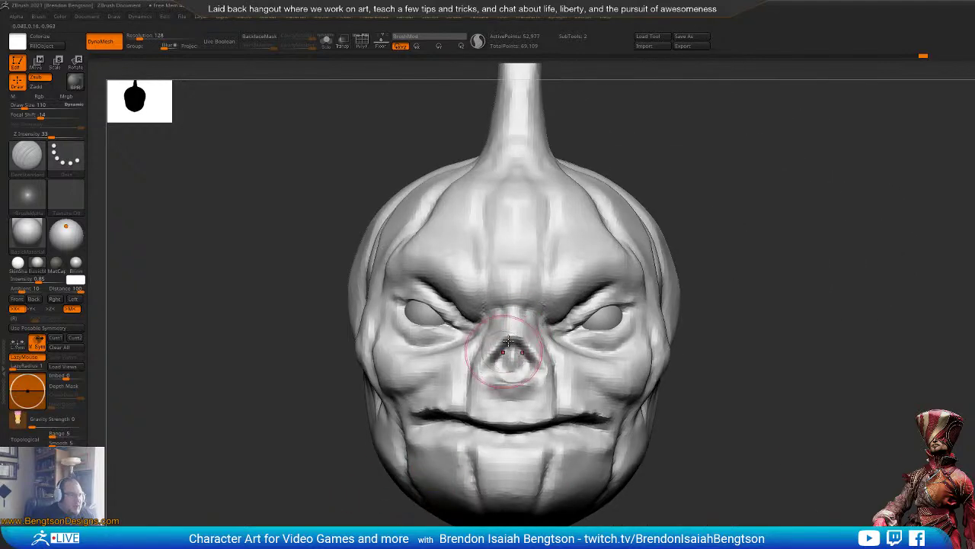
left_click_drag(801, 290, 844, 311)
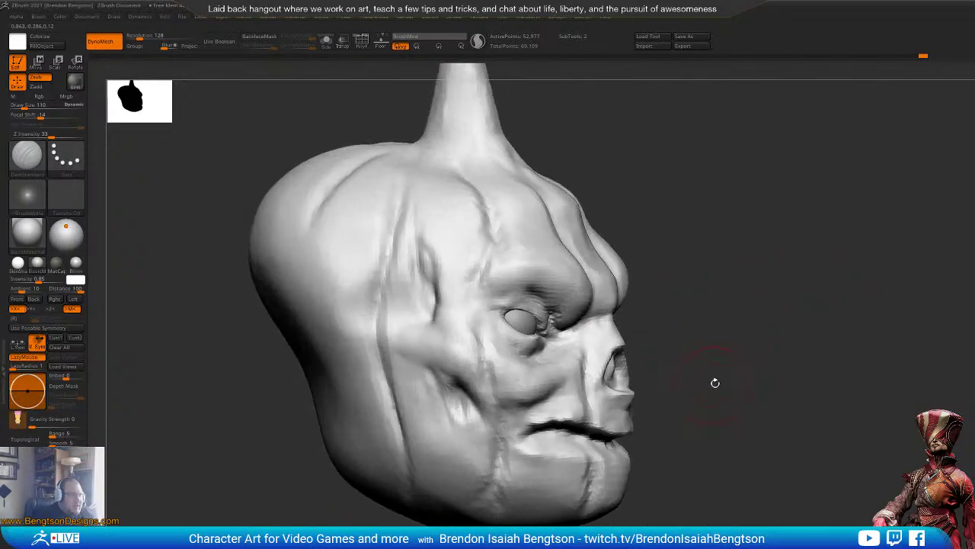
left_click_drag(714, 383, 662, 374)
key("b")
key("m")
key("t")
key("b")
key("s")
key("t")
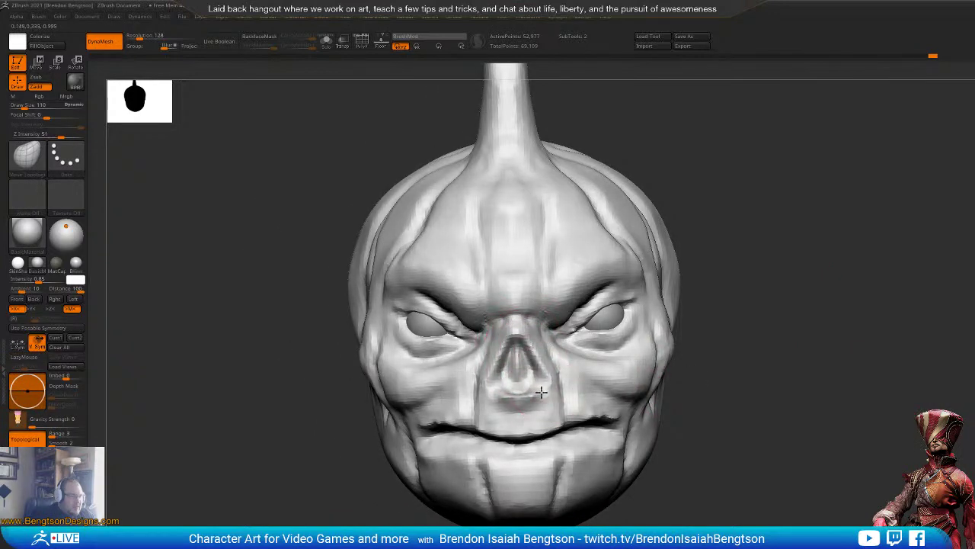
mouse_move(543, 371)
left_mouse_down()
mouse_move(533, 338)
mouse_move(542, 315)
mouse_move(567, 347)
mouse_move(603, 361)
mouse_move(586, 369)
left_mouse_up()
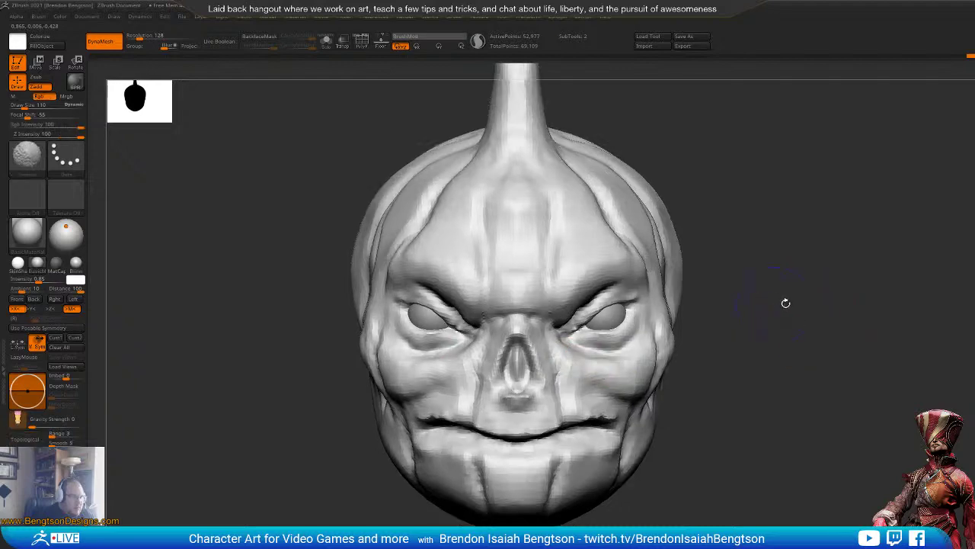
Step: Remesh the head with DynaMesh at resolution 128 and deepen the upper eyelid crease with DamStandard at draw size 110
mouse_move(784, 303)
left_mouse_down()
mouse_move(787, 222)
mouse_move(818, 233)
mouse_move(781, 233)
left_mouse_up()
key("b")
key("d")
key("s")
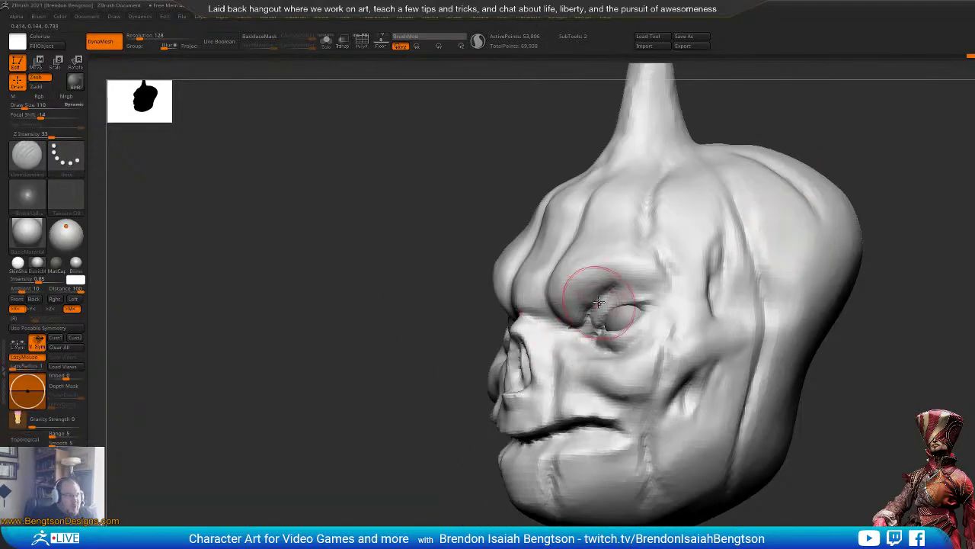
left_click_drag(597, 308, 640, 285)
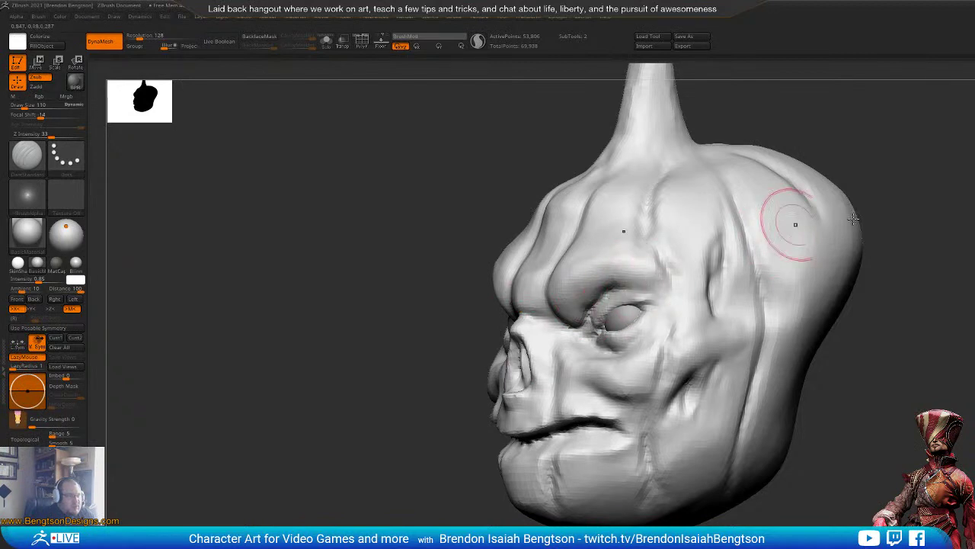
mouse_move(795, 218)
left_mouse_down()
mouse_move(864, 195)
mouse_move(762, 264)
mouse_move(866, 271)
mouse_move(833, 275)
left_mouse_up()
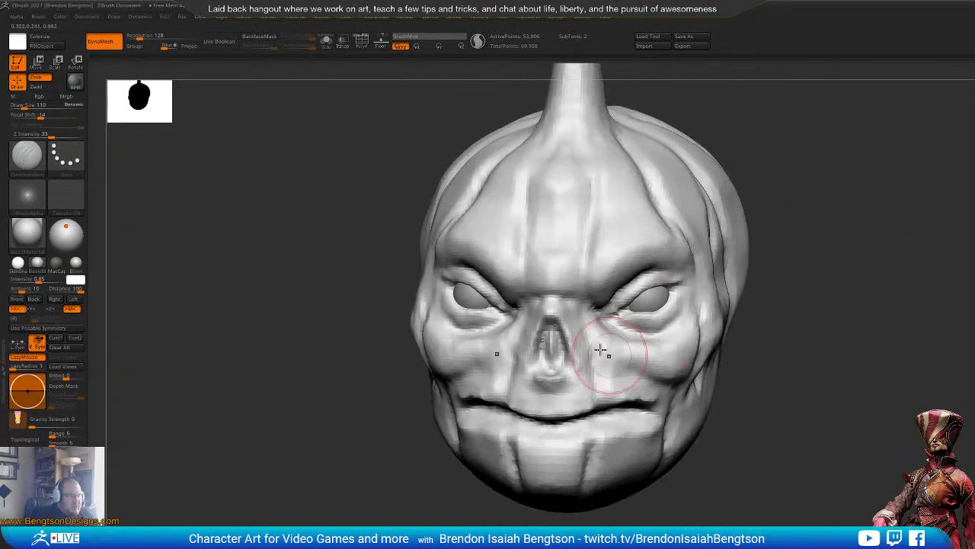
Step: Carve bumpy creases below the lower lip out to the mouth corner with the DamStandard brush at draw size 110
mouse_move(750, 307)
left_mouse_down()
mouse_move(892, 274)
mouse_move(805, 224)
left_mouse_up()
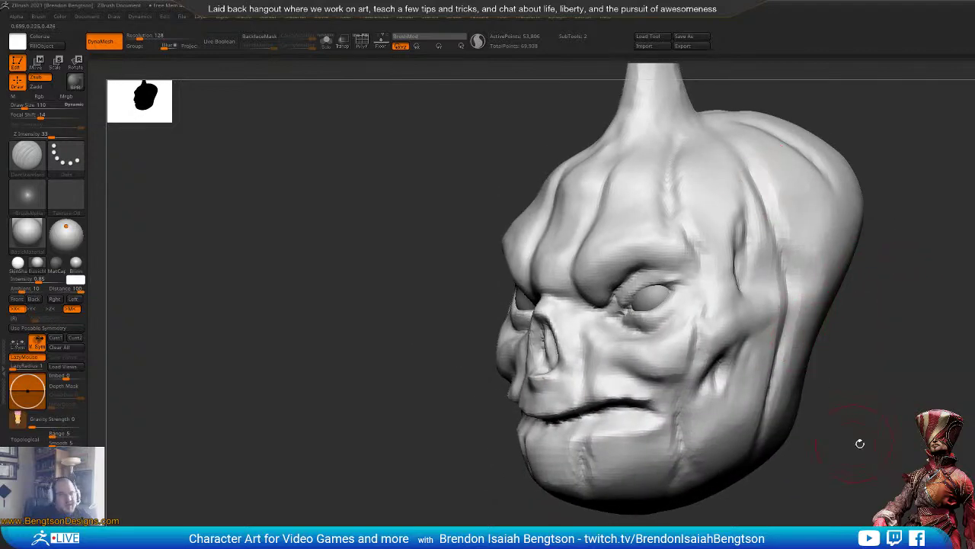
mouse_move(860, 444)
left_mouse_down()
mouse_move(838, 435)
mouse_move(822, 401)
left_mouse_up()
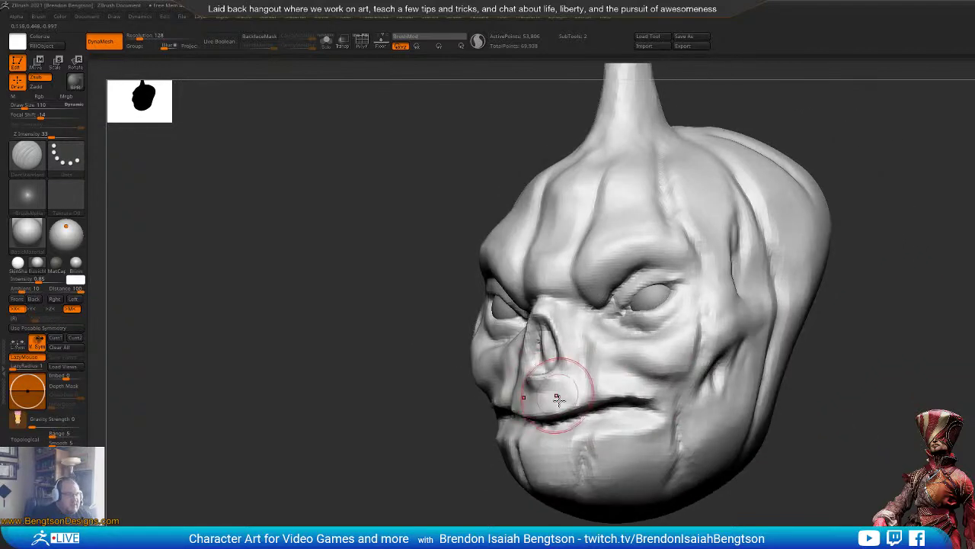
left_click_drag(555, 511, 531, 485)
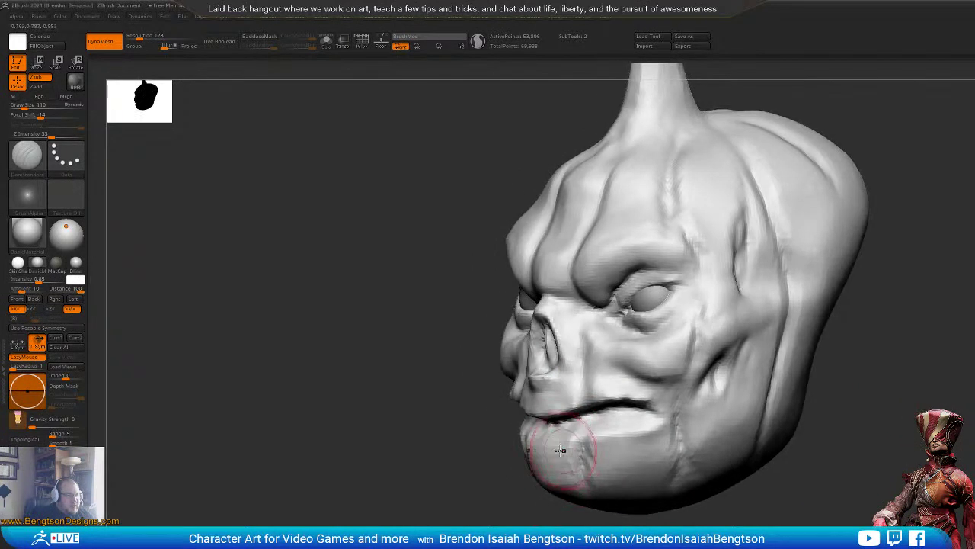
mouse_move(576, 442)
left_mouse_down()
mouse_move(563, 443)
mouse_move(648, 424)
mouse_move(659, 432)
left_mouse_up()
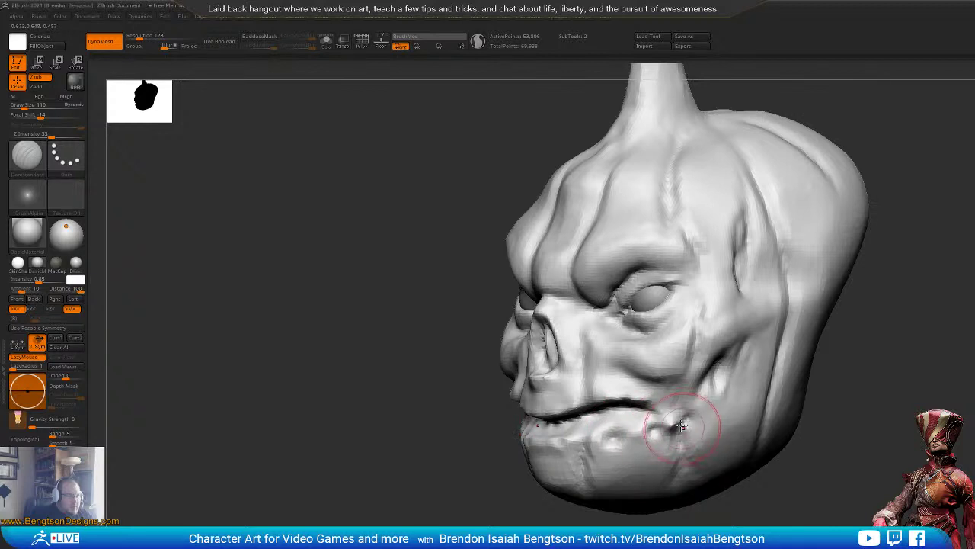
Step: Build up the flesh around the mouth corner with the ClayBuildup brush at draw size 44
key("b")
key("c")
key("b")
key("space")
left_click(676, 426)
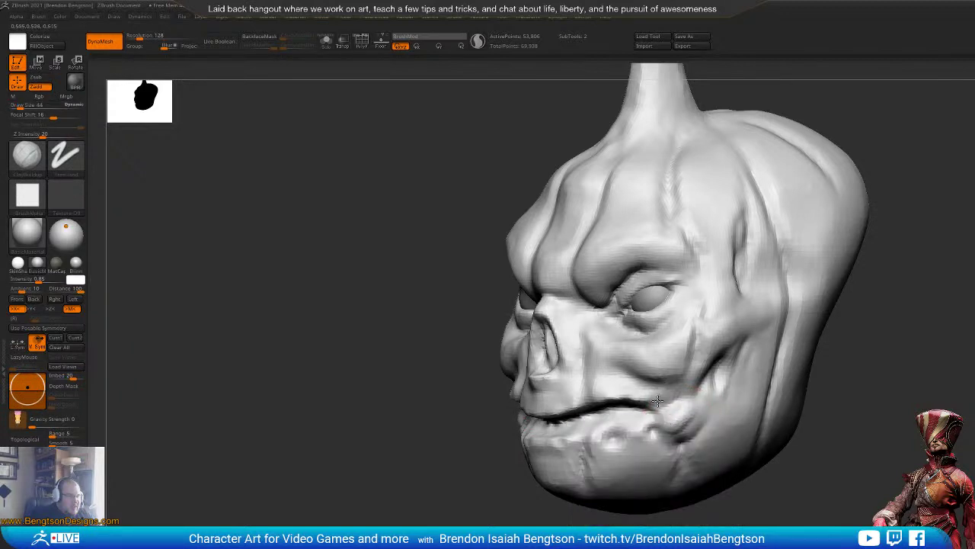
Step: Deepen the mouth line and extend it across the cheek toward the jaw hinge with DamStandard, enlarging the draw size to 207
key("b")
key("d")
key("s")
key("space")
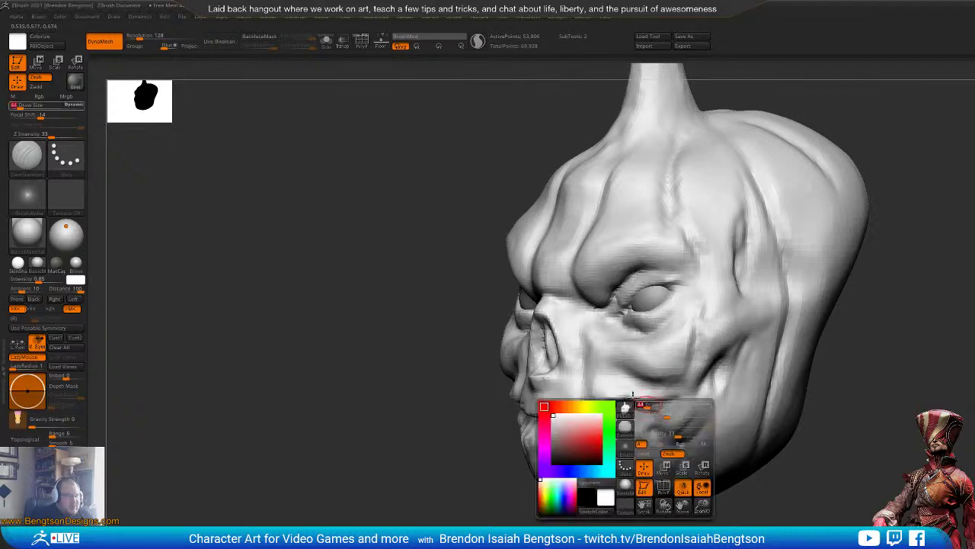
right_click_drag(488, 412, 625, 404)
left_click_drag(798, 377, 675, 394)
key("space")
key("space")
left_click_drag(616, 410, 620, 413)
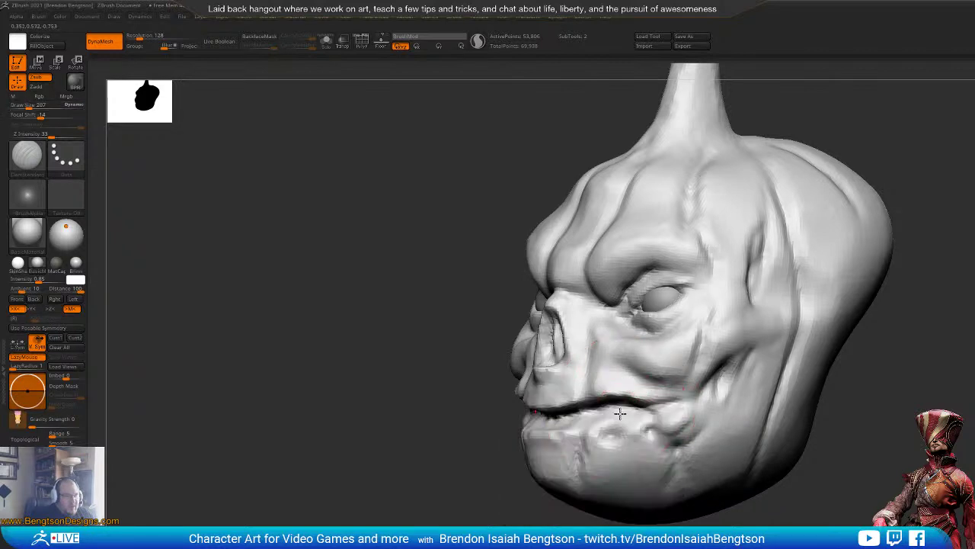
mouse_move(736, 387)
left_mouse_down()
mouse_move(786, 361)
mouse_move(701, 405)
left_mouse_up()
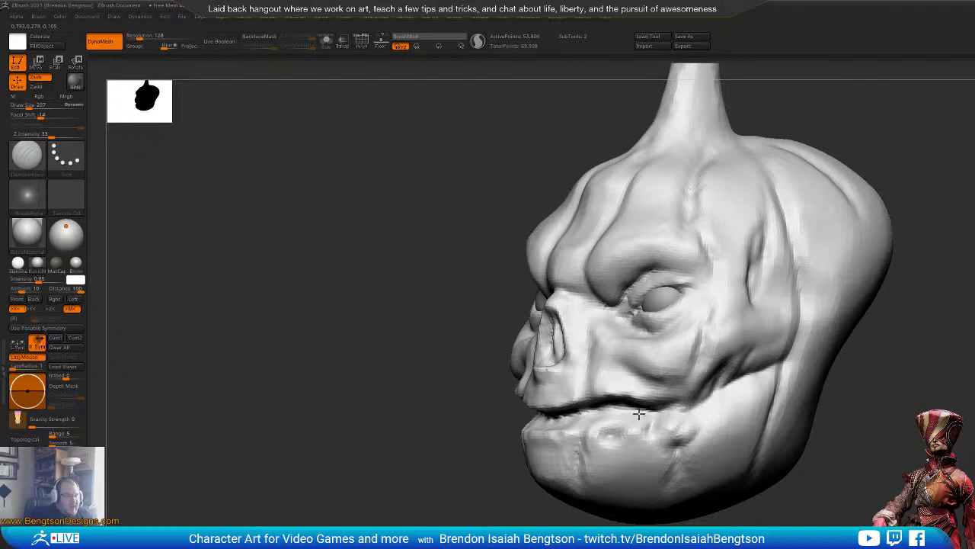
left_click_drag(914, 399, 755, 394)
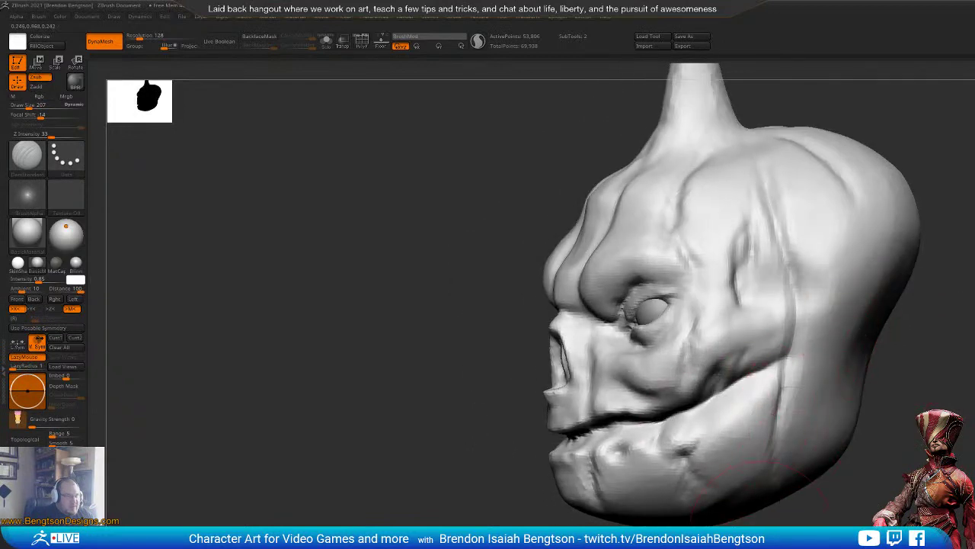
Step: Pull the chin forward and up into a pointed, jutting underbite with the Move Topological brush at draw size 246
left_click_drag(937, 398, 620, 476)
key("b")
key("m")
key("t")
key("space")
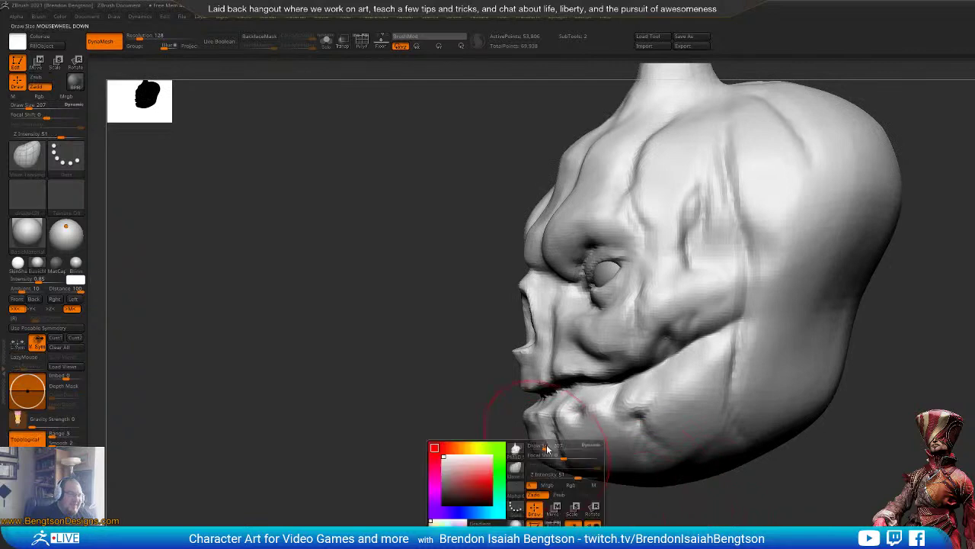
mouse_move(531, 469)
left_mouse_down()
mouse_move(553, 468)
mouse_move(545, 472)
left_mouse_up()
key("space")
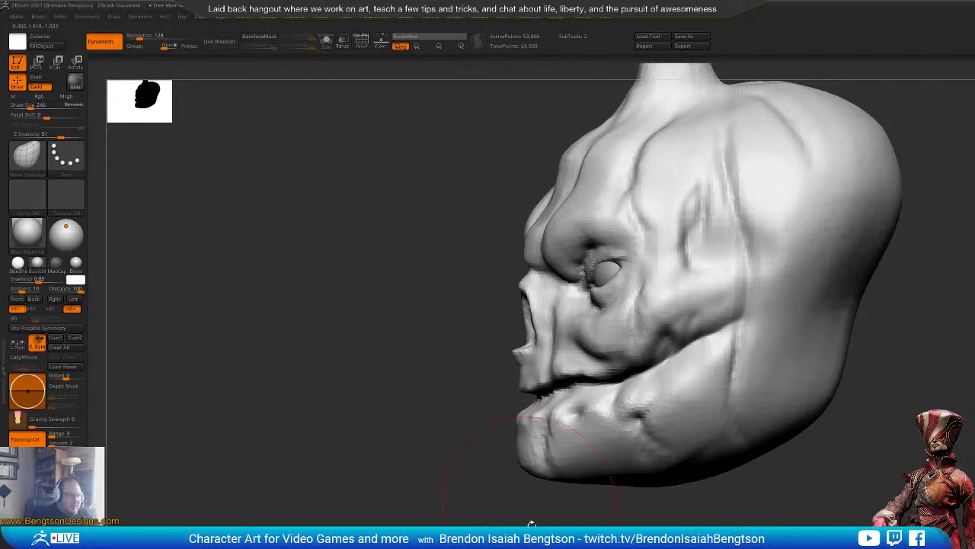
left_click_drag(531, 524, 538, 520)
left_click_drag(542, 477, 560, 529)
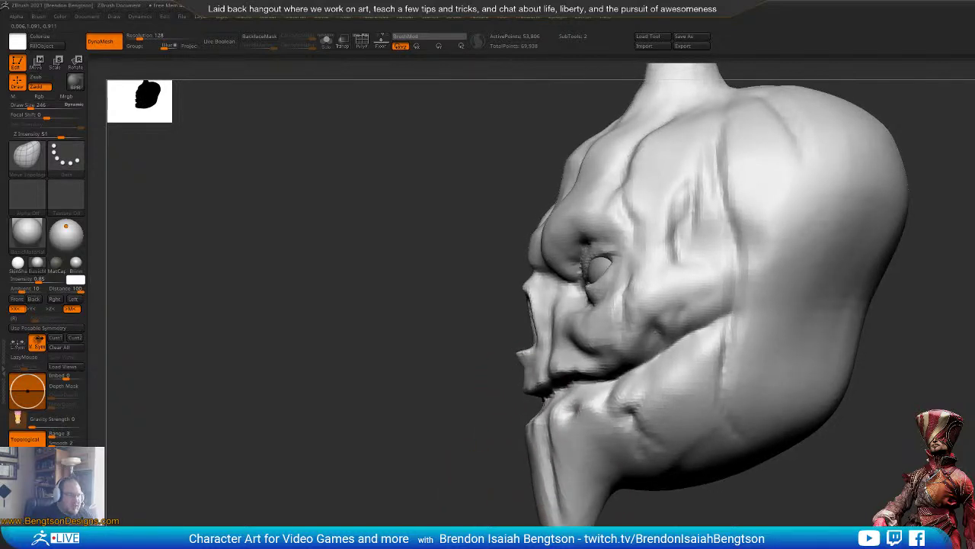
key("ctrl+z")
left_click_drag(529, 477, 574, 427)
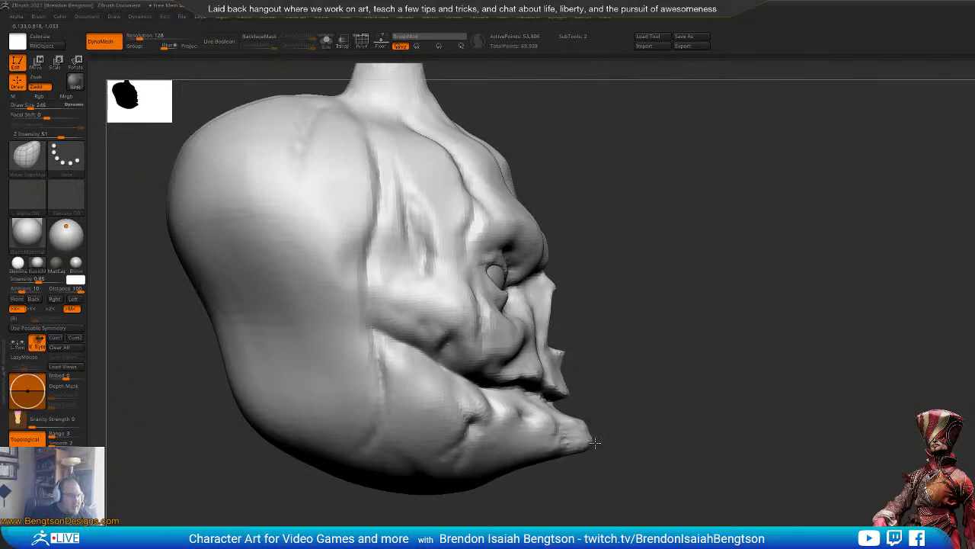
mouse_move(667, 444)
left_mouse_down()
mouse_move(599, 438)
mouse_move(567, 376)
left_mouse_up()
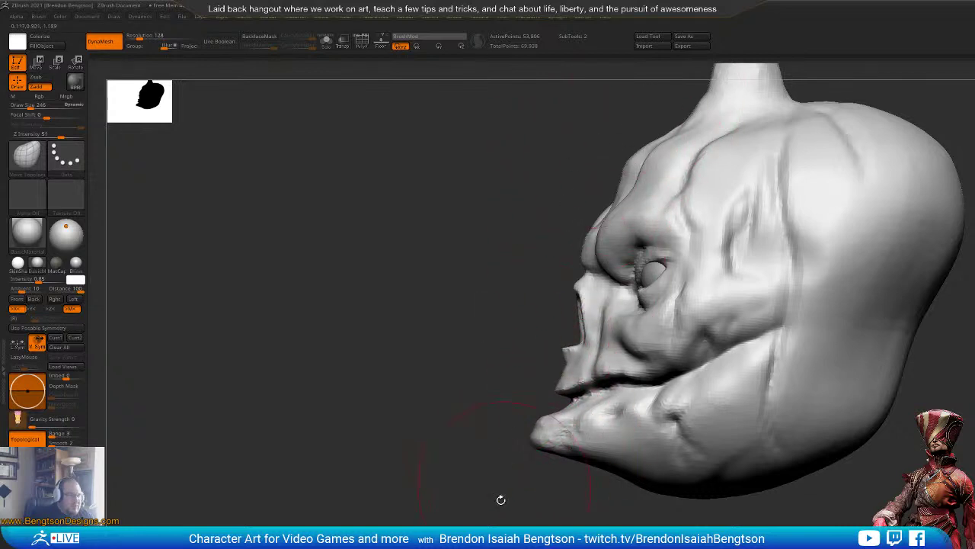
Step: Carve the crease running from the horn base down the forehead to the outer brow with DamStandard at draw size 56
mouse_move(500, 500)
left_mouse_down()
mouse_move(465, 495)
mouse_move(479, 517)
mouse_move(453, 516)
mouse_move(477, 512)
mouse_move(466, 509)
mouse_move(462, 470)
mouse_move(534, 481)
mouse_move(518, 523)
mouse_move(580, 522)
mouse_move(535, 513)
mouse_move(561, 517)
mouse_move(603, 441)
left_mouse_up()
mouse_move(788, 229)
left_mouse_down("alt")
mouse_move(853, 311)
mouse_move(892, 286)
mouse_move(838, 301)
left_mouse_up("alt")
key("b")
key("d")
key("s")
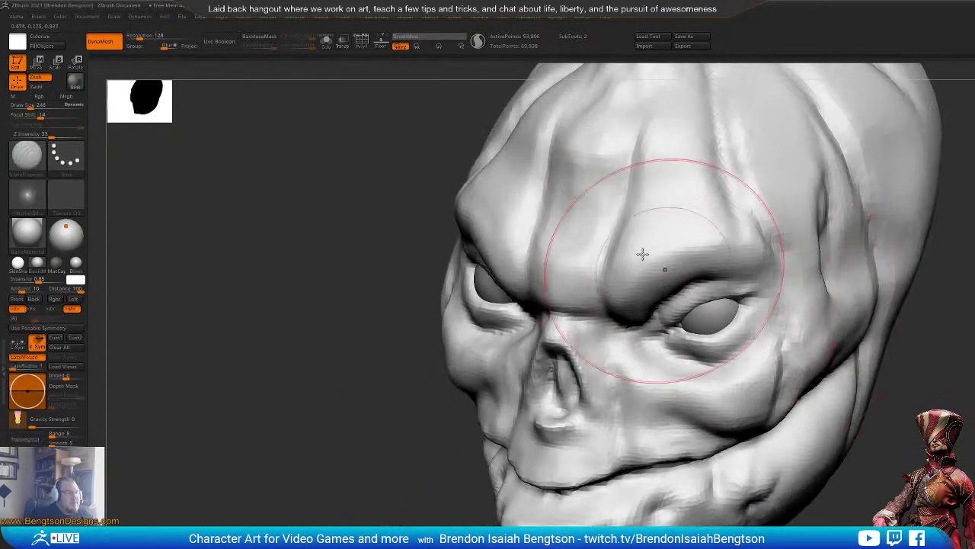
key("space")
left_click_drag(618, 200, 610, 199)
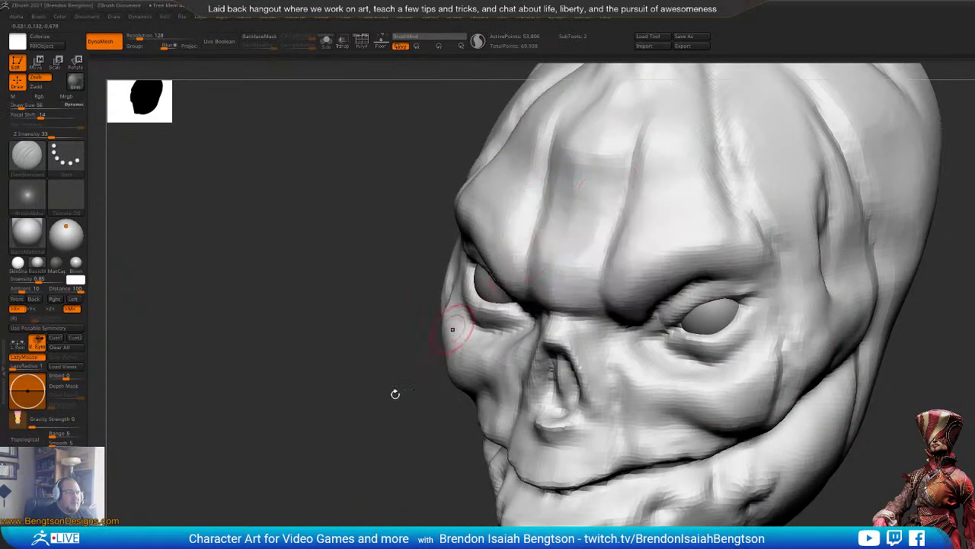
left_click_drag(395, 394, 427, 398, "alt")
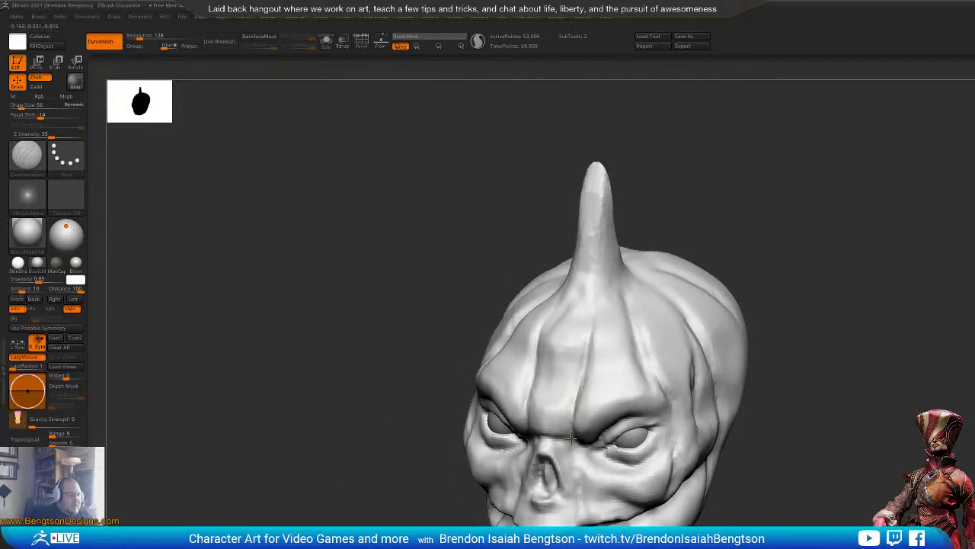
left_click_drag(676, 325, 625, 288)
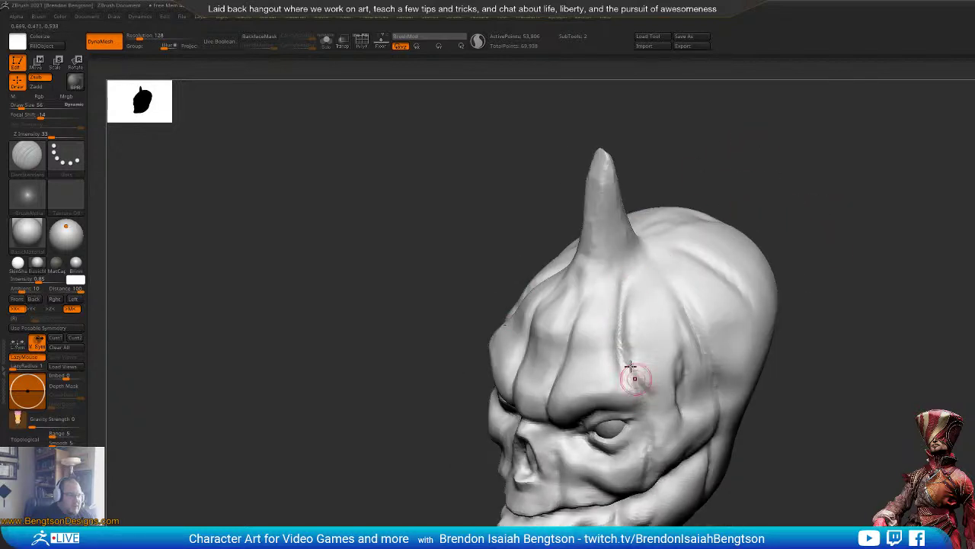
left_click_drag(814, 338, 788, 277)
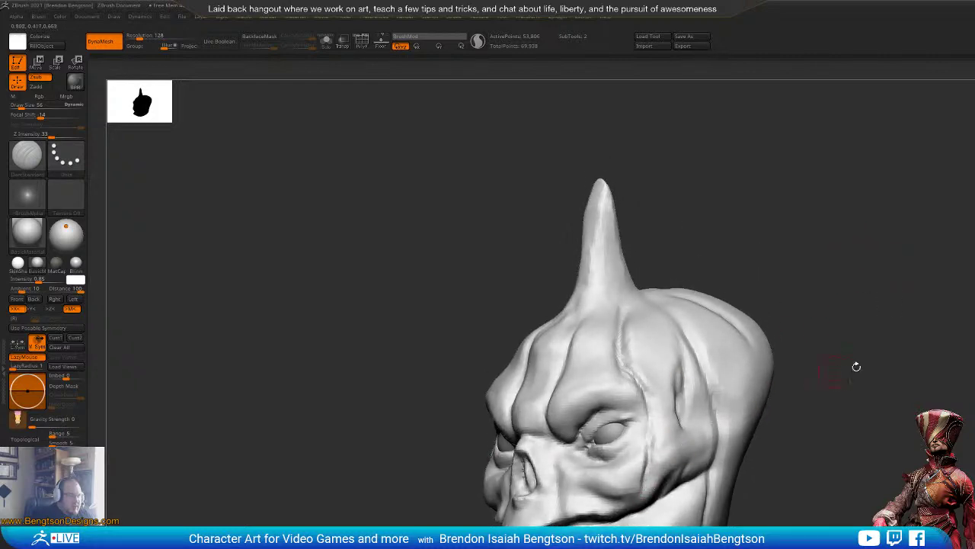
Step: Build up the brow ridge above the inner eye corner with the ClayBuildup brush at draw size 56
mouse_move(856, 367)
left_mouse_down()
mouse_move(861, 277)
mouse_move(855, 283)
mouse_move(851, 263)
mouse_move(832, 267)
left_mouse_up()
key("b")
key("c")
key("b")
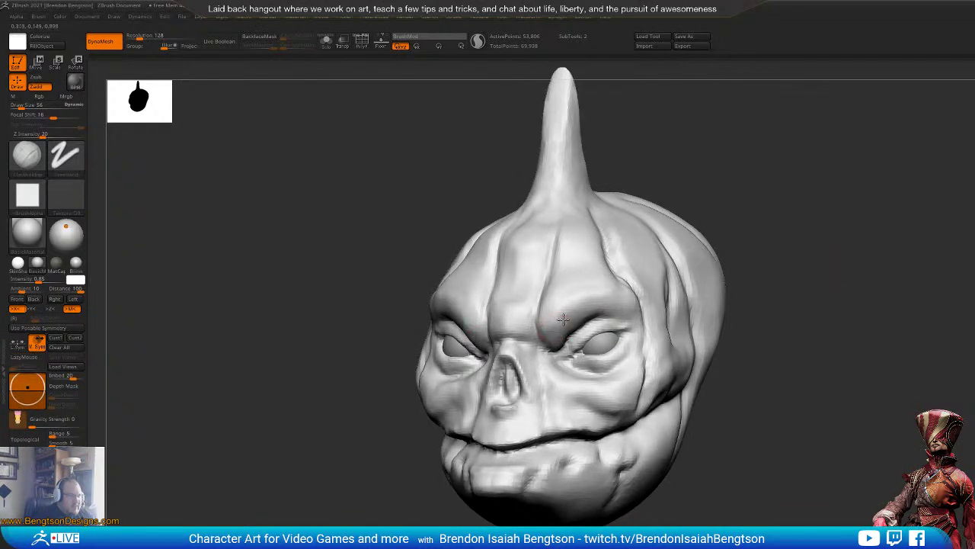
left_click_drag(562, 319, 586, 319)
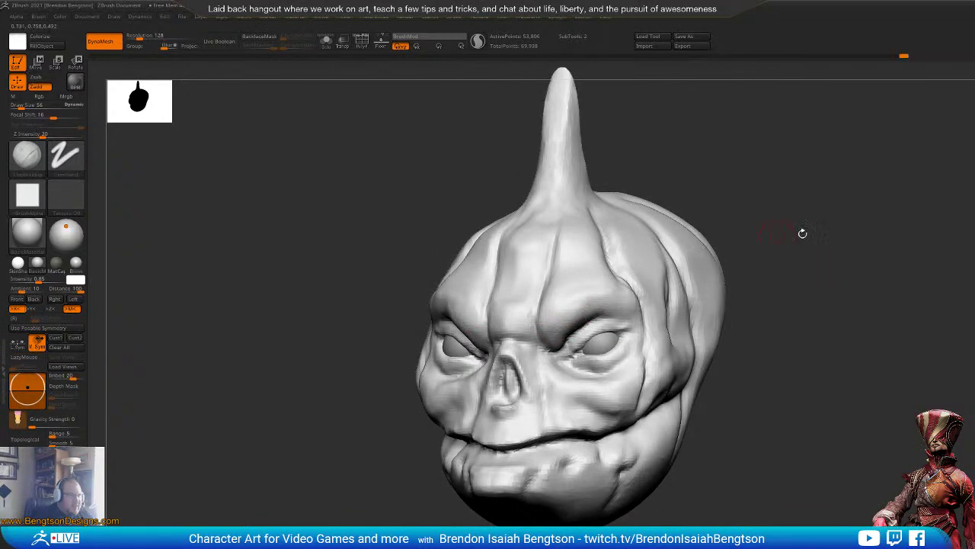
mouse_move(803, 233)
left_mouse_down()
mouse_move(846, 248)
mouse_move(792, 252)
left_mouse_up()
Step: Sharpen the eyelid creases around the eye on the head mesh with the DamStandard brush at draw size 56
key("b")
key("d")
key("s")
left_click_drag(593, 345, 641, 335)
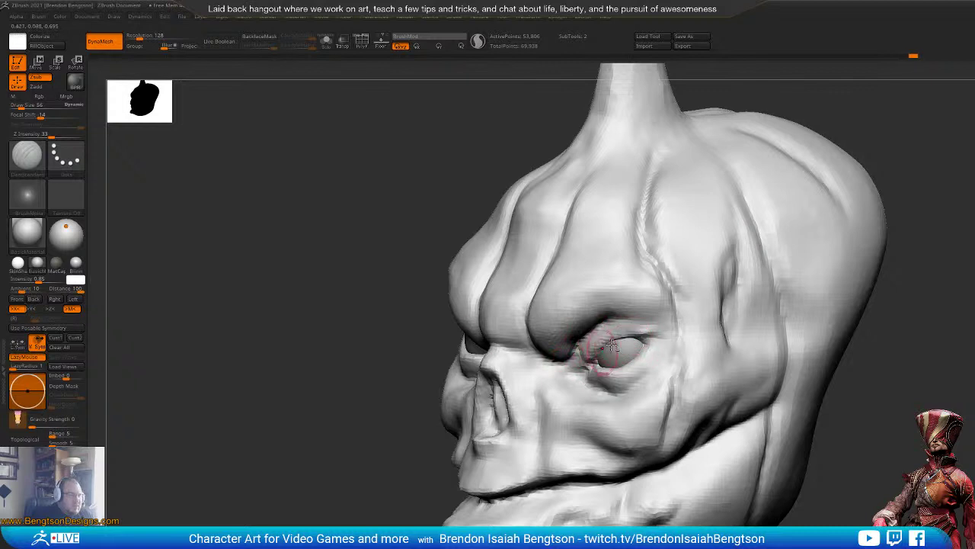
left_click(612, 347, "alt")
left_click(697, 301, "alt")
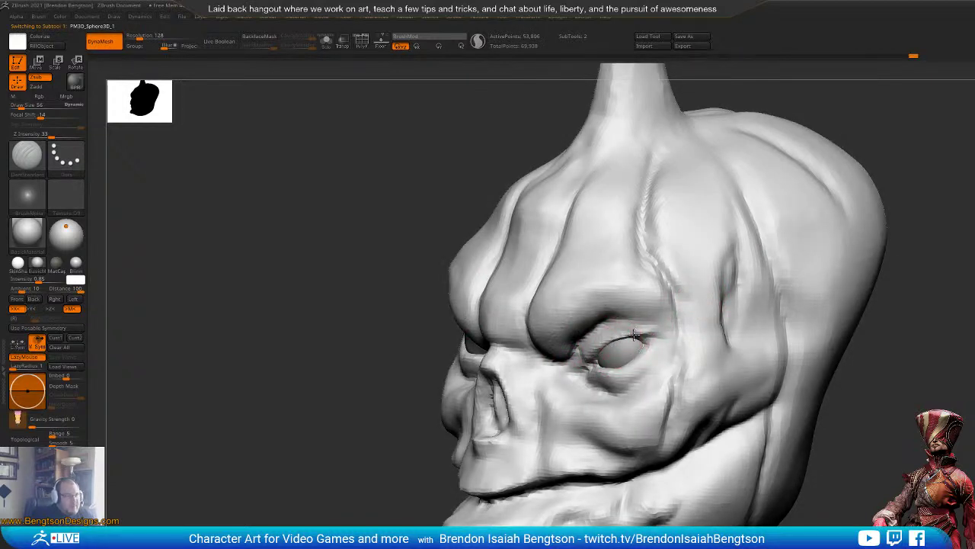
mouse_move(939, 320)
left_mouse_down()
mouse_move(905, 279)
mouse_move(832, 304)
mouse_move(853, 302)
left_mouse_up()
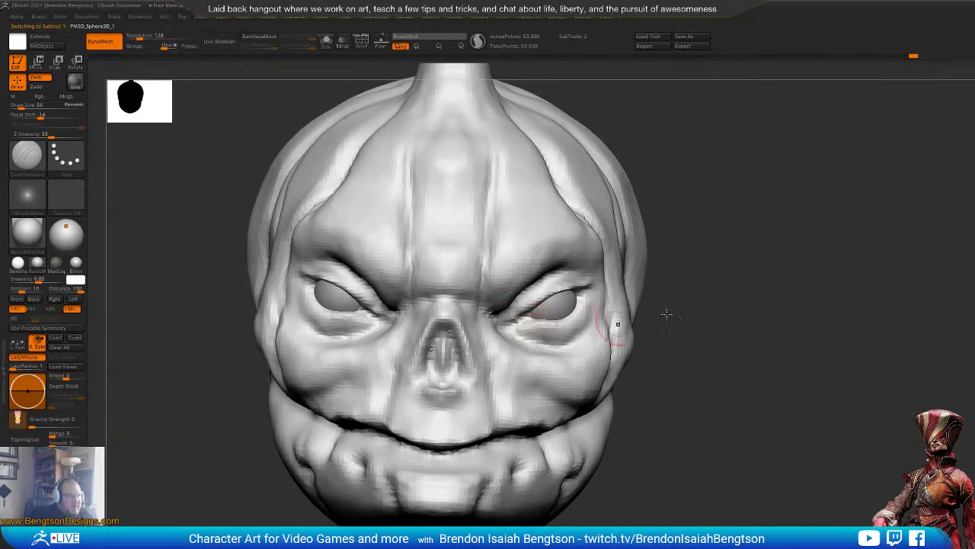
left_click_drag(664, 311, 668, 316)
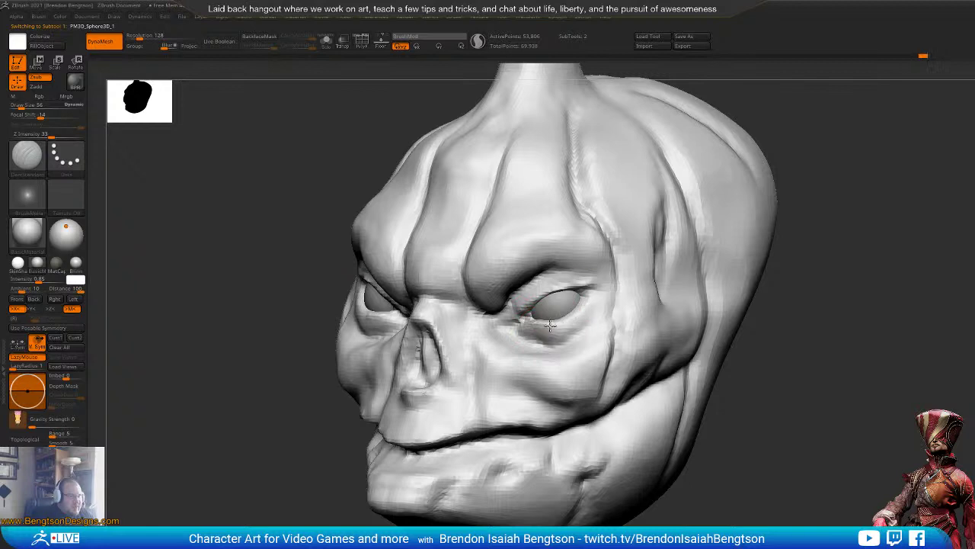
mouse_move(862, 297)
left_mouse_down()
mouse_move(879, 270)
mouse_move(867, 280)
left_mouse_up()
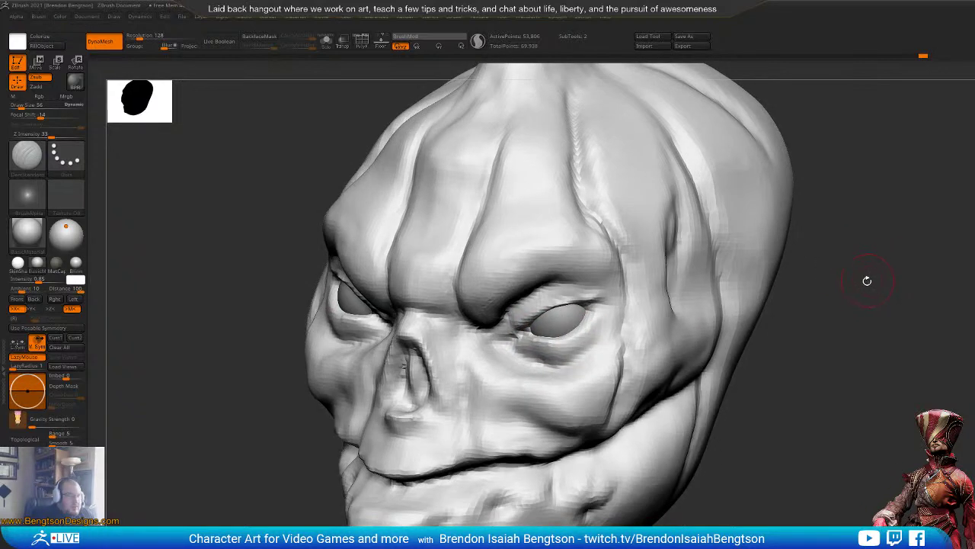
left_click_drag(877, 315, 815, 305)
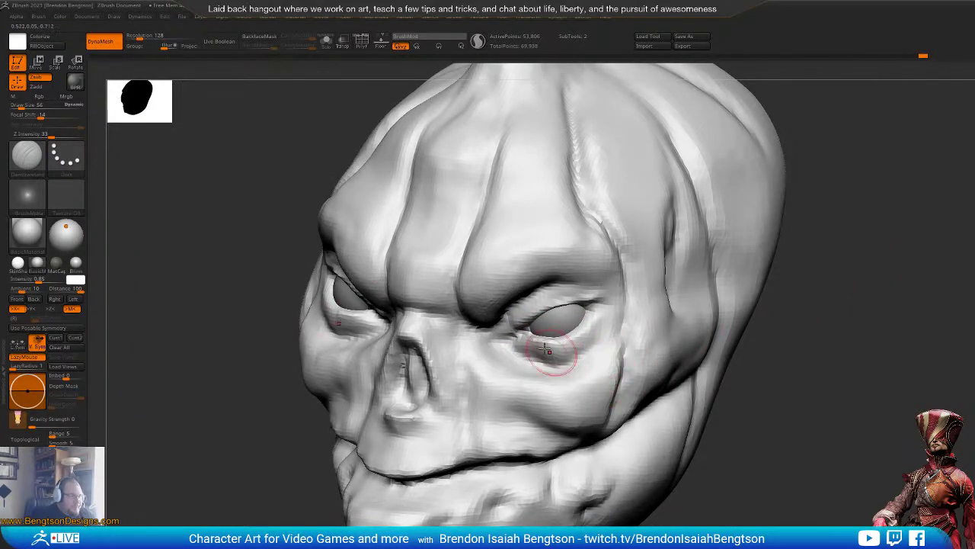
Step: Isolate the head mesh, build up the eyelid rims with ClayBuildup, and show the eyeballs again
key("alt+s")
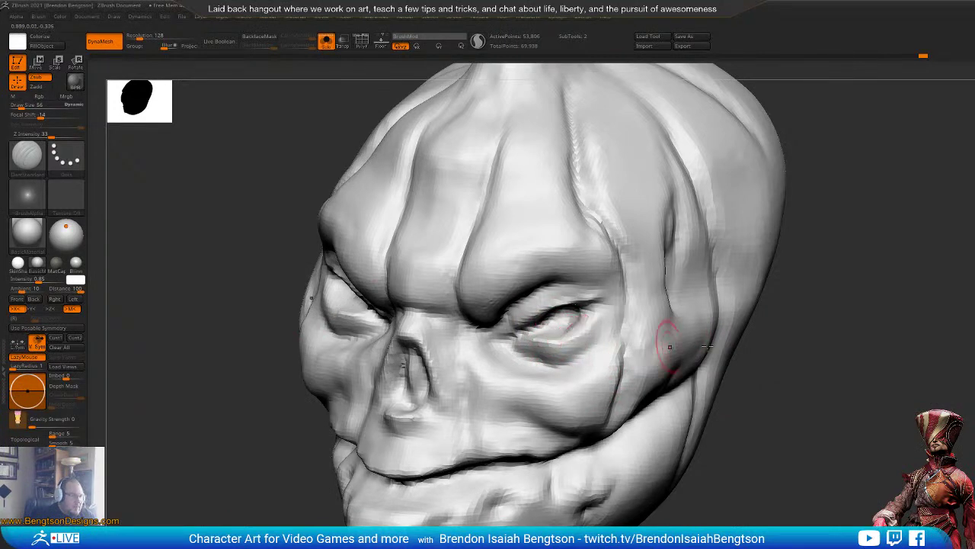
left_click_drag(827, 332, 926, 314)
key("b")
key("c")
key("b")
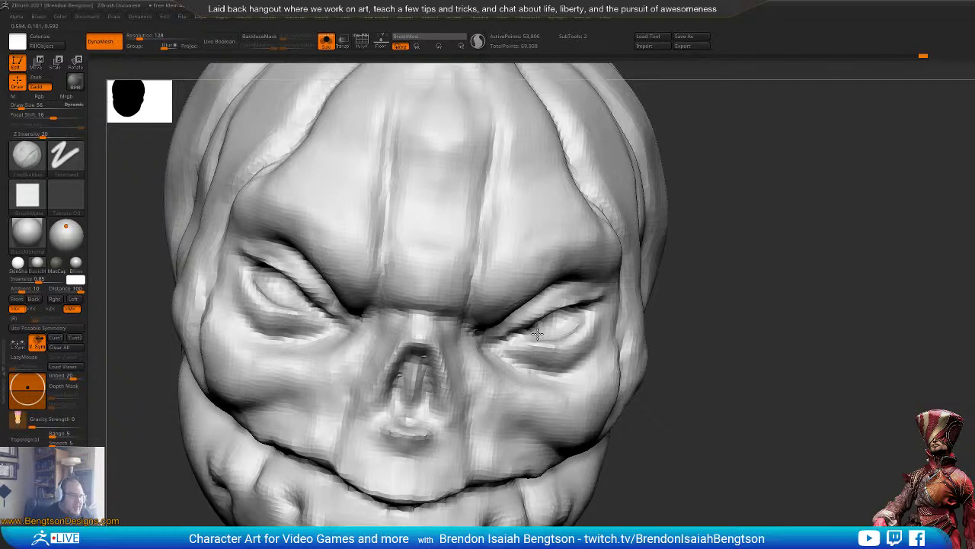
mouse_move(620, 345)
left_mouse_down()
mouse_move(525, 320)
mouse_move(552, 318)
left_mouse_up()
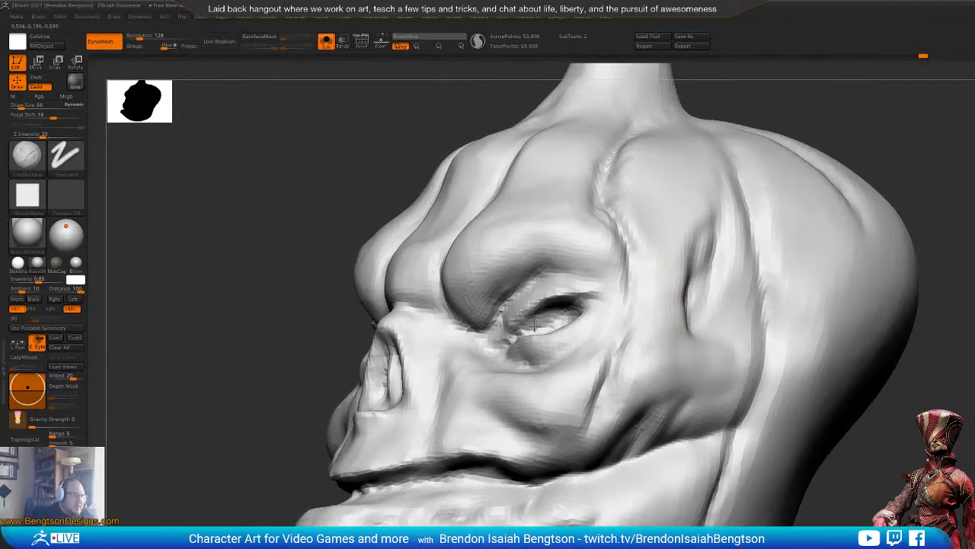
left_click_drag(893, 147, 588, 315)
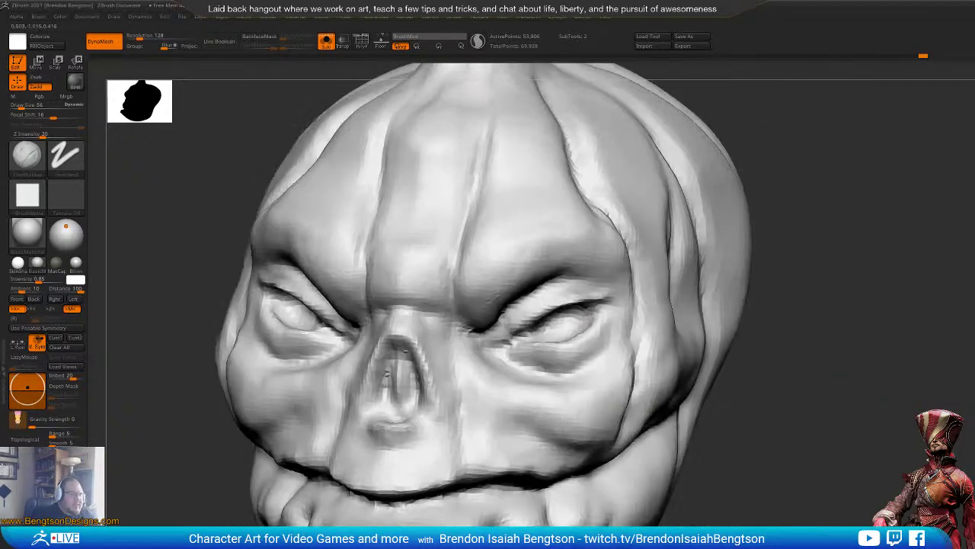
key("b")
key("d")
key("s")
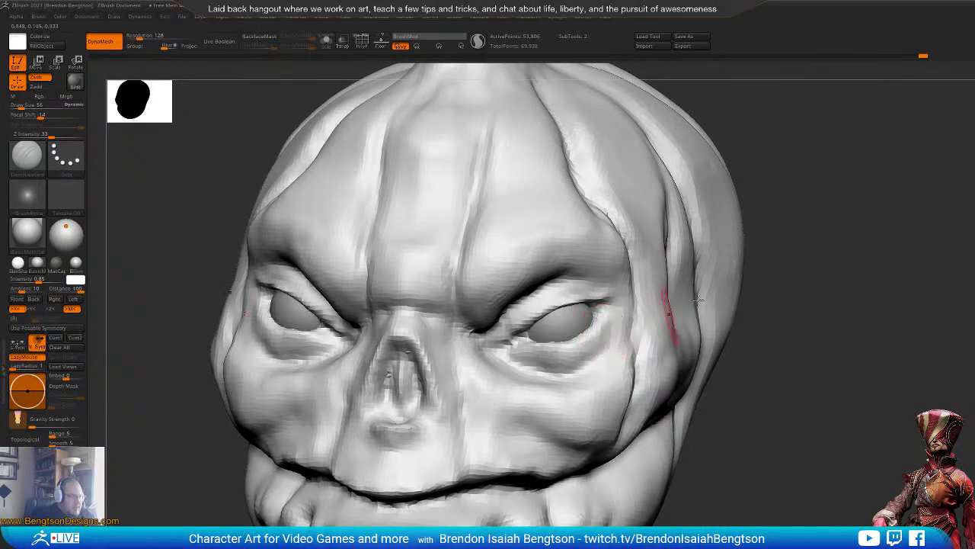
Step: Reshape the back and lower rear of the skull into a squarer profile with Move Topological at draw size 752
left_click_drag(647, 316, 842, 312)
left_click_drag(831, 346, 779, 119, "alt")
mouse_move(764, 351)
left_mouse_down()
mouse_move(733, 353)
mouse_move(815, 361)
mouse_move(743, 366)
mouse_move(701, 283)
mouse_move(665, 297)
mouse_move(679, 300)
left_mouse_up()
key("space")
mouse_move(659, 293)
left_mouse_down()
mouse_move(681, 302)
mouse_move(652, 313)
mouse_move(681, 311)
mouse_move(666, 354)
mouse_move(684, 361)
left_mouse_up()
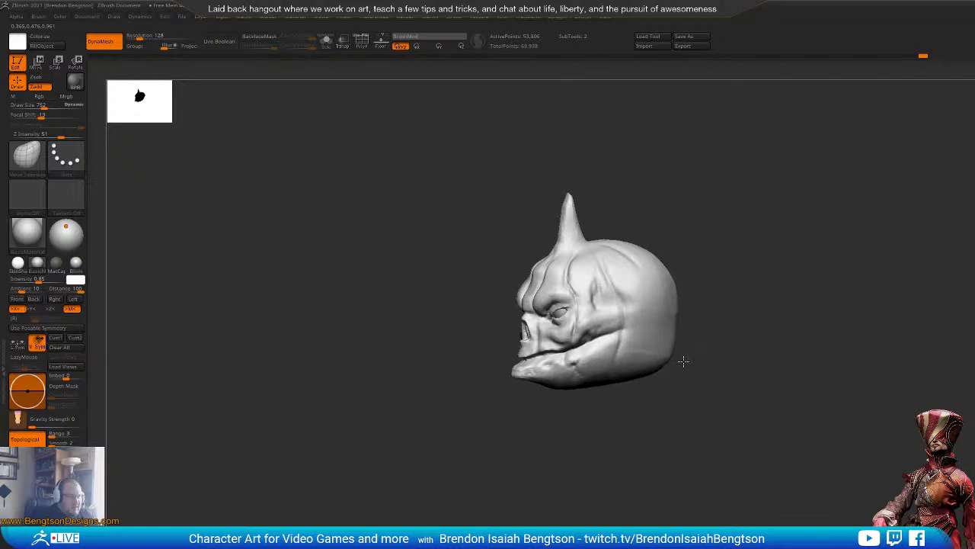
mouse_move(712, 313)
left_mouse_down()
mouse_move(744, 305)
mouse_move(722, 307)
left_mouse_up()
Step: Extend the mouth crease from the cheek up past the jaw hinge toward the temple with DamStandard at draw size 93
key("b")
key("d")
key("s")
key("space")
left_click_drag(618, 327, 602, 327)
mouse_move(744, 260)
left_mouse_down("alt")
mouse_move(846, 303)
mouse_move(815, 305)
left_mouse_up("alt")
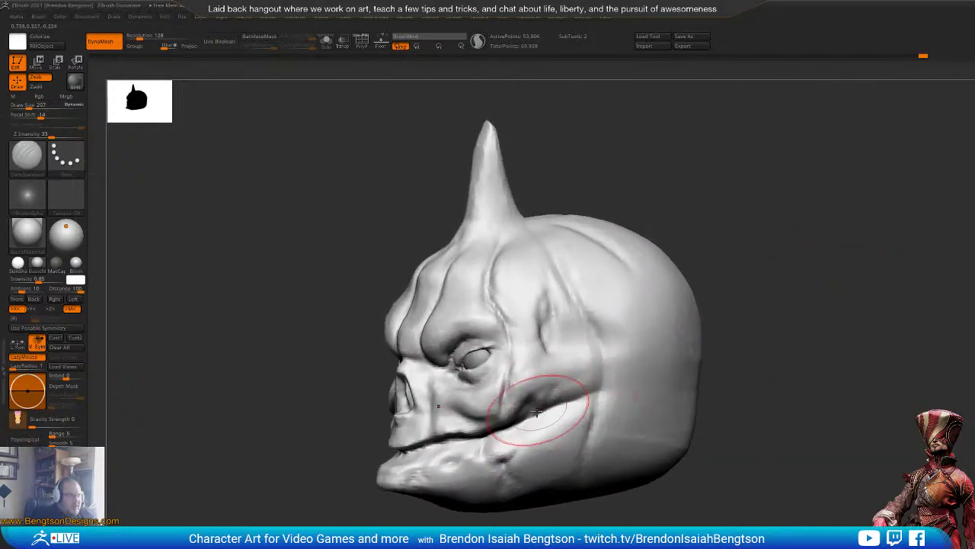
key("space")
mouse_move(543, 401)
left_mouse_down()
mouse_move(533, 400)
mouse_move(557, 396)
mouse_move(548, 397)
mouse_move(583, 352)
mouse_move(564, 393)
mouse_move(524, 416)
mouse_move(591, 336)
mouse_move(612, 330)
mouse_move(588, 338)
mouse_move(539, 407)
left_mouse_up()
key("space")
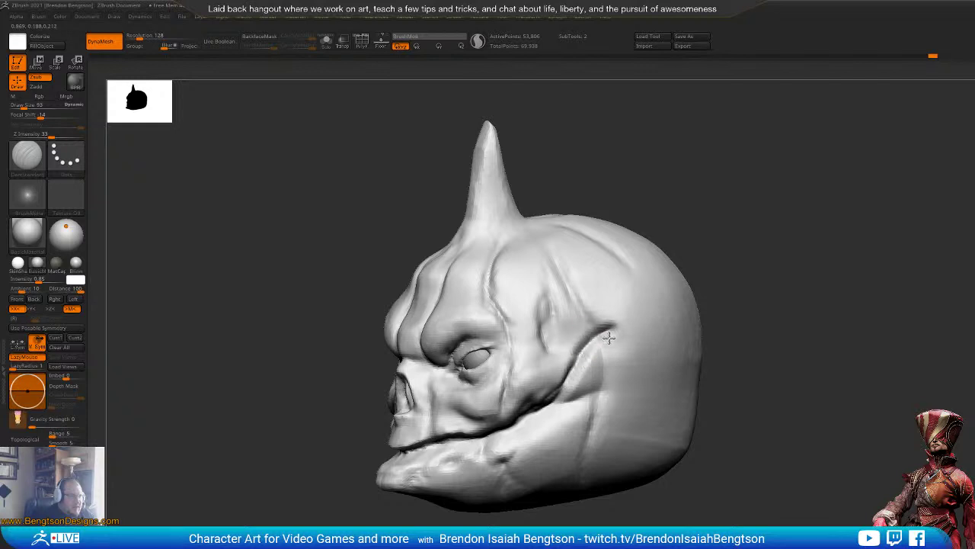
left_click_drag(815, 311, 861, 308)
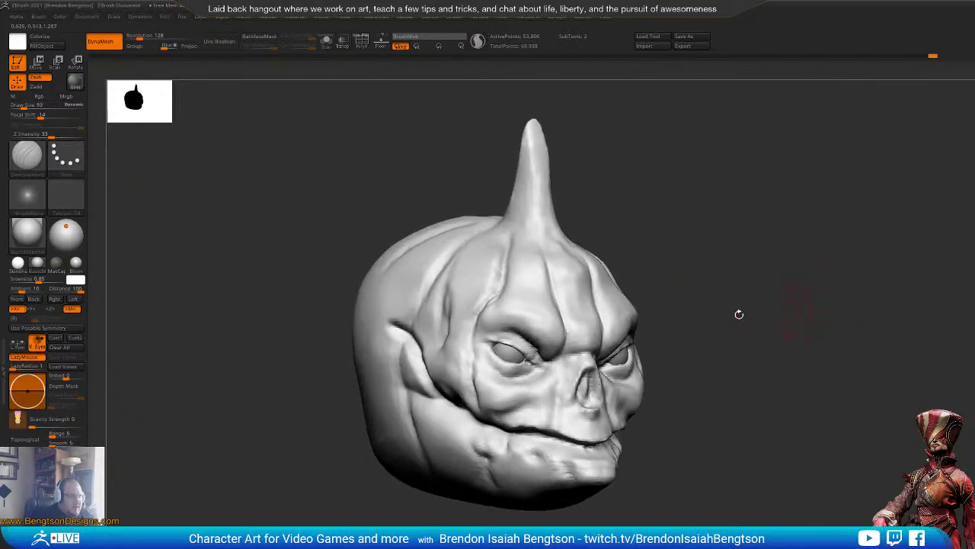
Step: Build up the fold of flesh beside the extended mouth crease at the jaw hinge with the ClayBuildup brush
key("b")
key("c")
key("b")
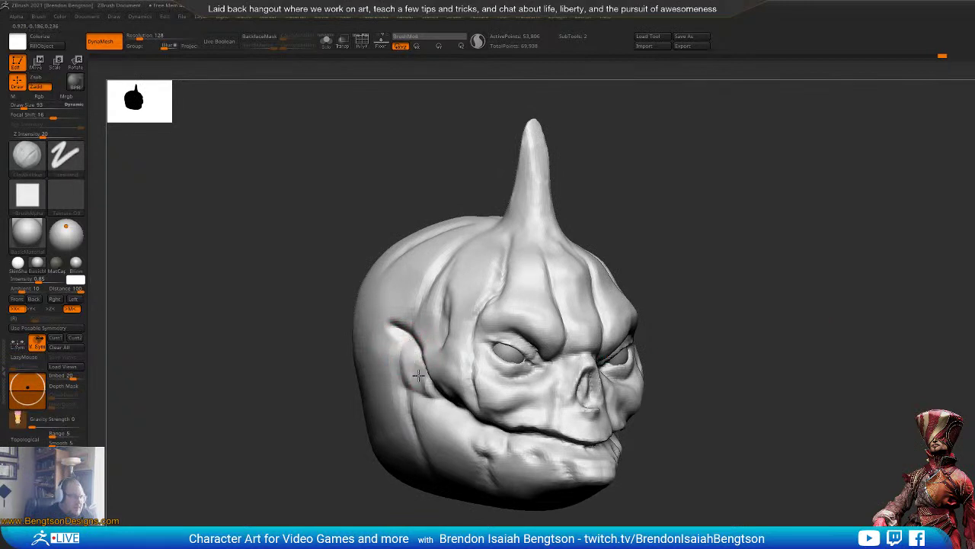
left_click_drag(423, 354, 438, 390)
left_click_drag(788, 355, 795, 382, "shift")
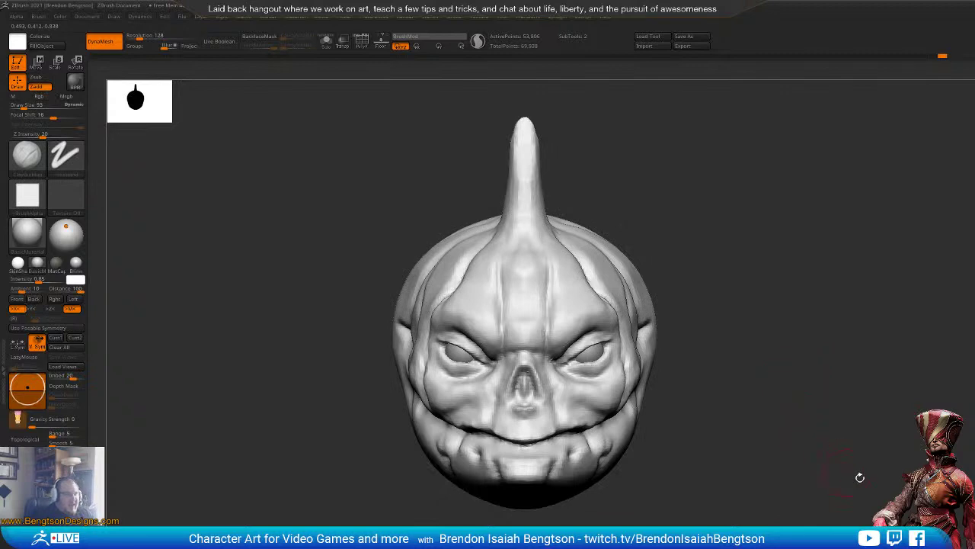
Step: Refine the pumpkin ribs on the side and top of the skull with ClayBuildup at draw size 160
left_click_drag(859, 477, 828, 478)
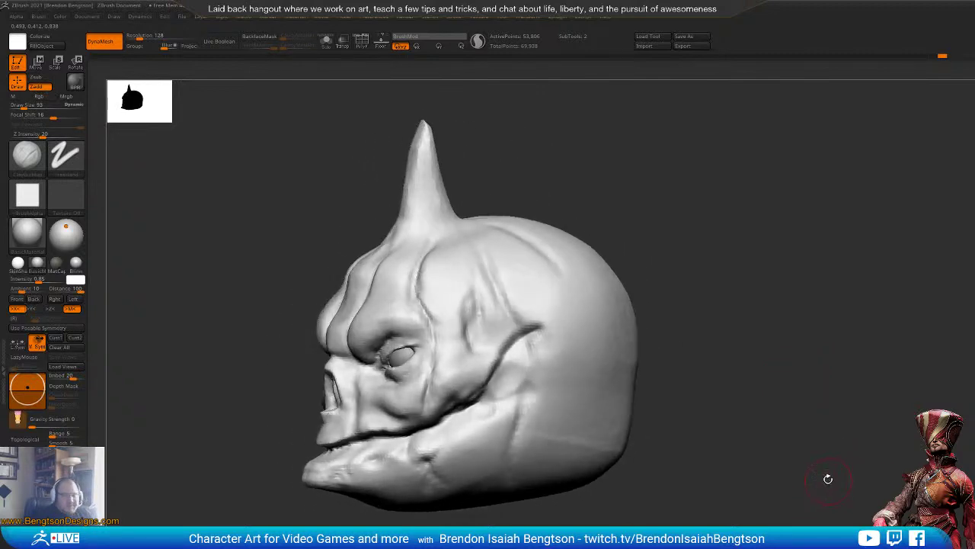
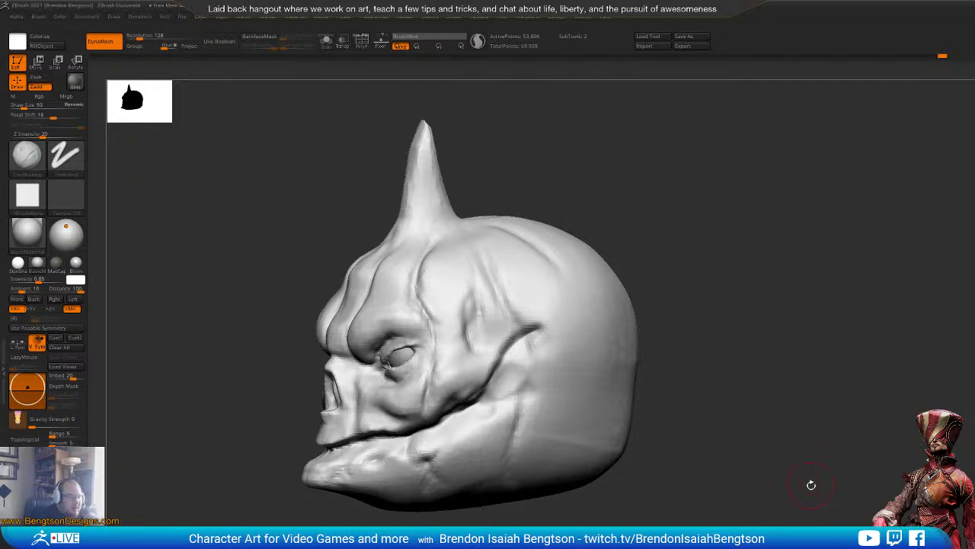
mouse_move(811, 490)
left_mouse_down()
mouse_move(831, 493)
mouse_move(821, 488)
left_mouse_up()
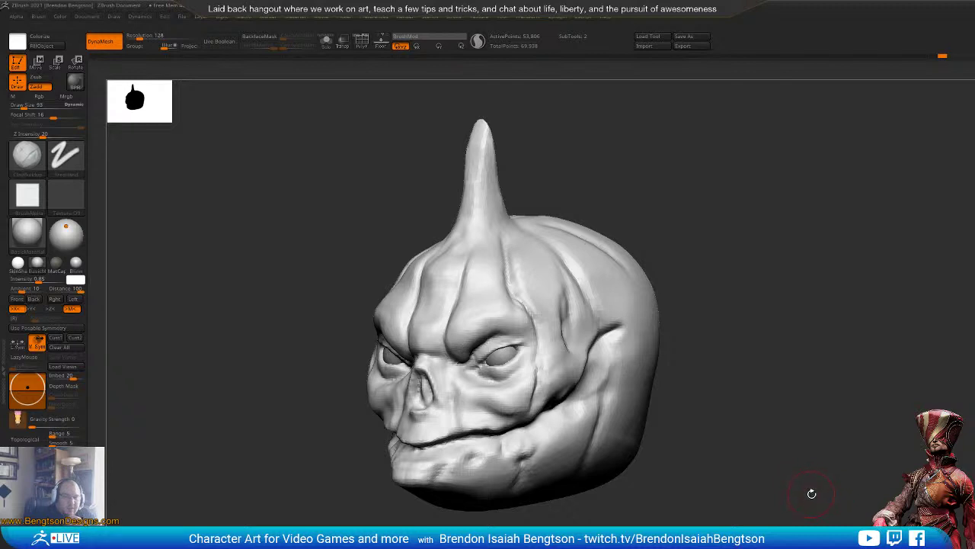
left_click_drag(793, 498, 811, 500, "shift")
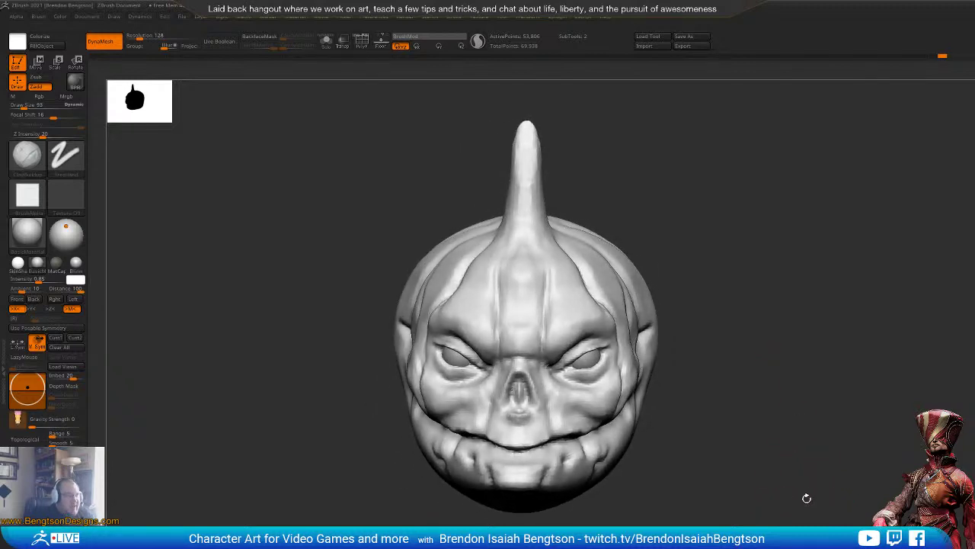
key("space")
left_click_drag(561, 418, 566, 417)
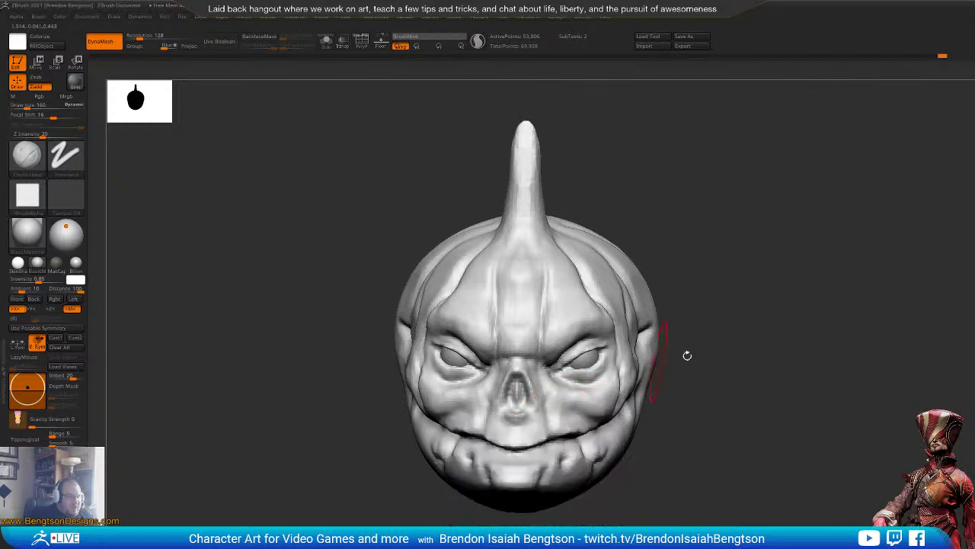
left_click_drag(735, 361, 663, 352)
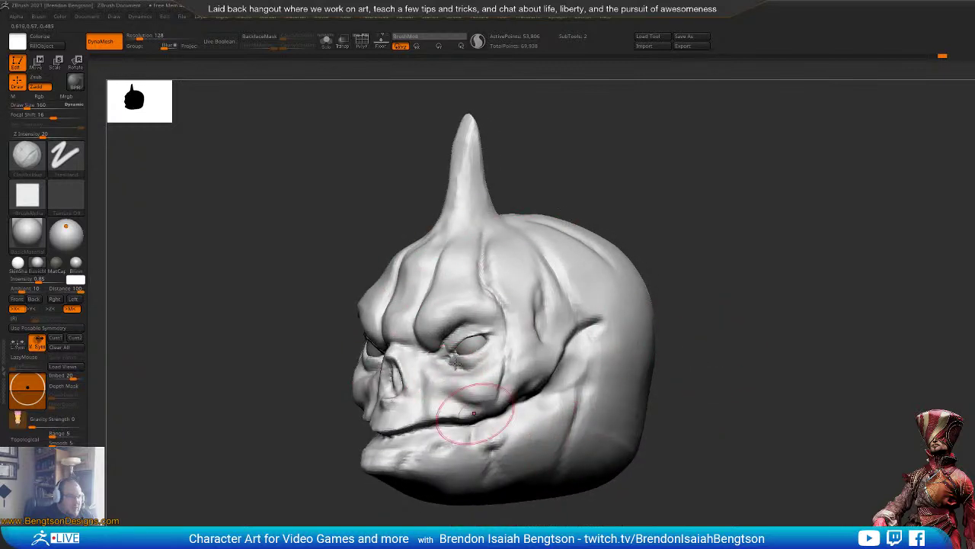
left_click_drag(766, 215, 840, 277, "alt")
left_click_drag(768, 278, 695, 303)
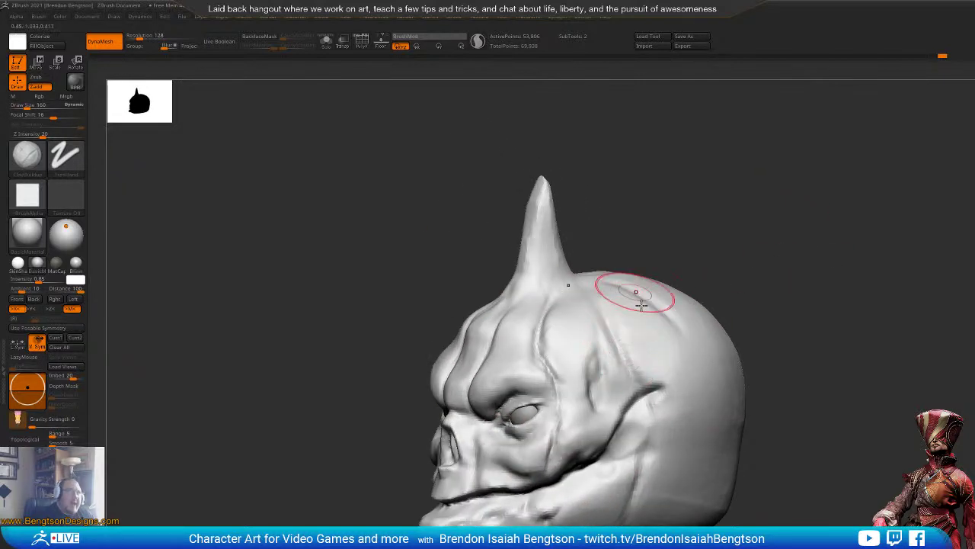
mouse_move(611, 359)
left_mouse_down()
mouse_move(664, 327)
mouse_move(620, 348)
mouse_move(635, 366)
mouse_move(639, 321)
left_mouse_up()
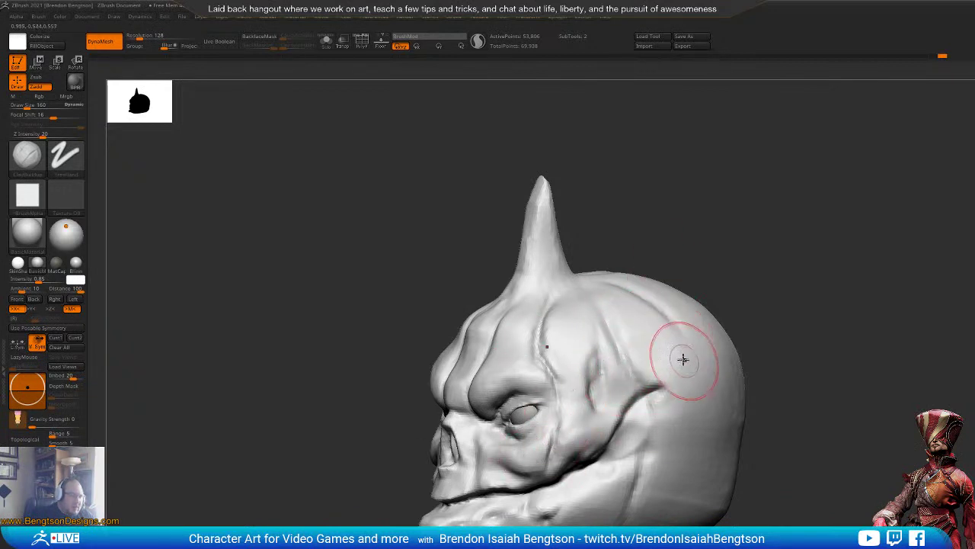
mouse_move(782, 264)
left_mouse_down()
mouse_move(788, 277)
mouse_move(766, 270)
mouse_move(818, 227)
mouse_move(813, 205)
left_mouse_up()
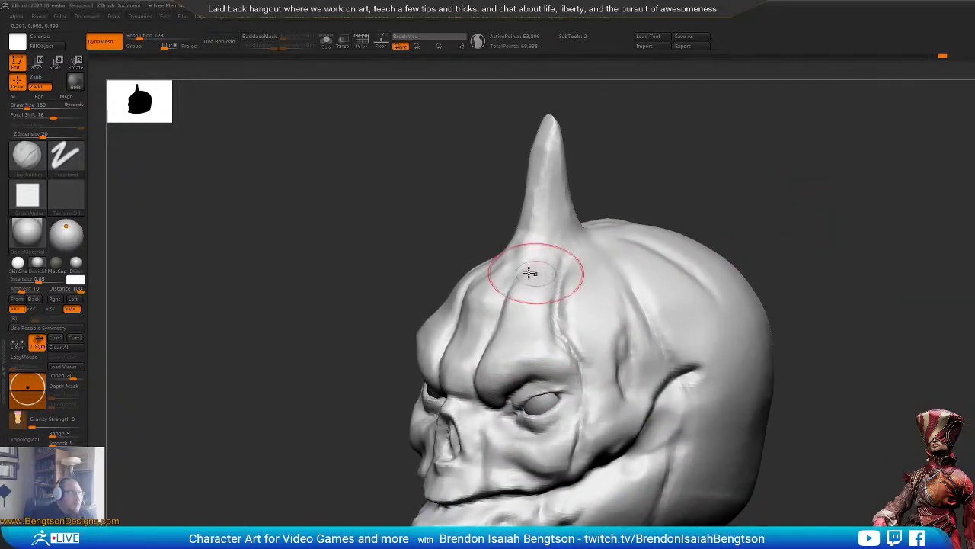
Step: Sharpen the rib groove running down the forehead above the outer brow with DamStandard at draw size 33
key("b")
key("d")
key("s")
key("space")
left_click_drag(584, 335, 572, 323)
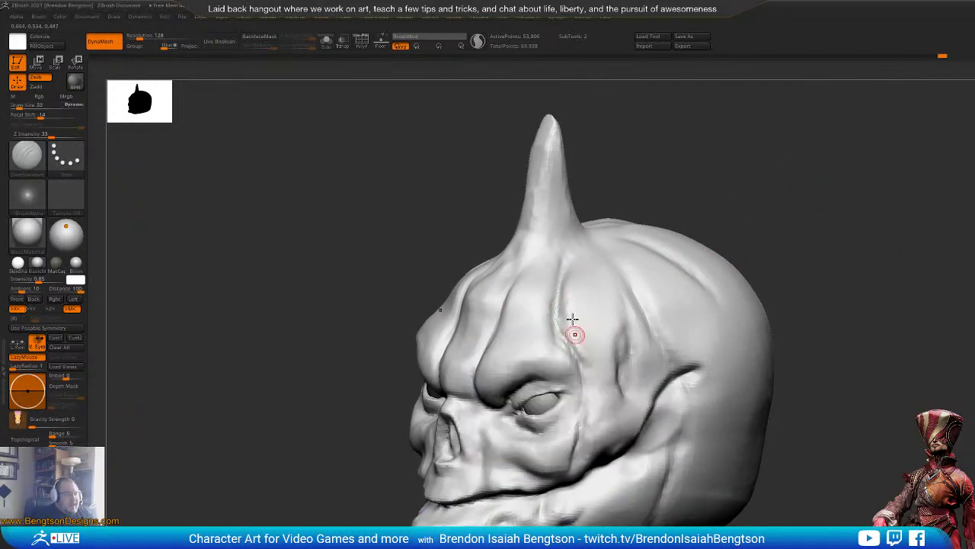
Step: Carve a crease ring around the base of the horn and join it to the rib grooves with DamStandard
mouse_move(746, 161)
left_mouse_down()
mouse_move(762, 186)
mouse_move(755, 233)
left_mouse_up()
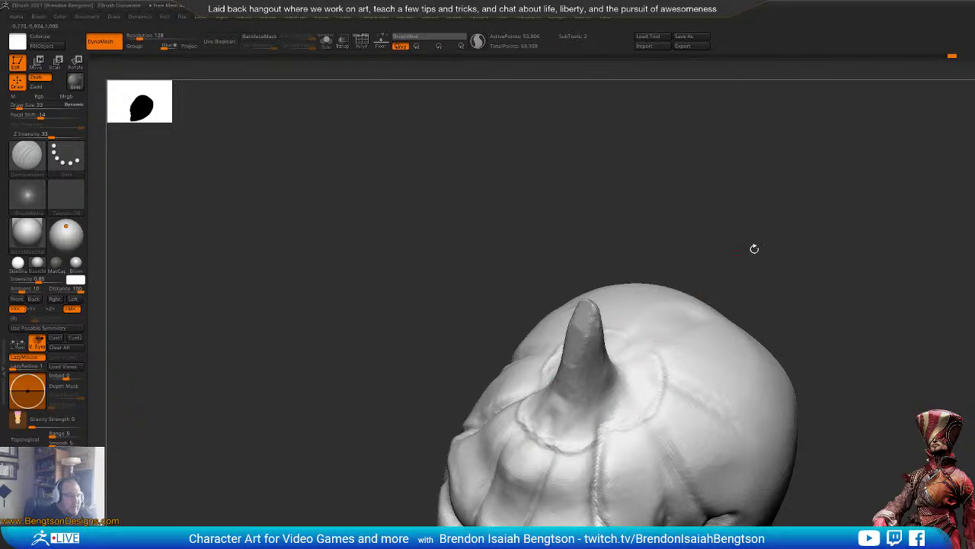
left_click_drag(754, 248, 635, 328)
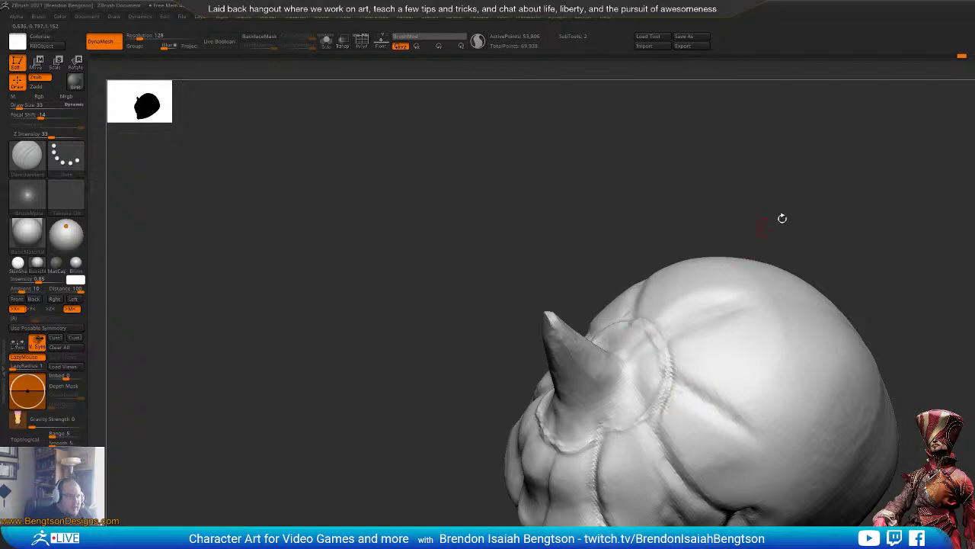
mouse_move(781, 219)
left_mouse_down()
mouse_move(769, 231)
mouse_move(770, 294)
mouse_move(593, 308)
left_mouse_up()
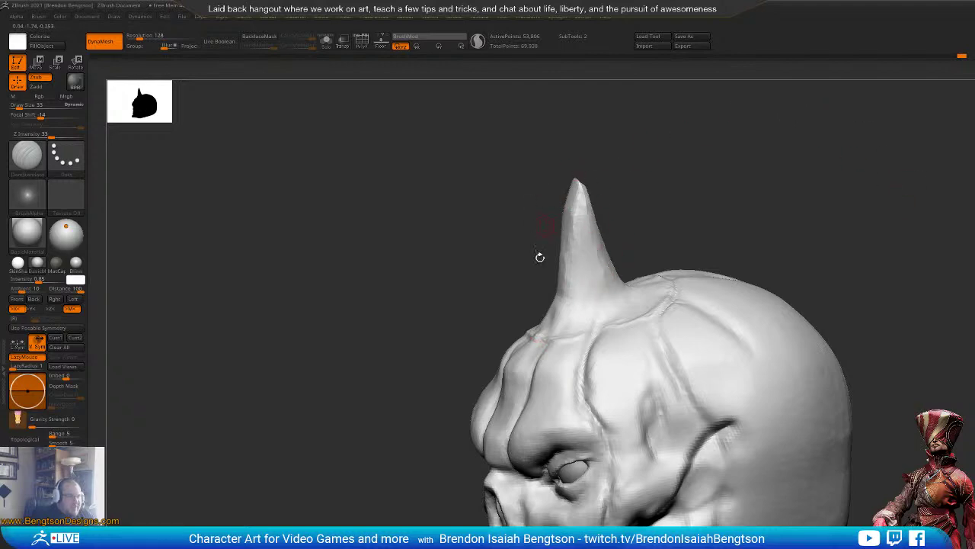
mouse_move(609, 174)
left_mouse_down()
mouse_move(740, 161)
mouse_move(679, 179)
mouse_move(656, 160)
mouse_move(521, 200)
left_mouse_up()
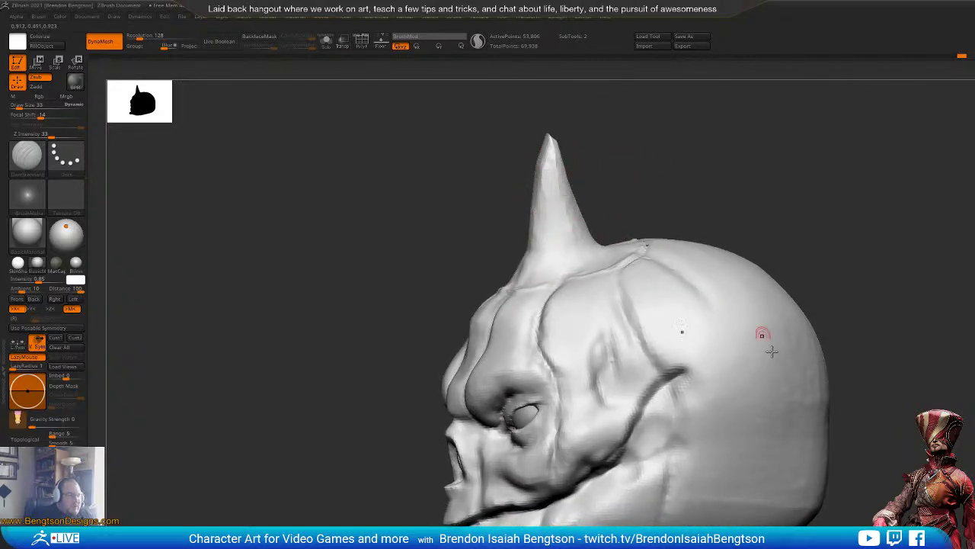
Step: Build up small fleshy lumps along the upper lip with ClayBuildup at draw size 62
mouse_move(834, 208)
left_mouse_down()
mouse_move(810, 176)
mouse_move(822, 197)
mouse_move(848, 192)
mouse_move(823, 209)
left_mouse_up()
key("2")
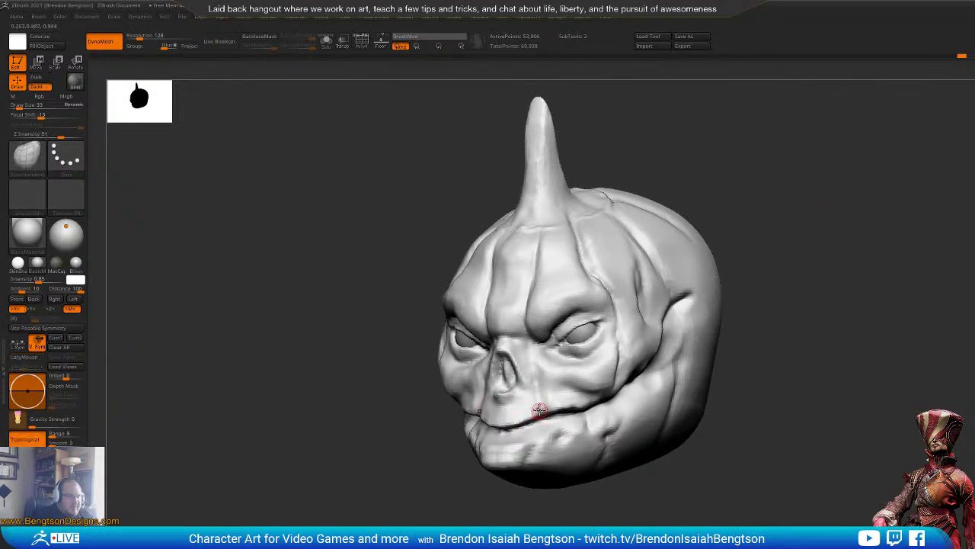
key("space")
key("3")
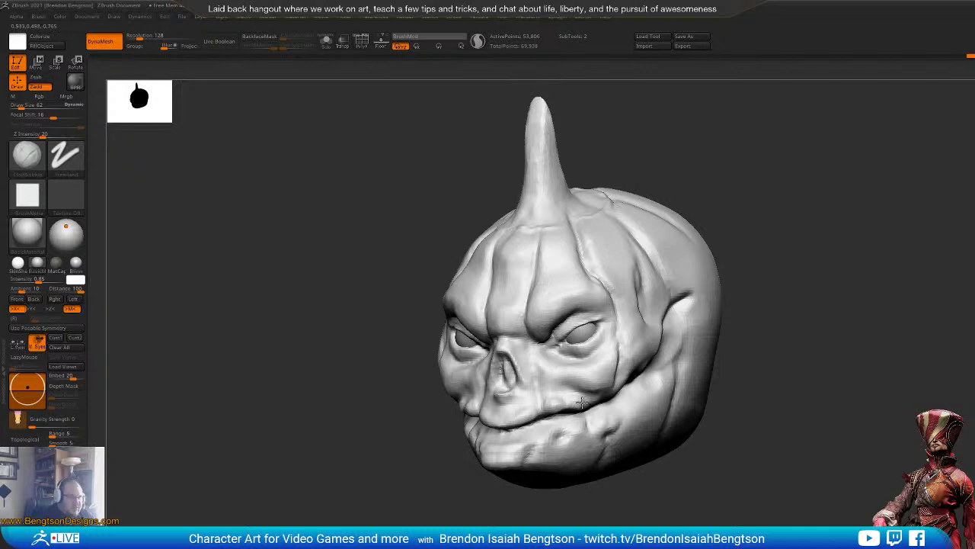
Step: Add round warts with ClayBuildup above the brows at draw size 62 and on the side ribs at draw size 33
mouse_move(850, 259)
left_mouse_down()
mouse_move(860, 272)
mouse_move(851, 272)
mouse_move(899, 257)
left_mouse_up()
left_click_drag(554, 255, 552, 255)
left_click_drag(552, 255, 552, 268)
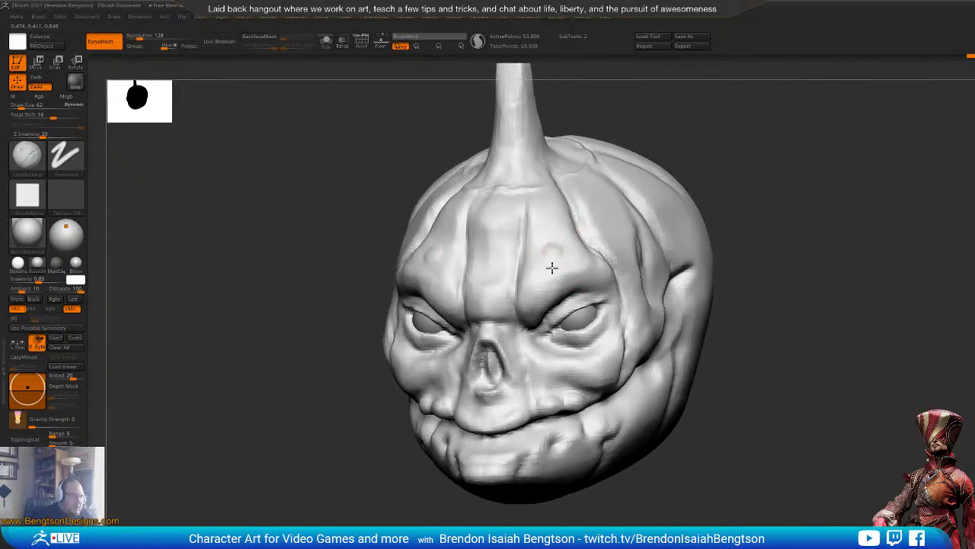
key("space")
left_click_drag(549, 215, 546, 216)
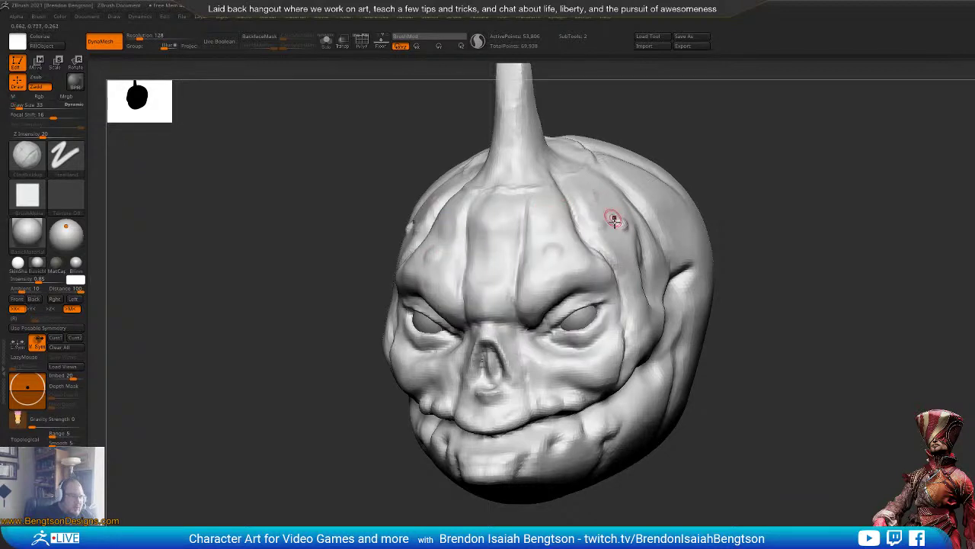
left_click_drag(715, 143, 649, 163)
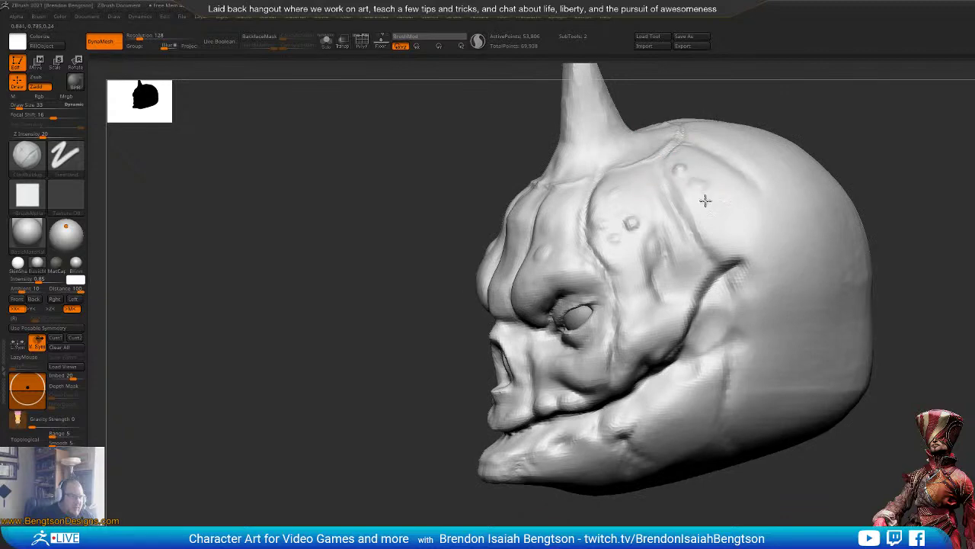
left_click_drag(864, 163, 838, 172)
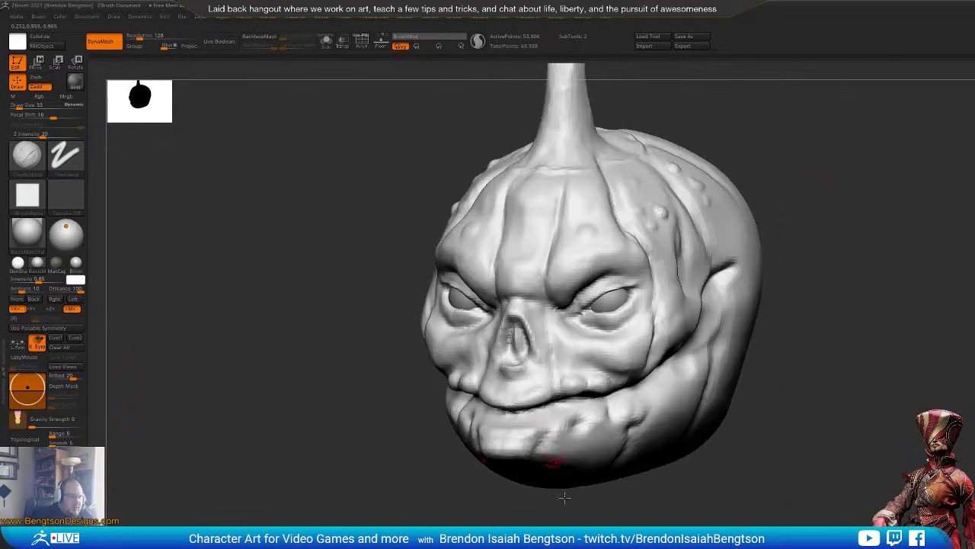
Step: Build up irregular lumps along the lower lip and chin with ClayBuildup at draw size 44
left_click_drag(564, 497, 546, 459)
left_click_drag(490, 524, 484, 451)
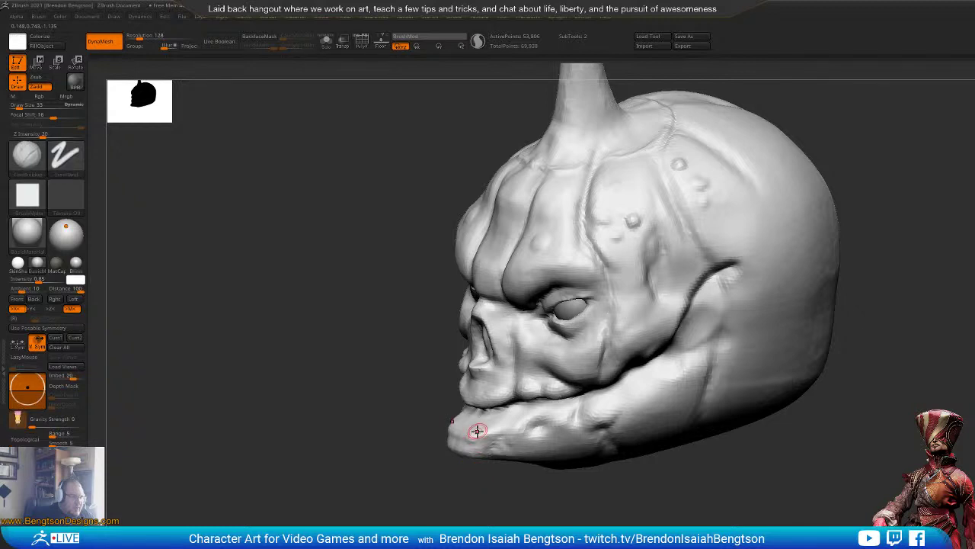
key("space")
left_click_drag(477, 426, 480, 427)
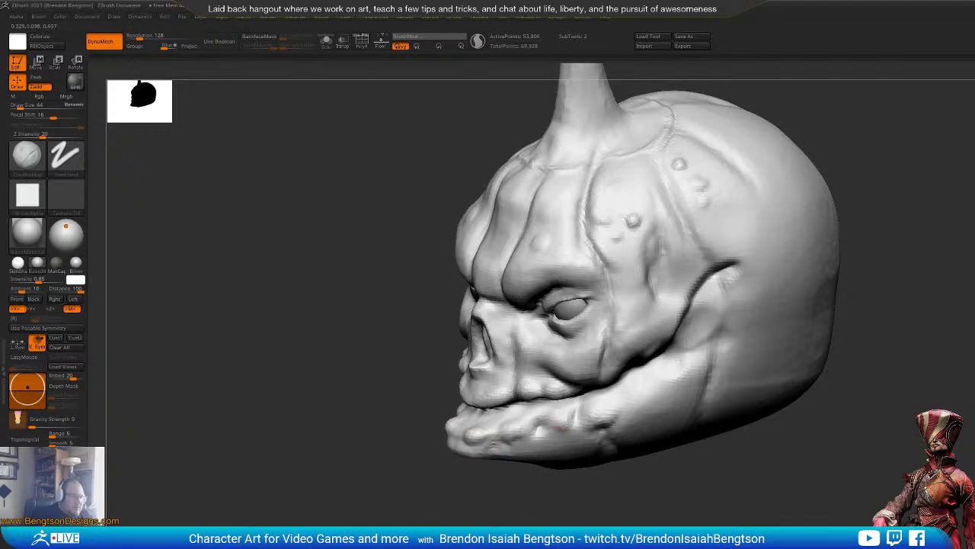
left_click_drag(519, 480, 575, 462)
left_click_drag(789, 302, 653, 299)
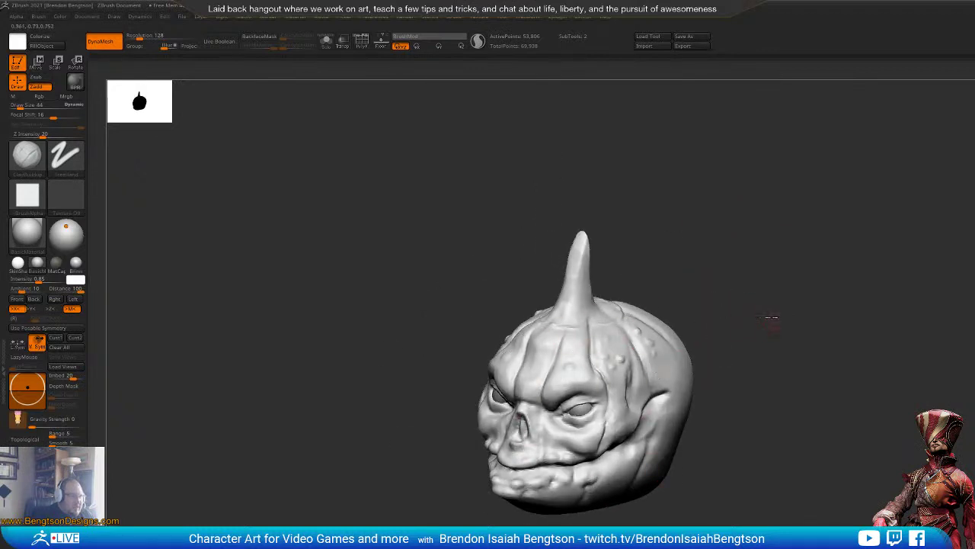
left_click_drag(772, 317, 801, 296)
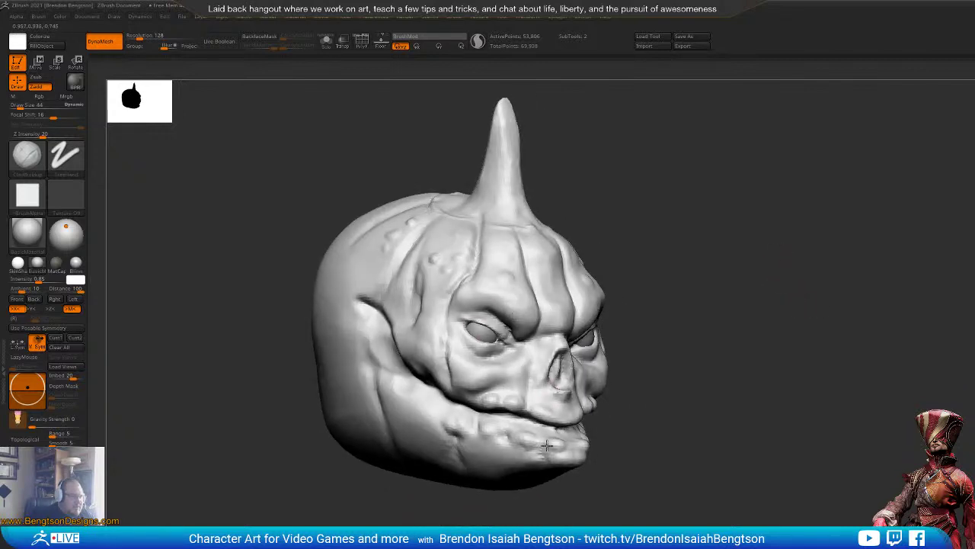
left_click_drag(546, 446, 614, 399)
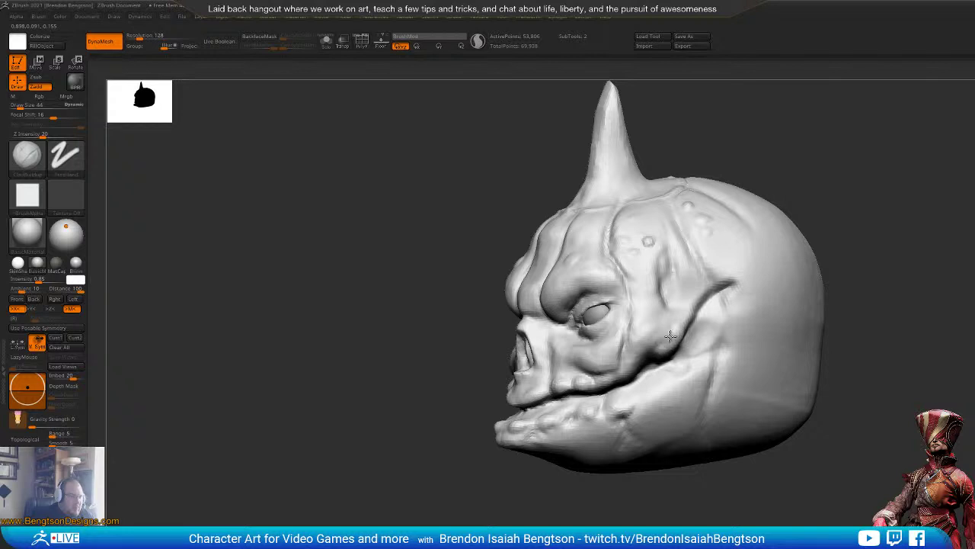
Step: Deepen the mouth crease from the cheek to its end at the temple with DamStandard at draw size 101
mouse_move(638, 424)
left_mouse_down()
mouse_move(665, 431)
mouse_move(622, 418)
left_mouse_up()
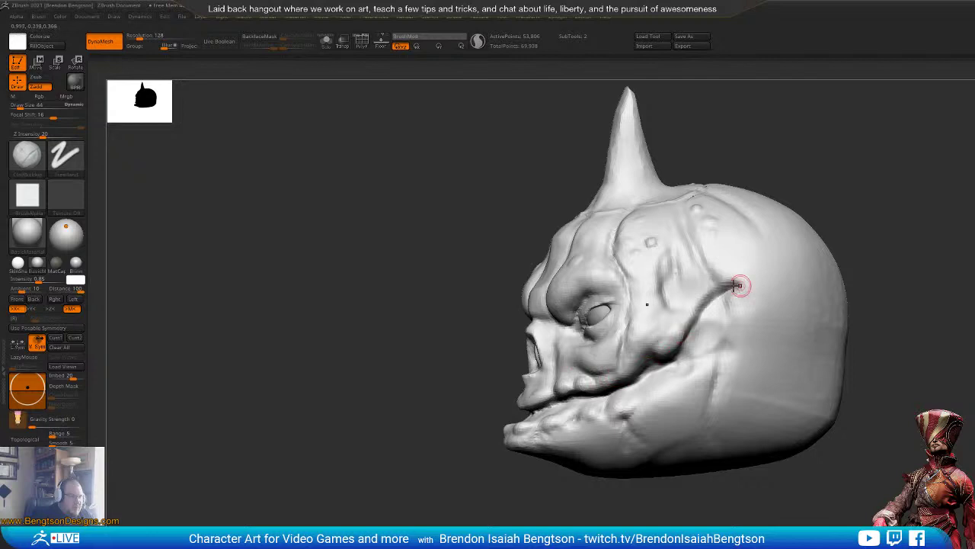
mouse_move(690, 327)
right_mouse_down()
mouse_move(649, 373)
mouse_move(685, 320)
right_mouse_up()
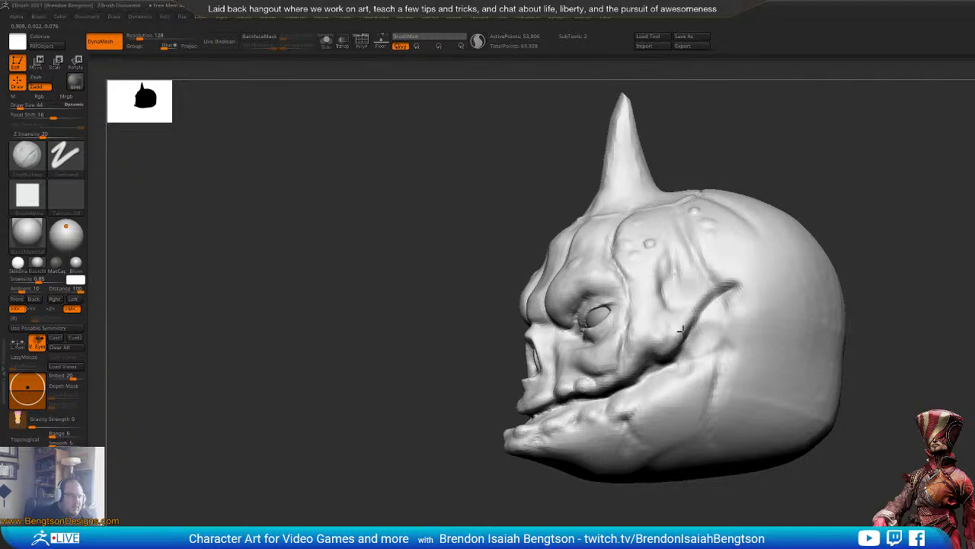
key("b")
key("d")
key("s")
key("space")
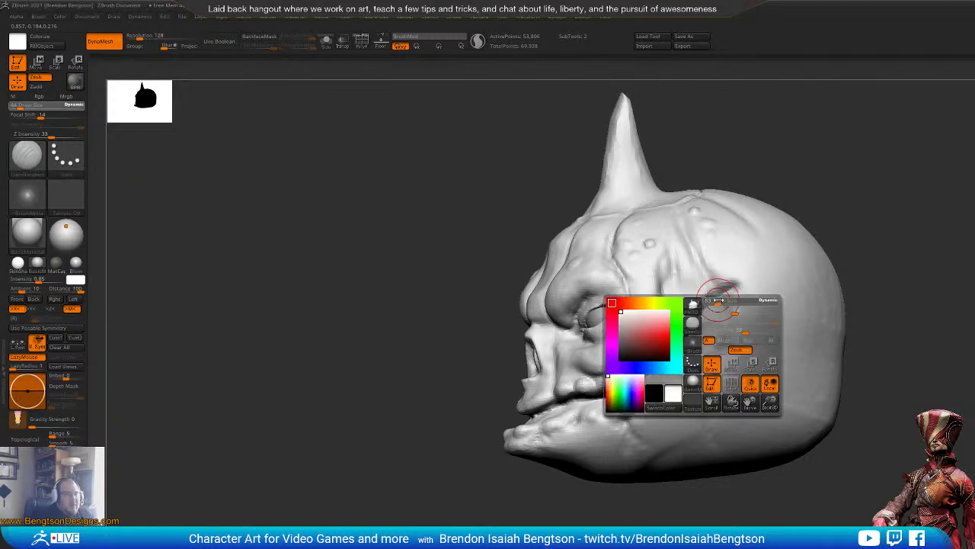
mouse_move(716, 300)
left_mouse_down()
mouse_move(688, 352)
mouse_move(640, 378)
mouse_move(720, 302)
mouse_move(724, 316)
left_mouse_up()
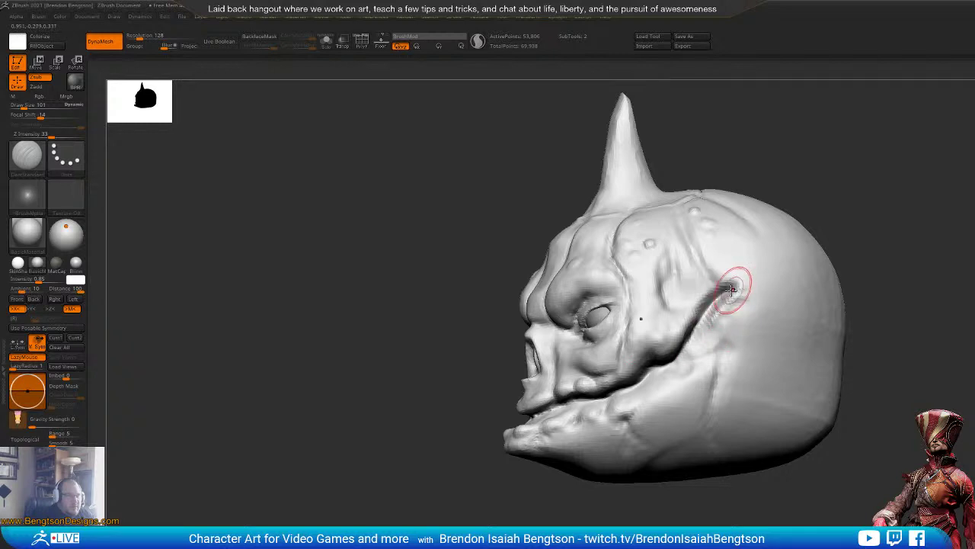
left_click_drag(725, 296, 736, 289, "shift")
Step: Build up a thick fold of flesh over the temple end of the mouth crease with ClayBuildup at draw size 101
mouse_move(851, 207)
left_mouse_down()
mouse_move(871, 211)
mouse_move(834, 243)
left_mouse_up()
key("b")
key("c")
key("b")
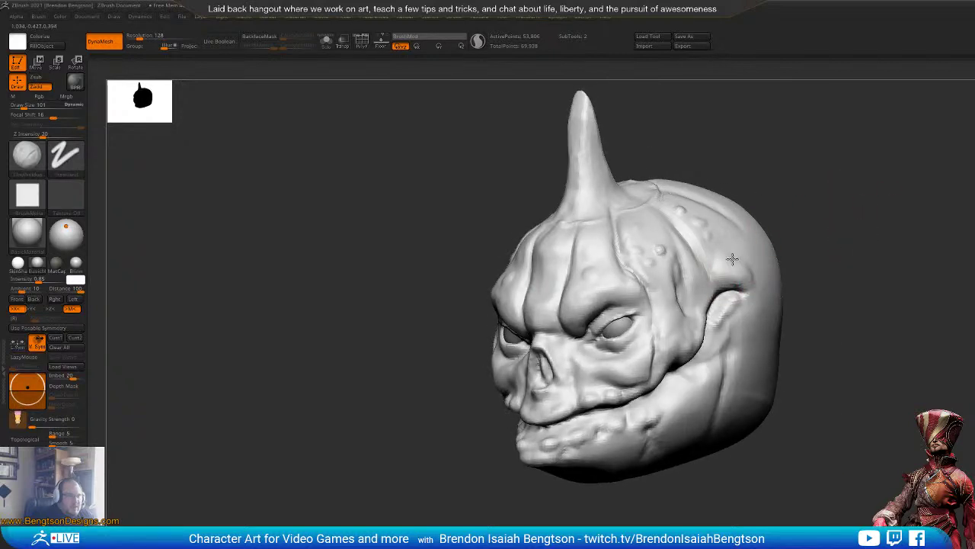
left_click_drag(876, 212, 736, 301)
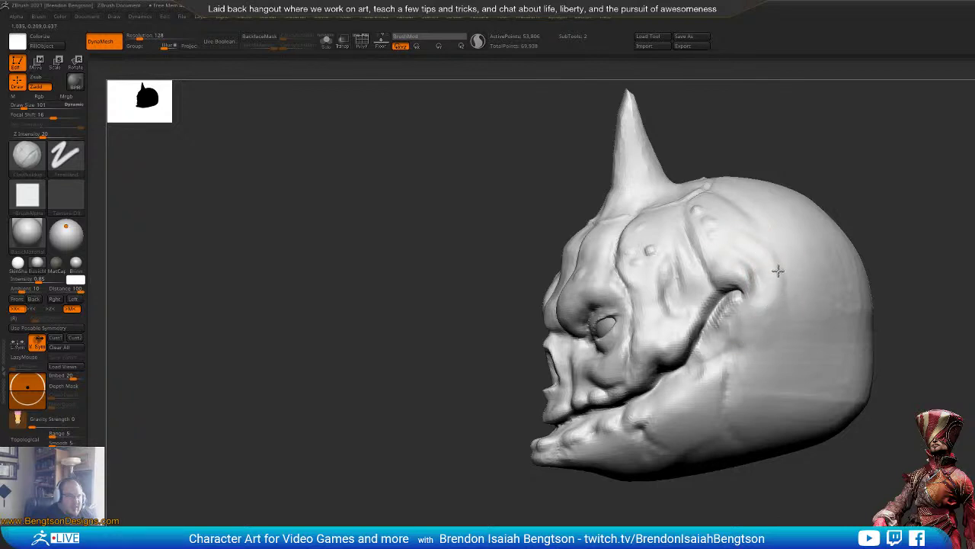
Step: Fill in the flesh just below the end of the mouth crease at the jaw hinge with ClayBuildup strokes
left_click_drag(825, 189, 815, 213)
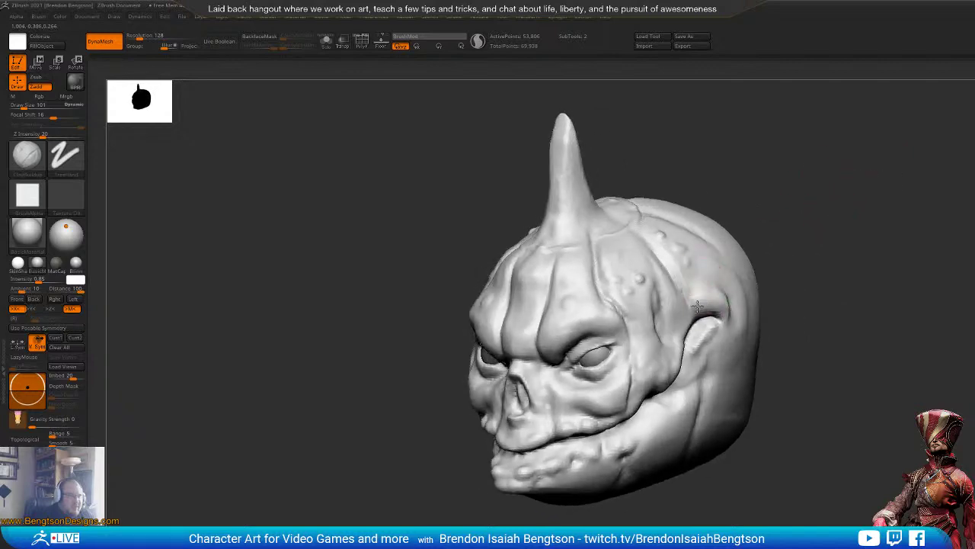
left_click_drag(758, 259, 715, 258)
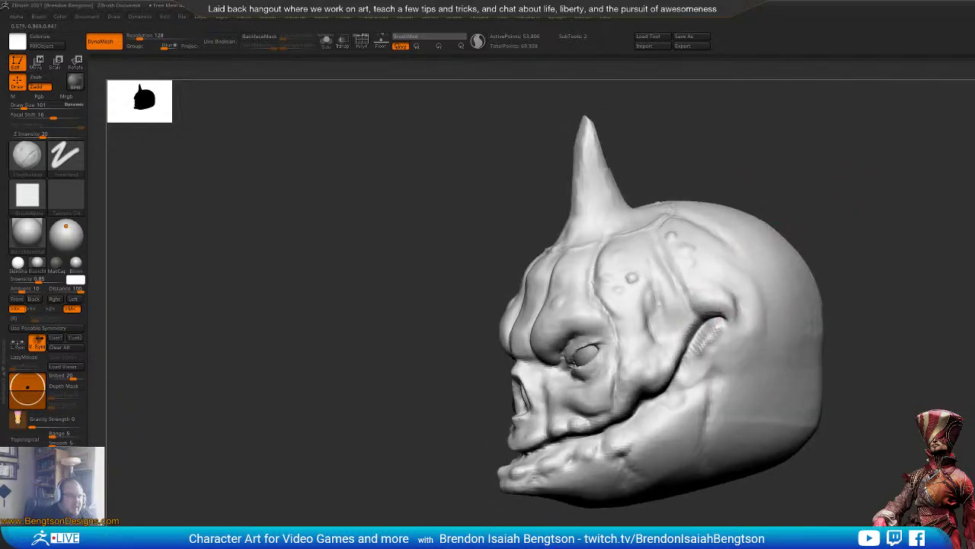
mouse_move(792, 191)
left_mouse_down()
mouse_move(774, 201)
mouse_move(790, 209)
mouse_move(788, 200)
left_mouse_up()
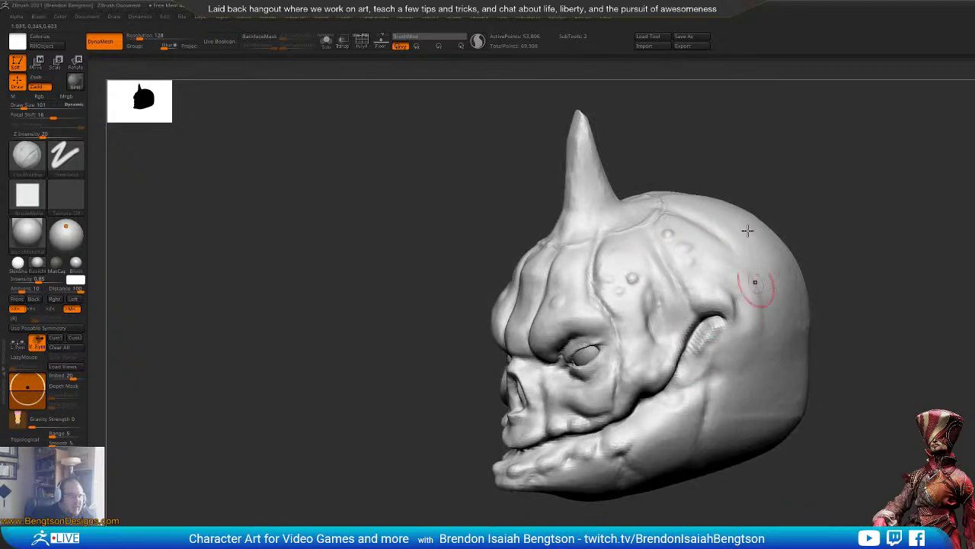
mouse_move(867, 243)
left_mouse_down("alt")
mouse_move(830, 238)
mouse_move(864, 229)
mouse_move(861, 235)
left_mouse_up("alt")
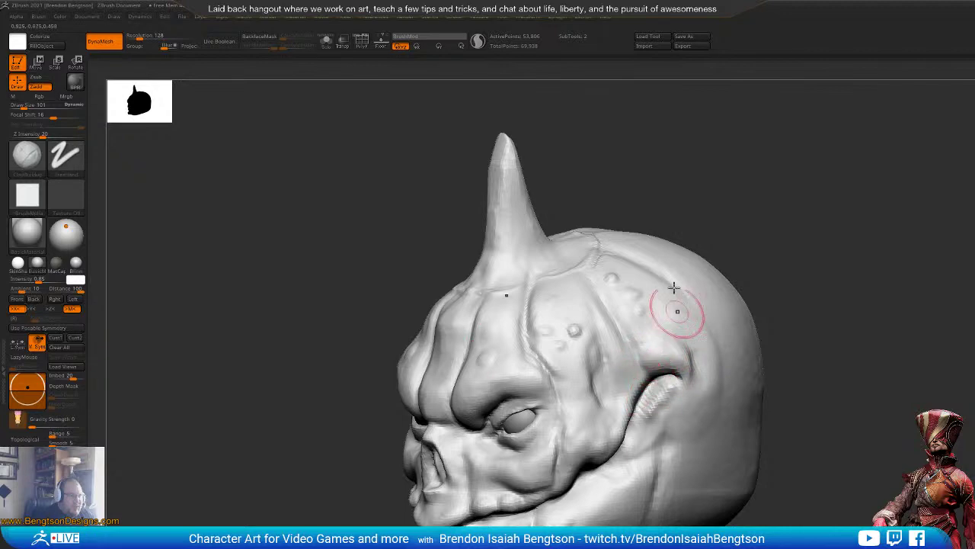
Step: Carve a rib groove from below the horn base down to the temple end of the mouth crease with DamStandard
left_click_drag(835, 226, 676, 321)
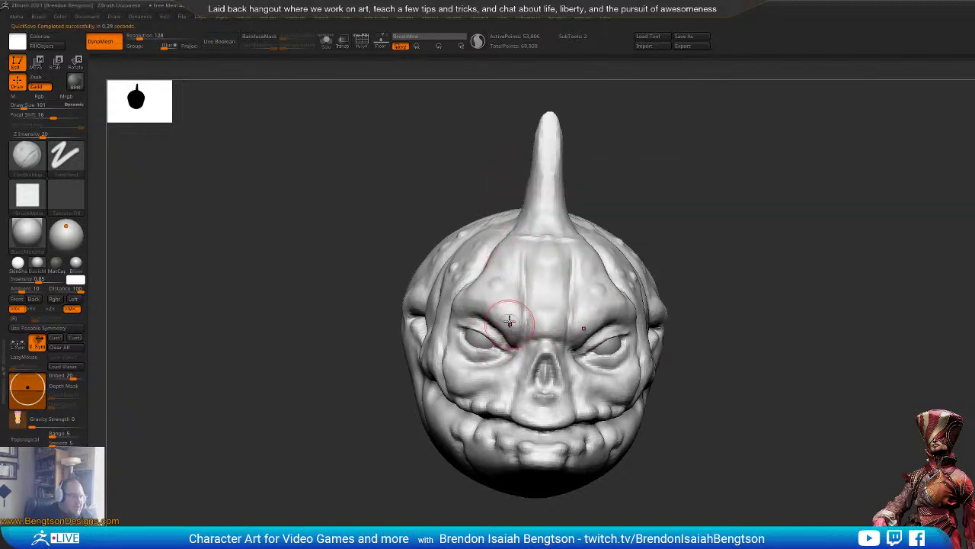
left_click_drag(786, 224, 540, 333)
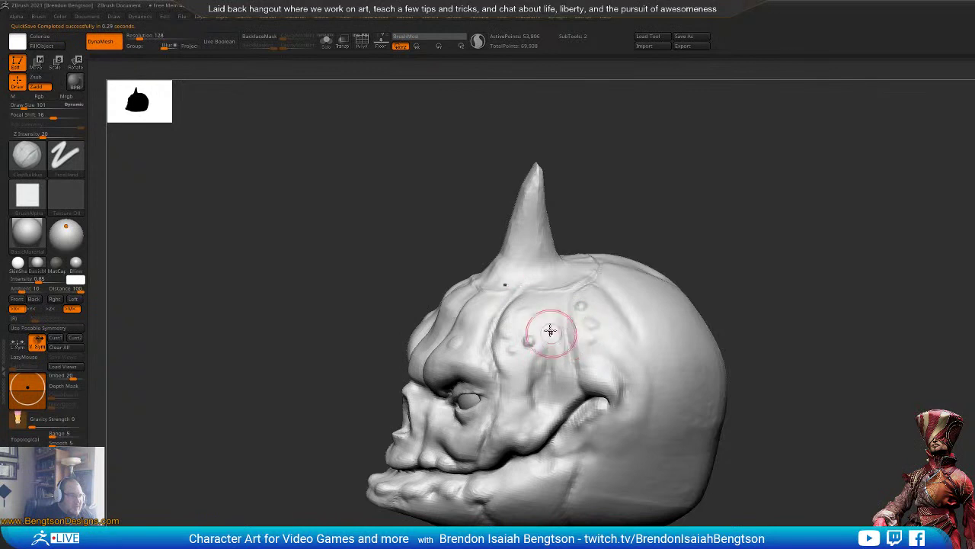
left_click_drag(739, 253, 760, 246)
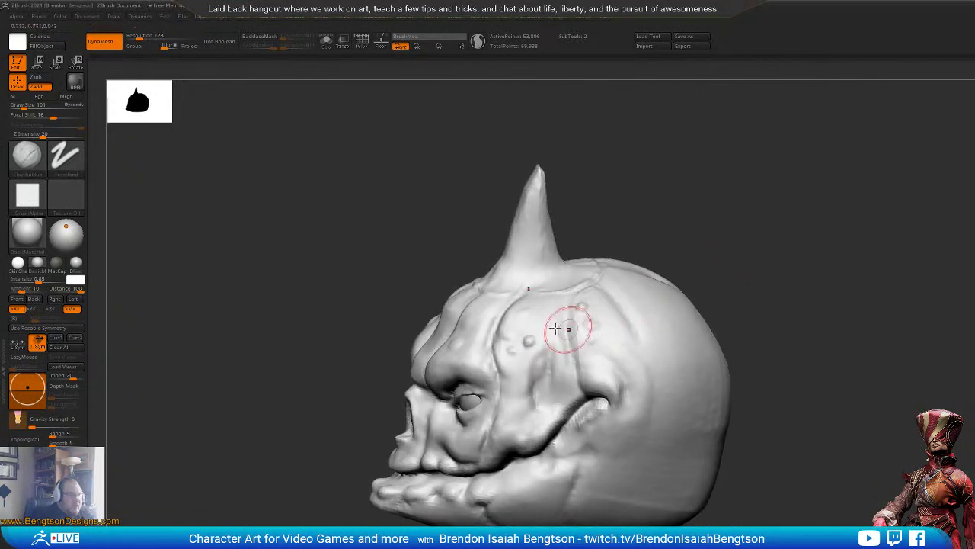
key("b")
key("d")
key("s")
left_click_drag(570, 299, 578, 375)
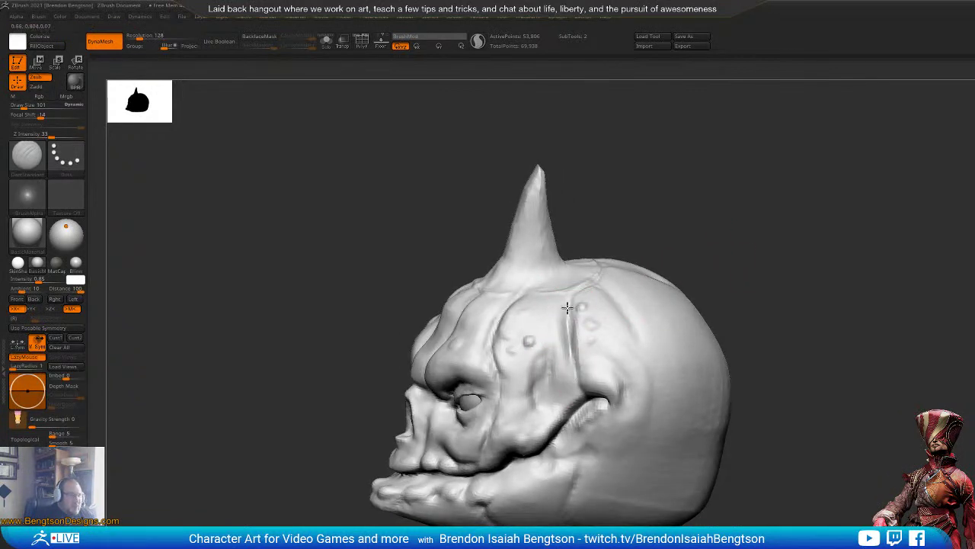
Step: Carve a long rib groove behind the temple from the crown down the side of the head with DamStandard
left_click_drag(760, 203, 625, 290)
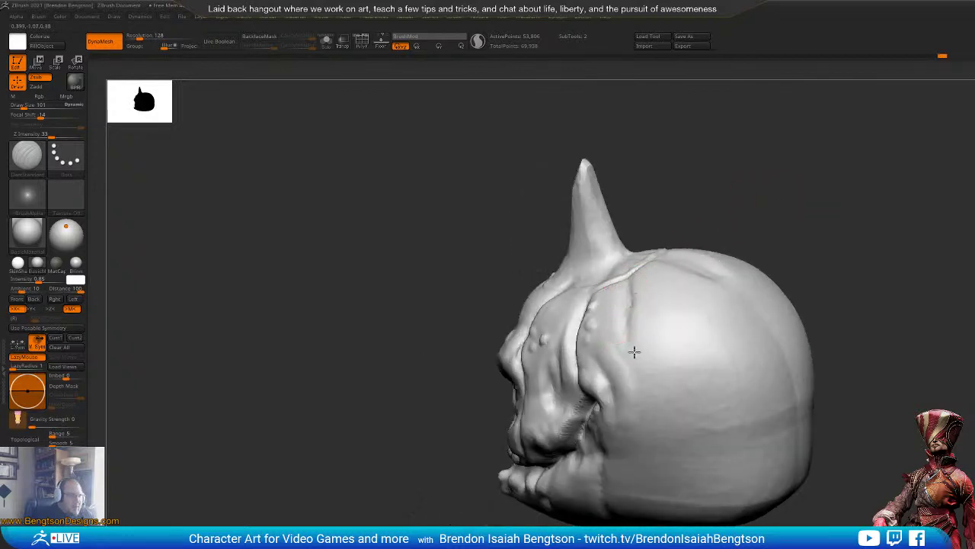
left_click_drag(660, 385, 667, 488)
mouse_move(813, 182)
left_mouse_down("alt")
mouse_move(784, 221)
mouse_move(810, 239)
mouse_move(633, 297)
left_mouse_up("alt")
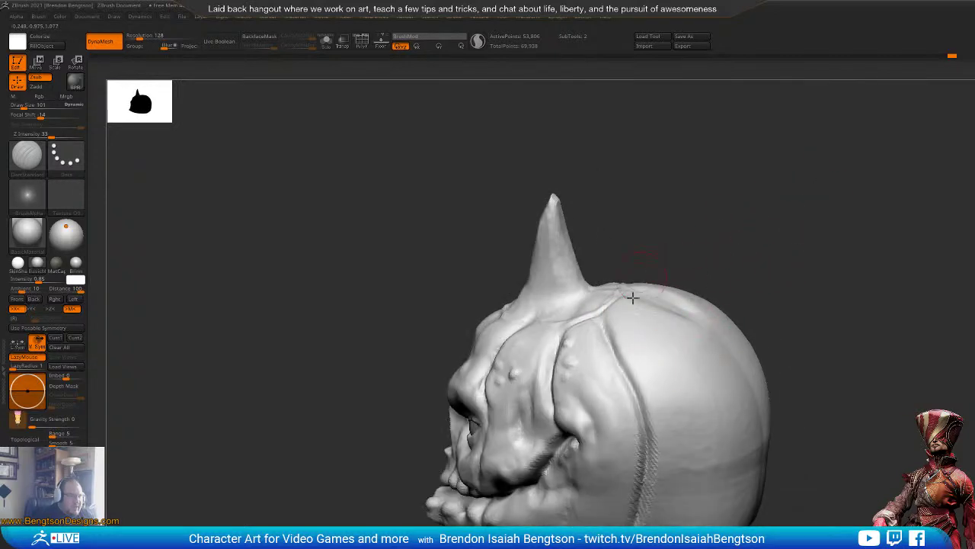
Step: Carve the next rib grooves over the back of the head, running from the crown down toward the base
mouse_move(777, 230)
left_mouse_down()
mouse_move(752, 270)
mouse_move(738, 269)
left_mouse_up()
left_click_drag(640, 412, 697, 524)
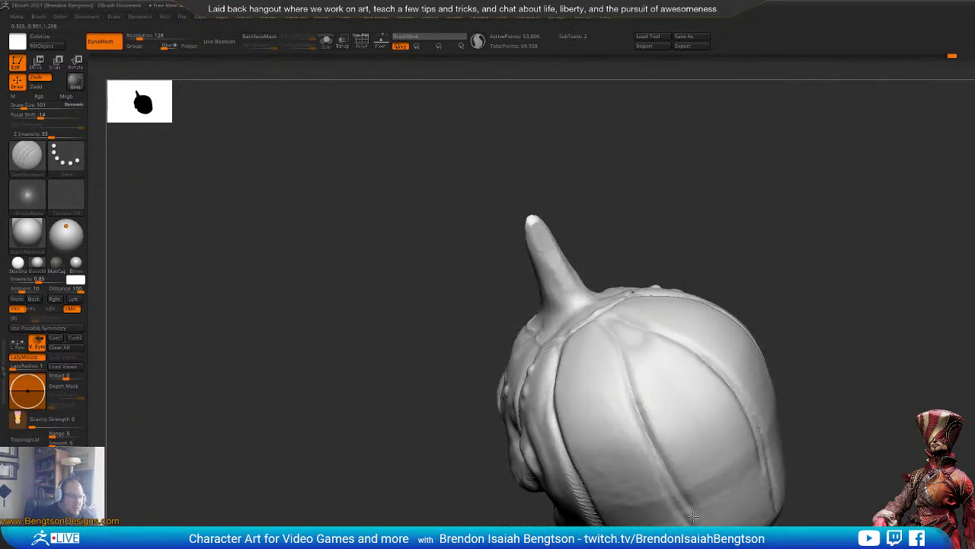
mouse_move(777, 278)
left_mouse_down()
mouse_move(806, 232)
mouse_move(727, 385)
mouse_move(668, 374)
left_mouse_up()
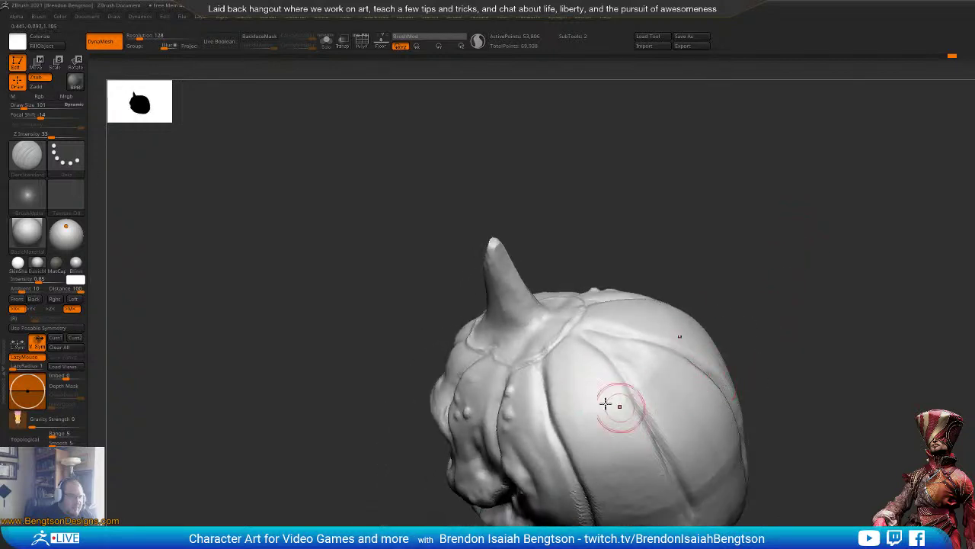
mouse_move(754, 337)
left_mouse_down()
mouse_move(789, 318)
mouse_move(769, 220)
left_mouse_up()
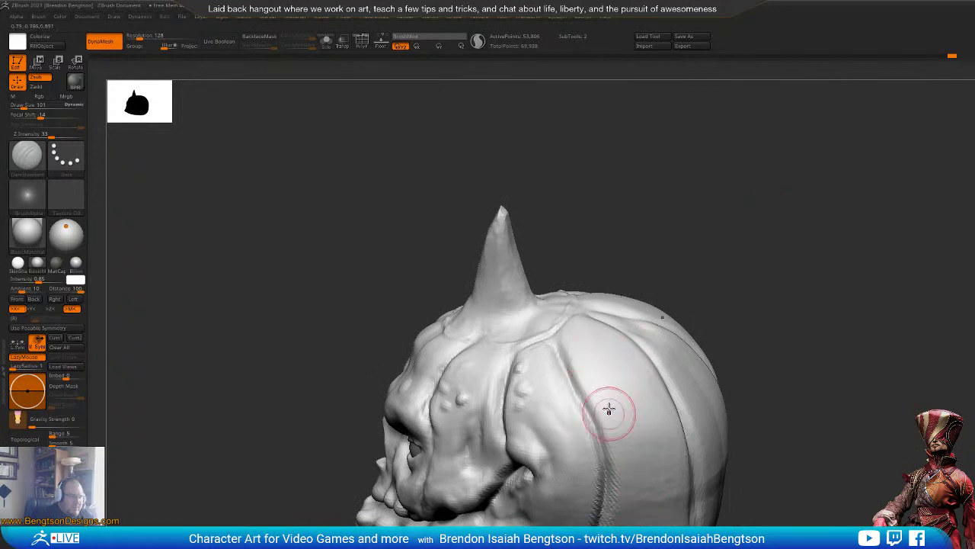
mouse_move(763, 293)
left_mouse_down()
mouse_move(786, 263)
mouse_move(708, 282)
left_mouse_up()
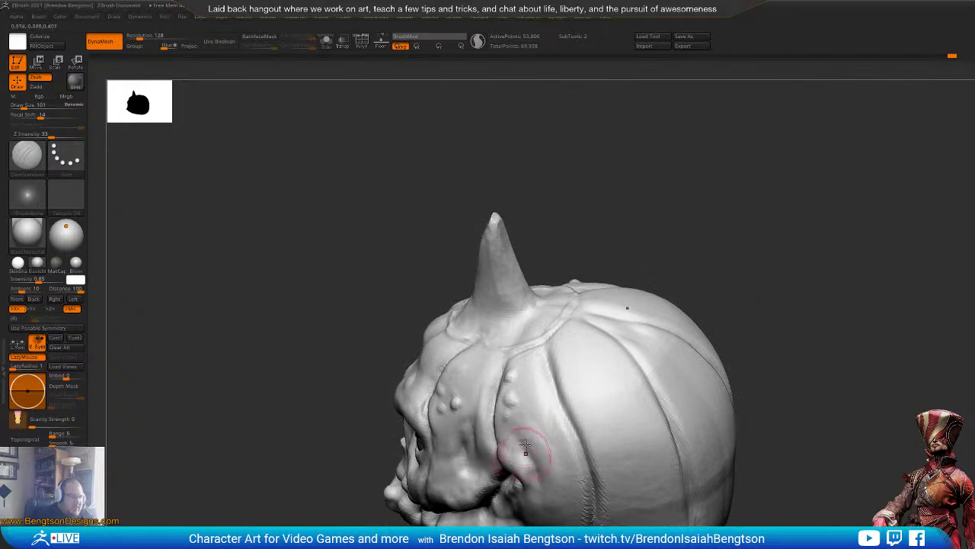
Step: Refine the side rib grooves and extend them around onto the underside of the head with DamStandard
left_click_drag(802, 244, 827, 211)
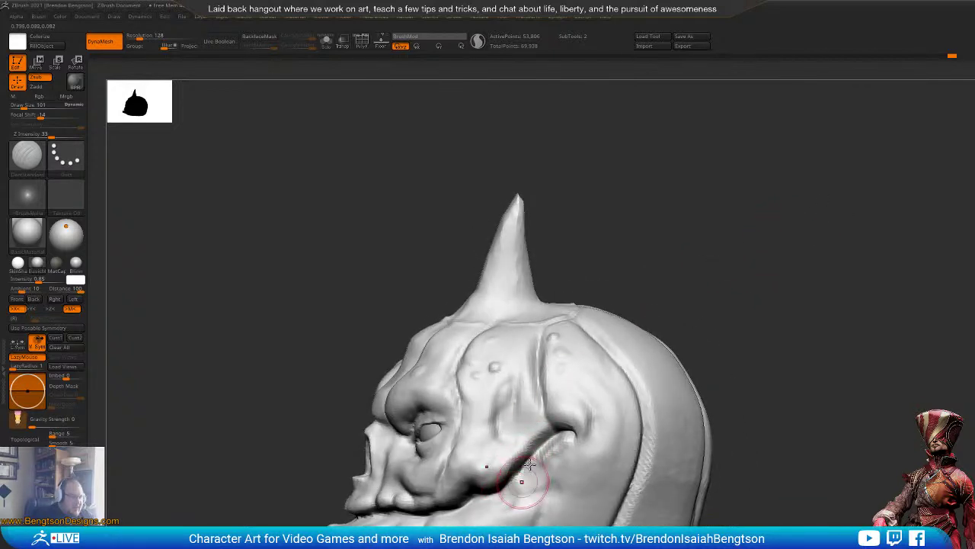
mouse_move(751, 257)
left_mouse_down()
mouse_move(739, 261)
mouse_move(784, 226)
mouse_move(770, 232)
left_mouse_up()
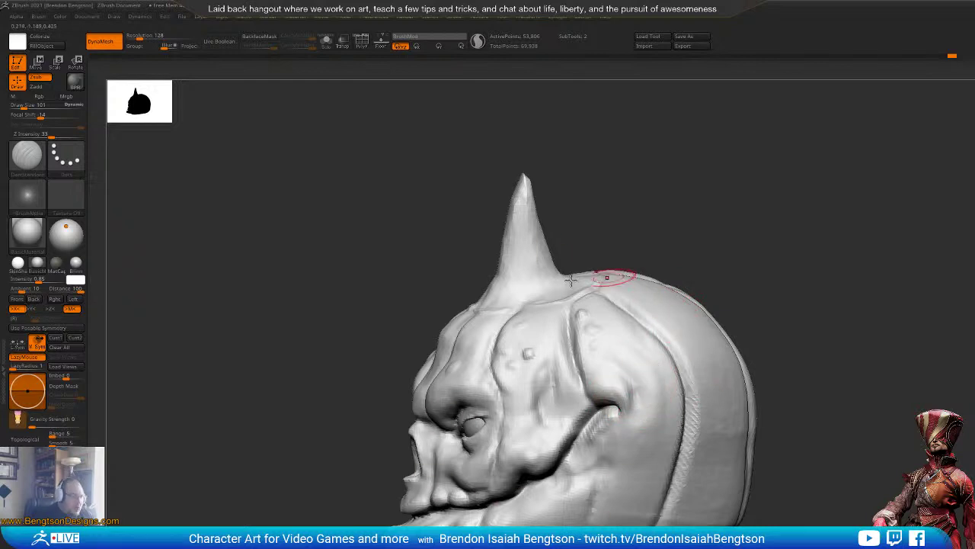
left_click_drag(802, 230, 785, 218)
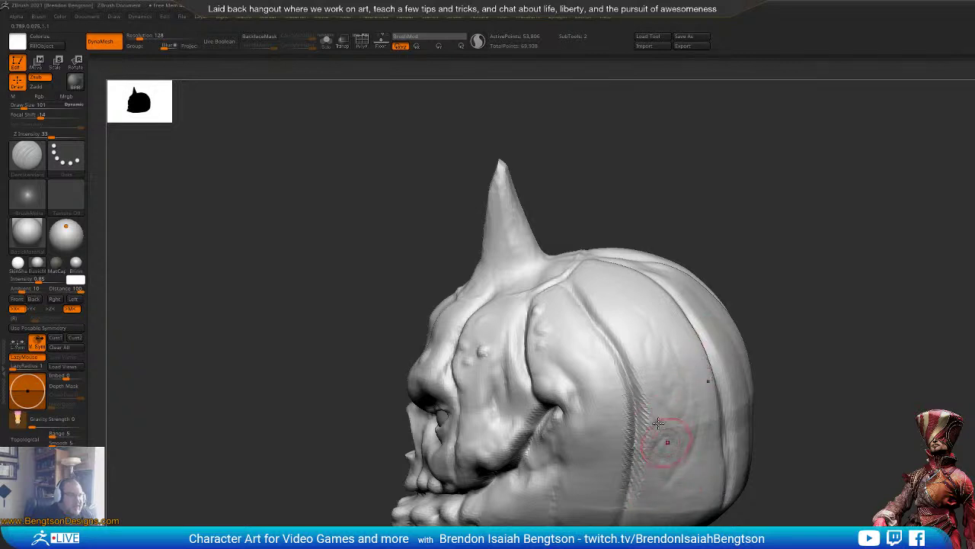
left_click_drag(788, 234, 773, 107)
left_click_drag(681, 394, 646, 250)
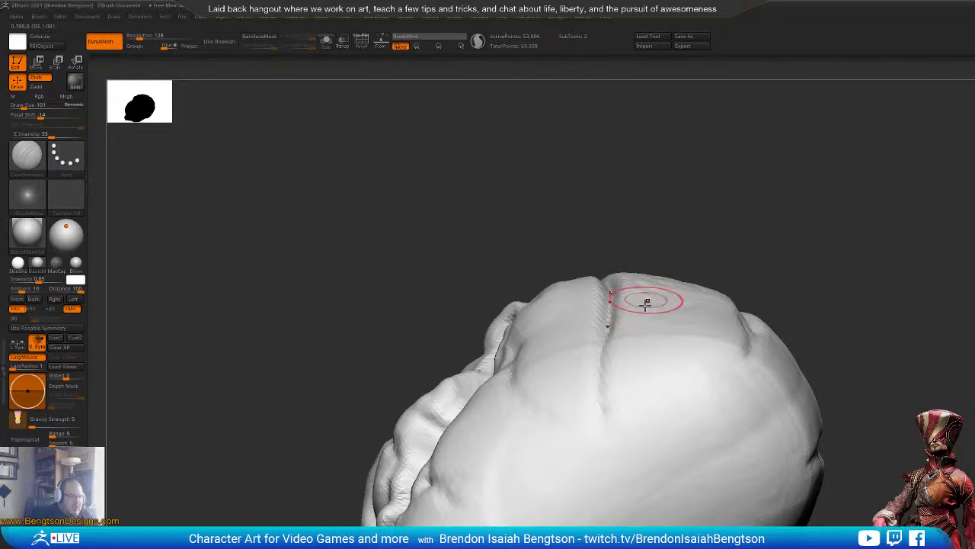
mouse_move(711, 218)
left_mouse_down()
mouse_move(784, 317)
mouse_move(891, 194)
left_mouse_up()
mouse_move(752, 204)
left_mouse_down()
mouse_move(871, 252)
mouse_move(875, 165)
mouse_move(862, 220)
mouse_move(670, 371)
left_mouse_up()
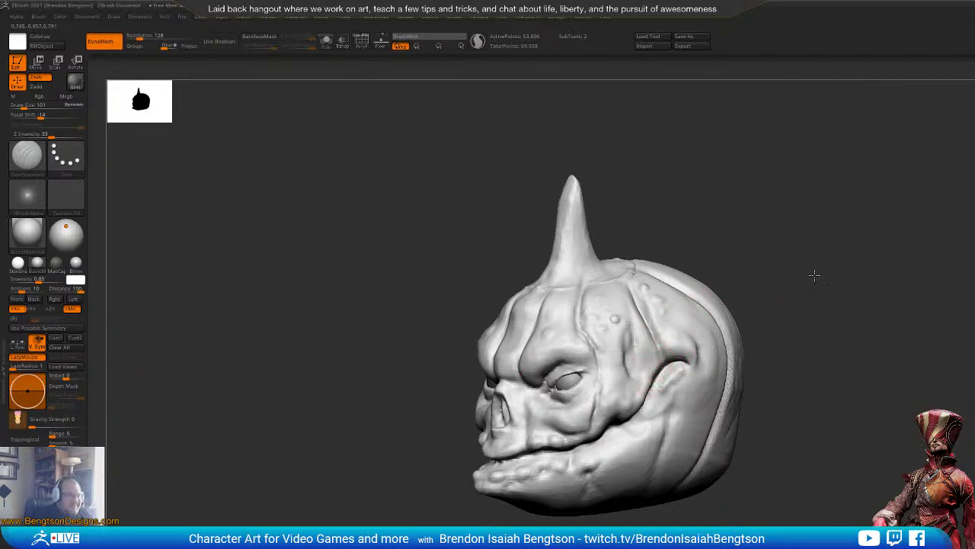
Step: Start a hollow in the side of the face between the wart cluster and the mouth crease with DamStandard at draw size 101
mouse_move(814, 275)
left_mouse_down("alt")
mouse_move(838, 254)
mouse_move(827, 256)
left_mouse_up("alt")
left_click_drag(816, 223, 744, 251)
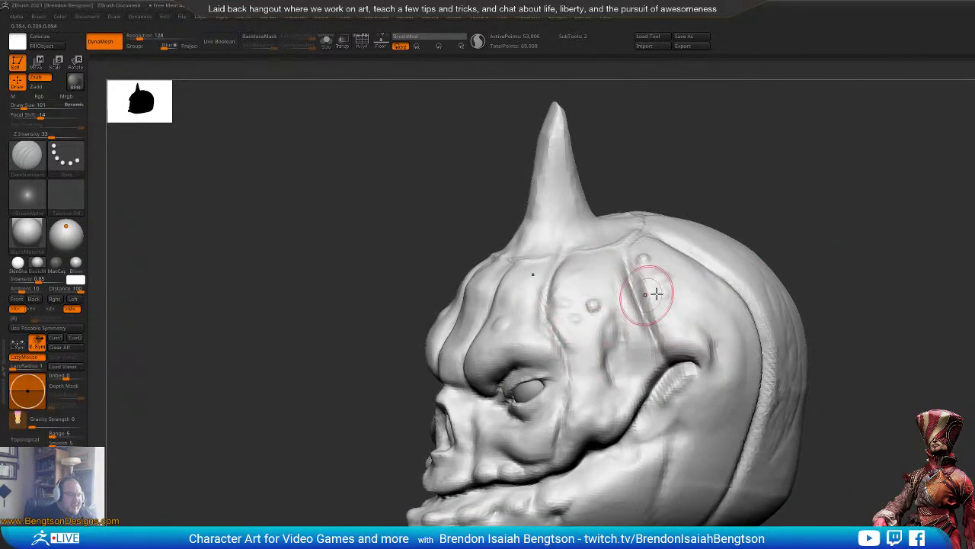
mouse_move(808, 229)
left_mouse_down()
mouse_move(818, 194)
mouse_move(852, 243)
mouse_move(821, 226)
mouse_move(755, 250)
mouse_move(871, 228)
mouse_move(623, 326)
left_mouse_up()
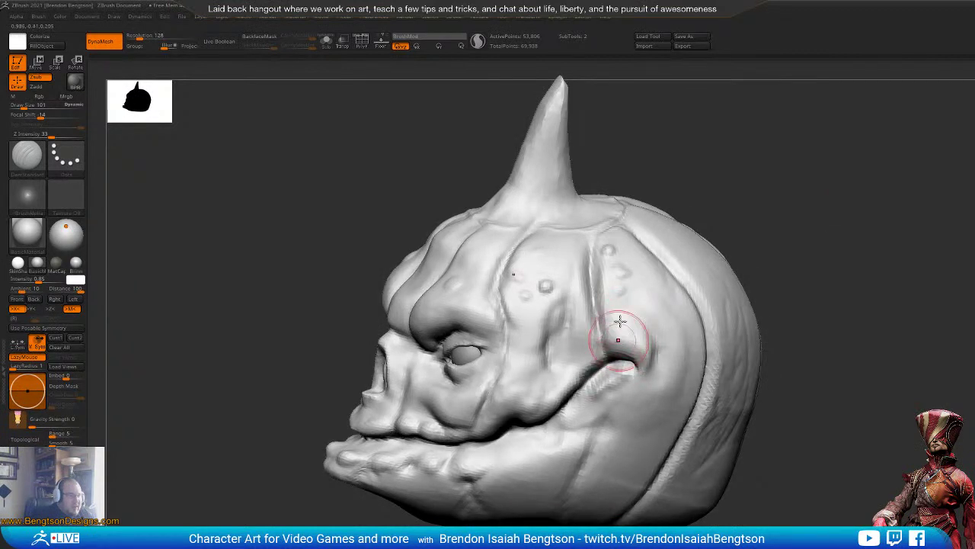
left_click_drag(799, 180, 602, 343)
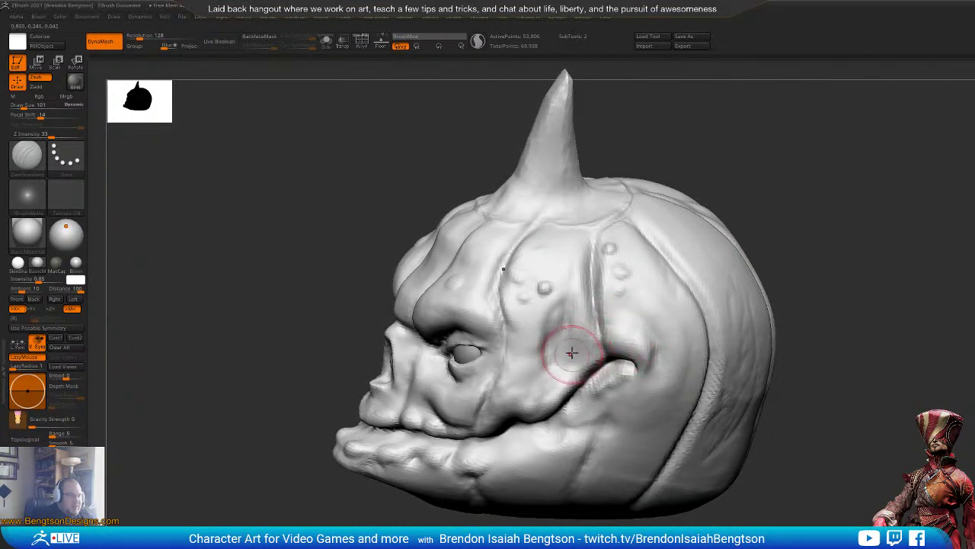
key("b")
key("c")
key("b")
key("b")
key("d")
key("s")
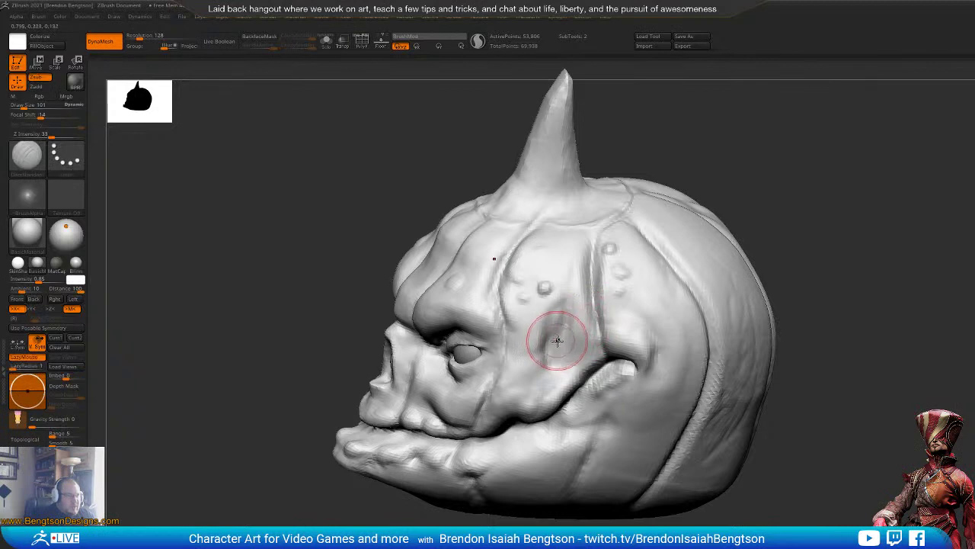
Step: Build up the flesh around the temple hollow and below the end of the mouth crease with ClayBuildup
key("b")
key("c")
key("b")
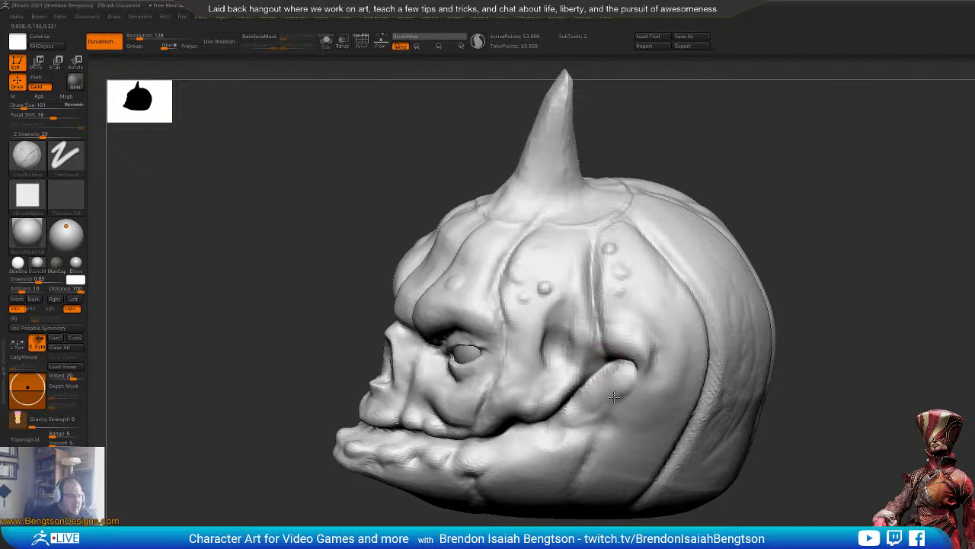
left_click_drag(814, 148, 792, 267, "alt")
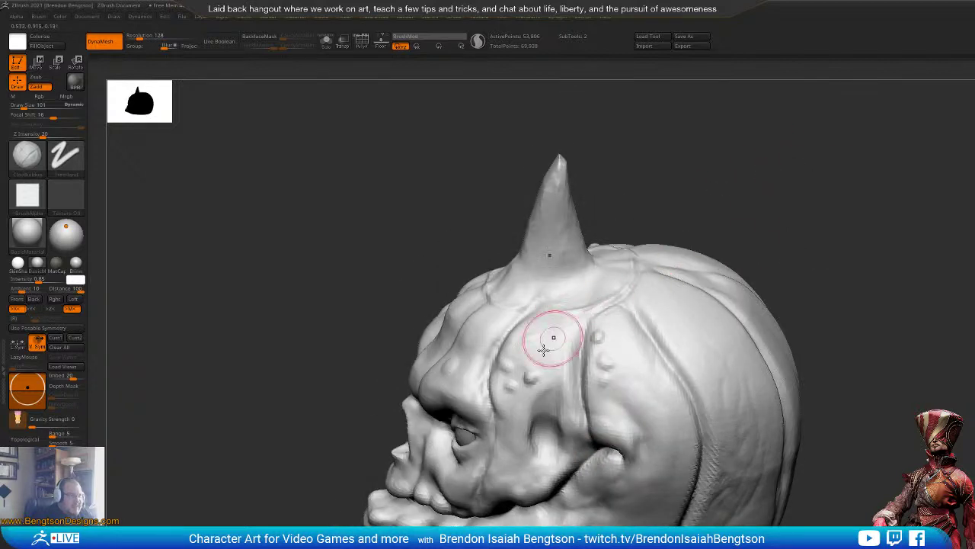
left_click_drag(554, 343, 555, 366)
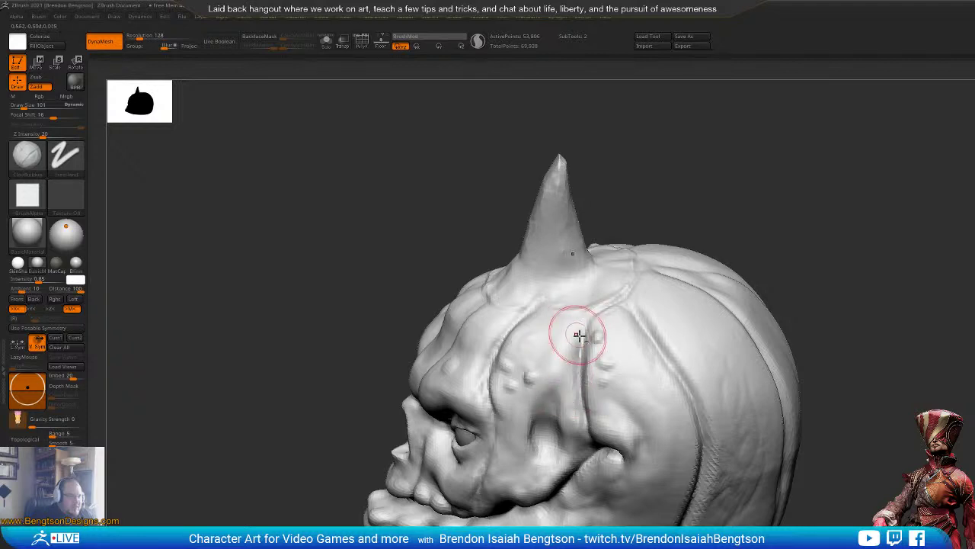
left_click_drag(784, 213, 733, 277)
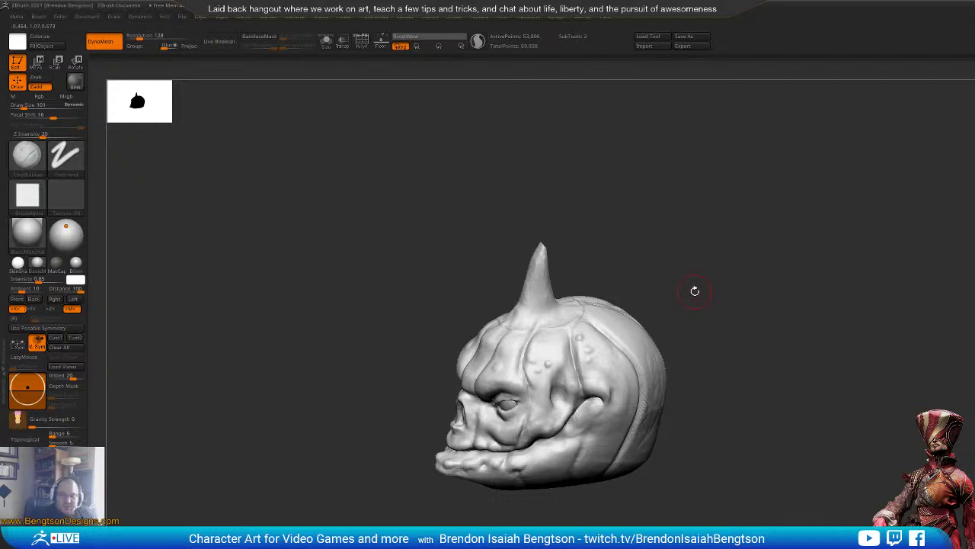
Step: Reduce the draw size slightly and deepen the temple end of the mouth crease with DamStandard
left_click_drag(784, 394, 387, 263)
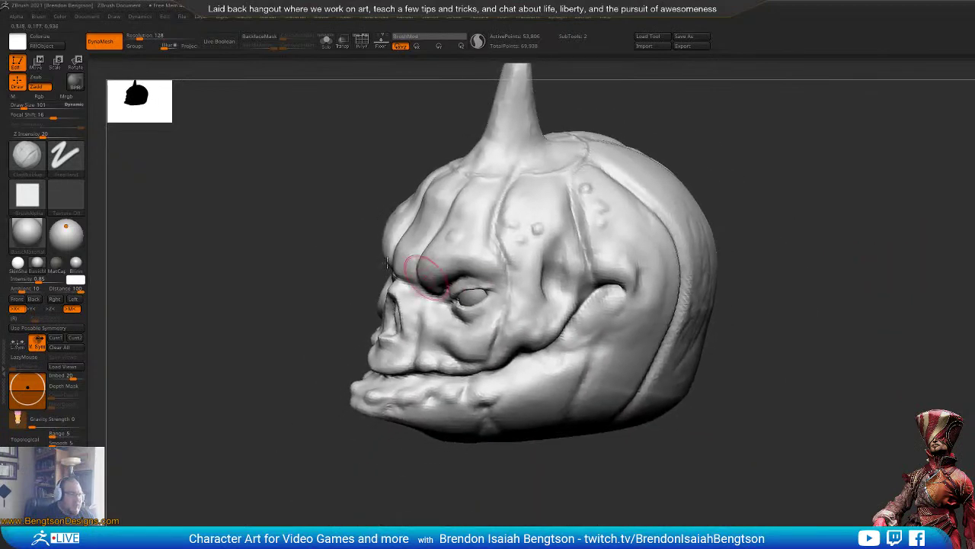
left_click_drag(814, 198, 873, 343)
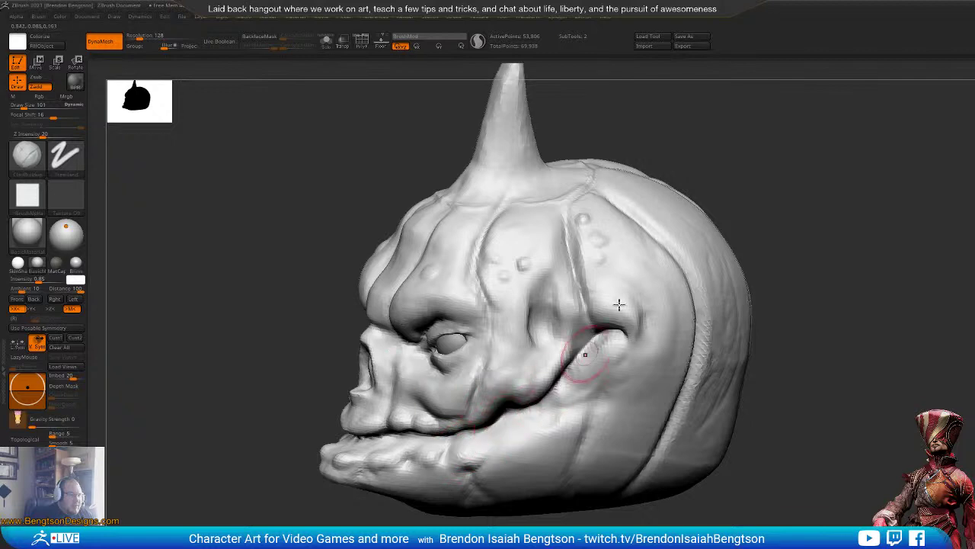
key("space")
left_click_drag(608, 340, 601, 340)
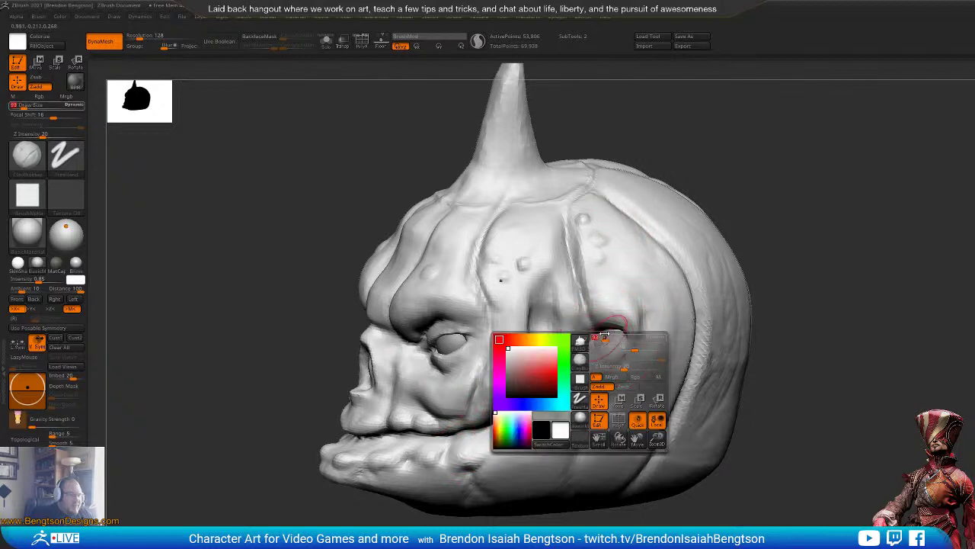
key("b")
key("d")
key("s")
left_click_drag(764, 202, 620, 289)
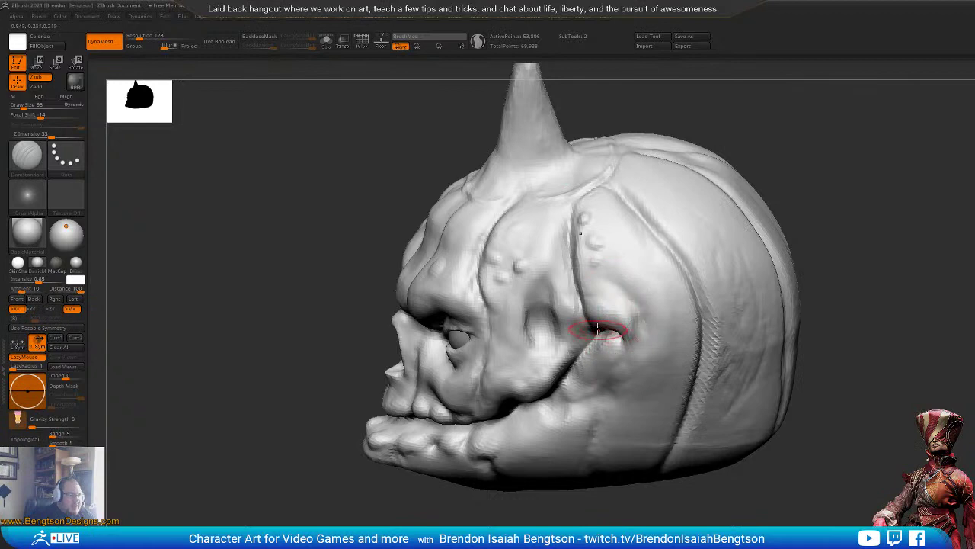
Step: Build up the flesh beneath the jaw hinge and along the side of the lower jaw with ClayBuildup
left_click_drag(938, 268, 897, 263)
key("b")
key("c")
key("b")
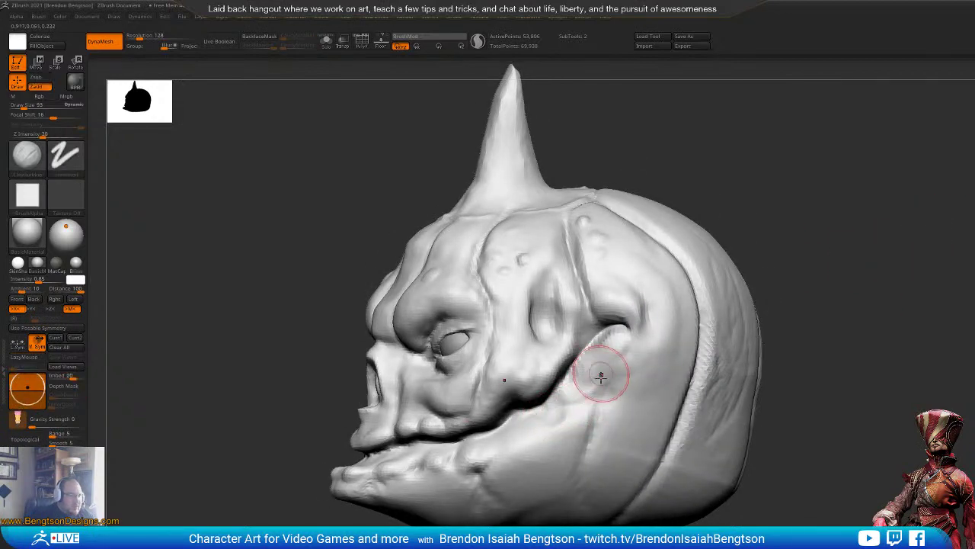
left_click_drag(869, 309, 628, 387)
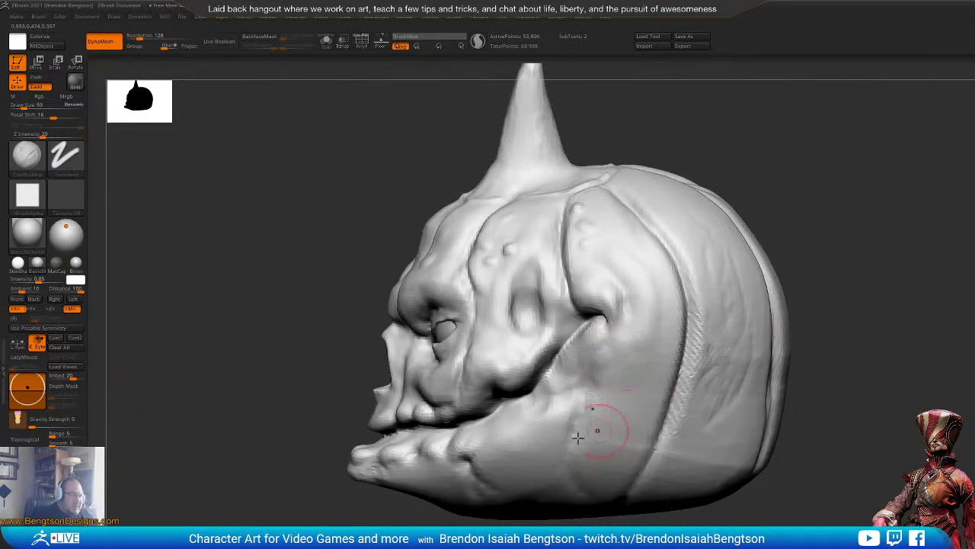
mouse_move(632, 523)
left_mouse_down()
mouse_move(638, 500)
mouse_move(657, 495)
mouse_move(637, 504)
left_mouse_up()
Step: Set the draw size to 183 and bulk out the rear corner and side of the lower jaw with ClayBuildup
key("space")
left_click_drag(622, 417, 629, 417)
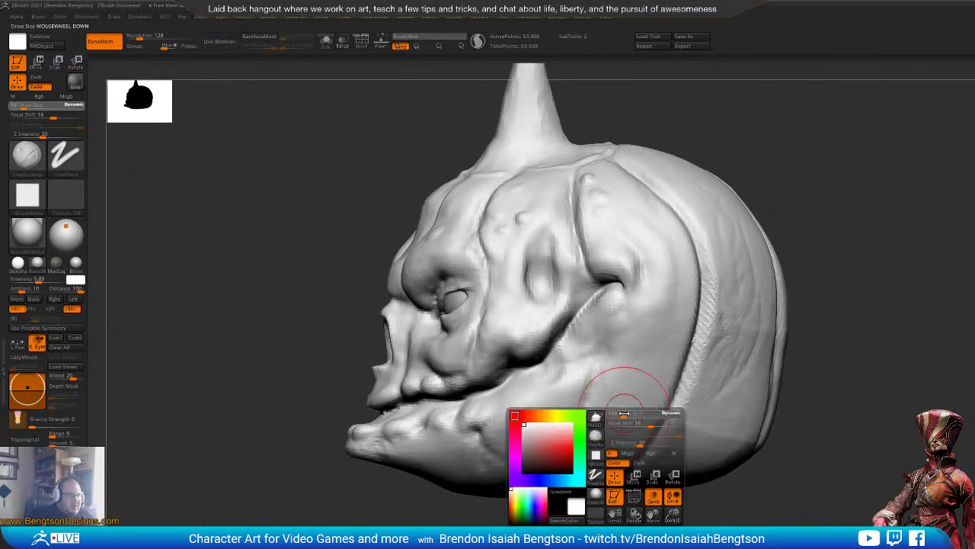
left_click_drag(853, 255, 905, 242)
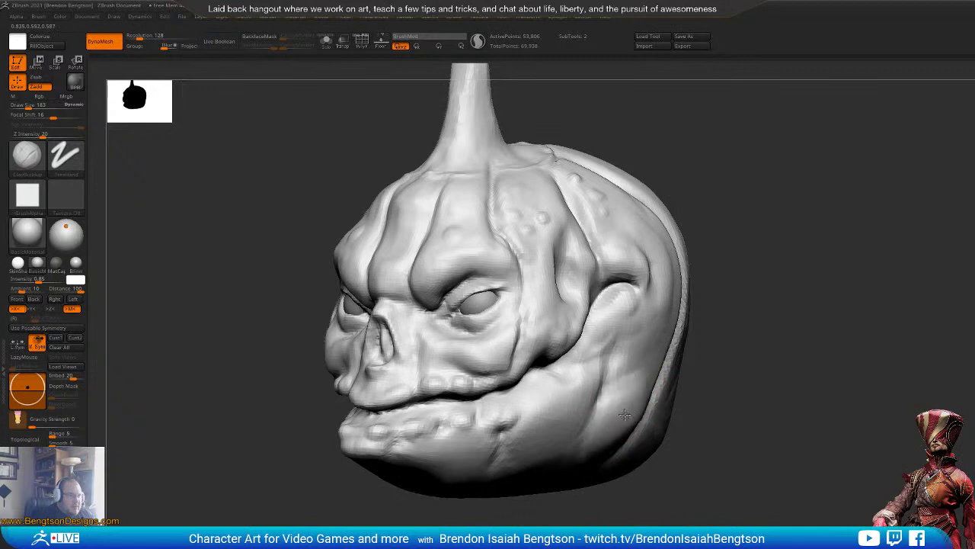
mouse_move(574, 435)
left_mouse_down()
mouse_move(550, 430)
mouse_move(545, 446)
left_mouse_up()
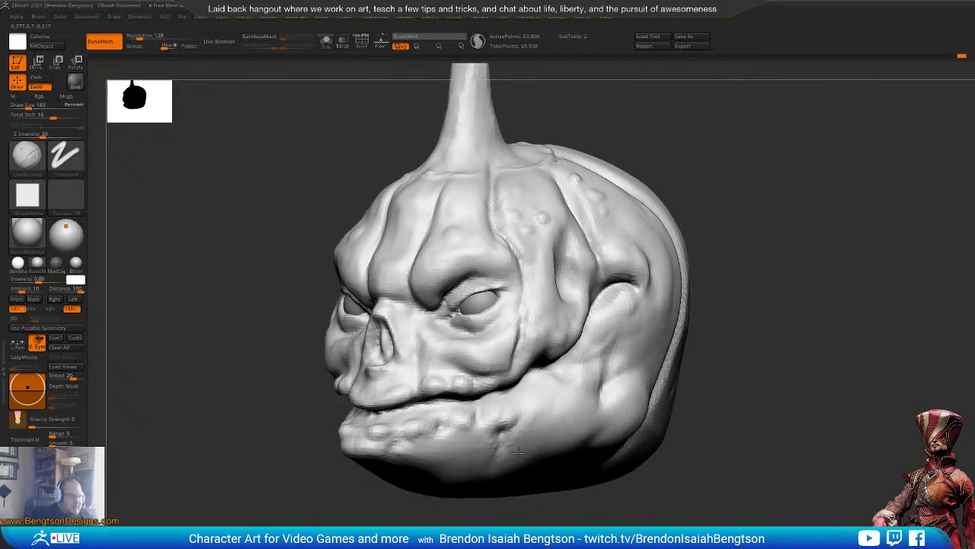
mouse_move(811, 491)
left_mouse_down()
mouse_move(731, 505)
mouse_move(678, 499)
left_mouse_up()
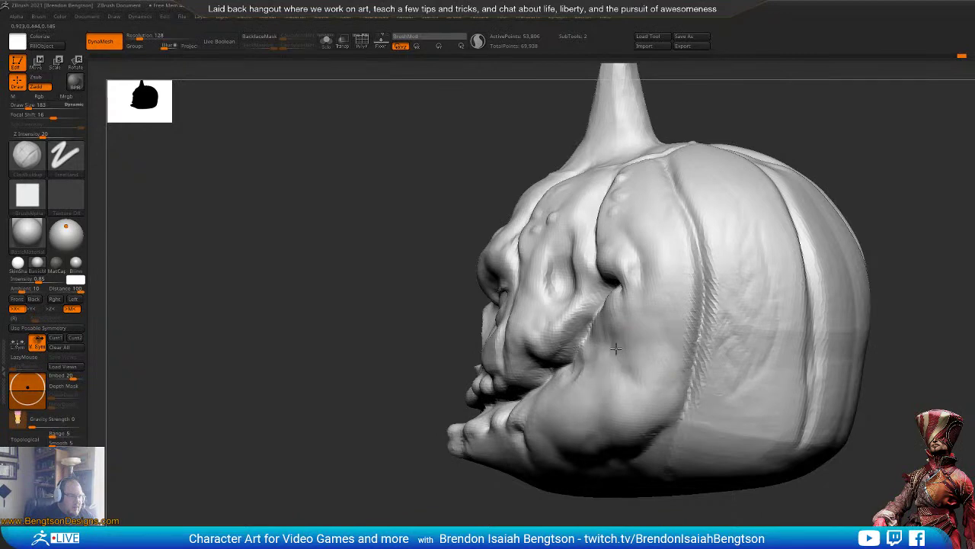
mouse_move(614, 384)
right_mouse_down("ctrl")
mouse_move(593, 364)
mouse_move(625, 389)
right_mouse_up("ctrl")
mouse_move(579, 411)
right_mouse_down()
mouse_move(622, 423)
mouse_move(636, 482)
right_mouse_up()
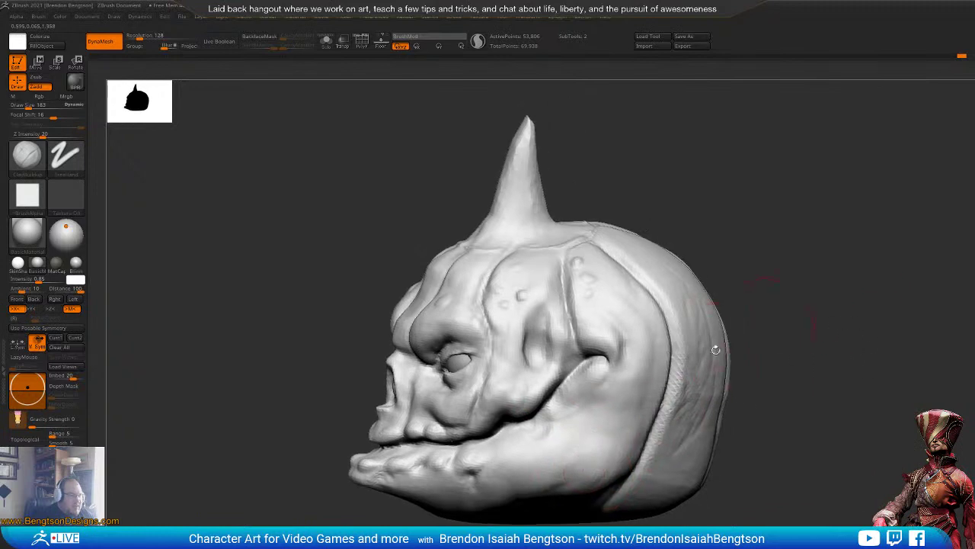
mouse_move(816, 411)
right_mouse_down()
mouse_move(849, 399)
mouse_move(831, 406)
mouse_move(815, 383)
mouse_move(871, 325)
mouse_move(830, 322)
right_mouse_up()
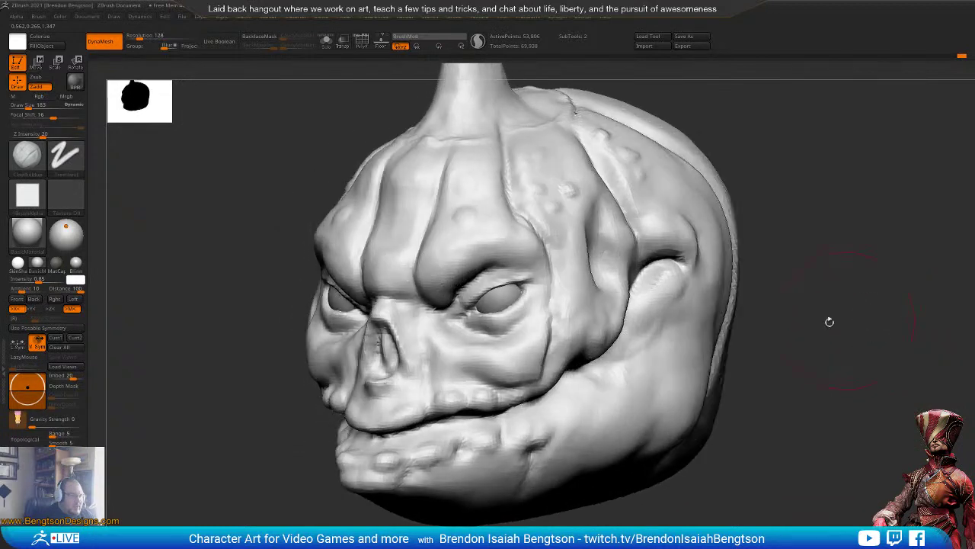
Step: Set the draw size to 49 and build up small fleshy lumps below the mouth corner and along the side of the lower jaw with ClayBuildup
key("space")
key("b")
key("d")
key("s")
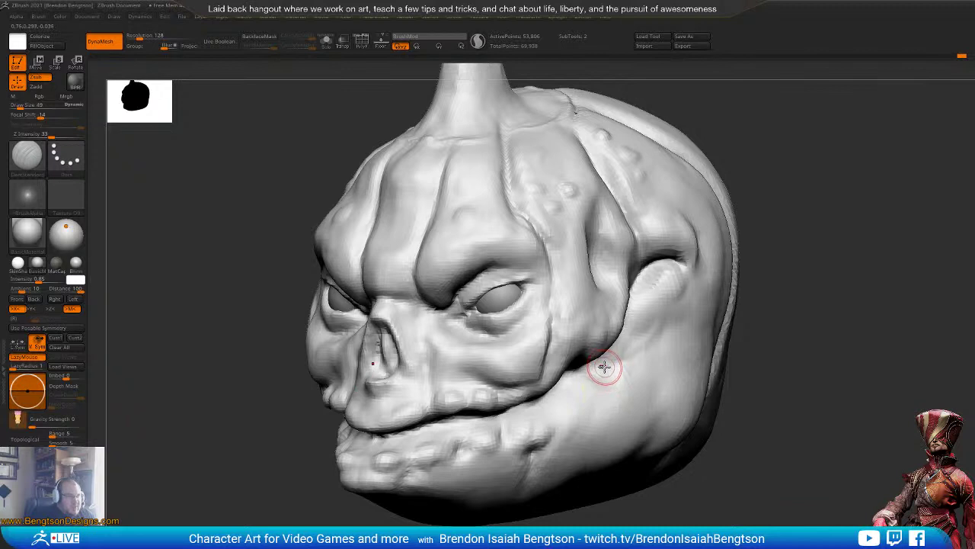
key("b")
key("c")
key("b")
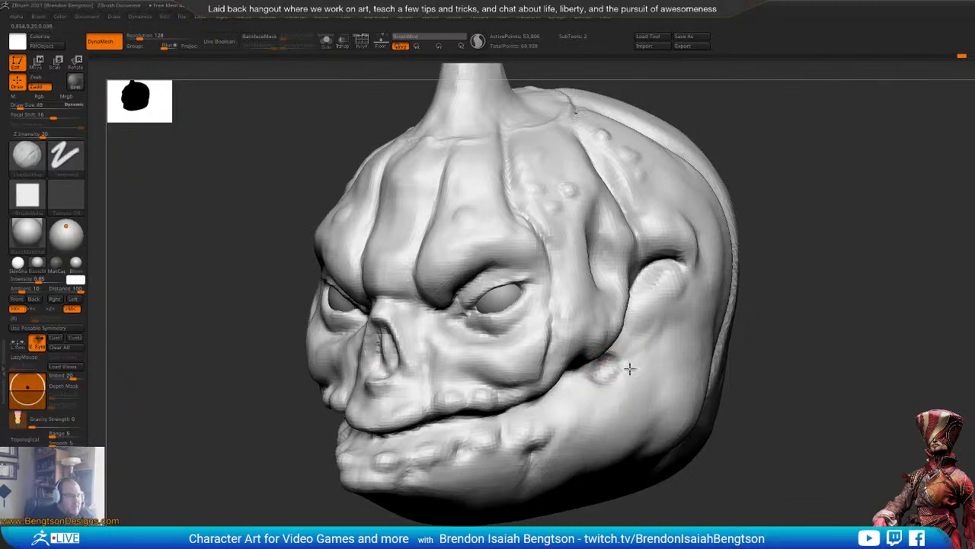
mouse_move(644, 371)
left_mouse_down()
mouse_move(638, 387)
mouse_move(646, 379)
left_mouse_up()
right_click_drag(701, 422, 658, 420)
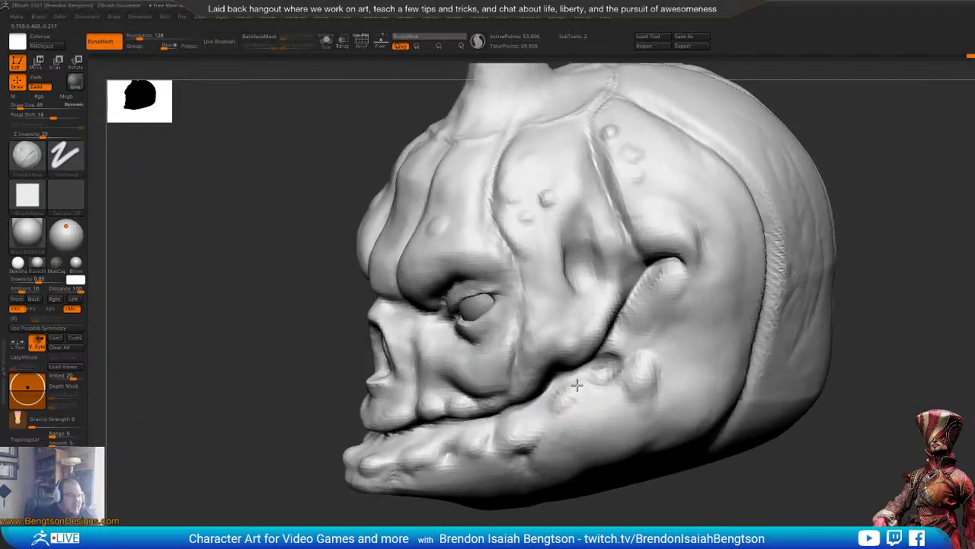
mouse_move(583, 414)
left_mouse_down()
mouse_move(603, 393)
mouse_move(587, 405)
mouse_move(603, 412)
left_mouse_up()
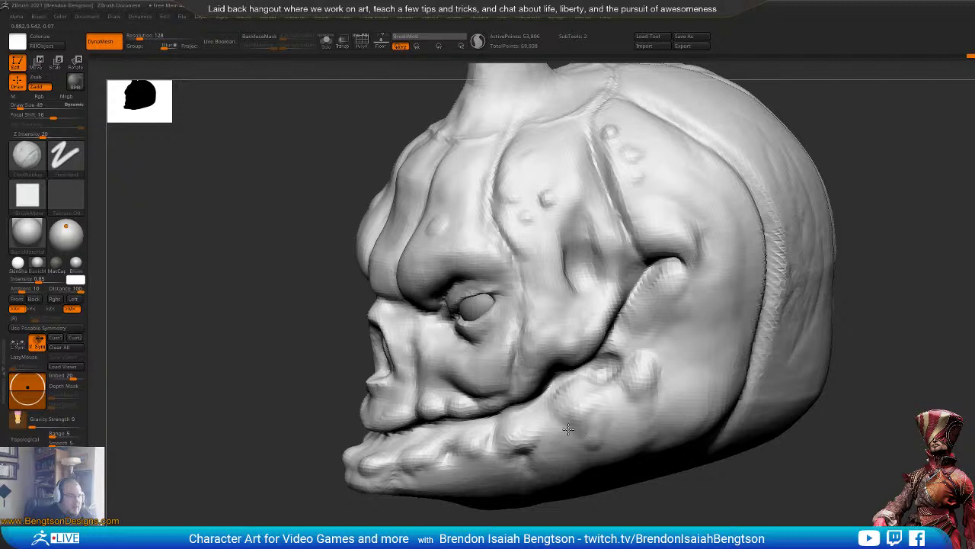
mouse_move(524, 459)
left_mouse_down()
mouse_move(523, 449)
mouse_move(529, 462)
left_mouse_up()
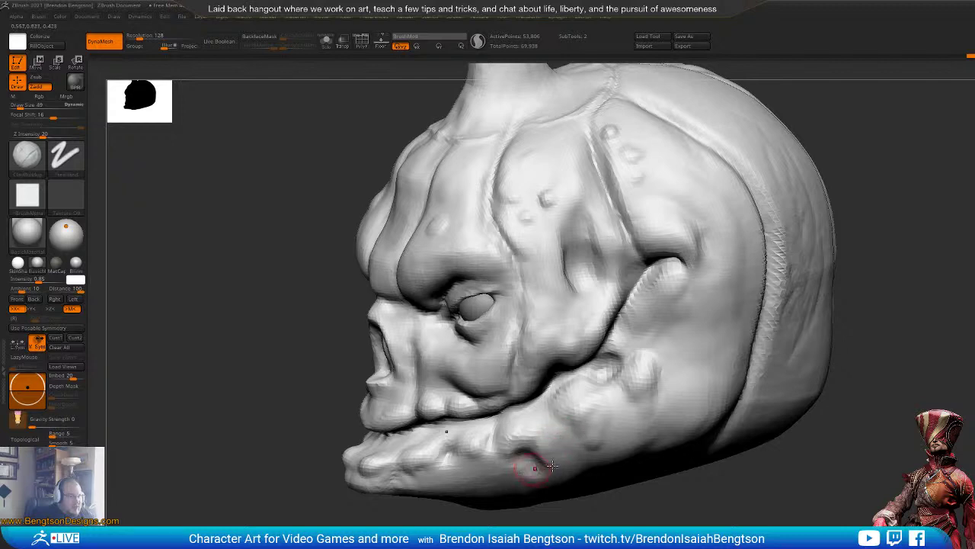
Step: Set the draw size to 77 and carve a crease from the temple end of the mouth line down the rear jaw with DamStandard
mouse_move(520, 436)
right_mouse_down("alt")
mouse_move(505, 473)
mouse_move(506, 448)
right_mouse_up("alt")
key("ctrl")
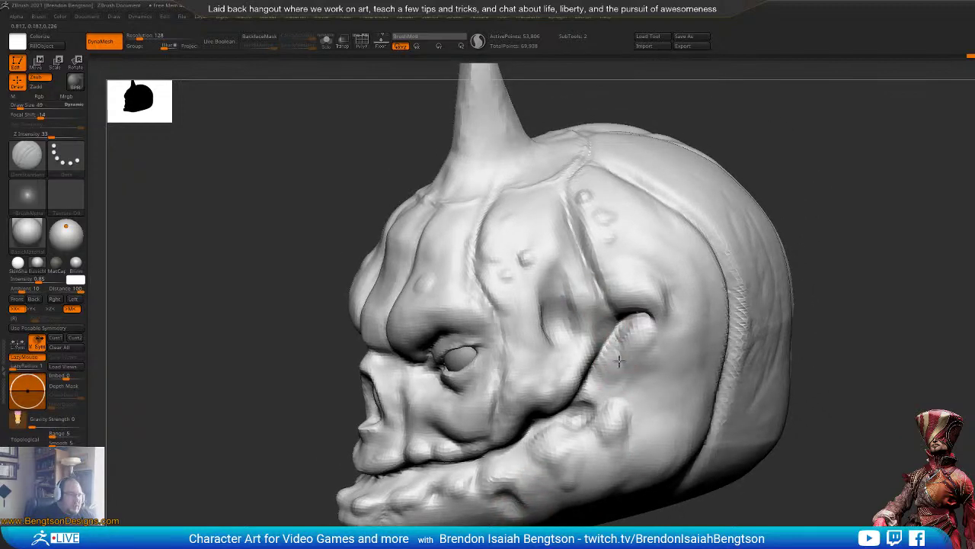
key("space")
mouse_move(625, 364)
left_mouse_down()
mouse_move(643, 443)
mouse_move(636, 475)
mouse_move(633, 466)
left_mouse_up()
left_click_drag(637, 411, 635, 466)
right_click_drag(653, 490, 713, 489)
right_click_drag(544, 477, 516, 461)
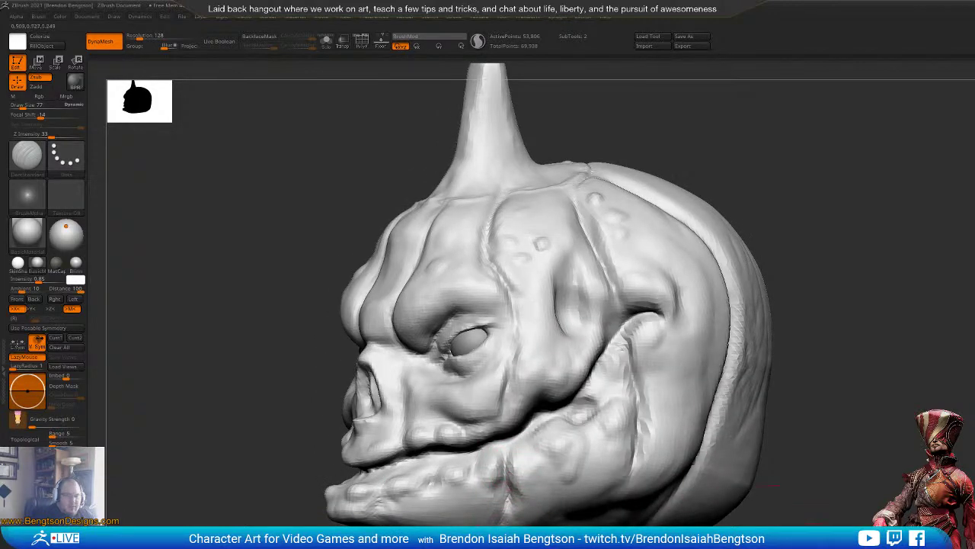
Step: Try to pull the side of the head outward with Move Topological at a draw size of 660
right_click_drag(820, 486, 827, 464)
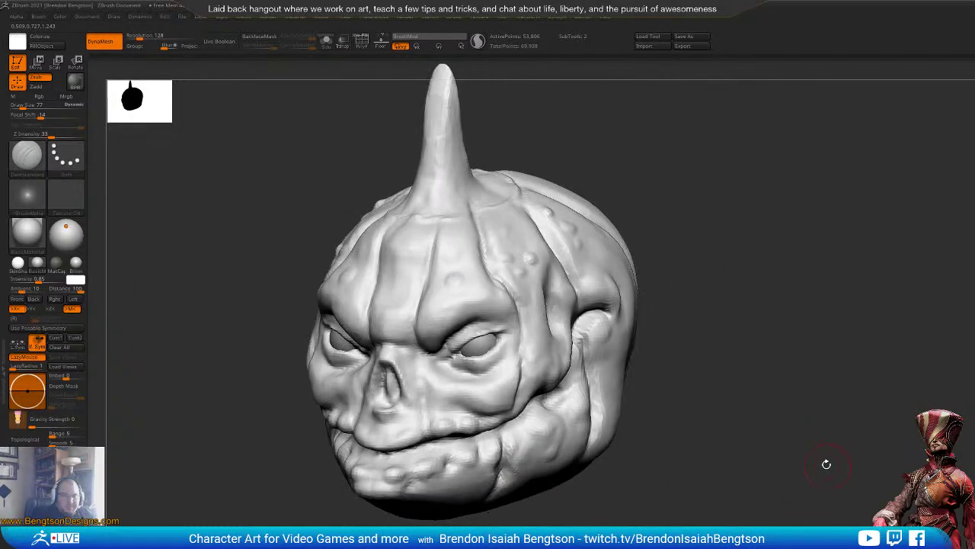
mouse_move(824, 506)
right_mouse_down()
mouse_move(825, 483)
mouse_move(834, 496)
mouse_move(796, 484)
mouse_move(790, 497)
mouse_move(853, 511)
mouse_move(846, 503)
right_mouse_up()
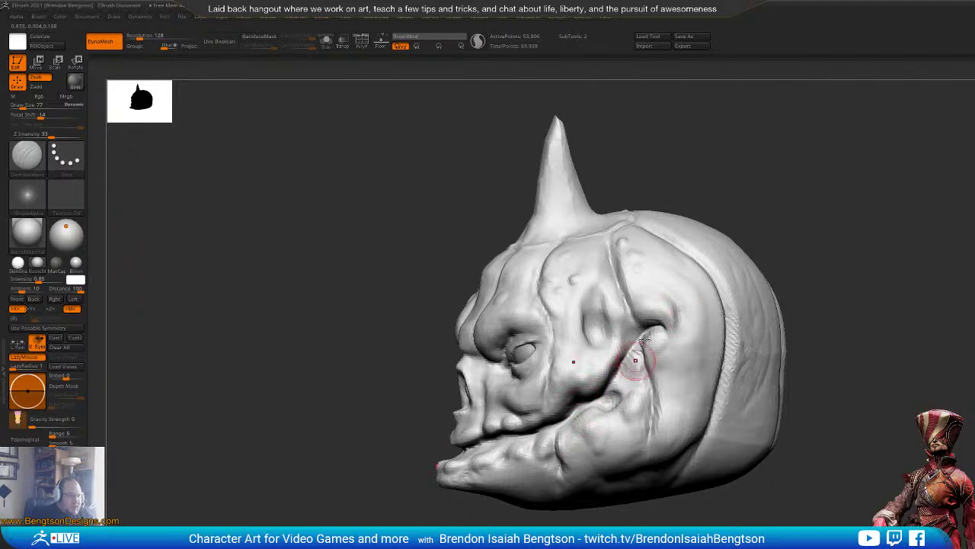
right_click_drag(838, 221, 614, 343)
right_click_drag(755, 287, 795, 295)
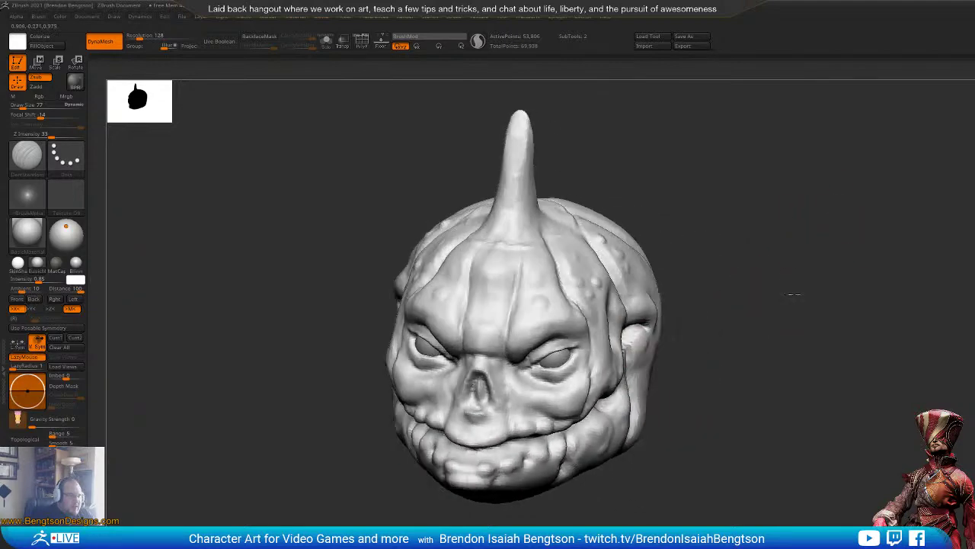
key("space")
mouse_move(634, 318)
left_mouse_down()
mouse_move(679, 322)
mouse_move(639, 332)
mouse_move(740, 353)
left_mouse_up()
key("ctrl+z")
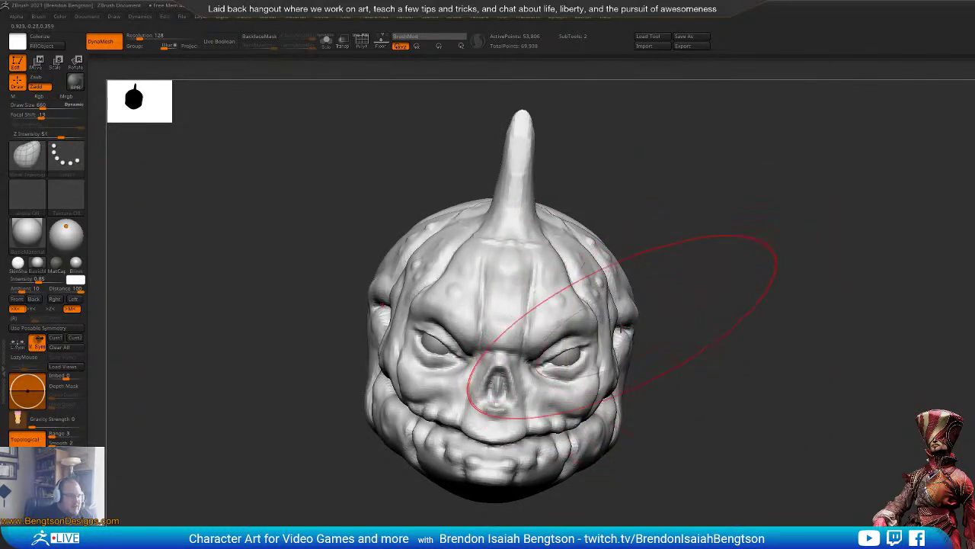
left_click_drag(684, 337, 687, 331)
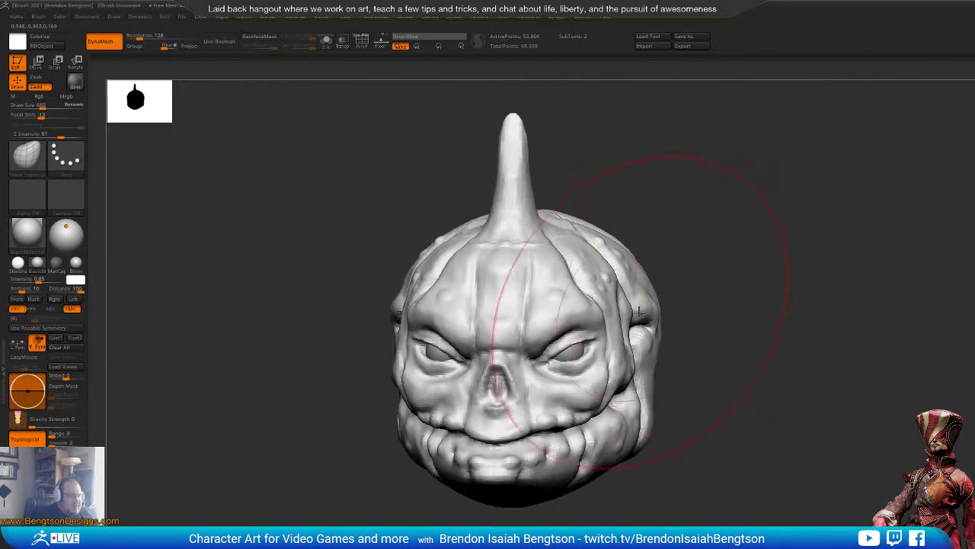
mouse_move(733, 282)
left_mouse_down()
mouse_move(700, 282)
mouse_move(665, 319)
mouse_move(768, 315)
left_mouse_up()
mouse_move(554, 508)
left_mouse_down()
mouse_move(685, 503)
mouse_move(670, 514)
mouse_move(638, 513)
mouse_move(405, 475)
left_mouse_up()
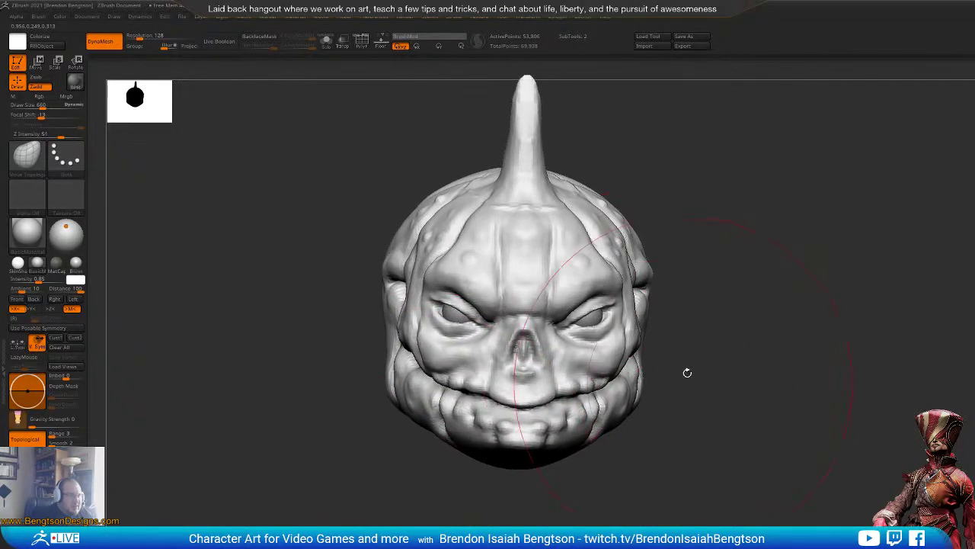
mouse_move(686, 343)
left_mouse_down()
mouse_move(696, 333)
mouse_move(672, 323)
left_mouse_up()
Step: Reduce the draw size to 183 and nudge the side notches on the underside of the lower jaw inward with Move Topological
key("space")
left_click_drag(638, 353, 625, 354)
left_click_drag(700, 348, 677, 308)
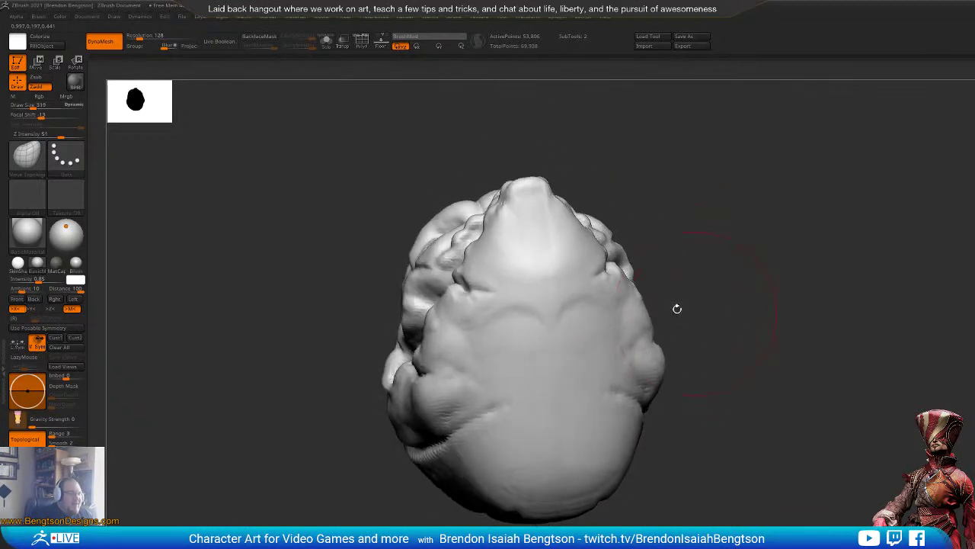
mouse_move(696, 220)
left_mouse_down()
mouse_move(698, 185)
mouse_move(577, 371)
left_mouse_up()
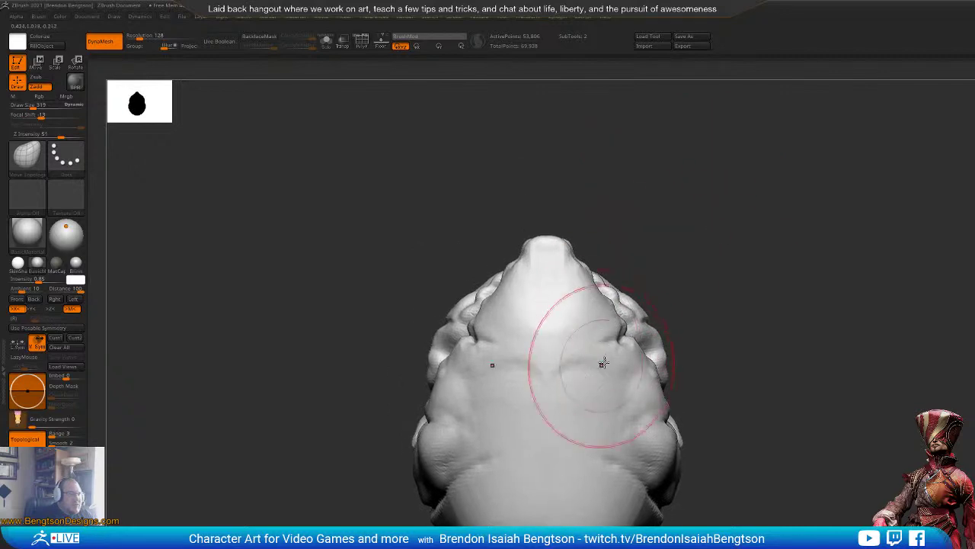
key("space")
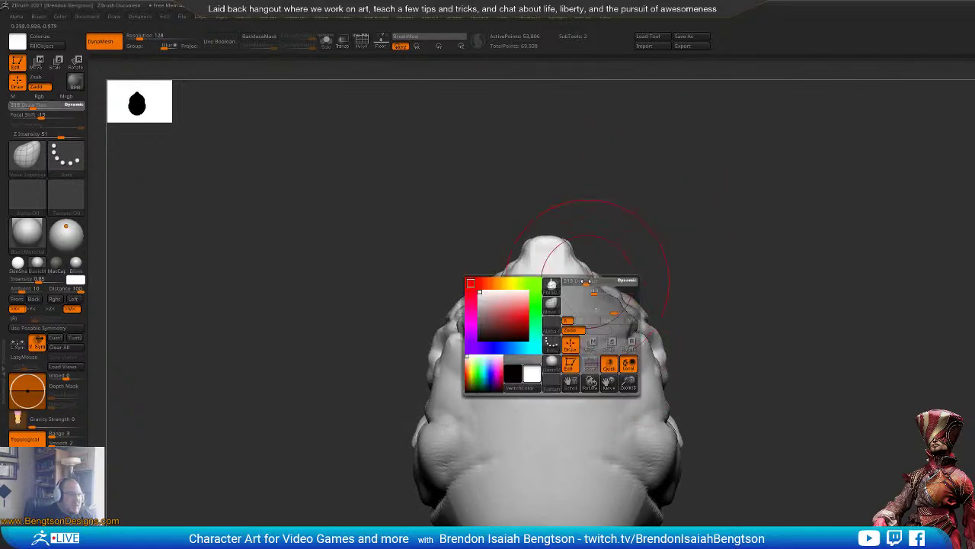
left_click(581, 281)
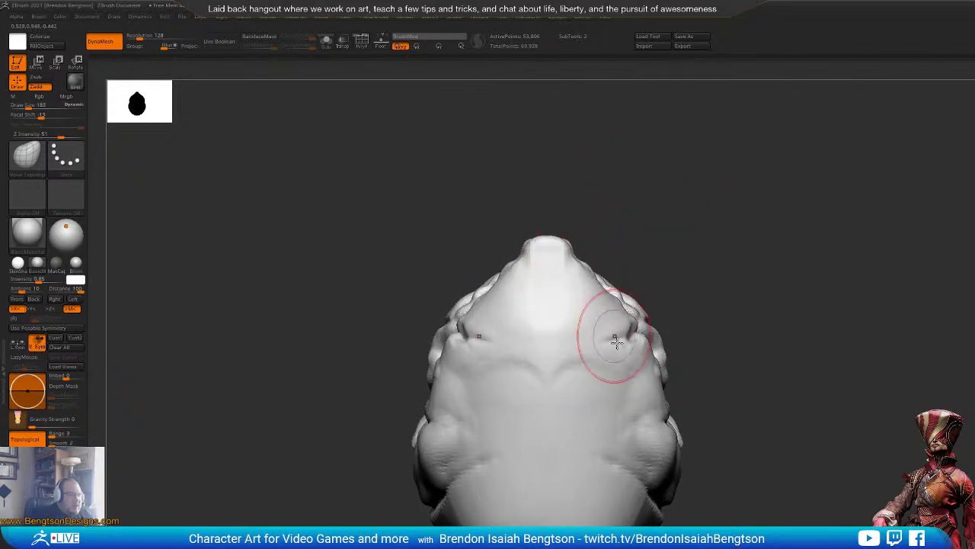
left_click_drag(634, 335, 627, 337)
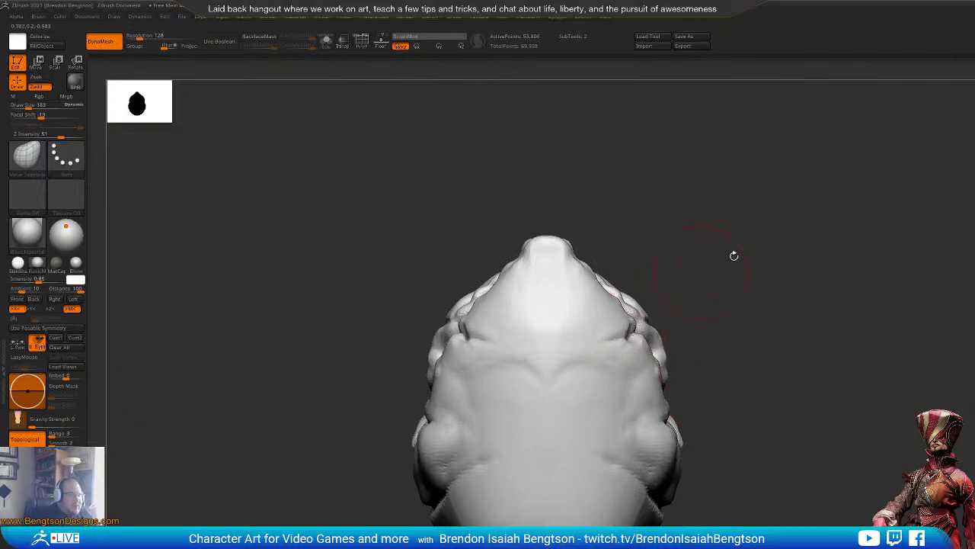
Step: Remesh the head with DynaMesh at resolution 128
left_click_drag(734, 256, 662, 522)
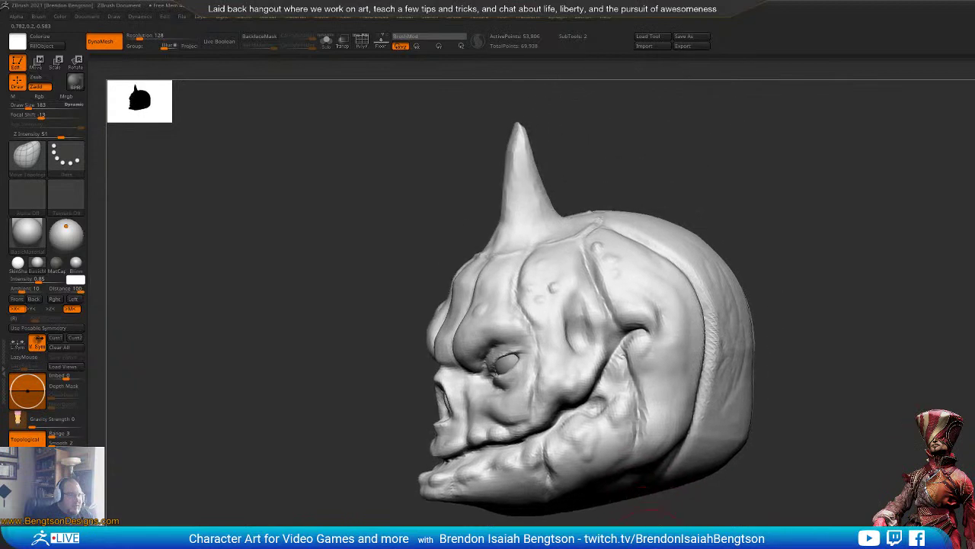
left_click_drag(393, 453, 388, 426, "alt")
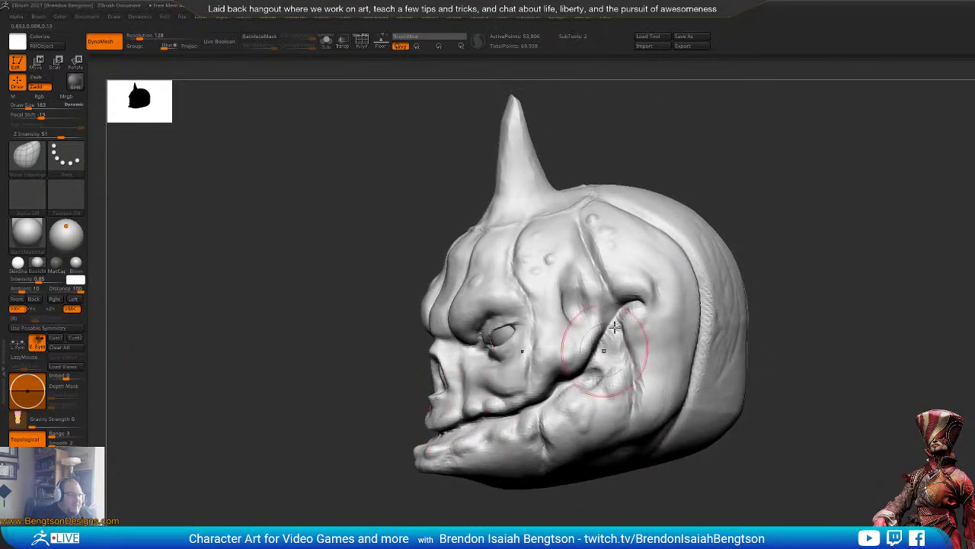
left_click_drag(567, 488, 587, 490)
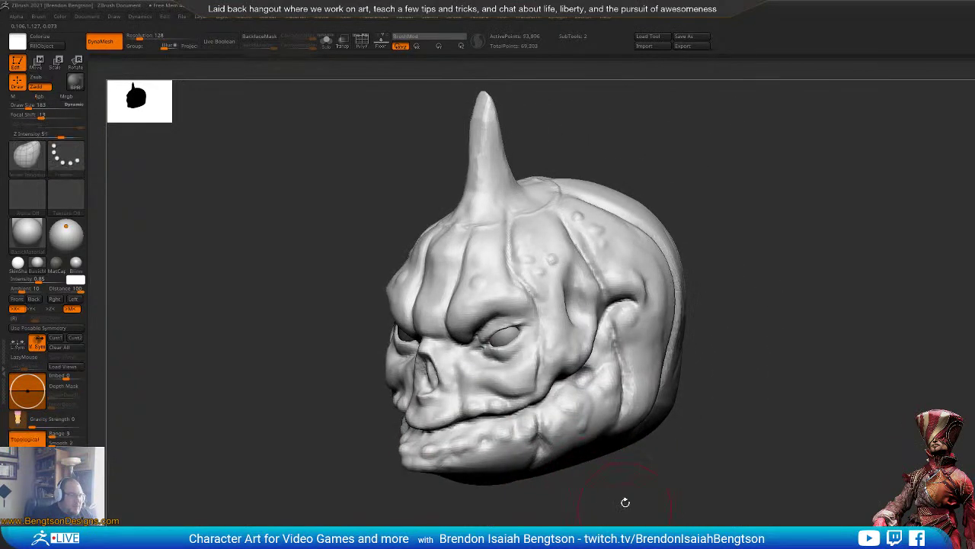
left_click_drag(621, 522, 536, 381)
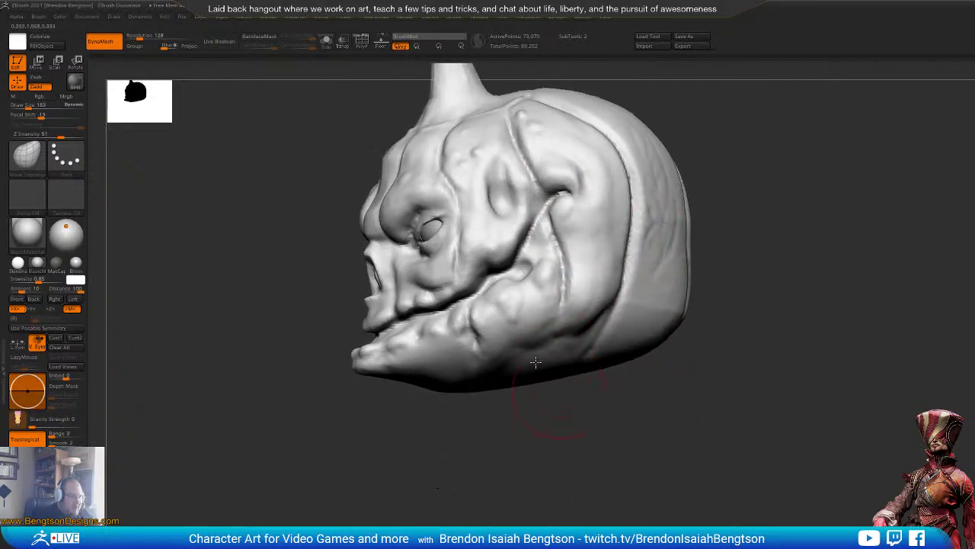
Step: Build up the underside of the lower jaw with ClayBuildup
mouse_move(533, 419)
left_mouse_down()
mouse_move(526, 438)
mouse_move(438, 487)
mouse_move(364, 487)
mouse_move(560, 488)
mouse_move(513, 490)
left_mouse_up()
key("b")
key("c")
key("b")
mouse_move(611, 439)
left_mouse_down()
mouse_move(568, 449)
mouse_move(644, 428)
mouse_move(547, 451)
mouse_move(516, 469)
mouse_move(522, 505)
mouse_move(648, 504)
left_mouse_up()
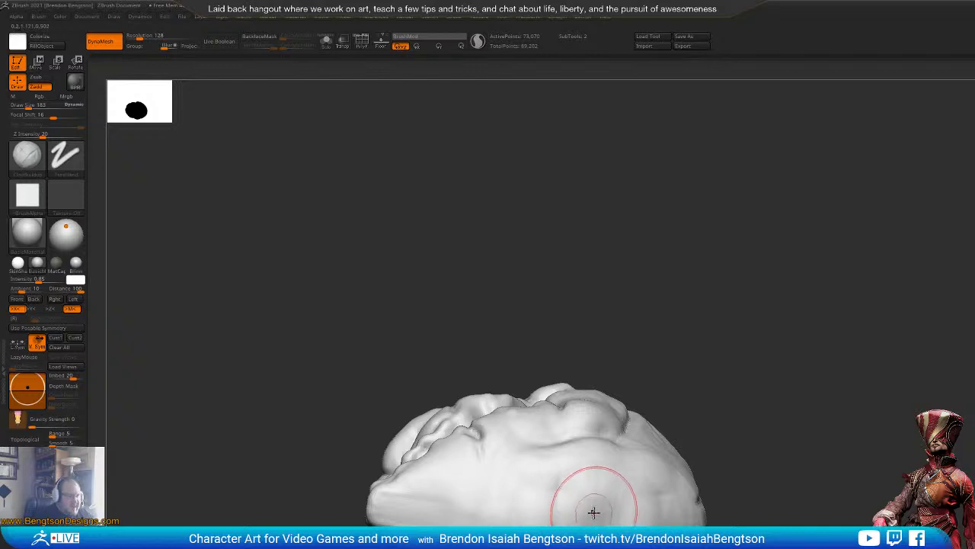
key("b")
key("d")
key("s")
mouse_move(573, 515)
left_mouse_down()
mouse_move(607, 534)
mouse_move(628, 497)
left_mouse_up()
key("ctrl+z")
Step: Set the draw size to 274 and flatten the underside of the jaw with hPolish
key("b")
key("h")
key("p")
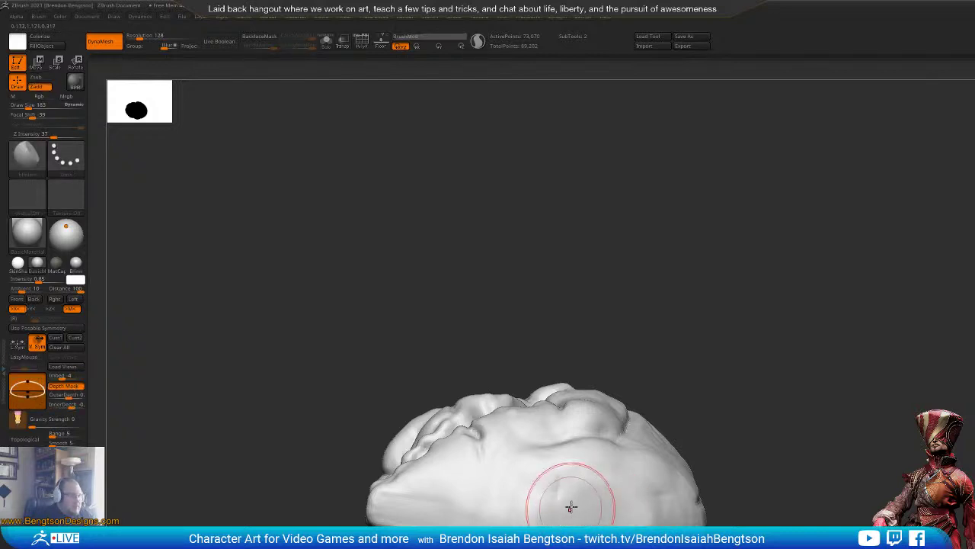
key("space")
left_click_drag(570, 506, 576, 506)
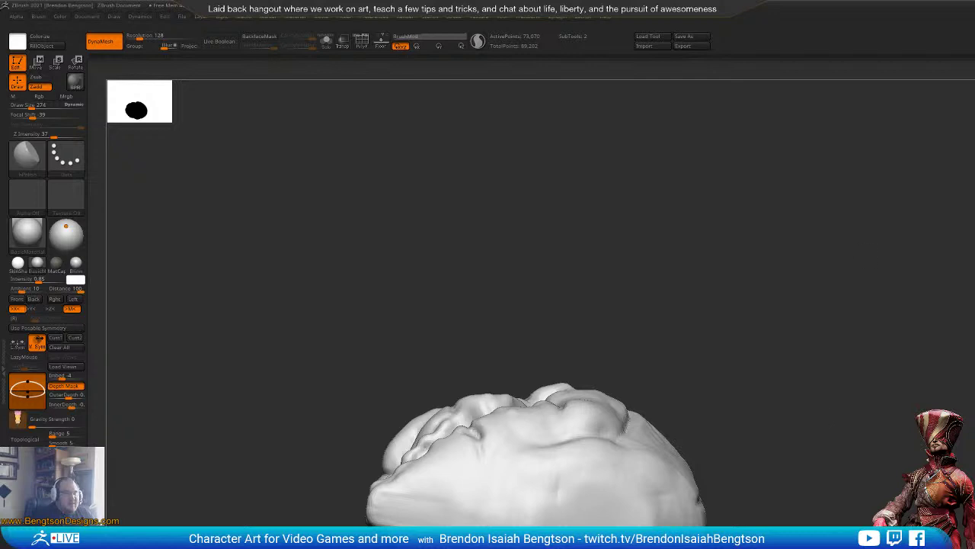
Step: Save the sculpted head to disk as a tool file
left_click(691, 38)
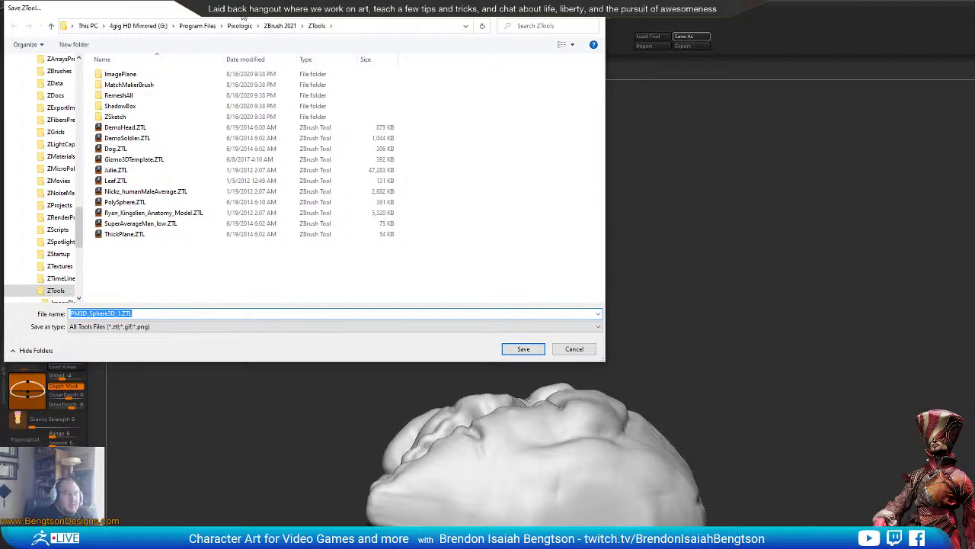
key("Escape")
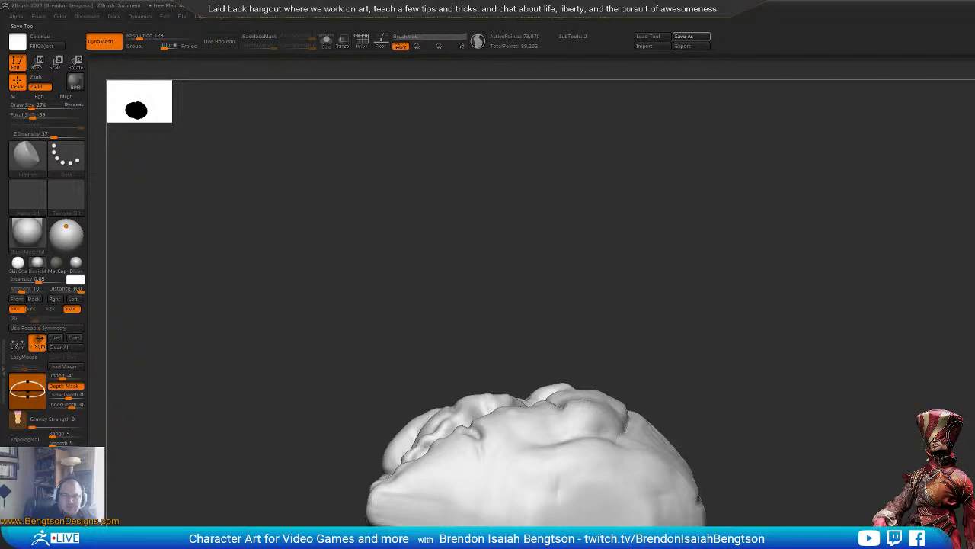
Step: Reshape the front of the lower jaw in side view with Move Topological at a draw size of 274
mouse_move(891, 151)
left_mouse_down()
mouse_move(871, 211)
mouse_move(796, 267)
mouse_move(734, 389)
left_mouse_up()
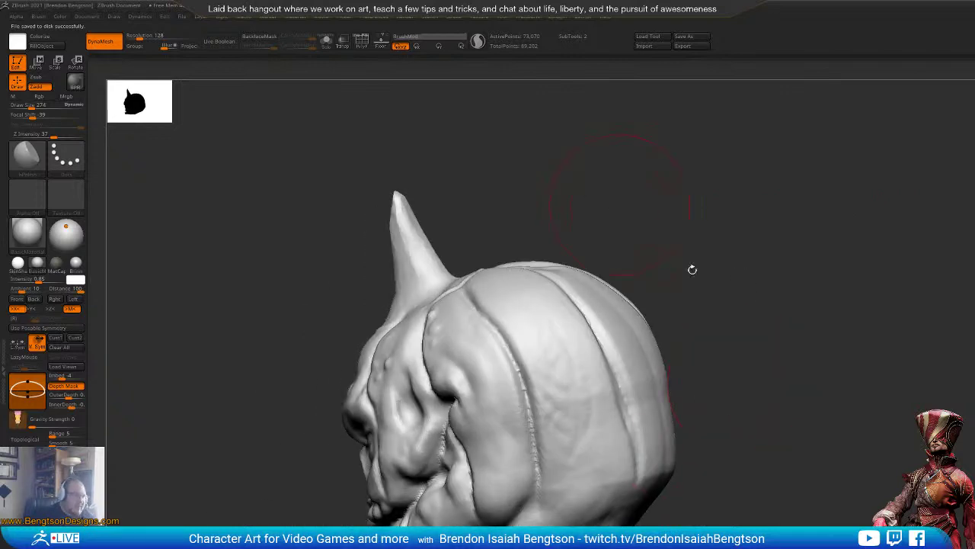
mouse_move(692, 269)
left_mouse_down()
mouse_move(753, 294)
mouse_move(746, 272)
mouse_move(759, 265)
mouse_move(738, 271)
left_mouse_up()
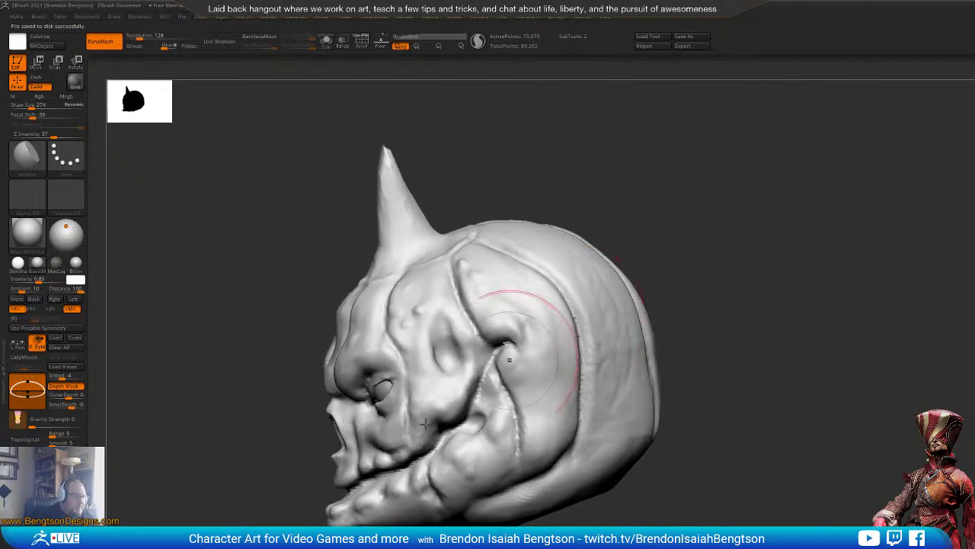
key("b")
key("m")
key("t")
left_click_drag(320, 505, 371, 467)
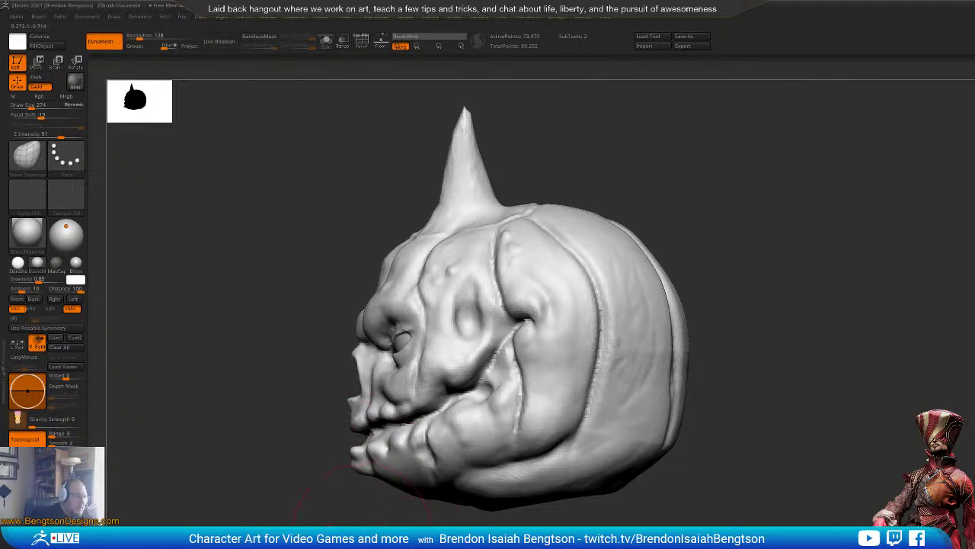
left_click_drag(362, 531, 458, 515)
mouse_move(628, 363)
left_mouse_down("alt")
mouse_move(806, 332)
mouse_move(729, 337)
left_mouse_up("alt")
left_click_drag(671, 487, 564, 487)
Step: Reshape the chin and lower lip from below with Move Topological, using draw sizes of 149 and 335
key("space")
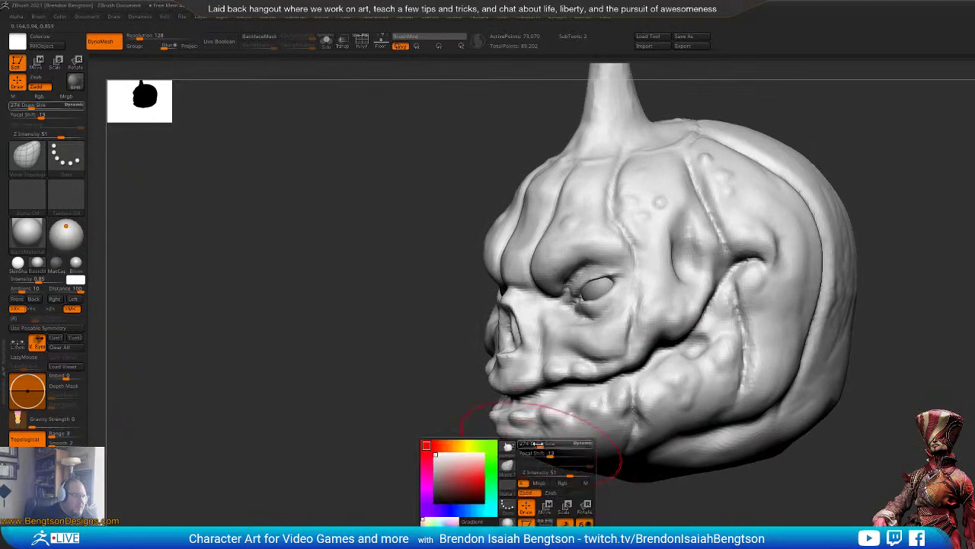
left_click_drag(539, 443, 533, 443)
mouse_move(514, 507)
left_mouse_down()
mouse_move(583, 509)
mouse_move(568, 427)
left_mouse_up()
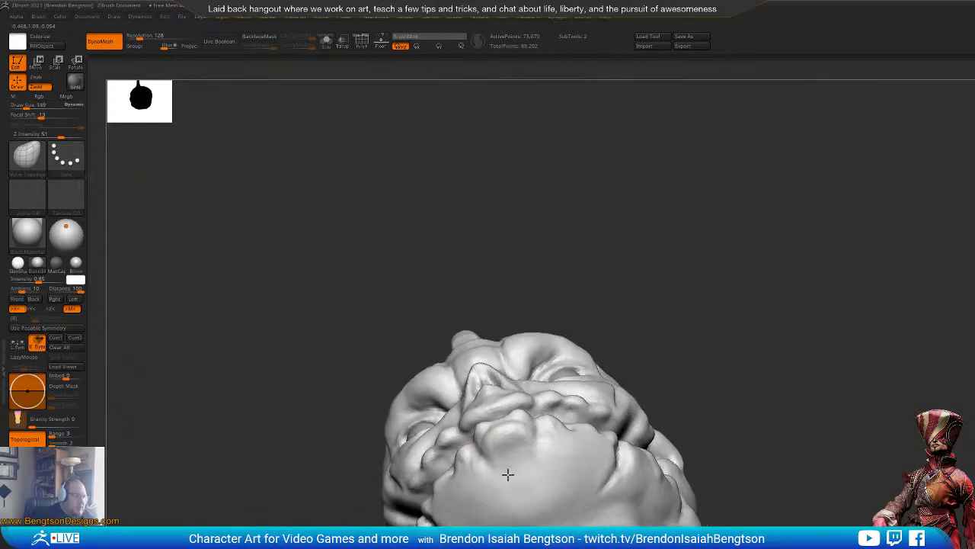
left_click_drag(507, 475, 509, 468)
key("space")
left_click_drag(542, 429, 586, 417)
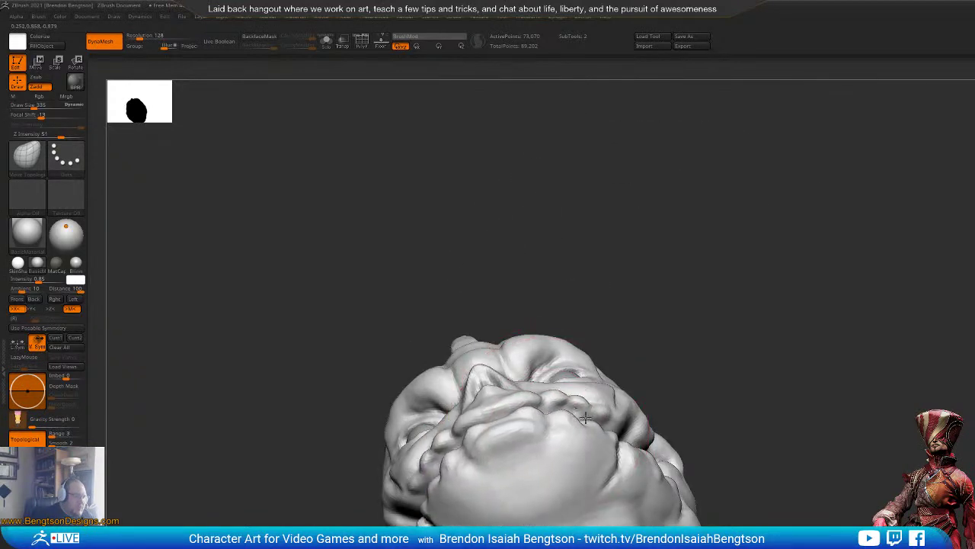
mouse_move(674, 461)
left_mouse_down()
mouse_move(785, 408)
mouse_move(844, 352)
mouse_move(764, 381)
mouse_move(670, 518)
mouse_move(677, 469)
mouse_move(652, 499)
left_mouse_up()
Step: Adjust the protruding front of the lower lip with Move Topological, using draw sizes of 139 and 289
key("space")
left_click_drag(586, 444, 577, 445)
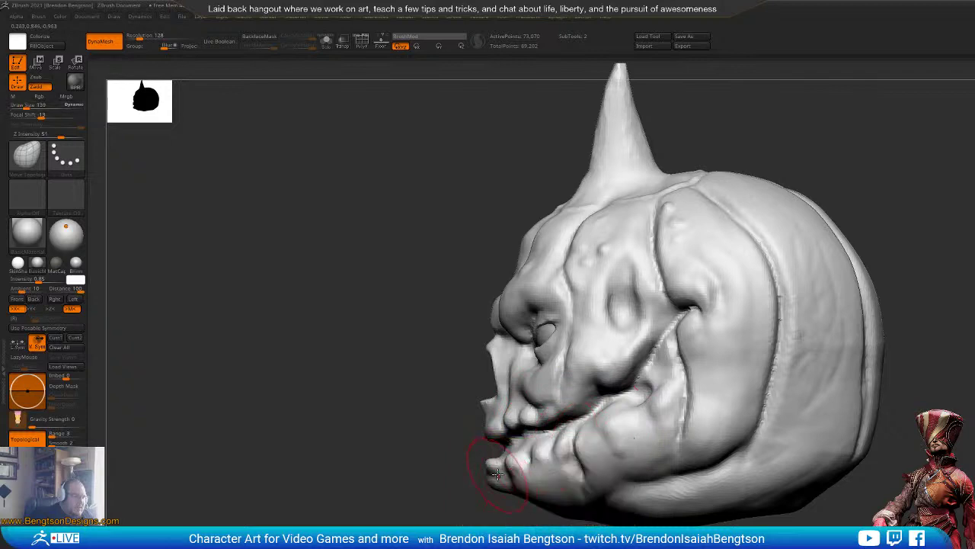
key("space")
mouse_move(494, 493)
left_mouse_down()
mouse_move(634, 461)
mouse_move(581, 457)
left_mouse_up()
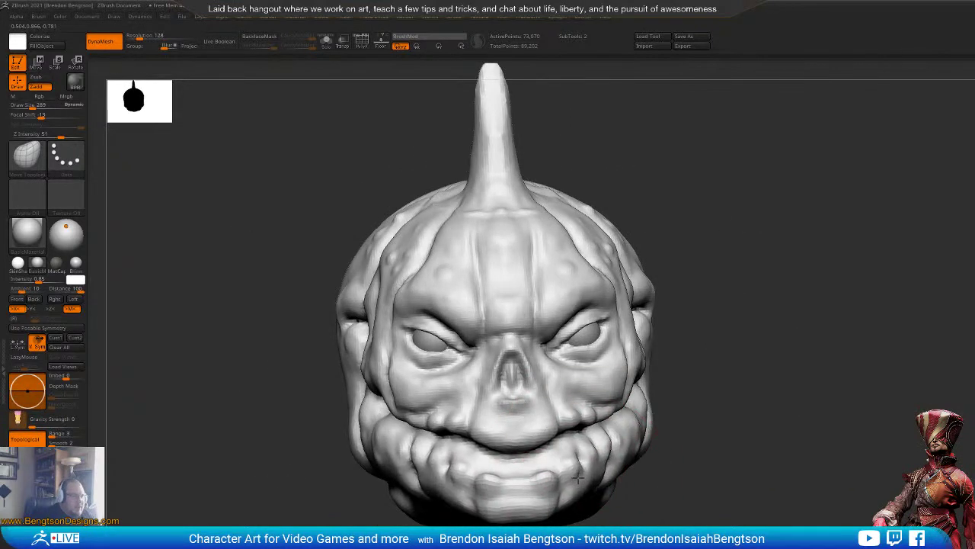
Step: Nudge the side of the mouth with Move Topological at a draw size of 289 and review the head from the front
left_click_drag(651, 417, 644, 419)
mouse_move(752, 405)
left_mouse_down()
mouse_move(686, 381)
mouse_move(785, 329)
mouse_move(894, 242)
mouse_move(907, 249)
mouse_move(865, 273)
mouse_move(875, 275)
mouse_move(866, 266)
mouse_move(813, 279)
mouse_move(817, 266)
mouse_move(859, 244)
mouse_move(902, 242)
left_mouse_up()
mouse_move(817, 293)
left_mouse_down()
mouse_move(806, 297)
mouse_move(816, 290)
left_mouse_up()
left_click_drag(846, 346, 809, 358, "shift")
mouse_move(853, 297)
left_mouse_down("alt")
mouse_move(899, 334)
mouse_move(838, 320)
mouse_move(860, 274)
mouse_move(830, 306)
left_mouse_up("alt")
Step: Insert a mirrored sphere on the lower lip near the mouth opening with IMM Primitives at a draw size of 69
key("space")
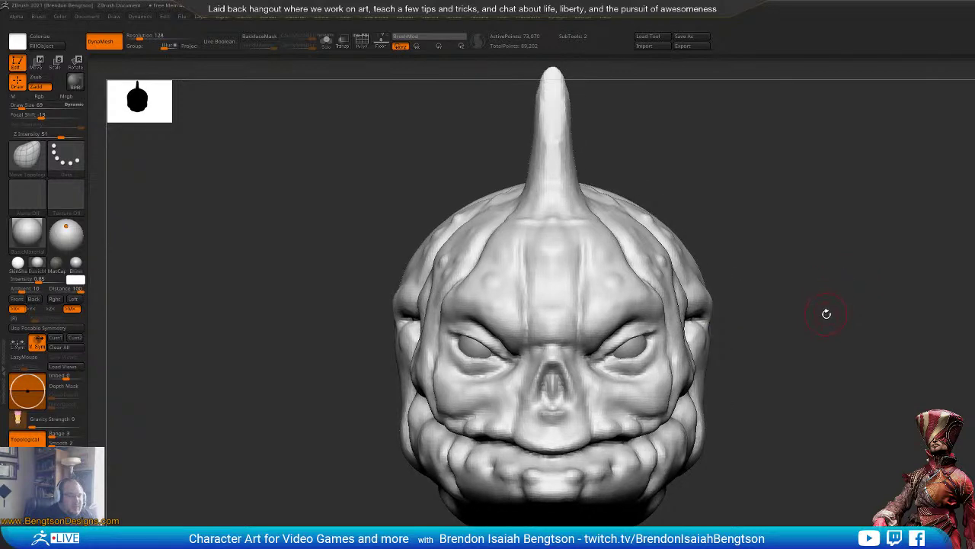
mouse_move(850, 343)
left_mouse_down()
mouse_move(856, 320)
mouse_move(836, 332)
left_mouse_up()
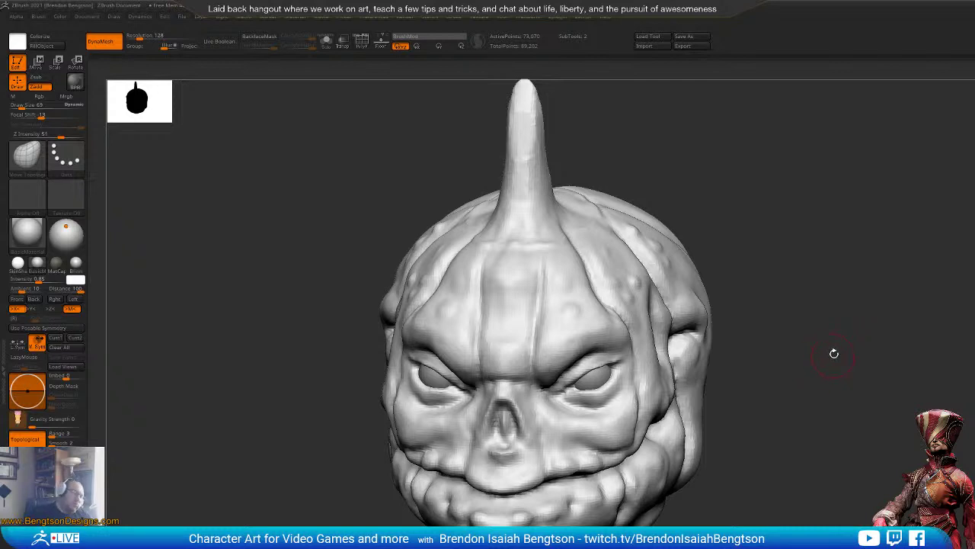
key("b")
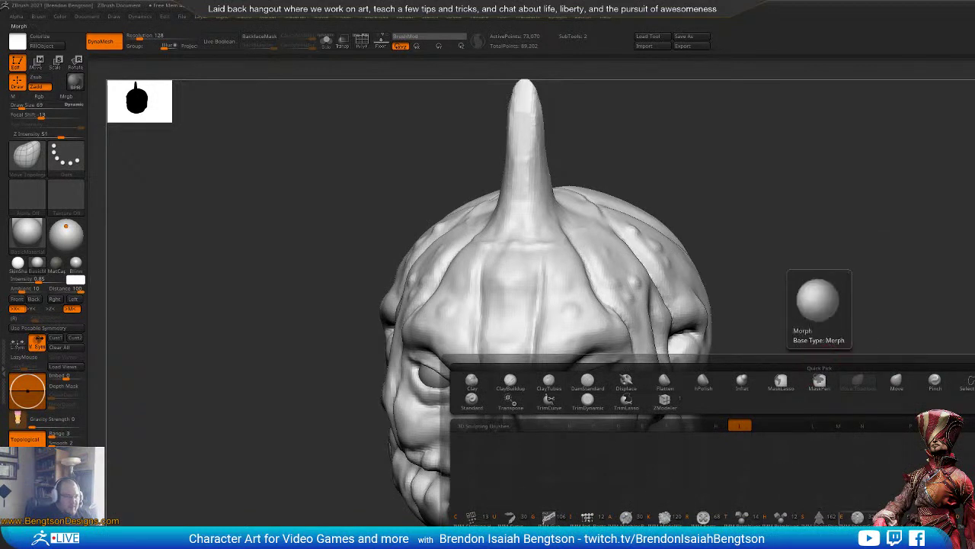
left_click(742, 518)
left_click_drag(734, 521, 687, 522, "alt")
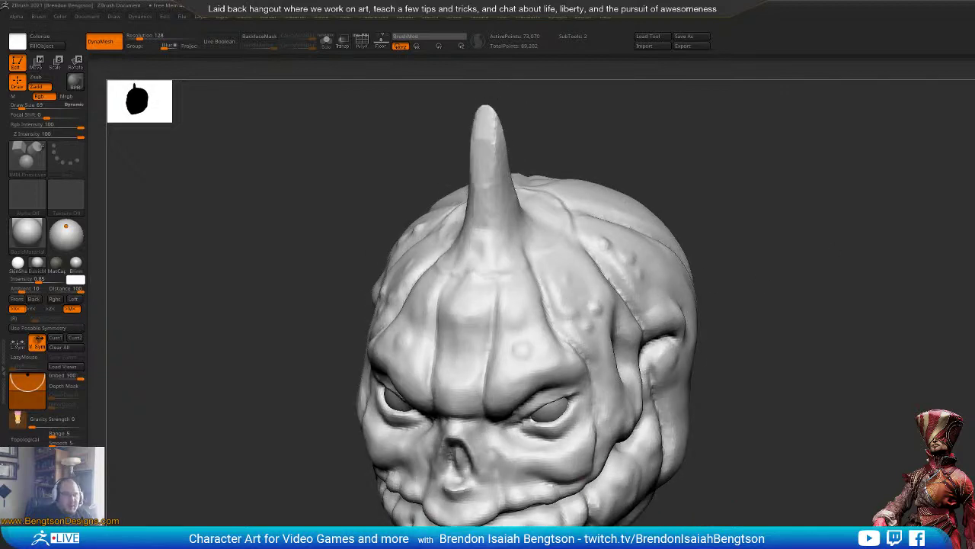
left_click_drag(527, 523, 528, 536)
mouse_move(680, 544)
left_mouse_down()
mouse_move(633, 527)
mouse_move(655, 539)
left_mouse_up()
Step: Stretch the inserted spheres upward into pointed tusks with Move Topological at a draw size of 149
key("b")
key("m")
key("t")
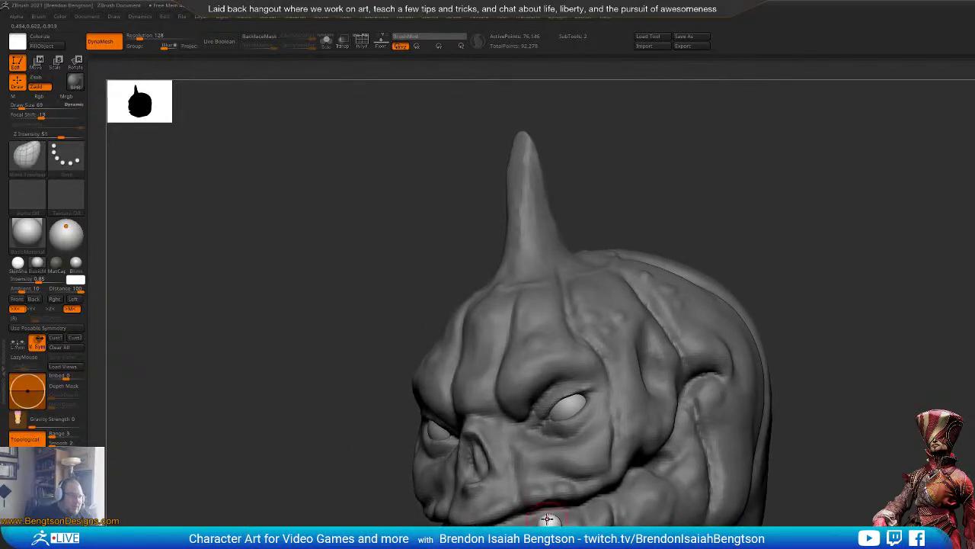
key("space")
mouse_move(548, 502)
left_mouse_down()
mouse_move(539, 468)
mouse_move(538, 509)
mouse_move(547, 506)
mouse_move(553, 521)
left_mouse_up()
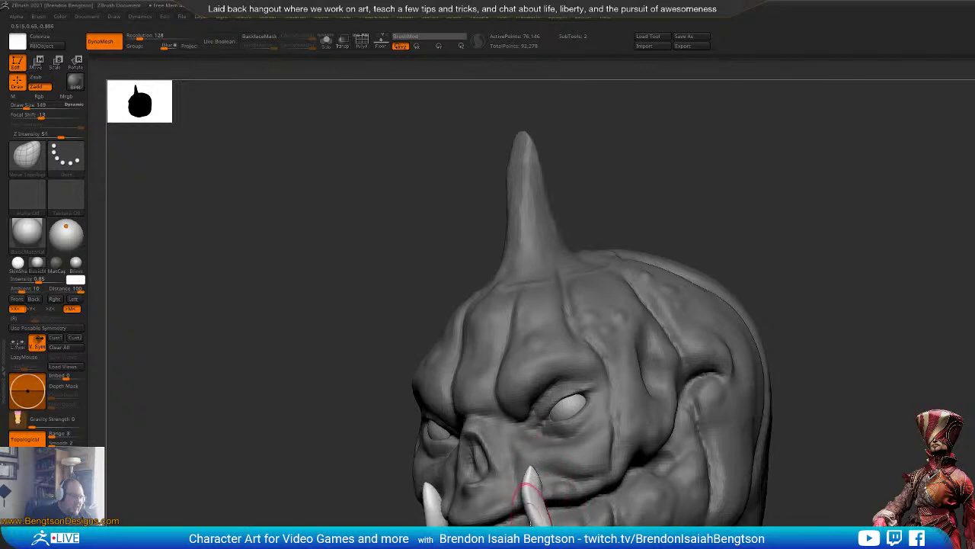
left_click_drag(594, 545, 487, 544)
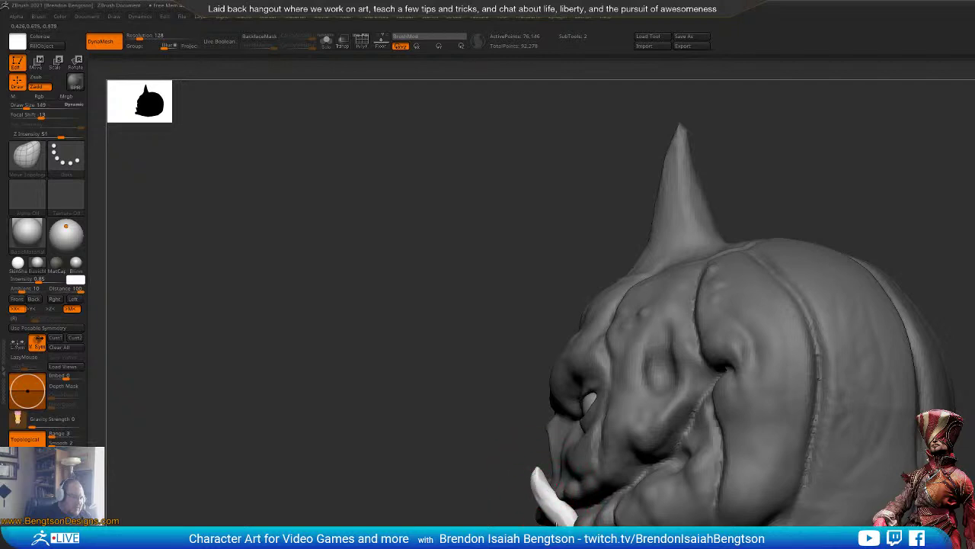
mouse_move(411, 492)
left_mouse_down()
mouse_move(562, 523)
mouse_move(591, 493)
left_mouse_up()
Step: Reorient the pair of tusks with the transform gizmo so they rise upright from the lower lip
key("space")
key("w")
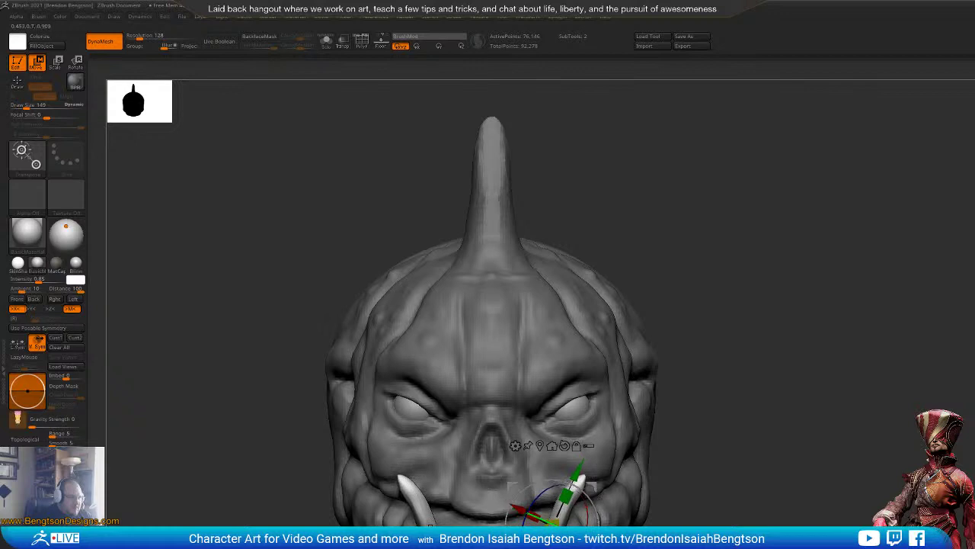
left_click_drag(533, 515, 570, 526)
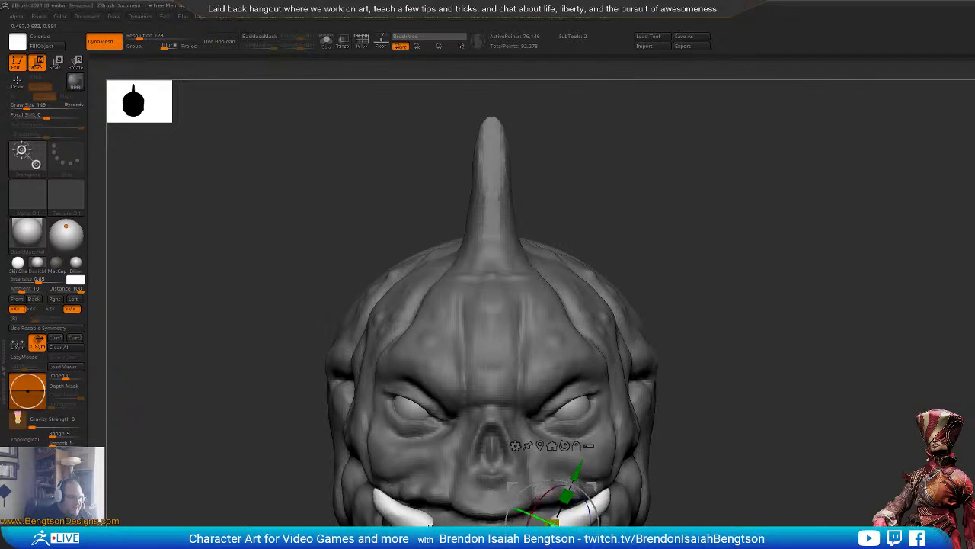
left_click_drag(587, 493, 565, 476)
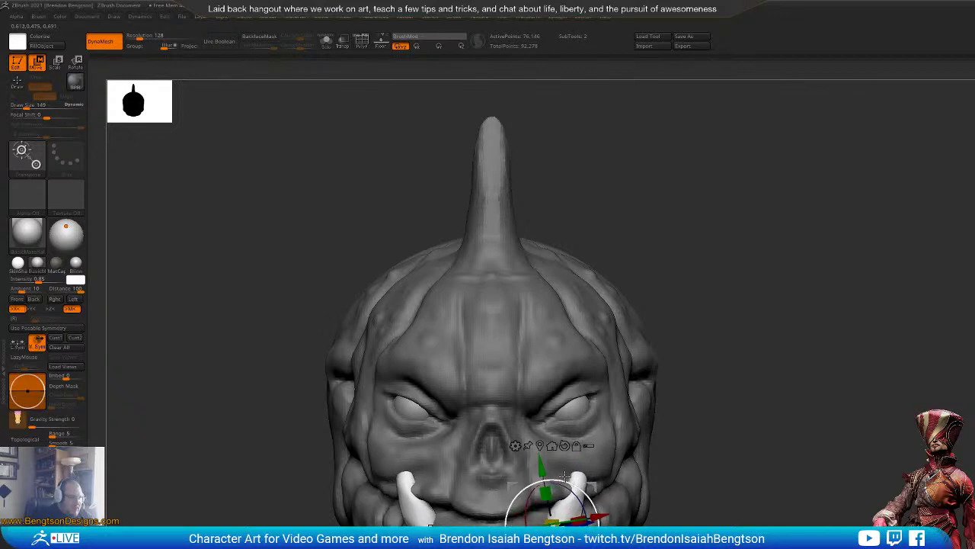
left_click_drag(557, 524, 576, 519)
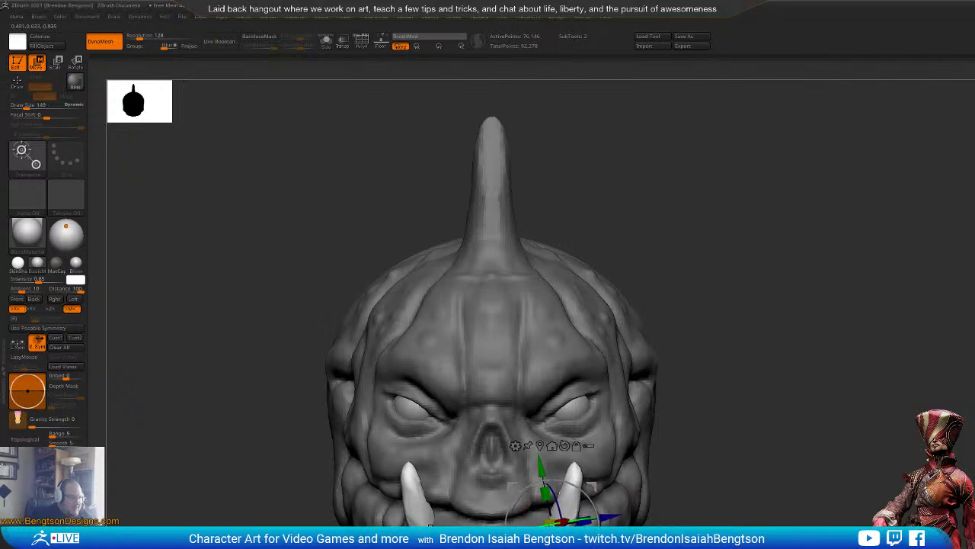
left_click_drag(746, 388, 693, 412)
key("q")
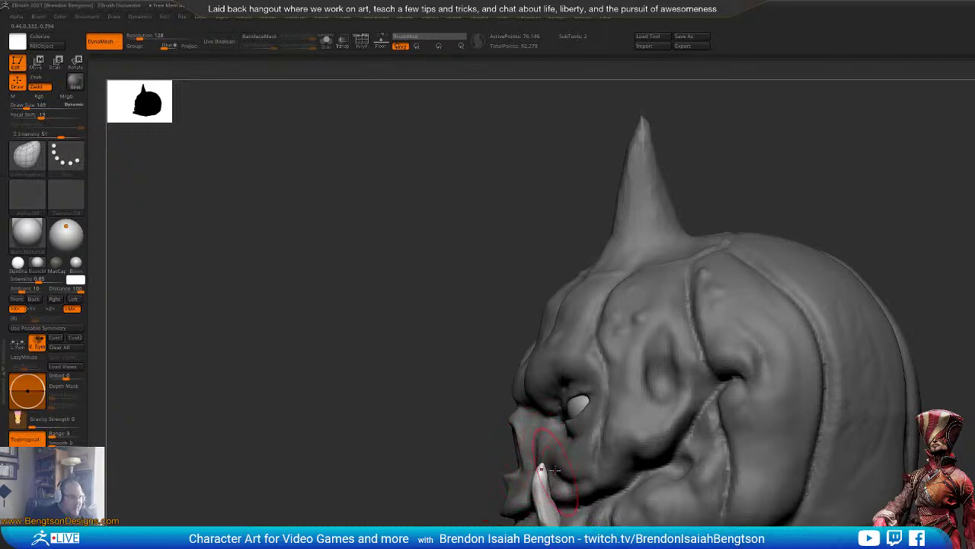
Step: Bend the tusks forward in side view with Move Topological, then refine their tips at a draw size of 129
key("space")
mouse_move(554, 473)
left_mouse_down()
mouse_move(567, 474)
mouse_move(526, 490)
mouse_move(530, 472)
left_mouse_up()
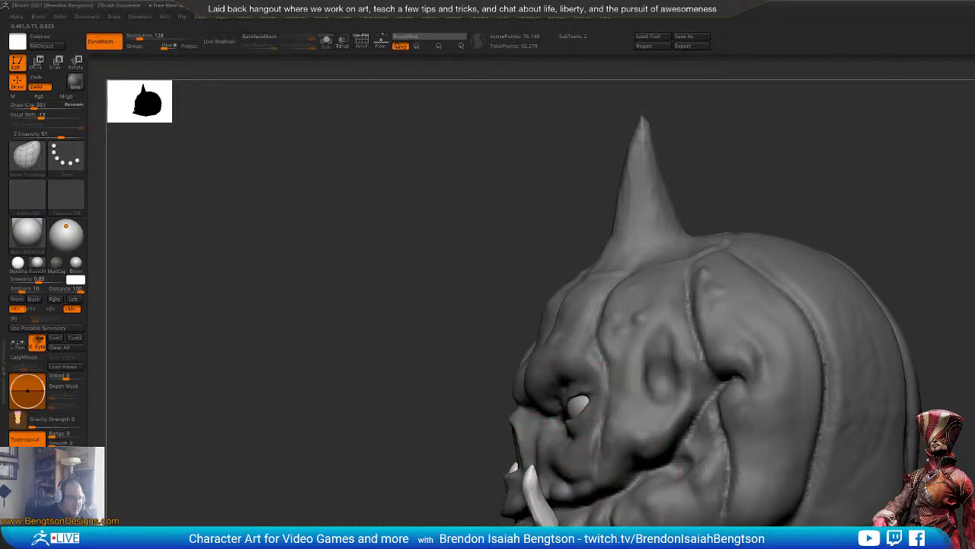
left_click_drag(472, 522, 543, 522)
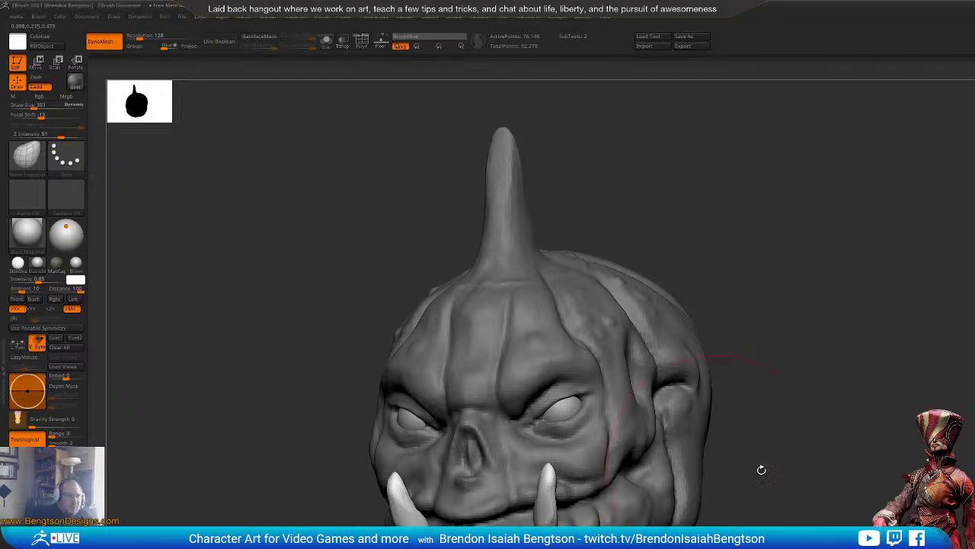
left_click_drag(761, 470, 807, 400)
key("space")
left_click_drag(534, 468, 525, 470)
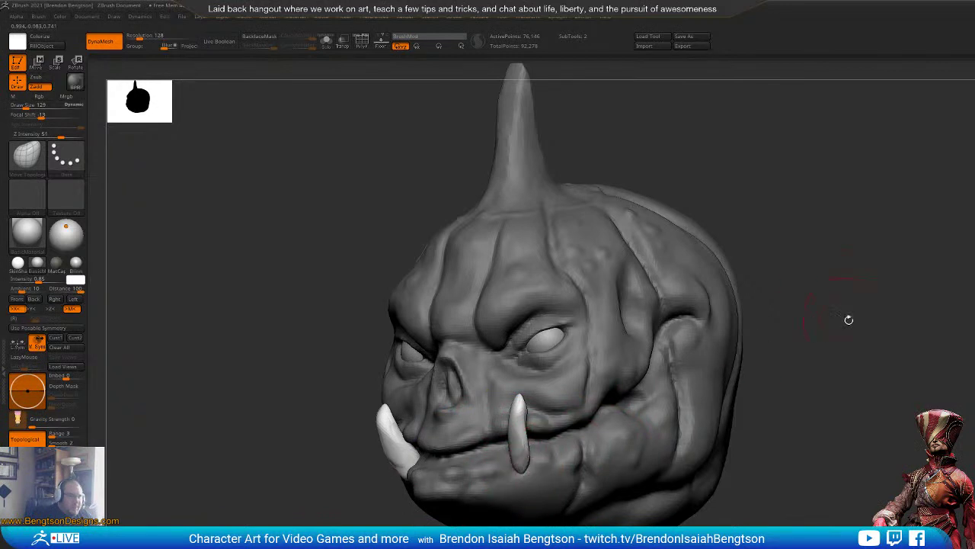
mouse_move(849, 319)
left_mouse_down()
mouse_move(866, 320)
mouse_move(832, 319)
left_mouse_up()
Step: Insert a mirrored sphere on the lower lip just behind the tusk with IMM Primitives at a draw size of 129
key("b")
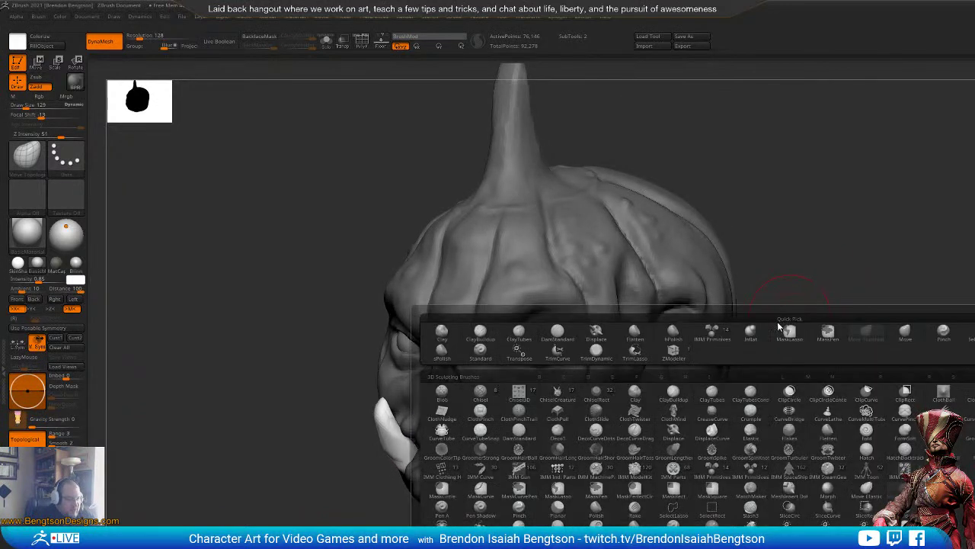
key("i")
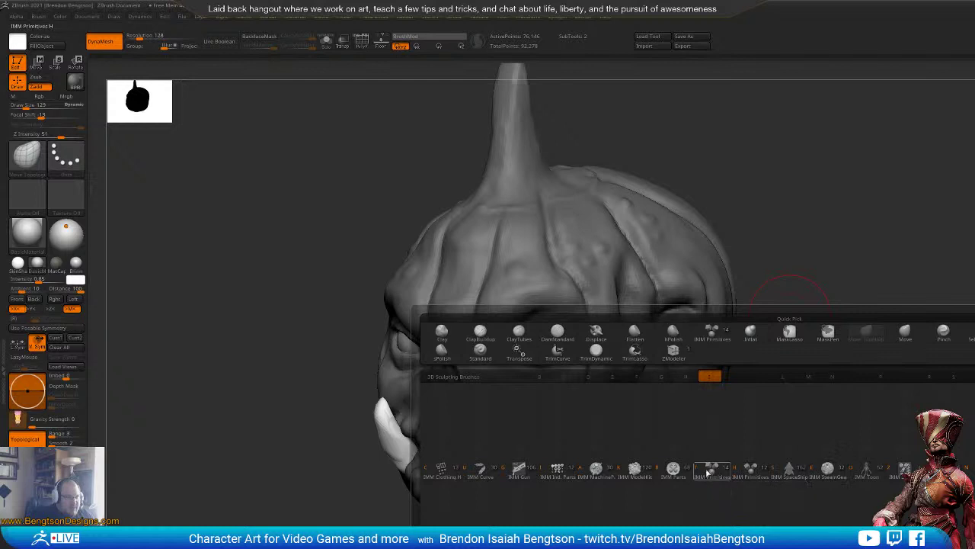
left_click(712, 469)
left_click_drag(807, 358, 735, 408)
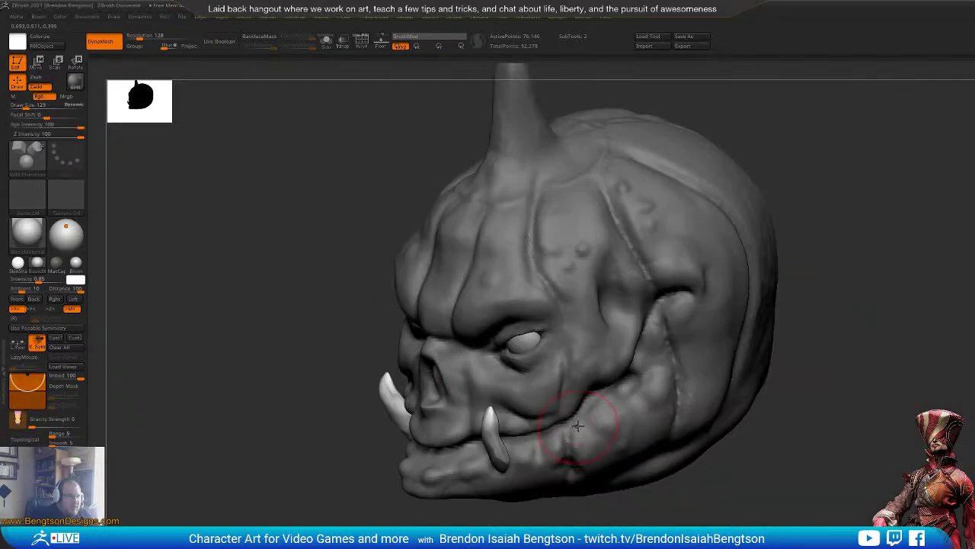
left_click_drag(578, 425, 577, 439)
mouse_move(823, 458)
left_mouse_down()
mouse_move(755, 411)
mouse_move(785, 413)
left_mouse_up()
key("ctrl+z")
left_click_drag(588, 534, 642, 545)
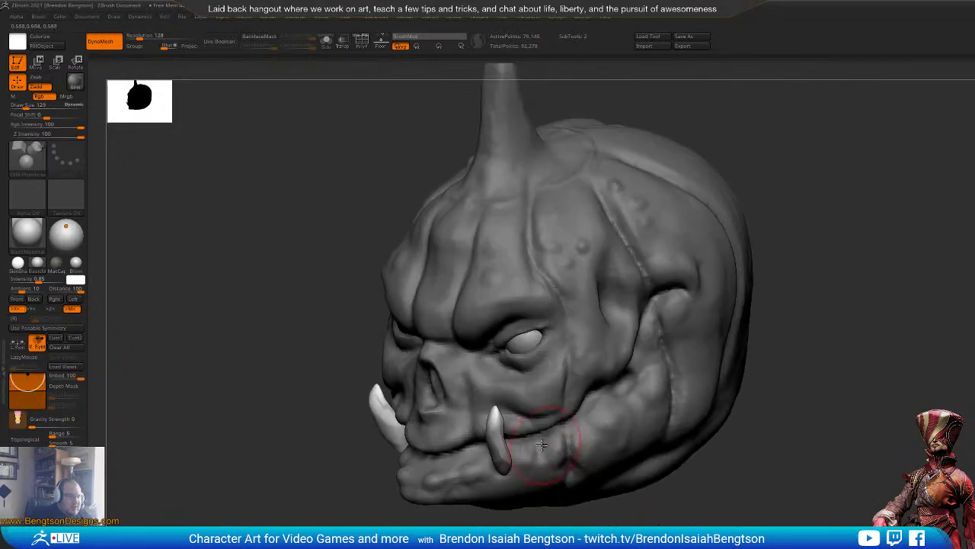
left_click_drag(540, 460, 542, 467)
left_click_drag(638, 528, 548, 544)
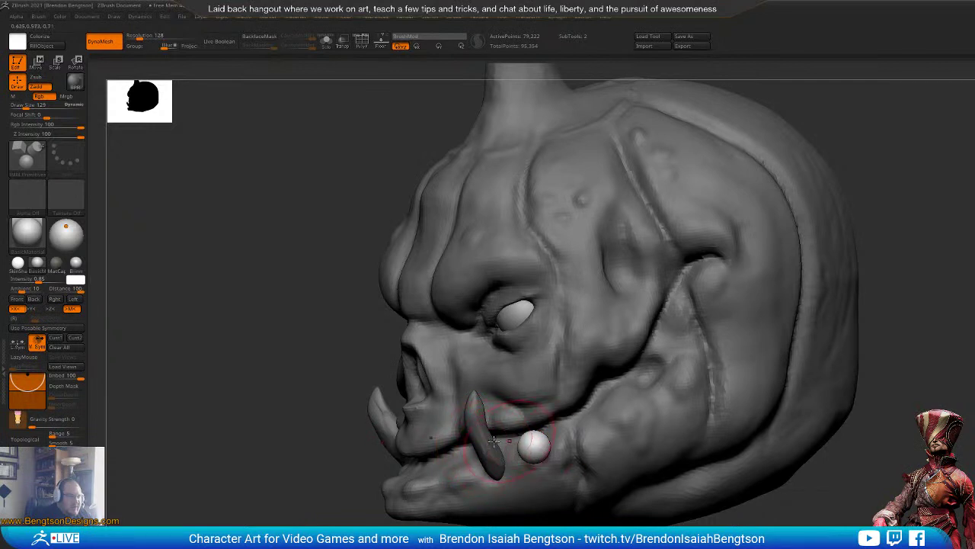
Step: Add two more mirrored spheres farther back along the lower lip toward the jaw hinge
left_click_drag(569, 532, 541, 535)
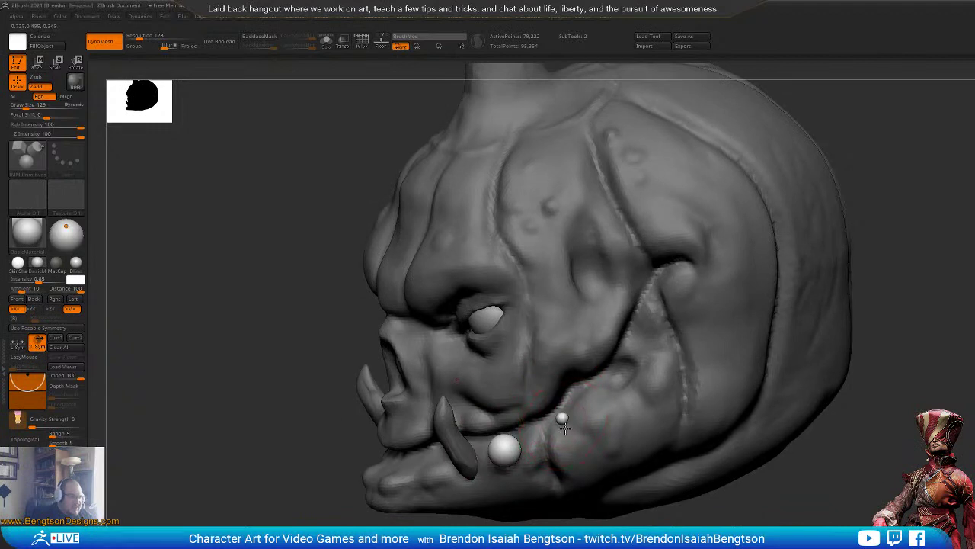
mouse_move(563, 509)
left_mouse_down()
mouse_move(613, 380)
mouse_move(619, 402)
left_mouse_up()
mouse_move(693, 515)
left_mouse_down()
mouse_move(534, 487)
mouse_move(586, 488)
left_mouse_up()
Step: Insert a row of small mirrored spheres along the front of the lower lip between the tusks and clear the mask
left_click_drag(470, 457, 472, 493)
left_click_drag(533, 523, 470, 524)
key("ctrl+z")
mouse_move(478, 468)
left_mouse_down()
mouse_move(475, 480)
mouse_move(439, 482)
left_mouse_up()
key("ctrl+z")
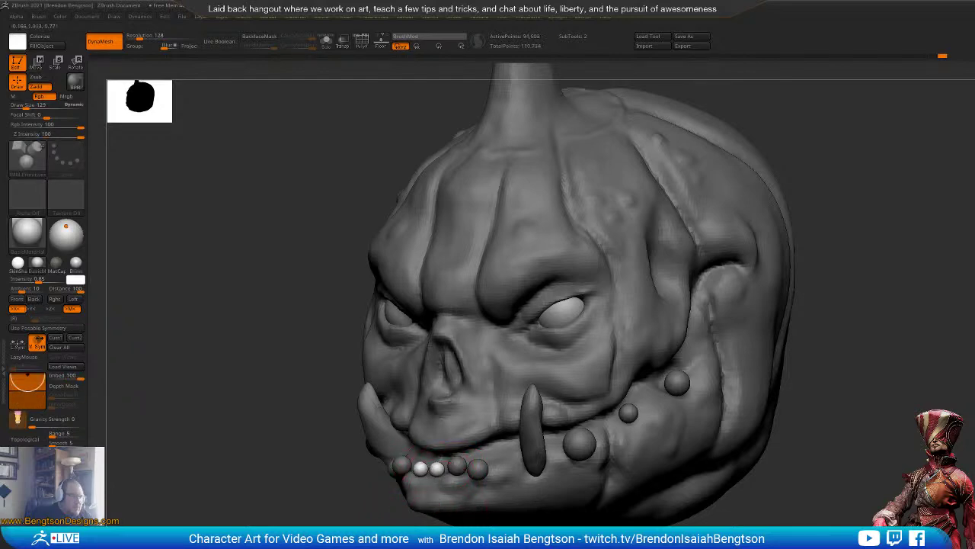
left_click_drag(346, 492, 415, 489)
mouse_move(781, 438)
left_mouse_down("ctrl")
mouse_move(820, 403)
mouse_move(864, 426)
mouse_move(836, 418)
mouse_move(856, 426)
mouse_move(865, 419)
left_mouse_up("ctrl")
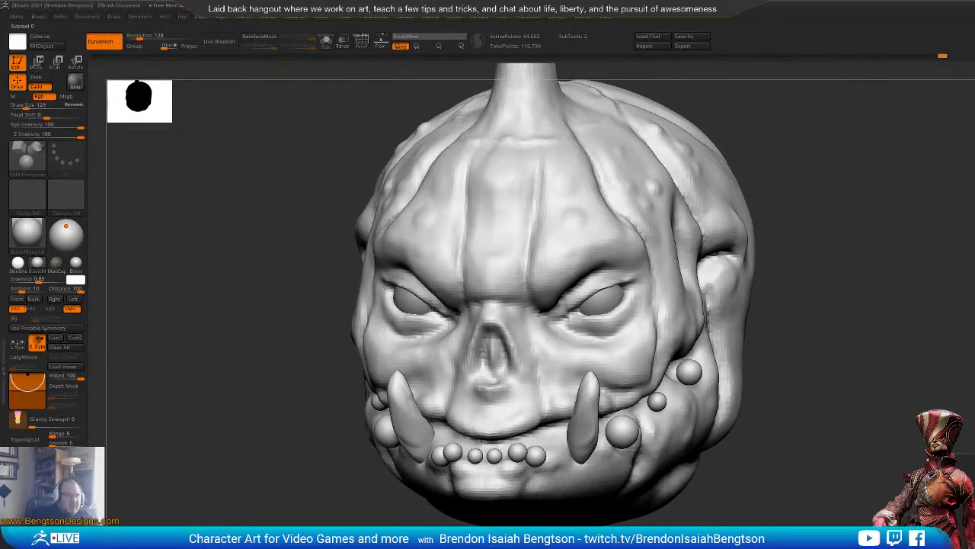
Step: Stretch the sphere behind the tusk upward into a pointed tooth with Move Topological at a draw size of 129 and adjust it in side view
mouse_move(956, 300)
left_mouse_down()
mouse_move(893, 429)
mouse_move(899, 343)
left_mouse_up()
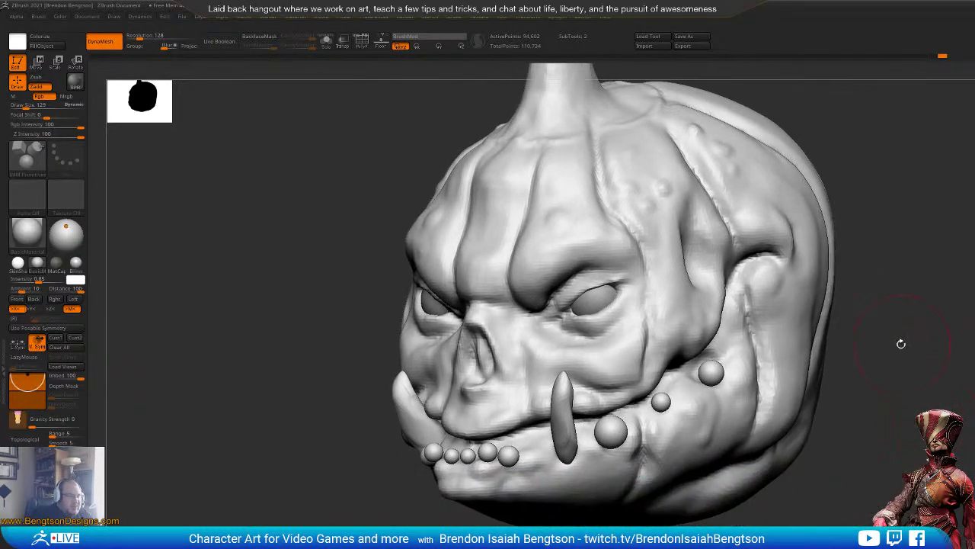
key("b")
key("m")
key("t")
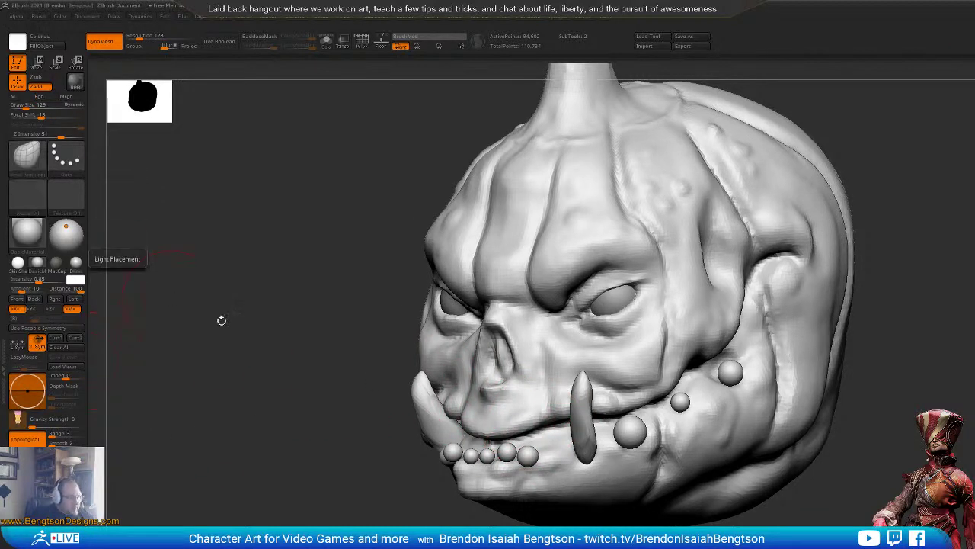
key("b")
key("m")
key("t")
key("b")
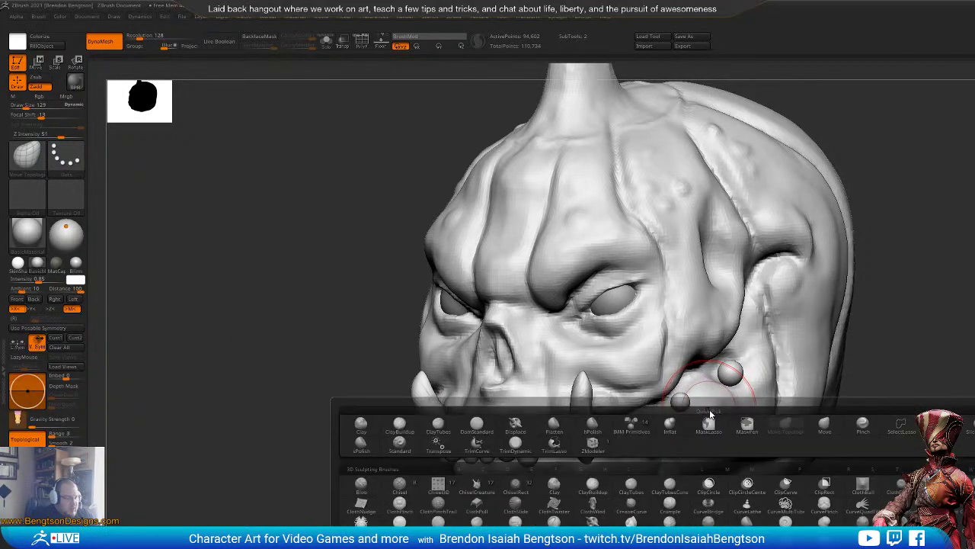
key("m")
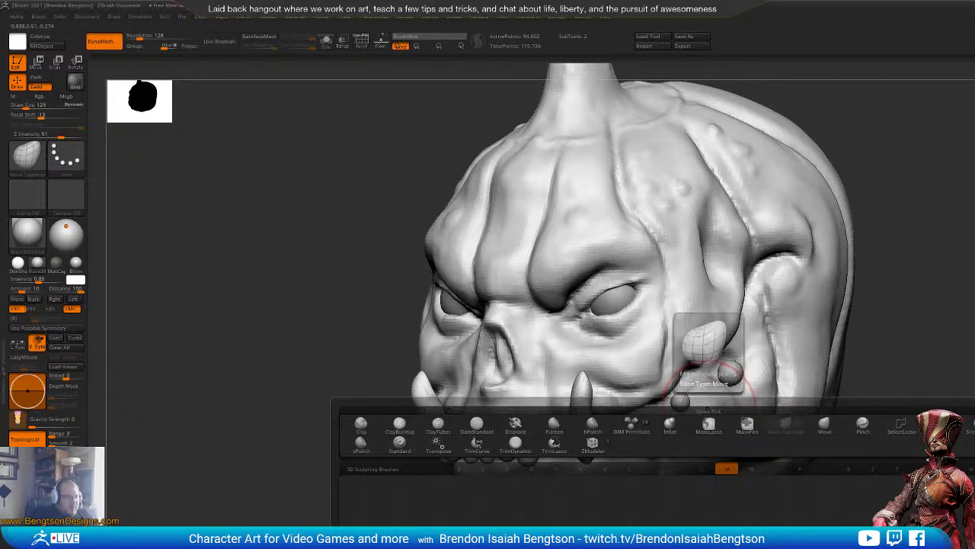
key("t")
left_click_drag(897, 411, 869, 415)
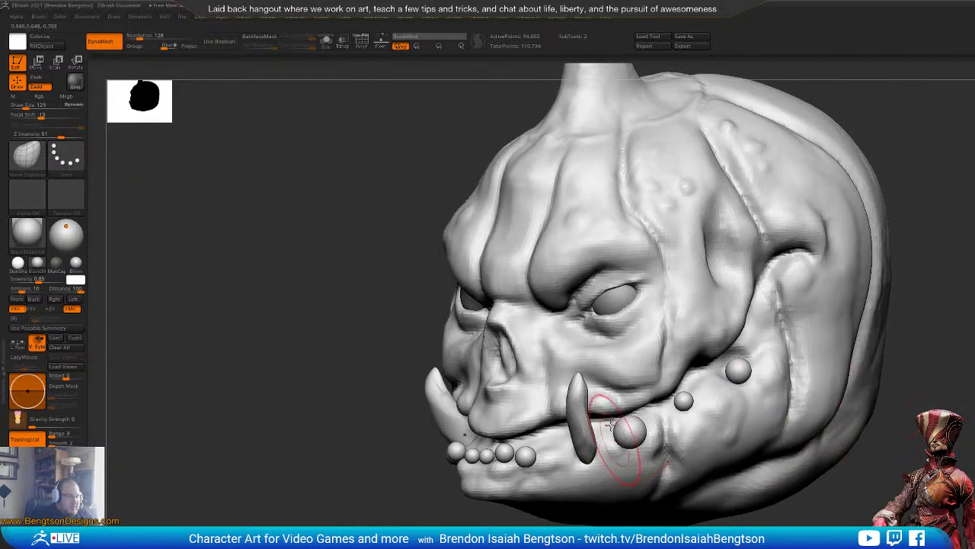
left_click_drag(624, 422, 627, 390)
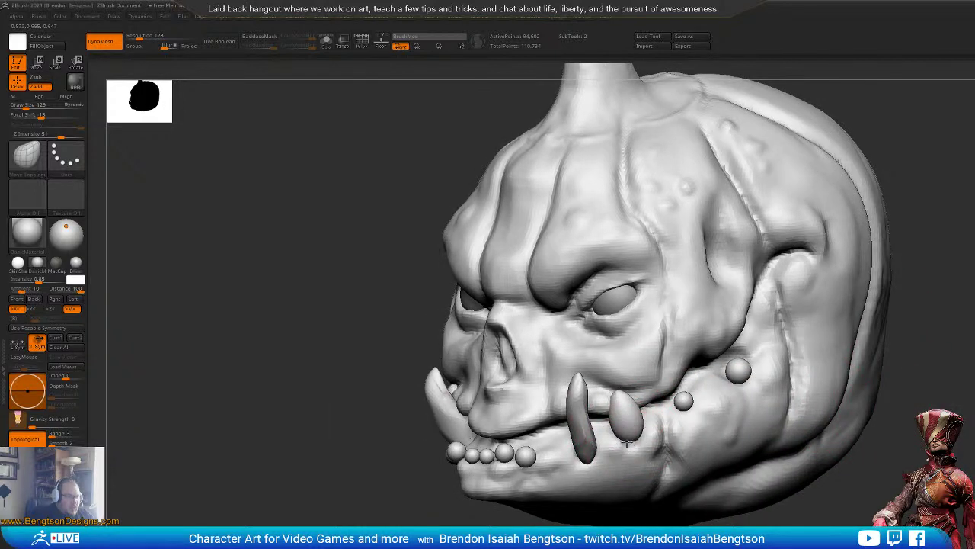
mouse_move(633, 441)
left_mouse_down()
mouse_move(623, 417)
mouse_move(628, 442)
mouse_move(635, 438)
left_mouse_up()
right_click_drag(632, 489, 553, 487)
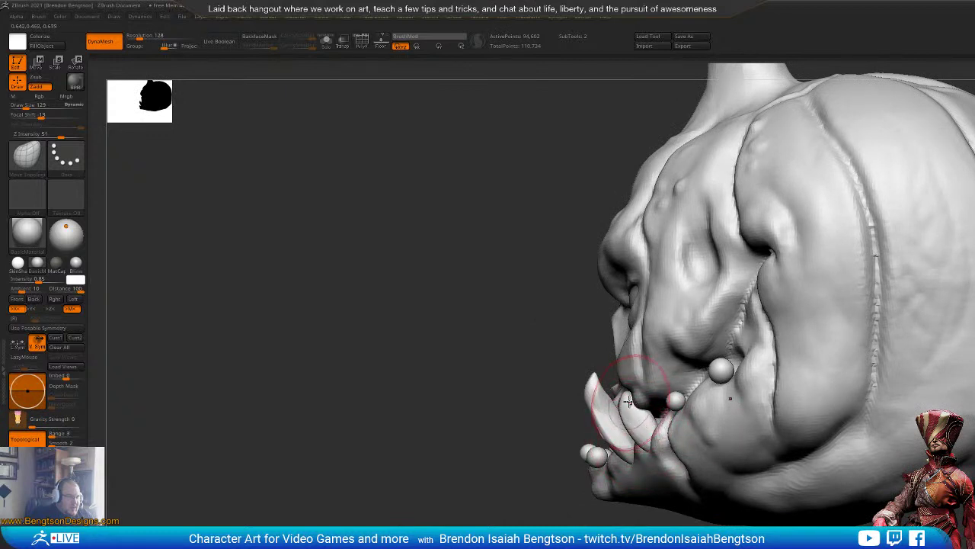
left_click_drag(633, 408, 627, 410, "shift")
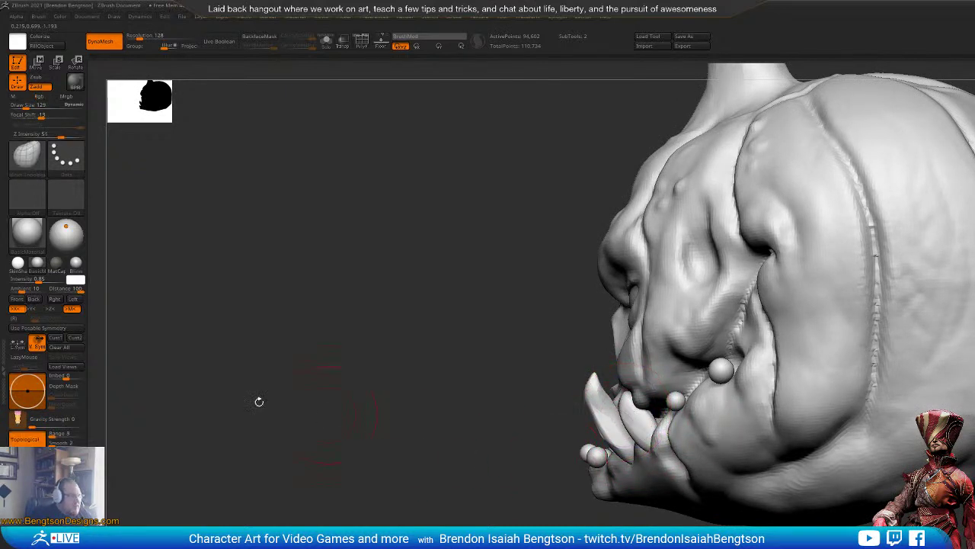
Step: Try to shift the lower lip beneath the tooth behind the tusk with the Move brush at a draw size of 129
key("shift")
key("b")
key("m")
key("t")
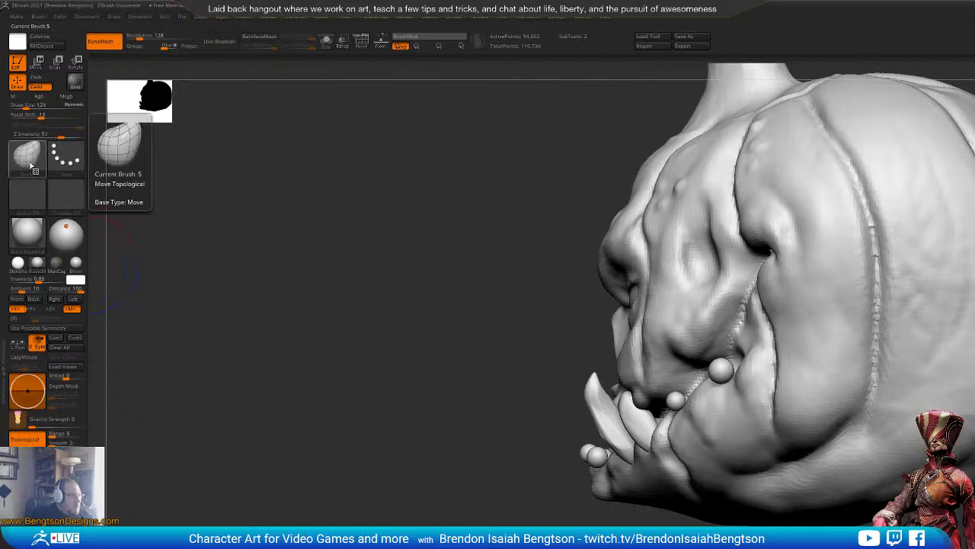
key("b")
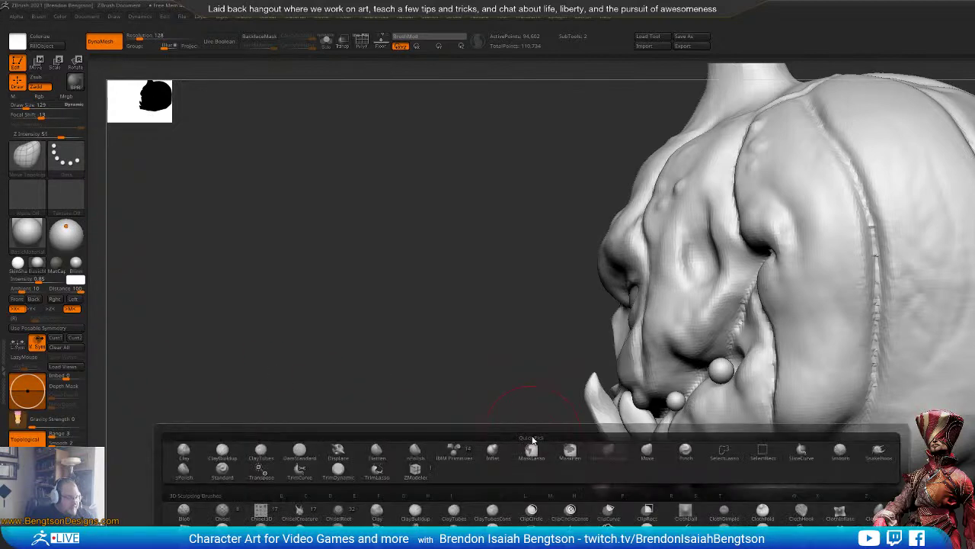
key("m")
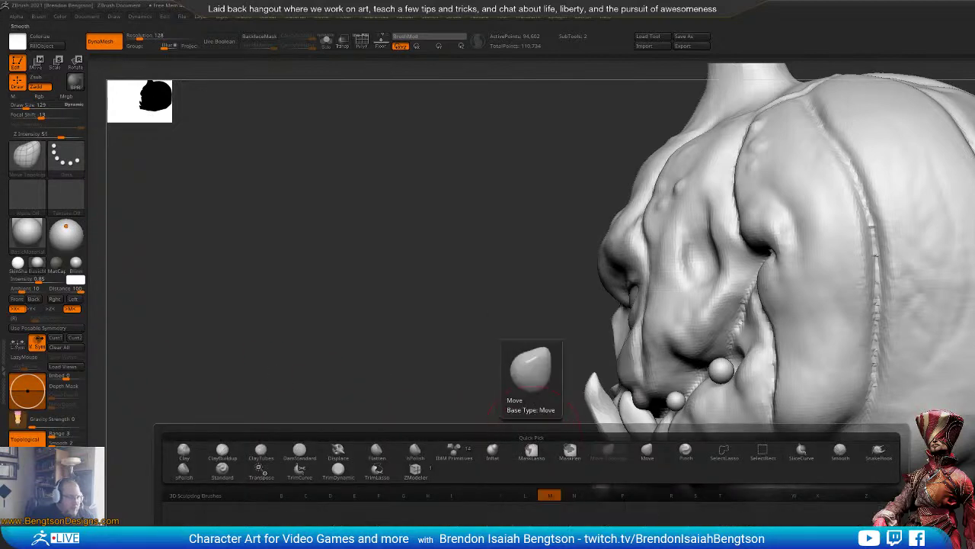
key("v")
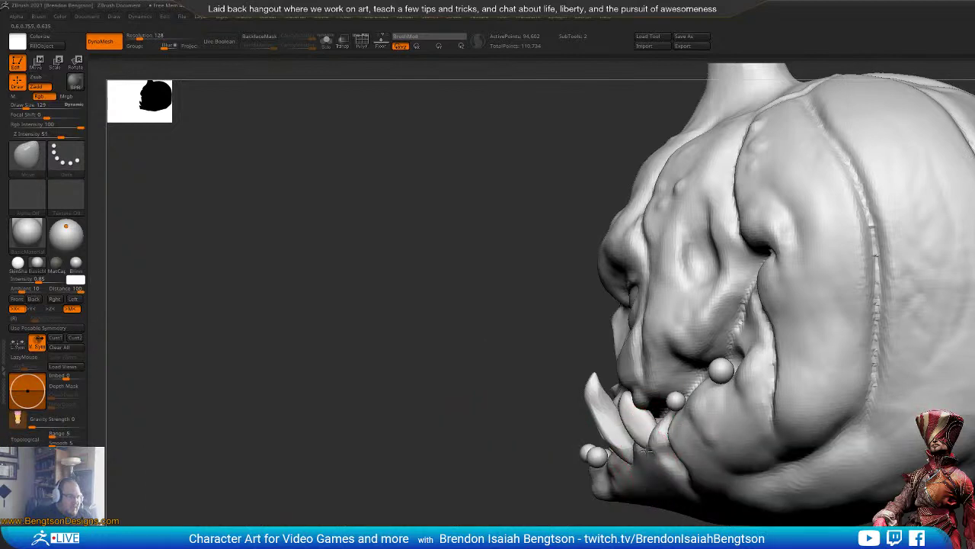
left_click_drag(634, 459, 673, 457)
left_click_drag(623, 533, 631, 534)
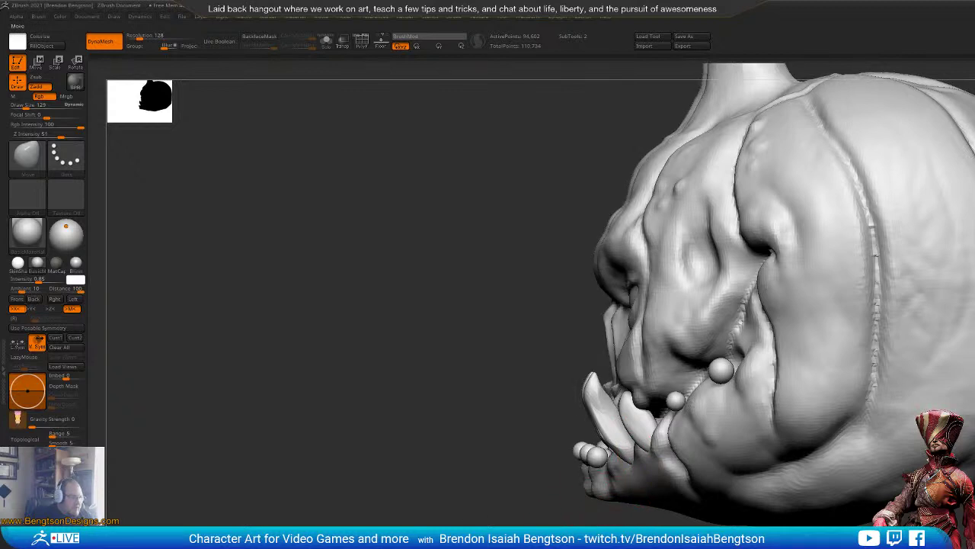
Step: Try to adjust the tooth behind the tusk with Move Topological at a draw size of 207
key("b")
key("m")
key("t")
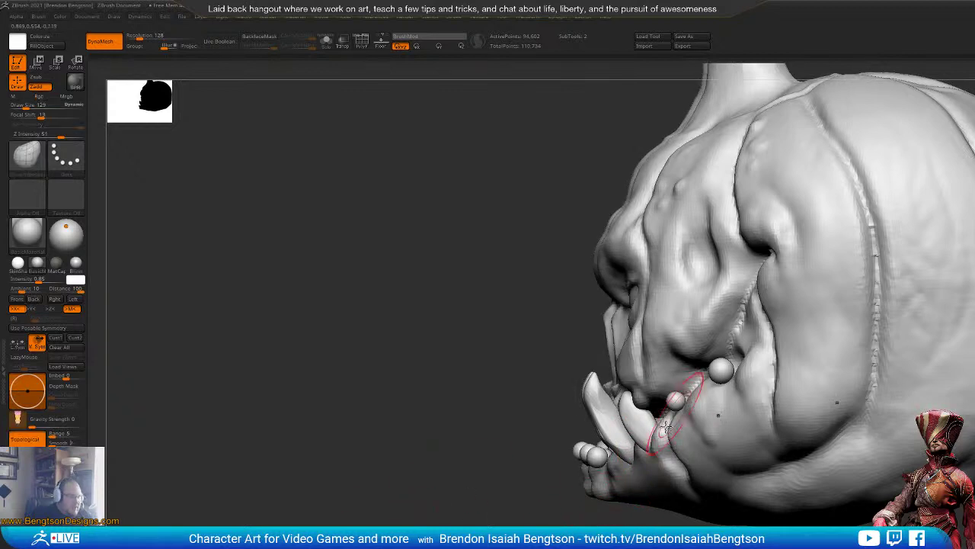
key("space")
mouse_move(612, 441)
left_mouse_down()
mouse_move(620, 440)
mouse_move(617, 459)
mouse_move(643, 428)
left_mouse_up()
left_click_drag(628, 527, 762, 525)
left_click_drag(680, 531, 730, 533)
left_click_drag(572, 525, 610, 513)
Step: Undo the recent Move and Move Topological strokes around the mouth
key("ctrl+z")
key("ctrl+z")
key("ctrl+z")
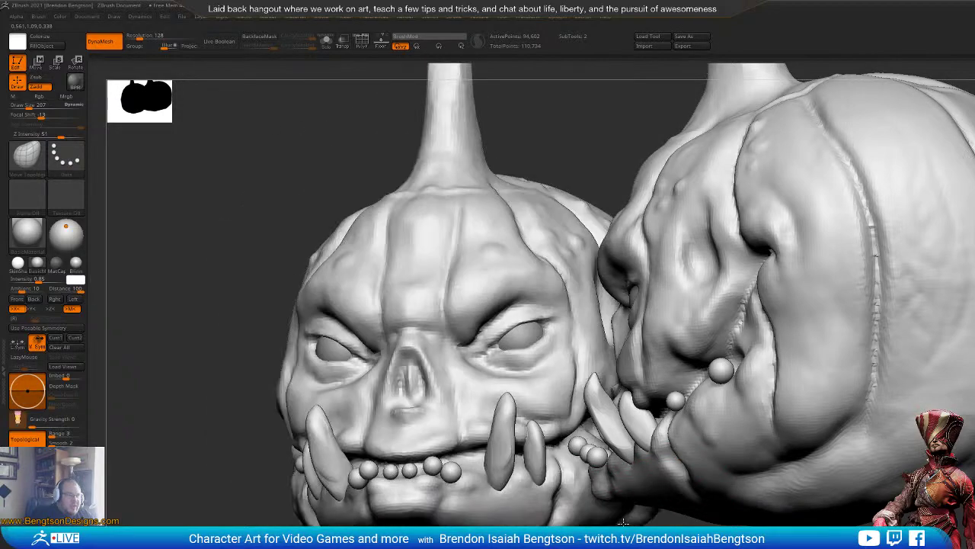
key("ctrl+z")
key("ctrl+z")
key("ctrl+z")
key("ctrl+z")
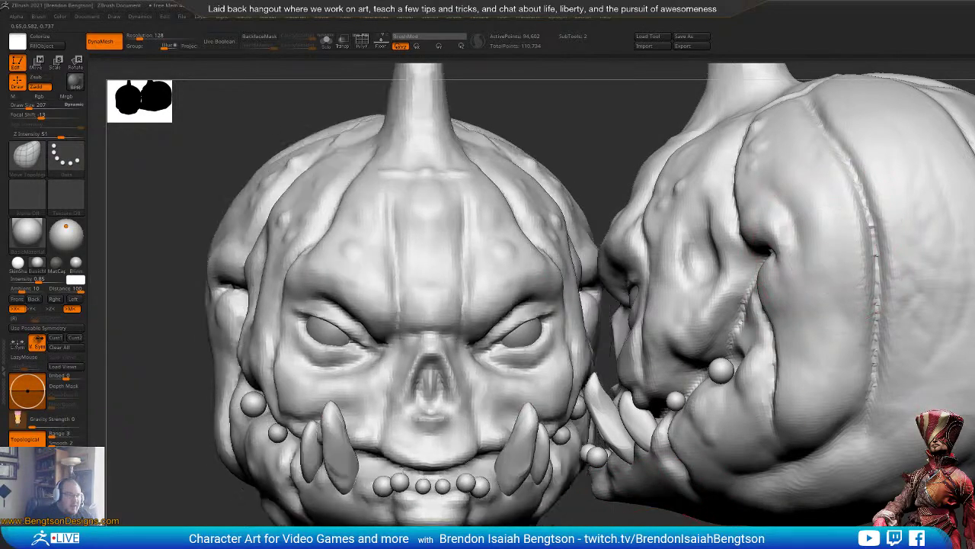
left_click_drag(267, 320, 301, 320)
key("ctrl+z")
key("ctrl+z")
key("ctrl+z")
key("ctrl+z")
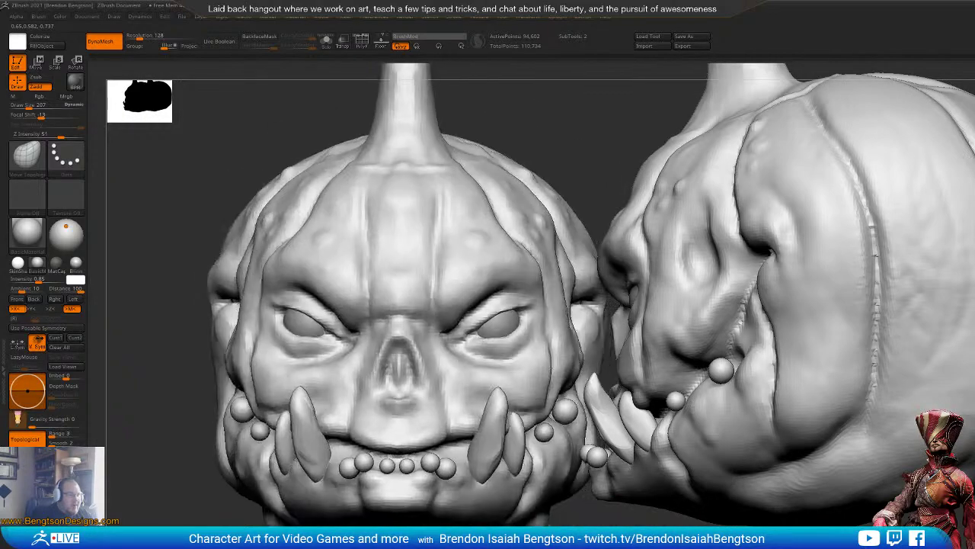
key("ctrl+z")
key("ctrl+z")
key("ctrl+z")
key("ctrl+z")
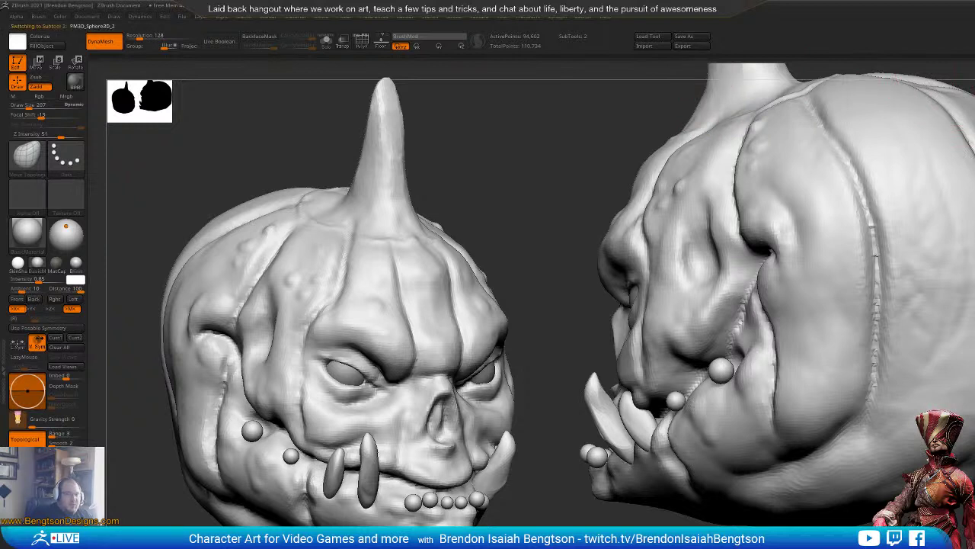
Step: Switch to the eyeball subtool and return to the pumpkin demon guy dude subtool
key("ctrl+z")
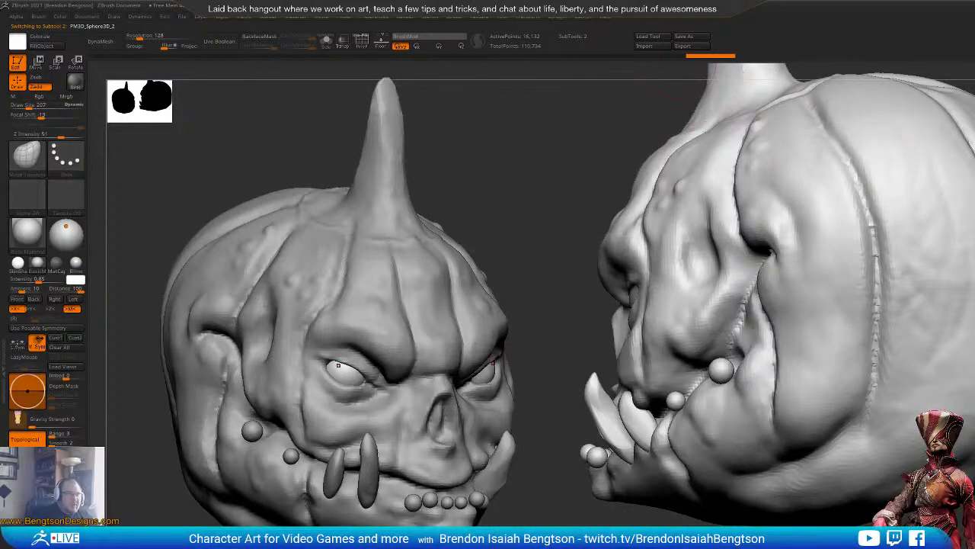
key("ctrl+shift+z")
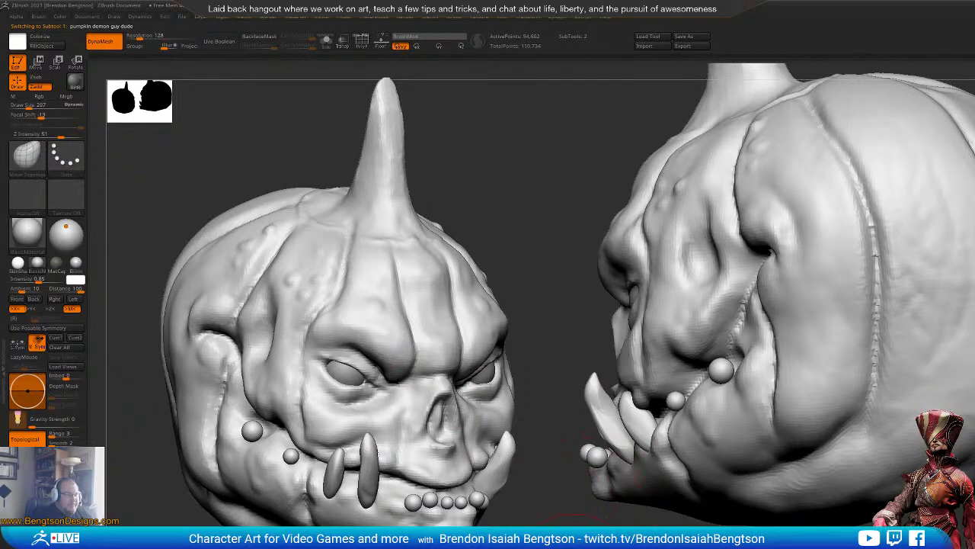
left_click_drag(566, 462, 561, 491, "shift")
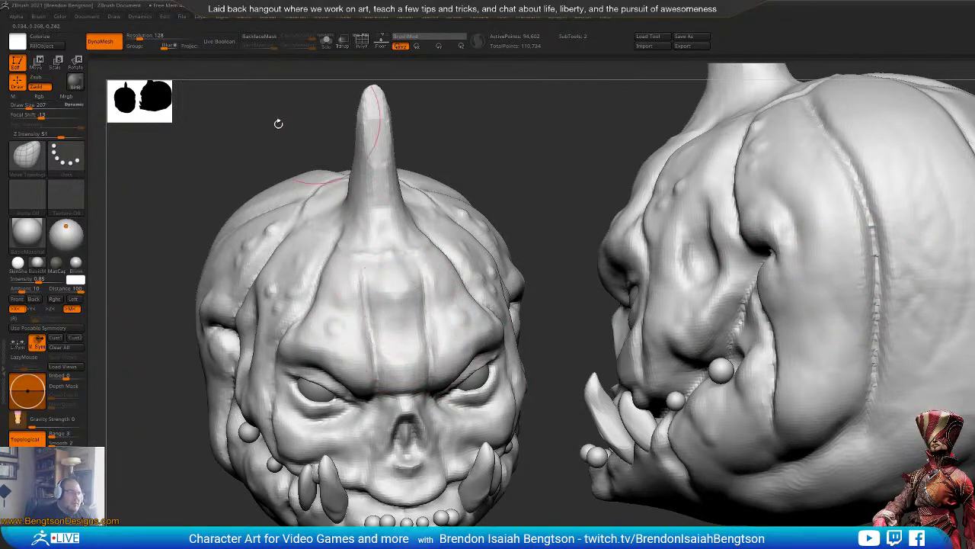
Step: Start a new document without saving changes, place the head on the empty canvas and re-enter Edit mode
left_click(86, 16)
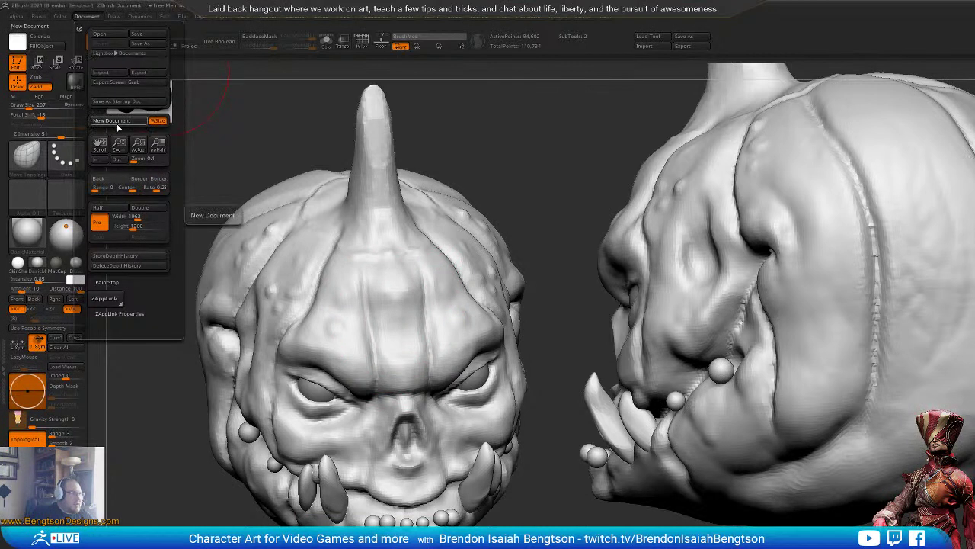
left_click(111, 120)
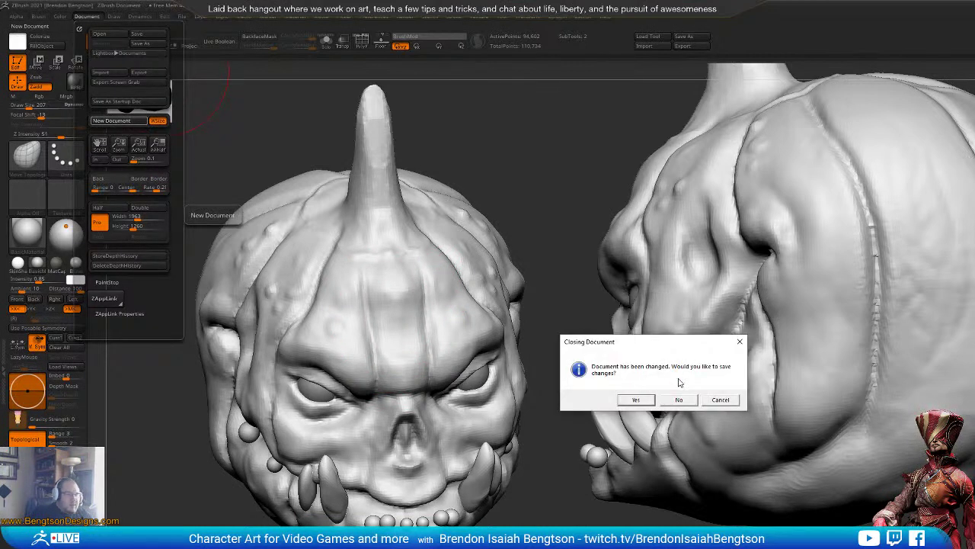
left_click(679, 402)
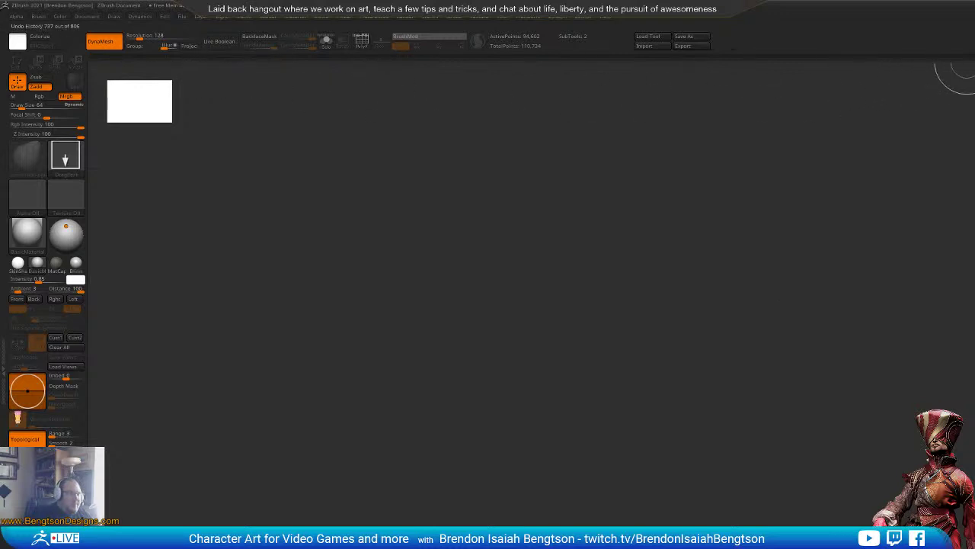
left_click_drag(535, 373, 541, 537)
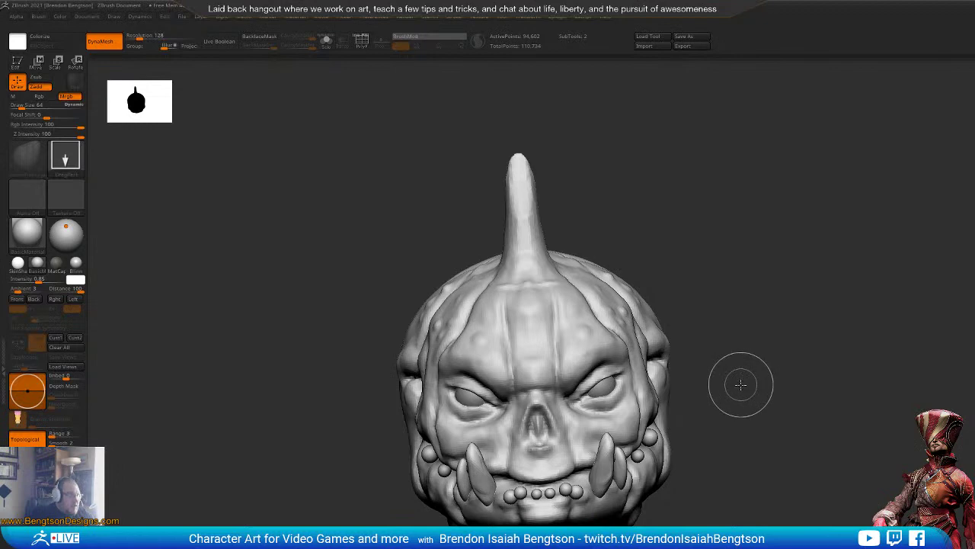
key("t")
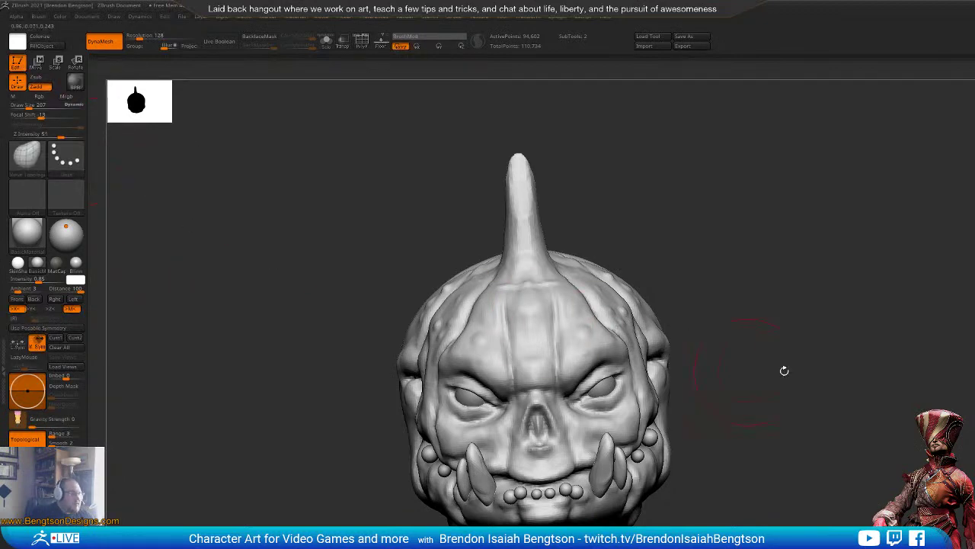
mouse_move(783, 371)
left_mouse_down()
mouse_move(834, 402)
mouse_move(821, 396)
mouse_move(797, 420)
mouse_move(830, 394)
mouse_move(845, 419)
mouse_move(864, 410)
mouse_move(842, 385)
left_mouse_up()
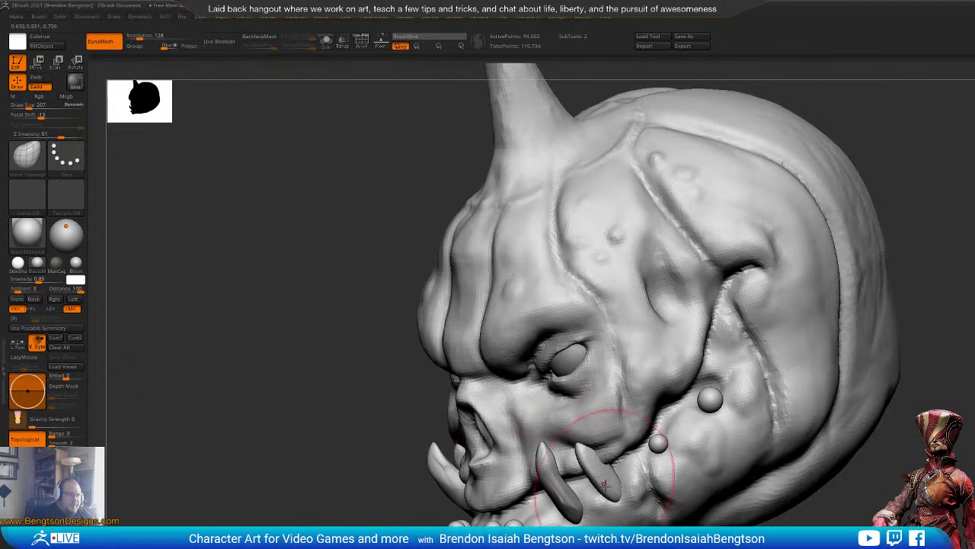
Step: Show the polygroup wireframe and mask everything except the small rear tusk on the lower jaw
left_click_drag(586, 388, 567, 499)
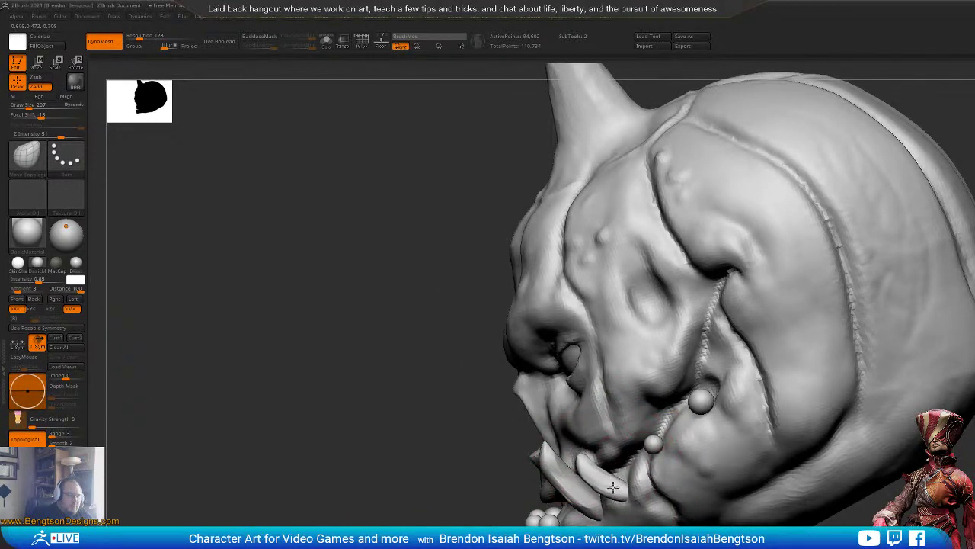
left_click_drag(603, 478, 623, 492, "shift")
mouse_move(591, 486)
right_mouse_down()
mouse_move(573, 409)
mouse_move(577, 387)
mouse_move(598, 389)
mouse_move(526, 404)
mouse_move(610, 387)
mouse_move(562, 392)
right_mouse_up()
left_click_drag(518, 329, 503, 329)
left_click_drag(560, 470, 665, 480)
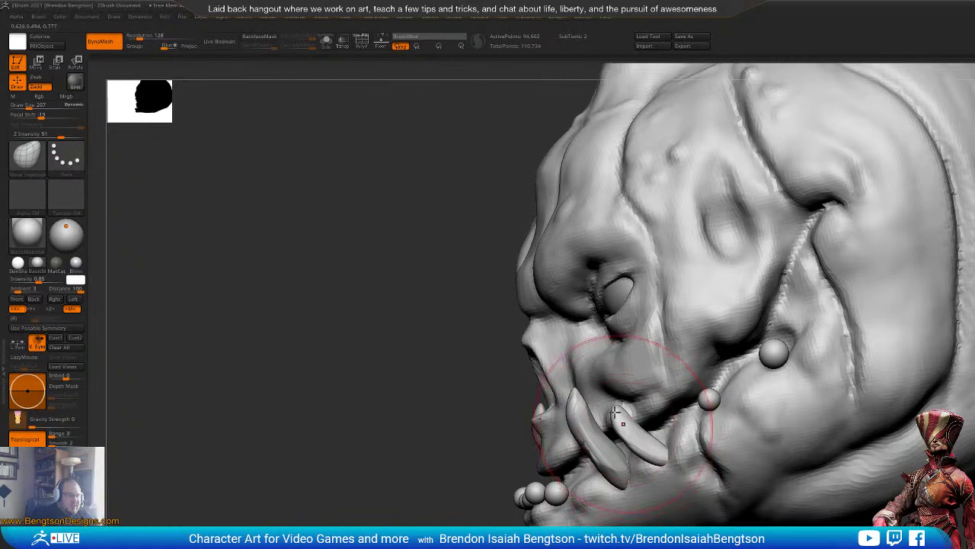
key("shift+f")
left_click_drag(458, 427, 609, 436)
mouse_move(495, 478)
left_mouse_down()
mouse_move(564, 455)
mouse_move(561, 439)
left_mouse_up()
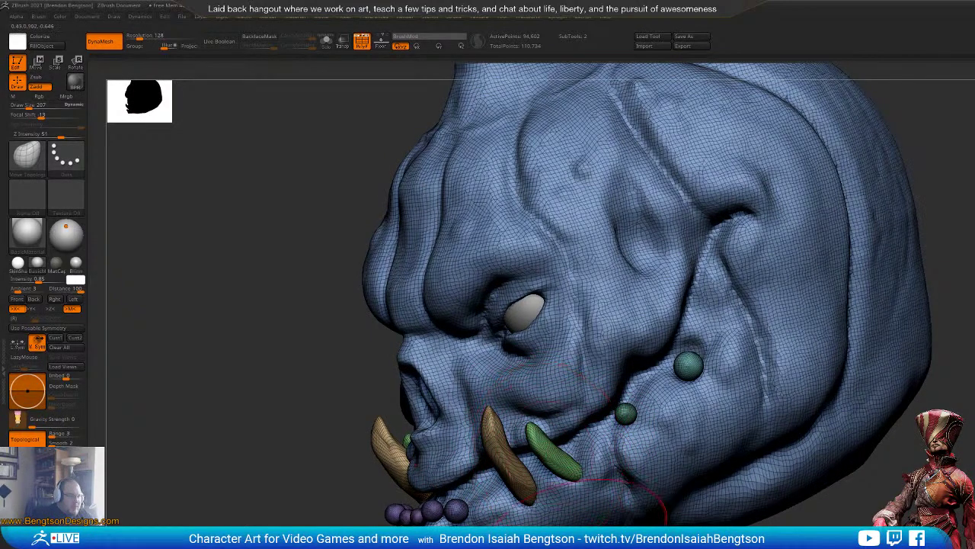
left_click_drag(562, 457, 562, 516)
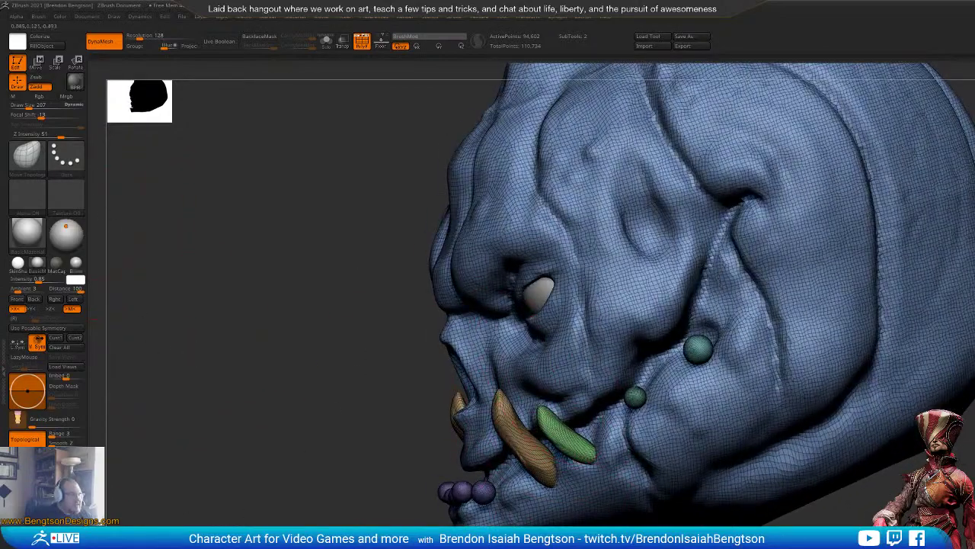
mouse_move(667, 506)
left_mouse_down()
mouse_move(590, 516)
mouse_move(655, 508)
mouse_move(667, 496)
left_mouse_up()
key("w")
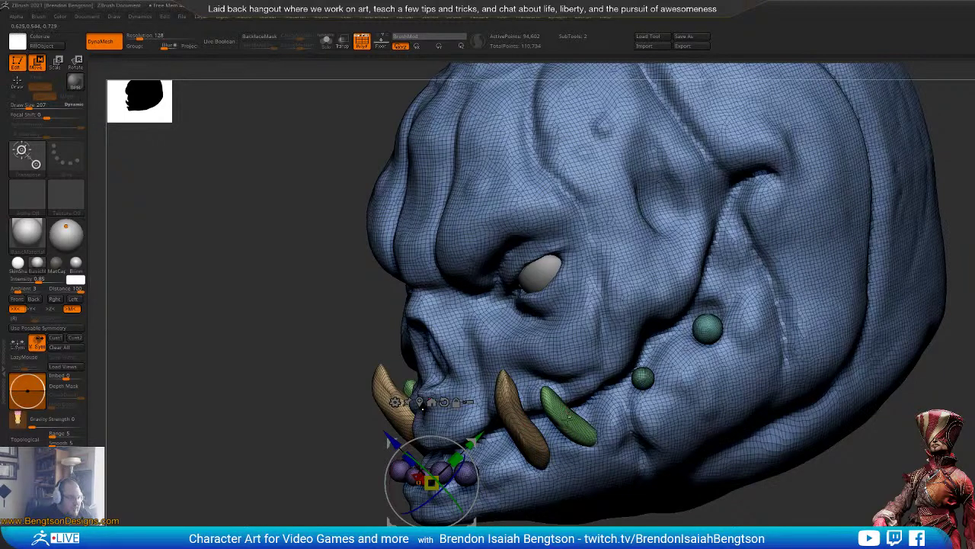
left_click(573, 425, "alt")
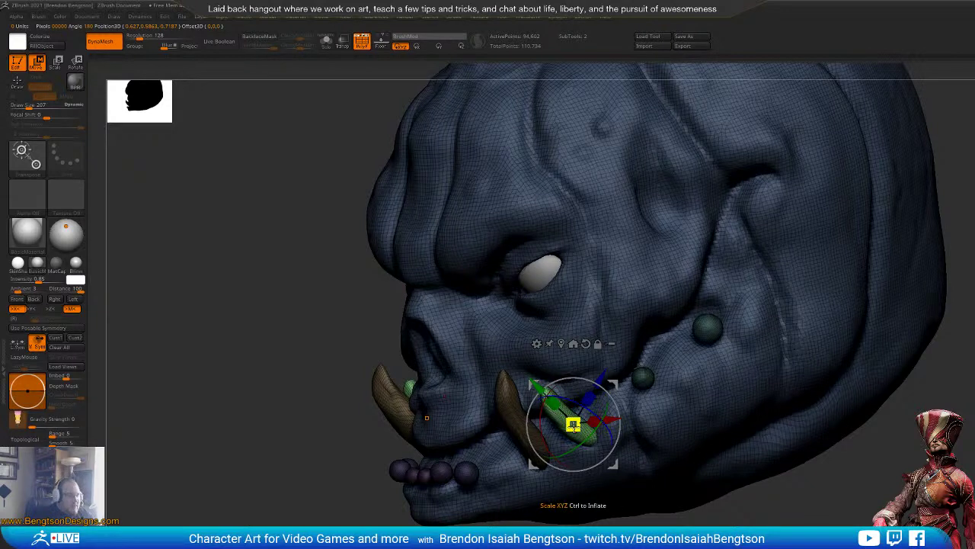
key("q")
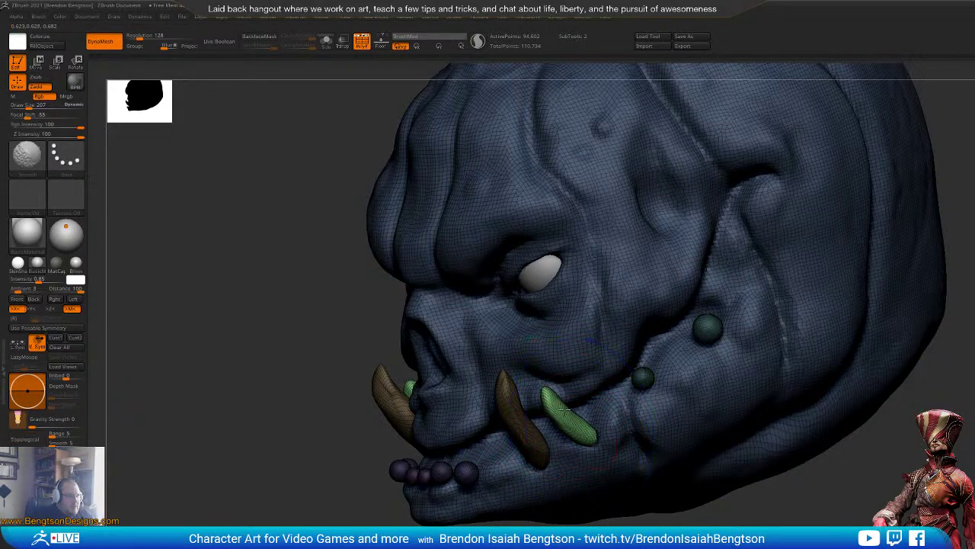
Step: Hide the wireframe and stretch the small rear tusk into a longer, pointed shape with the Move Topological brush
right_click_drag(562, 405, 526, 402)
mouse_move(526, 403)
right_mouse_down("ctrl")
mouse_move(564, 419)
mouse_move(526, 415)
mouse_move(566, 413)
right_mouse_up("ctrl")
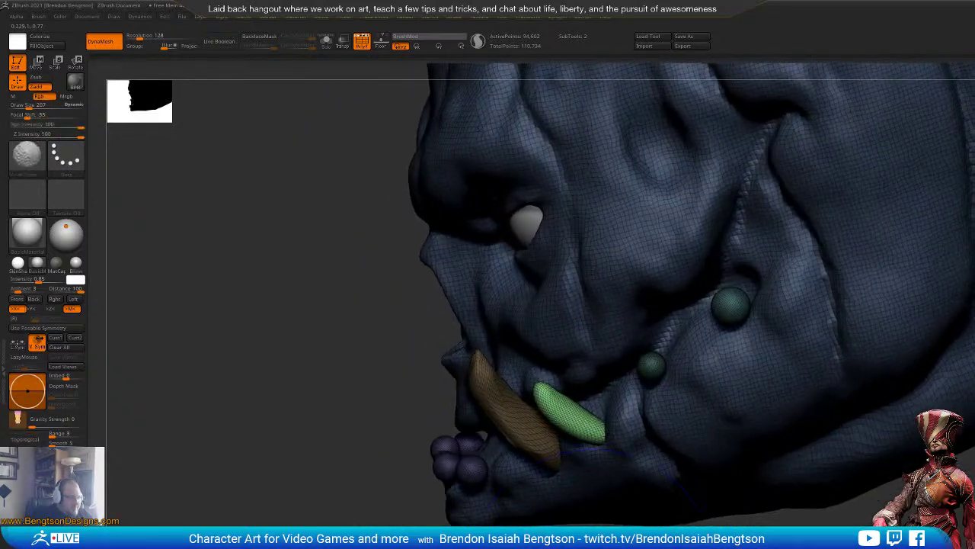
key("shift+f")
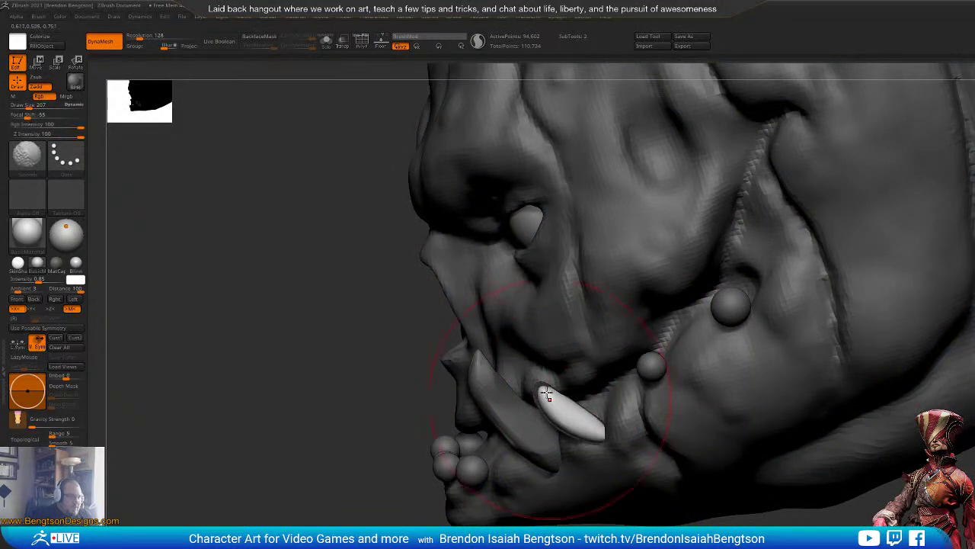
key("b")
key("m")
key("t")
key("space")
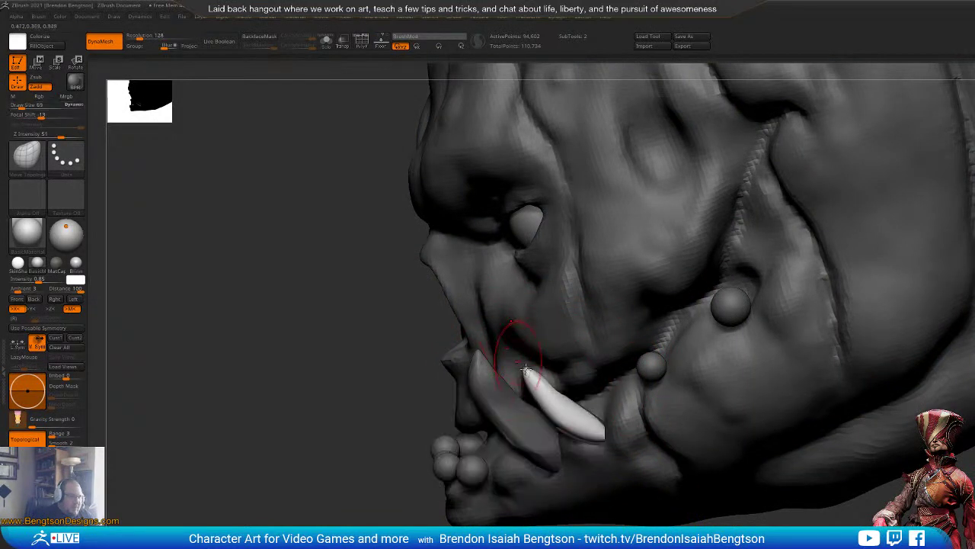
key("shift")
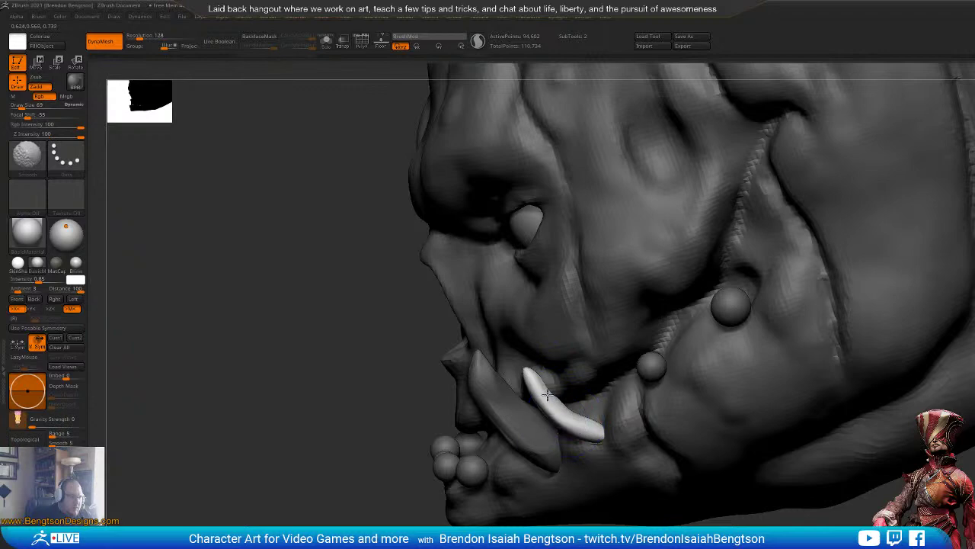
right_click_drag(559, 411, 576, 465)
right_click_drag(552, 503, 551, 414)
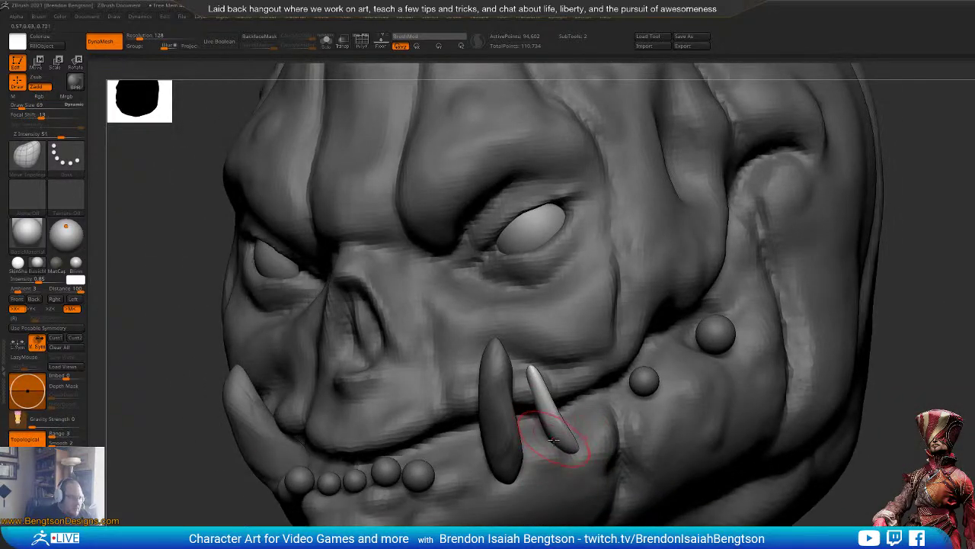
Step: Rotate the small rear tusk upright with the gizmo and seat it in the jaw behind the large tusk
key("w")
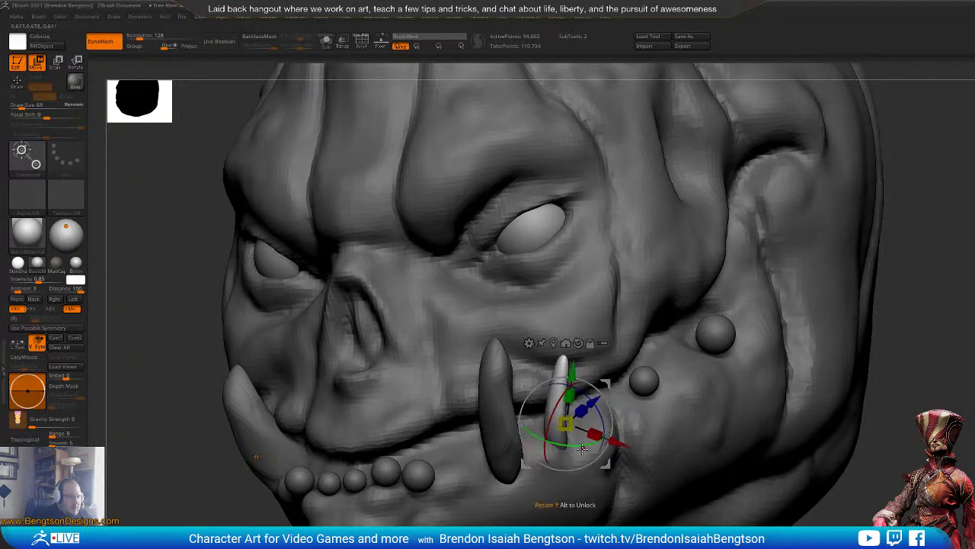
left_click_drag(566, 424, 575, 406)
left_click_drag(570, 533, 609, 531)
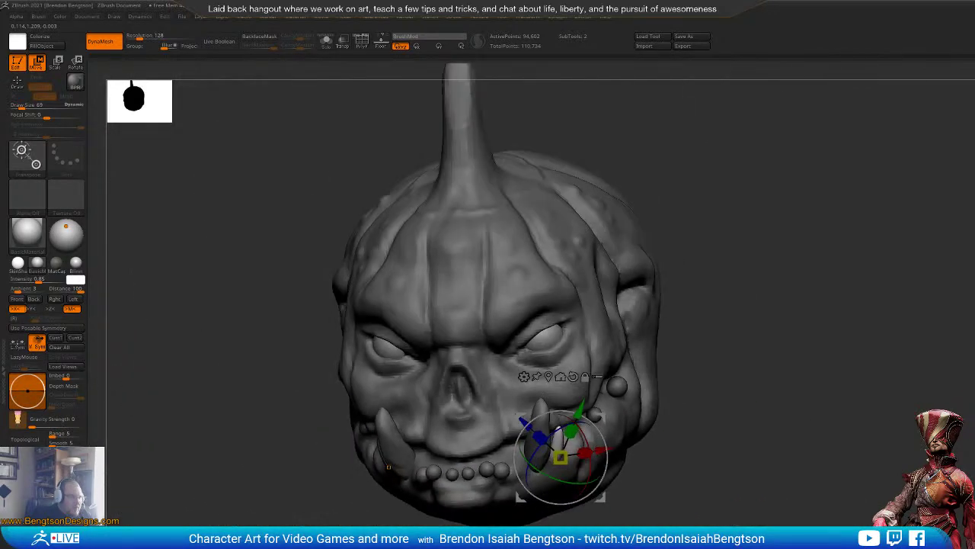
key("q")
mouse_move(732, 488)
left_mouse_down()
mouse_move(625, 488)
mouse_move(633, 526)
mouse_move(602, 526)
mouse_move(640, 526)
mouse_move(626, 526)
left_mouse_up()
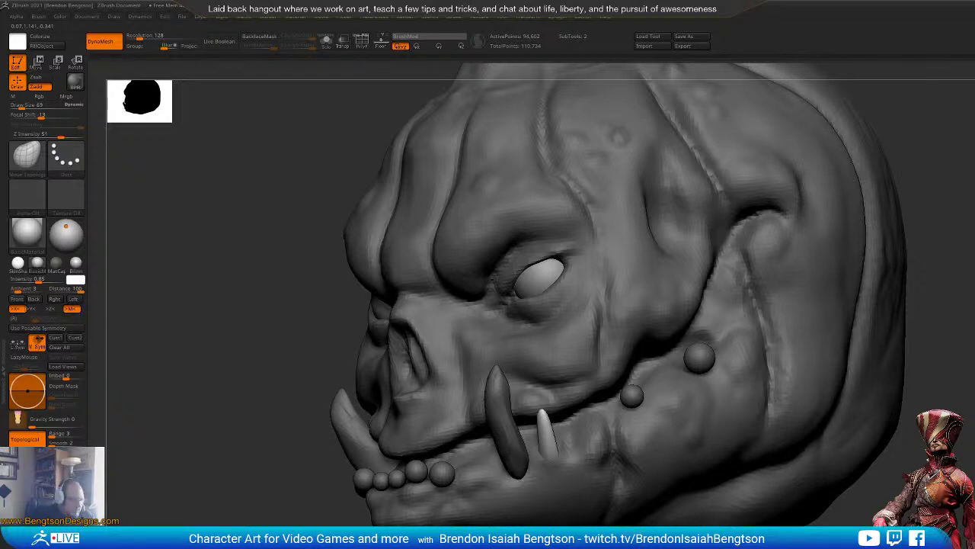
mouse_move(576, 506)
right_mouse_down()
mouse_move(545, 506)
mouse_move(586, 505)
right_mouse_up()
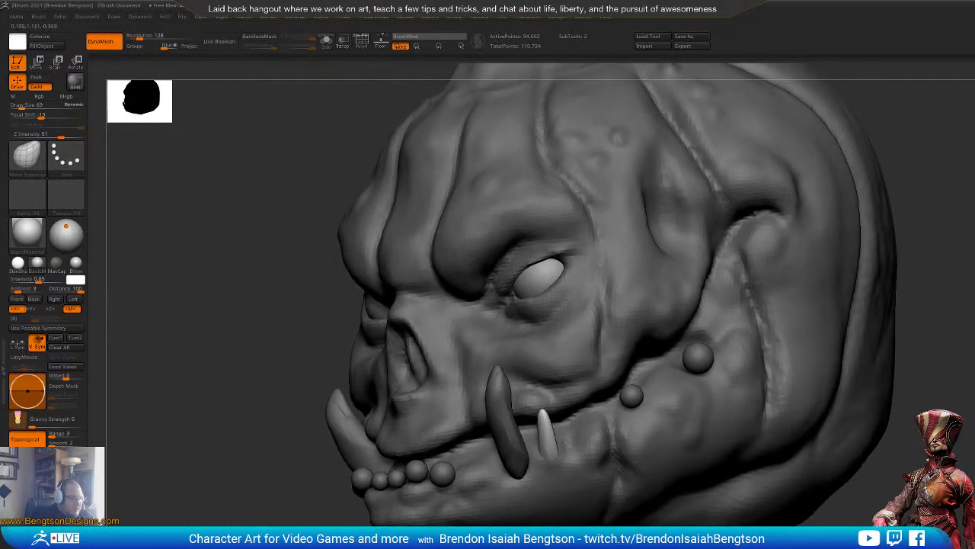
Step: Invert the mask and try building up clay on the jaw around the small rear tusk with the ClayBuildup brush
left_click(304, 503, "ctrl")
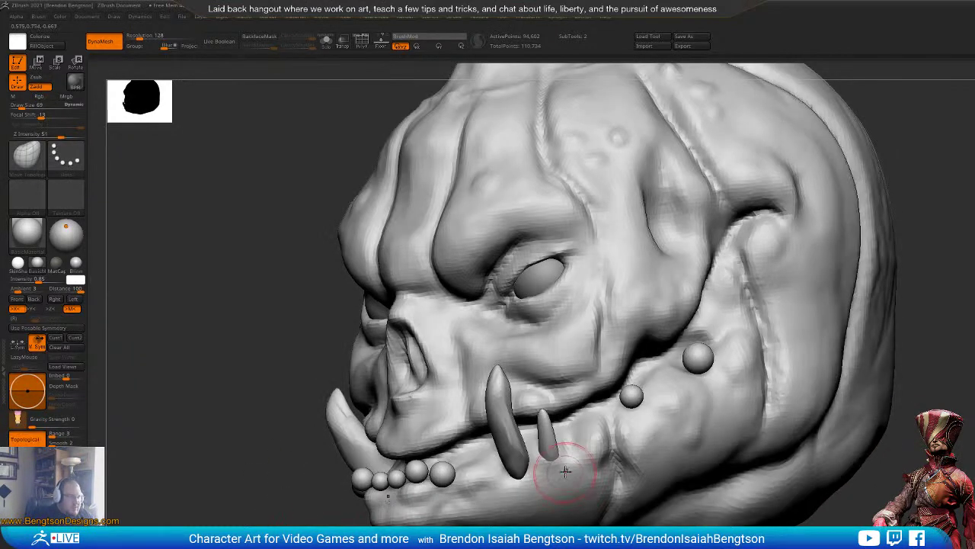
key("b")
key("c")
key("b")
left_click_drag(554, 474, 563, 470)
left_click(307, 503, "ctrl")
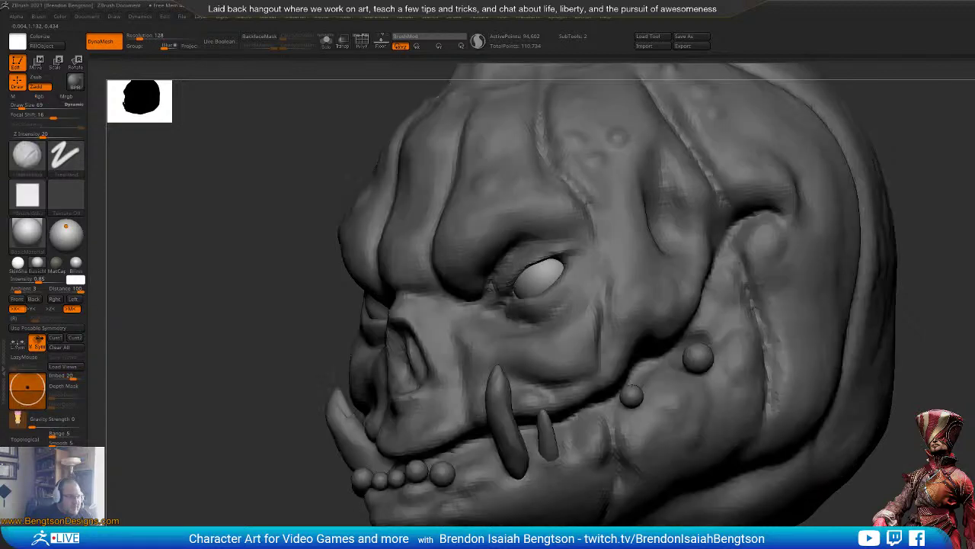
Step: Isolate the head's polygroup and use Split Hidden to separate the tusks and placeholder spheres into their own subtool
left_click_drag(305, 488, 291, 512)
key("shift+f")
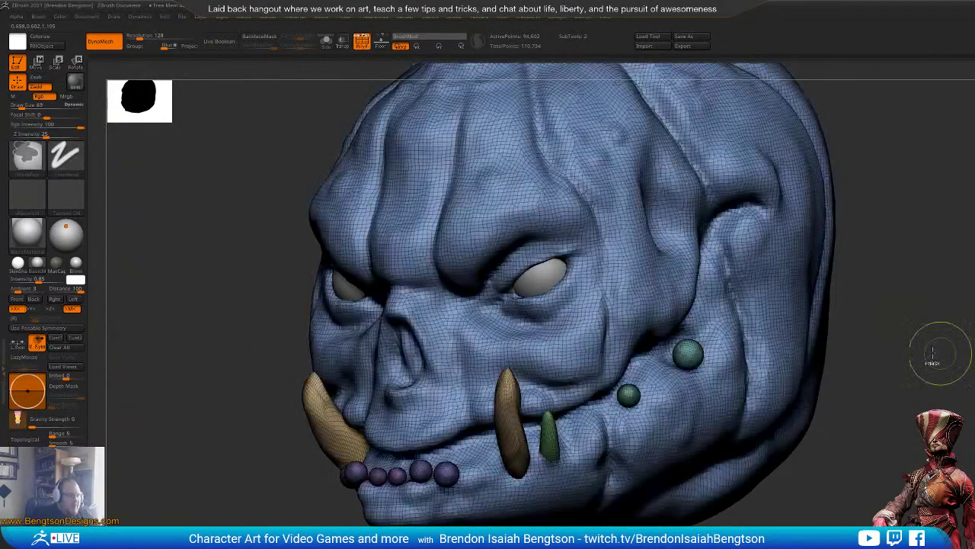
left_click(594, 350, "ctrl+shift")
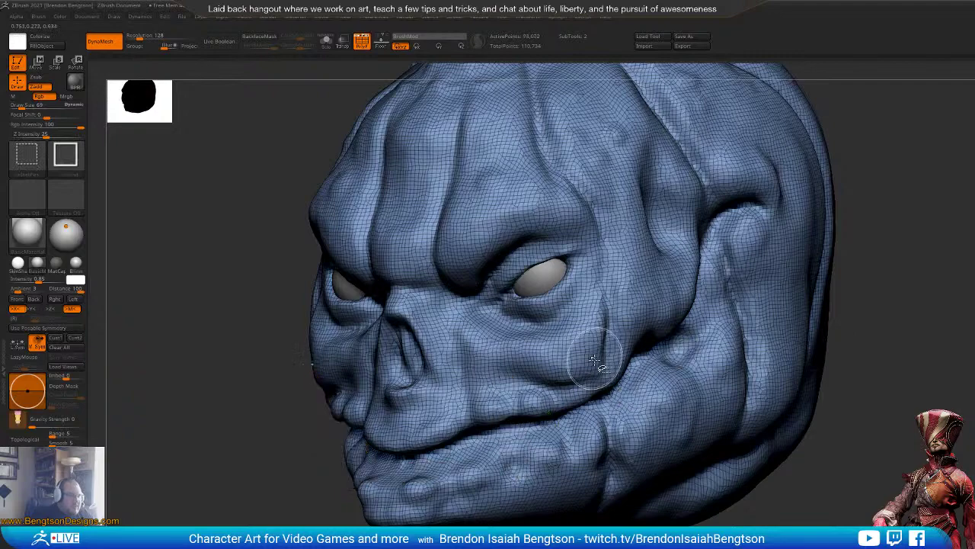
left_click(595, 350, "ctrl+shift")
left_click_drag(844, 292, 862, 356)
left_click(871, 327, "ctrl+shift")
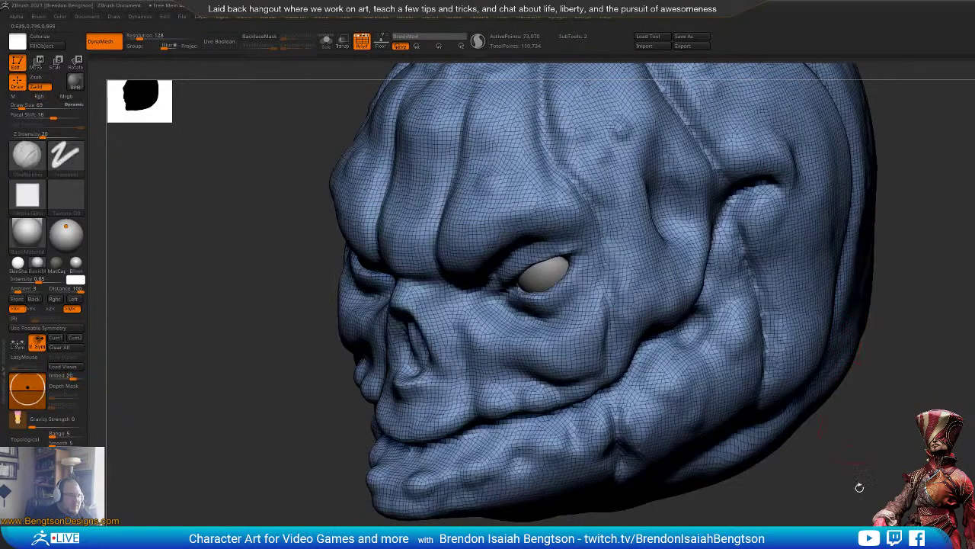
left_click_drag(860, 490, 882, 500)
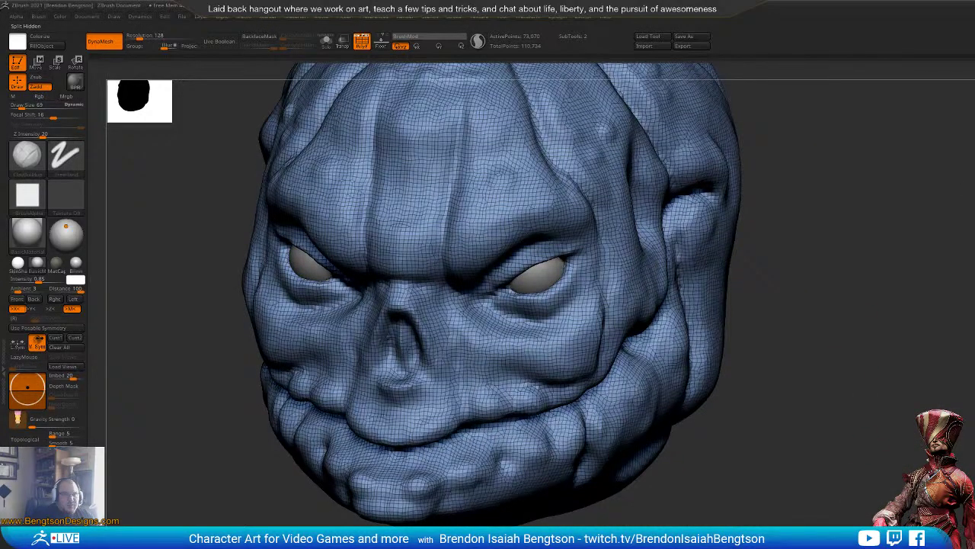
left_click(973, 342, "ctrl+shift")
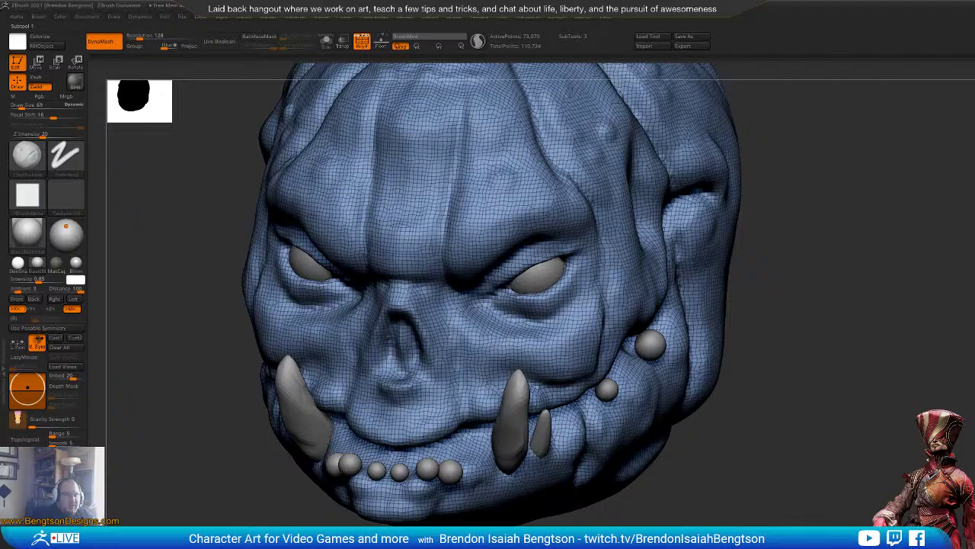
Step: Build up gum ridges on the jaw at the small rear tusk's base with the ClayBuildup brush at draw size 28
mouse_move(921, 367)
left_mouse_down()
mouse_move(899, 405)
mouse_move(874, 405)
mouse_move(876, 449)
left_mouse_up()
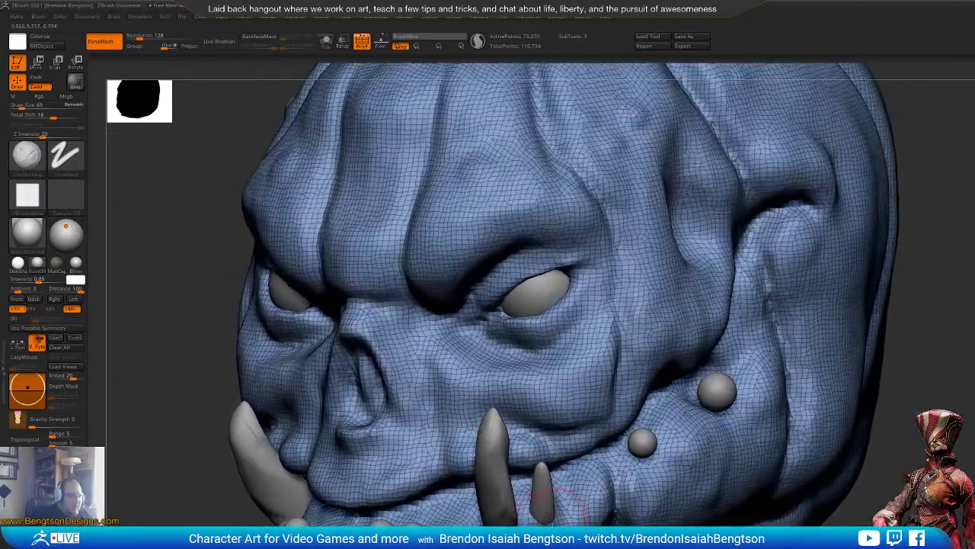
key("ctrl+z")
key("s")
left_click(547, 524)
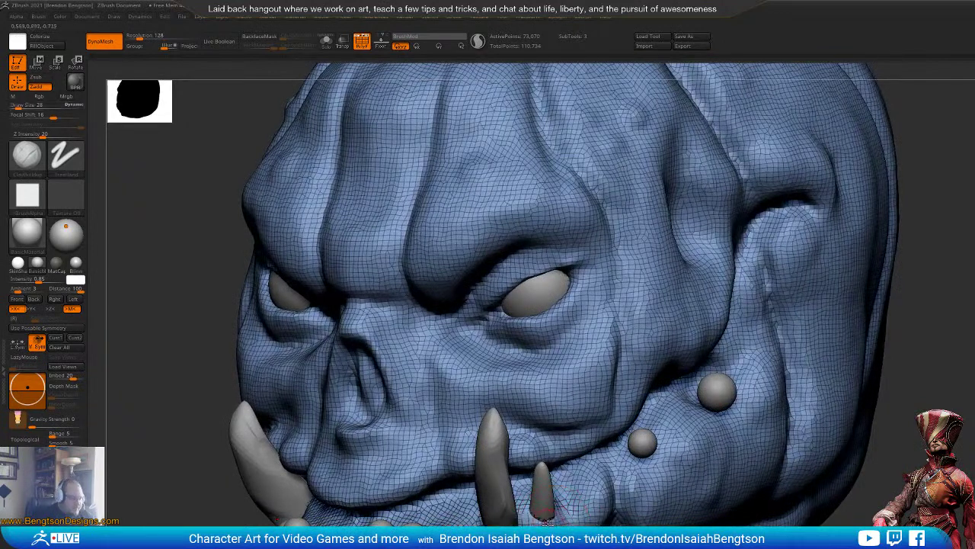
key("shift")
key("shift+f")
key("b")
key("c")
key("b")
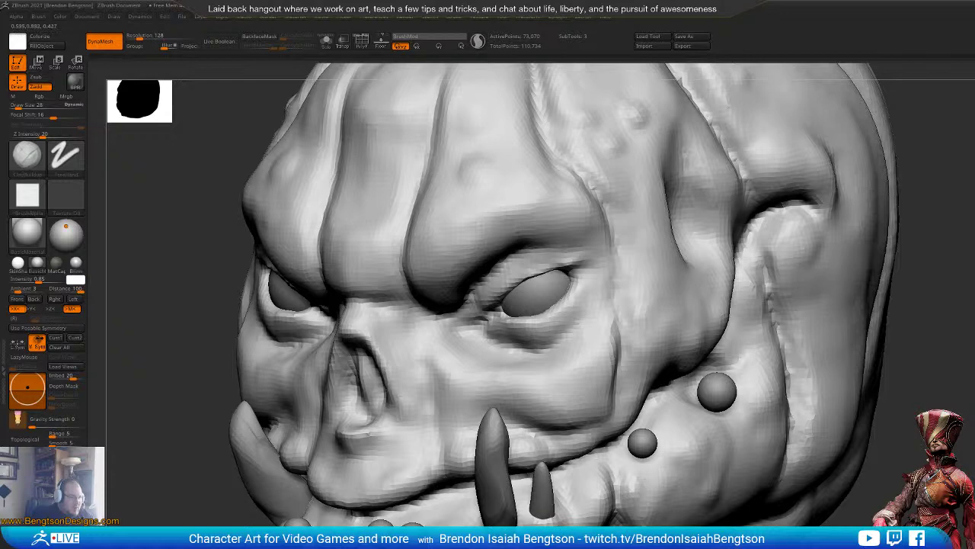
left_click_drag(888, 457, 746, 434)
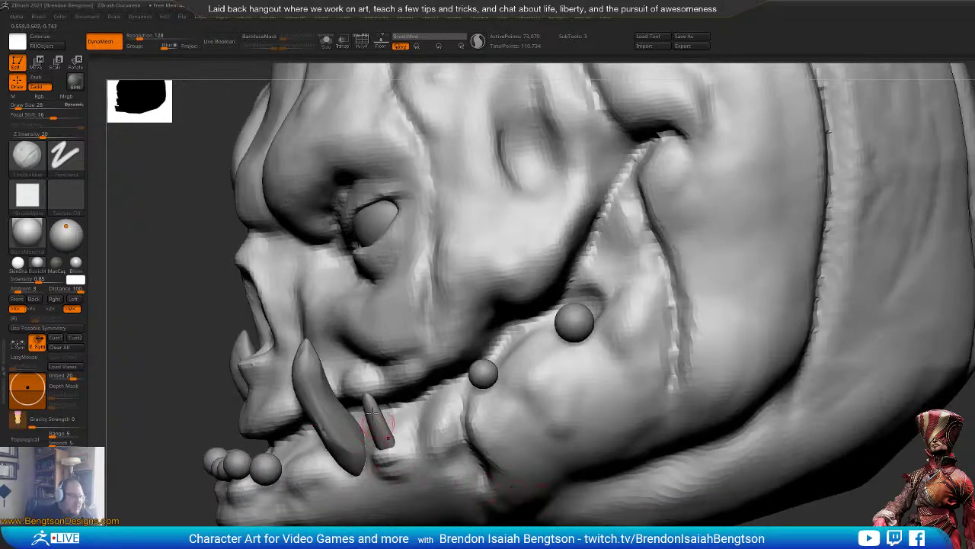
Step: Make the teeth subtool active and bend the large tusk's tip forward into a curve with the Move Topological brush
left_click(341, 436, "alt")
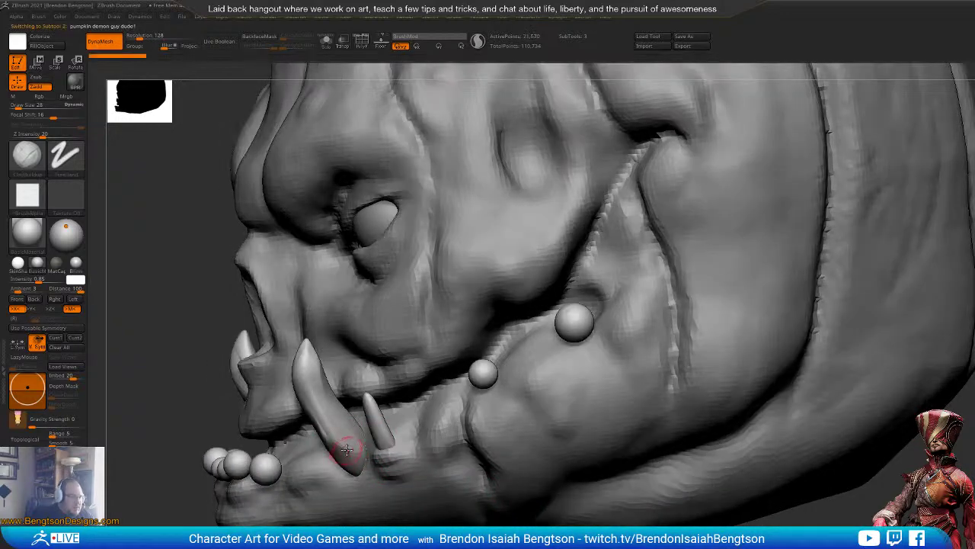
key("space")
left_click_drag(340, 433, 346, 432)
key("ctrl+z")
key("b")
key("m")
key("t")
left_click_drag(308, 372, 297, 357)
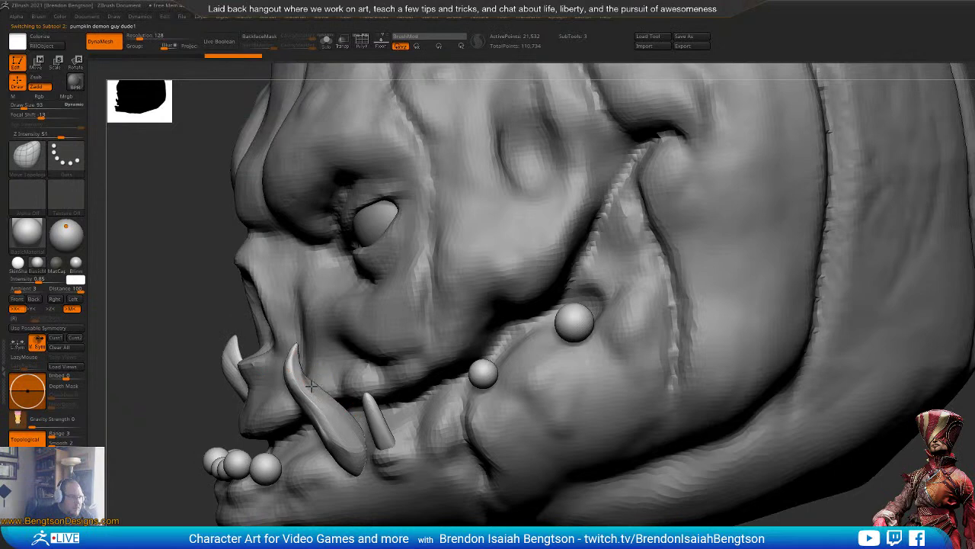
left_click_drag(317, 396, 311, 398)
Step: Sharpen the large tusk's tip and flare its upper part outward, away from the upper lip
mouse_move(167, 499)
left_mouse_down()
mouse_move(350, 499)
mouse_move(340, 500)
left_mouse_up()
right_click_drag(340, 499, 333, 384)
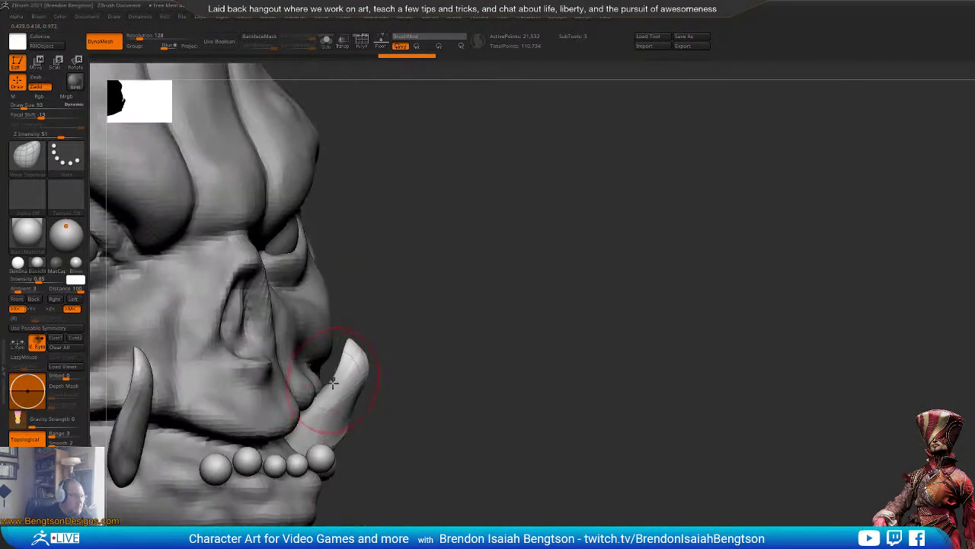
left_click_drag(354, 342, 357, 343)
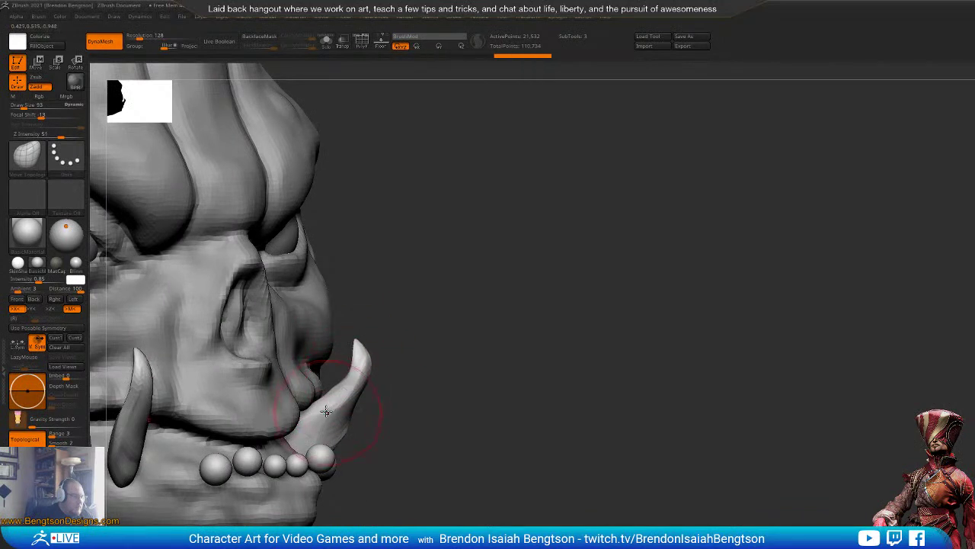
mouse_move(330, 410)
left_mouse_down()
mouse_move(352, 428)
mouse_move(328, 408)
mouse_move(340, 404)
mouse_move(305, 396)
mouse_move(337, 383)
left_mouse_up()
key("space")
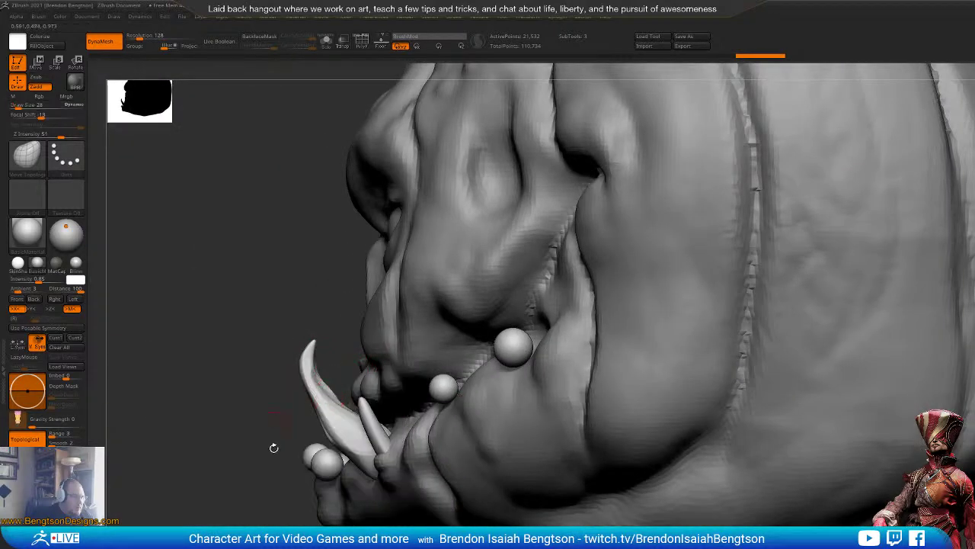
Step: Reshape the base and lower sides of the large tusk with a smaller Move Topological brush
left_click_drag(272, 447, 472, 448)
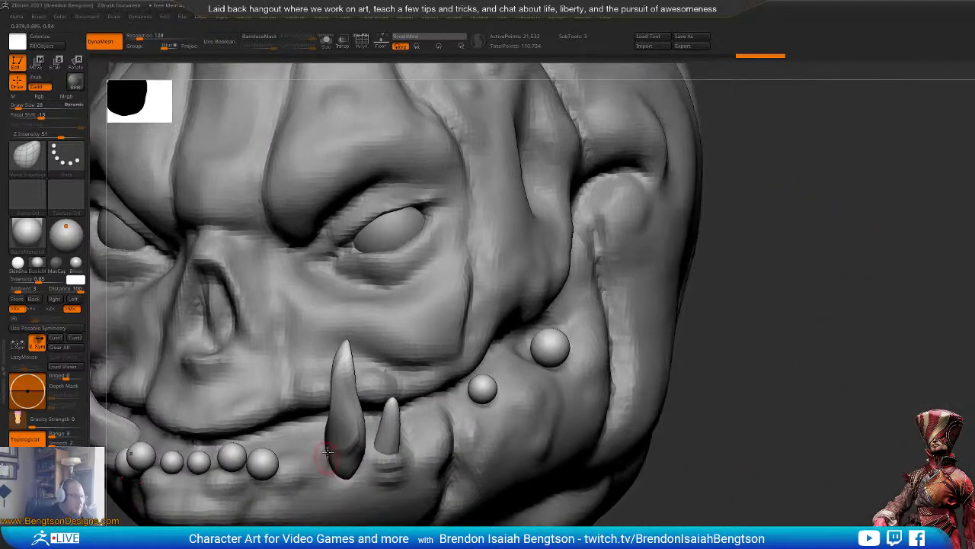
key("space")
left_click_drag(328, 429, 336, 429)
left_click_drag(344, 467, 362, 467)
left_click_drag(822, 385, 965, 339, "alt")
left_click_drag(762, 299, 794, 296)
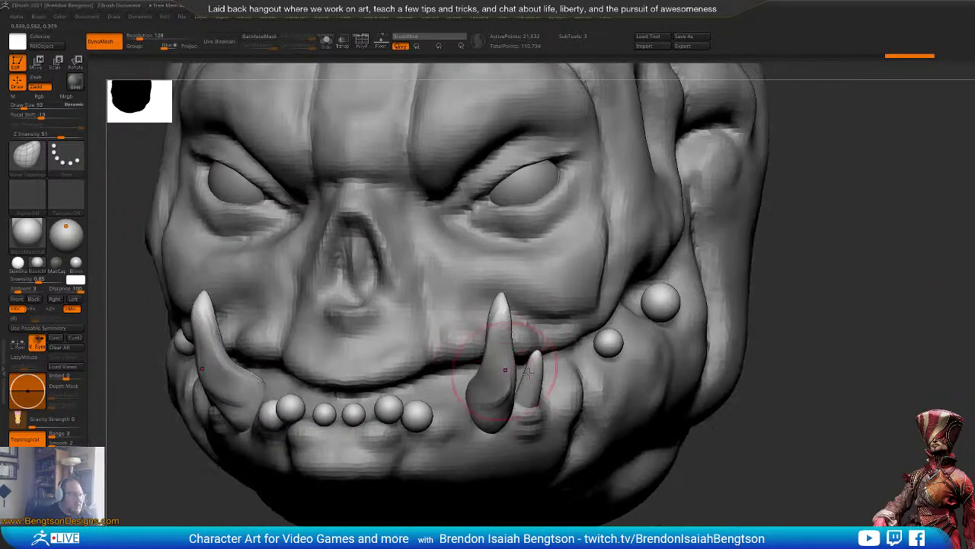
mouse_move(838, 508)
left_mouse_down()
mouse_move(708, 515)
mouse_move(849, 520)
mouse_move(784, 523)
mouse_move(829, 521)
left_mouse_up()
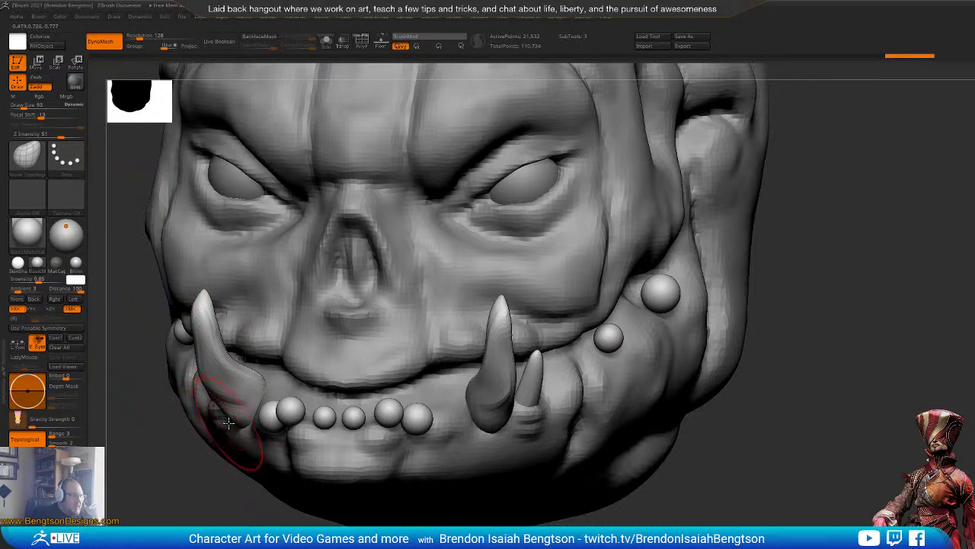
Step: Refine the large tusk's profile beside the small rear tusk with the Move Topological brush at draw size 56
mouse_move(229, 416)
right_mouse_down()
mouse_move(181, 417)
mouse_move(236, 409)
right_mouse_up()
key("space")
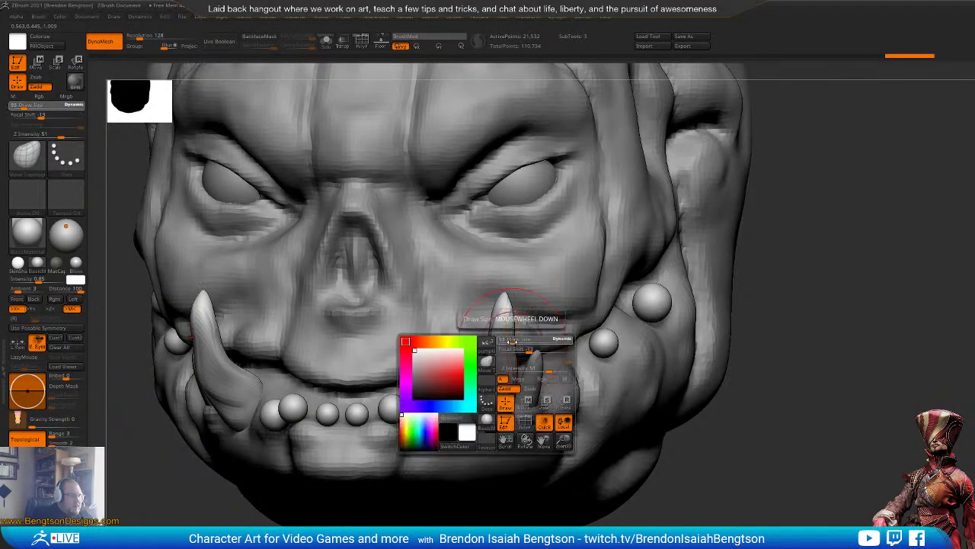
left_click(515, 342)
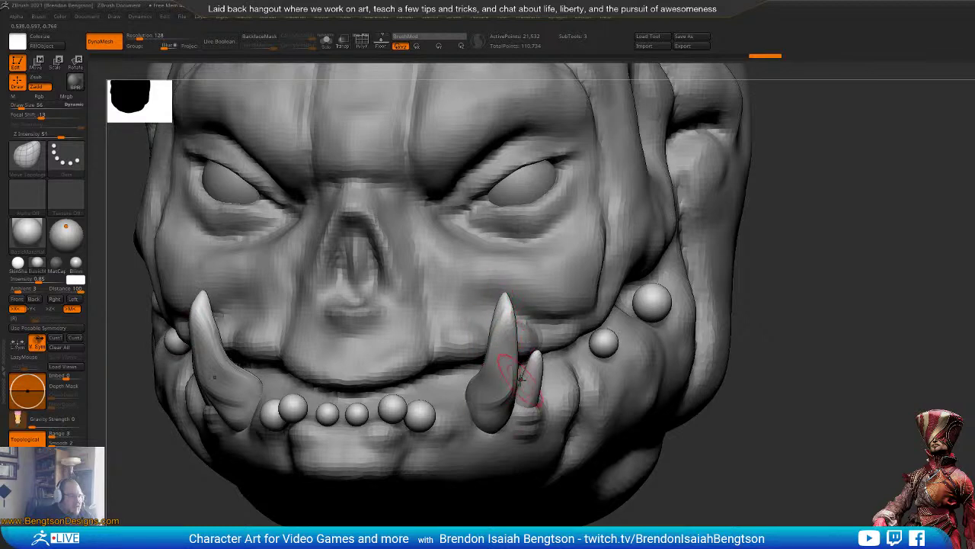
right_click_drag(503, 432, 484, 298)
mouse_move(590, 326)
right_mouse_down()
mouse_move(564, 320)
mouse_move(574, 315)
mouse_move(503, 326)
mouse_move(519, 333)
mouse_move(457, 328)
mouse_move(328, 308)
mouse_move(307, 285)
mouse_move(349, 213)
mouse_move(340, 324)
mouse_move(457, 343)
mouse_move(473, 308)
mouse_move(655, 327)
right_mouse_up()
mouse_move(678, 510)
right_mouse_down("alt")
mouse_move(865, 490)
mouse_move(814, 489)
mouse_move(854, 482)
mouse_move(736, 328)
mouse_move(678, 326)
right_mouse_up("alt")
right_click_drag(678, 326, 779, 335, "ctrl")
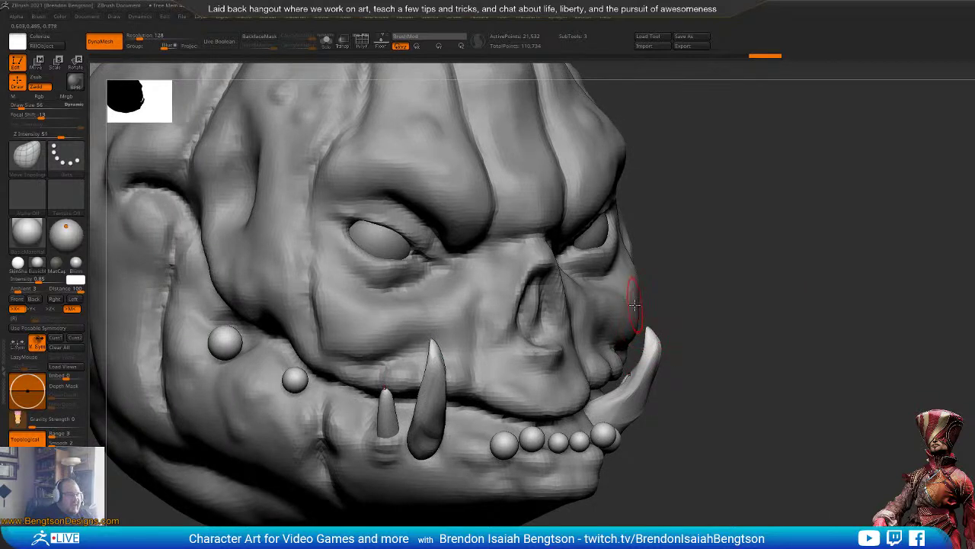
Step: Push the large tusk's upper curve and outer base outward, adjusting the Move Topological brush size between strokes
key("space")
left_click_drag(638, 325, 643, 325)
key("space")
left_click_drag(645, 342, 659, 349)
left_click_drag(649, 402, 665, 407)
mouse_move(751, 359)
left_mouse_down()
mouse_move(694, 279)
mouse_move(758, 312)
mouse_move(755, 287)
left_mouse_up()
key("space")
left_click_drag(630, 295, 636, 296)
left_click_drag(751, 295, 692, 301)
Step: Make the pumpkin head subtool active and build up the gum and jaw below the large tusk with ClayBuildup at draw size 77
key("b")
key("c")
key("b")
left_click(697, 300, "alt")
key("space")
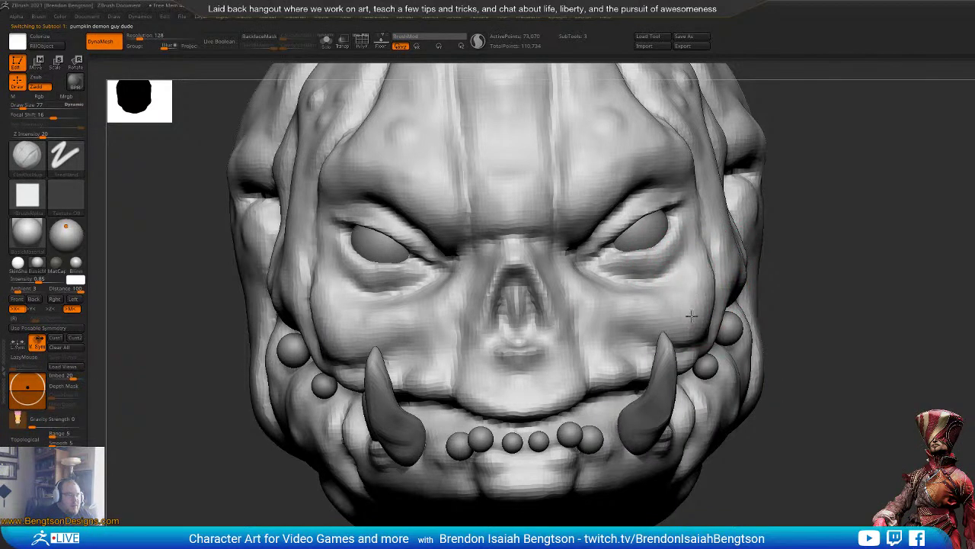
left_click_drag(886, 380, 837, 317, "alt")
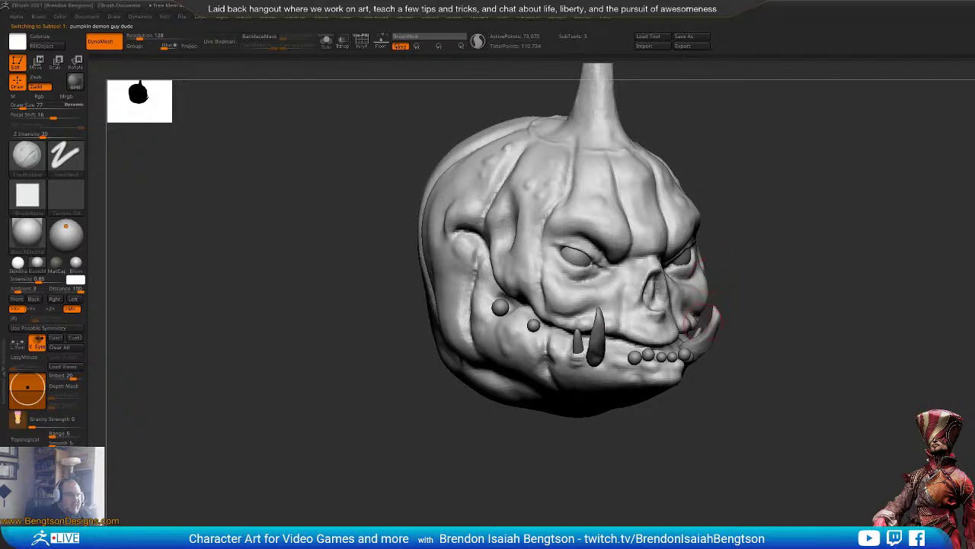
mouse_move(710, 269)
left_mouse_down()
mouse_move(727, 288)
mouse_move(719, 287)
mouse_move(826, 313)
mouse_move(861, 265)
mouse_move(809, 273)
mouse_move(792, 290)
mouse_move(705, 285)
left_mouse_up()
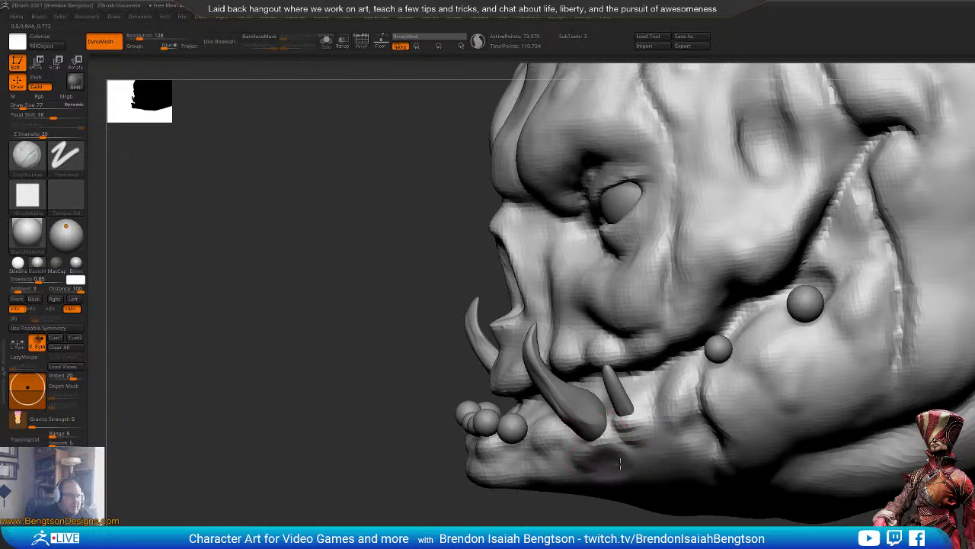
left_click_drag(503, 509, 557, 512)
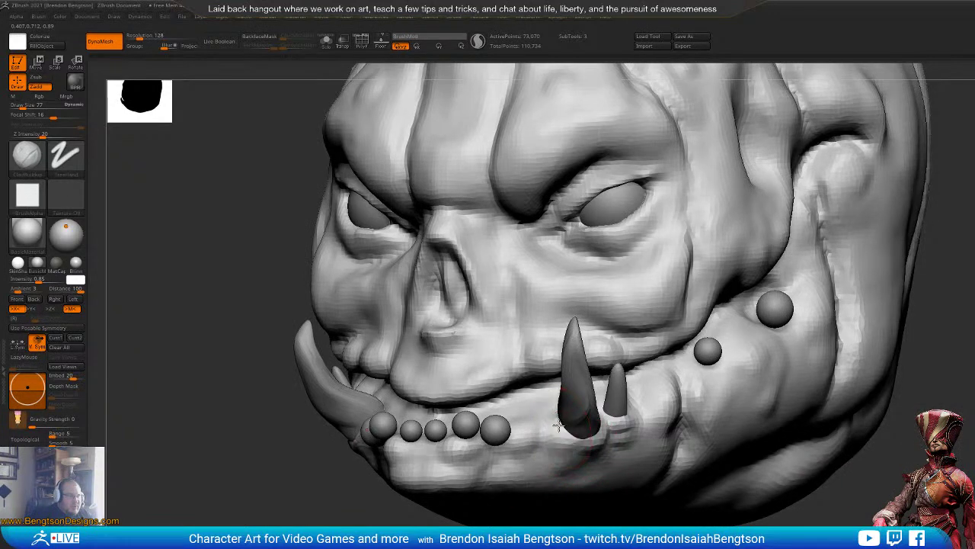
right_click_drag(552, 456, 640, 460)
mouse_move(663, 455)
left_mouse_down()
mouse_move(519, 421)
mouse_move(522, 387)
mouse_move(529, 391)
left_mouse_up()
Step: Carve creases into the gum between the large tusk and the front teeth with the DamStandard brush
key("b")
key("d")
key("s")
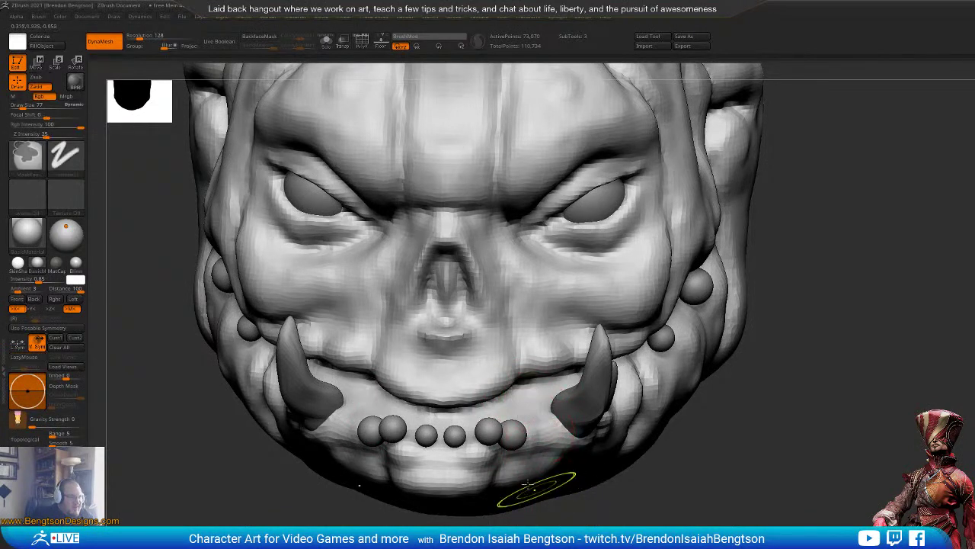
right_click_drag(537, 490, 471, 503)
mouse_move(368, 407)
left_mouse_down()
mouse_move(352, 389)
mouse_move(423, 428)
mouse_move(474, 427)
mouse_move(359, 397)
left_mouse_up()
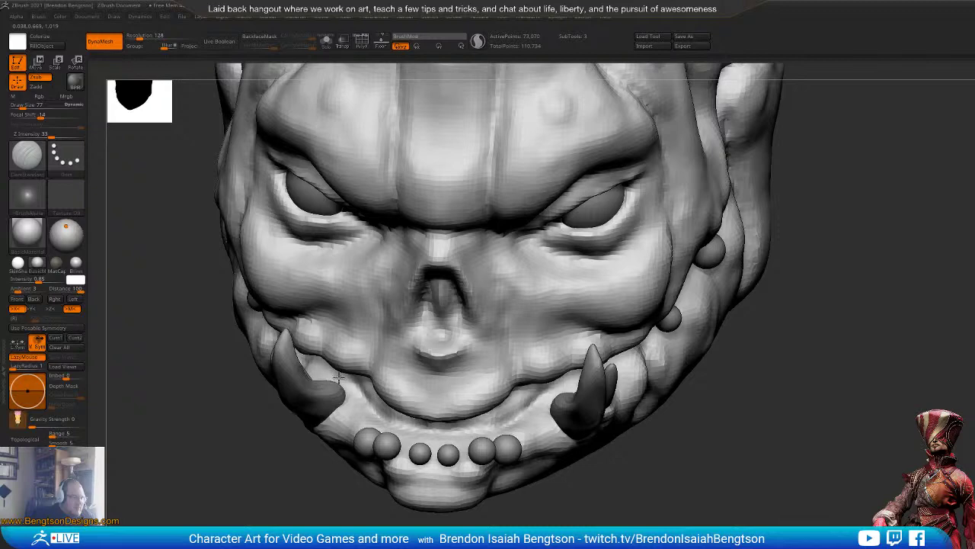
left_click_drag(243, 526, 324, 522)
Step: Make the teeth subtool active and pull the outermost front-row sphere into a slim, pointed fang with the Move Topological brush
left_click(378, 419, "alt")
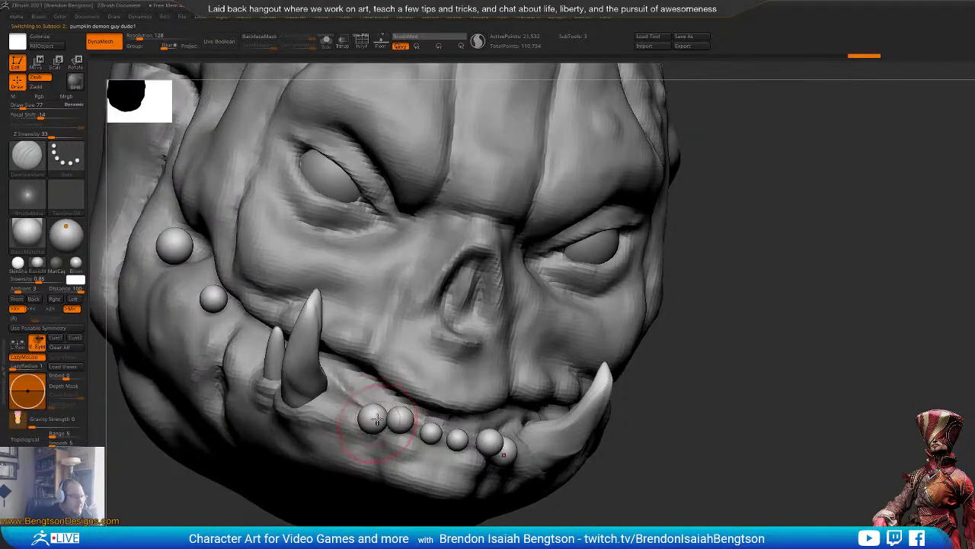
key("b")
key("m")
key("t")
mouse_move(374, 420)
left_mouse_down()
mouse_move(360, 367)
mouse_move(384, 420)
mouse_move(369, 414)
mouse_move(363, 424)
mouse_move(381, 435)
left_mouse_up()
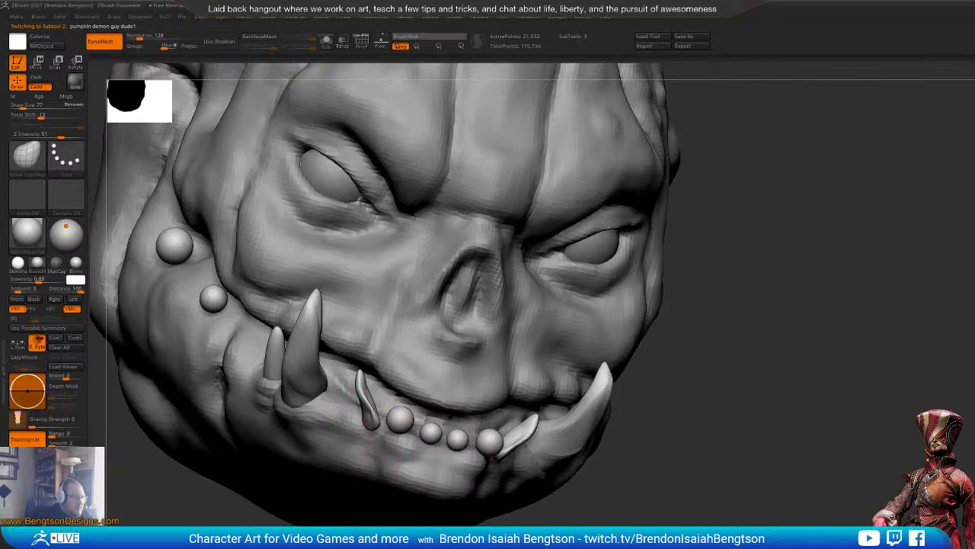
left_click_drag(358, 520, 480, 522)
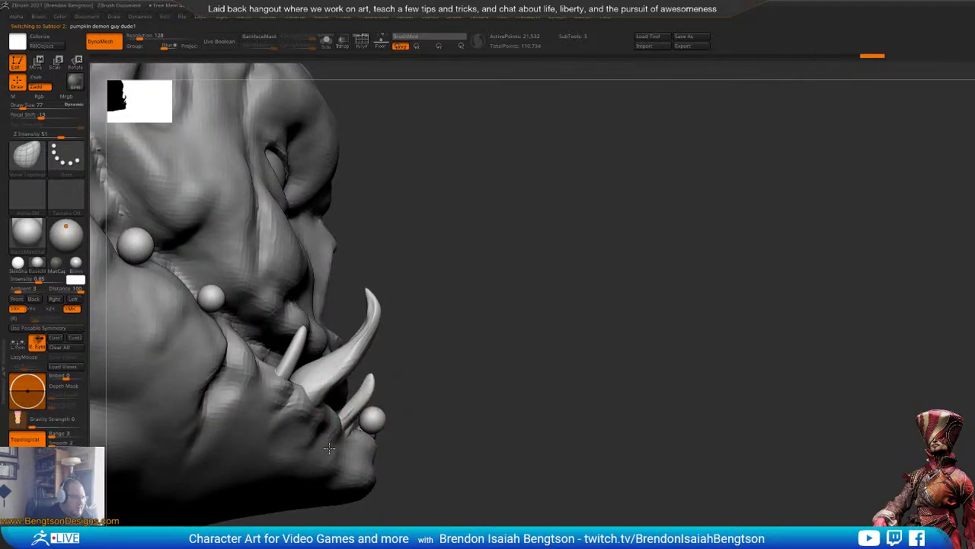
right_click_drag(428, 402, 438, 392)
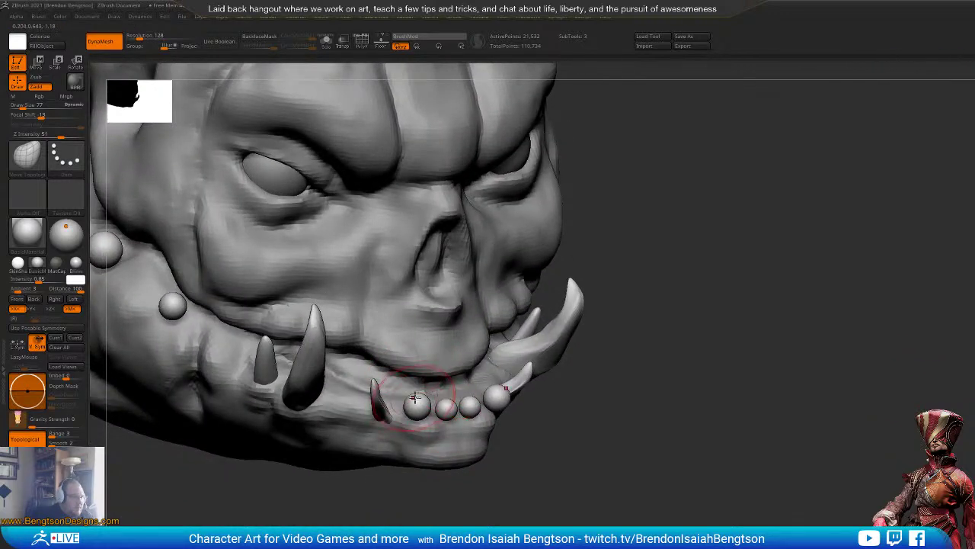
Step: Stretch the next front-row sphere into an elongated tooth that leans forward over the lower lip
left_click_drag(418, 401, 414, 381)
left_click_drag(414, 424, 409, 450)
right_click_drag(400, 489, 409, 437)
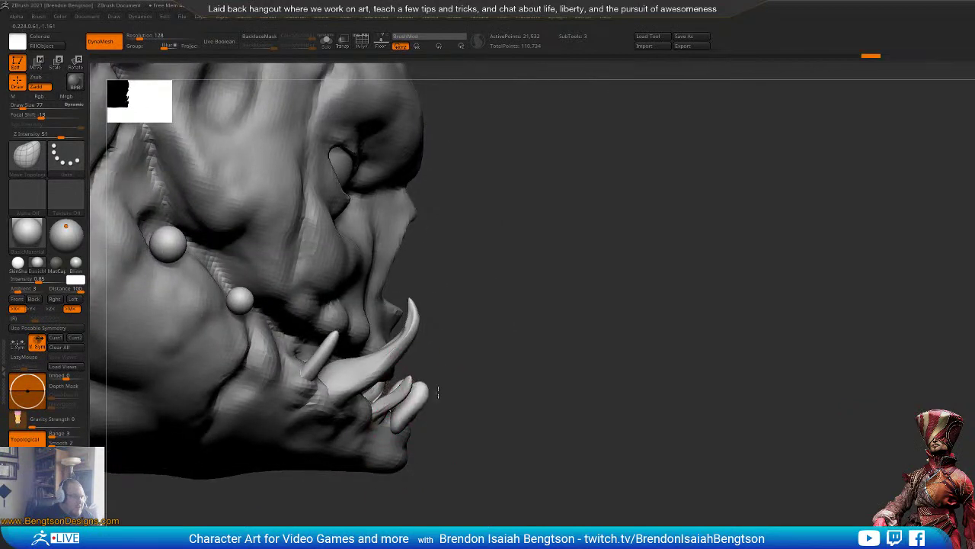
mouse_move(417, 404)
right_mouse_down()
mouse_move(465, 432)
mouse_move(468, 448)
mouse_move(409, 387)
right_mouse_up()
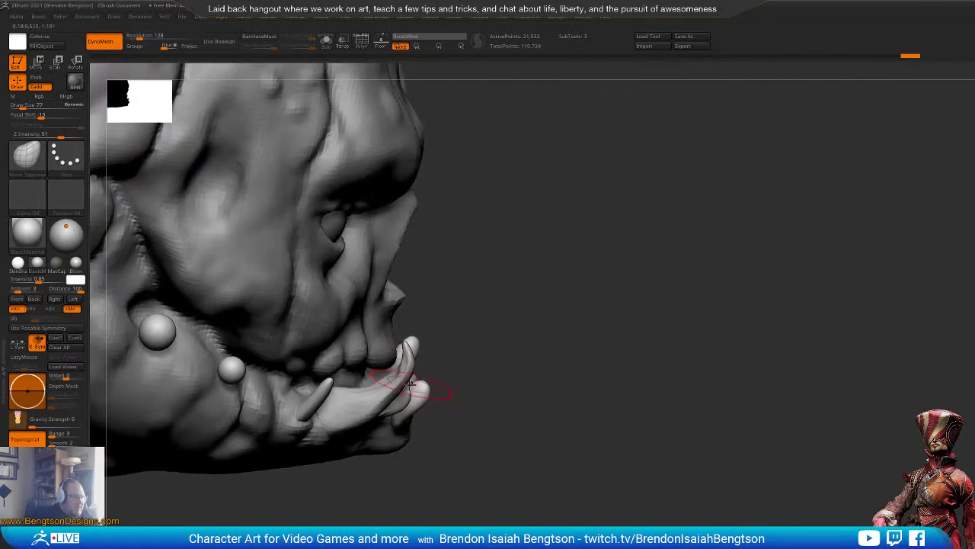
left_click_drag(419, 391, 423, 396)
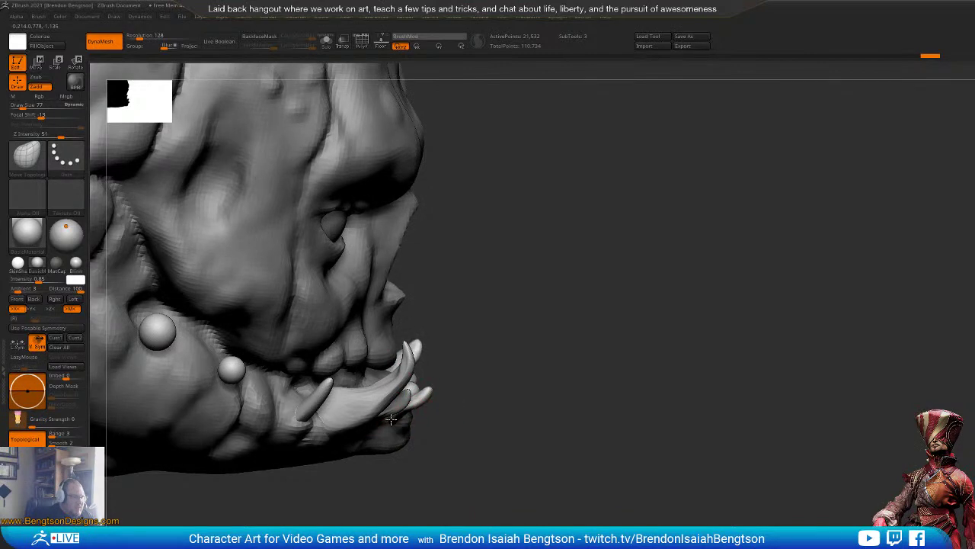
Step: Slim the second front tooth's sides and taper it into a narrow point
right_click_drag(485, 412, 419, 403)
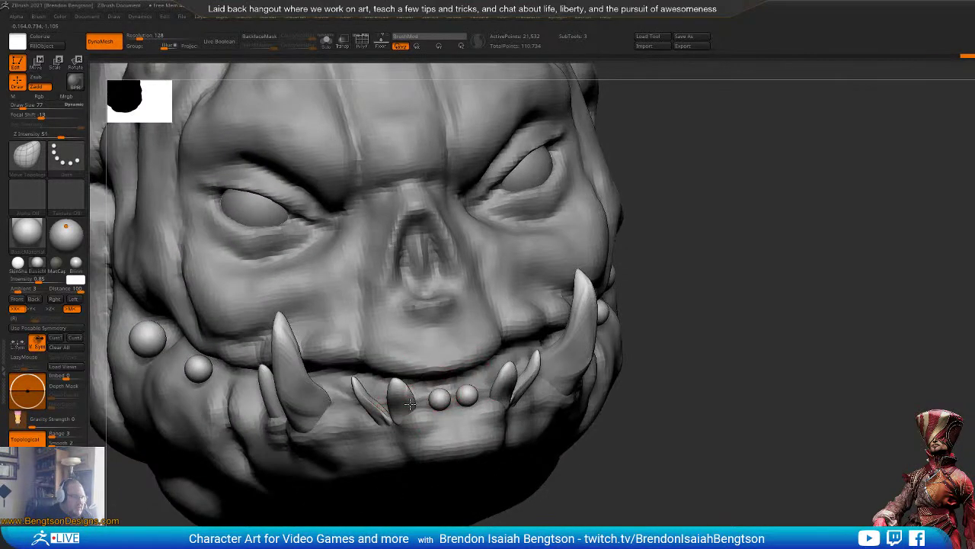
mouse_move(410, 404)
left_mouse_down()
mouse_move(398, 407)
mouse_move(405, 424)
left_mouse_up()
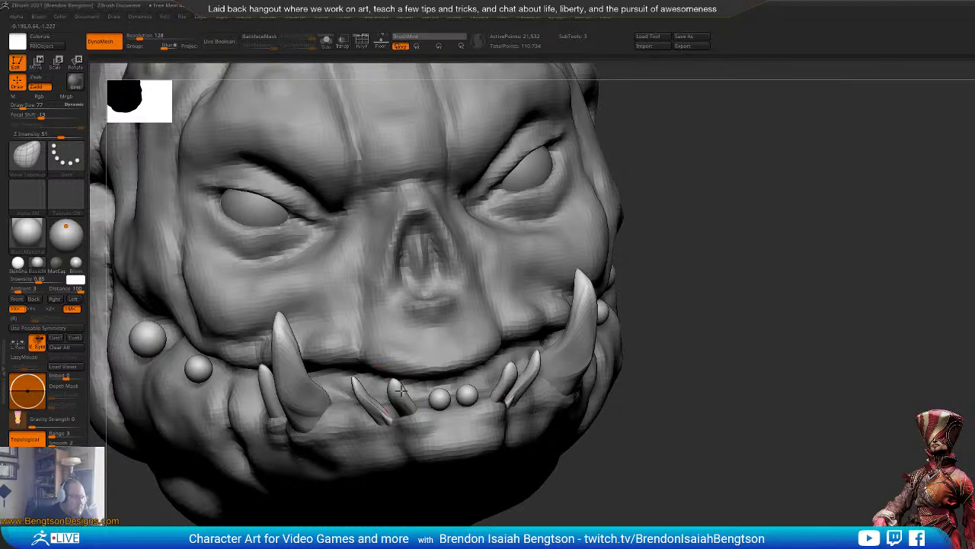
right_click_drag(381, 496, 404, 484)
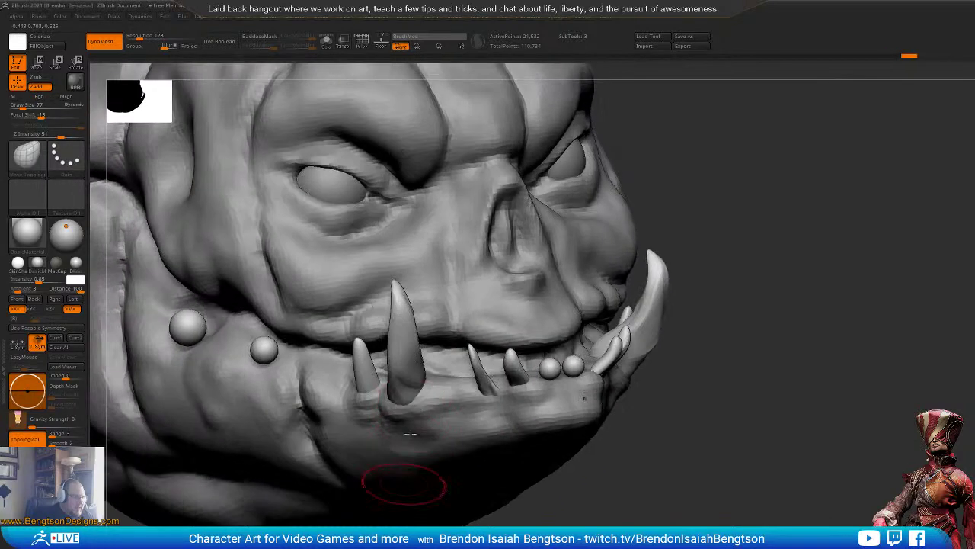
mouse_move(524, 355)
left_mouse_down()
mouse_move(514, 392)
mouse_move(503, 358)
mouse_move(512, 371)
left_mouse_up()
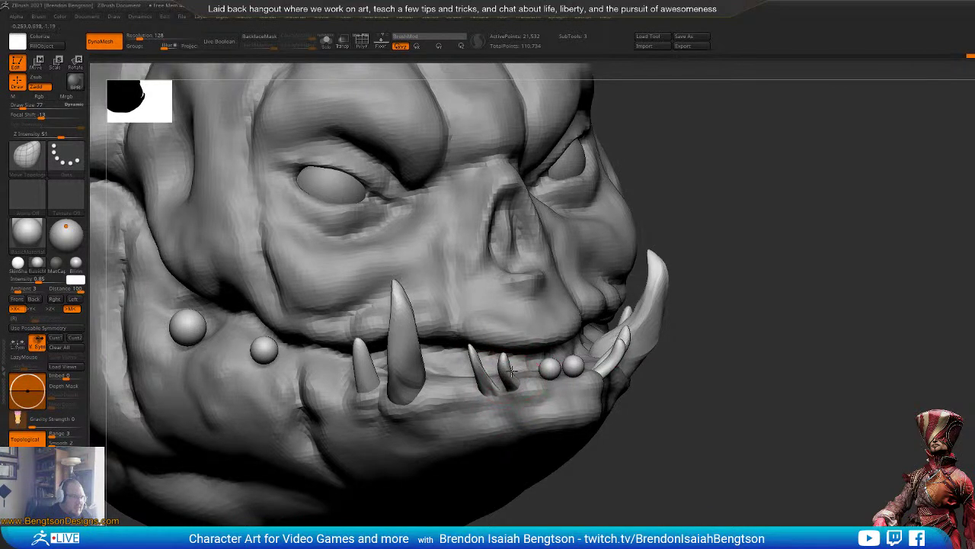
right_click_drag(503, 372, 531, 390)
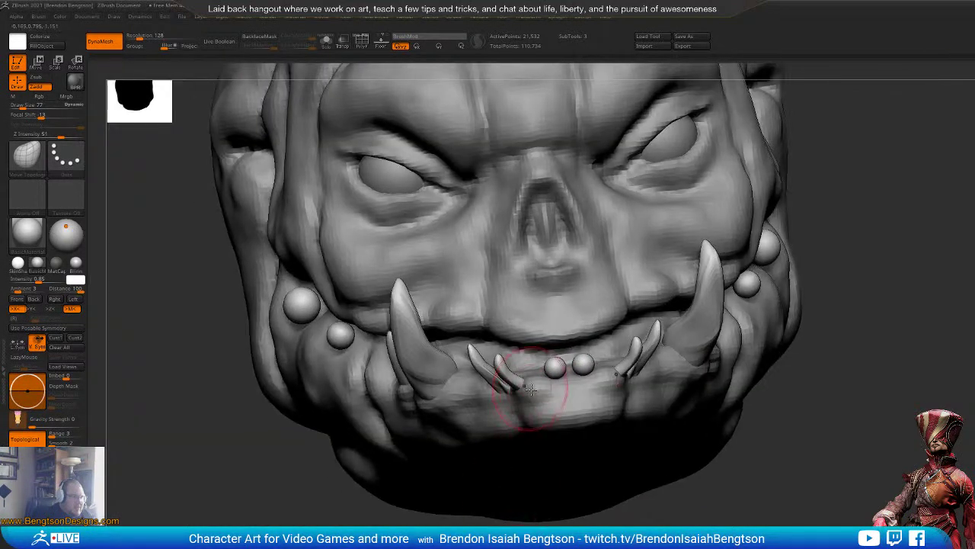
Step: Display the polygroups, mask every tooth except the second front one, and rotate and shift it toward the middle with the gizmo
mouse_move(505, 428)
right_mouse_down()
mouse_move(631, 201)
mouse_move(628, 181)
mouse_move(610, 181)
right_mouse_up()
key("w")
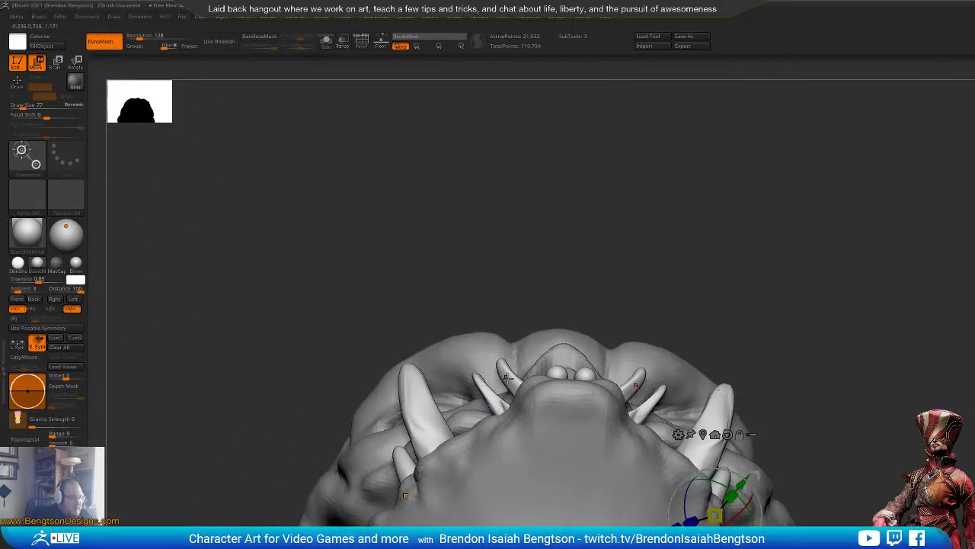
key("shift+f")
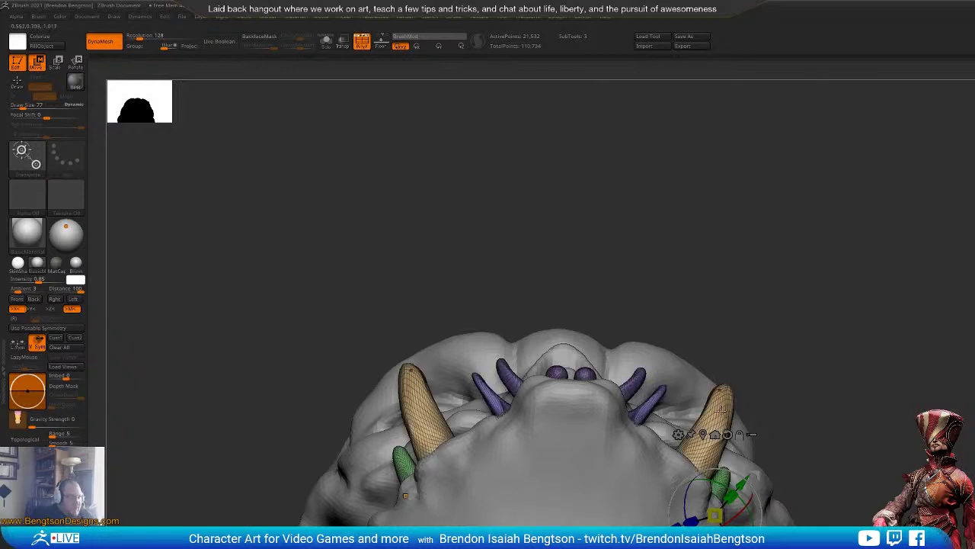
left_click(512, 379)
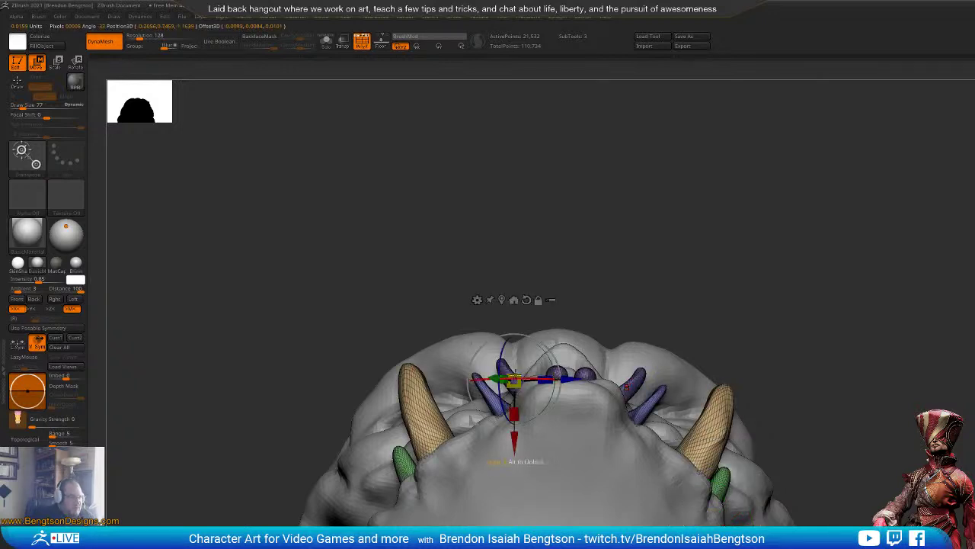
left_click(711, 432, "alt")
left_click(511, 384, "ctrl")
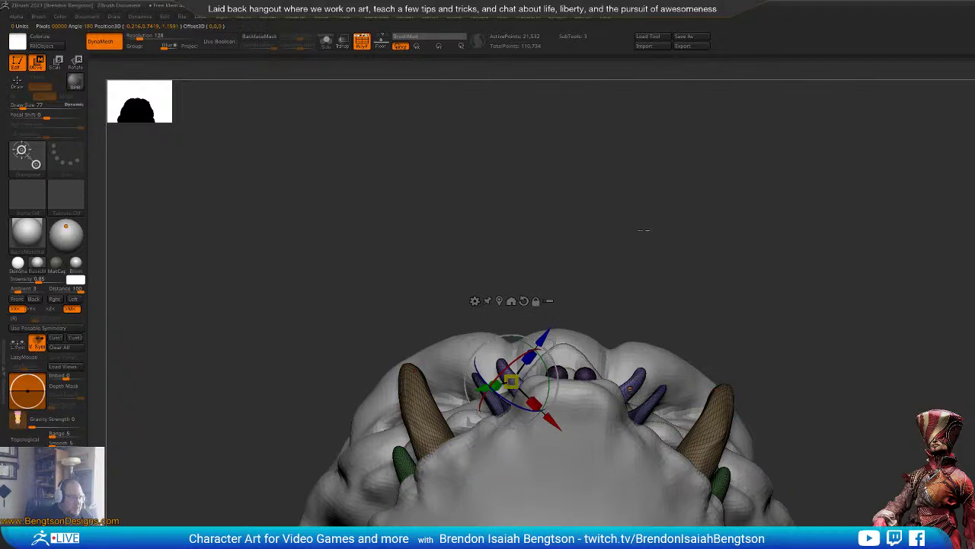
left_click_drag(541, 349, 572, 335)
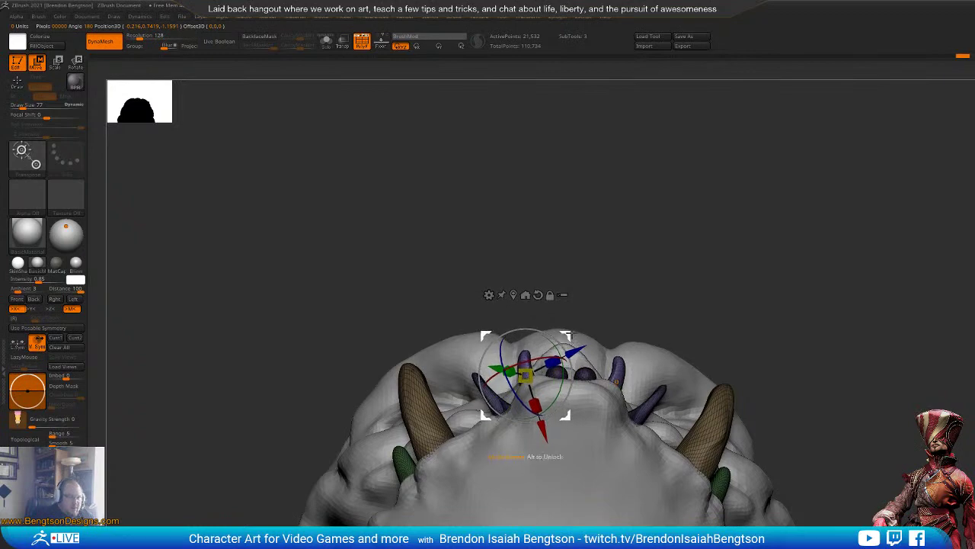
left_click_drag(716, 194, 755, 239)
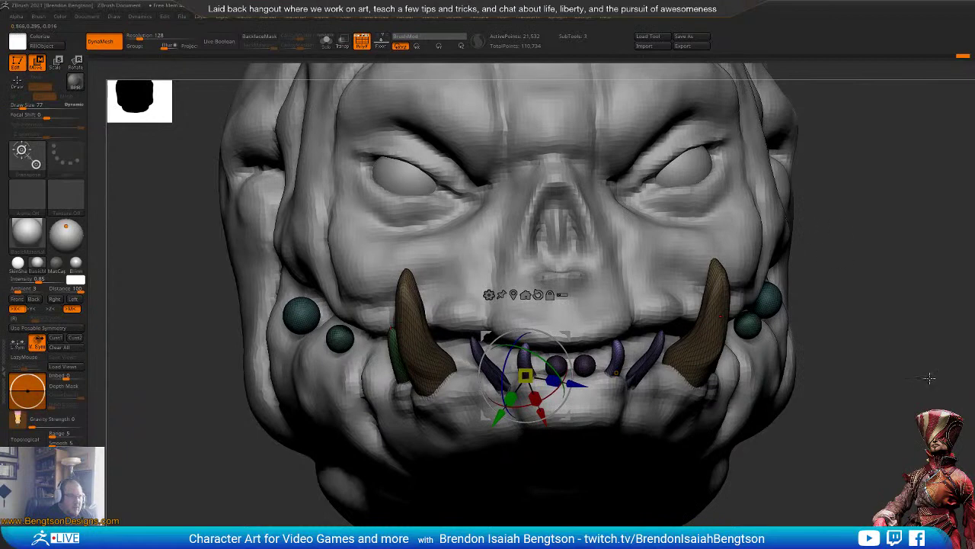
mouse_move(930, 378)
left_mouse_down()
mouse_move(830, 368)
mouse_move(893, 363)
mouse_move(902, 328)
mouse_move(949, 355)
left_mouse_up()
key("q")
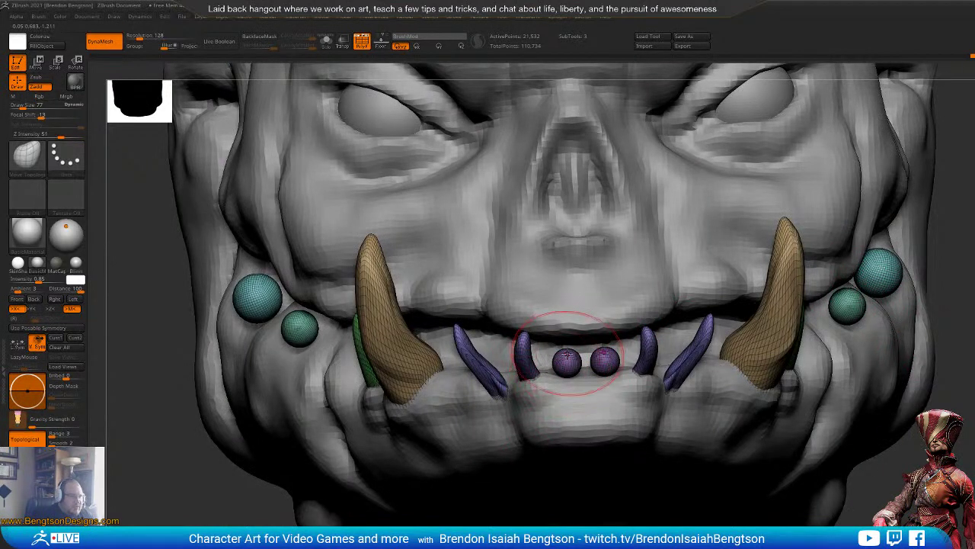
Step: Hide the polygroup display and stretch the two middle spheres into narrow upright teeth with Move Topological, starting at draw size 38
key("shift+f")
key("space")
left_click_drag(564, 354, 558, 351)
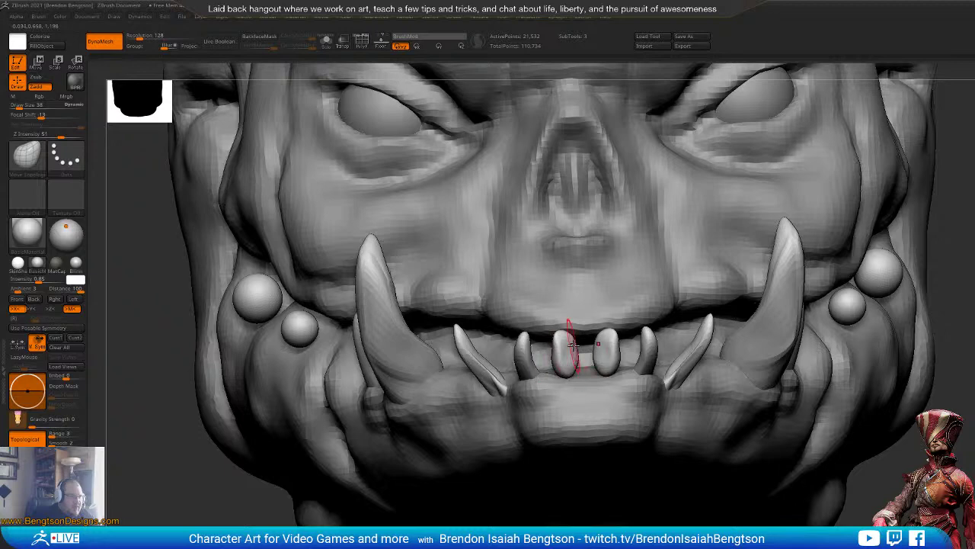
key("space")
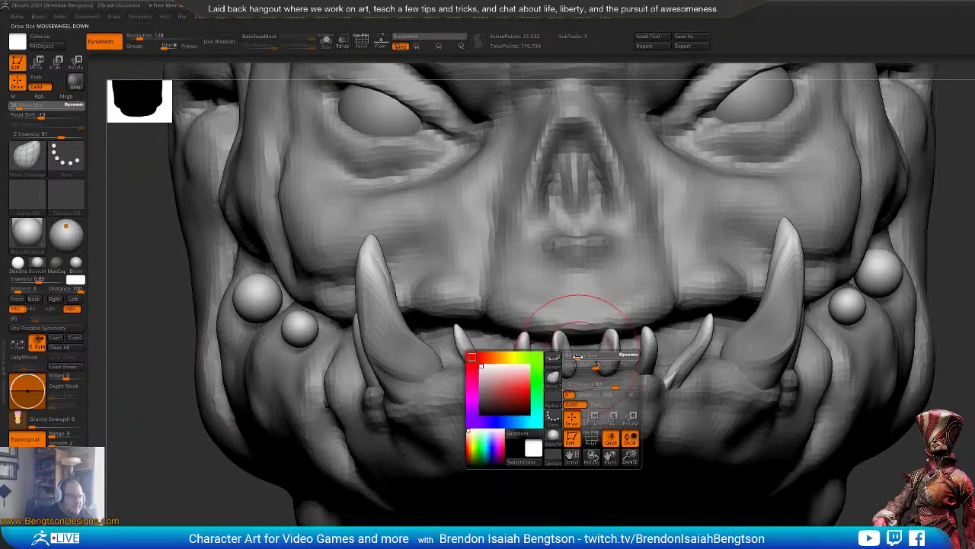
scroll(574, 355, "down", 2)
right_click_drag(574, 356, 438, 360)
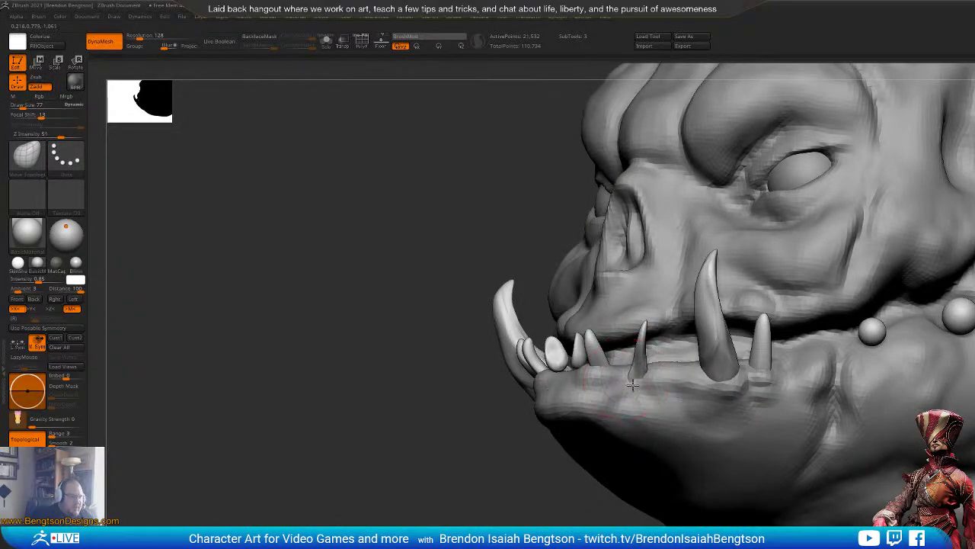
Step: Pull the two middle front teeth forward out of the jaw and sharpen their tips at draw size 77
left_click_drag(519, 513, 722, 517)
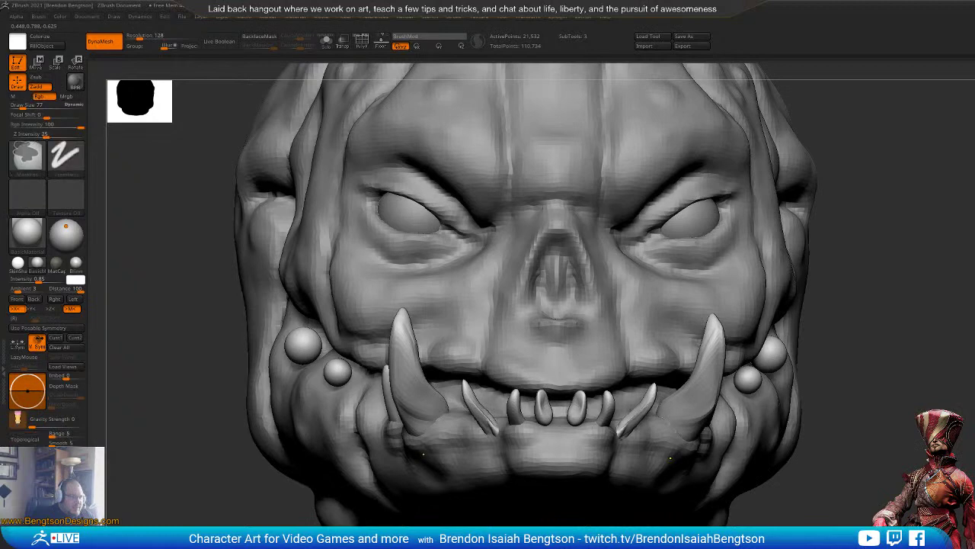
right_click_drag(828, 483, 554, 413)
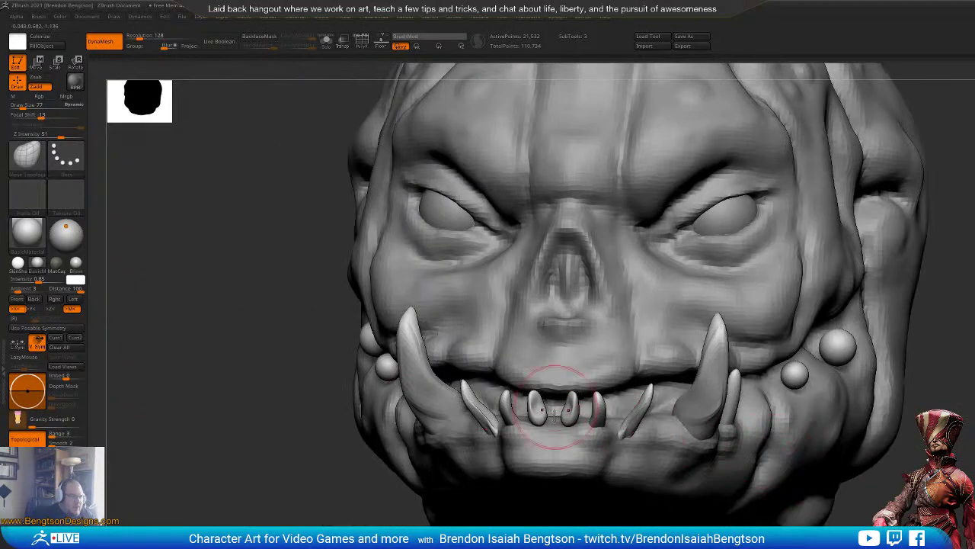
left_click_drag(961, 456, 945, 480, "alt")
left_click_drag(785, 465, 879, 391)
mouse_move(769, 502)
right_mouse_down()
mouse_move(622, 432)
mouse_move(622, 468)
right_mouse_up()
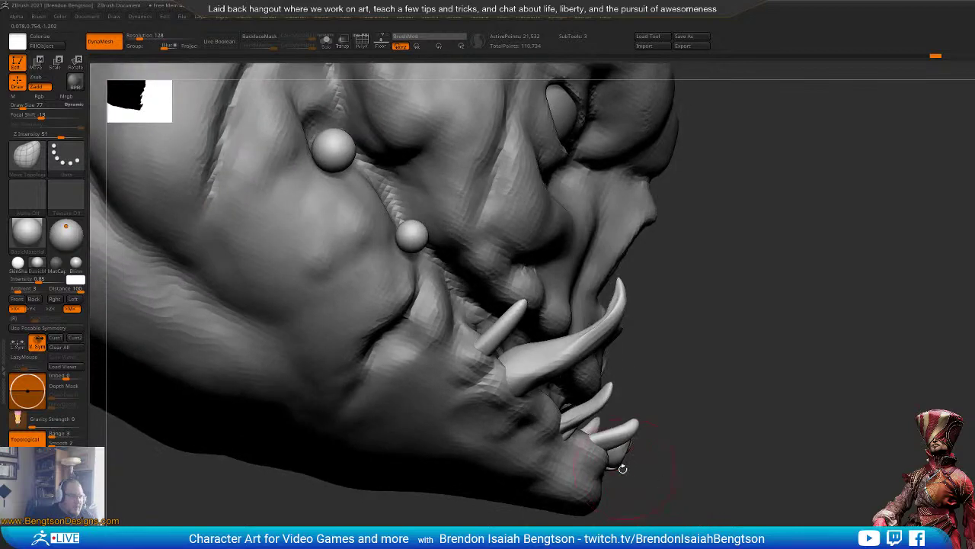
right_click_drag(676, 499, 610, 440)
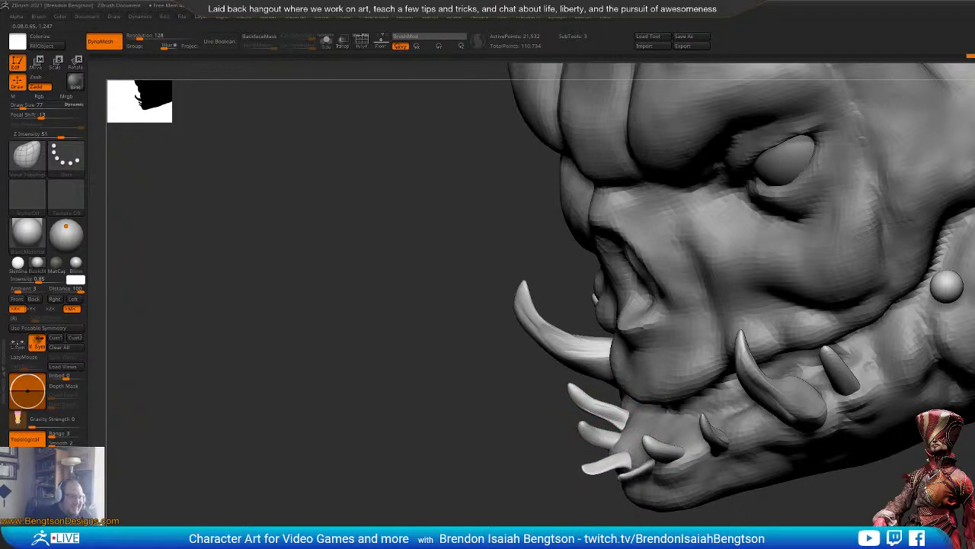
Step: Switch to the head mesh and build up the gum around the front lower teeth with Clay Buildup at draw size 56
mouse_move(610, 440)
right_mouse_down()
mouse_move(572, 444)
mouse_move(586, 457)
mouse_move(661, 461)
mouse_move(713, 519)
mouse_move(752, 521)
mouse_move(651, 492)
right_mouse_up()
key("b")
key("c")
key("b")
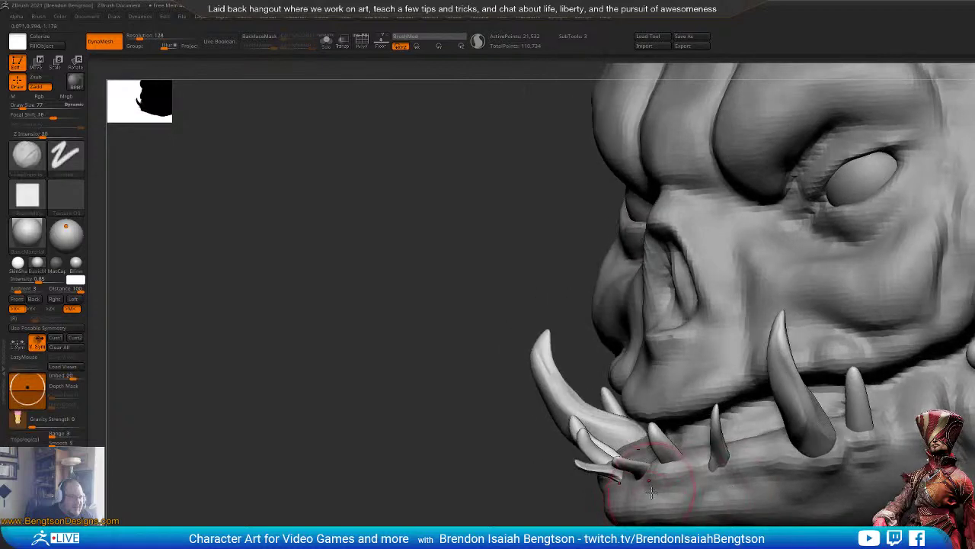
key("space")
key("space")
left_click_drag(649, 490, 646, 490)
left_click(636, 495, "alt")
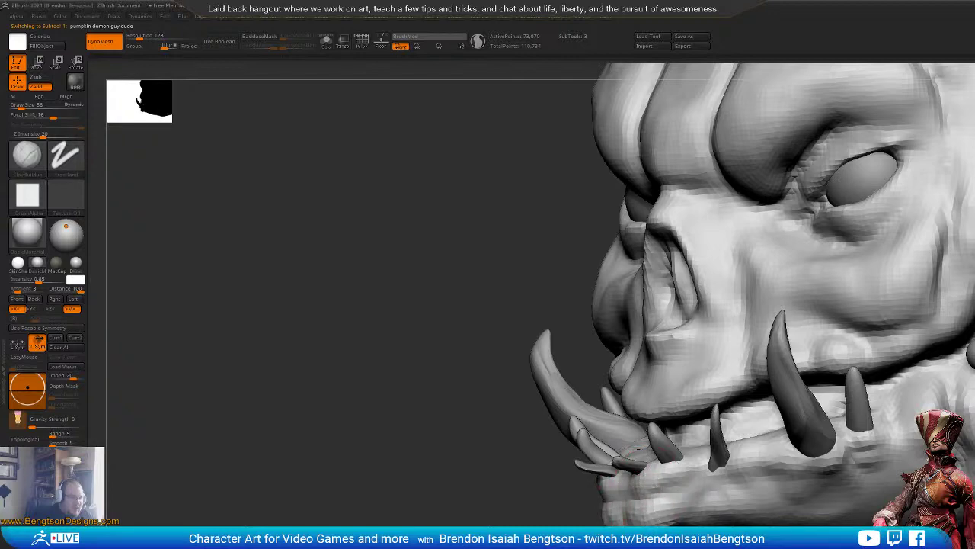
right_click_drag(638, 450, 582, 451)
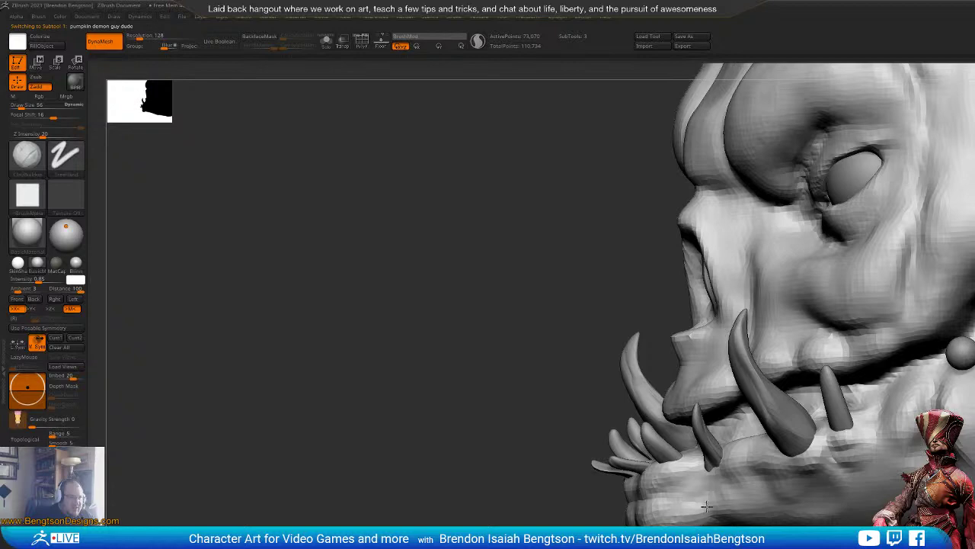
left_click_drag(343, 305, 342, 229, "alt")
left_click_drag(304, 266, 358, 350)
left_click_drag(907, 526, 729, 524, "alt")
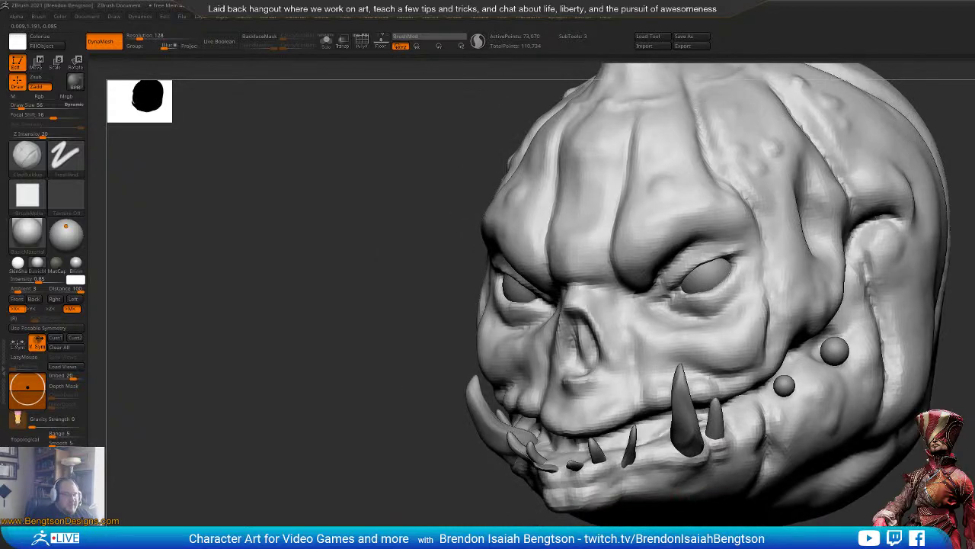
left_click_drag(304, 380, 415, 385)
mouse_move(305, 427)
left_mouse_down("alt")
mouse_move(247, 330)
mouse_move(160, 330)
mouse_move(166, 351)
mouse_move(175, 349)
left_mouse_up("alt")
Step: Select the teeth, isolate the lower tooth beside the tusk by masking the rest, show the polygroups, and duplicate it toward the tusk
left_click(501, 448, "alt")
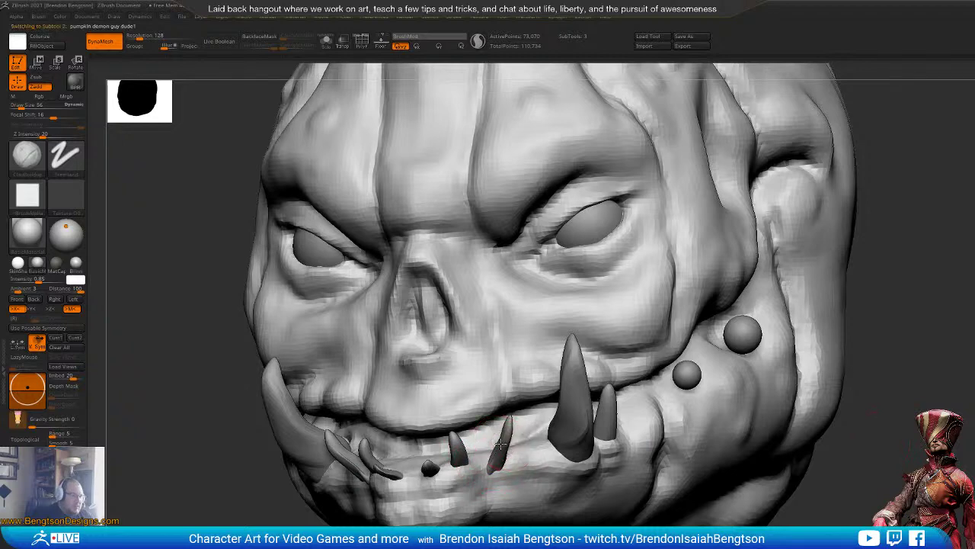
key("w")
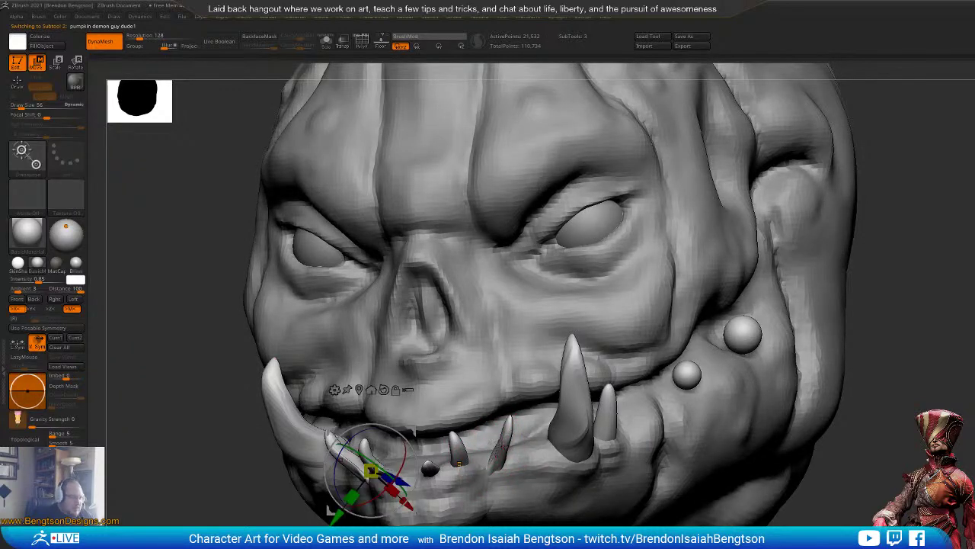
left_click(500, 472)
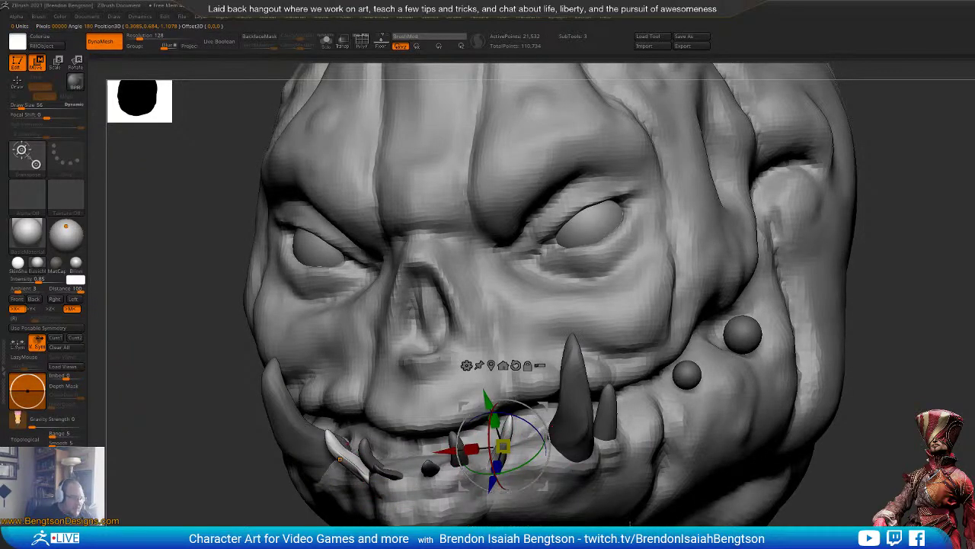
key("shift+f")
left_click_drag(639, 525, 649, 547)
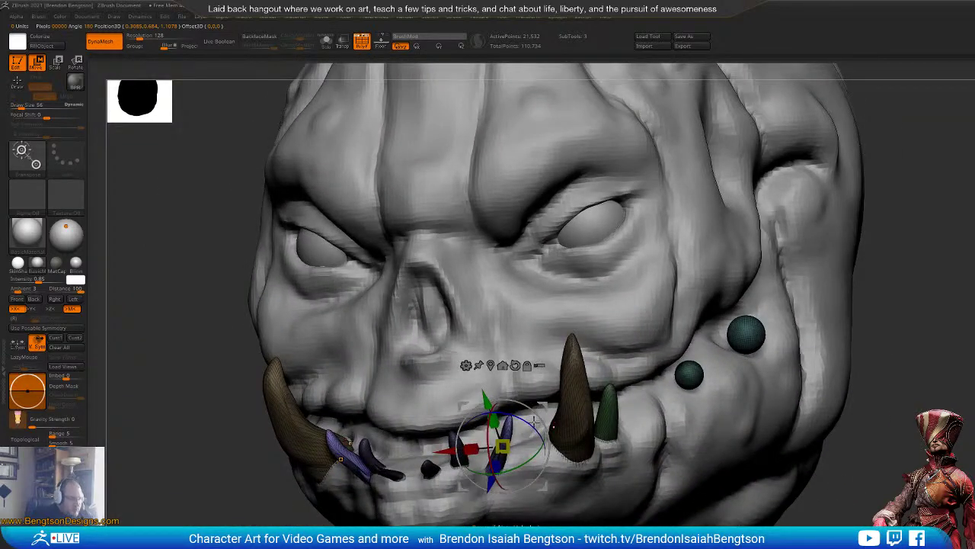
left_click_drag(542, 404, 567, 393, "ctrl")
Step: Move the gizmo pivot to the duplicated tooth's base, reset its orientation, and angle the tooth into the gap before the tusk
left_click_drag(938, 449, 927, 354)
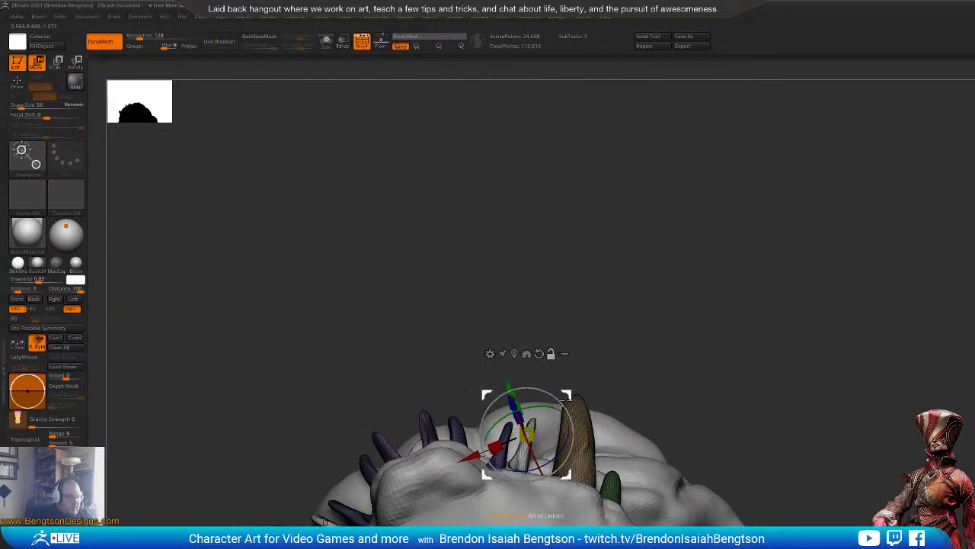
left_click_drag(565, 400, 565, 444, "alt")
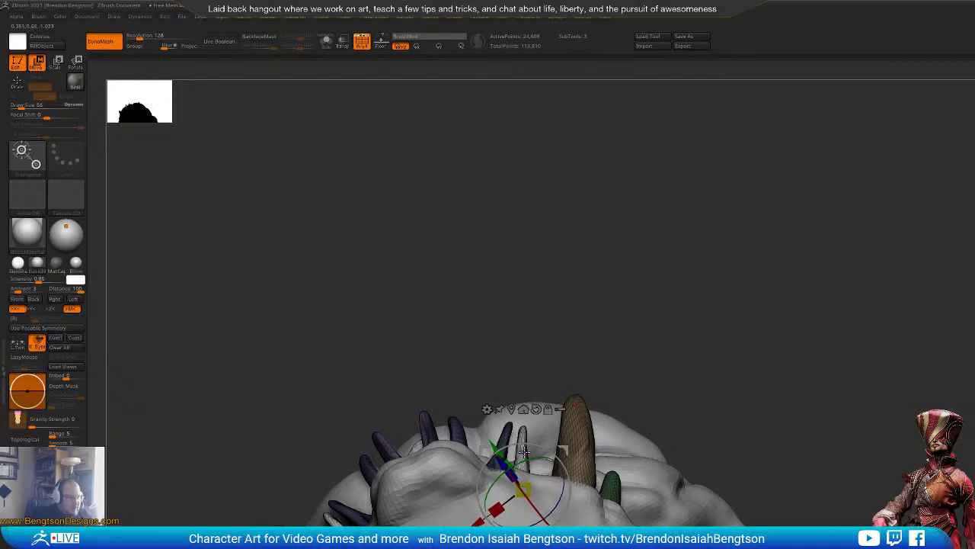
left_click_drag(539, 444, 564, 461)
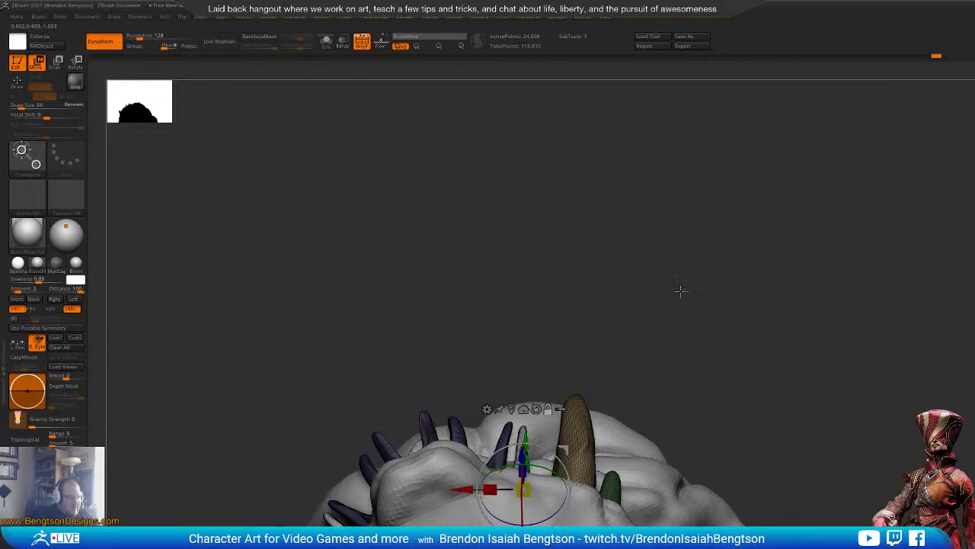
left_click_drag(680, 290, 695, 312)
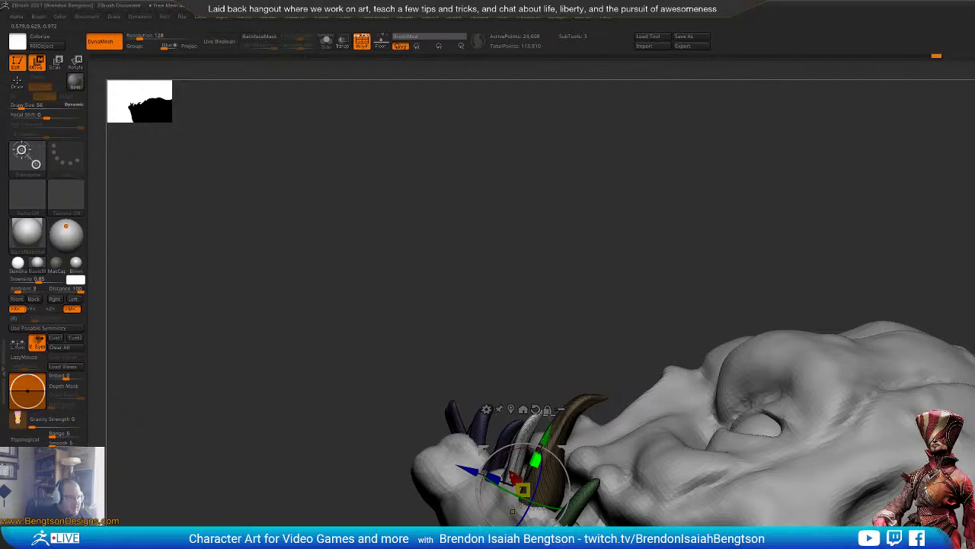
left_click_drag(561, 353, 692, 213)
key("q")
mouse_move(734, 138)
left_mouse_down()
mouse_move(750, 162)
mouse_move(787, 163)
mouse_move(856, 256)
mouse_move(743, 282)
left_mouse_up()
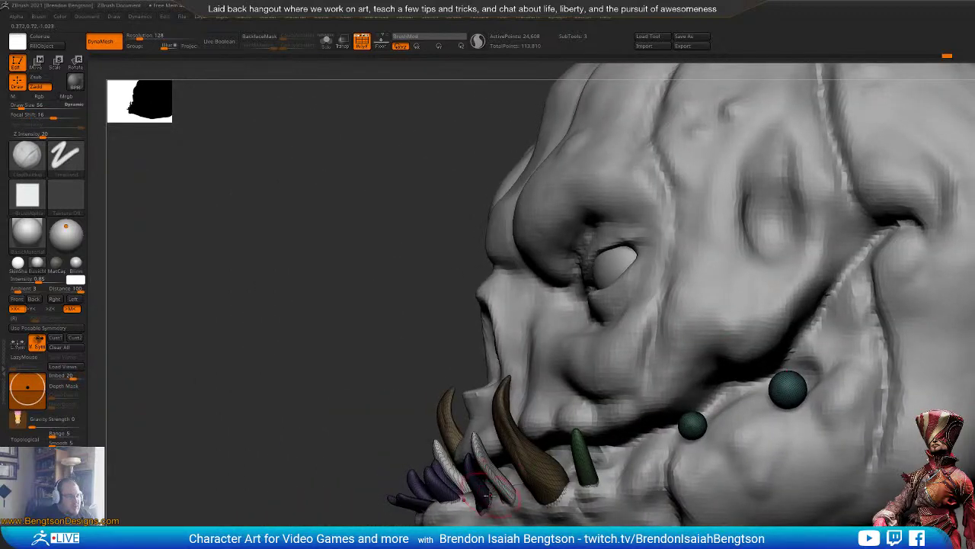
Step: Hide the polygroup display and reshape the duplicated tooth with Move Topological at draw size 77
key("space")
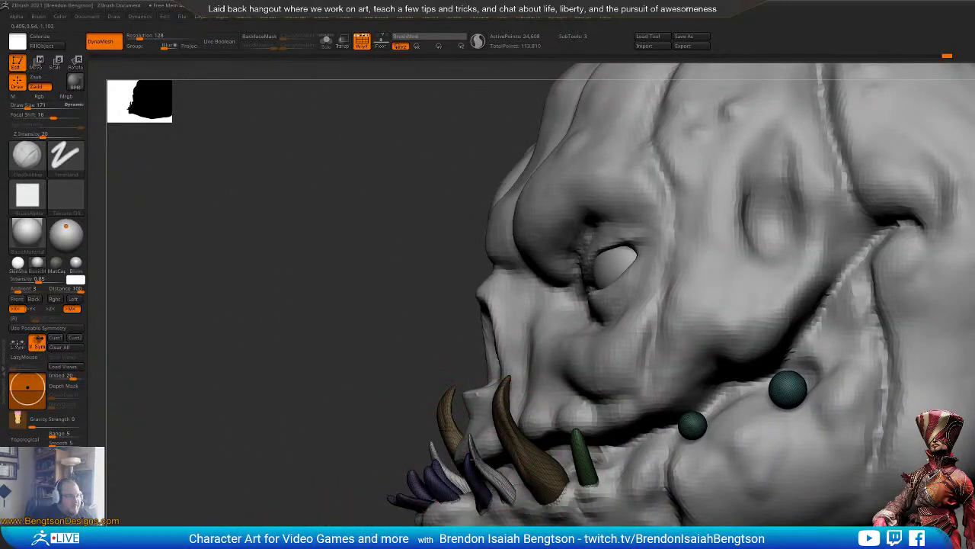
key("b")
key("m")
key("t")
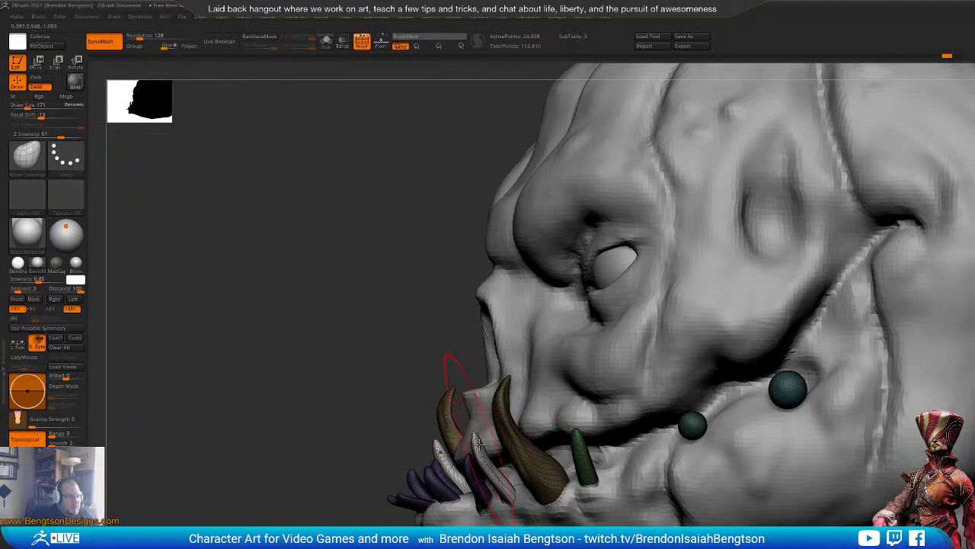
key("shift+f")
right_click_drag(463, 497, 448, 512)
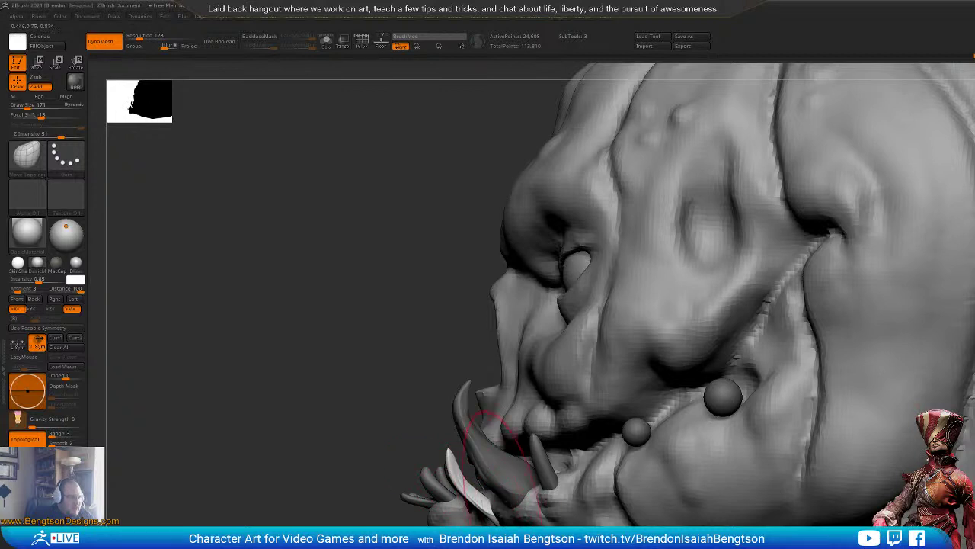
key("s")
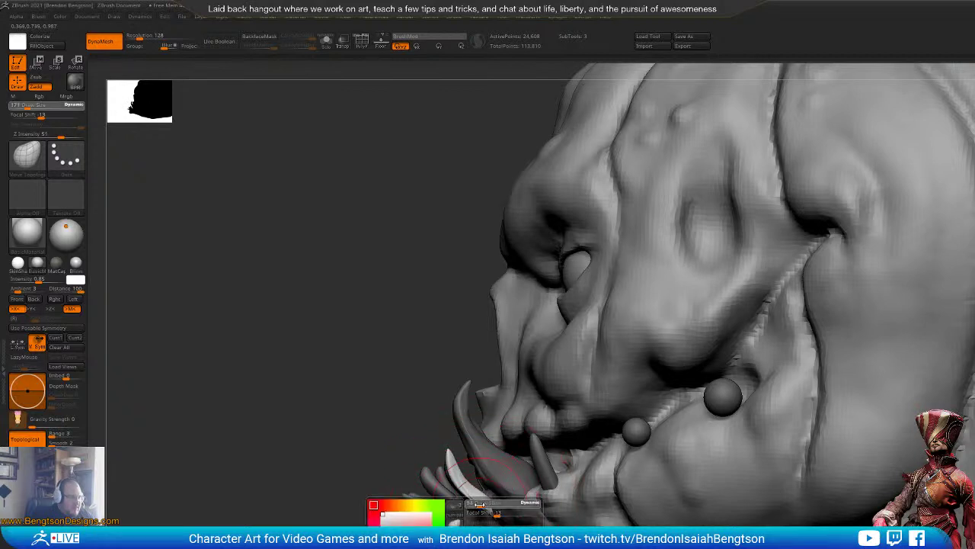
left_click_drag(483, 504, 477, 506)
mouse_move(466, 487)
right_mouse_down()
mouse_move(427, 480)
mouse_move(473, 461)
mouse_move(483, 480)
mouse_move(499, 435)
mouse_move(548, 442)
mouse_move(451, 462)
mouse_move(492, 433)
mouse_move(767, 457)
mouse_move(806, 438)
mouse_move(801, 457)
mouse_move(589, 417)
right_mouse_up()
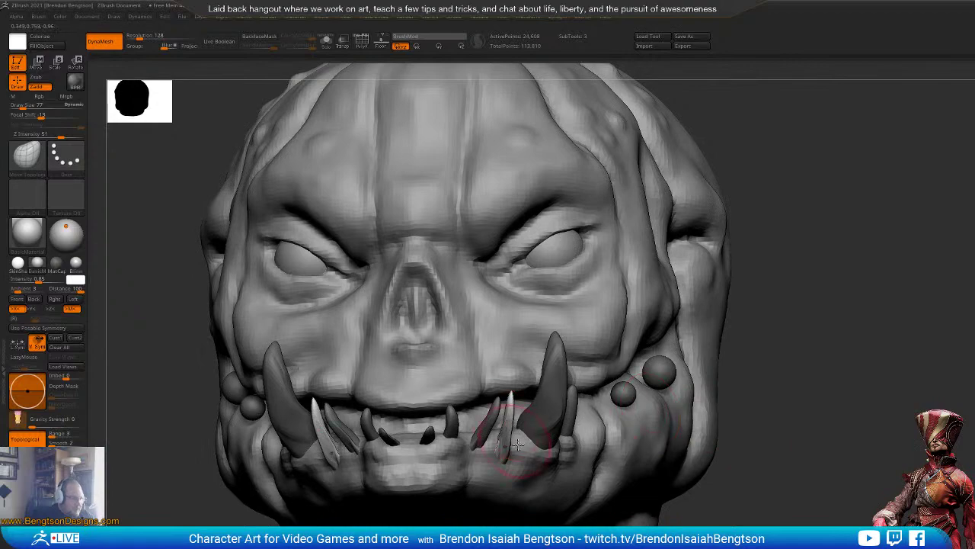
Step: Duplicate the reshaped tooth with the gizmo and move the copy to the front middle of the lower jaw
key("w")
mouse_move(588, 380)
right_mouse_down()
mouse_move(877, 284)
mouse_move(880, 348)
mouse_move(880, 329)
mouse_move(869, 335)
mouse_move(877, 328)
mouse_move(681, 337)
right_mouse_up()
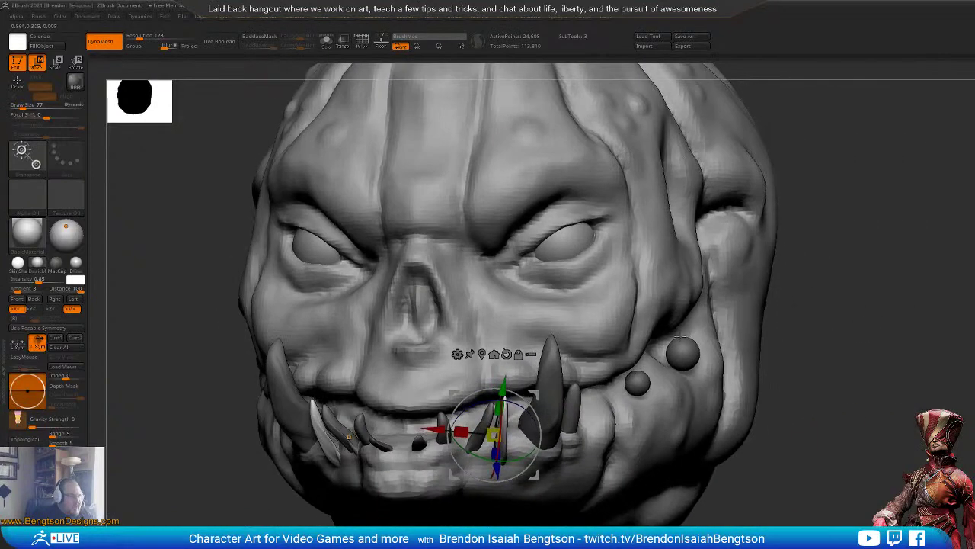
left_click_drag(533, 394, 471, 407)
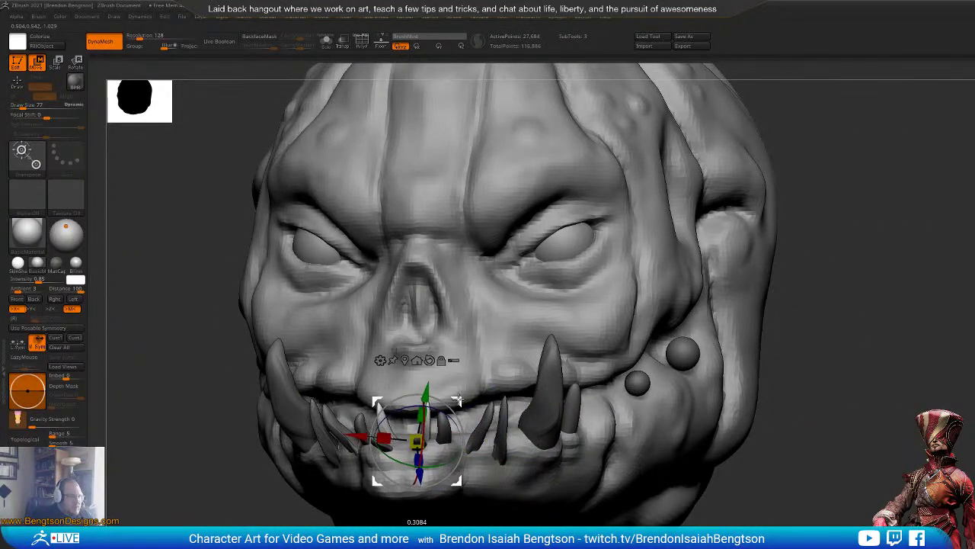
mouse_move(718, 314)
right_mouse_down()
mouse_move(908, 307)
mouse_move(828, 320)
right_mouse_up()
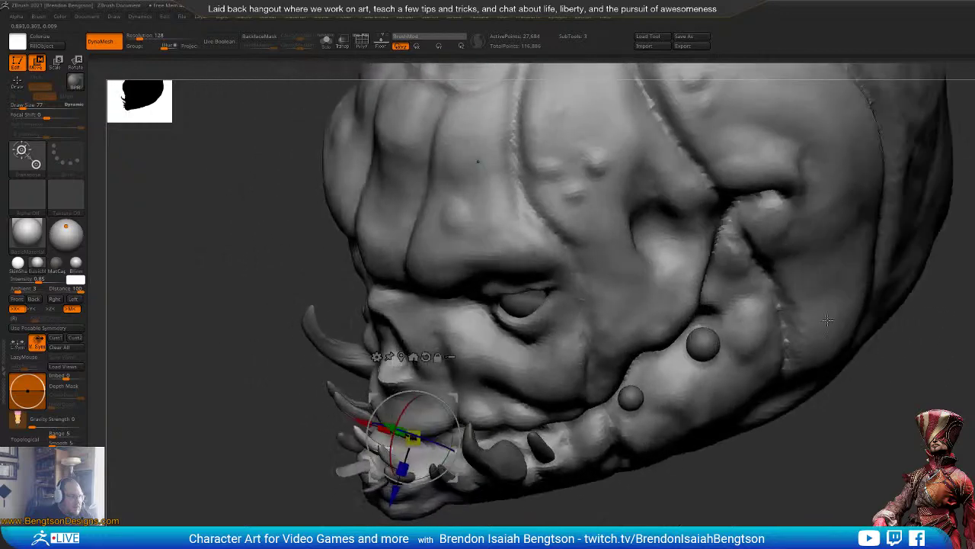
key("q")
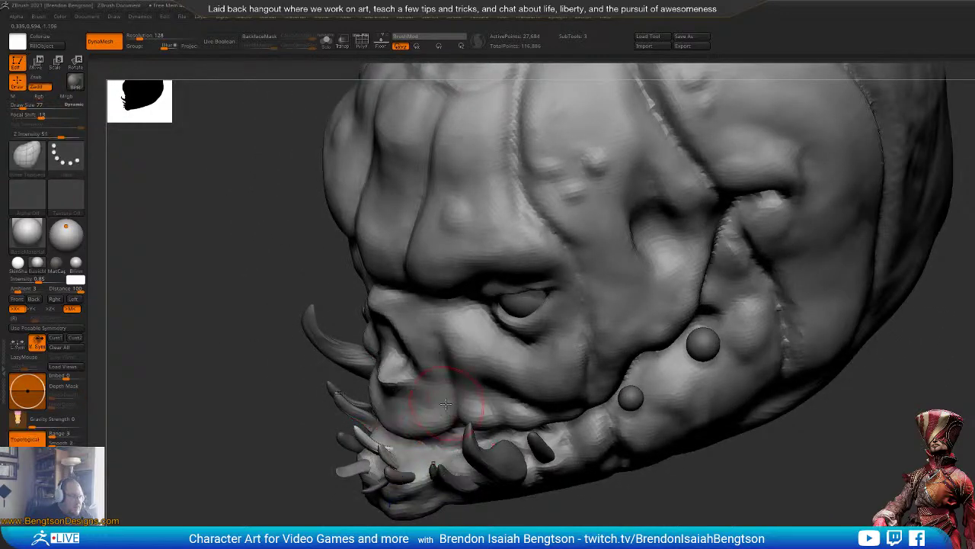
key("ctrl+z")
key("ctrl+shift+z")
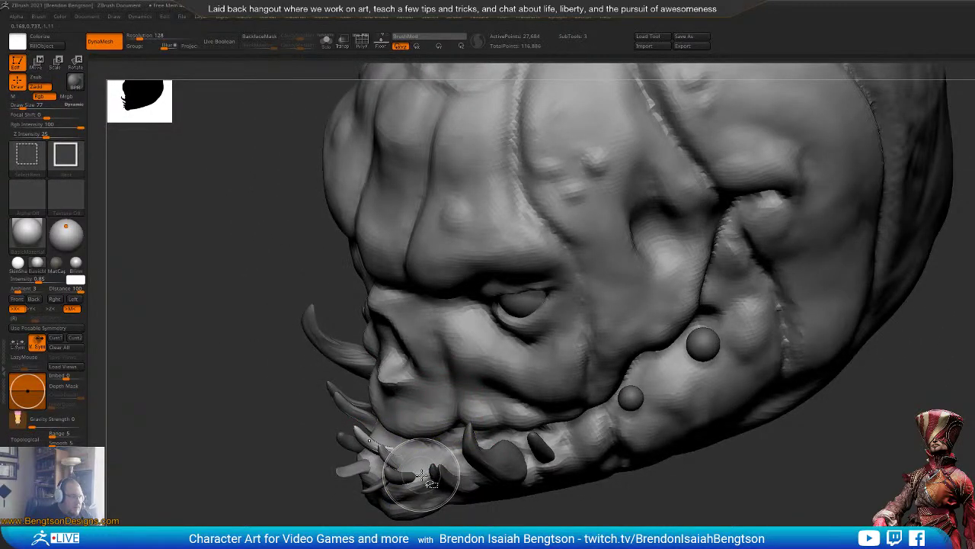
Step: Rotate and shift the copied middle tooth with the gizmo to seat it among the front lower teeth
key("w")
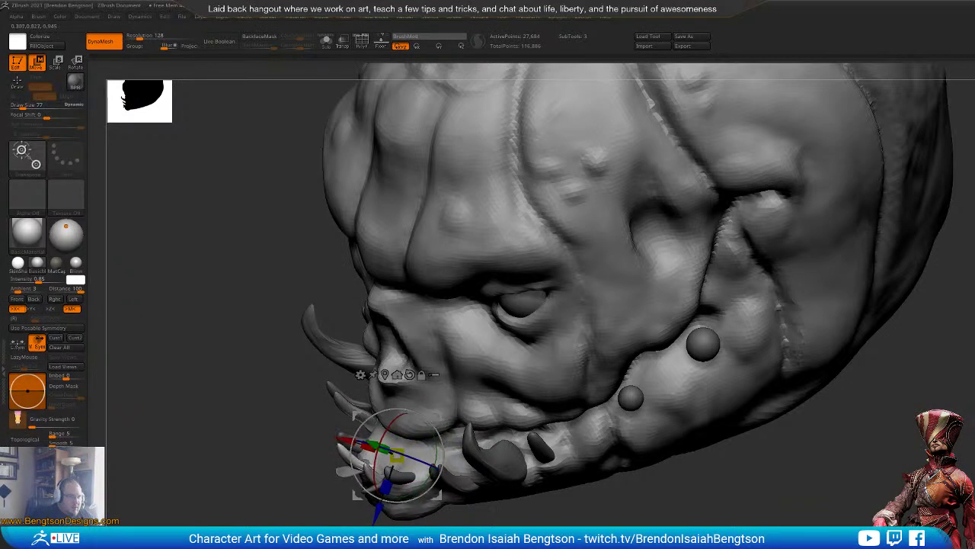
left_click_drag(228, 457, 586, 488)
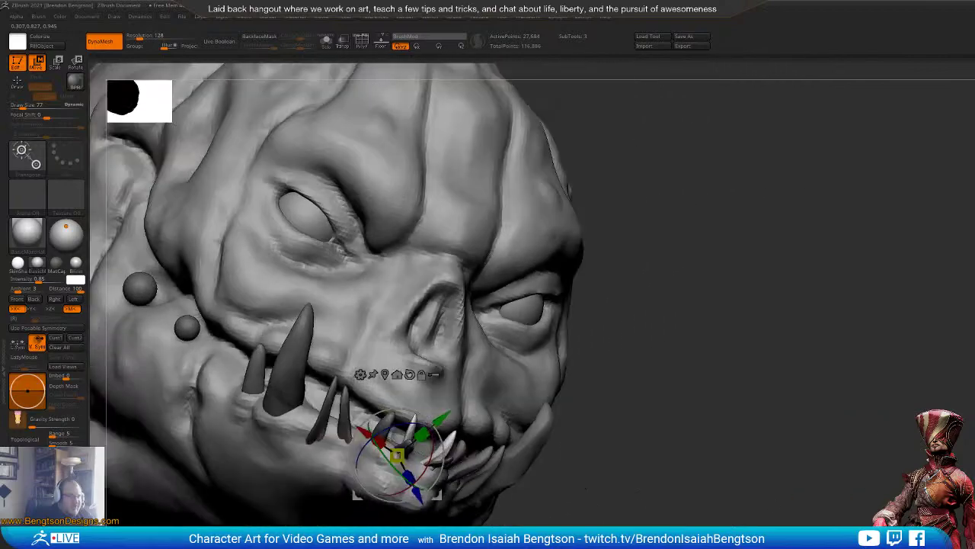
left_click_drag(876, 505, 667, 503)
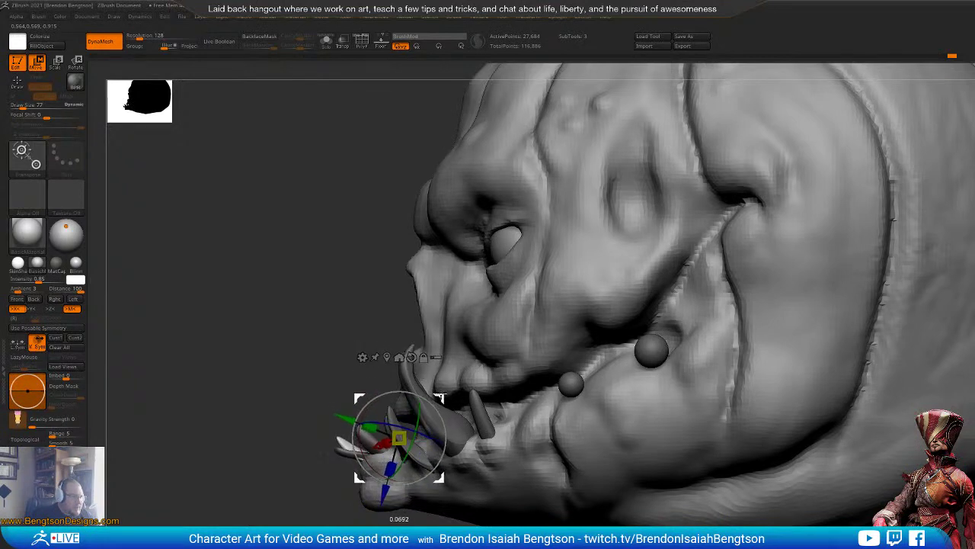
left_click_drag(229, 457, 399, 461)
left_click_drag(511, 455, 514, 521)
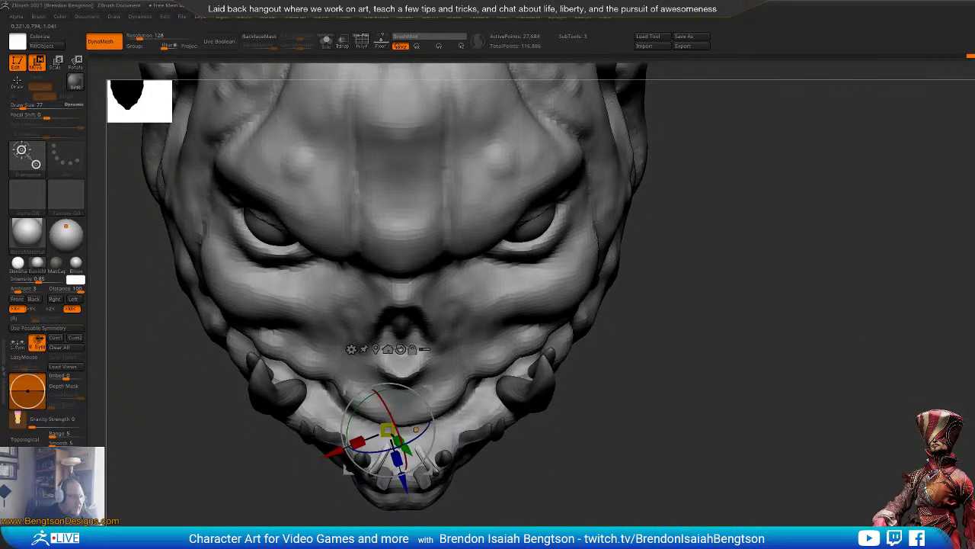
left_click_drag(411, 457, 446, 454)
left_click_drag(655, 327, 526, 490)
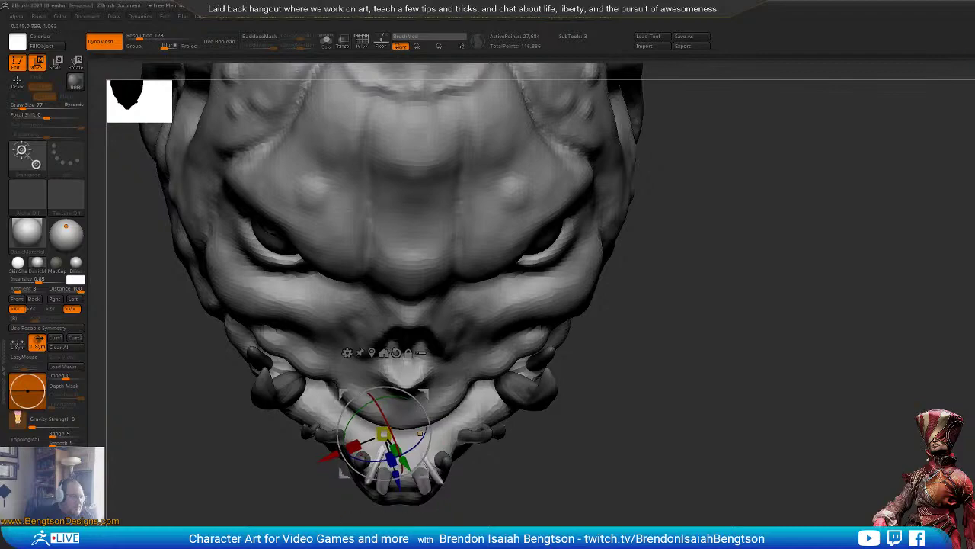
mouse_move(709, 480)
left_mouse_down()
mouse_move(731, 376)
mouse_move(707, 381)
mouse_move(700, 400)
mouse_move(746, 412)
mouse_move(757, 385)
left_mouse_up()
key("q")
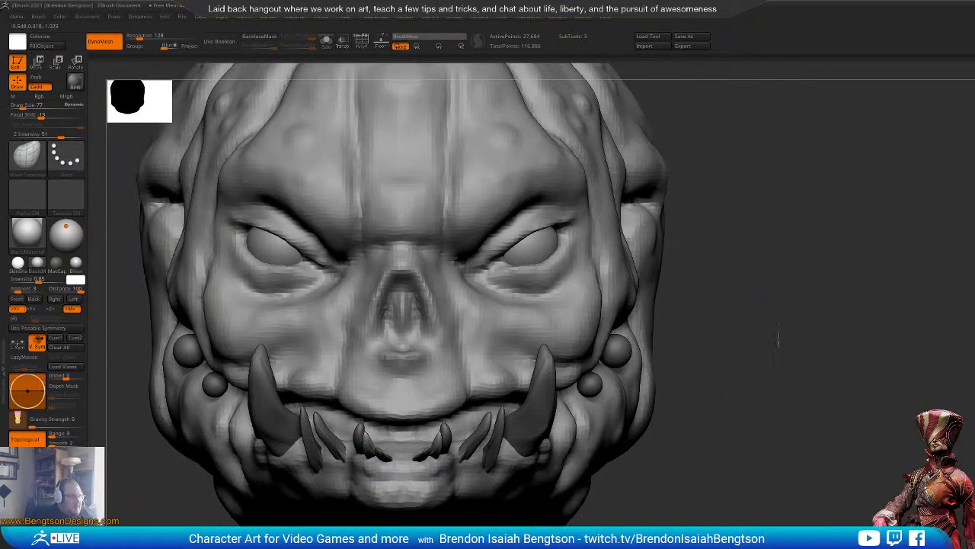
Step: Examine the lower tooth row from the front, sides and above, and clear the mask on the teeth
key("f")
mouse_move(745, 331)
left_mouse_down()
mouse_move(704, 337)
mouse_move(848, 282)
left_mouse_up()
left_click_drag(915, 287, 969, 341, "alt")
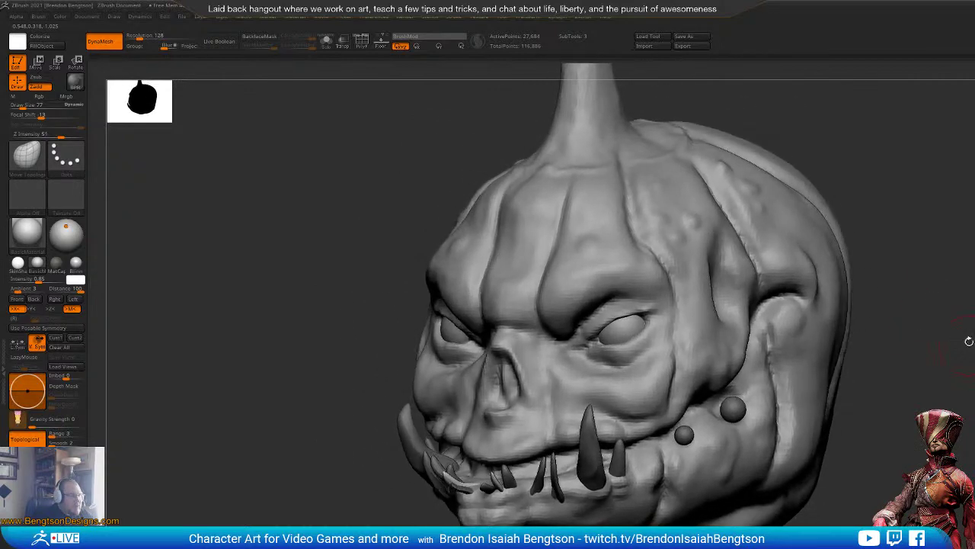
mouse_move(366, 474)
left_mouse_down()
mouse_move(332, 473)
mouse_move(506, 473)
mouse_move(484, 471)
left_mouse_up()
left_click_drag(642, 434, 529, 404)
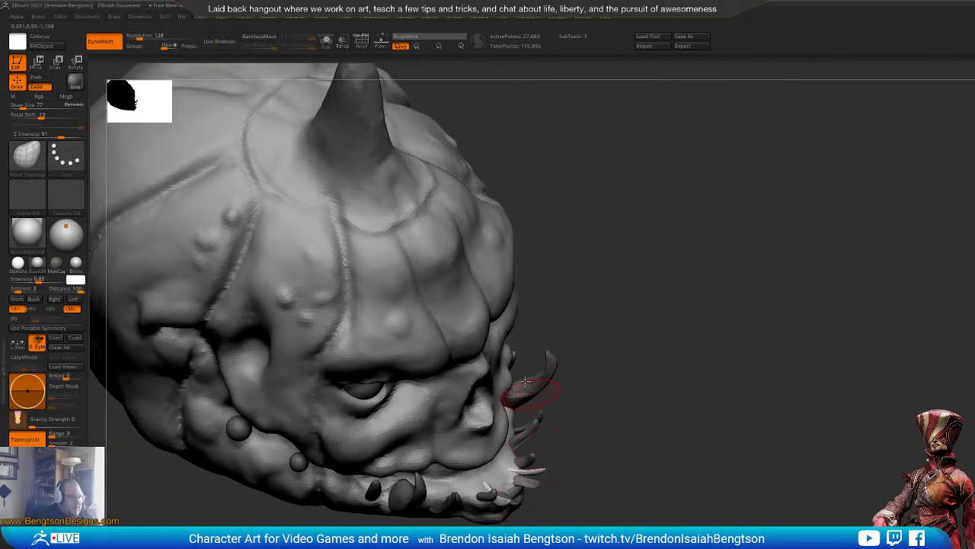
left_click_drag(643, 426, 540, 374)
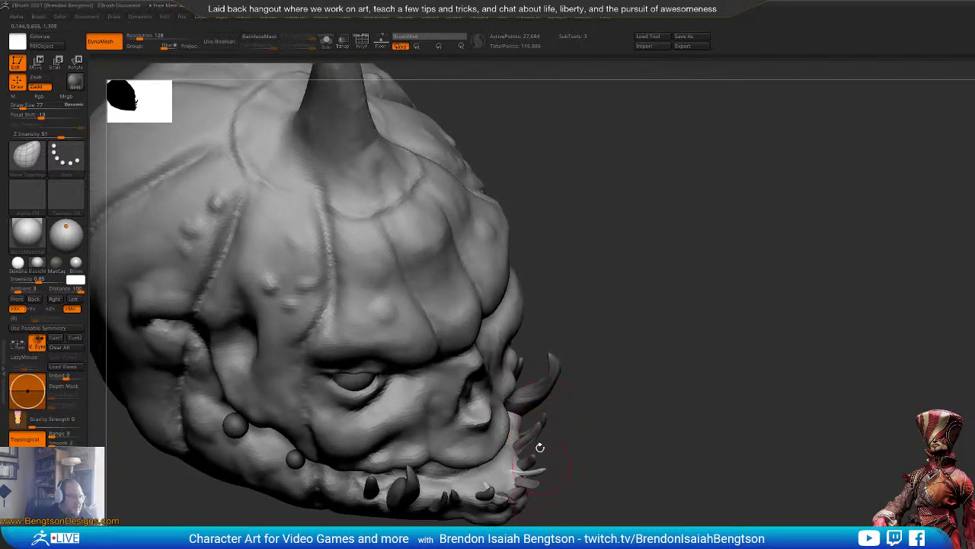
left_click_drag(660, 458, 684, 363)
mouse_move(719, 407)
left_mouse_down()
mouse_move(692, 422)
mouse_move(690, 456)
mouse_move(723, 446)
mouse_move(719, 455)
mouse_move(714, 442)
mouse_move(830, 328)
mouse_move(891, 302)
mouse_move(606, 373)
left_mouse_up()
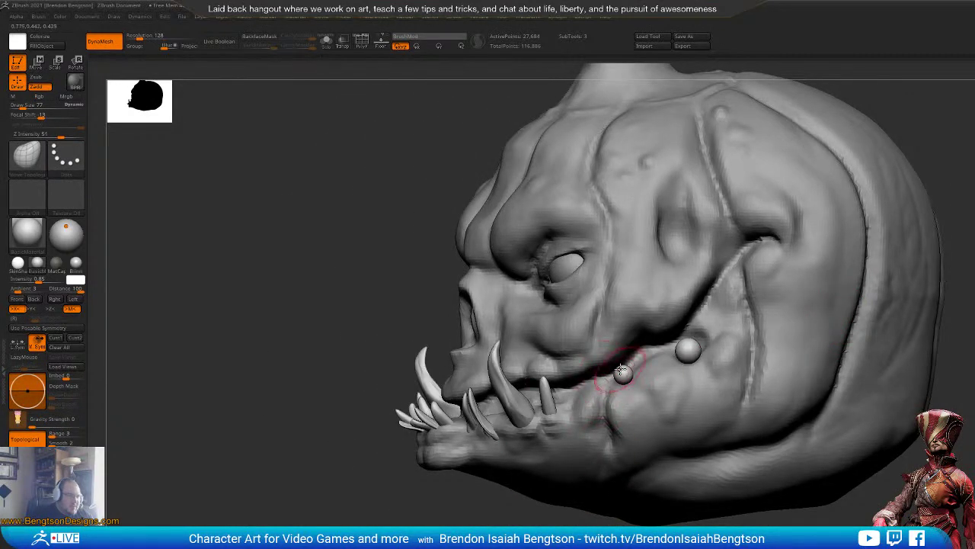
Step: Stretch the front sphere placeholder at the rear of the lower jaw into a tooth with Move Topological at draw size 183
key("space")
left_click_drag(343, 366, 636, 361)
key("space")
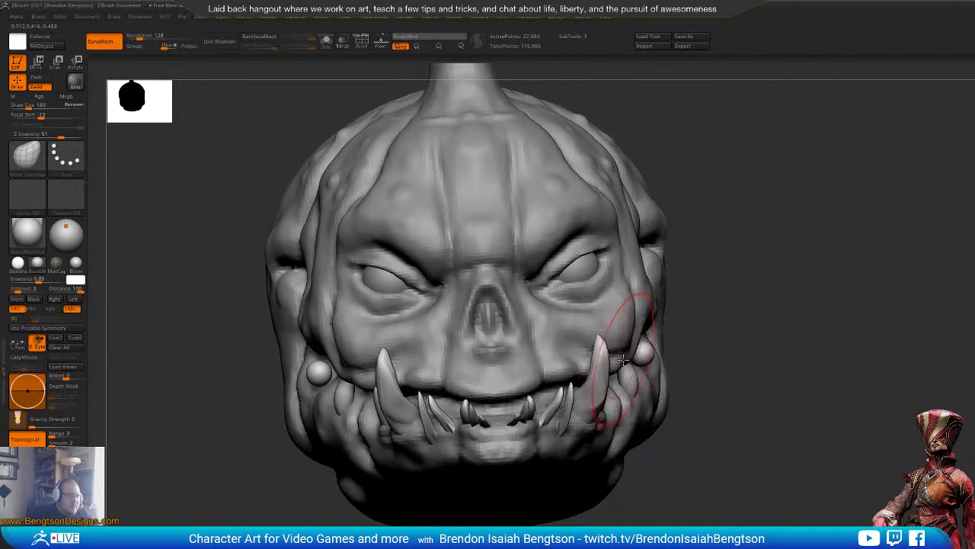
key("ctrl+z")
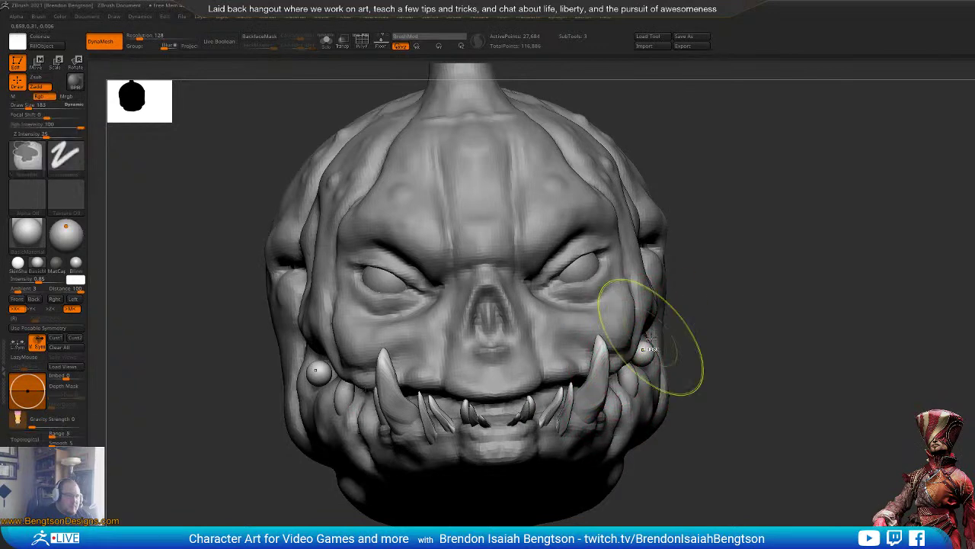
mouse_move(834, 316)
left_mouse_down()
mouse_move(862, 305)
mouse_move(886, 281)
mouse_move(884, 269)
left_mouse_up()
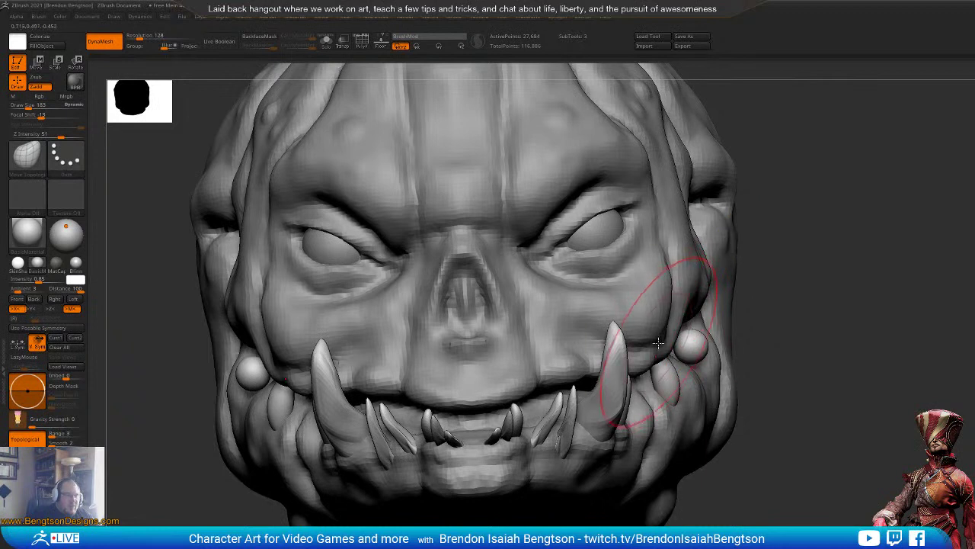
left_click_drag(717, 334, 719, 338)
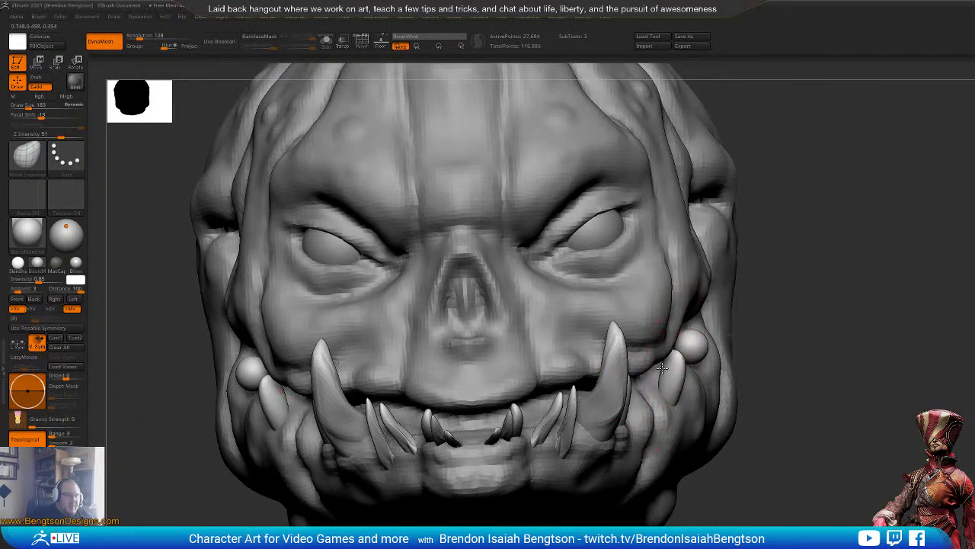
left_click_drag(662, 368, 685, 371)
left_click_drag(687, 407, 674, 402)
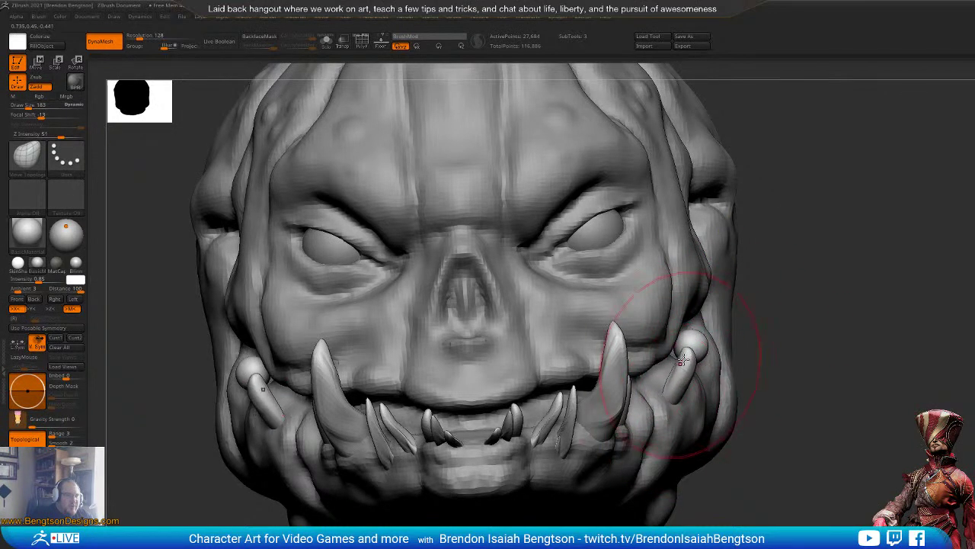
left_click_drag(681, 360, 686, 419)
Step: Select the pumpkin head subtool and isolate it with its polygroup wireframe displayed
left_click(681, 422, "alt")
left_click_drag(871, 386, 750, 387)
left_click_drag(751, 387, 831, 385, "alt")
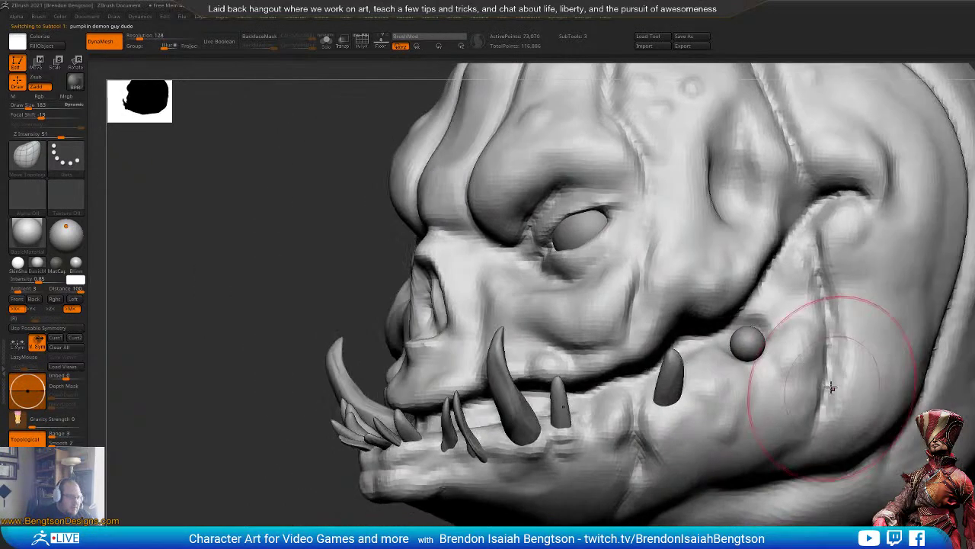
key("alt+s")
key("shift+f")
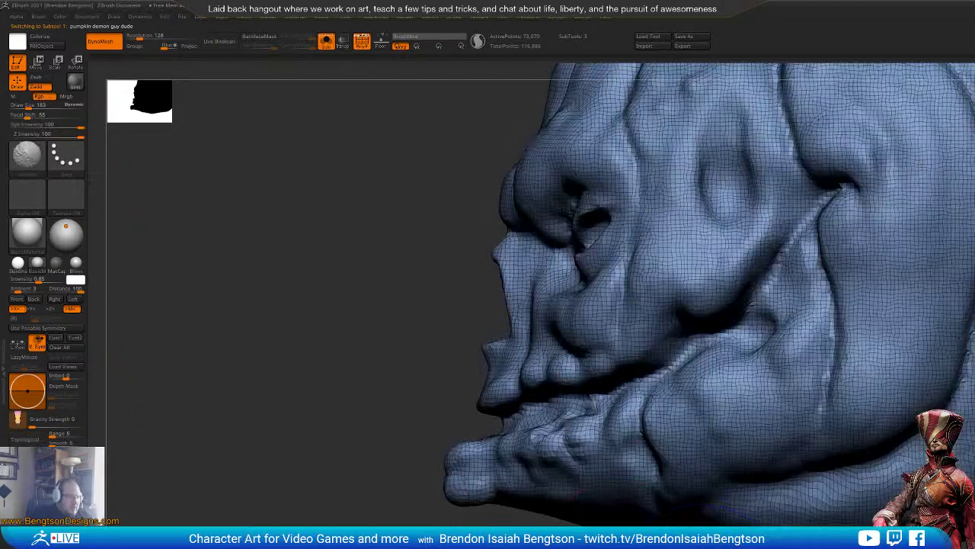
key("f")
Step: Mask the lower jaw from the side with a lasso and turn the masked area into its own polygroup
mouse_move(526, 526)
left_mouse_down()
mouse_move(571, 527)
mouse_move(562, 537)
left_mouse_up()
left_click_drag(861, 444, 681, 326, "ctrl")
left_click_drag(504, 487, 481, 500, "ctrl")
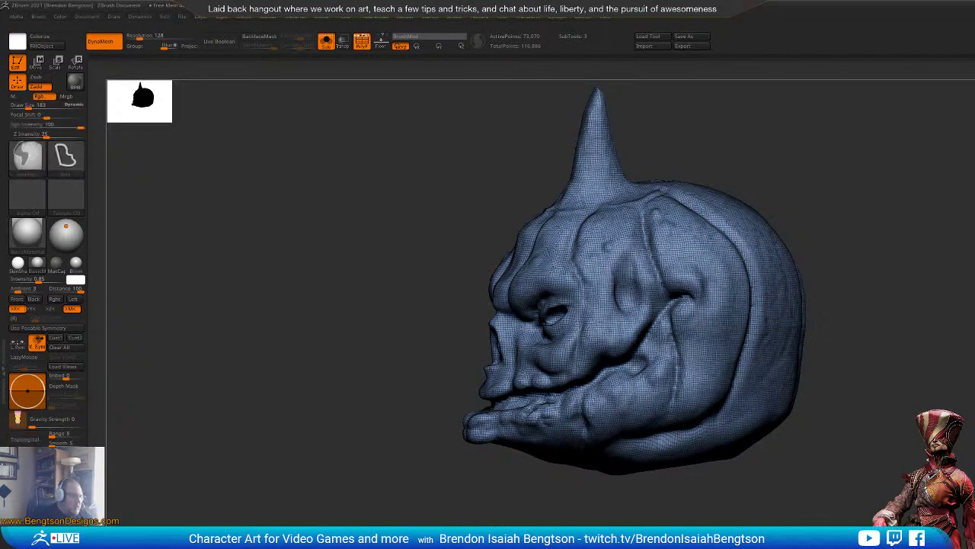
mouse_move(825, 438)
left_mouse_down("ctrl")
mouse_move(806, 334)
mouse_move(710, 294)
mouse_move(673, 295)
mouse_move(619, 365)
mouse_move(491, 403)
mouse_move(409, 475)
mouse_move(417, 524)
left_mouse_up("ctrl")
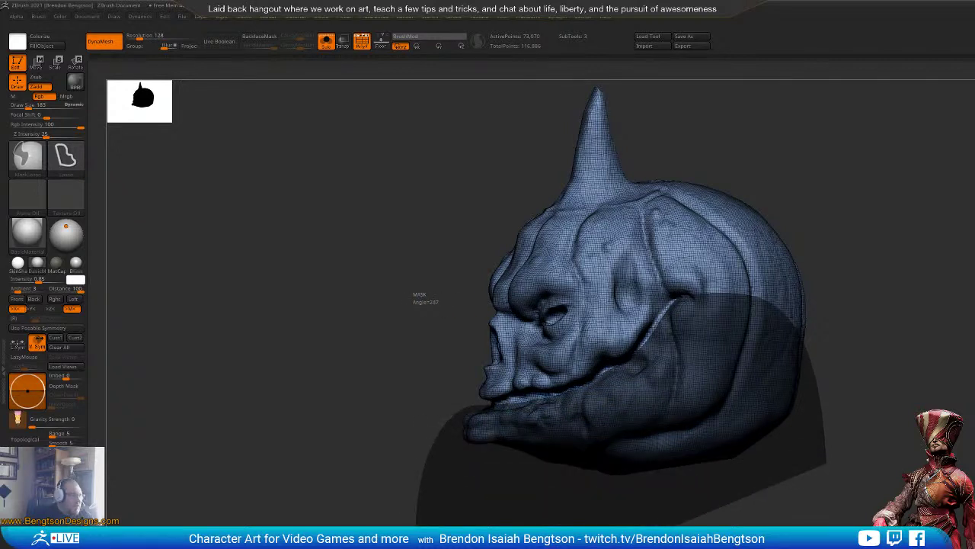
left_click_drag(417, 524, 421, 525, "ctrl")
left_click_drag(380, 487, 552, 480)
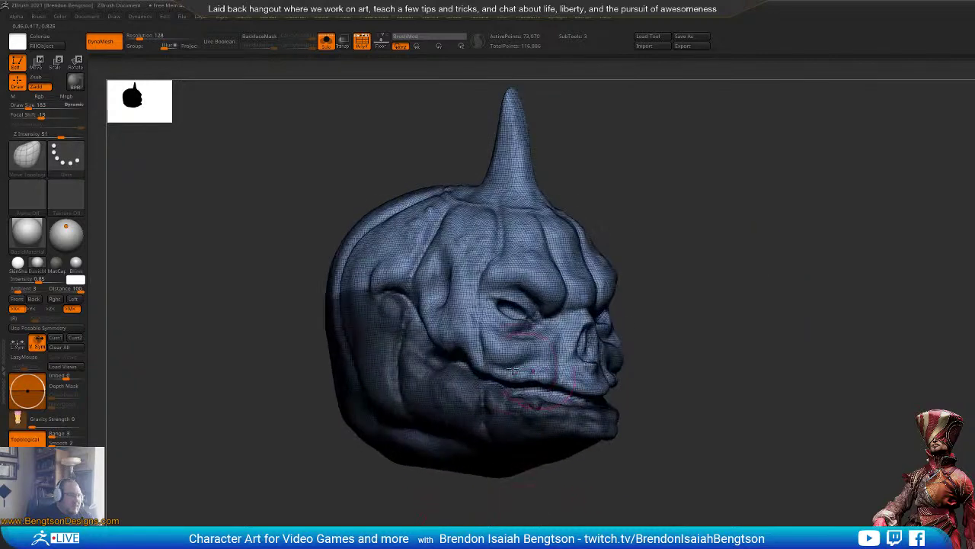
mouse_move(655, 358)
left_mouse_down()
mouse_move(746, 353)
mouse_move(869, 241)
mouse_move(914, 241)
mouse_move(922, 257)
left_mouse_up()
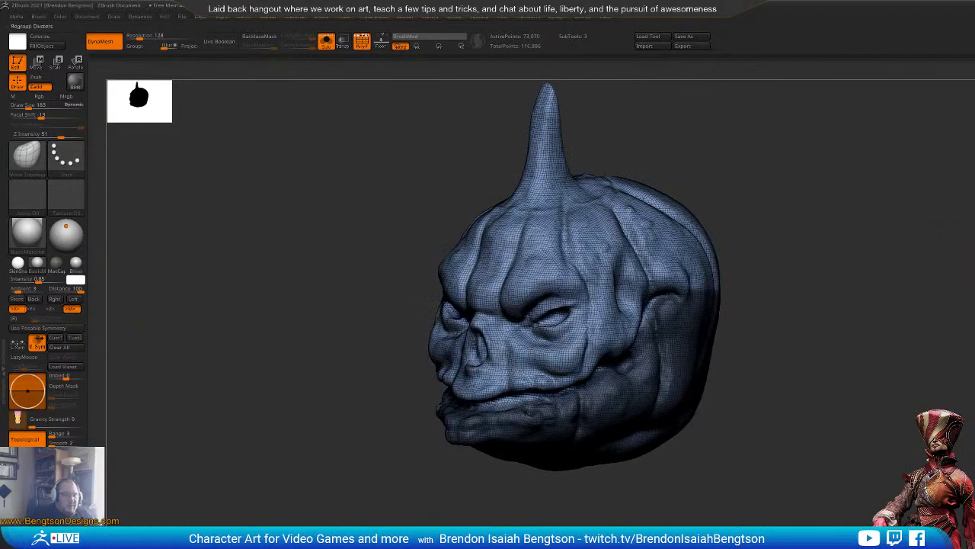
key("ctrl+w")
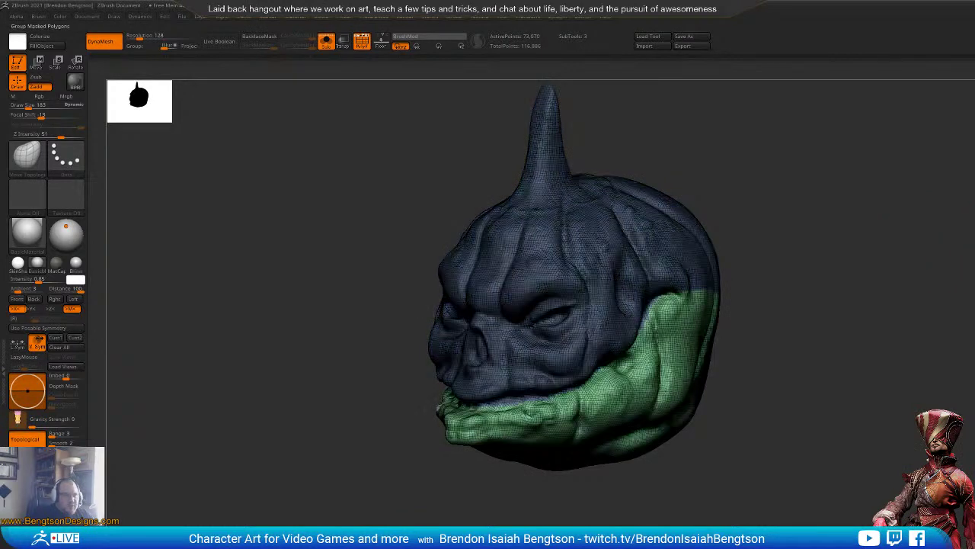
Step: Isolate the lower jaw polygroup to inspect its edges, and bring the rest of the head back
left_click_drag(784, 396, 730, 513, "alt")
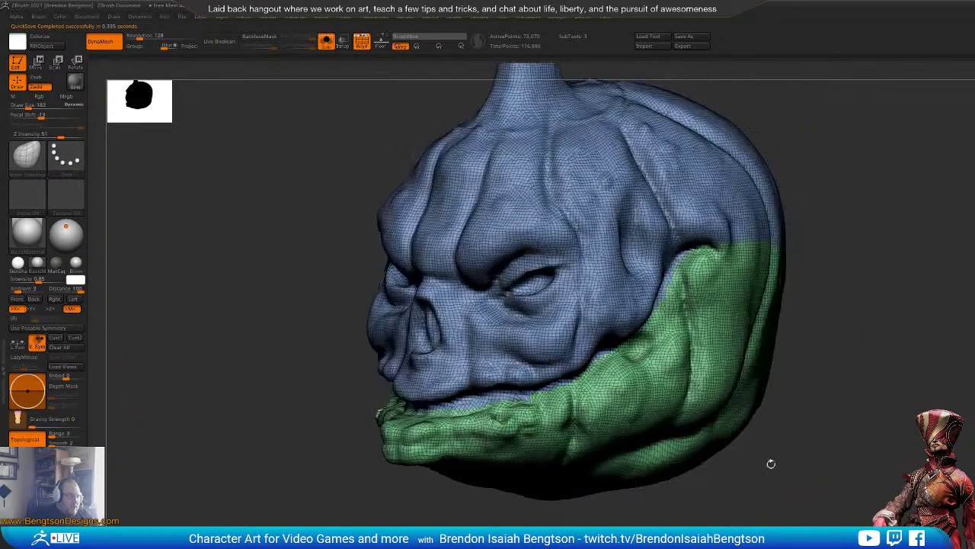
left_click(724, 403, "ctrl+shift")
mouse_move(678, 519)
left_mouse_down()
mouse_move(735, 512)
mouse_move(647, 509)
mouse_move(690, 512)
left_mouse_up()
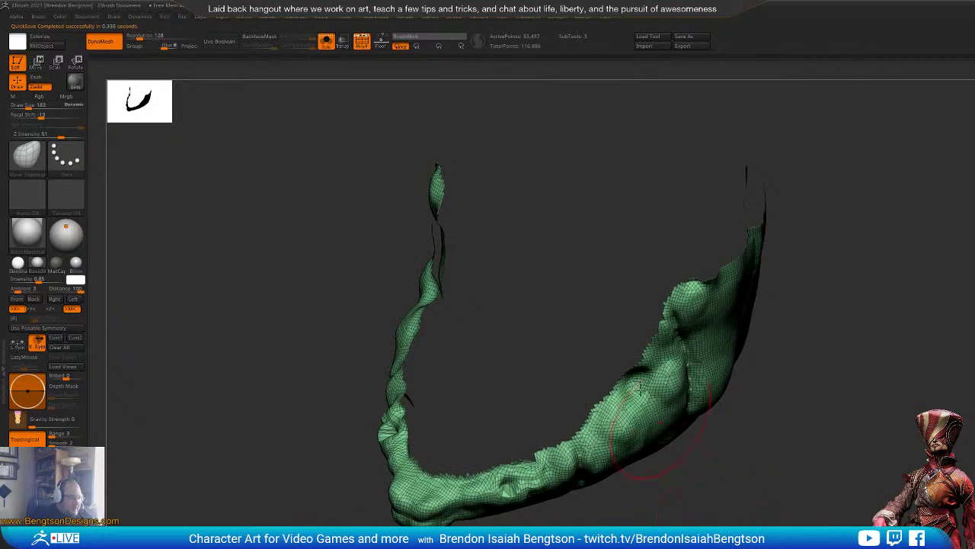
left_click_drag(720, 524, 705, 506)
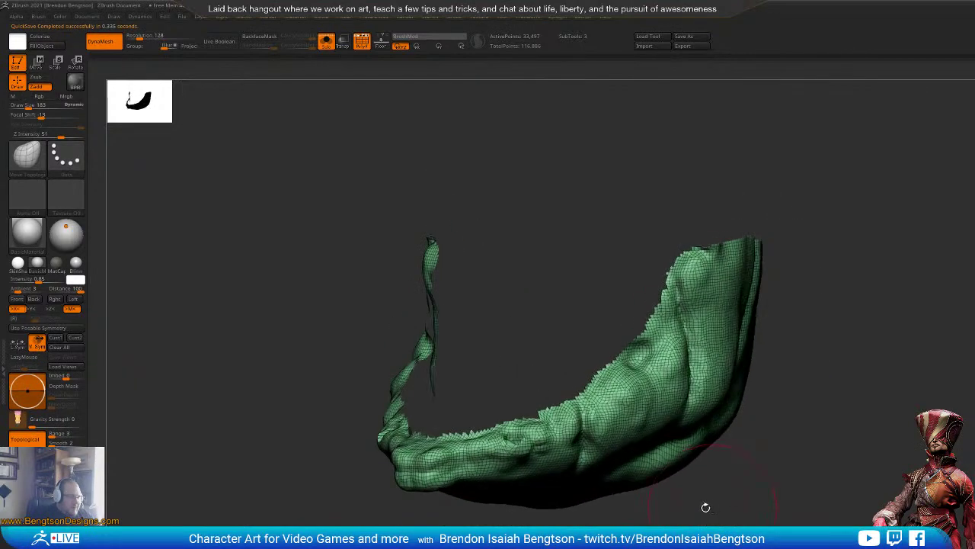
key("ctrl+shift")
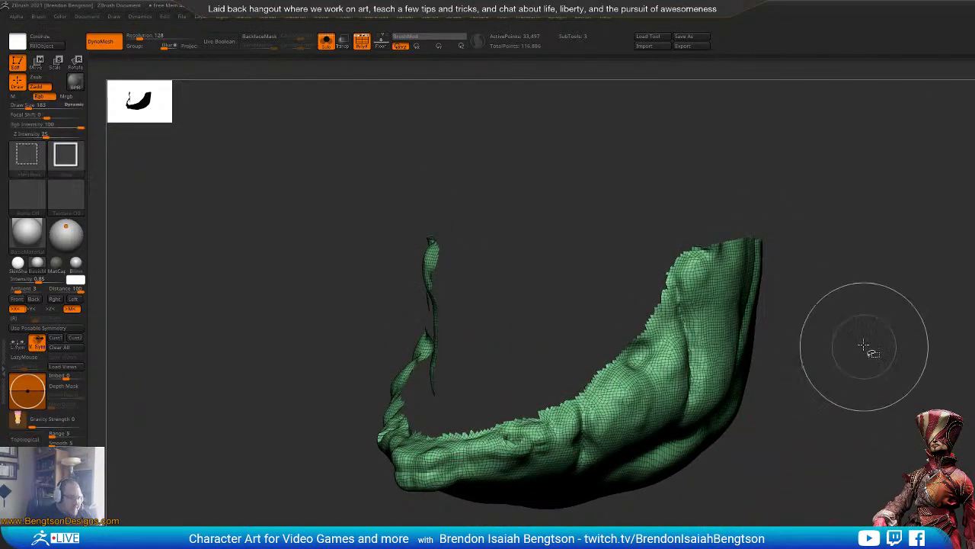
left_click(848, 443, "ctrl+shift")
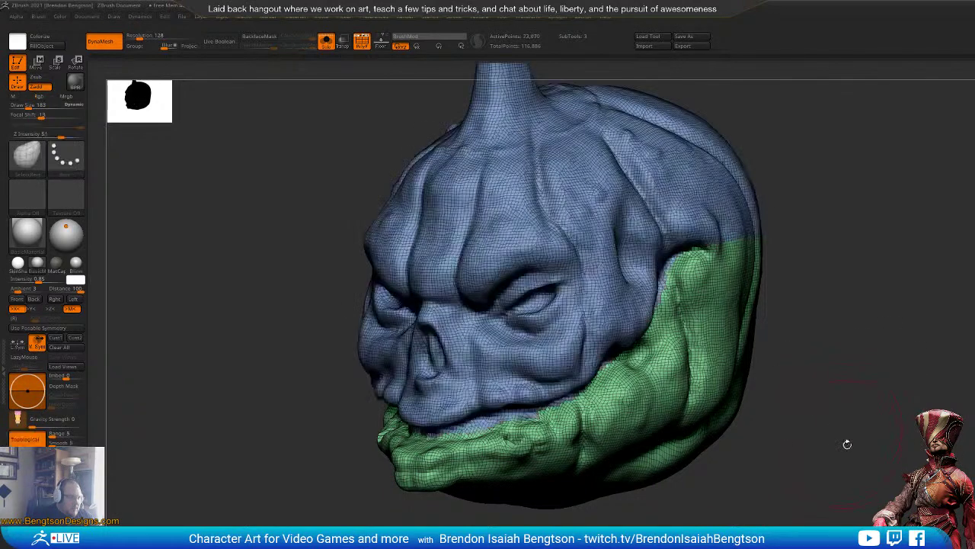
Step: Set the ClayBuildup draw size to 101 and hide the lower jaw polygroup
left_click_drag(847, 444, 910, 447)
key("space")
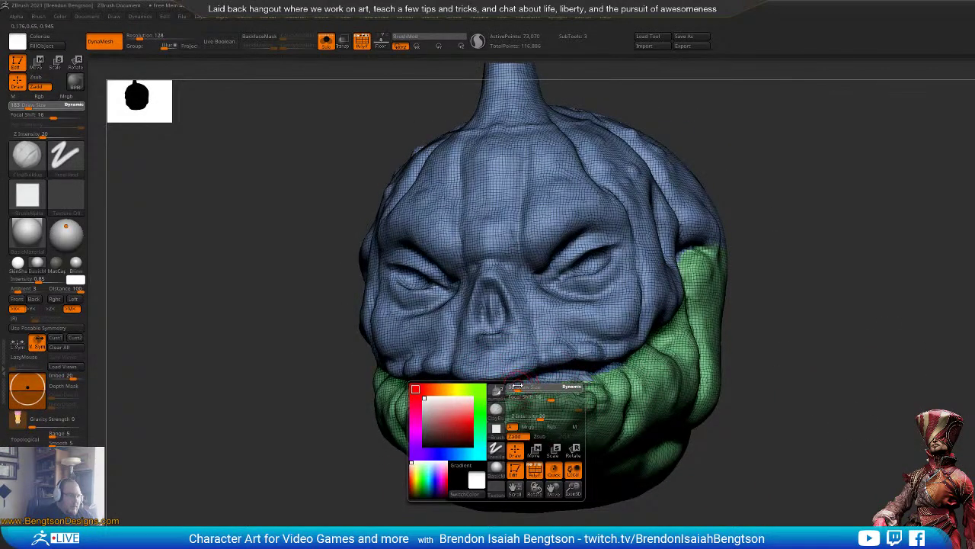
mouse_move(517, 386)
left_mouse_down()
mouse_move(544, 381)
mouse_move(508, 391)
left_mouse_up()
key("space")
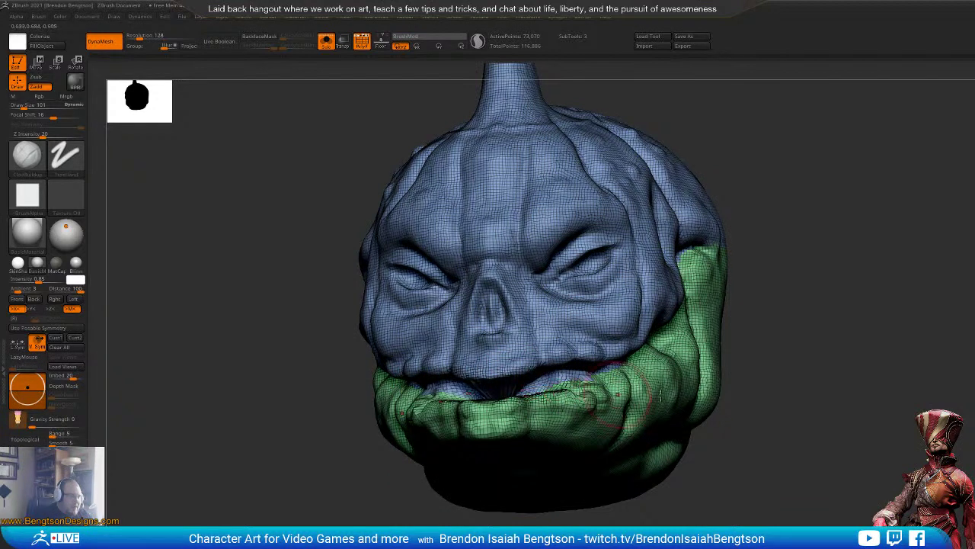
mouse_move(853, 358)
left_mouse_down("alt")
mouse_move(903, 391)
mouse_move(724, 395)
left_mouse_up("alt")
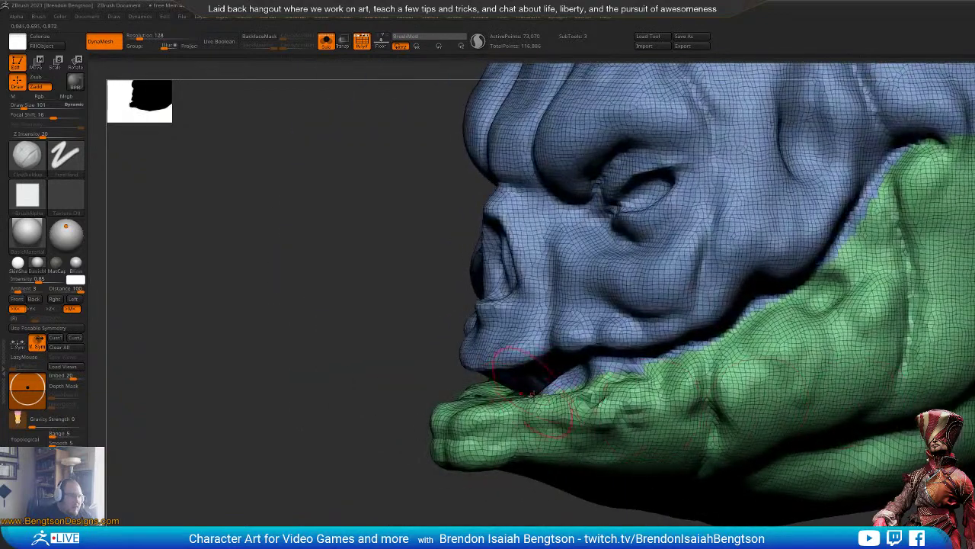
left_click(589, 429, "ctrl+shift")
Step: Pull the inner mouth surface behind the upper lip with Move Topological, finishing at draw size 77
left_click_drag(499, 525, 532, 547)
mouse_move(555, 359)
right_mouse_down()
mouse_move(533, 446)
mouse_move(451, 462)
right_mouse_up()
left_click_drag(452, 463, 465, 455, "shift")
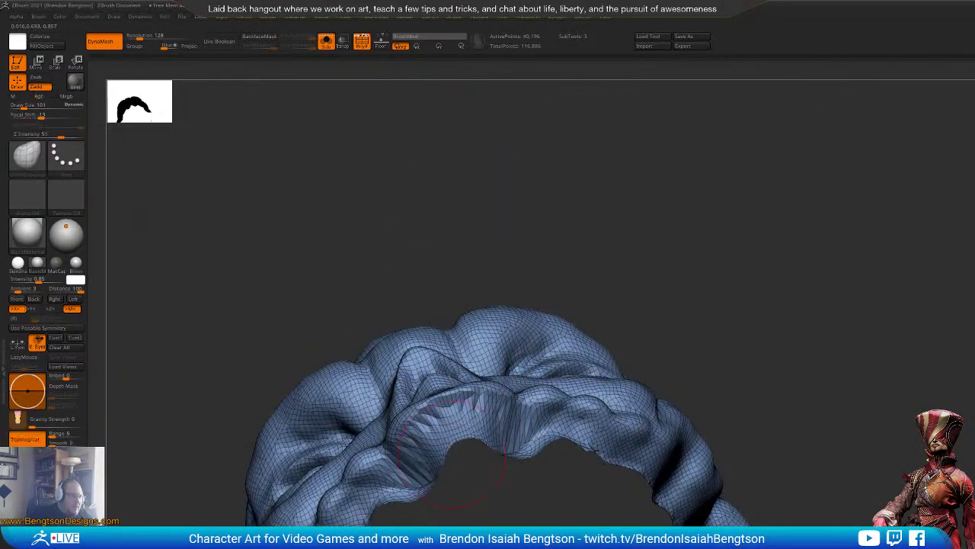
left_click_drag(681, 278, 728, 250)
key("space")
left_click_drag(460, 433, 453, 434)
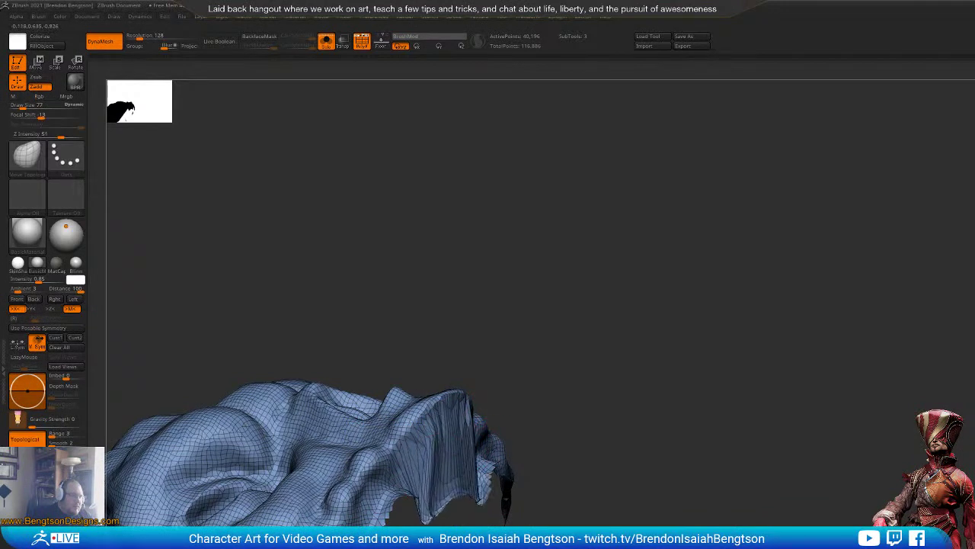
Step: Unhide the lower jaw and re-DynaMesh the whole head to even out the stretched mouth polygons
left_click_drag(723, 323, 763, 306)
left_click_drag(766, 305, 812, 263, "ctrl+shift")
left_click(838, 224, "ctrl+shift")
mouse_move(867, 222)
left_mouse_down()
mouse_move(858, 285)
mouse_move(910, 419)
mouse_move(876, 358)
left_mouse_up()
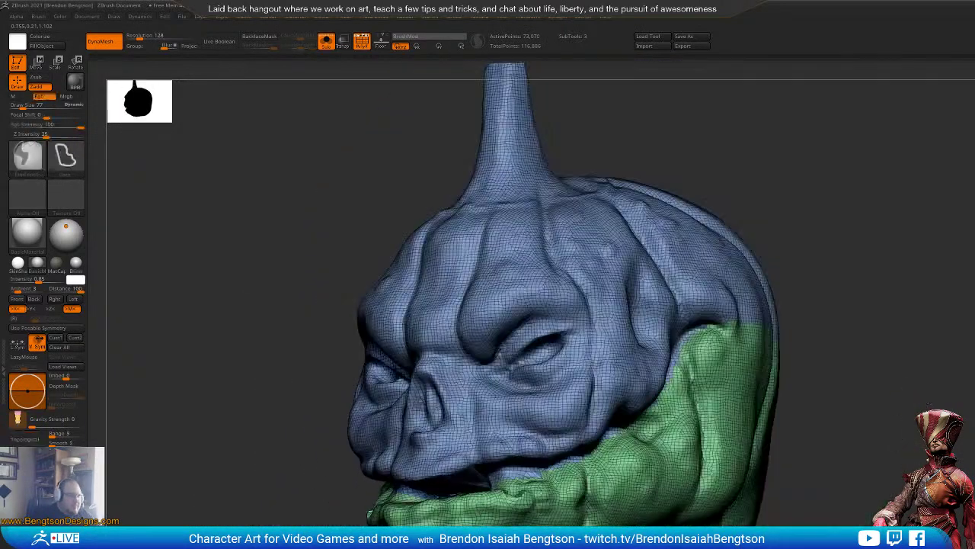
mouse_move(846, 320)
left_mouse_down("ctrl")
mouse_move(876, 373)
mouse_move(892, 343)
mouse_move(938, 339)
mouse_move(841, 350)
mouse_move(858, 339)
left_mouse_up("ctrl")
mouse_move(857, 416)
left_mouse_down()
mouse_move(960, 438)
mouse_move(974, 451)
mouse_move(899, 411)
left_mouse_up()
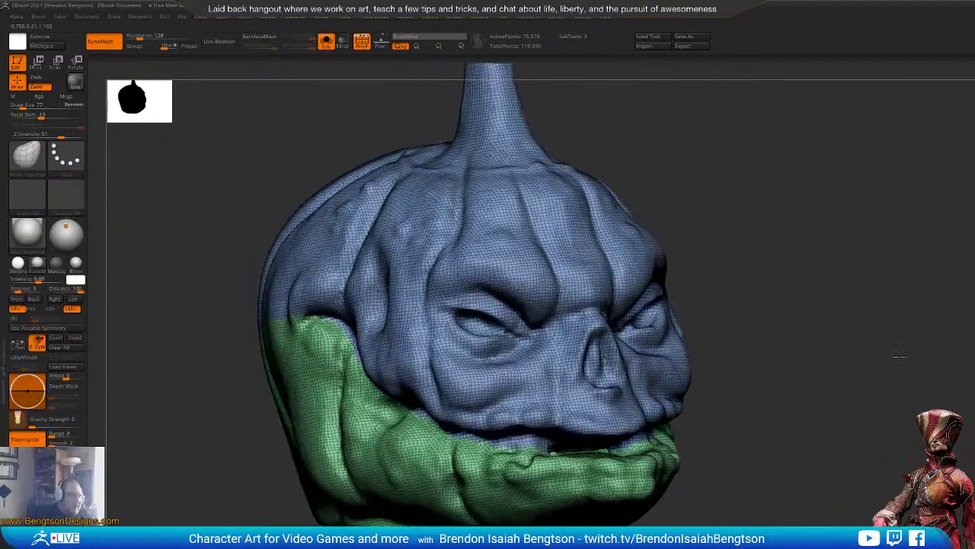
Step: Sculpt the surface inside the mouth between the lips with ClayBuildup at draw size 38
mouse_move(899, 355)
left_mouse_down("alt")
mouse_move(931, 325)
mouse_move(911, 327)
left_mouse_up("alt")
key("1")
key("space")
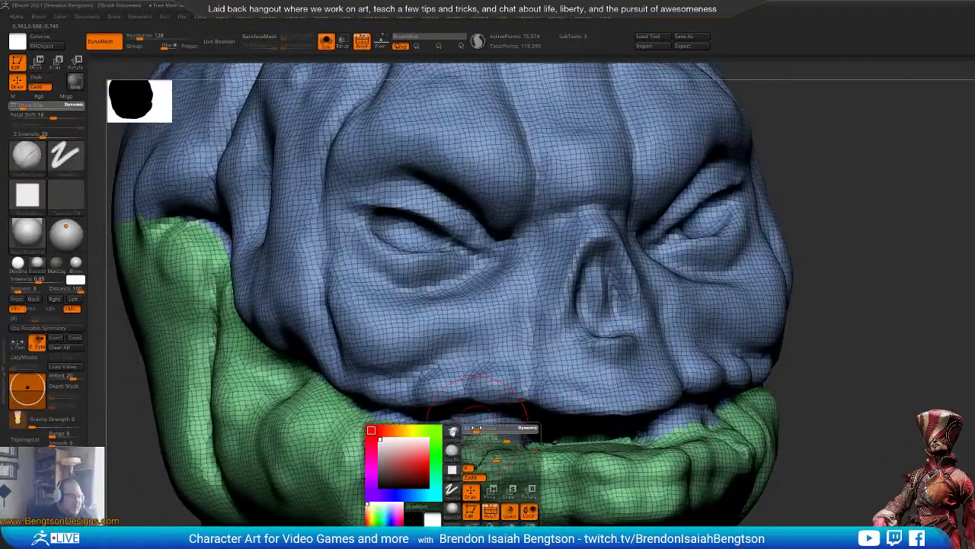
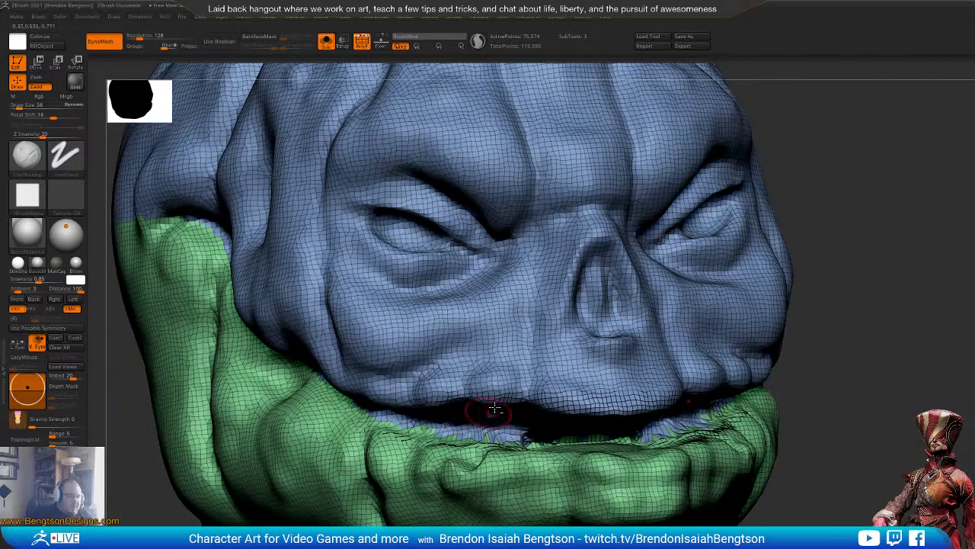
left_click_drag(829, 340, 782, 247)
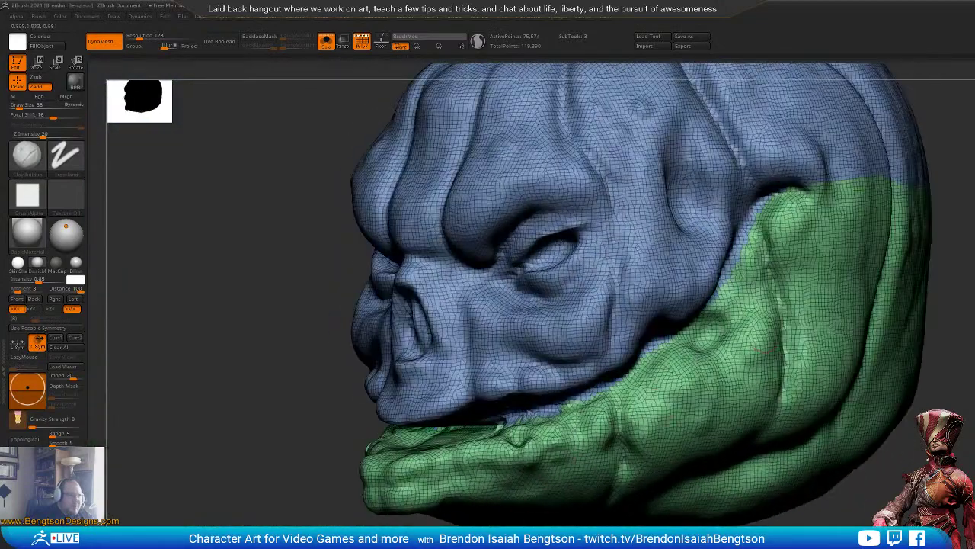
left_click_drag(758, 350, 524, 450)
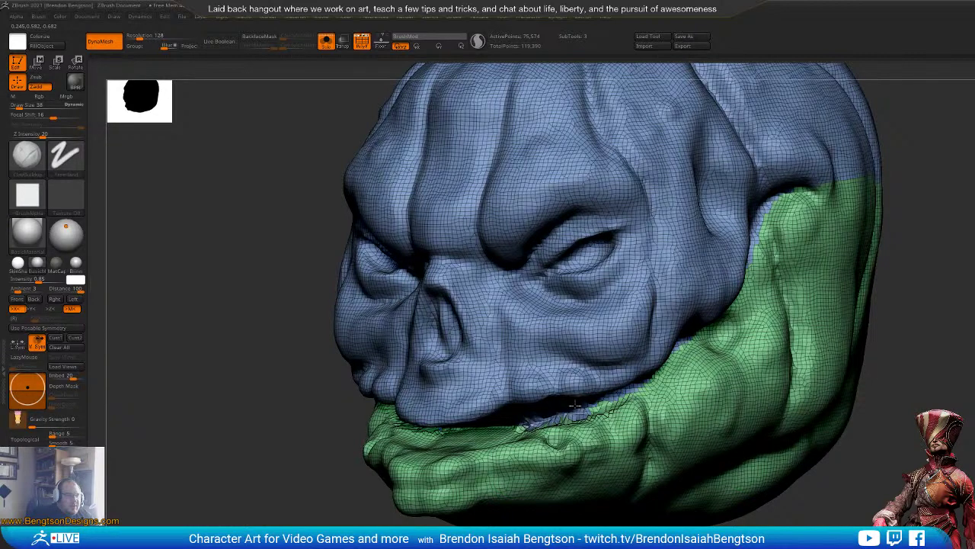
left_click_drag(575, 406, 565, 414)
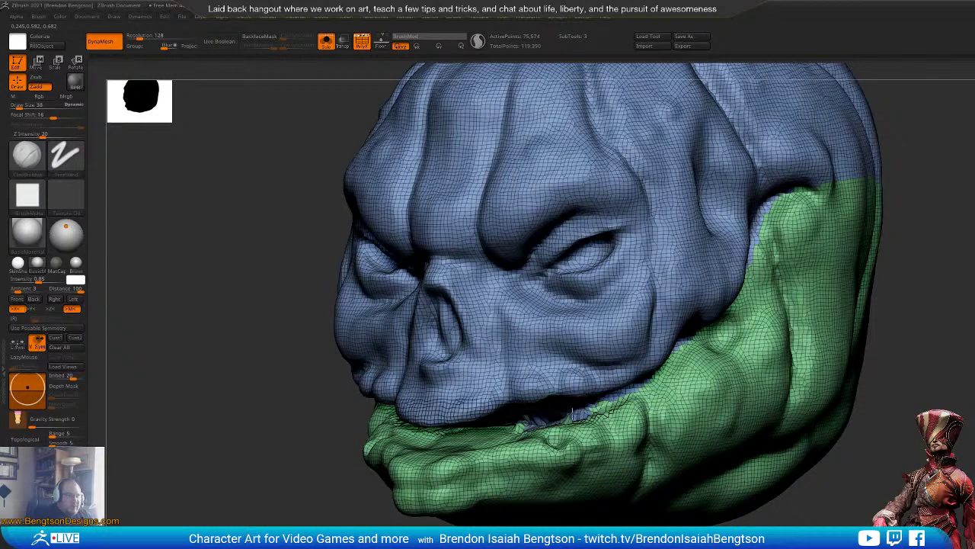
right_click_drag(563, 435, 762, 449)
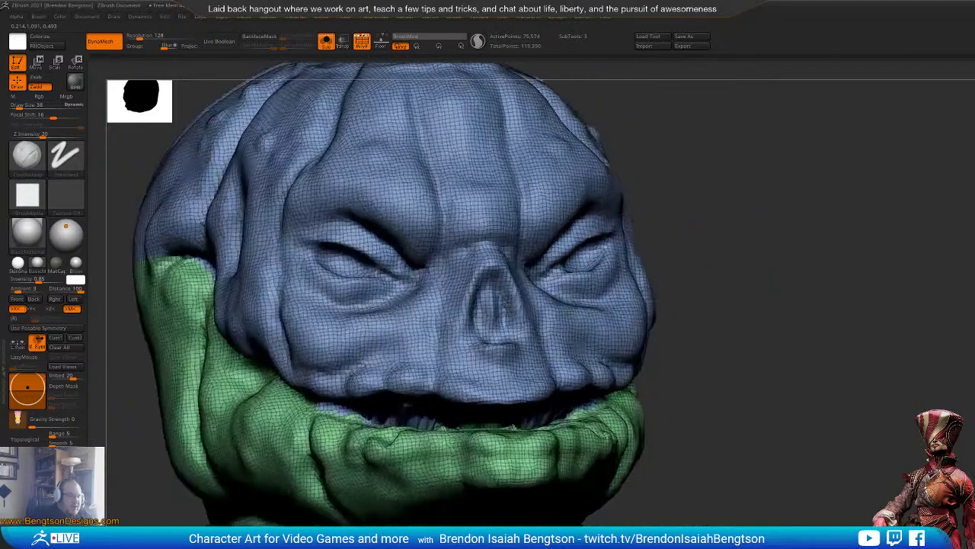
Step: Hide the lower jaw polygroup again and work on the underside of the upper mouth with Move Topological at draw size 220
left_click(565, 464, "ctrl+shift")
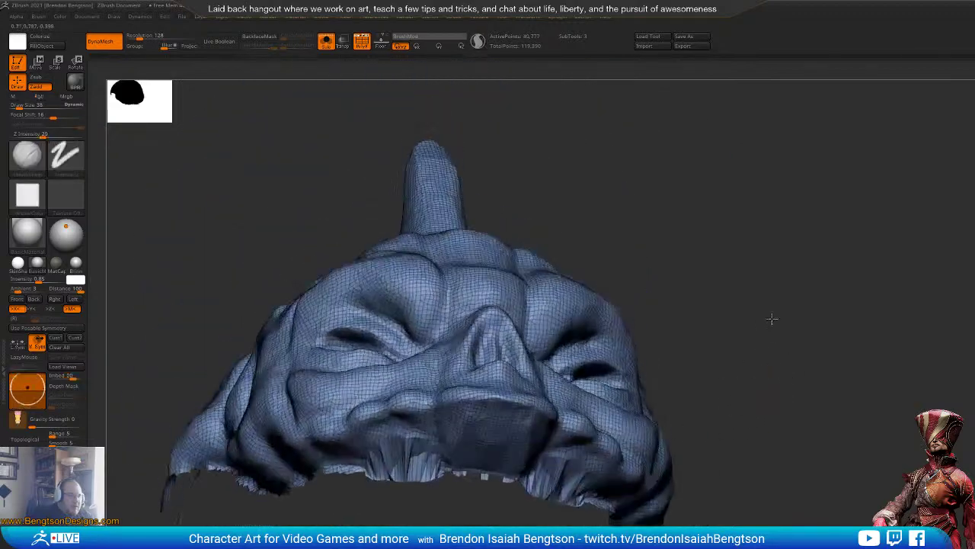
left_click_drag(589, 518, 601, 520)
mouse_move(733, 361)
left_mouse_down()
mouse_move(753, 294)
mouse_move(629, 452)
left_mouse_up()
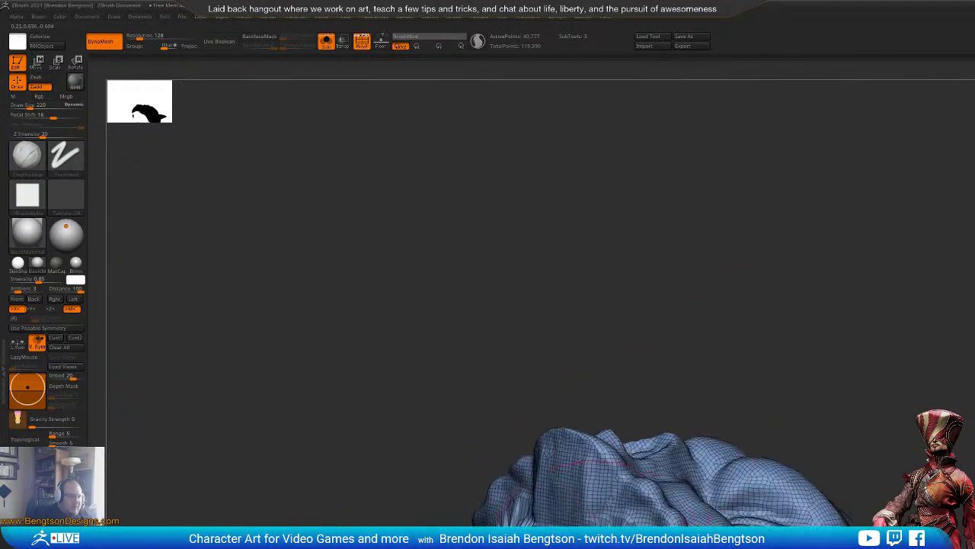
left_click_drag(665, 305, 662, 268)
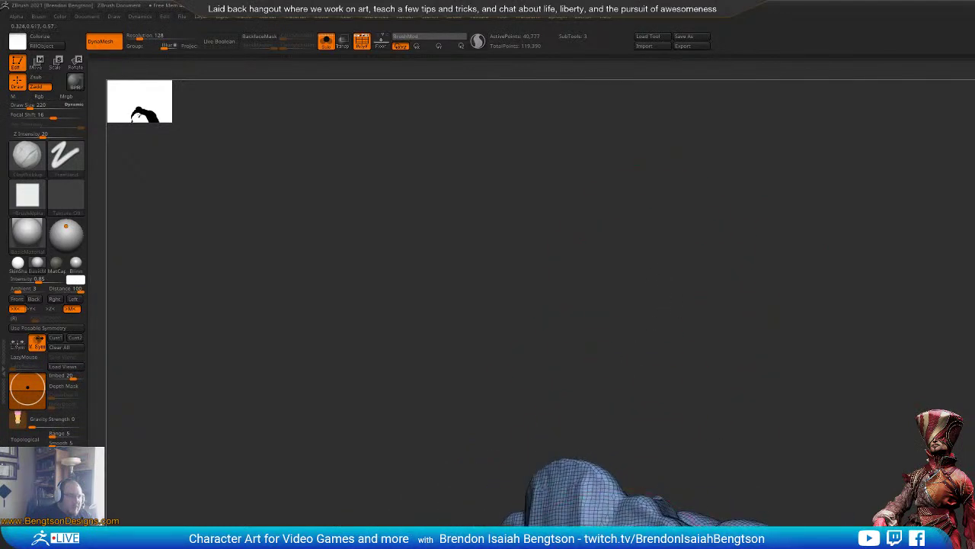
key("b")
key("m")
key("t")
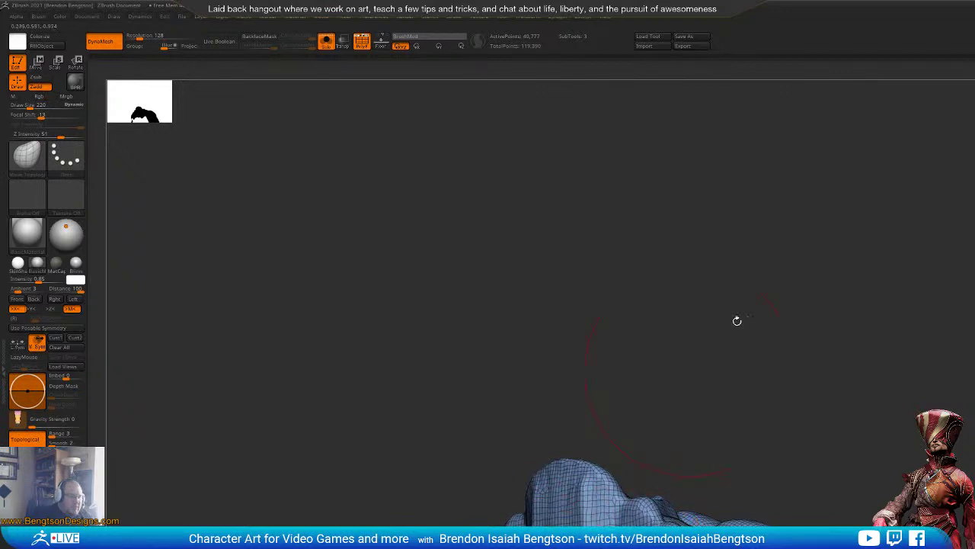
Step: Restore the whole head together with its teeth and eyes, and merge the head's polygroups into one
left_click_drag(737, 320, 883, 506)
left_click_drag(940, 465, 924, 445)
key("ctrl+w")
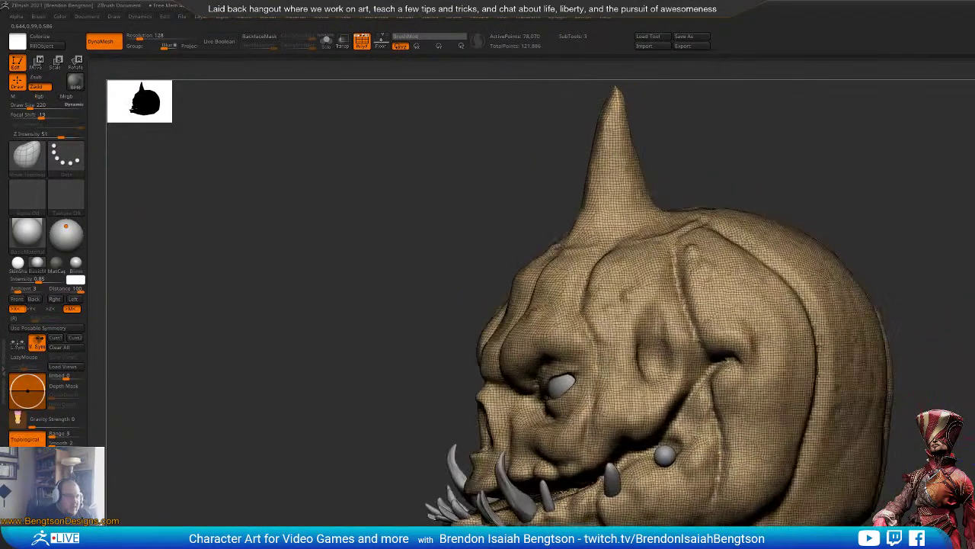
Step: Mask the lower jaw and lower back of the head with a lasso and make it a separate polygroup
mouse_move(956, 381)
left_mouse_down()
mouse_move(972, 383)
mouse_move(963, 372)
left_mouse_up()
mouse_move(911, 390)
left_mouse_down("ctrl")
mouse_move(928, 446)
mouse_move(762, 336)
mouse_move(716, 349)
mouse_move(690, 392)
mouse_move(620, 462)
left_mouse_up("ctrl")
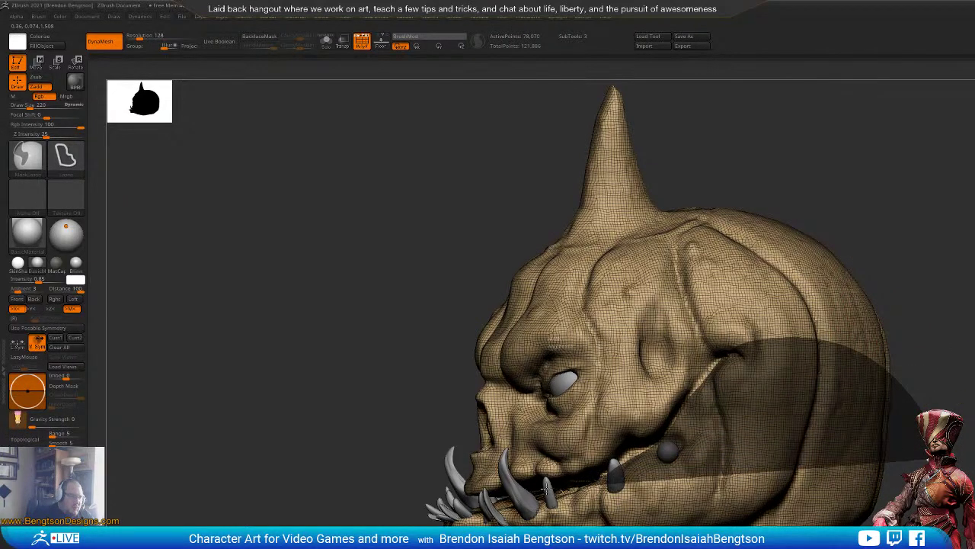
mouse_move(546, 486)
left_mouse_down("ctrl")
mouse_move(472, 522)
mouse_move(762, 526)
mouse_move(907, 442)
left_mouse_up("ctrl")
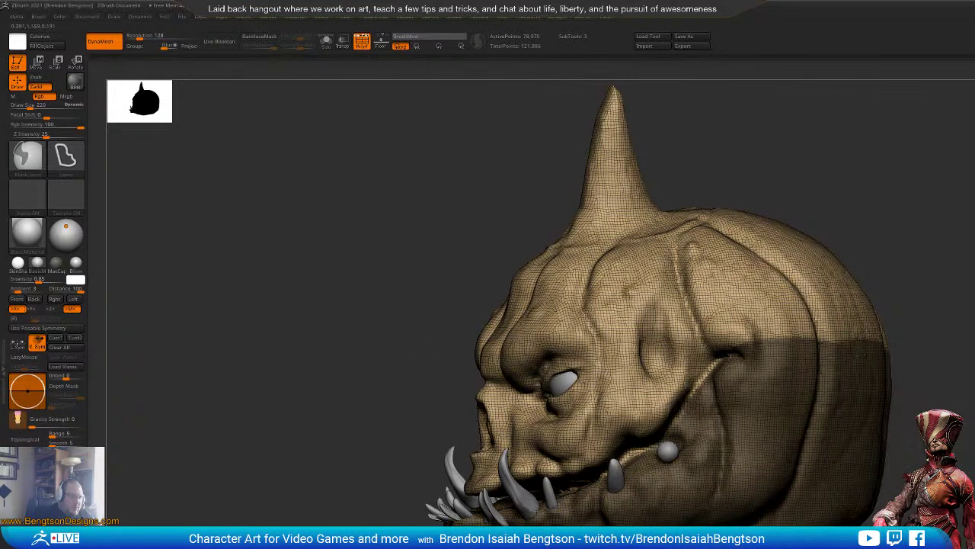
mouse_move(808, 427)
left_mouse_down()
mouse_move(922, 423)
mouse_move(914, 419)
mouse_move(917, 442)
mouse_move(962, 439)
left_mouse_up()
key("ctrl")
key("ctrl+w")
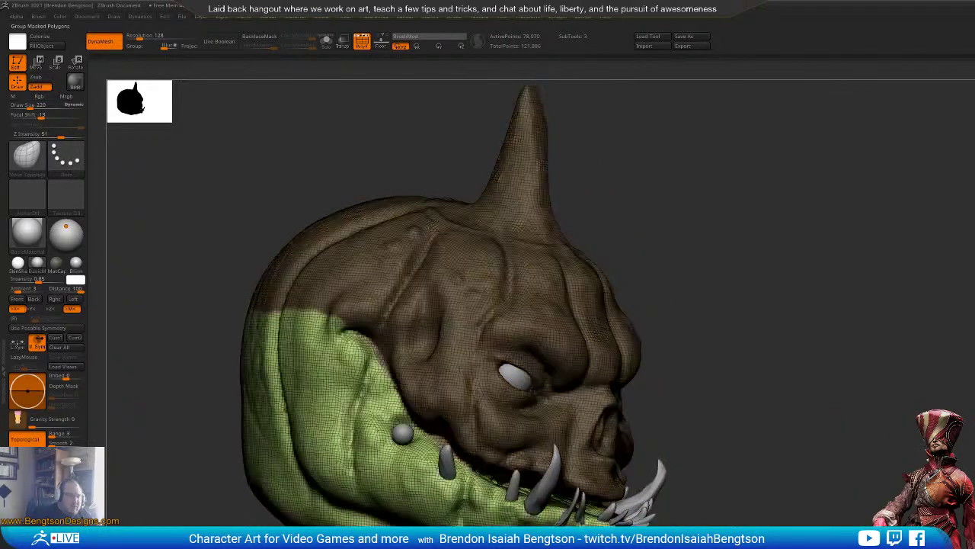
Step: Isolate the upper head polygroup to expose the underside of the upper mouth
left_click_drag(857, 481, 820, 479)
left_click(607, 445, "ctrl+shift")
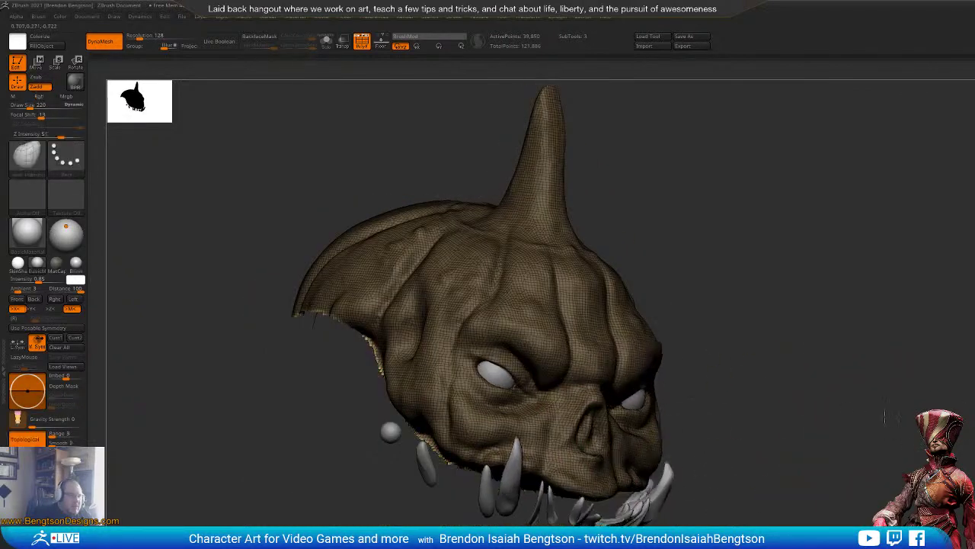
mouse_move(842, 442)
left_mouse_down()
mouse_move(871, 312)
mouse_move(891, 340)
mouse_move(856, 350)
left_mouse_up()
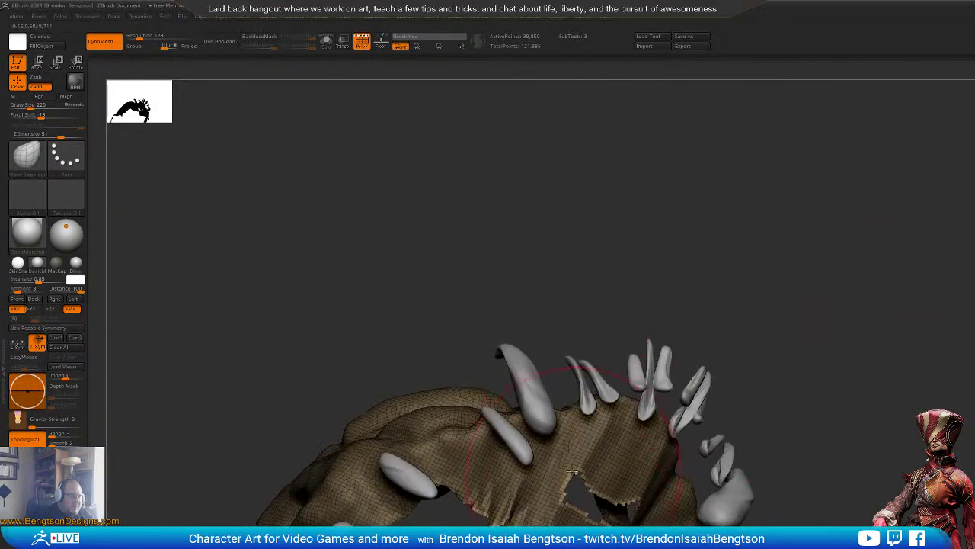
Step: Clear the mask and build up the roof of the mouth with ClayBuildup at draw sizes 38 and 24
key("b")
key("c")
key("b")
key("space")
left_click_drag(586, 450, 577, 449)
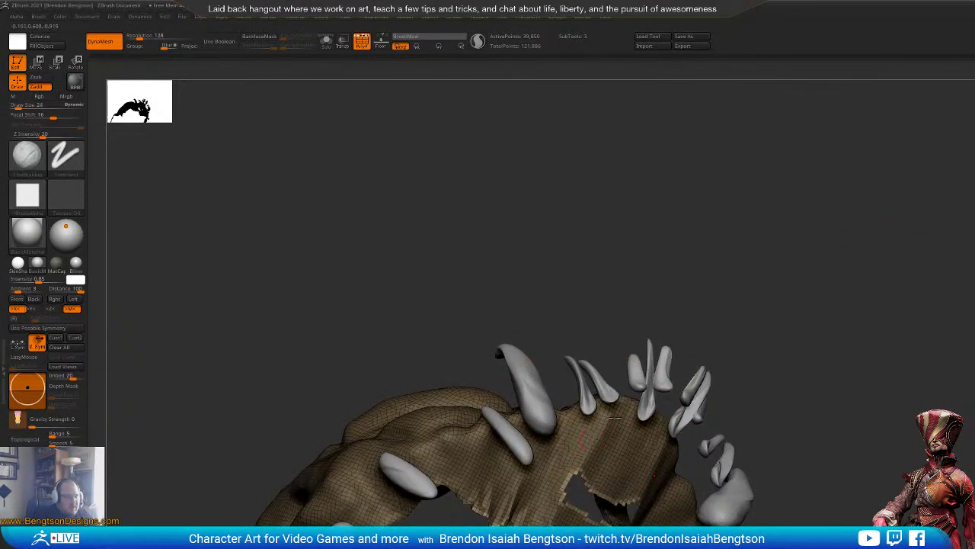
left_click_drag(716, 340, 727, 357, "ctrl")
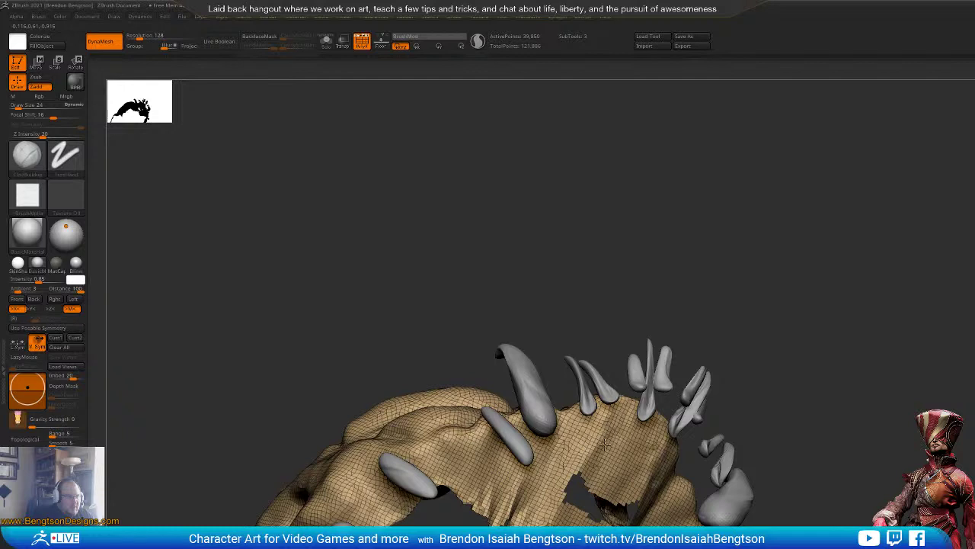
key("shift+f")
key("space")
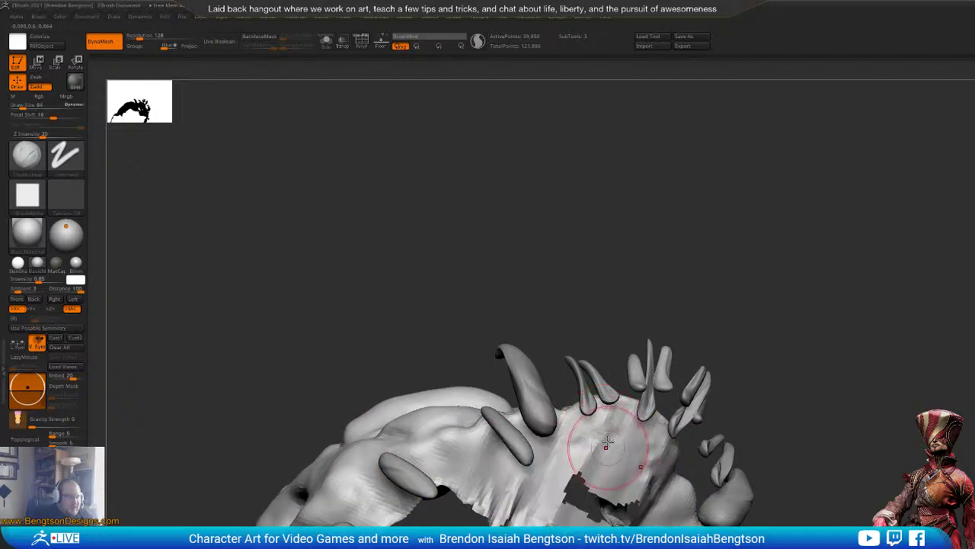
mouse_move(605, 424)
left_mouse_down()
mouse_move(617, 465)
mouse_move(557, 468)
mouse_move(522, 488)
mouse_move(499, 476)
mouse_move(529, 483)
mouse_move(595, 461)
mouse_move(632, 491)
left_mouse_up()
mouse_move(930, 395)
left_mouse_down()
mouse_move(943, 328)
mouse_move(926, 349)
left_mouse_up()
mouse_move(669, 419)
left_mouse_down()
mouse_move(638, 466)
mouse_move(685, 428)
mouse_move(715, 377)
mouse_move(710, 419)
left_mouse_up()
key("space")
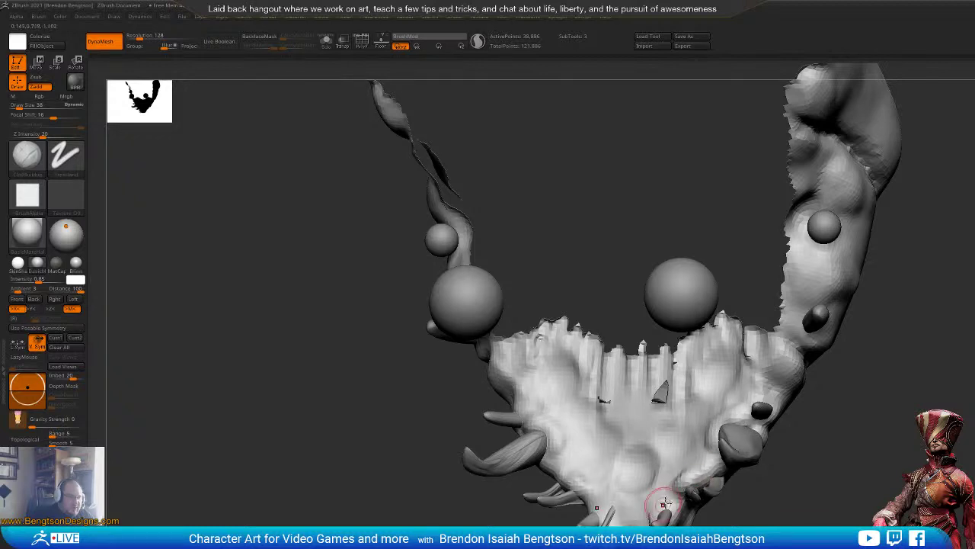
left_click_drag(320, 327, 263, 381)
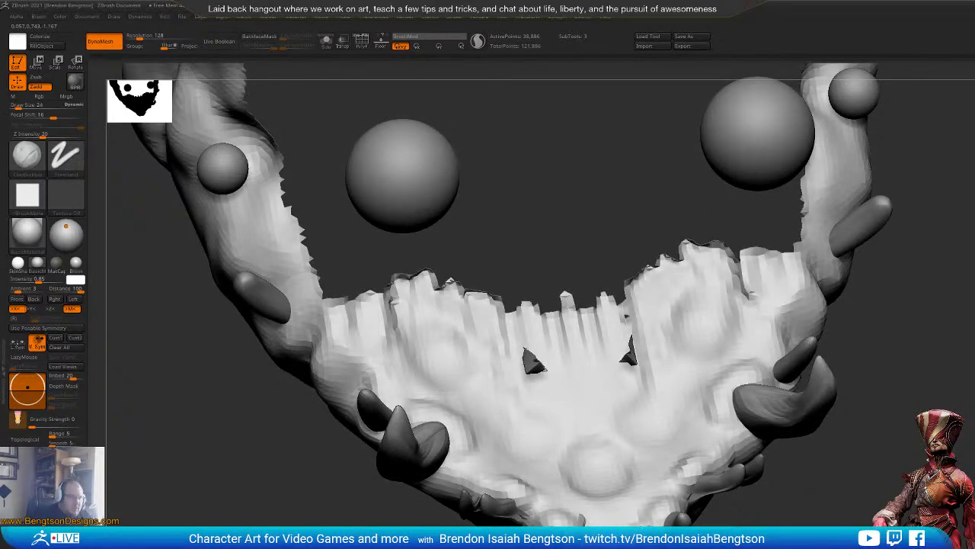
Step: Show the whole head again and turn off its polyframe display
left_click_drag(263, 381, 183, 297, "alt")
left_click(267, 294, "ctrl+shift")
key("shift+f")
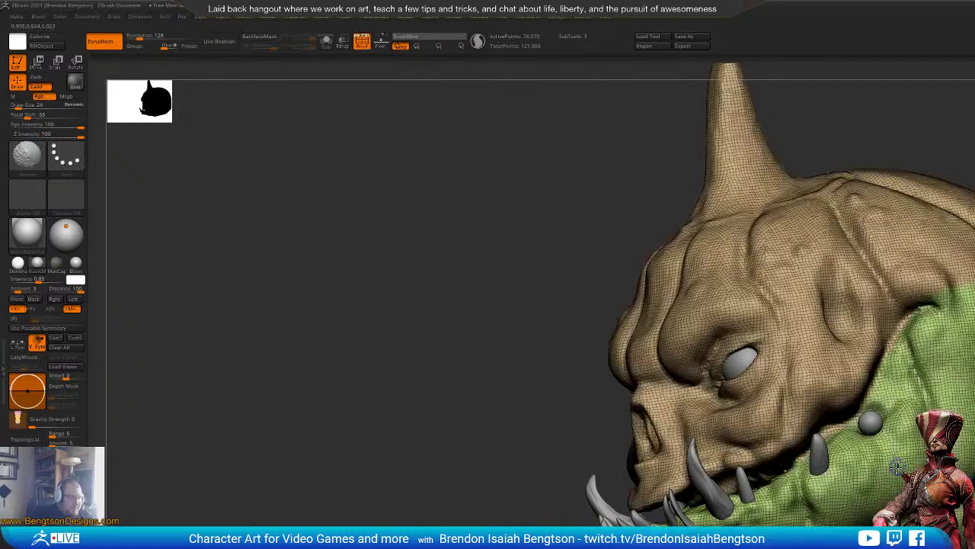
key("shift+f")
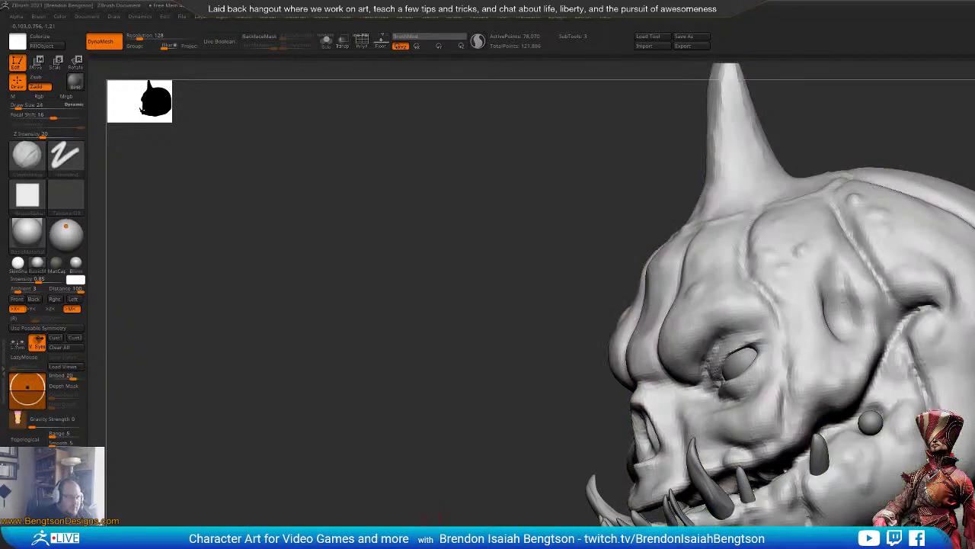
Step: Adjust the front of the upper lip with Move Topological, reducing the draw size from 160 to 77
left_click_drag(428, 520, 248, 505, "alt")
key("b")
key("m")
key("t")
key("space")
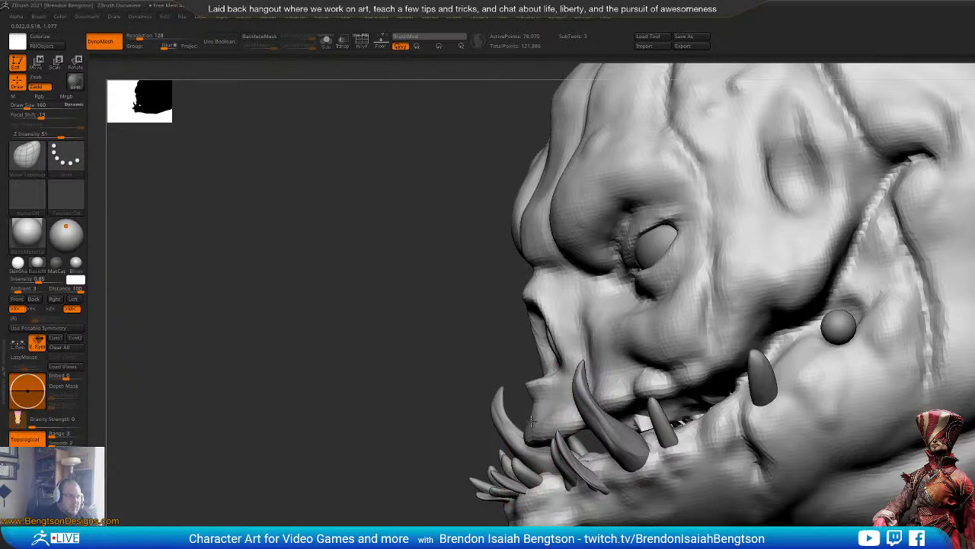
key("space")
left_click_drag(574, 421, 558, 420)
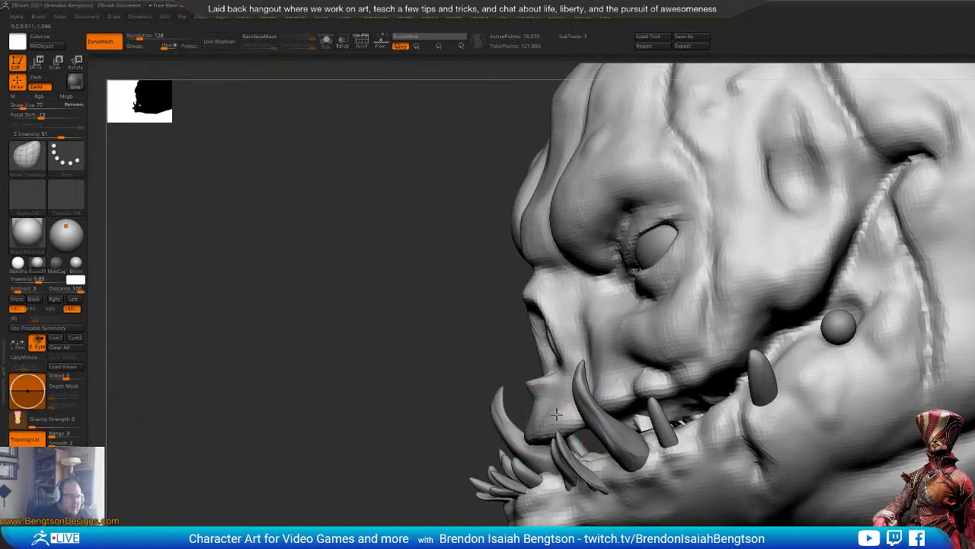
Step: Select the lower teeth subtool, duplicate it and show only the copy in solo mode
left_click_drag(366, 494, 508, 521)
left_click(553, 476, "alt")
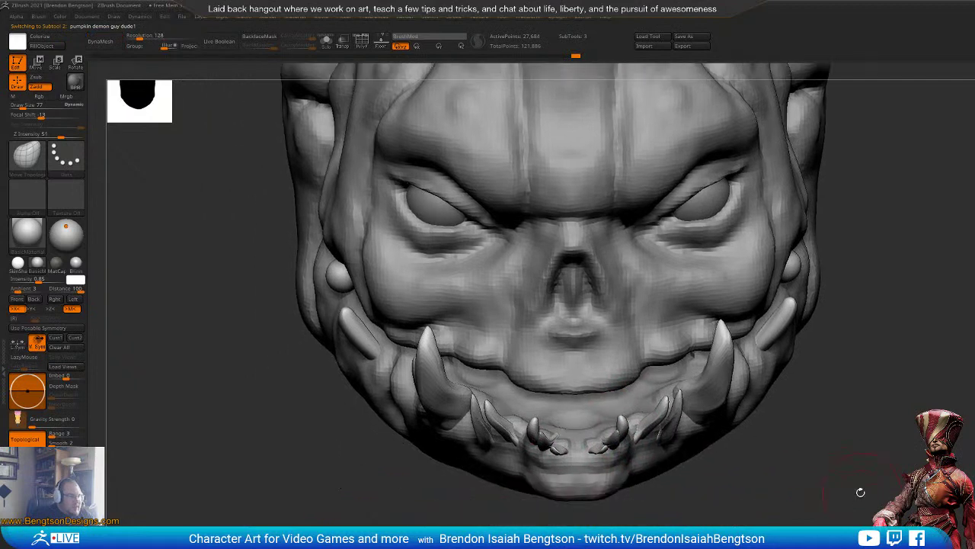
left_click_drag(858, 492, 833, 510)
left_click(841, 478)
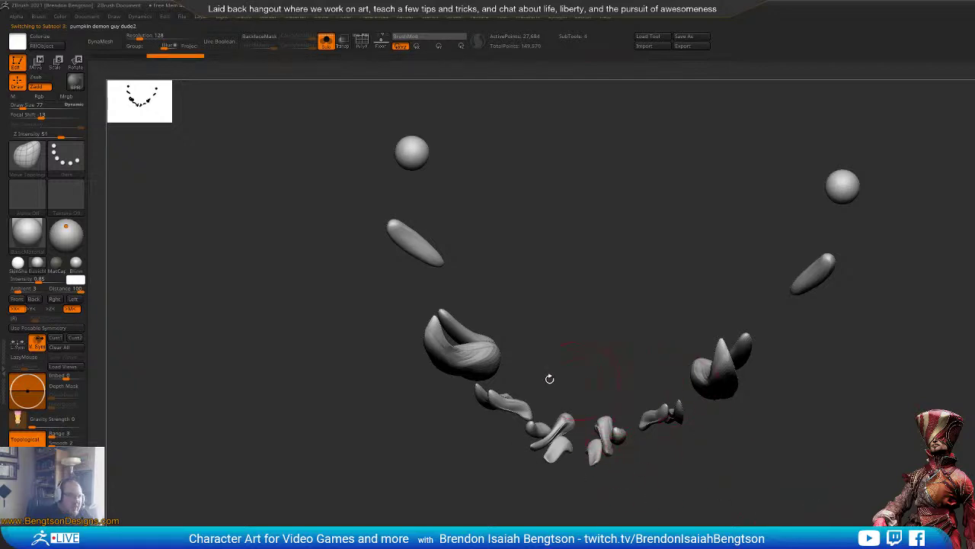
left_click_drag(551, 417, 726, 484)
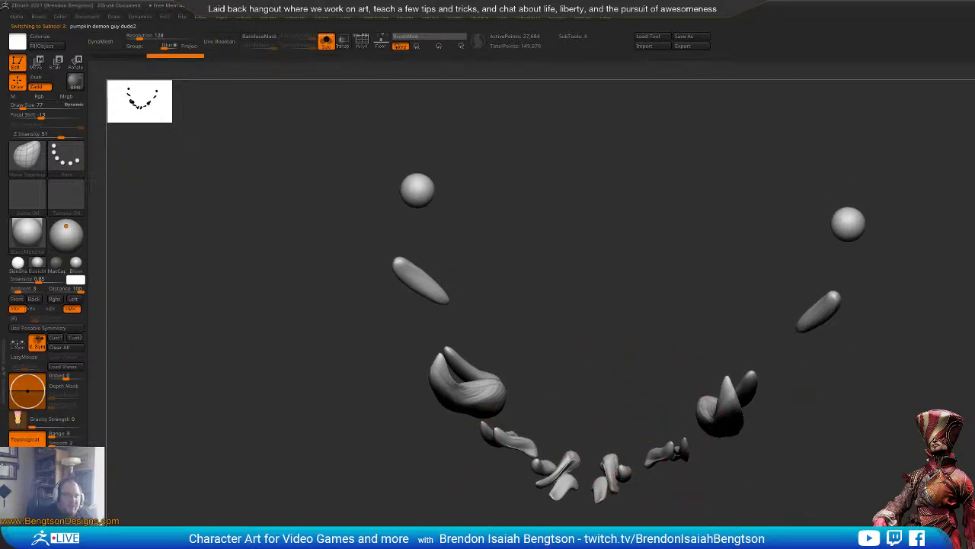
Step: Isolate the small front teeth of the copy by hiding the spheres, side pegs and large tusks
key("shift+f")
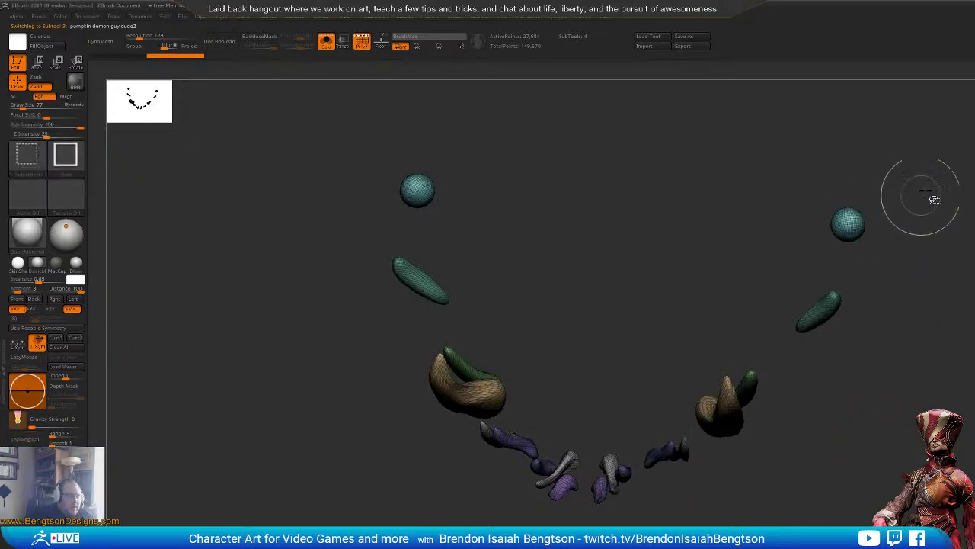
mouse_move(938, 167)
left_mouse_down("ctrl+shift")
mouse_move(694, 230)
mouse_move(655, 398)
mouse_move(695, 455)
left_mouse_up("ctrl+shift")
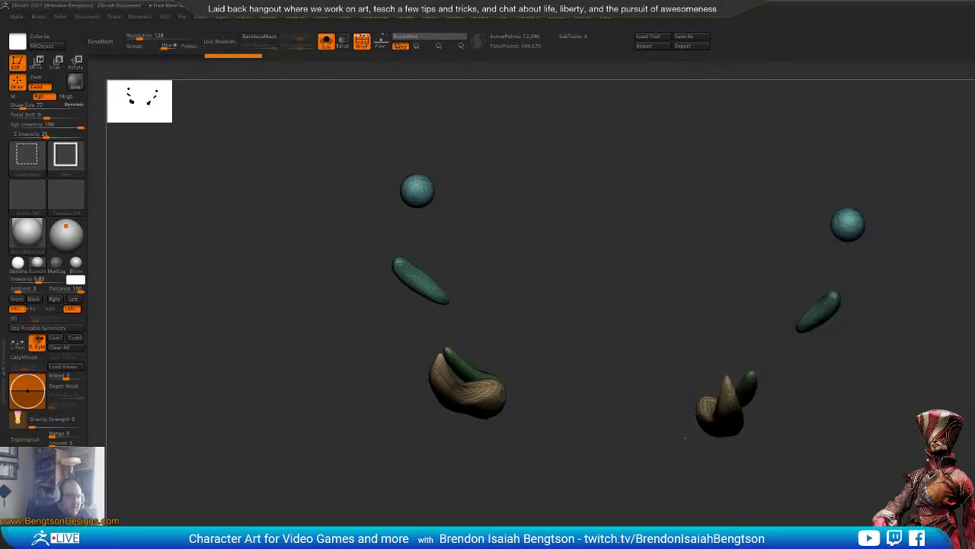
left_click(874, 447, "ctrl+shift")
left_click_drag(750, 361, 664, 438, "ctrl+shift")
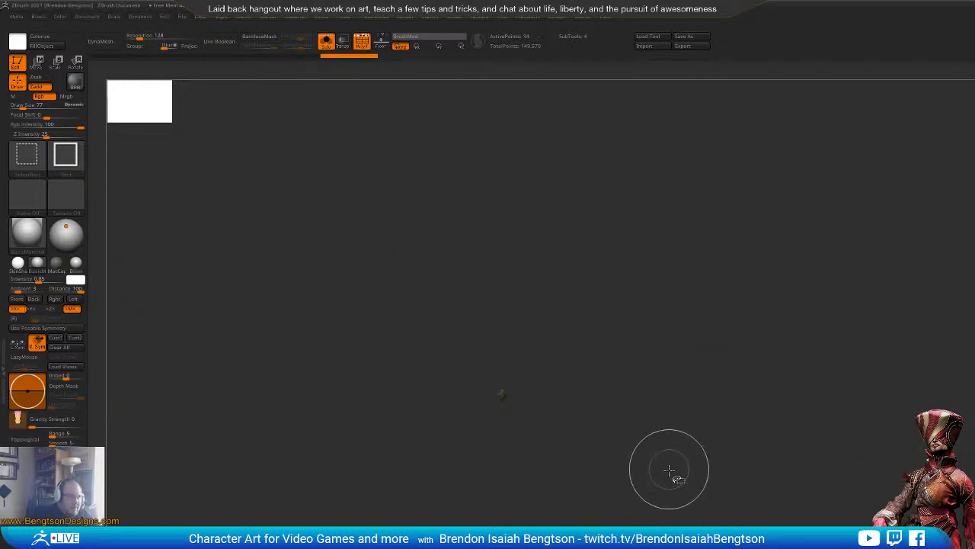
key("ctrl+z")
left_click_drag(752, 342, 661, 434, "ctrl+alt+shift")
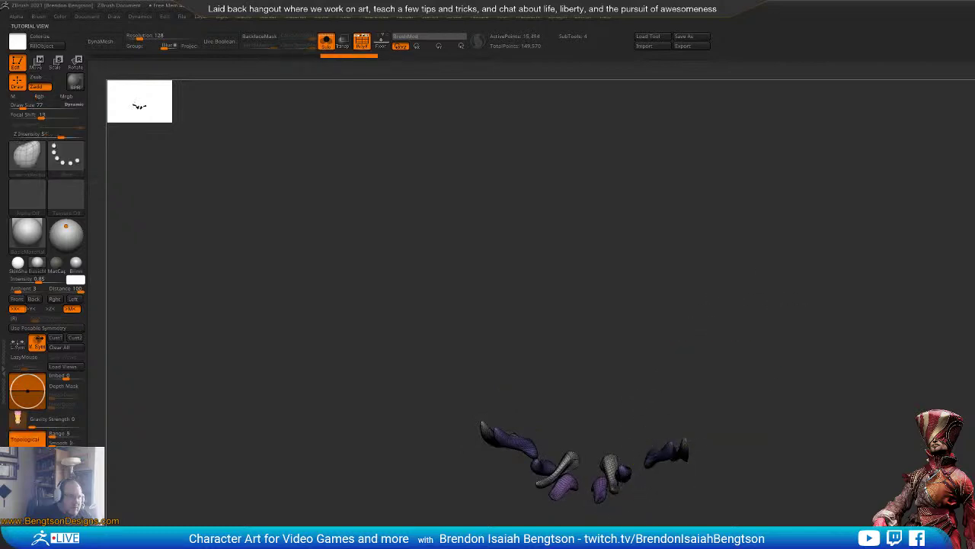
Step: Delete the hidden parts of the copied teeth and bring the whole head back into view
mouse_move(803, 488)
left_mouse_down()
mouse_move(831, 387)
mouse_move(888, 374)
mouse_move(839, 453)
mouse_move(952, 194)
left_mouse_up()
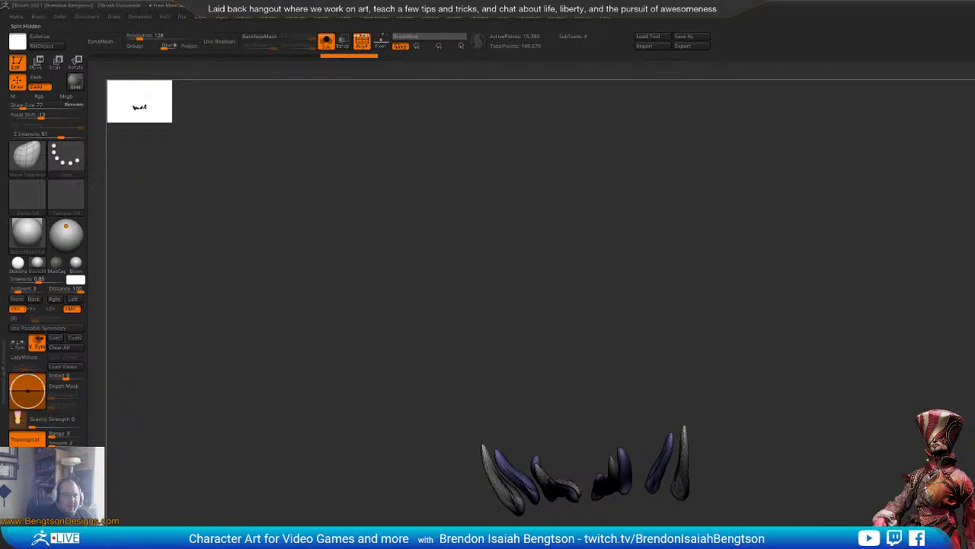
key("shift+s")
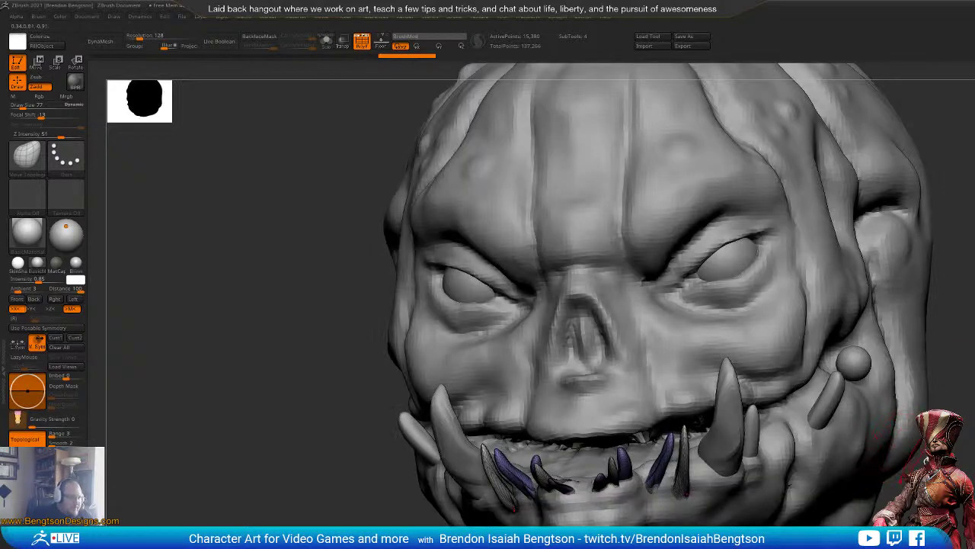
left_click_drag(873, 460, 889, 527, "shift")
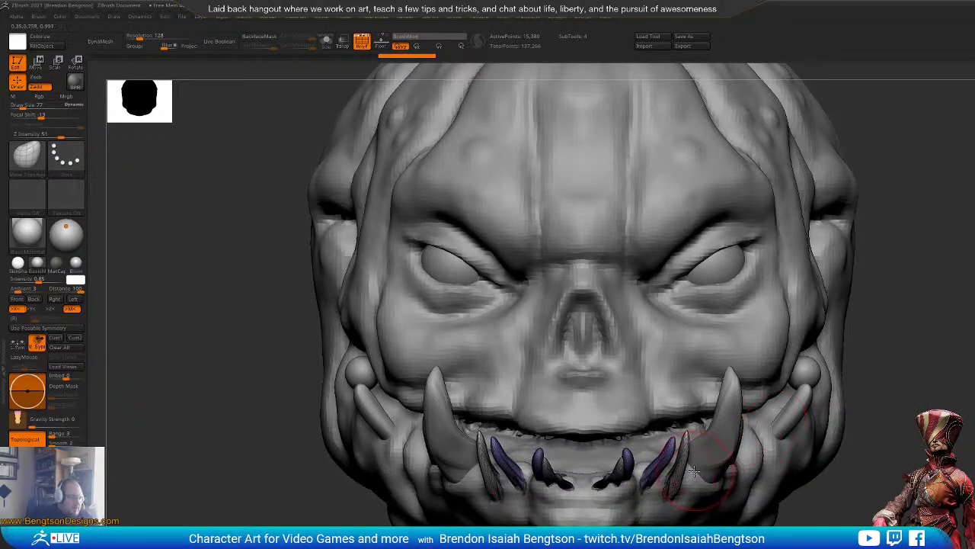
Step: Flip the copied small teeth upside down with the transform gizmo and move them up to the upper jaw
key("e")
left_click(576, 378)
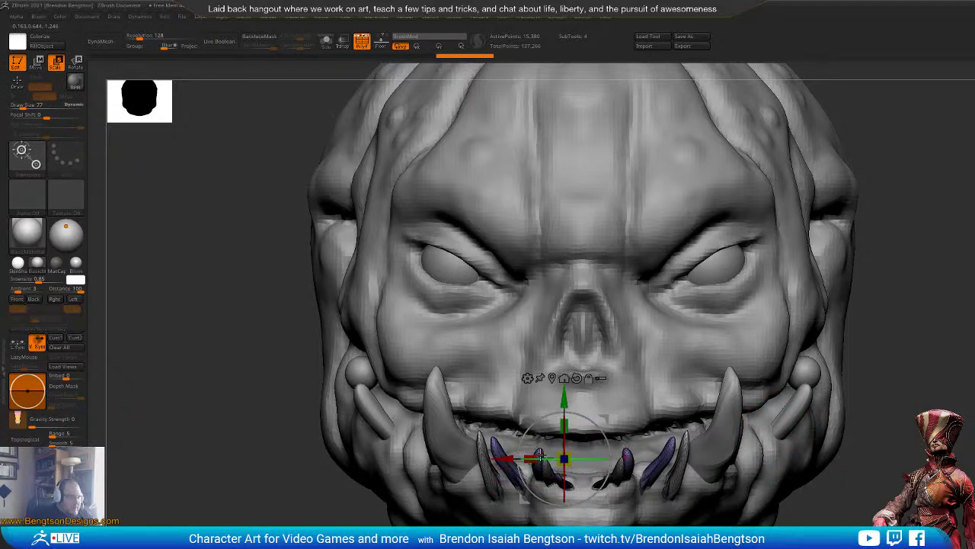
left_click_drag(592, 419, 461, 442)
left_click_drag(594, 424, 688, 414)
right_click_drag(688, 415, 527, 420)
left_click_drag(644, 391, 683, 376)
right_click_drag(683, 377, 857, 381)
left_click_drag(305, 320, 145, 320)
left_click_drag(518, 461, 533, 462)
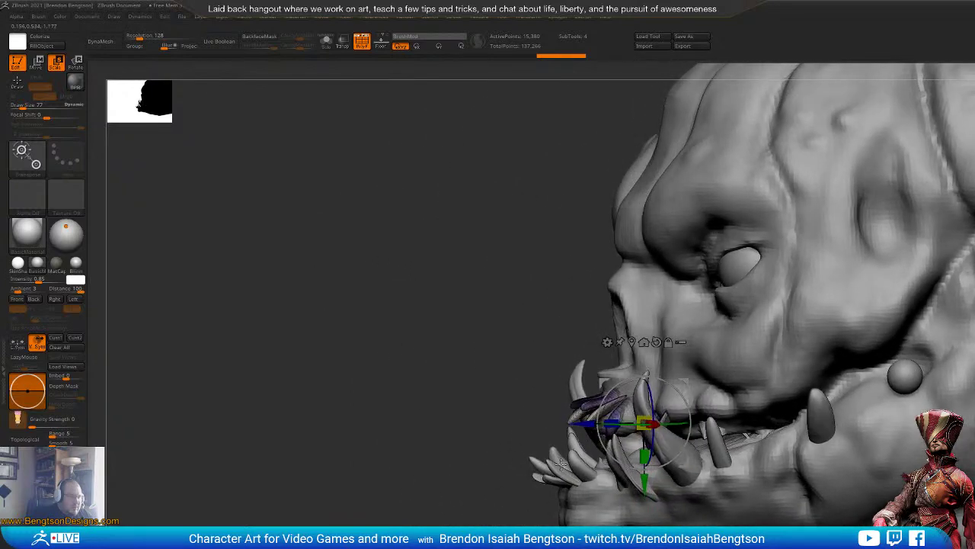
key("q")
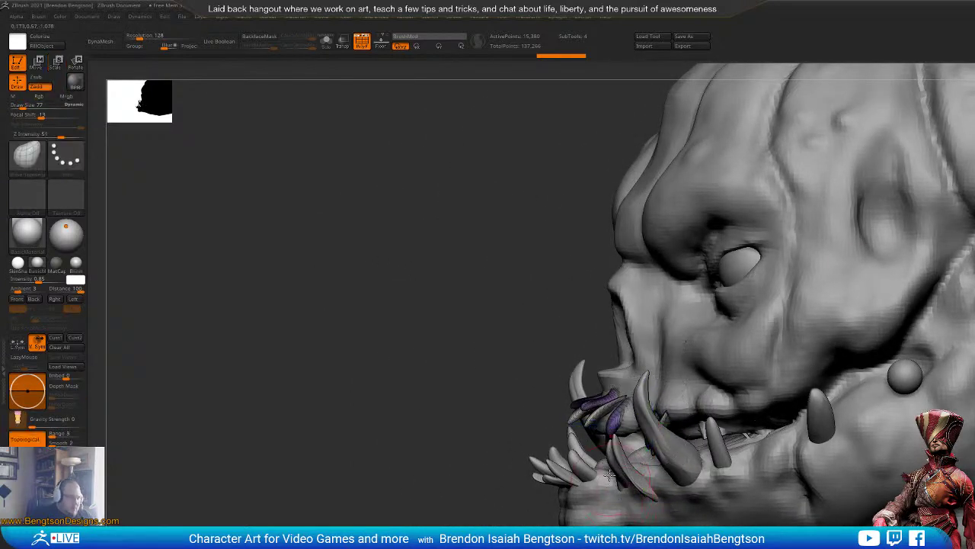
Step: Select the head subtool and reshape the upper lip around the new teeth with Move Topological at draw size 220
left_click_drag(499, 470, 563, 470)
right_click(620, 396)
left_click(645, 331, "alt")
key("space")
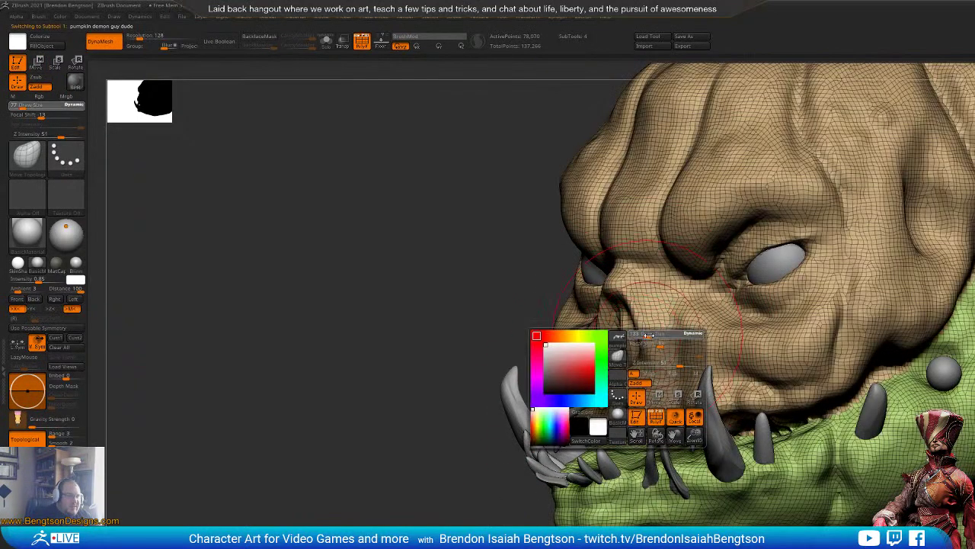
left_click_drag(647, 332, 634, 351)
key("shift+f")
key("space")
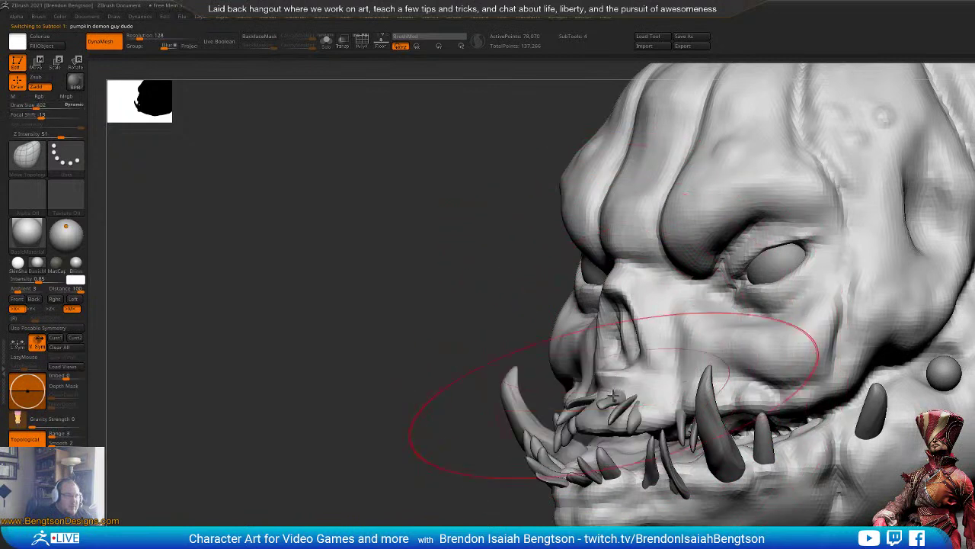
mouse_move(614, 396)
left_mouse_down()
mouse_move(616, 373)
mouse_move(618, 383)
left_mouse_up()
key("space")
left_click_drag(621, 387, 610, 389)
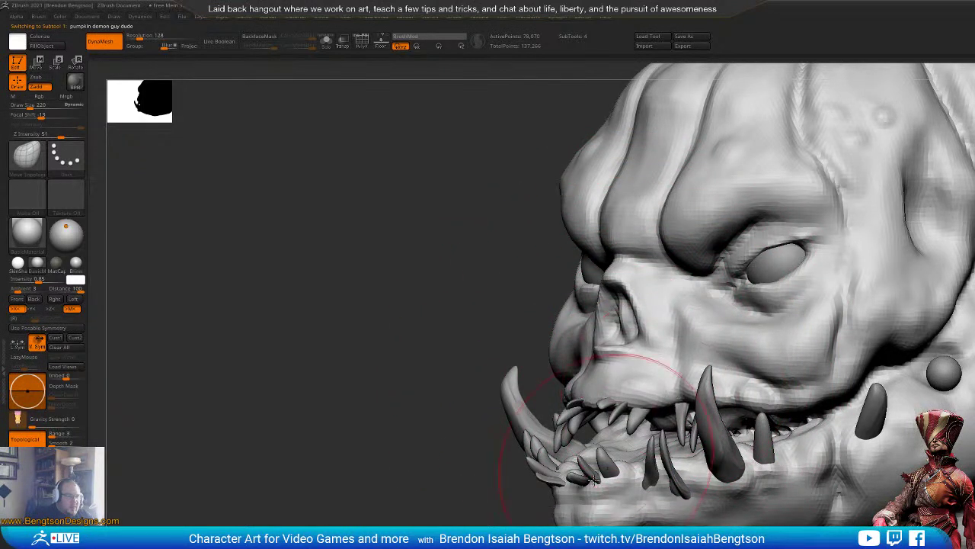
Step: Refine the upper lip line around the tooth roots with Move Topological at draw size 149
left_click_drag(505, 546, 615, 544)
key("space")
left_click_drag(577, 390, 568, 392)
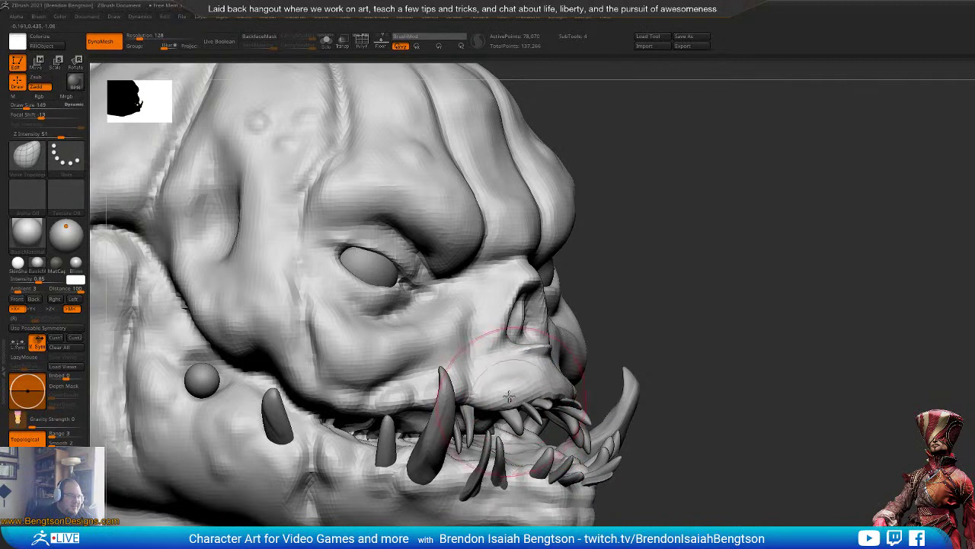
left_click_drag(473, 400, 477, 402)
mouse_move(785, 449)
left_mouse_down("alt")
mouse_move(793, 407)
mouse_move(771, 429)
mouse_move(740, 433)
mouse_move(803, 429)
mouse_move(791, 434)
mouse_move(773, 432)
mouse_move(798, 421)
mouse_move(838, 472)
mouse_move(826, 419)
left_mouse_up("alt")
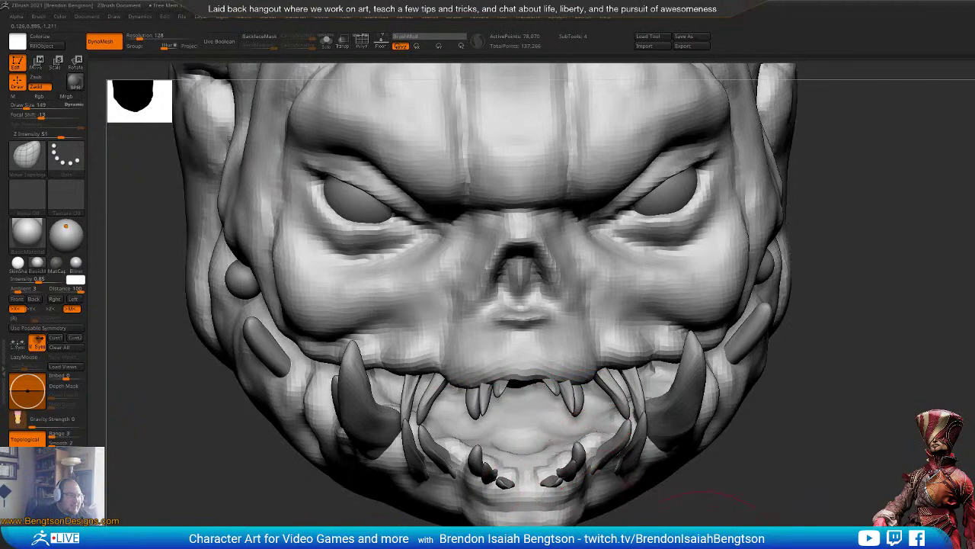
Step: Select the upper teeth subtool and reposition the side fangs and front teeth with Move Topological at draw size 233
left_click_drag(707, 535, 625, 528)
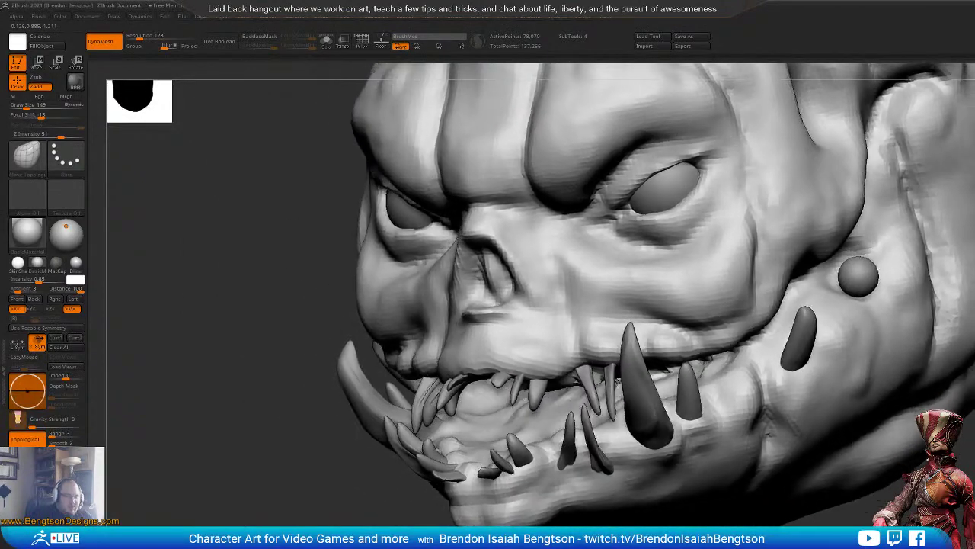
left_click(591, 389, "alt")
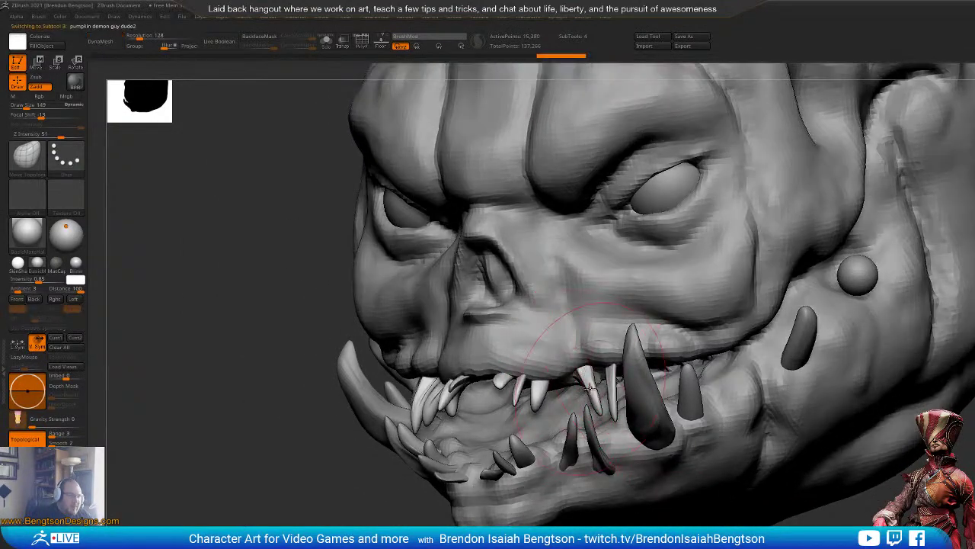
key("space")
left_click_drag(599, 411, 607, 413)
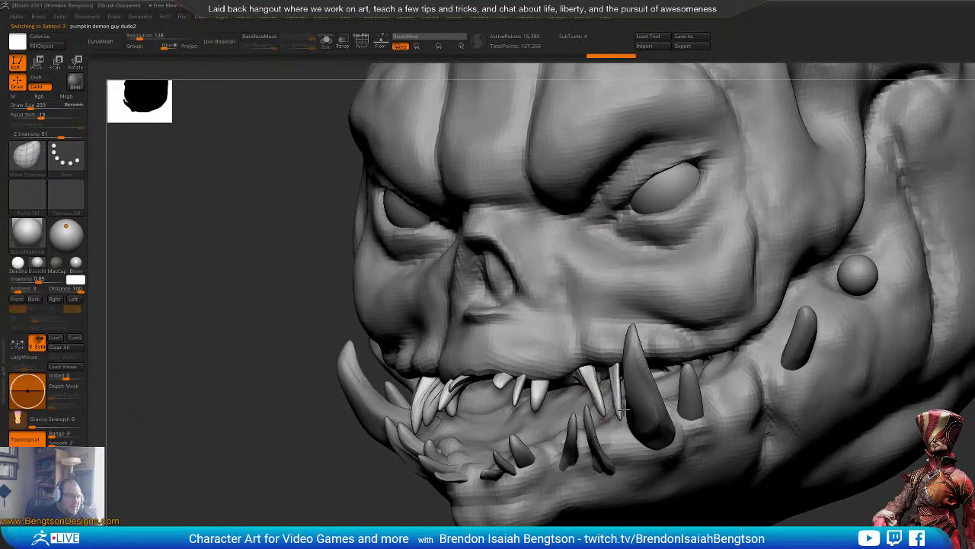
left_click_drag(624, 410, 622, 408)
left_click_drag(616, 325, 597, 317)
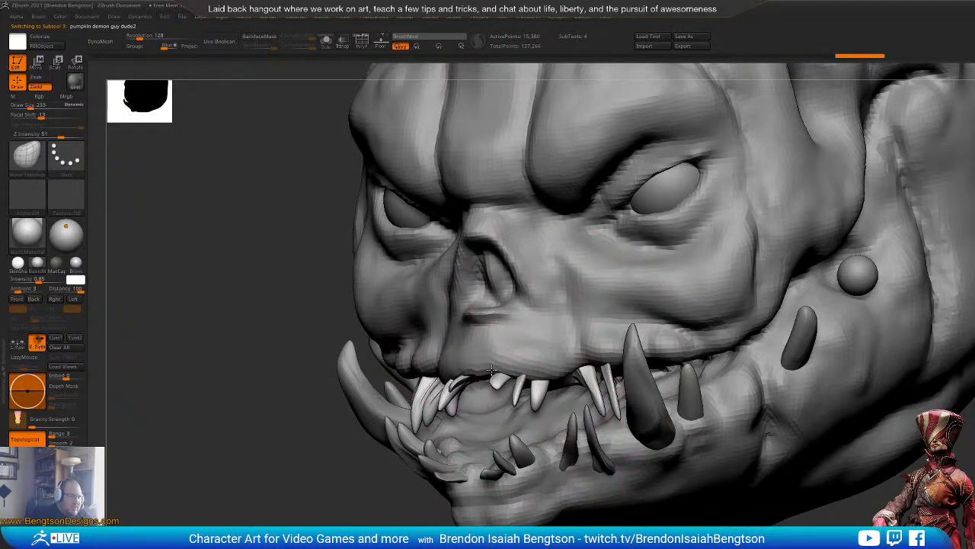
left_click_drag(492, 383, 490, 380)
right_click_drag(435, 396, 472, 389)
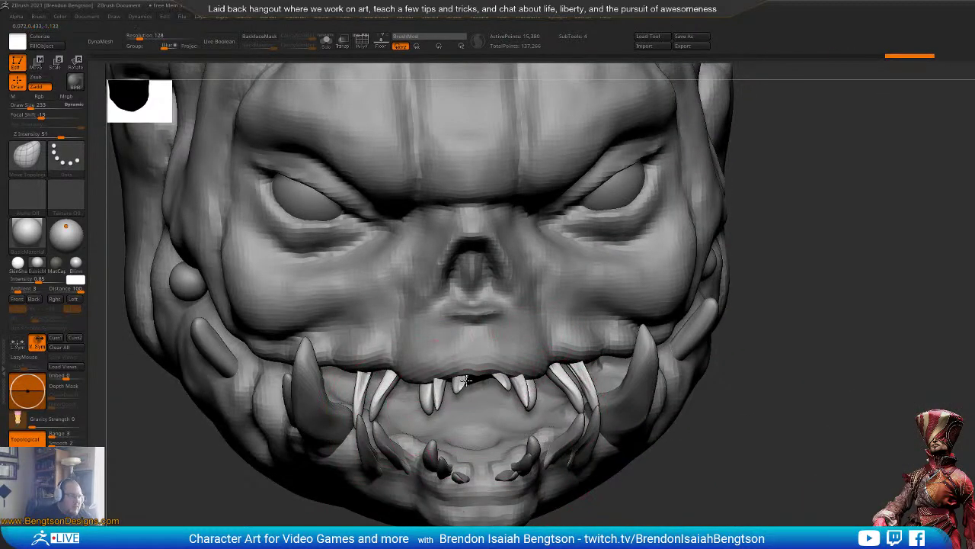
Step: Undo the last change to the upper teeth and nudge the outer upper fangs outward
right_click_drag(577, 460, 772, 473)
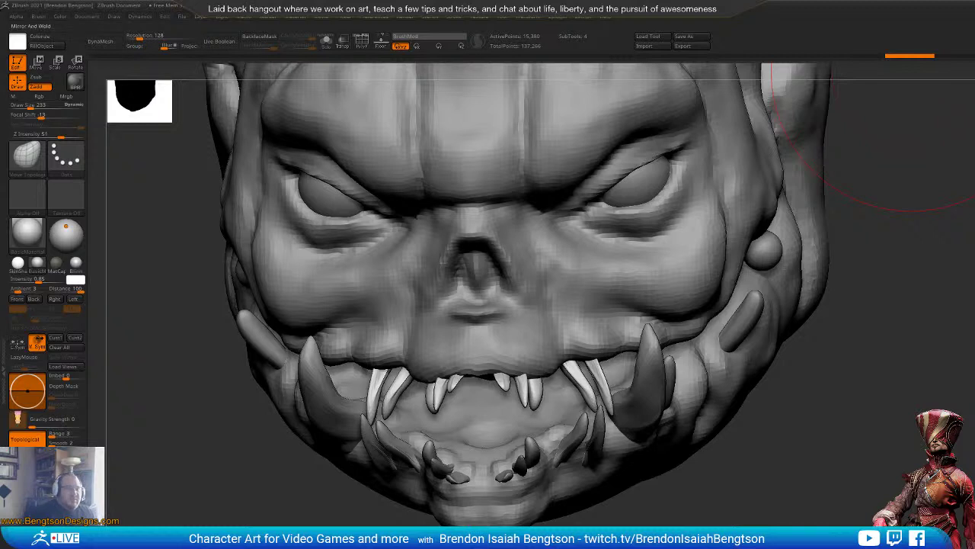
key("ctrl+z")
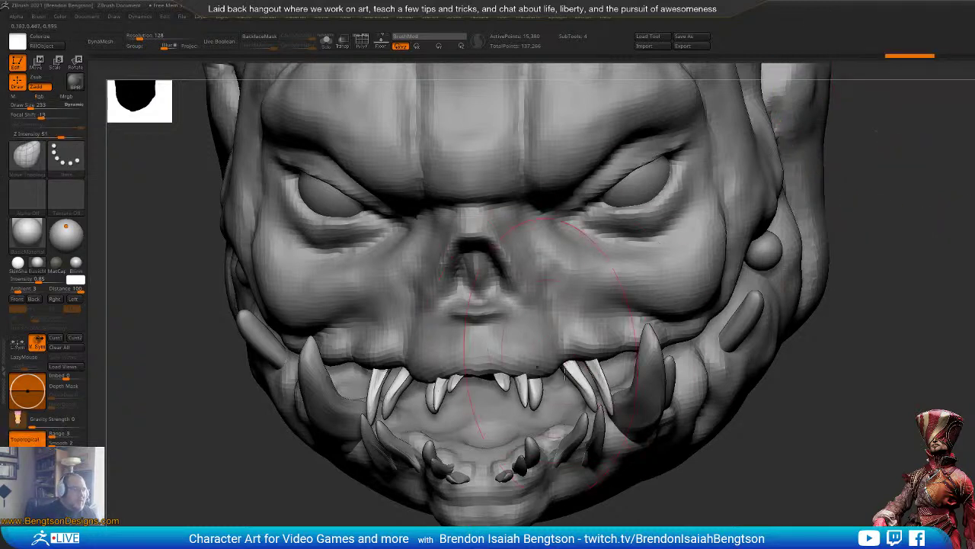
left_click_drag(876, 163, 932, 145)
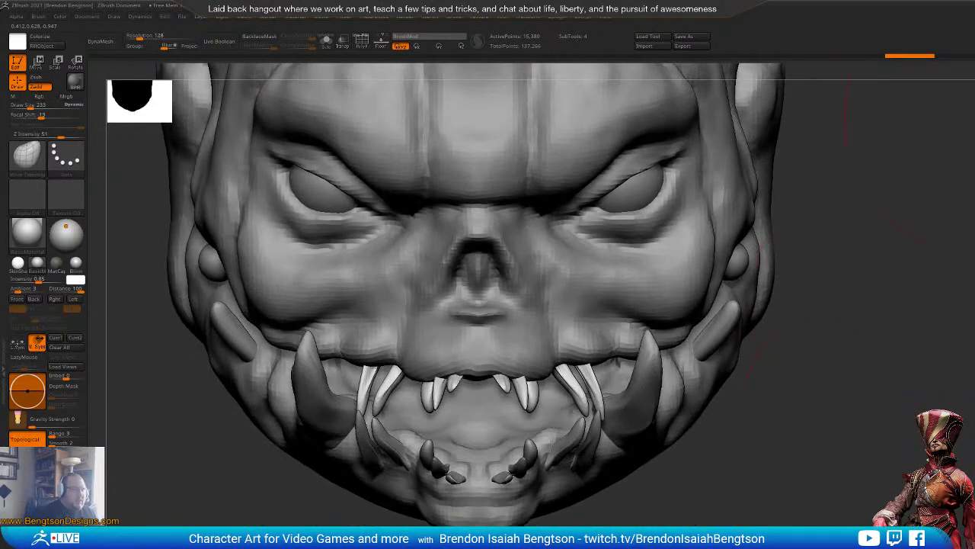
left_click_drag(584, 398, 589, 400)
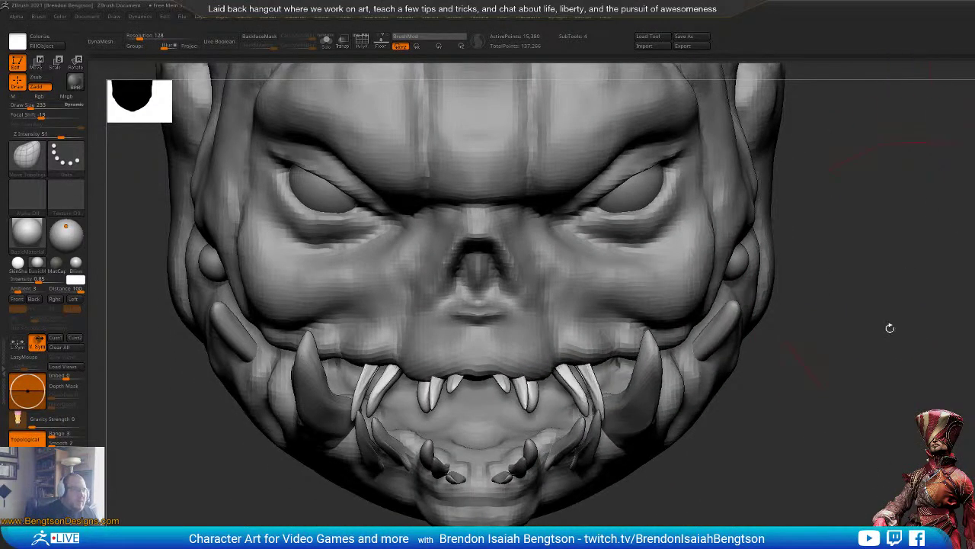
left_click_drag(881, 506, 776, 479)
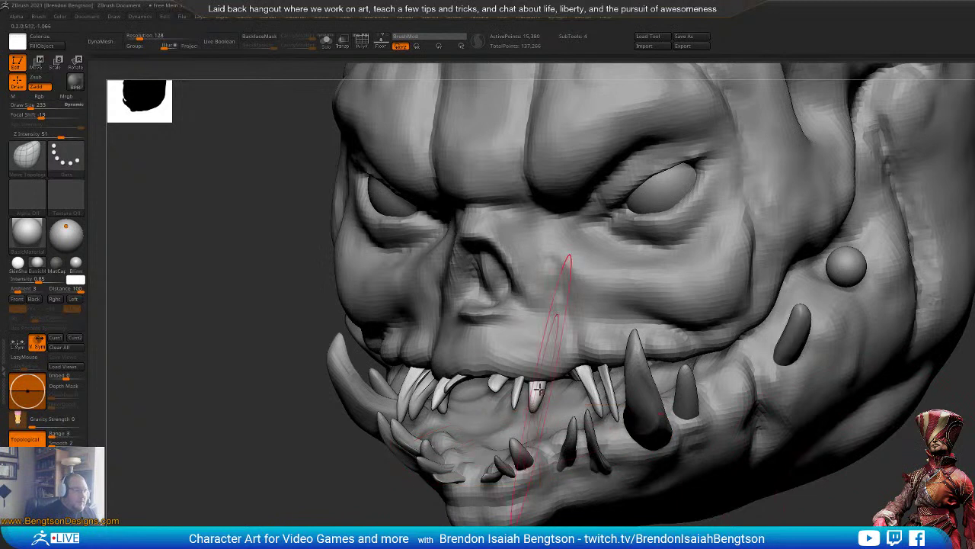
Step: Turn on symmetry for the upper teeth and move the short inner tooth back beside the side fangs with Move Topological
key("ctrl")
key("b")
key("m")
key("t")
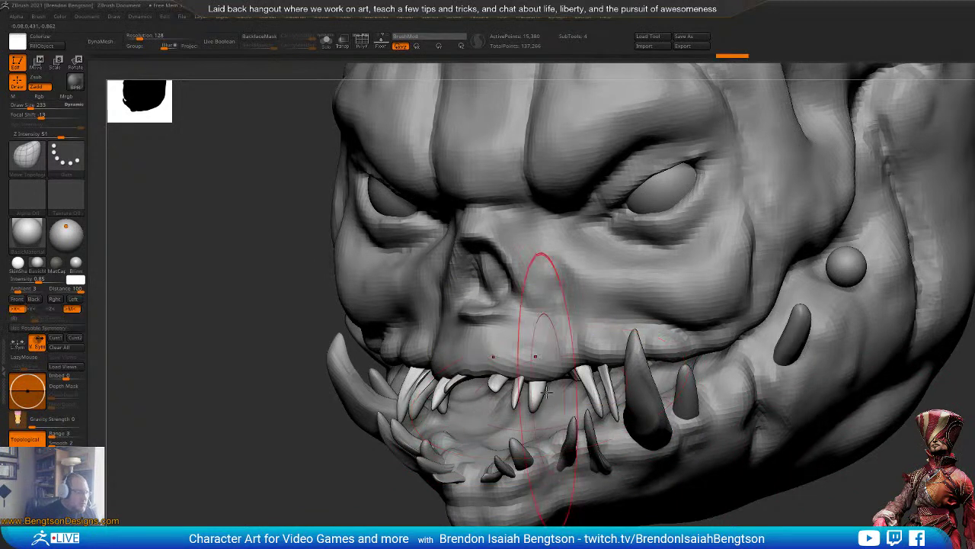
left_click_drag(567, 375, 569, 364)
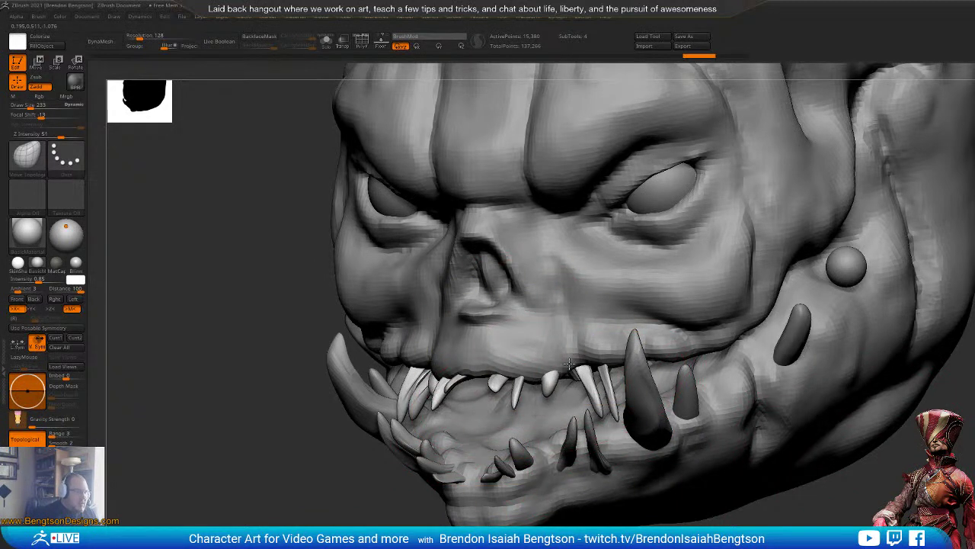
Step: Spread the front upper teeth apart along the lip and adjust their depth from the side with Move Topological
left_click_drag(770, 499, 732, 463, "shift")
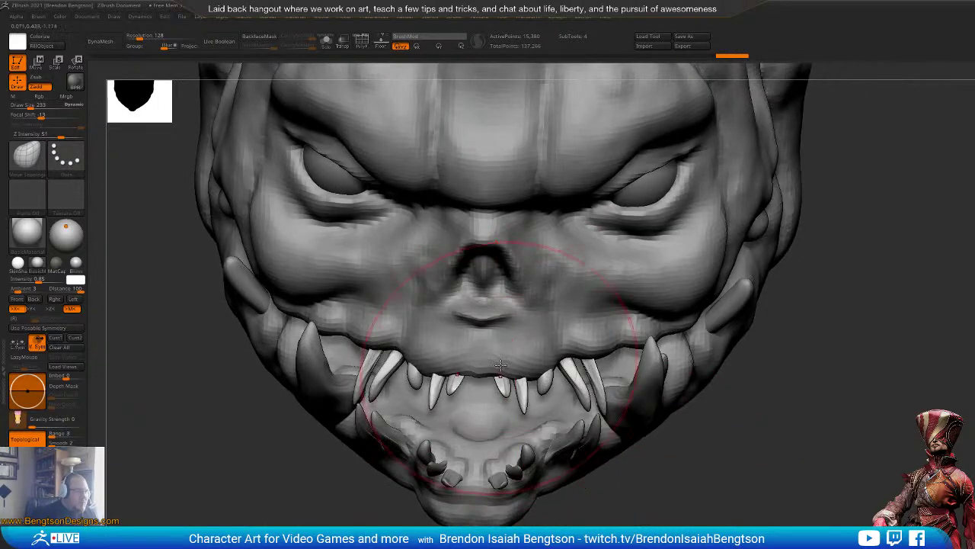
mouse_move(504, 379)
left_mouse_down()
mouse_move(504, 403)
mouse_move(533, 367)
left_mouse_up()
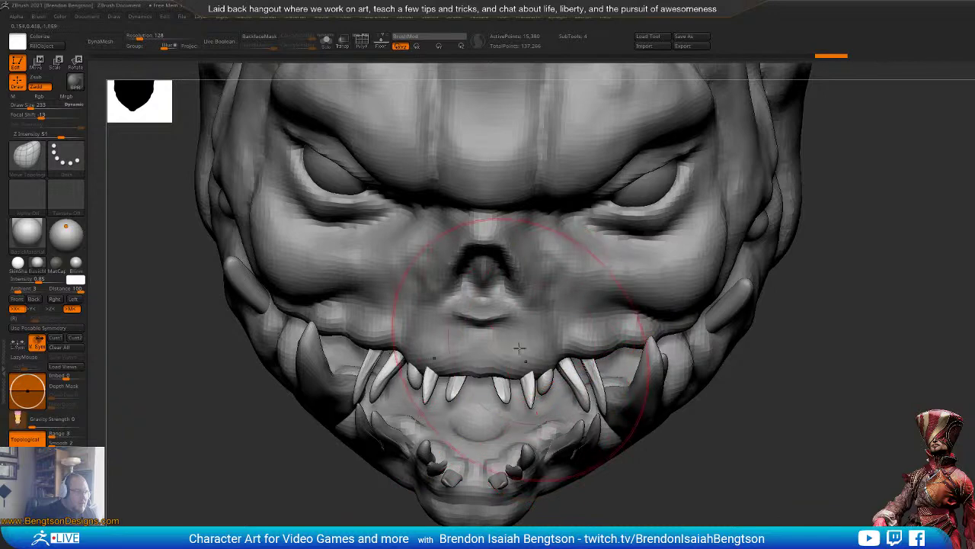
left_click_drag(501, 391, 504, 395)
right_click_drag(565, 392, 505, 394)
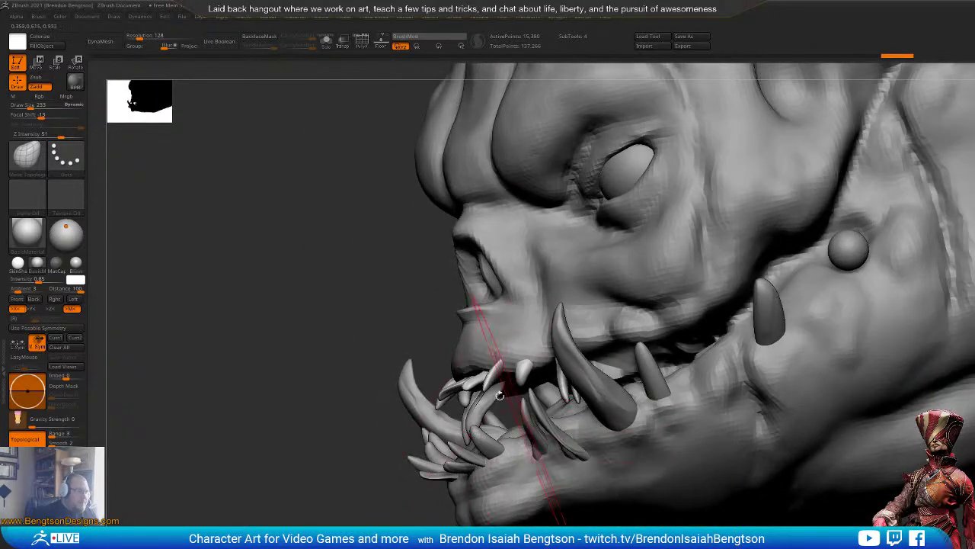
mouse_move(484, 349)
left_mouse_down()
mouse_move(483, 365)
mouse_move(478, 353)
left_mouse_up()
mouse_move(481, 369)
right_mouse_down()
mouse_move(690, 427)
mouse_move(703, 523)
mouse_move(694, 520)
right_mouse_up()
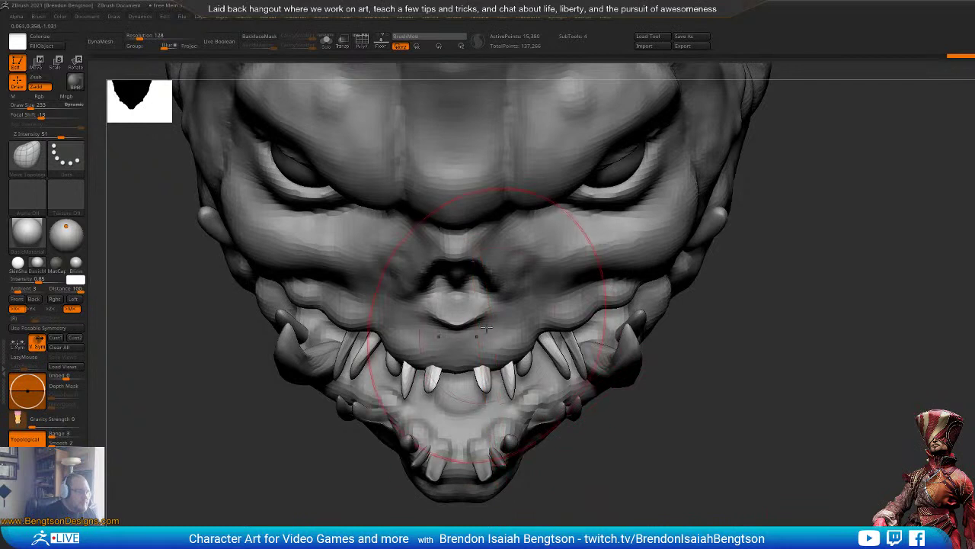
Step: Turn on transparency with the head ghosted and straighten the roots of the two middle upper teeth
key("shift")
key("shift+t")
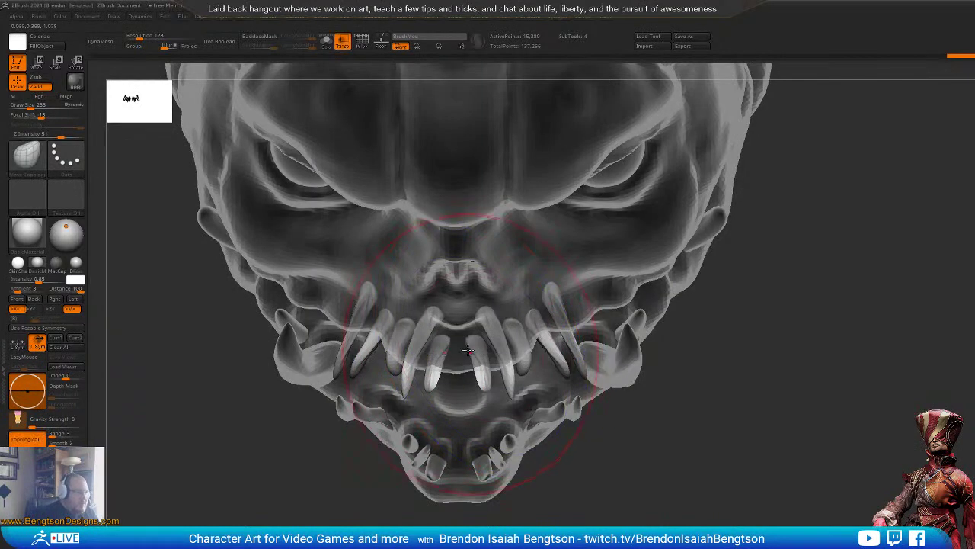
key("space")
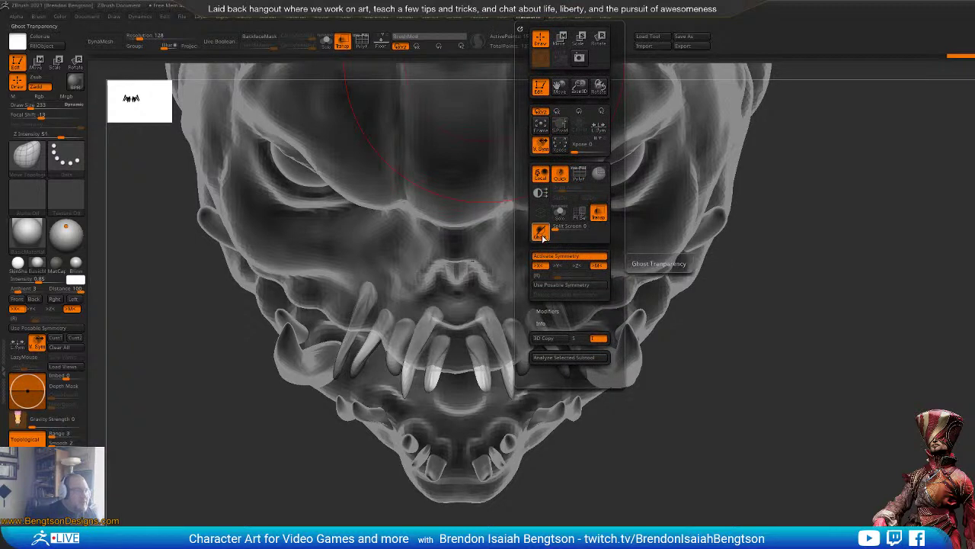
left_click(540, 233)
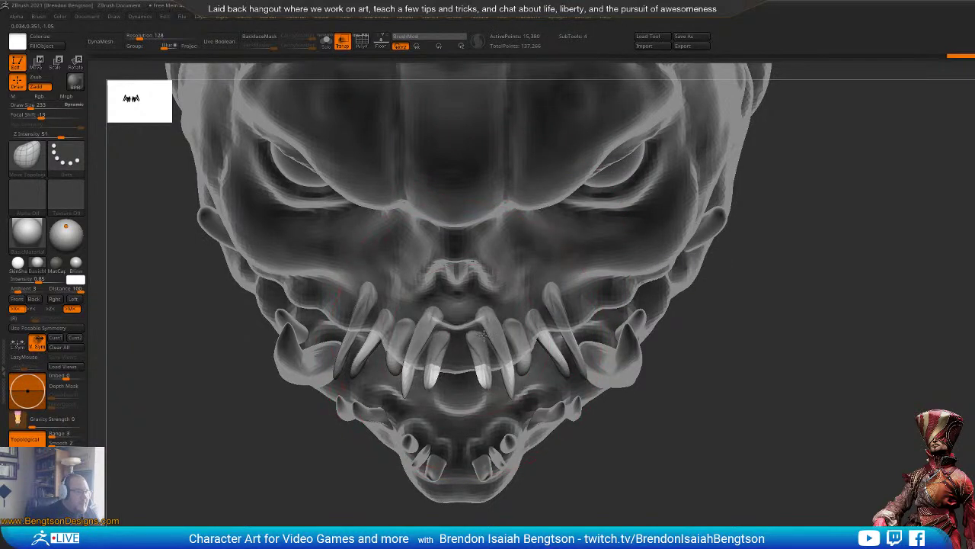
key("ctrl+z")
mouse_move(489, 339)
left_mouse_down()
mouse_move(463, 342)
mouse_move(484, 336)
left_mouse_up()
Step: Taper and smooth the tips of the two middle upper teeth at draw size 56 and turn transparency off
key("space")
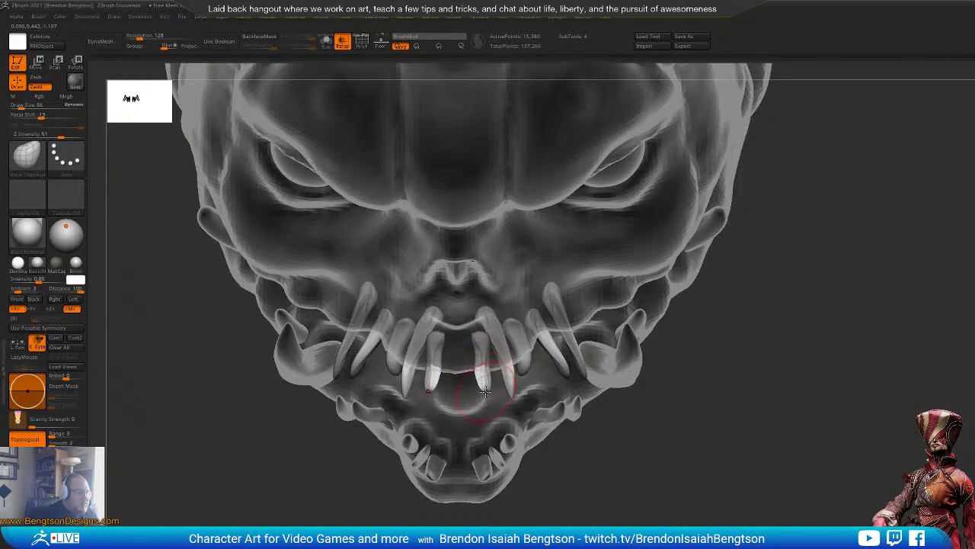
mouse_move(486, 392)
left_mouse_down()
mouse_move(470, 395)
mouse_move(487, 368)
left_mouse_up()
key("shift")
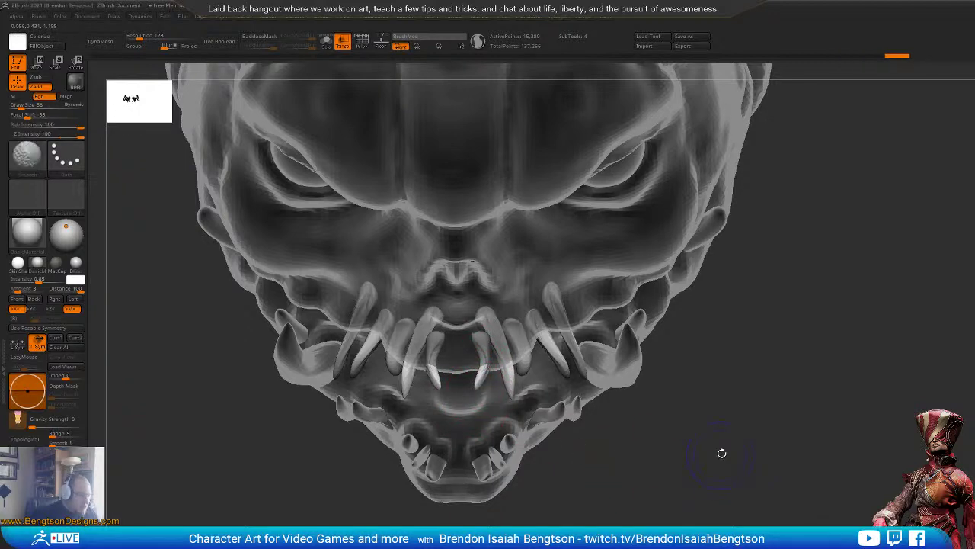
mouse_move(721, 452)
left_mouse_down()
mouse_move(742, 498)
mouse_move(759, 422)
left_mouse_up()
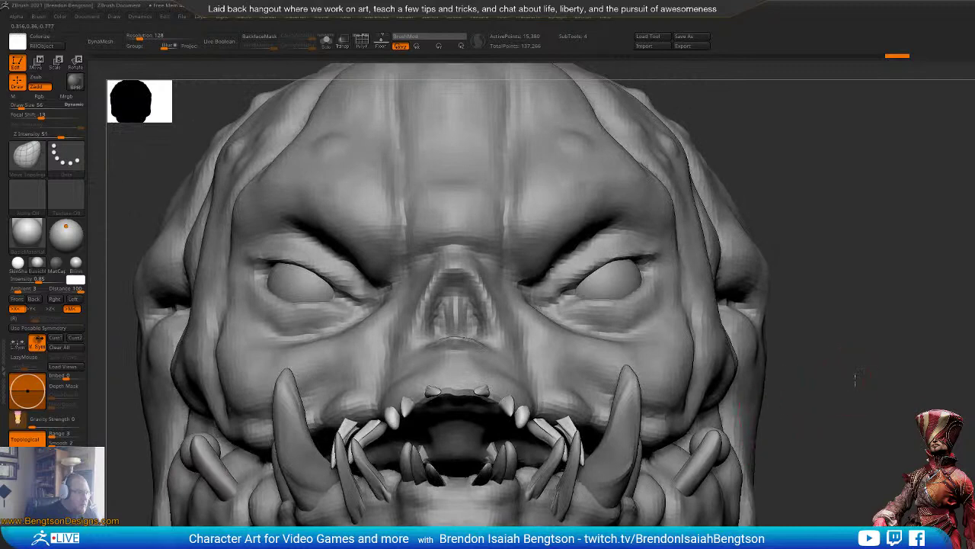
Step: Select the head subtool and build up gum bumps along the upper lip around the fang roots with ClayBuildup at draw size 38
mouse_move(855, 378)
left_mouse_down()
mouse_move(787, 387)
mouse_move(788, 352)
left_mouse_up()
left_click(649, 467, "alt")
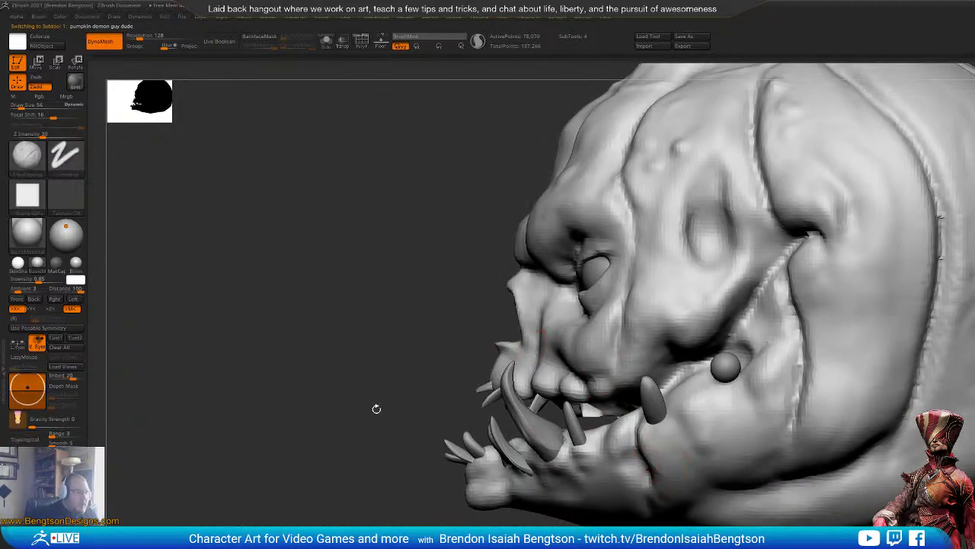
left_click_drag(374, 406, 455, 363)
key("space")
mouse_move(308, 388)
left_mouse_down()
mouse_move(339, 415)
mouse_move(435, 446)
left_mouse_up()
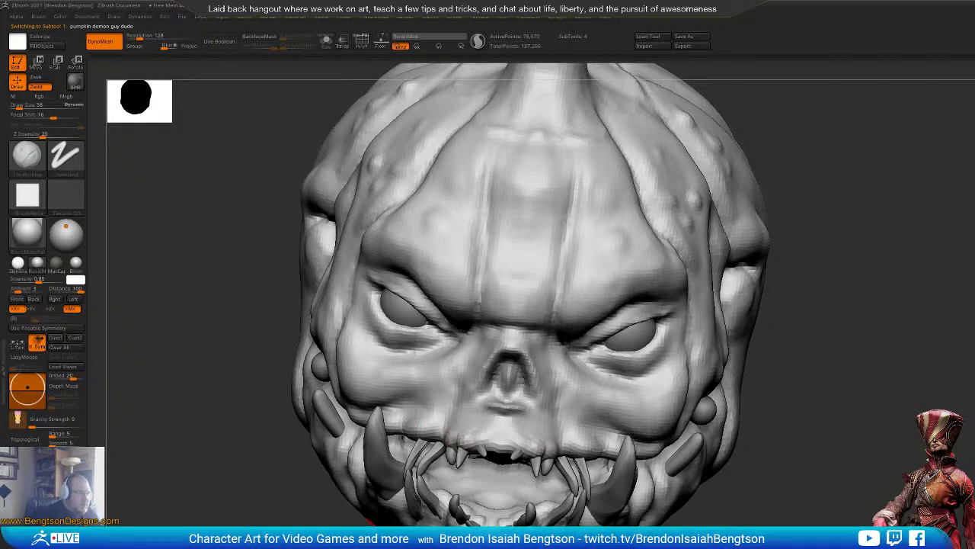
left_click_drag(371, 522, 342, 521)
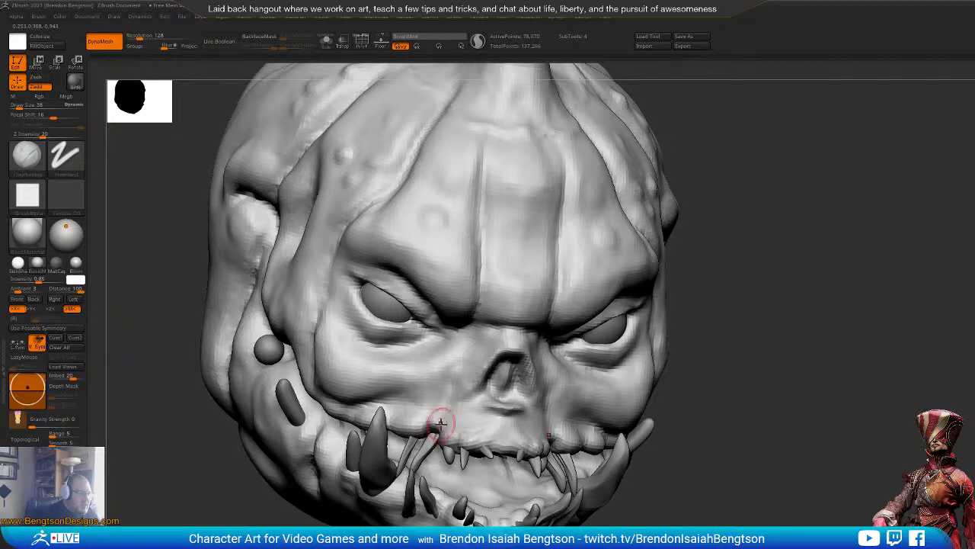
right_click_drag(425, 453, 394, 421)
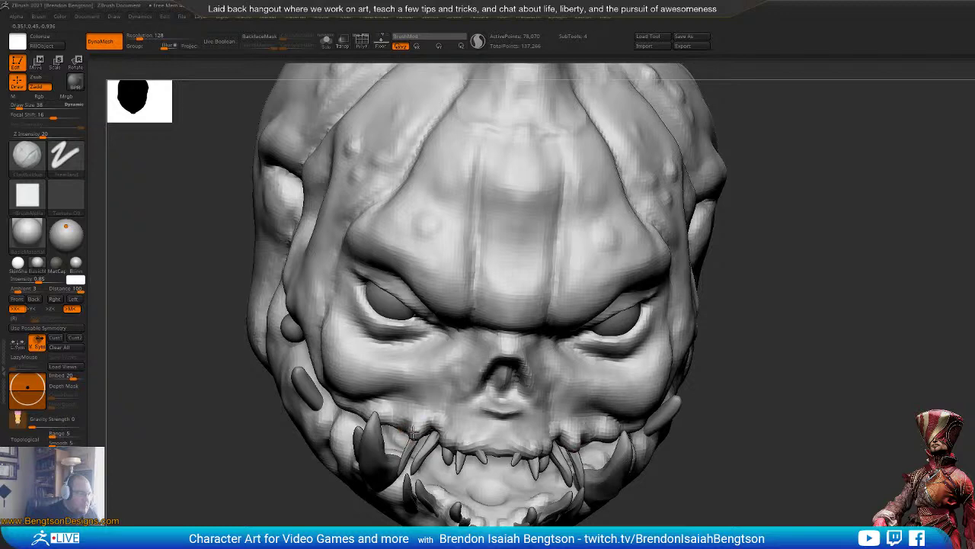
mouse_move(777, 517)
left_mouse_down("shift")
mouse_move(858, 438)
mouse_move(876, 480)
mouse_move(870, 506)
mouse_move(849, 507)
mouse_move(869, 509)
mouse_move(874, 521)
left_mouse_up("shift")
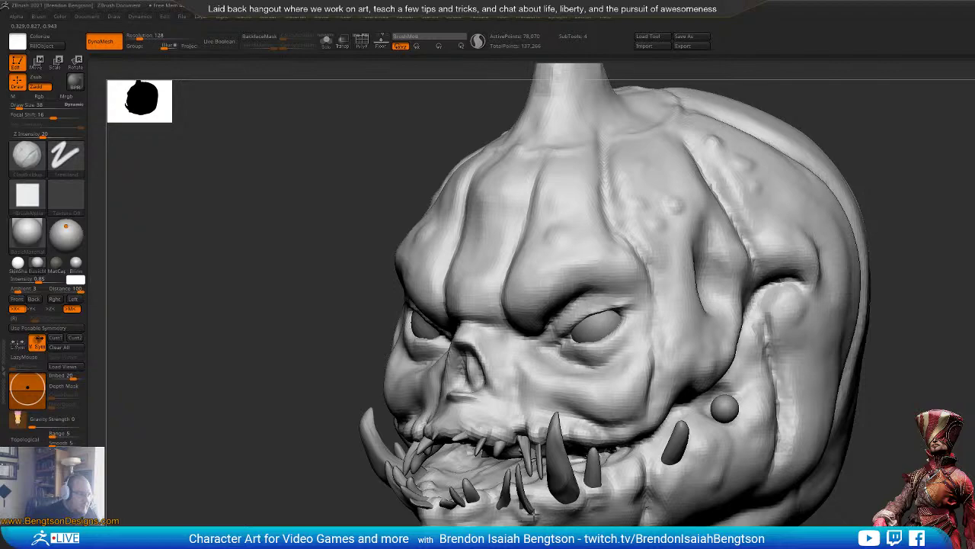
Step: Build up fleshy folds on the lower jaw and chin around the lower fang roots with ClayBuildup
left_click_drag(875, 521, 511, 411, "alt")
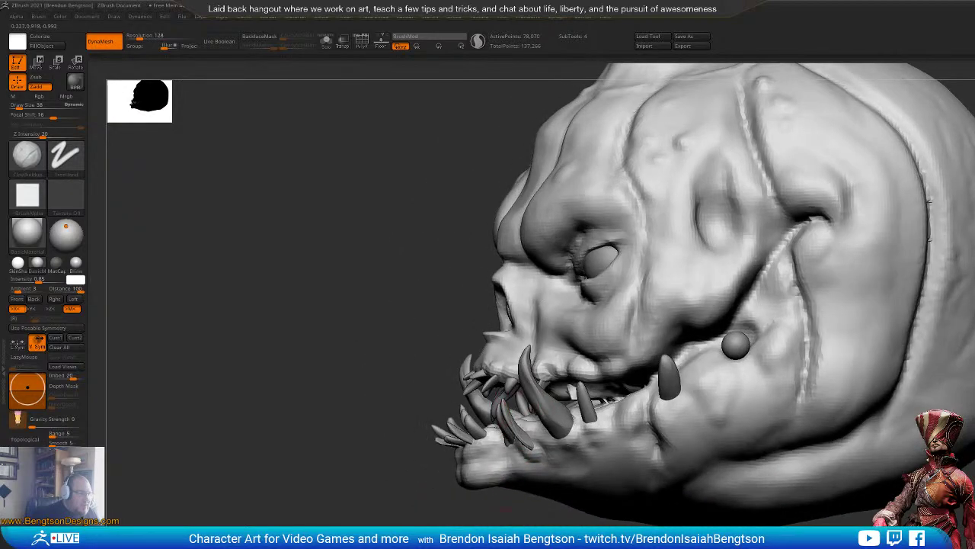
left_click_drag(381, 473, 464, 434)
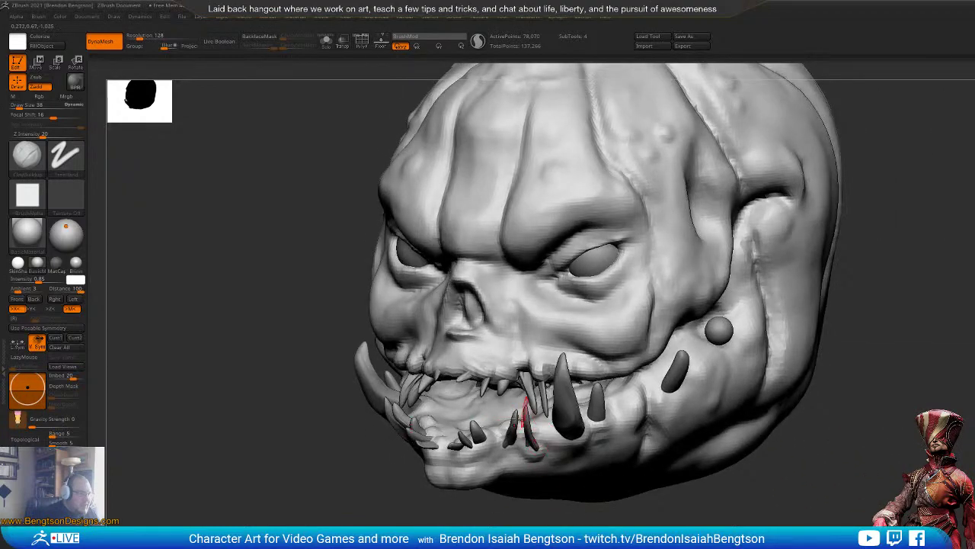
left_click_drag(473, 503, 446, 503)
left_click_drag(537, 404, 531, 448)
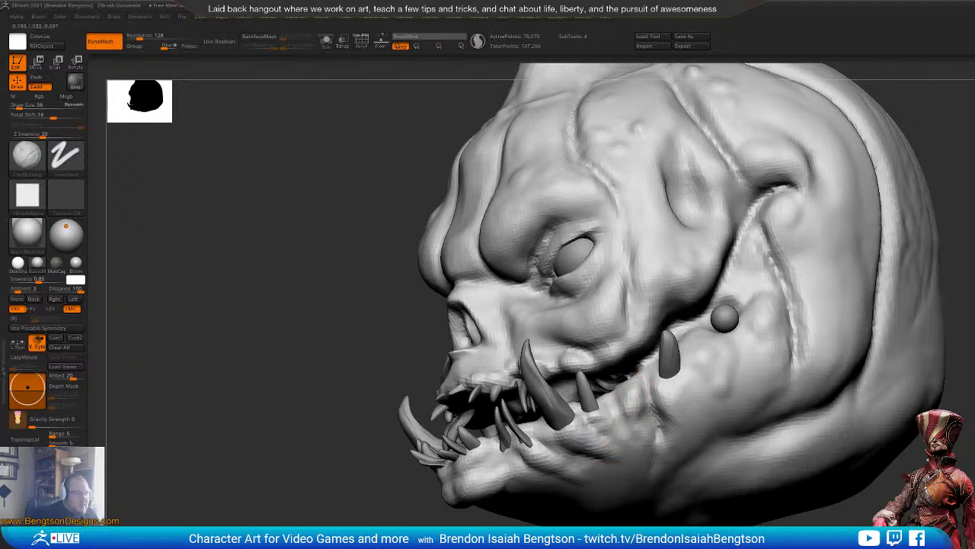
left_click_drag(374, 497, 428, 500)
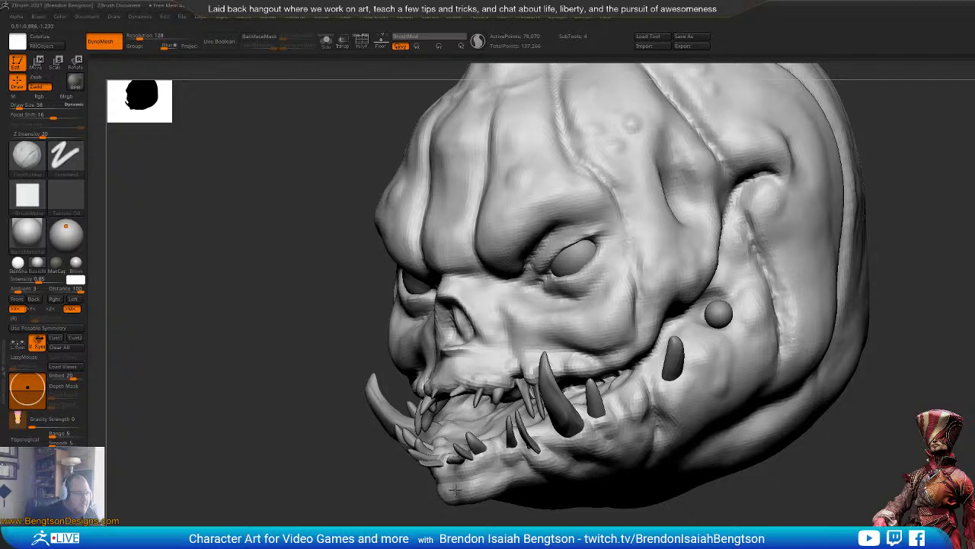
key("f")
left_click_drag(648, 476, 750, 431)
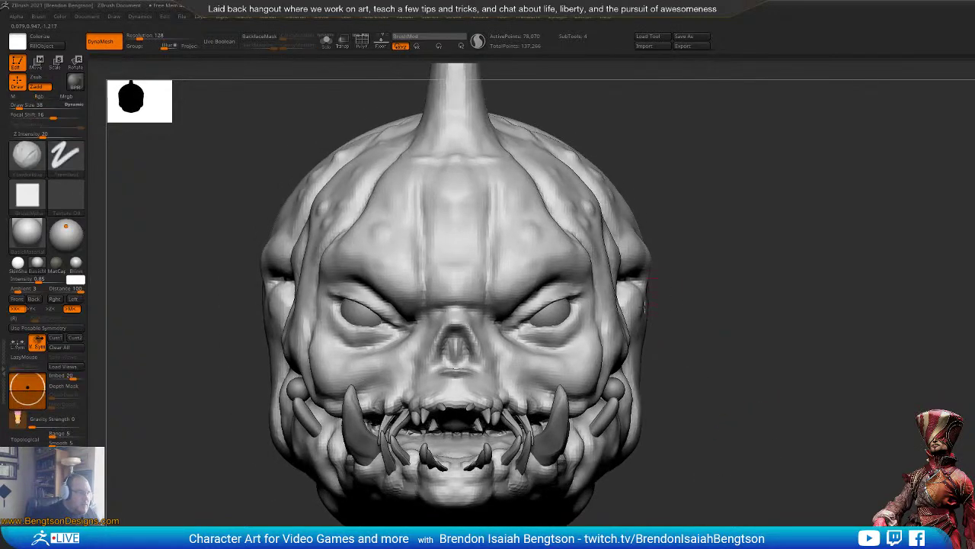
Step: Carve a crease from beside the nose down toward the upper lip with the Dam Standard brush at draw size 33
mouse_move(740, 336)
left_mouse_down("alt")
mouse_move(836, 371)
mouse_move(836, 355)
mouse_move(827, 370)
mouse_move(794, 371)
mouse_move(827, 373)
left_mouse_up("alt")
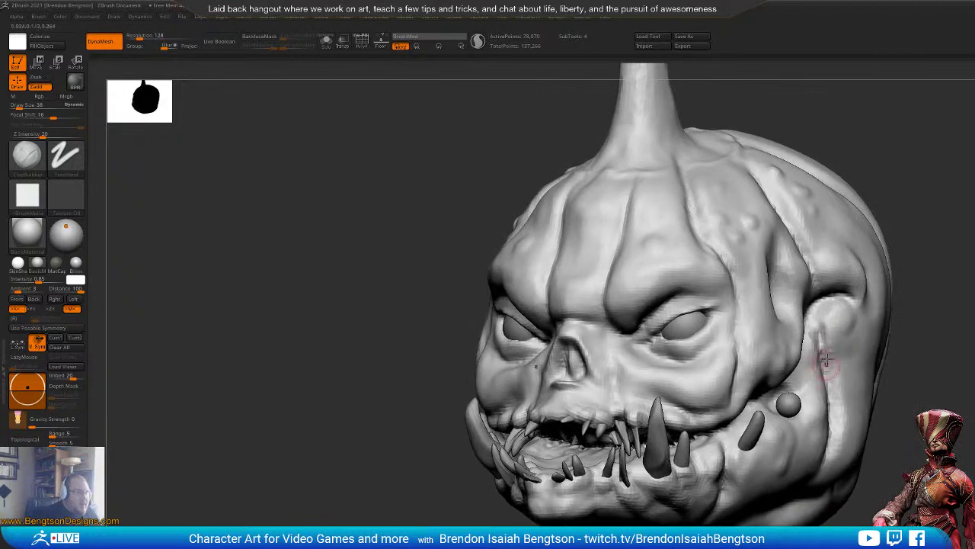
key("b")
key("d")
key("s")
key("space")
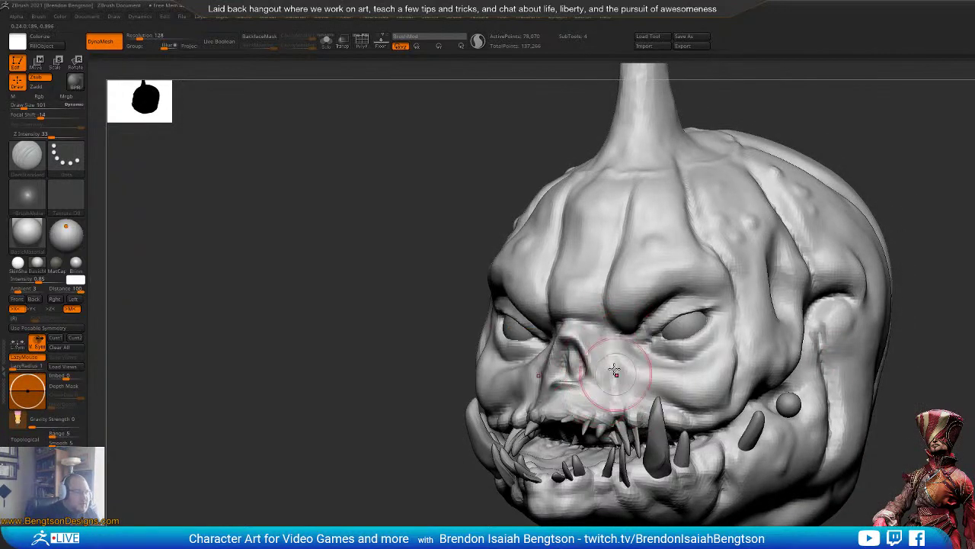
key("space")
left_click_drag(611, 364, 615, 403)
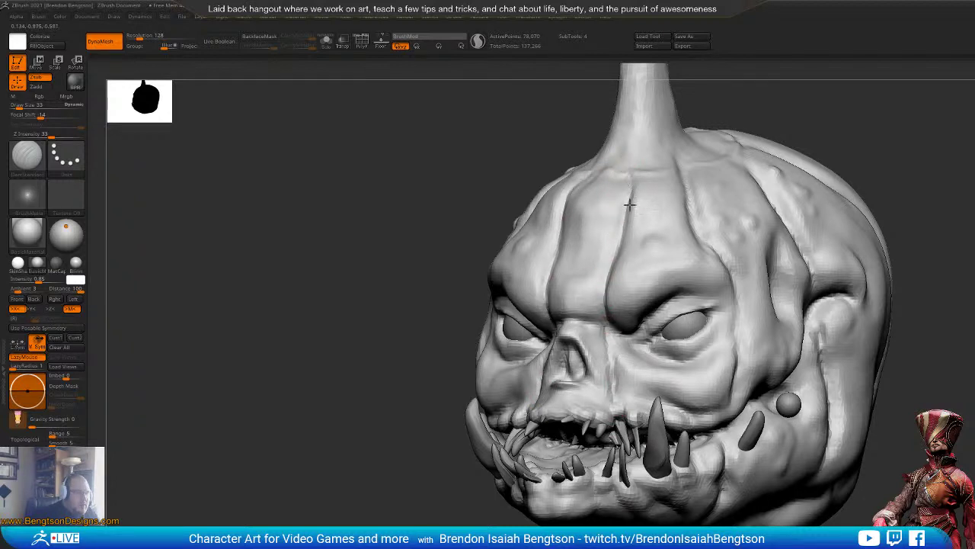
Step: Carve a crease around the base of the stem across the top of the forehead with Dam Standard at draw size 33
left_click_drag(688, 172, 692, 192)
mouse_move(903, 114)
left_mouse_down("alt")
mouse_move(849, 243)
mouse_move(834, 328)
left_mouse_up("alt")
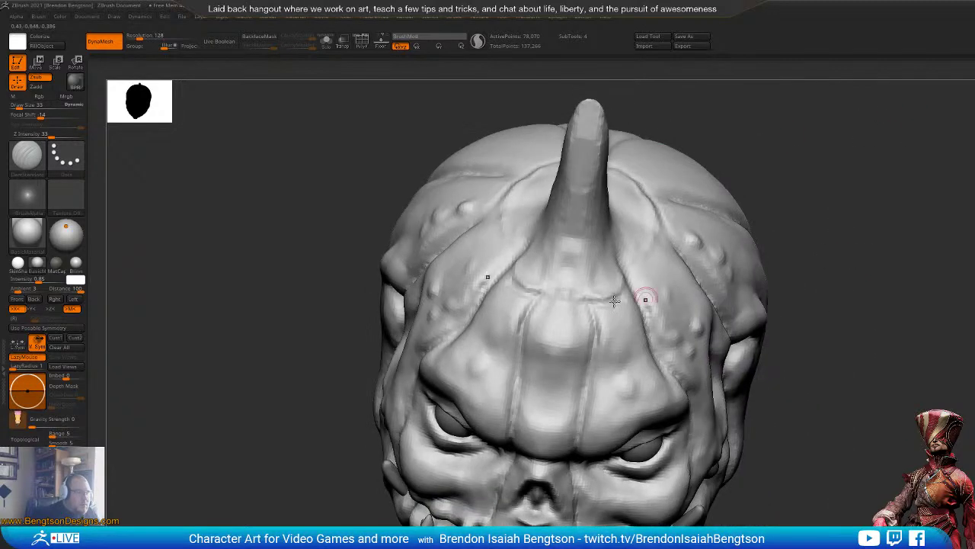
left_click_drag(542, 294, 553, 300)
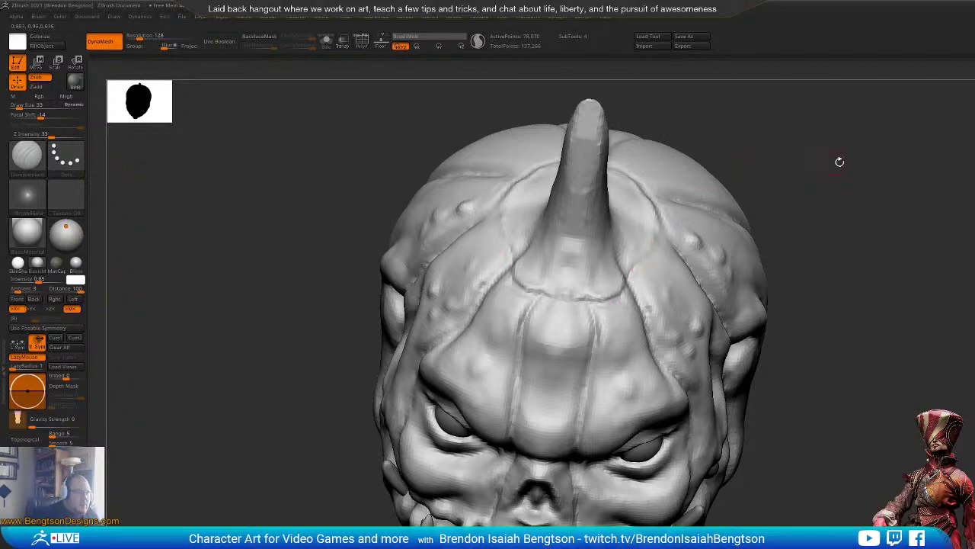
left_click_drag(840, 161, 623, 265)
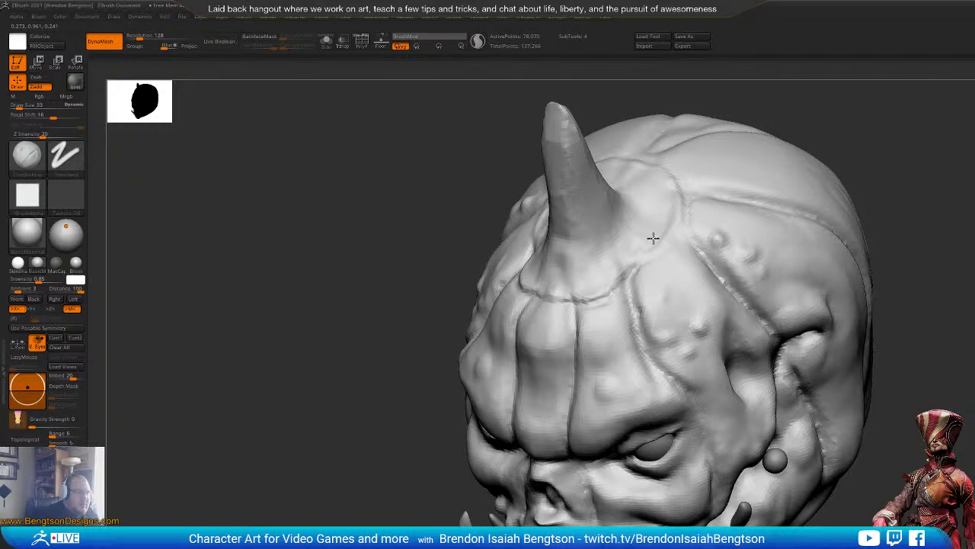
Step: Build up fleshy ridges between the stem and the carved crease with ClayBuildup at draw size 93
key("space")
left_click_drag(646, 232, 655, 222)
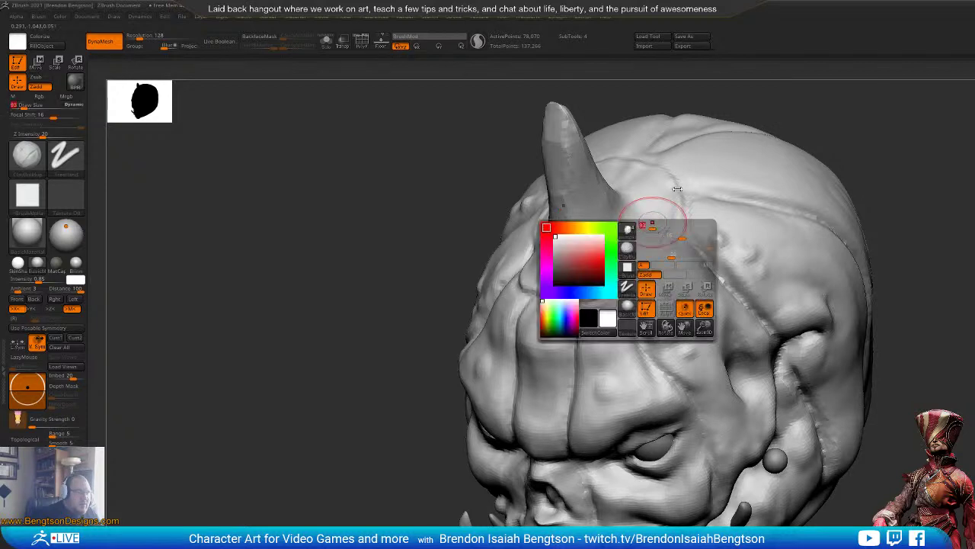
mouse_move(845, 129)
left_mouse_down()
mouse_move(853, 187)
mouse_move(800, 200)
left_mouse_up()
left_click_drag(652, 308, 644, 298)
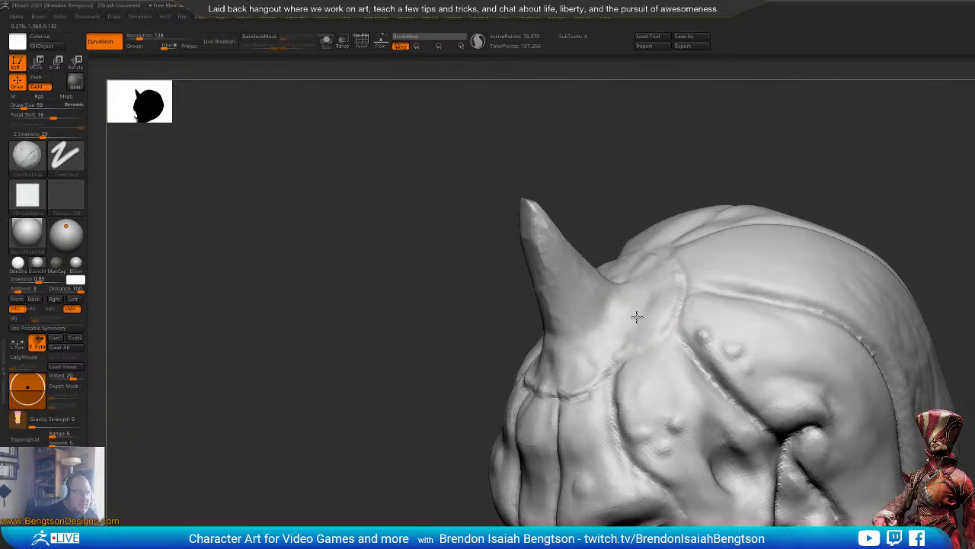
left_click_drag(620, 323, 622, 287)
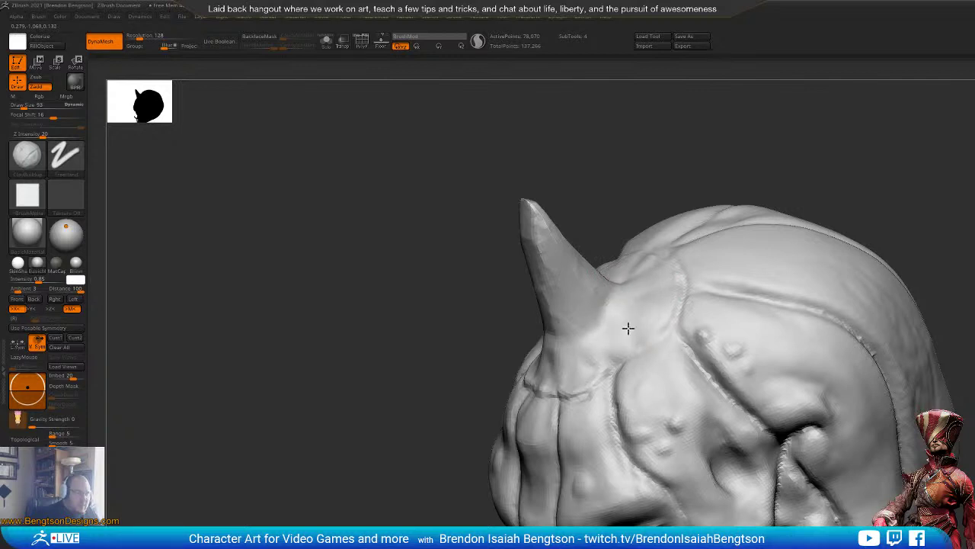
left_click_drag(629, 329, 627, 344)
left_click_drag(630, 265, 660, 274)
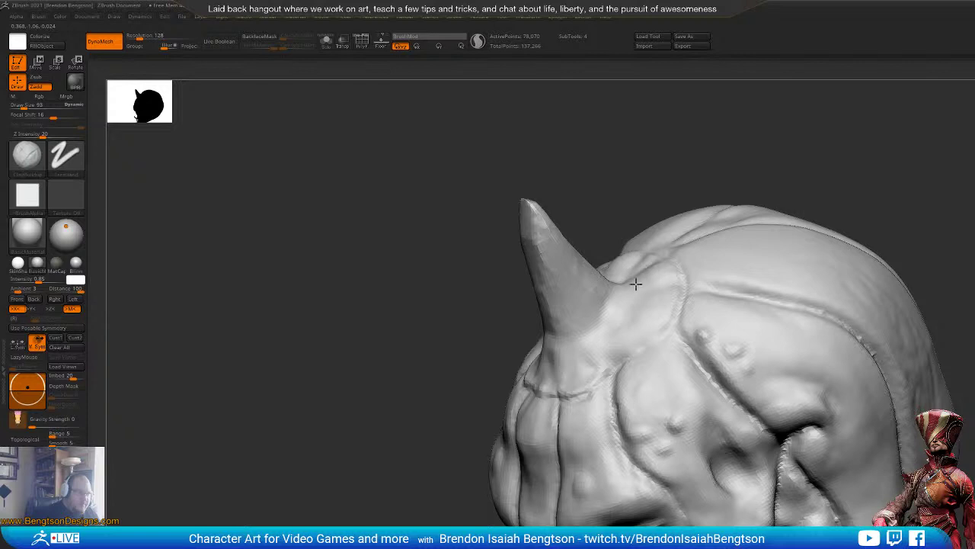
mouse_move(716, 165)
left_mouse_down()
mouse_move(731, 198)
mouse_move(701, 229)
left_mouse_up()
Step: Adjust the form beside the stem base with Move Topological, then build up the upper side with ClayBuildup at draw size 84
key("b")
key("m")
key("t")
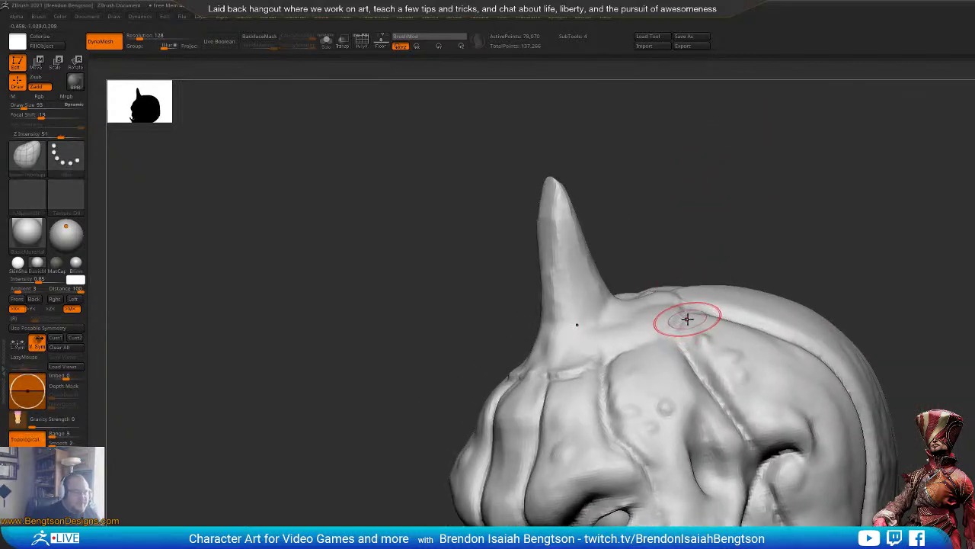
key("b")
key("c")
key("b")
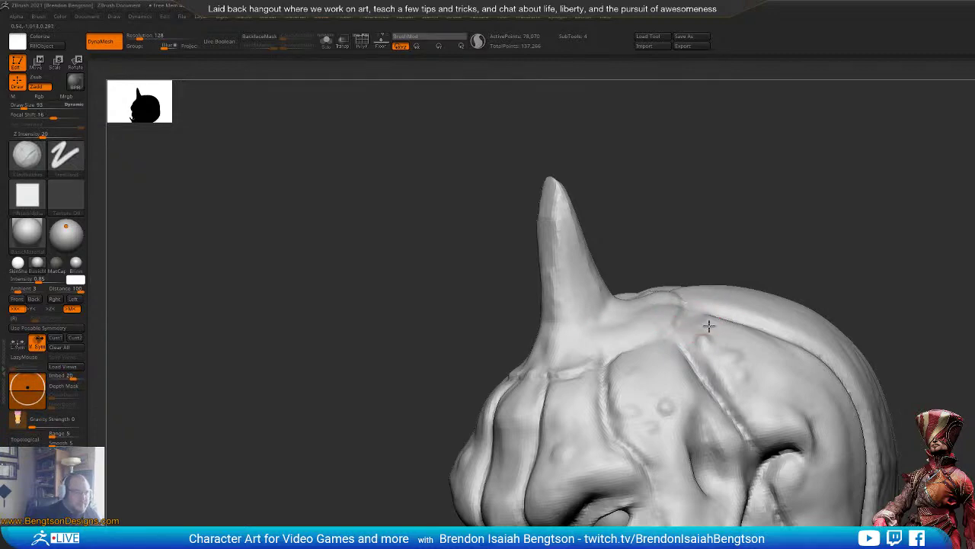
mouse_move(835, 220)
left_mouse_down()
mouse_move(871, 250)
mouse_move(710, 325)
left_mouse_up()
key("space")
left_click_drag(739, 335, 728, 336)
left_click_drag(795, 273, 851, 218)
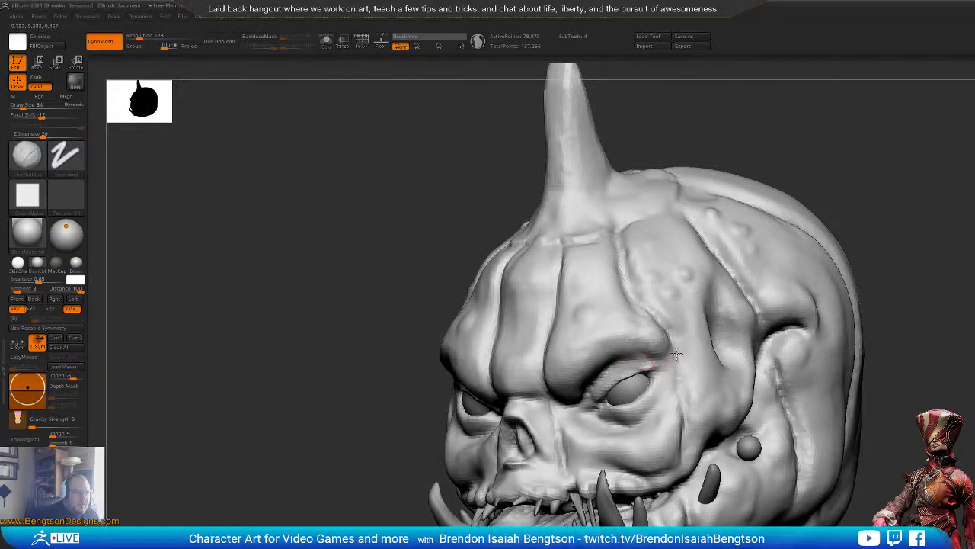
mouse_move(856, 250)
left_mouse_down("shift")
mouse_move(934, 310)
mouse_move(938, 348)
mouse_move(899, 338)
mouse_move(900, 370)
left_mouse_up("shift")
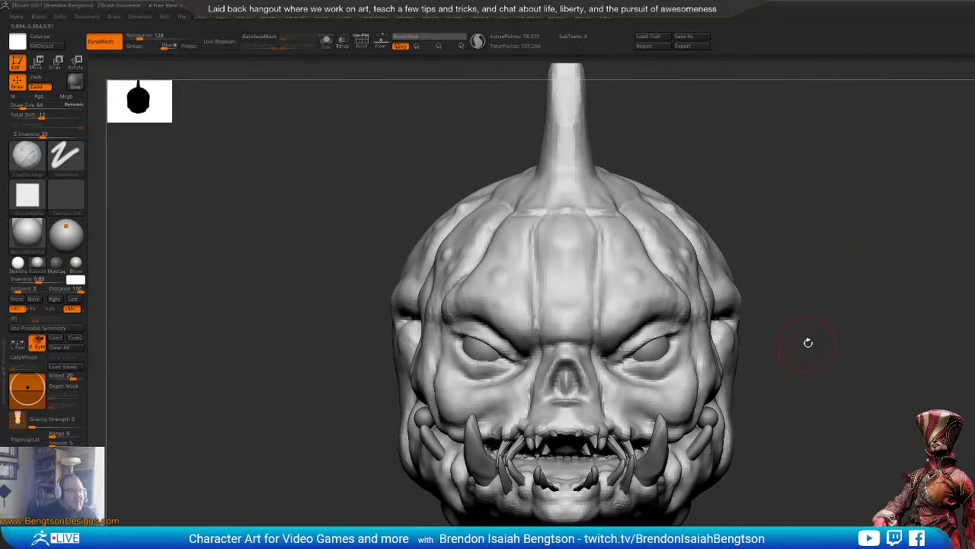
Step: Reshape the outer eye corners and neighbouring cheek folds with Move Topological at draw size 93
left_click_drag(838, 382, 839, 360)
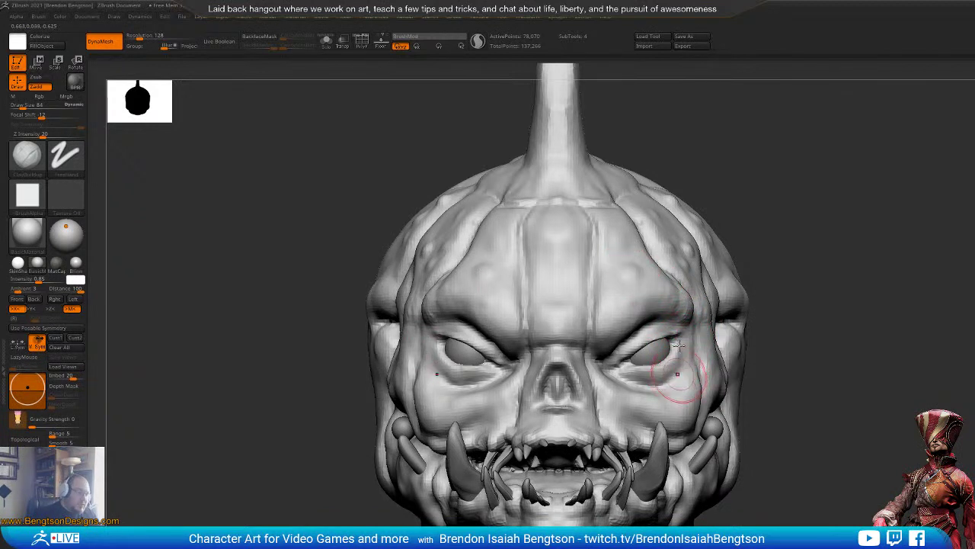
key("b")
key("m")
key("t")
key("space")
key("space")
left_click_drag(690, 338, 678, 342)
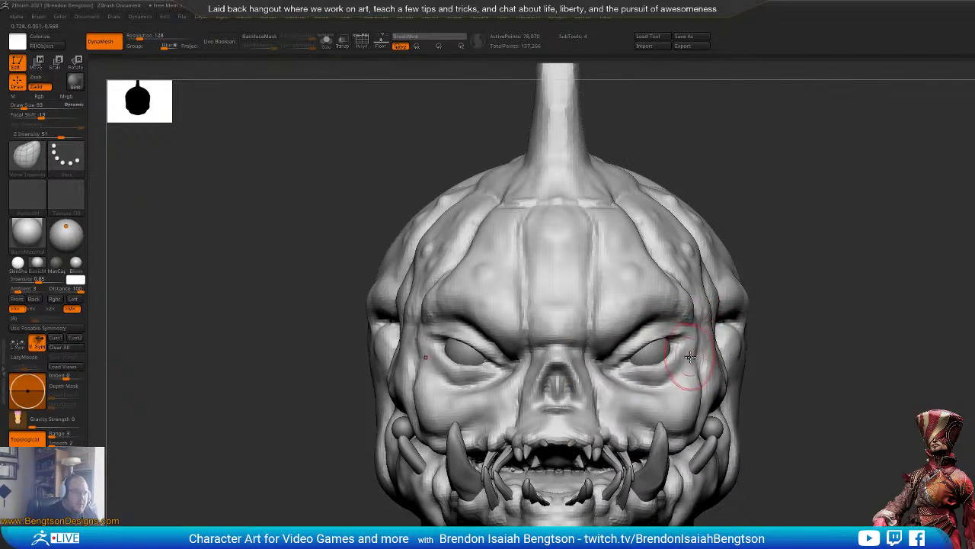
left_click_drag(710, 335, 707, 344)
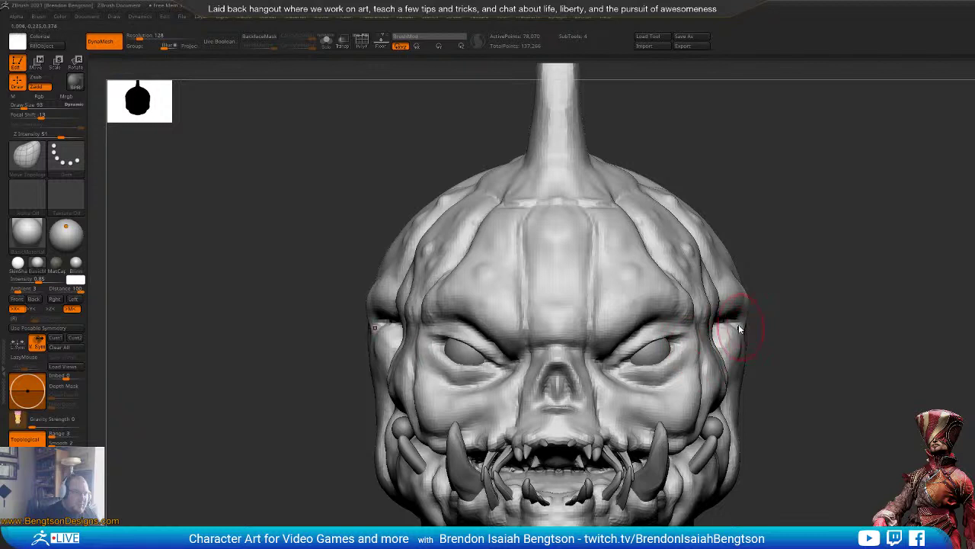
Step: Pull the ear-like lobes at the sides of the head outward with Move Topological at draw size 195
key("space")
mouse_move(740, 326)
left_mouse_down()
mouse_move(755, 326)
mouse_move(751, 355)
left_mouse_up()
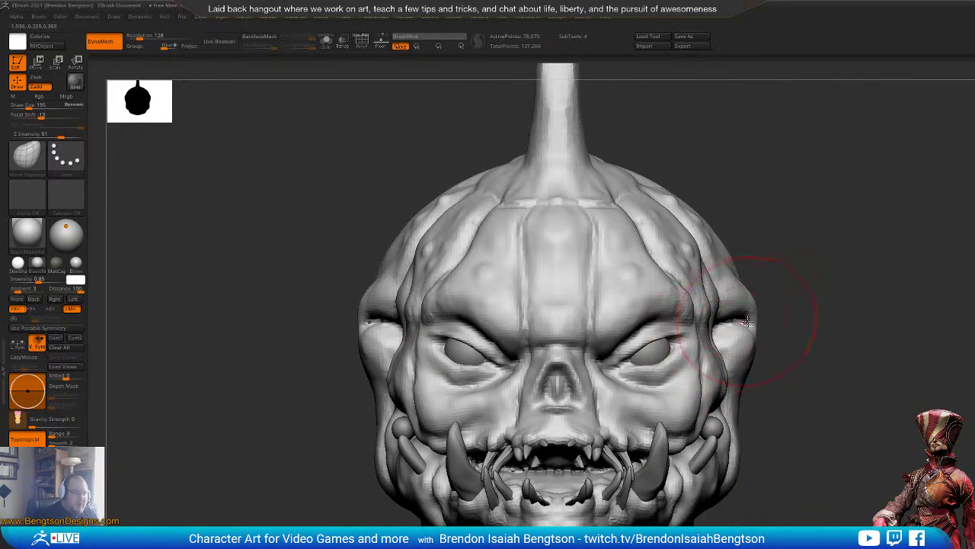
mouse_move(942, 457)
left_mouse_down()
mouse_move(913, 483)
mouse_move(874, 485)
left_mouse_up()
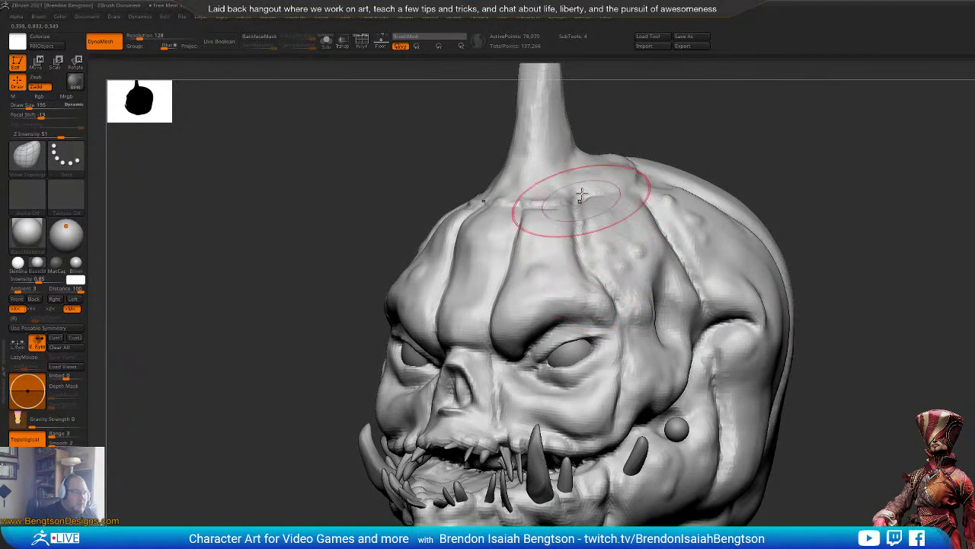
Step: Nudge the forehead and cheek creases at draw size 33, then shift the cheek's rear fold at draw size 93
key("space")
left_click_drag(587, 257, 576, 209)
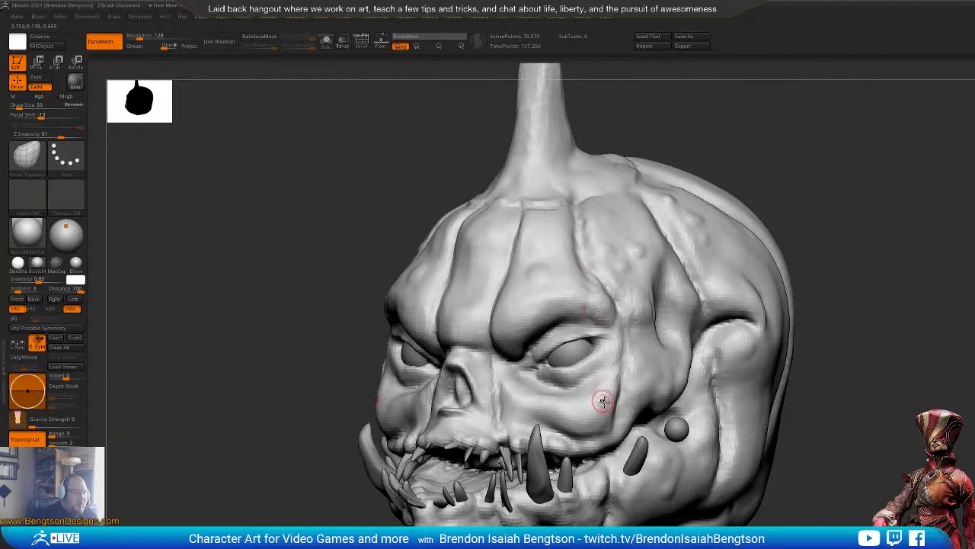
key("space")
left_click_drag(650, 359, 656, 359)
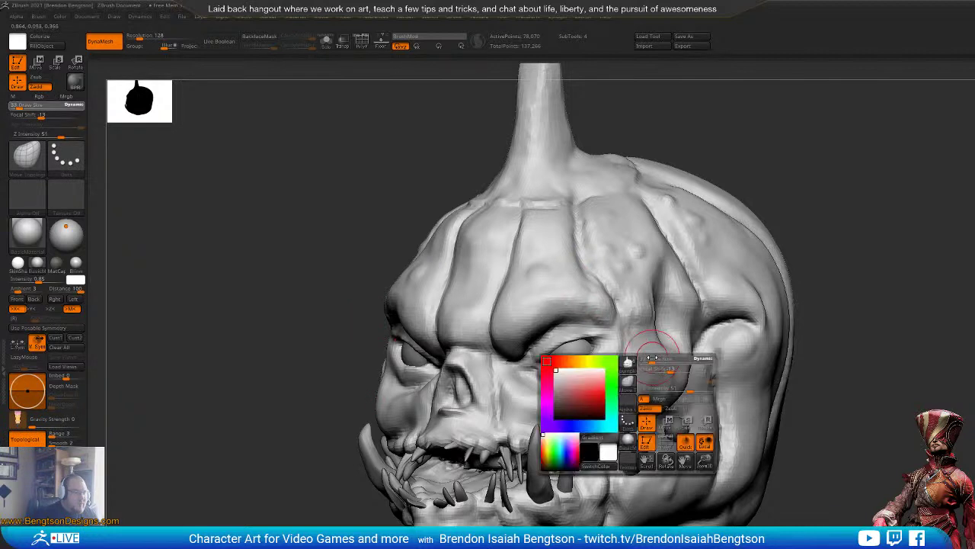
left_click_drag(892, 219, 873, 213)
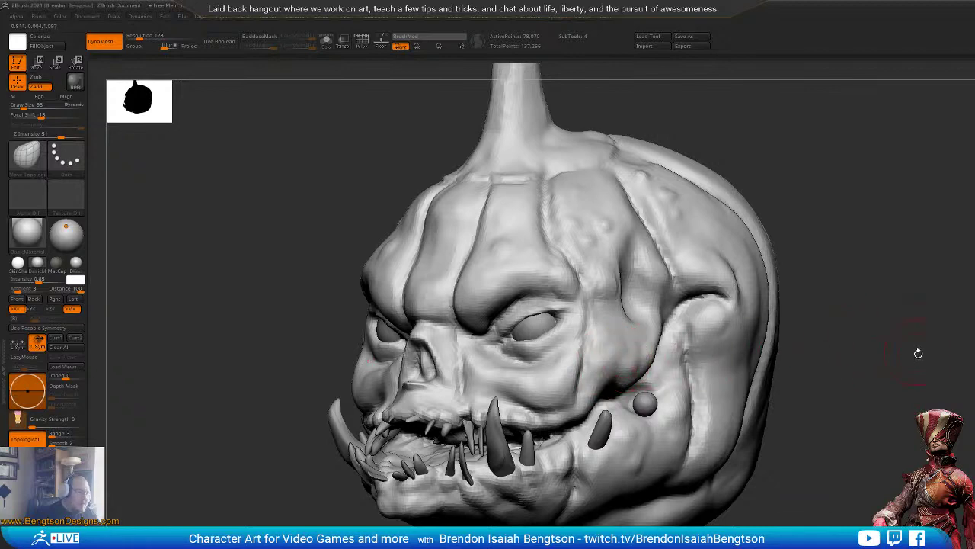
mouse_move(916, 353)
left_mouse_down()
mouse_move(867, 381)
mouse_move(840, 378)
mouse_move(860, 317)
mouse_move(838, 320)
left_mouse_up()
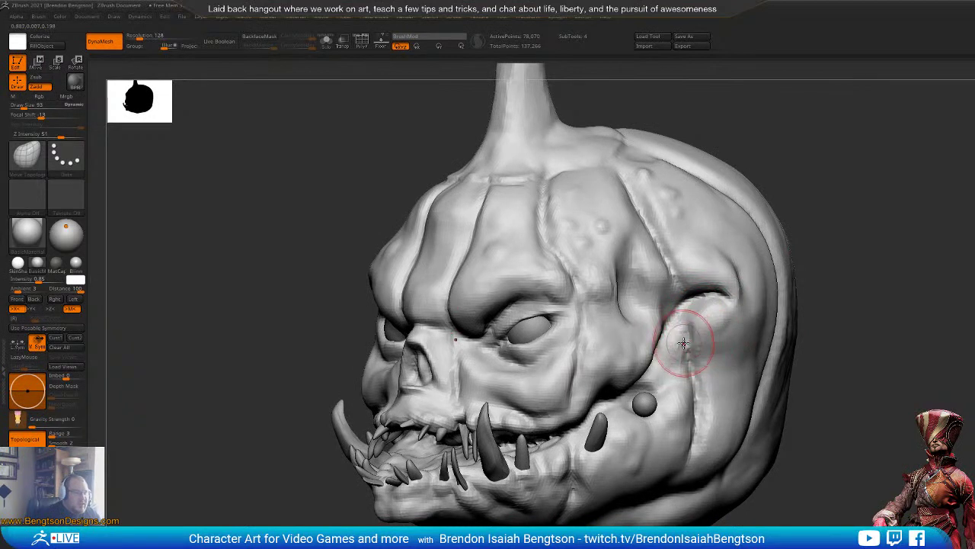
Step: Build up and smooth the ear-like lobe behind the cheek with ClayBuildup at draw size 93
key("b")
key("c")
key("b")
left_click_drag(681, 340, 699, 376)
left_click_drag(950, 288, 939, 277)
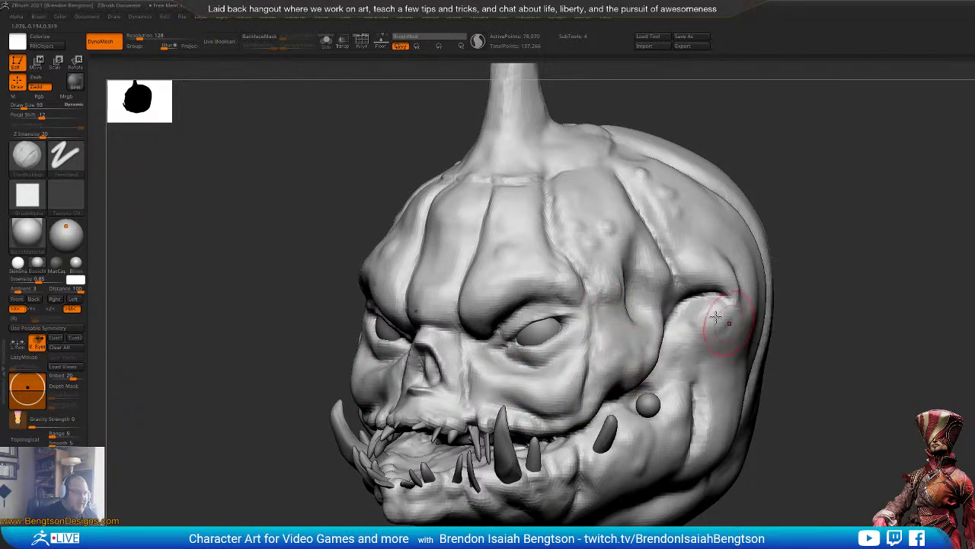
mouse_move(905, 421)
left_mouse_down()
mouse_move(838, 419)
mouse_move(941, 438)
mouse_move(899, 427)
left_mouse_up()
key("ctrl+shift")
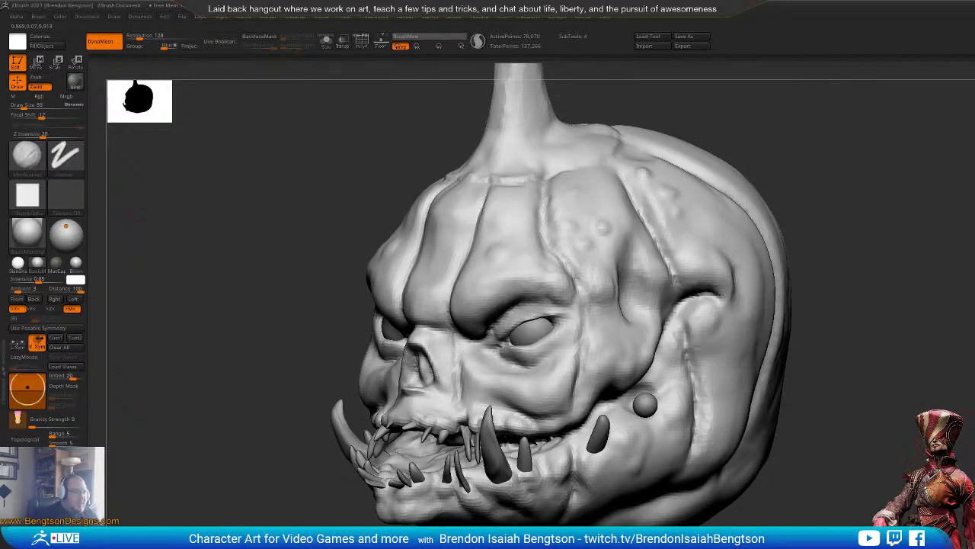
mouse_move(924, 449)
left_mouse_down("shift")
mouse_move(949, 437)
mouse_move(799, 377)
left_mouse_up("shift")
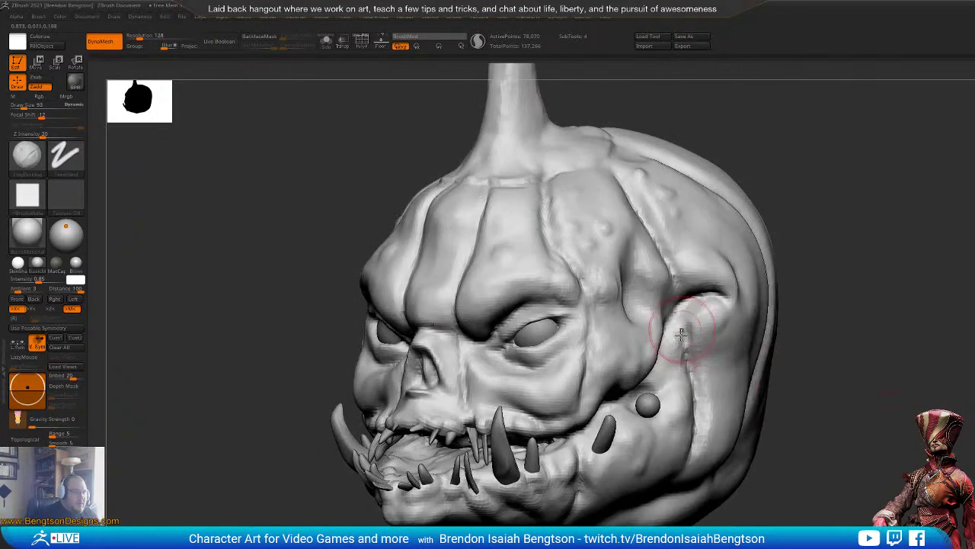
left_click_drag(918, 381, 871, 376)
Step: Select the teeth subtool and stretch the rear ball into a curved tusk with Move Topological at draw size 160
key("b")
key("m")
key("t")
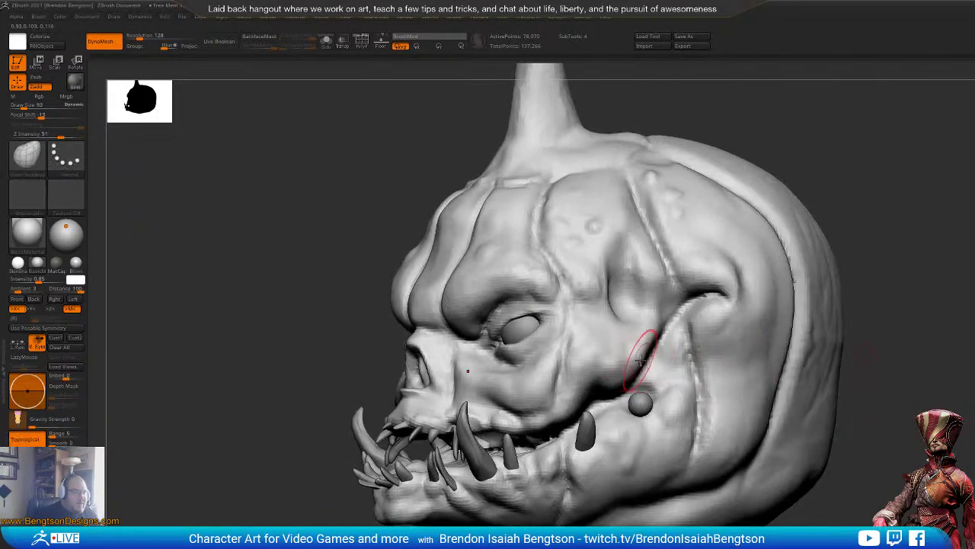
left_click(642, 401, "alt")
key("space")
left_click_drag(636, 394, 618, 342)
left_click_drag(721, 412, 699, 352)
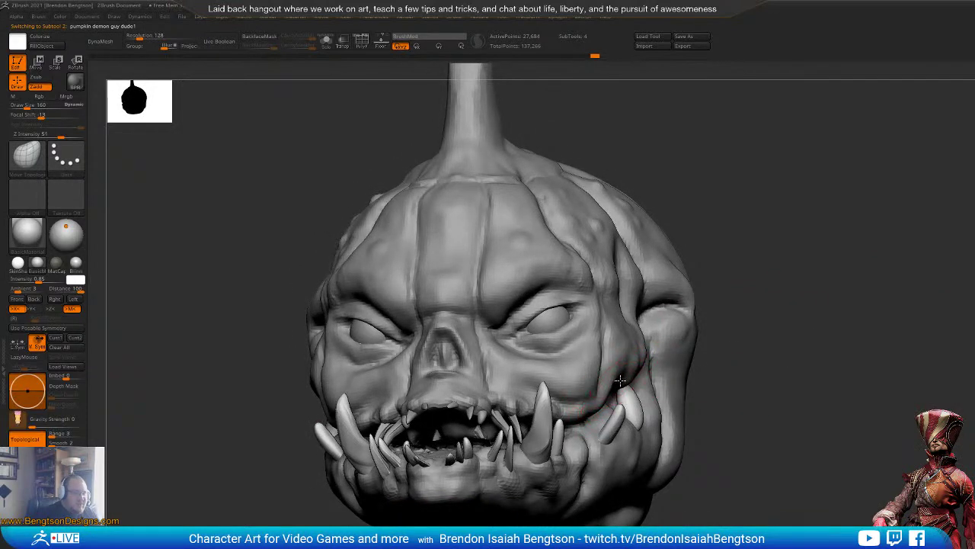
left_click_drag(620, 380, 620, 377)
left_click_drag(676, 362, 712, 346)
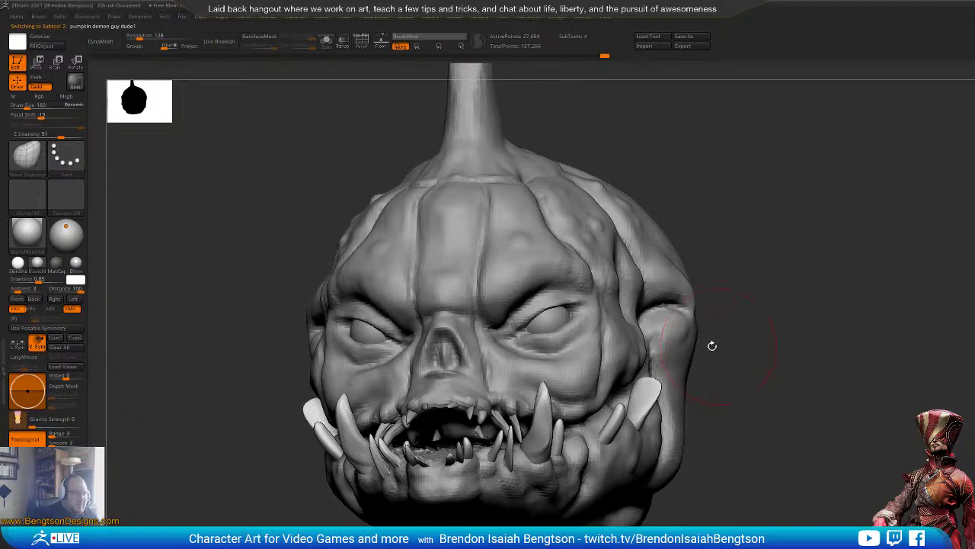
left_click_drag(634, 403, 639, 427)
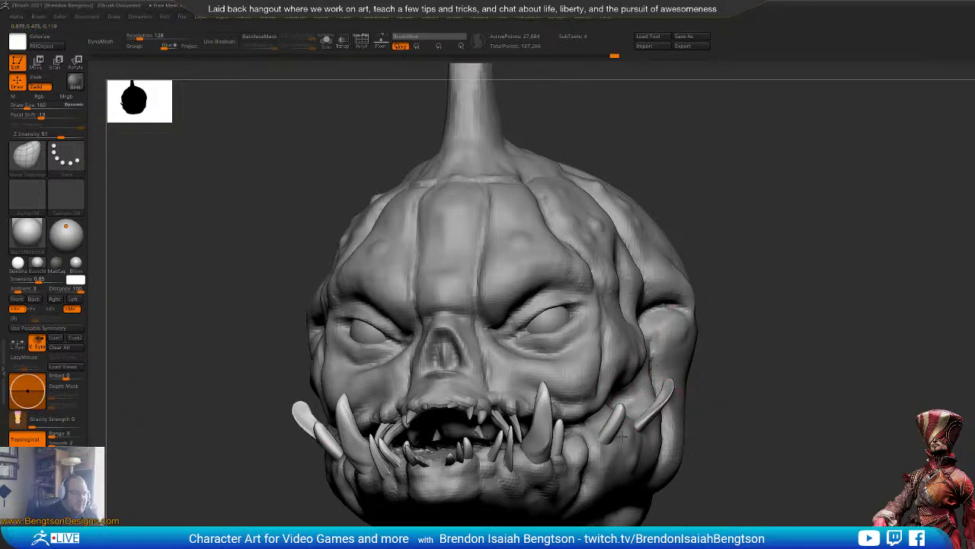
left_click_drag(737, 390, 647, 404)
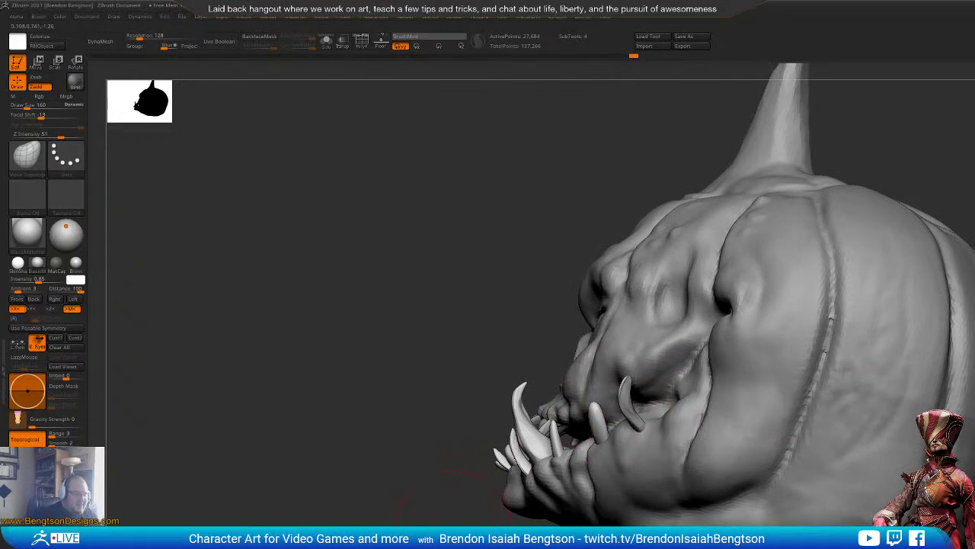
left_click_drag(460, 474, 662, 471)
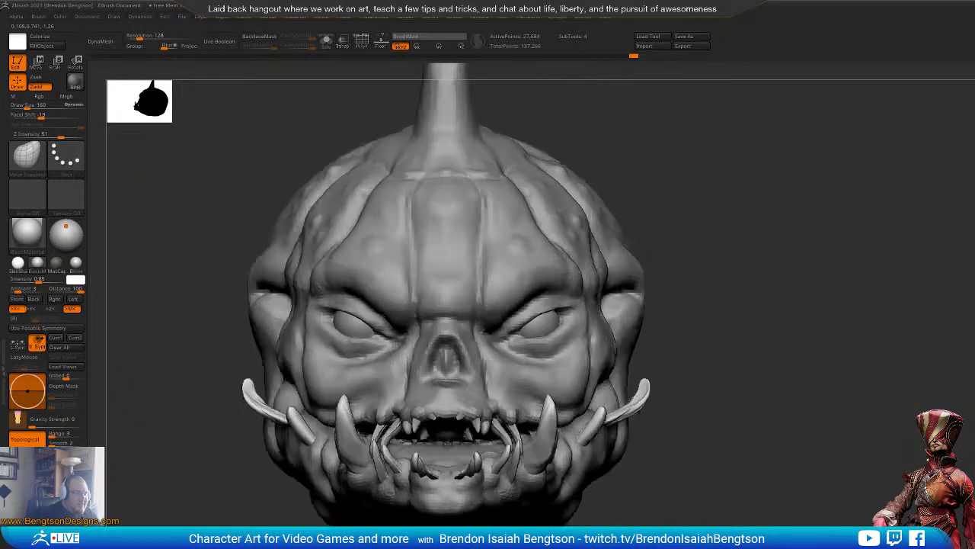
Step: Isolate the curved rear tusk with the transform gizmo and shift it slightly toward the jaw
key("w")
left_click(623, 413, "ctrl")
left_click_drag(670, 369, 667, 367)
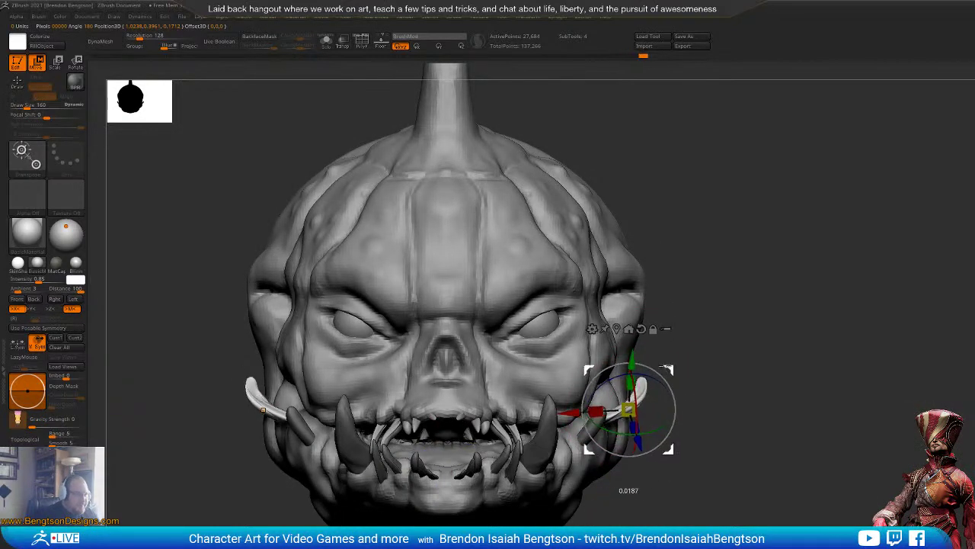
left_click_drag(766, 398, 740, 402)
Step: Duplicate the large lower fang and move the copy to the back of the jaw beside the curved tusk
left_click(466, 448)
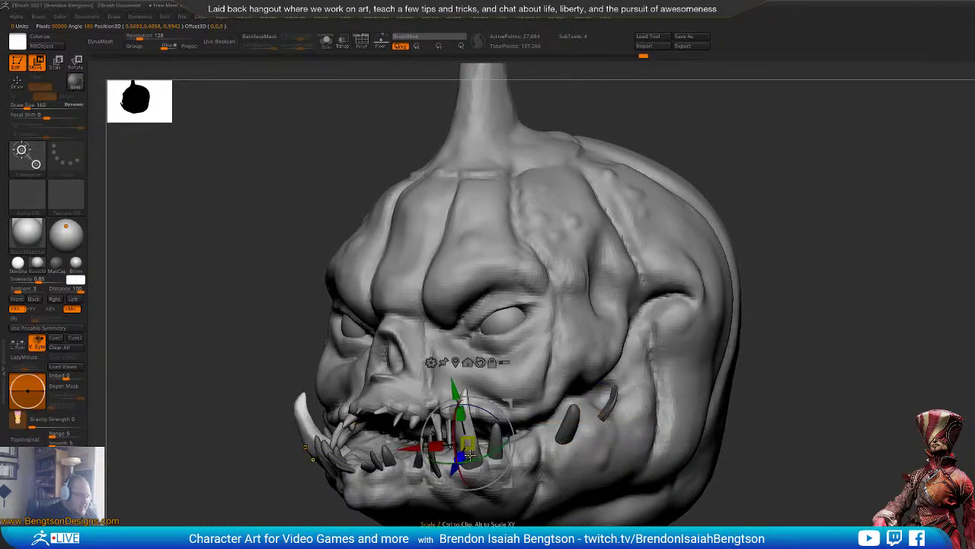
left_click_drag(506, 405, 668, 355, "ctrl")
left_click_drag(890, 351, 864, 424)
left_click_drag(661, 354, 632, 292)
left_click_drag(784, 438, 746, 363)
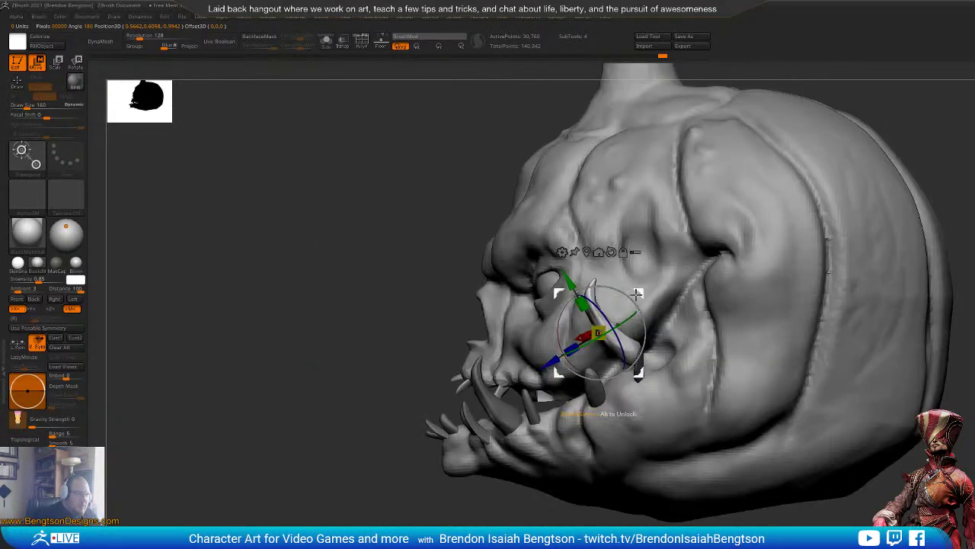
left_click_drag(637, 294, 668, 319)
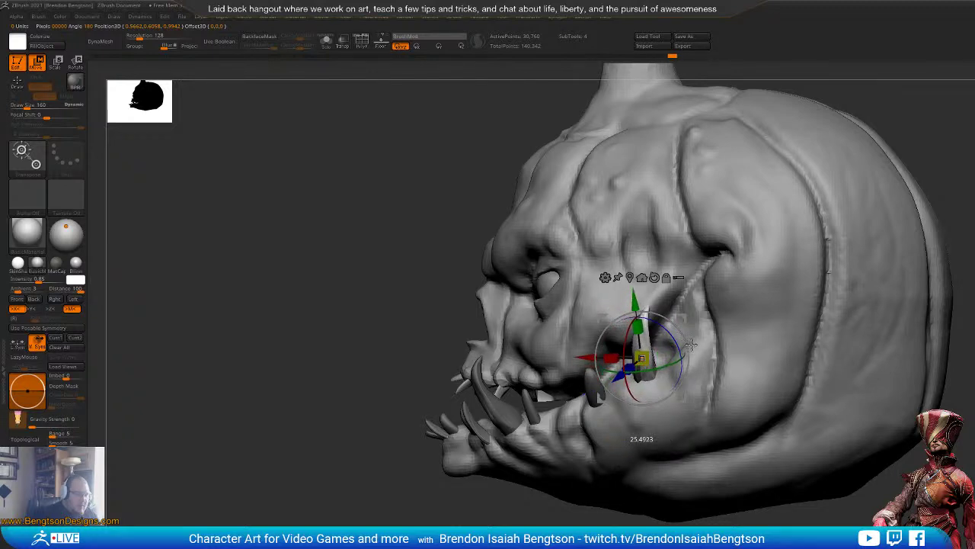
Step: Angle the duplicated fang outward and seat its root in the back of the jaw below the ear-like lobe
mouse_move(201, 324)
left_mouse_down()
mouse_move(330, 322)
mouse_move(305, 346)
left_mouse_up()
left_click_drag(680, 313, 705, 324)
mouse_move(835, 328)
left_mouse_down()
mouse_move(819, 333)
mouse_move(892, 334)
mouse_move(713, 335)
left_mouse_up()
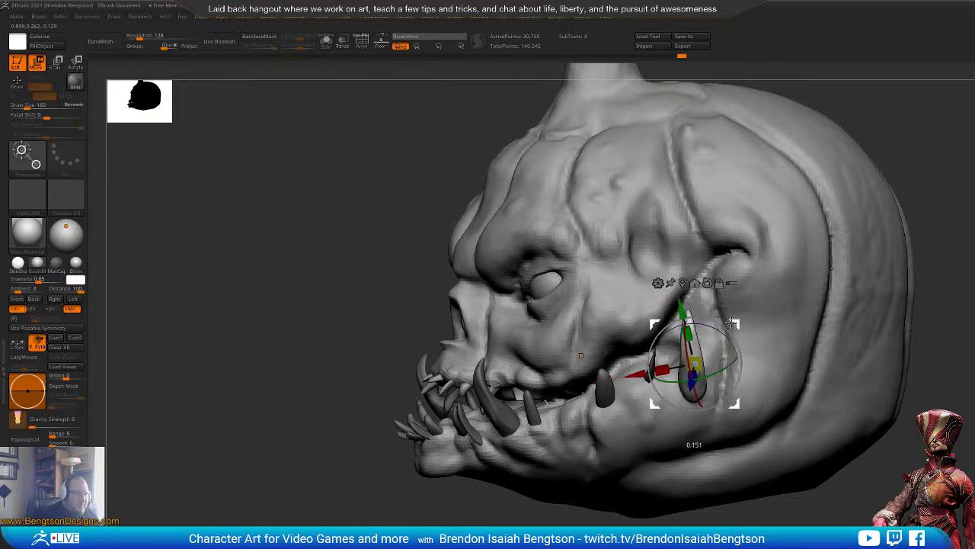
left_click_drag(720, 307, 726, 301)
left_click_drag(796, 499, 898, 486)
left_click_drag(647, 343, 635, 359)
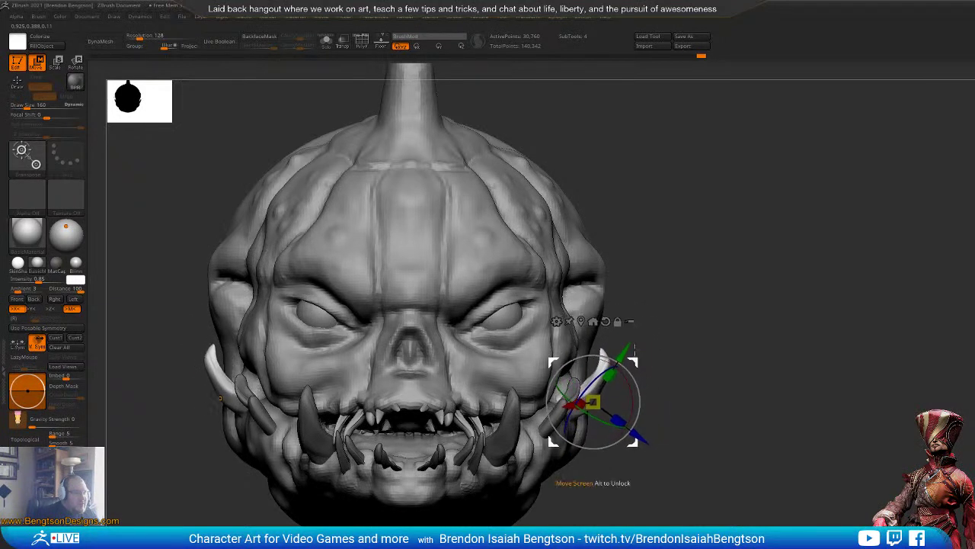
Step: Isolate the curved rear tusk with the gizmo and place the pivot at the tusk's root in the jaw
mouse_move(775, 312)
left_mouse_down()
mouse_move(846, 246)
mouse_move(754, 253)
mouse_move(816, 259)
mouse_move(924, 210)
mouse_move(884, 218)
mouse_move(846, 203)
mouse_move(904, 206)
mouse_move(895, 200)
mouse_move(822, 272)
left_mouse_up()
key("q")
left_click_drag(836, 324, 865, 308, "alt")
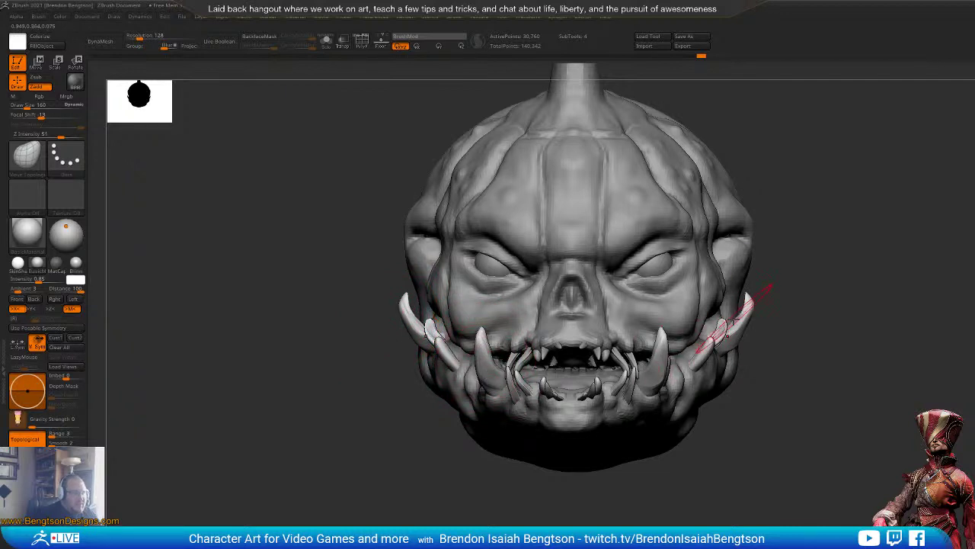
left_click(844, 311, "ctrl")
key("w")
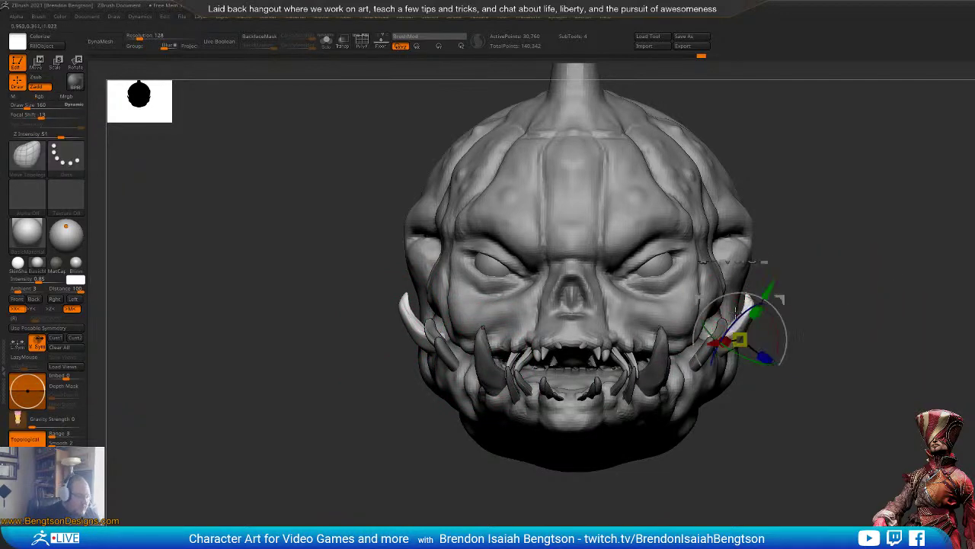
left_click_drag(768, 289, 745, 316)
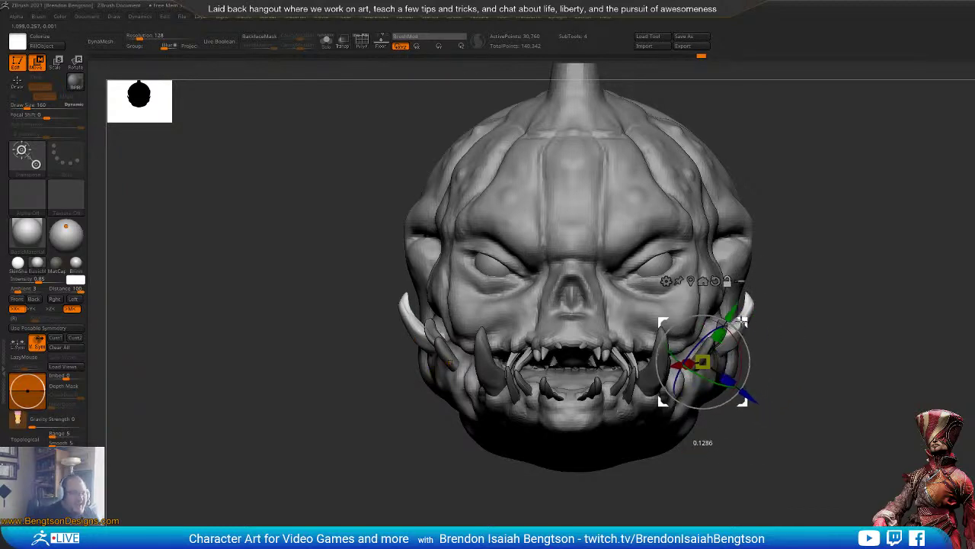
left_click_drag(738, 332, 730, 328)
Step: Rotate the curved rear tusk around its root so it turns about its length and points up and outward beside the jaw
left_click_drag(851, 335, 729, 364)
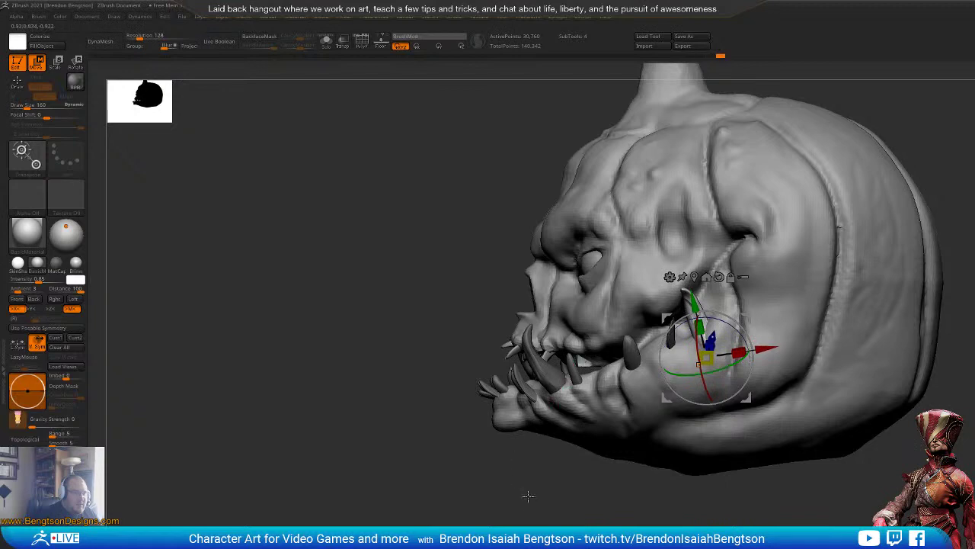
left_click_drag(527, 496, 606, 506)
left_click_drag(736, 323, 761, 336)
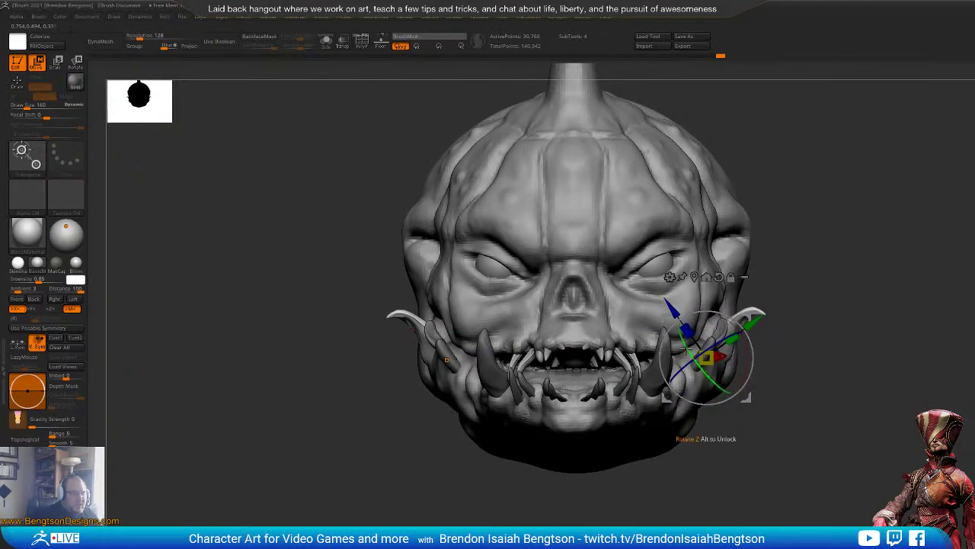
left_click_drag(684, 331, 694, 357)
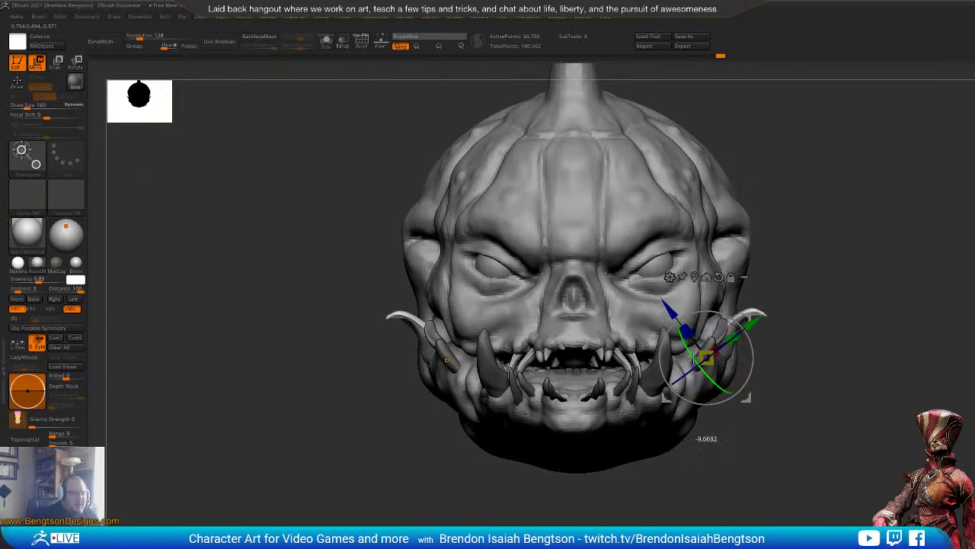
left_click_drag(702, 397, 709, 421)
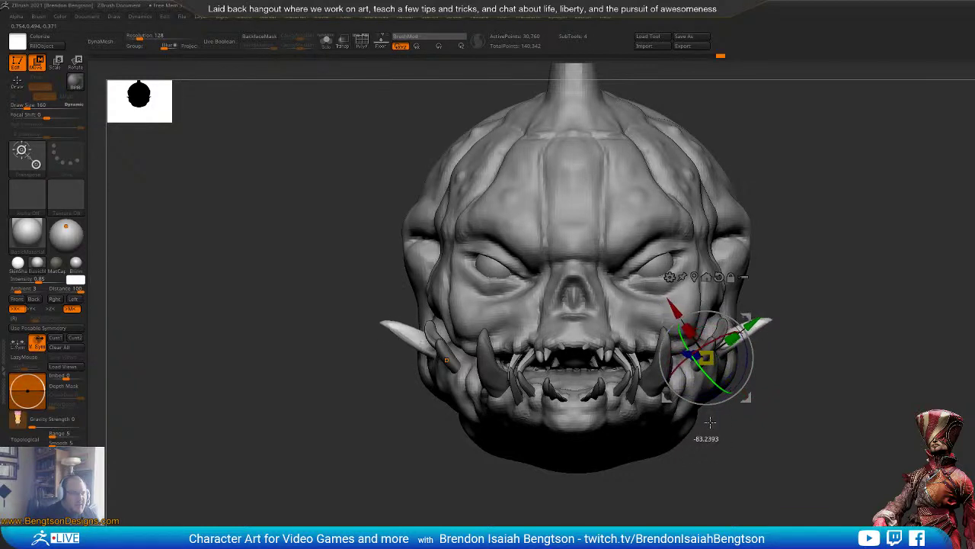
left_click_drag(732, 318, 700, 303)
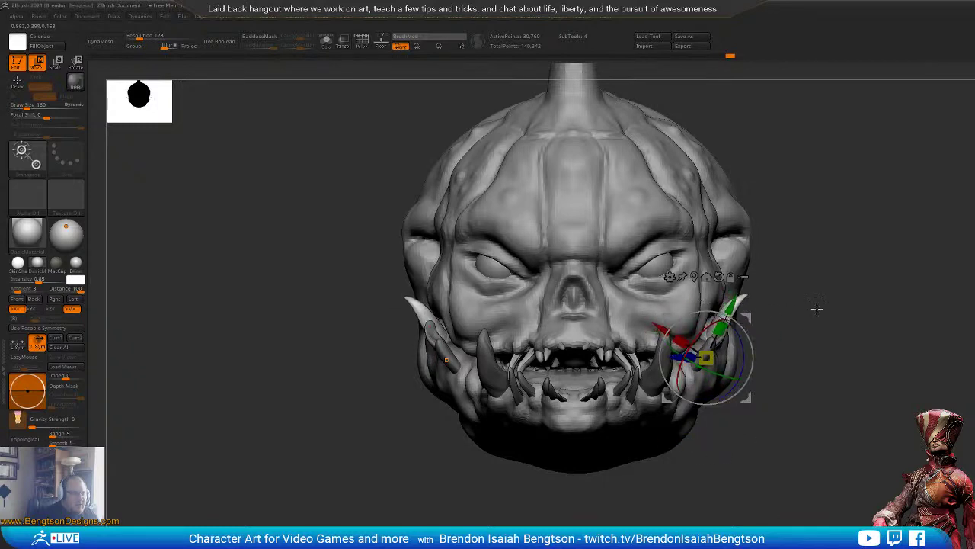
left_click_drag(867, 320, 866, 367, "alt")
left_click_drag(876, 303, 822, 329, "ctrl")
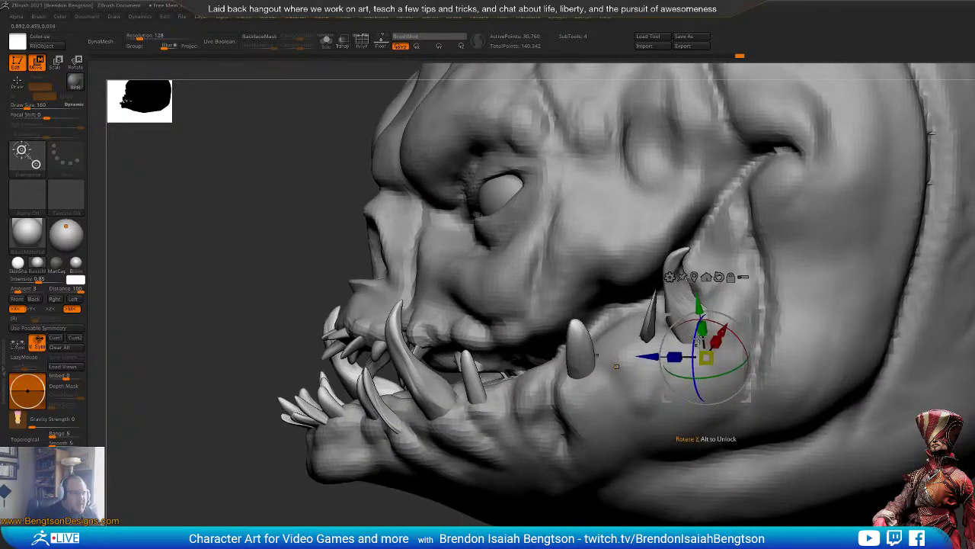
left_click_drag(689, 358, 715, 375)
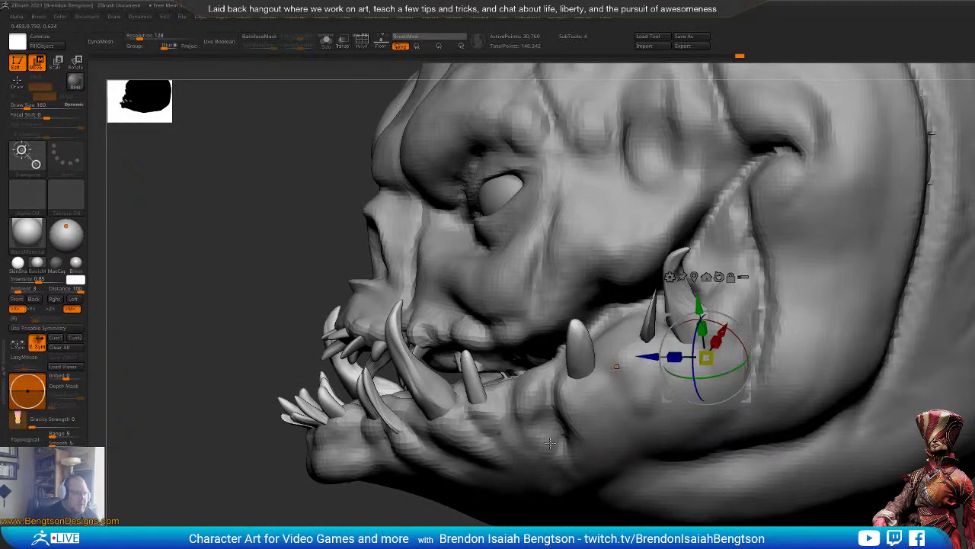
Step: Select the curved rear tusk again with the other teeth masked and tilt its tip farther outward, keeping X symmetry on
mouse_move(525, 494)
left_mouse_down("alt")
mouse_move(510, 523)
mouse_move(586, 509)
mouse_move(569, 493)
mouse_move(574, 501)
left_mouse_up("alt")
key("q")
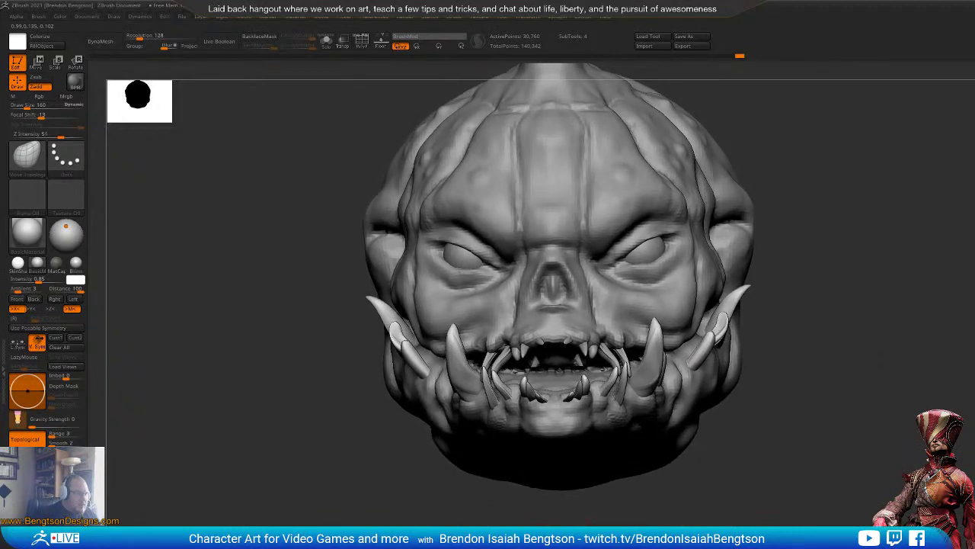
mouse_move(536, 527)
left_mouse_down()
mouse_move(527, 540)
mouse_move(540, 525)
left_mouse_up()
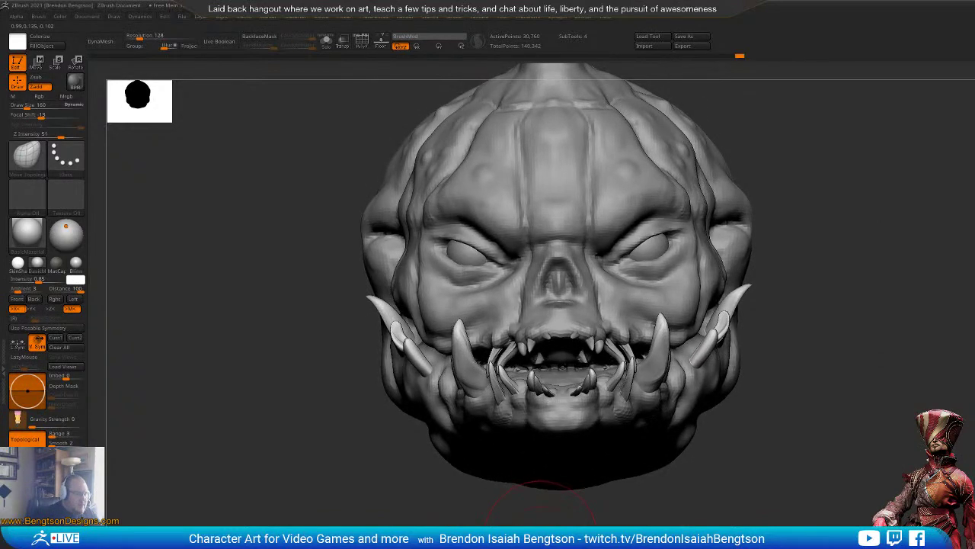
left_click(541, 527, "ctrl")
key("w")
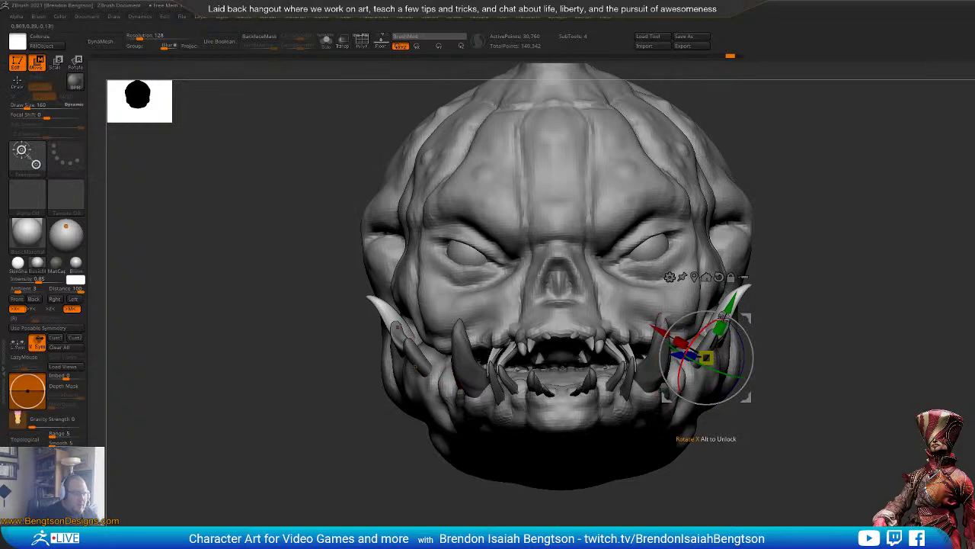
left_click_drag(737, 323, 749, 329)
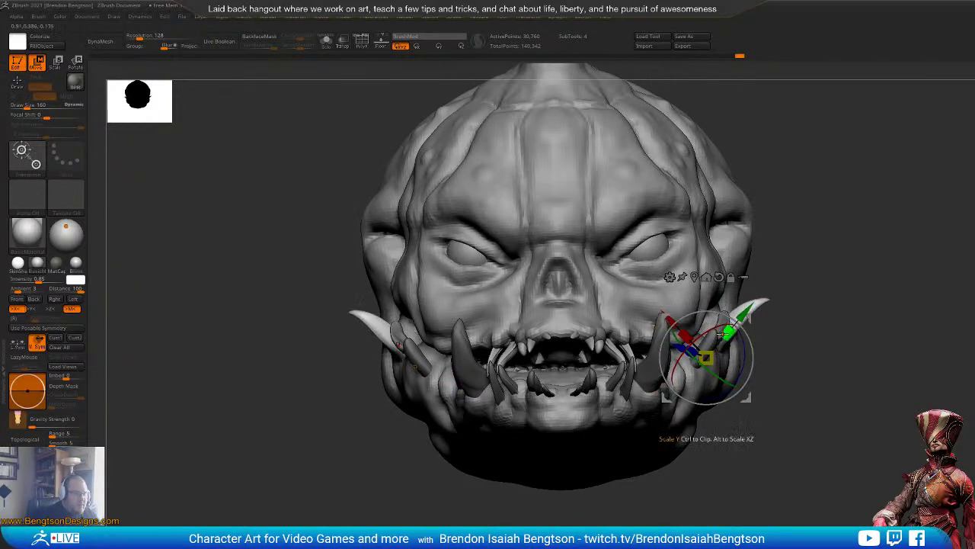
key("x")
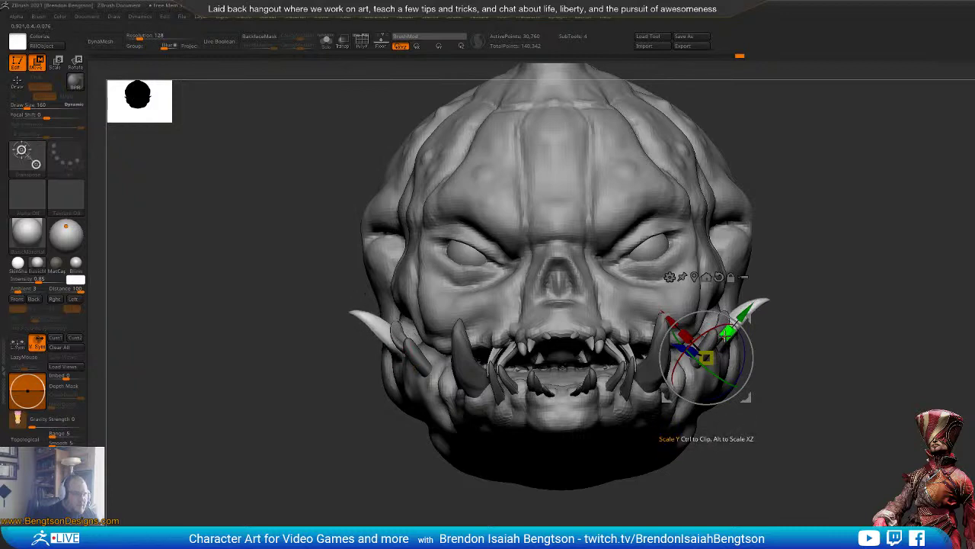
key("x")
left_click_drag(855, 379, 798, 379)
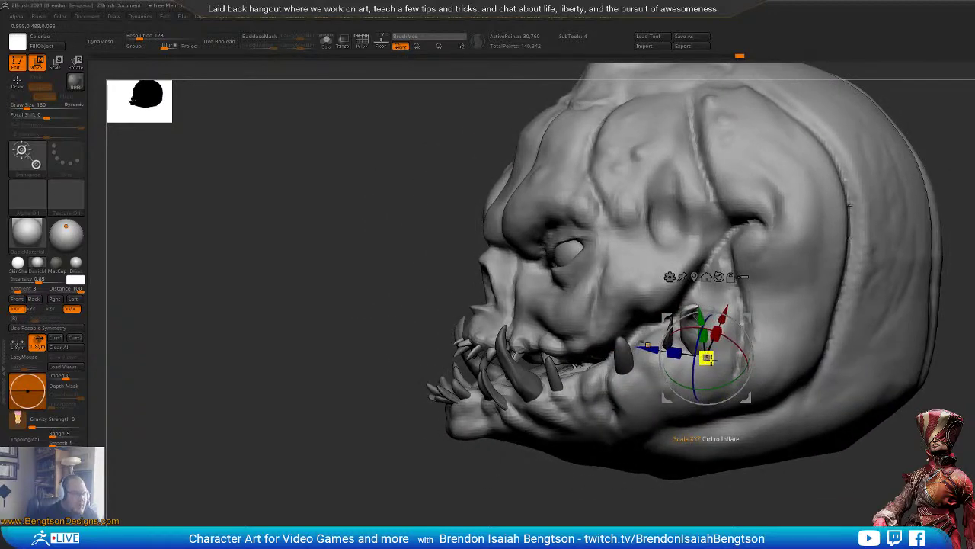
Step: Swing the curved rear tusk back toward the cheek and twist it so its tip curls outward behind the smaller fang
left_click_drag(556, 484, 705, 492)
left_click_drag(748, 318, 764, 317)
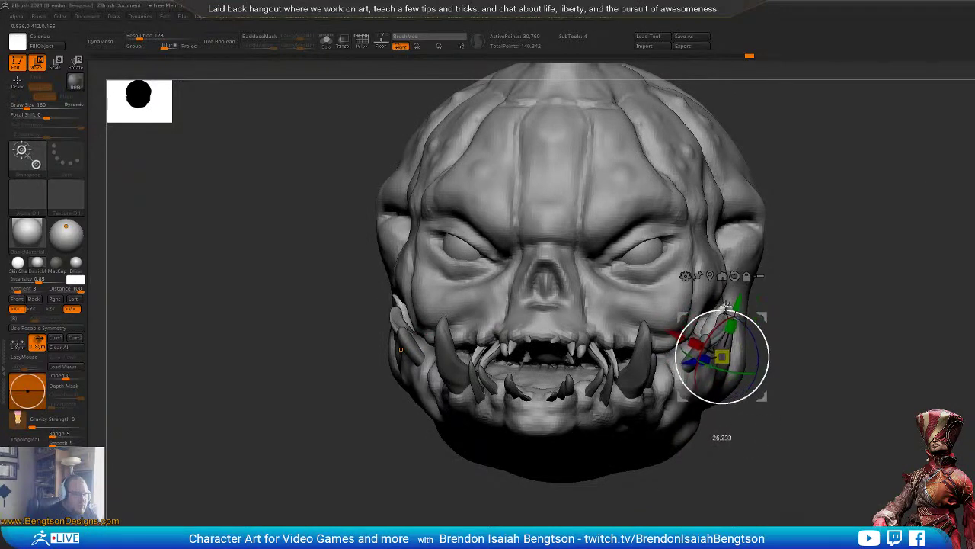
left_click_drag(874, 383, 790, 339)
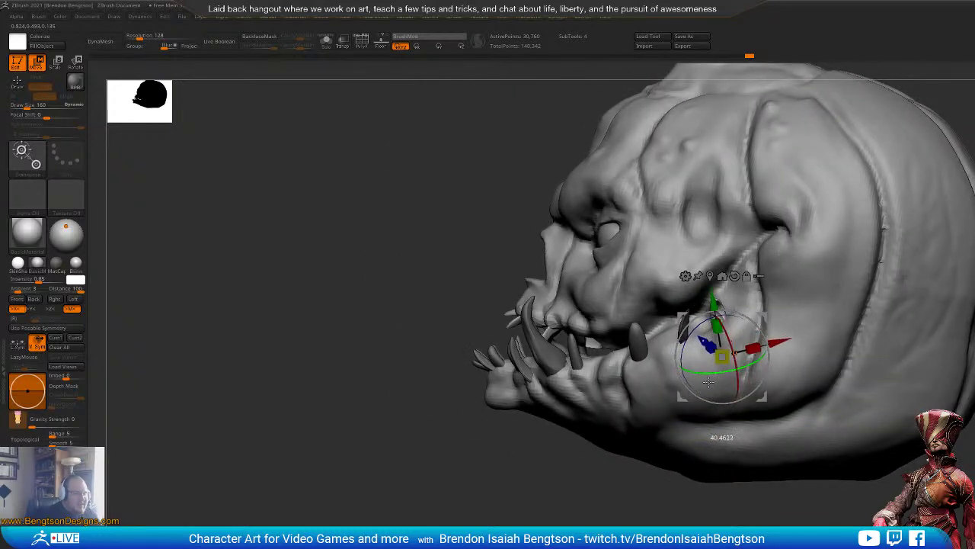
left_click_drag(697, 373, 755, 347)
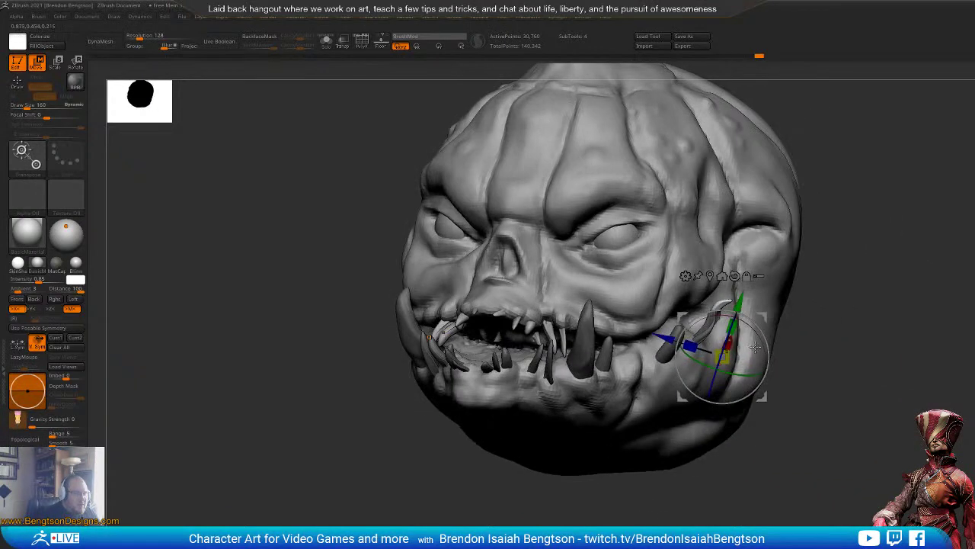
left_click_drag(812, 328, 745, 318)
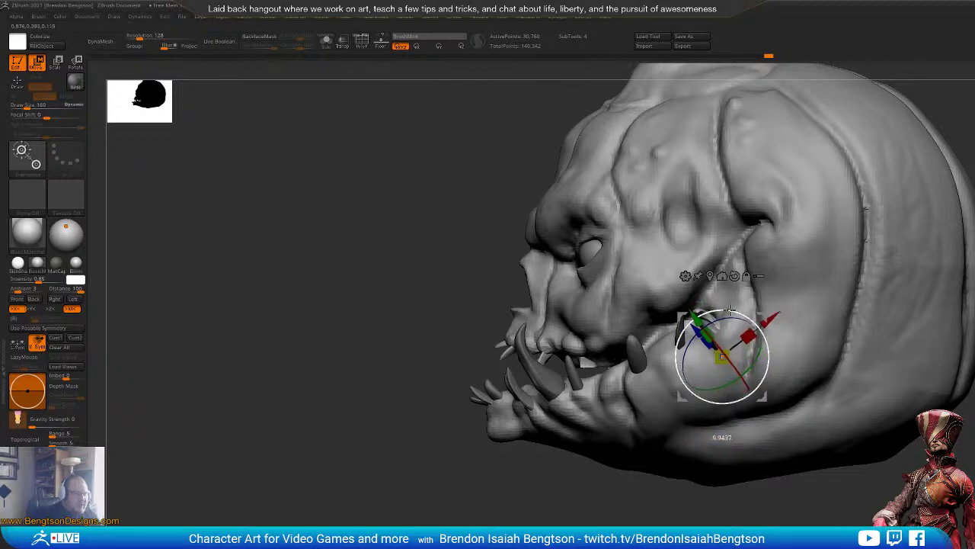
left_click_drag(567, 380, 612, 388)
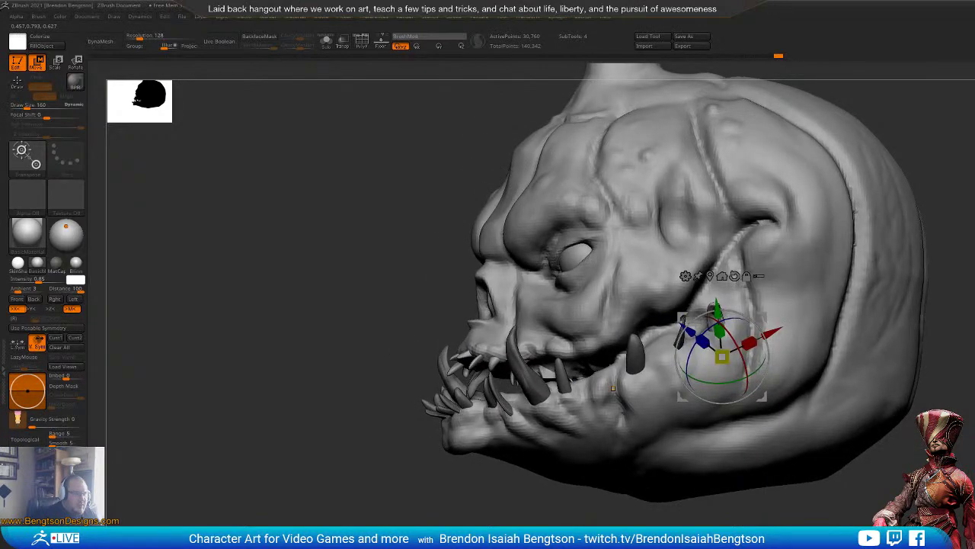
Step: Check the rear tusk's root from the side and shift the tusk forward in the jaw, closer to the neighbouring fang
mouse_move(612, 388)
right_mouse_down("alt")
mouse_move(594, 376)
mouse_move(573, 404)
mouse_move(552, 503)
right_mouse_up("alt")
key("q")
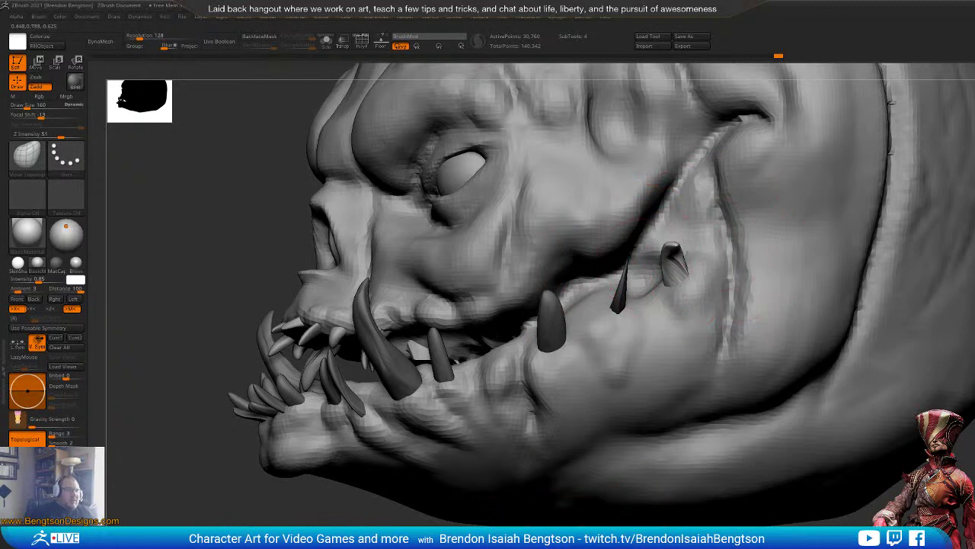
right_click_drag(465, 446, 487, 438)
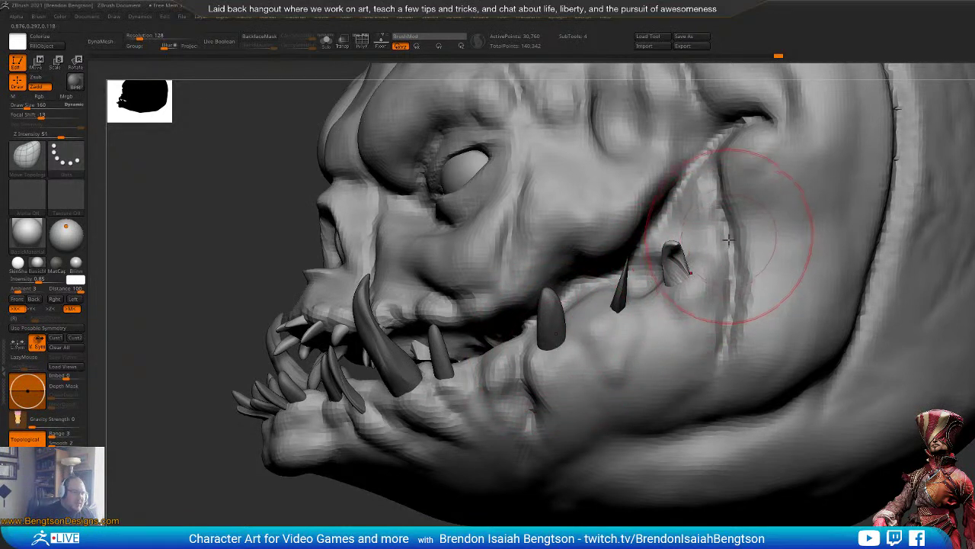
left_click_drag(732, 234, 728, 244)
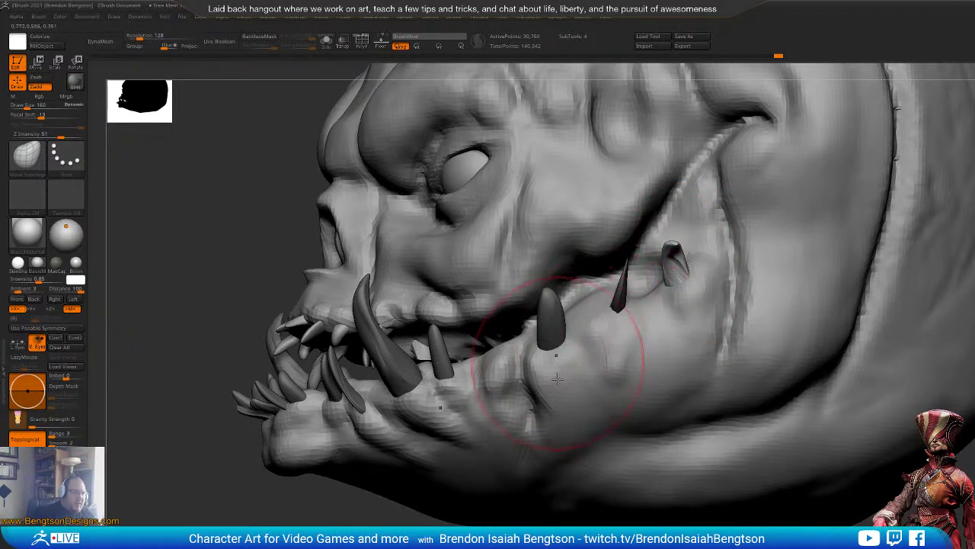
mouse_move(609, 541)
left_mouse_down("alt")
mouse_move(720, 542)
mouse_move(609, 537)
left_mouse_up("alt")
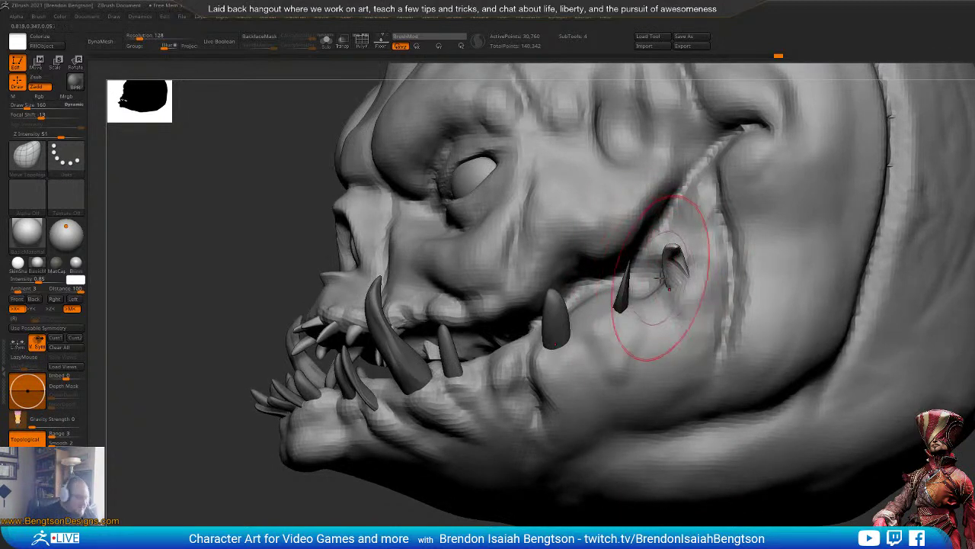
key("w")
left_click_drag(723, 288, 687, 301)
left_click_drag(392, 524, 402, 468)
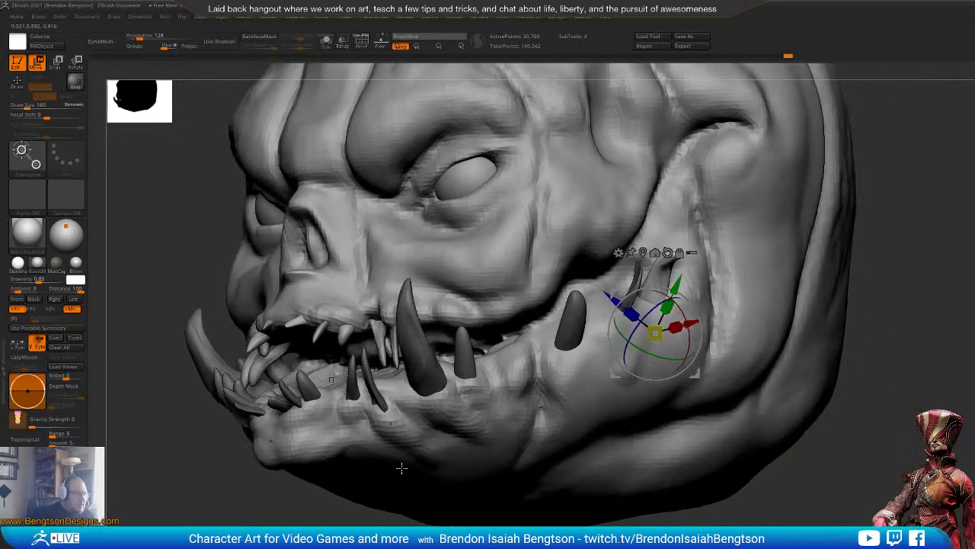
Step: Try duplicating the thin lower fang and rotating the copy at the back of the jaw, then undo it
left_click(372, 396, "ctrl")
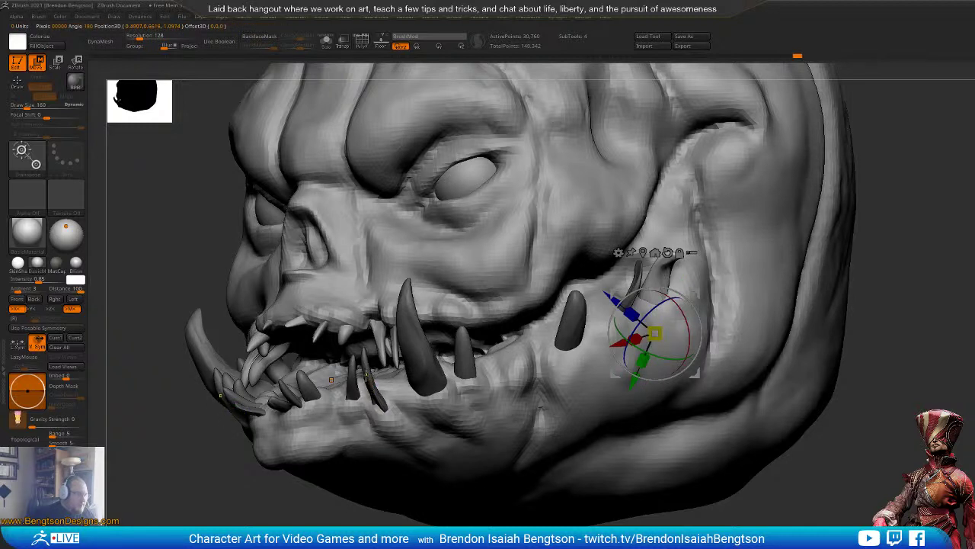
left_click_drag(352, 473, 365, 488, "ctrl")
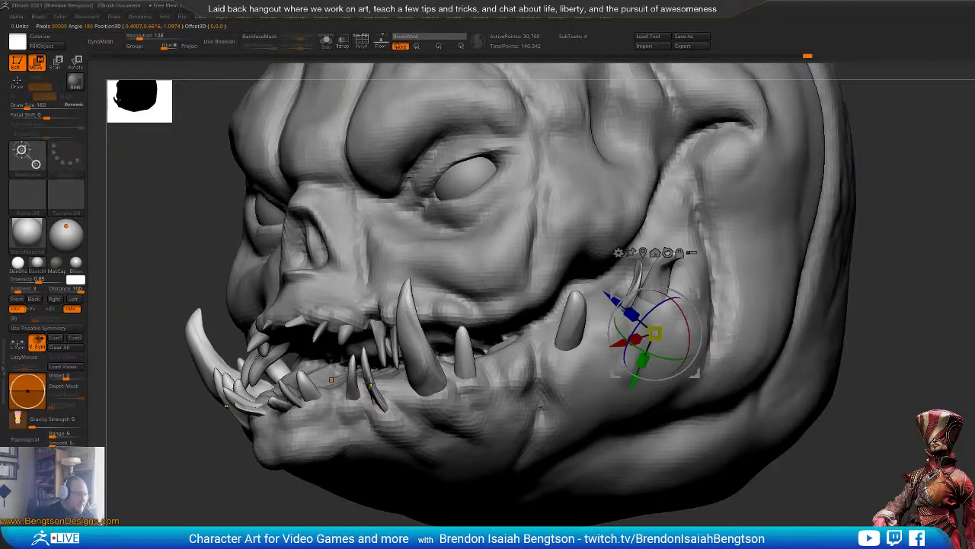
left_click(371, 380, "ctrl")
left_click_drag(411, 338, 659, 246, "ctrl")
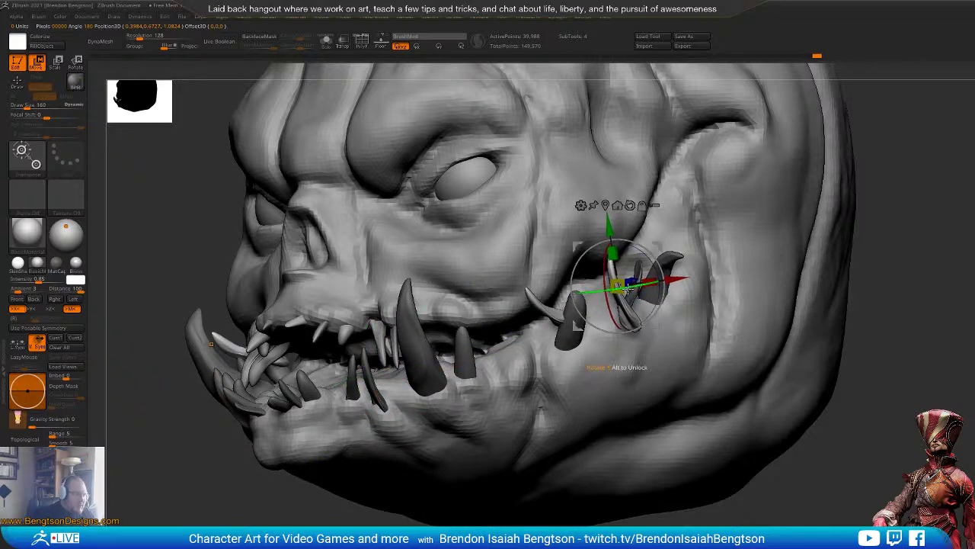
left_click_drag(626, 288, 693, 289)
mouse_move(888, 281)
left_mouse_down()
mouse_move(937, 290)
mouse_move(947, 279)
mouse_move(907, 276)
mouse_move(812, 327)
mouse_move(796, 347)
left_mouse_up()
key("ctrl+z")
key("ctrl+z")
Step: Show the teeth's polyframe and regroup them into separate polygroups per tooth, matched across both sides of the jaw
mouse_move(778, 349)
left_mouse_down("alt")
mouse_move(883, 329)
mouse_move(855, 320)
mouse_move(877, 351)
left_mouse_up("alt")
key("shift+f")
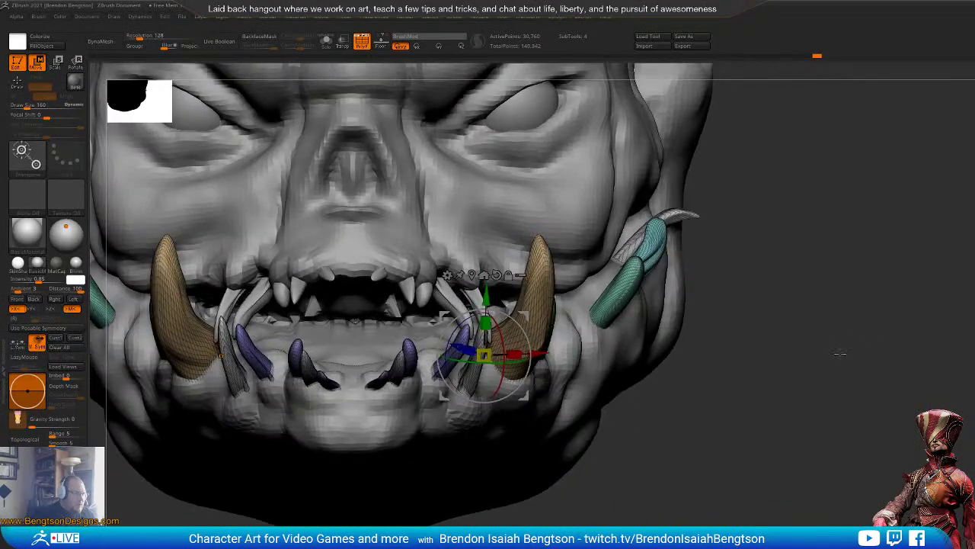
left_click_drag(809, 362, 835, 325)
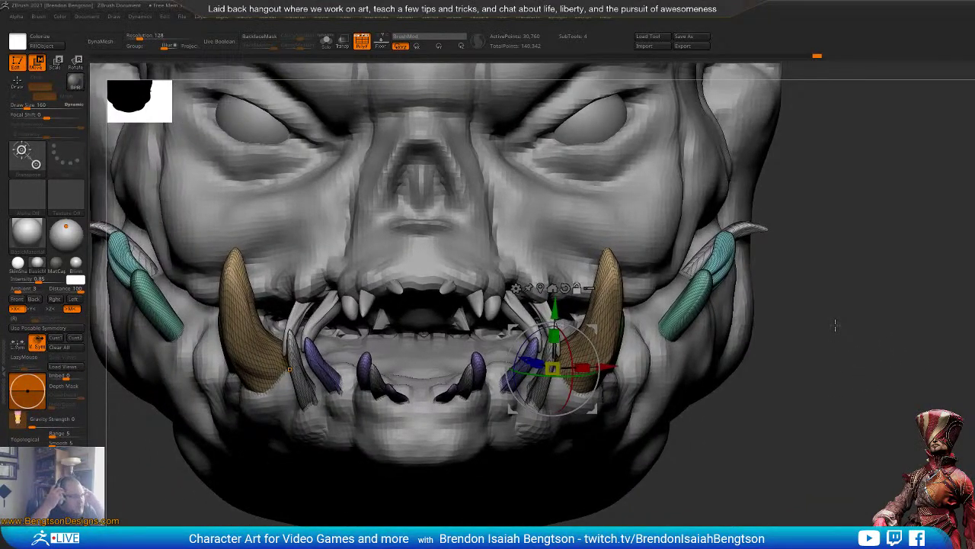
mouse_move(754, 524)
left_mouse_down()
mouse_move(648, 526)
mouse_move(753, 533)
mouse_move(735, 501)
mouse_move(653, 499)
mouse_move(770, 502)
mouse_move(788, 462)
mouse_move(581, 506)
mouse_move(588, 474)
mouse_move(670, 473)
left_mouse_up()
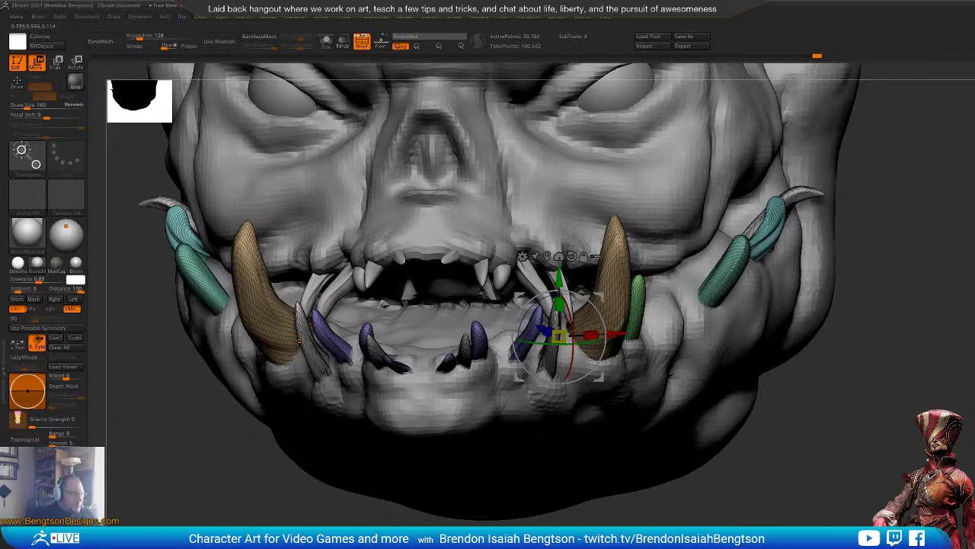
key("q")
mouse_move(865, 442)
left_mouse_down("shift")
mouse_move(910, 439)
mouse_move(894, 439)
mouse_move(940, 502)
left_mouse_up("shift")
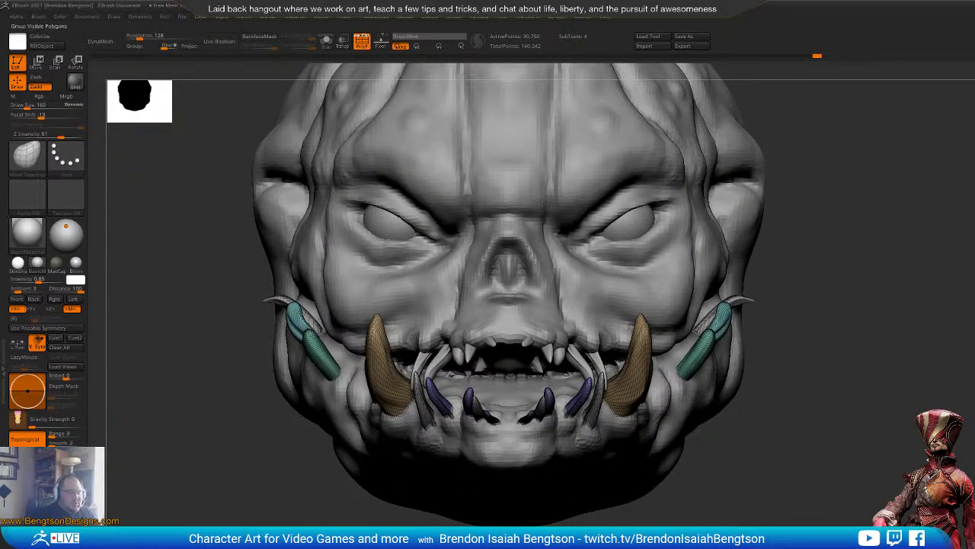
key("ctrl+shift+a")
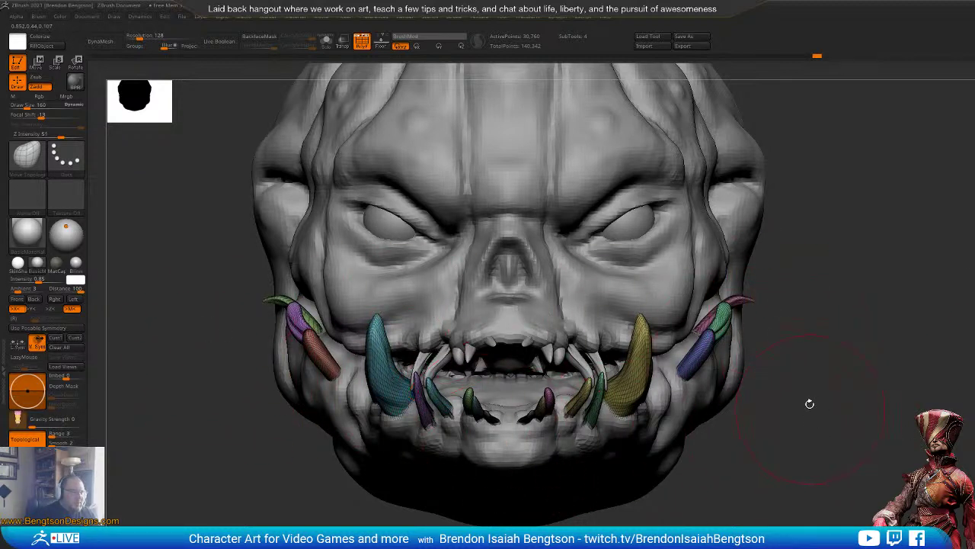
key("ctrl+shift+a")
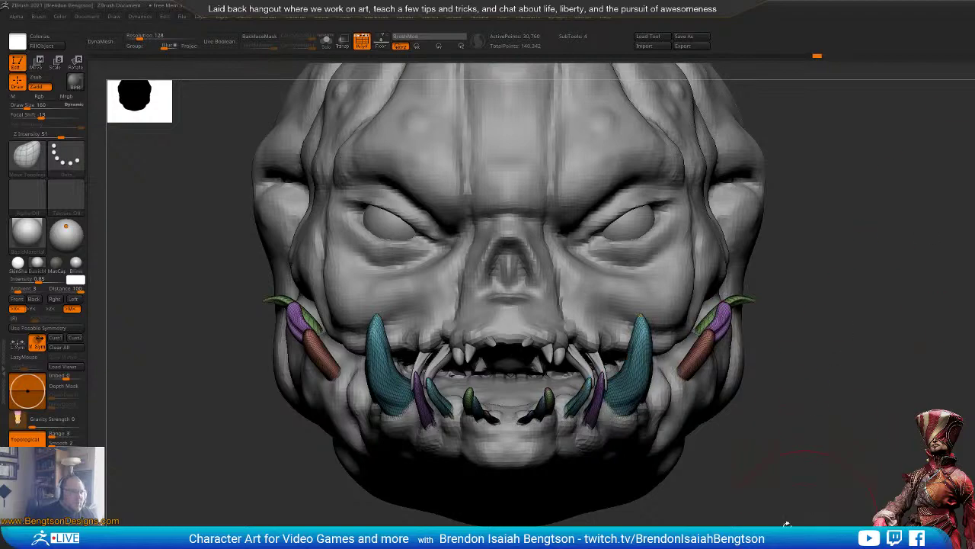
Step: Isolate the thin purple lower fang beside the large tusk with a mask and duplicate it, pulling the copy out to the cheek
mouse_move(716, 473)
left_mouse_down()
mouse_move(810, 442)
mouse_move(859, 445)
mouse_move(838, 442)
mouse_move(809, 480)
left_mouse_up()
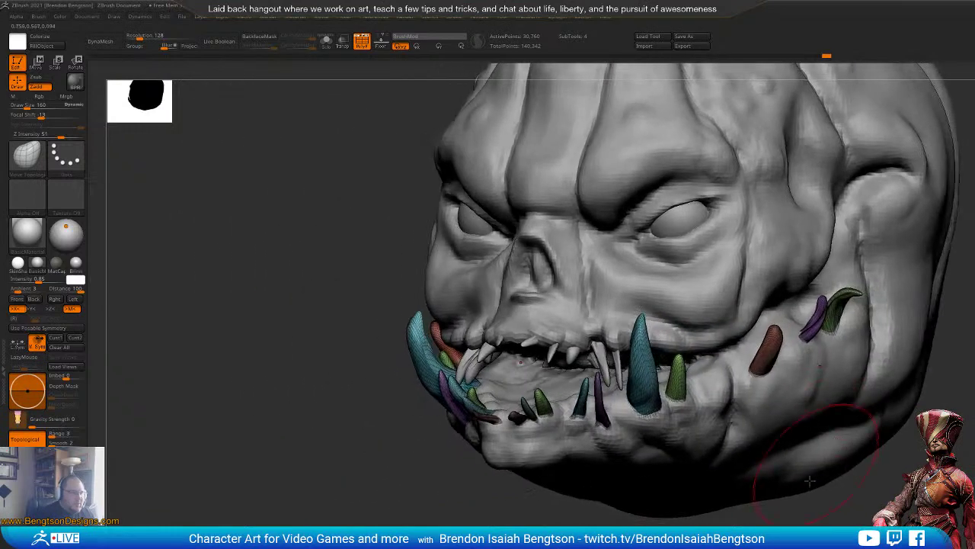
mouse_move(809, 481)
right_mouse_down("alt")
mouse_move(798, 426)
mouse_move(764, 514)
right_mouse_up("alt")
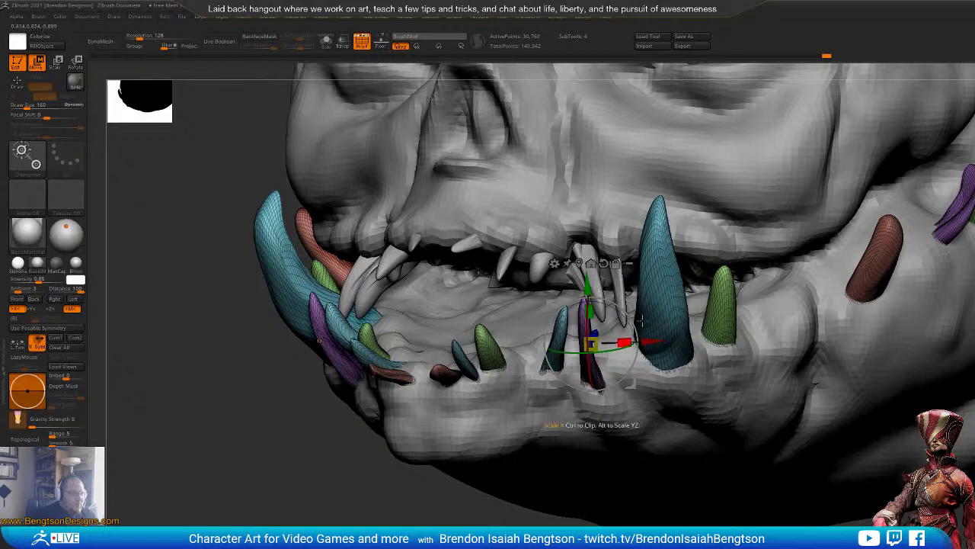
left_click(721, 322, "ctrl")
left_click(586, 347, "ctrl")
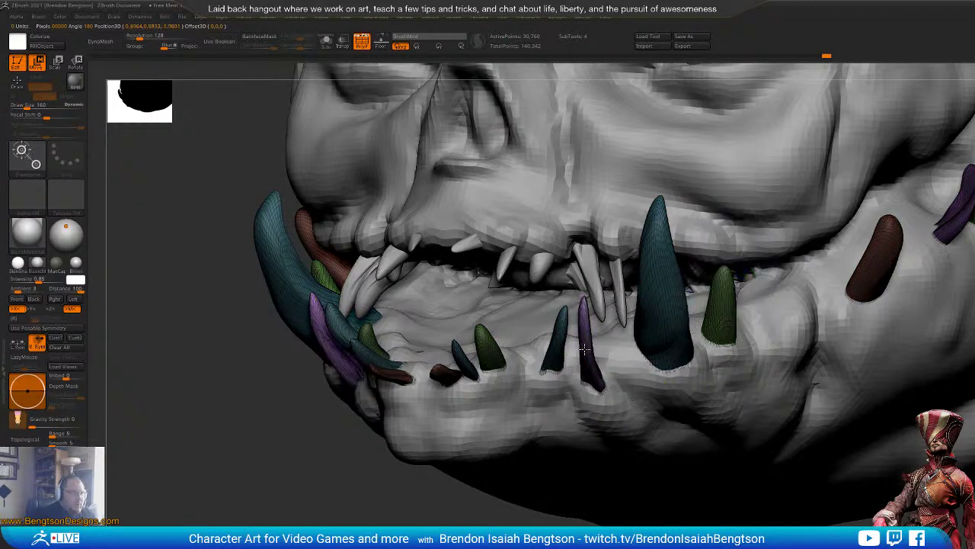
right_click_drag(638, 335, 629, 329)
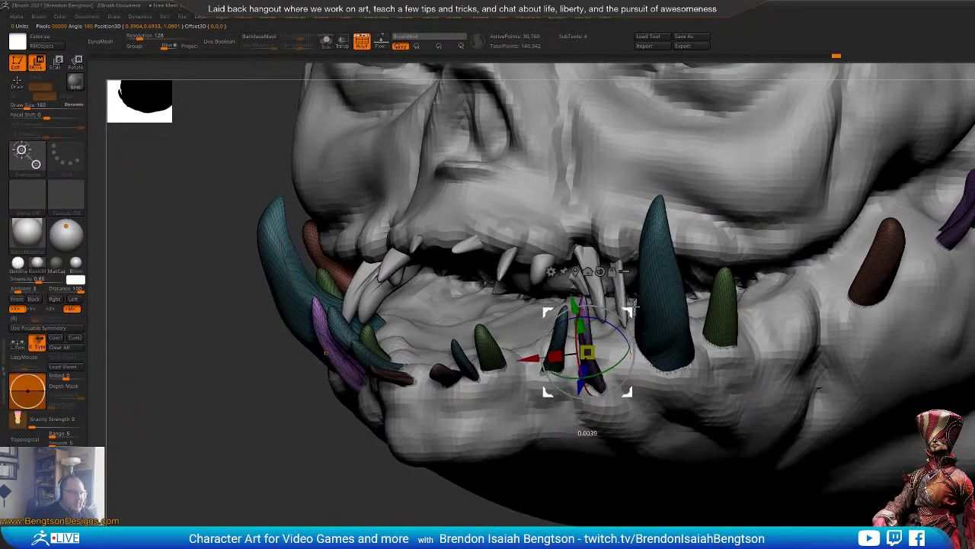
left_click_drag(589, 352, 931, 221)
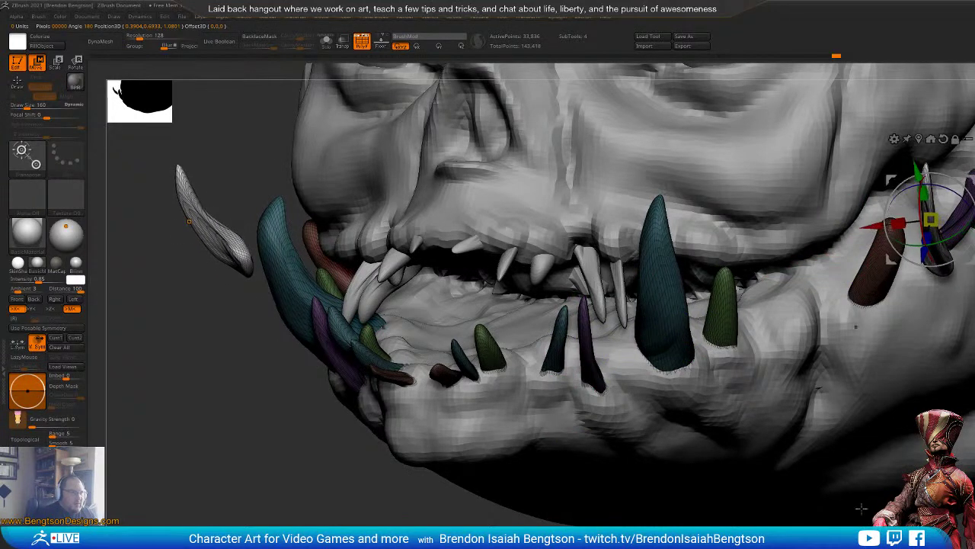
Step: Place the duplicated fang at the rear corner of the jaw, in front of the thick reddish tusk, and rotate it to stand upright
right_click_drag(862, 509, 852, 480, "alt")
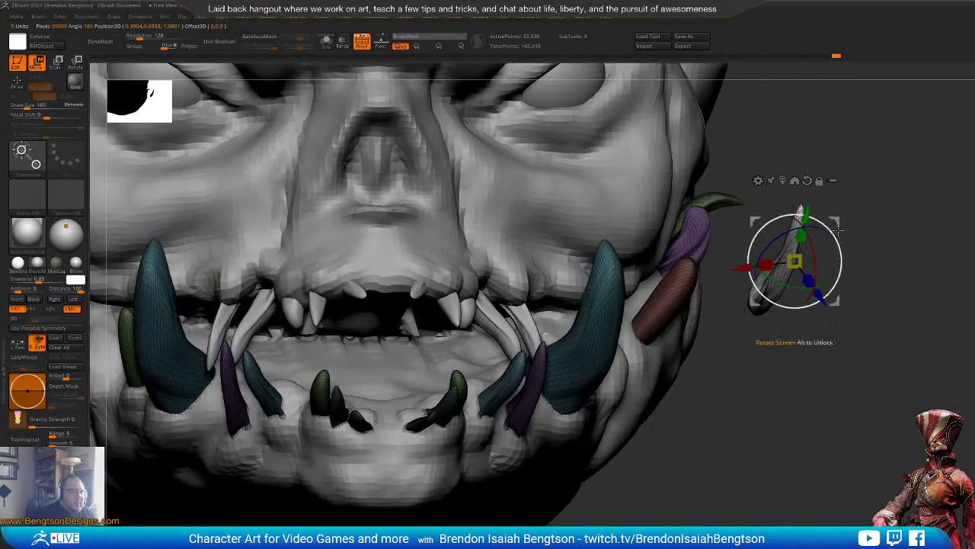
left_click_drag(794, 261, 666, 310)
left_click_drag(926, 373, 838, 347)
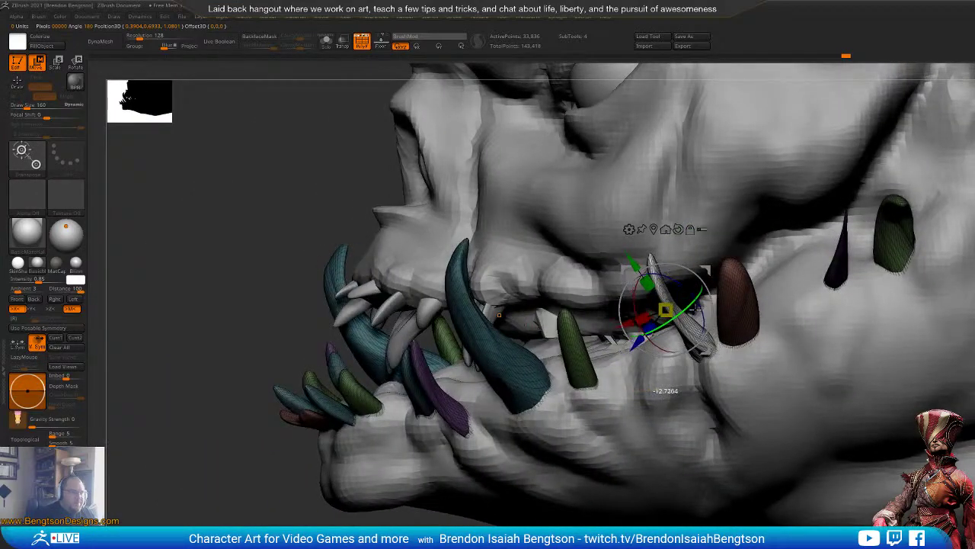
left_click_drag(695, 308, 692, 309)
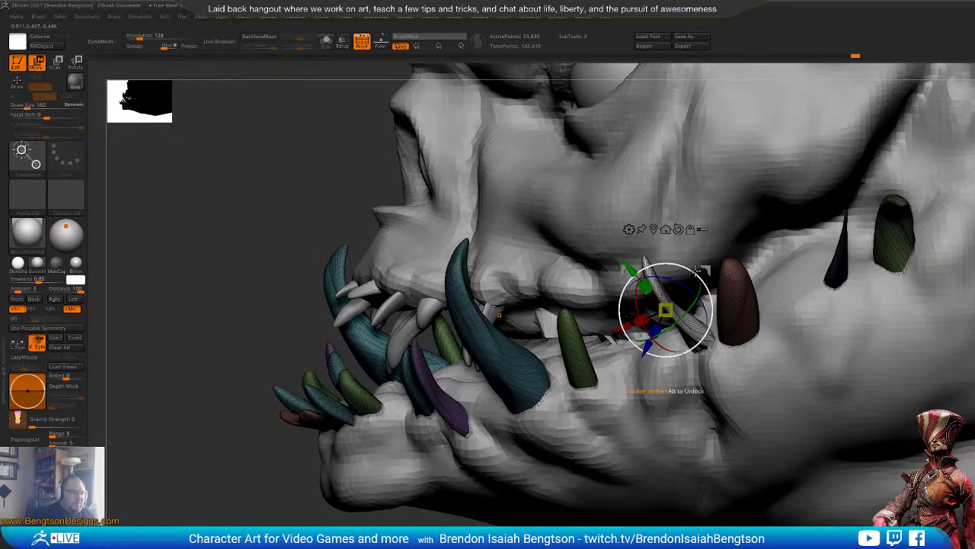
left_click_drag(740, 293, 721, 284)
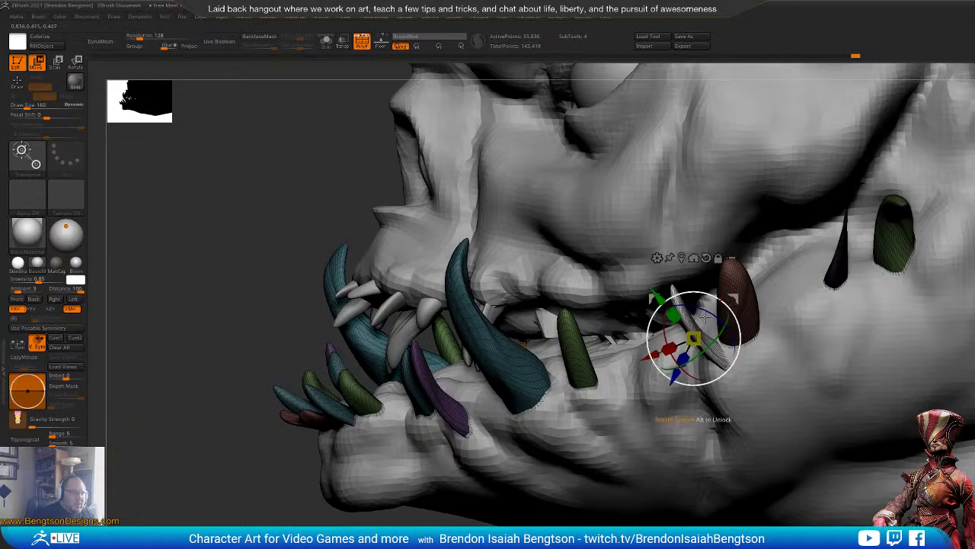
right_click_drag(512, 436, 692, 462)
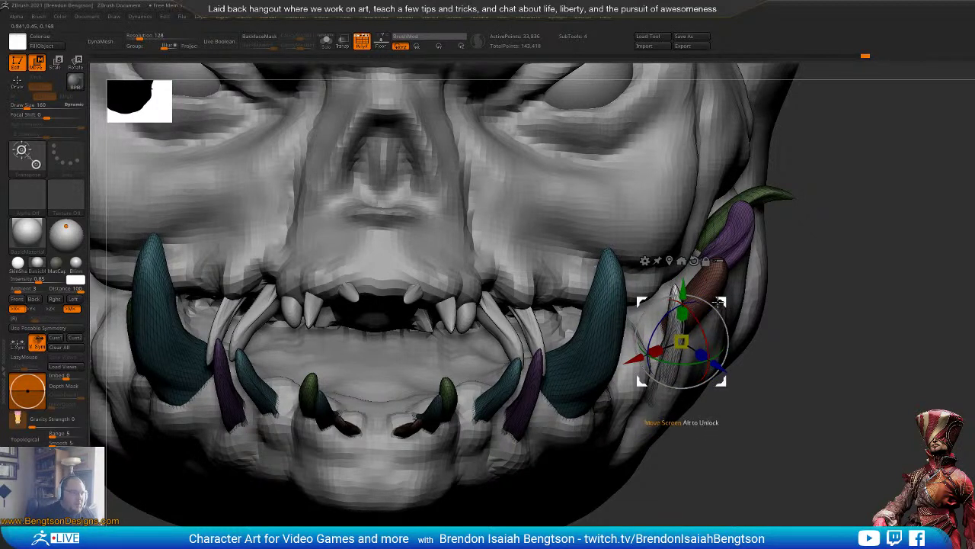
left_click_drag(721, 300, 722, 296)
Step: Hide the polyframe, return to sculpting mode and check the new fang against the whole head from front and side
key("shift+f")
right_click_drag(895, 393, 887, 358, "alt")
key("q")
mouse_move(910, 385)
left_mouse_down()
mouse_move(879, 374)
mouse_move(908, 383)
left_mouse_up()
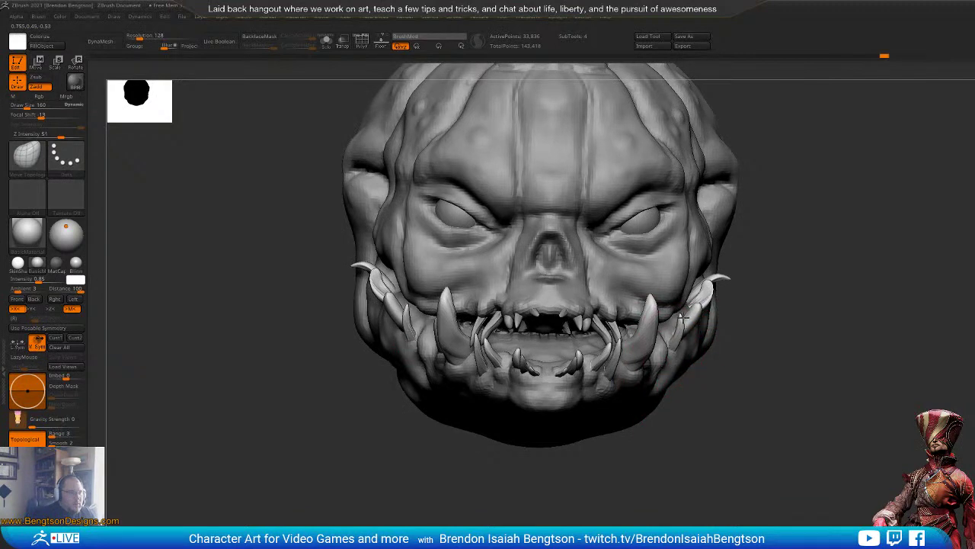
left_click_drag(804, 417, 745, 404)
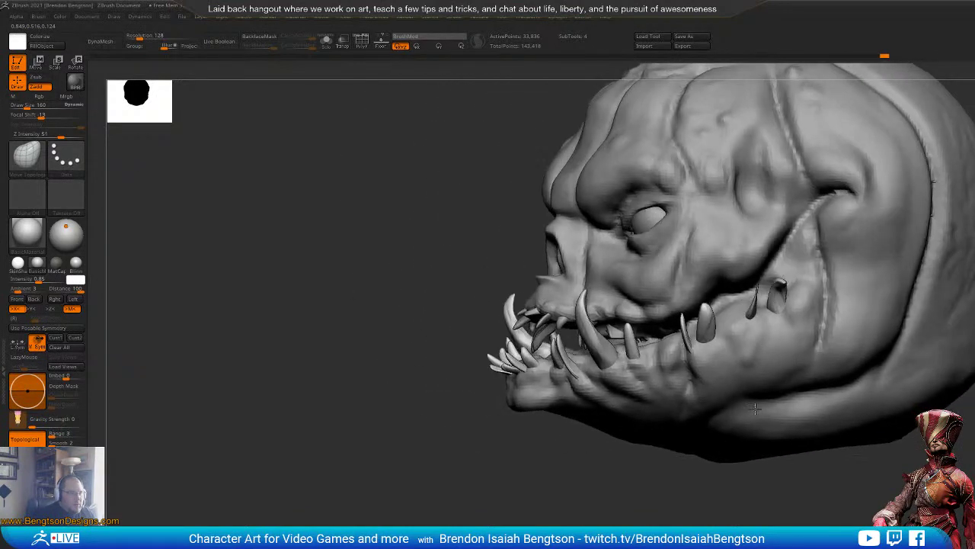
Step: Taper the blunt tusk behind the new fang and bend it into a curved point with the Move Topological brush at draw size 69
right_click_drag(746, 403, 736, 451, "alt")
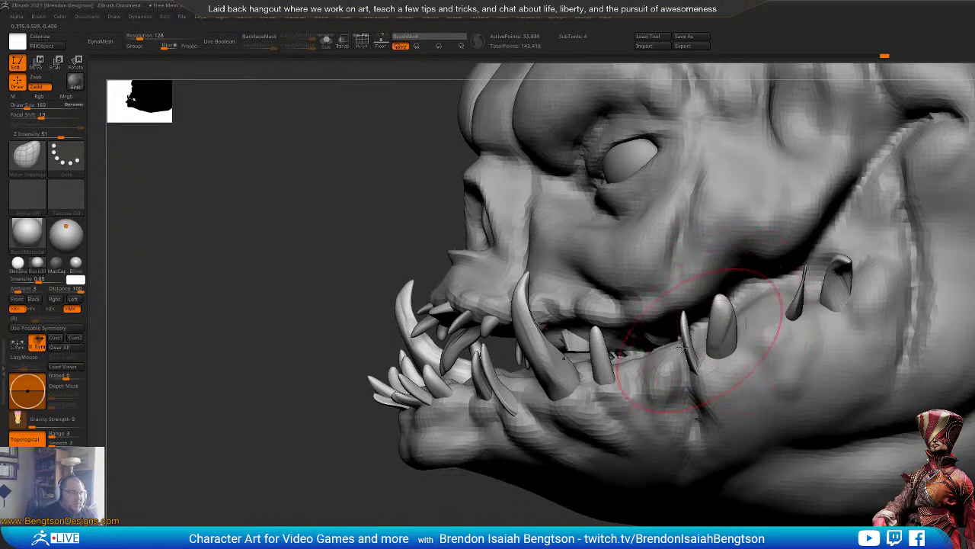
mouse_move(697, 342)
right_mouse_down("alt")
mouse_move(664, 343)
mouse_move(692, 343)
mouse_move(658, 328)
right_mouse_up("alt")
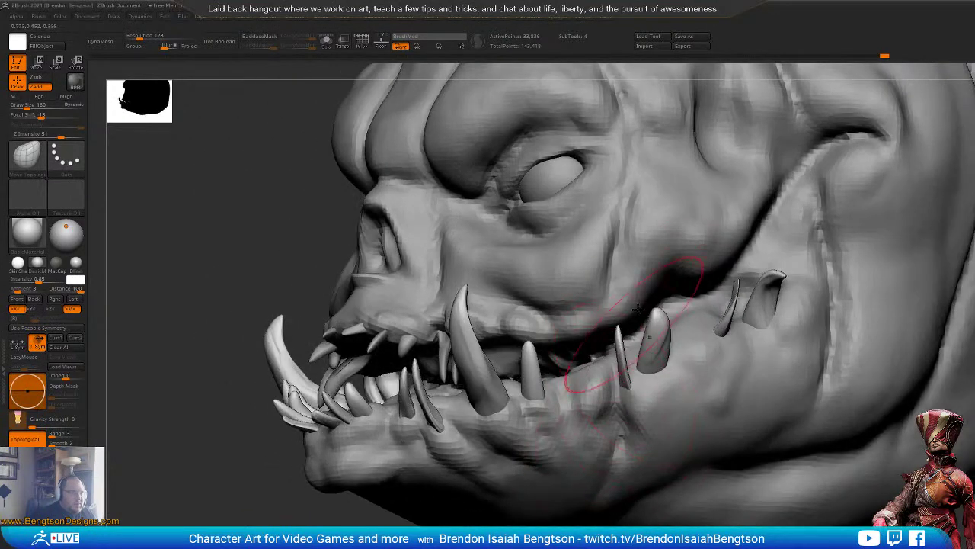
key("space")
left_click_drag(659, 317, 656, 319)
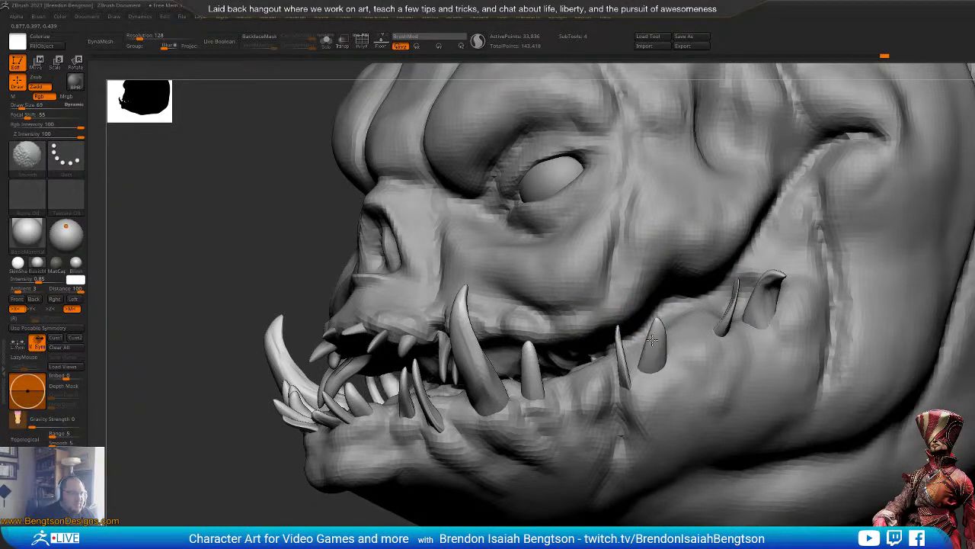
key("b")
key("m")
key("t")
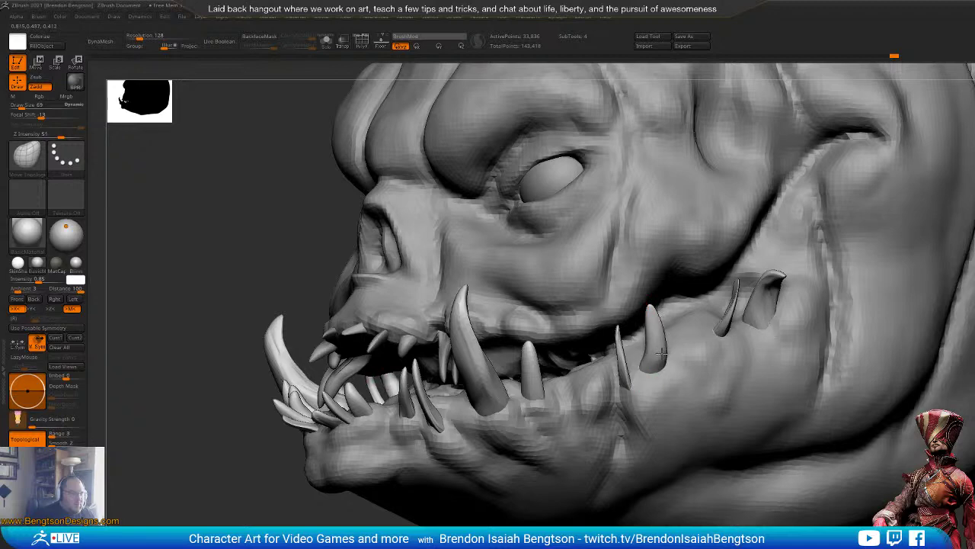
mouse_move(244, 457)
left_mouse_down()
mouse_move(412, 450)
mouse_move(427, 434)
left_mouse_up()
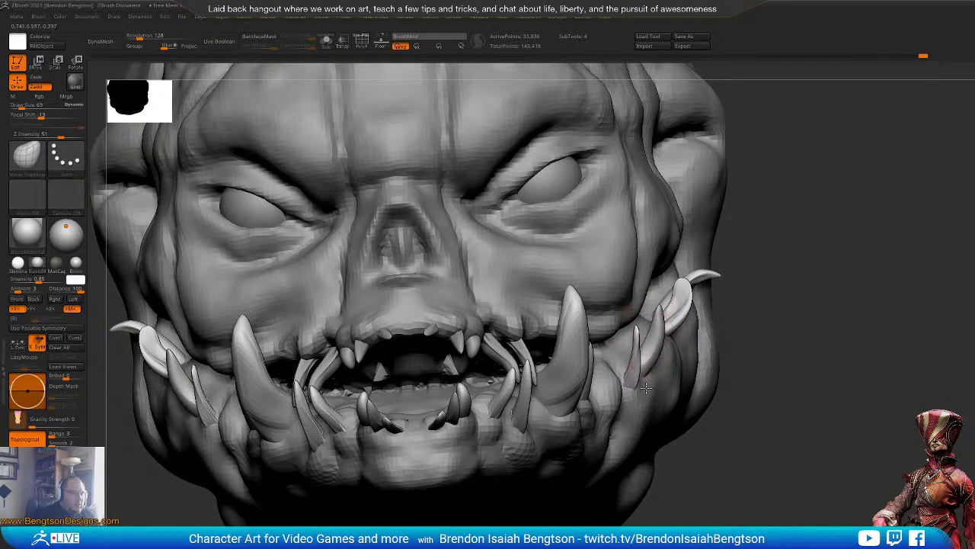
left_click_drag(716, 449, 426, 461)
left_click_drag(340, 488, 708, 499)
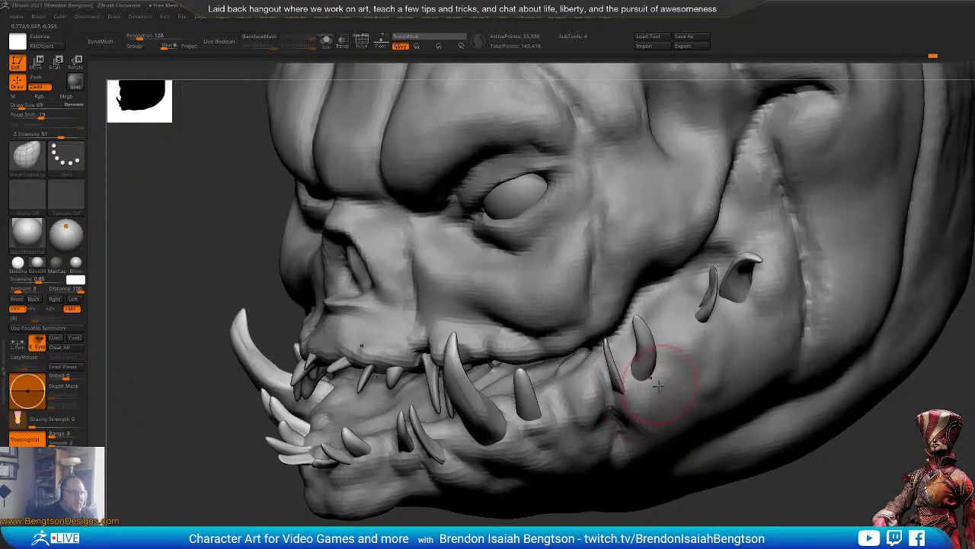
Step: Select the head subtool and build up gum flesh around the roots of the new fang and curved tusk with ClayBuildup at draw size 33
key("b")
key("c")
key("b")
left_click(664, 409, "alt")
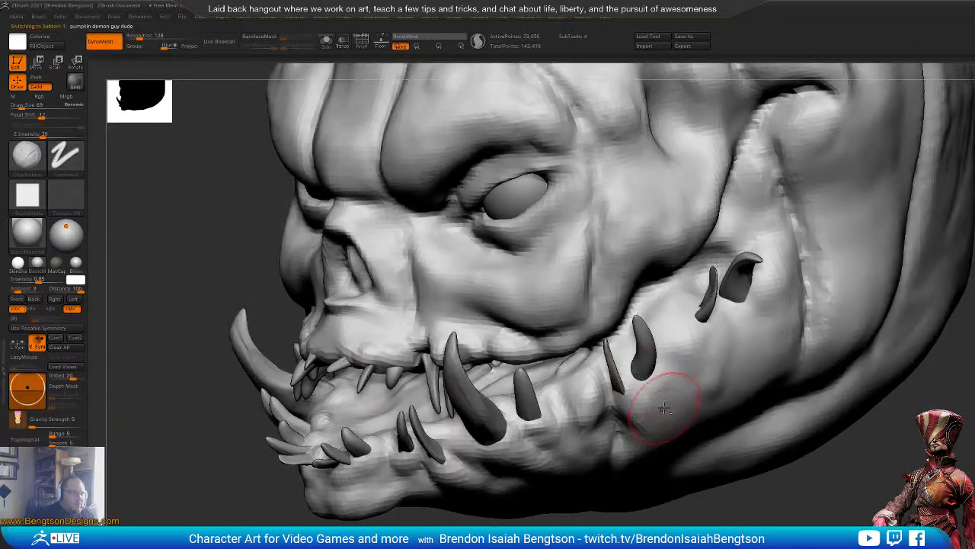
key("space")
left_click_drag(652, 387, 648, 385)
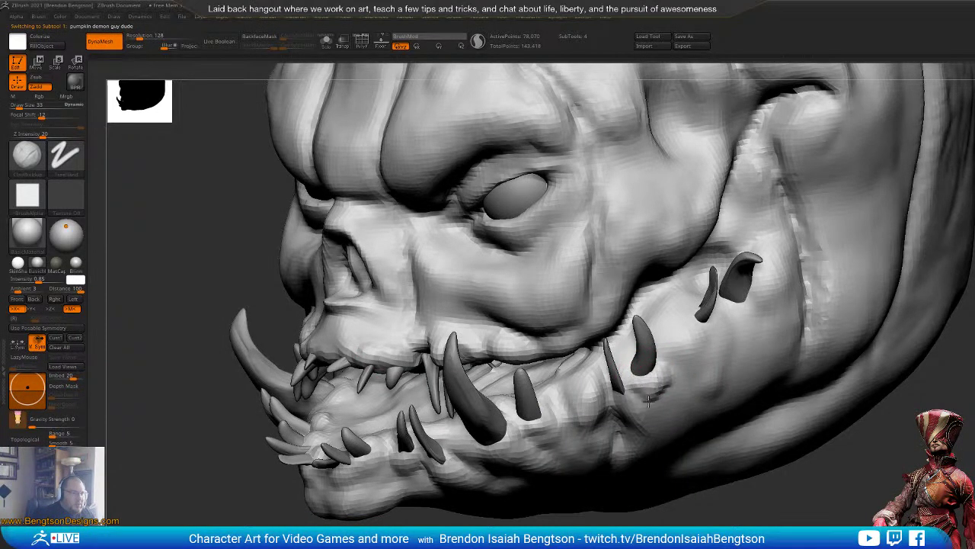
mouse_move(627, 402)
left_mouse_down()
mouse_move(668, 395)
mouse_move(652, 428)
mouse_move(661, 405)
mouse_move(670, 442)
left_mouse_up()
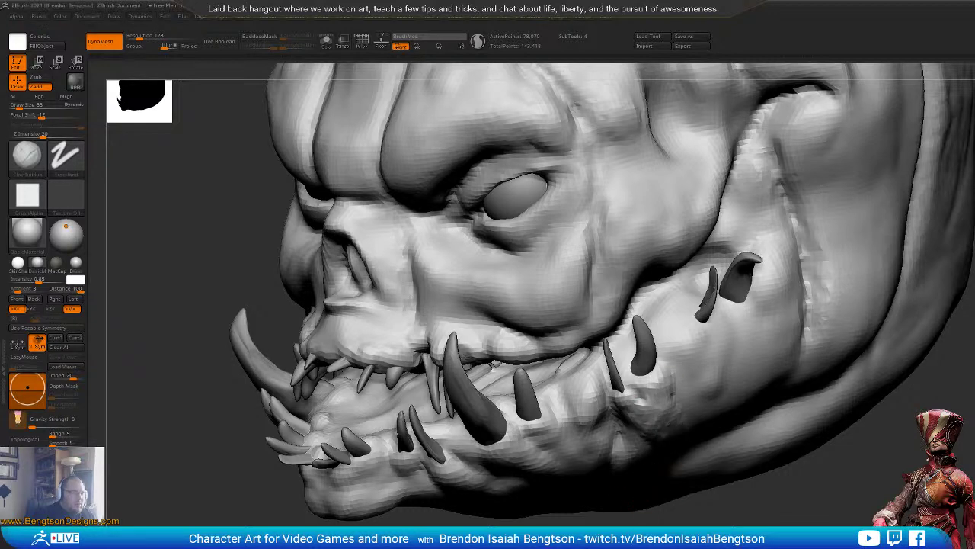
Step: Build up fleshy gums beneath the two rearmost tusks and add clay ridges along the jaw edge near the mouth corner
right_click_drag(670, 438, 609, 359, "ctrl")
right_click_drag(686, 259, 716, 316, "ctrl")
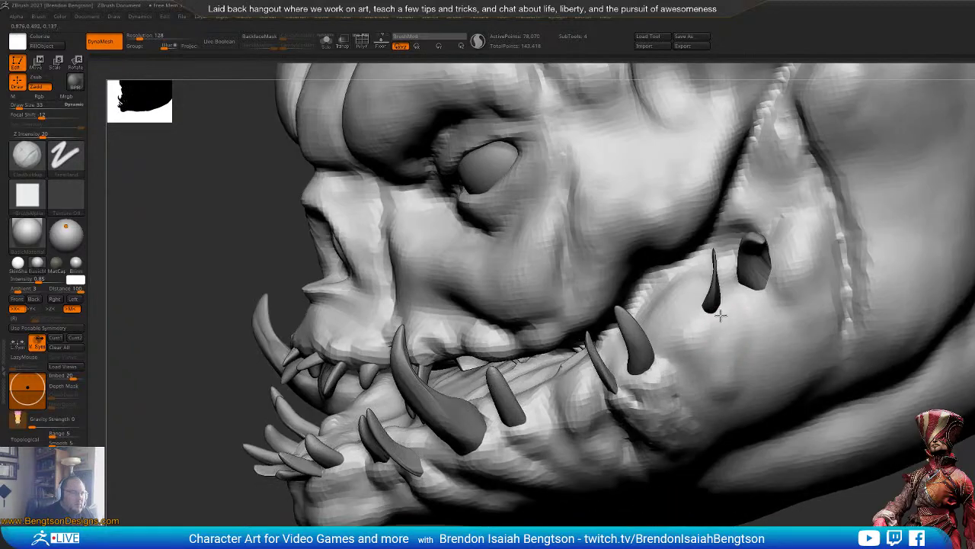
mouse_move(704, 314)
left_mouse_down()
mouse_move(716, 314)
mouse_move(728, 336)
left_mouse_up()
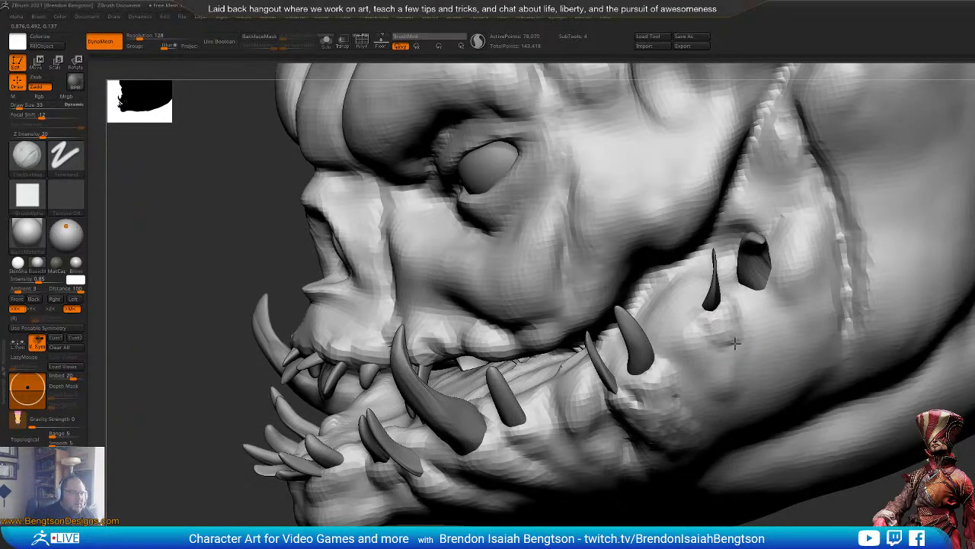
left_click_drag(752, 296, 763, 281)
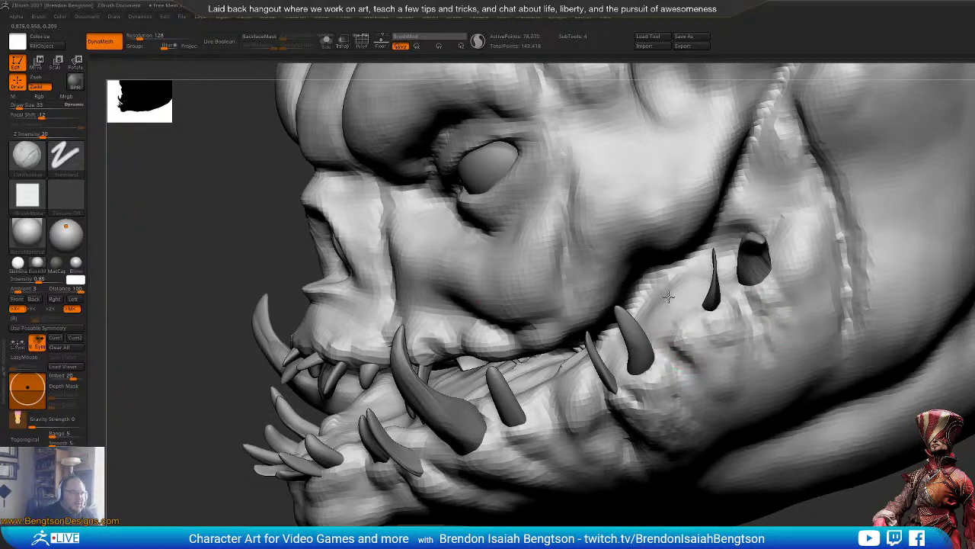
mouse_move(663, 278)
left_mouse_down()
mouse_move(650, 302)
mouse_move(682, 265)
mouse_move(637, 285)
left_mouse_up()
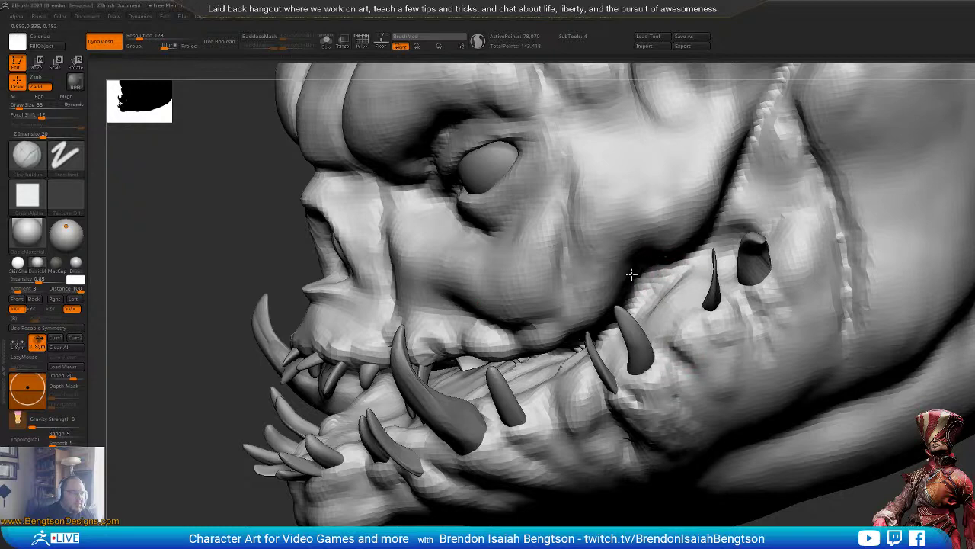
Step: Carve the crease from the stem past the outer brow and eye to the lower jaw with the DamStandard brush
right_click_drag(647, 305, 830, 183, "ctrl")
right_click_drag(711, 467, 822, 338, "ctrl")
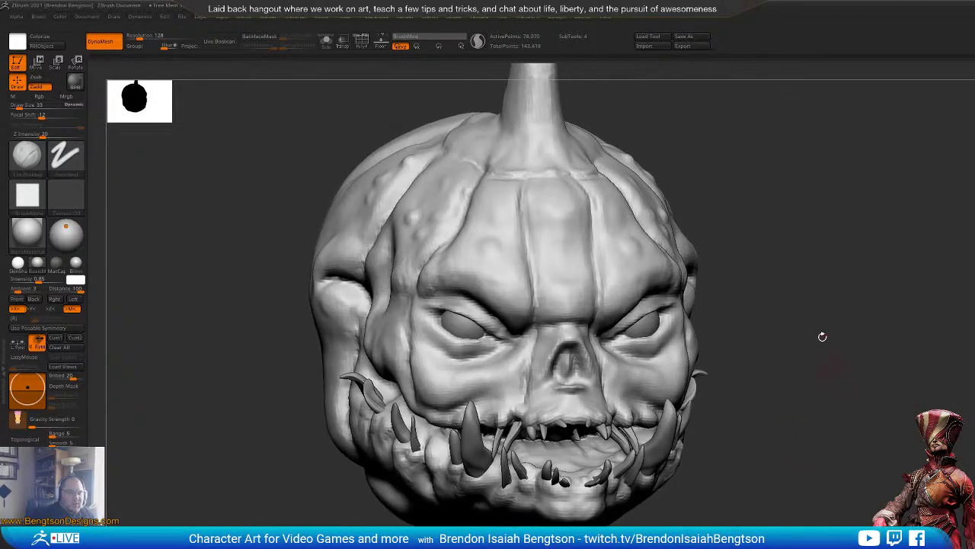
right_click_drag(815, 371, 817, 382, "ctrl")
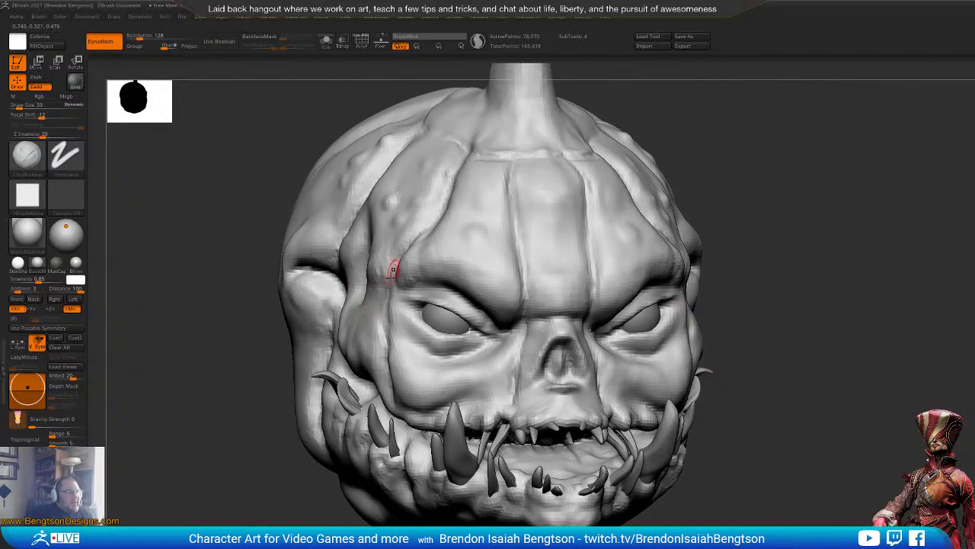
mouse_move(731, 297)
left_mouse_down()
mouse_move(797, 350)
mouse_move(772, 350)
left_mouse_up()
right_click_drag(772, 351, 796, 349)
key("b")
key("d")
key("s")
mouse_move(557, 154)
left_mouse_down()
mouse_move(563, 207)
mouse_move(598, 254)
mouse_move(617, 334)
left_mouse_up()
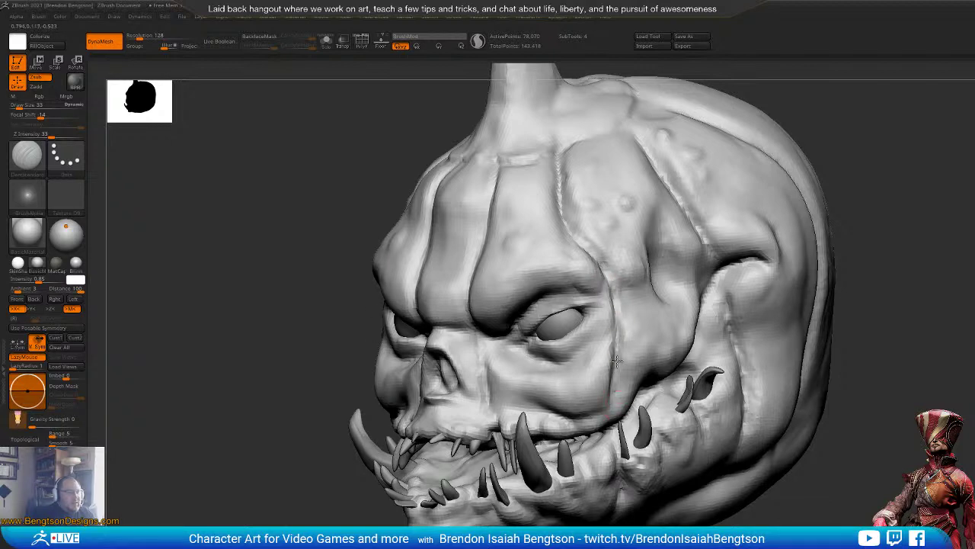
right_click_drag(835, 519, 855, 397, "alt")
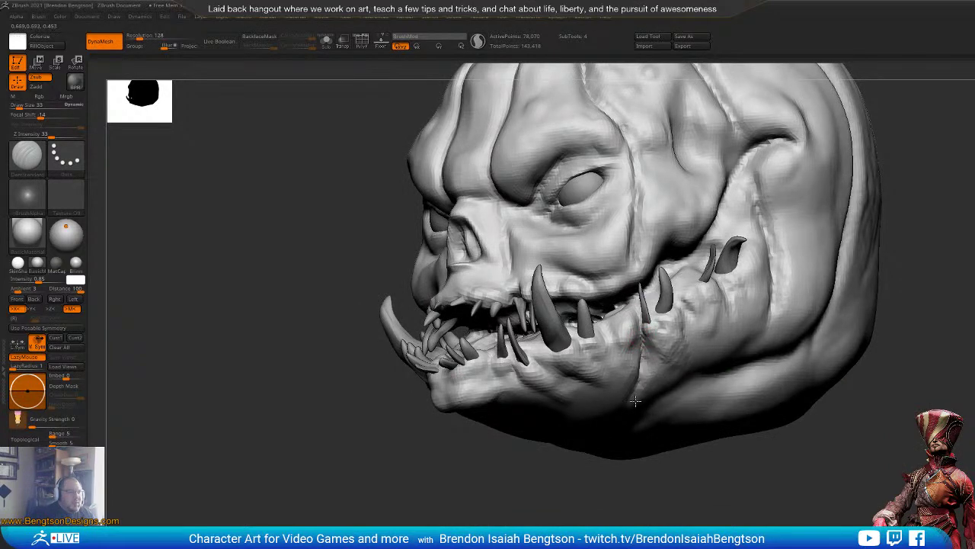
Step: Reshape the cheek fold beside the outer eye with the Move Topological brush at draw size 110
mouse_move(623, 470)
left_mouse_down()
mouse_move(545, 463)
mouse_move(682, 460)
left_mouse_up()
key("b")
key("m")
key("t")
key("space")
left_click_drag(645, 228, 653, 228)
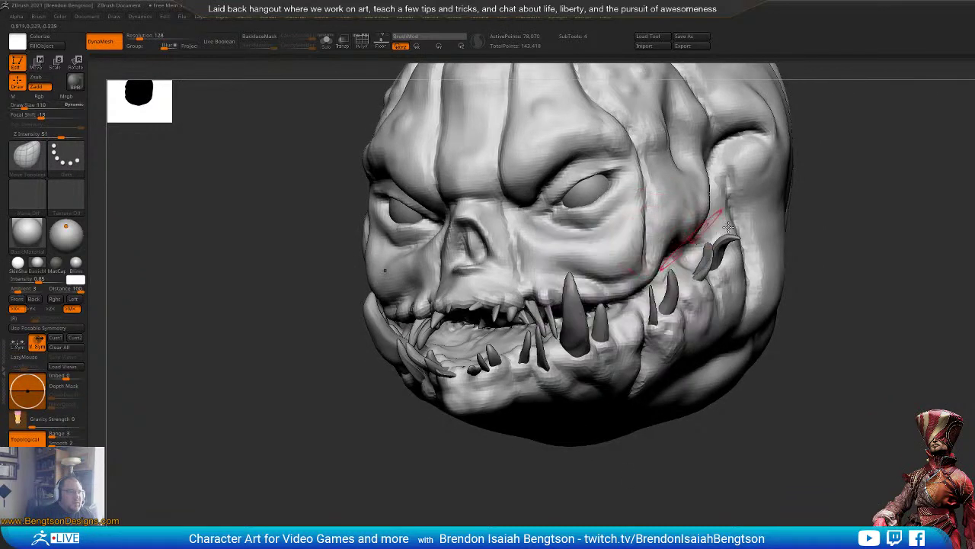
mouse_move(897, 191)
left_mouse_down("alt")
mouse_move(907, 323)
mouse_move(845, 324)
left_mouse_up("alt")
Step: Reshape the crease between the cheek and side fold beside the outer eye with Move Topological at draw size 101
key("space")
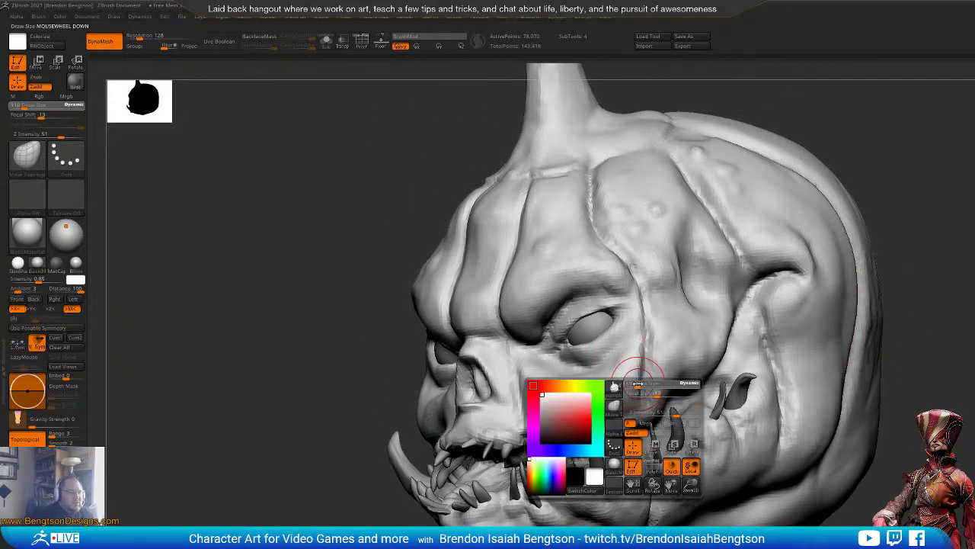
left_click_drag(640, 384, 640, 385)
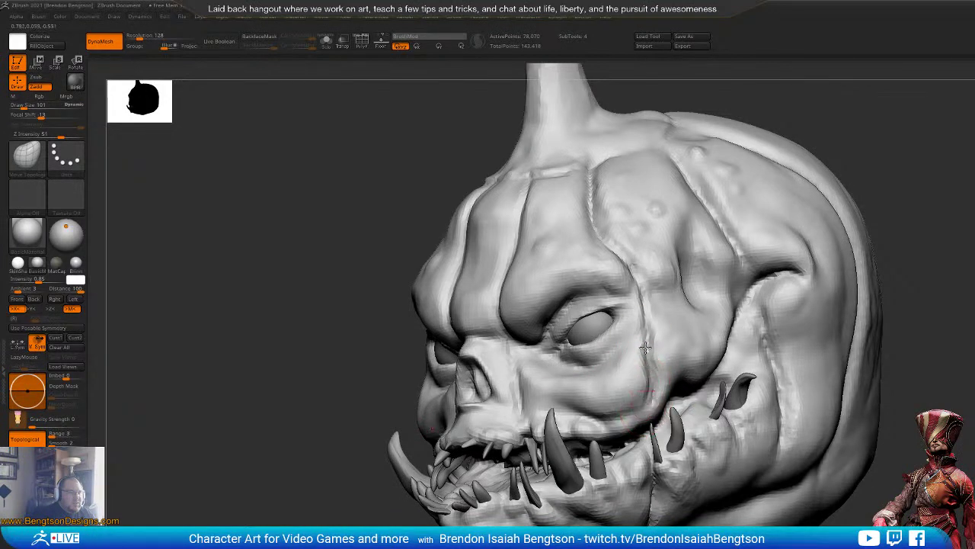
left_click_drag(972, 339, 647, 387)
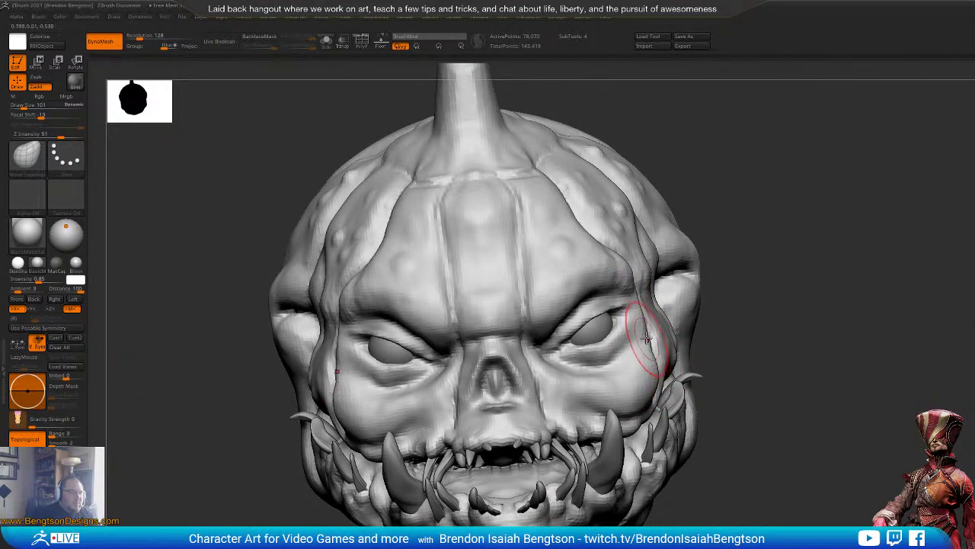
Step: Refine the contour of the outer-eye crease and the adjoining cheek fold with Move Topological at draw size 69
key("space")
scroll(645, 338, "down", 3)
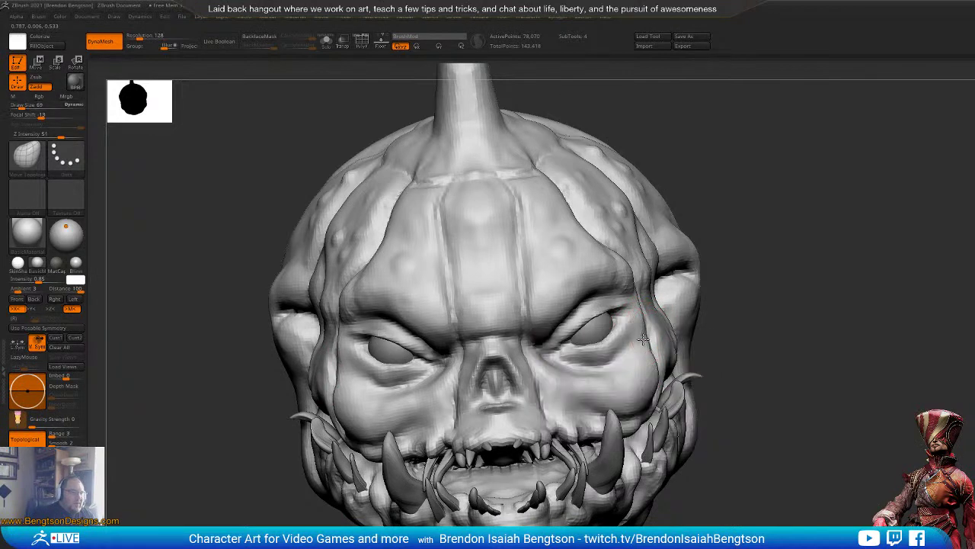
left_click_drag(837, 329, 758, 302)
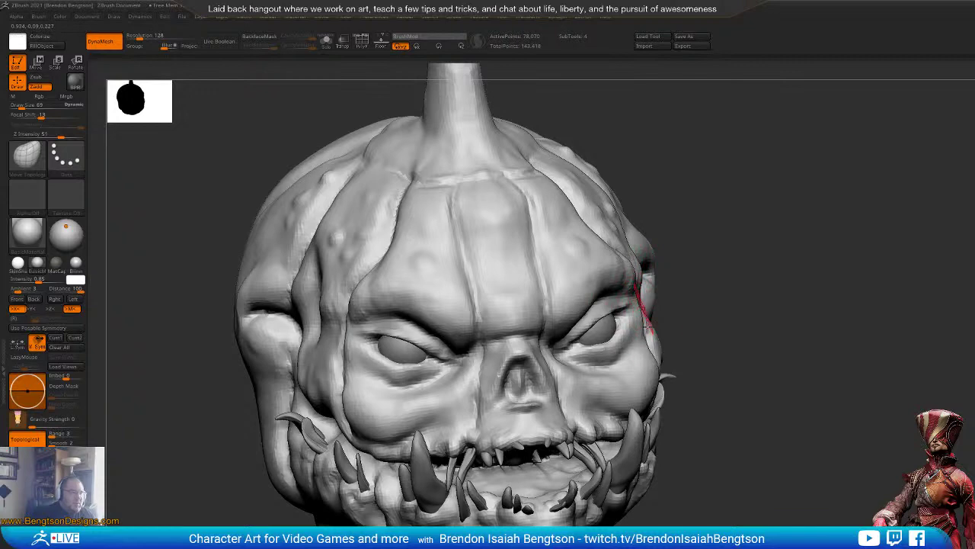
left_click_drag(819, 404, 782, 402)
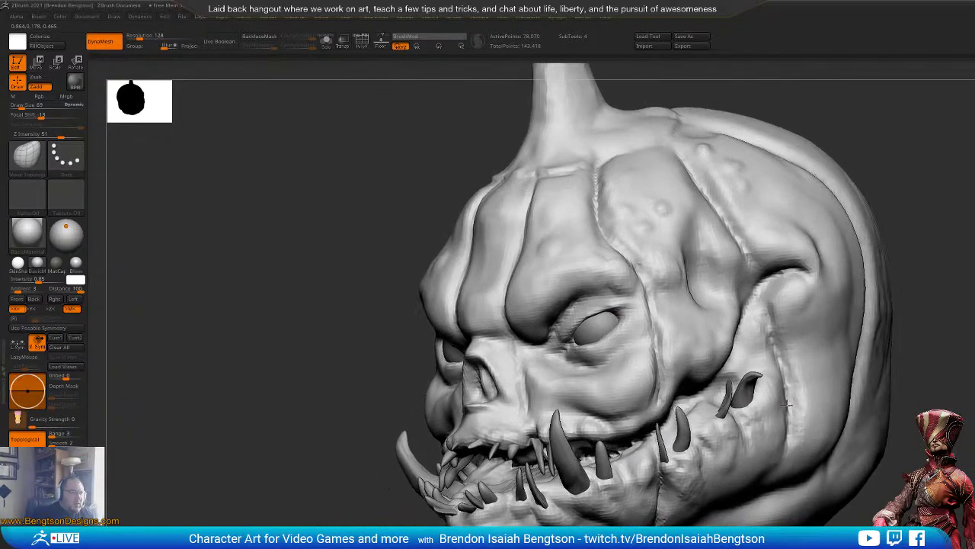
left_click_drag(695, 525, 623, 526)
mouse_move(651, 450)
left_mouse_down()
mouse_move(598, 448)
mouse_move(644, 447)
left_mouse_up()
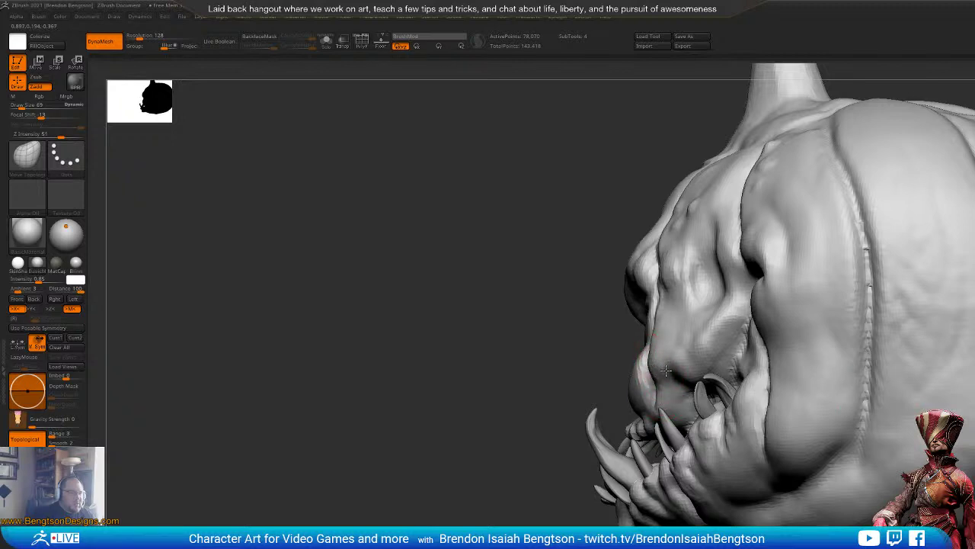
left_click_drag(305, 328, 400, 342)
left_click_drag(682, 326, 654, 323)
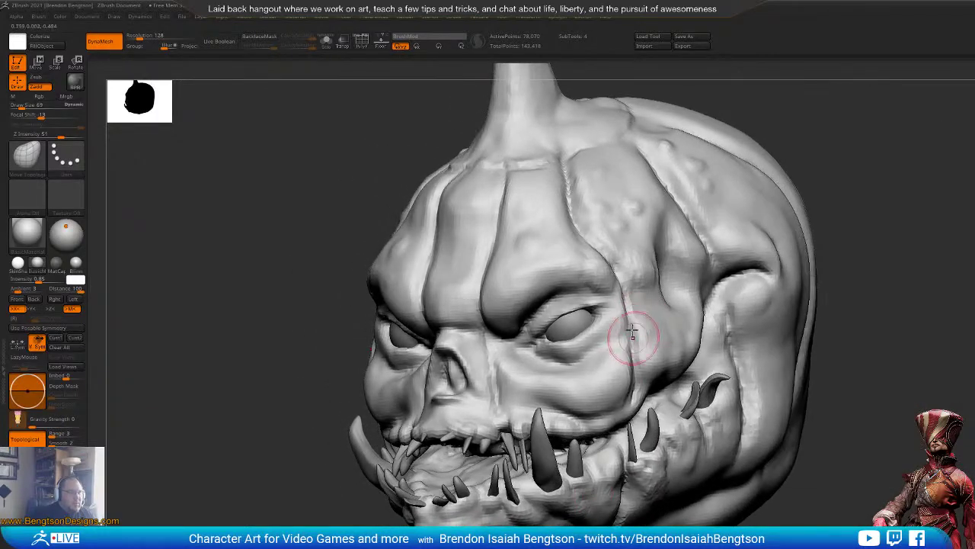
left_click_drag(924, 261, 949, 261)
left_click_drag(854, 312, 852, 306)
right_click_drag(851, 305, 731, 314)
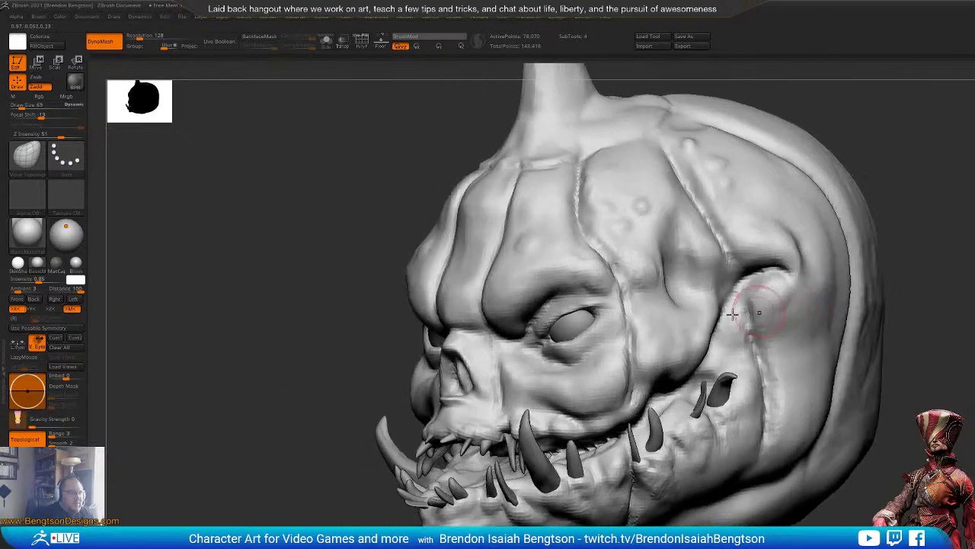
Step: Shift the crease running from the outer eye over the brow to the stem, using Move Topological at draw sizes 110 and 149
key("space")
left_click_drag(623, 306, 627, 306)
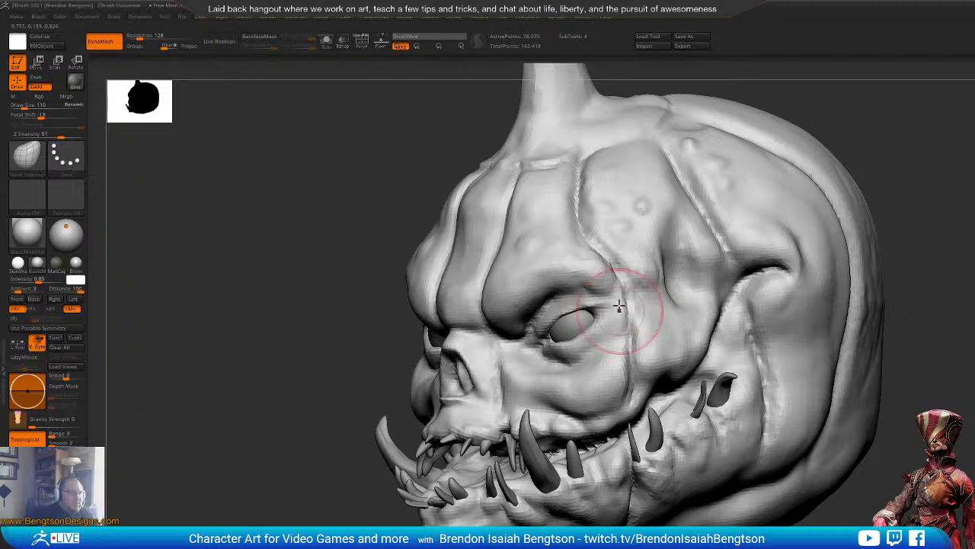
right_click(589, 223)
left_click(583, 229)
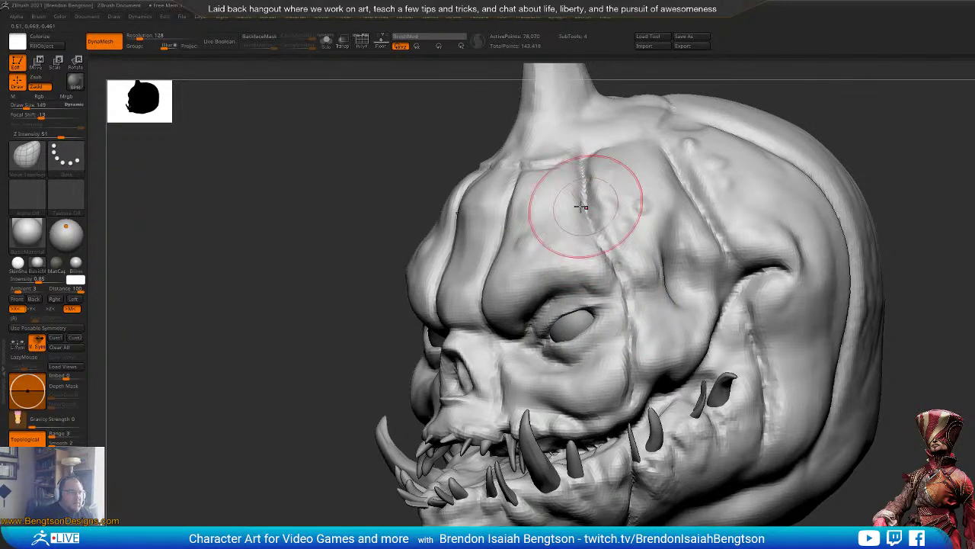
left_click_drag(581, 170, 586, 175)
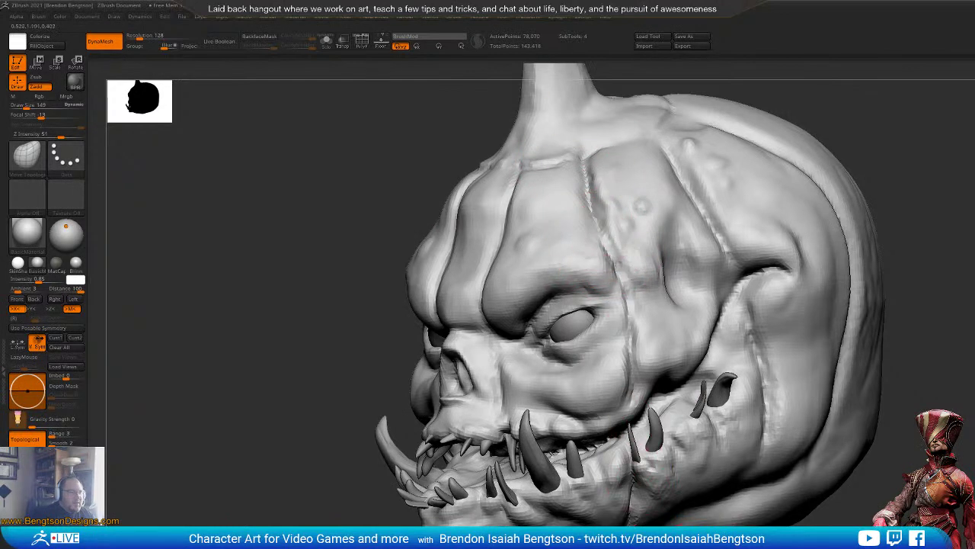
Step: Deepen the vertical rib groove on the side of the pumpkin behind the jaw with DamStandard at draw size 149
left_click_drag(618, 532, 723, 515, "alt")
mouse_move(899, 518)
left_mouse_down("alt")
mouse_move(900, 482)
mouse_move(906, 505)
mouse_move(875, 489)
mouse_move(950, 375)
mouse_move(876, 358)
left_mouse_up("alt")
key("b")
key("d")
key("s")
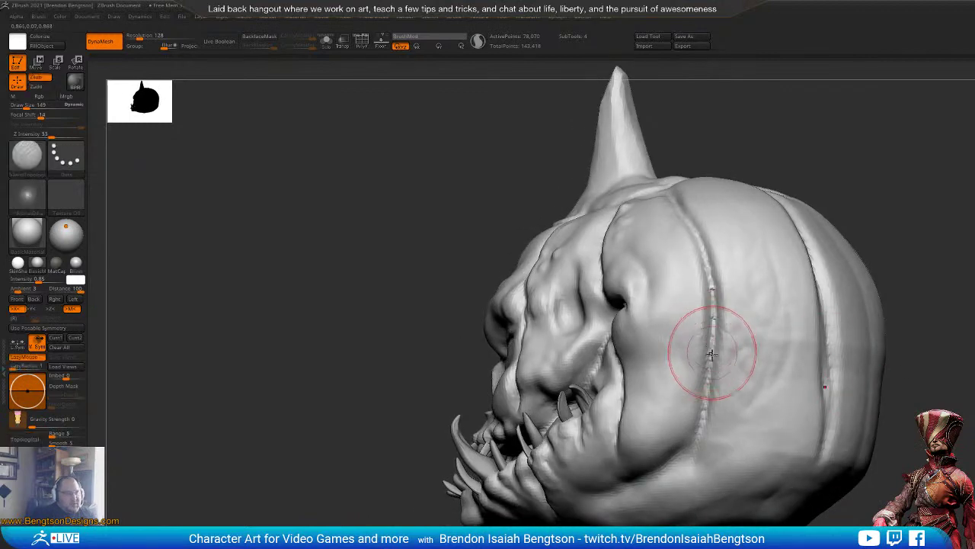
left_click_drag(715, 294, 717, 427)
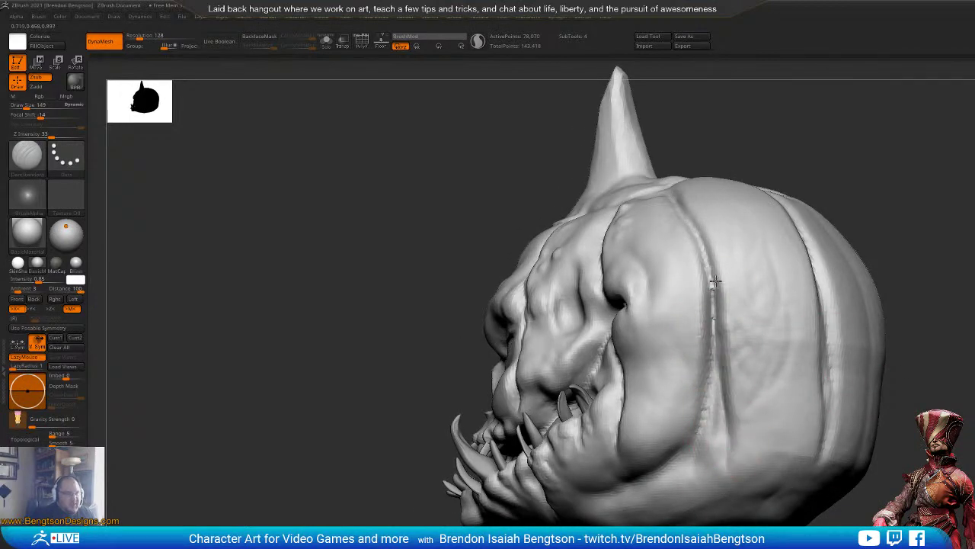
Step: Reshape the silhouette of the temple and side rib with Move Topological at draw size 207
left_click_drag(804, 146, 896, 271)
key("b")
key("m")
key("t")
key("space")
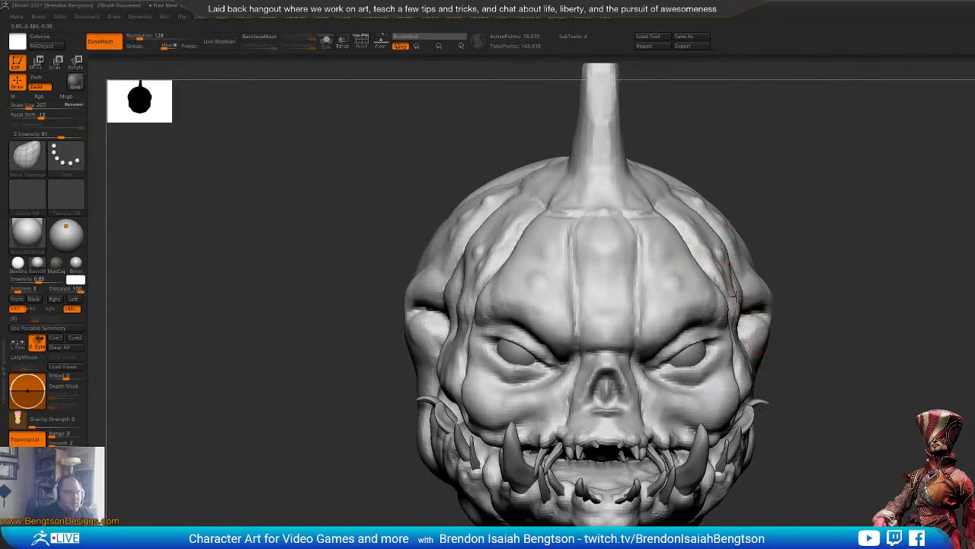
mouse_move(748, 295)
left_mouse_down()
mouse_move(771, 293)
mouse_move(727, 305)
mouse_move(707, 285)
mouse_move(738, 270)
left_mouse_up()
right_click_drag(864, 248, 788, 279)
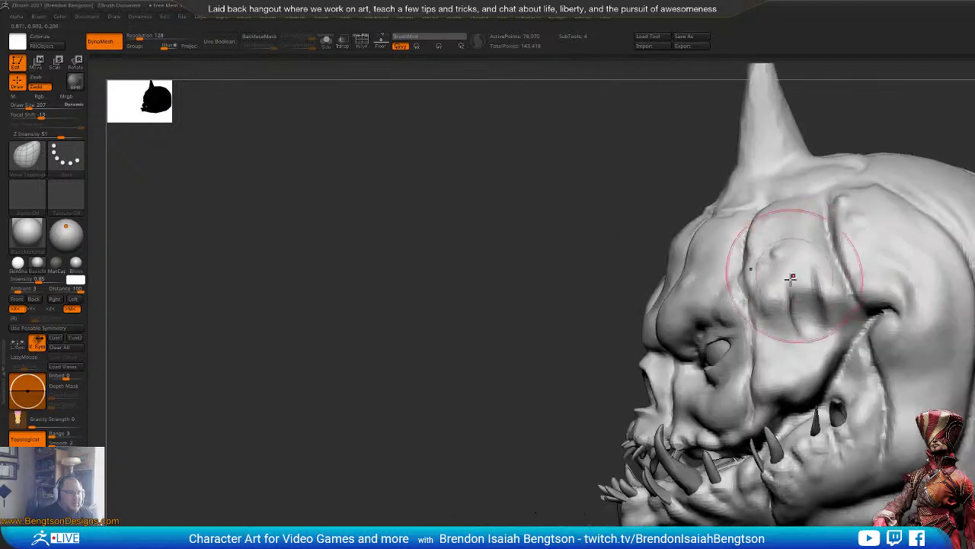
left_click_drag(496, 492, 602, 488)
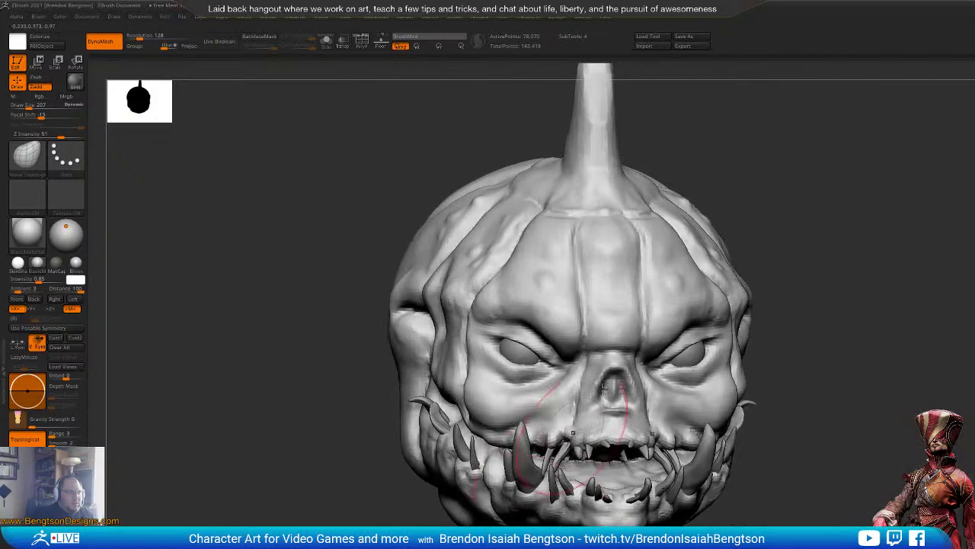
mouse_move(853, 255)
left_mouse_down("alt")
mouse_move(815, 202)
mouse_move(777, 206)
left_mouse_up("alt")
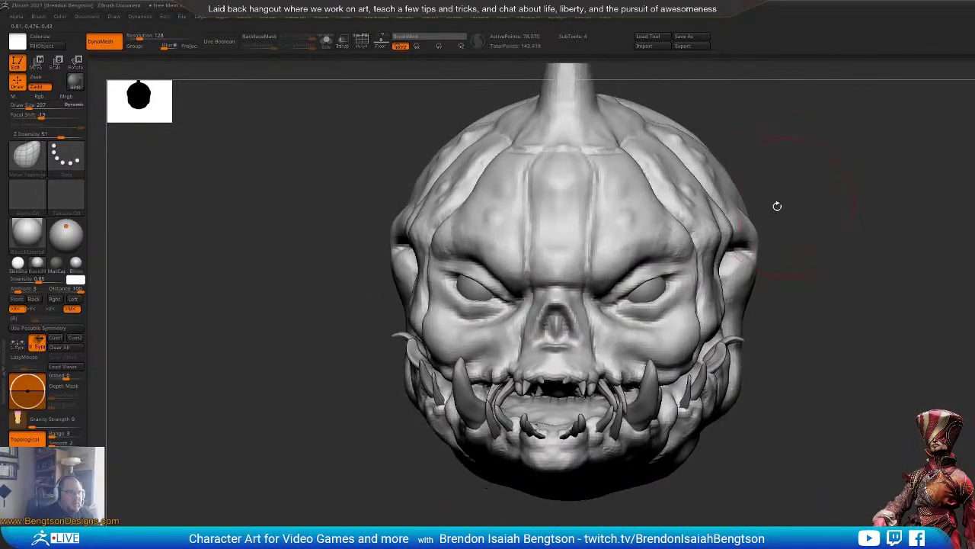
Step: Build up fleshy volume on the temple segment between the brow and side creases with ClayBuildup at draw size 139
key("b")
key("c")
key("b")
key("space")
mouse_move(704, 203)
left_mouse_down()
mouse_move(693, 204)
mouse_move(683, 171)
left_mouse_up()
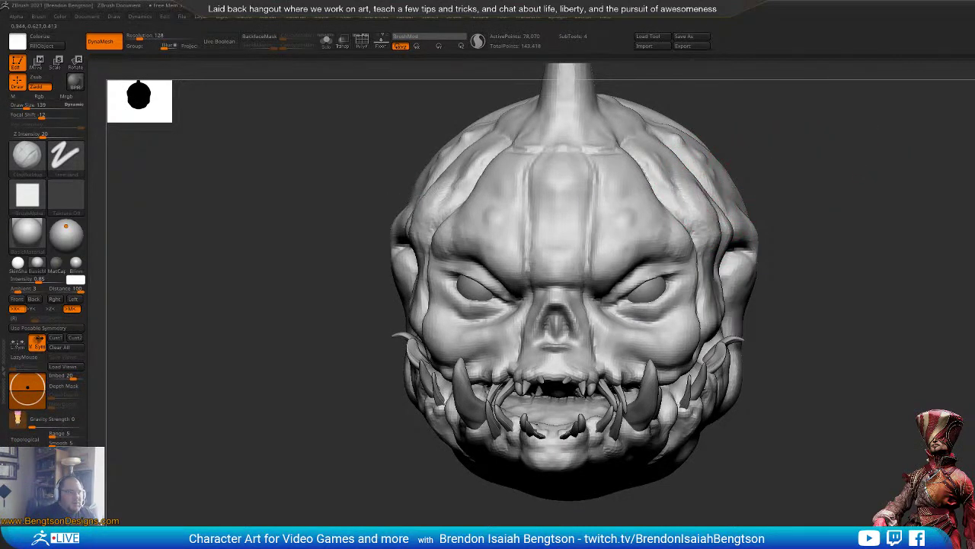
left_click_drag(857, 186, 762, 190)
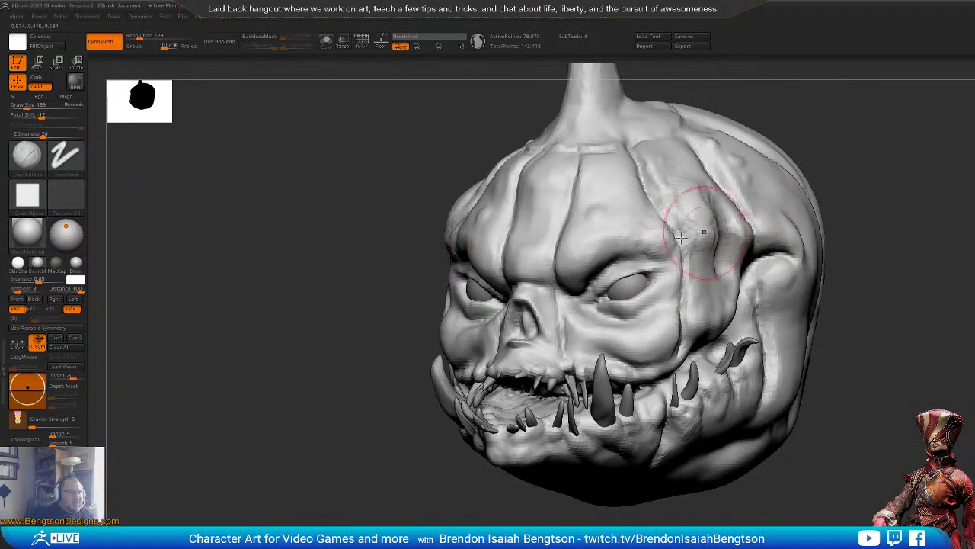
left_click_drag(881, 194, 775, 204)
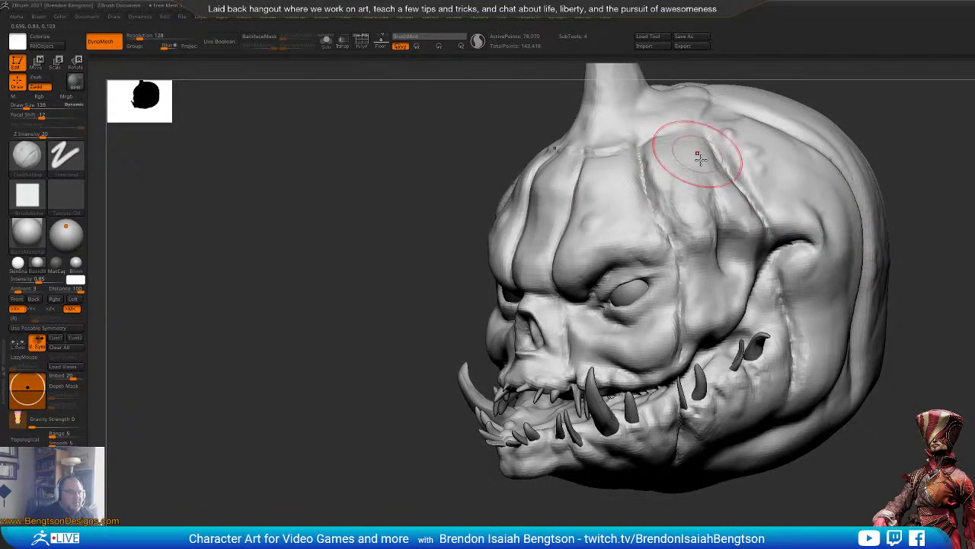
Step: Add clay along the forehead ribs and their creases below the stem with ClayBuildup at draw size 84
left_click_drag(932, 135, 620, 275)
key("space")
left_click_drag(605, 309, 601, 308)
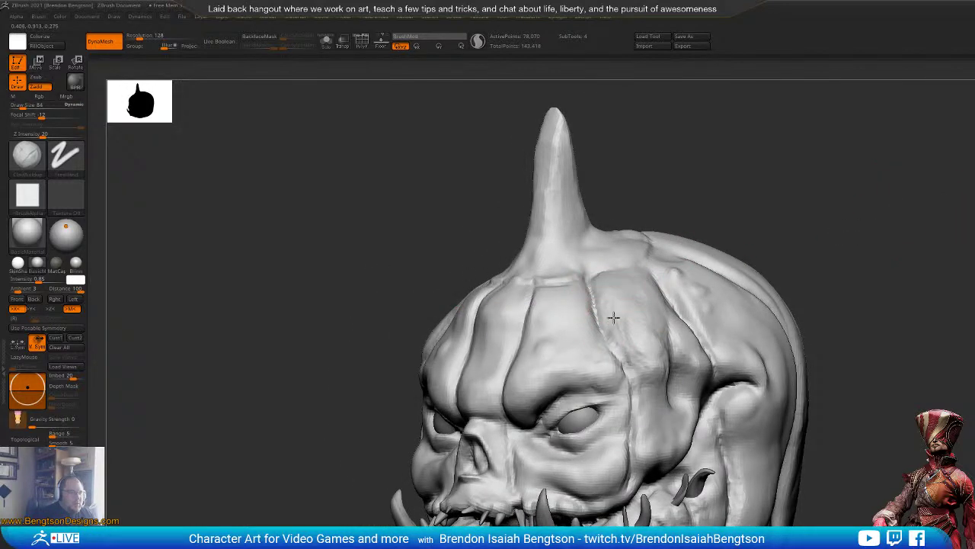
left_click_drag(838, 218, 794, 172)
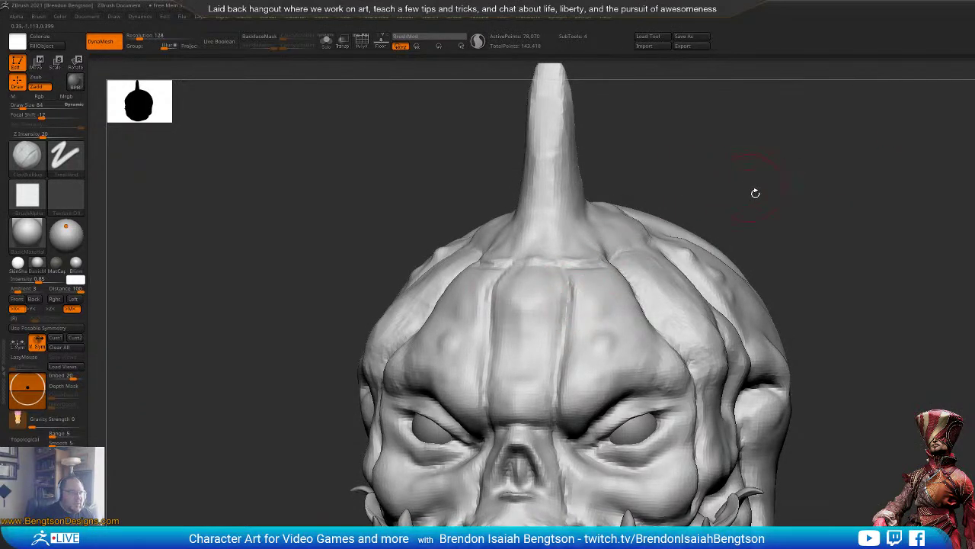
left_click_drag(755, 193, 679, 220)
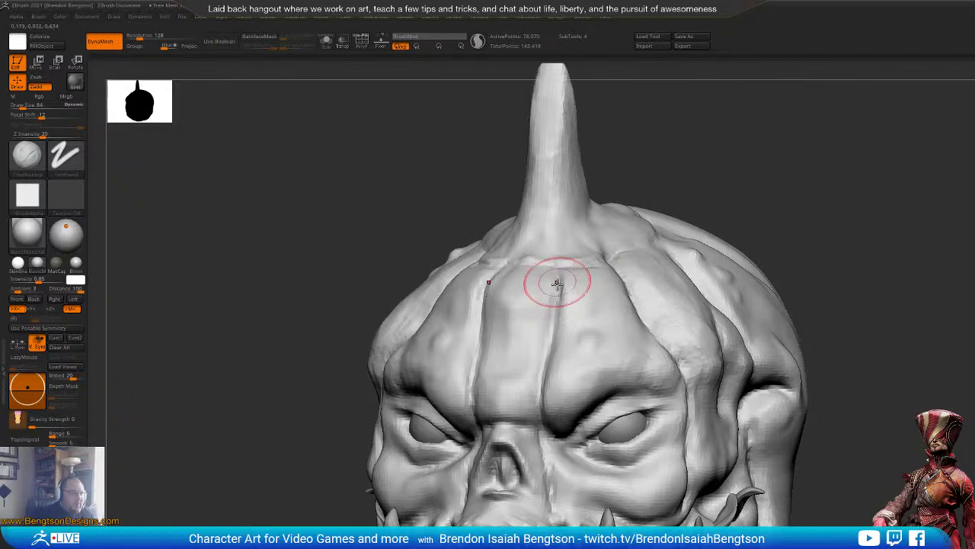
mouse_move(826, 135)
left_mouse_down()
mouse_move(834, 146)
mouse_move(647, 226)
left_mouse_up()
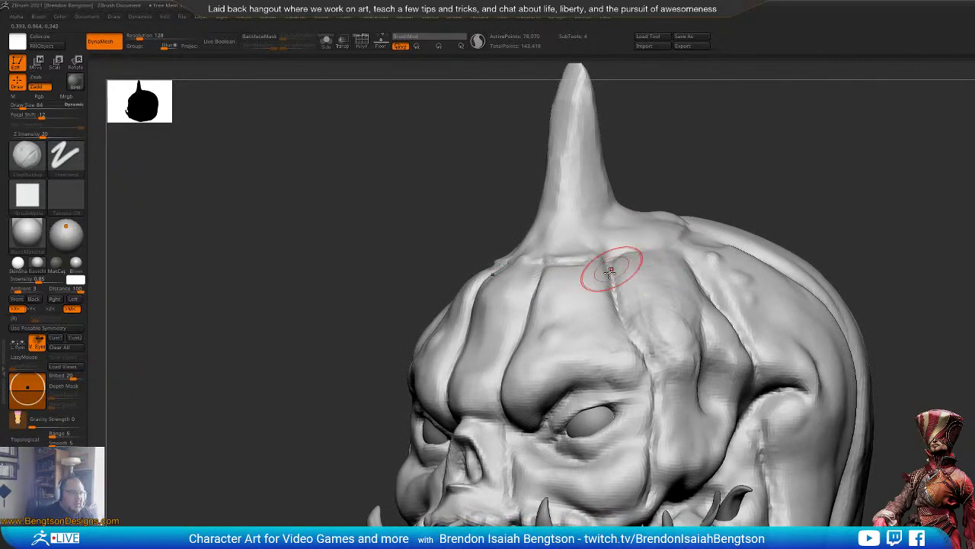
Step: Build up the forehead and brow segments and the rib tops around the stem base with ClayBuildup at draw size 93
mouse_move(635, 254)
left_mouse_down()
mouse_move(704, 274)
mouse_move(689, 264)
left_mouse_up()
mouse_move(755, 175)
left_mouse_down()
mouse_move(772, 159)
mouse_move(764, 178)
left_mouse_up()
key("space")
left_click_drag(576, 286, 578, 286)
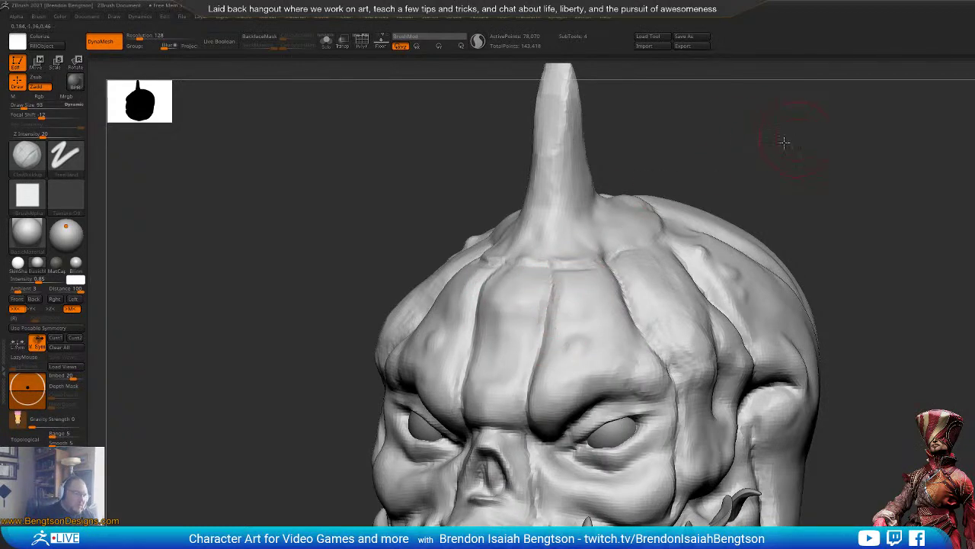
left_click_drag(784, 142, 615, 285)
left_click_drag(734, 130, 832, 128)
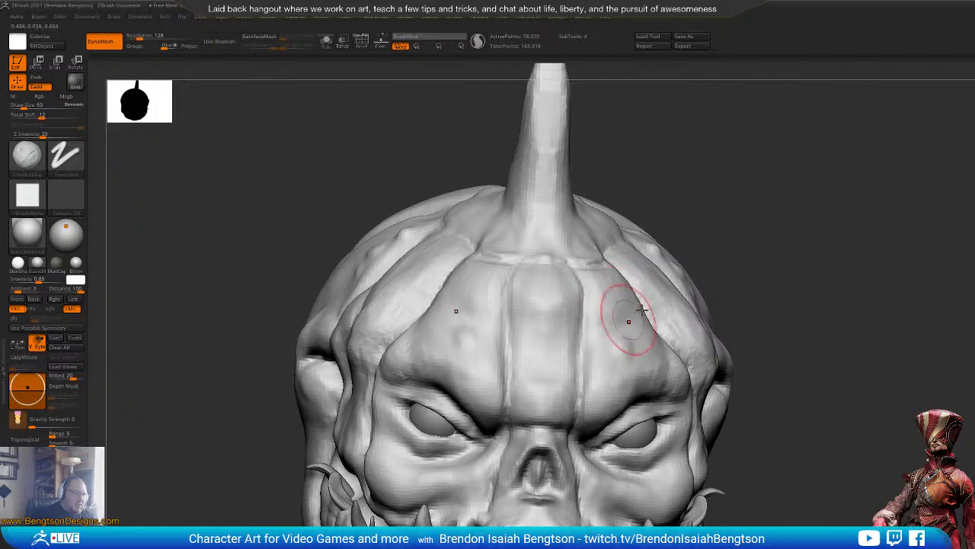
mouse_move(890, 299)
left_mouse_down("alt")
mouse_move(862, 252)
mouse_move(882, 279)
mouse_move(861, 276)
mouse_move(891, 272)
mouse_move(828, 237)
mouse_move(882, 266)
mouse_move(894, 290)
mouse_move(877, 284)
left_mouse_up("alt")
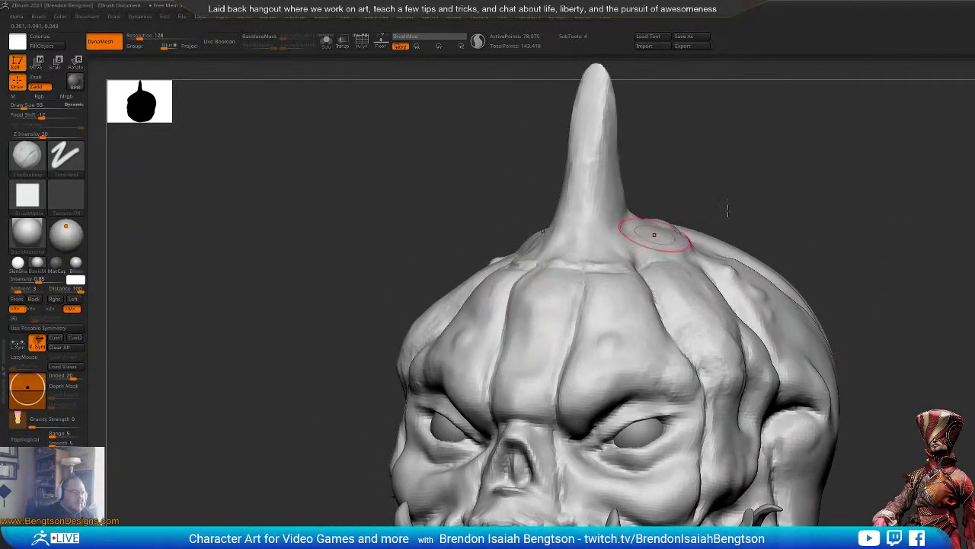
left_click_drag(803, 197, 813, 164, "alt")
Step: Carve fine wrinkles around the eyelids and under the eye with DamStandard at draw sizes 16 and 20
key("b")
key("d")
key("s")
key("space")
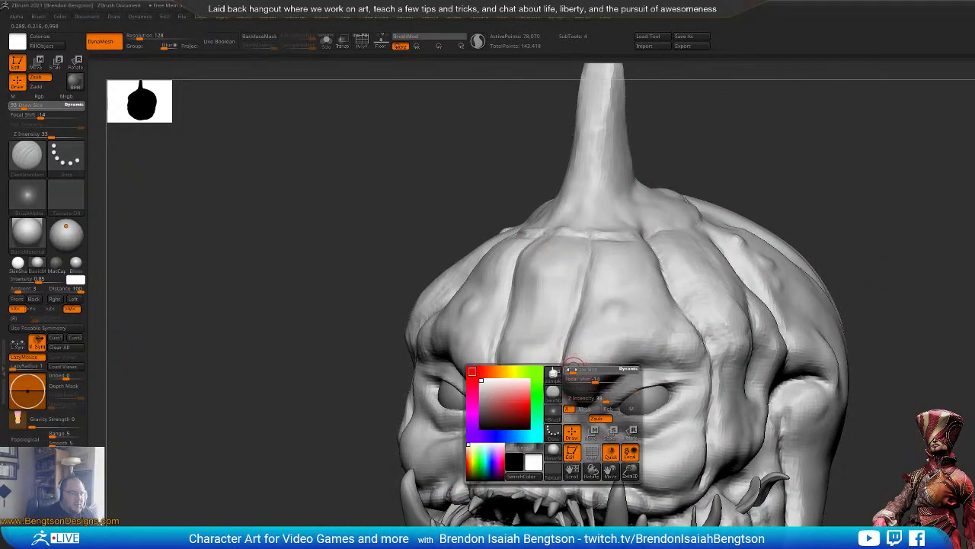
left_click_drag(573, 369, 566, 369)
mouse_move(937, 344)
left_mouse_down("alt")
mouse_move(924, 283)
mouse_move(958, 287)
mouse_move(923, 288)
mouse_move(926, 300)
left_mouse_up("alt")
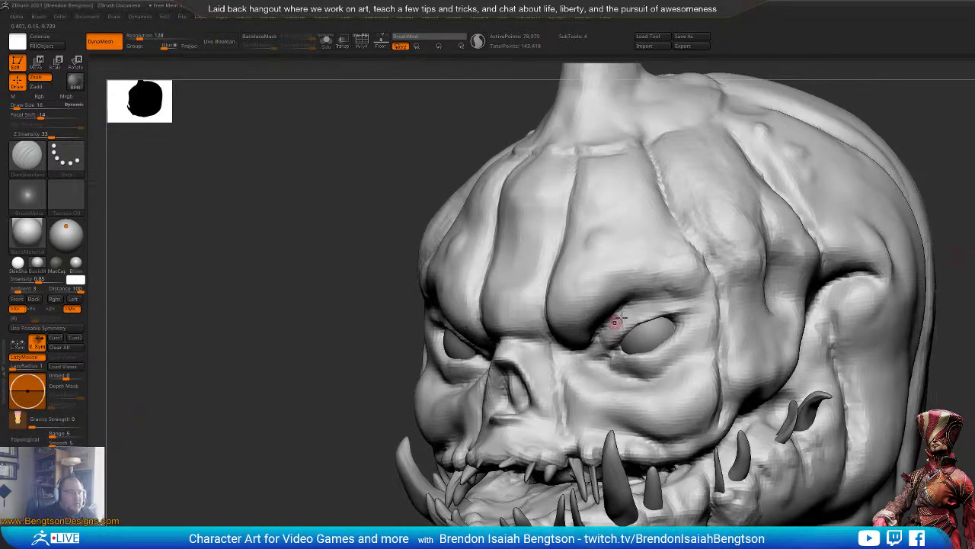
key("space")
left_click_drag(628, 310, 629, 310)
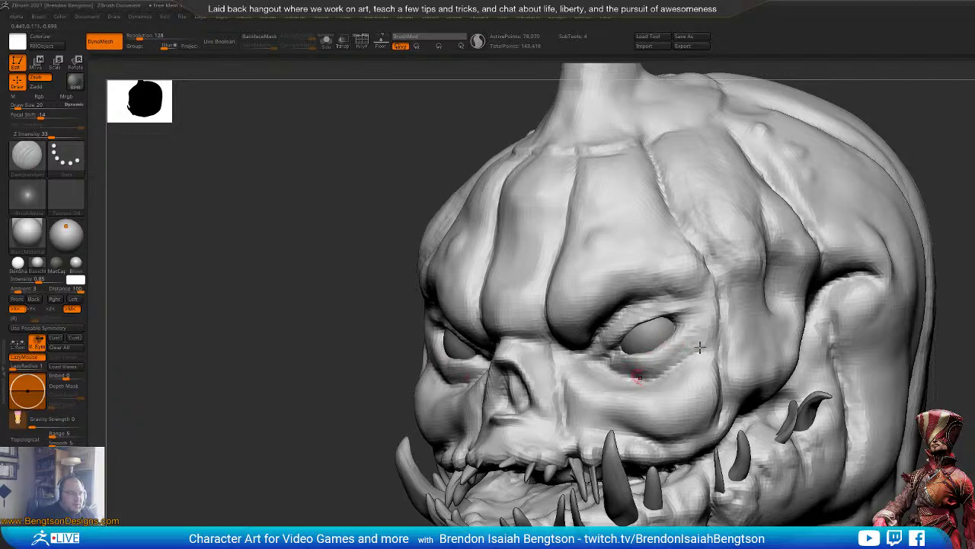
Step: Examine the whole head's silhouette and the new eye wrinkles from front and three-quarter views
left_click_drag(939, 266, 956, 263)
left_click_drag(944, 305, 938, 211, "alt")
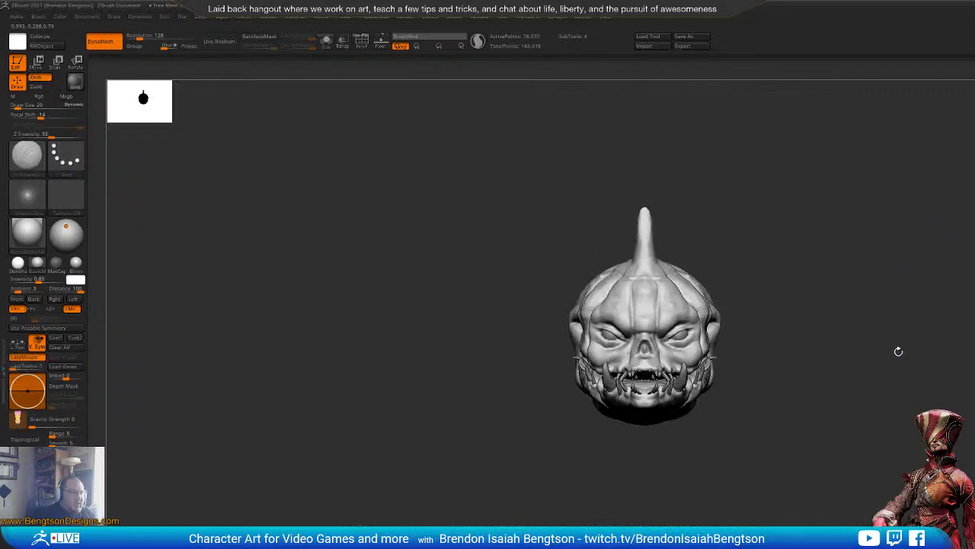
left_click_drag(899, 351, 887, 302, "alt")
mouse_move(906, 328)
left_mouse_down()
mouse_move(849, 331)
mouse_move(868, 318)
mouse_move(931, 317)
mouse_move(915, 270)
left_mouse_up()
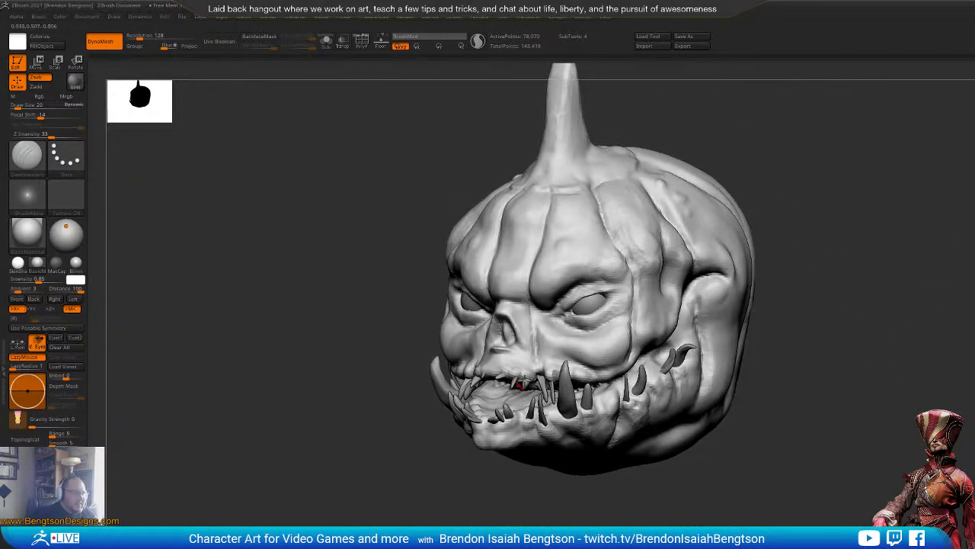
mouse_move(829, 286)
left_mouse_down()
mouse_move(890, 322)
mouse_move(914, 318)
left_mouse_up()
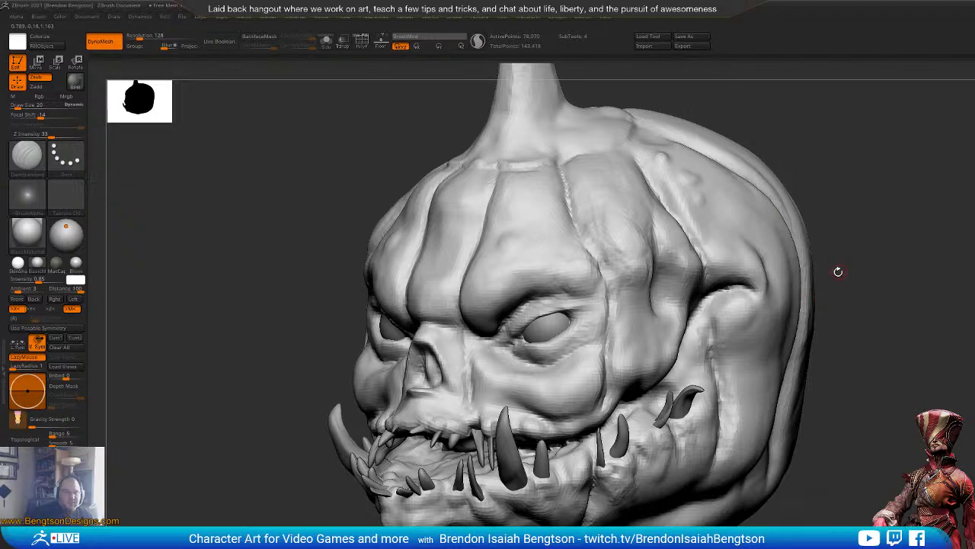
mouse_move(921, 269)
left_mouse_down()
mouse_move(876, 278)
mouse_move(913, 285)
mouse_move(879, 279)
mouse_move(917, 277)
mouse_move(870, 288)
left_mouse_up()
mouse_move(845, 320)
left_mouse_down()
mouse_move(923, 263)
mouse_move(827, 279)
left_mouse_up()
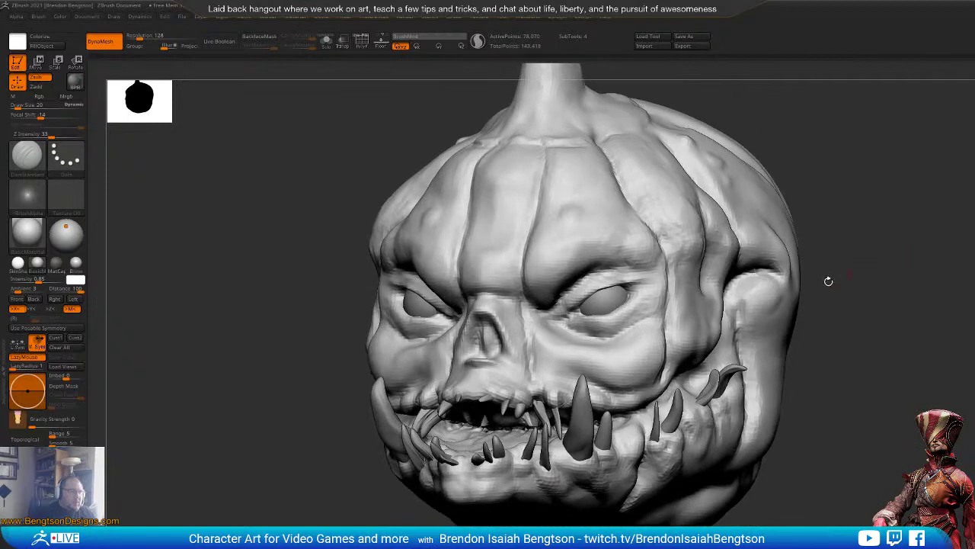
Step: Refine the upper eyelid crease and inner eye corner with DamStandard at draw sizes 56 and 33
key("space")
left_click_drag(570, 281, 612, 267)
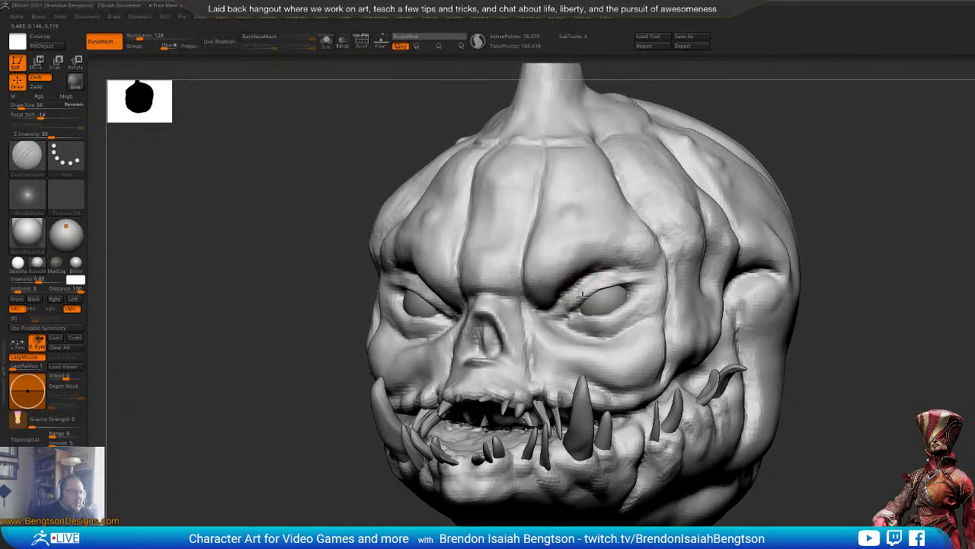
key("space")
left_click_drag(591, 292, 600, 285)
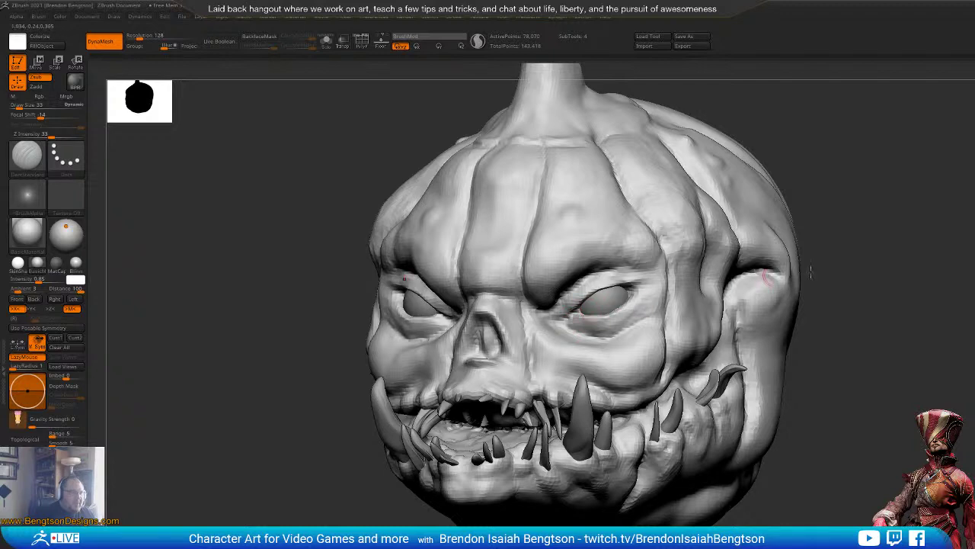
mouse_move(931, 314)
left_mouse_down()
mouse_move(973, 314)
mouse_move(910, 310)
left_mouse_up()
left_click_drag(649, 273, 686, 269)
Step: Adjust the shape of the eyelids and eye area with Move Topological at draw sizes 139 and 69
key("b")
key("m")
key("t")
key("space")
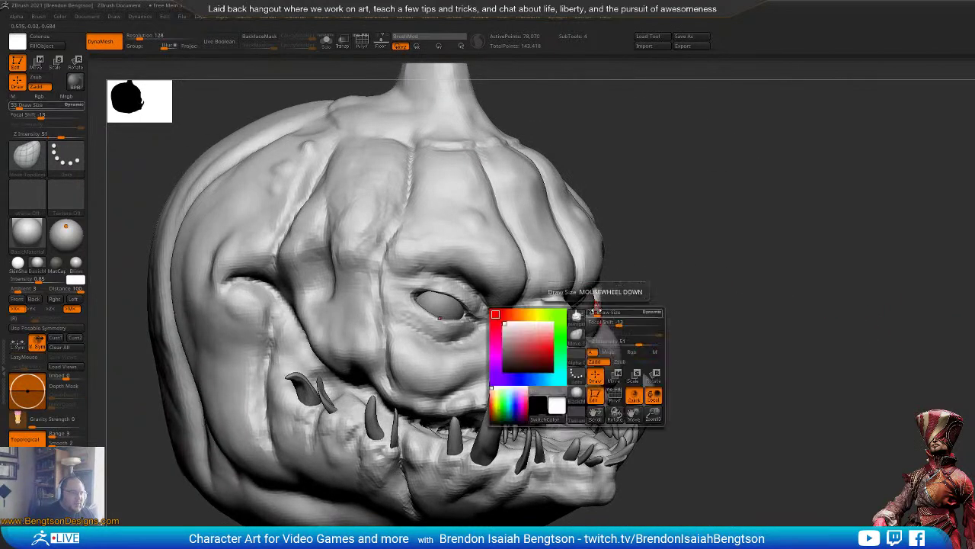
left_click_drag(596, 312, 607, 313)
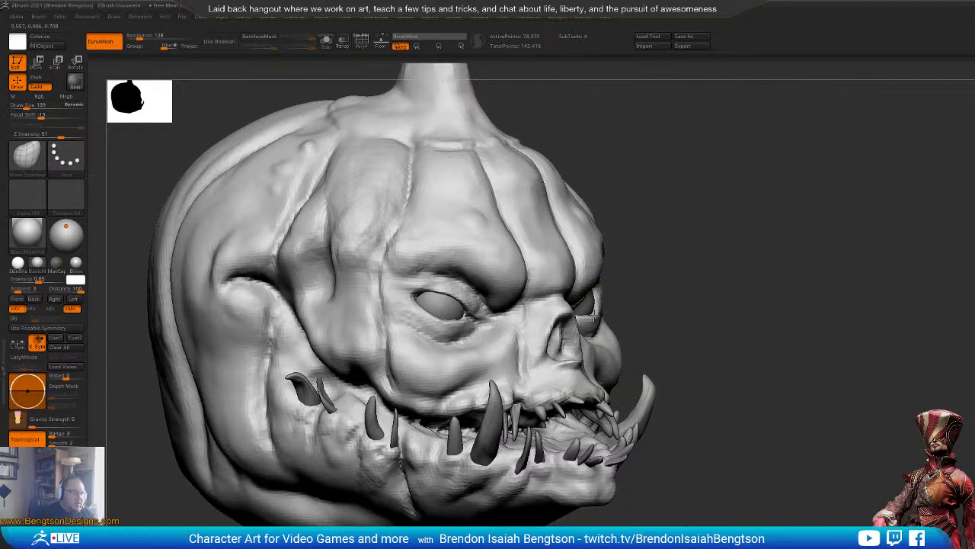
left_click_drag(721, 297, 595, 292)
key("space")
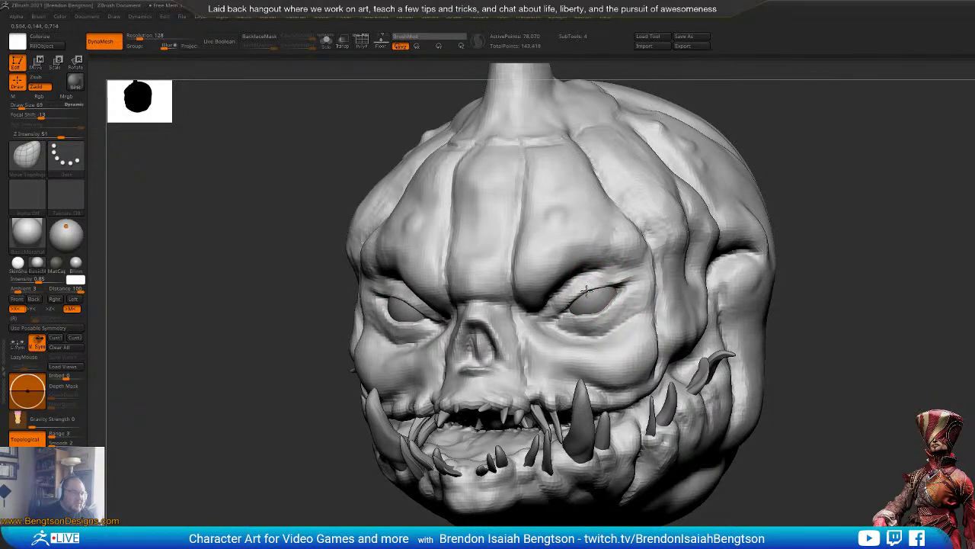
mouse_move(876, 360)
left_mouse_down()
mouse_move(897, 374)
mouse_move(873, 381)
mouse_move(894, 384)
mouse_move(879, 374)
mouse_move(894, 368)
mouse_move(888, 363)
left_mouse_up()
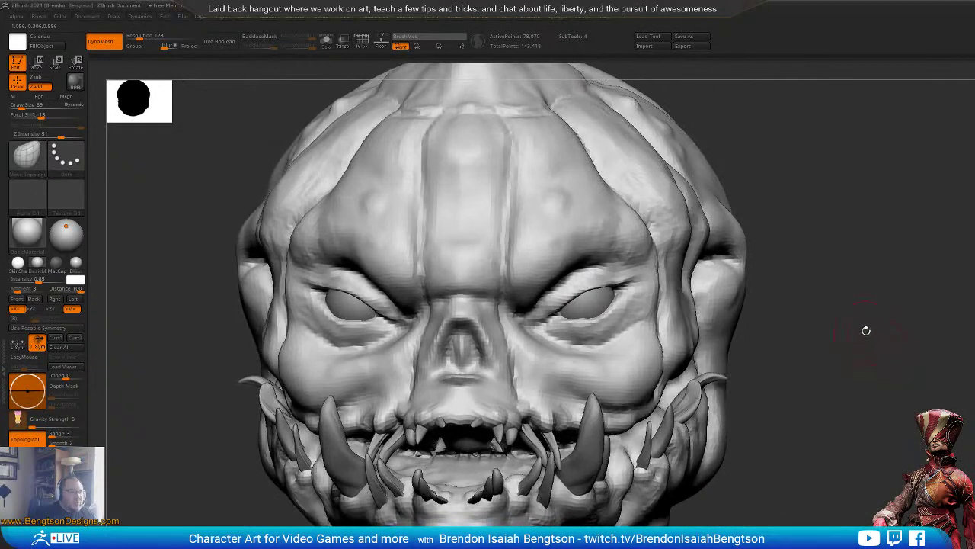
Step: Duplicate the subtool holding the row of small upper fangs
left_click_drag(864, 330, 871, 246, "alt")
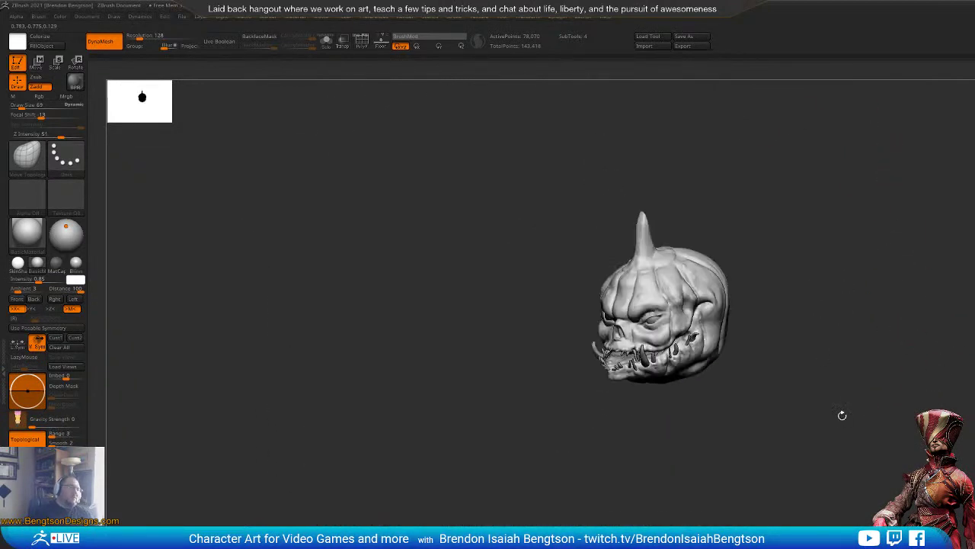
left_click_drag(842, 416, 834, 489)
left_click(561, 375, "alt")
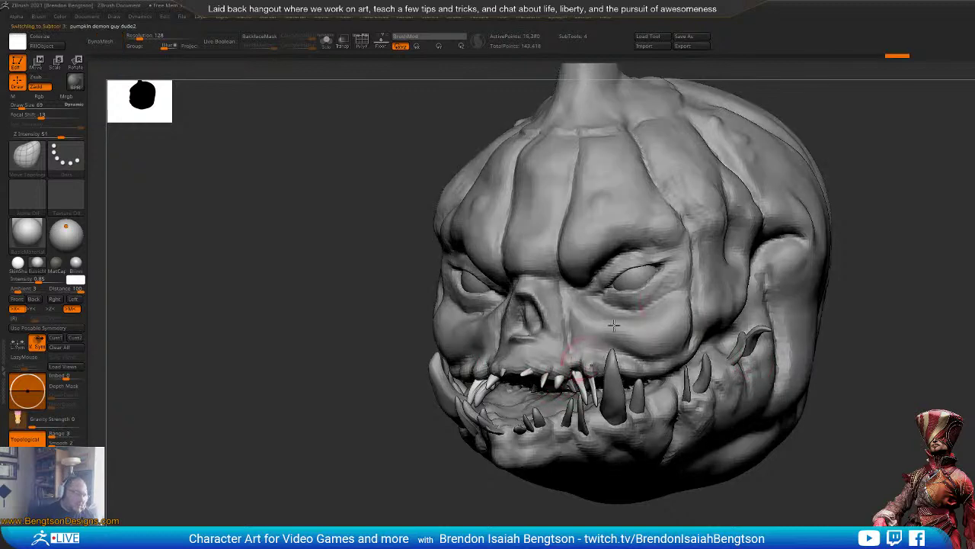
left_click_drag(946, 311, 904, 348)
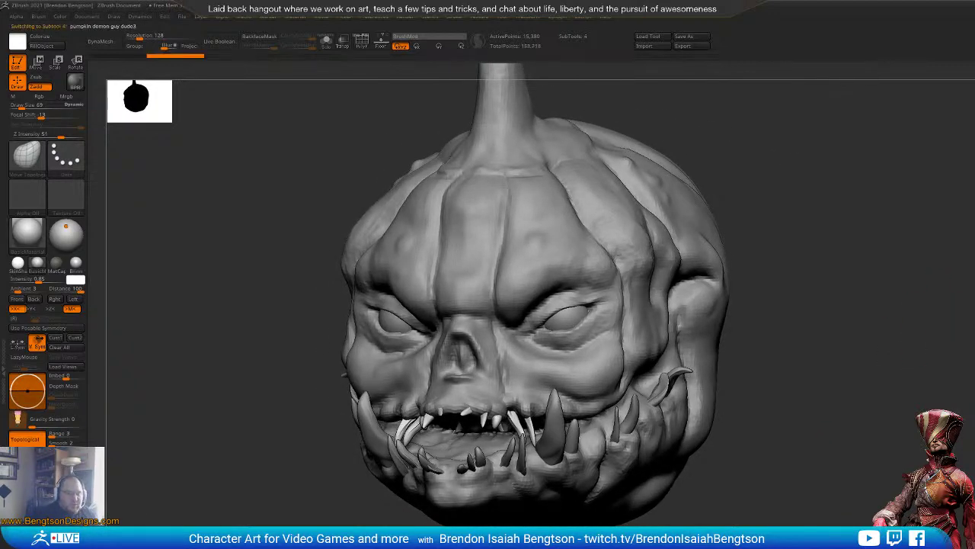
left_click_drag(840, 406, 870, 430)
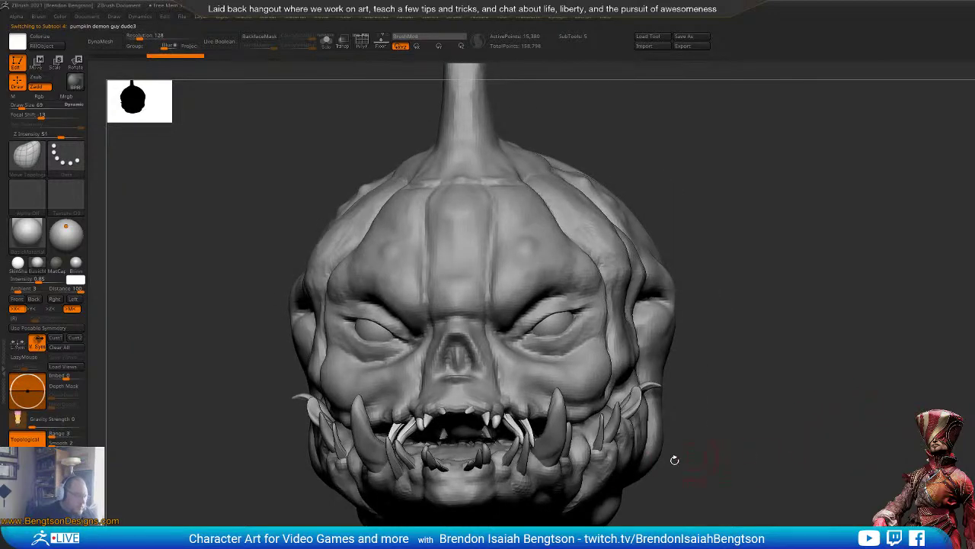
Step: Move the duplicated row of fangs out of the mouth to float beside the cheek
key("w")
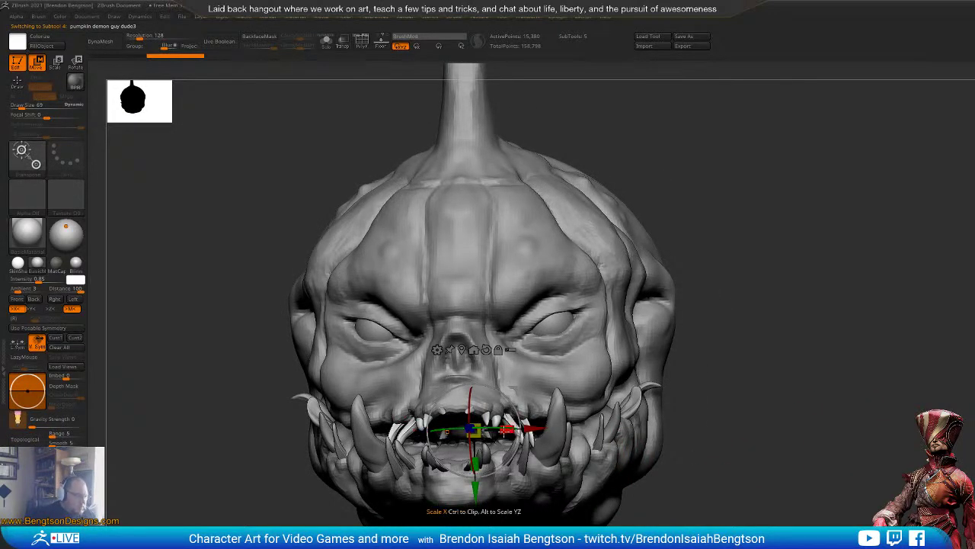
left_click_drag(474, 430, 662, 317)
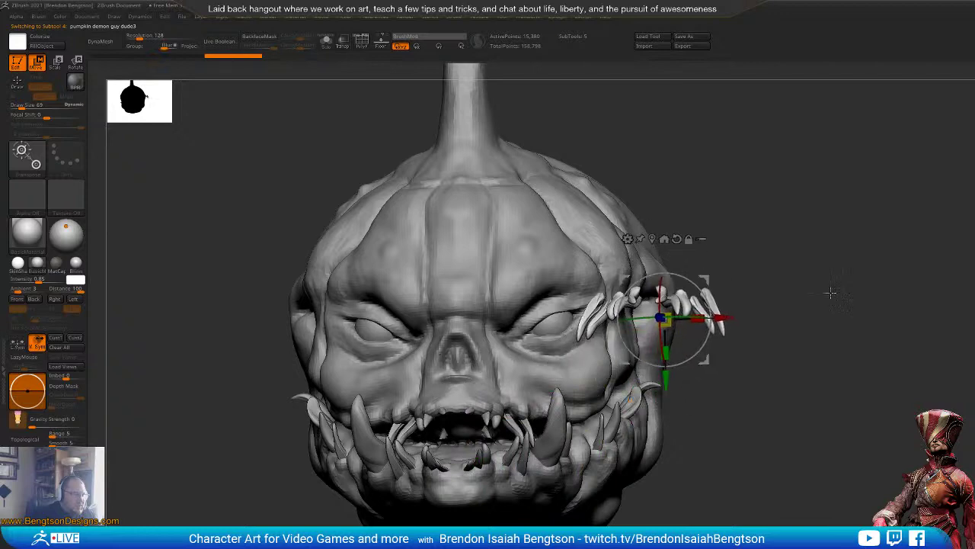
left_click_drag(831, 293, 720, 300)
left_click_drag(652, 318, 687, 288)
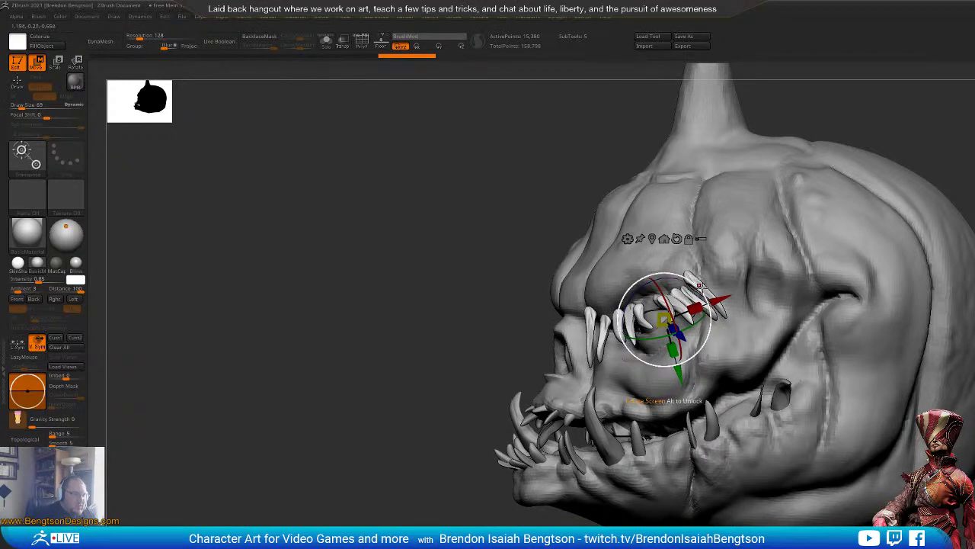
Step: Show the polyframe, clear the mask on the duplicated fangs and give each fang its own polygroup
left_click_drag(426, 327, 456, 492)
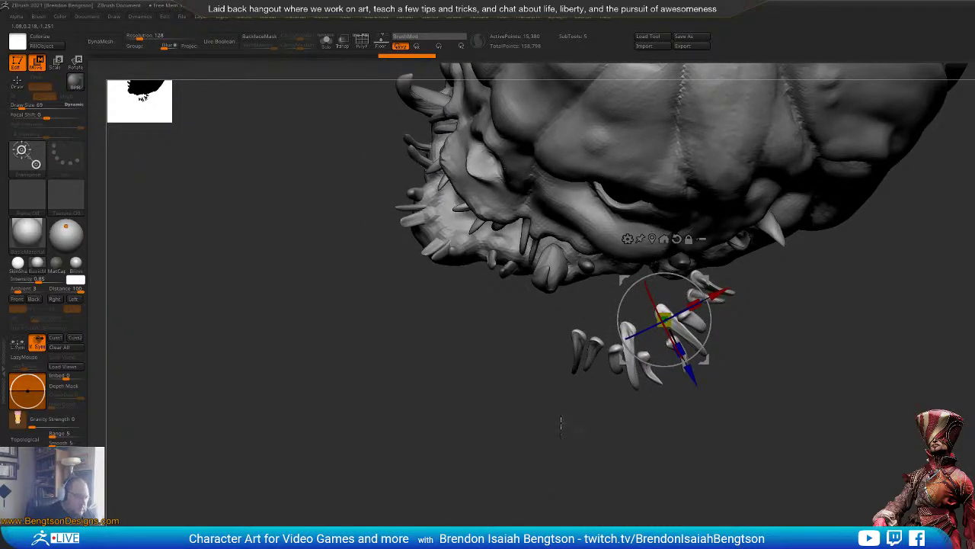
left_click(574, 336)
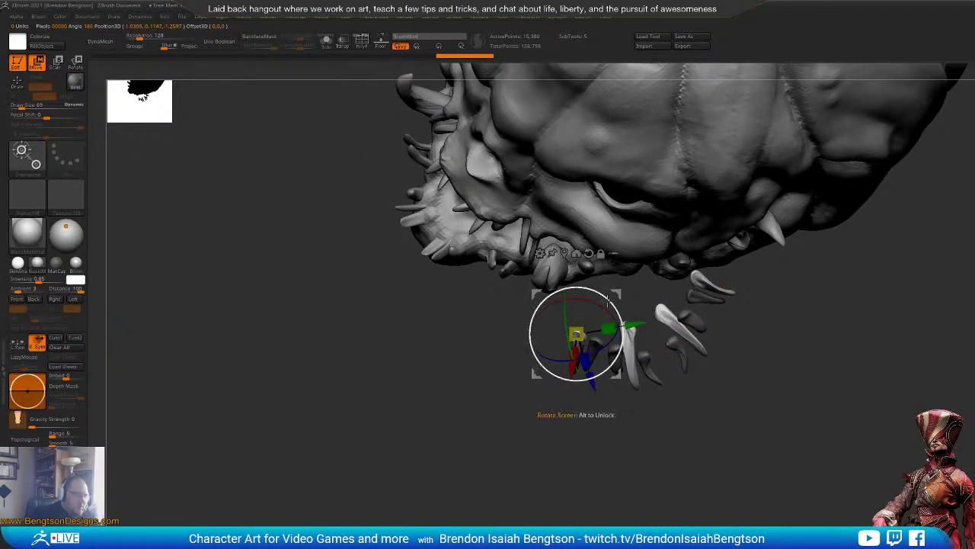
left_click_drag(611, 300, 612, 302)
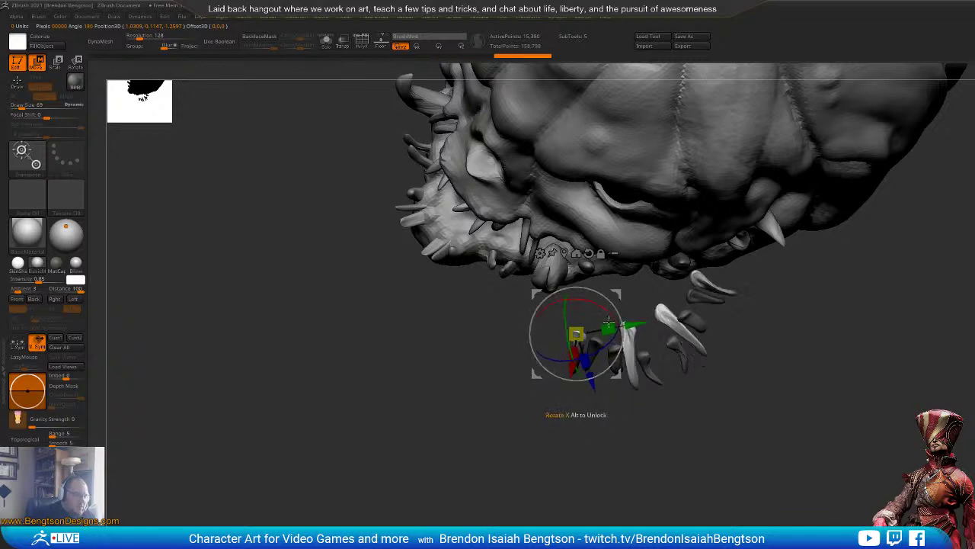
mouse_move(725, 522)
left_mouse_down()
mouse_move(735, 524)
mouse_move(724, 519)
left_mouse_up()
key("q")
key("shift+f")
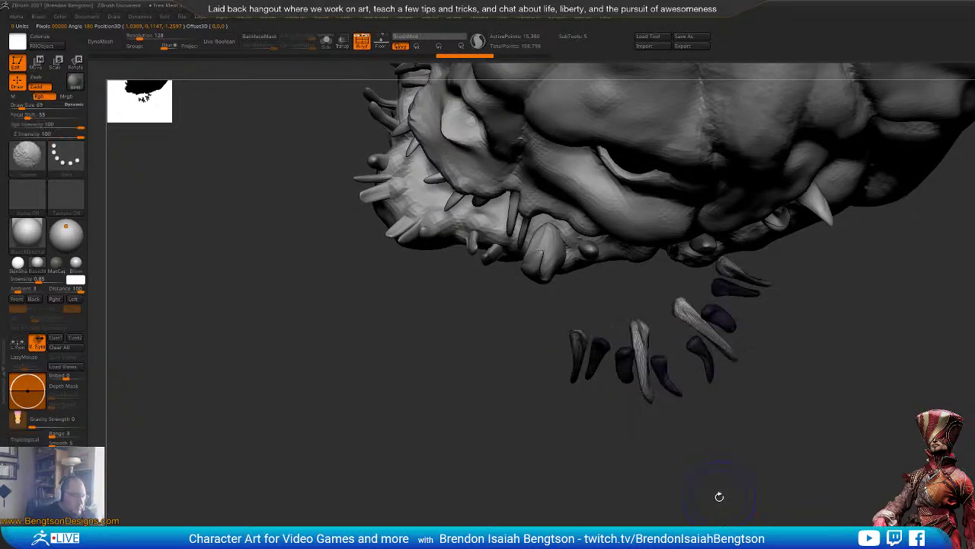
left_click_drag(825, 446, 790, 444)
left_click_drag(817, 405, 830, 421, "ctrl")
left_click_drag(808, 438, 722, 510)
key("ctrl+w")
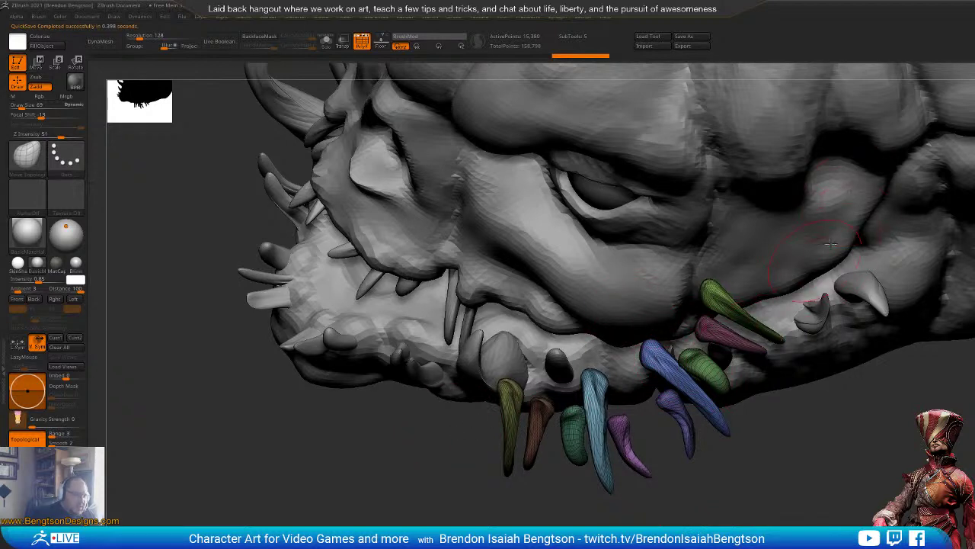
Step: Isolate the two fangs at the front end of the duplicated row and shift each one away from the jaw
left_click_drag(720, 476, 790, 478)
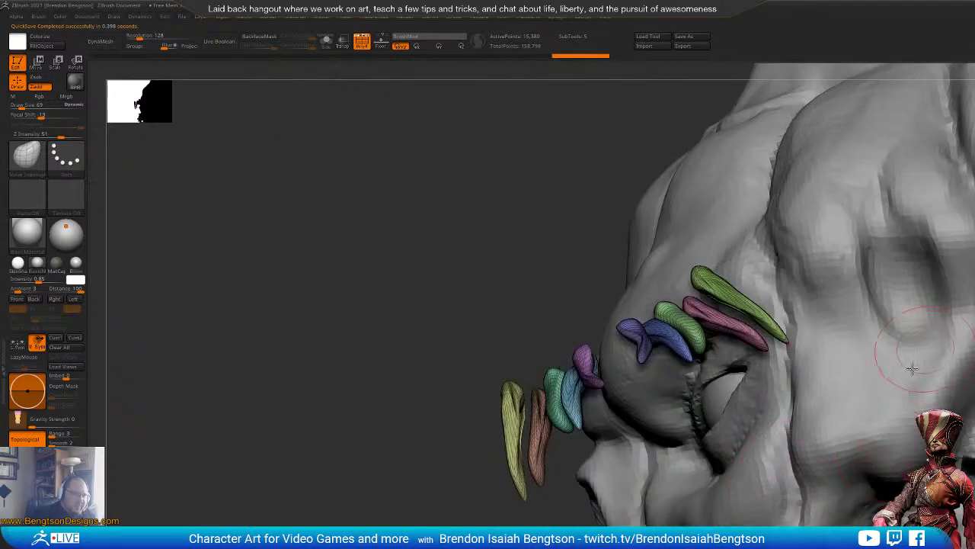
left_click_drag(520, 242, 703, 417)
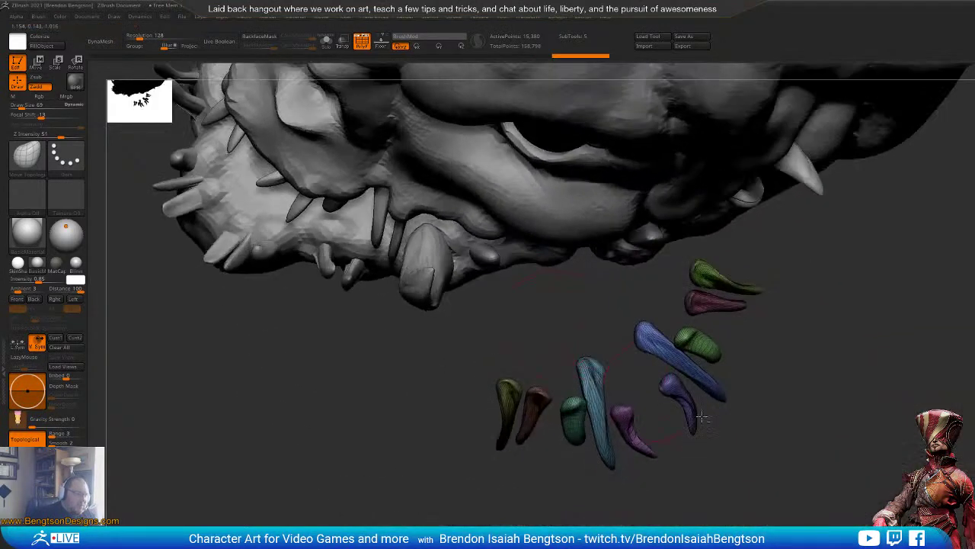
left_click_drag(764, 472, 764, 505, "alt")
key("w")
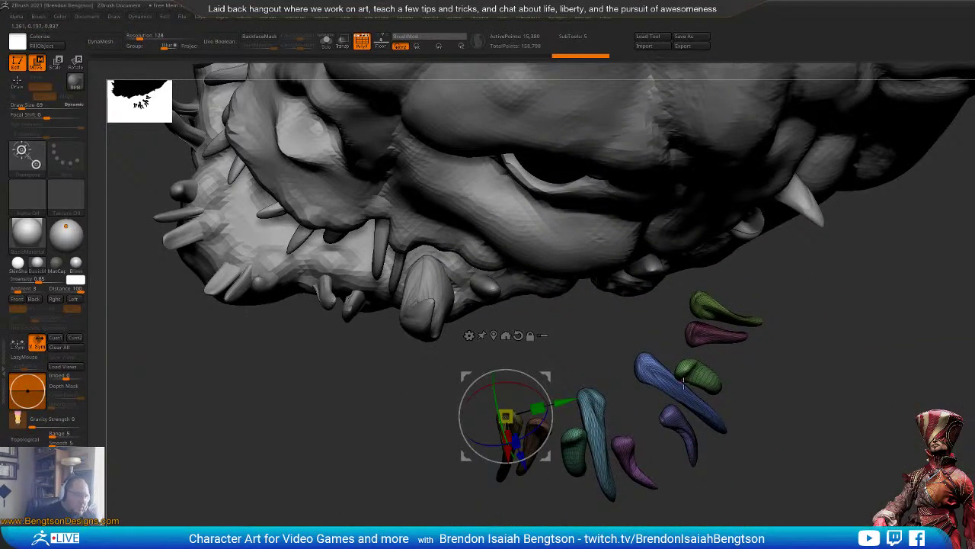
left_click(686, 385, "alt")
left_click(507, 437, "ctrl")
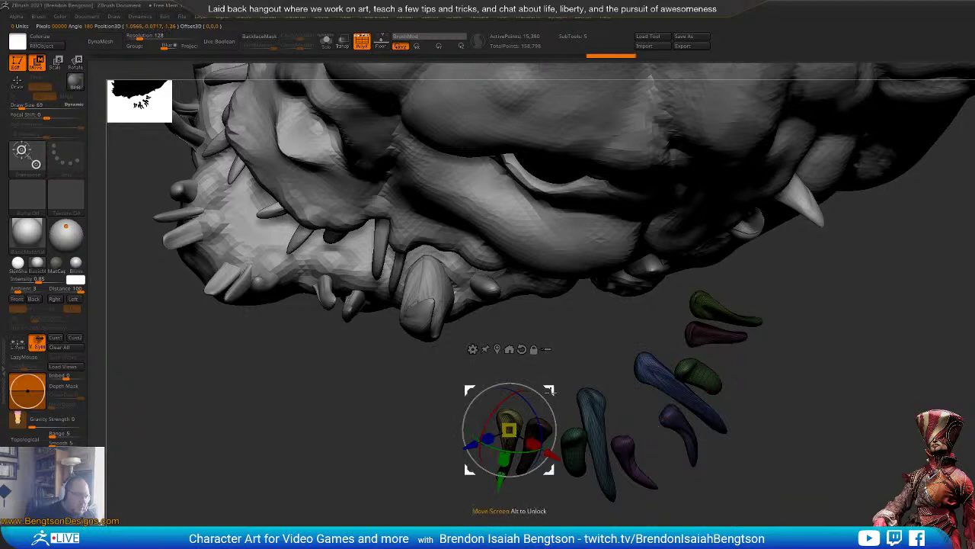
left_click_drag(552, 387, 548, 423)
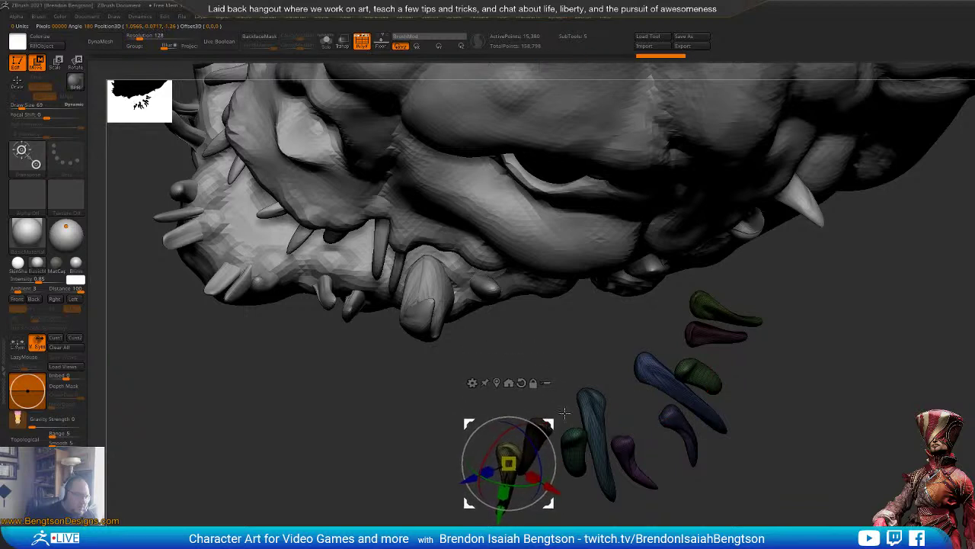
left_click(598, 416, "alt")
left_click(535, 429, "ctrl")
left_click_drag(578, 388, 582, 409)
Step: Isolate the long light-blue fang in the duplicated row and shift it slightly away from the head
left_click(597, 400, "alt")
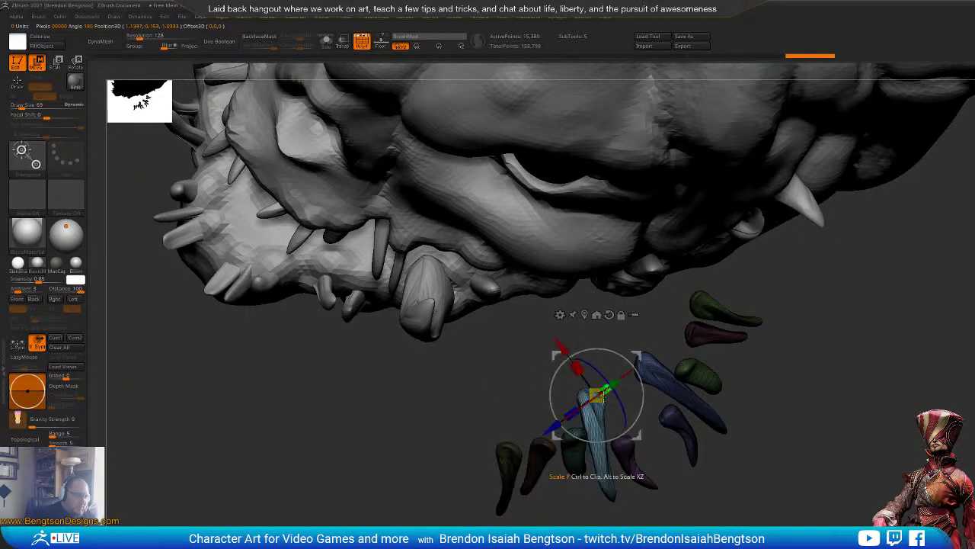
left_click_drag(612, 358, 643, 365)
key("q")
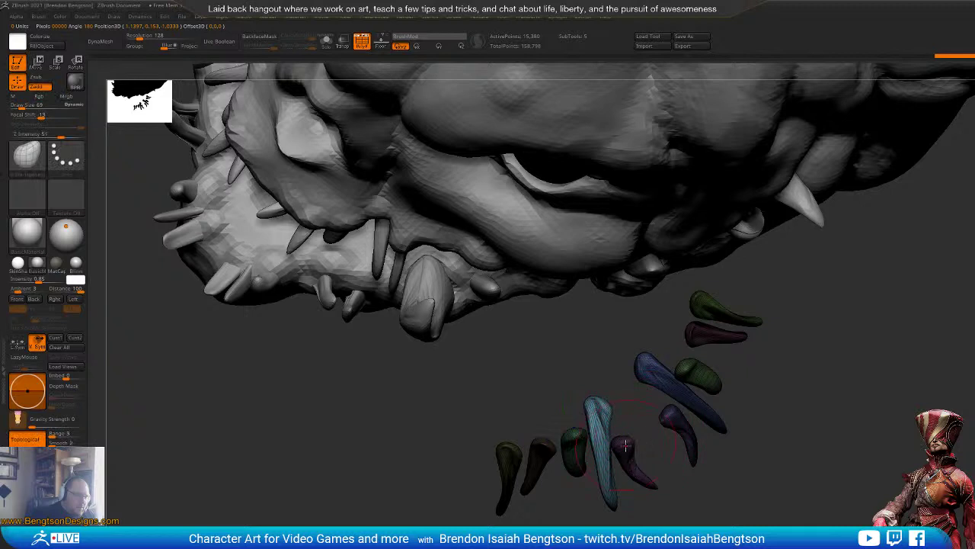
key("ctrl")
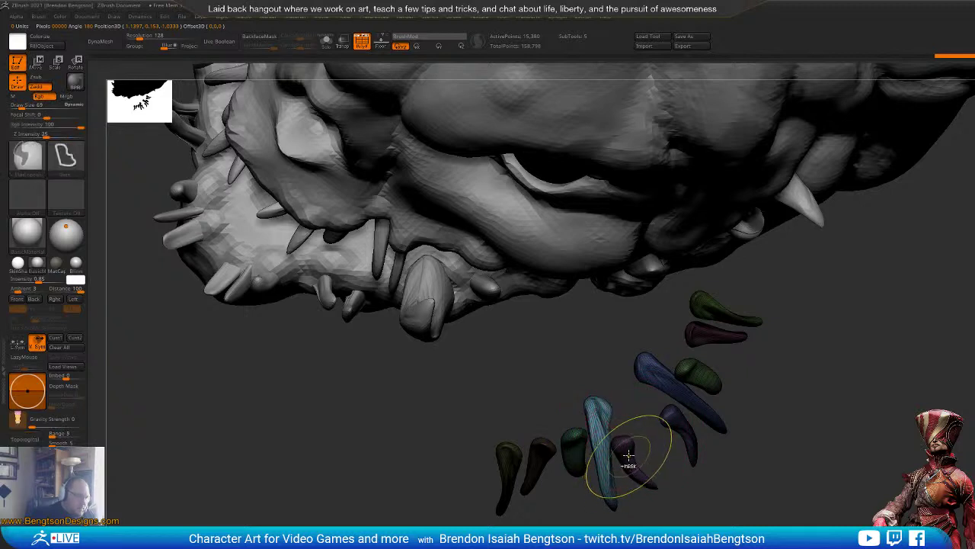
Step: Move the short curved purple fang up beside the long light-blue fang and rotate it more upright
key("w")
left_click(627, 454, "alt")
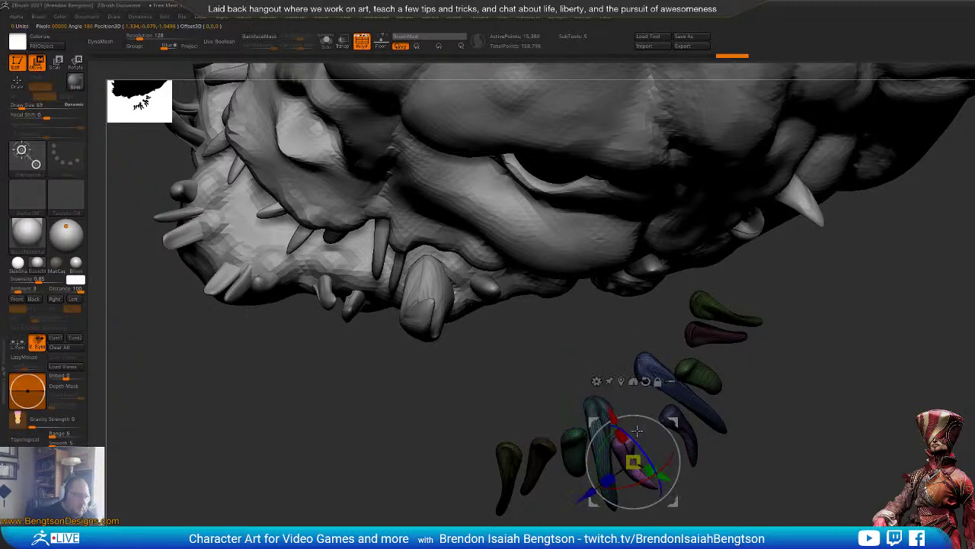
left_click_drag(632, 461, 613, 431)
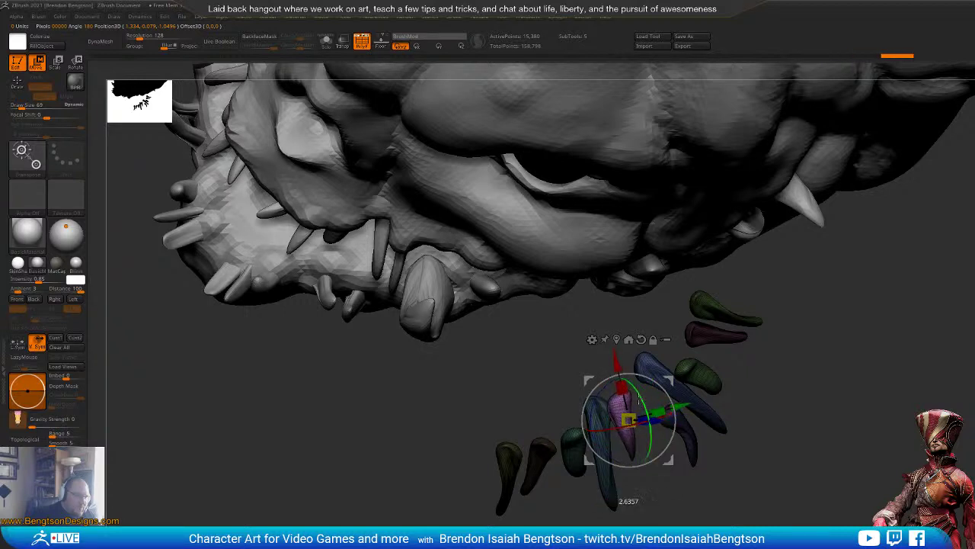
left_click_drag(641, 394, 633, 402)
Step: Place the gizmo at the root of the long light-blue fang and rotate the fang to a new angle
left_click(610, 457, "alt")
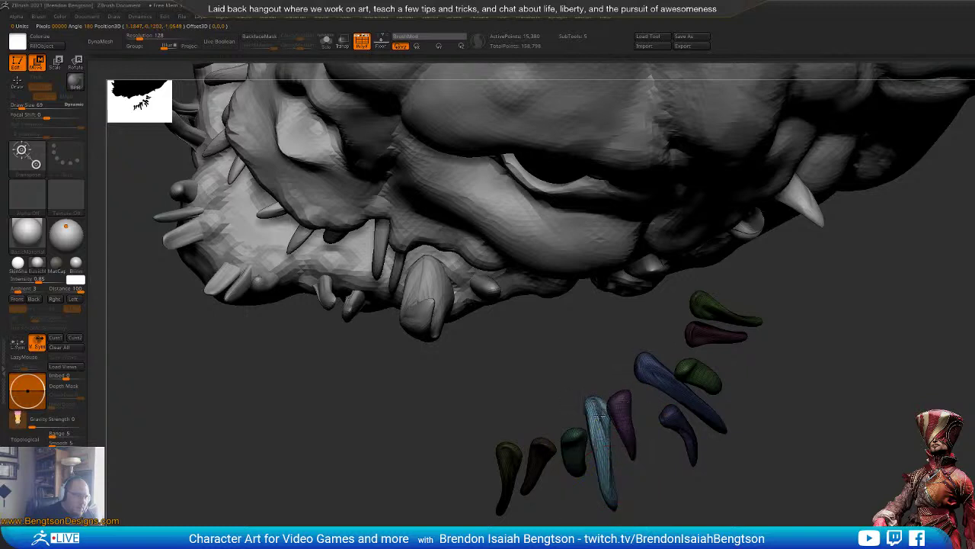
left_click(598, 412)
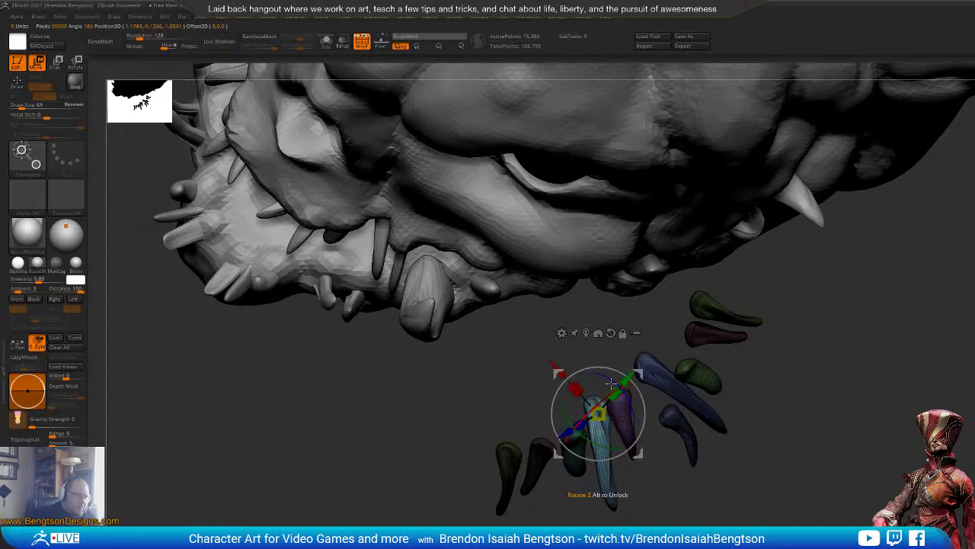
left_click_drag(611, 383, 613, 396)
left_click_drag(612, 441, 621, 437)
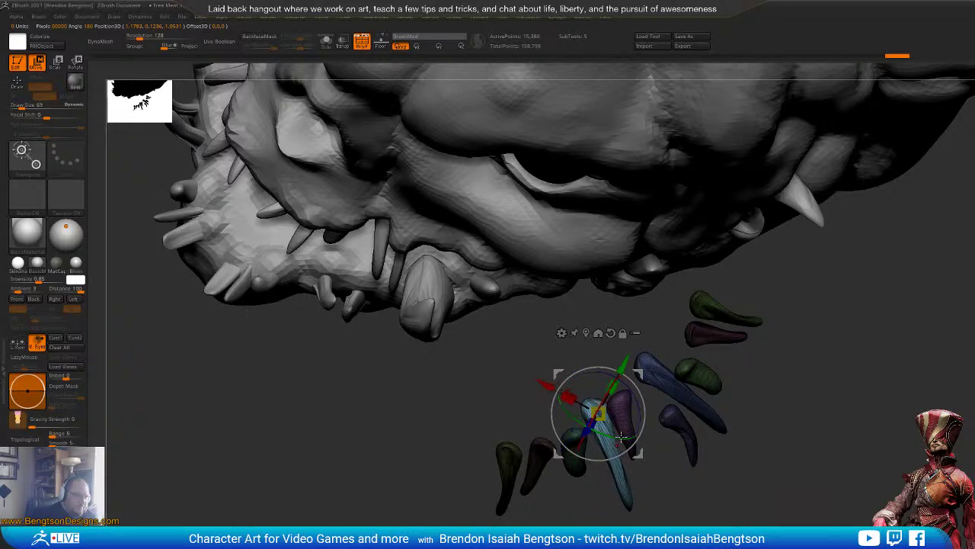
left_click_drag(639, 394, 639, 391)
mouse_move(664, 457)
left_mouse_down()
mouse_move(681, 505)
mouse_move(680, 490)
mouse_move(771, 394)
mouse_move(651, 419)
mouse_move(648, 460)
left_mouse_up()
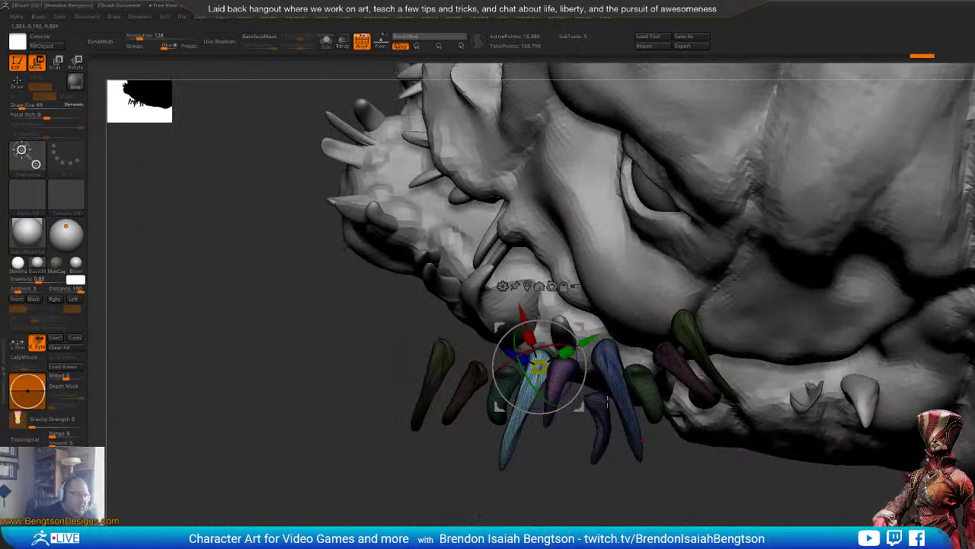
Step: Move the short violet fang into the row between the purple fang and the long blue fang
left_click(595, 411)
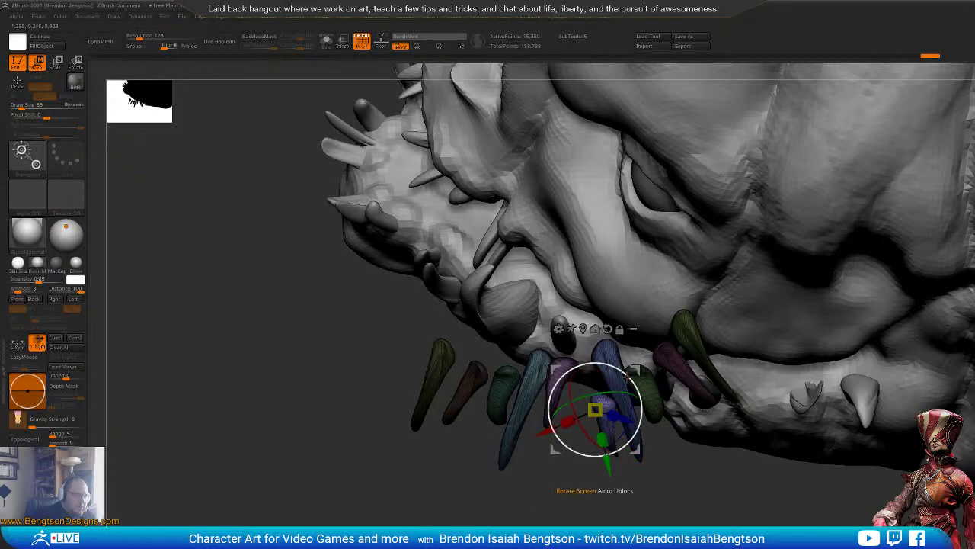
left_click_drag(637, 367, 618, 324)
left_click_drag(596, 487, 601, 546)
left_click_drag(614, 329, 614, 358)
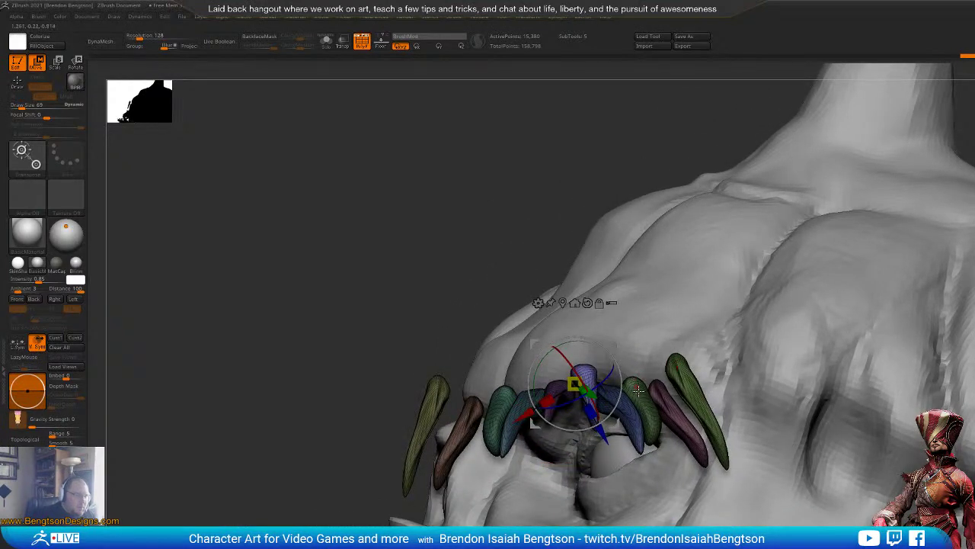
left_click_drag(686, 309, 673, 500)
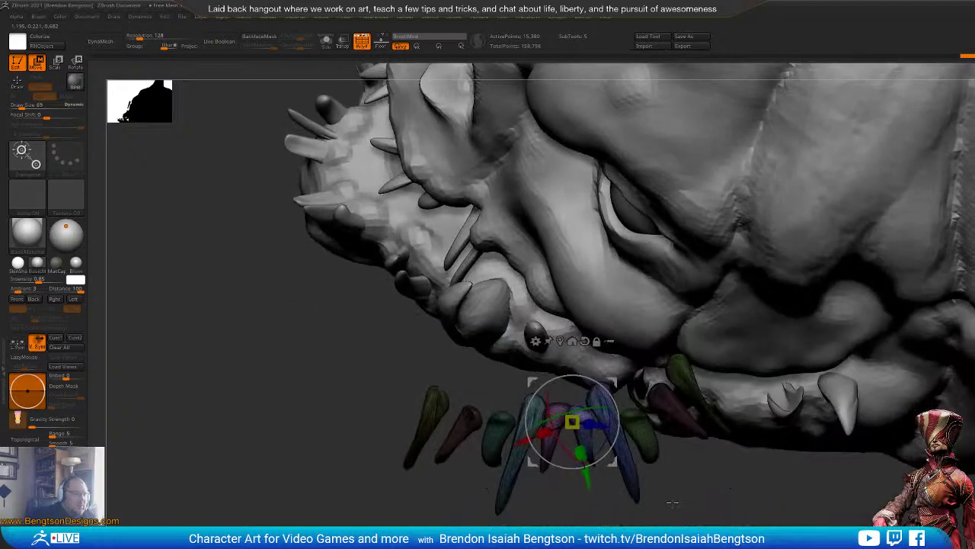
Step: Isolate the long olive-green fang nearest the head in the duplicated row and place the gizmo at its root
left_click(437, 394, "alt")
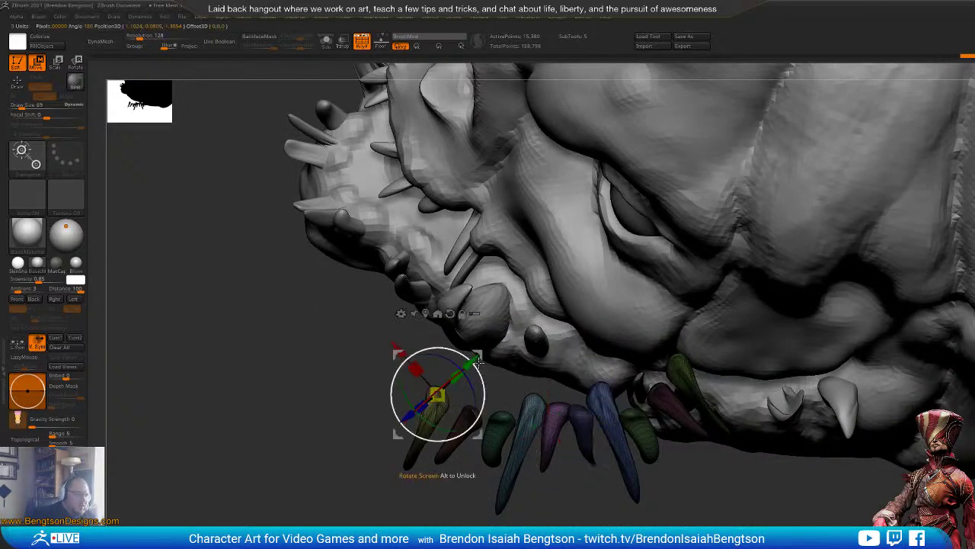
left_click_drag(478, 354, 478, 376)
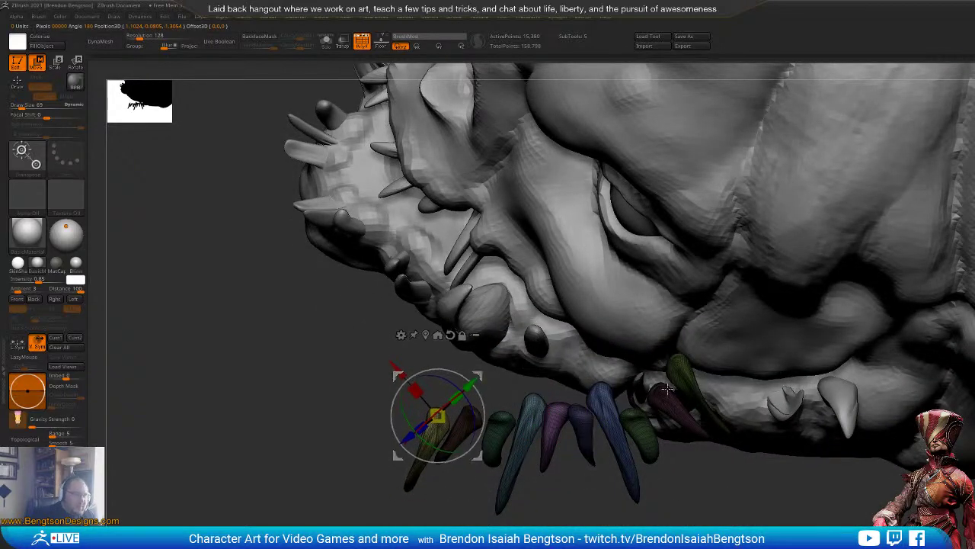
left_click(601, 397)
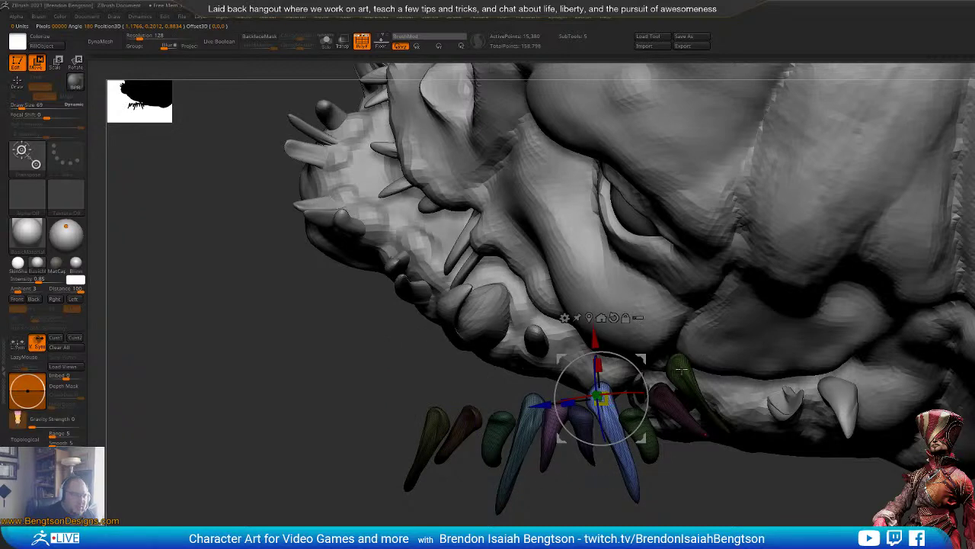
key("q")
key("w")
left_click(682, 373)
left_click_drag(684, 366, 696, 395)
left_click_drag(666, 521, 648, 404)
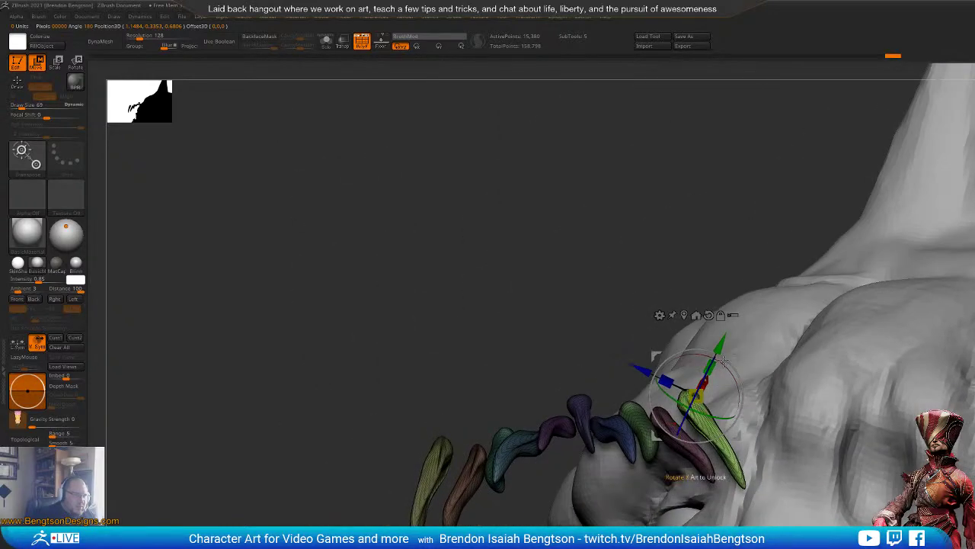
Step: Clear the mask and move the whole duplicated fang row in from the side toward the mouth
left_click_drag(548, 333, 618, 308, "ctrl")
left_click_drag(737, 357, 526, 425)
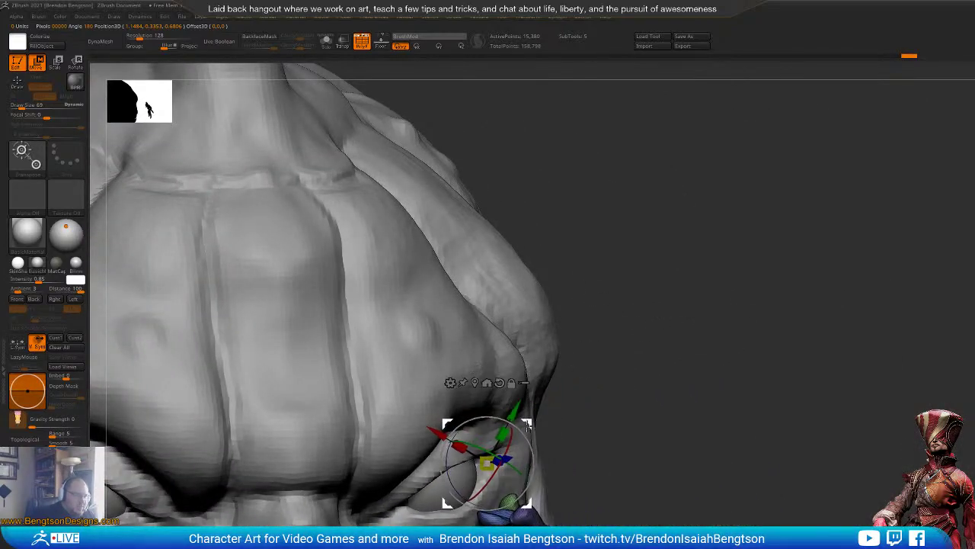
left_click_drag(830, 458, 704, 491)
right_click_drag(518, 439, 660, 231, "alt")
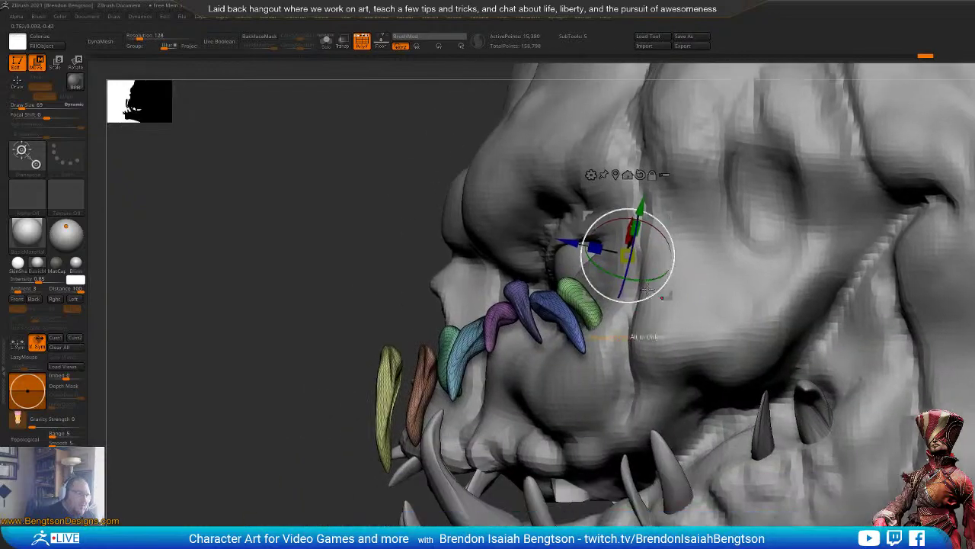
left_click_drag(665, 211, 884, 220)
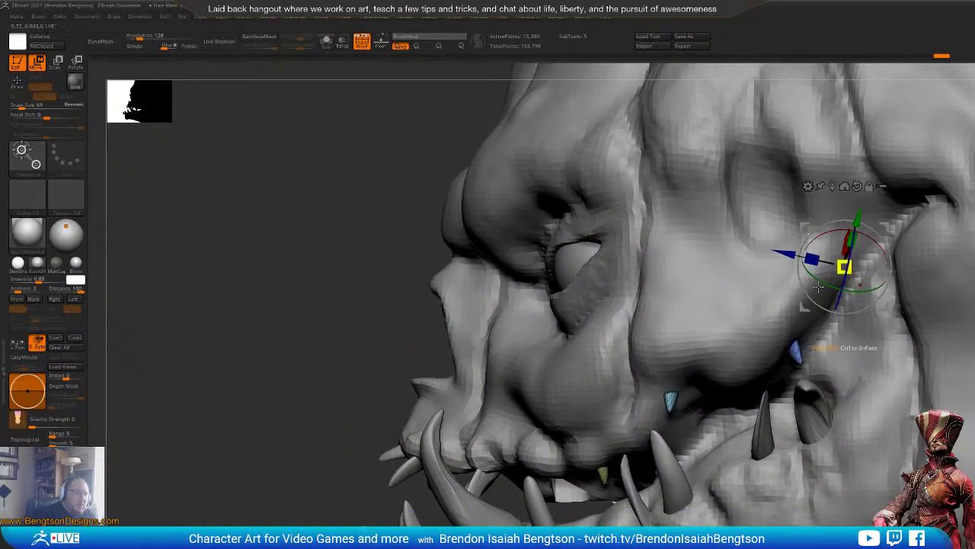
Step: Lower the fang row and position it along the upper lip, above the existing lower fangs
key("shift+t")
right_click_drag(786, 365, 668, 368, "alt")
right_click_drag(668, 369, 755, 430)
left_click_drag(707, 211, 735, 287)
right_click_drag(895, 523, 800, 484)
mouse_move(797, 303)
left_mouse_down()
mouse_move(809, 282)
mouse_move(809, 292)
left_mouse_up()
key("shift+t")
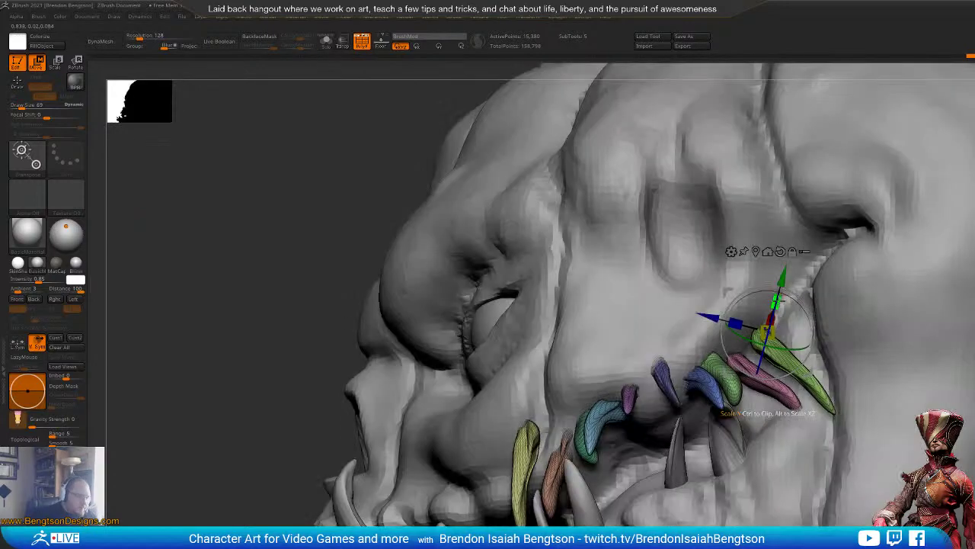
Step: Turn off the coloured polygroup wireframe display and nudge the fang row slightly toward the corner of the mouth
mouse_move(654, 456)
left_mouse_down()
mouse_move(906, 435)
mouse_move(908, 405)
mouse_move(850, 402)
mouse_move(880, 397)
mouse_move(861, 498)
mouse_move(920, 327)
left_mouse_up()
key("shift+f")
key("f")
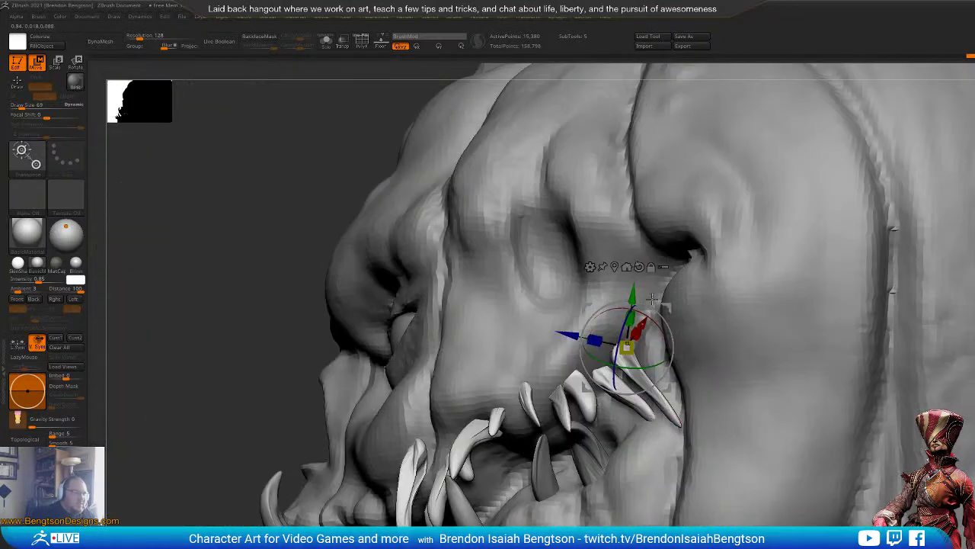
mouse_move(667, 305)
left_mouse_down()
mouse_move(674, 280)
mouse_move(677, 309)
left_mouse_up()
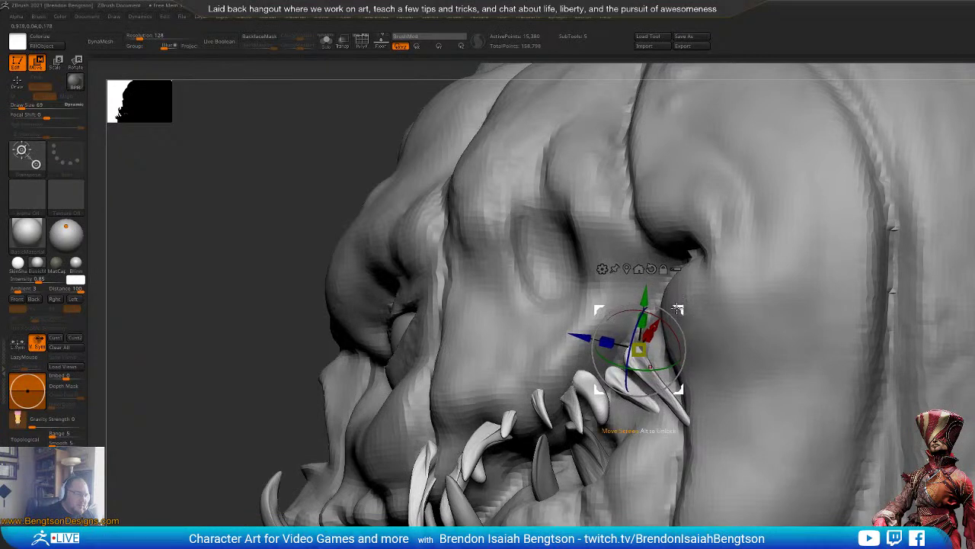
Step: Rotate and reposition the selected tooth at the rear corner of the mouth, following the curve of the upper lip
left_click_drag(670, 394, 676, 409)
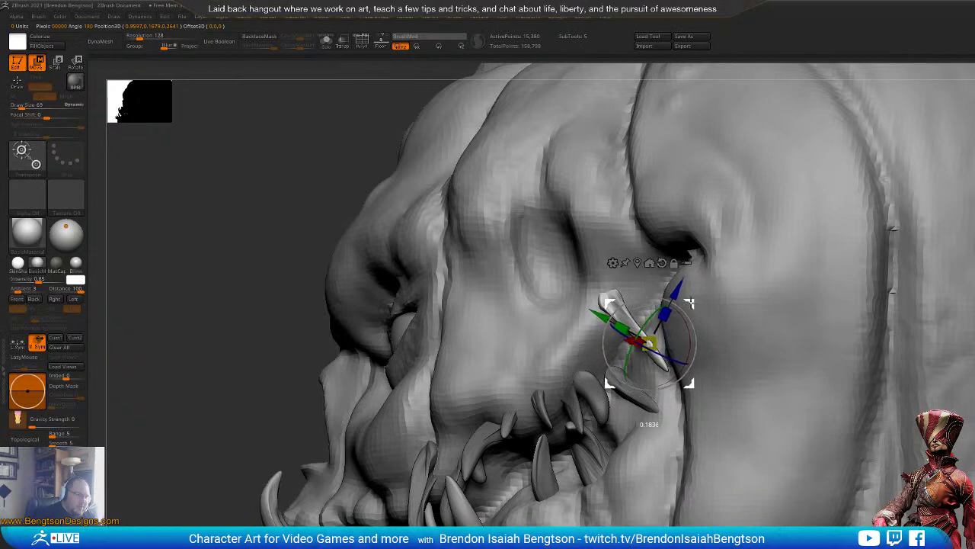
right_click_drag(736, 332, 771, 326)
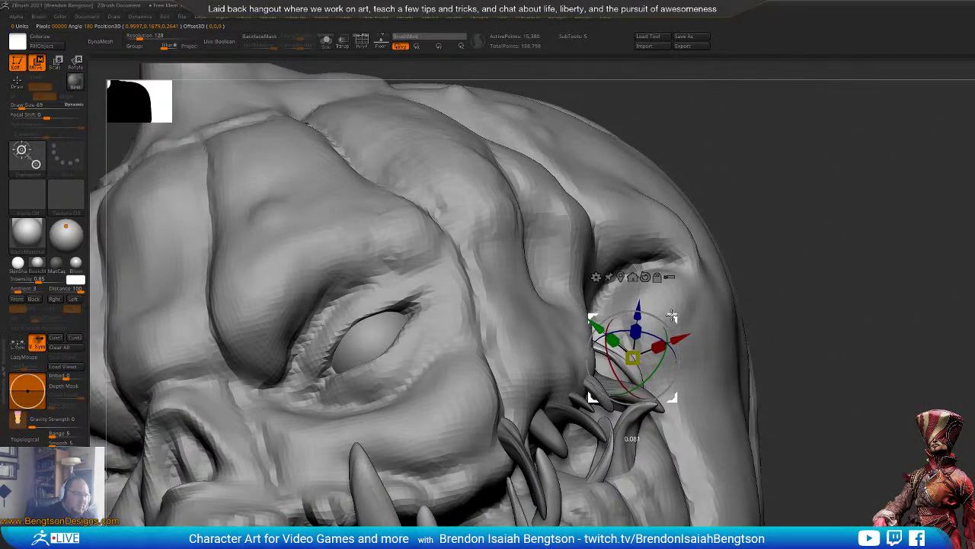
right_click_drag(677, 312, 823, 360)
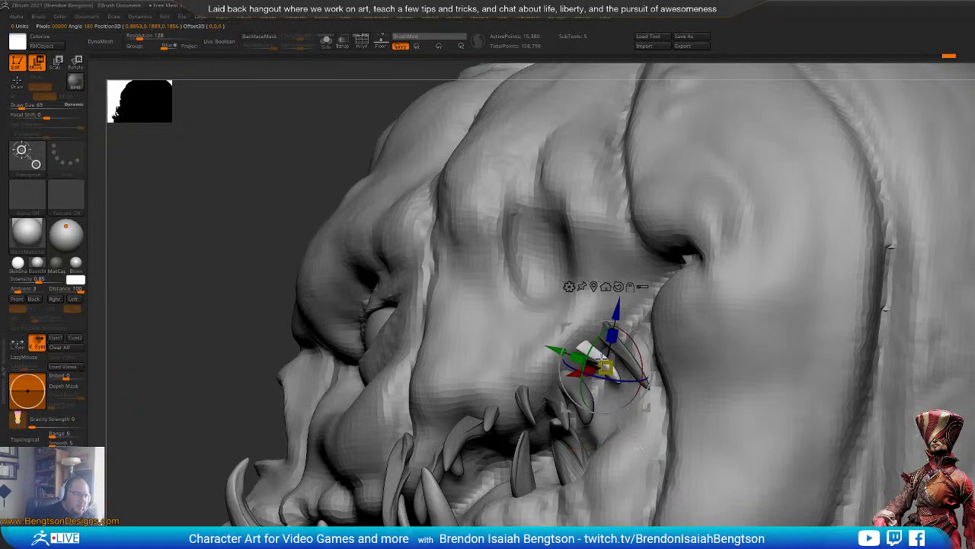
Step: Relocate a tooth to the upper lip below the outer corner of the eye and seat it against the lip edge
right_click_drag(506, 451, 435, 478)
left_click(403, 444, "ctrl")
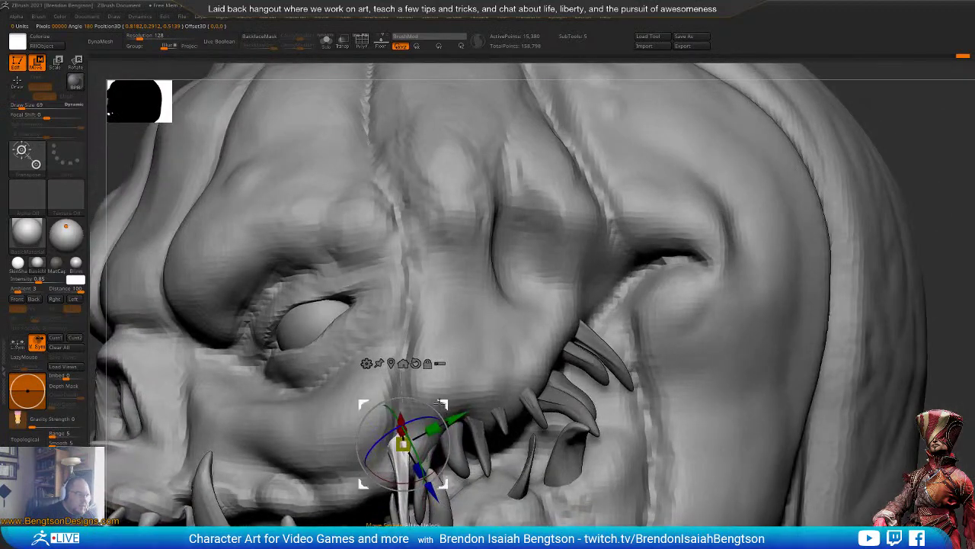
left_click_drag(442, 410, 411, 430)
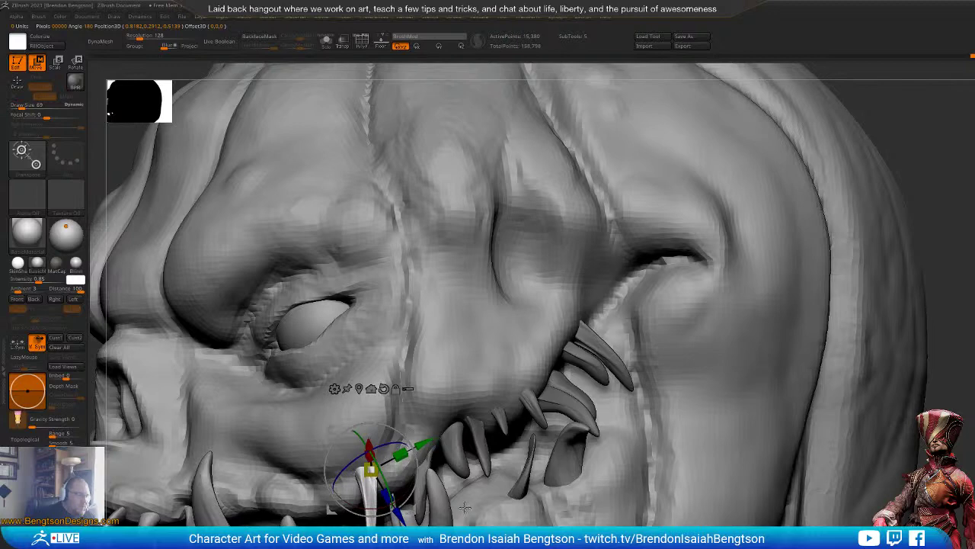
mouse_move(465, 507)
right_mouse_down()
mouse_move(476, 539)
mouse_move(464, 507)
right_mouse_up()
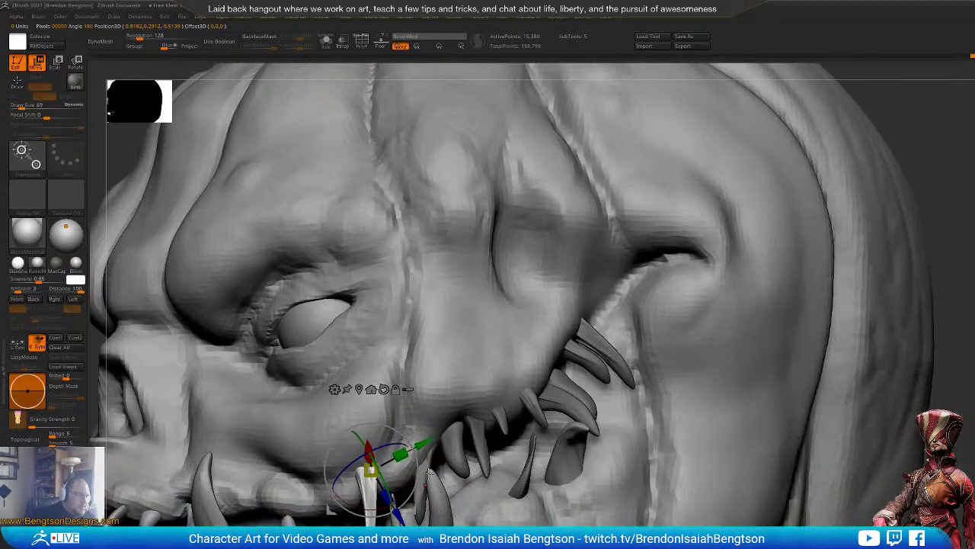
Step: Isolate the small tooth just behind it and shift it up against the upper lip beside the cheek seam
left_click(427, 463)
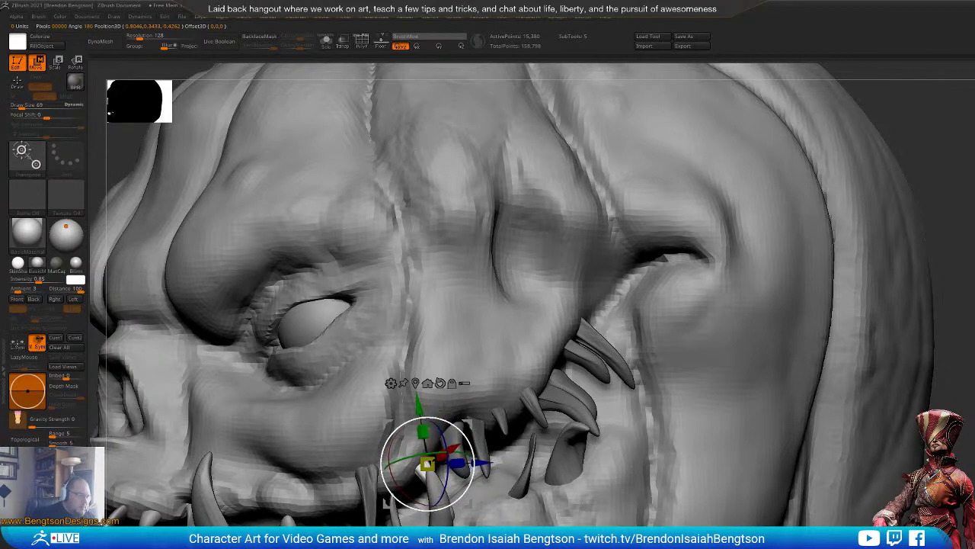
key("q")
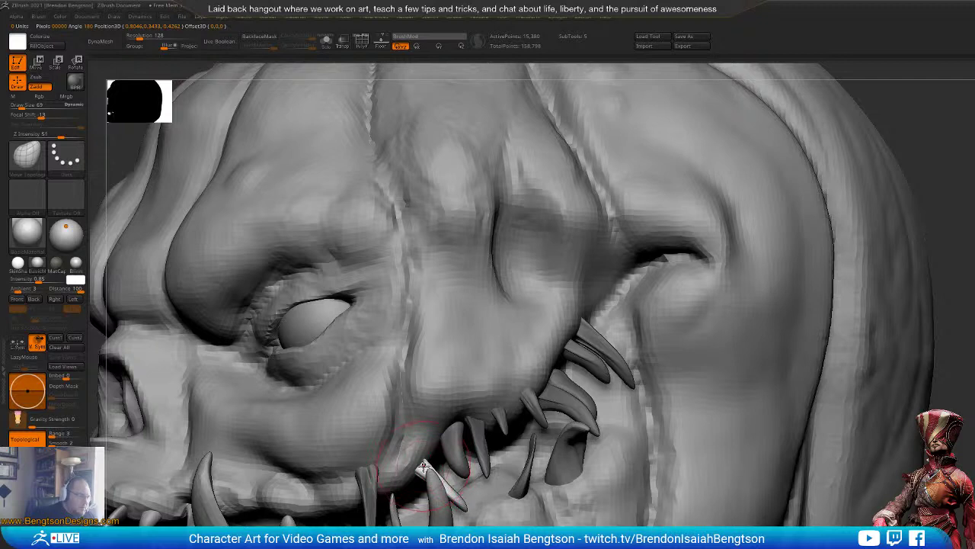
key("w")
left_click_drag(459, 429, 459, 392)
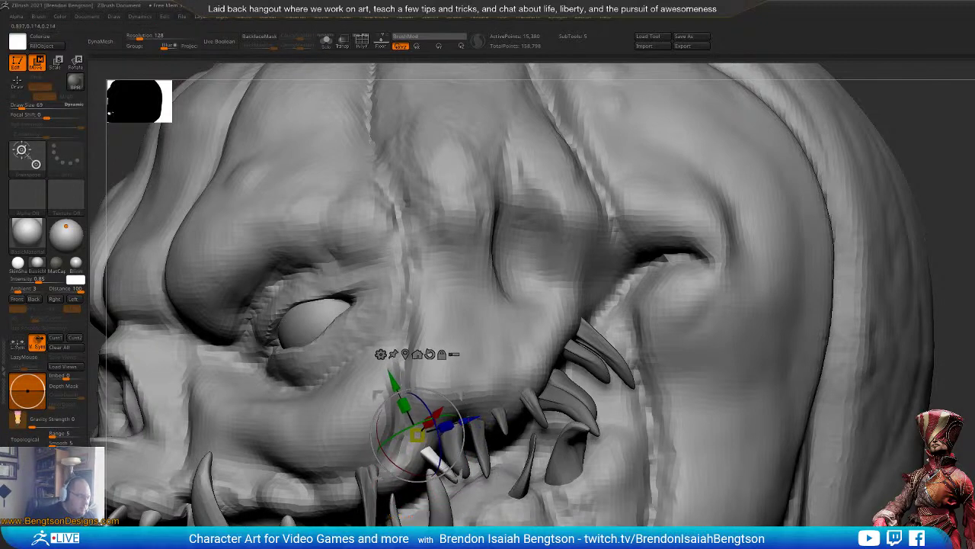
key("q")
right_click_drag(458, 392, 459, 251, "ctrl")
mouse_move(534, 320)
right_mouse_down()
mouse_move(653, 324)
mouse_move(525, 326)
mouse_move(629, 325)
mouse_move(594, 325)
right_mouse_up()
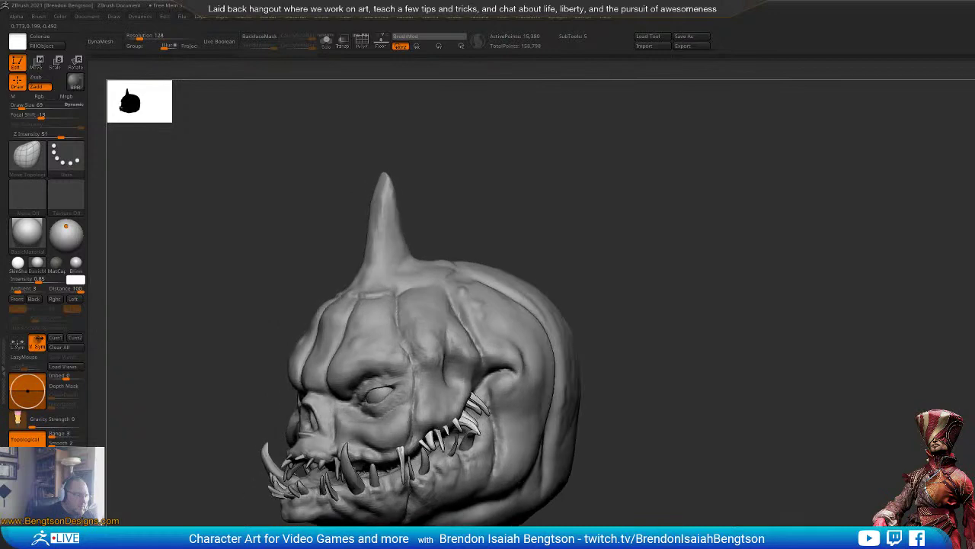
right_click_drag(518, 290, 519, 356, "ctrl")
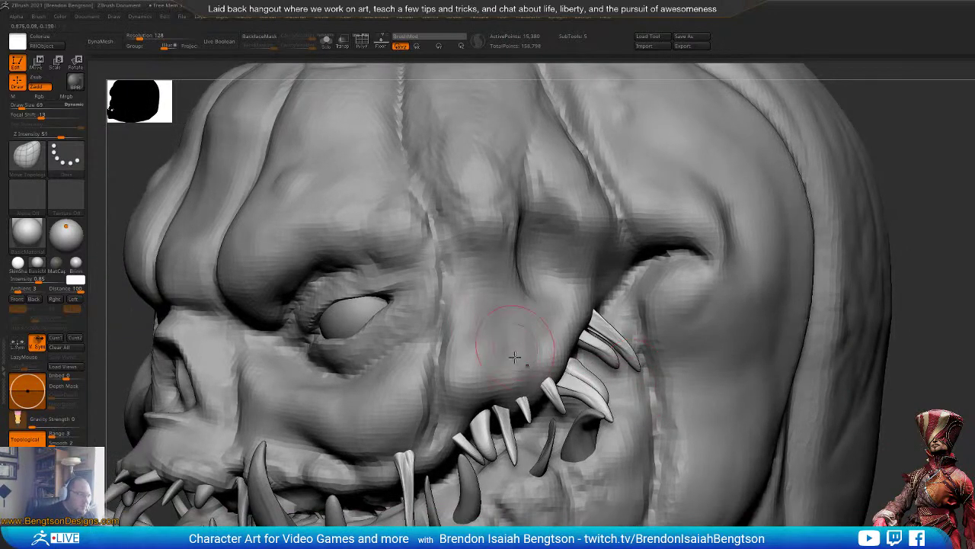
Step: Sculpt gum ridges and wrinkles on the pumpkin head's upper lip above the side teeth, using ClayBuildup at draw size 24
key("b")
key("c")
key("b")
left_click(501, 335, "alt")
key("space")
left_click_drag(506, 340, 500, 349)
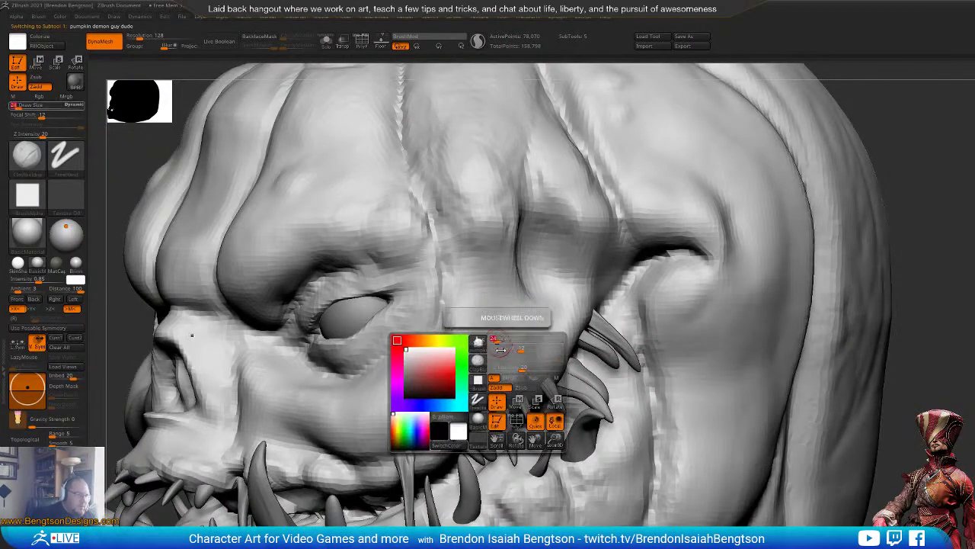
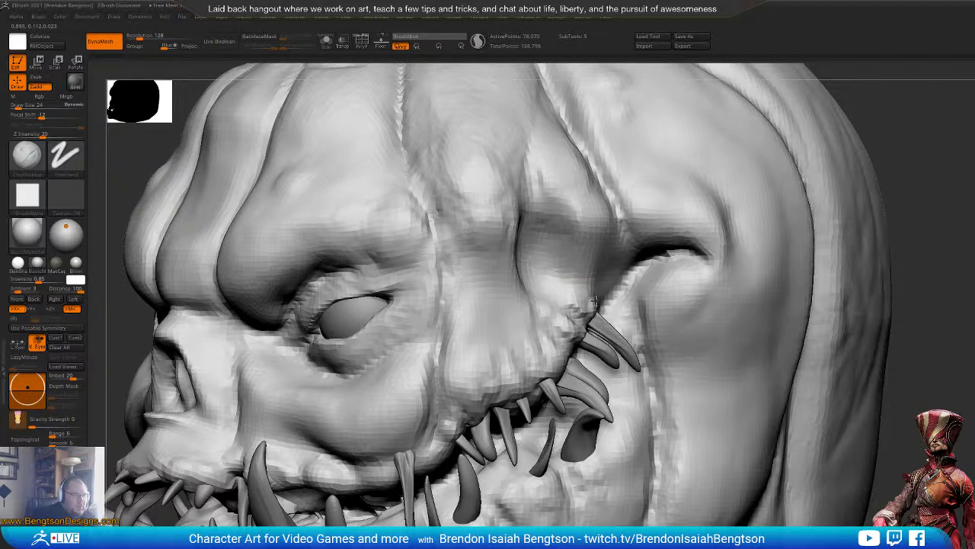
key("f")
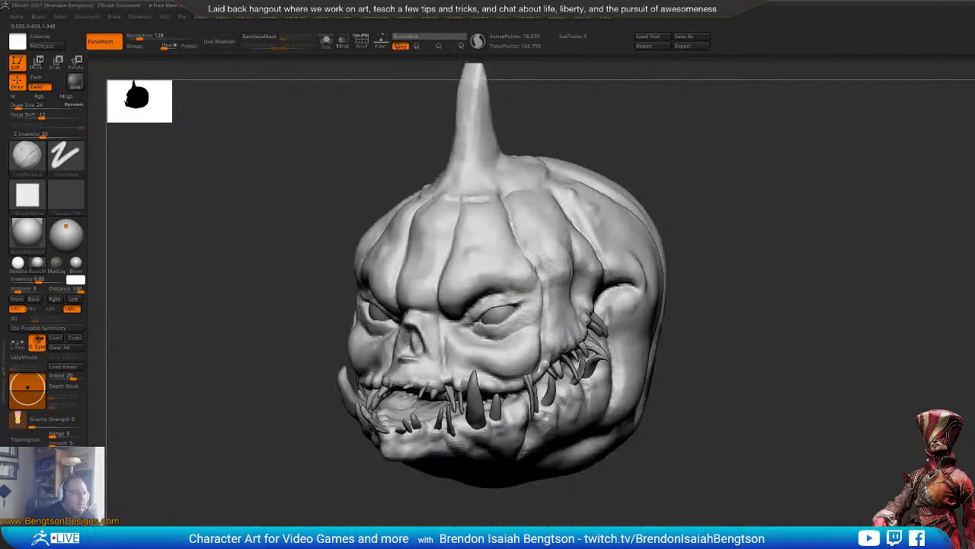
Step: Switch to the teeth subtool and move one of the overlapping rear teeth forward to the upper lip below the eye
left_click_drag(853, 457, 972, 471)
mouse_move(341, 457)
left_mouse_down()
mouse_move(347, 439)
mouse_move(329, 500)
left_mouse_up()
right_click_drag(588, 398, 542, 372, "alt")
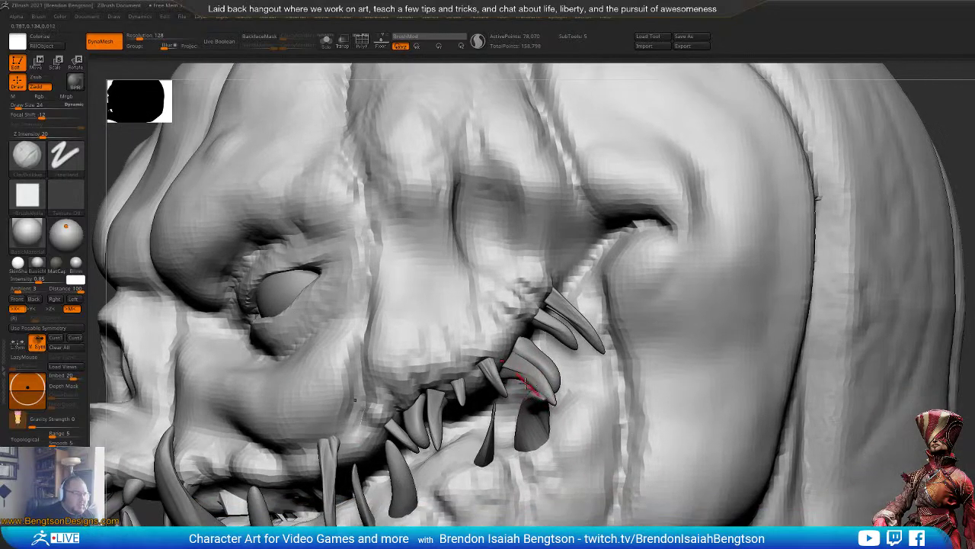
left_click(531, 370, "alt")
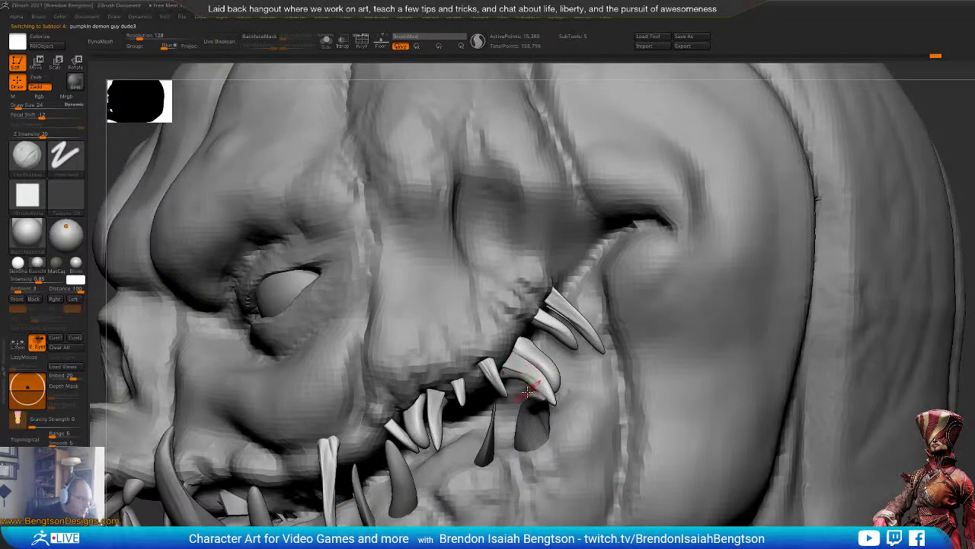
key("w")
left_click(525, 374)
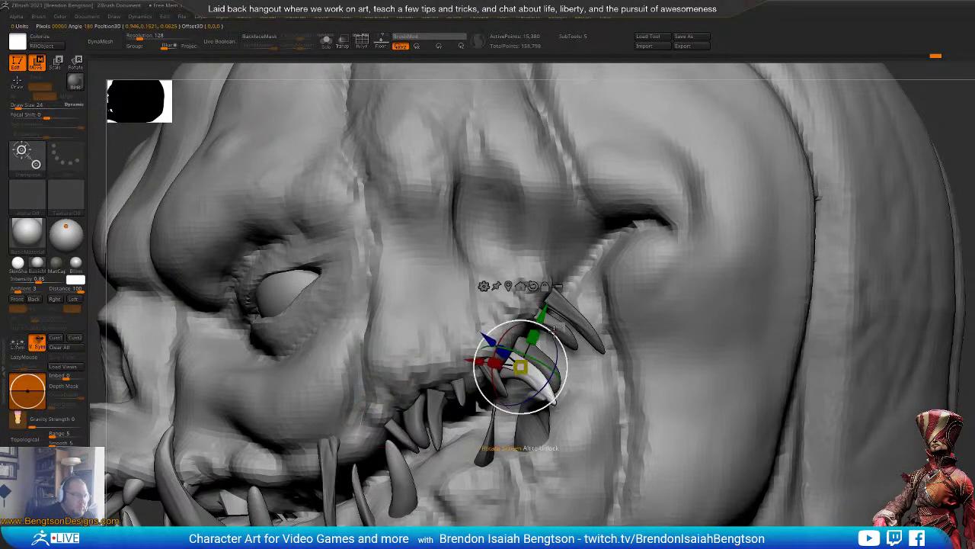
left_click_drag(518, 371, 281, 466)
left_click_drag(316, 416, 274, 432)
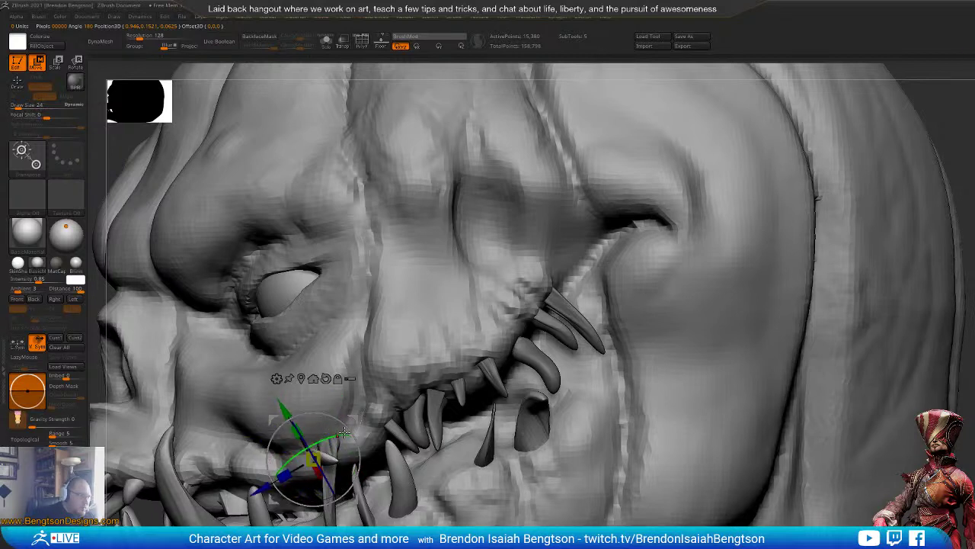
Step: Rotate the relocated tooth so it points downward and seat it in the upper lip beside the large lower tusk
left_click_drag(344, 432, 291, 499)
mouse_move(332, 417)
left_mouse_down()
mouse_move(372, 444)
mouse_move(322, 430)
left_mouse_up()
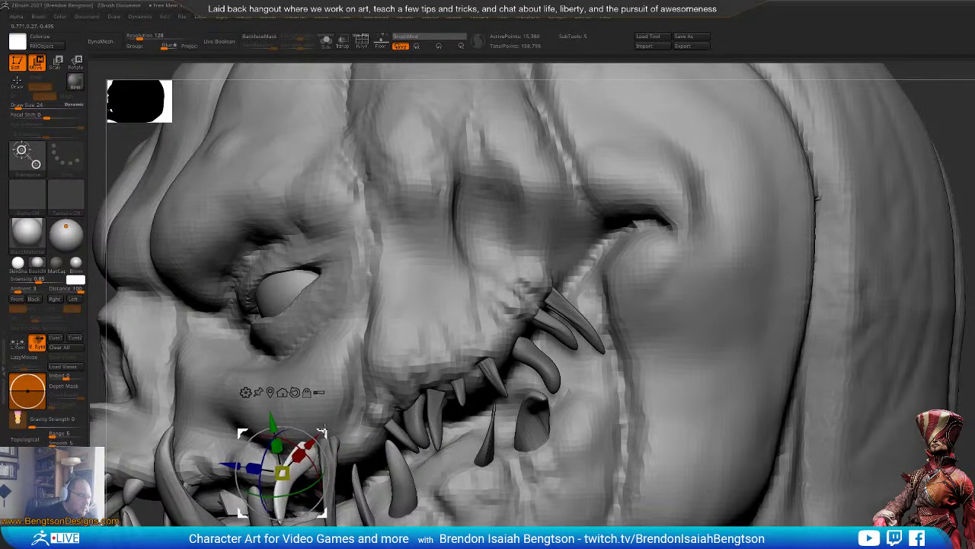
right_click_drag(360, 427, 550, 427)
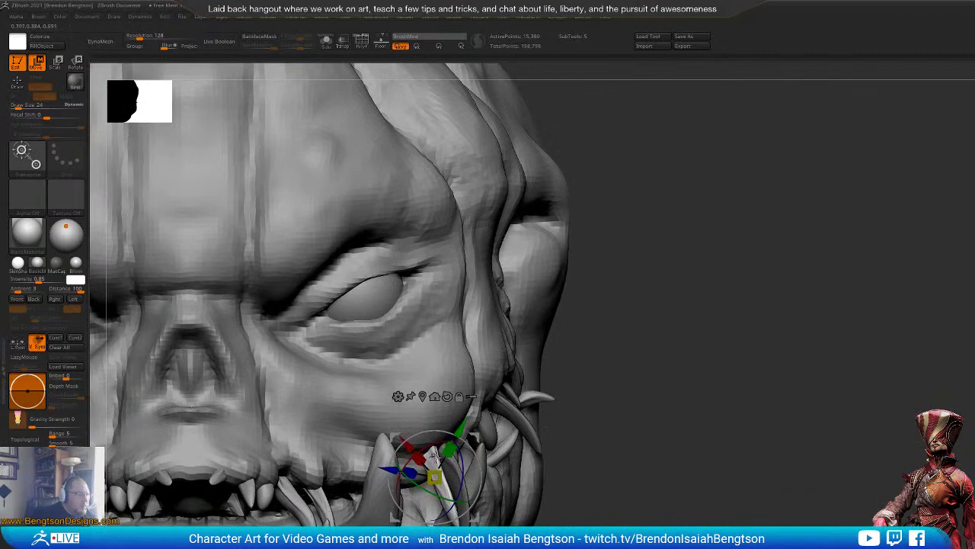
mouse_move(474, 437)
left_mouse_down()
mouse_move(450, 434)
mouse_move(463, 442)
left_mouse_up()
key("q")
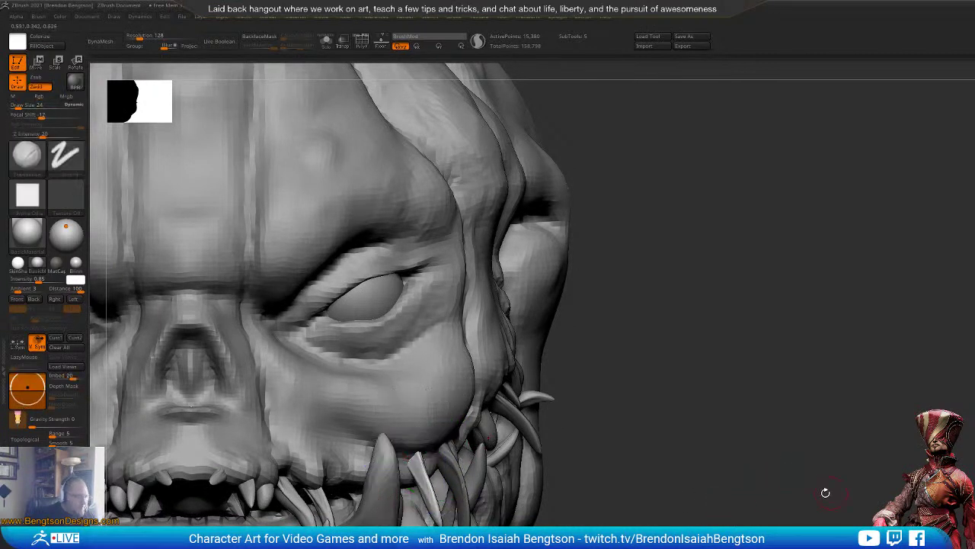
Step: Select the teeth subtool and mirror the side teeth onto the opposite side of the head
mouse_move(825, 492)
left_mouse_down()
mouse_move(786, 483)
mouse_move(803, 485)
left_mouse_up()
right_click_drag(804, 485, 822, 429)
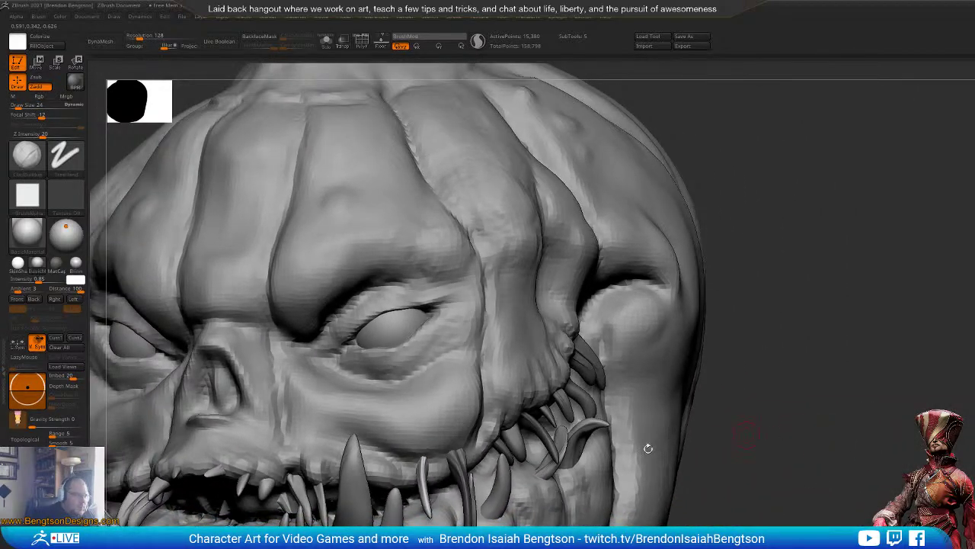
left_click(427, 449, "alt")
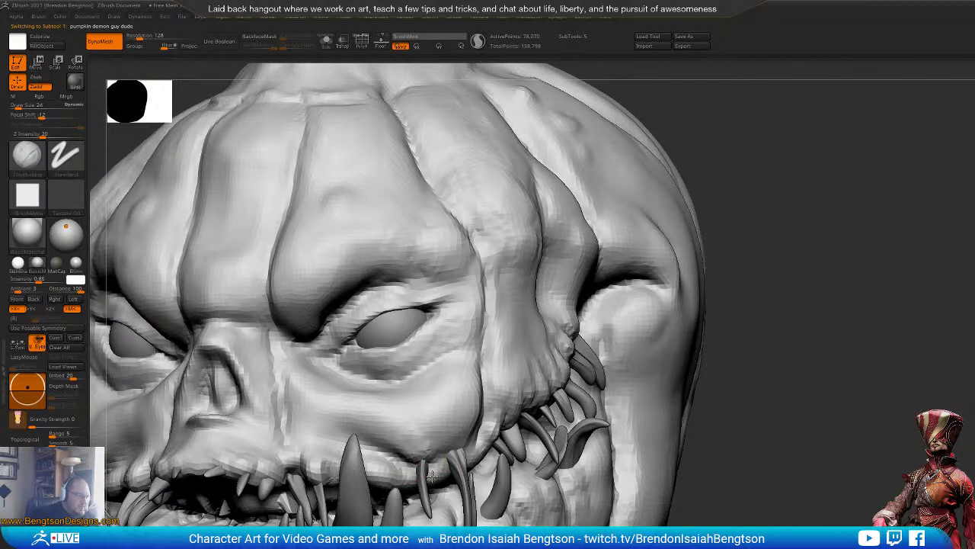
key("f")
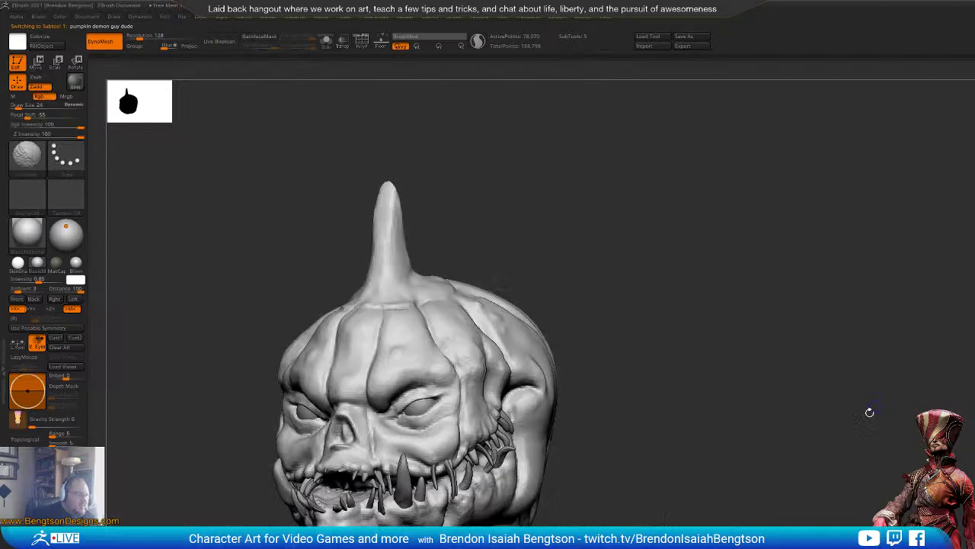
mouse_move(869, 412)
right_mouse_down()
mouse_move(825, 468)
mouse_move(891, 455)
mouse_move(867, 409)
right_mouse_up()
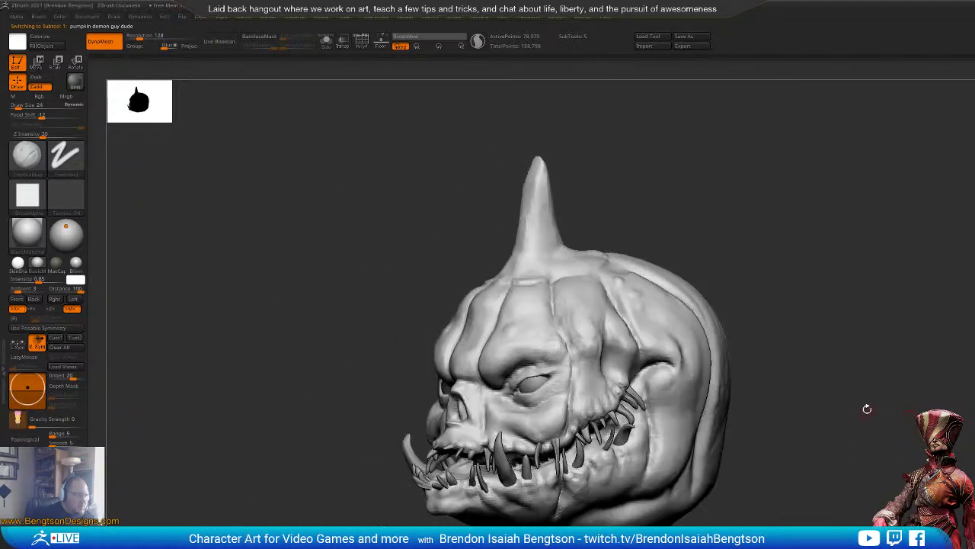
left_click(624, 409, "alt")
right_click_drag(806, 338, 854, 381)
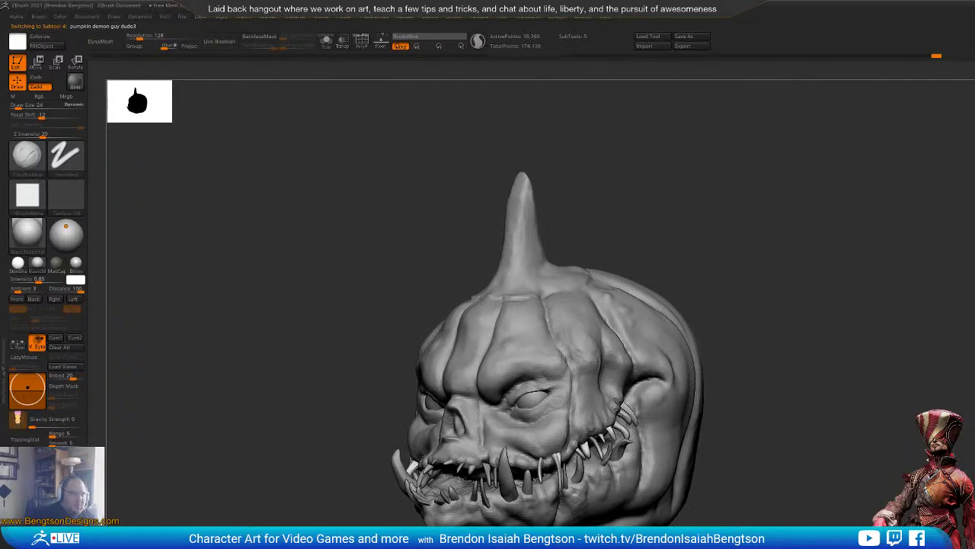
Step: Examine the head and its mirrored teeth from the front, the side and above
right_click_drag(844, 462, 900, 347)
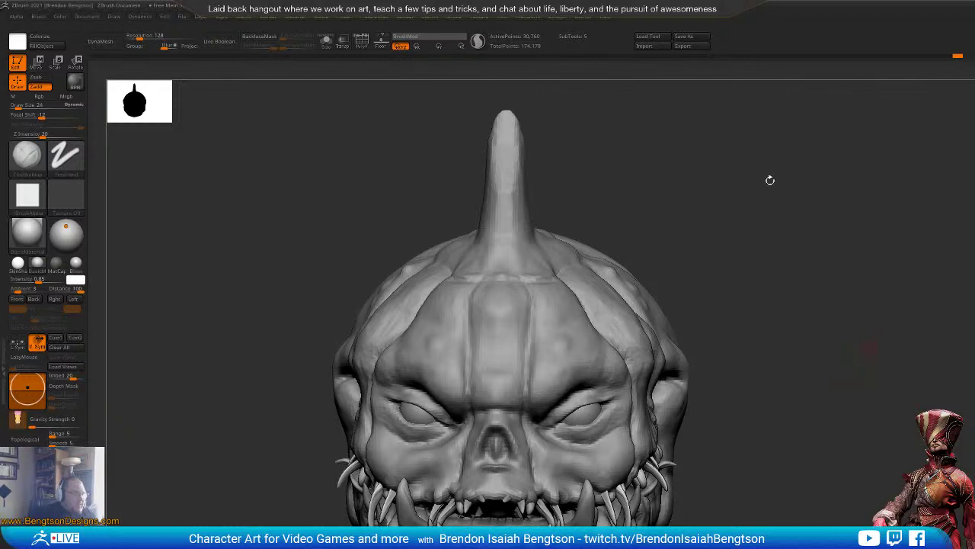
right_click_drag(502, 218, 656, 327)
right_click_drag(806, 288, 664, 321)
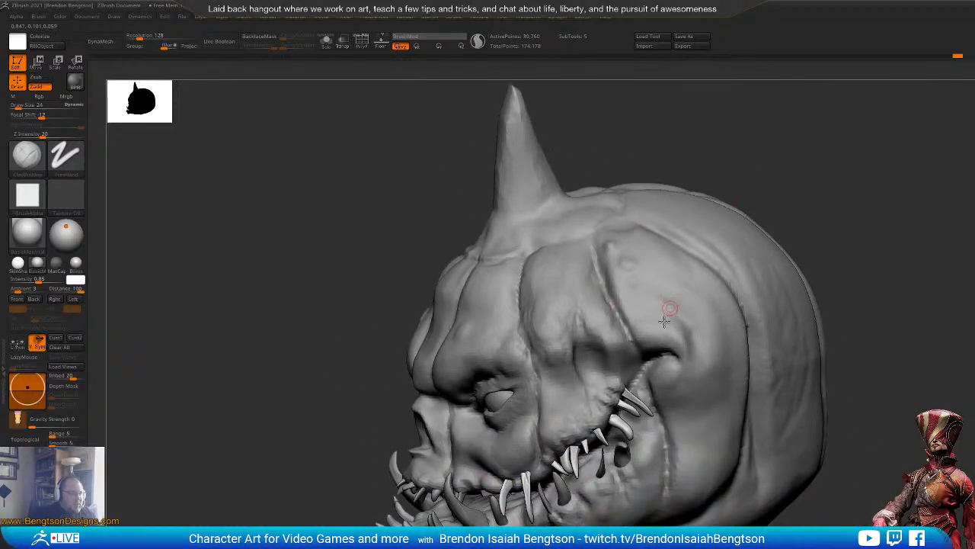
right_click_drag(854, 201, 748, 215)
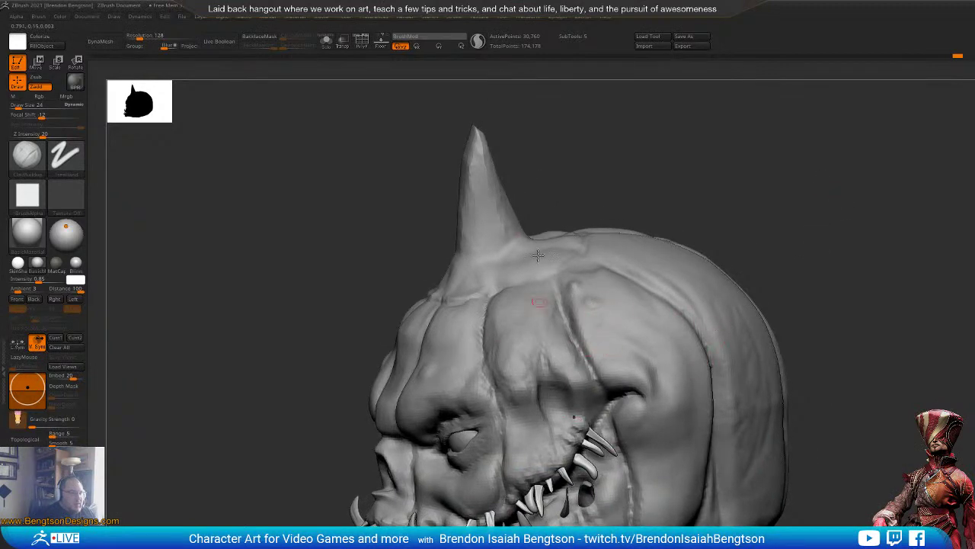
right_click_drag(580, 215, 545, 239)
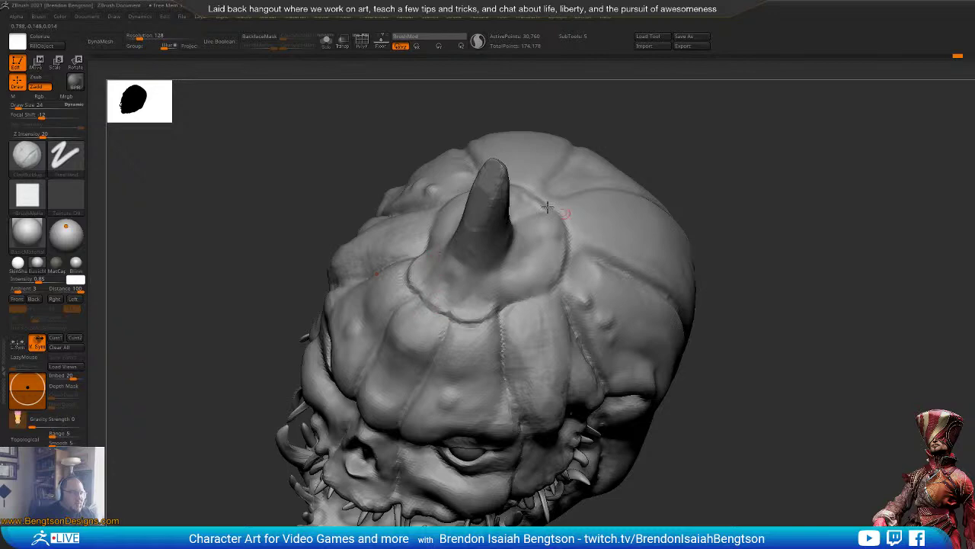
right_click_drag(783, 212, 716, 200)
right_click_drag(612, 527, 598, 424)
right_click_drag(805, 183, 744, 198, "alt")
Step: Select the head subtool and mask the front rim of the stem's base with a draw size of 56
left_click(655, 327, "alt")
right_click_drag(816, 194, 822, 288, "ctrl")
key("space")
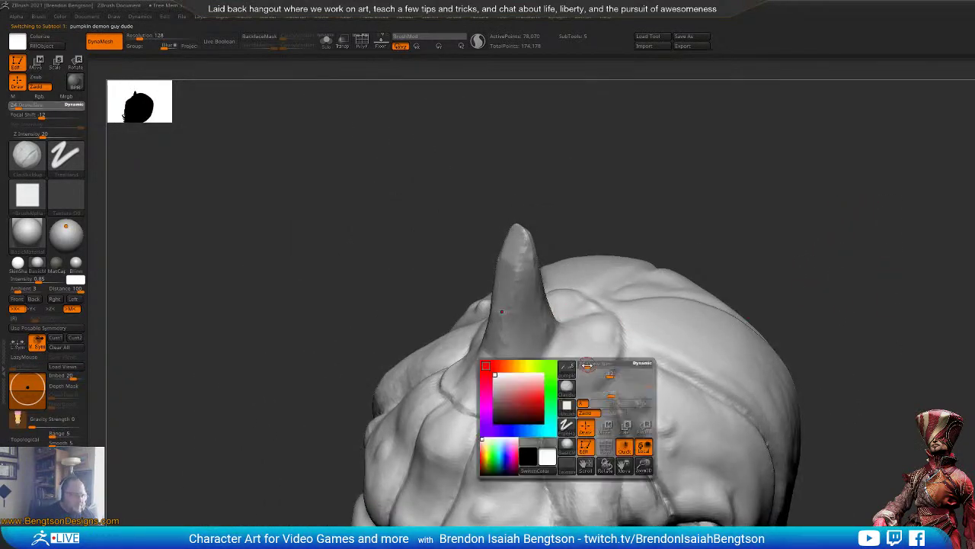
left_click_drag(590, 369, 594, 366)
key("ctrl")
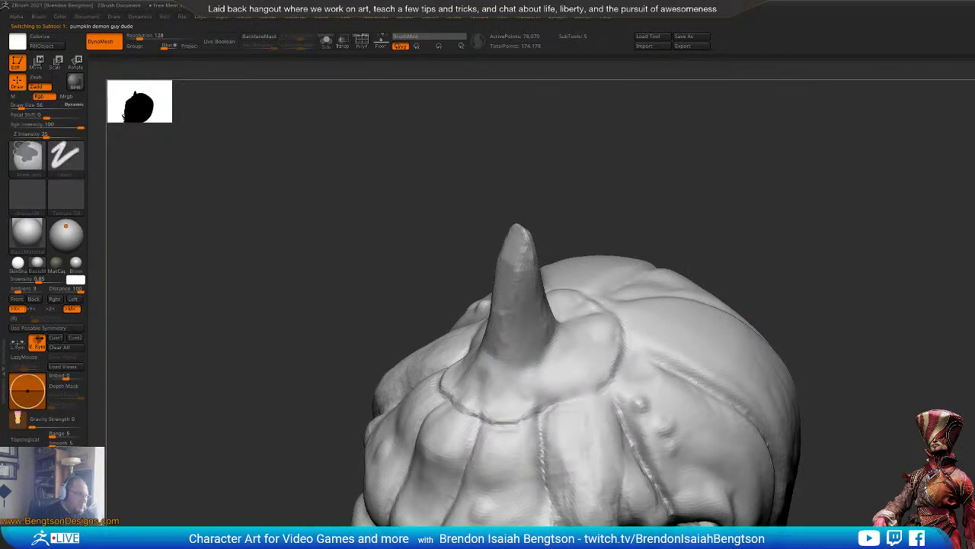
key("ctrl")
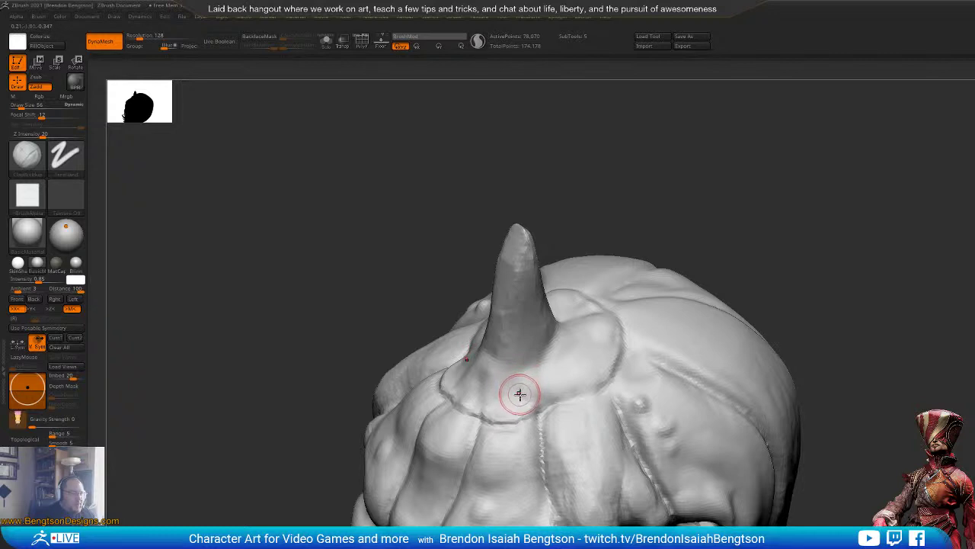
mouse_move(519, 393)
left_mouse_down()
mouse_move(526, 407)
mouse_move(464, 395)
left_mouse_up()
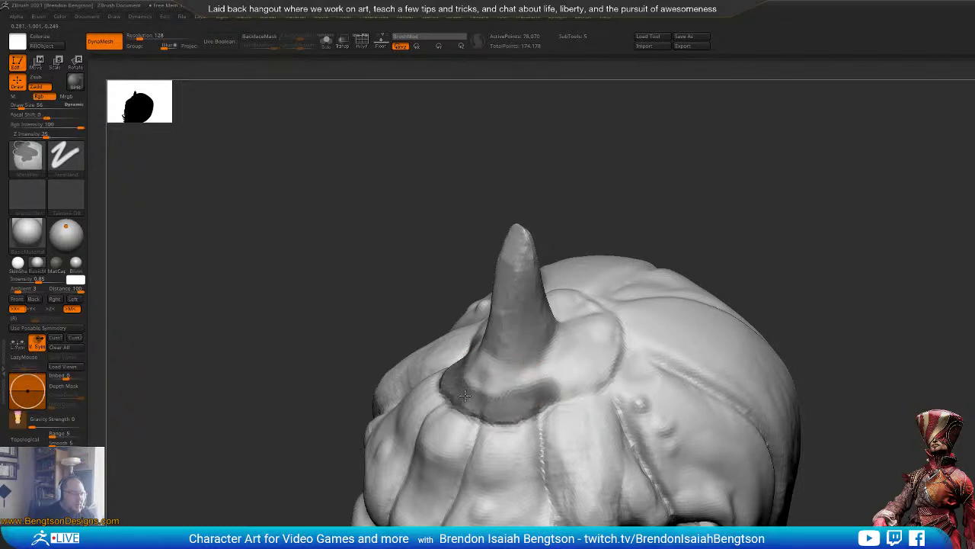
left_click_drag(541, 395, 589, 378)
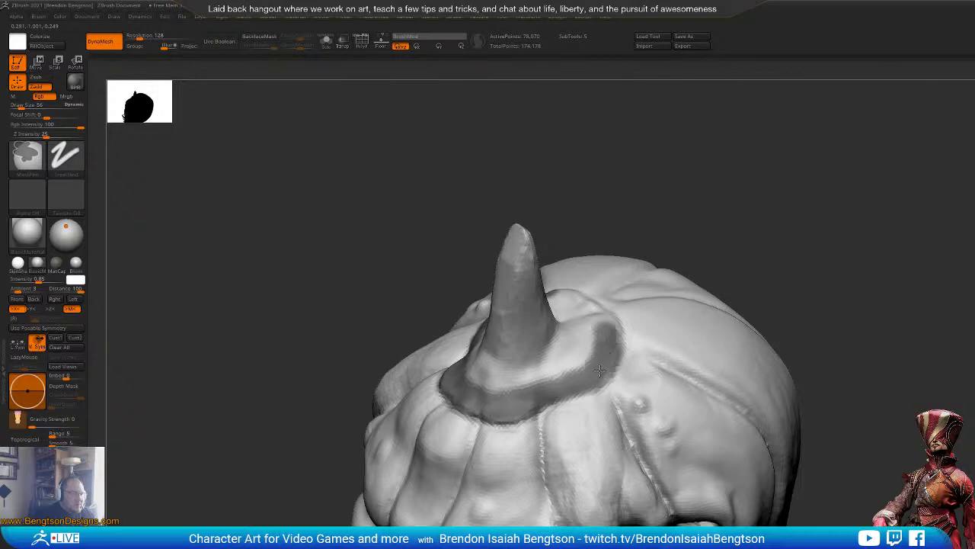
Step: Extend the mask over the rest of the stem's base and the whole stem up to its tip
left_click_drag(702, 196, 682, 236)
mouse_move(592, 289)
left_mouse_down("ctrl")
mouse_move(583, 279)
mouse_move(609, 303)
mouse_move(598, 297)
mouse_move(556, 320)
mouse_move(583, 342)
mouse_move(499, 305)
mouse_move(544, 381)
left_mouse_up("ctrl")
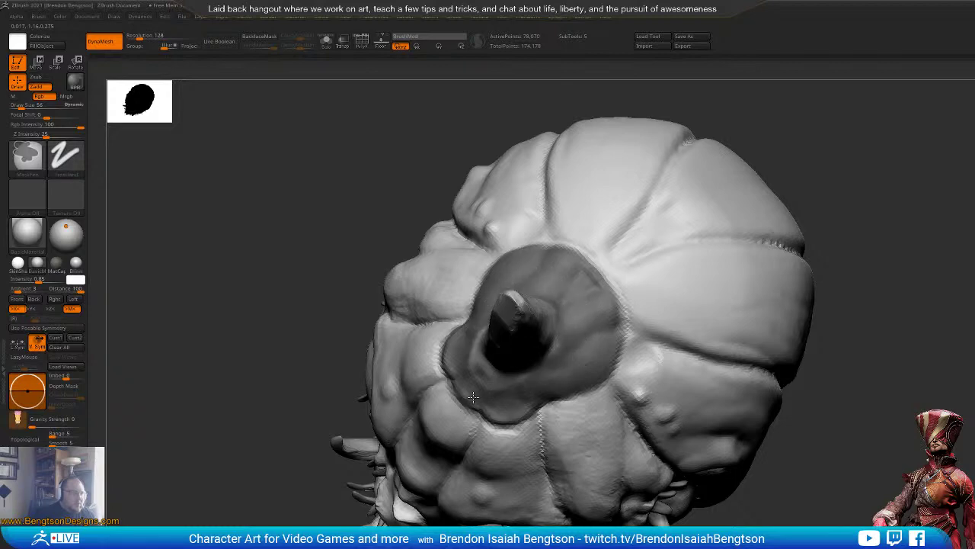
key("b")
key("c")
key("b")
mouse_move(871, 474)
left_mouse_down()
mouse_move(892, 355)
mouse_move(917, 386)
mouse_move(907, 389)
left_mouse_up()
mouse_move(565, 122)
left_mouse_down("ctrl")
mouse_move(460, 130)
mouse_move(444, 301)
mouse_move(588, 141)
left_mouse_up("ctrl")
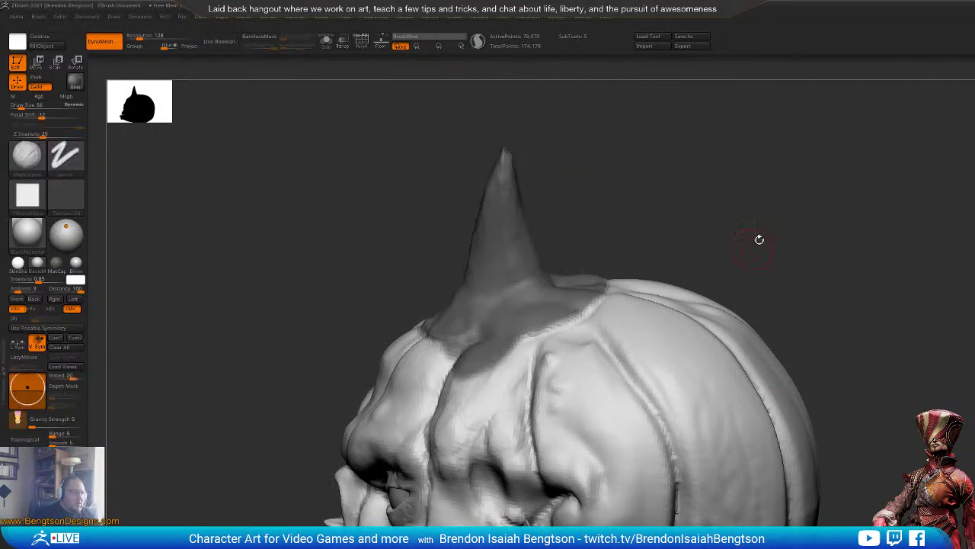
left_click_drag(751, 231, 764, 218, "ctrl")
left_click_drag(538, 104, 924, 298, "ctrl")
Step: Display the polyframe and turn the masked stem area into its own polygroup
key("shift+f")
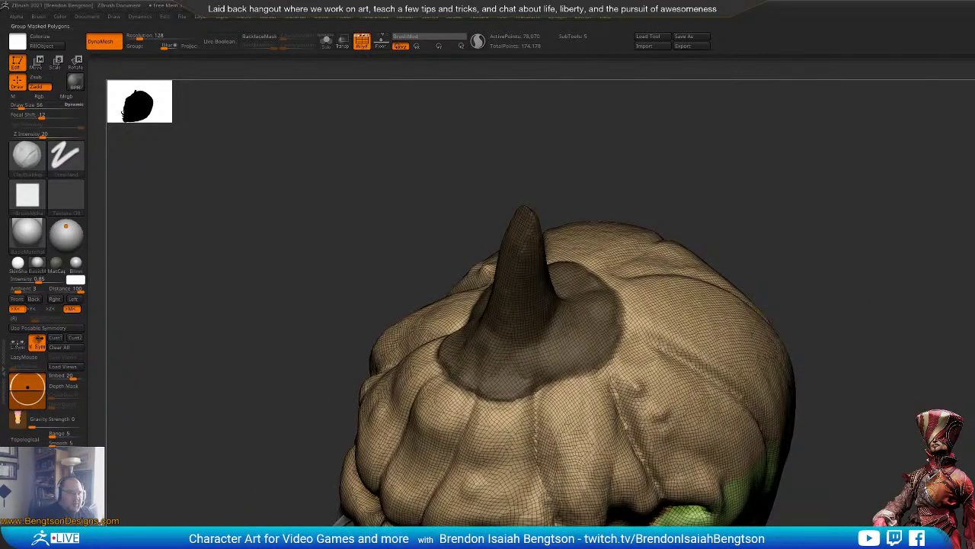
key("ctrl+w")
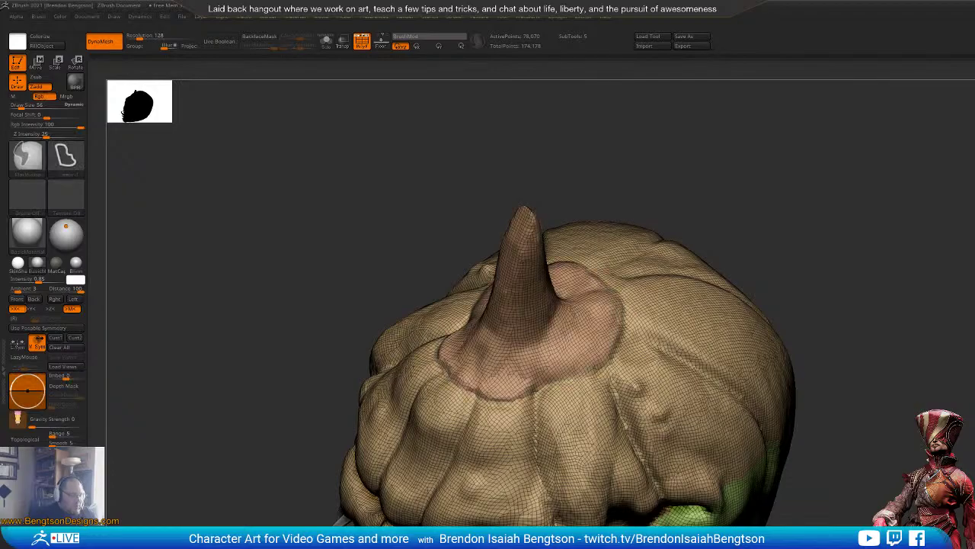
key("b")
key("c")
key("b")
mouse_move(962, 404)
left_mouse_down()
mouse_move(951, 376)
mouse_move(904, 336)
left_mouse_up()
mouse_move(695, 160)
left_mouse_down()
mouse_move(626, 221)
mouse_move(730, 224)
mouse_move(721, 189)
mouse_move(695, 194)
left_mouse_up()
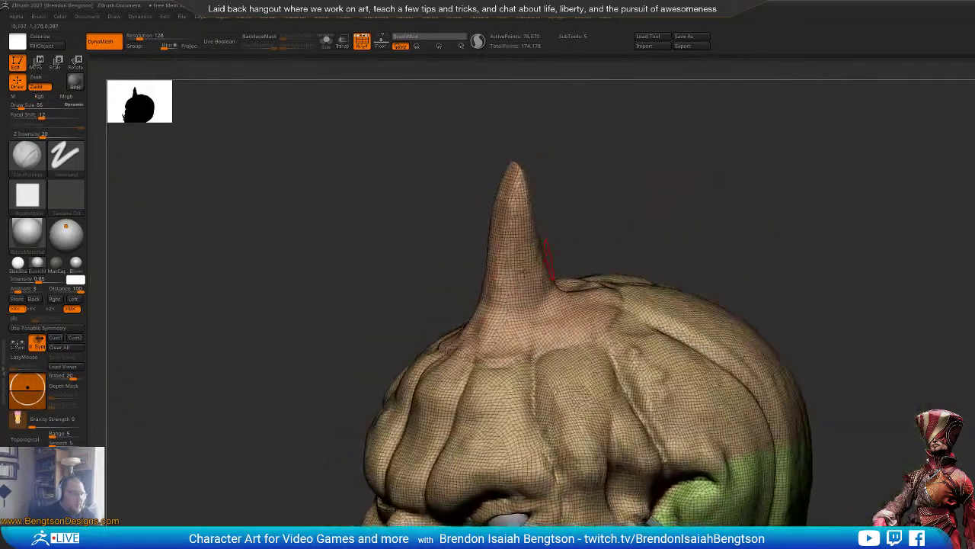
Step: Isolate the stem polygroup and split it from the head into a separate subtool
left_click(516, 269, "ctrl+shift")
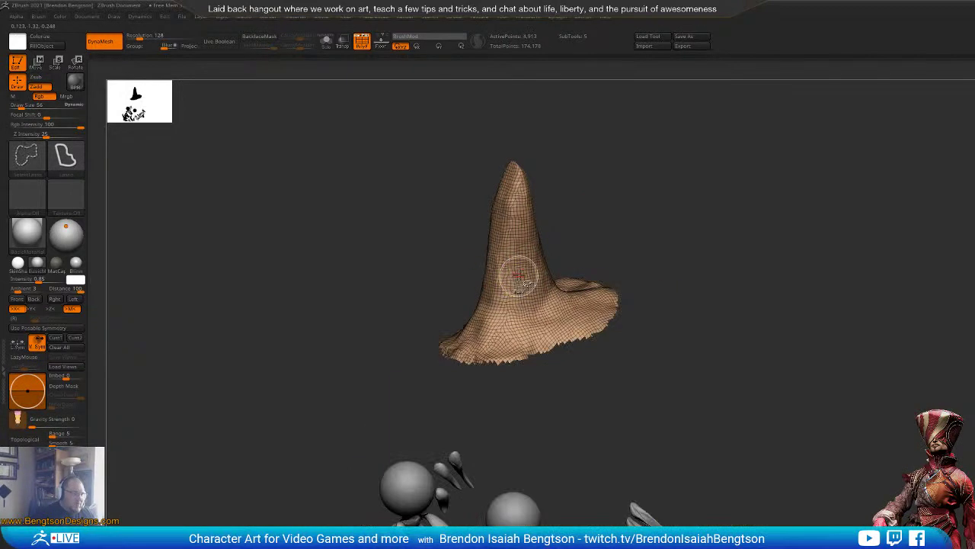
left_click(517, 265, "ctrl+shift")
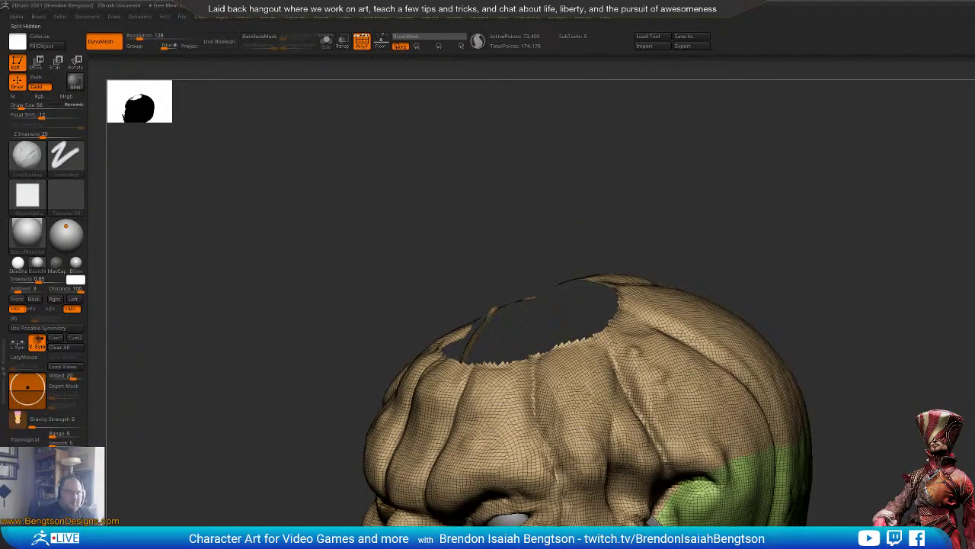
left_click_drag(944, 332, 749, 326)
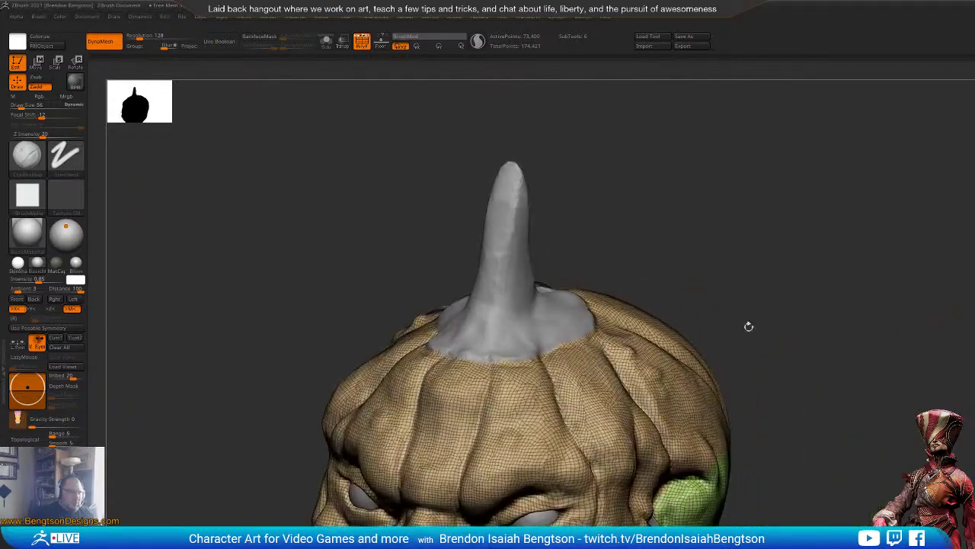
Step: Remesh the head with DynaMesh to close the hole left beneath the stem
left_click(601, 360, "ctrl+shift")
mouse_move(810, 251)
left_mouse_down()
mouse_move(810, 326)
mouse_move(795, 276)
mouse_move(815, 243)
left_mouse_up()
left_click_drag(835, 185, 823, 253, "ctrl")
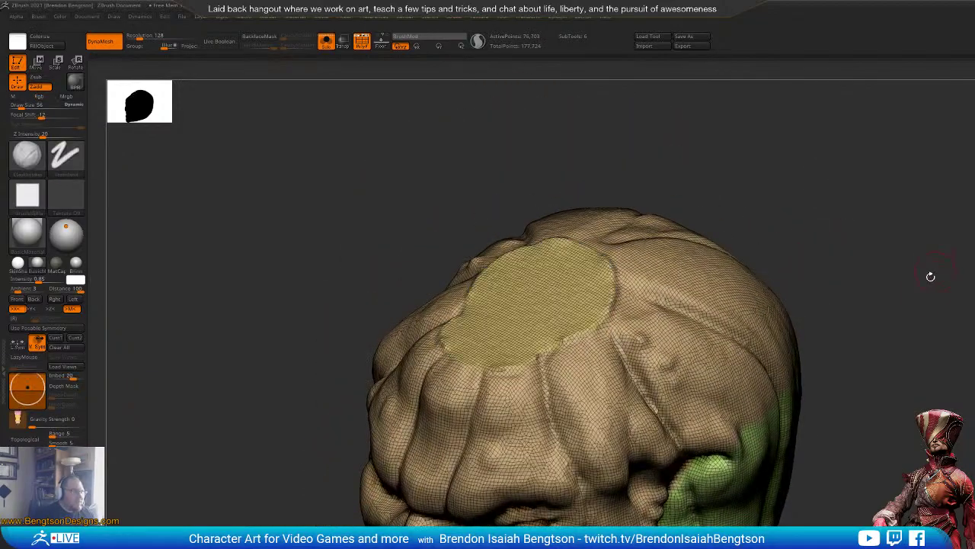
mouse_move(931, 275)
left_mouse_down()
mouse_move(944, 231)
mouse_move(913, 276)
mouse_move(960, 218)
mouse_move(919, 248)
mouse_move(932, 259)
mouse_move(944, 328)
mouse_move(940, 303)
mouse_move(914, 275)
left_mouse_up()
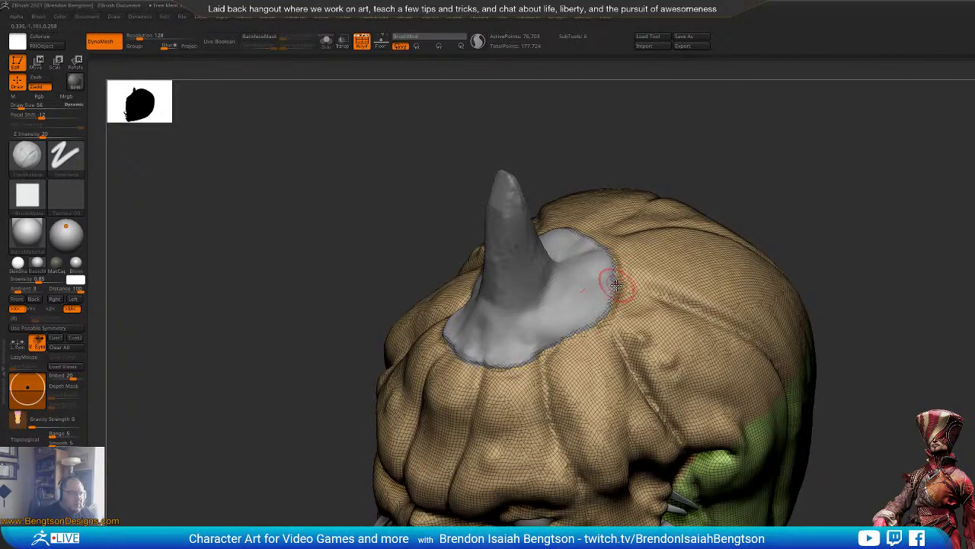
Step: Hide the polyframe and smooth the head's jagged edge along the stem's base with a draw size of 49
key("space")
key("shift+f")
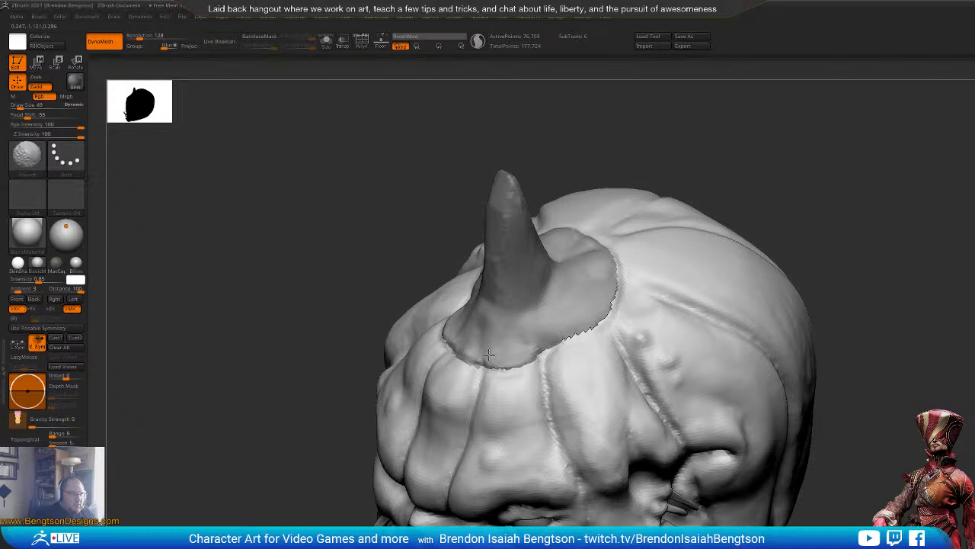
key("shift")
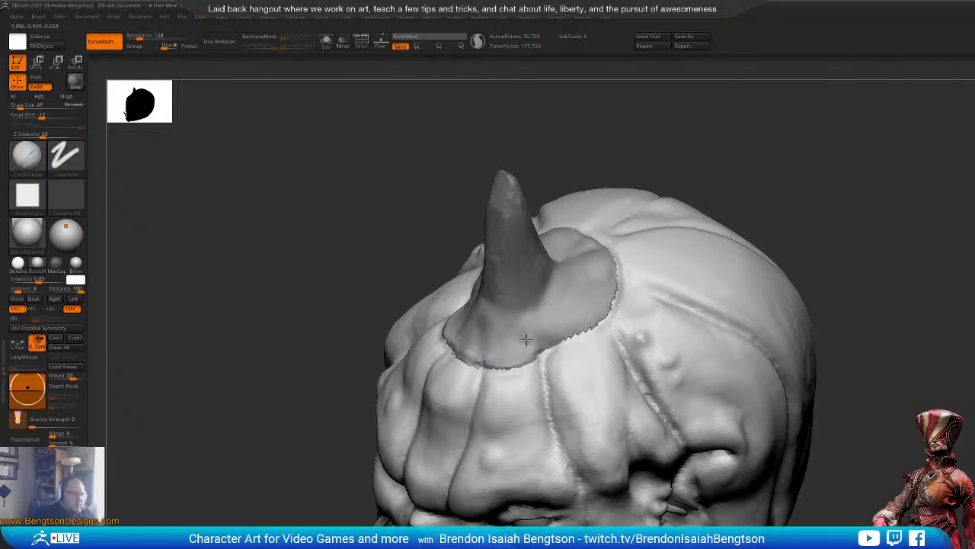
Step: Select the stem subtool, show it alone and remesh it with DynaMesh to close its open underside
left_click(534, 317, "alt")
left_click_drag(842, 236, 847, 174)
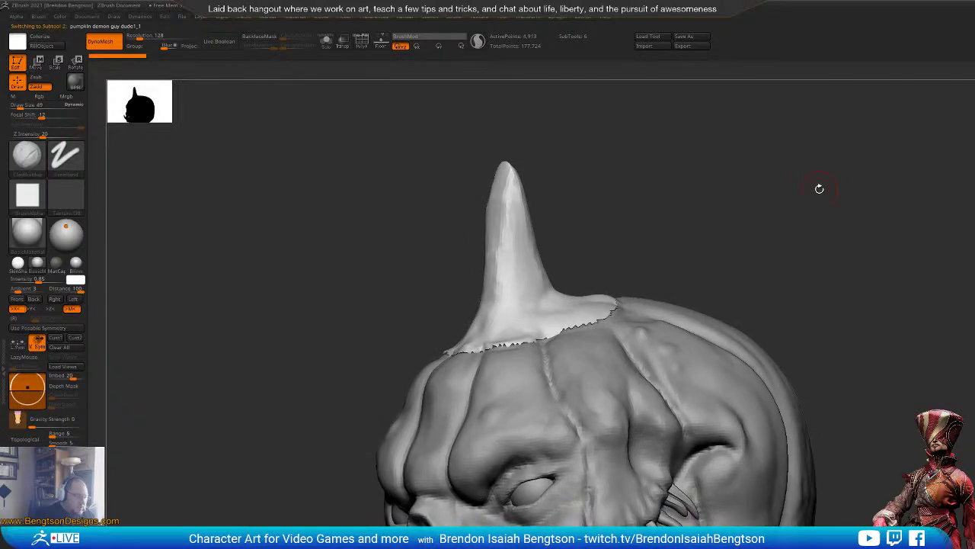
key("alt+s")
left_click_drag(866, 220, 861, 320)
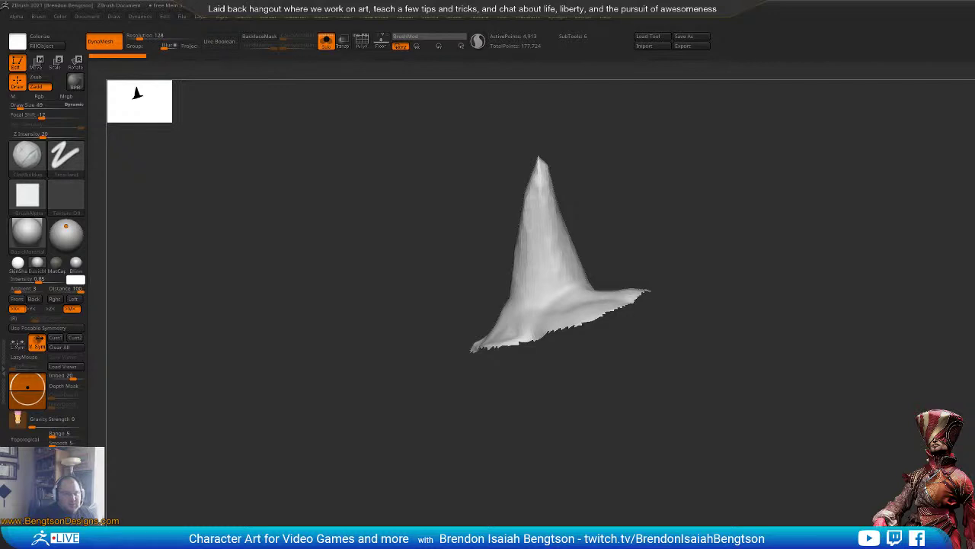
mouse_move(727, 472)
left_mouse_down()
mouse_move(741, 376)
mouse_move(732, 435)
mouse_move(710, 453)
mouse_move(723, 468)
mouse_move(739, 435)
mouse_move(724, 420)
mouse_move(753, 419)
mouse_move(767, 377)
mouse_move(752, 503)
mouse_move(759, 420)
left_mouse_up()
key("ctrl")
left_click(753, 418, "ctrl+shift")
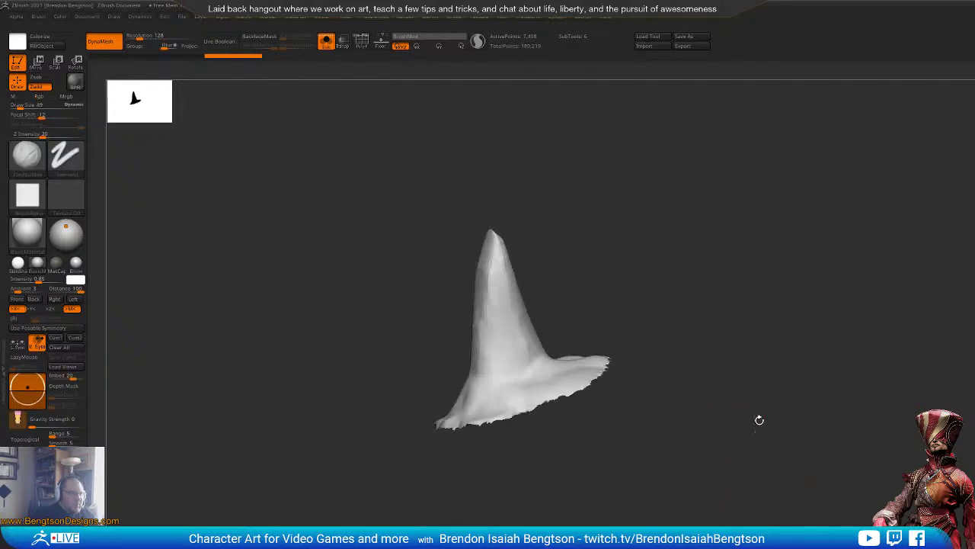
Step: Inflate the jagged rim of the stem's base with a draw size of 33 and remesh the stem with DynaMesh
left_click_drag(569, 378, 570, 385)
left_click_drag(690, 333, 733, 366)
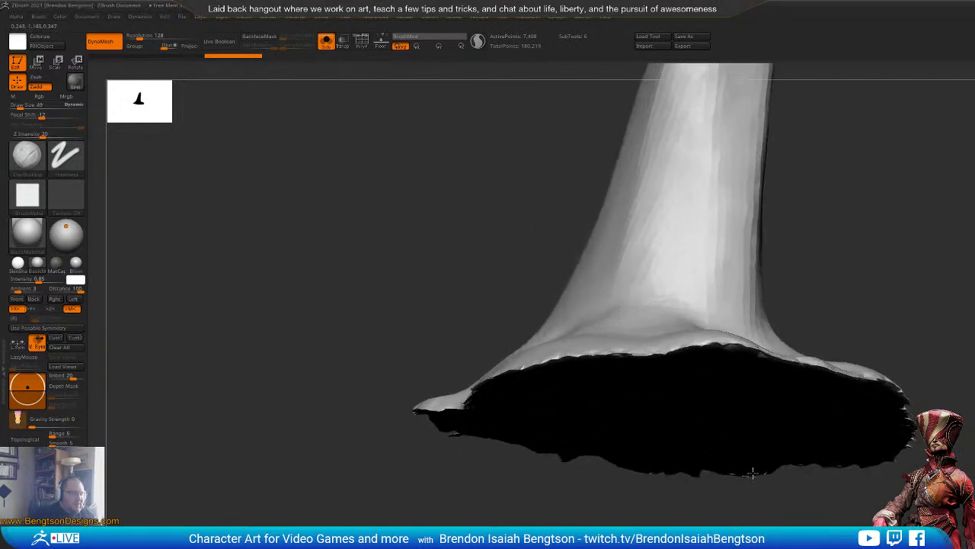
left_click_drag(876, 259, 869, 380)
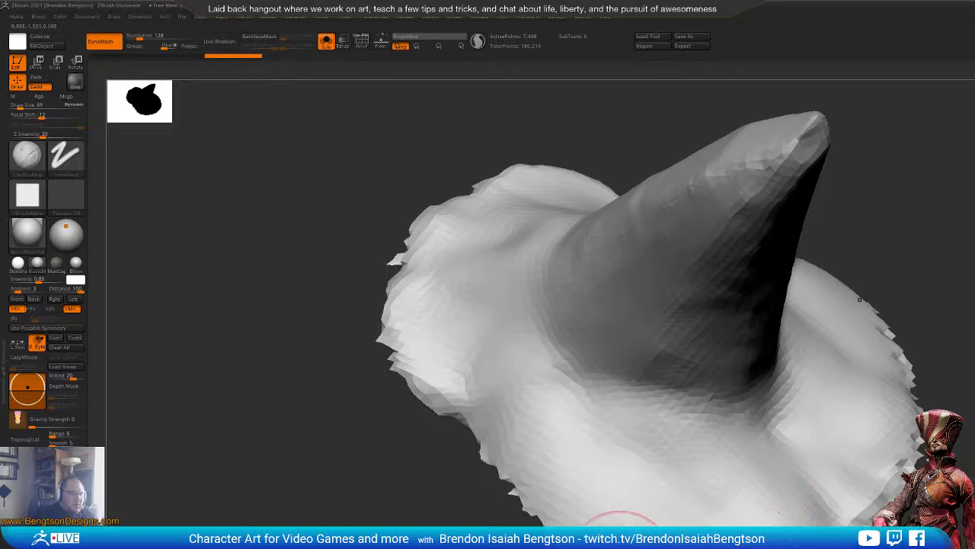
left_click_drag(898, 358, 897, 346, "shift")
left_click_drag(781, 524, 804, 457)
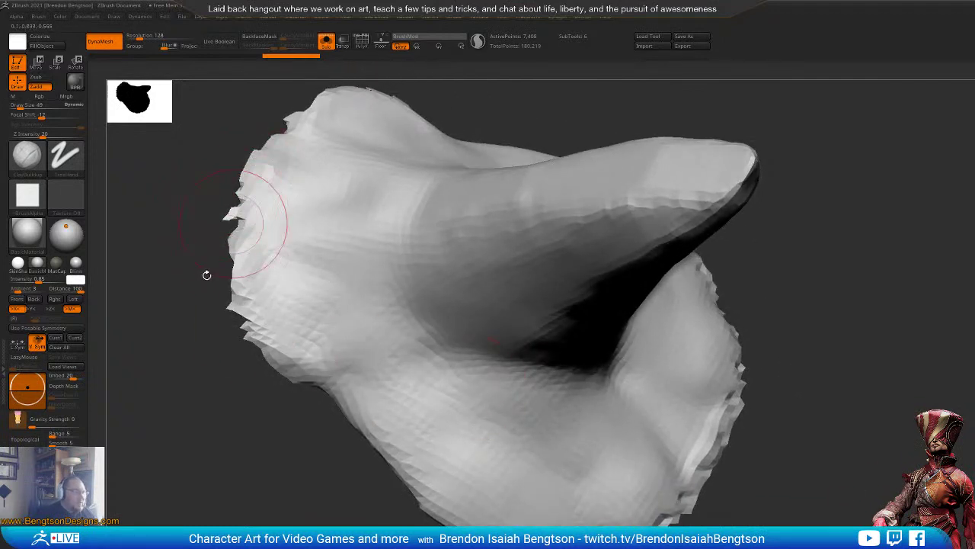
left_click_drag(206, 275, 396, 506)
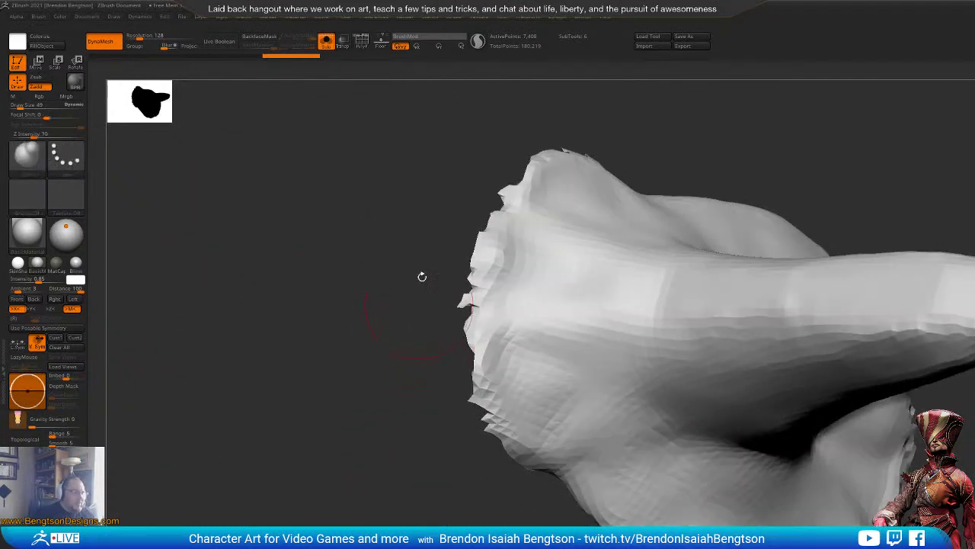
key("space")
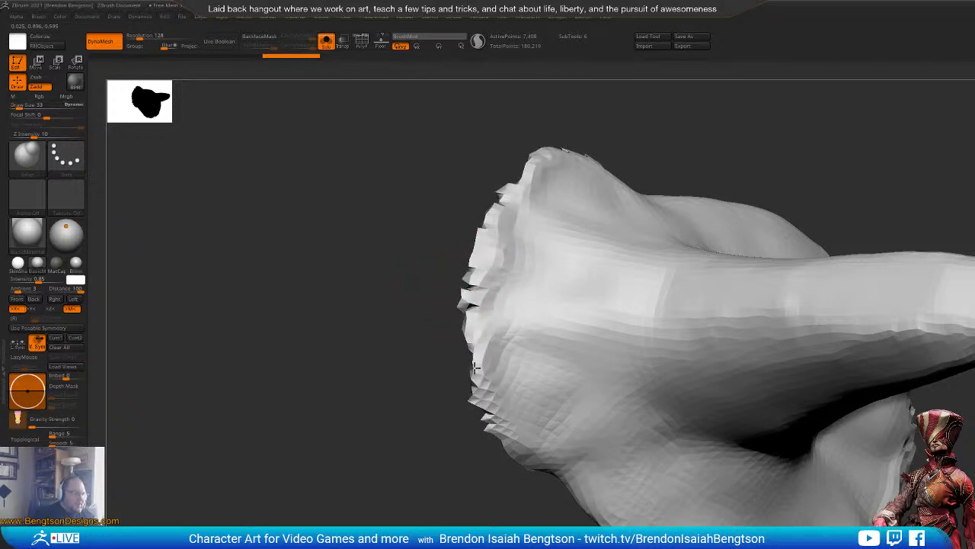
left_click_drag(477, 368, 469, 371)
left_click_drag(492, 422, 479, 404)
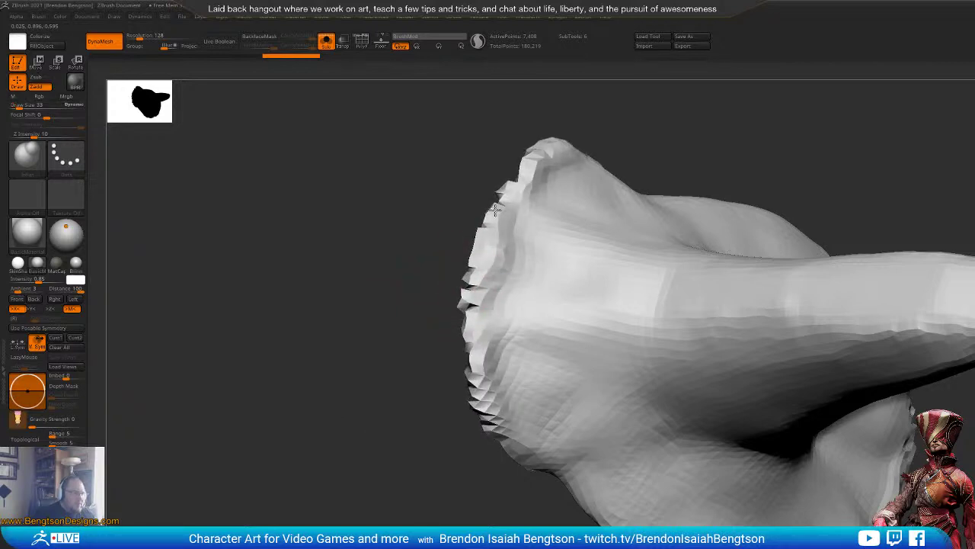
left_click_drag(495, 209, 500, 201)
left_click_drag(405, 381, 375, 422, "ctrl")
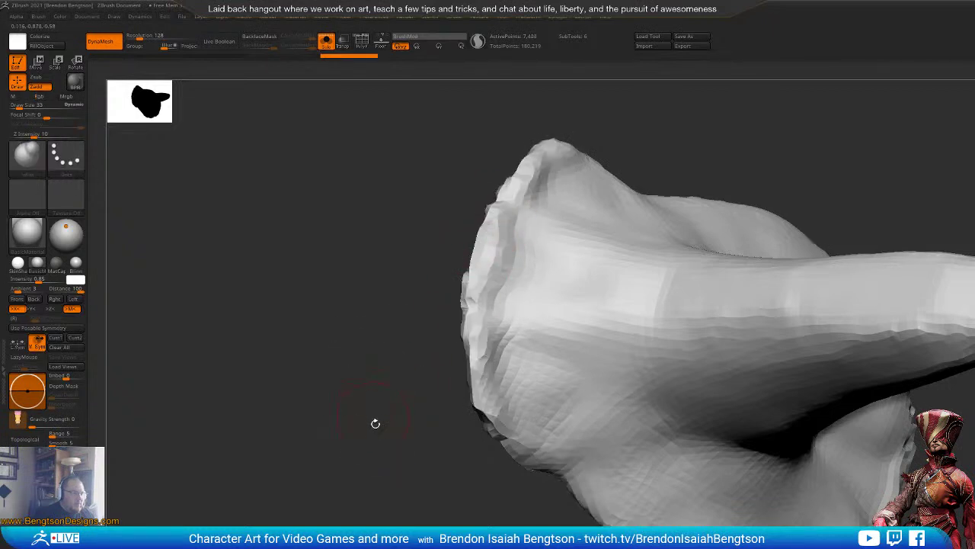
Step: Smooth the rim all around the stem's base, remeshing as needed, and bring the other subtools back into view
mouse_move(479, 243)
left_mouse_down("shift")
mouse_move(492, 274)
mouse_move(482, 343)
left_mouse_up("shift")
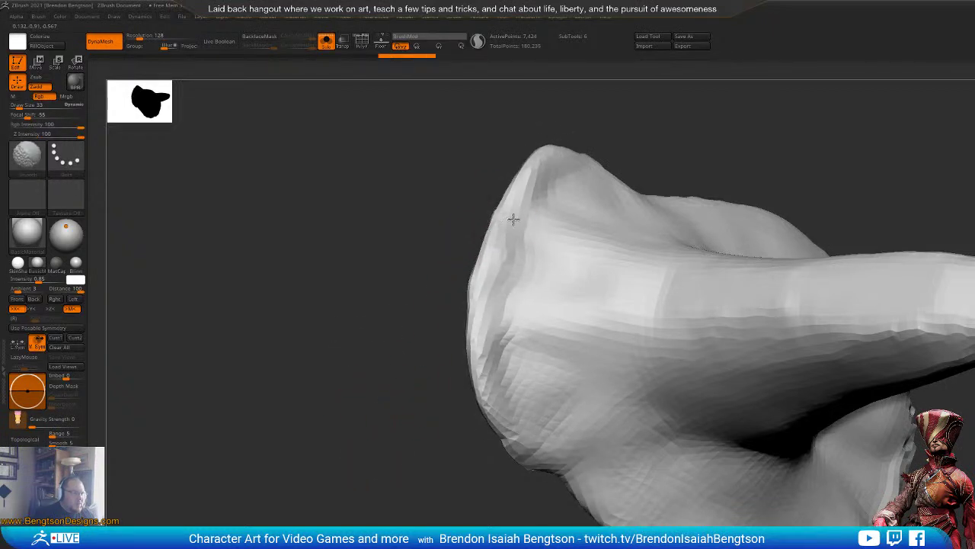
left_click_drag(544, 490, 329, 421)
mouse_move(580, 438)
left_mouse_down()
mouse_move(642, 440)
mouse_move(609, 442)
mouse_move(703, 400)
mouse_move(774, 314)
mouse_move(780, 190)
mouse_move(751, 149)
mouse_move(778, 207)
left_mouse_up()
left_click_drag(807, 381, 831, 427, "ctrl")
mouse_move(716, 368)
left_mouse_down("shift")
mouse_move(548, 449)
mouse_move(695, 407)
left_mouse_up("shift")
right_click_drag(660, 429, 664, 393)
mouse_move(618, 348)
left_mouse_down("shift")
mouse_move(545, 356)
mouse_move(755, 395)
mouse_move(693, 351)
left_mouse_up("shift")
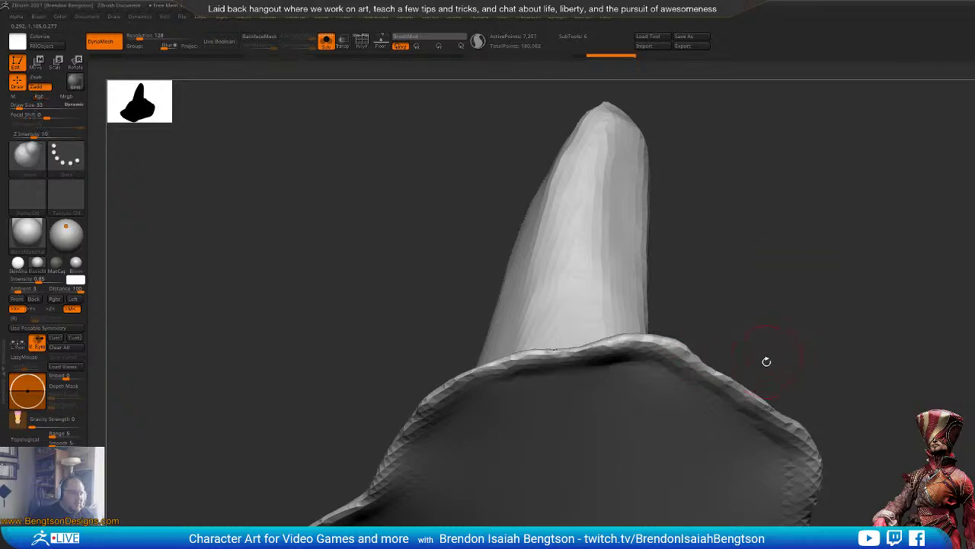
right_click_drag(723, 358, 807, 320)
key("alt+s")
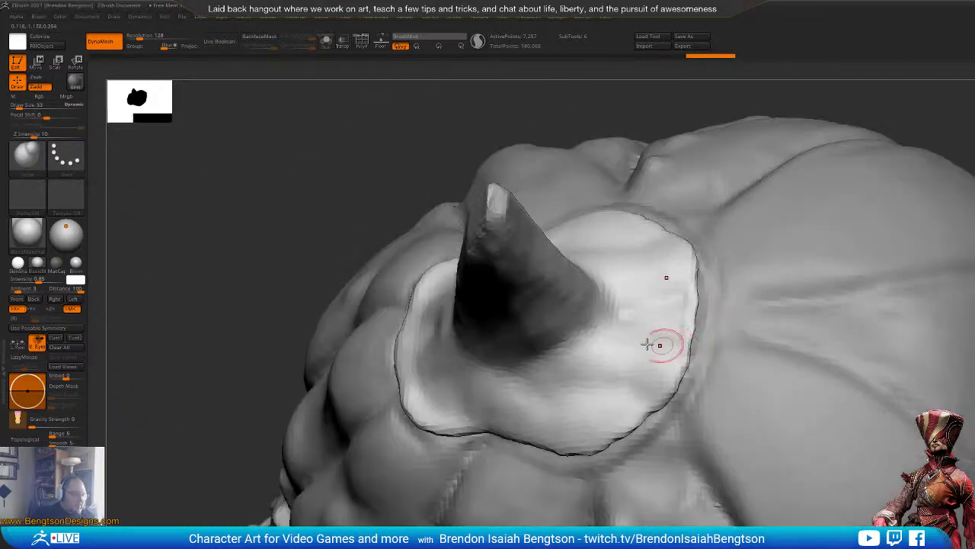
Step: Pull the rim of the stem's base outward over the head using the Move Topological brush at draw size 171
key("space")
left_click_drag(631, 360, 699, 335)
key("ctrl+z")
key("b")
key("m")
key("t")
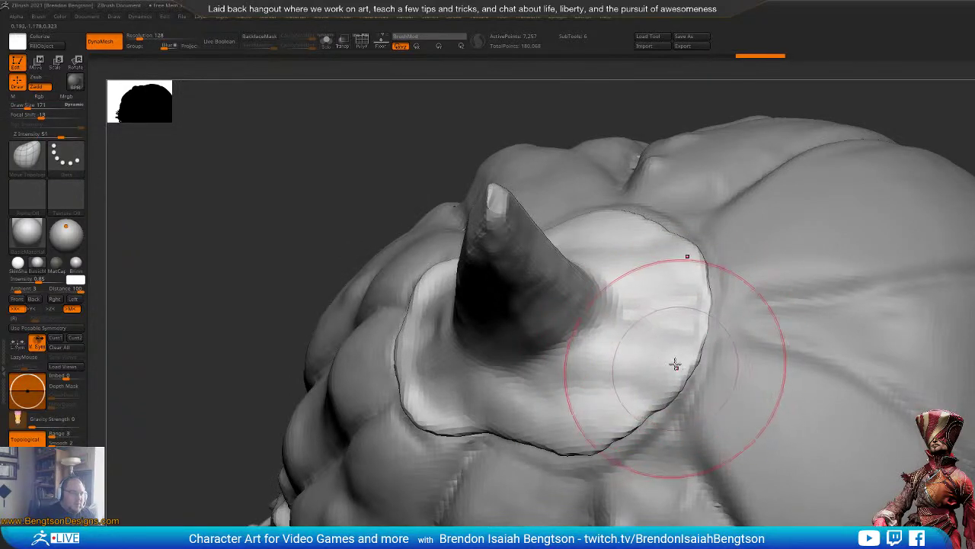
mouse_move(620, 425)
right_mouse_down()
mouse_move(644, 386)
mouse_move(599, 488)
right_mouse_up()
left_click_drag(581, 451, 566, 465)
mouse_move(494, 451)
left_mouse_down()
mouse_move(479, 466)
mouse_move(638, 433)
left_mouse_up()
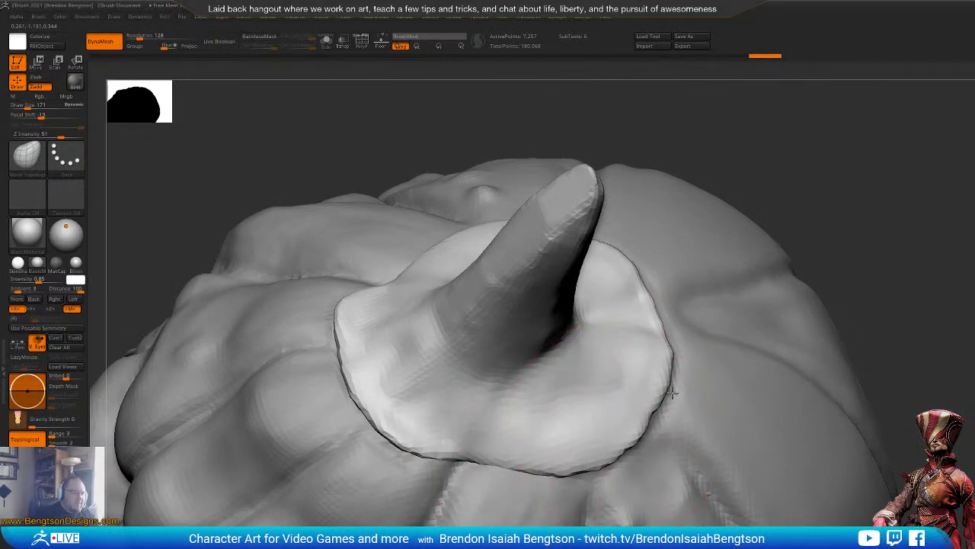
Step: Switch to the ClayBuildup brush and set its draw size to 44 for working around the stem's base
right_click_drag(666, 316, 836, 291)
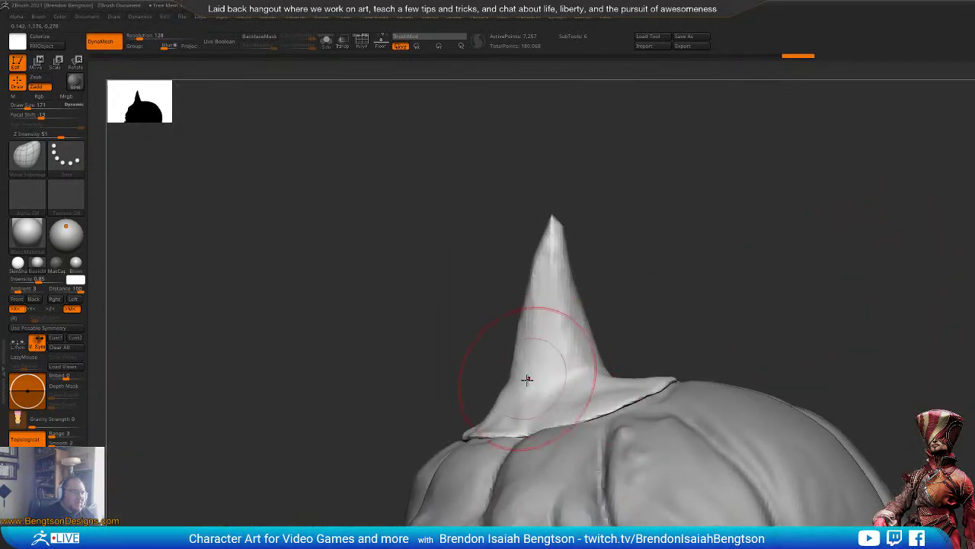
mouse_move(765, 360)
left_mouse_down()
mouse_move(836, 366)
mouse_move(771, 369)
left_mouse_up()
key("space")
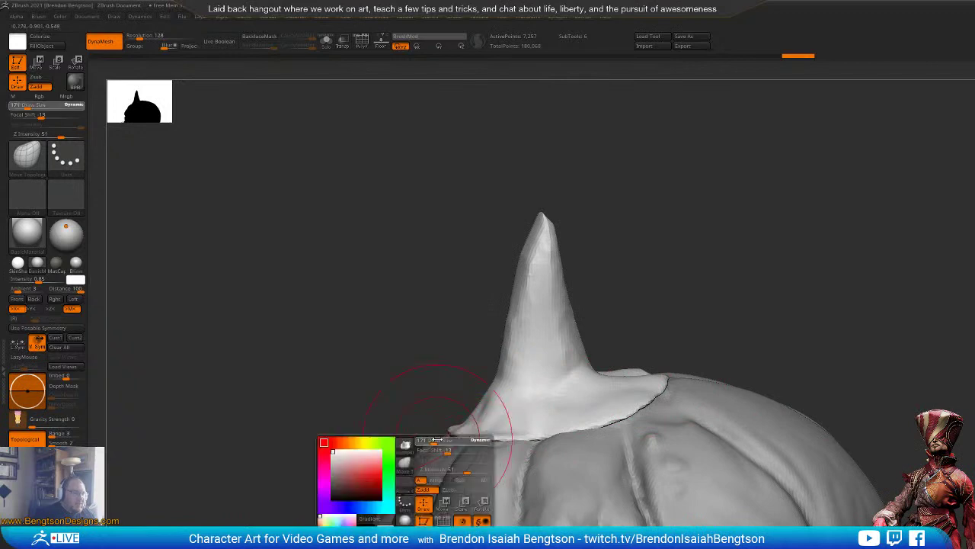
key("b")
key("c")
key("b")
key("space")
left_click_drag(471, 432, 460, 432)
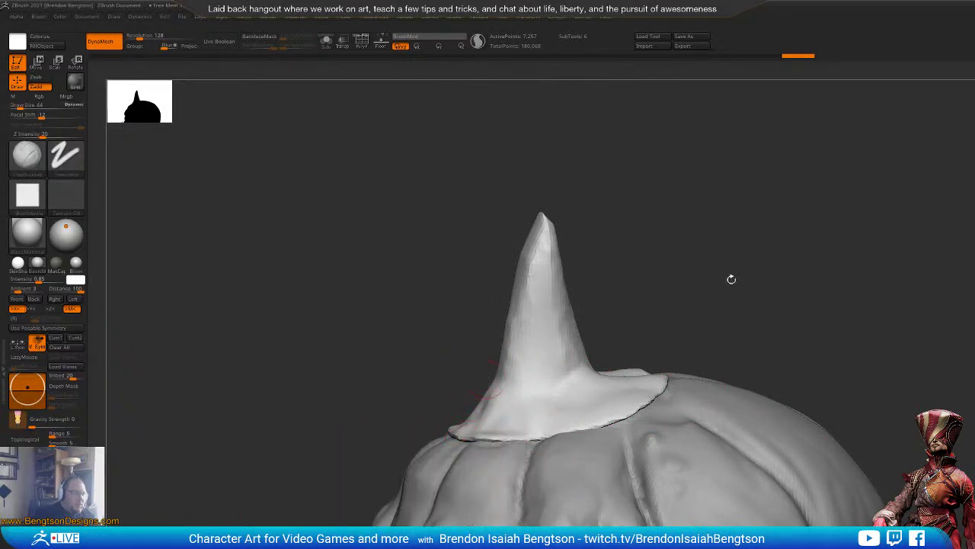
left_click_drag(729, 279, 774, 246, "alt")
right_click_drag(713, 413, 810, 337)
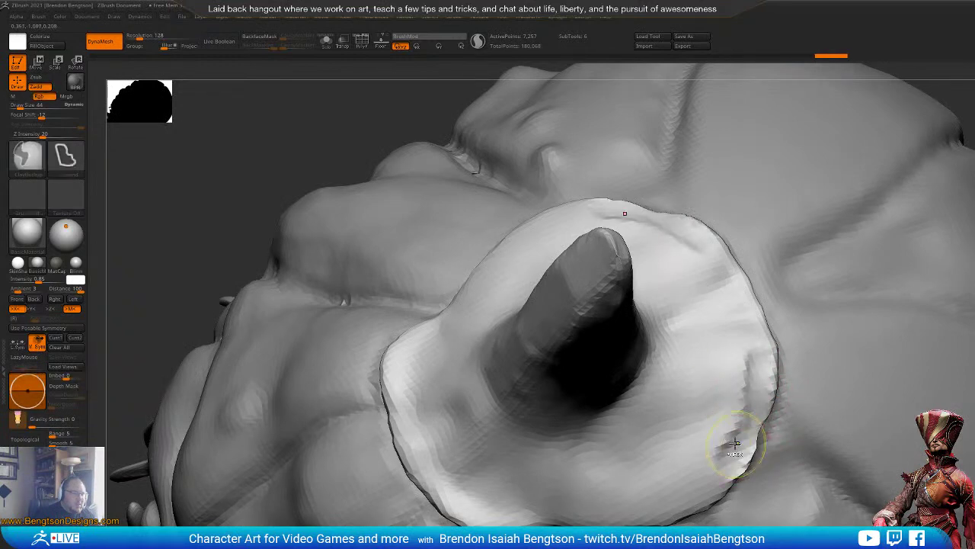
Step: Select the pumpkin head subtool and build up rough clay along the stem's rim with ClayBuildup at draw size 20
left_click(793, 392, "alt")
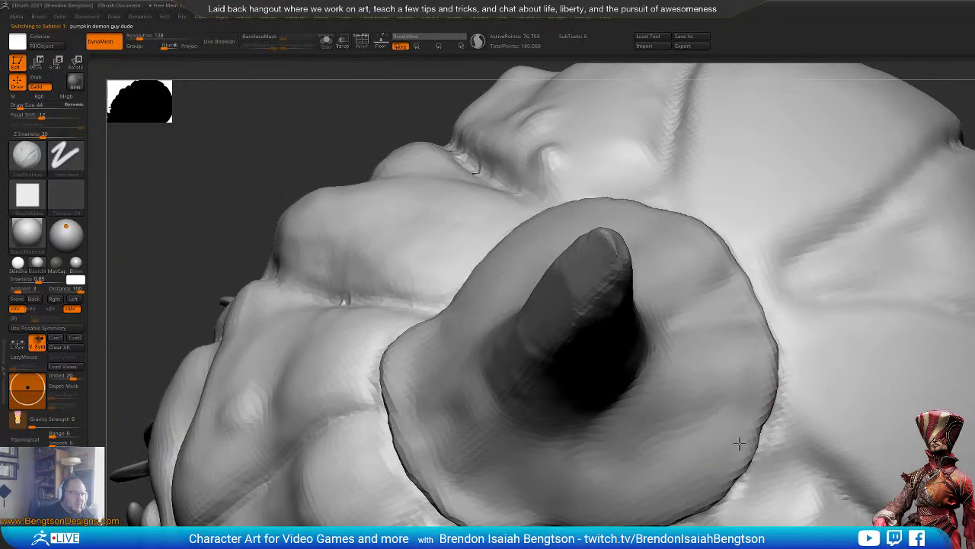
right_click_drag(603, 434, 609, 355)
right_click_drag(572, 311, 661, 374)
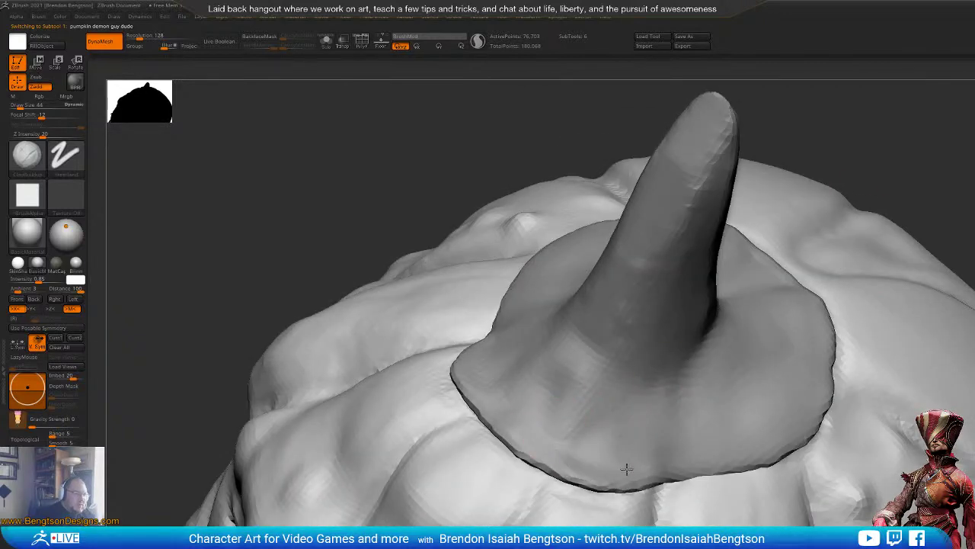
key("space")
left_click_drag(482, 424, 473, 422)
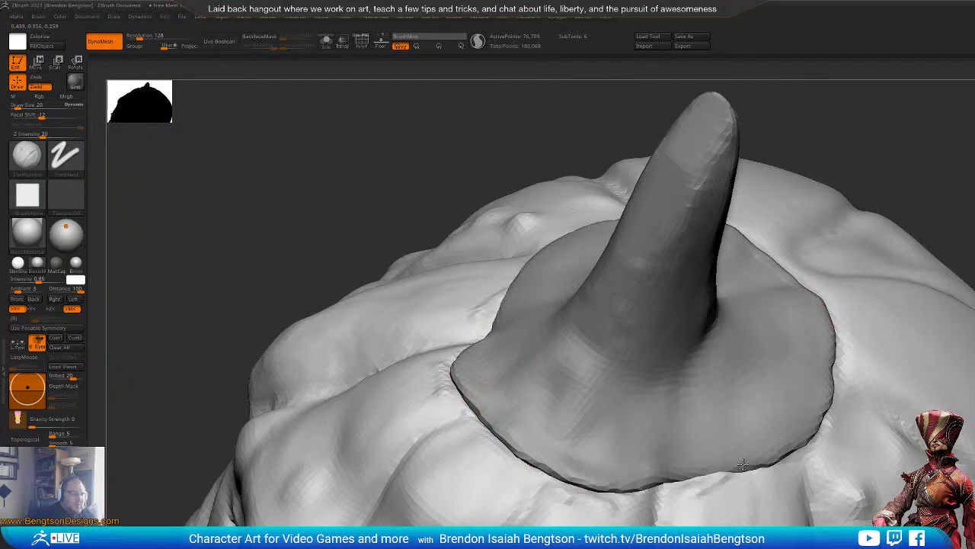
mouse_move(785, 471)
left_mouse_down()
mouse_move(839, 417)
mouse_move(864, 416)
mouse_move(858, 423)
mouse_move(870, 436)
left_mouse_up()
mouse_move(921, 283)
left_mouse_down()
mouse_move(859, 160)
mouse_move(856, 185)
mouse_move(899, 191)
mouse_move(879, 204)
left_mouse_up()
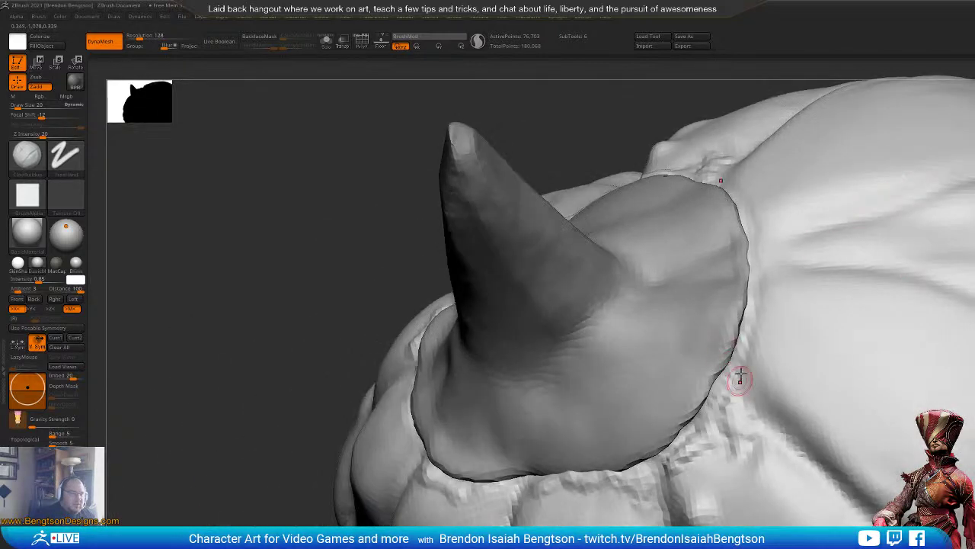
Step: Extend the rough ClayBuildup texture across the head beside the stem's base and into the upper ends of the pumpkin grooves
mouse_move(740, 377)
left_mouse_down()
mouse_move(749, 360)
mouse_move(755, 386)
mouse_move(800, 442)
mouse_move(762, 350)
left_mouse_up()
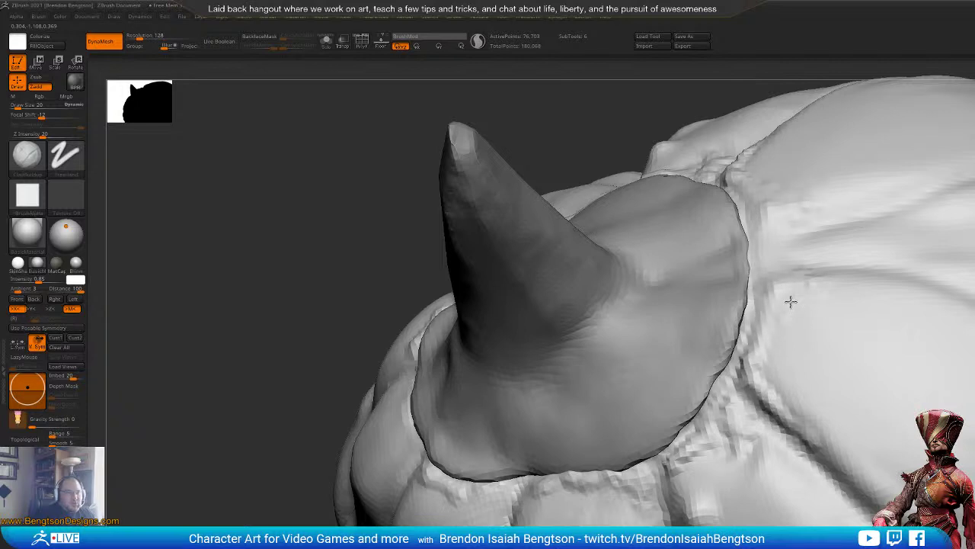
mouse_move(773, 307)
left_mouse_down()
mouse_move(777, 331)
mouse_move(754, 364)
mouse_move(773, 378)
left_mouse_up()
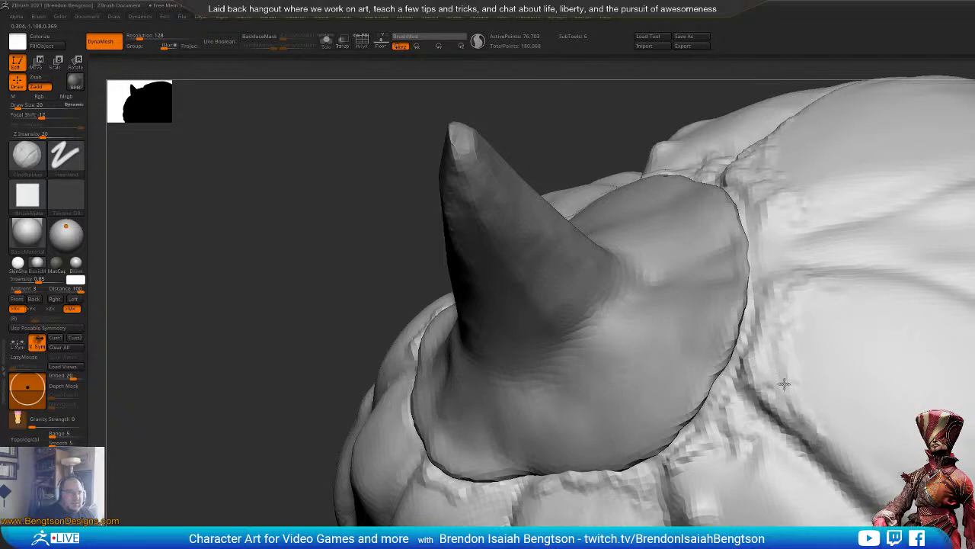
mouse_move(758, 448)
left_mouse_down()
mouse_move(744, 438)
mouse_move(754, 454)
mouse_move(714, 441)
mouse_move(680, 478)
left_mouse_up()
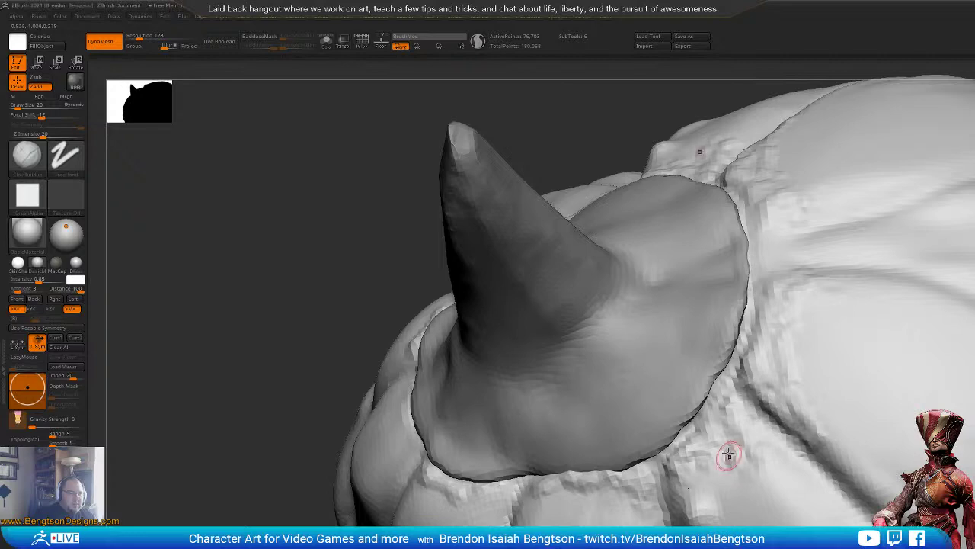
left_click_drag(743, 441, 674, 480, "shift")
mouse_move(711, 435)
right_mouse_down("ctrl")
mouse_move(733, 500)
mouse_move(764, 403)
right_mouse_up("ctrl")
mouse_move(750, 453)
right_mouse_down("alt")
mouse_move(750, 287)
mouse_move(762, 397)
mouse_move(688, 425)
right_mouse_up("alt")
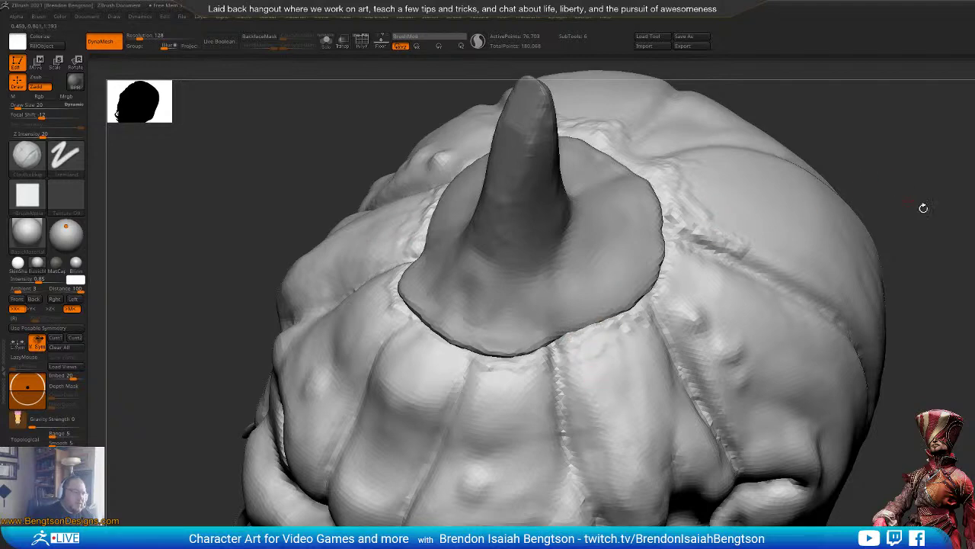
Step: Select the stem subtool and pull its side rim outward over the head using Move Topological at draw size 69
mouse_move(923, 207)
left_mouse_down()
mouse_move(917, 170)
mouse_move(877, 163)
mouse_move(881, 211)
mouse_move(762, 195)
left_mouse_up()
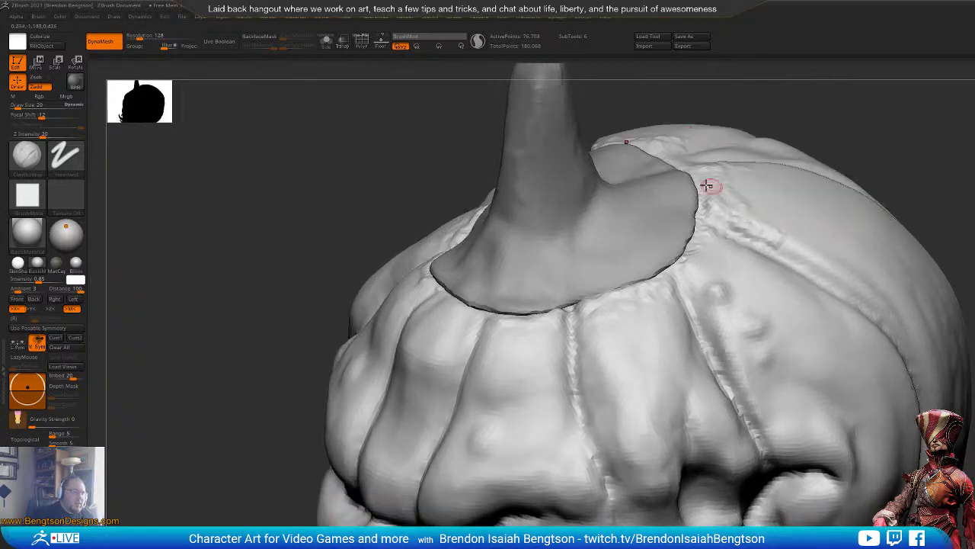
left_click(679, 203, "alt")
key("b")
key("m")
key("t")
key("space")
left_click_drag(679, 212, 704, 209)
left_click_drag(698, 196, 707, 185)
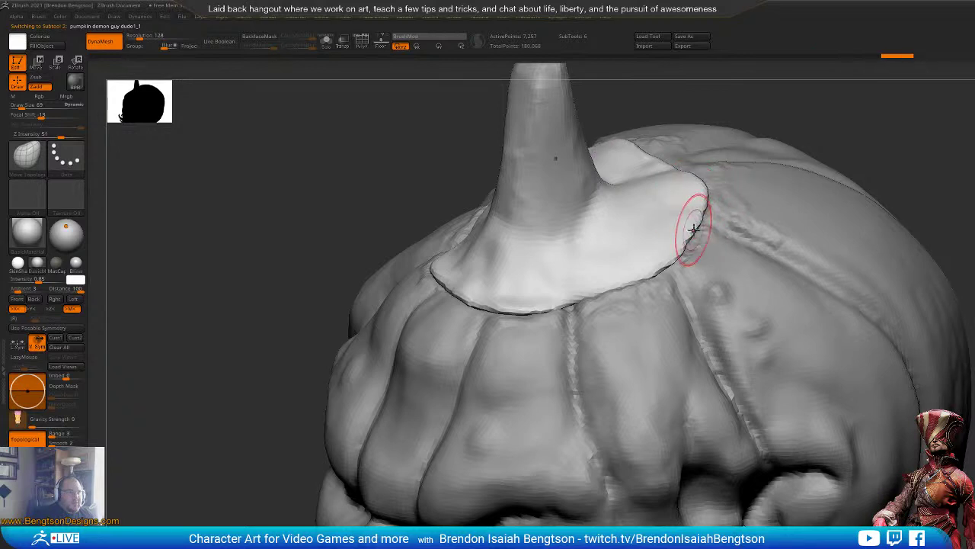
left_click_drag(694, 229, 696, 252)
Step: Reselect the head subtool and build up clay on the forehead below the stem's front rim with ClayBuildup at draw size 24
key("space")
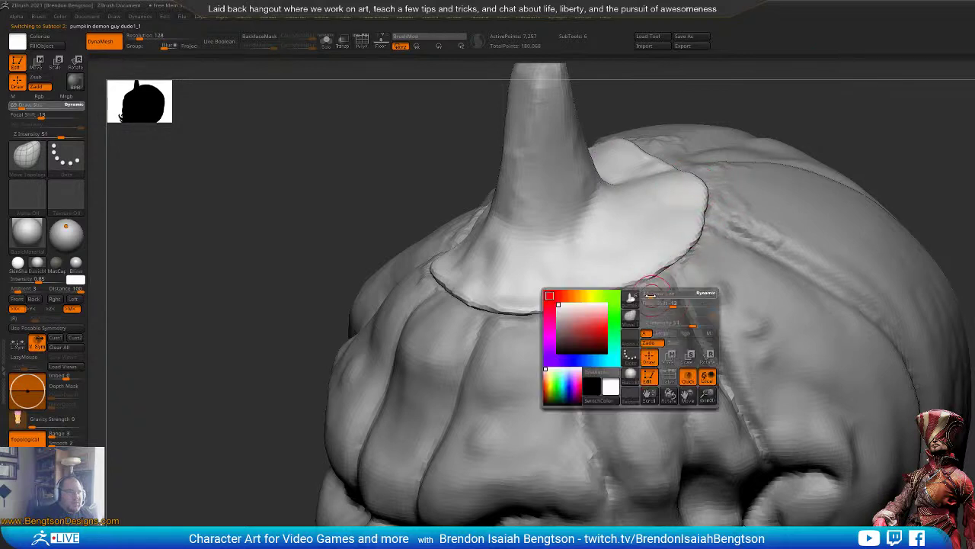
left_click_drag(870, 118, 812, 121)
key("b")
key("c")
key("b")
key("space")
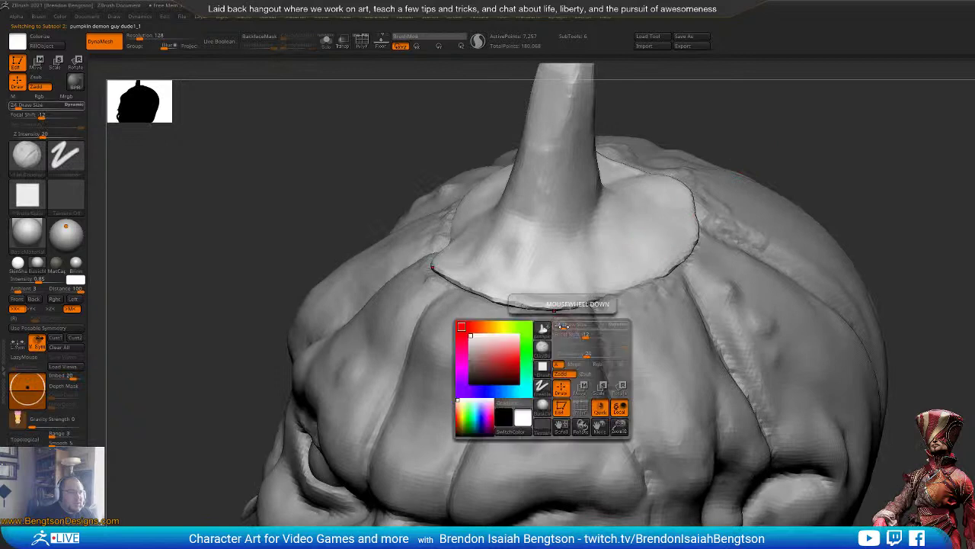
left_click_drag(562, 326, 566, 326)
left_click_drag(827, 125, 829, 206)
key("space")
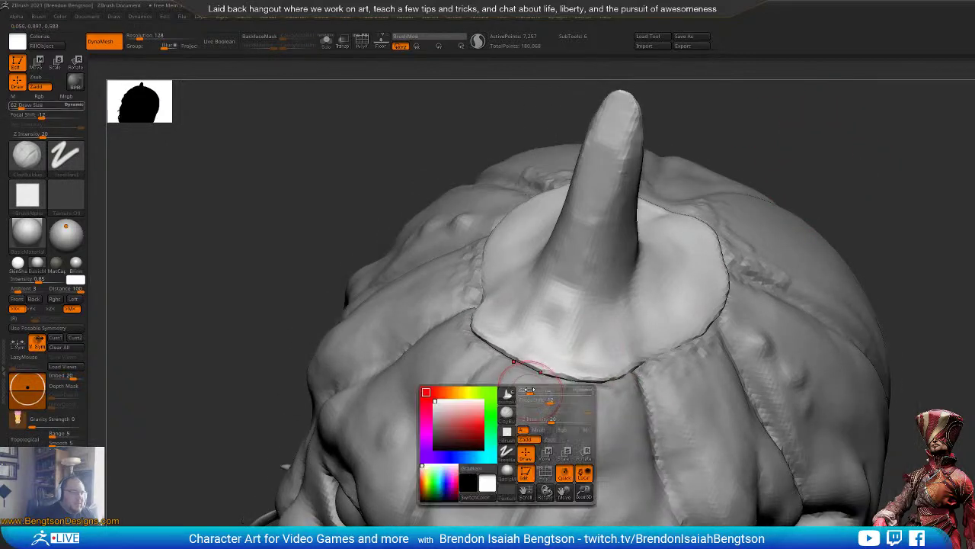
left_click_drag(531, 390, 526, 390)
left_click(496, 373, "alt")
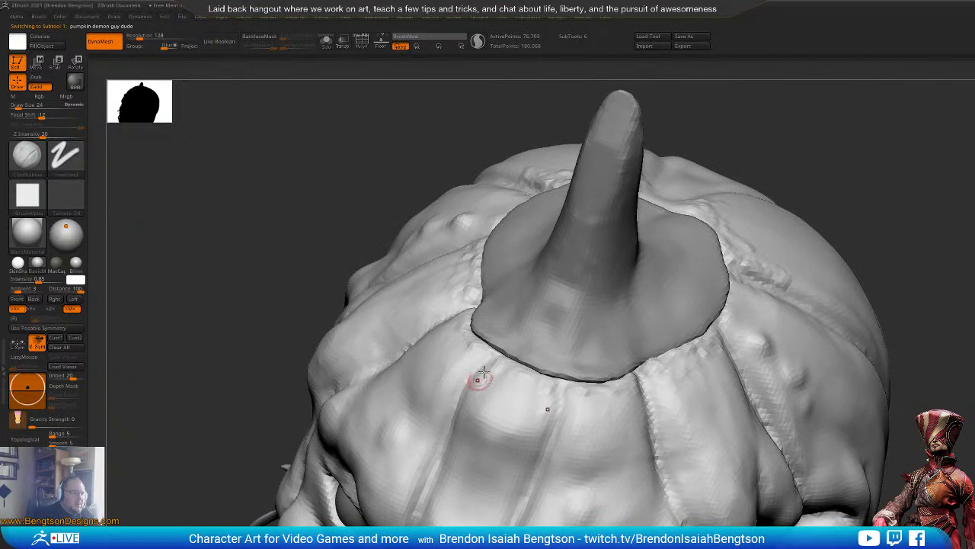
key("f")
left_click_drag(911, 124, 629, 320)
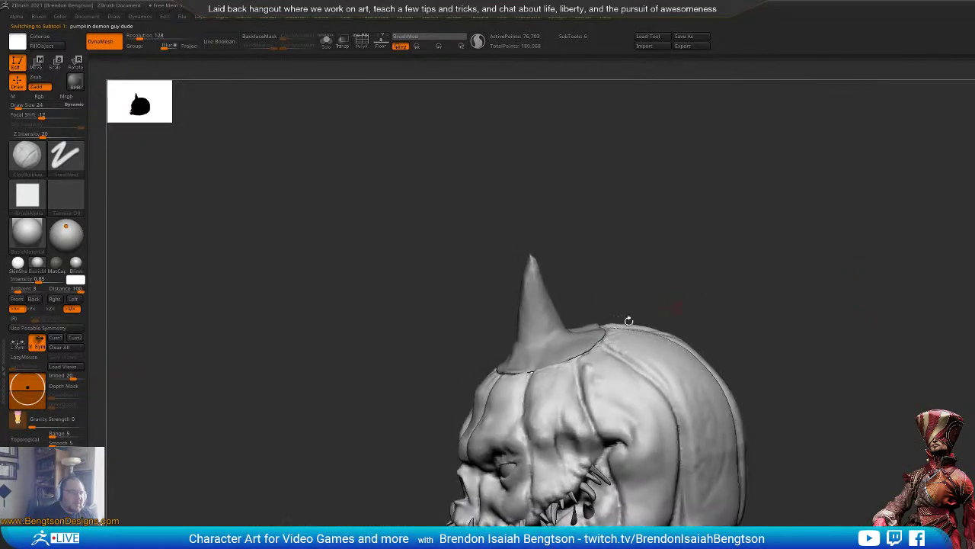
left_click_drag(708, 254, 821, 272)
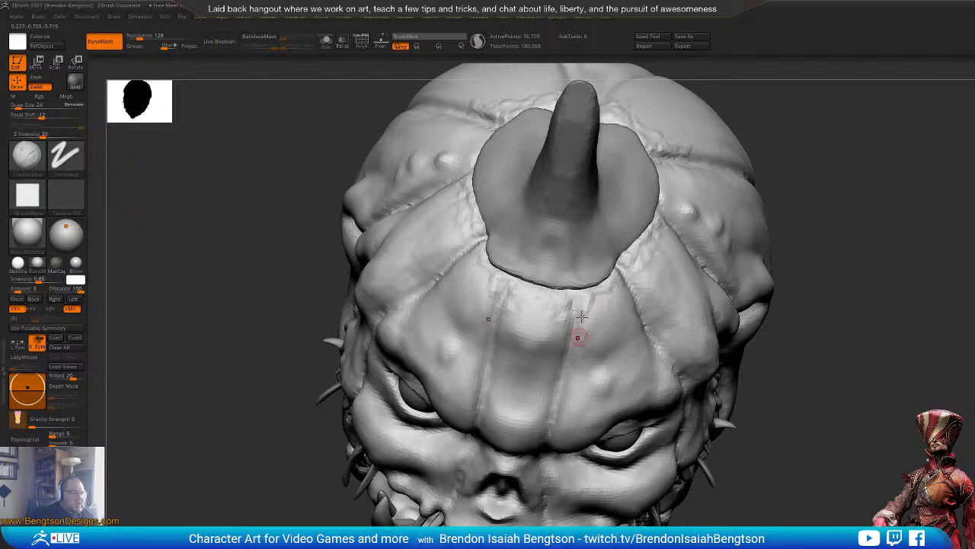
left_click(599, 300)
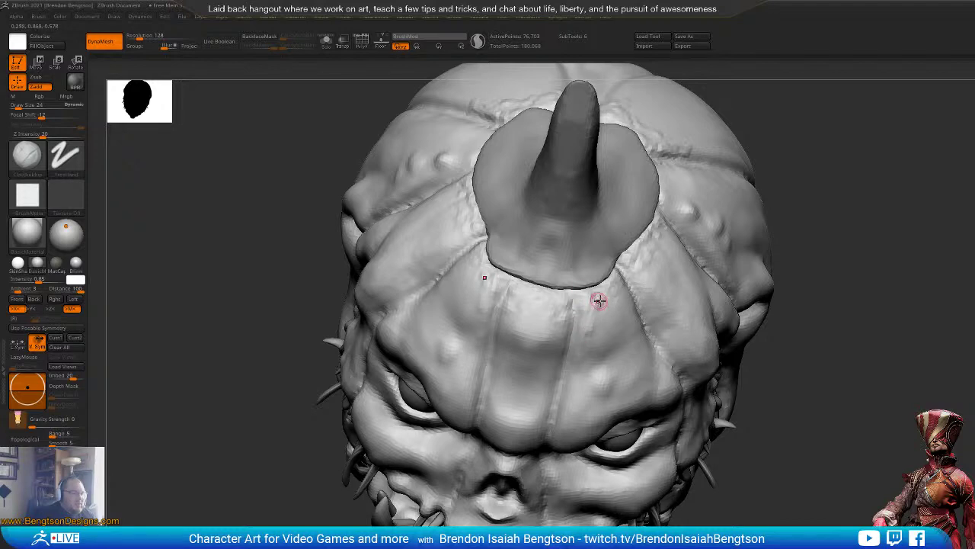
Step: Carve vertical creases into the brow above the eyes with the DamStandard brush at draw size 44
left_click_drag(874, 486, 632, 333)
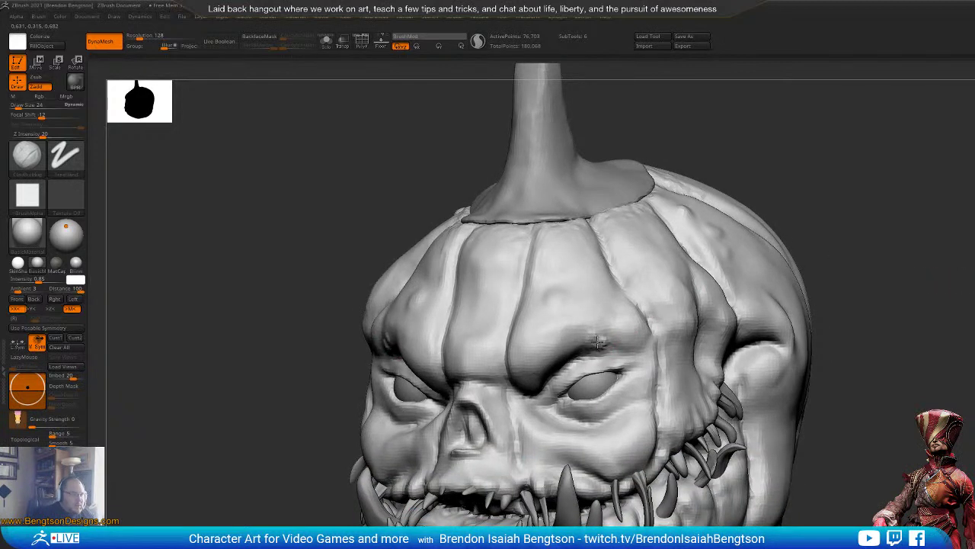
key("space")
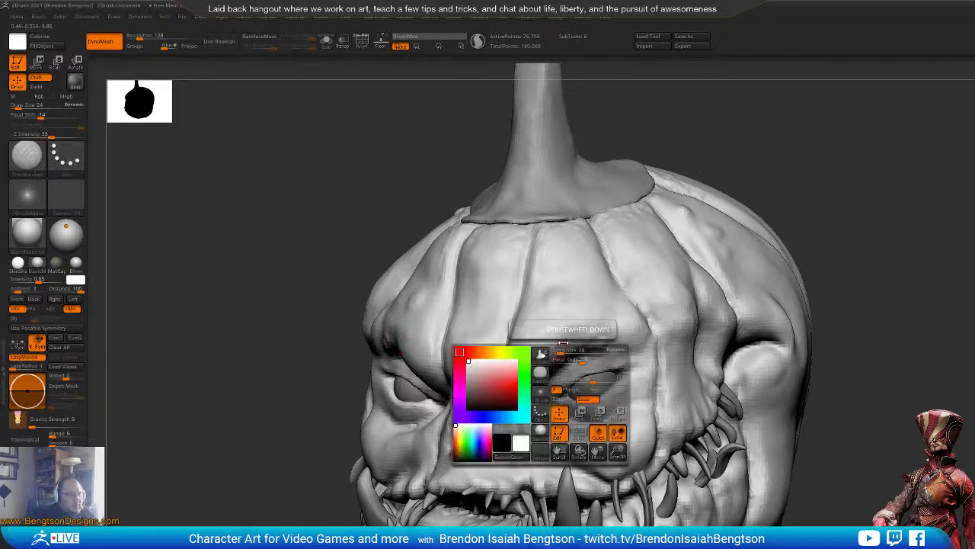
key("space")
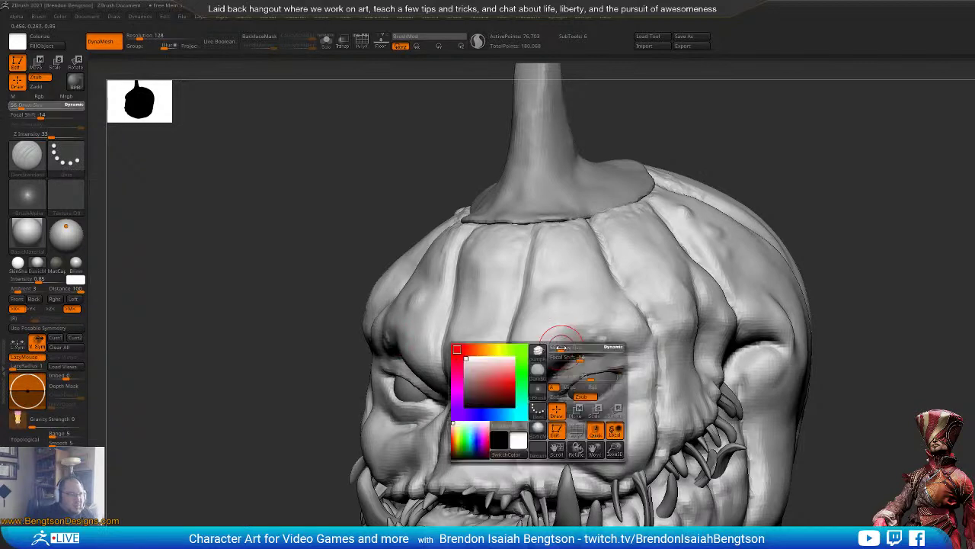
left_click_drag(560, 349, 558, 368)
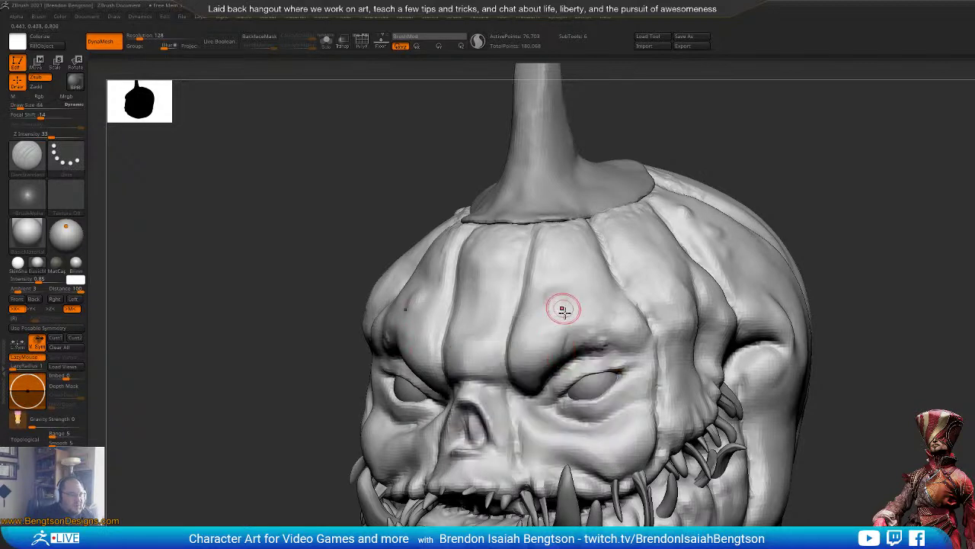
left_click_drag(566, 328, 558, 369)
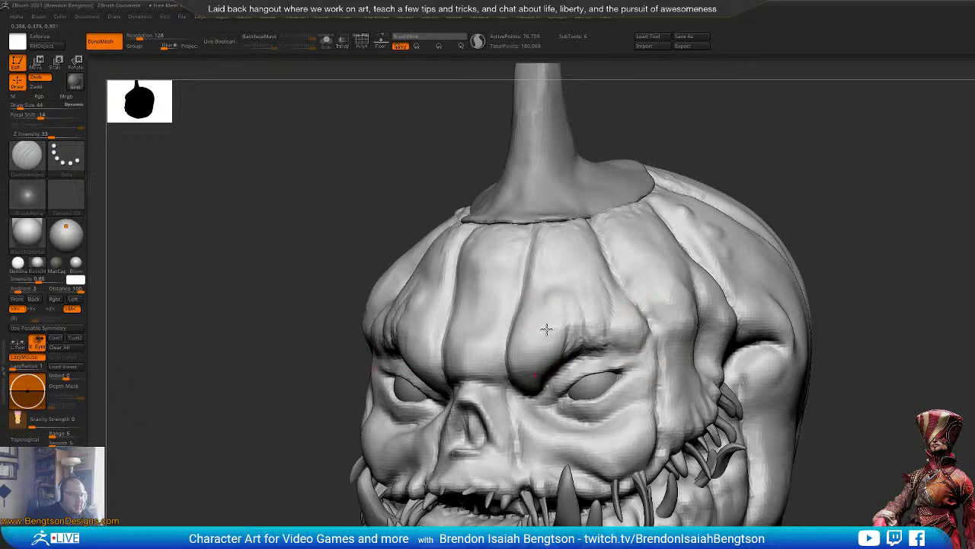
Step: Carve creases down the central forehead segment and deepen the lines around the nose bridge and nostrils with DamStandard
left_click_drag(869, 208, 906, 182, "alt")
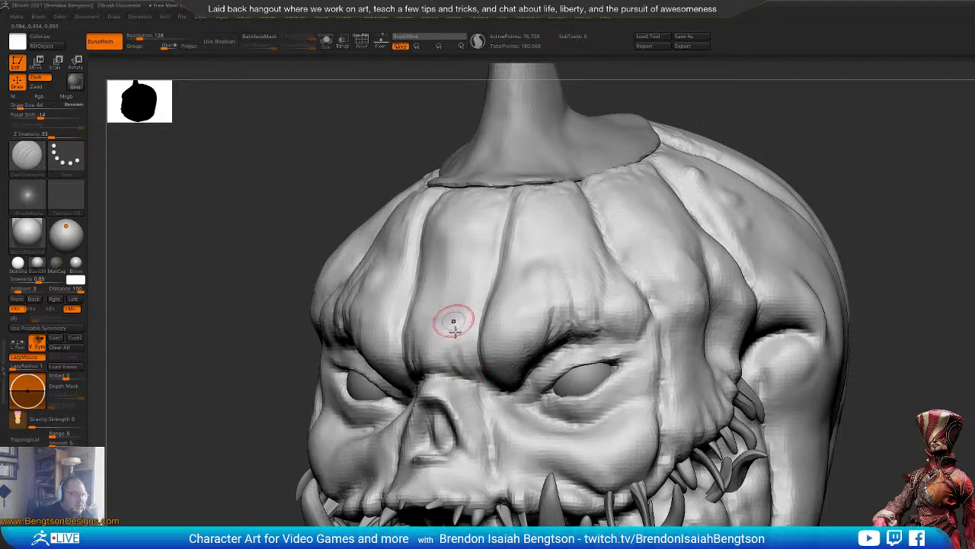
left_click_drag(455, 338, 468, 282)
left_click_drag(478, 227, 459, 353)
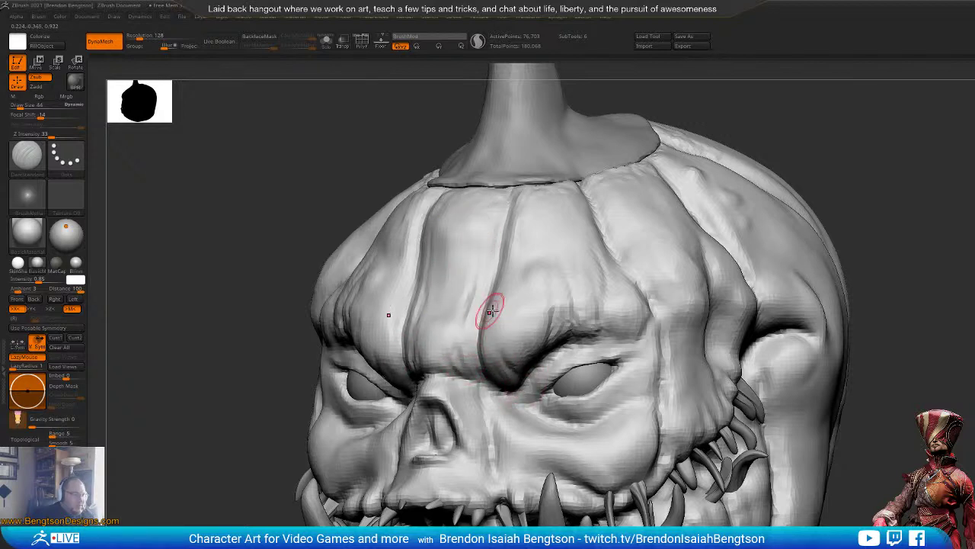
mouse_move(505, 376)
left_mouse_down()
mouse_move(485, 441)
mouse_move(494, 450)
mouse_move(496, 398)
mouse_move(496, 462)
mouse_move(496, 436)
mouse_move(479, 407)
left_mouse_up()
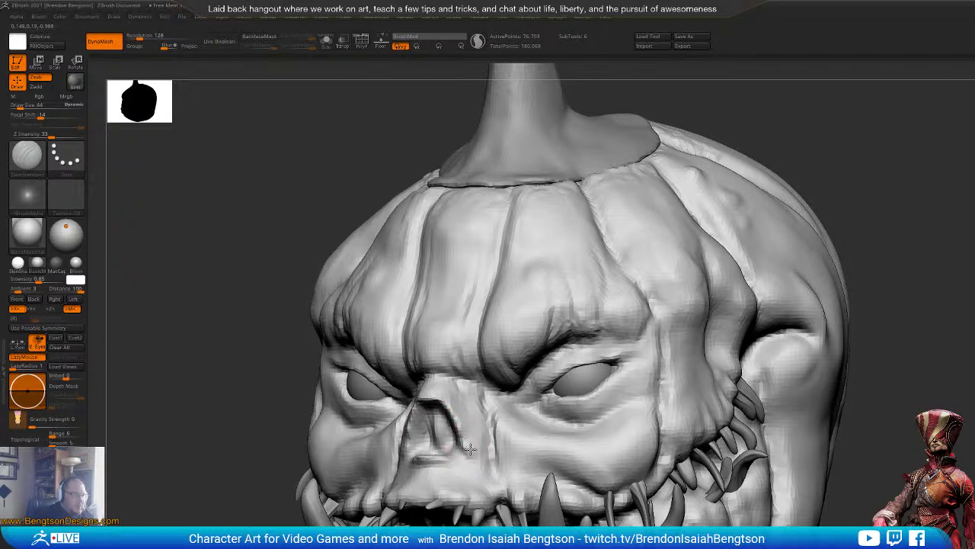
left_click_drag(468, 452, 432, 457)
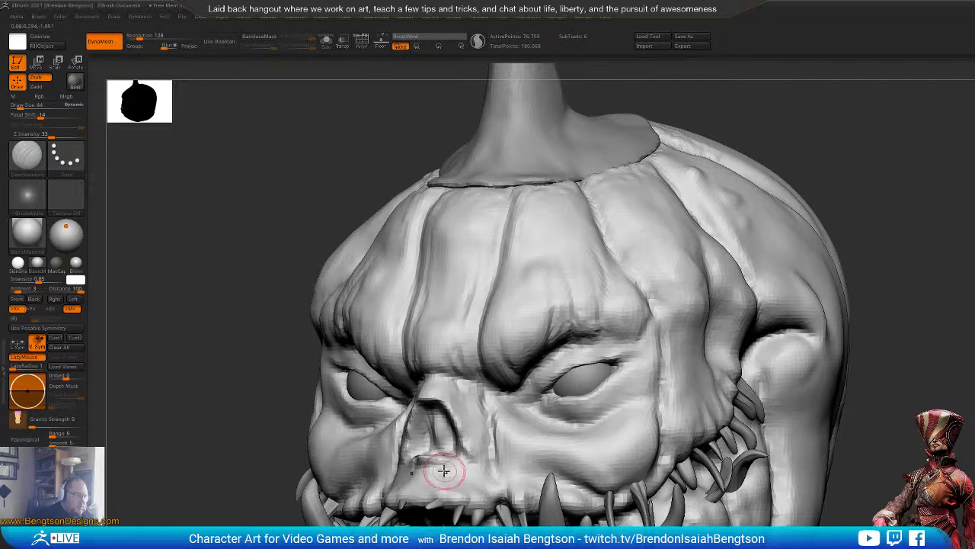
Step: Carve short wrinkles into the upper lip below the nose and into the cheek beneath the eye with DamStandard
left_click_drag(876, 417, 866, 472)
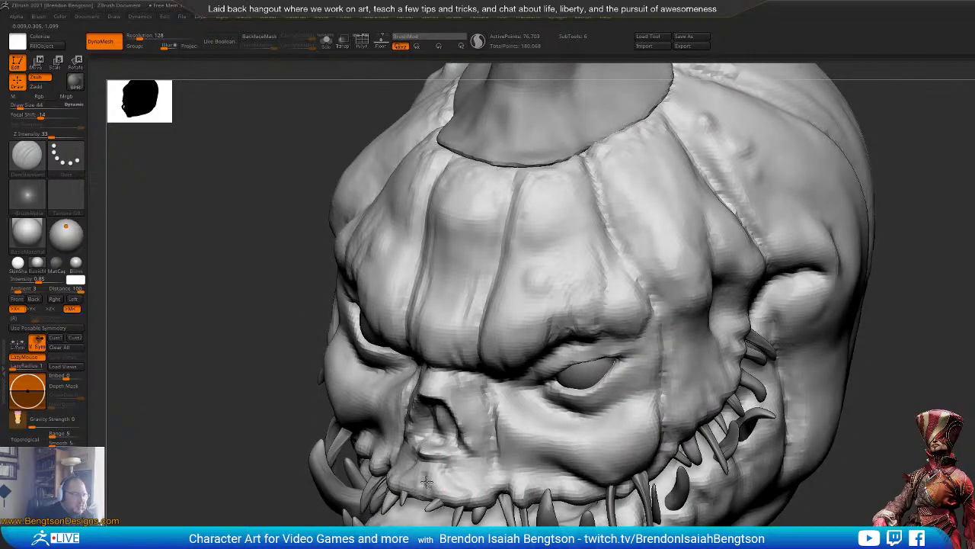
left_click_drag(426, 481, 430, 463)
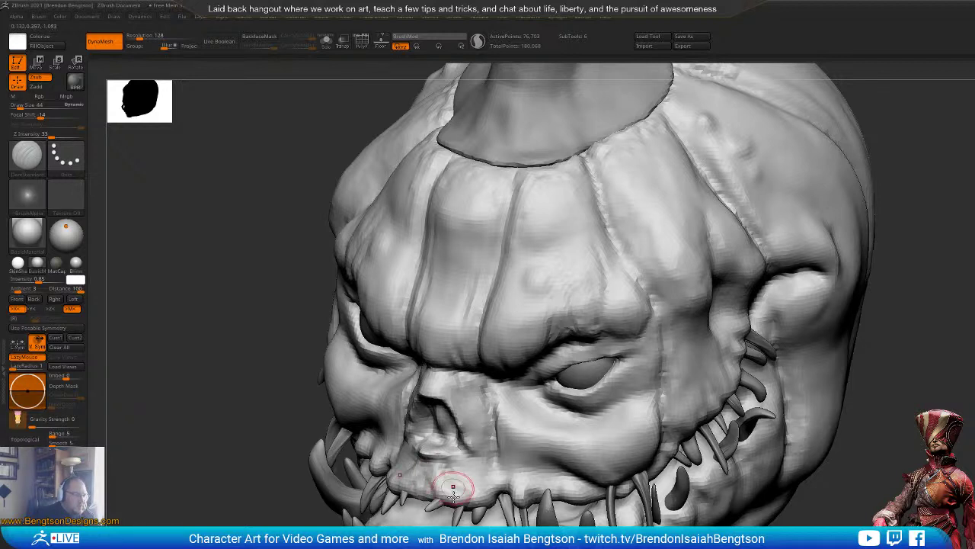
left_click_drag(449, 507, 449, 503)
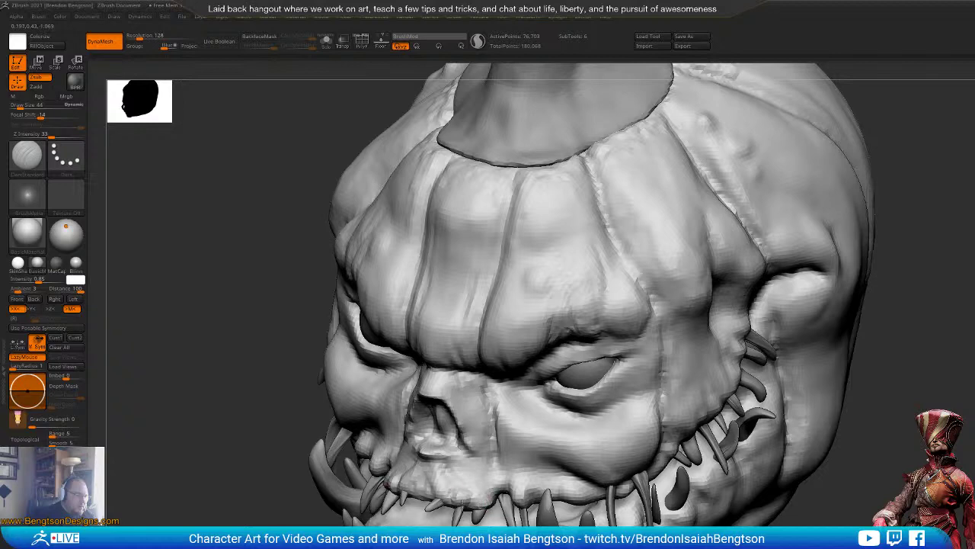
left_click_drag(465, 499, 471, 491)
left_click_drag(495, 484, 501, 487)
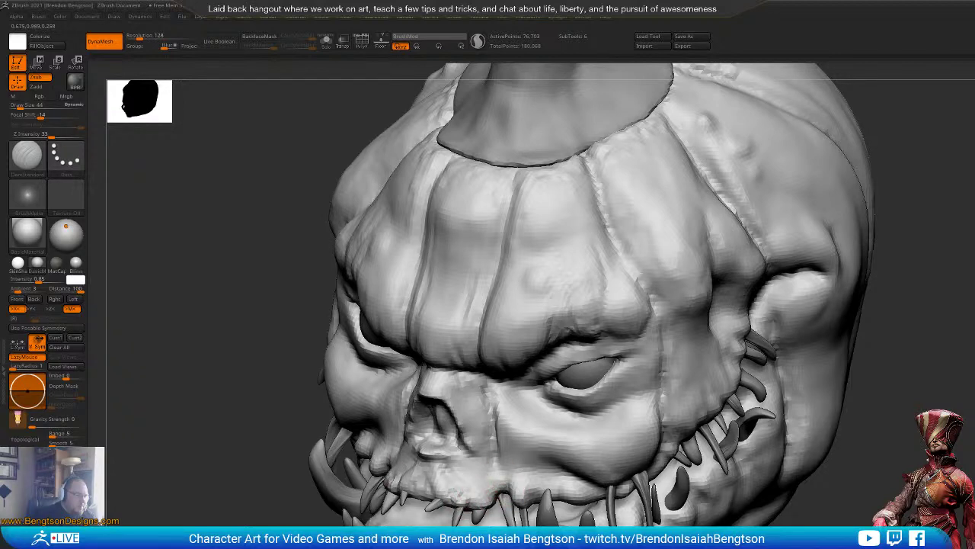
right_click_drag(581, 524, 576, 366, "alt")
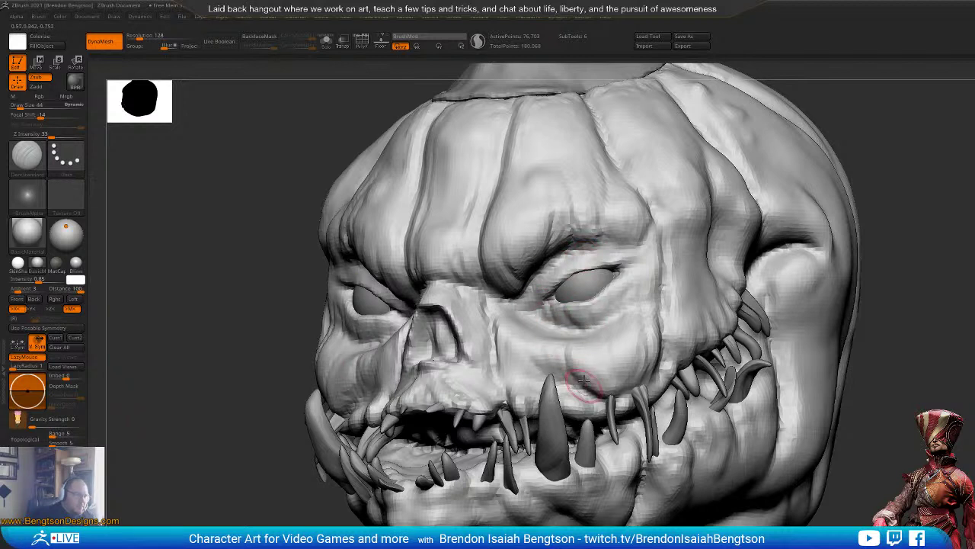
Step: Deepen the vertical crease running down the jaw behind the mouth corner with the DamStandard brush at draw size 44
left_click_drag(964, 248, 955, 270)
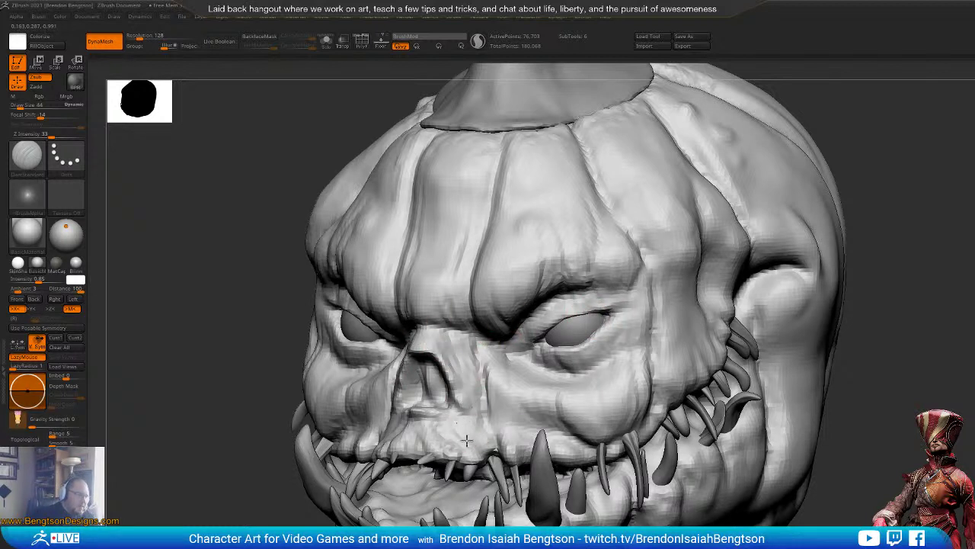
left_click_drag(947, 383, 666, 350)
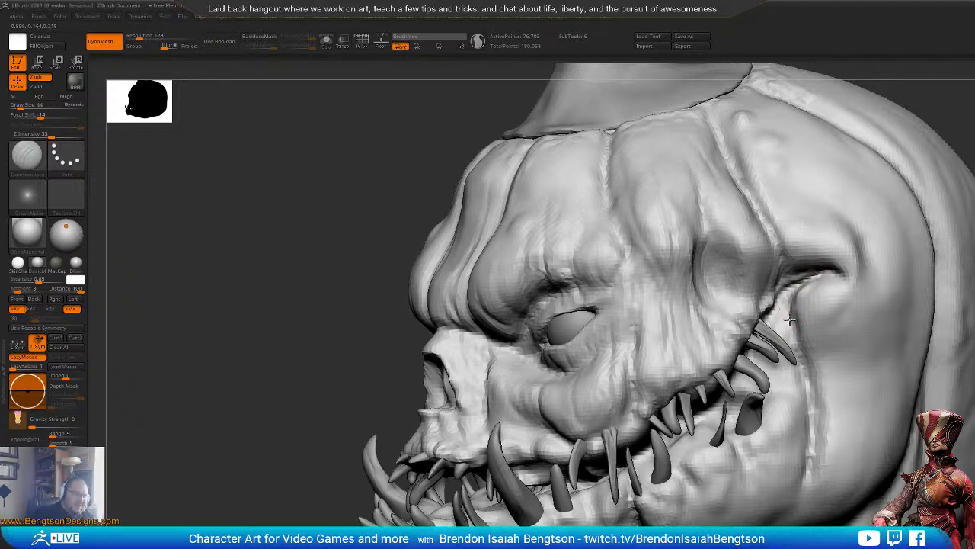
mouse_move(955, 227)
left_mouse_down("alt")
mouse_move(879, 262)
mouse_move(957, 240)
mouse_move(692, 337)
left_mouse_up("alt")
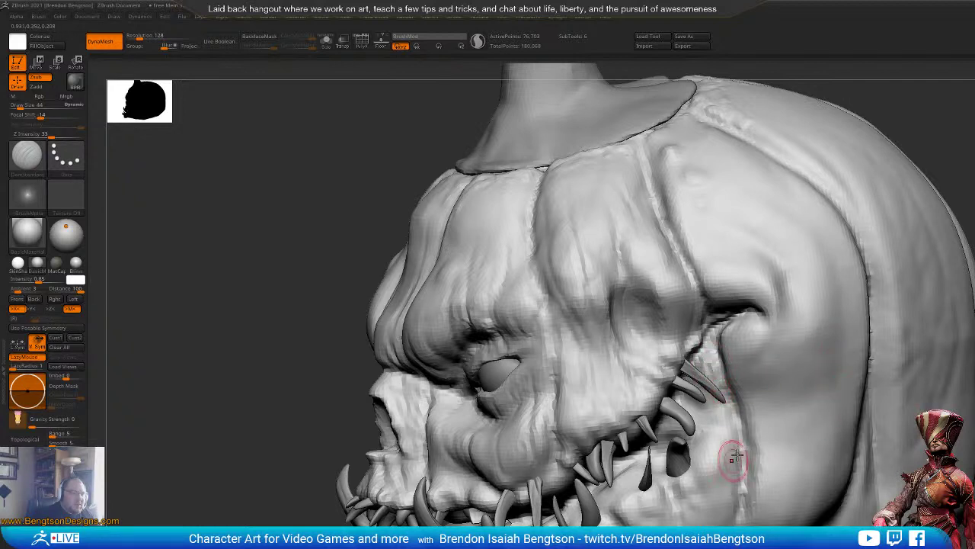
left_click_drag(726, 386, 743, 489)
left_click_drag(743, 439, 739, 521)
left_click_drag(744, 460, 735, 521)
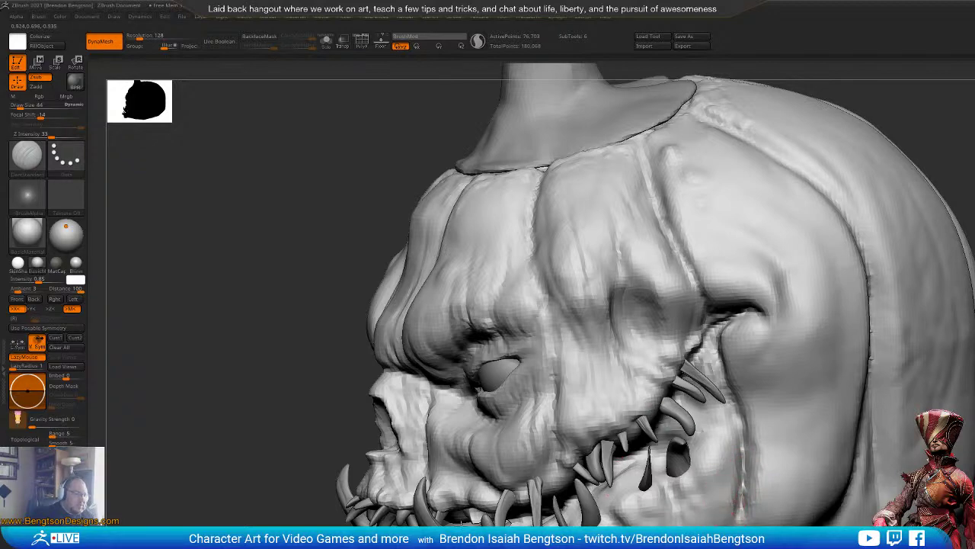
Step: Carve short wrinkles into the lower jaw between the rear teeth and the vertical jaw crease with DamStandard
left_click_drag(229, 472, 262, 522, "alt")
left_click_drag(912, 449, 815, 416, "alt")
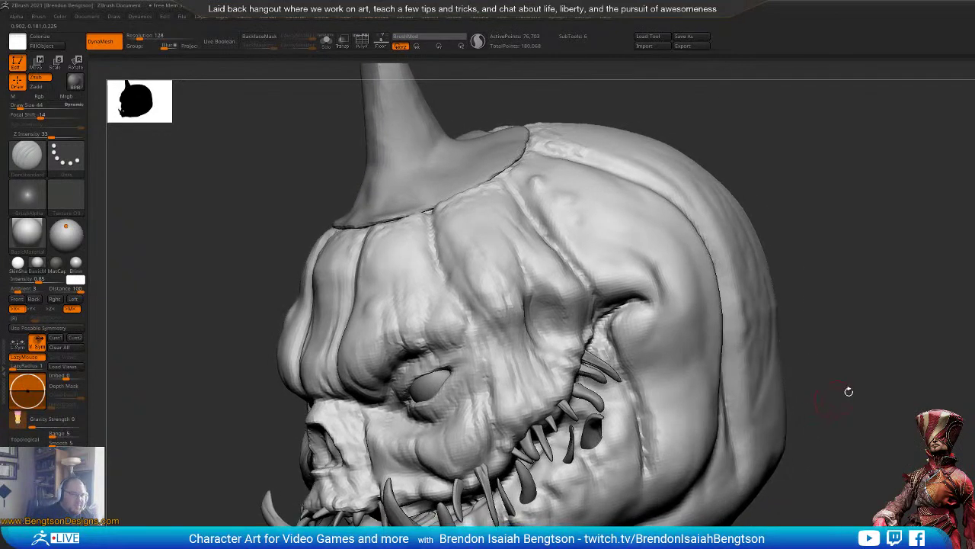
left_click_drag(900, 360, 934, 321)
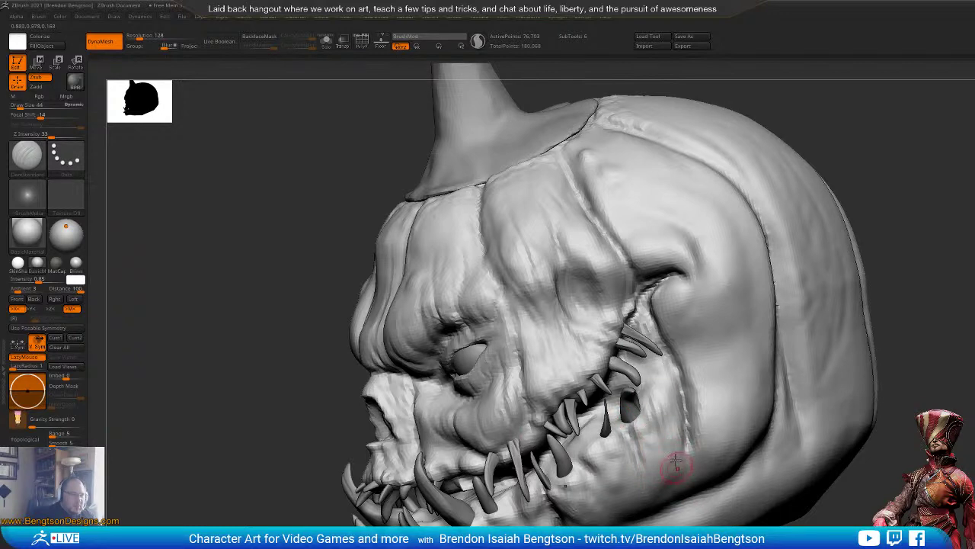
mouse_move(960, 343)
left_mouse_down()
mouse_move(944, 300)
mouse_move(936, 294)
mouse_move(932, 308)
mouse_move(918, 297)
left_mouse_up()
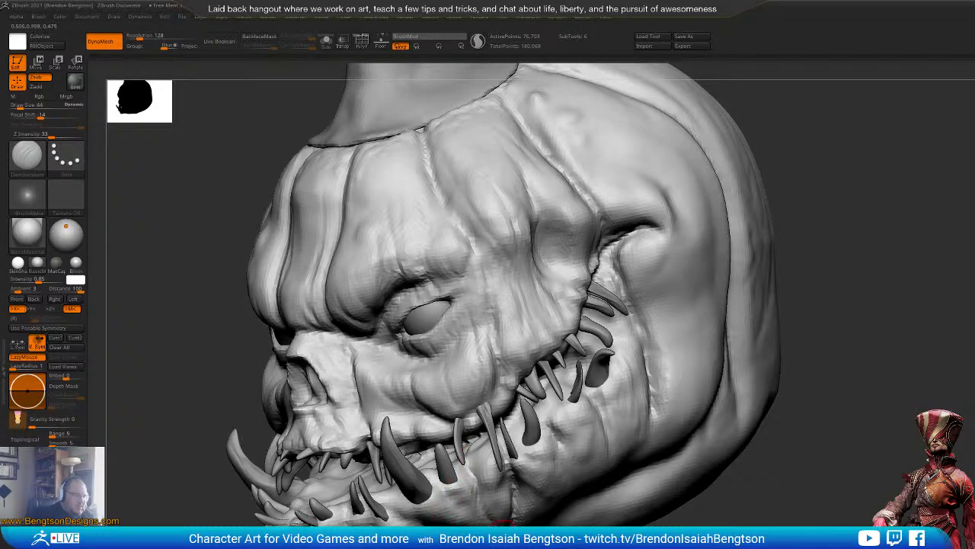
Step: Carve wrinkles into the lower lip and chin beneath the front teeth with DamStandard
mouse_move(490, 486)
right_mouse_down("alt")
mouse_move(531, 410)
mouse_move(468, 414)
right_mouse_up("alt")
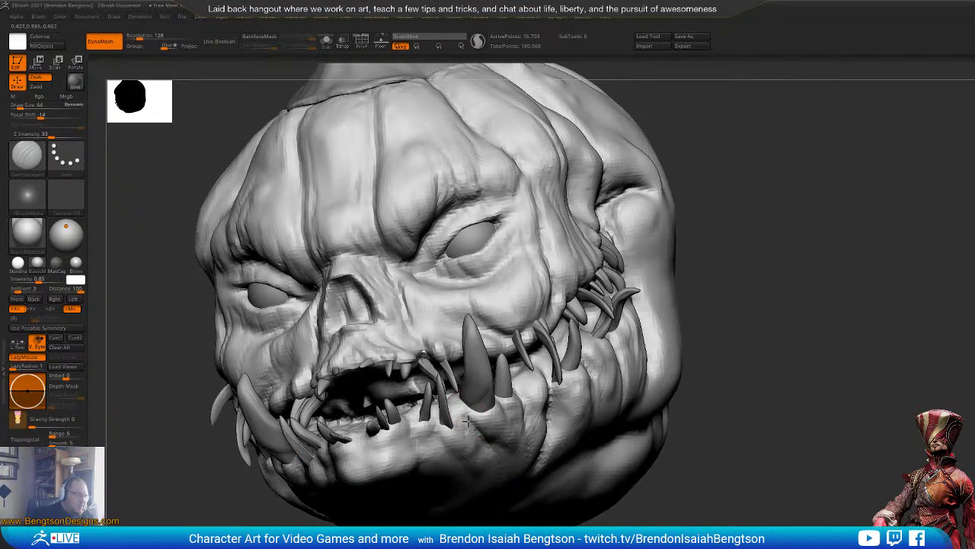
left_click_drag(442, 453, 453, 475)
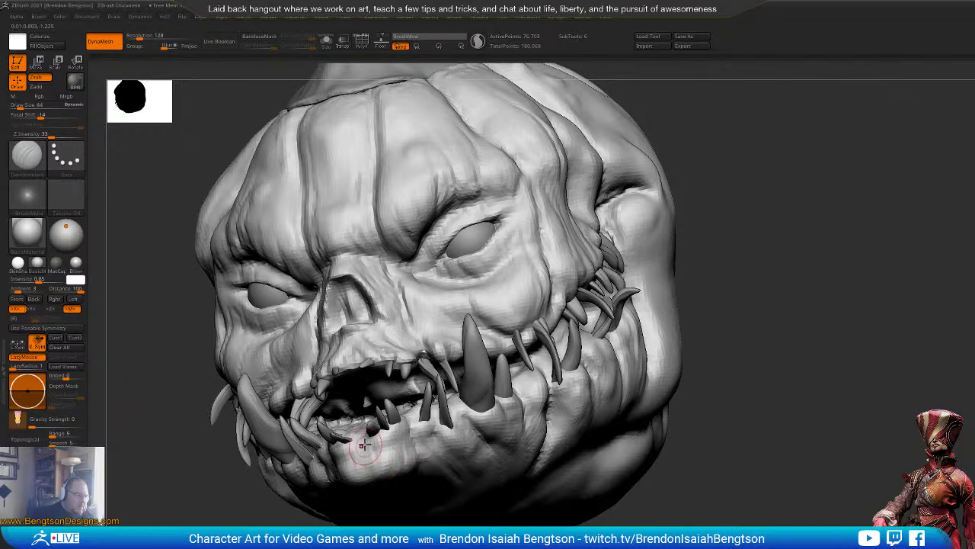
left_click_drag(803, 279, 529, 282)
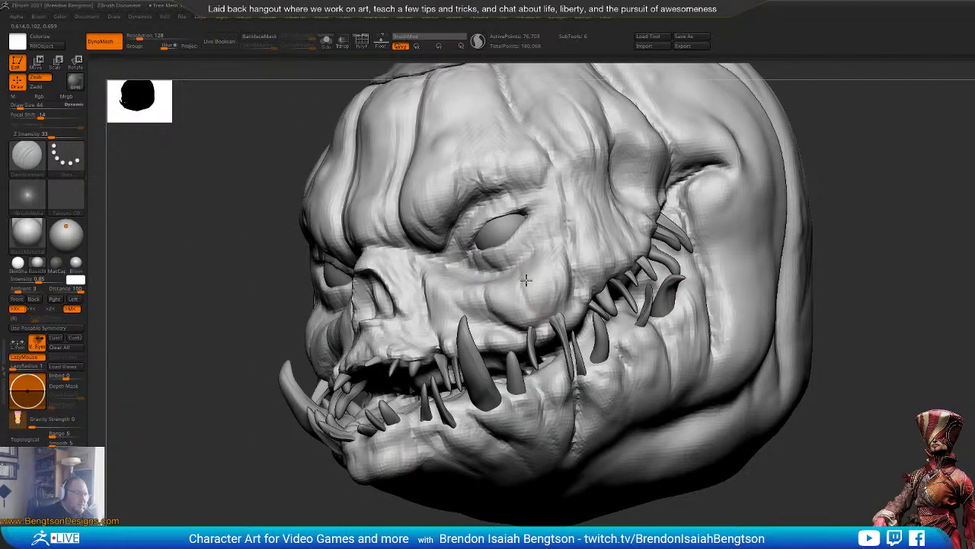
Step: Carve long creases down the side pumpkin segment behind the mouth corner with DamStandard at draw size 77
left_click_drag(953, 320, 974, 326, "alt")
left_click_drag(843, 337, 860, 327, "alt")
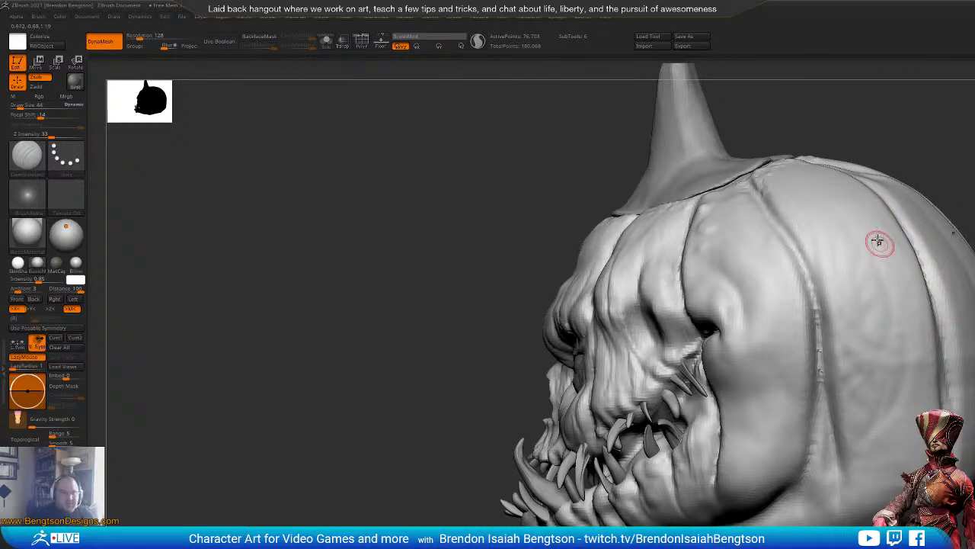
left_click_drag(871, 141, 893, 263)
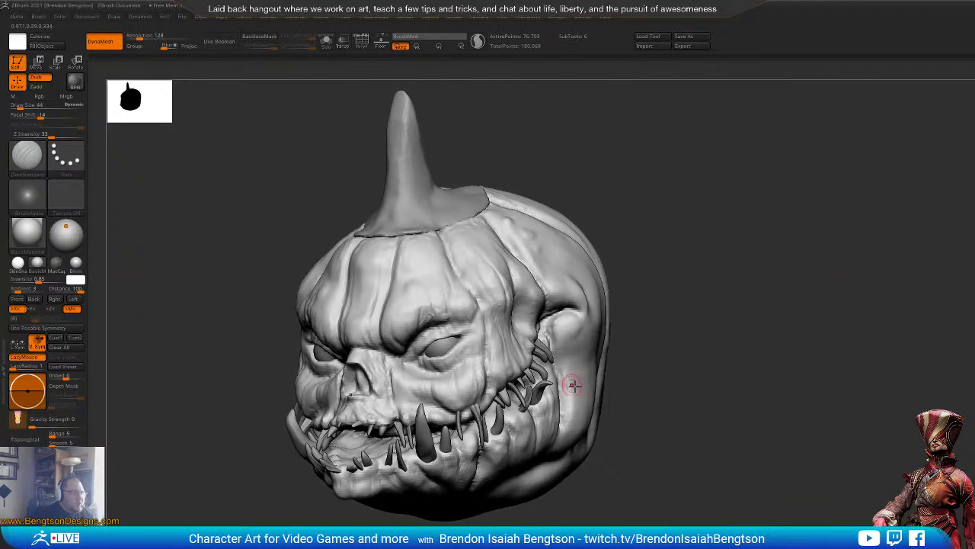
mouse_move(821, 215)
left_mouse_down("alt")
mouse_move(951, 278)
mouse_move(899, 276)
left_mouse_up("alt")
key("space")
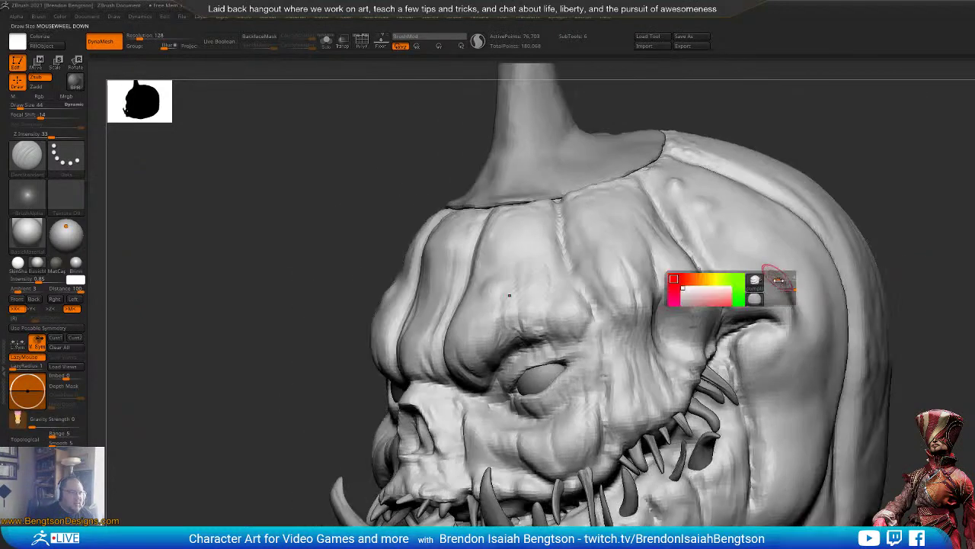
left_click_drag(775, 279, 781, 280)
mouse_move(961, 213)
left_mouse_down("alt")
mouse_move(876, 270)
mouse_move(876, 257)
left_mouse_up("alt")
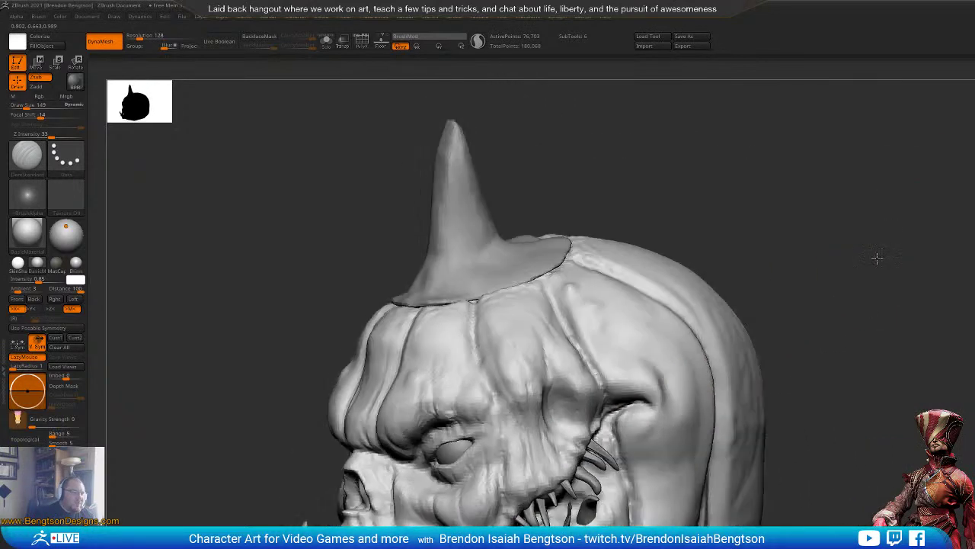
key("space")
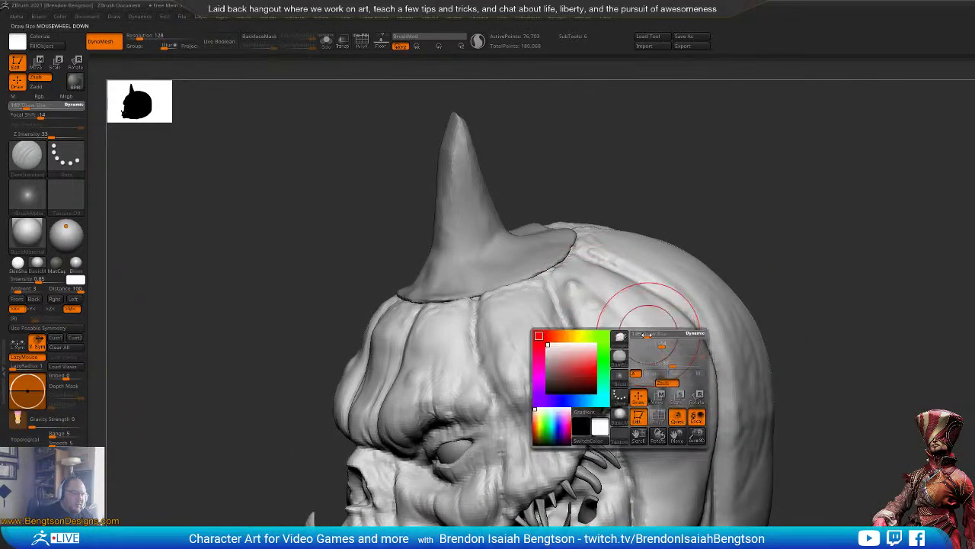
left_click_drag(650, 337, 645, 338)
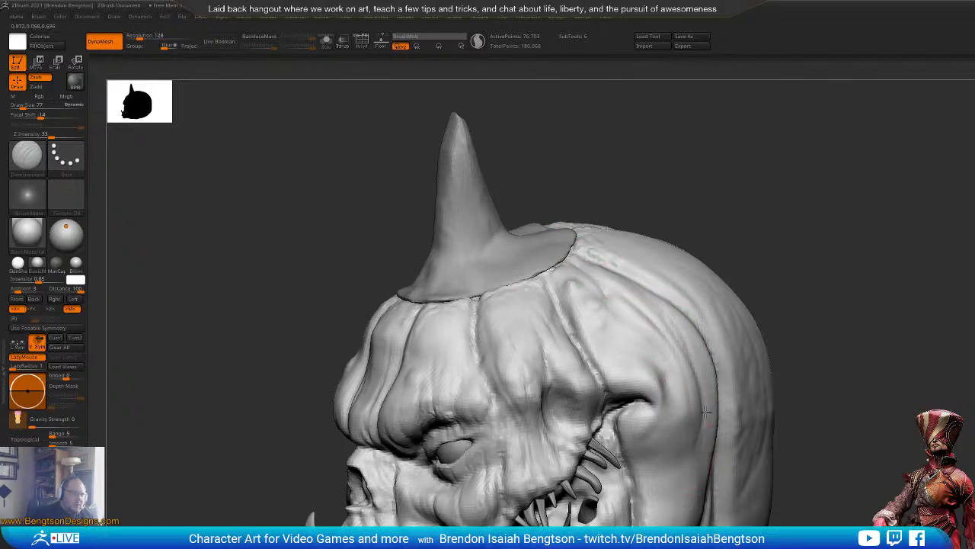
left_click_drag(705, 412, 687, 494)
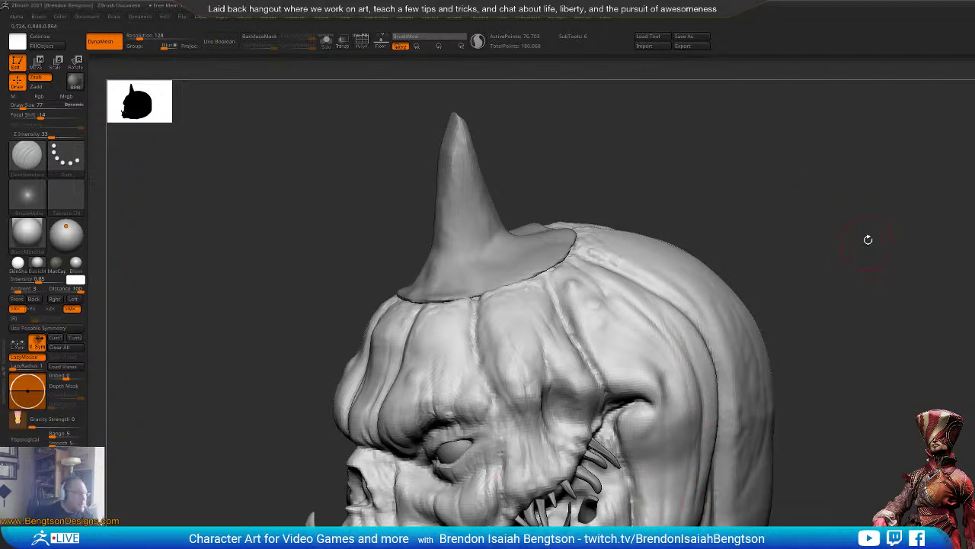
Step: Build up raised vertical folds on the side segment behind the mouth corner with the ClayBuildup brush at draw size 77
left_click_drag(867, 237, 740, 279)
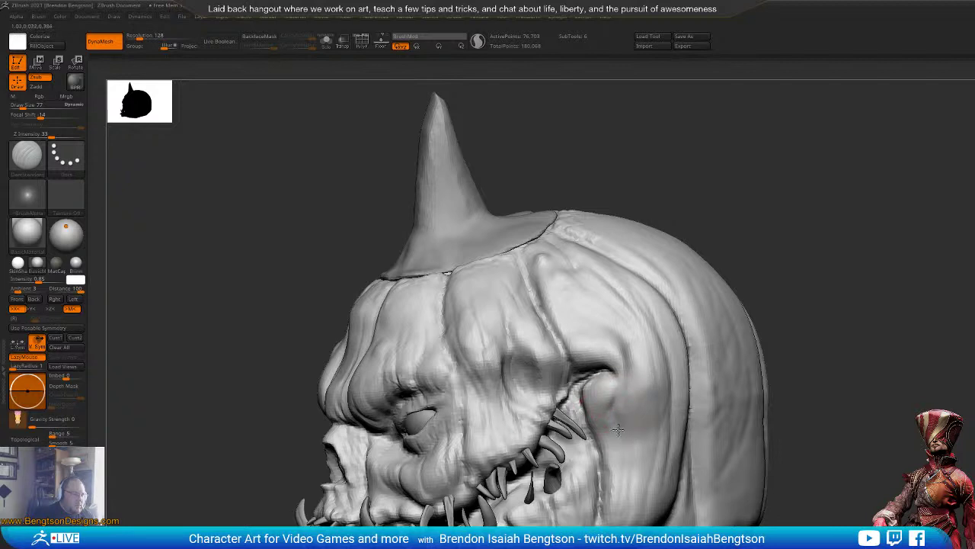
key("b")
key("c")
key("b")
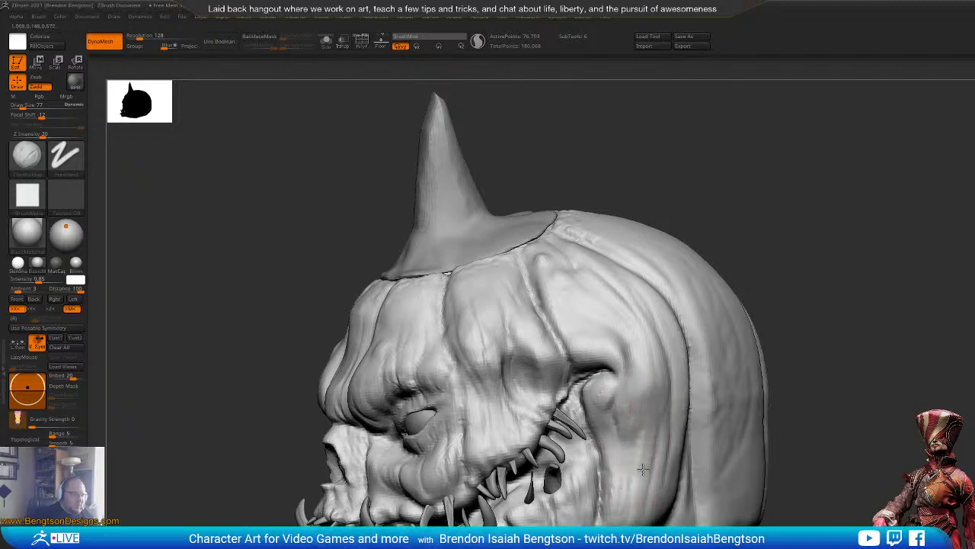
mouse_move(836, 285)
left_mouse_down()
mouse_move(843, 211)
mouse_move(838, 224)
mouse_move(696, 286)
left_mouse_up()
mouse_move(793, 277)
left_mouse_down()
mouse_move(812, 285)
mouse_move(786, 265)
left_mouse_up()
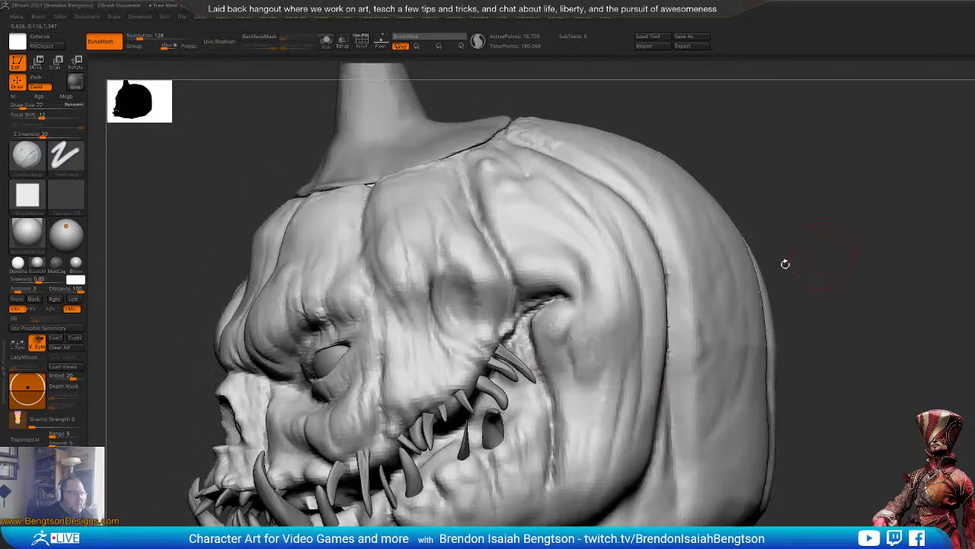
left_click_drag(635, 339, 624, 466)
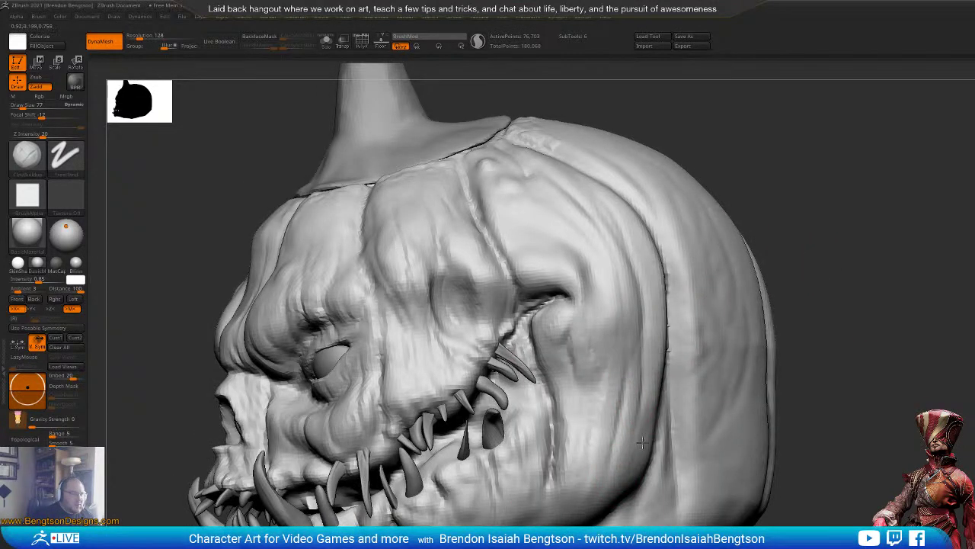
left_click_drag(601, 285, 598, 326)
Step: Set the ClayBuildup brush to Alpha 12 and add clay strokes below the bulge behind the mouth corner
mouse_move(800, 177)
left_mouse_down()
mouse_move(836, 193)
mouse_move(685, 249)
left_mouse_up()
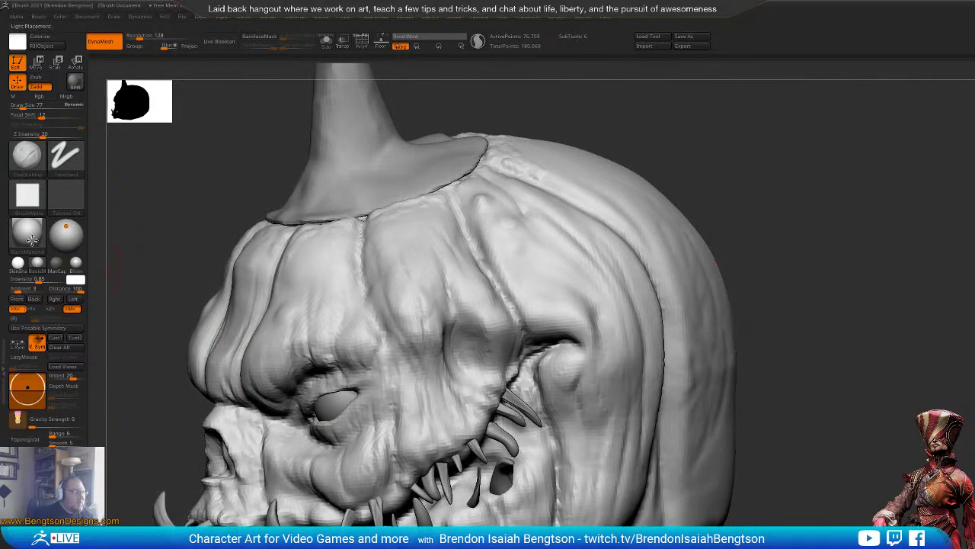
left_click(31, 202)
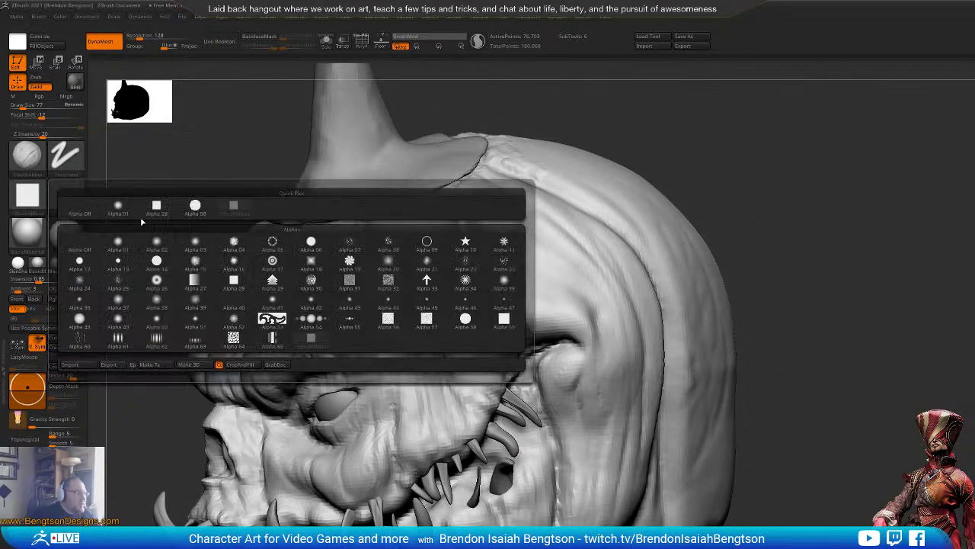
left_click(81, 263)
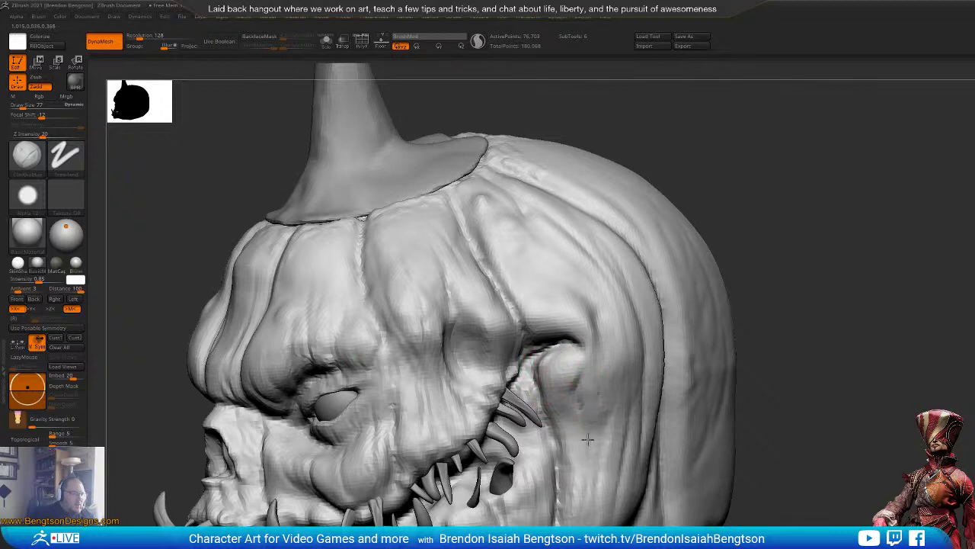
mouse_move(618, 438)
left_mouse_down()
mouse_move(613, 470)
mouse_move(622, 473)
left_mouse_up()
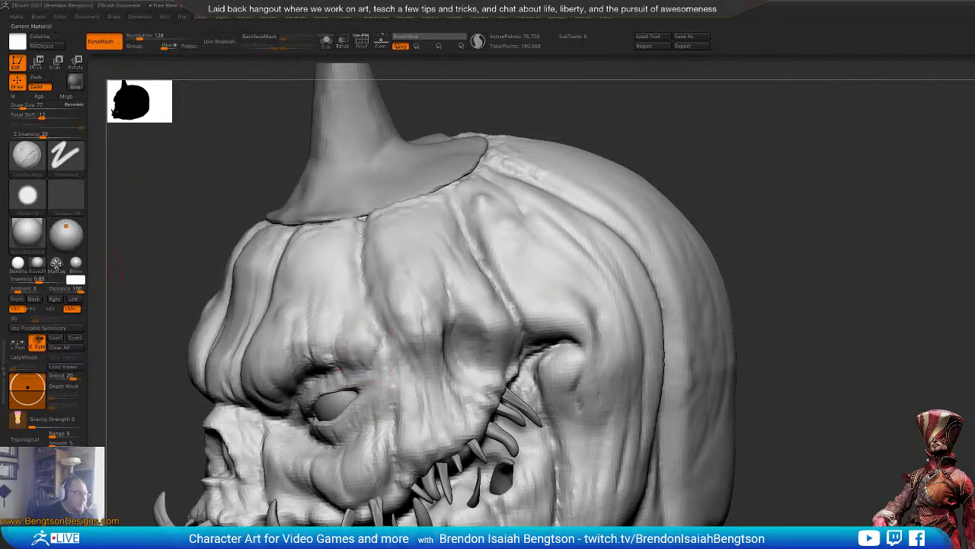
Step: Set the ClayBuildup brush to Alpha 01 and soften and build up the folds across the side of the face
left_click(27, 196)
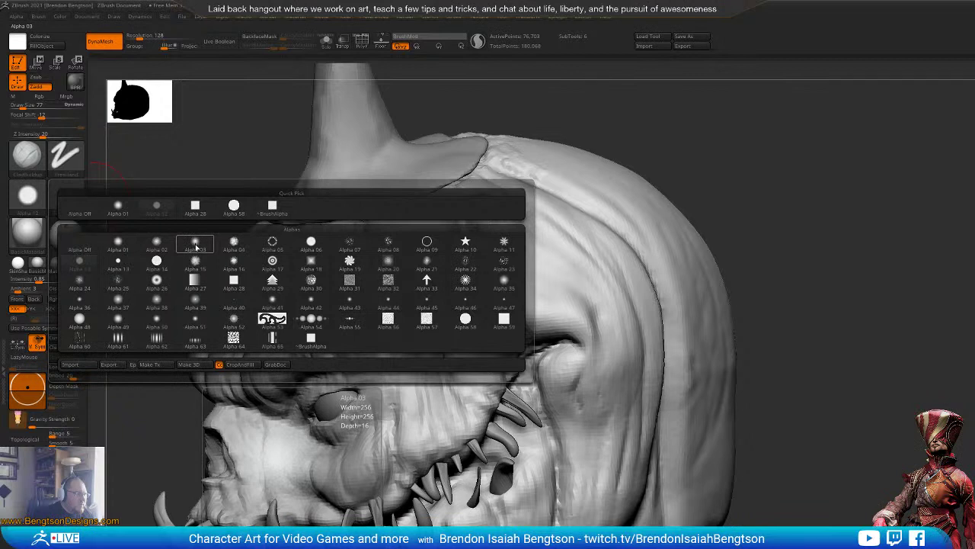
left_click(118, 246)
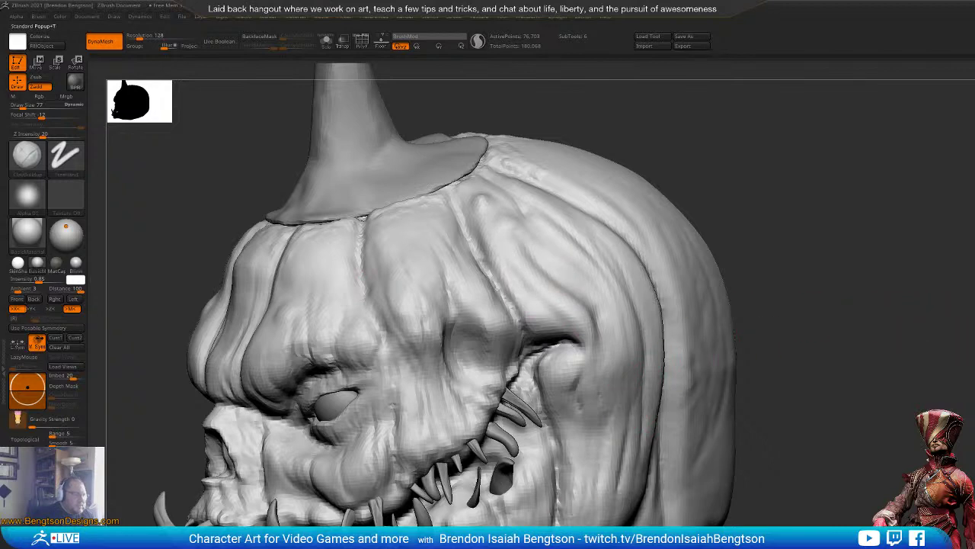
left_click_drag(900, 333, 876, 327)
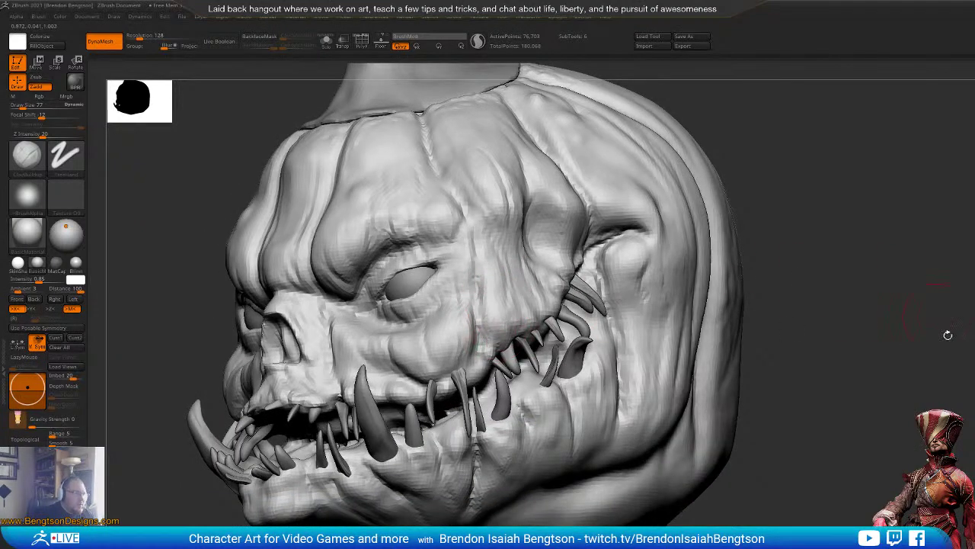
left_click_drag(947, 334, 905, 368)
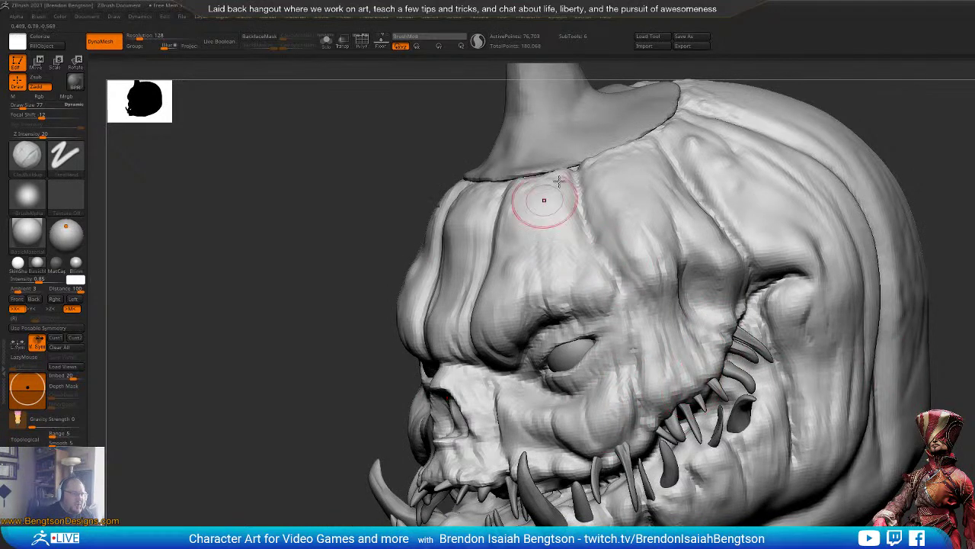
Step: Build up the forehead and the inner brow above the eyes with ClayBuildup at draw size 56
left_click_drag(195, 450, 315, 359)
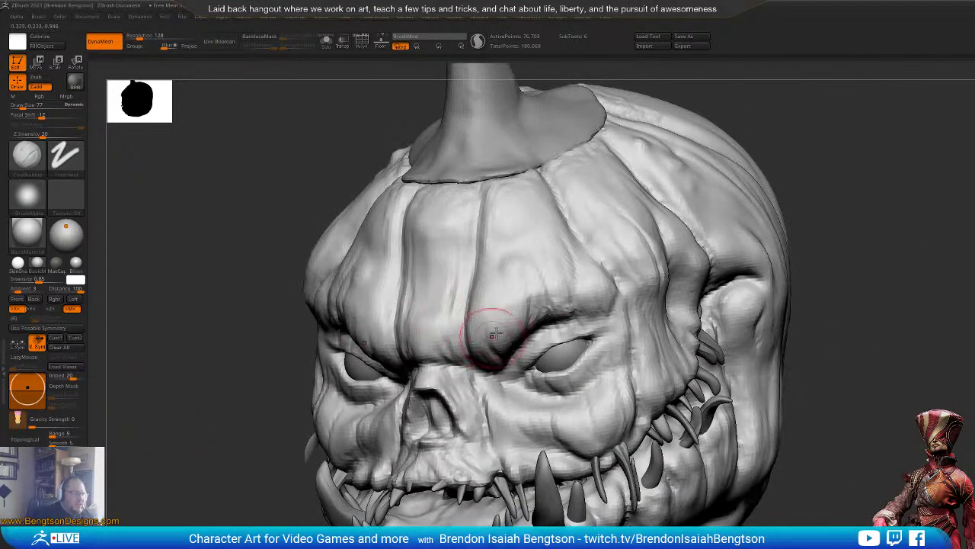
key("space")
left_click_drag(494, 332, 496, 332)
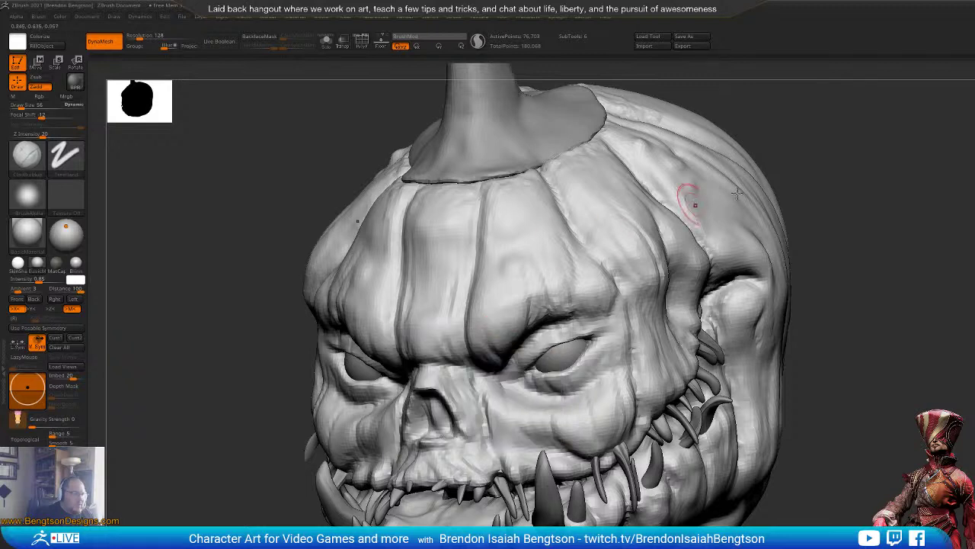
left_click_drag(883, 181, 877, 211, "alt")
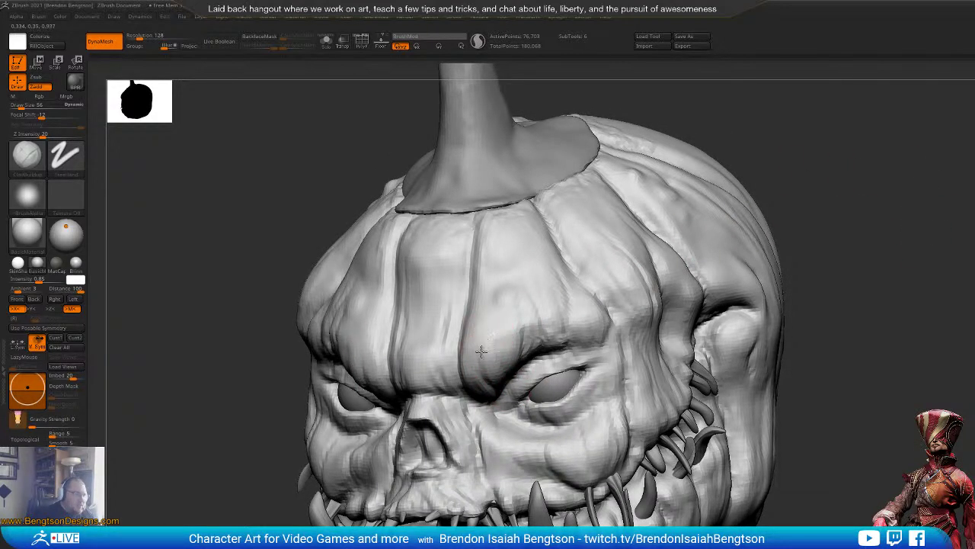
Step: Carve creases into the top of the central forehead segment and around the stem's rim with DamStandard at draw size 56
key("b")
key("d")
key("s")
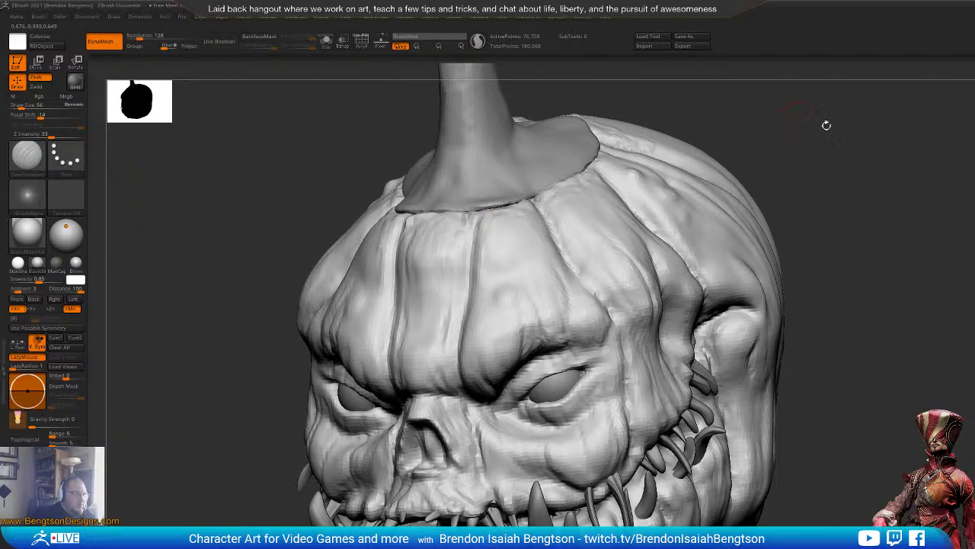
left_click_drag(827, 125, 555, 266)
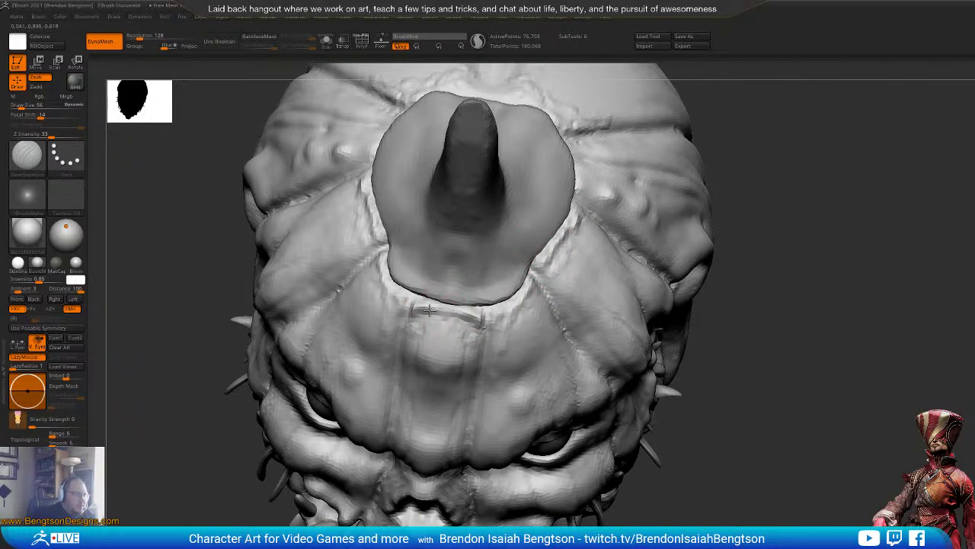
left_click_drag(858, 212, 619, 319)
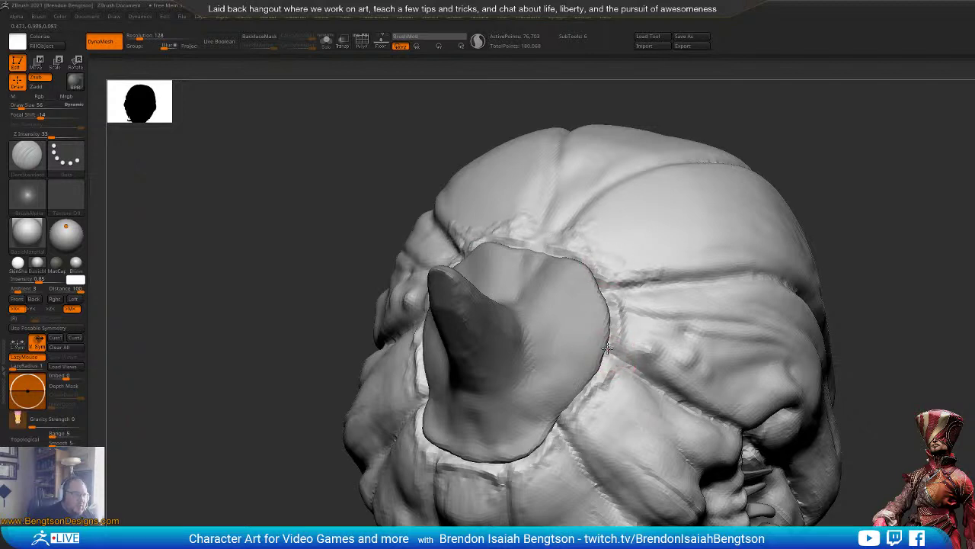
Step: Make the stem the active subtool and carve vertical ridges along it with ClayBuildup and DamStandard at draw size 84
mouse_move(960, 351)
left_mouse_down()
mouse_move(952, 300)
mouse_move(929, 298)
mouse_move(903, 250)
mouse_move(866, 330)
mouse_move(837, 338)
mouse_move(880, 343)
mouse_move(830, 340)
mouse_move(853, 302)
mouse_move(903, 302)
mouse_move(912, 255)
mouse_move(905, 250)
mouse_move(874, 412)
left_mouse_up()
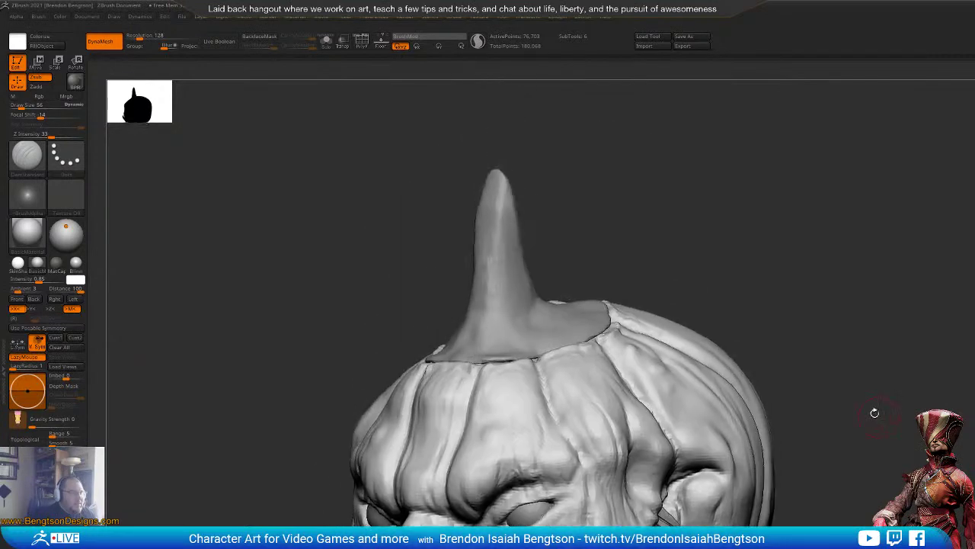
left_click(490, 230, "alt")
key("1")
right_click(487, 234)
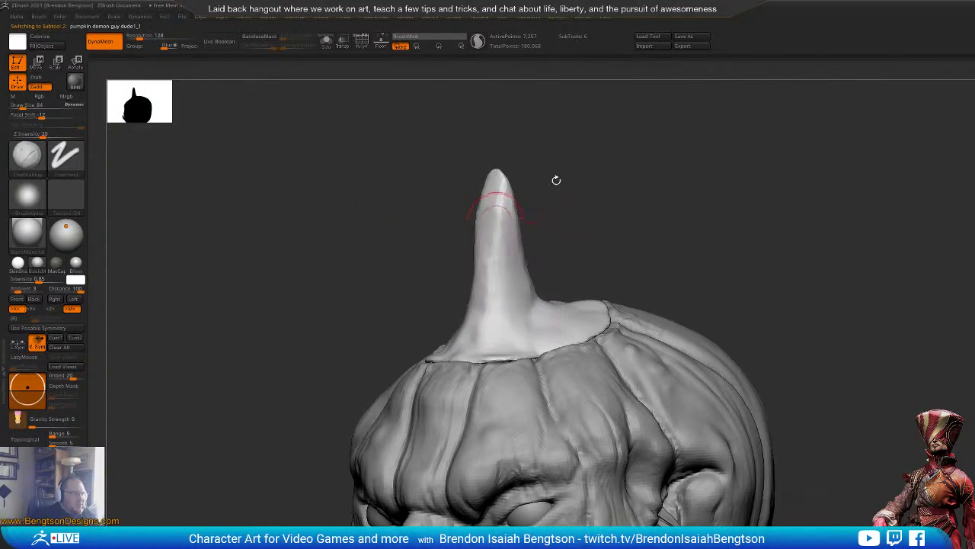
left_click_drag(557, 180, 545, 182)
key("2")
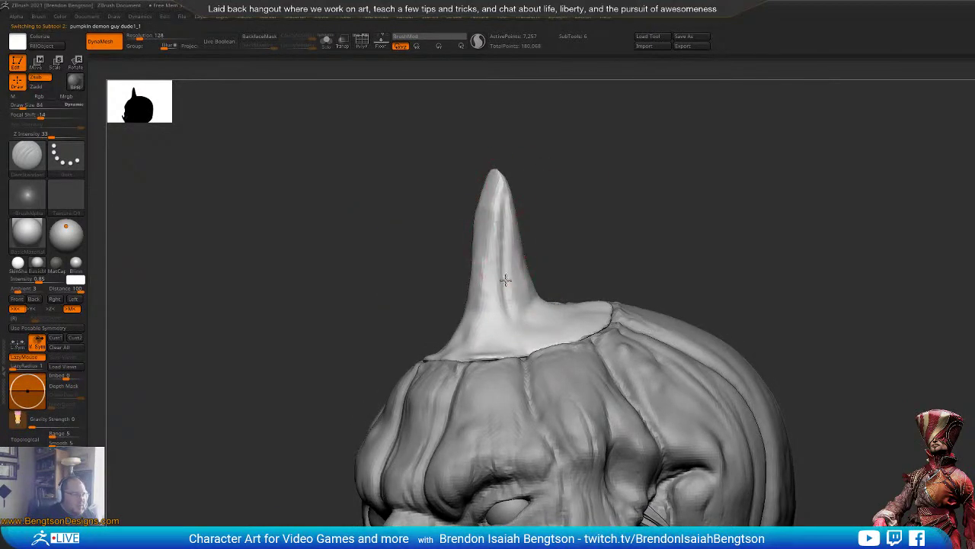
right_click_drag(530, 280, 602, 357)
Step: Reshape the stem's tip and the back edge of its base with Move Topological at draw size 84
key("3")
left_click_drag(627, 369, 621, 381)
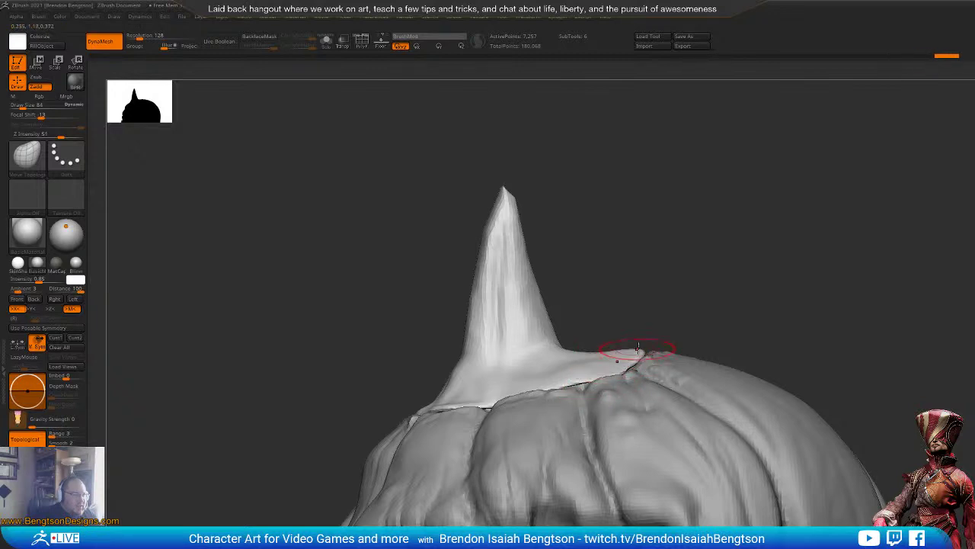
left_click_drag(661, 350, 660, 353)
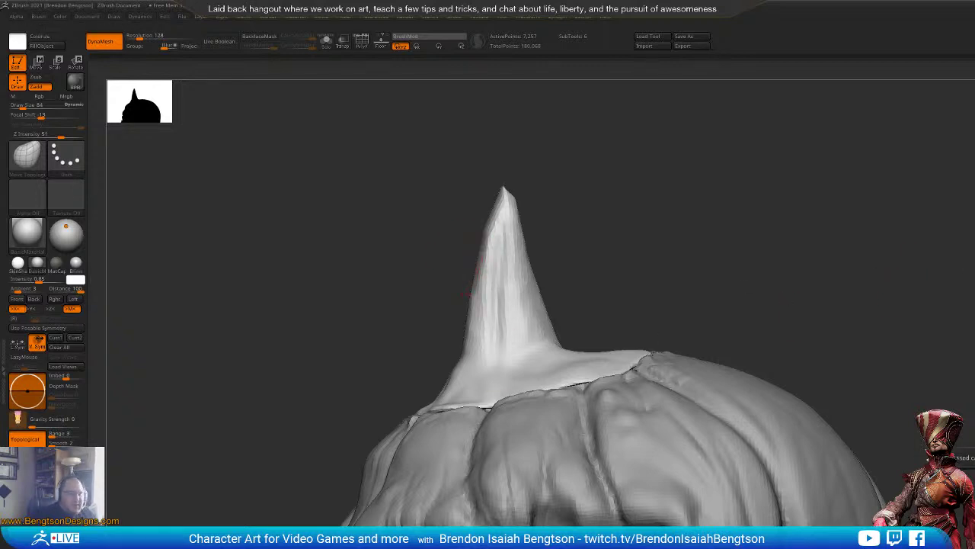
key("ctrl")
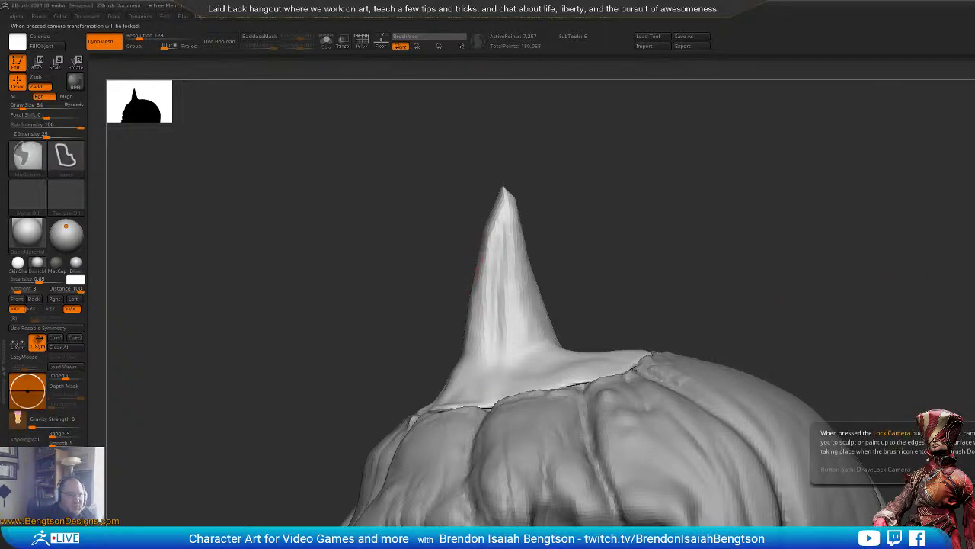
key("ctrl")
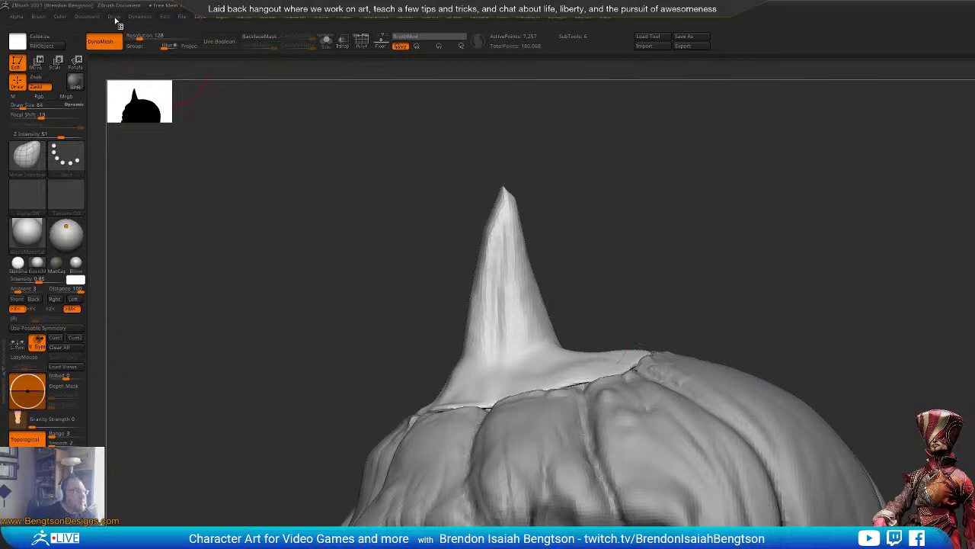
left_click(114, 17)
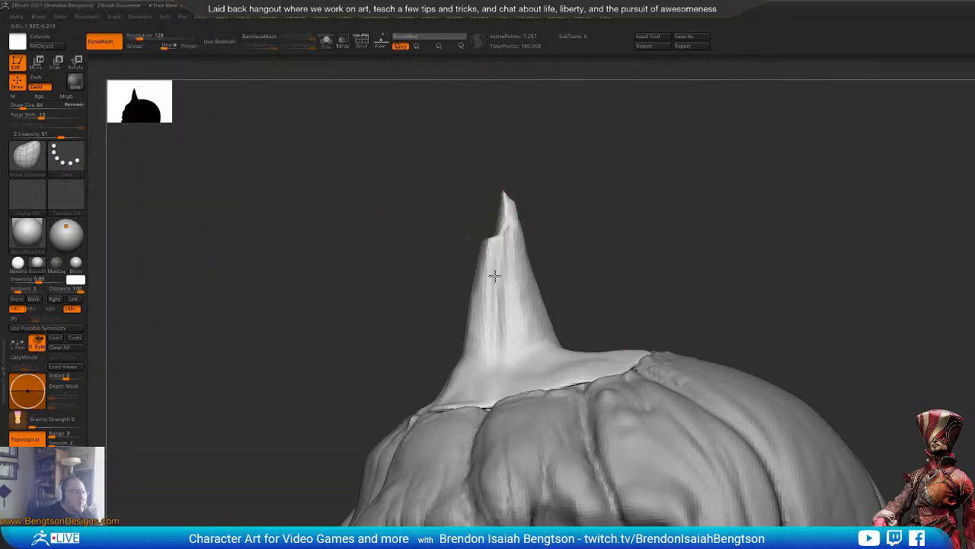
key("ctrl")
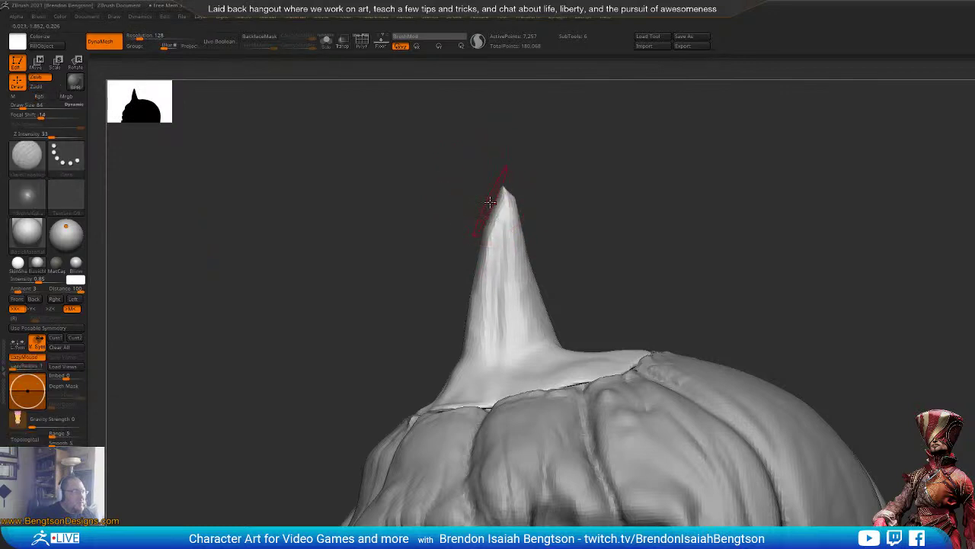
Step: Carve fine vertical grooves down the stem with DamStandard, starting at draw size 20 and continuing with a slightly larger brush
key("space")
left_click_drag(489, 219, 485, 220)
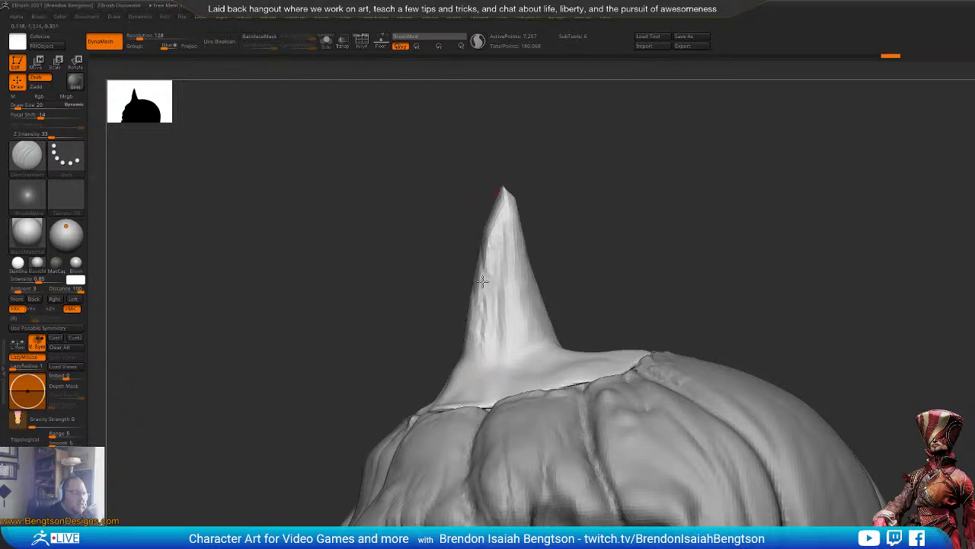
mouse_move(512, 228)
left_mouse_down()
mouse_move(524, 336)
mouse_move(537, 344)
left_mouse_up()
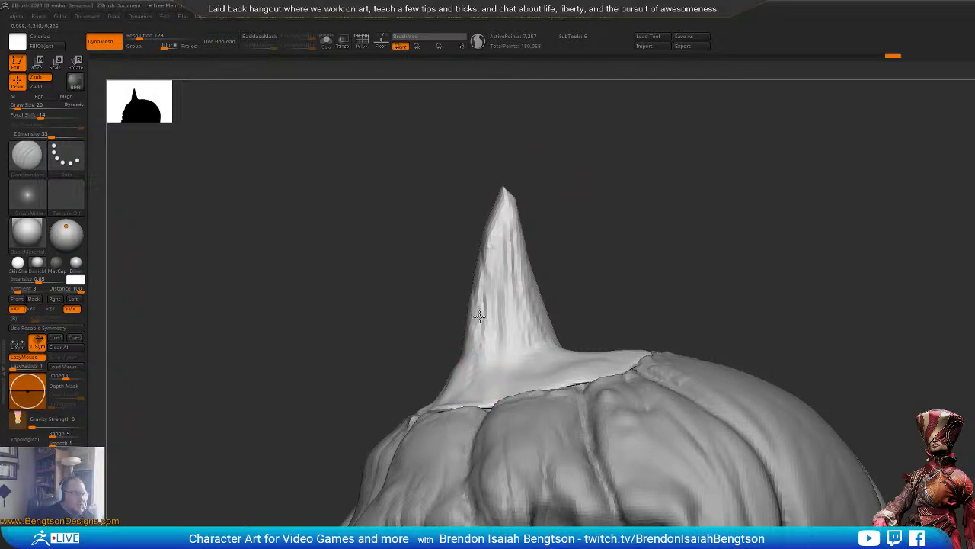
key("space")
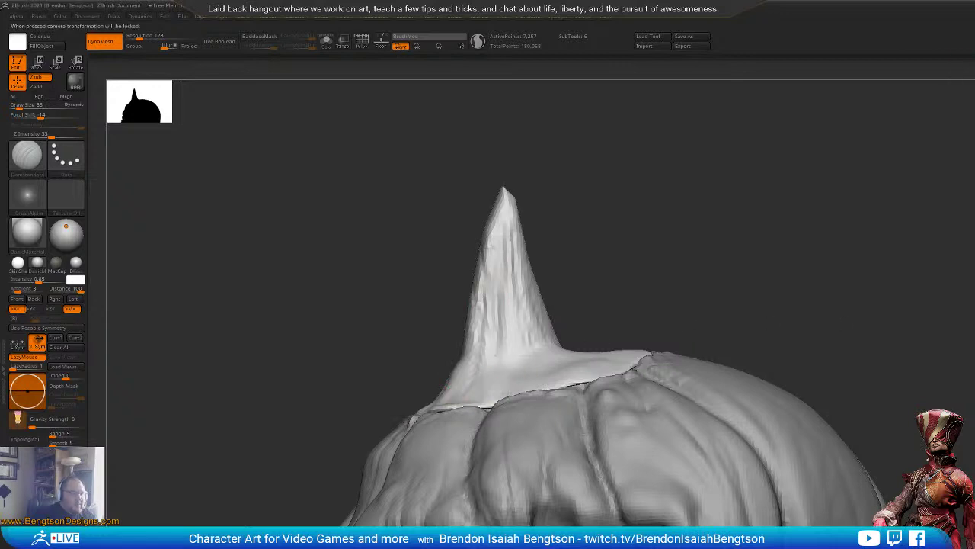
left_click_drag(869, 345, 529, 283)
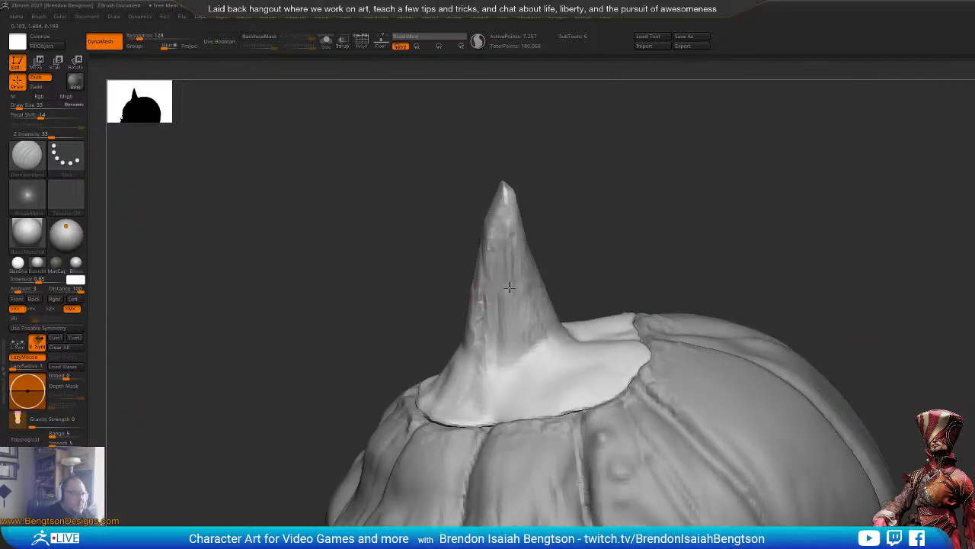
Step: Adjust the outer edge of the stem's base against the pumpkin segments with Move Topological at draw size 69
mouse_move(688, 195)
left_mouse_down()
mouse_move(655, 259)
mouse_move(633, 271)
mouse_move(617, 252)
mouse_move(630, 246)
mouse_move(637, 268)
mouse_move(629, 241)
mouse_move(599, 221)
mouse_move(637, 272)
left_mouse_up()
key("b")
key("m")
key("t")
key("space")
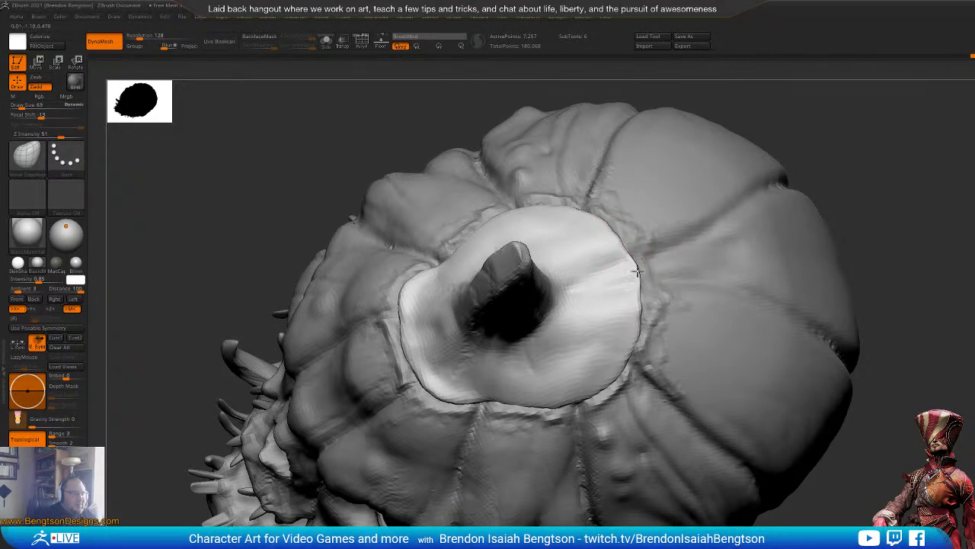
left_click_drag(818, 183, 747, 231)
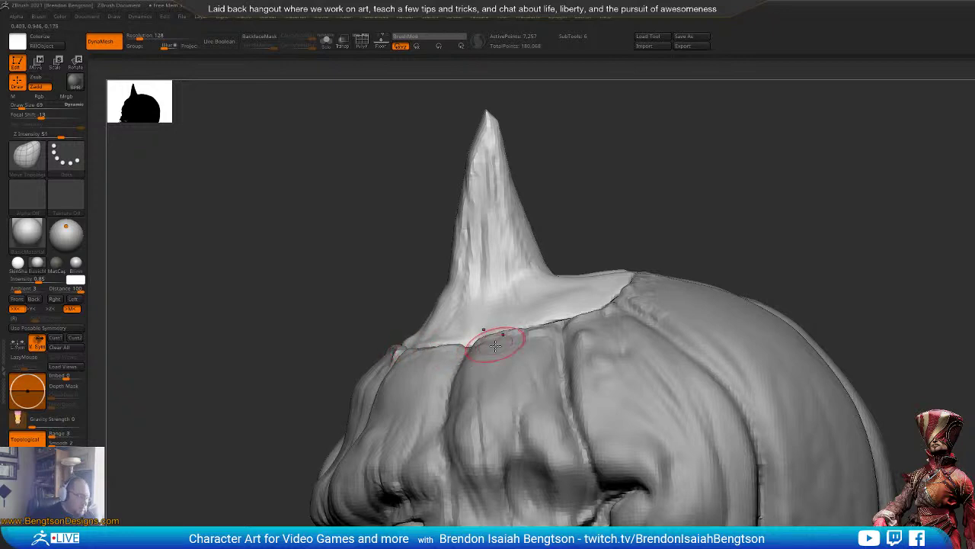
Step: Isolate the stem and try to thicken the rim of its base with the Inflate brush at draw size 69
key("alt+s")
left_click_drag(694, 265, 682, 126)
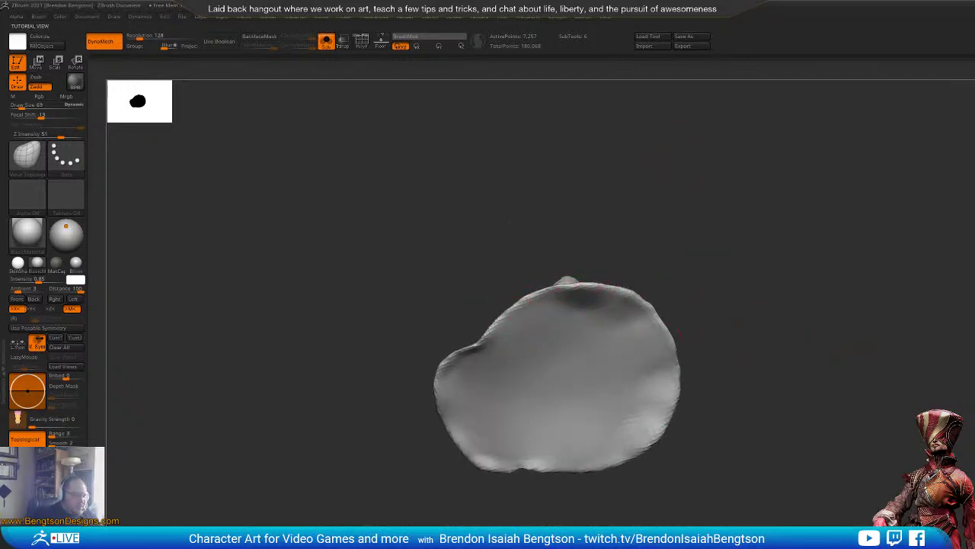
key("shift")
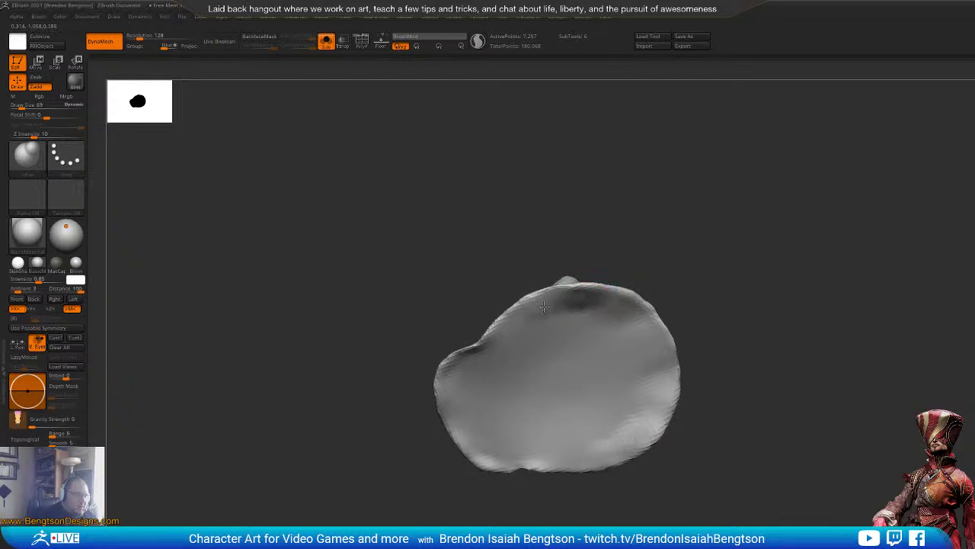
left_click_drag(662, 165, 682, 301)
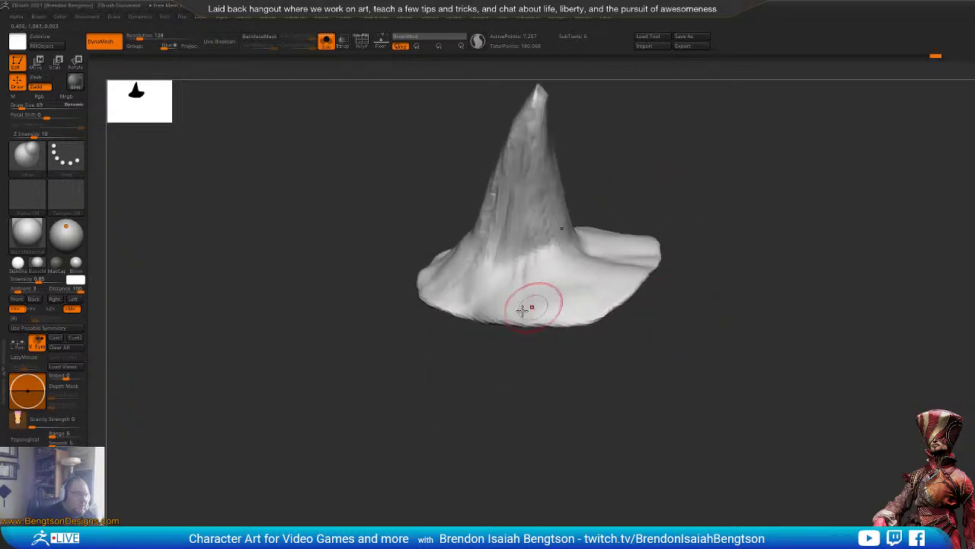
left_click_drag(514, 473, 490, 323)
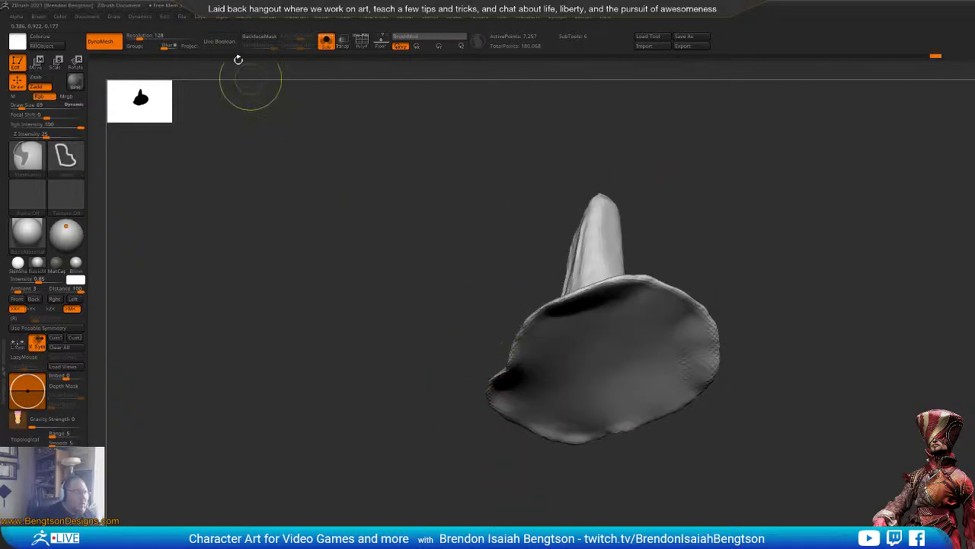
Step: Turn on backface masking for the Inflate brush
key("shift")
mouse_move(256, 38)
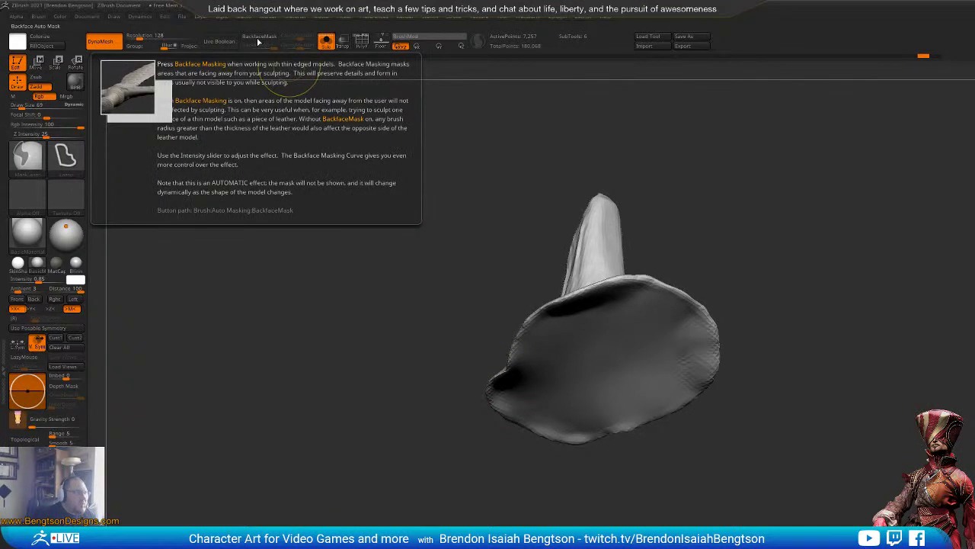
key("shift")
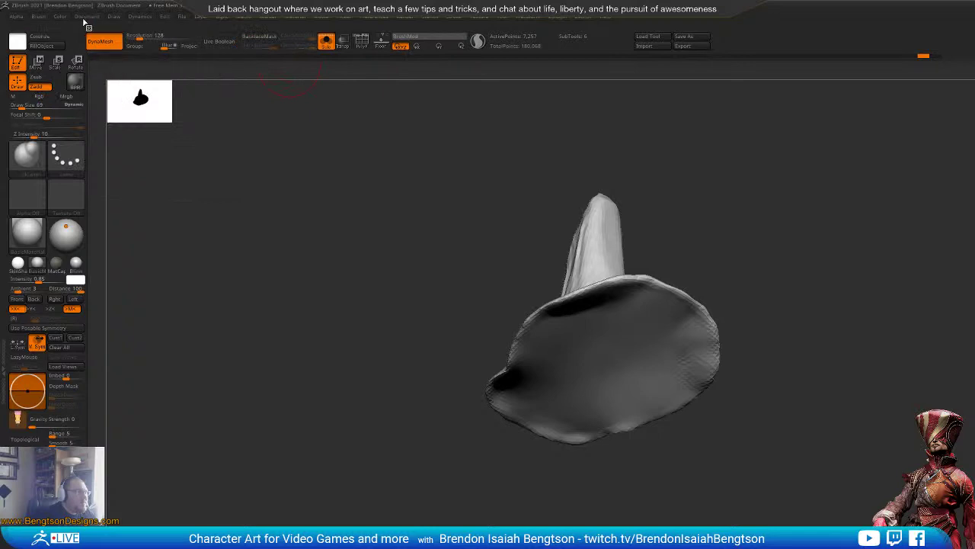
left_click(38, 17)
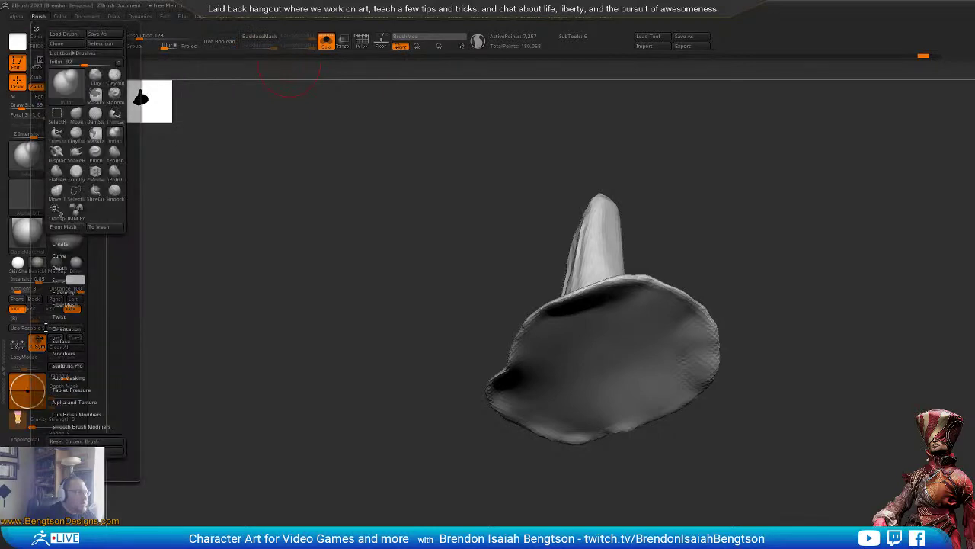
left_click(67, 377)
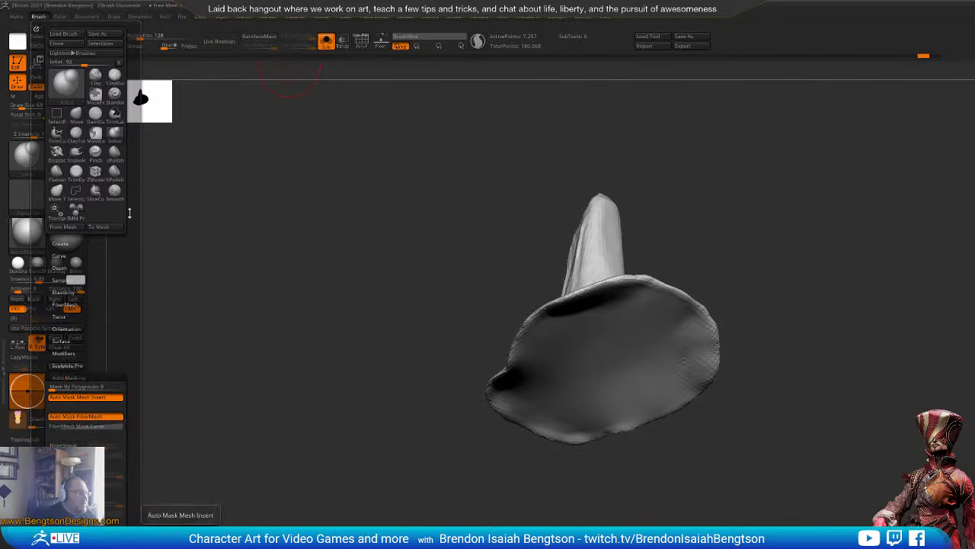
Step: Inflate the rim on the underside of the stem's base, working around the back and side edges
left_click_drag(736, 287, 780, 248)
mouse_move(560, 325)
left_mouse_down()
mouse_move(544, 319)
mouse_move(539, 343)
left_mouse_up()
mouse_move(730, 177)
left_mouse_down()
mouse_move(769, 299)
mouse_move(764, 334)
left_mouse_up()
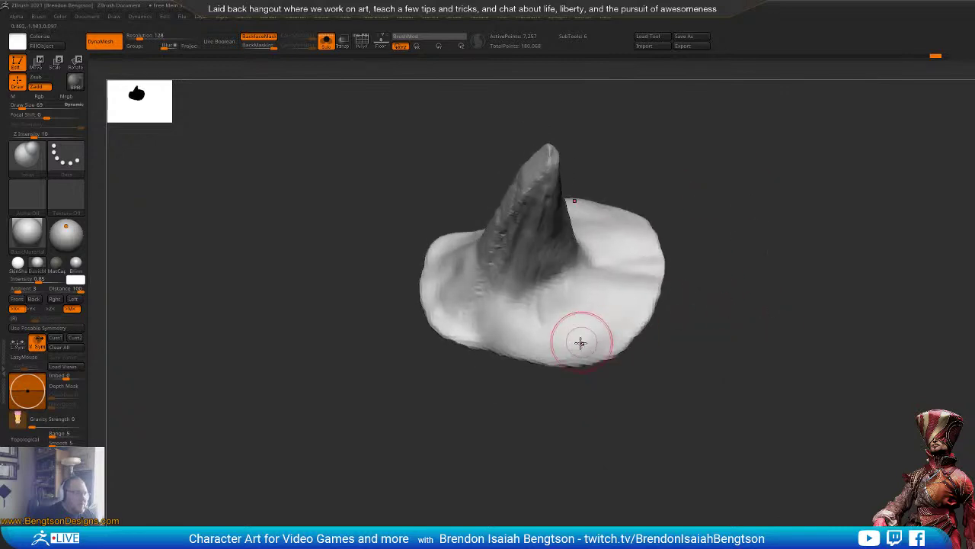
left_click_drag(574, 436, 590, 198)
mouse_move(588, 295)
left_mouse_down()
mouse_move(569, 305)
mouse_move(597, 292)
mouse_move(648, 290)
mouse_move(682, 304)
mouse_move(627, 294)
mouse_move(594, 316)
mouse_move(608, 308)
left_mouse_up()
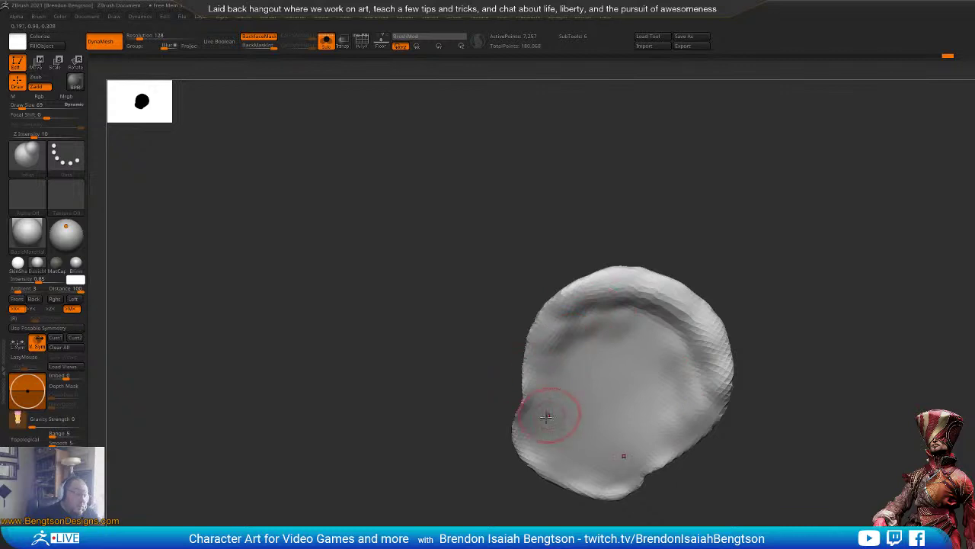
mouse_move(550, 413)
left_mouse_down()
mouse_move(530, 434)
mouse_move(531, 448)
mouse_move(529, 439)
mouse_move(584, 477)
mouse_move(535, 433)
mouse_move(540, 450)
mouse_move(533, 419)
left_mouse_up()
mouse_move(464, 480)
left_mouse_down()
mouse_move(500, 505)
mouse_move(491, 476)
left_mouse_up()
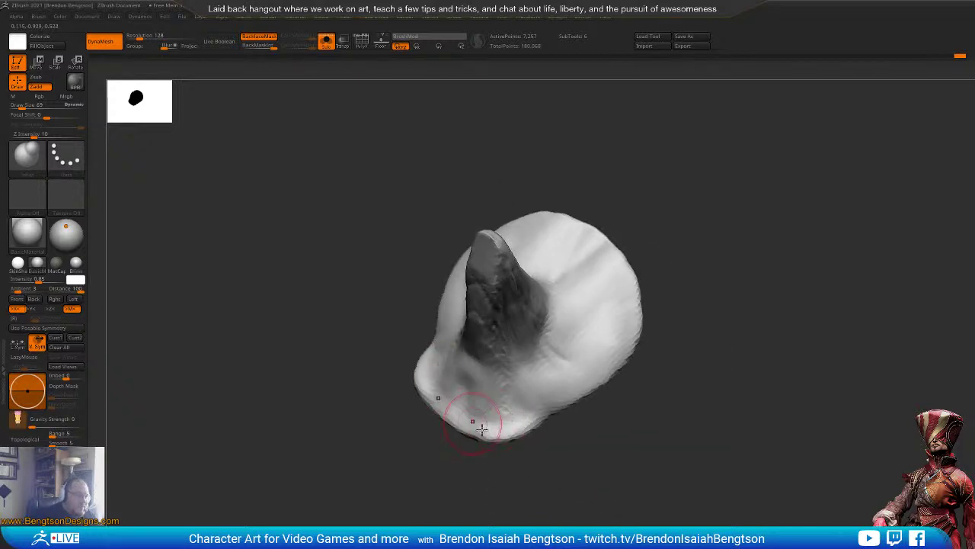
Step: Inflate the narrow front end and the remaining side edges of the rim under the stem's base
mouse_move(468, 418)
right_mouse_down()
mouse_move(530, 404)
mouse_move(516, 481)
mouse_move(471, 453)
right_mouse_up()
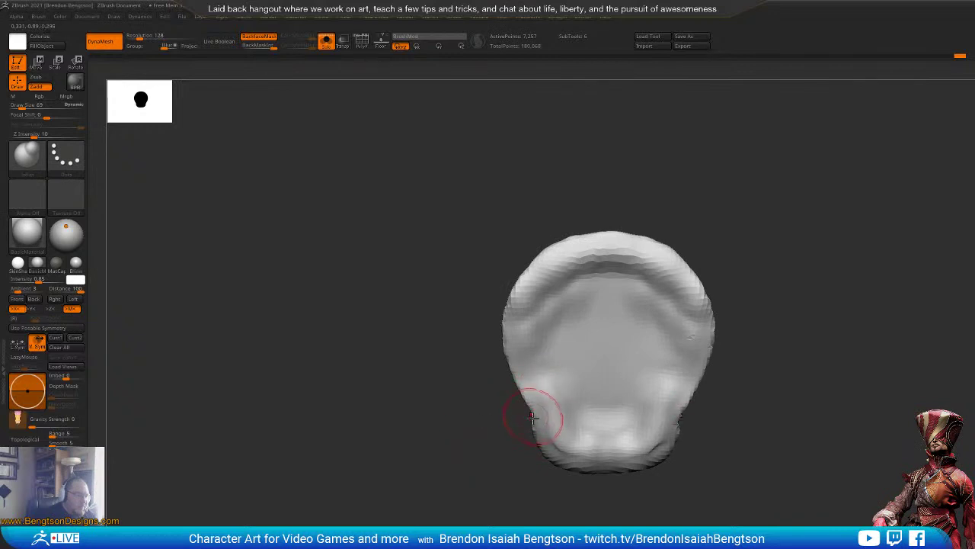
mouse_move(533, 418)
left_mouse_down()
mouse_move(535, 427)
mouse_move(533, 408)
left_mouse_up()
mouse_move(473, 462)
left_mouse_down()
mouse_move(560, 476)
mouse_move(500, 477)
mouse_move(518, 473)
left_mouse_up()
left_click_drag(557, 387, 554, 425)
mouse_move(550, 363)
right_mouse_down()
mouse_move(529, 358)
mouse_move(544, 305)
right_mouse_up()
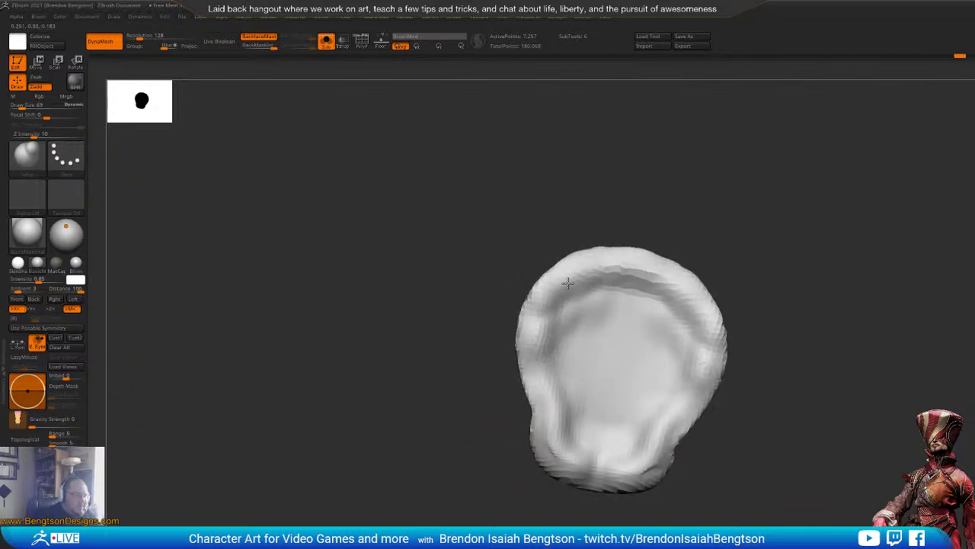
Step: Set the Inflate brush's draw size to 139 and remesh the stem with DynaMesh
key("space")
mouse_move(625, 297)
left_mouse_down()
mouse_move(618, 315)
mouse_move(574, 340)
mouse_move(630, 395)
left_mouse_up()
mouse_move(630, 395)
right_mouse_down()
mouse_move(651, 407)
mouse_move(751, 334)
mouse_move(860, 390)
right_mouse_up()
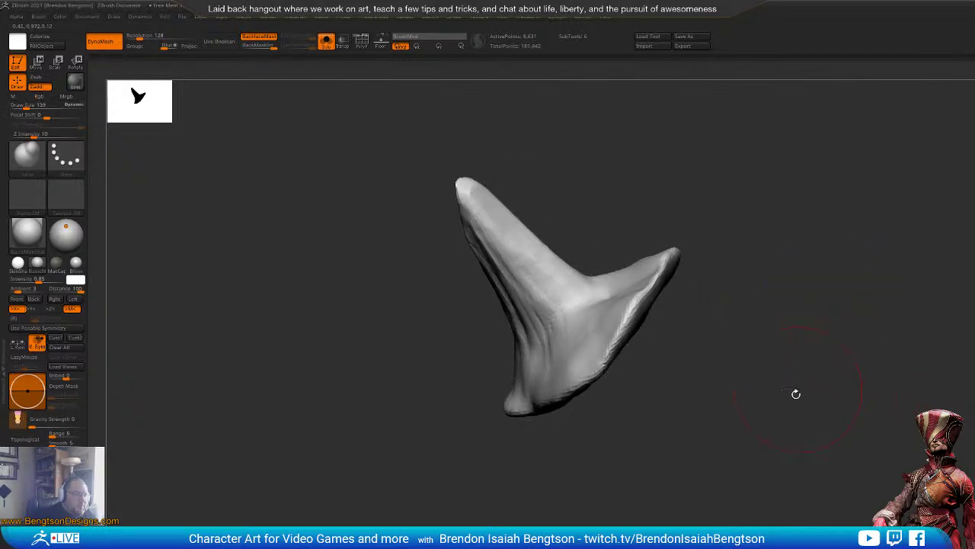
mouse_move(796, 394)
right_mouse_down()
mouse_move(840, 342)
mouse_move(735, 288)
right_mouse_up()
Step: Set the DynaMesh resolution to 256 and show the stem's polygon wireframe for inspection
key("space")
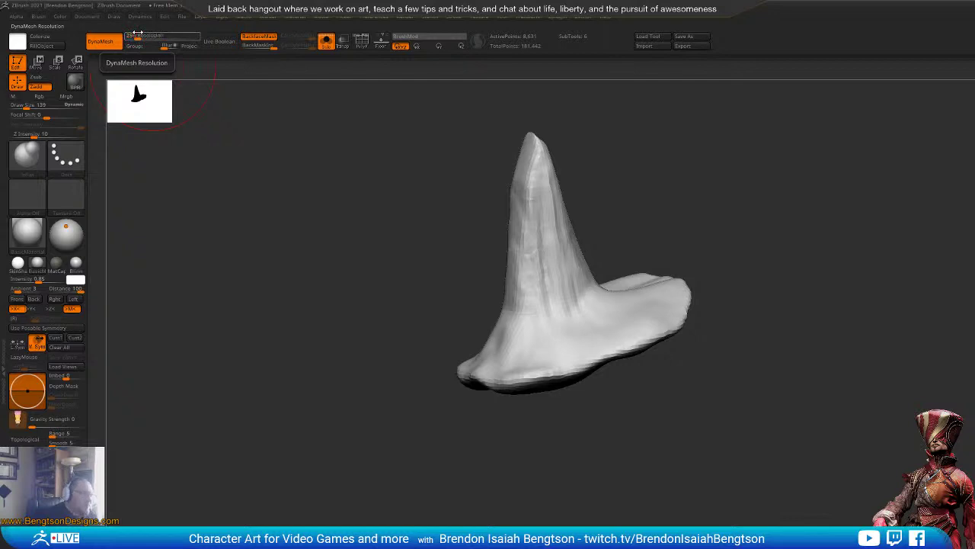
key("shift+f")
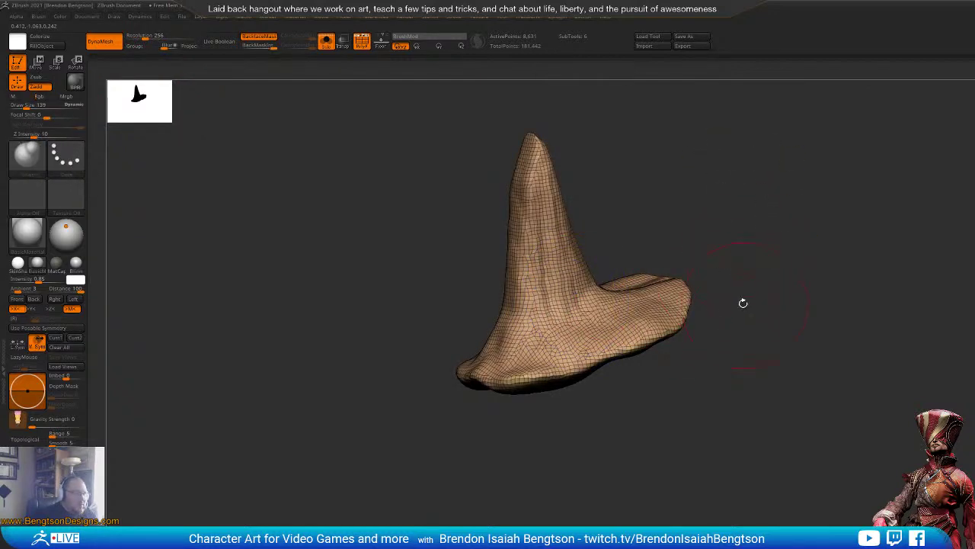
left_click_drag(757, 293, 785, 359)
left_click_drag(796, 243, 815, 267, "alt")
mouse_move(795, 263)
right_mouse_down()
mouse_move(803, 426)
mouse_move(792, 232)
mouse_move(801, 285)
mouse_move(704, 188)
right_mouse_up()
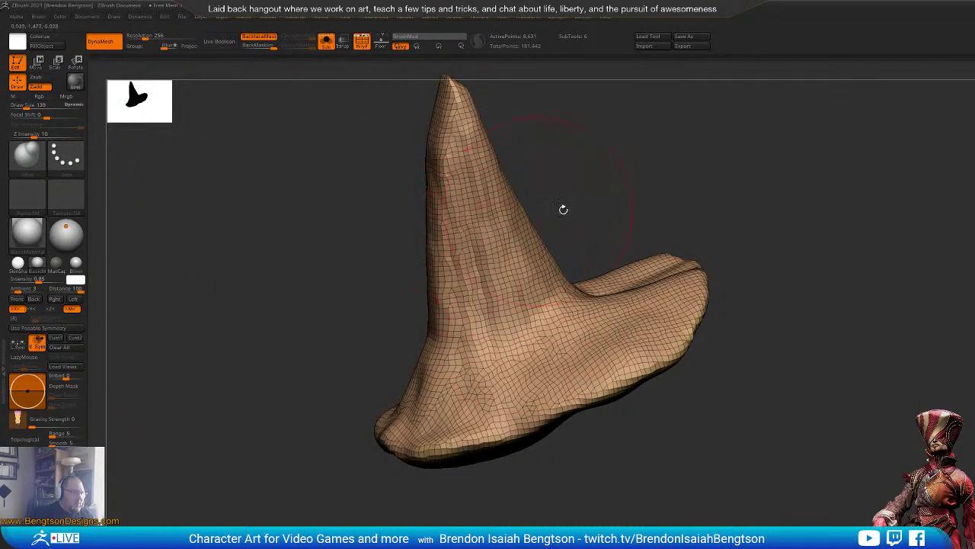
Step: Set the draw size to 38, remesh the stem at DynaMesh resolution 256 and hide its polygon wireframe
key("space")
mouse_move(642, 157)
right_mouse_down()
mouse_move(703, 264)
mouse_move(713, 340)
mouse_move(699, 269)
mouse_move(675, 257)
mouse_move(718, 303)
mouse_move(775, 279)
mouse_move(790, 285)
mouse_move(602, 386)
right_mouse_up()
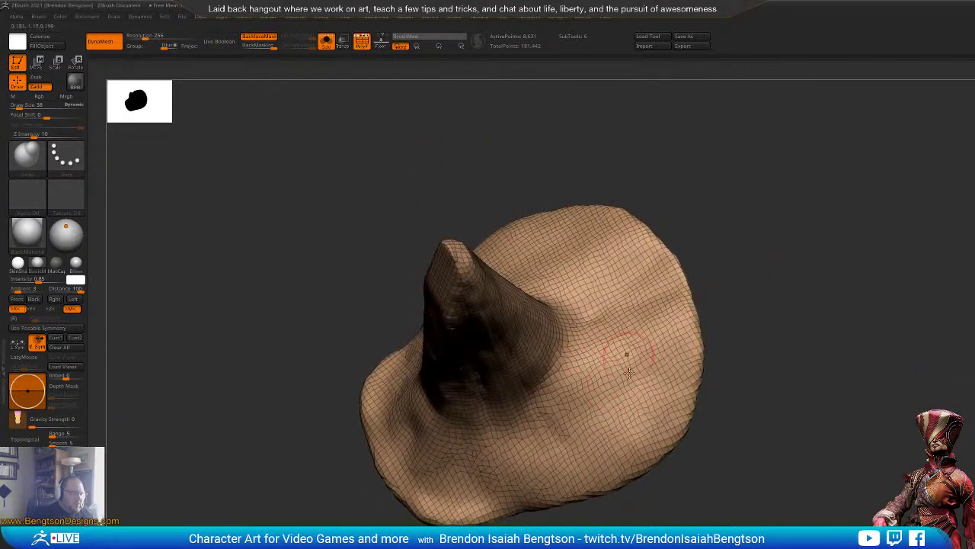
mouse_move(813, 348)
left_mouse_down()
mouse_move(803, 289)
mouse_move(538, 300)
left_mouse_up()
left_click_drag(716, 182, 716, 262)
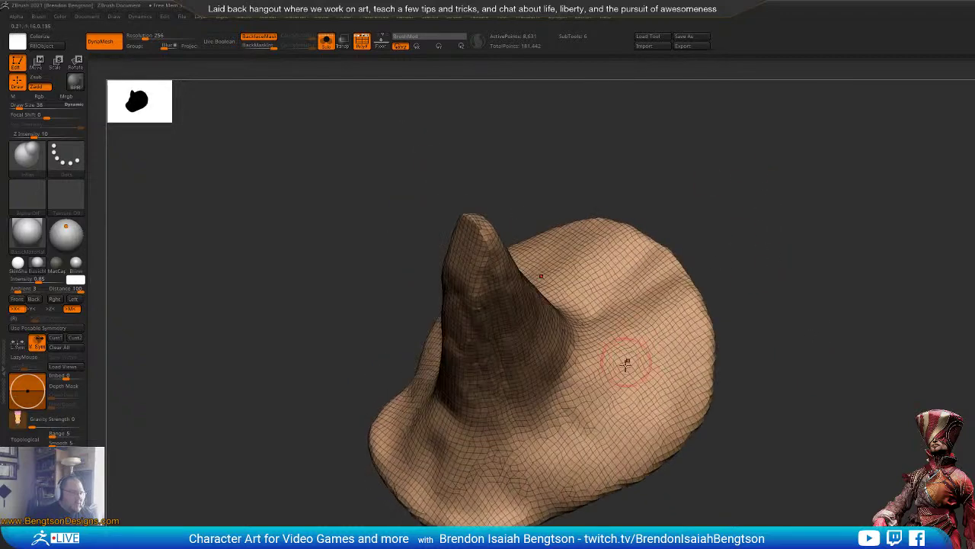
key("shift")
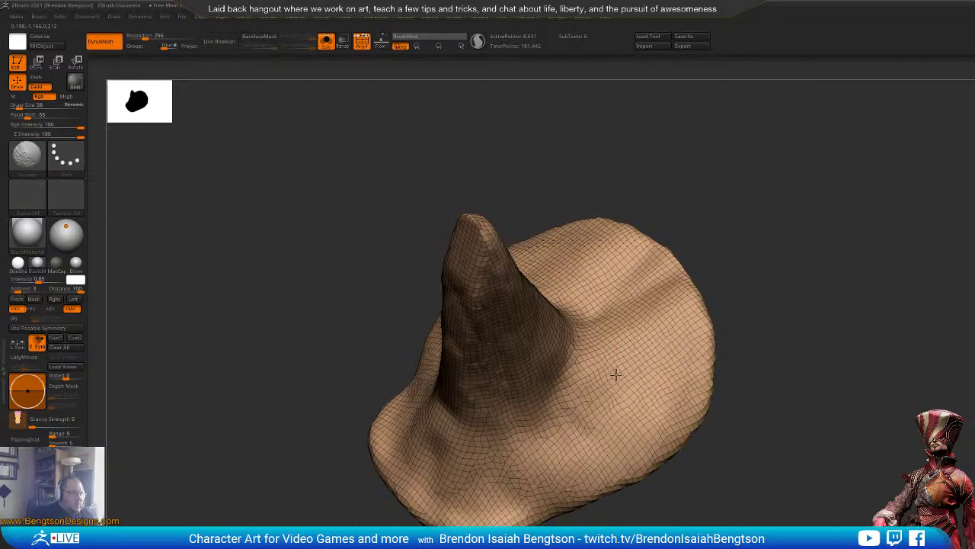
mouse_move(827, 342)
left_mouse_down()
mouse_move(823, 292)
mouse_move(772, 239)
left_mouse_up()
key("ctrl+d")
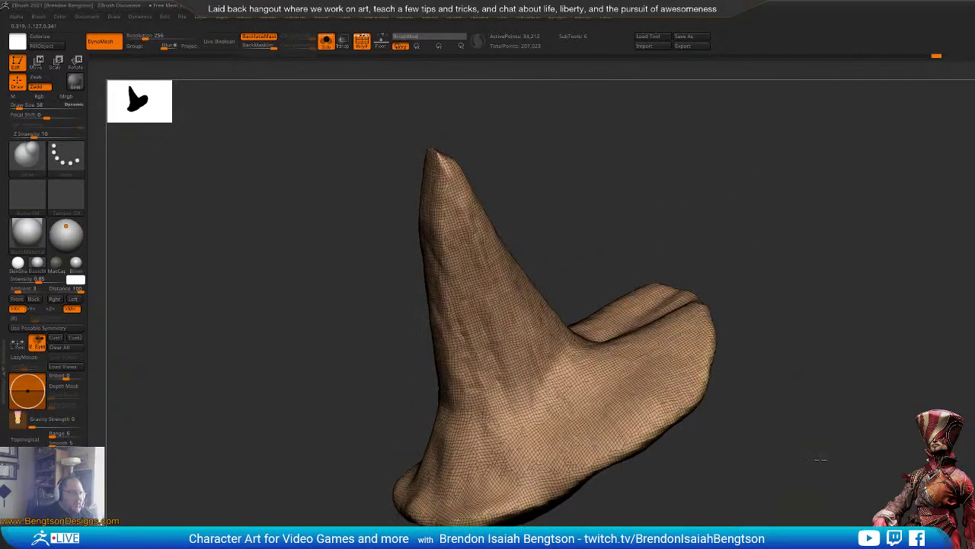
mouse_move(819, 458)
left_mouse_down()
mouse_move(790, 461)
mouse_move(842, 492)
mouse_move(457, 525)
mouse_move(718, 490)
mouse_move(806, 444)
mouse_move(795, 448)
mouse_move(824, 410)
mouse_move(724, 340)
mouse_move(823, 398)
mouse_move(762, 226)
mouse_move(806, 295)
mouse_move(764, 298)
left_mouse_up()
key("shift+f")
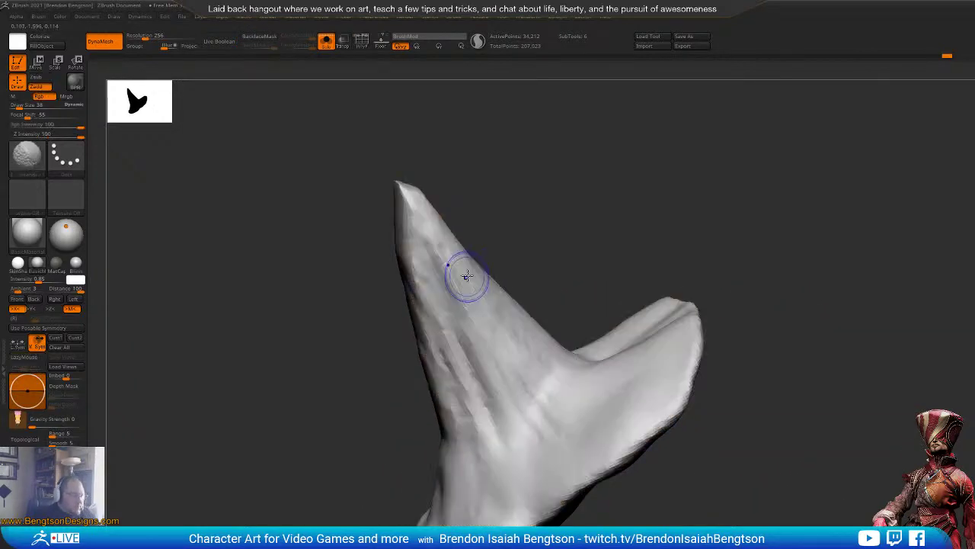
Step: Carve long vertical grooves down the sides of the stem with the DamStandard brush at a draw size of 62
key("space")
left_click_drag(464, 277, 468, 276)
left_click_drag(483, 228, 480, 237)
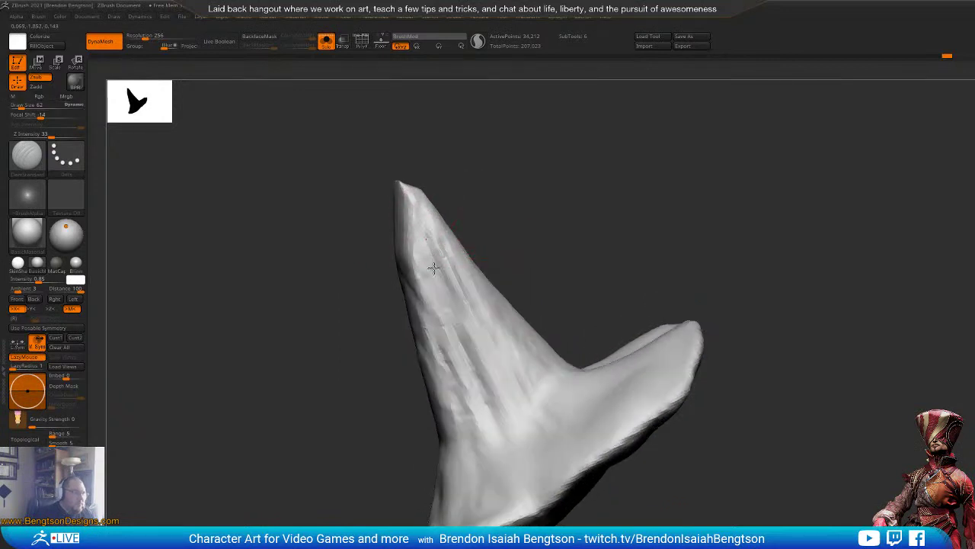
mouse_move(432, 268)
left_mouse_down()
mouse_move(516, 445)
mouse_move(424, 219)
mouse_move(525, 401)
mouse_move(552, 411)
left_mouse_up()
left_click_drag(566, 192, 536, 261)
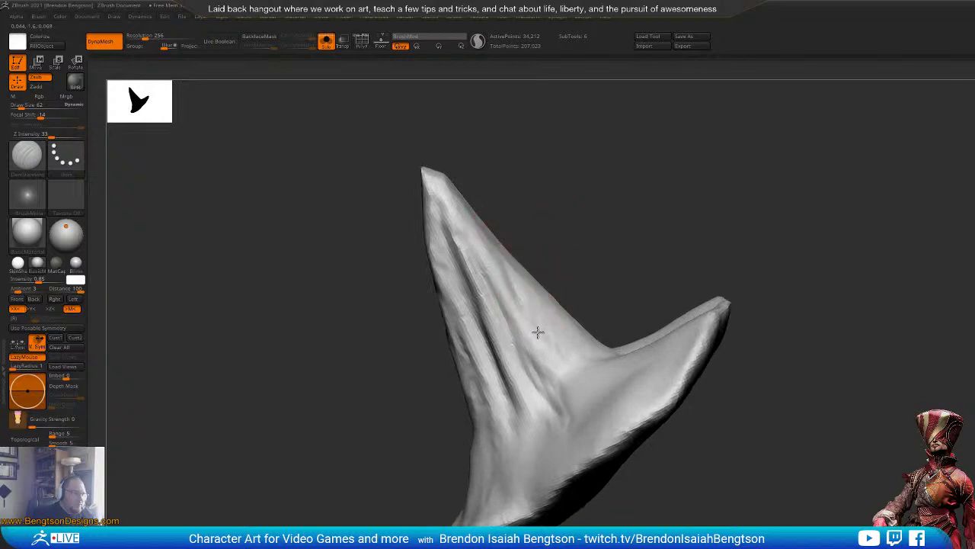
mouse_move(617, 289)
left_mouse_down()
mouse_move(637, 170)
mouse_move(712, 213)
left_mouse_up()
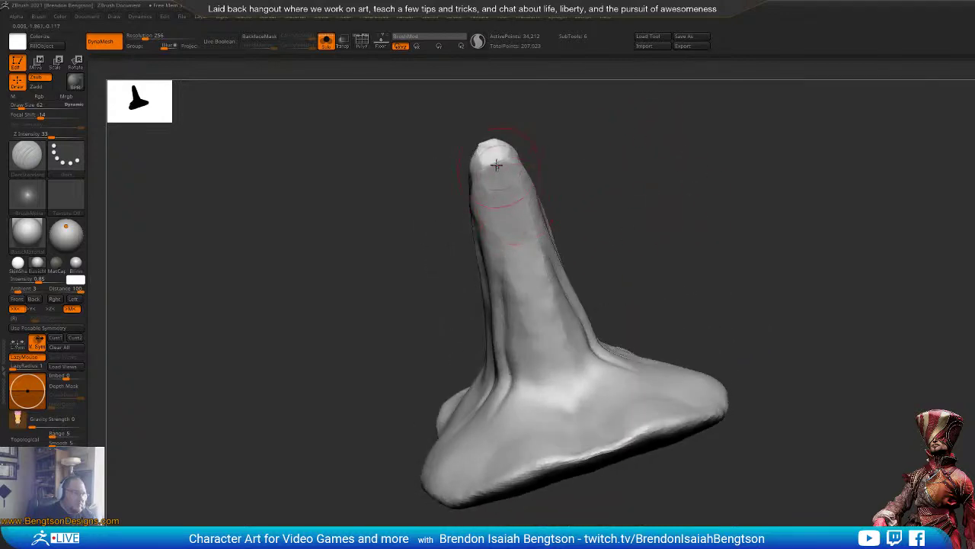
left_click_drag(496, 166, 573, 390)
left_click_drag(557, 345, 525, 255)
mouse_move(661, 218)
left_mouse_down()
mouse_move(642, 239)
mouse_move(559, 227)
left_mouse_up()
Step: Build up raised ridges between the grooves on the stem's side with the ClayBuildup brush at a draw size of 44
key("b")
key("c")
key("b")
key("space")
left_click_drag(497, 231, 487, 231)
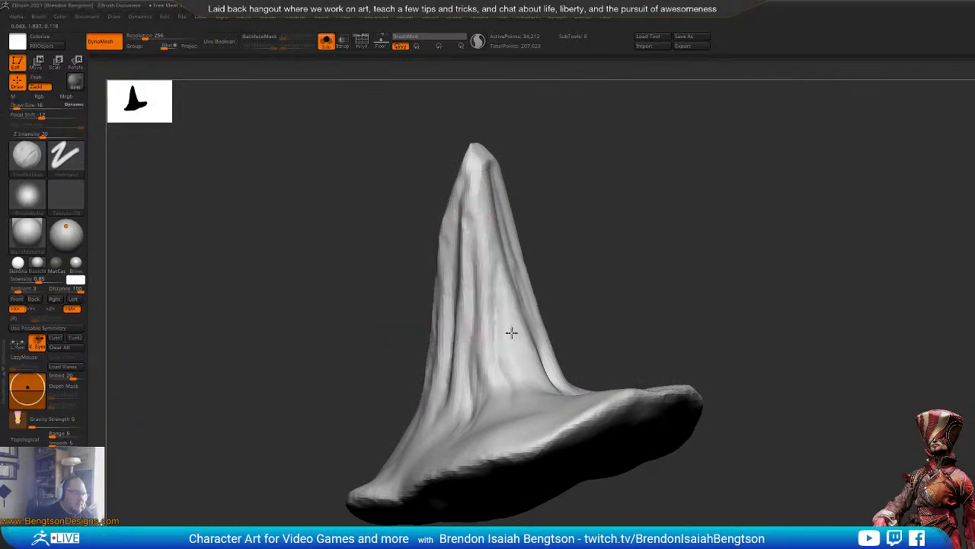
key("space")
mouse_move(499, 265)
left_mouse_down()
mouse_move(525, 266)
mouse_move(502, 258)
mouse_move(518, 351)
left_mouse_up()
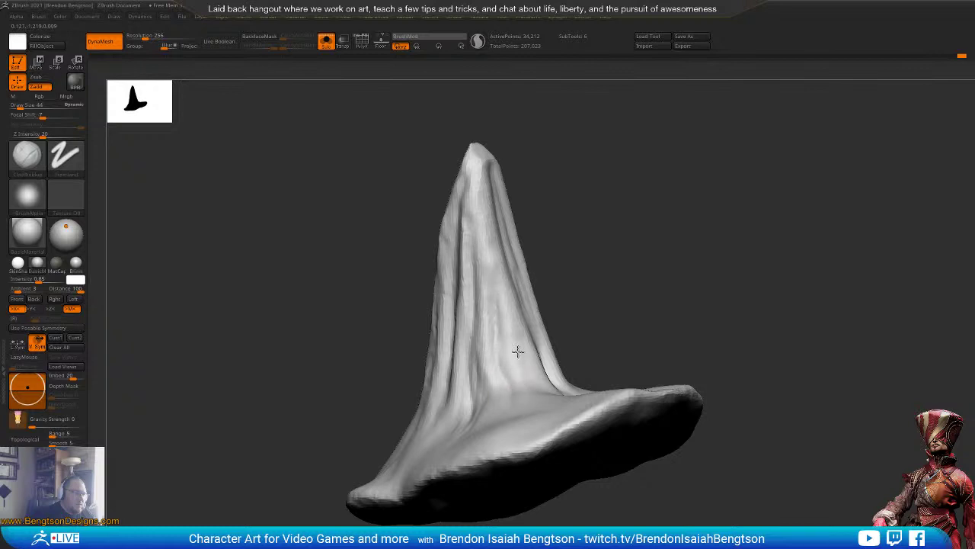
left_click_drag(512, 313, 484, 138)
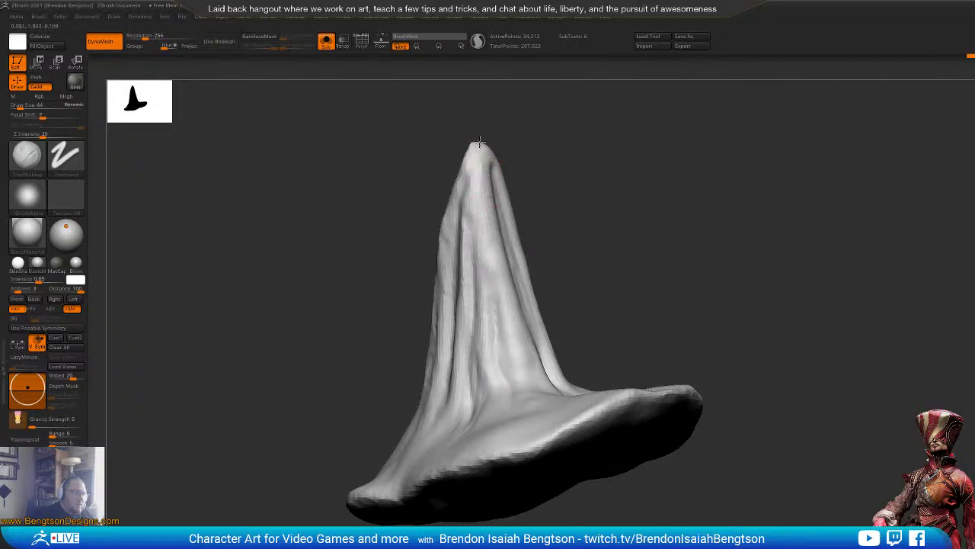
Step: Add clay ridges down the stem's front edge and side, and radiating folds across its wide flared base
mouse_move(617, 124)
left_mouse_down()
mouse_move(658, 180)
mouse_move(579, 200)
mouse_move(427, 207)
left_mouse_up()
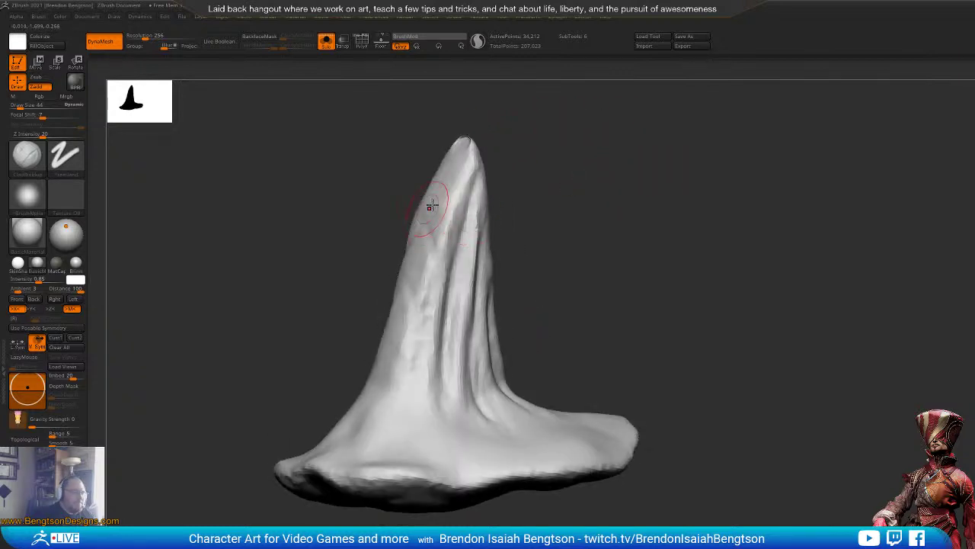
left_click_drag(431, 287, 427, 438)
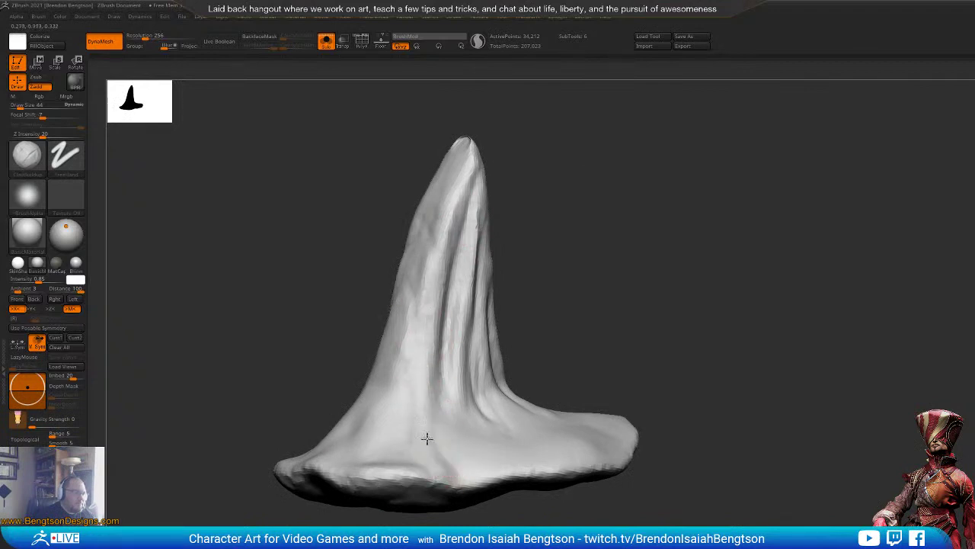
mouse_move(598, 206)
left_mouse_down()
mouse_move(613, 263)
mouse_move(641, 267)
left_mouse_up()
left_click_drag(488, 356, 518, 466)
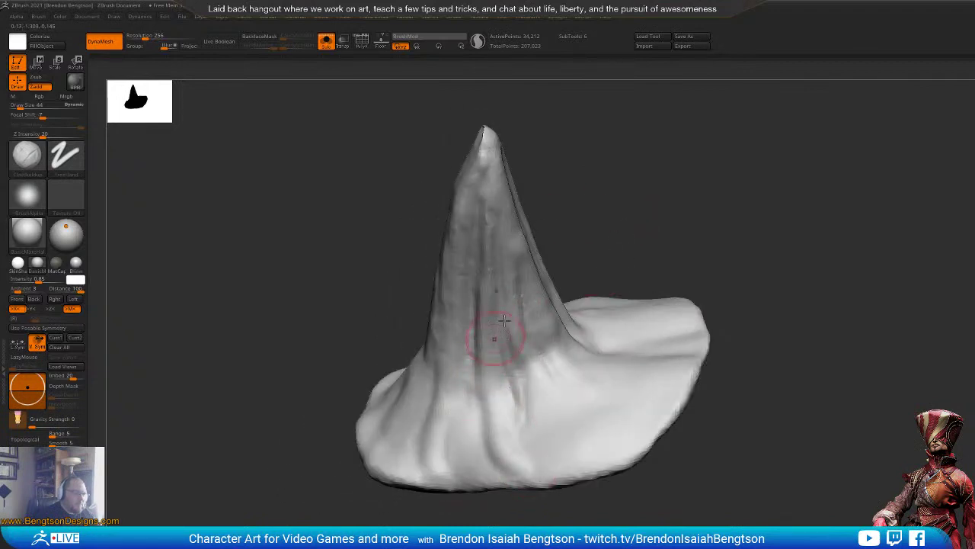
mouse_move(536, 354)
left_mouse_down()
mouse_move(551, 430)
mouse_move(584, 464)
mouse_move(637, 462)
mouse_move(611, 402)
mouse_move(652, 393)
left_mouse_up()
mouse_move(561, 335)
left_mouse_down()
mouse_move(688, 359)
mouse_move(587, 349)
mouse_move(692, 351)
mouse_move(632, 353)
mouse_move(555, 316)
left_mouse_up()
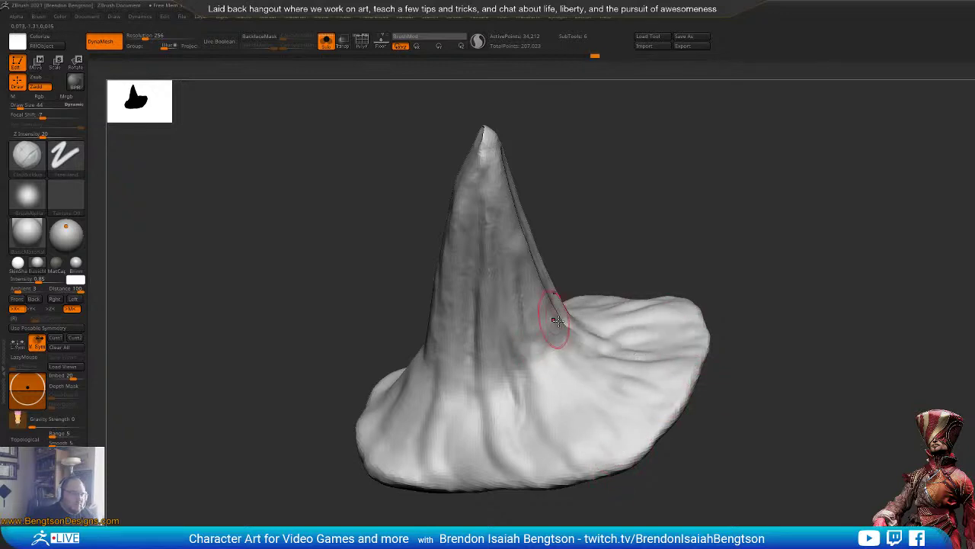
Step: Build up lengthwise clay ridges down the front face of the stem from the tip towards the base
mouse_move(731, 304)
left_mouse_down()
mouse_move(785, 285)
mouse_move(679, 339)
mouse_move(579, 324)
mouse_move(519, 287)
mouse_move(583, 320)
mouse_move(551, 308)
mouse_move(649, 331)
mouse_move(665, 345)
mouse_move(621, 342)
left_mouse_up()
mouse_move(765, 419)
left_mouse_down()
mouse_move(803, 320)
mouse_move(797, 157)
mouse_move(758, 240)
mouse_move(719, 251)
left_mouse_up()
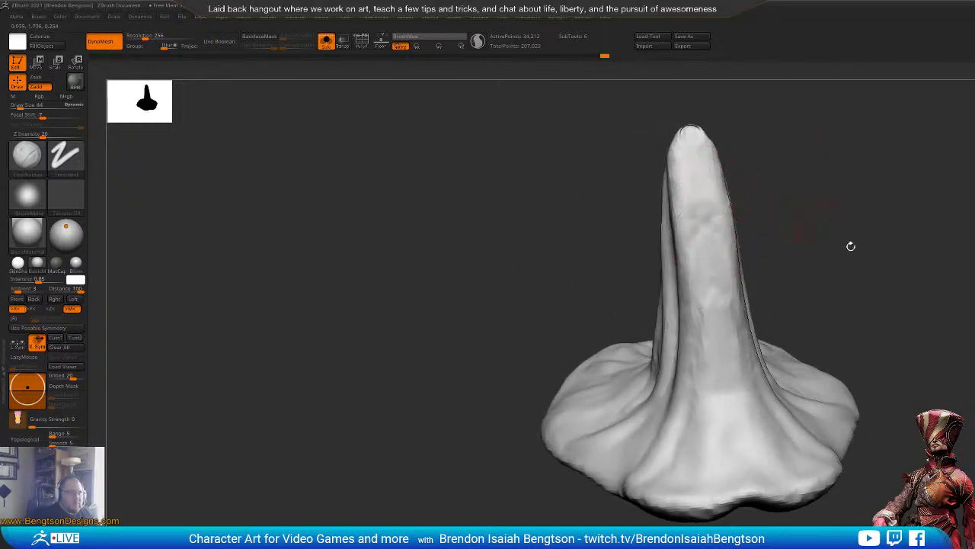
left_click_drag(848, 247, 718, 193)
left_click_drag(558, 138, 561, 86)
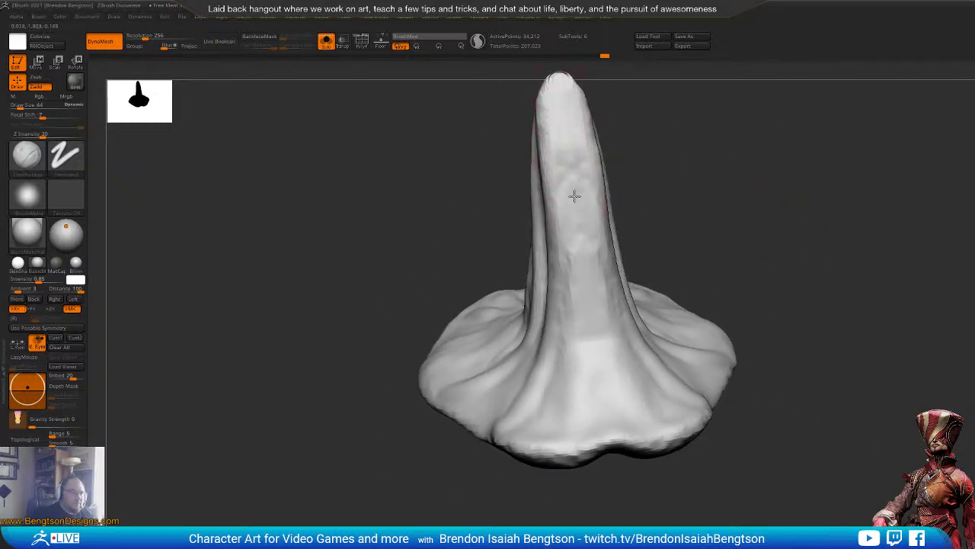
left_click_drag(573, 134, 591, 286)
left_click_drag(585, 178, 618, 373)
Step: Continue the clay ridges from the lower front of the stem down onto the flared front edge of its base
left_click_drag(725, 254, 738, 228)
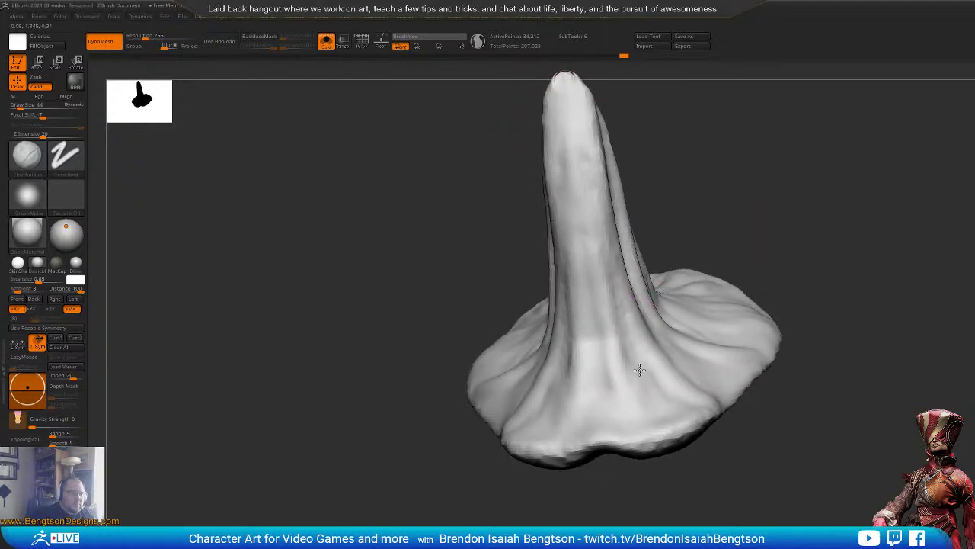
mouse_move(646, 264)
left_mouse_down()
mouse_move(686, 205)
mouse_move(584, 385)
left_mouse_up()
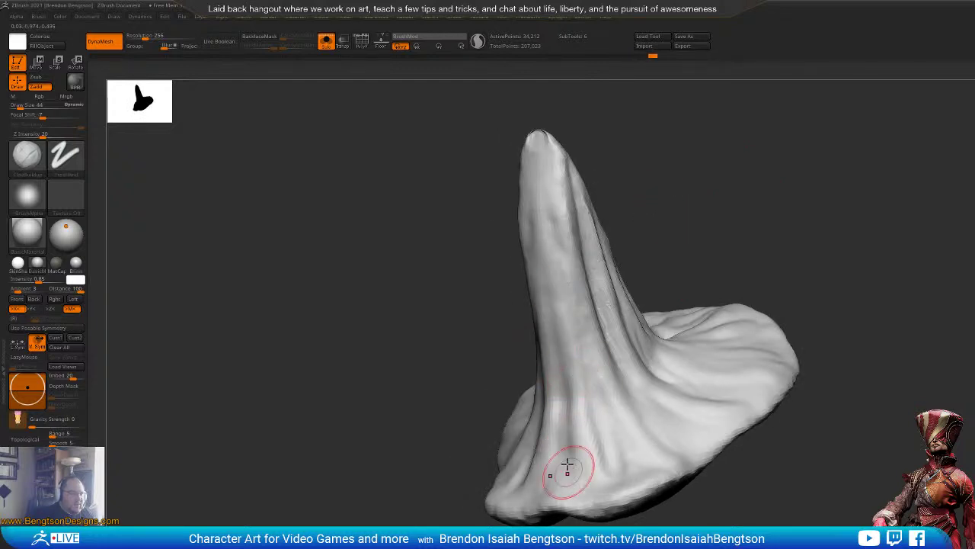
left_click_drag(556, 475, 559, 424)
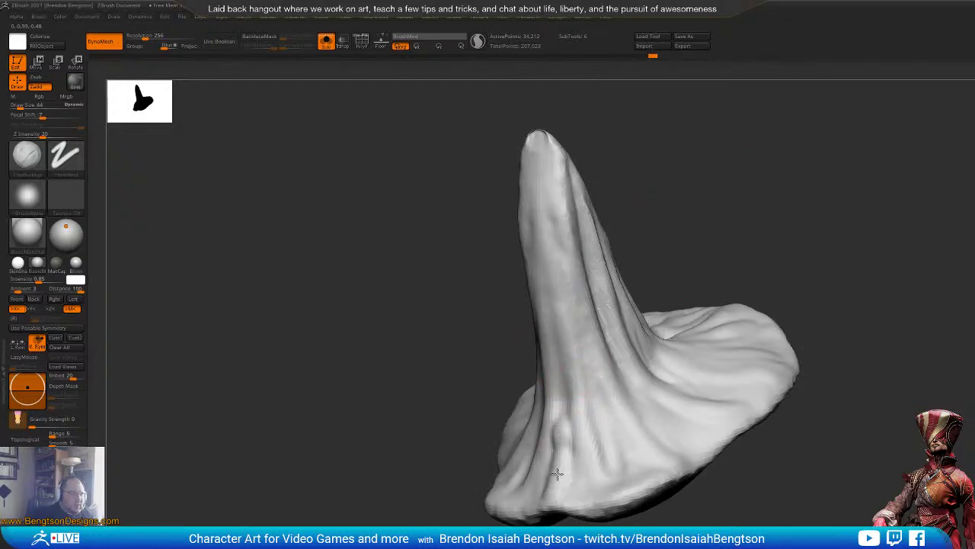
mouse_move(564, 480)
left_mouse_down()
mouse_move(572, 481)
mouse_move(555, 335)
left_mouse_up()
left_click_drag(566, 404, 589, 489)
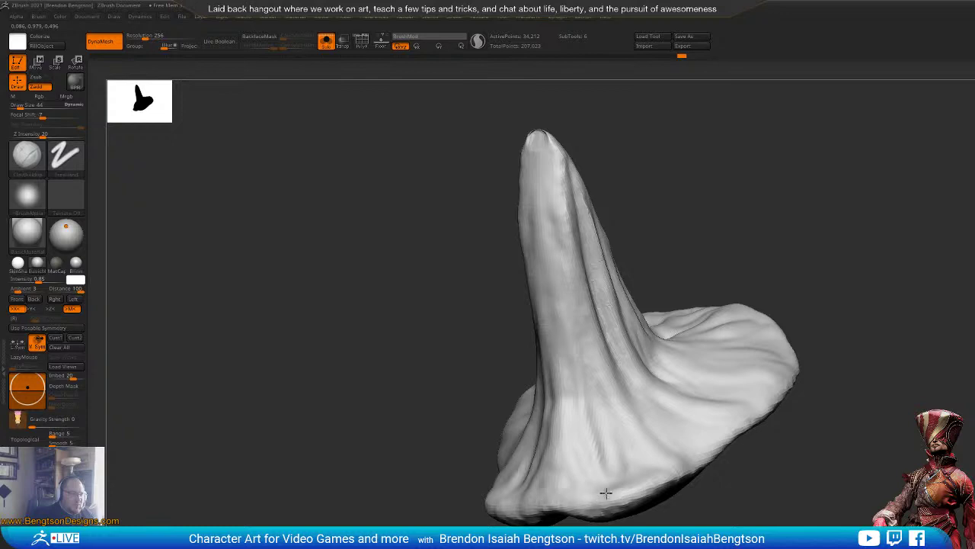
Step: Build up a ridge from the stem's side onto the base, and remesh the stem with DynaMesh
left_click_drag(702, 236, 779, 266)
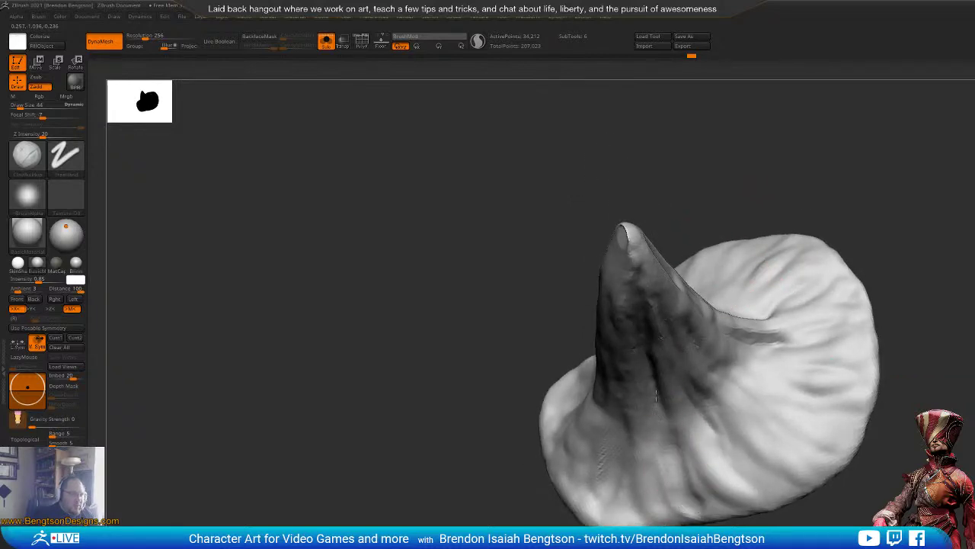
left_click_drag(685, 441, 716, 492)
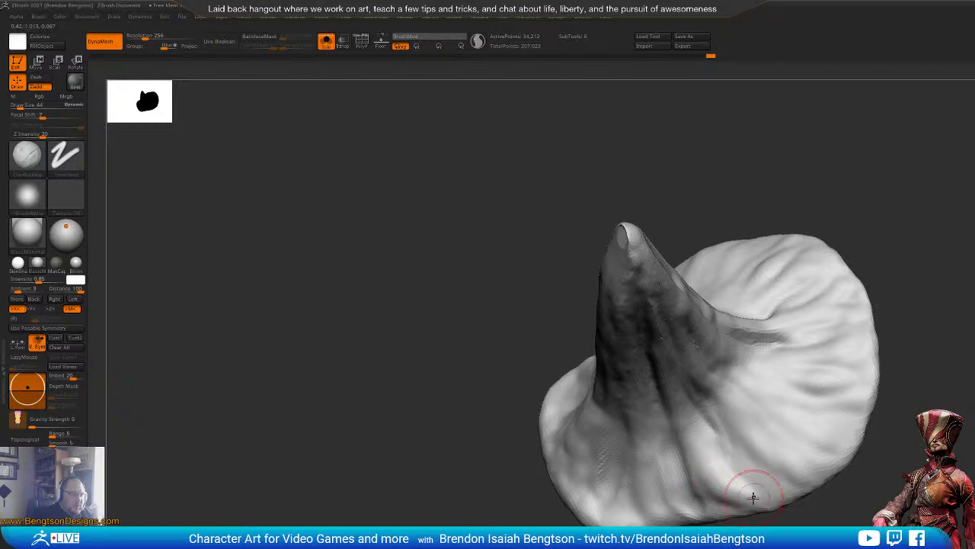
right_click_drag(720, 472, 714, 270)
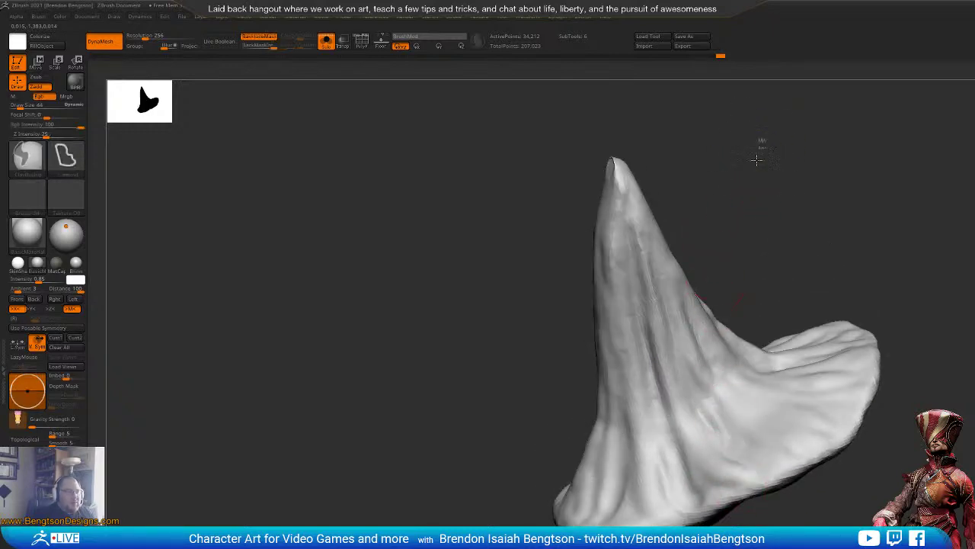
left_click_drag(755, 159, 756, 178, "ctrl")
key("b")
key("d")
key("s")
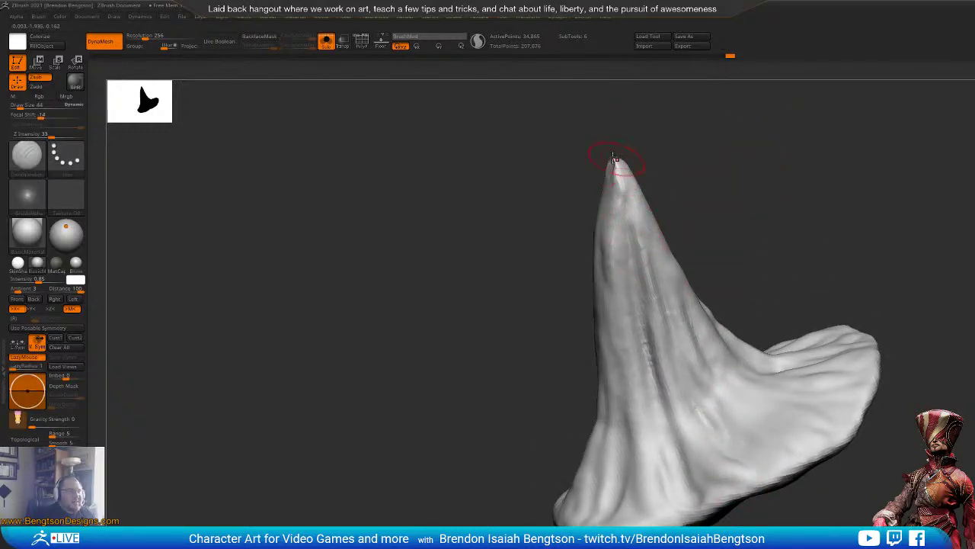
Step: Show the whole head again and reshape the stem with the Move Topological brush at a draw size of 233
mouse_move(696, 147)
left_mouse_down()
mouse_move(761, 170)
mouse_move(764, 285)
mouse_move(695, 219)
mouse_move(707, 221)
left_mouse_up()
key("b")
key("m")
key("t")
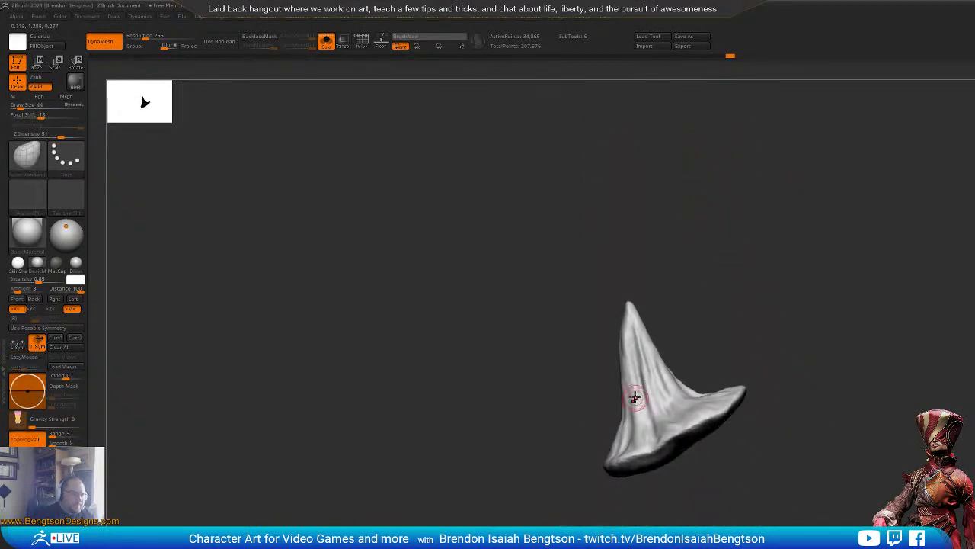
key("shift+alt+s")
key("space")
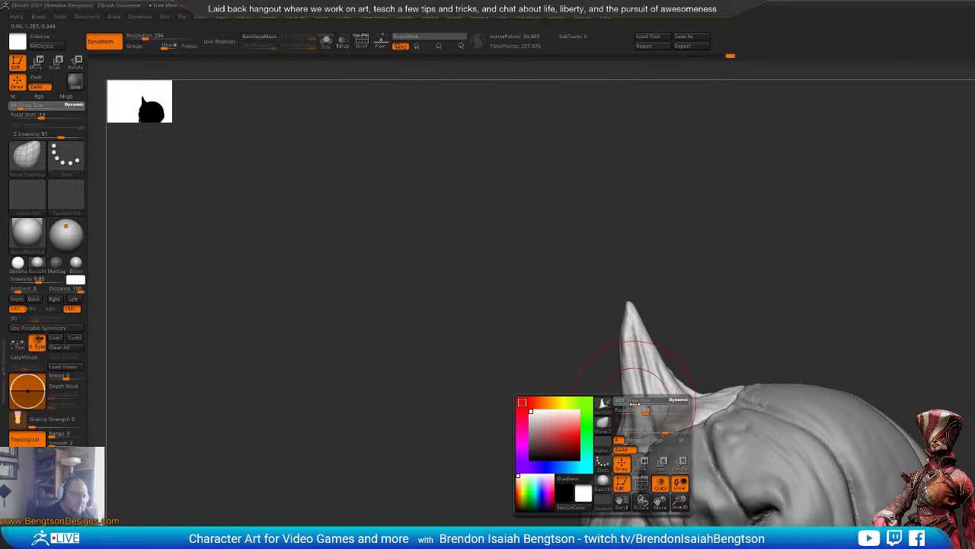
left_click_drag(635, 403, 637, 403)
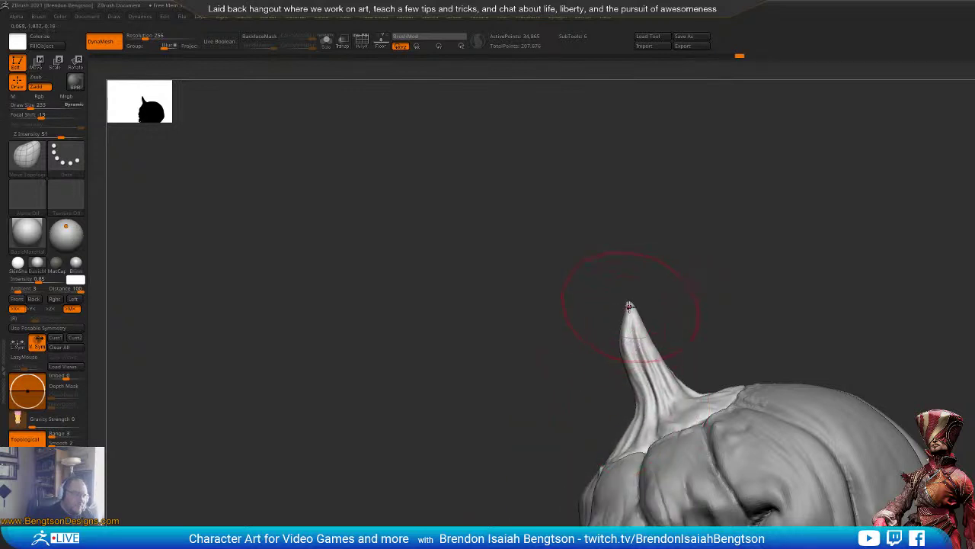
left_click_drag(661, 286, 632, 293)
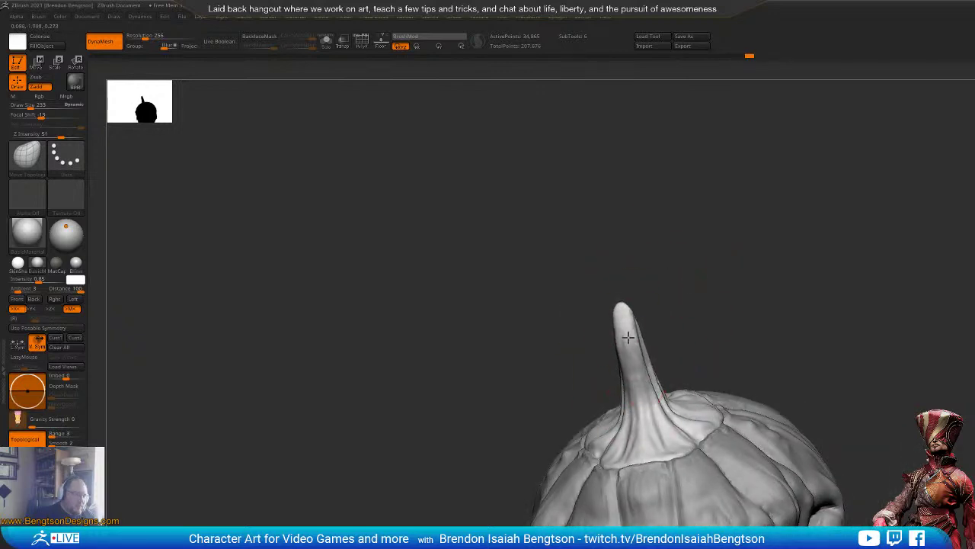
left_click_drag(726, 317, 779, 263)
Step: Make the pumpkin head the active subtool, set the draw size to 69 and choose the DamStandard brush
left_click(629, 409, "alt")
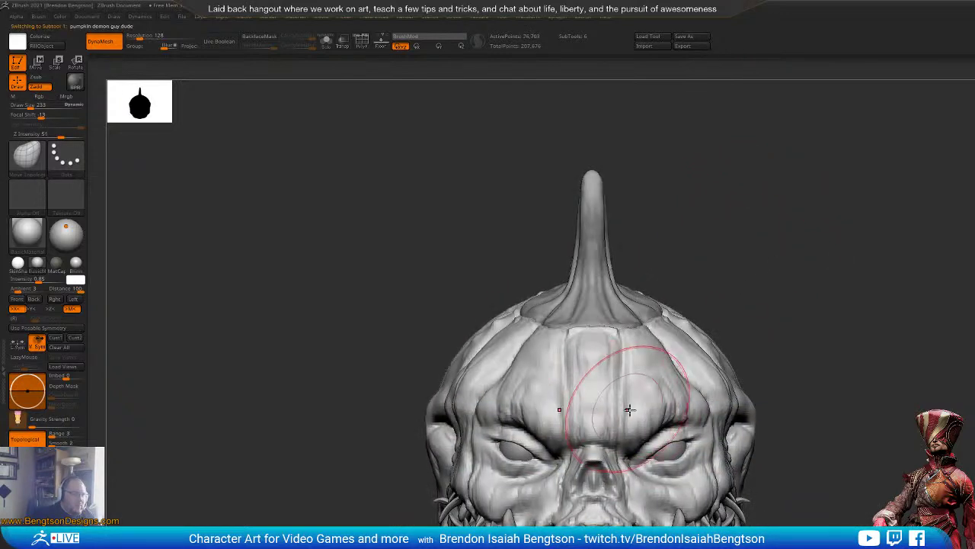
key("space")
mouse_move(891, 294)
right_mouse_down()
mouse_move(792, 285)
mouse_move(812, 307)
right_mouse_up()
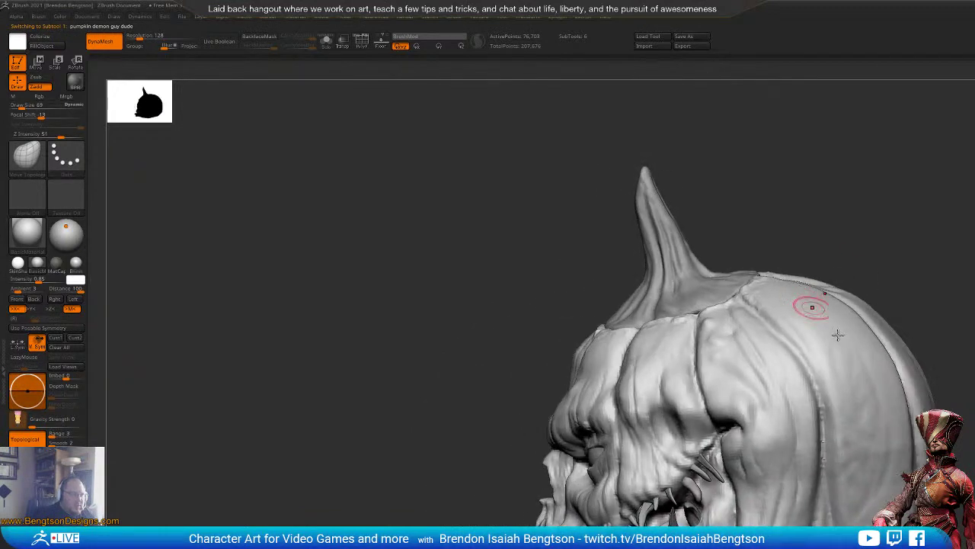
mouse_move(795, 371)
right_mouse_down()
mouse_move(665, 357)
mouse_move(677, 357)
right_mouse_up()
key("b")
key("d")
key("s")
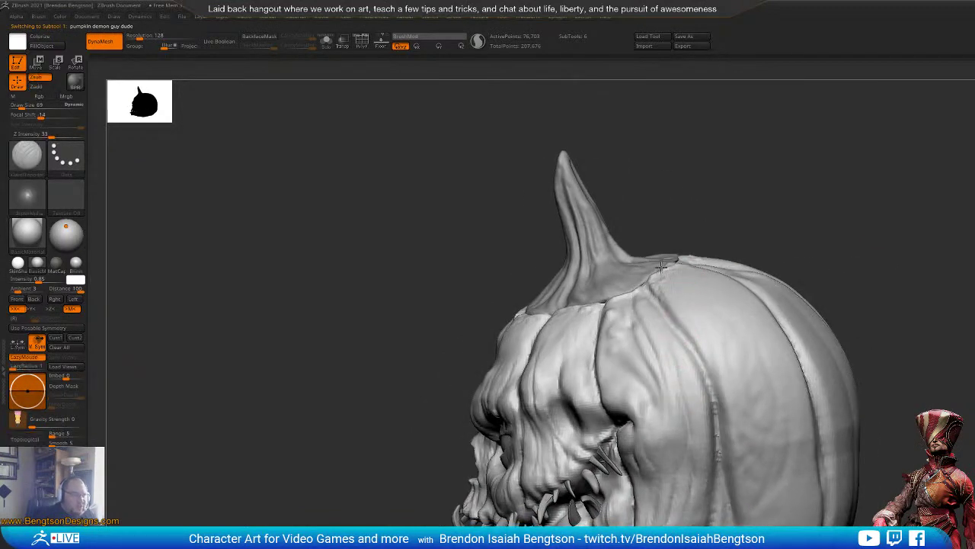
Step: Choose the ClayBuildup brush and set it to a draw size of 84 with the square Alpha 28
key("b")
key("c")
key("b")
key("space")
left_click_drag(707, 328, 711, 328)
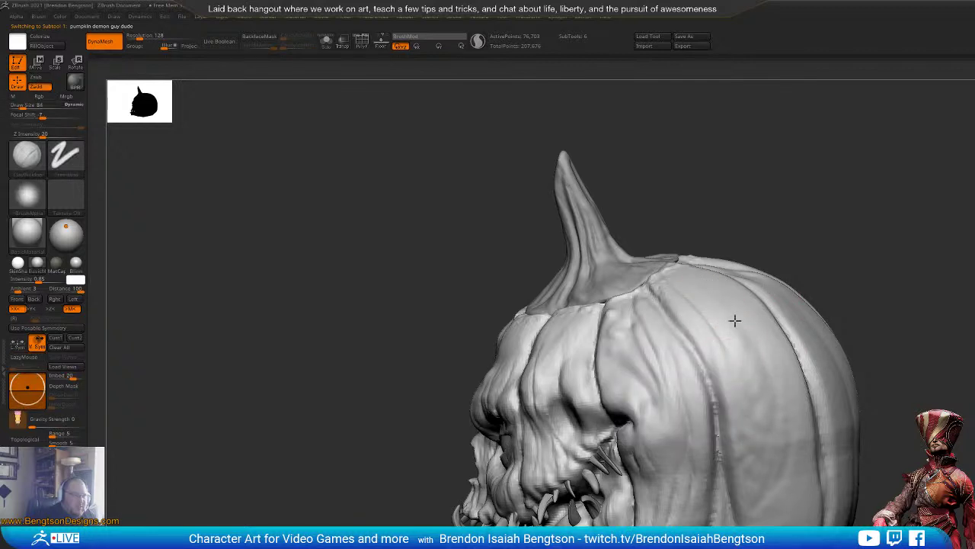
left_click(27, 195)
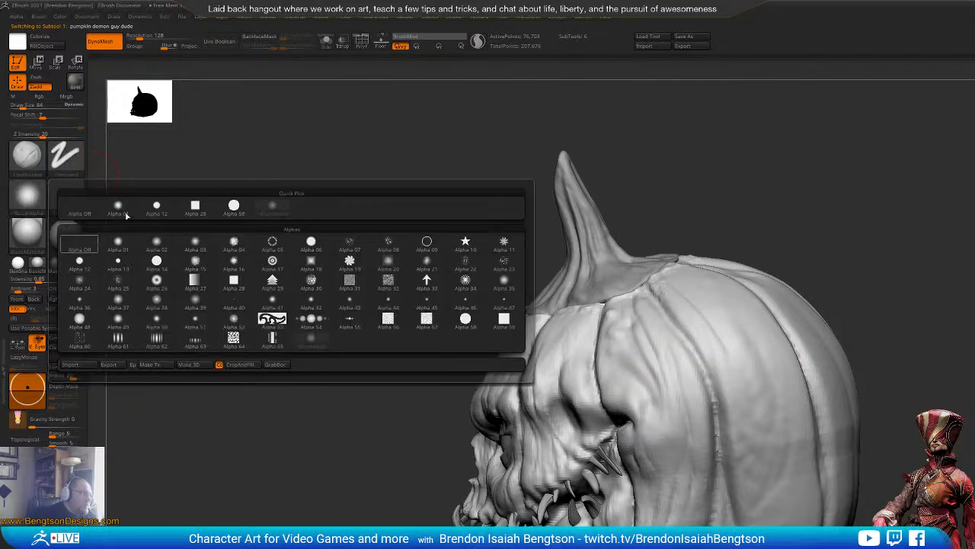
left_click(196, 204)
key("space")
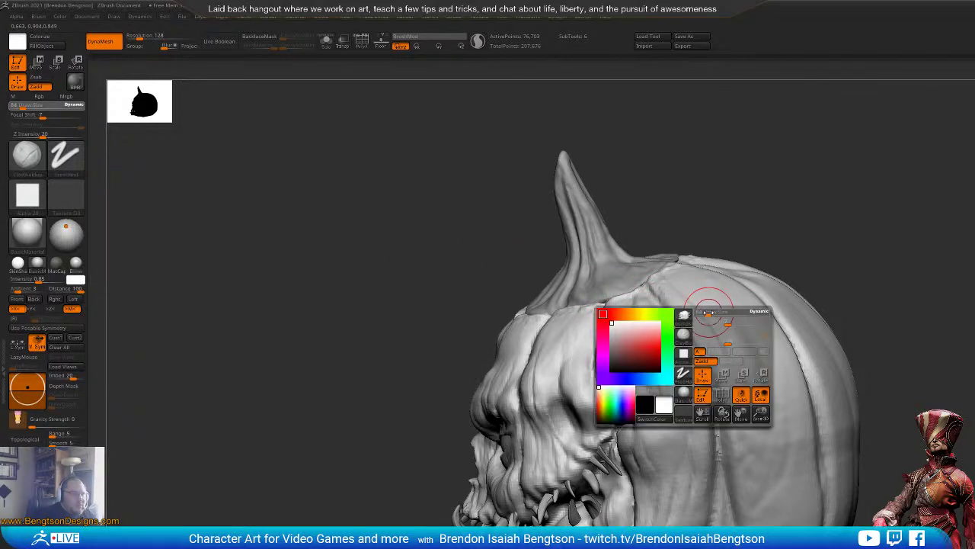
Step: Build up clay along the pumpkin segment behind the cheek and smooth the strokes into its surface
left_click_drag(789, 210, 735, 183, "alt")
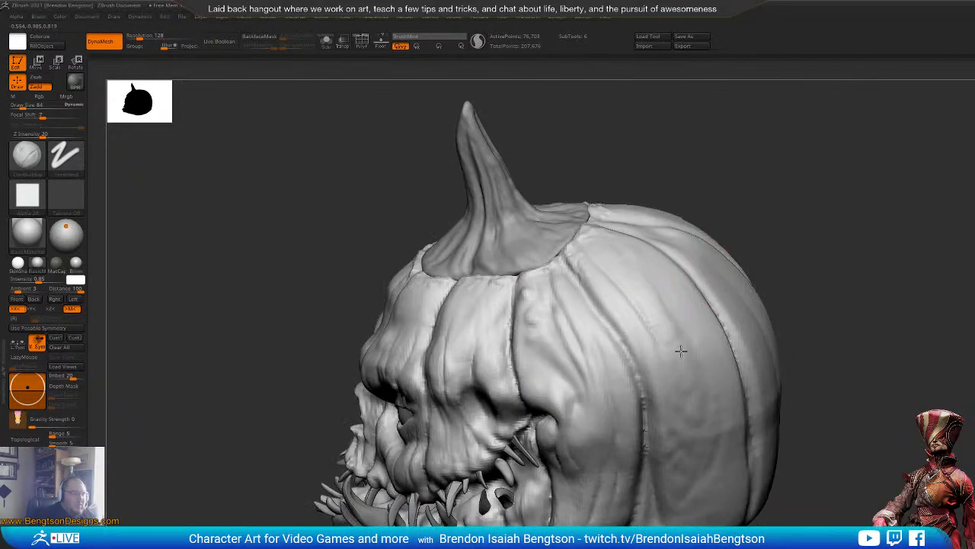
left_click_drag(653, 289, 683, 328)
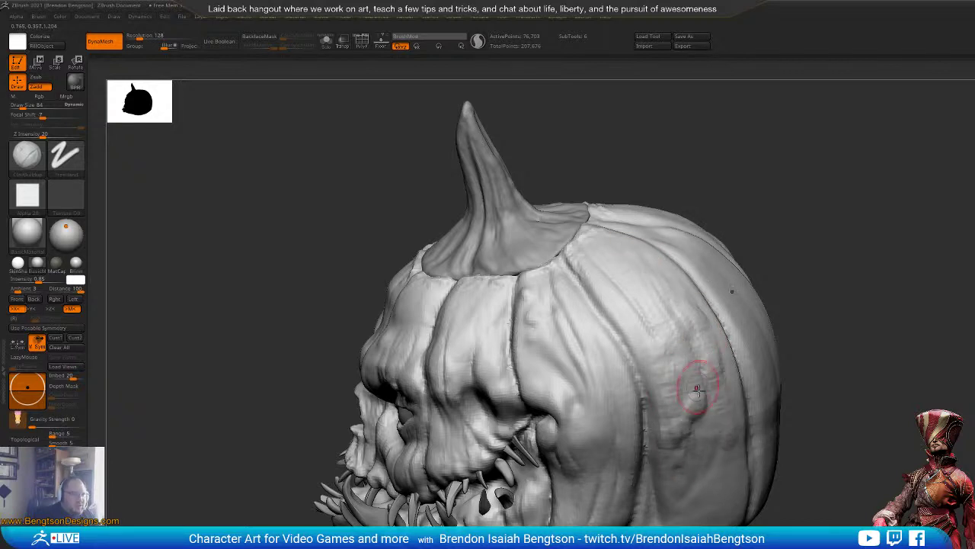
mouse_move(837, 413)
left_mouse_down()
mouse_move(663, 415)
mouse_move(662, 435)
left_mouse_up()
mouse_move(675, 332)
left_mouse_down()
mouse_move(674, 427)
mouse_move(683, 411)
mouse_move(698, 415)
left_mouse_up()
mouse_move(711, 334)
left_mouse_down()
mouse_move(709, 392)
mouse_move(683, 415)
left_mouse_up()
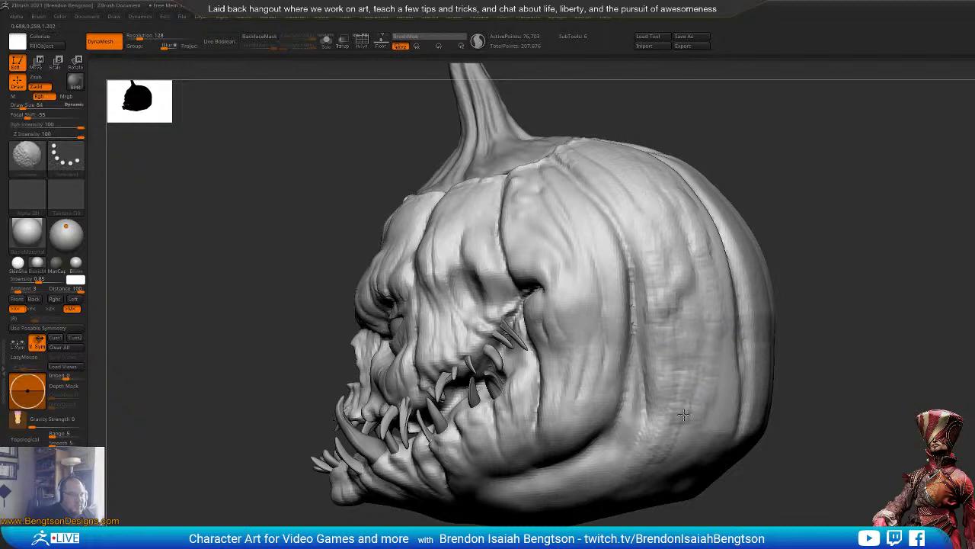
mouse_move(878, 229)
left_mouse_down()
mouse_move(860, 320)
mouse_move(838, 324)
mouse_move(775, 183)
left_mouse_up()
mouse_move(637, 314)
left_mouse_down()
mouse_move(632, 328)
mouse_move(642, 307)
left_mouse_up()
left_click_drag(623, 263, 635, 299)
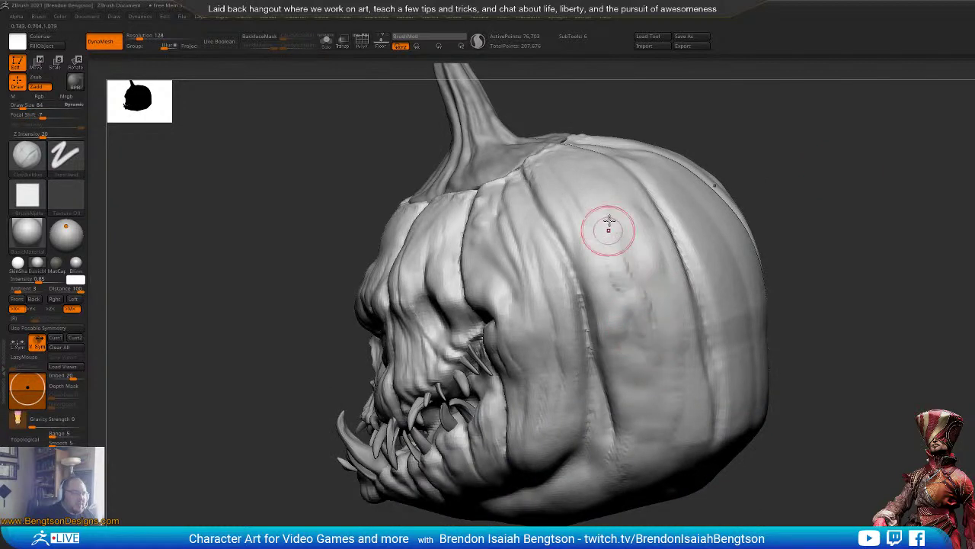
Step: Add more long clay strokes down that side segment to its lower end and smooth them out
left_click_drag(611, 229, 639, 312)
left_click_drag(622, 257, 664, 423)
mouse_move(652, 311)
left_mouse_down()
mouse_move(673, 412)
mouse_move(689, 343)
left_mouse_up()
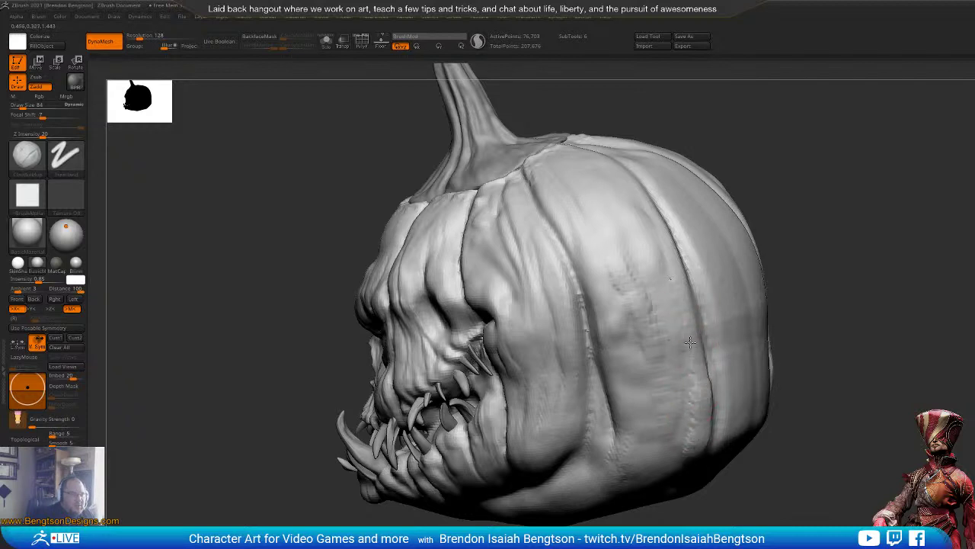
left_click_drag(685, 417, 670, 460)
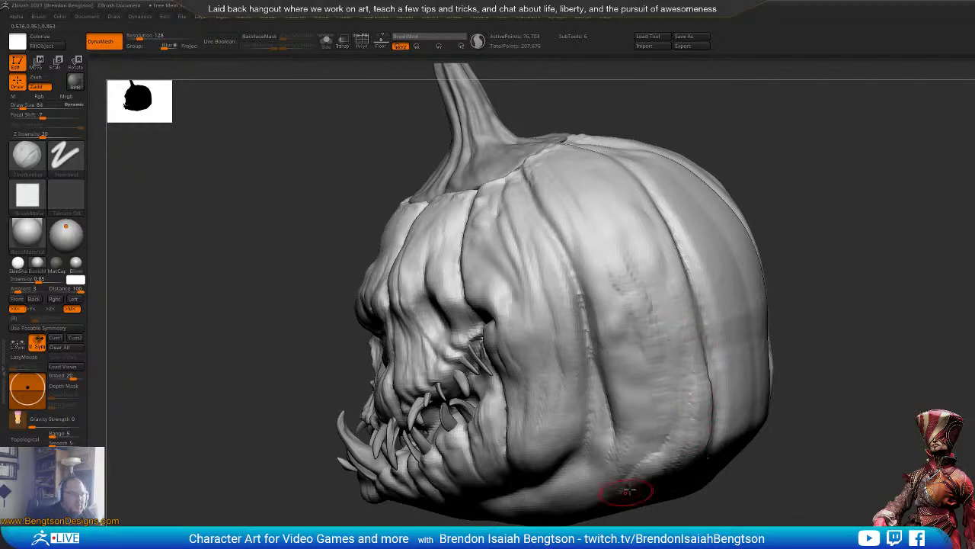
key("shift")
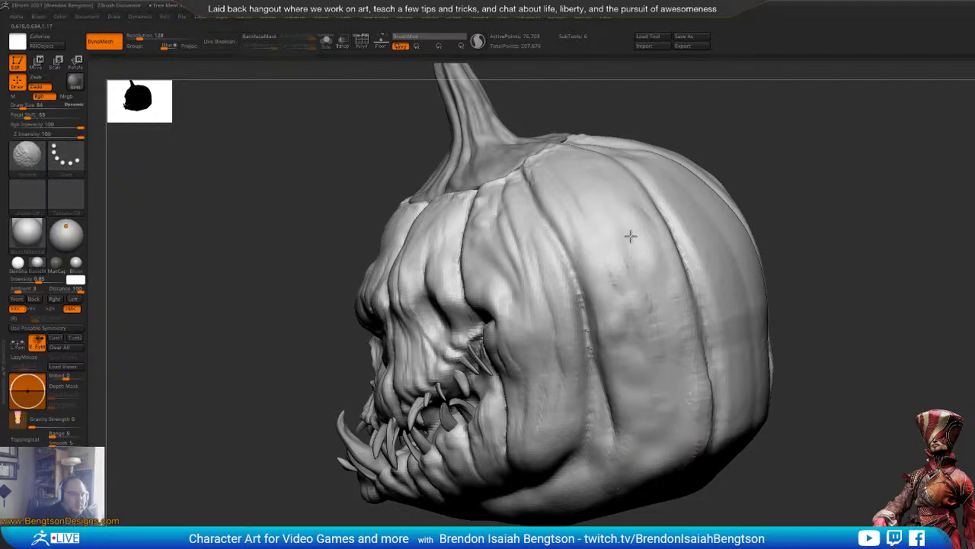
mouse_move(769, 235)
left_mouse_down()
mouse_move(851, 224)
mouse_move(862, 244)
mouse_move(867, 235)
mouse_move(785, 242)
left_mouse_up()
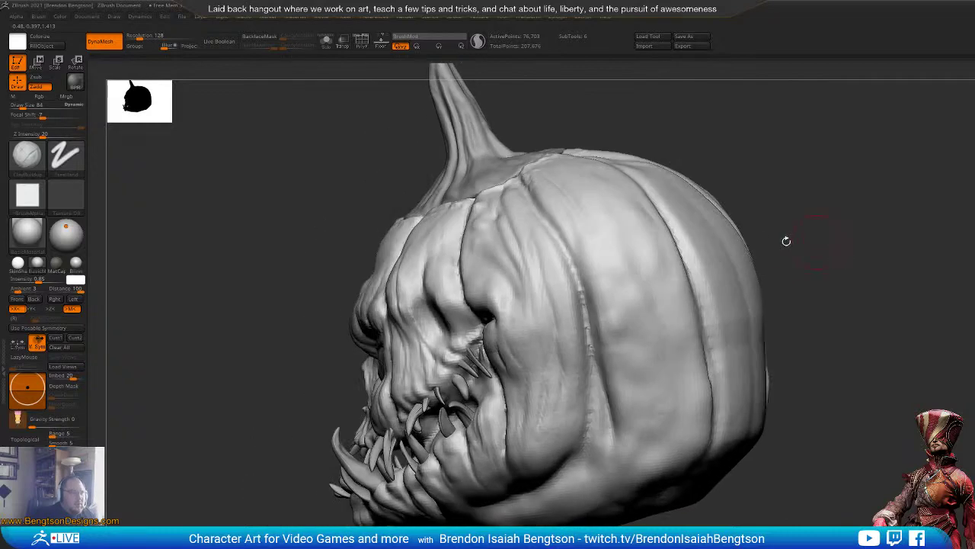
Step: Carve long vertical grooves into the side and rear segments with the DamStandard brush at a draw size of 62
key("shift")
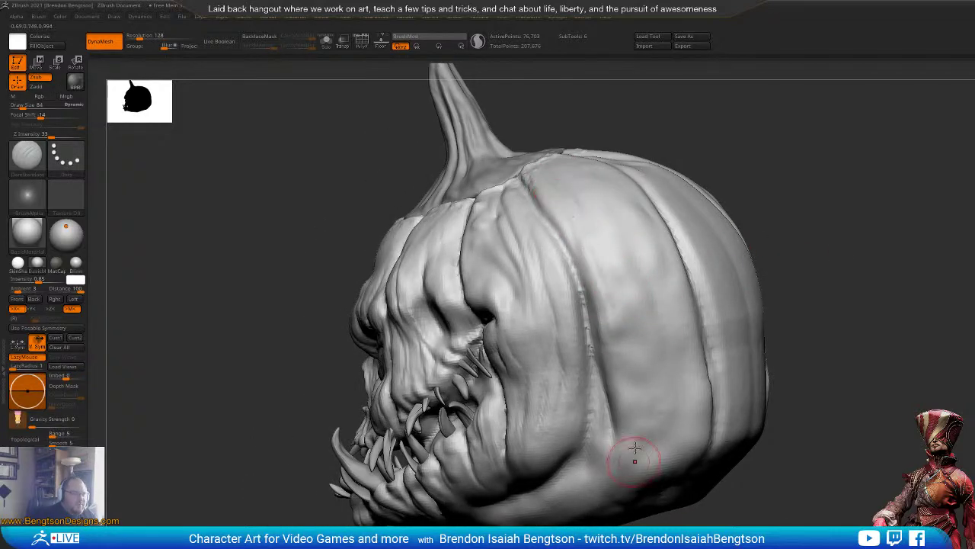
key("space")
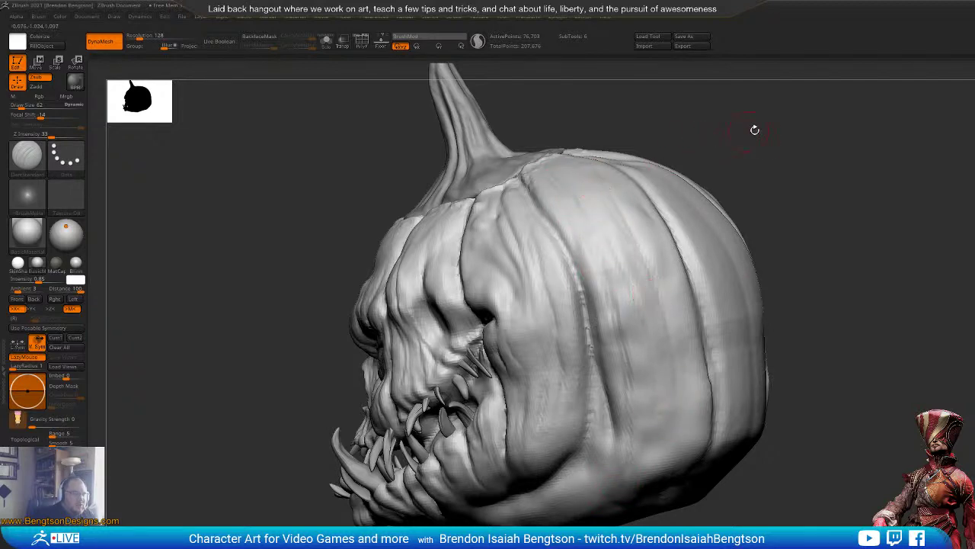
left_click_drag(755, 130, 786, 157)
left_click_drag(786, 207, 753, 200)
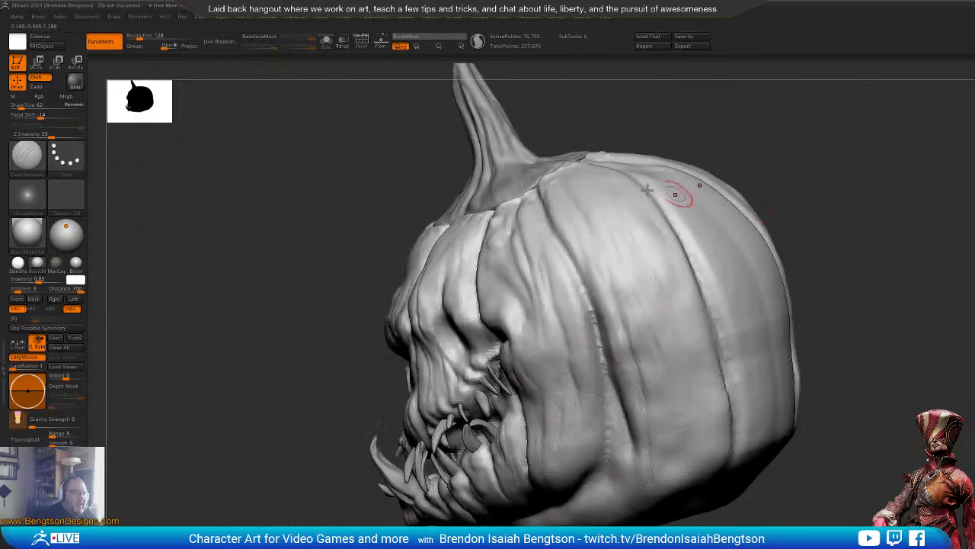
left_click_drag(838, 152, 611, 471)
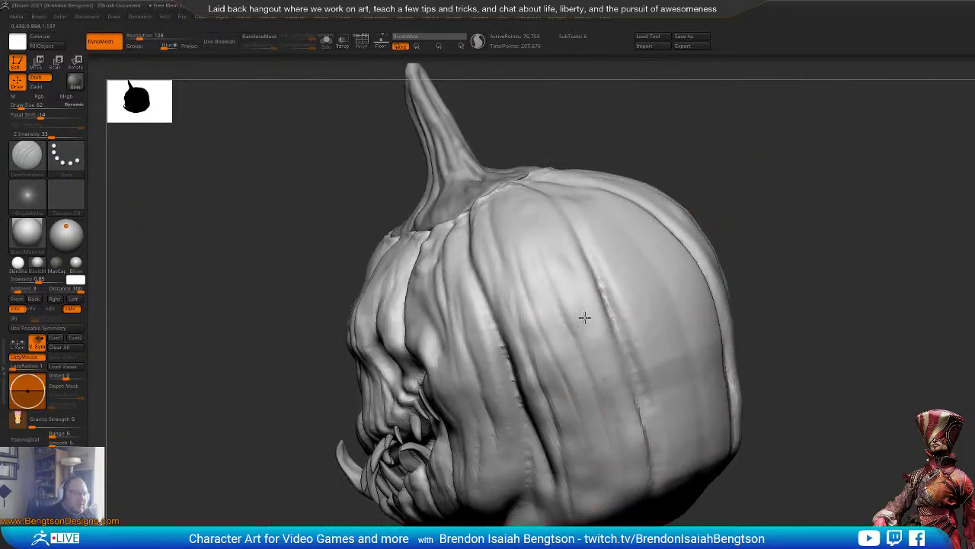
left_click_drag(739, 140, 724, 198)
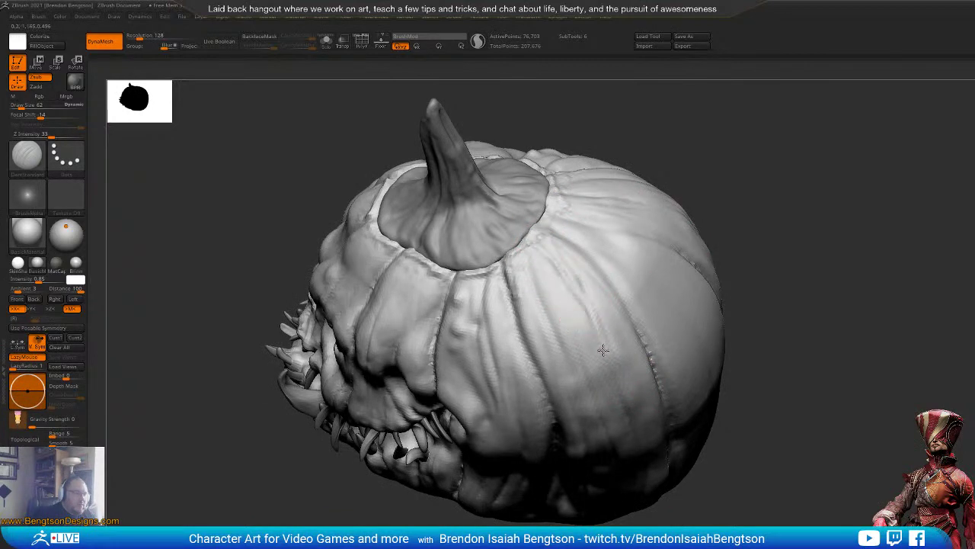
left_click_drag(835, 307, 683, 248)
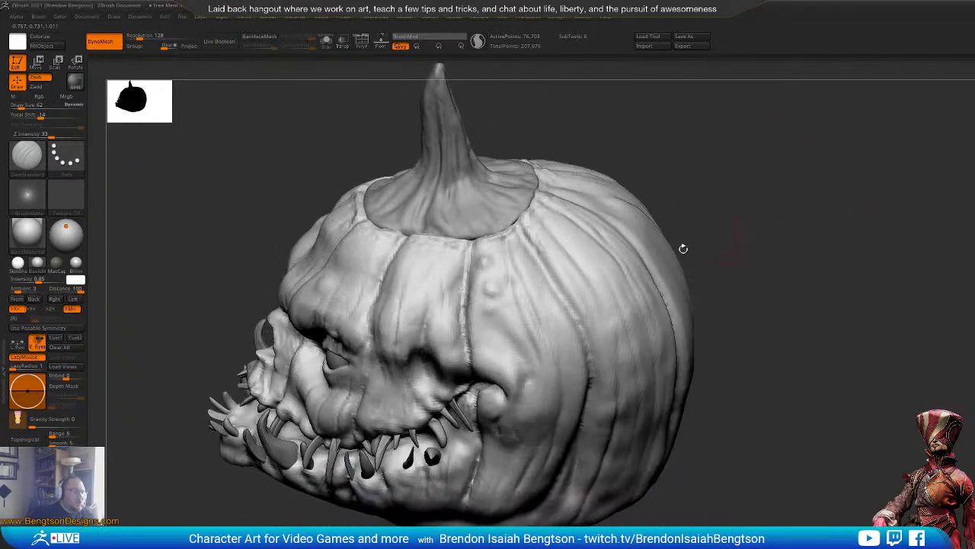
Step: Build small wart-like bumps on the temple and beside the mouth corner with ClayBuildup at a draw size of 33
key("b")
key("c")
key("b")
key("space")
left_click_drag(495, 261, 486, 261)
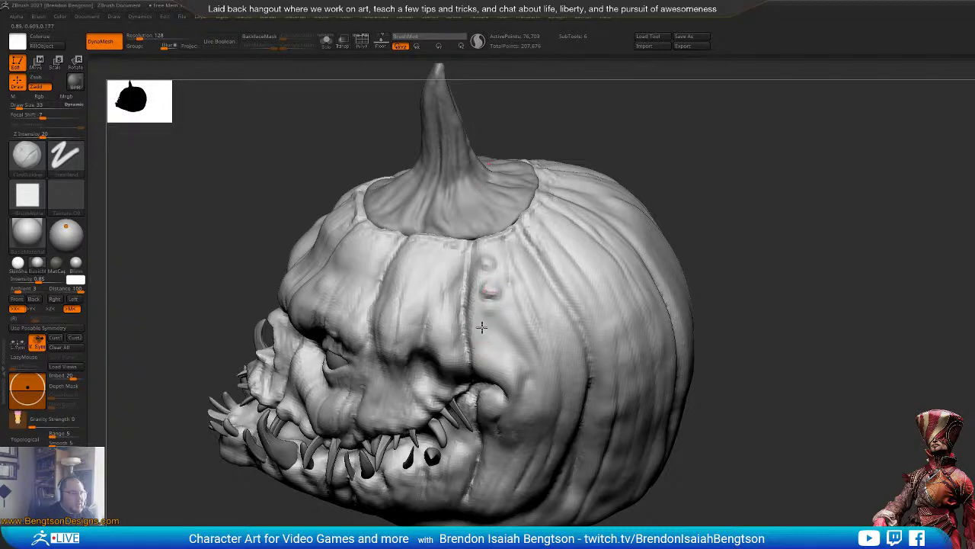
left_click_drag(685, 241, 727, 270)
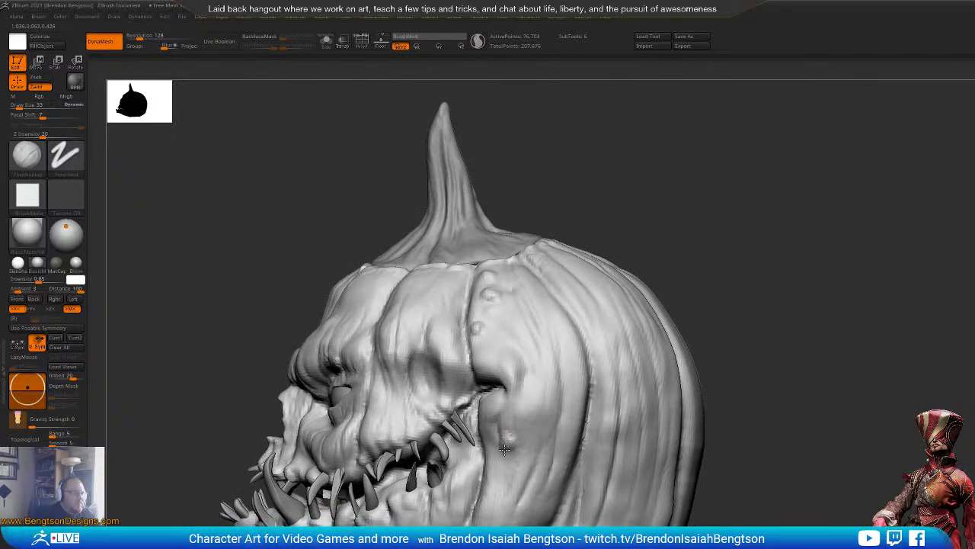
left_click_drag(710, 268, 610, 304)
left_click_drag(620, 250, 762, 191)
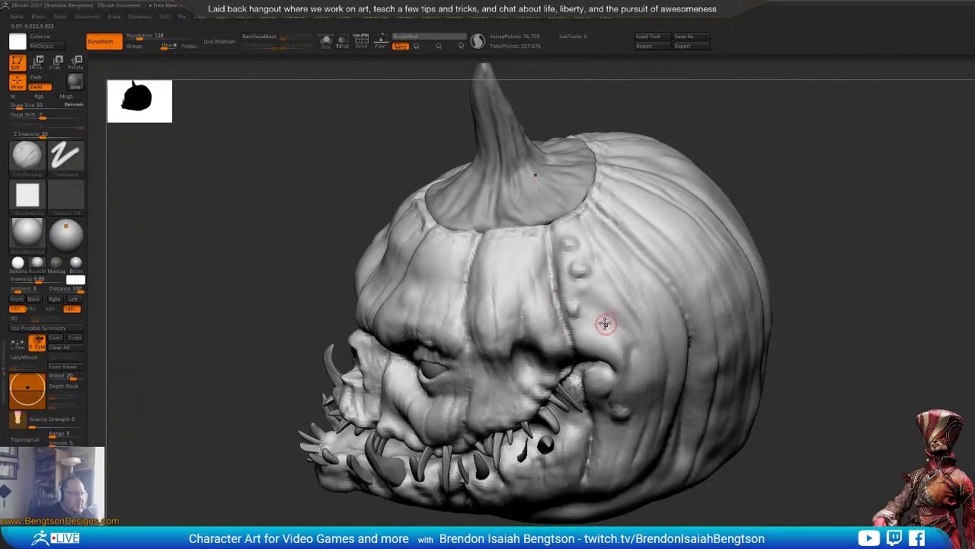
Step: Carve creases around the warts and cheek fold with the DamStandard brush at a draw size of 77
key("b")
key("d")
key("s")
key("space")
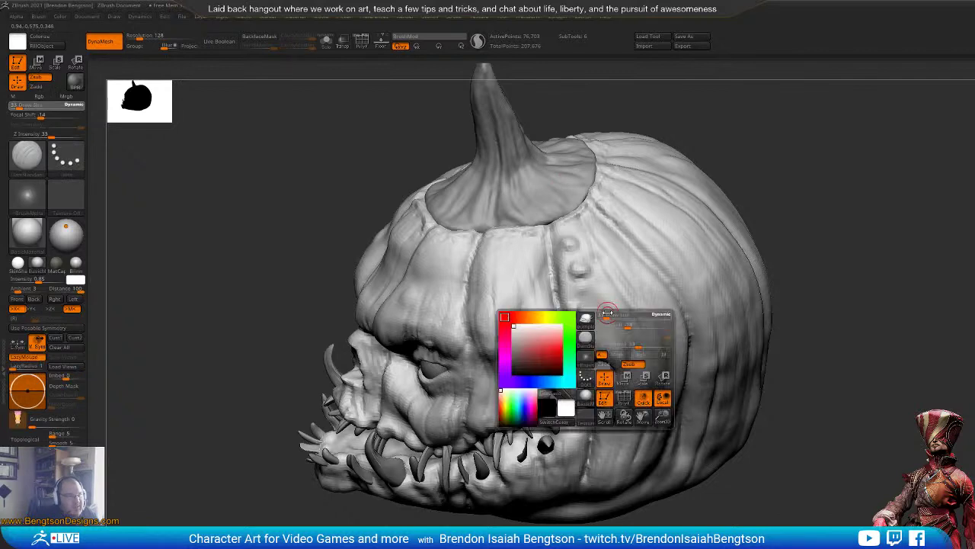
left_click_drag(601, 316, 607, 315)
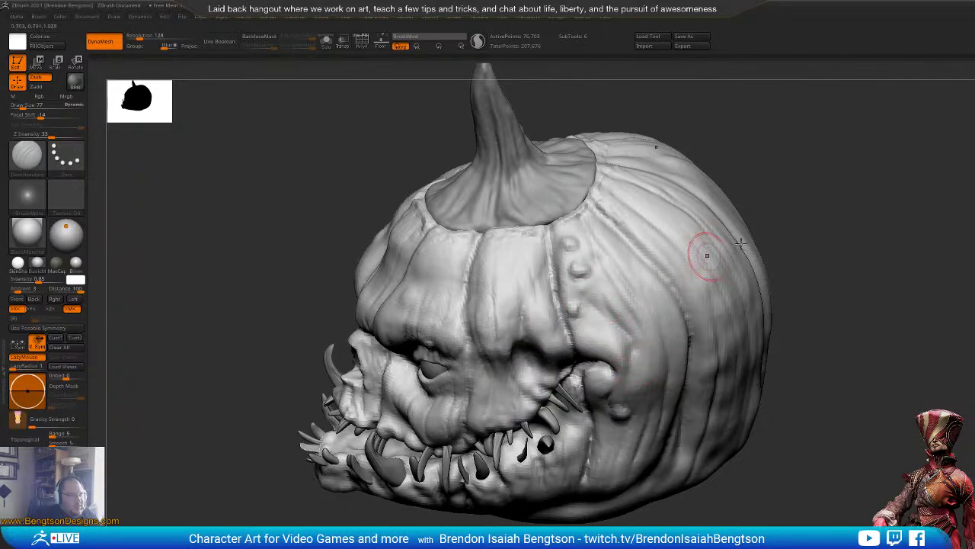
left_click_drag(841, 210, 831, 138)
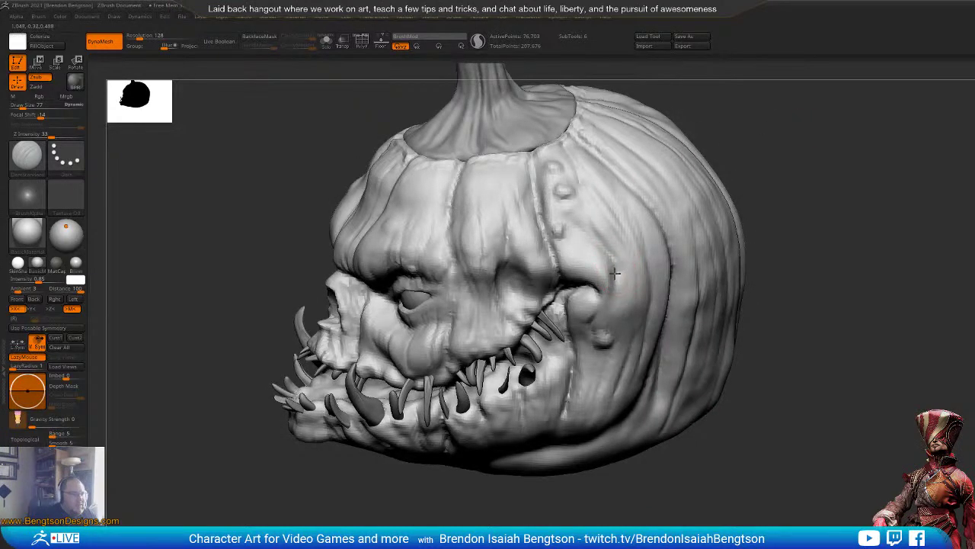
key("l")
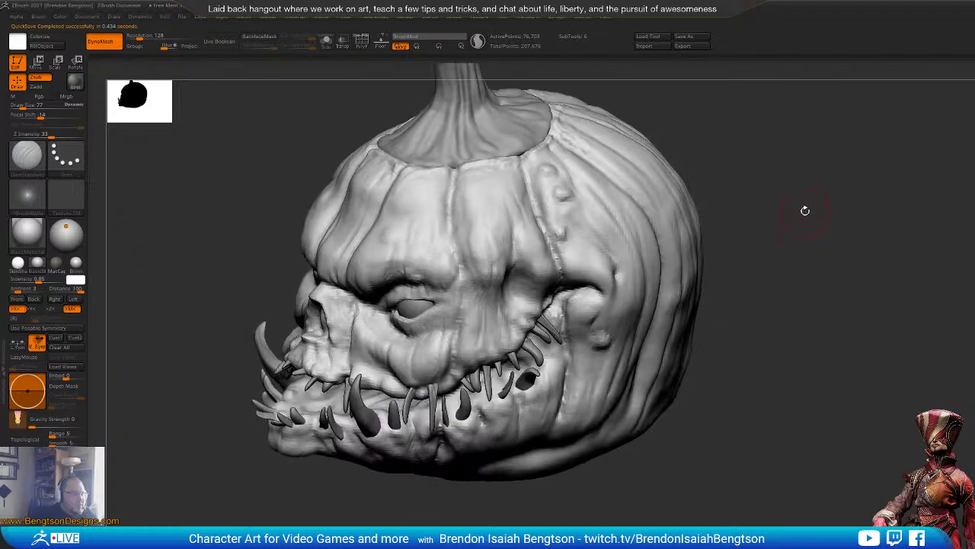
left_click_drag(805, 212, 647, 351)
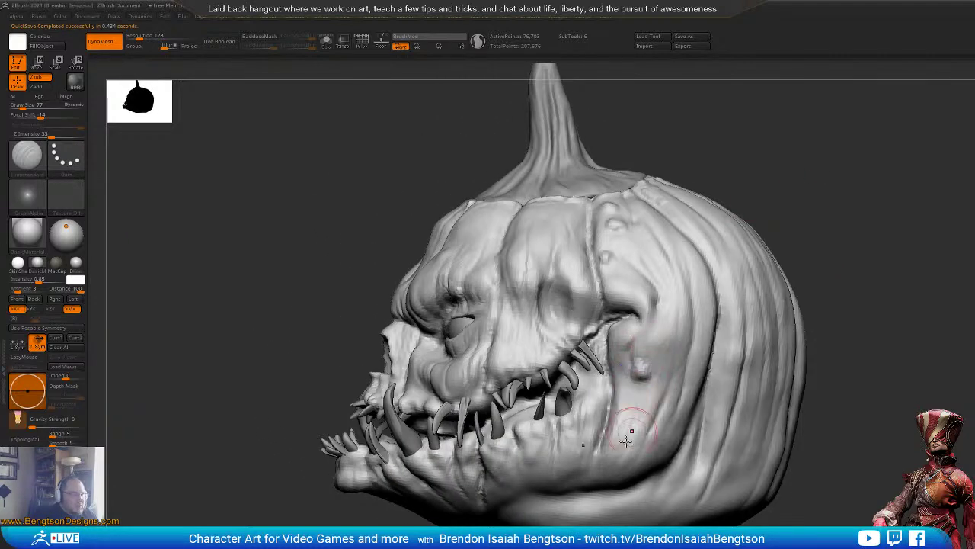
Step: Remesh the pumpkin head with DynaMesh at a resolution of 256 and check its polyframe
left_click_drag(645, 516, 876, 309)
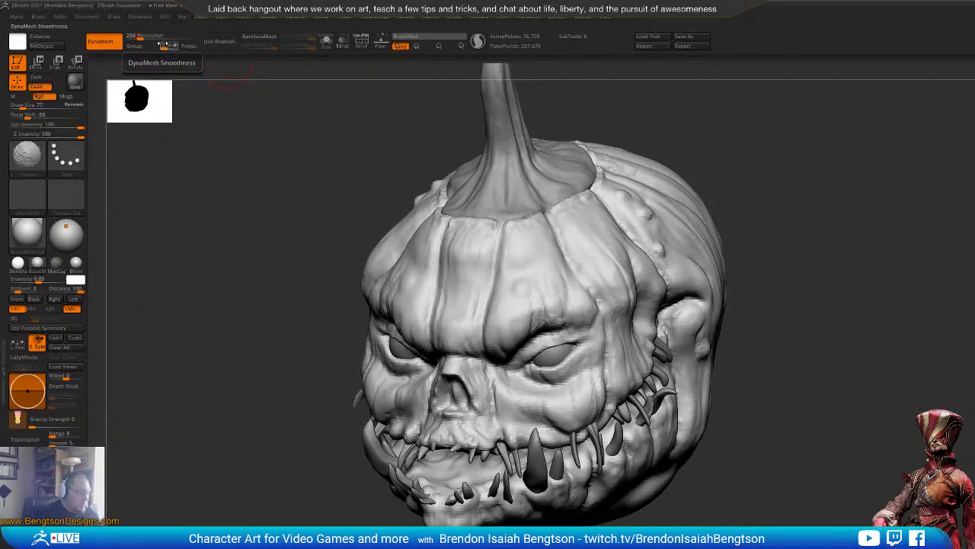
key("shift+f")
left_click_drag(877, 274, 918, 140)
key("shift+f")
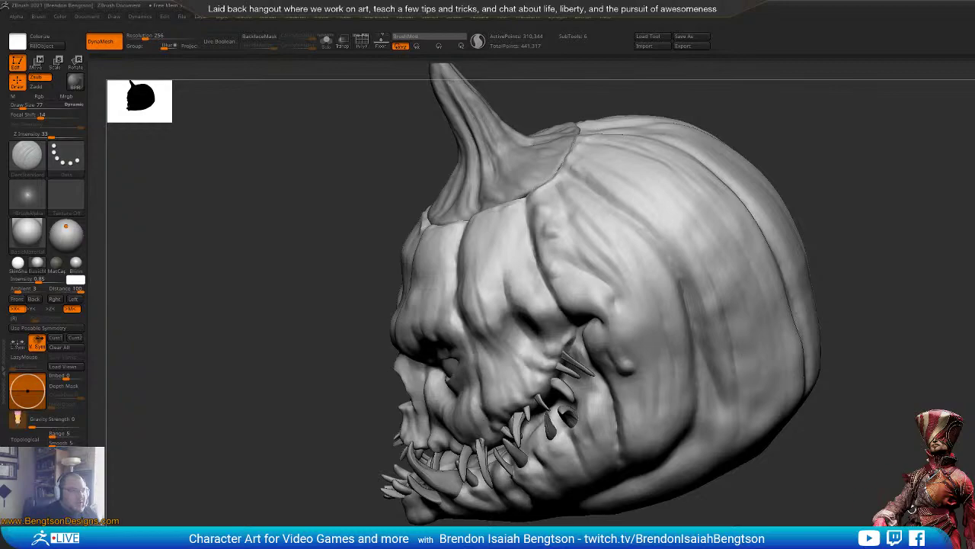
left_click_drag(831, 259, 920, 241)
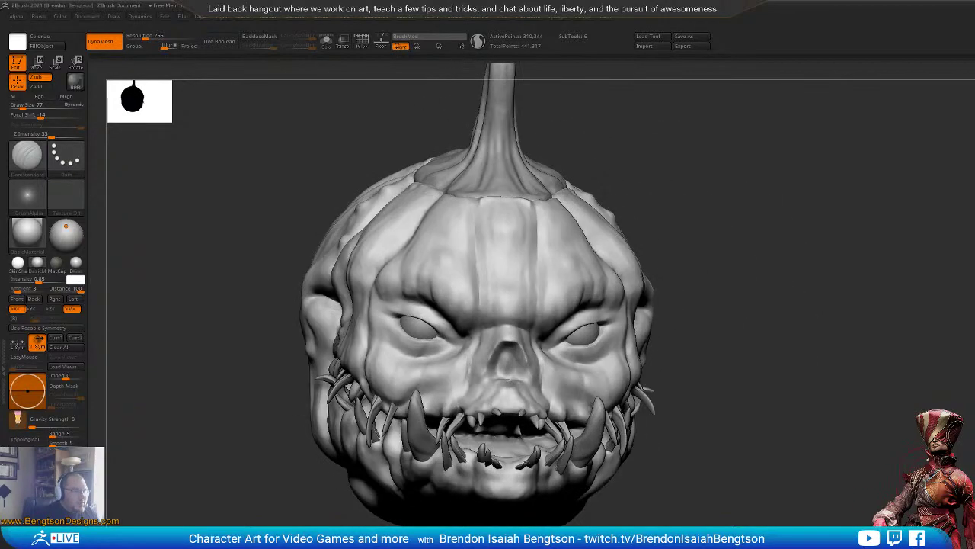
left_click_drag(259, 476, 150, 479)
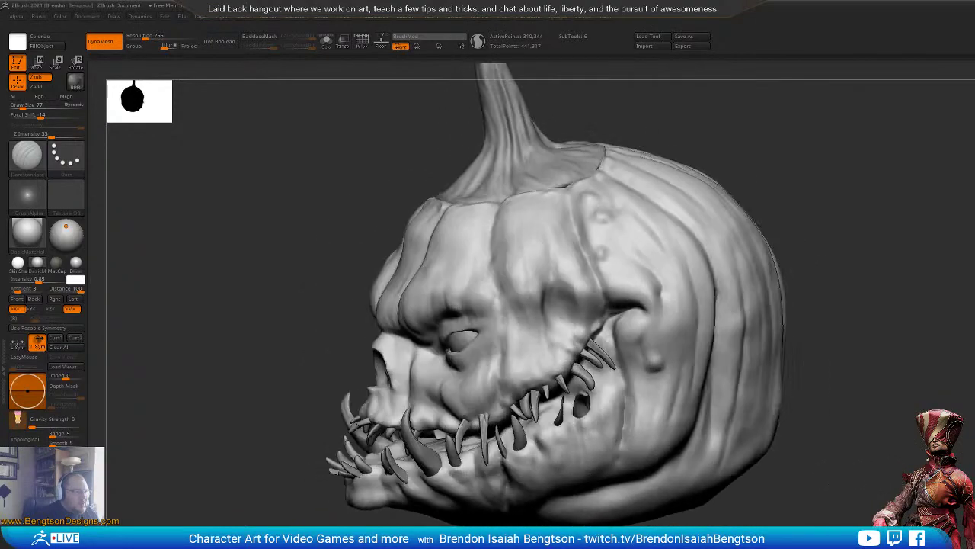
Step: Recut the segment seams down the jaw and cheek with the DamStandard brush at a draw size of 44
mouse_move(837, 235)
left_mouse_down()
mouse_move(864, 475)
mouse_move(877, 474)
left_mouse_up()
key("space")
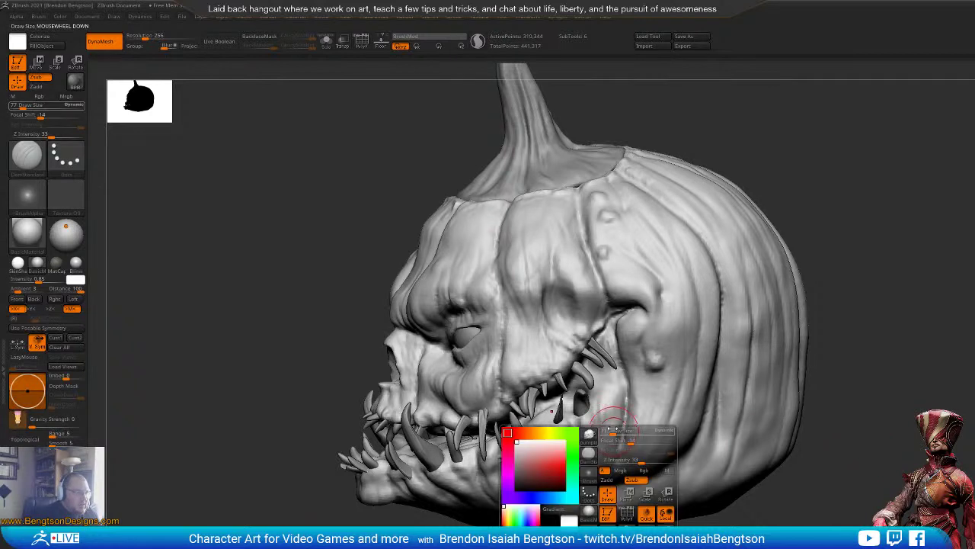
left_click_drag(612, 430, 608, 431)
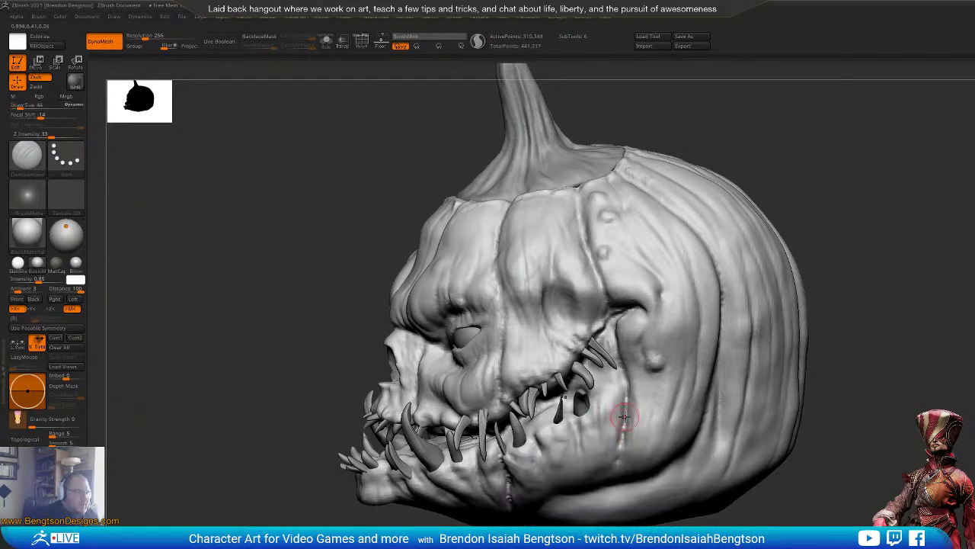
left_click_drag(558, 532, 599, 503)
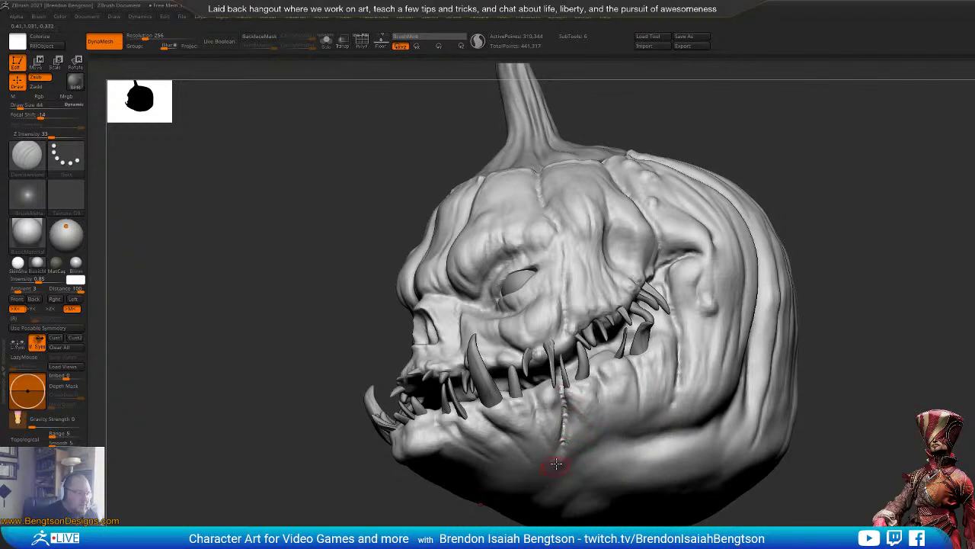
left_click_drag(936, 181, 555, 390)
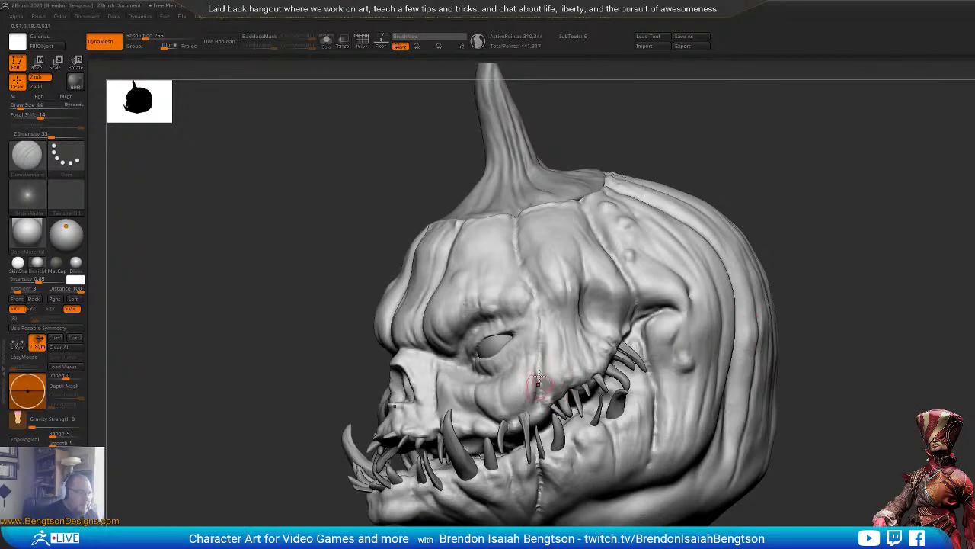
mouse_move(891, 204)
left_mouse_down()
mouse_move(878, 183)
mouse_move(925, 191)
mouse_move(852, 248)
mouse_move(892, 244)
mouse_move(864, 254)
mouse_move(742, 224)
left_mouse_up()
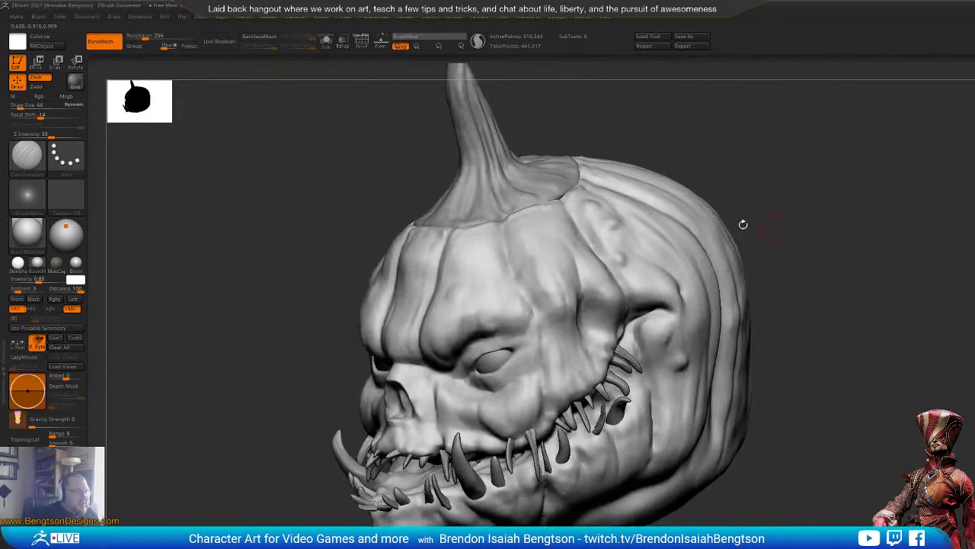
left_click_drag(819, 221, 879, 205)
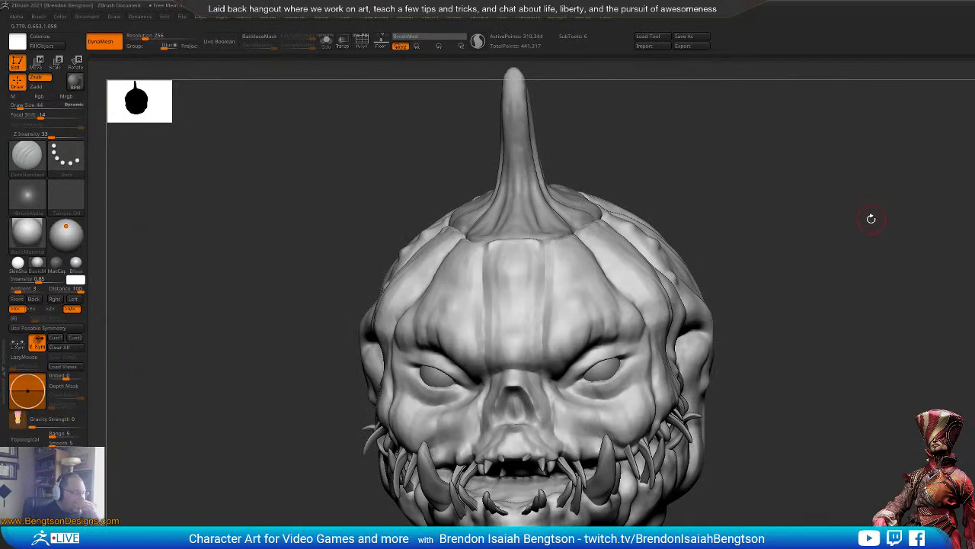
Step: Compare the head before and after its last stroke and examine it from three-quarter and side views
left_click_drag(842, 279, 835, 307)
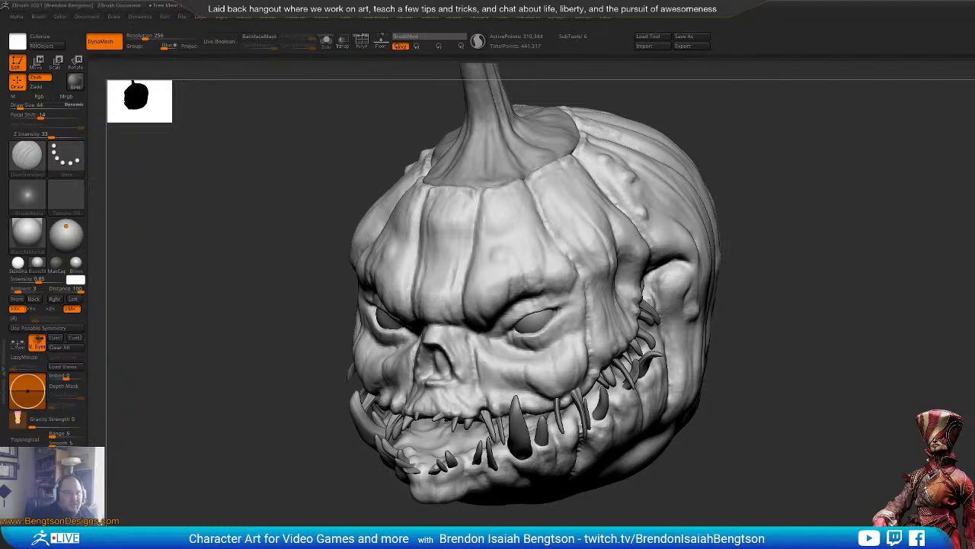
key("ctrl+z")
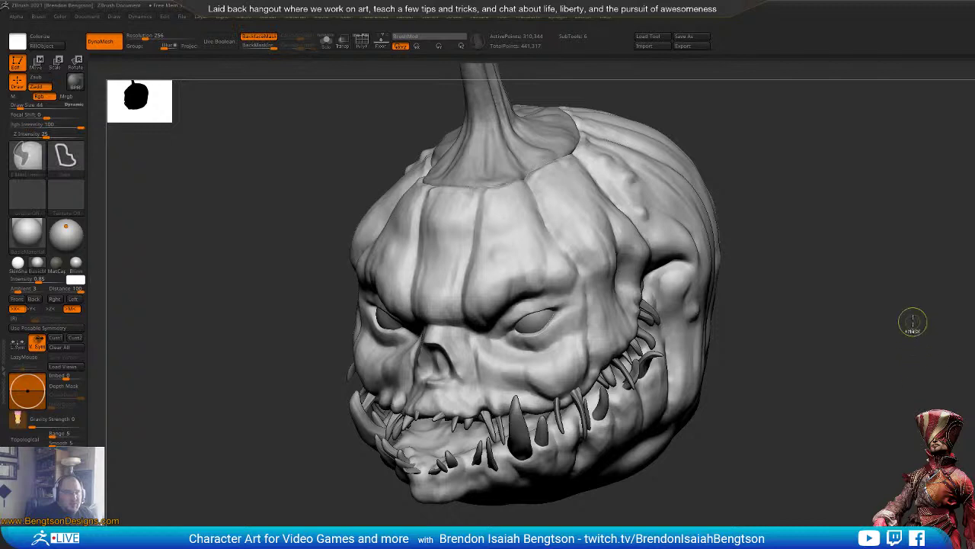
key("ctrl+shift+z")
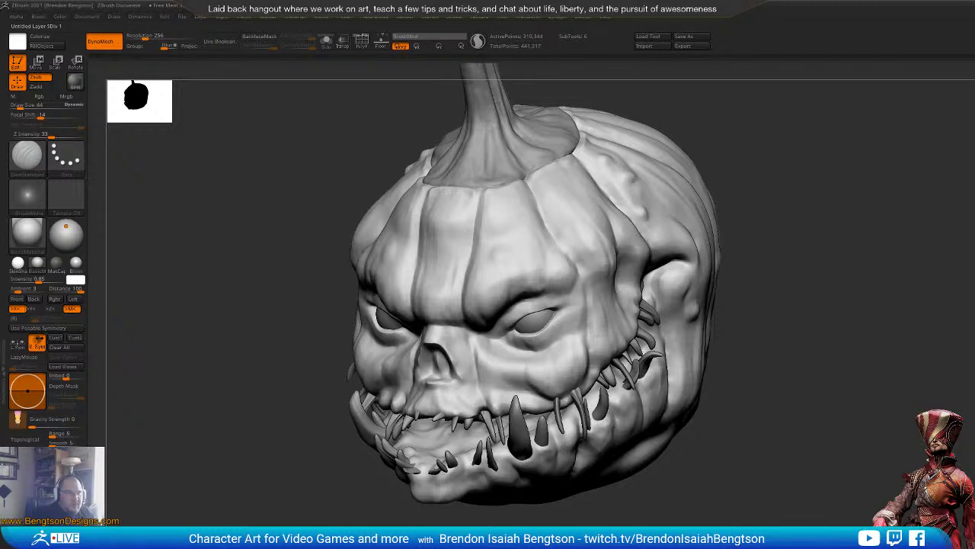
left_click_drag(920, 410, 853, 411)
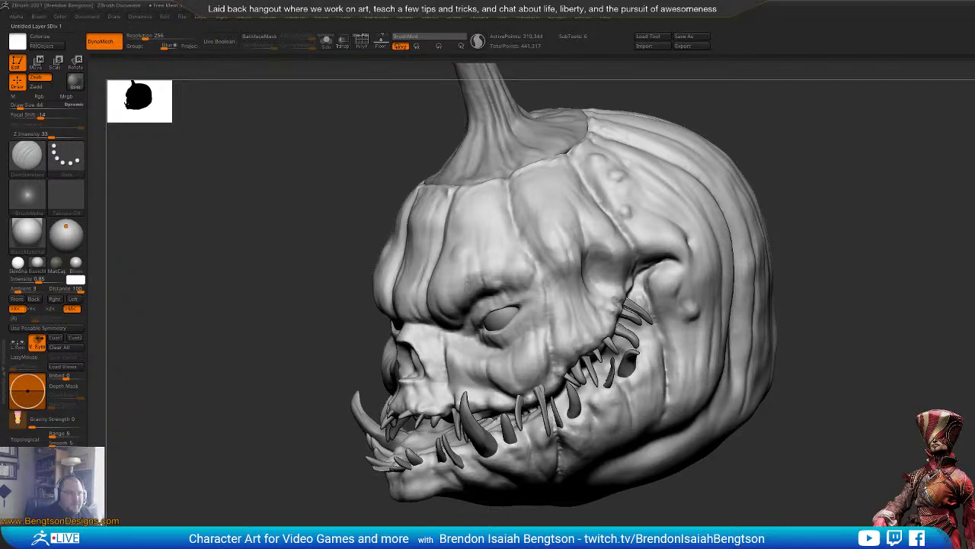
left_click_drag(858, 409, 929, 354)
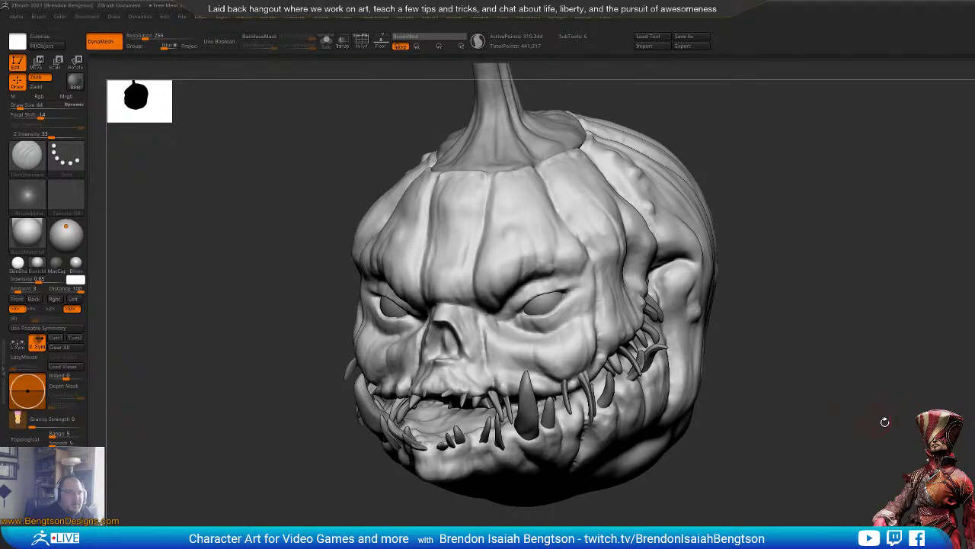
mouse_move(884, 421)
left_mouse_down()
mouse_move(881, 410)
mouse_move(861, 404)
left_mouse_up()
key("b")
key("c")
key("b")
key("space")
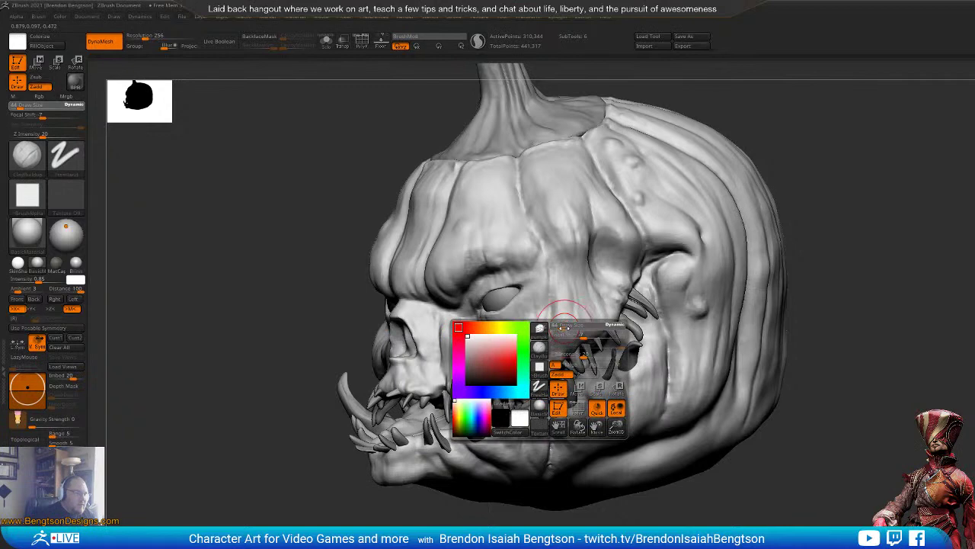
left_click_drag(564, 327, 567, 328)
Step: Carve the upper eyelid crease down to the inner eye corner with the DamStandard brush at a draw size of 28
mouse_move(896, 266)
left_mouse_down()
mouse_move(902, 254)
mouse_move(922, 317)
left_mouse_up()
key("b")
key("d")
key("s")
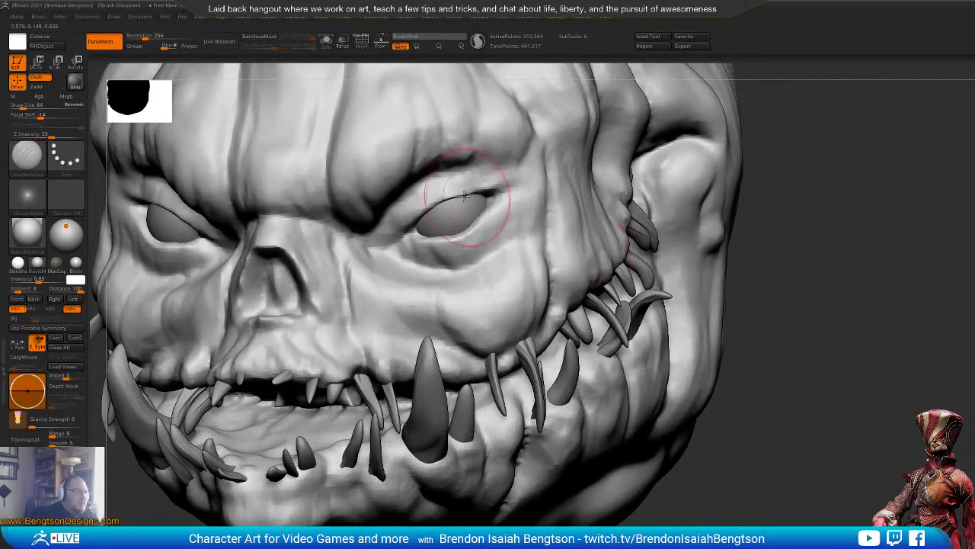
key("space")
left_click_drag(506, 204, 500, 203)
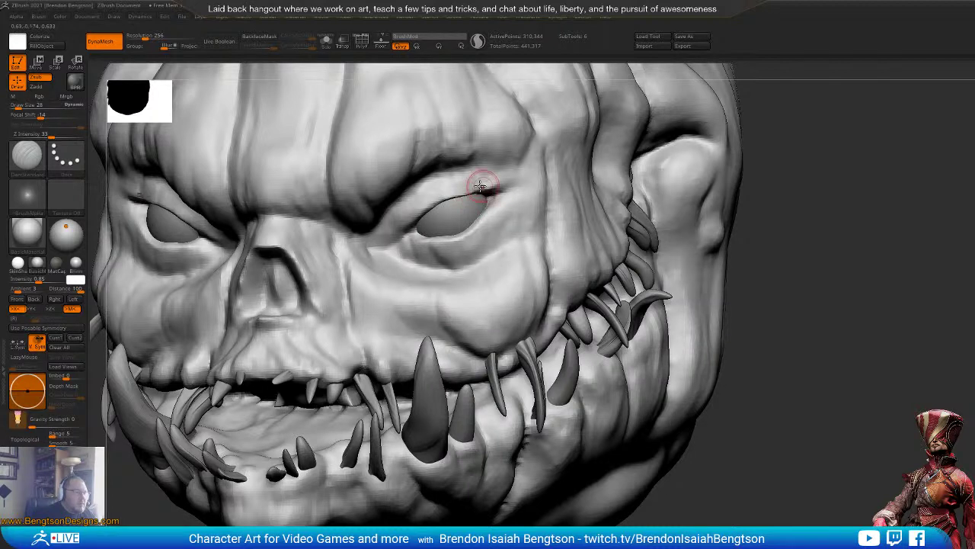
mouse_move(488, 190)
left_mouse_down()
mouse_move(435, 204)
mouse_move(387, 238)
left_mouse_up()
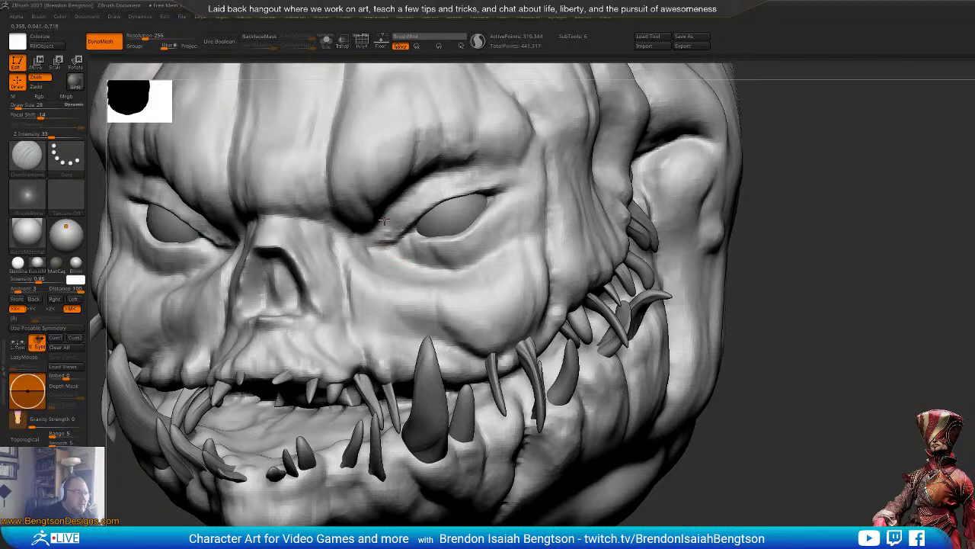
Step: Sharpen the lower eyelid edge from the inner to the outer eye corner with the DamStandard brush
mouse_move(875, 290)
left_mouse_down("alt")
mouse_move(969, 349)
mouse_move(961, 358)
left_mouse_up("alt")
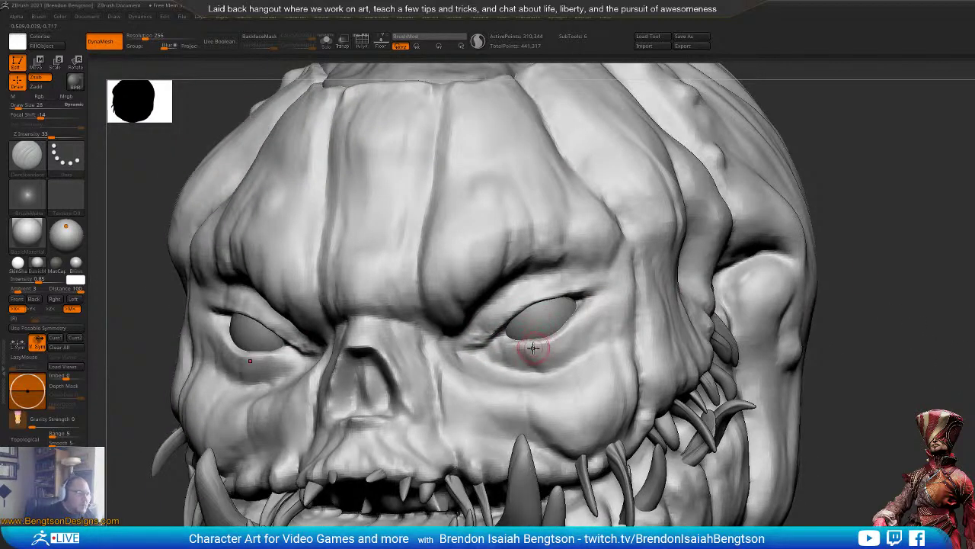
left_click_drag(507, 338, 503, 335)
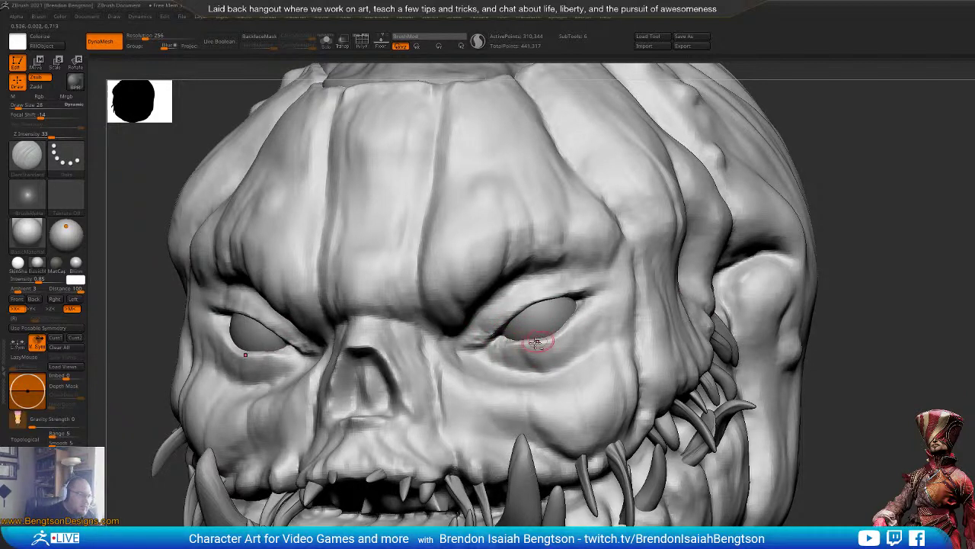
mouse_move(562, 326)
left_mouse_down()
mouse_move(579, 297)
mouse_move(572, 307)
left_mouse_up()
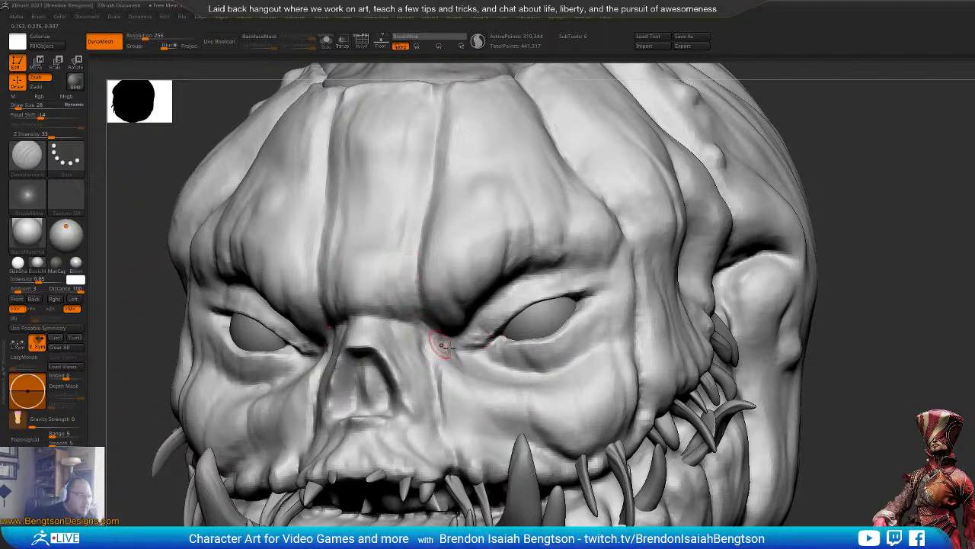
right_click_drag(479, 312, 423, 306)
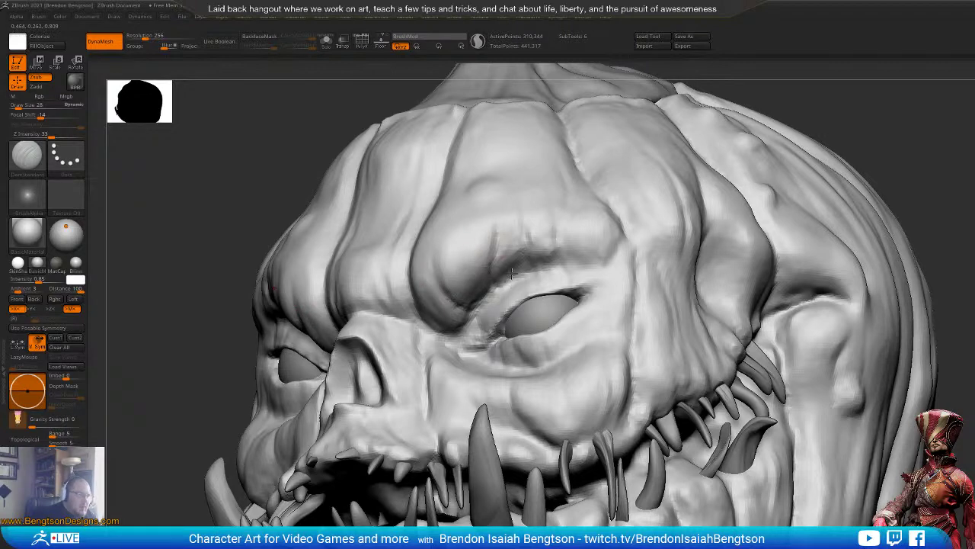
Step: Deepen the nasal cavity and its lower edge with the DamStandard brush at a draw size of 44
right_click_drag(537, 256, 554, 404)
mouse_move(559, 460)
right_mouse_down("alt")
mouse_move(581, 328)
mouse_move(598, 320)
right_mouse_up("alt")
key("space")
mouse_move(450, 244)
left_mouse_down()
mouse_move(456, 236)
mouse_move(463, 246)
mouse_move(475, 281)
mouse_move(466, 283)
mouse_move(480, 300)
mouse_move(462, 264)
mouse_move(465, 285)
left_mouse_up()
mouse_move(868, 347)
left_mouse_down()
mouse_move(880, 366)
mouse_move(870, 270)
mouse_move(811, 276)
left_mouse_up()
mouse_move(486, 355)
left_mouse_down()
mouse_move(486, 377)
mouse_move(495, 358)
mouse_move(495, 377)
mouse_move(494, 354)
mouse_move(499, 387)
mouse_move(492, 367)
left_mouse_up()
right_click_drag(491, 367, 503, 425)
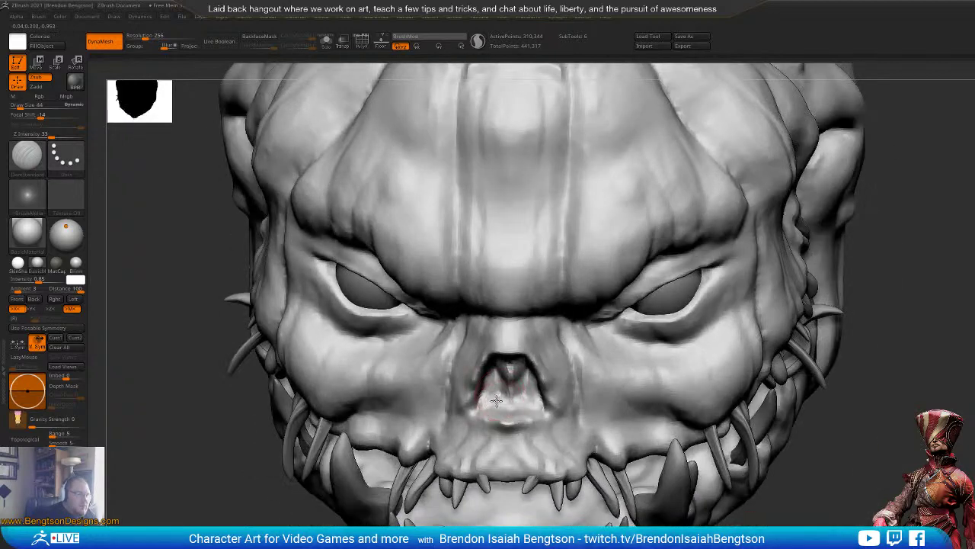
left_click_drag(496, 398, 497, 406)
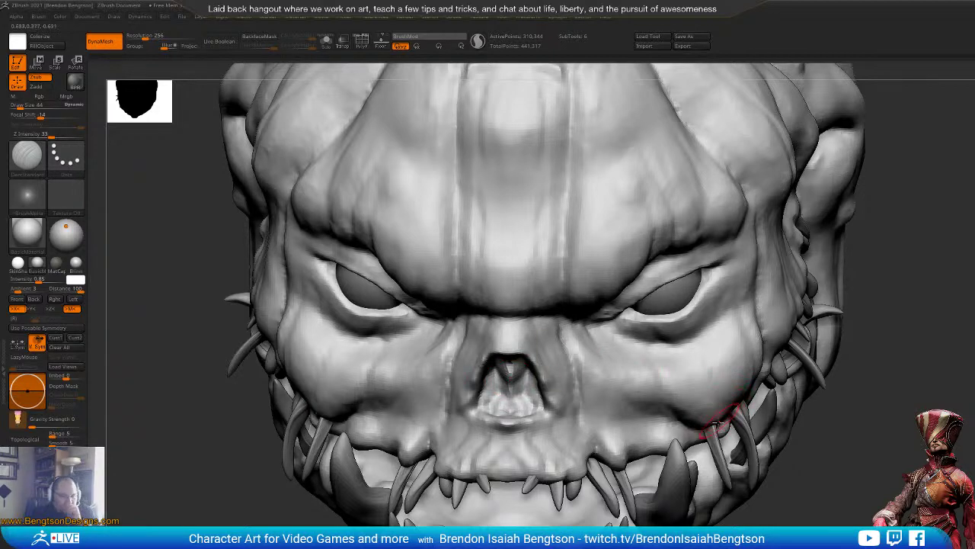
Step: Build up the ridge inside the nasal cavity with ClayBuildup at a draw size of 33 and remesh the head with DynaMesh
left_click_drag(858, 514, 859, 508)
mouse_move(858, 509)
right_mouse_down()
mouse_move(746, 457)
mouse_move(714, 403)
right_mouse_up()
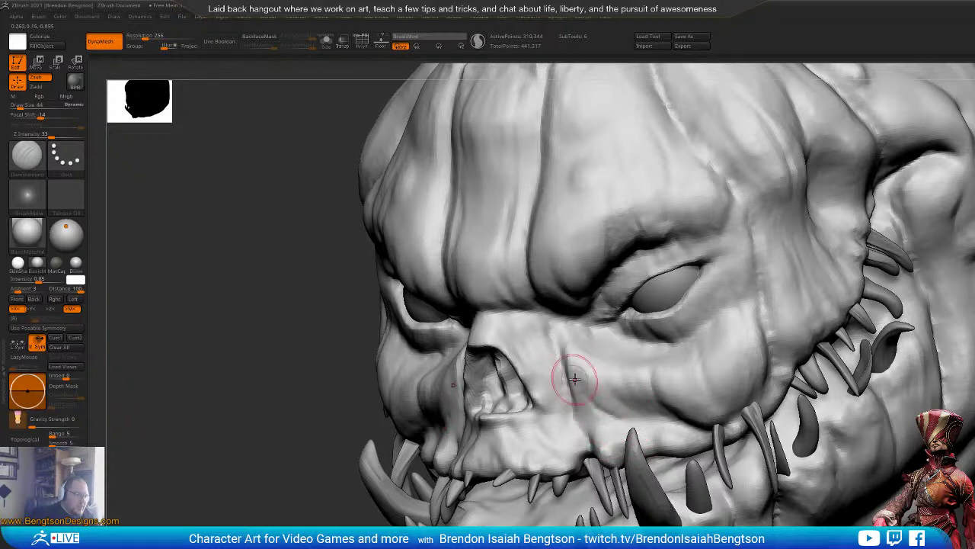
key("b")
key("c")
key("b")
key("space")
left_click_drag(596, 381, 592, 379)
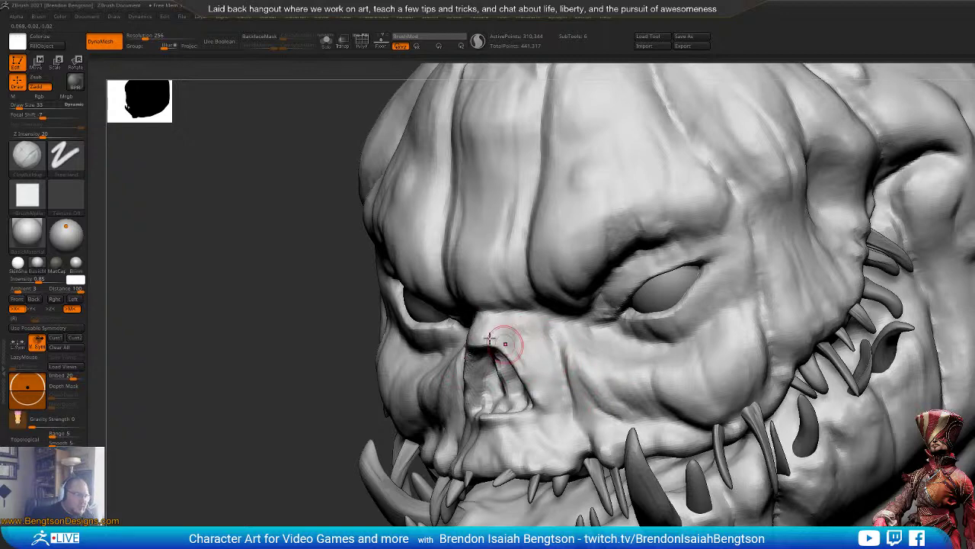
mouse_move(305, 388)
left_mouse_down()
mouse_move(500, 358)
mouse_move(496, 369)
left_mouse_up()
left_click_drag(812, 235, 805, 275, "ctrl")
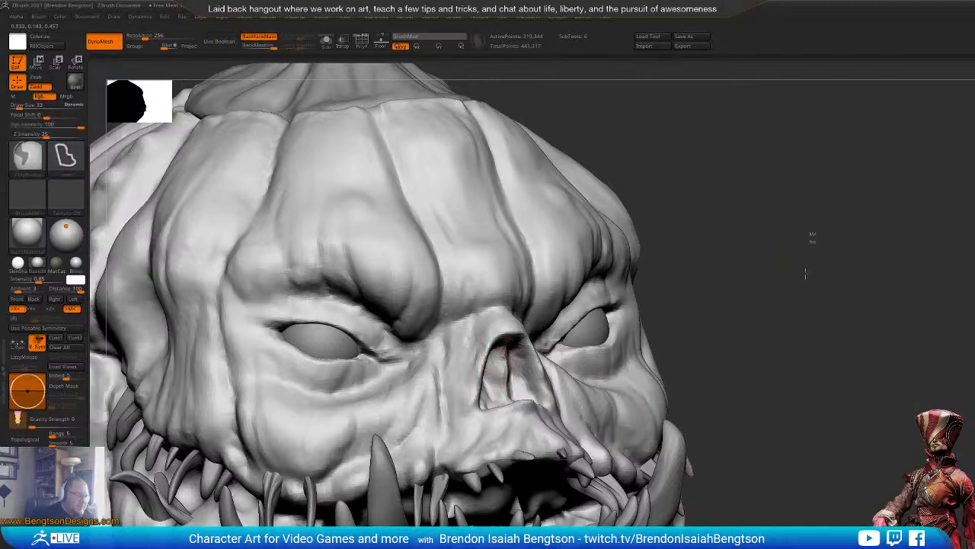
Step: Carve and smooth the inner walls of the nasal cavity with the DamStandard brush at a draw size of 33
mouse_move(702, 260)
left_mouse_down()
mouse_move(851, 213)
mouse_move(711, 243)
left_mouse_up()
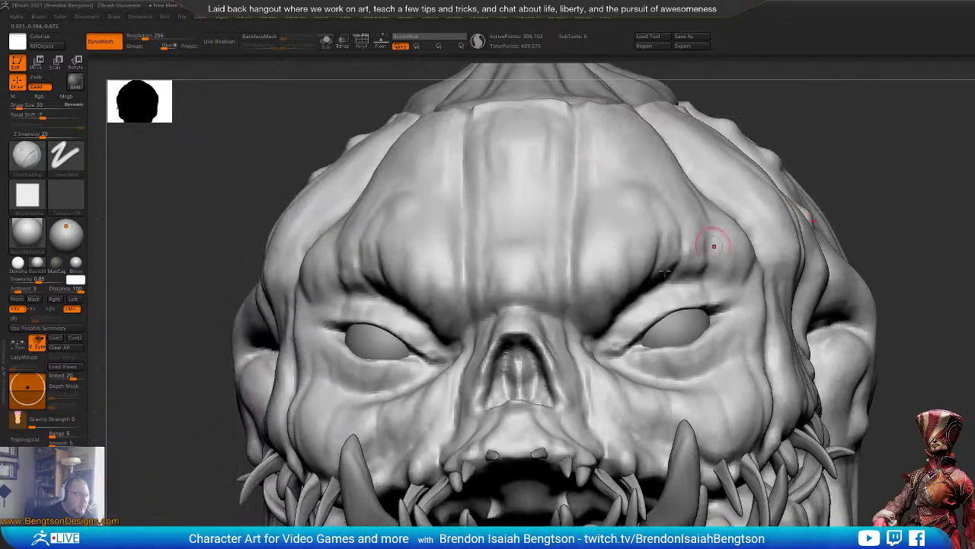
key("shift")
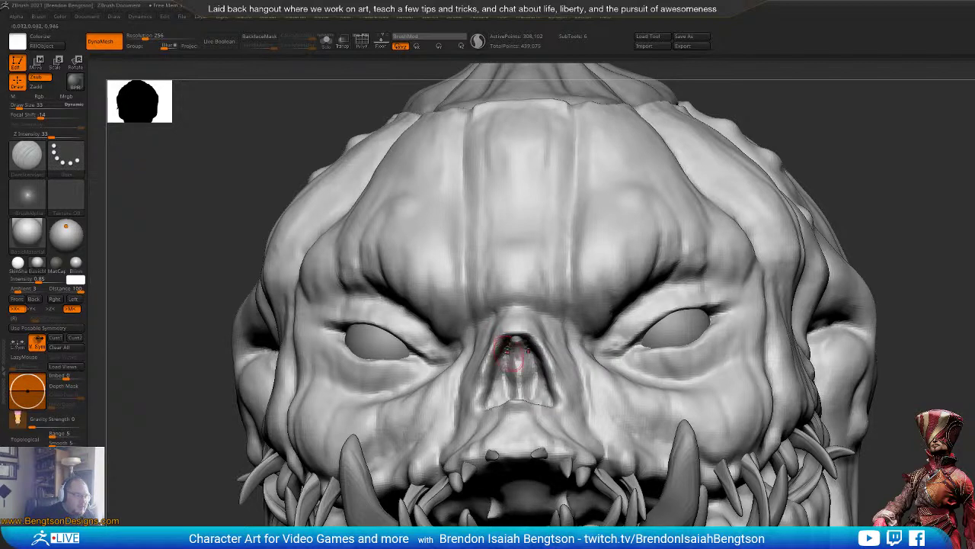
left_click_drag(496, 366, 484, 398, "shift")
mouse_move(514, 373)
right_mouse_down()
mouse_move(509, 403)
mouse_move(484, 418)
right_mouse_up()
left_click_drag(499, 402, 495, 372)
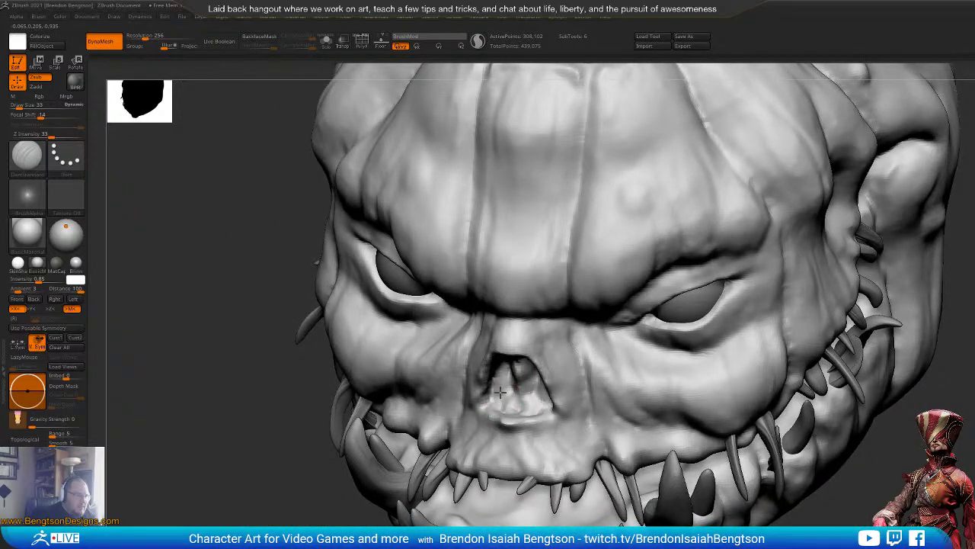
Step: Reshape the lower rim of the nasal opening with the Move Topological brush at a draw size of 33
right_click_drag(524, 414, 476, 390)
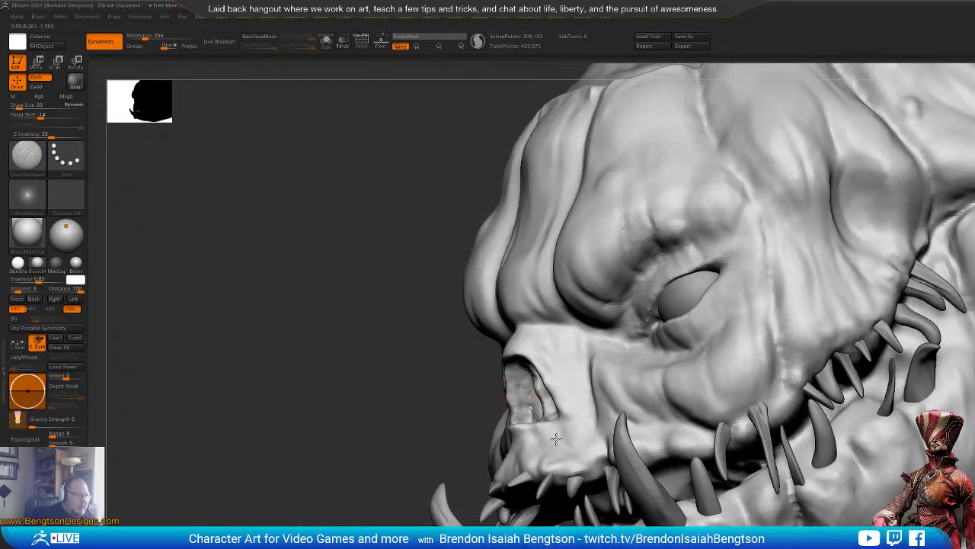
mouse_move(557, 438)
right_mouse_down()
mouse_move(614, 427)
mouse_move(597, 337)
right_mouse_up()
key("b")
key("m")
key("t")
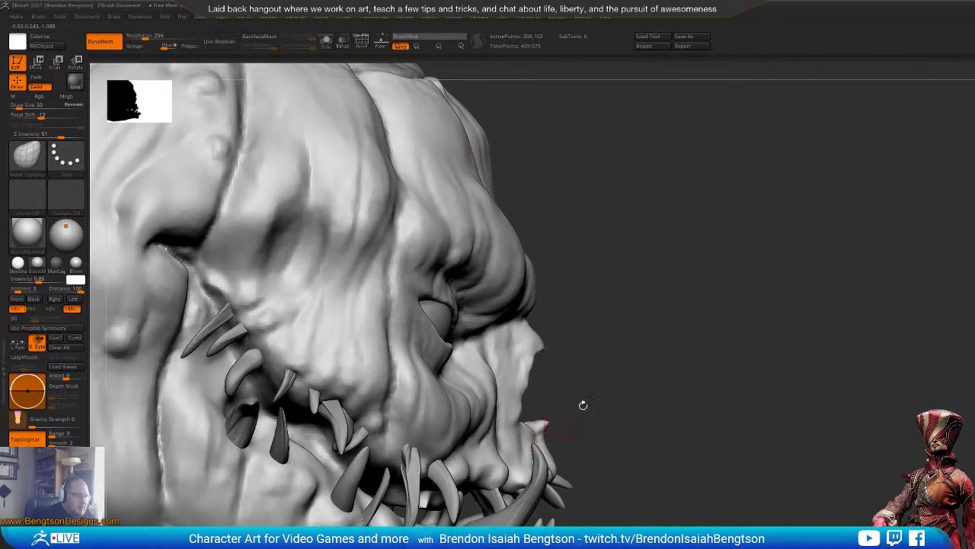
right_click_drag(582, 404, 570, 432)
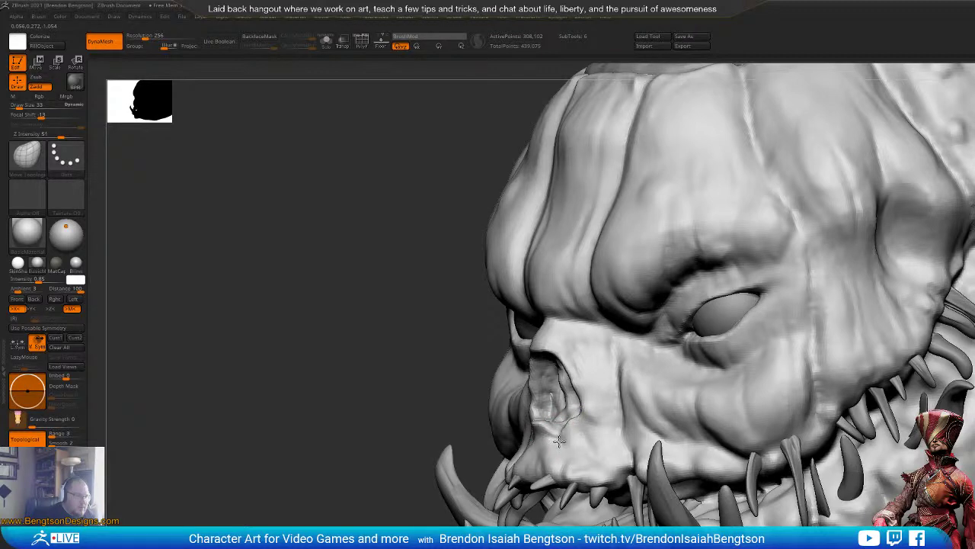
Step: Cut a fine line along the lower rim of the nasal opening with the DamStandard brush at a draw size of 6
key("space")
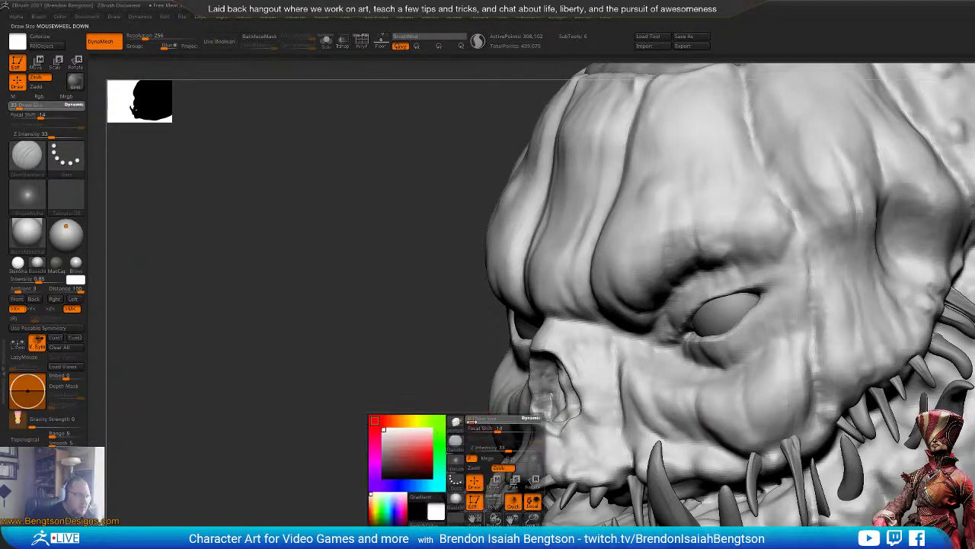
left_click_drag(473, 422, 469, 421)
left_click_drag(466, 423, 530, 434)
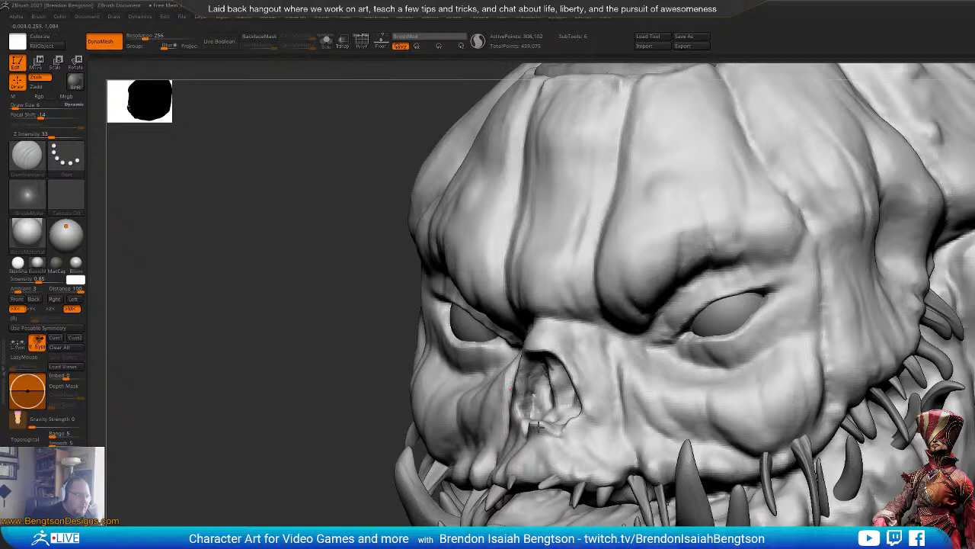
Step: Build a small central spine below the nasal opening with ClayBuildup at a draw size of 20 and undo the last two changes
key("space")
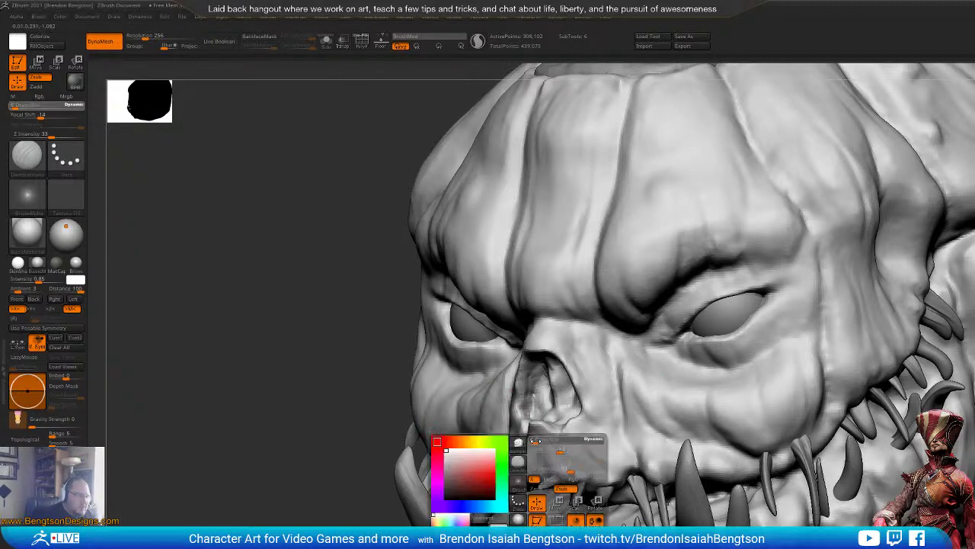
key("b")
key("c")
key("b")
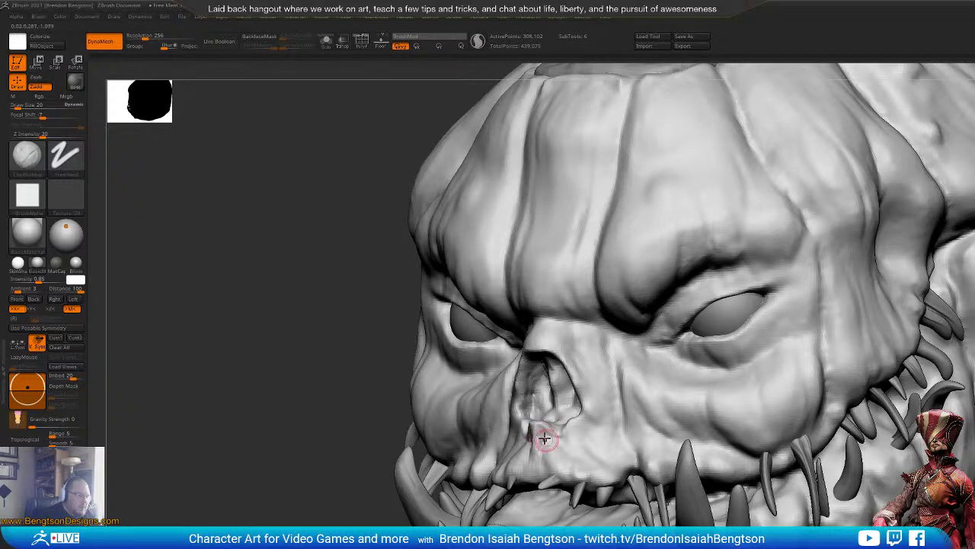
left_click_drag(545, 439, 531, 440)
mouse_move(575, 329)
left_mouse_down()
mouse_move(610, 382)
mouse_move(579, 327)
left_mouse_up()
right_click_drag(534, 428, 701, 365, "ctrl")
mouse_move(488, 366)
right_mouse_down()
mouse_move(396, 373)
mouse_move(360, 502)
right_mouse_up()
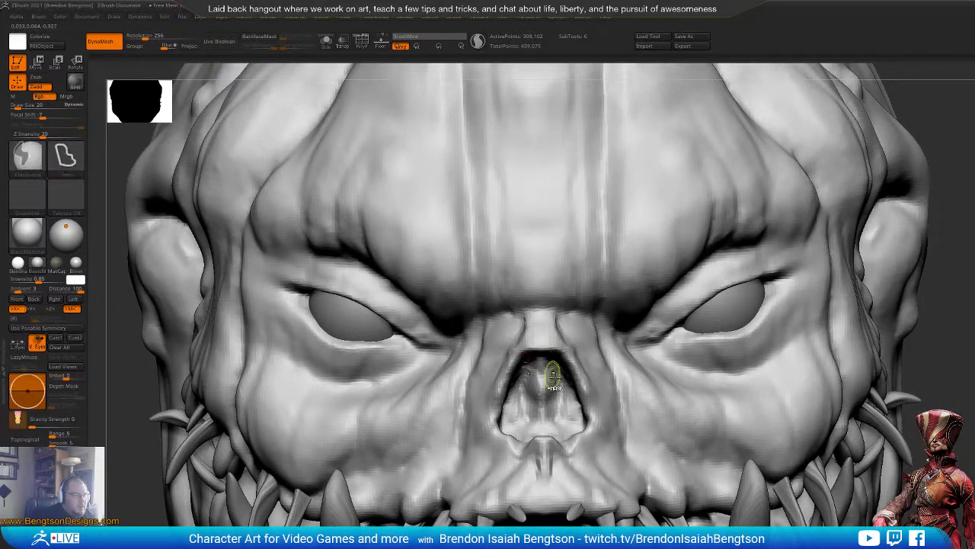
key("ctrl+z")
key("ctrl+z")
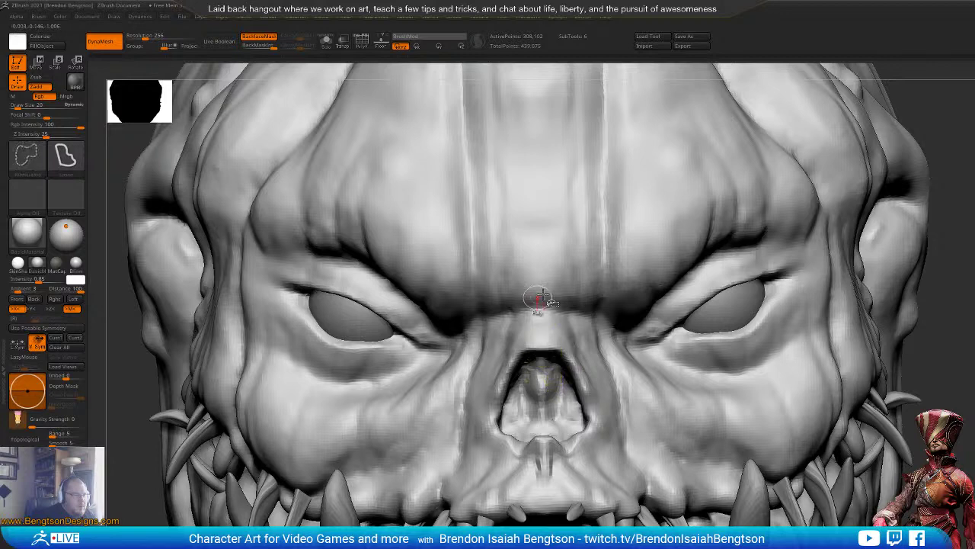
Step: Carve fine creases around the nose with the DamStandard brush at a draw size of 20
right_click_drag(531, 304, 581, 326)
key("b")
key("d")
key("s")
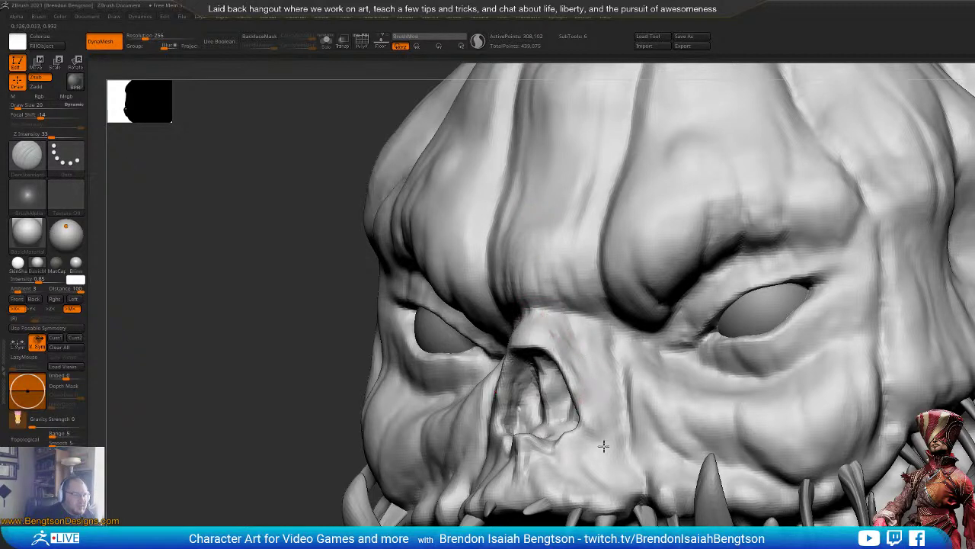
Step: Isolate the pumpkin head with its polyframe shown and remesh it with DynaMesh at a resolution of 256
left_click_drag(253, 501, 222, 429, "alt")
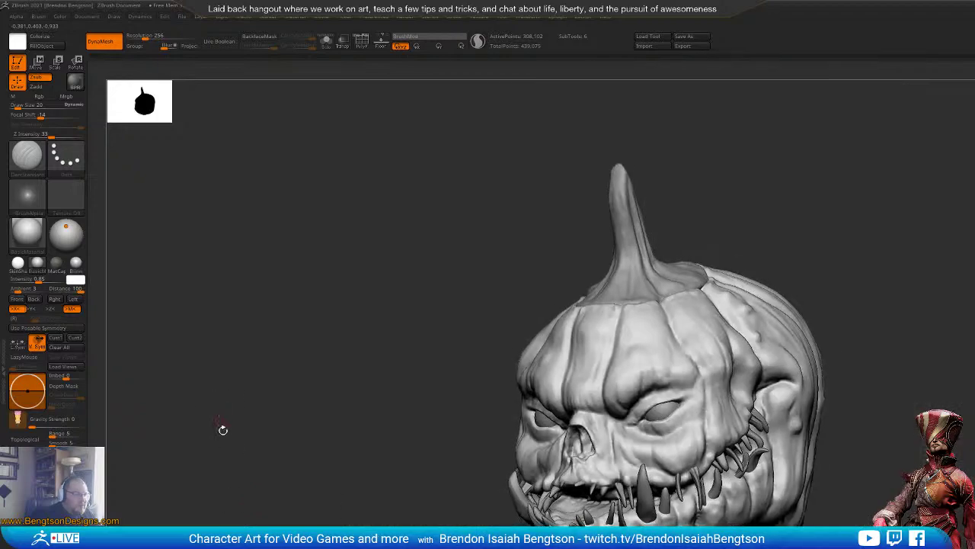
mouse_move(281, 514)
left_mouse_down()
mouse_move(310, 525)
mouse_move(274, 522)
mouse_move(314, 523)
mouse_move(261, 503)
left_mouse_up()
mouse_move(365, 448)
left_mouse_down("alt")
mouse_move(387, 541)
mouse_move(348, 521)
left_mouse_up("alt")
key("alt+s")
mouse_move(312, 449)
left_mouse_down()
mouse_move(353, 452)
mouse_move(308, 450)
left_mouse_up()
key("shift+f")
mouse_move(966, 403)
left_mouse_down("alt")
mouse_move(967, 428)
mouse_move(937, 451)
mouse_move(961, 444)
left_mouse_up("alt")
key("b")
key("c")
key("b")
key("space")
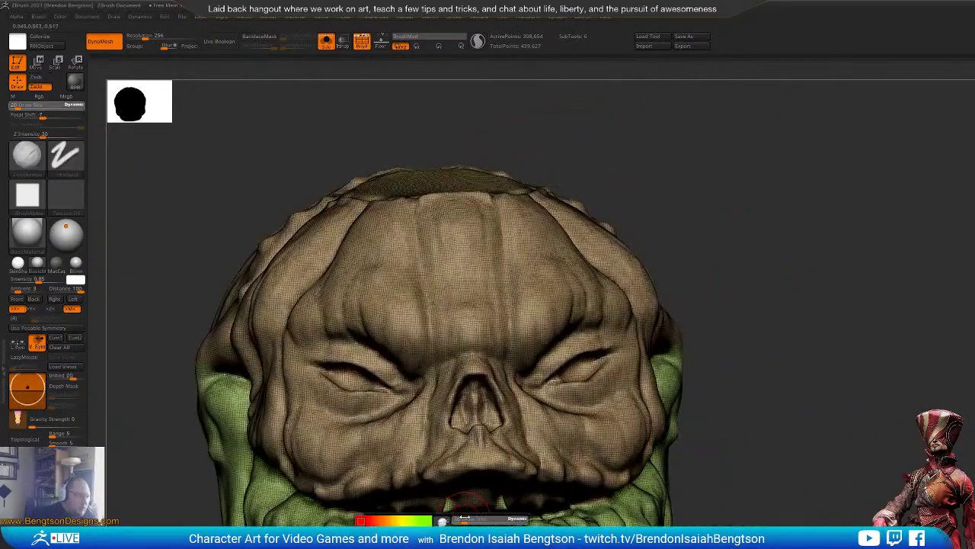
key("b")
key("m")
key("v")
Step: Hide the polyframe and smooth the surface at the centre of the mouth opening
key("b")
key("h")
key("p")
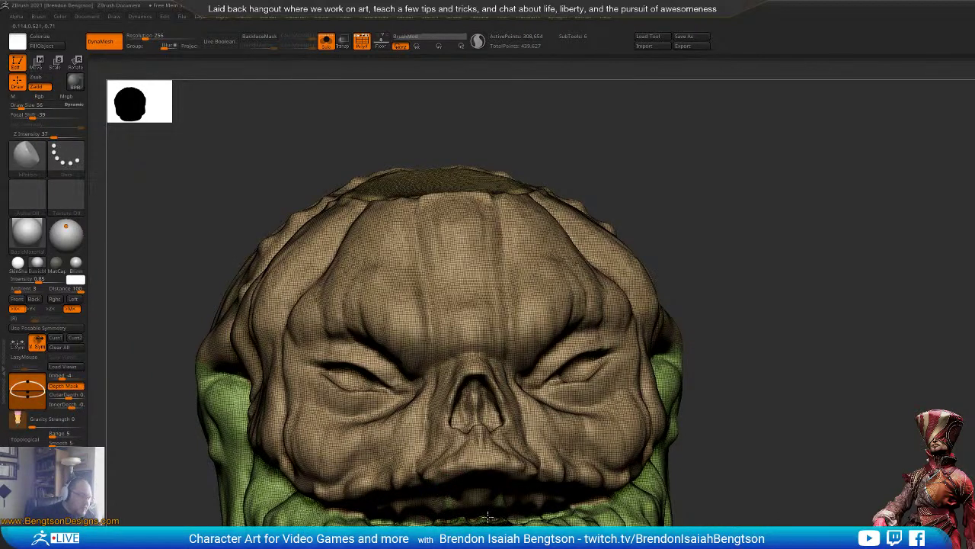
key("shift+f")
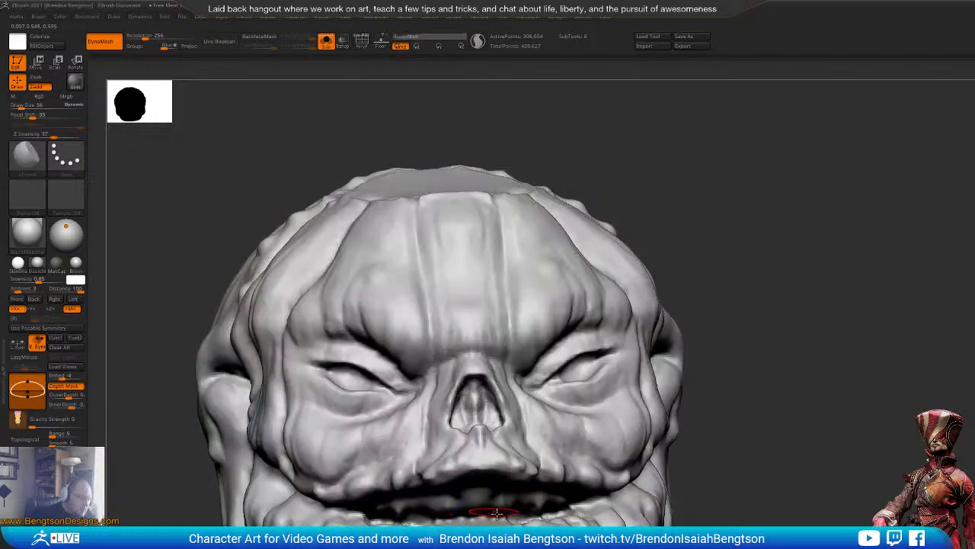
left_click_drag(497, 513, 502, 517, "shift")
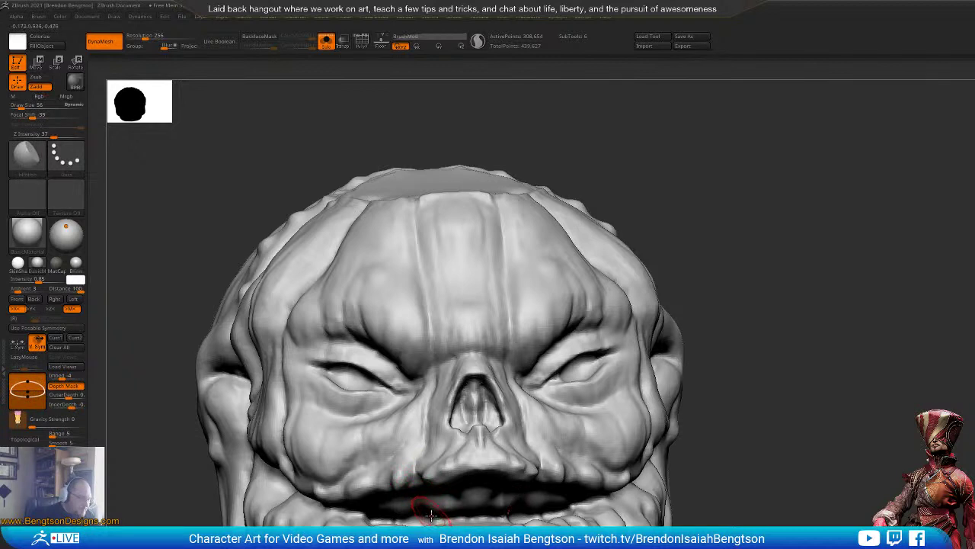
Step: Isolate the lower jaw without the stray patch inside the mouth and assign it its own polygroup
left_click(442, 523, "ctrl+shift")
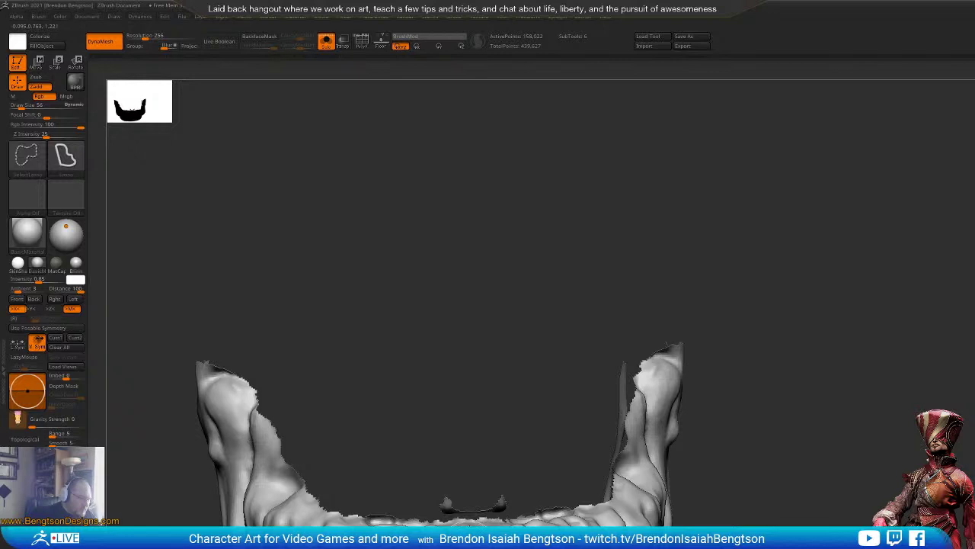
mouse_move(484, 444)
left_mouse_down("ctrl+shift")
mouse_move(420, 451)
mouse_move(444, 516)
mouse_move(489, 519)
mouse_move(525, 502)
mouse_move(557, 439)
left_mouse_up("ctrl+shift")
key("shift+f")
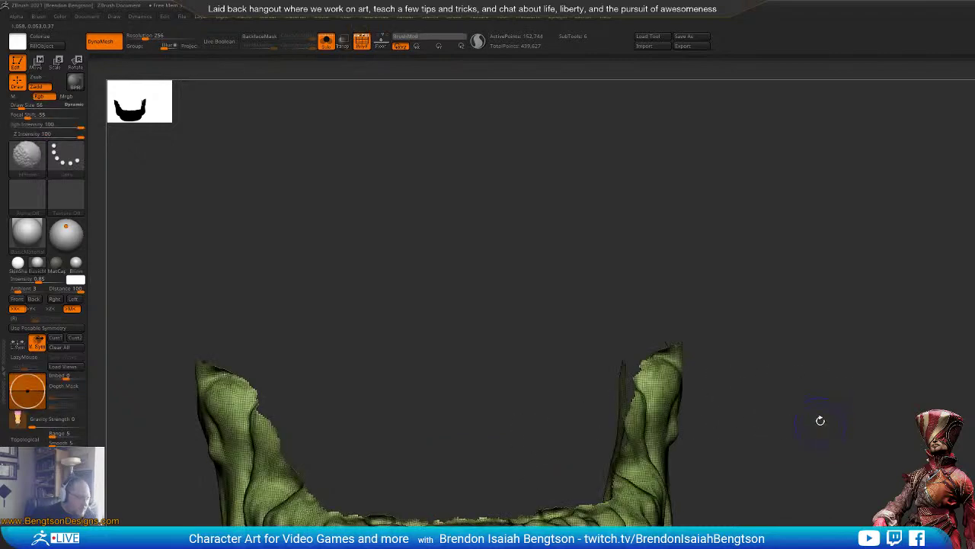
mouse_move(820, 420)
left_mouse_down()
mouse_move(889, 414)
mouse_move(845, 396)
mouse_move(855, 454)
mouse_move(864, 451)
left_mouse_up()
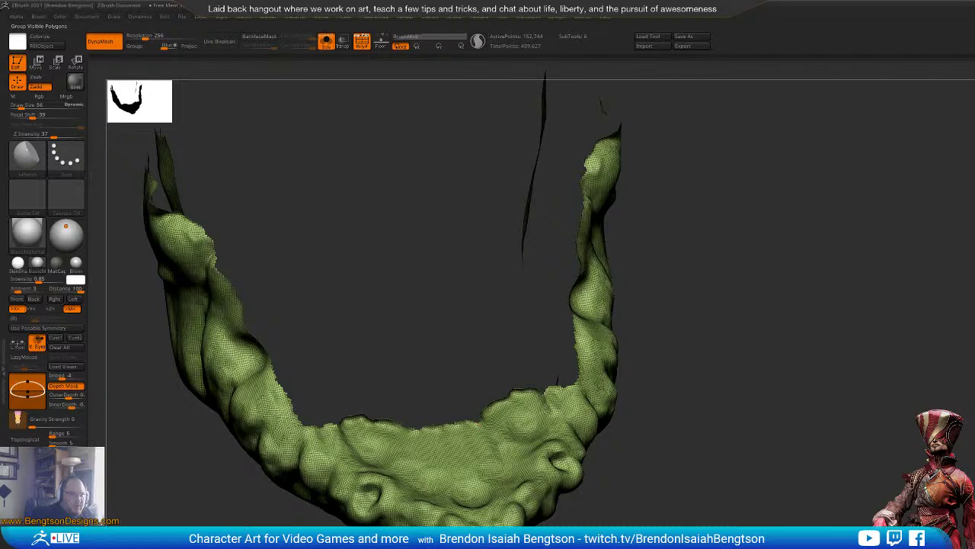
key("ctrl+w")
Step: Isolate the upper head with the stray mouth patch, merge it into one polygroup and show the whole head
left_click(913, 439, "ctrl+shift")
left_click_drag(912, 440, 834, 397)
left_click(883, 395, "ctrl+shift")
left_click_drag(814, 335, 803, 379)
key("ctrl+w")
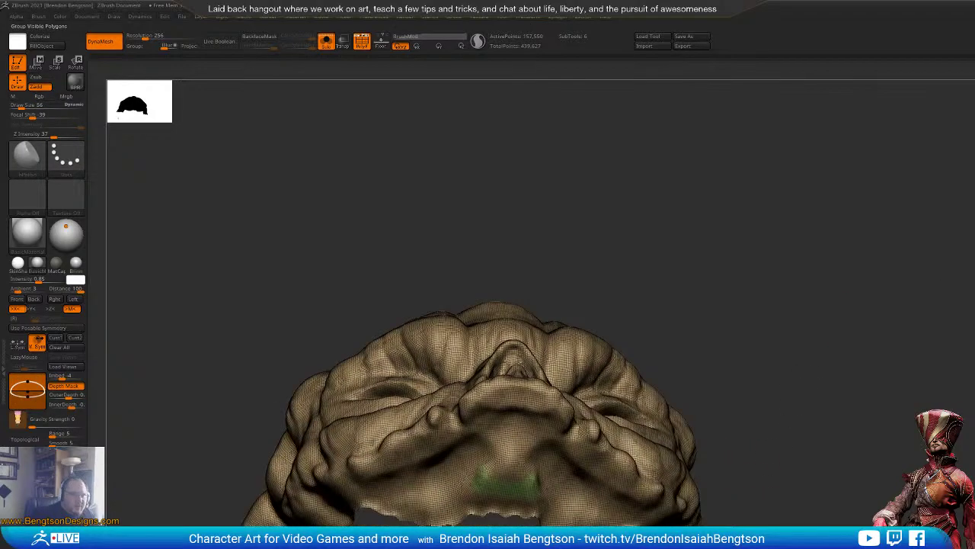
mouse_move(892, 427)
left_mouse_down()
mouse_move(904, 469)
mouse_move(901, 396)
mouse_move(870, 481)
mouse_move(926, 469)
mouse_move(842, 474)
left_mouse_up()
left_click(902, 386, "ctrl+shift")
Step: Build up the jaw hinge below the cheek with ClayBuildup at a draw size of 49, with the polyframe hidden
key("2")
key("space")
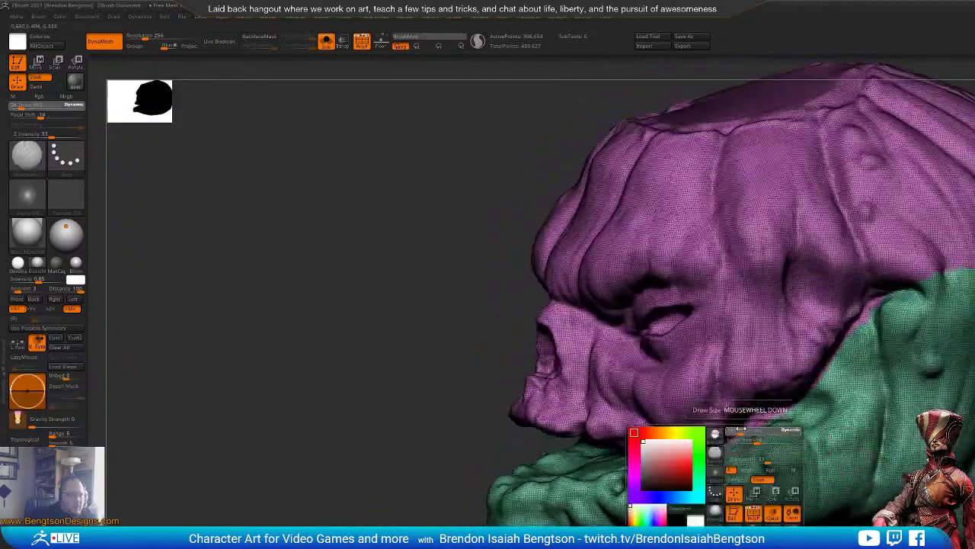
left_click_drag(741, 428, 726, 456)
key("space")
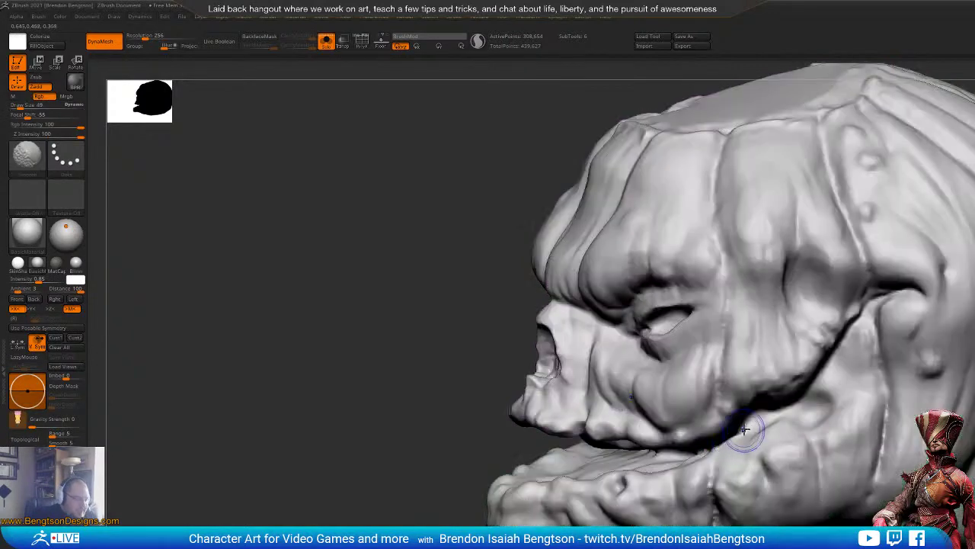
key("shift+f")
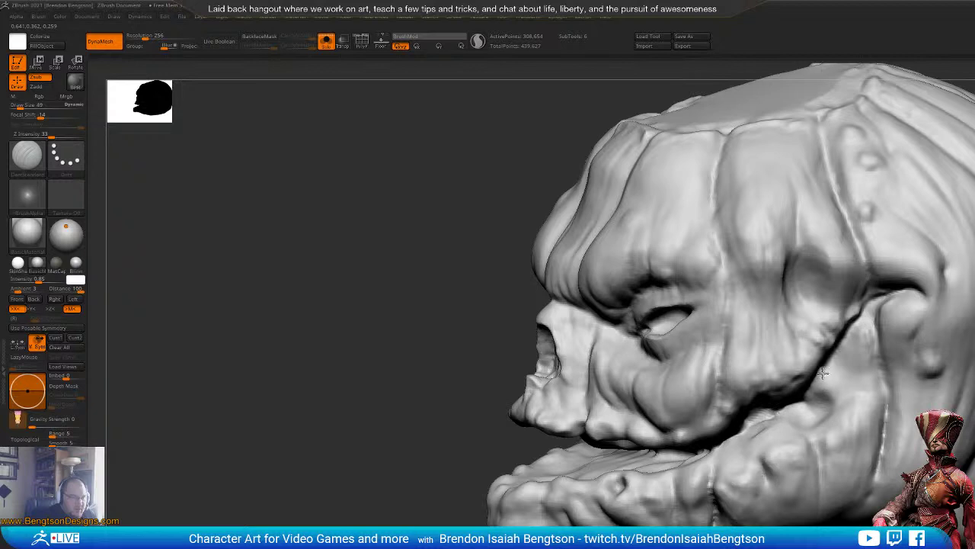
key("b")
key("c")
key("b")
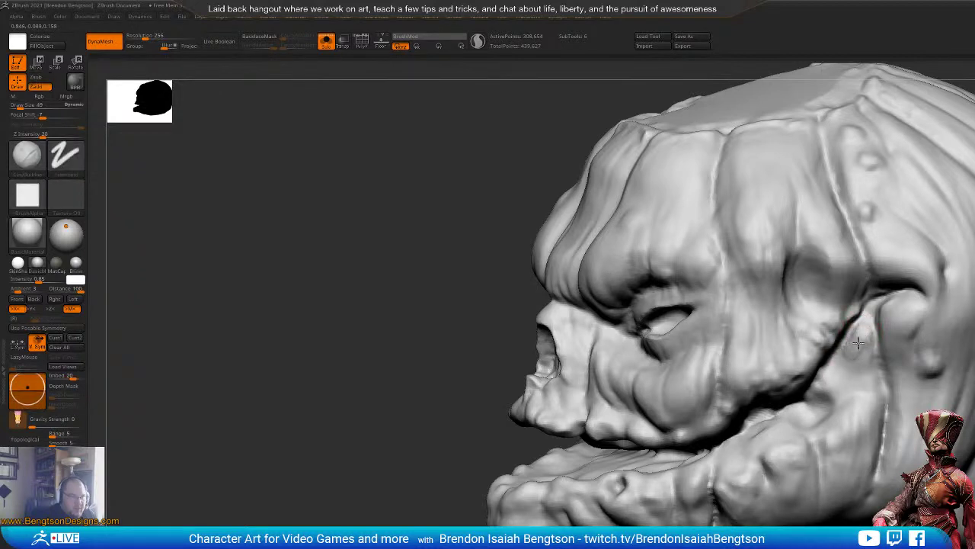
mouse_move(858, 344)
left_mouse_down()
mouse_move(866, 370)
mouse_move(868, 356)
mouse_move(864, 373)
mouse_move(859, 355)
mouse_move(857, 377)
left_mouse_up()
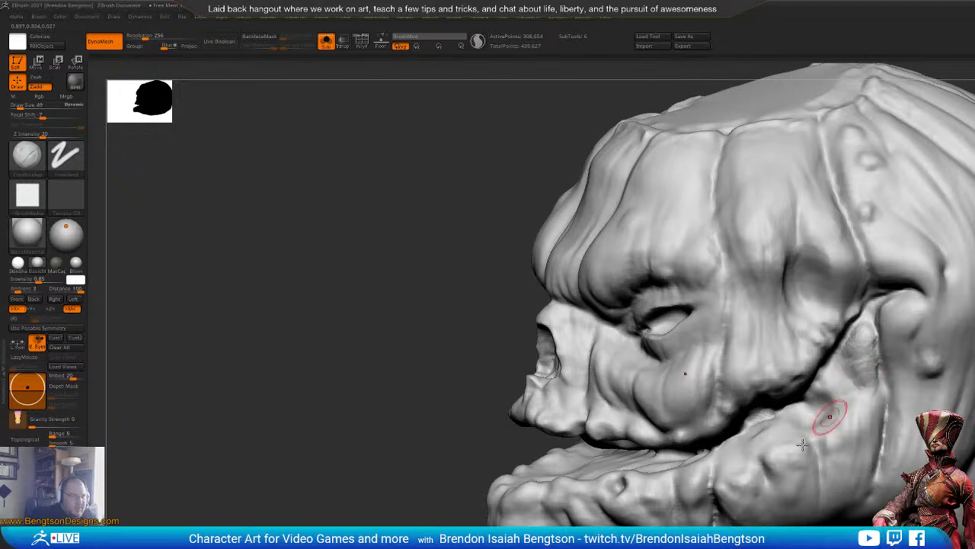
Step: Select the DamStandard brush and save the tool to disk
mouse_move(803, 444)
right_mouse_down()
mouse_move(926, 435)
mouse_move(829, 441)
mouse_move(885, 439)
mouse_move(836, 428)
right_mouse_up()
key("b")
key("d")
key("s")
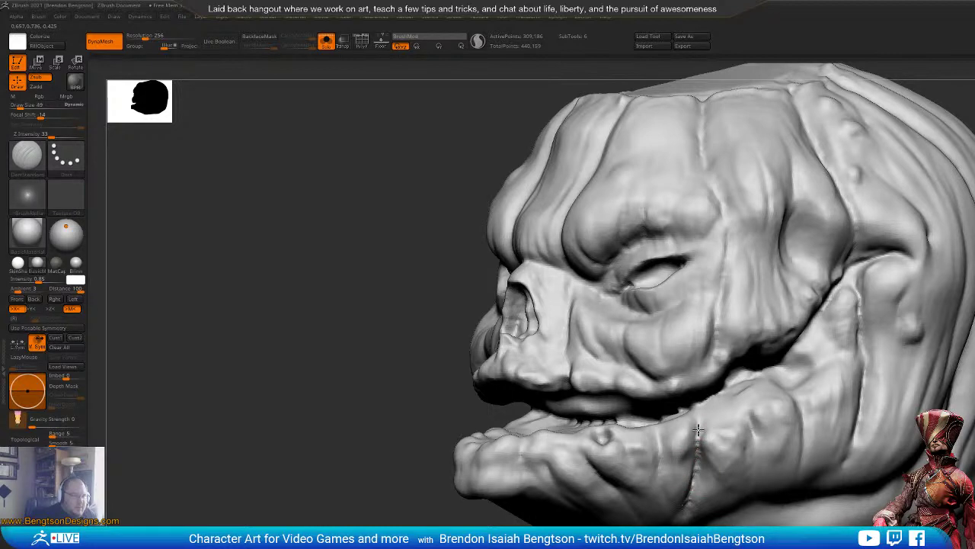
right_click_drag(697, 456, 775, 464)
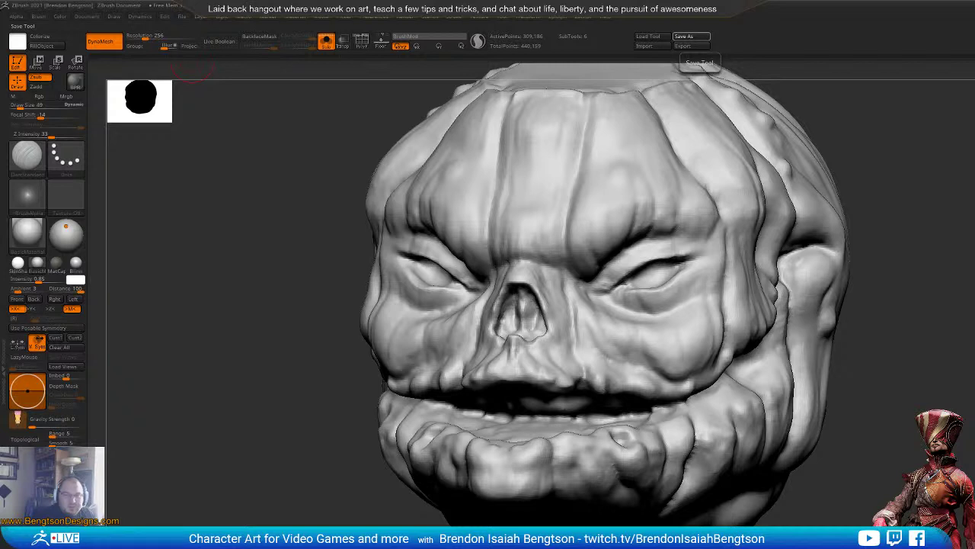
key("ctrl+s")
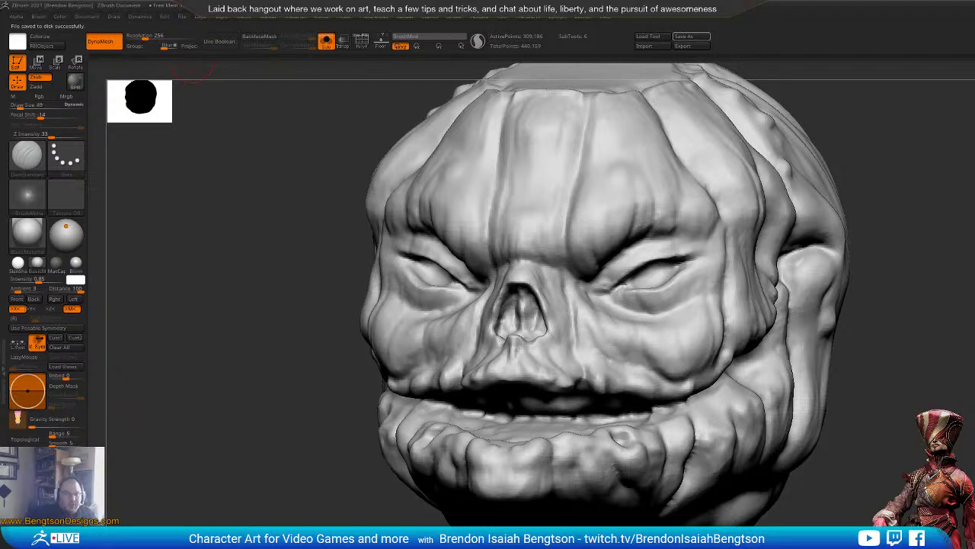
Step: Examine the ZModeler brush's edge actions on the pumpkin head
left_click_drag(912, 419, 949, 491)
mouse_move(956, 411)
left_mouse_down()
mouse_move(893, 448)
mouse_move(826, 450)
mouse_move(941, 487)
mouse_move(934, 450)
mouse_move(960, 453)
left_mouse_up()
key("b")
key("z")
key("m")
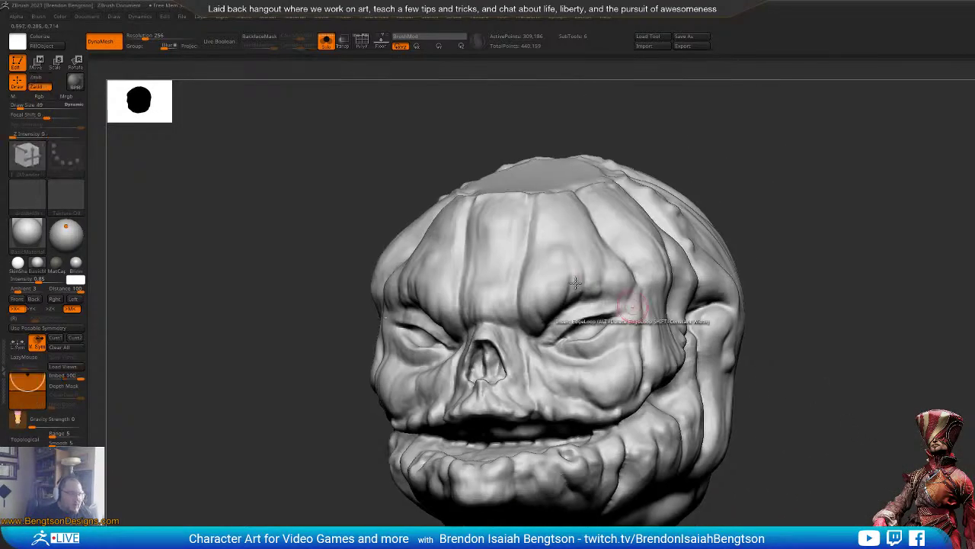
key("space")
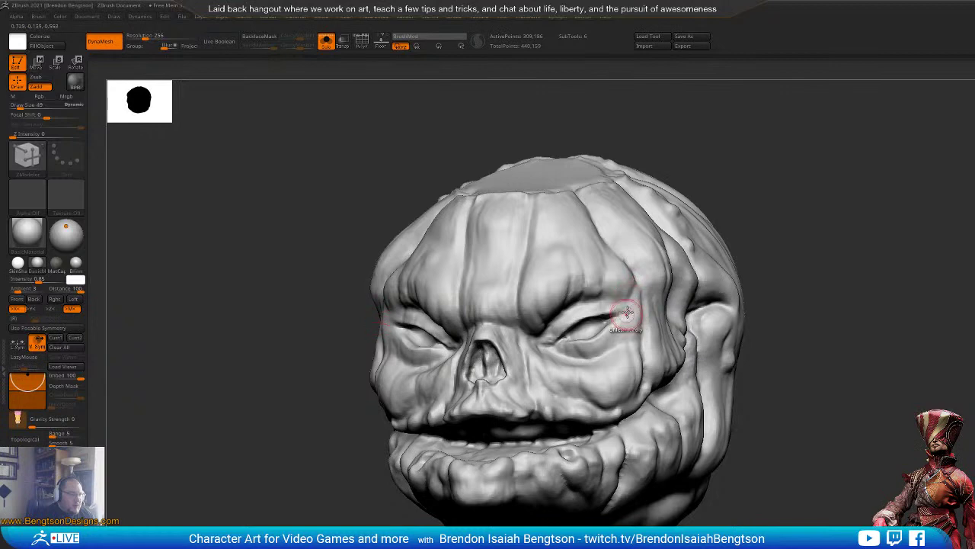
left_click_drag(876, 201, 827, 201)
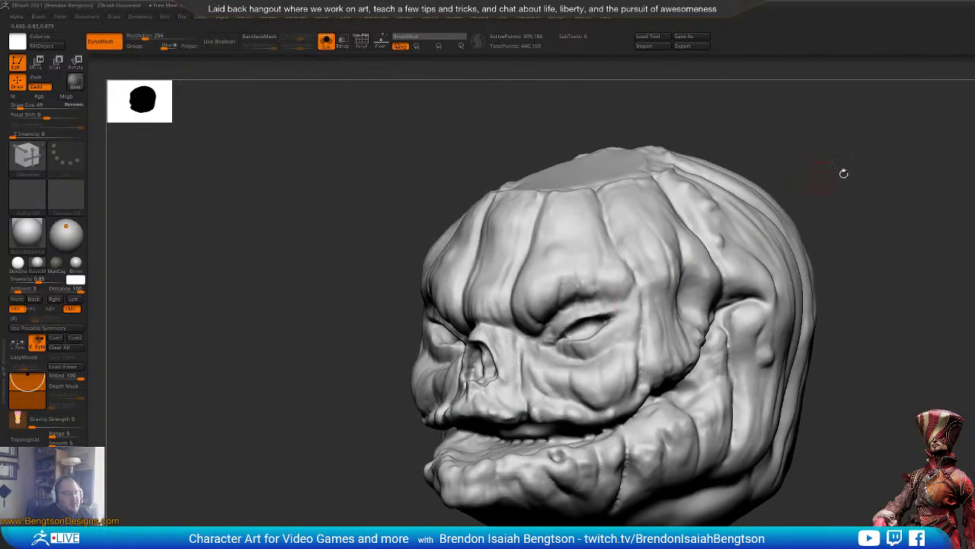
right_click(886, 180)
right_click(710, 305)
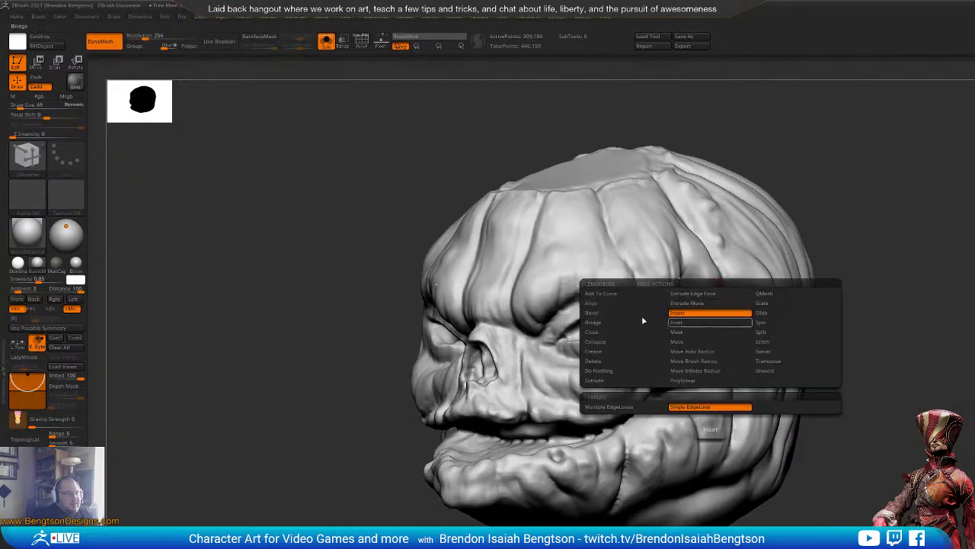
mouse_move(866, 182)
left_mouse_down()
mouse_move(894, 207)
mouse_move(900, 194)
mouse_move(838, 185)
mouse_move(872, 221)
mouse_move(864, 244)
mouse_move(833, 209)
mouse_move(871, 221)
mouse_move(860, 211)
mouse_move(775, 241)
left_mouse_up()
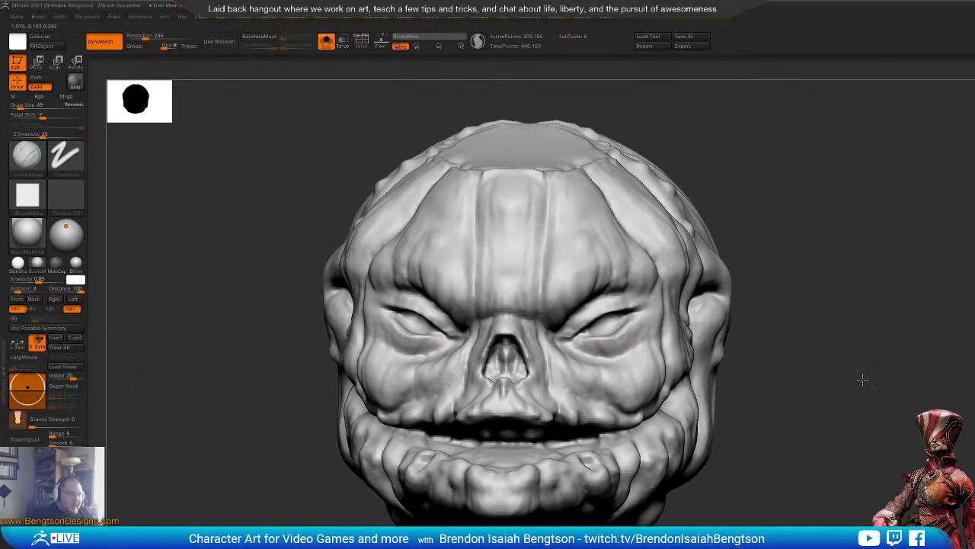
Step: Duplicate the pumpkin head subtool, show its polyframe and remesh the active head with ZRemesher
left_click_drag(864, 380, 810, 334, "alt")
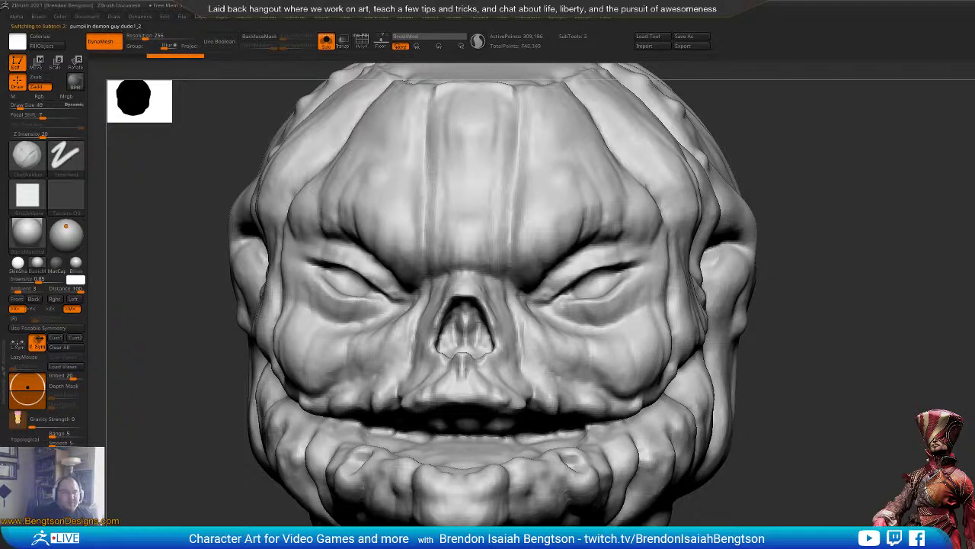
left_click_drag(939, 340, 952, 401, "alt")
left_click_drag(952, 401, 836, 398)
key("shift+f")
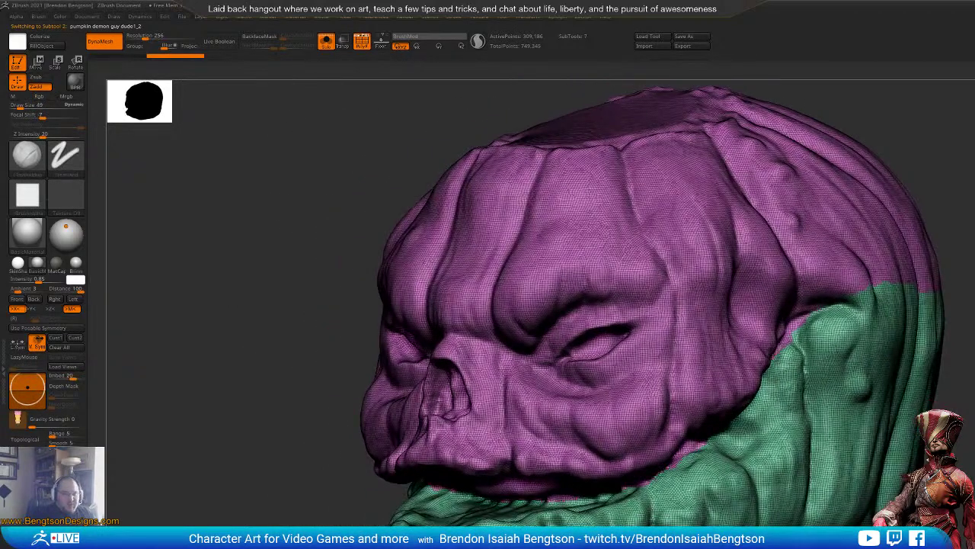
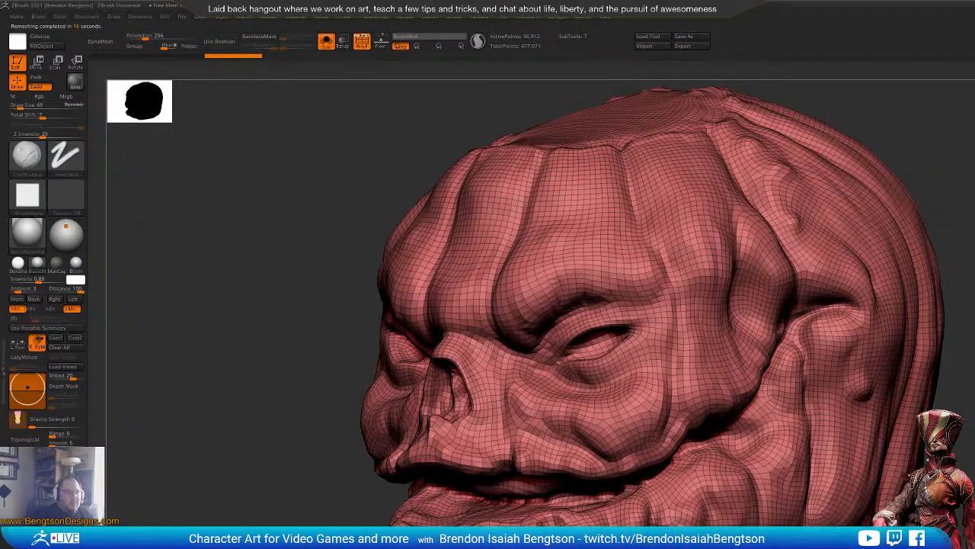
Step: Examine the remeshed head's topology, subdivide it twice with the polyframe hidden and undo the subdivisions
left_click_drag(305, 304, 442, 320)
mouse_move(548, 317)
left_mouse_down()
mouse_move(647, 320)
mouse_move(636, 381)
mouse_move(617, 326)
mouse_move(502, 314)
left_mouse_up()
mouse_move(937, 450)
left_mouse_down()
mouse_move(885, 452)
mouse_move(920, 449)
mouse_move(660, 238)
left_mouse_up()
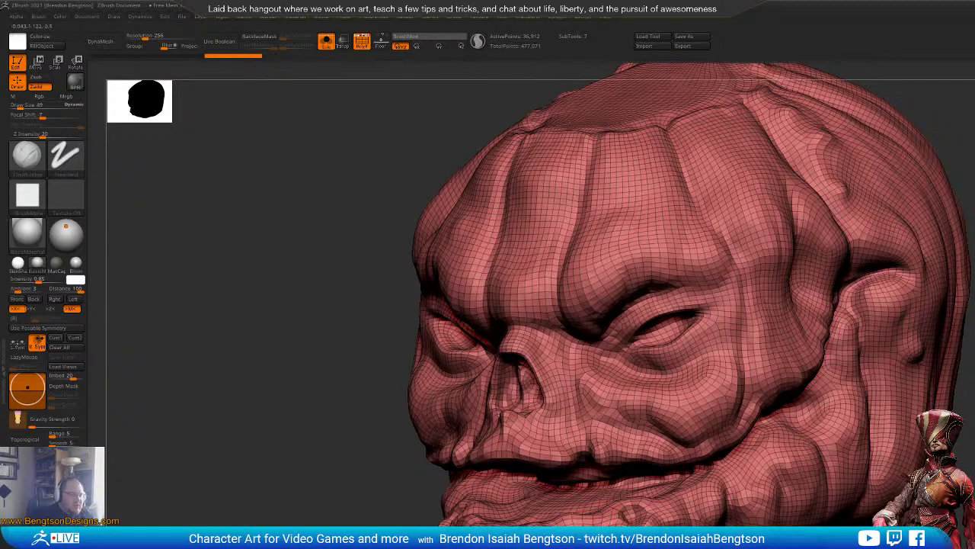
mouse_move(595, 523)
right_mouse_down("alt")
mouse_move(590, 460)
mouse_move(480, 461)
mouse_move(593, 455)
mouse_move(602, 453)
mouse_move(556, 453)
mouse_move(594, 425)
mouse_move(510, 417)
right_mouse_up("alt")
mouse_move(792, 508)
left_mouse_down()
mouse_move(769, 516)
mouse_move(627, 508)
left_mouse_up()
mouse_move(785, 374)
left_mouse_down()
mouse_move(708, 373)
mouse_move(857, 363)
left_mouse_up()
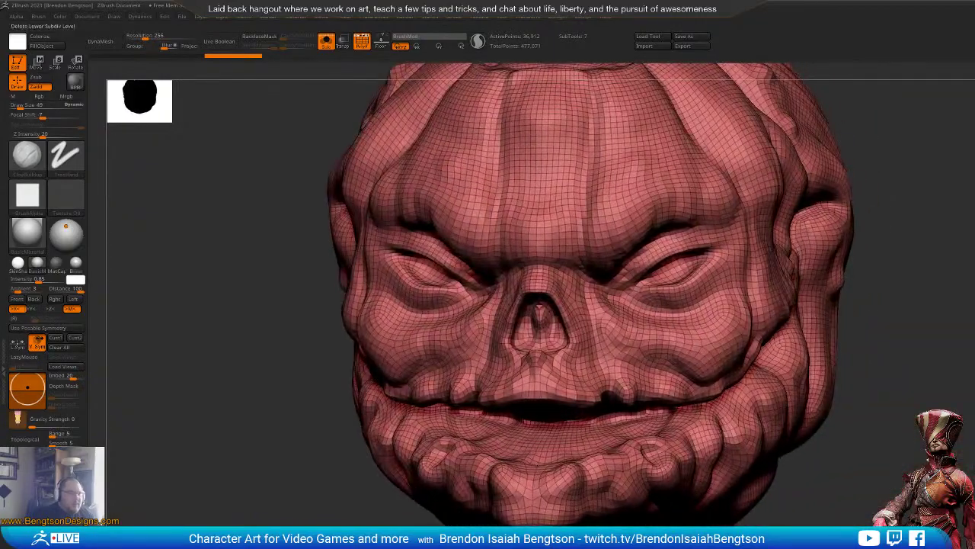
key("d")
key("shift+f")
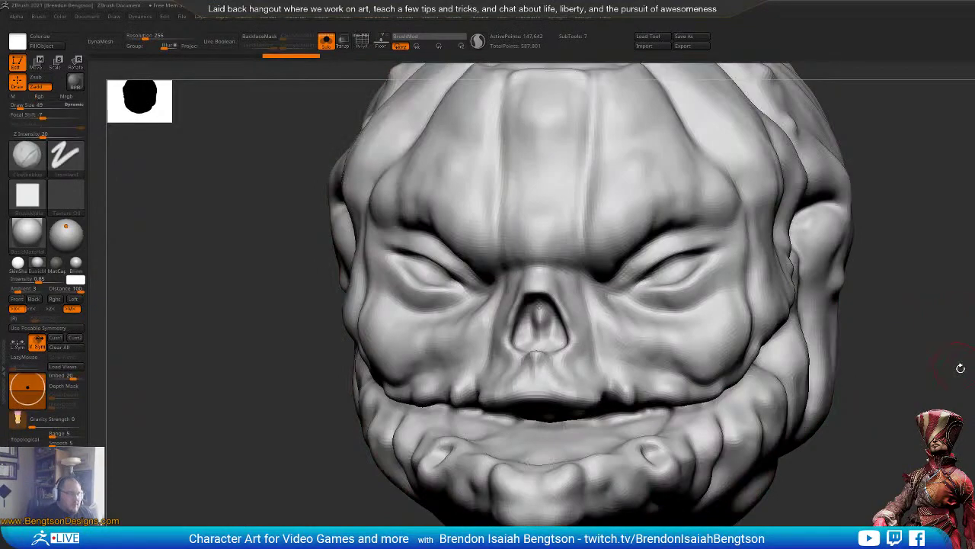
left_click_drag(957, 368, 945, 347)
key("ctrl+d")
key("ctrl+d")
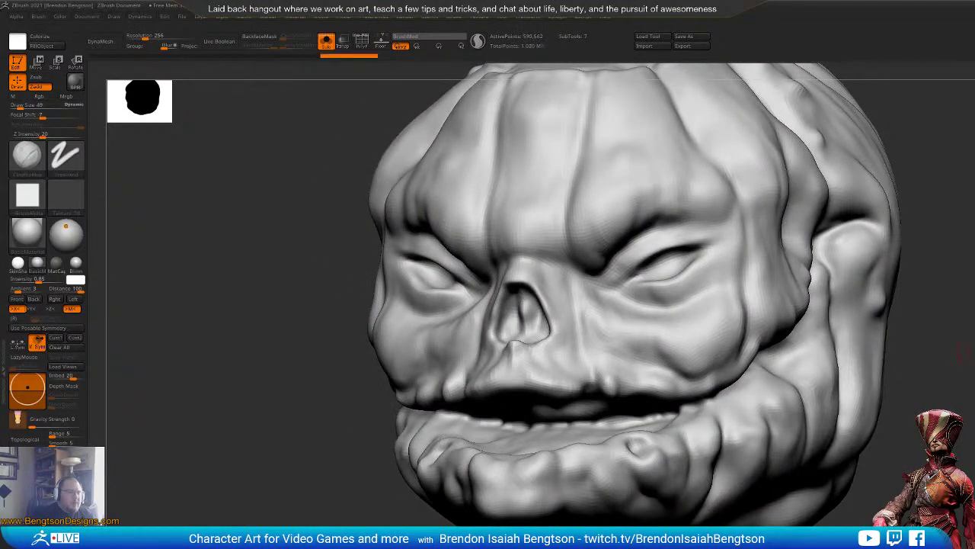
left_click_drag(876, 343, 953, 369)
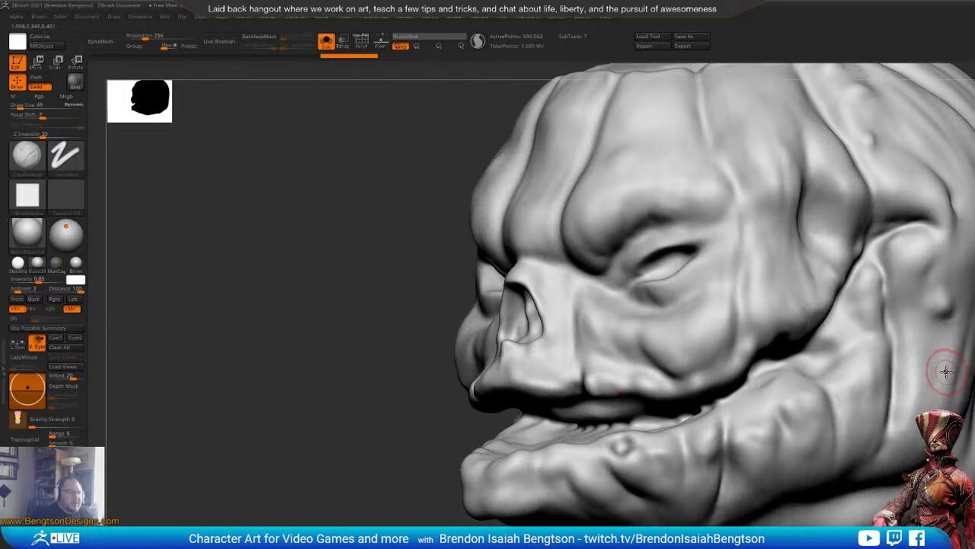
key("ctrl+z")
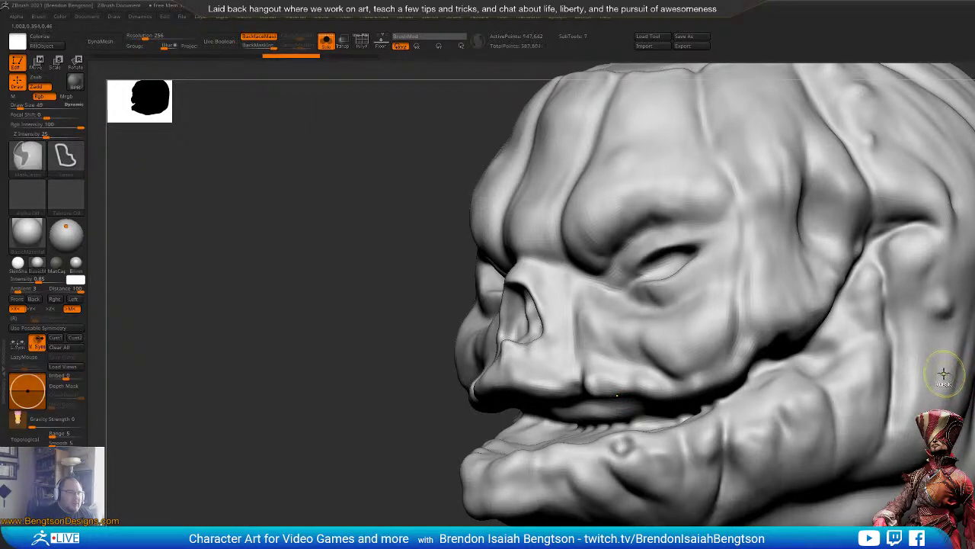
right_click_drag(926, 256, 806, 316, "alt")
mouse_move(814, 365)
right_mouse_down()
mouse_move(838, 381)
mouse_move(845, 373)
right_mouse_up()
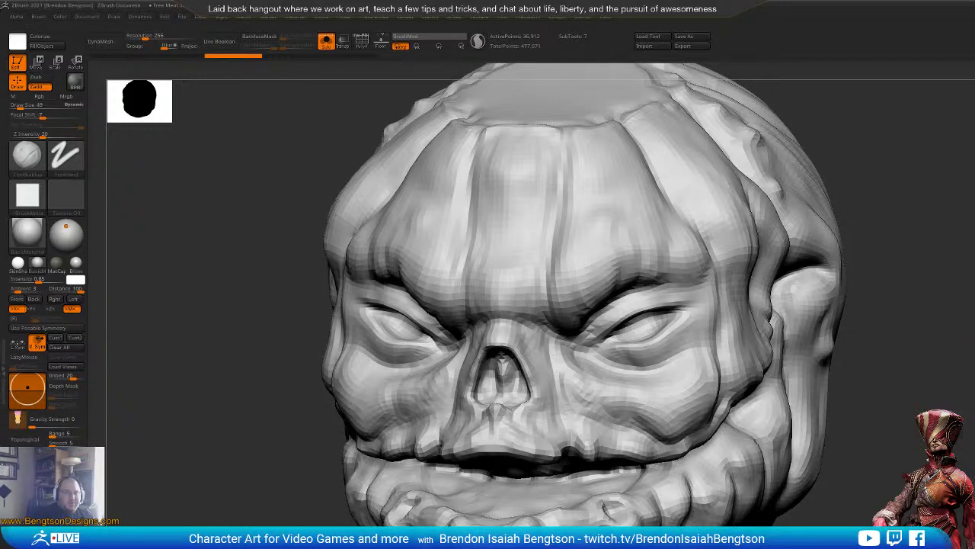
Step: Subdivide the remeshed pumpkin head three times
key("ctrl+d")
key("ctrl+d")
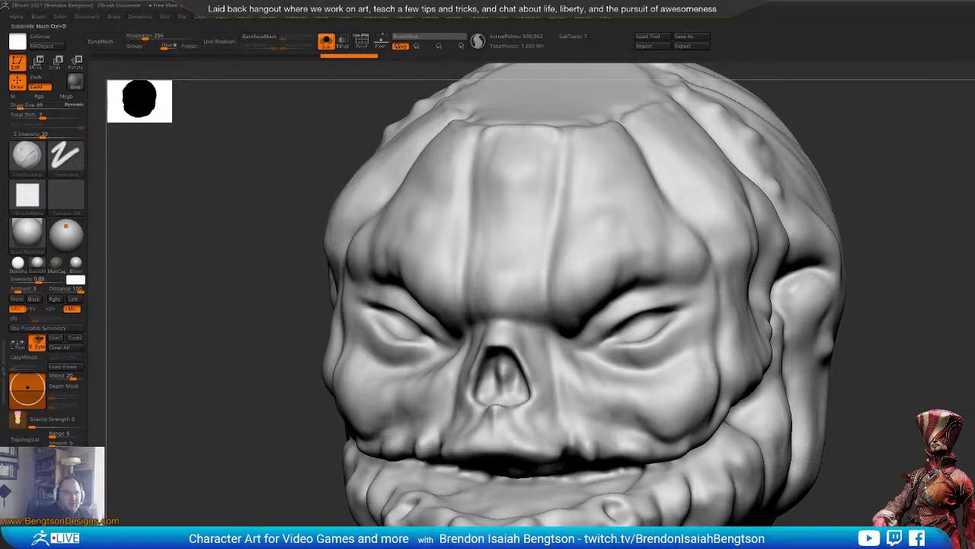
key("ctrl+d")
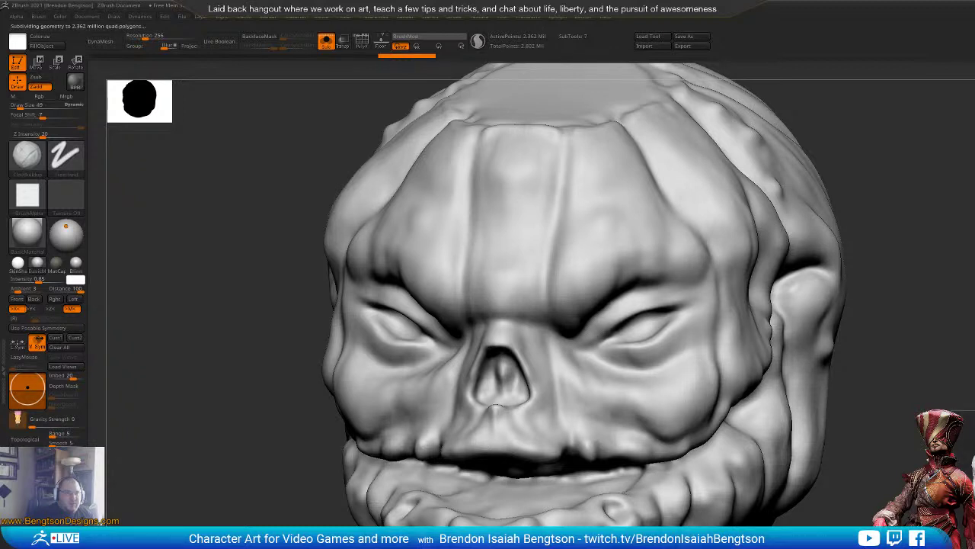
Step: Turn off solo mode to show all subtools and examine the overlapping heads from both sides
mouse_move(957, 375)
left_mouse_down()
mouse_move(793, 370)
mouse_move(961, 381)
mouse_move(965, 370)
left_mouse_up()
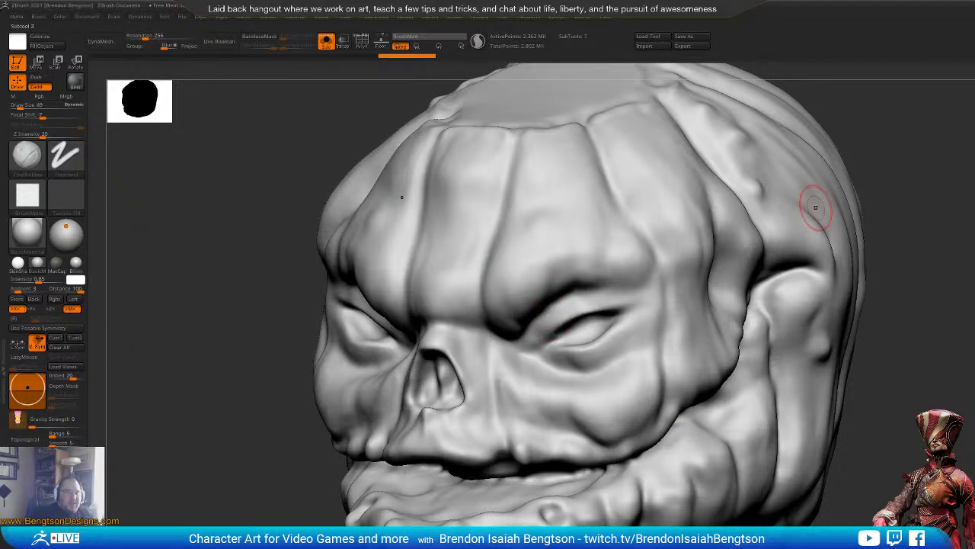
key("shift+alt+s")
mouse_move(936, 407)
left_mouse_down()
mouse_move(826, 404)
mouse_move(872, 404)
left_mouse_up()
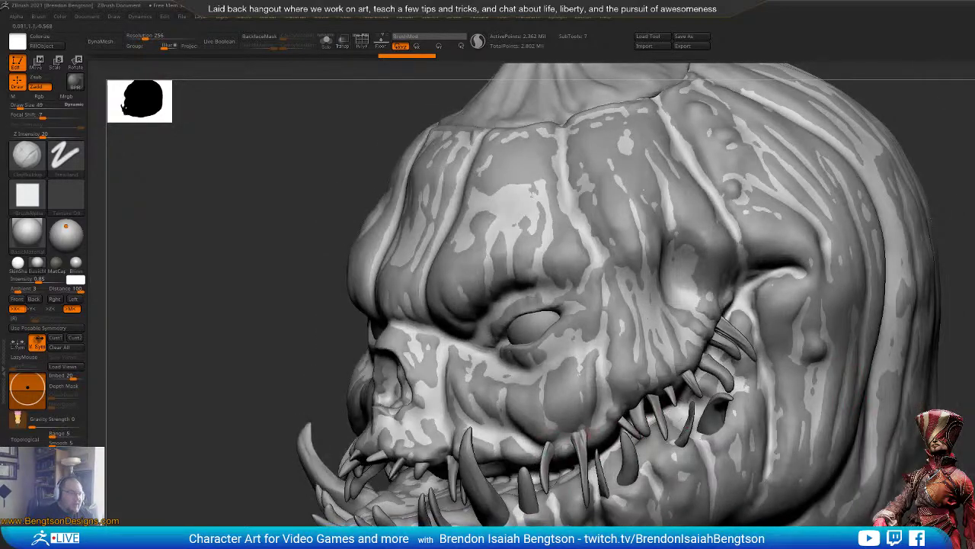
mouse_move(221, 434)
left_mouse_down()
mouse_move(244, 424)
mouse_move(389, 434)
left_mouse_up()
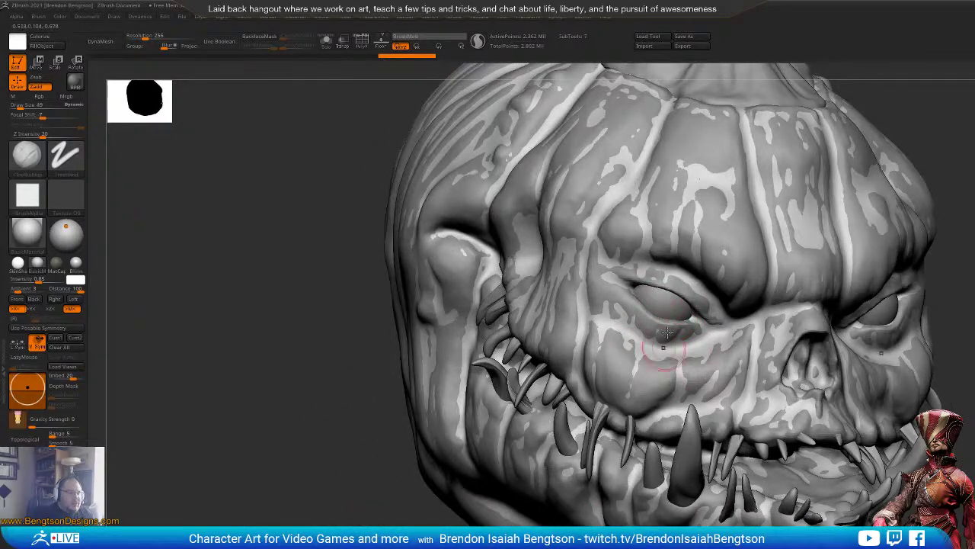
Step: Hide the stem, teeth and eyes and compare the remeshed pumpkin head with the original
left_click_drag(912, 280, 925, 251)
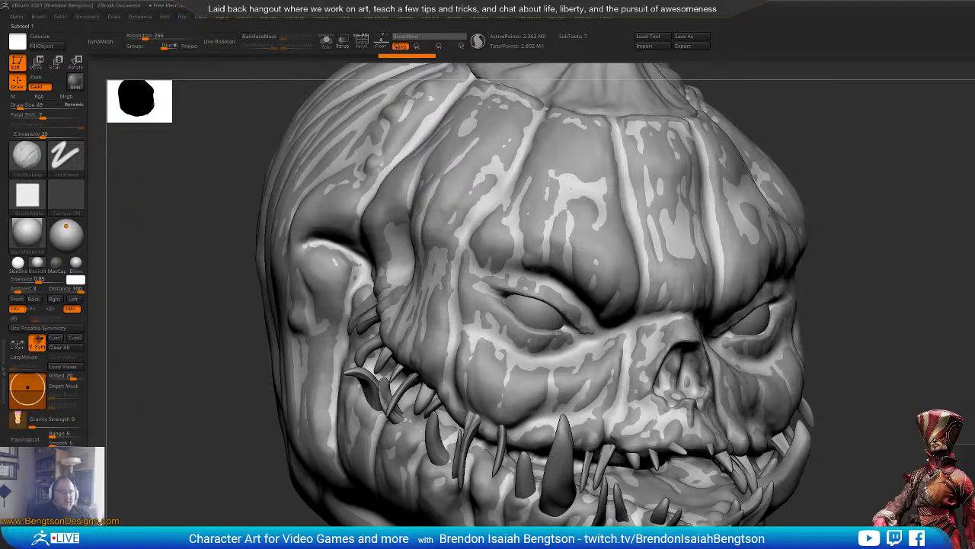
left_click_drag(357, 265, 346, 266, "shift")
key("ctrl+shift+z")
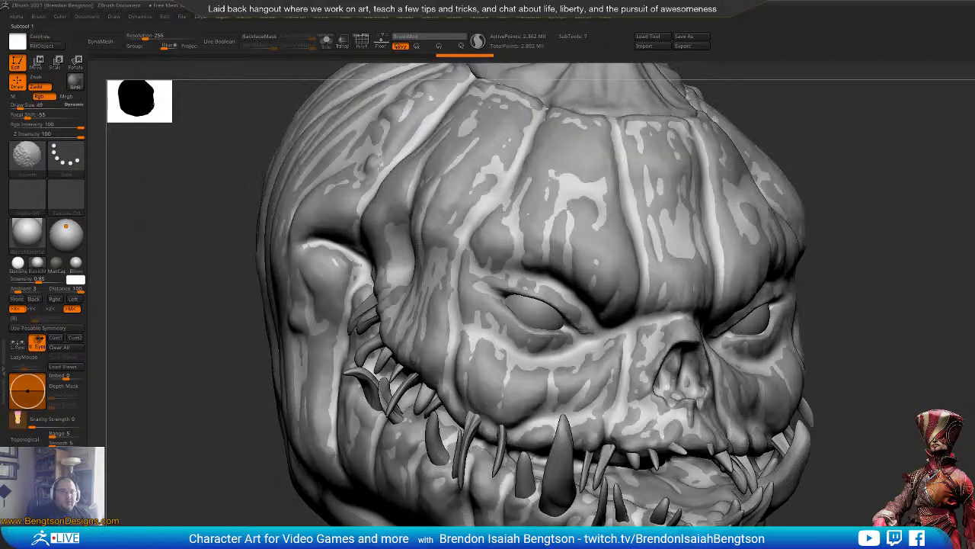
key("ctrl+z")
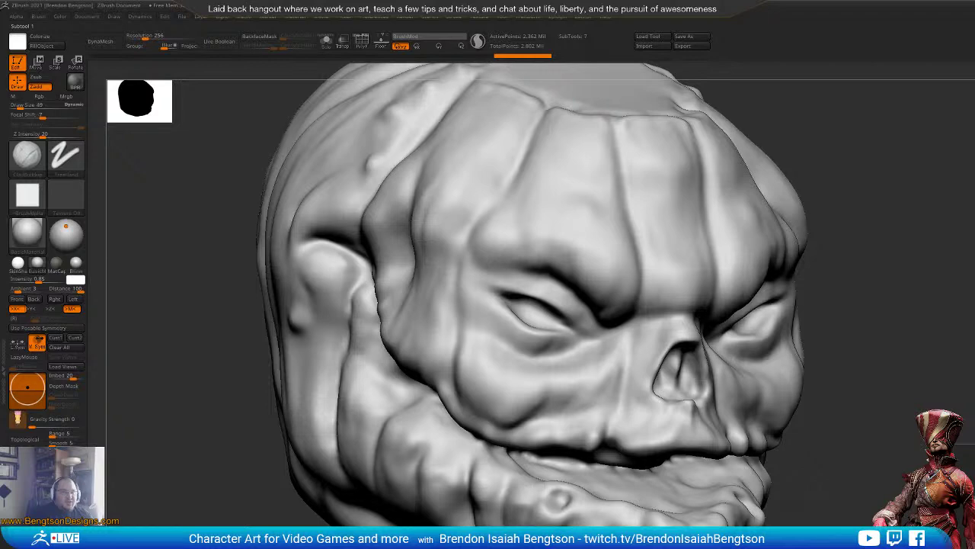
key("ctrl+shift+z")
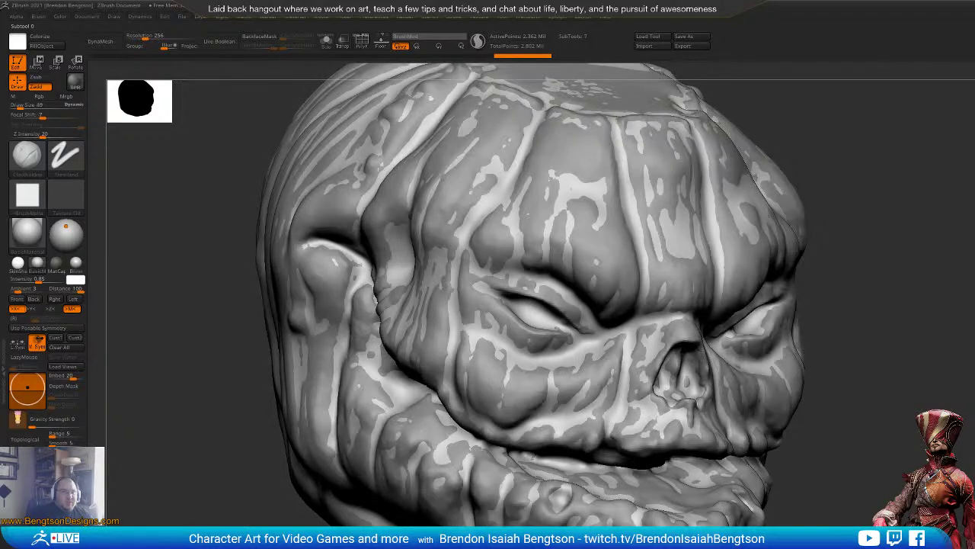
mouse_move(958, 378)
left_mouse_down()
mouse_move(958, 396)
mouse_move(945, 390)
left_mouse_up()
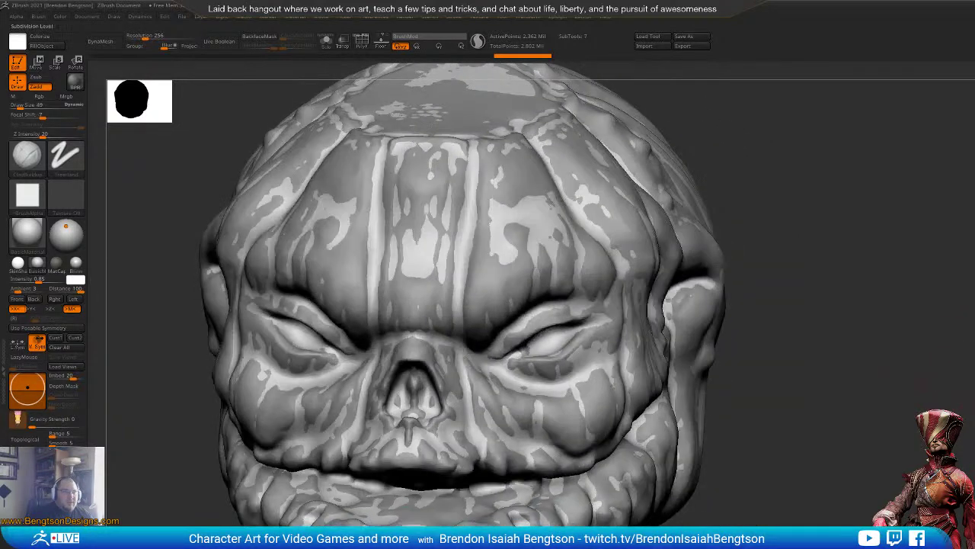
Step: Lower the remeshed head to its lowest subdivision level and show its polyframe
key("shift+d")
key("shift+d")
key("shift+d")
mouse_move(856, 376)
left_mouse_down()
mouse_move(953, 387)
mouse_move(938, 375)
mouse_move(972, 391)
mouse_move(973, 442)
mouse_move(937, 415)
left_mouse_up()
key("shift+f")
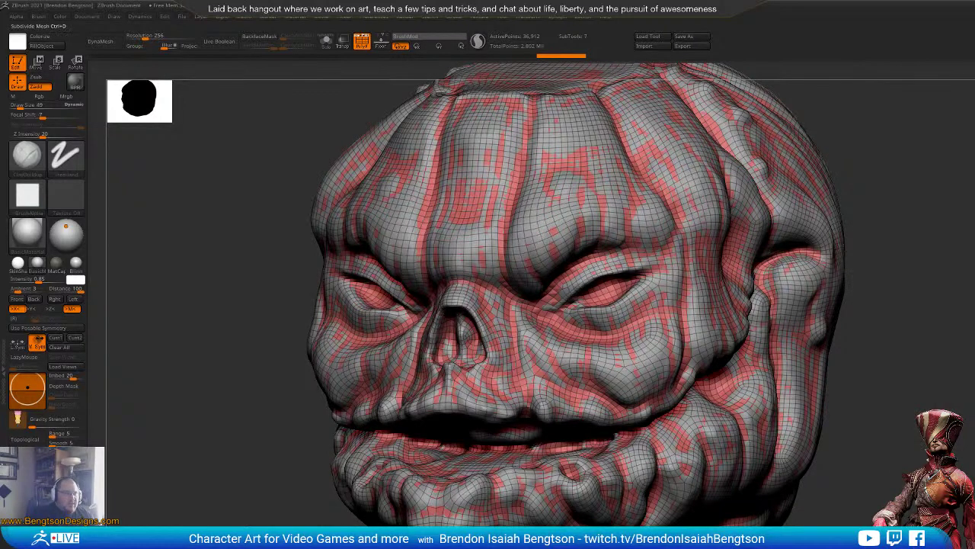
Step: Subdivide the remeshed head twice and hide its polyframe
key("ctrl+d")
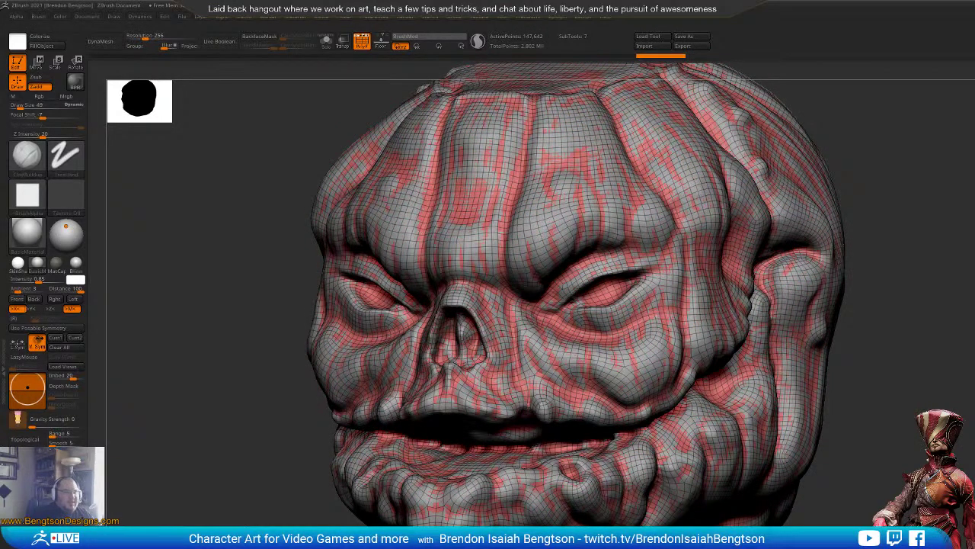
left_click_drag(949, 438, 910, 440)
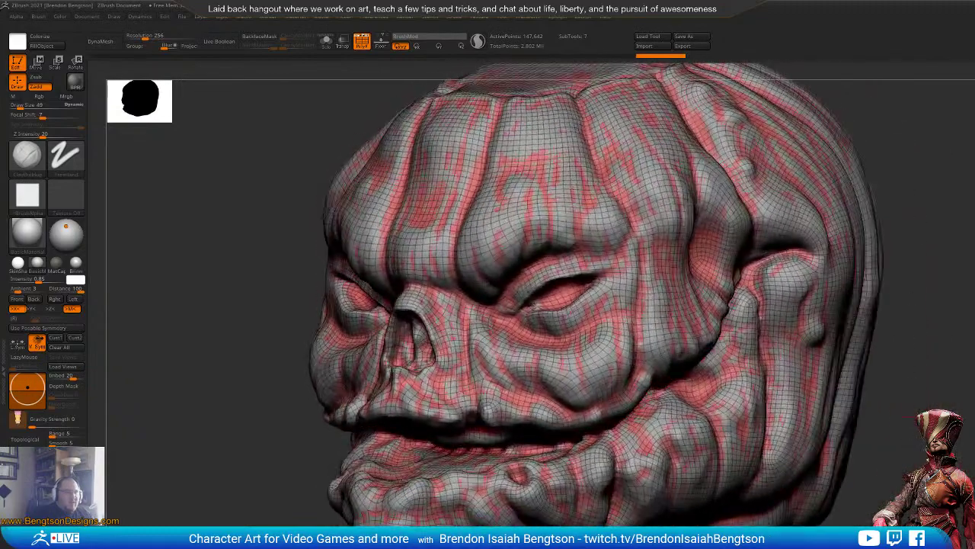
key("ctrl+d")
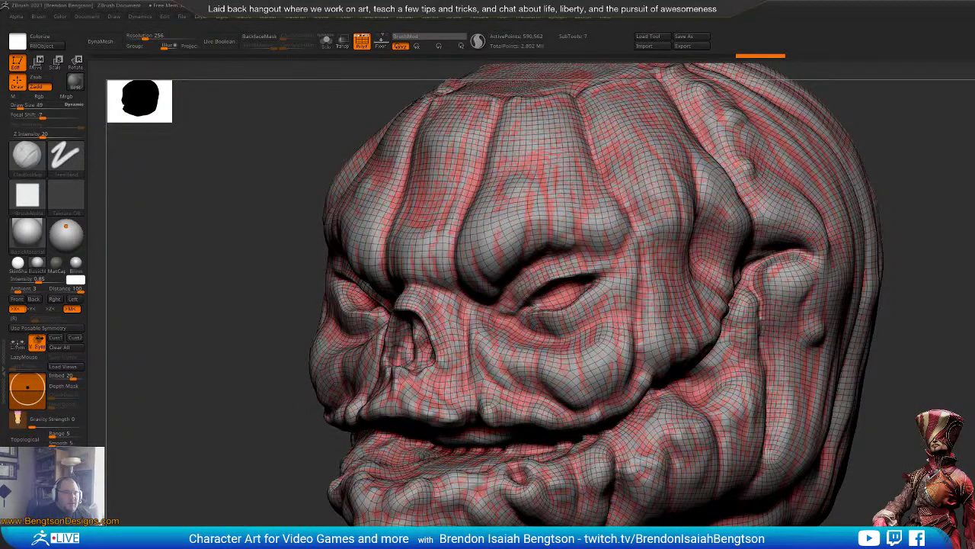
key("shift+f")
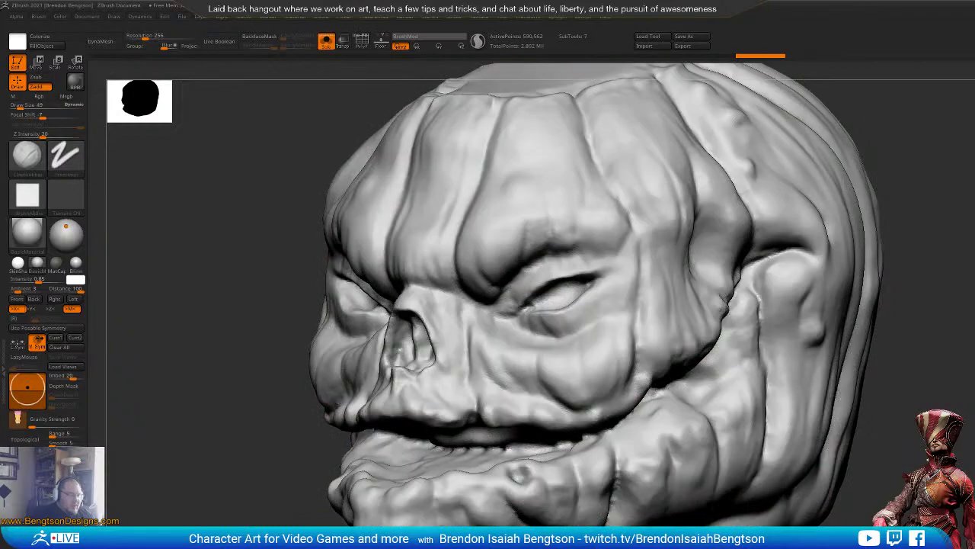
Step: Compare the subdivided head with the overlapping original by toggling solo mode
mouse_move(243, 305)
left_mouse_down()
mouse_move(202, 306)
mouse_move(263, 307)
mouse_move(183, 306)
mouse_move(254, 306)
left_mouse_up()
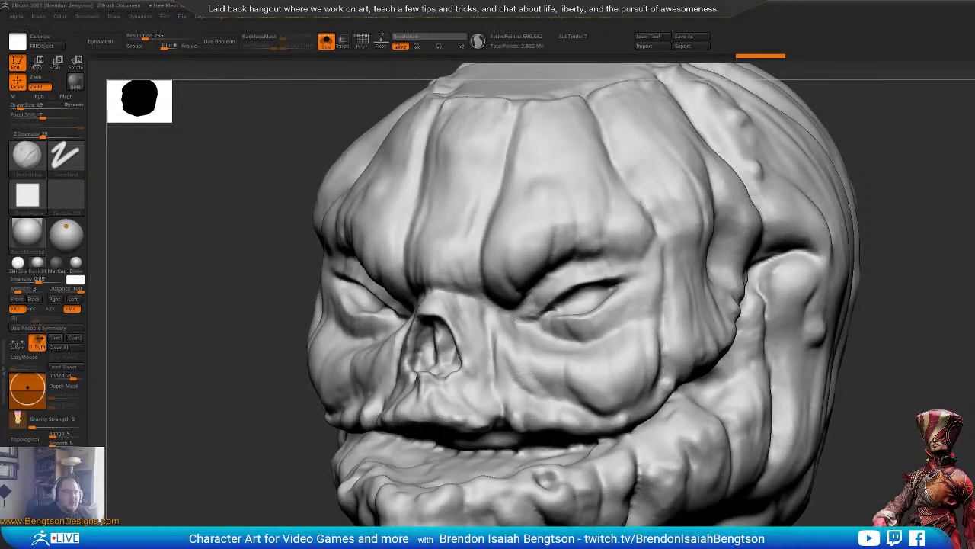
left_click(326, 41)
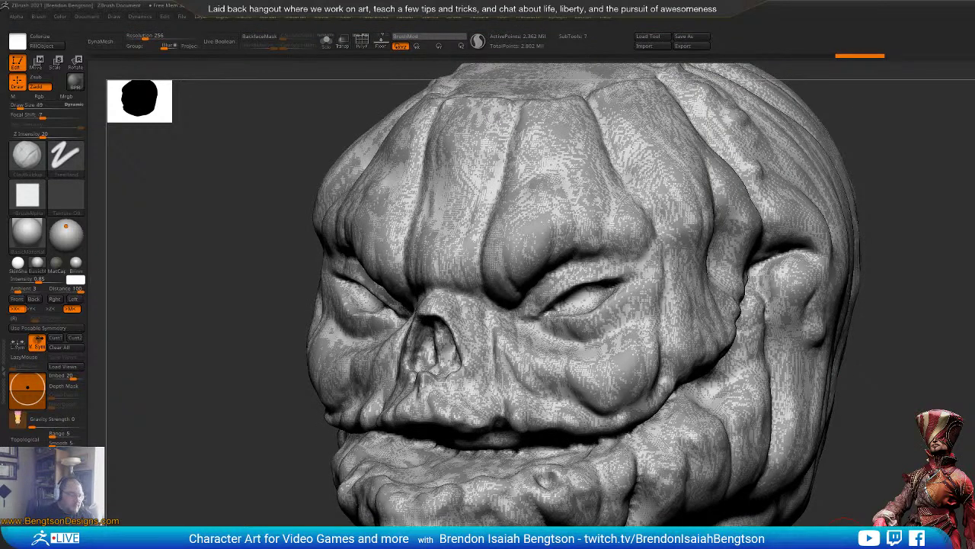
left_click_drag(895, 450, 857, 451)
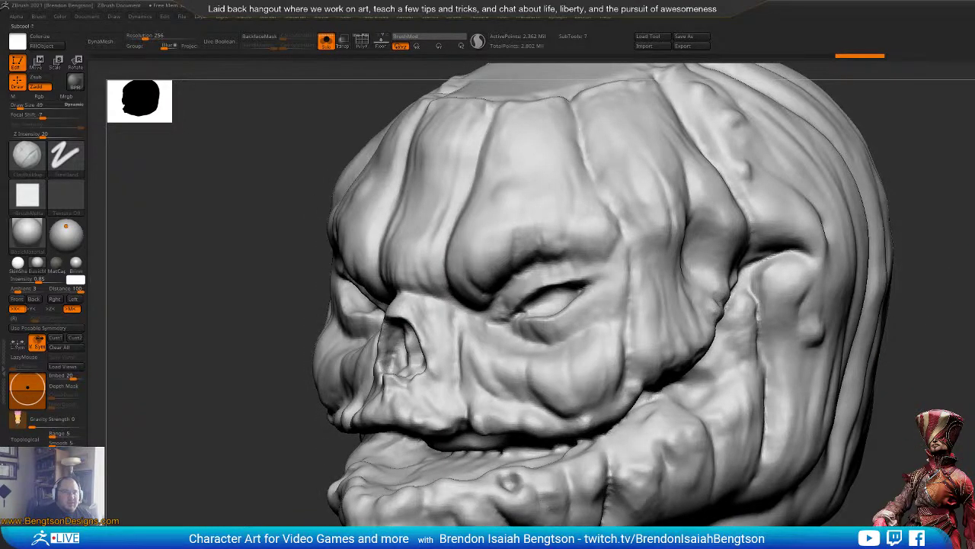
Step: Show the stem, teeth and eyes with the remeshed head again and choose the DamStandard brush
key("shift")
key("b")
key("c")
key("b")
mouse_move(933, 397)
left_mouse_down()
mouse_move(973, 416)
mouse_move(962, 411)
mouse_move(965, 368)
mouse_move(974, 380)
mouse_move(963, 389)
mouse_move(907, 391)
mouse_move(924, 407)
mouse_move(961, 366)
left_mouse_up()
key("alt+s")
mouse_move(971, 414)
left_mouse_down("alt")
mouse_move(945, 450)
mouse_move(943, 487)
left_mouse_up("alt")
left_click_drag(175, 338, 327, 337)
key("b")
key("d")
key("s")
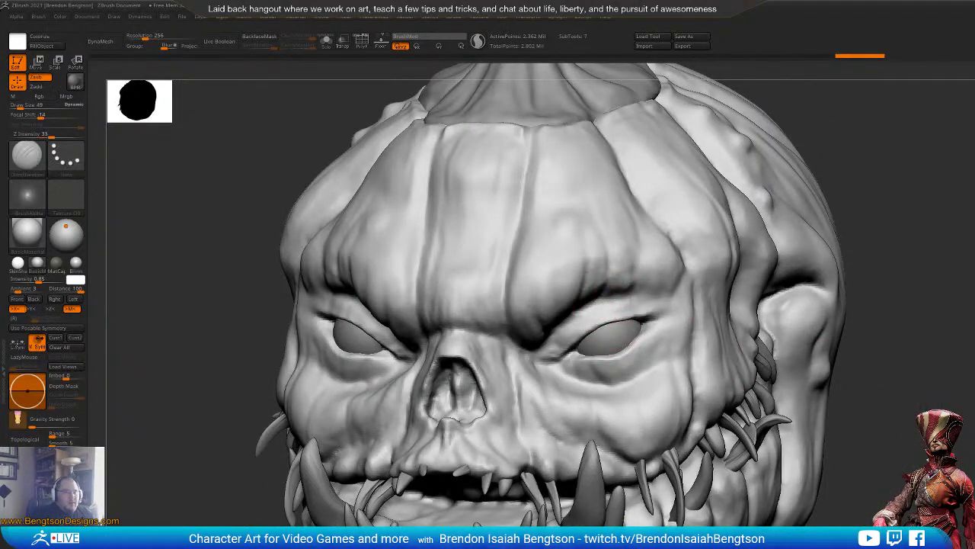
Step: Try DamStandard strokes along the brow and the forehead ridges
mouse_move(557, 299)
left_mouse_down()
mouse_move(570, 259)
mouse_move(533, 284)
mouse_move(536, 337)
mouse_move(560, 299)
mouse_move(529, 312)
left_mouse_up()
key("ctrl+z")
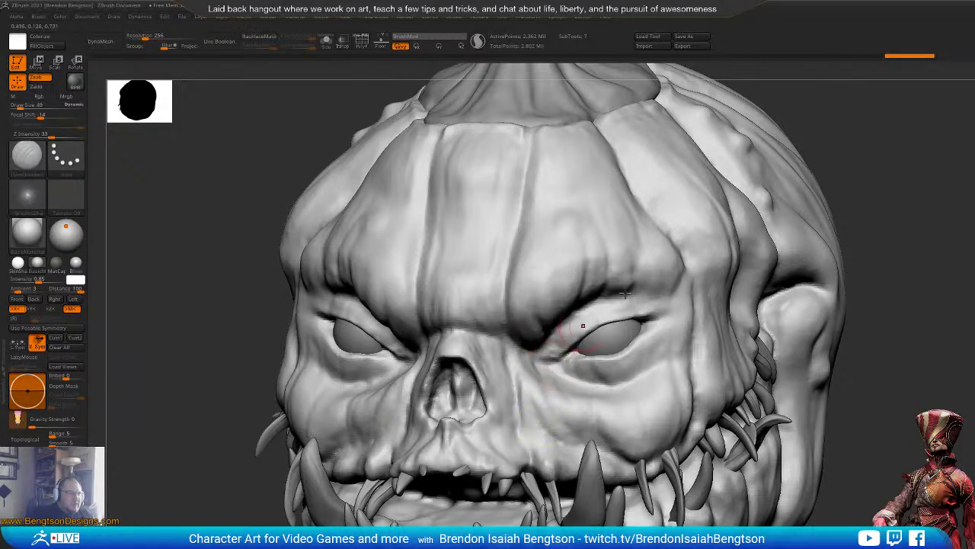
mouse_move(555, 163)
left_mouse_down()
mouse_move(539, 296)
mouse_move(557, 189)
mouse_move(551, 246)
mouse_move(549, 226)
left_mouse_up()
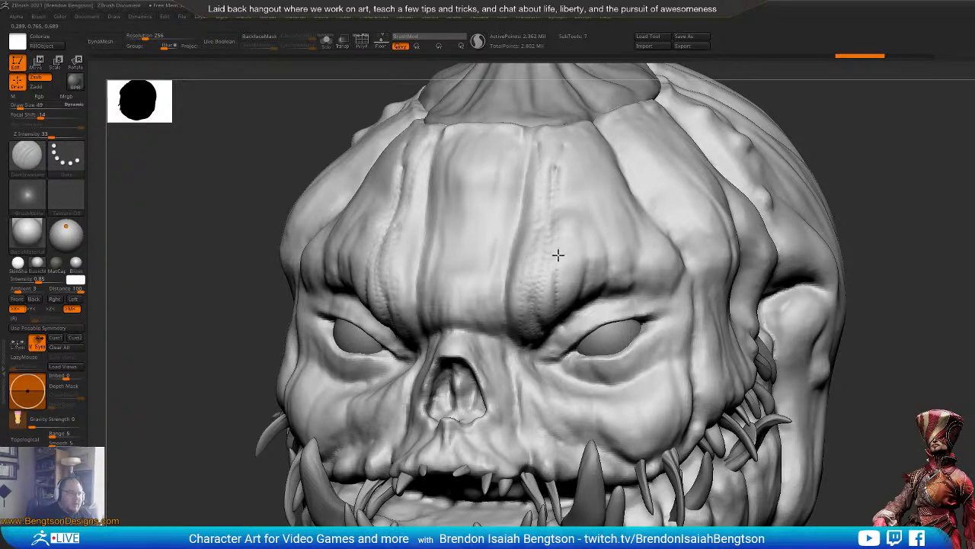
key("ctrl+z")
key("ctrl+z")
key("ctrl+z")
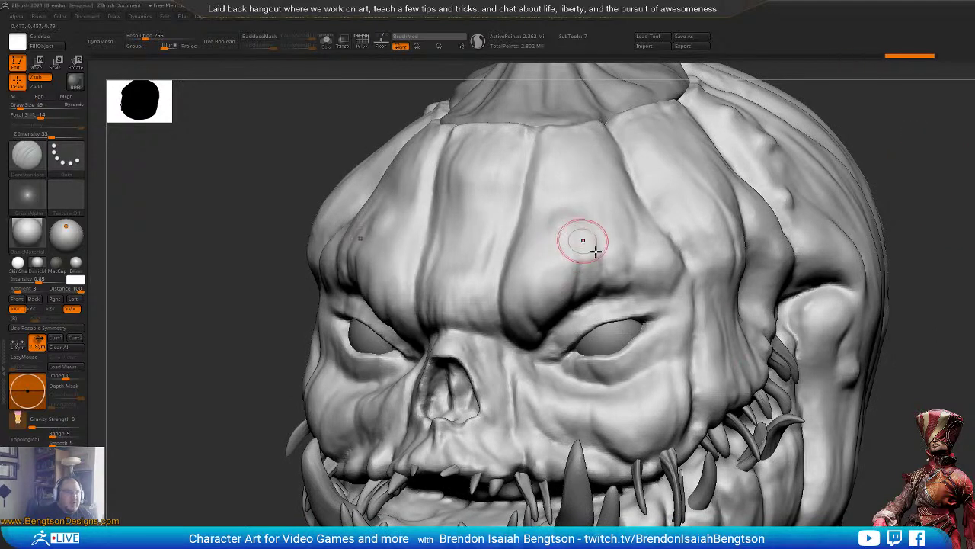
Step: Roughen the forehead and brow with dense, fine DamStandard strokes for a pitted, wrinkled skin texture
key("ctrl+shift")
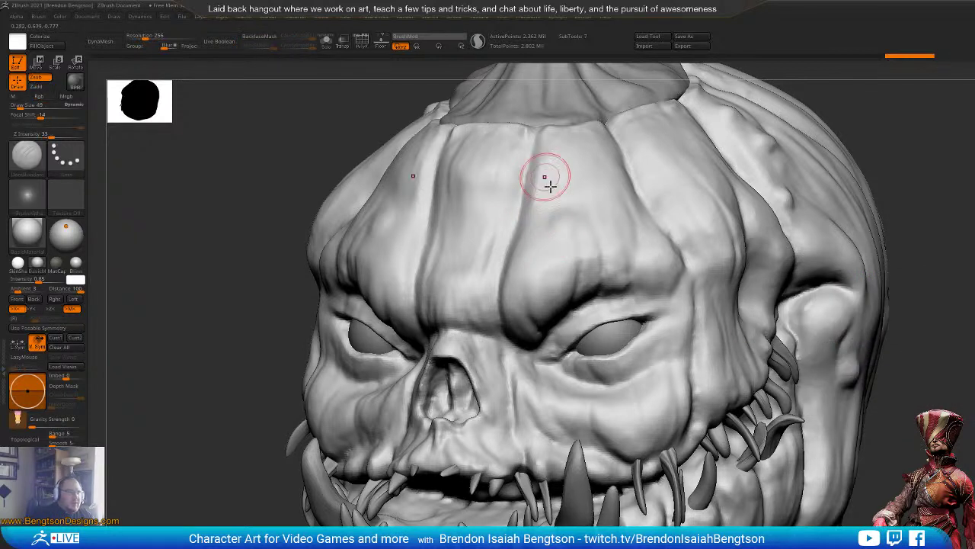
mouse_move(546, 177)
left_mouse_down()
mouse_move(544, 148)
mouse_move(563, 141)
mouse_move(579, 210)
mouse_move(606, 260)
mouse_move(597, 178)
left_mouse_up()
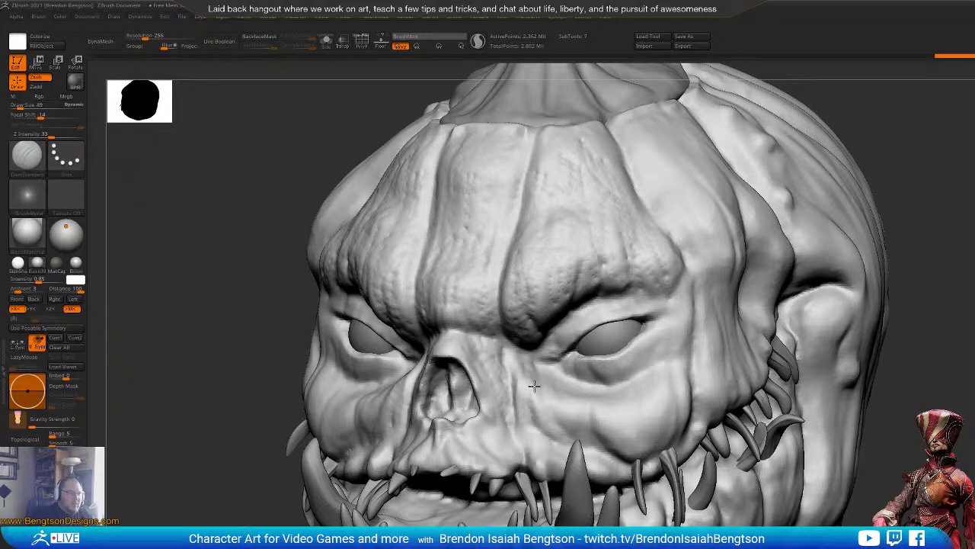
left_click_drag(926, 446, 966, 470)
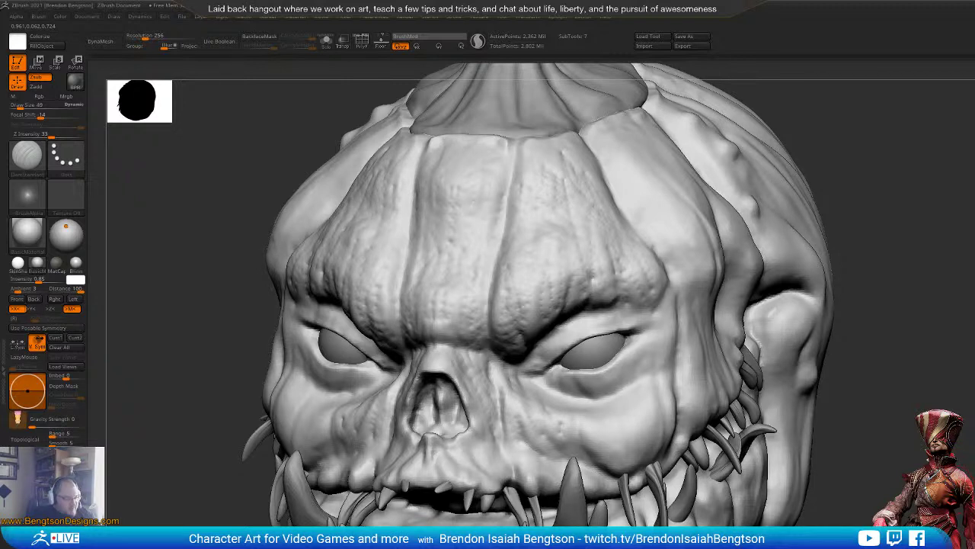
Step: Soften the rough texture across the brow, central forehead and outer brow edge with the Morph brush
key("b")
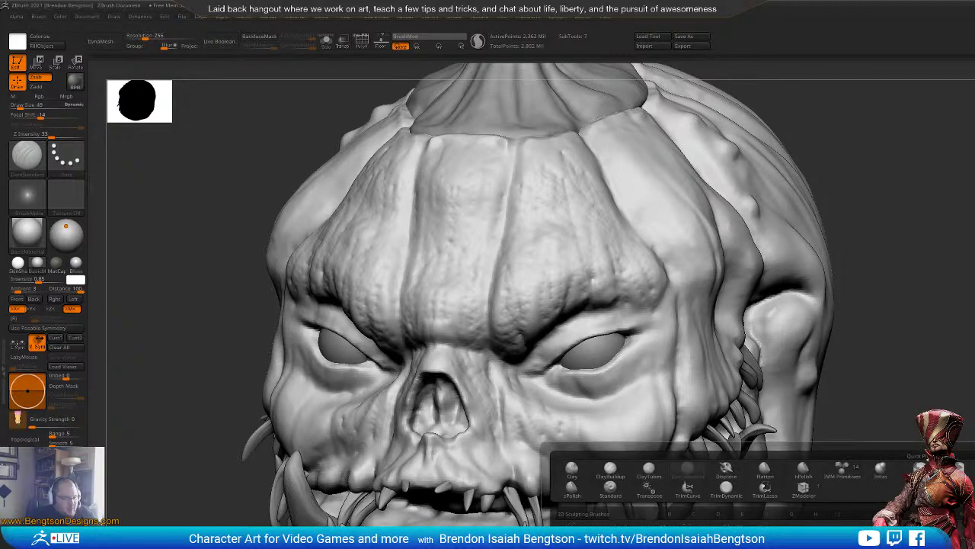
key("m")
key("o")
mouse_move(516, 291)
left_mouse_down()
mouse_move(504, 303)
mouse_move(516, 265)
mouse_move(543, 299)
left_mouse_up()
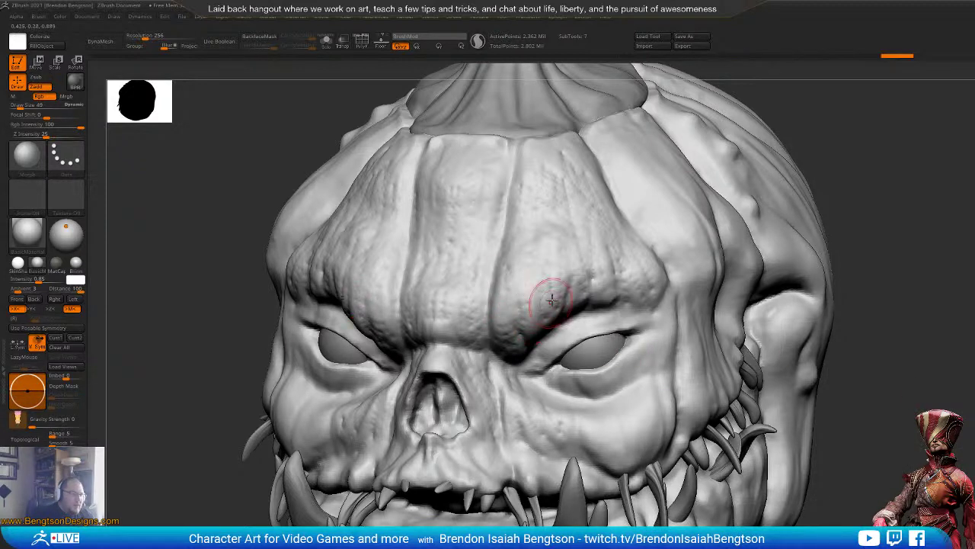
mouse_move(477, 308)
left_mouse_down()
mouse_move(450, 315)
mouse_move(459, 249)
mouse_move(436, 229)
mouse_move(450, 195)
left_mouse_up()
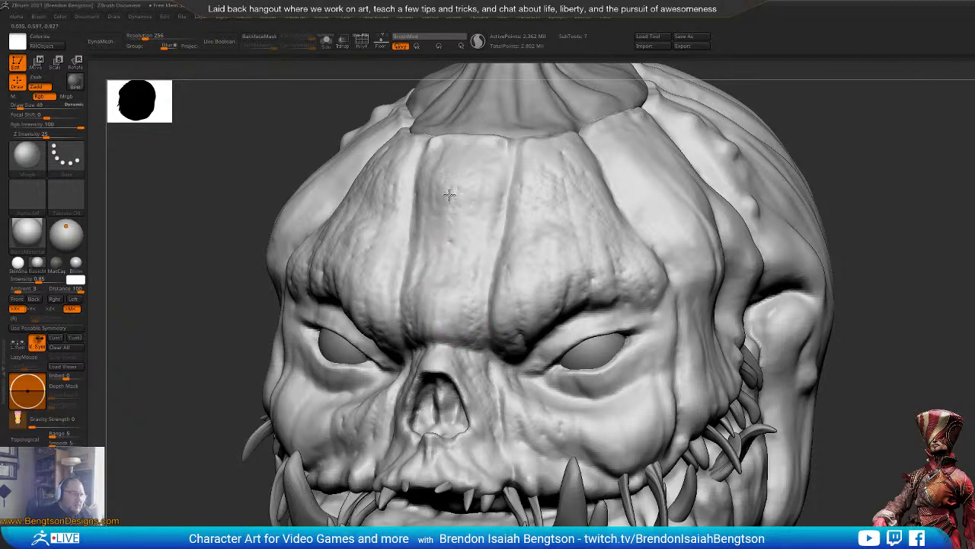
left_click_drag(457, 246, 461, 191)
left_click_drag(566, 160, 572, 192)
mouse_move(934, 174)
left_mouse_down("alt")
mouse_move(936, 250)
mouse_move(830, 267)
left_mouse_up("alt")
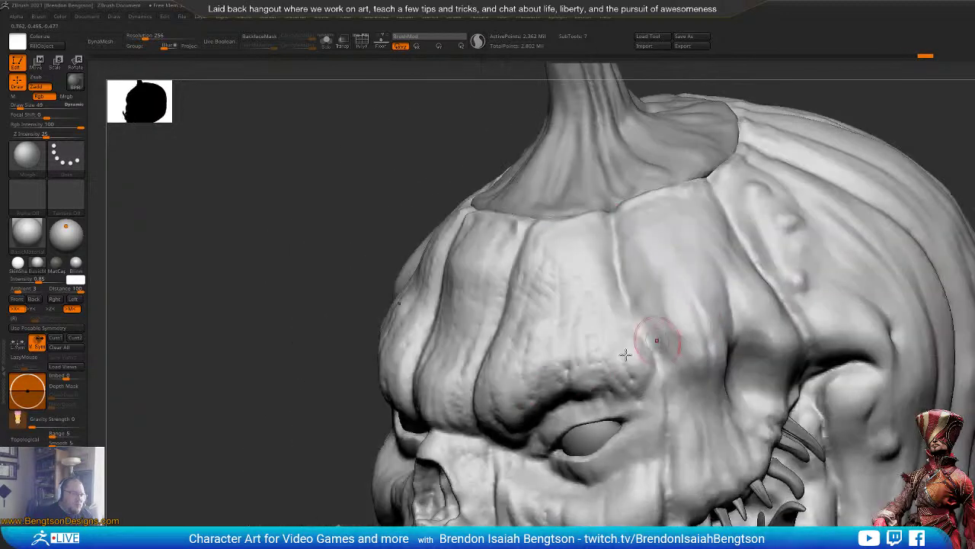
left_click_drag(629, 355, 613, 355)
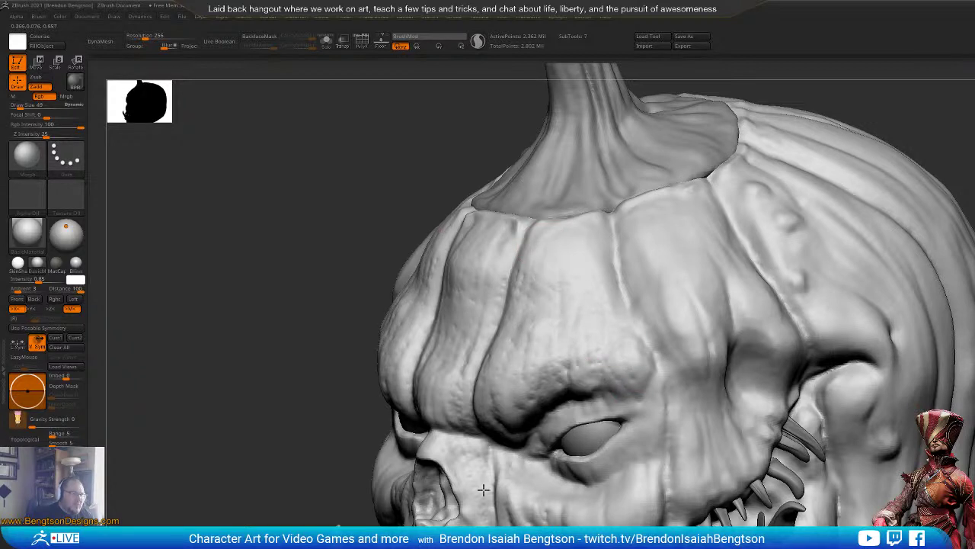
Step: Fade more of the pitted texture on the forehead segments with the Morph brush, checking the whole head
left_click_drag(283, 389, 266, 321, "alt")
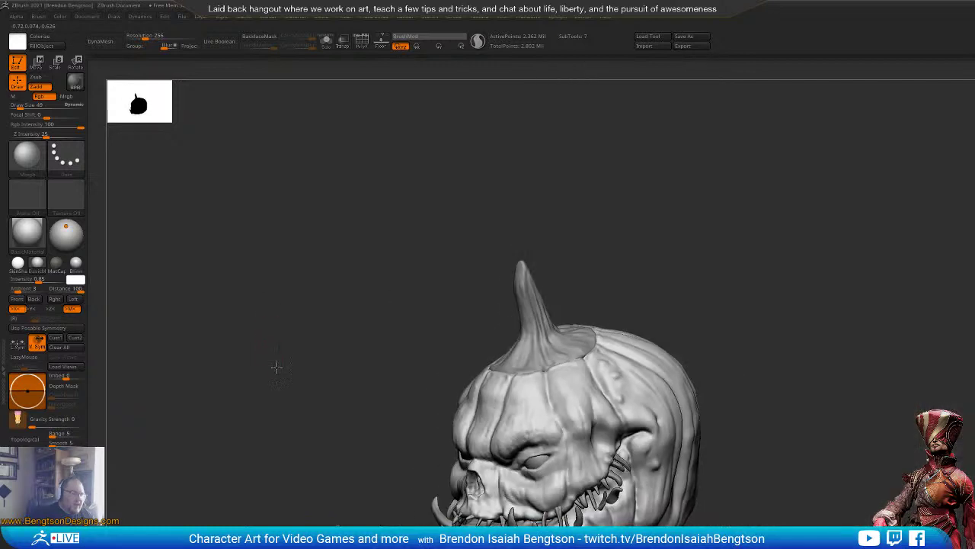
left_click_drag(277, 367, 418, 332)
left_click_drag(788, 463, 763, 469)
left_click_drag(824, 424, 765, 462, "alt")
left_click_drag(913, 423, 931, 353, "alt")
left_click_drag(440, 233, 460, 227)
mouse_move(465, 178)
left_mouse_down()
mouse_move(474, 244)
mouse_move(476, 221)
mouse_move(452, 237)
left_mouse_up()
right_click_drag(829, 137, 544, 233)
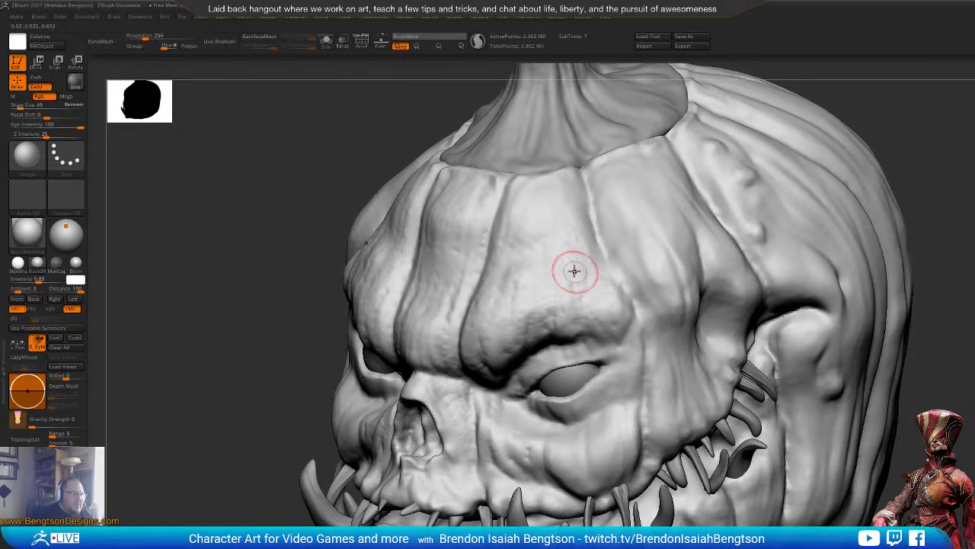
Step: Carve the upper eyelid creases with the DamStandard brush, extending them past the outer eye corners
right_click_drag(855, 240, 876, 238, "alt")
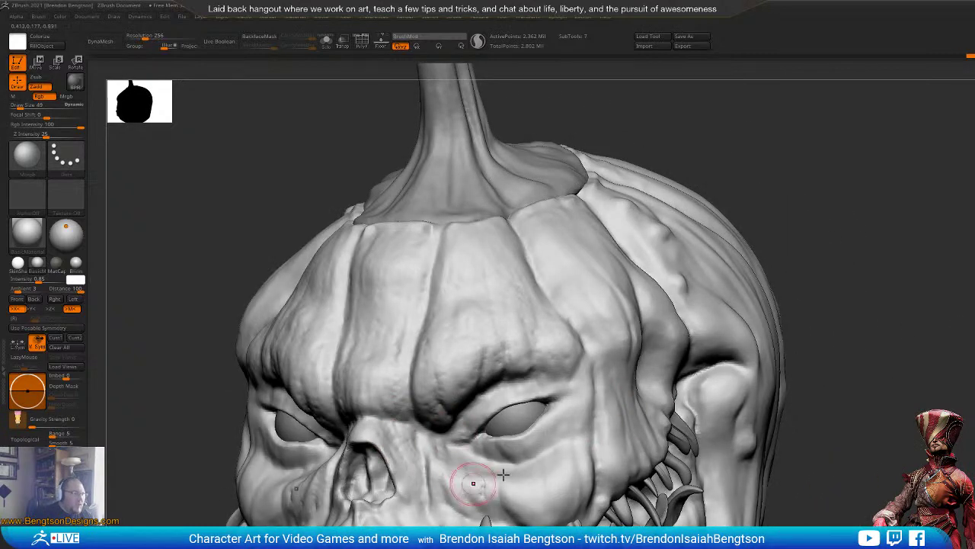
right_click_drag(502, 474, 579, 385)
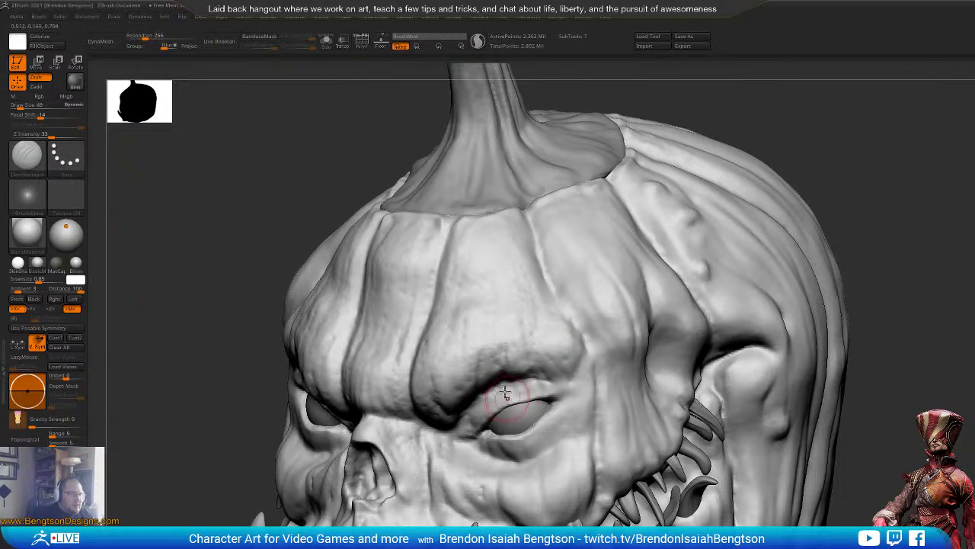
left_click_drag(537, 396, 496, 414)
left_click_drag(564, 394, 502, 412)
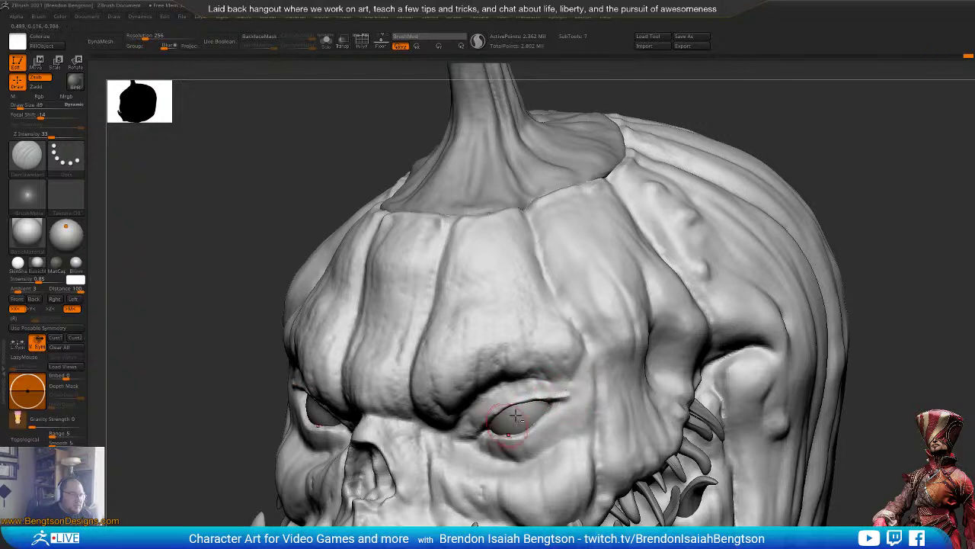
left_click_drag(854, 229, 893, 233)
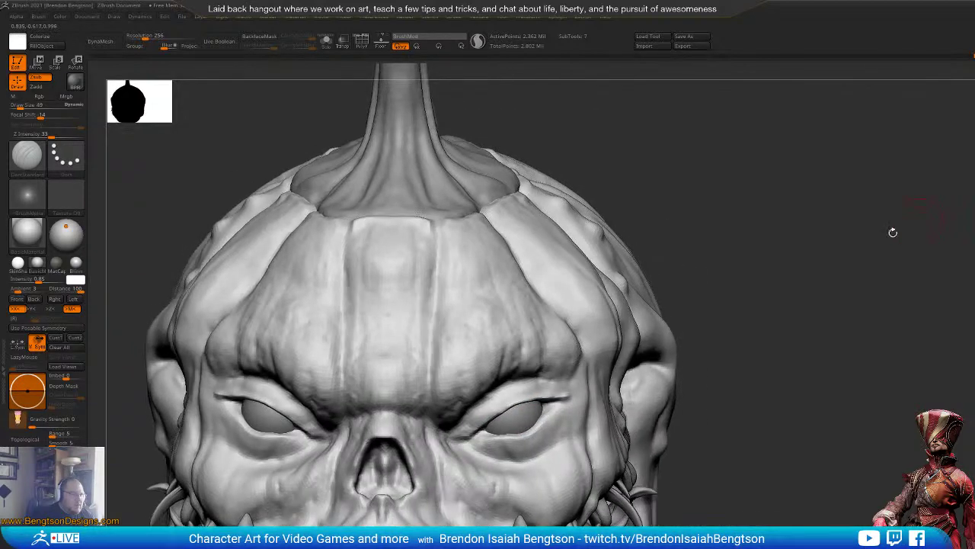
Step: Choose the Move Topological brush and lower the head to its lowest subdivision level
mouse_move(842, 278)
left_mouse_down("alt")
mouse_move(850, 242)
mouse_move(836, 250)
mouse_move(858, 236)
left_mouse_up("alt")
key("ctrl")
key("b")
key("m")
key("t")
key("space")
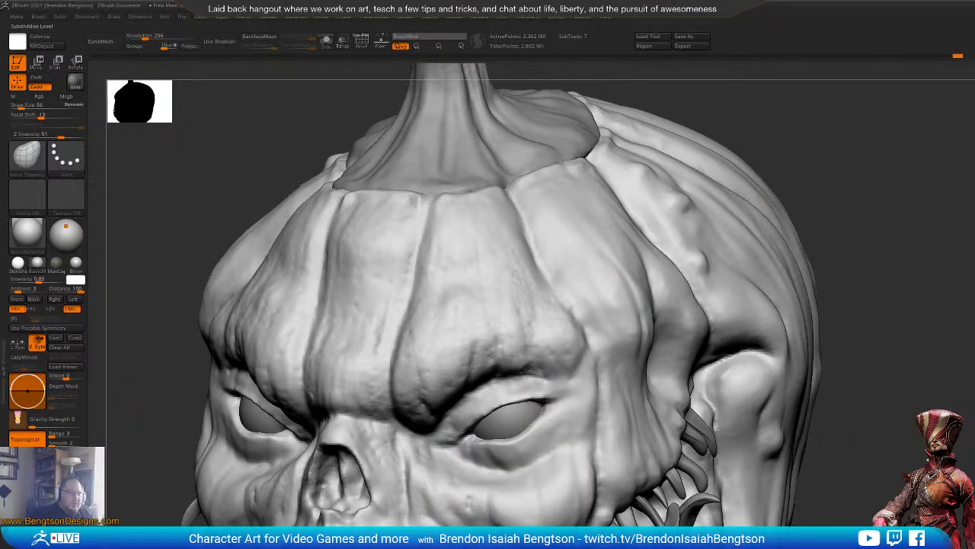
key("shift+d")
key("shift+d")
key("shift+d")
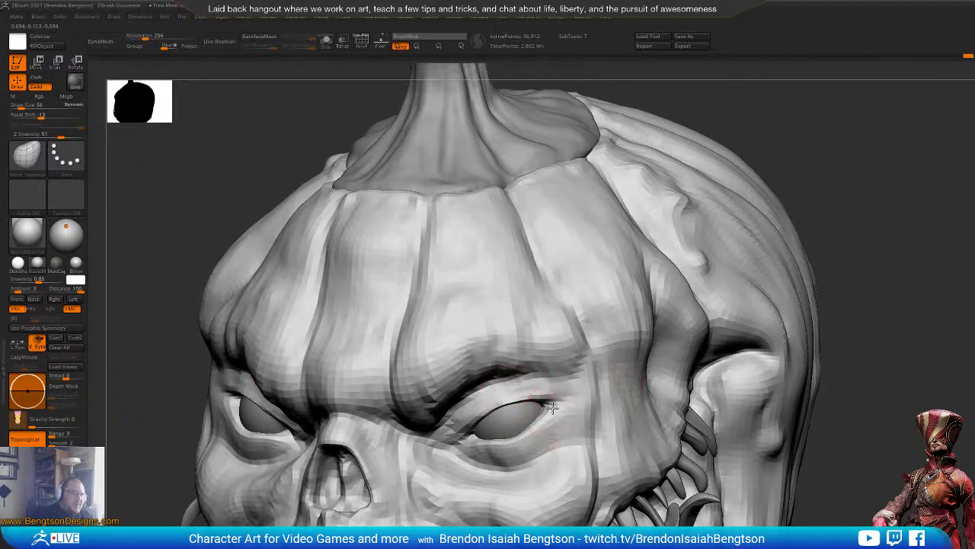
Step: Reshape the outer corners of the upper eyelids with the Move Topological brush, checking them from several angles
key("space")
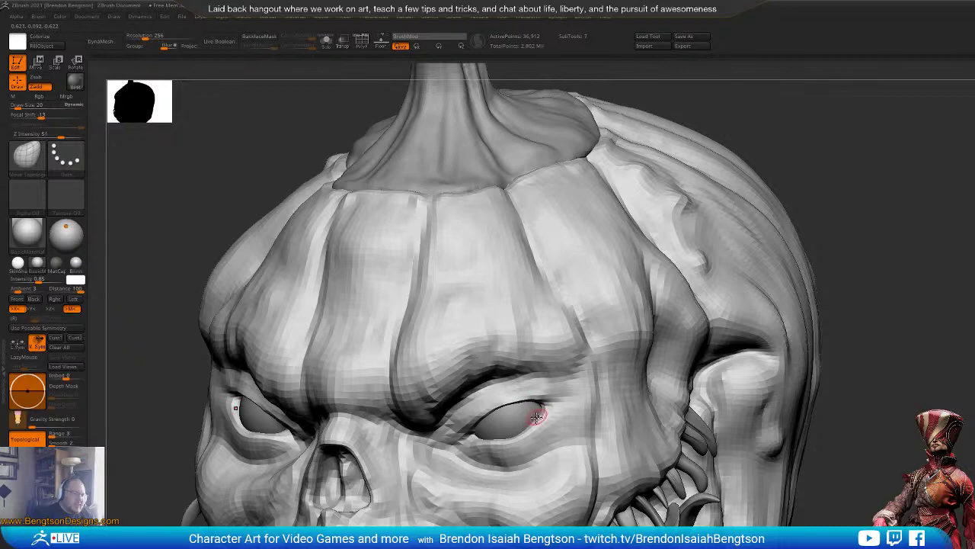
key("space")
left_click_drag(538, 416, 543, 416)
left_click_drag(922, 269, 845, 268)
left_click_drag(490, 448, 491, 444)
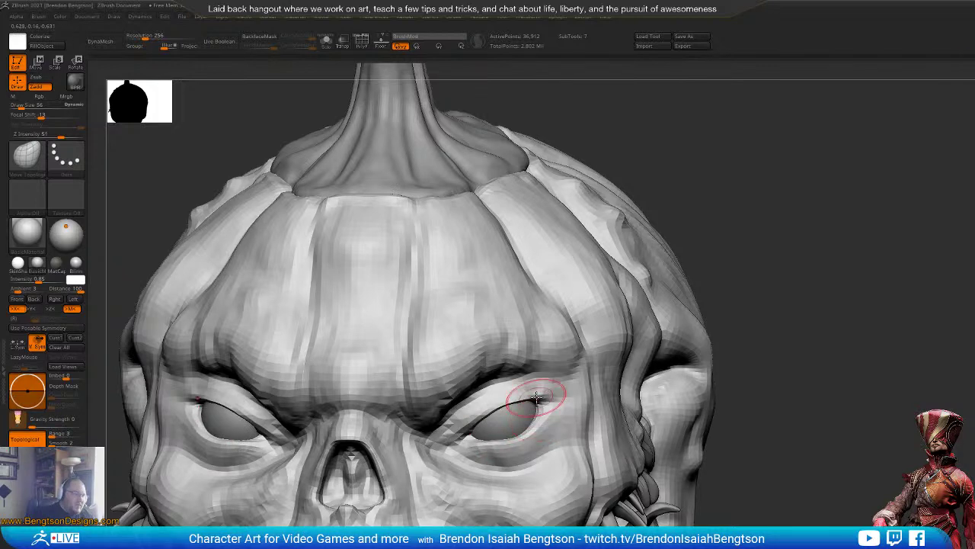
left_click_drag(538, 396, 534, 400)
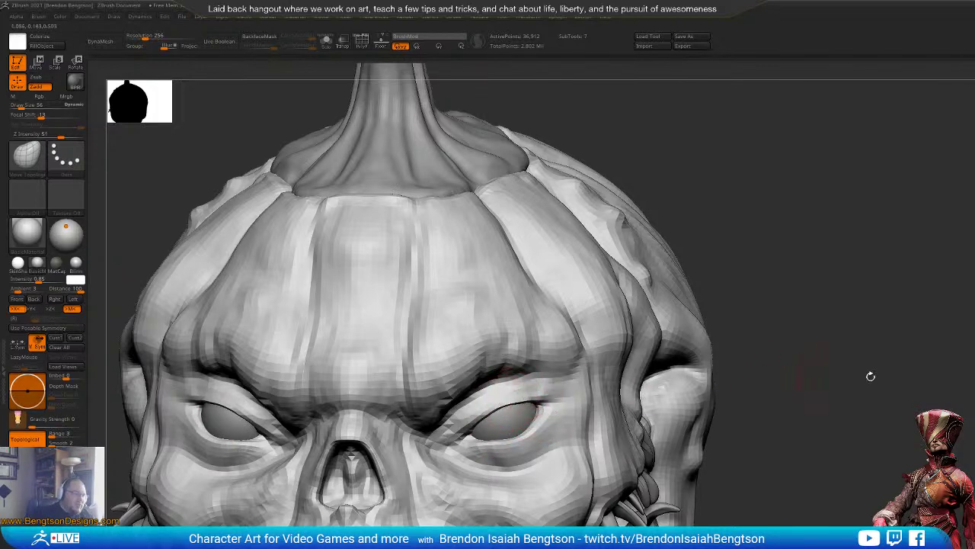
mouse_move(871, 374)
left_mouse_down()
mouse_move(914, 417)
mouse_move(966, 421)
left_mouse_up()
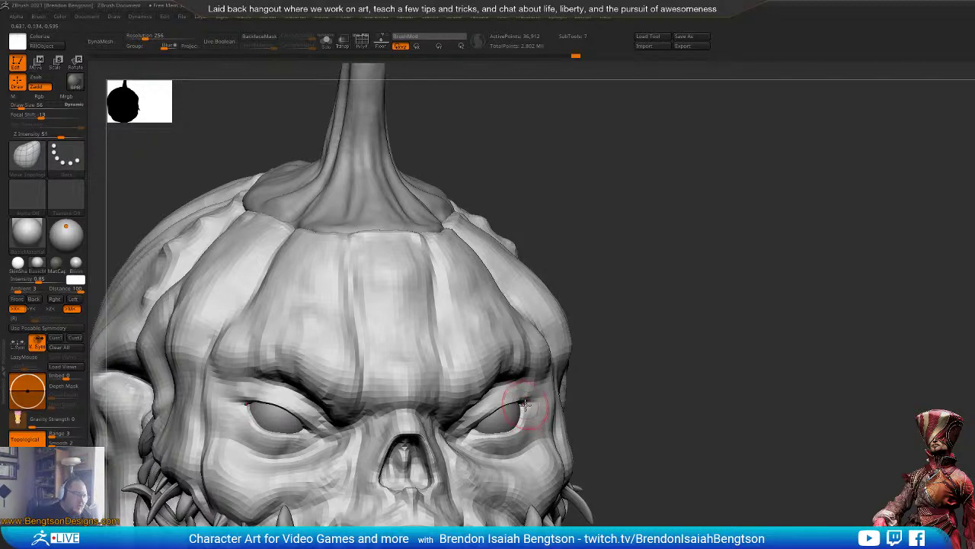
Step: Choose the ClayBuildup brush at draw size 24 and raise the head two subdivision levels
mouse_move(774, 348)
left_mouse_down()
mouse_move(712, 353)
mouse_move(647, 378)
left_mouse_up()
key("b")
key("c")
key("b")
key("space")
left_click_drag(525, 399, 514, 394)
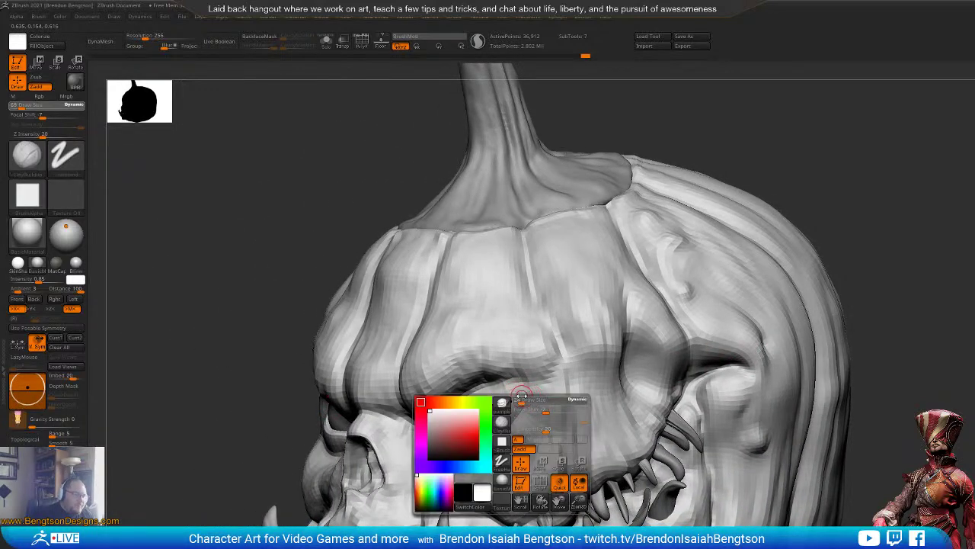
key("d")
key("d")
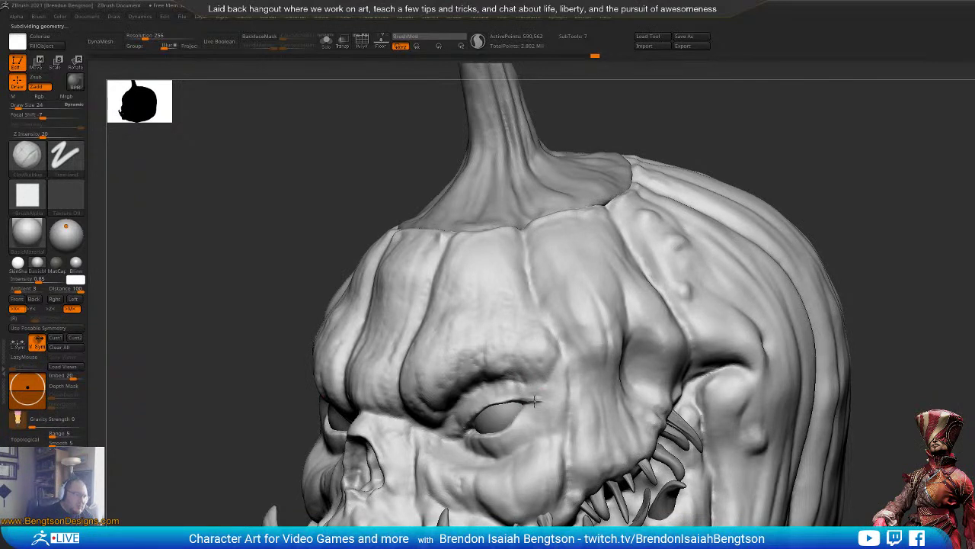
Step: Refine the eyelid shape at the outer eye corners with a larger Move Topological brush
key("b")
key("m")
key("t")
key("space")
left_click_drag(523, 421, 520, 419)
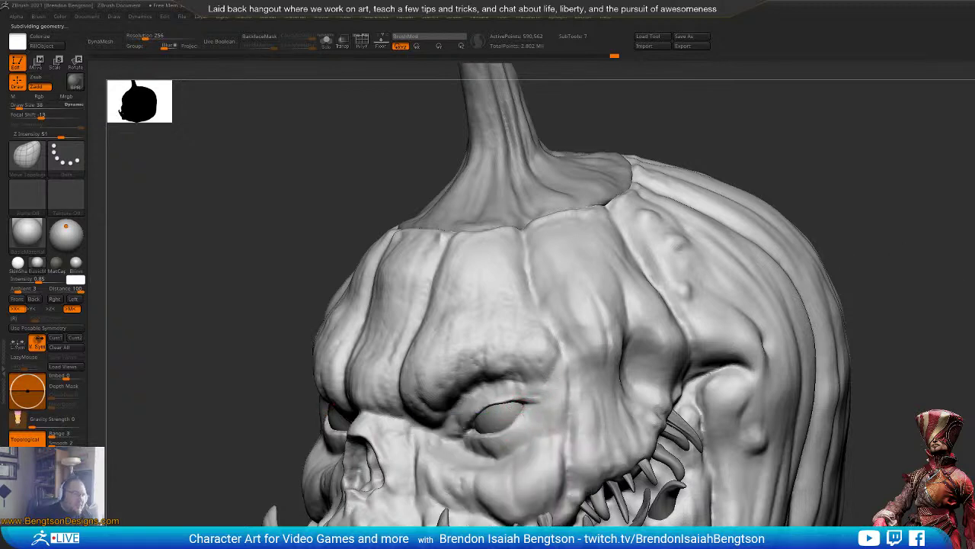
left_click_drag(873, 383, 931, 390)
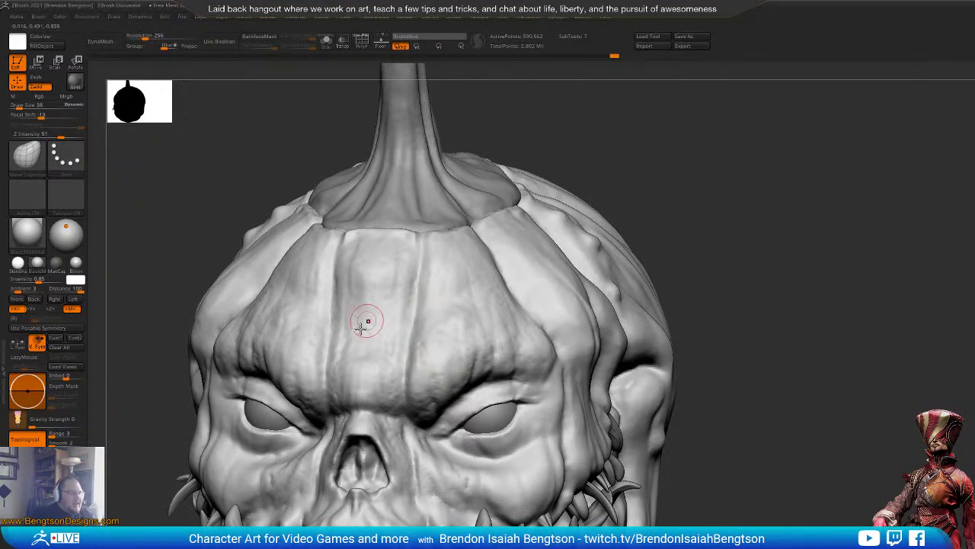
Step: Fade the remaining pitted texture across the forehead and temple segments with the Morph brush
left_click_drag(692, 199, 770, 213, "alt")
left_click_drag(847, 198, 867, 171)
key("b")
key("s")
key("t")
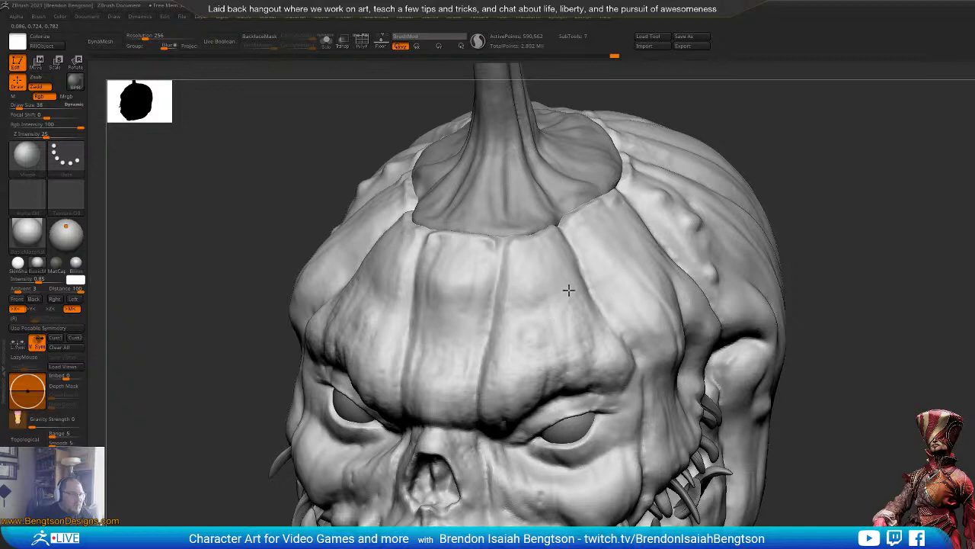
left_click_drag(897, 236, 599, 355)
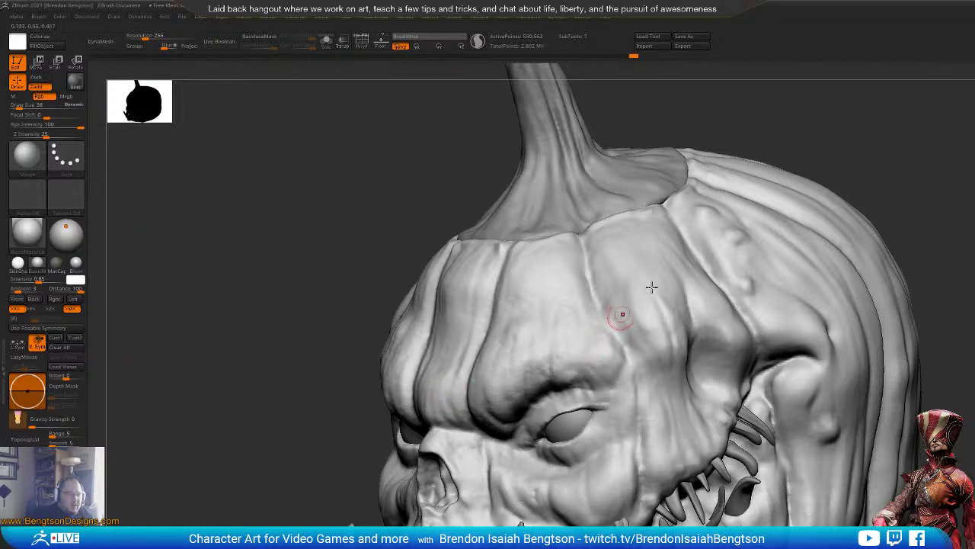
left_click_drag(953, 233, 716, 329)
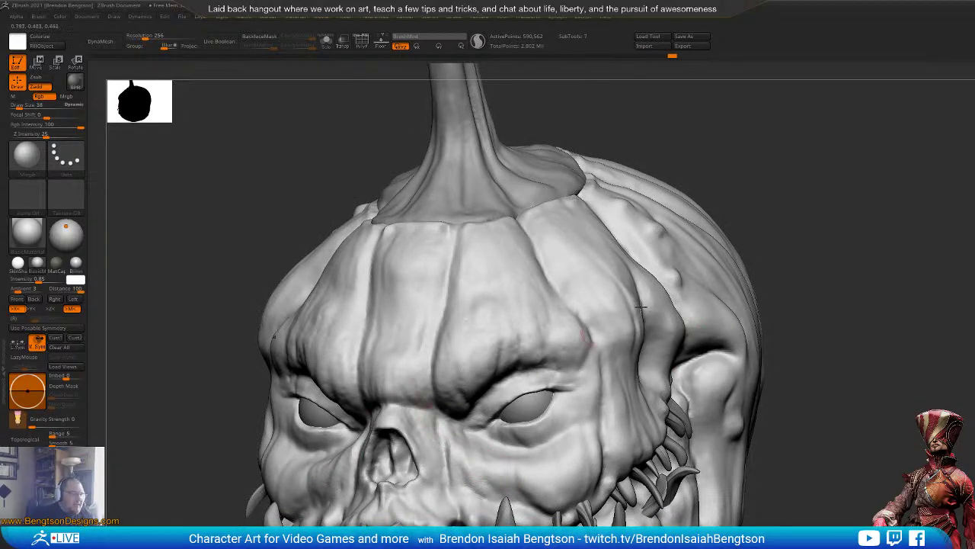
Step: Carve creases around the nose bridge and from the inner brow down beside the nose with the DamStandard brush
mouse_move(921, 248)
left_mouse_down("alt")
mouse_move(957, 220)
mouse_move(914, 210)
left_mouse_up("alt")
key("b")
key("d")
key("s")
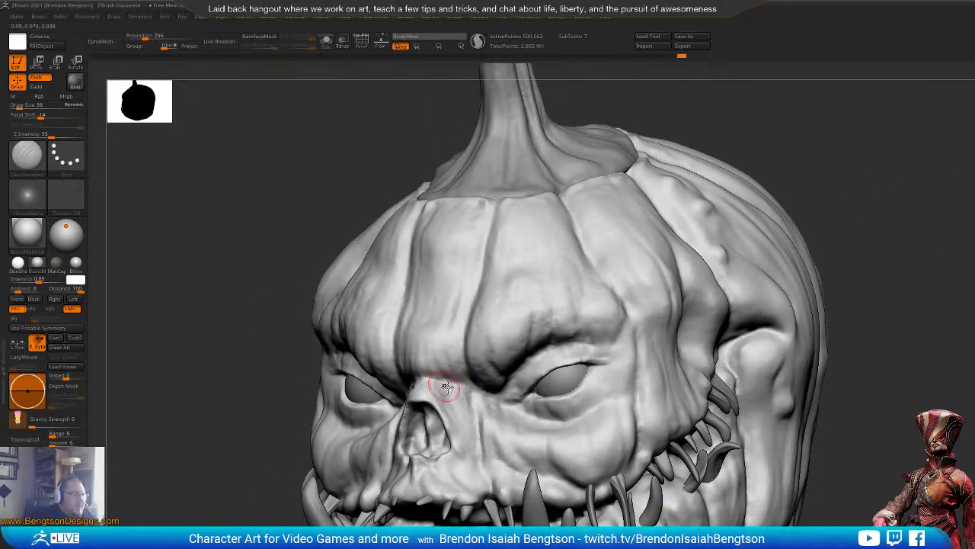
left_click_drag(432, 373, 435, 329)
mouse_move(463, 391)
left_mouse_down()
mouse_move(446, 362)
mouse_move(476, 386)
mouse_move(470, 390)
left_mouse_up()
mouse_move(833, 142)
left_mouse_down()
mouse_move(888, 124)
mouse_move(892, 93)
left_mouse_up()
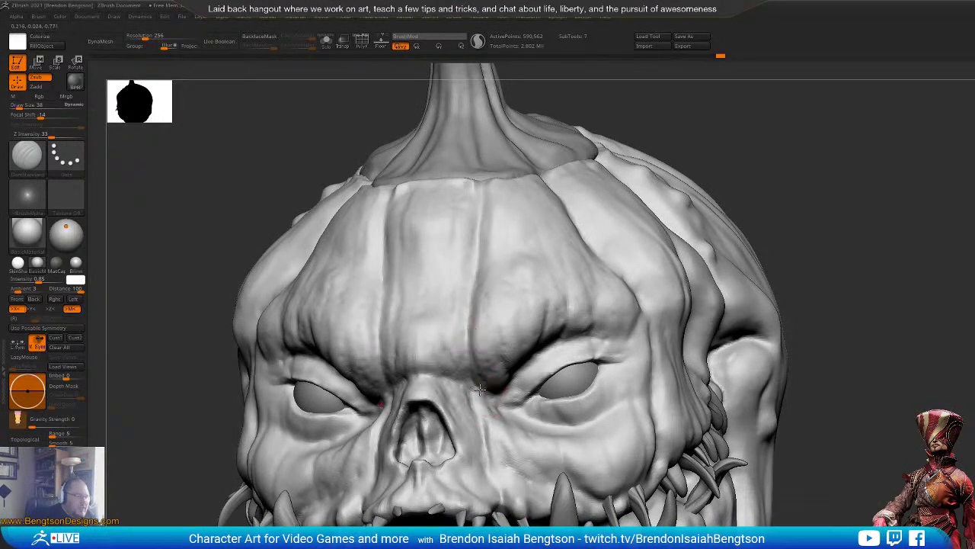
mouse_move(480, 389)
left_mouse_down()
mouse_move(488, 444)
mouse_move(505, 457)
mouse_move(494, 432)
left_mouse_up()
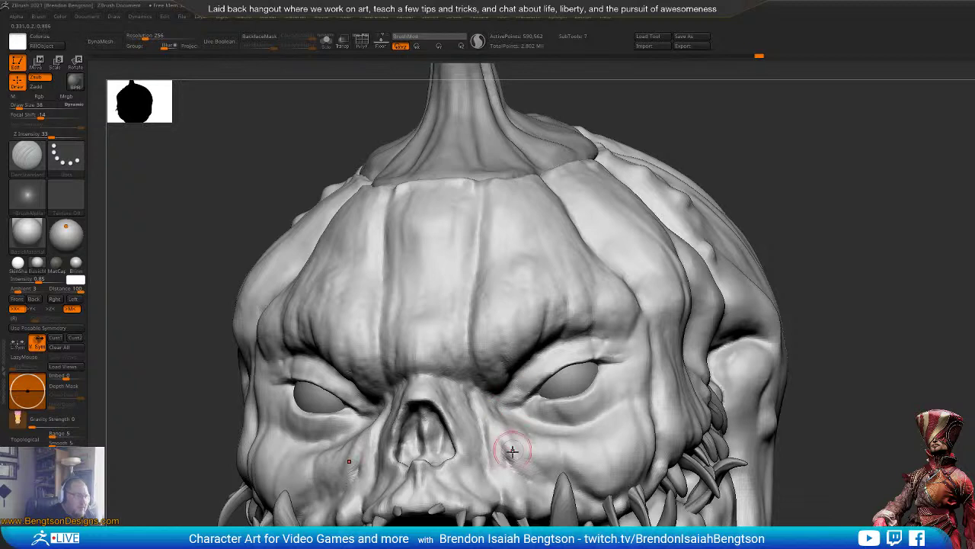
Step: Carve diagonal wrinkles into the cheeks between the nose and the area below the eyes
left_click_drag(538, 481, 538, 474)
mouse_move(520, 429)
left_mouse_down()
mouse_move(548, 488)
mouse_move(527, 456)
mouse_move(541, 473)
left_mouse_up()
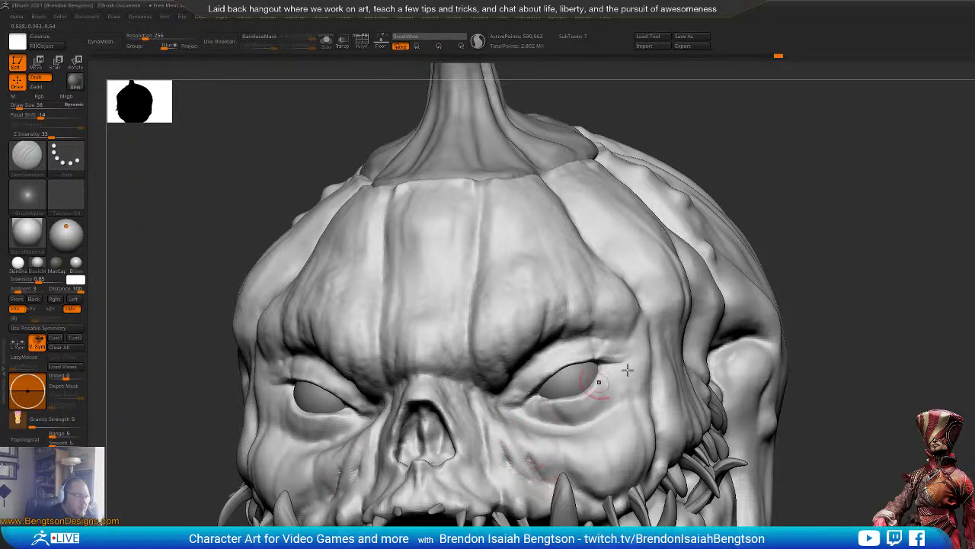
left_click_drag(931, 276, 910, 237)
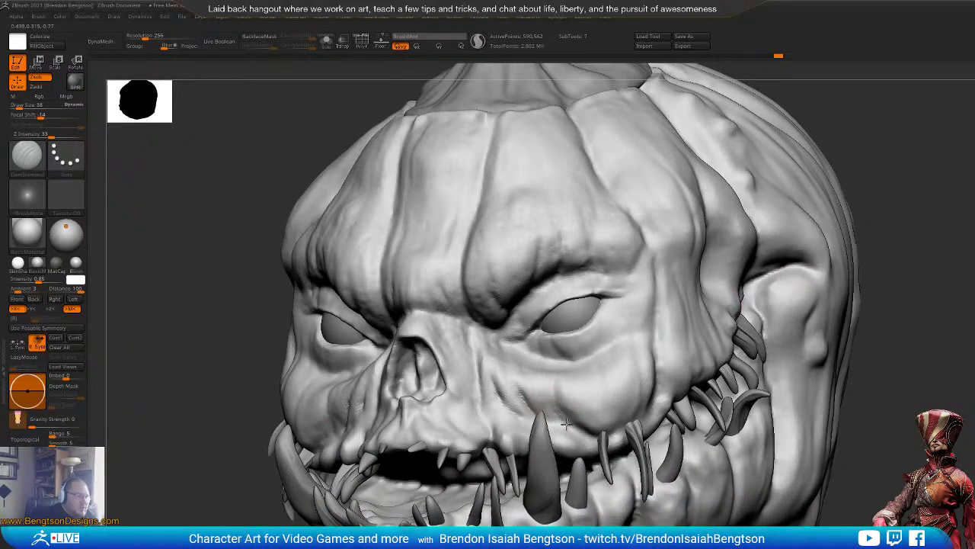
left_click_drag(566, 424, 575, 435)
left_click_drag(541, 387, 576, 426)
mouse_move(538, 387)
left_mouse_down()
mouse_move(567, 431)
mouse_move(551, 402)
left_mouse_up()
left_click_drag(557, 397, 556, 342)
Step: Carve creases between the brow and upper eyelid, extending down the groove outside the eye
left_click_drag(864, 176, 843, 218, "alt")
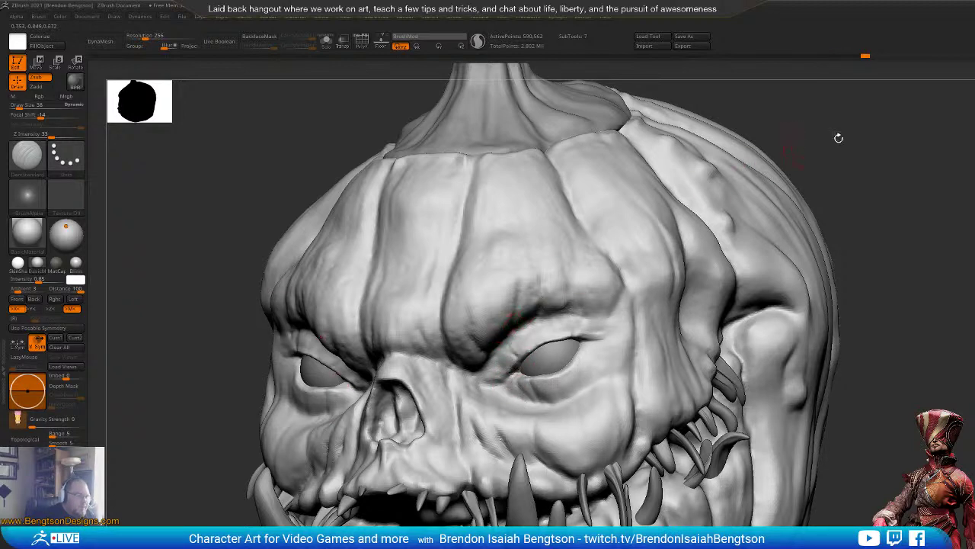
mouse_move(838, 138)
left_mouse_down()
mouse_move(886, 145)
mouse_move(525, 290)
left_mouse_up()
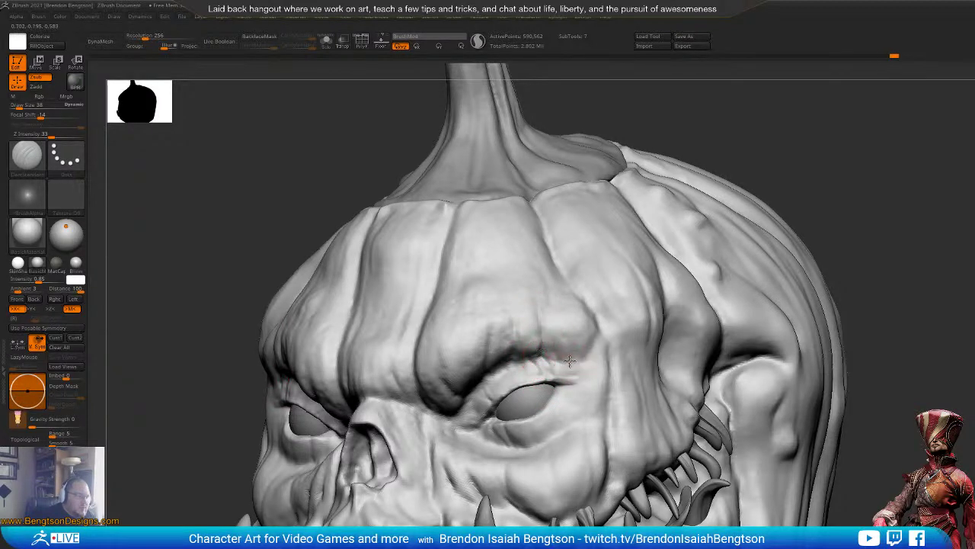
mouse_move(577, 348)
left_mouse_down()
mouse_move(577, 336)
mouse_move(579, 350)
mouse_move(599, 337)
mouse_move(599, 322)
mouse_move(608, 411)
left_mouse_up()
left_click_drag(607, 448, 606, 429)
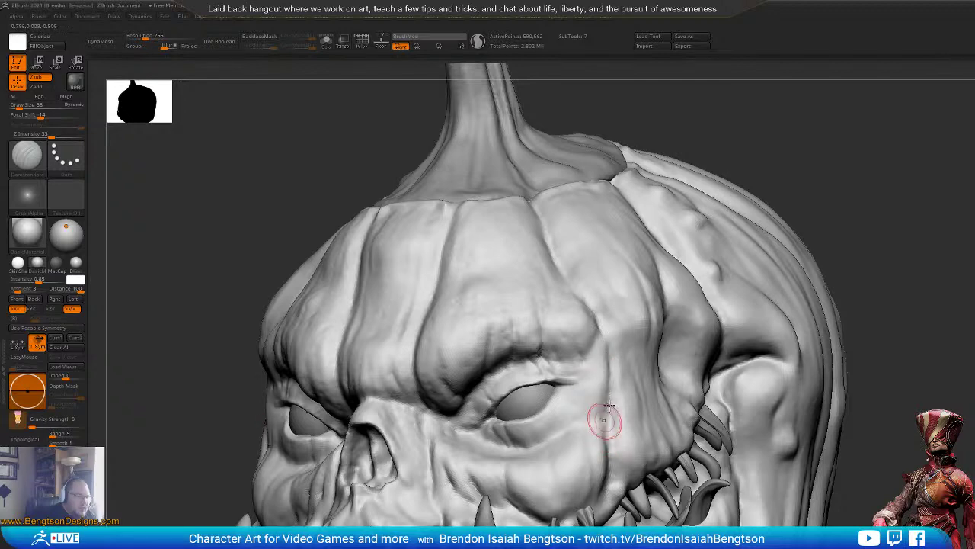
left_click_drag(875, 228, 835, 180, "alt")
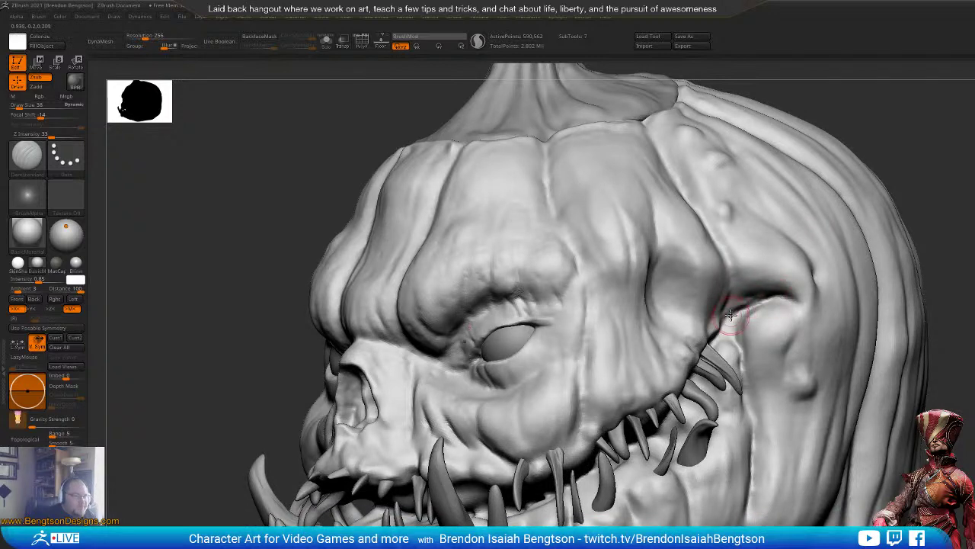
Step: Deepen the temple fold and carve the long segment groove from the forehead down past the outer eye to the mouth
mouse_move(902, 145)
right_mouse_down()
mouse_move(909, 169)
mouse_move(892, 144)
right_mouse_up()
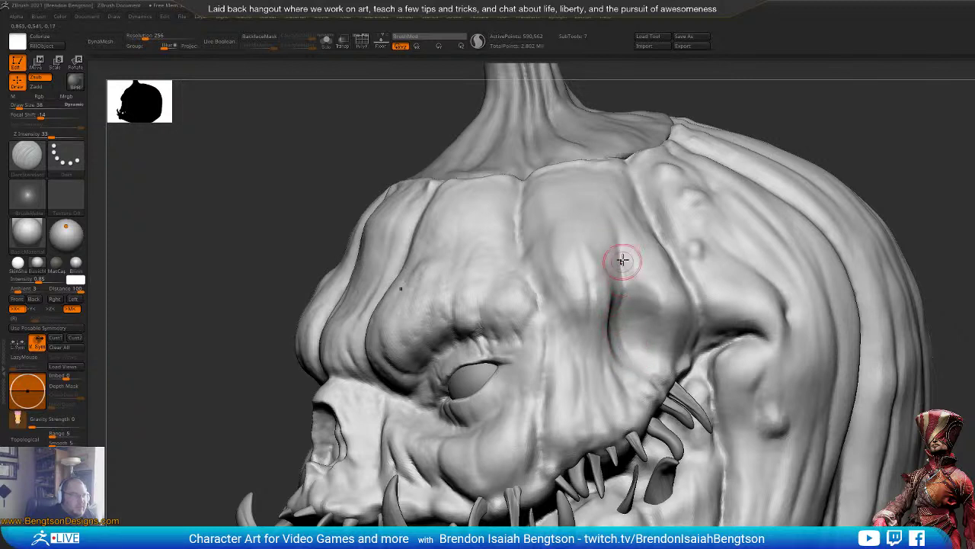
left_click_drag(622, 284, 619, 289)
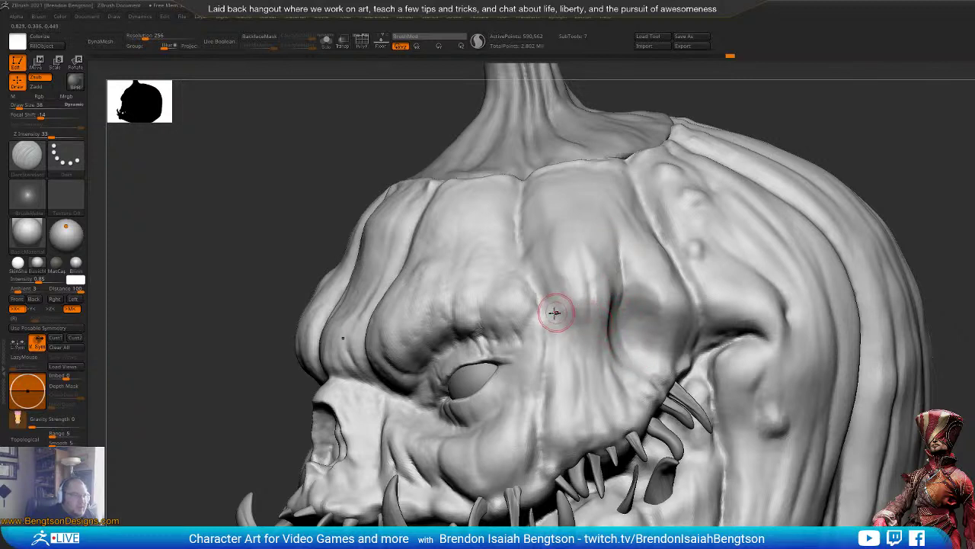
left_click_drag(540, 320, 542, 399)
left_click_drag(544, 361, 540, 441)
left_click_drag(541, 392, 541, 461)
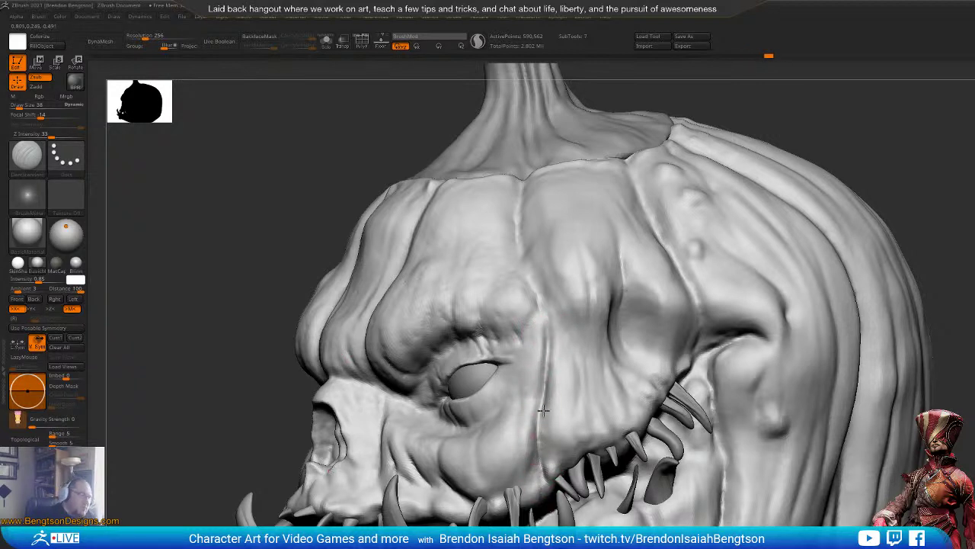
left_click_drag(536, 293, 518, 223)
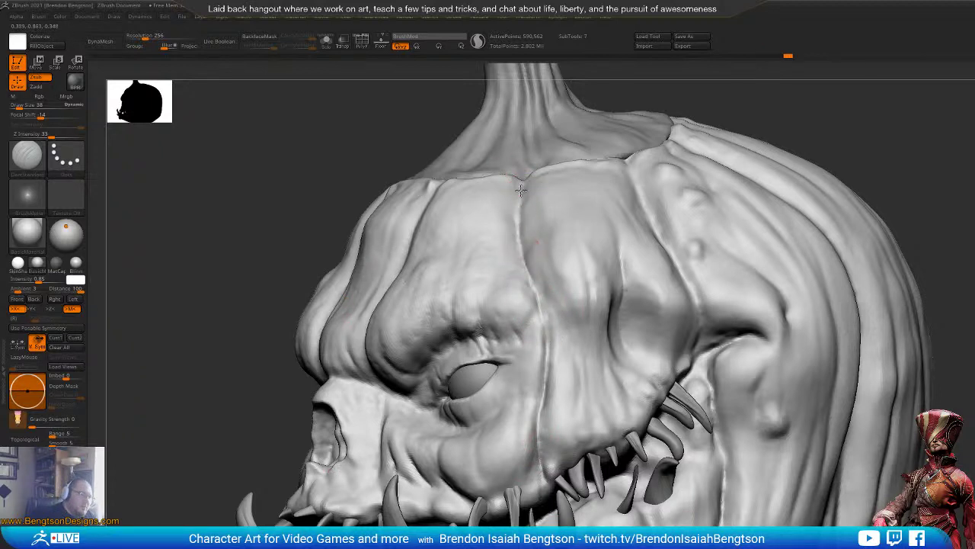
Step: Sharpen the forehead groove up to the stem and carve the segment groove behind the temple
left_click_drag(925, 159, 939, 196)
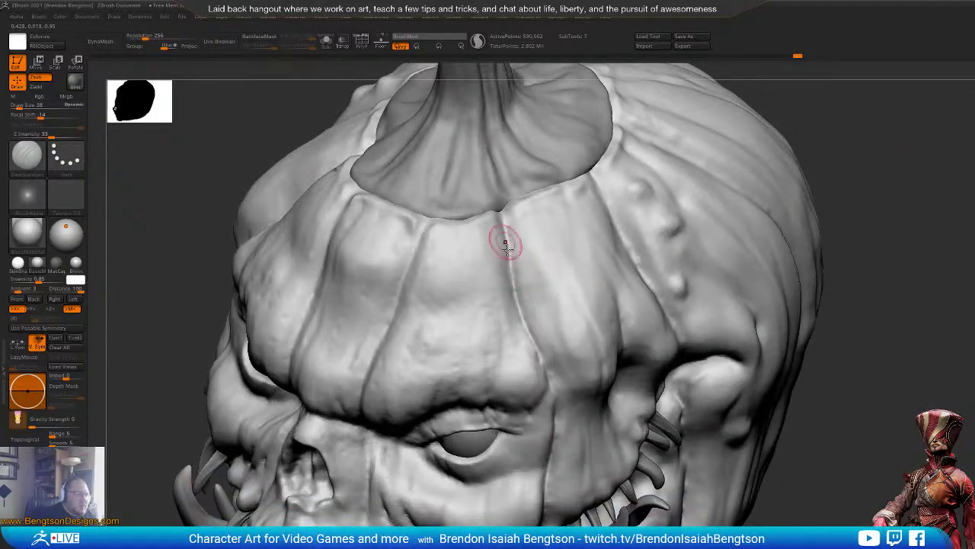
left_click_drag(910, 294, 855, 254)
left_click_drag(615, 183, 662, 281)
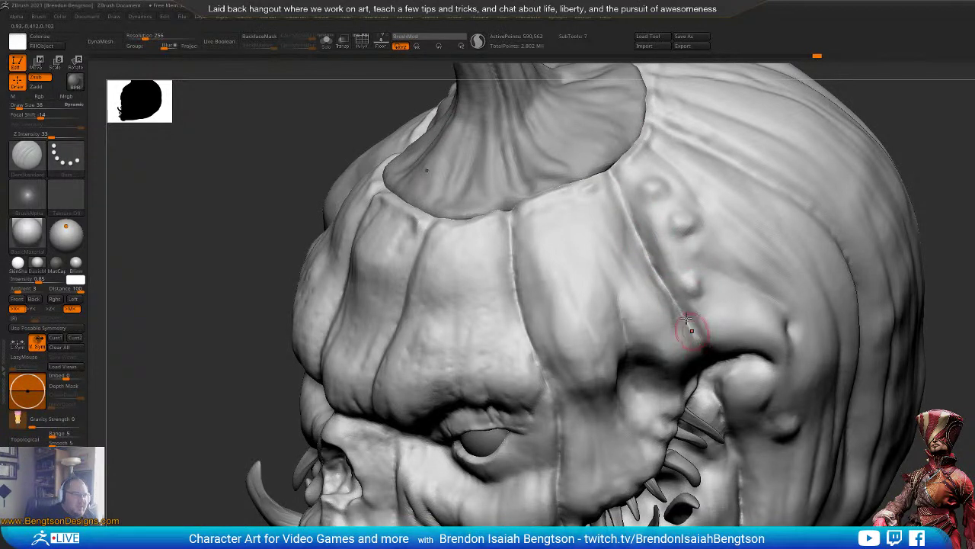
Step: Smooth and recarve the segment groove behind the mouth corner, softening the fold at the jaw hinge
mouse_move(945, 313)
left_mouse_down()
mouse_move(931, 229)
mouse_move(939, 237)
left_mouse_up()
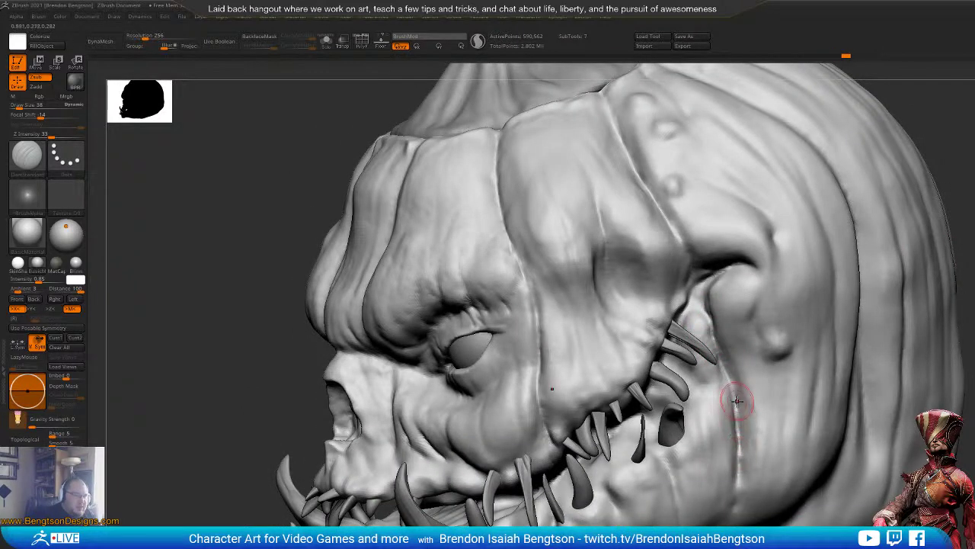
key("shift")
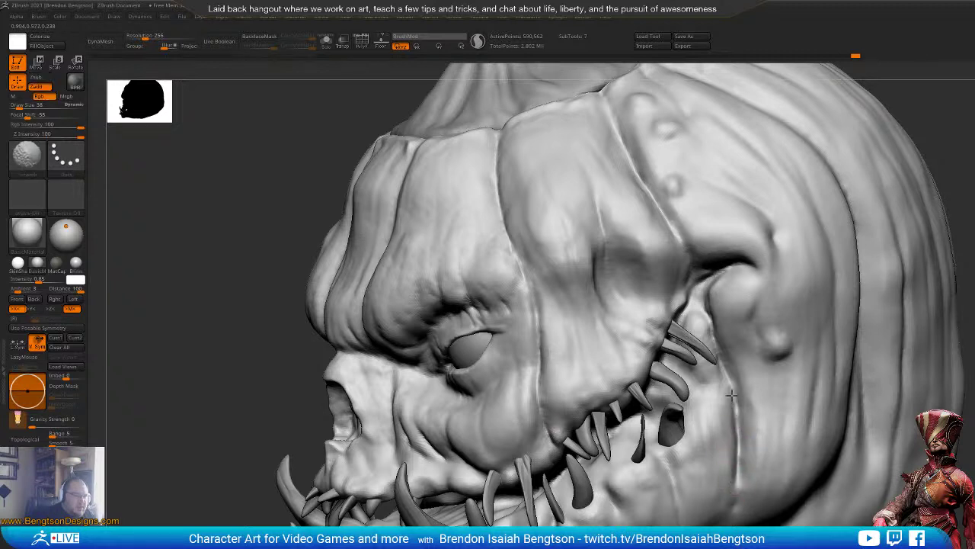
left_click_drag(734, 408, 735, 445, "shift")
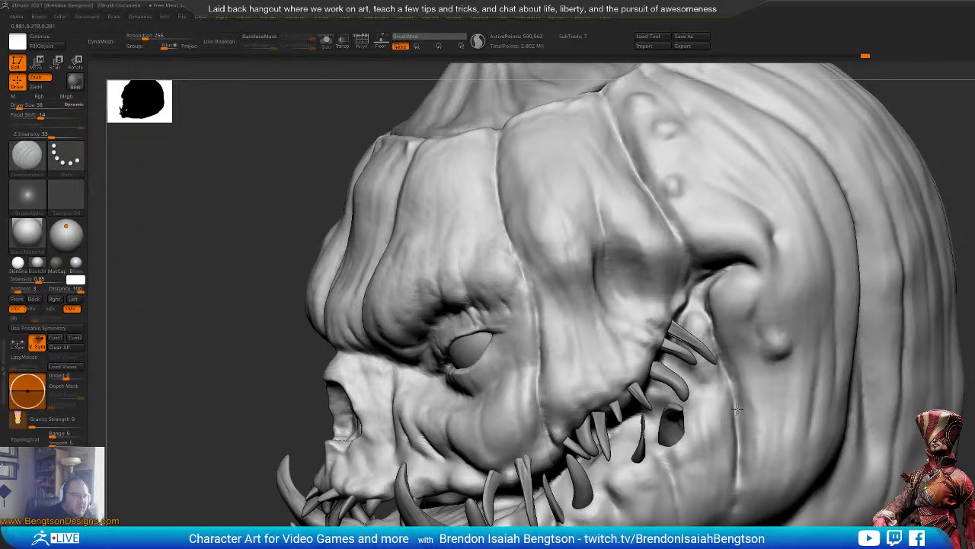
left_click_drag(734, 493, 734, 465)
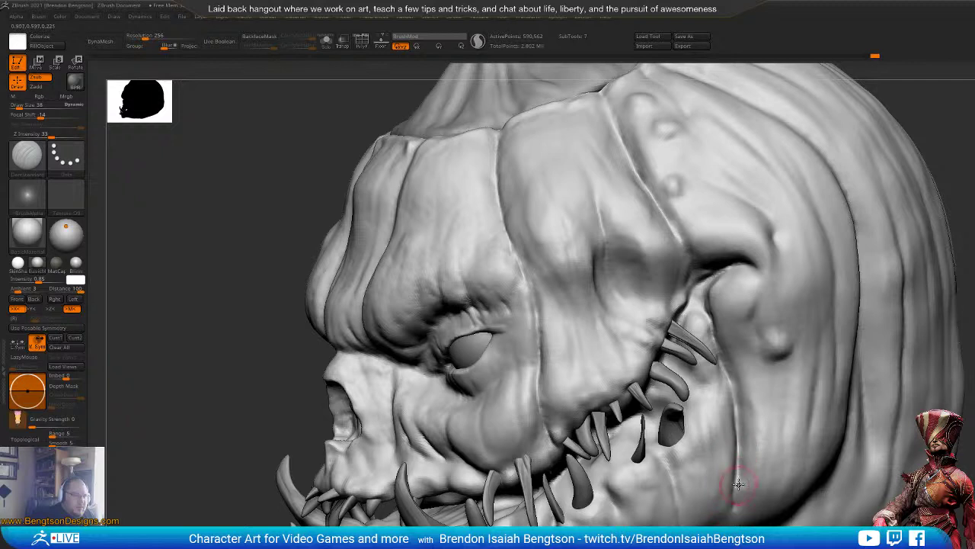
left_click_drag(717, 350, 701, 304)
left_click_drag(701, 303, 722, 367, "shift")
mouse_move(724, 277)
left_mouse_down("shift")
mouse_move(704, 278)
mouse_move(718, 273)
mouse_move(695, 292)
mouse_move(688, 260)
left_mouse_up("shift")
Step: Smooth the segment groove beside the outer eye and recut it with the DamStandard brush
left_click_drag(501, 227, 540, 370, "shift")
left_click_drag(532, 294, 540, 350)
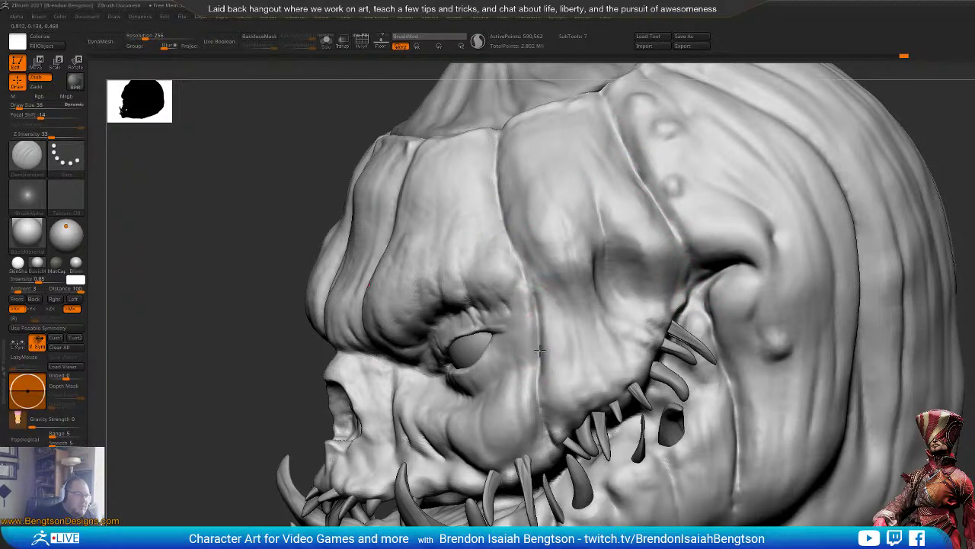
left_click_drag(530, 287, 508, 240)
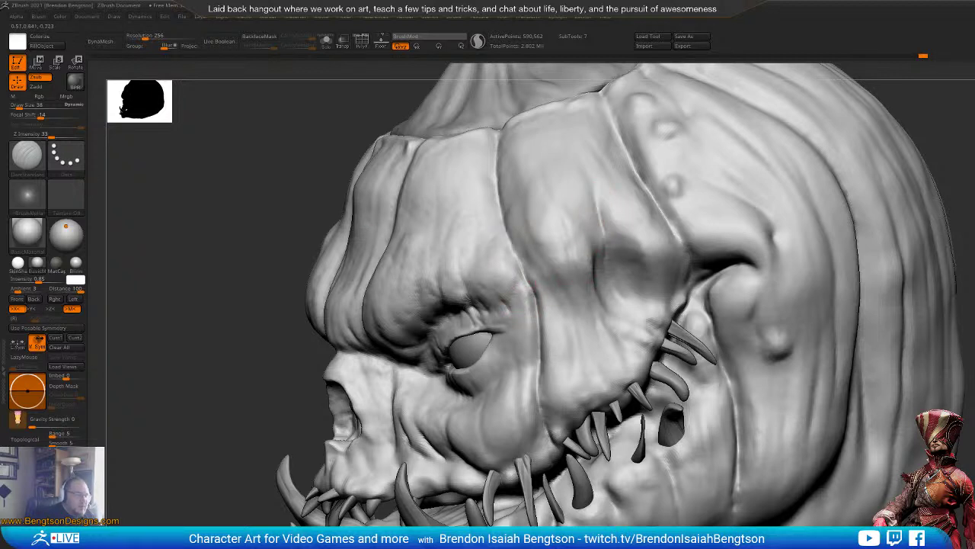
Step: Tighten the segment groove from the forehead below the stem down past the outer eye with the Pinch brush
key("b")
key("p")
key("i")
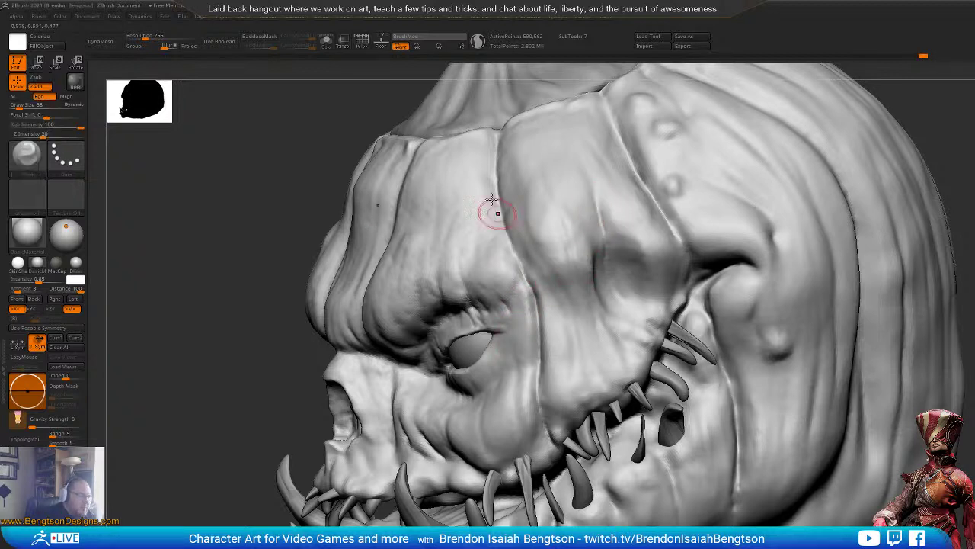
right_click_drag(503, 221, 518, 214)
left_click_drag(482, 159, 488, 181)
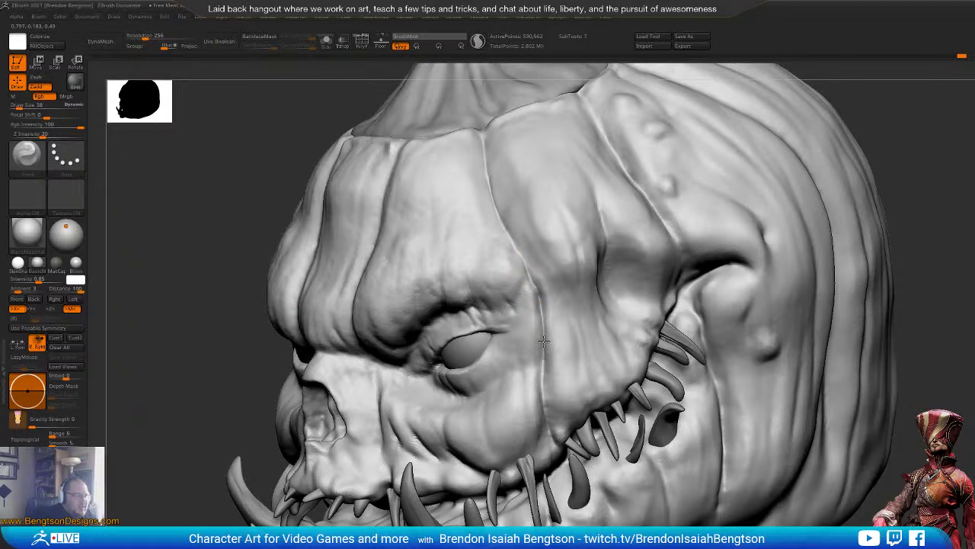
left_click_drag(535, 296, 541, 399)
Step: Smooth the segment groove on the lower jaw beneath the mouth, then recut and pinch it into a crisp crease
mouse_move(562, 432)
right_mouse_down("alt")
mouse_move(576, 260)
mouse_move(579, 305)
right_mouse_up("alt")
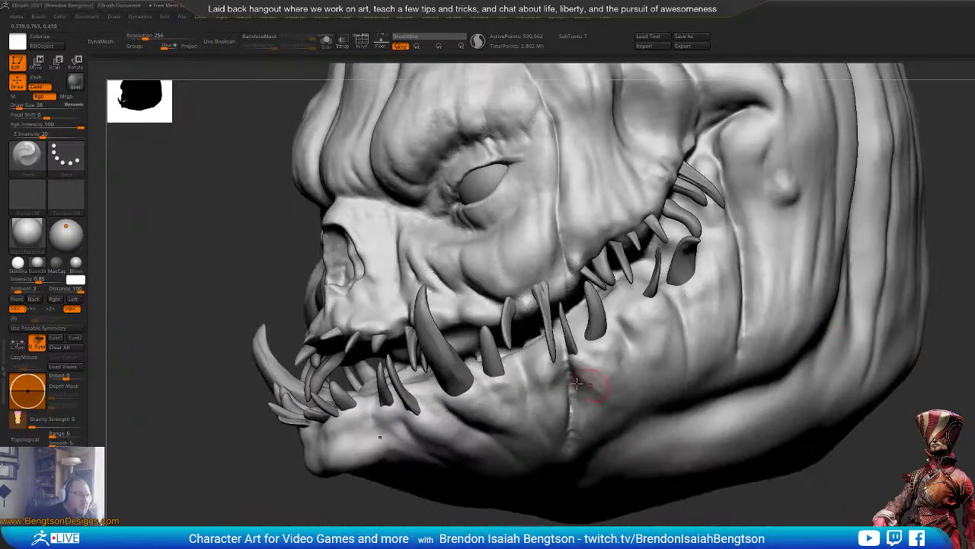
left_click_drag(561, 396, 566, 373, "shift")
left_click_drag(568, 446, 571, 381, "shift")
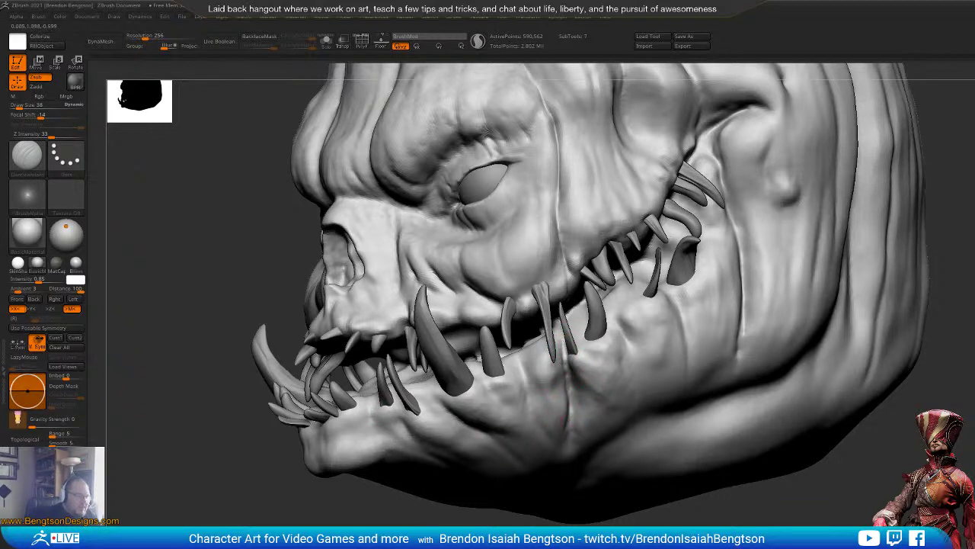
left_click(434, 531)
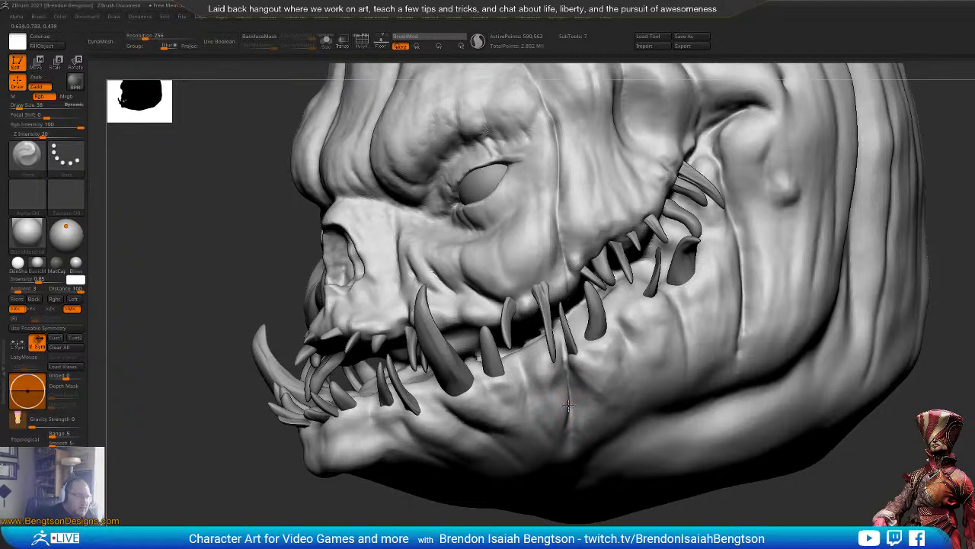
Step: Smooth the grooves flanking the central forehead segment and recut them from the stem to the brow with the DamStandard brush
mouse_move(532, 516)
left_mouse_down("alt")
mouse_move(522, 492)
mouse_move(531, 512)
left_mouse_up("alt")
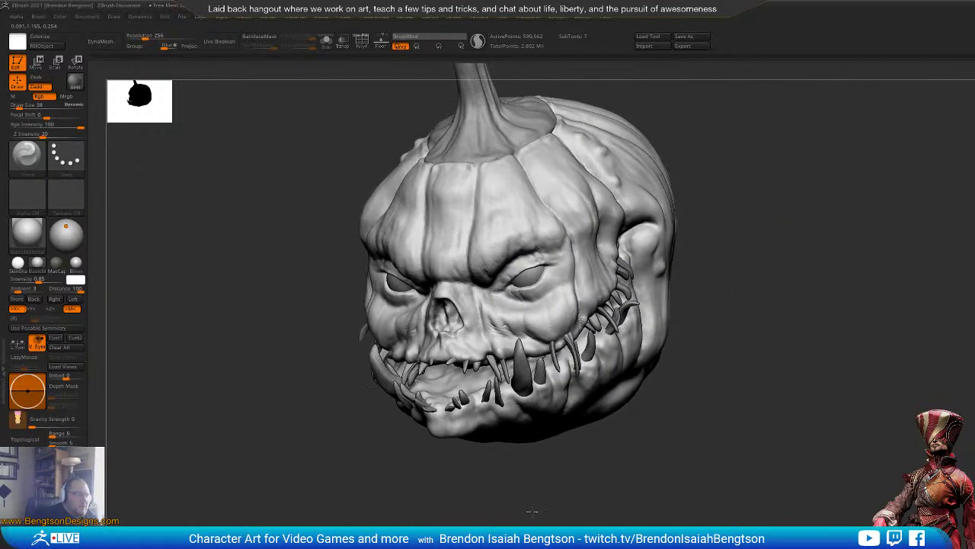
right_click_drag(532, 510, 579, 458)
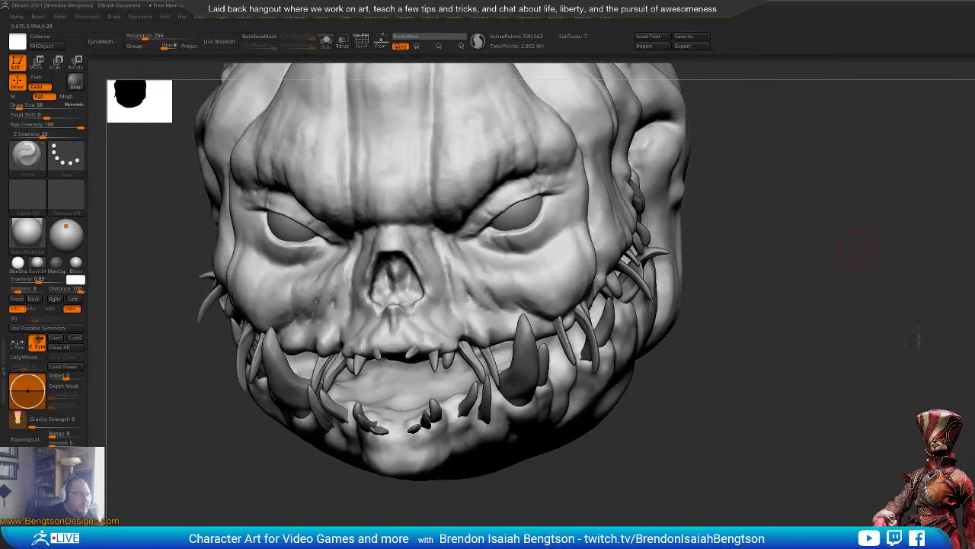
left_click_drag(918, 339, 971, 477, "alt")
left_click_drag(564, 256, 572, 458, "shift")
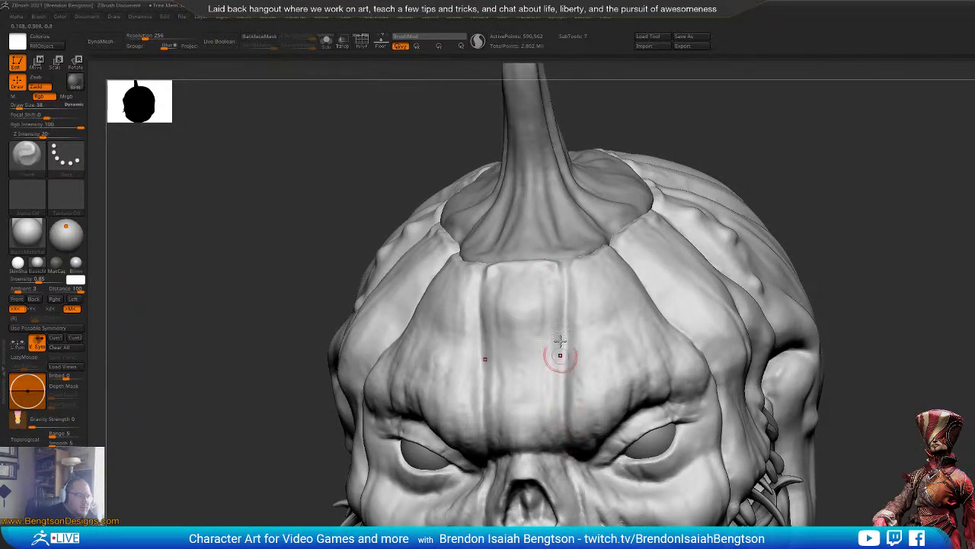
key("b")
key("d")
key("s")
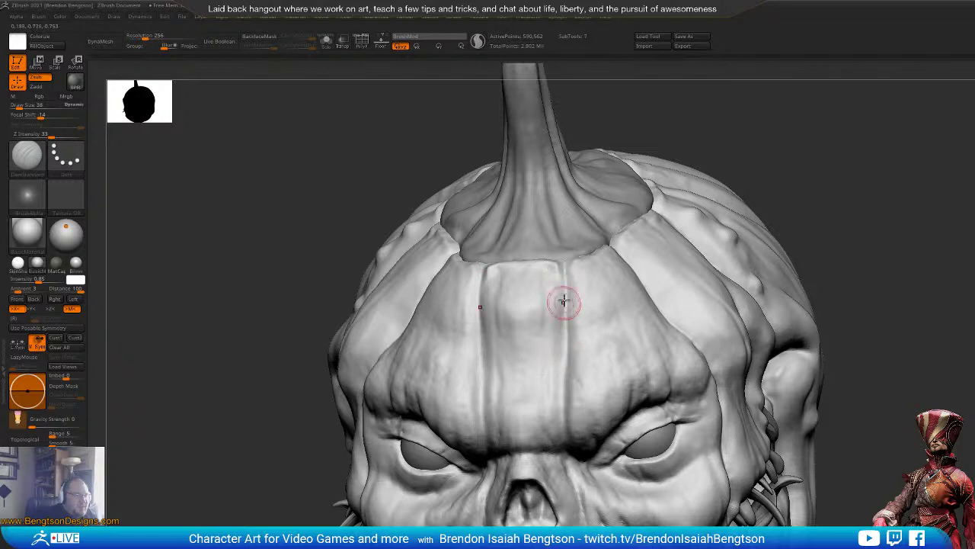
left_click_drag(564, 301, 563, 411)
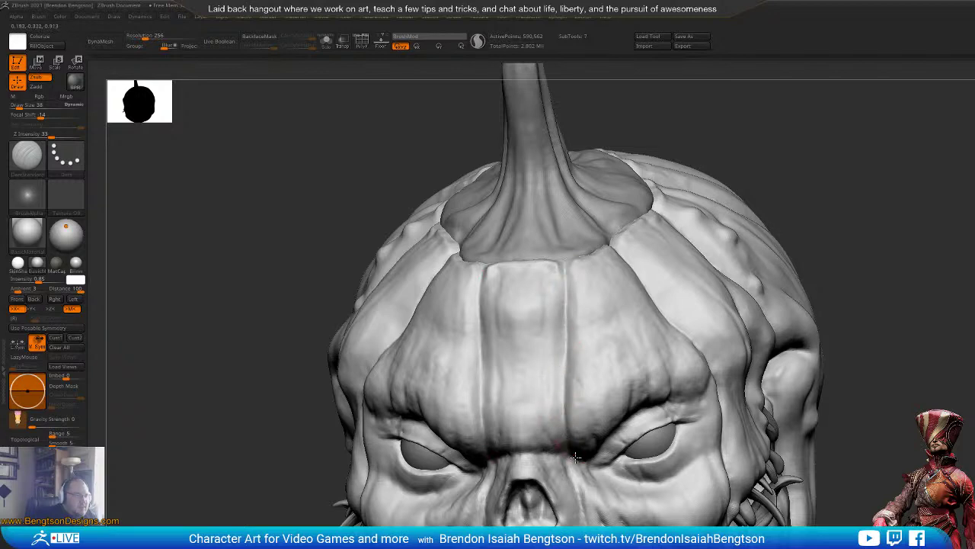
left_click_drag(827, 160, 620, 267)
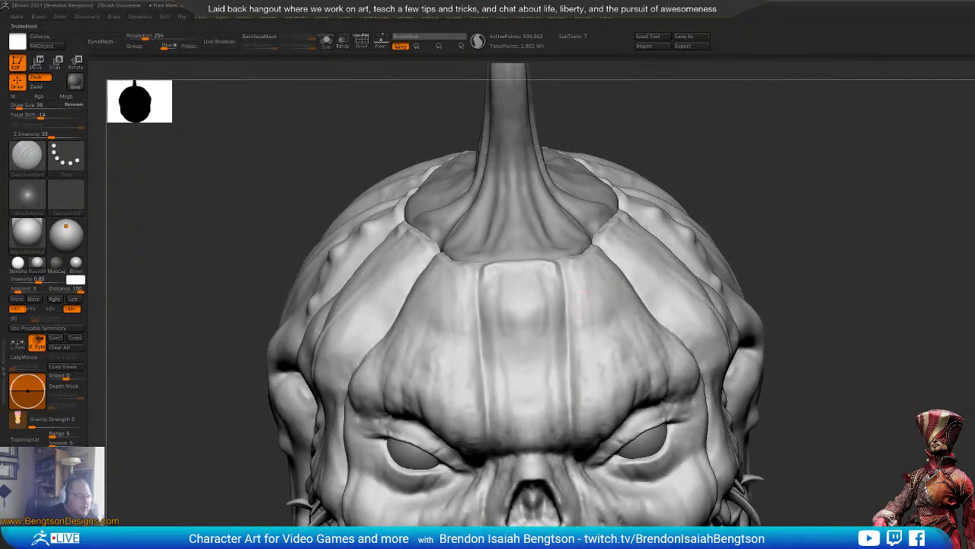
Step: Pinch the central forehead grooves from the stem edge down to the brow to sharpen them
key("d")
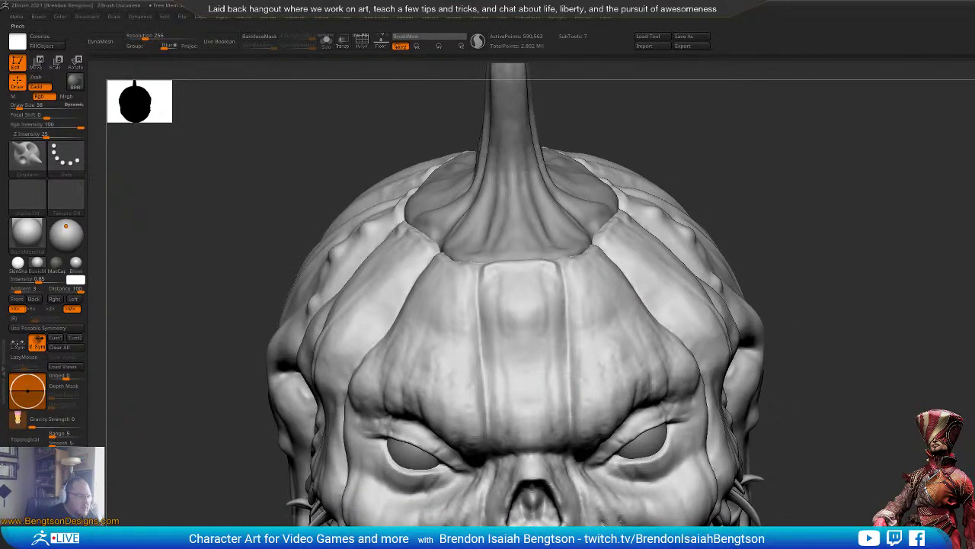
key("b")
key("p")
key("i")
left_click_drag(560, 262, 563, 261)
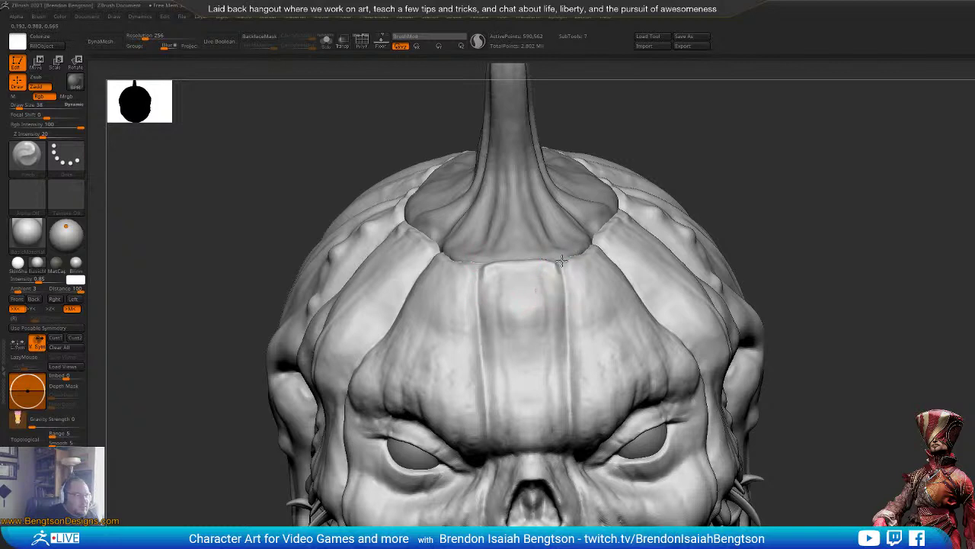
left_click_drag(567, 340, 569, 429)
Step: Carve fine wrinkles beneath the eye and around its outer corner with the DamStandard brush
left_click_drag(739, 216, 787, 172)
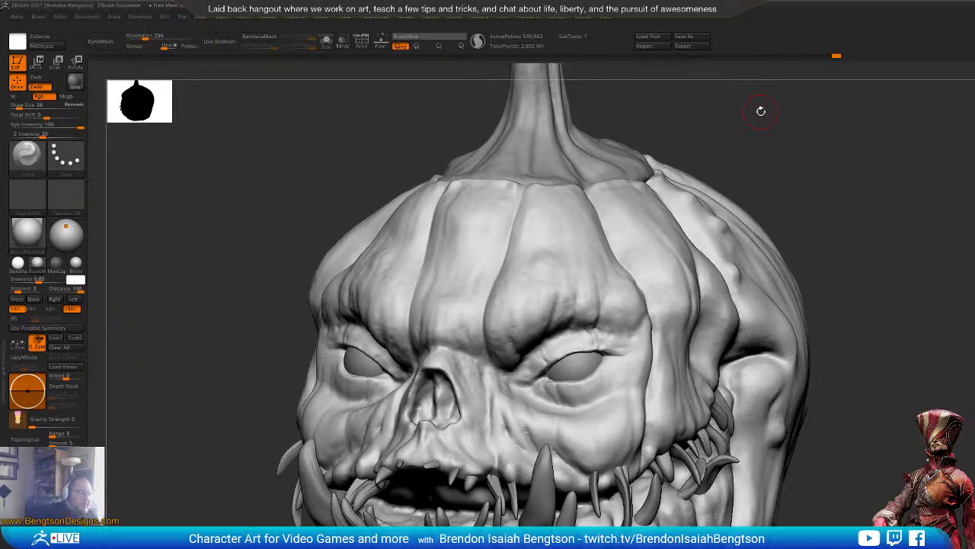
mouse_move(906, 340)
left_mouse_down()
mouse_move(914, 344)
mouse_move(868, 319)
left_mouse_up()
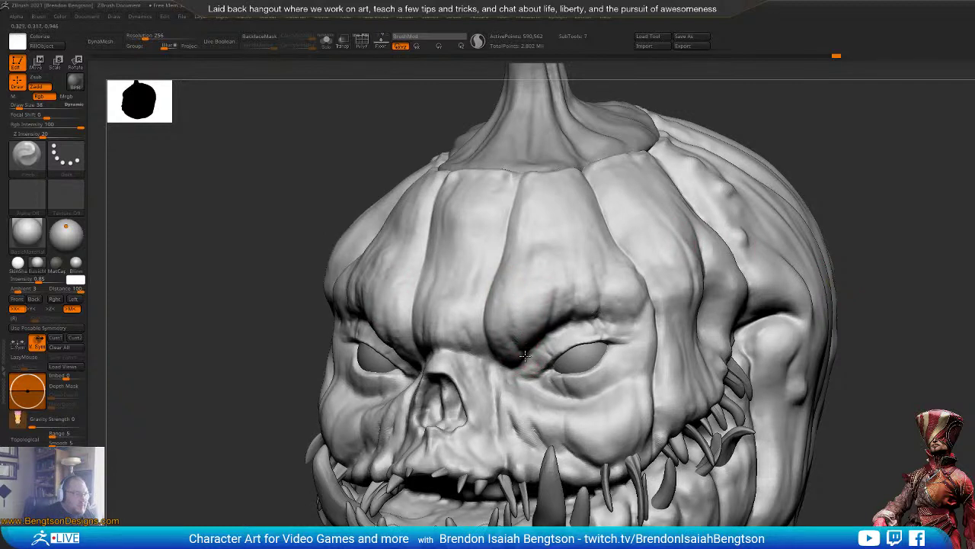
key("b")
key("d")
key("s")
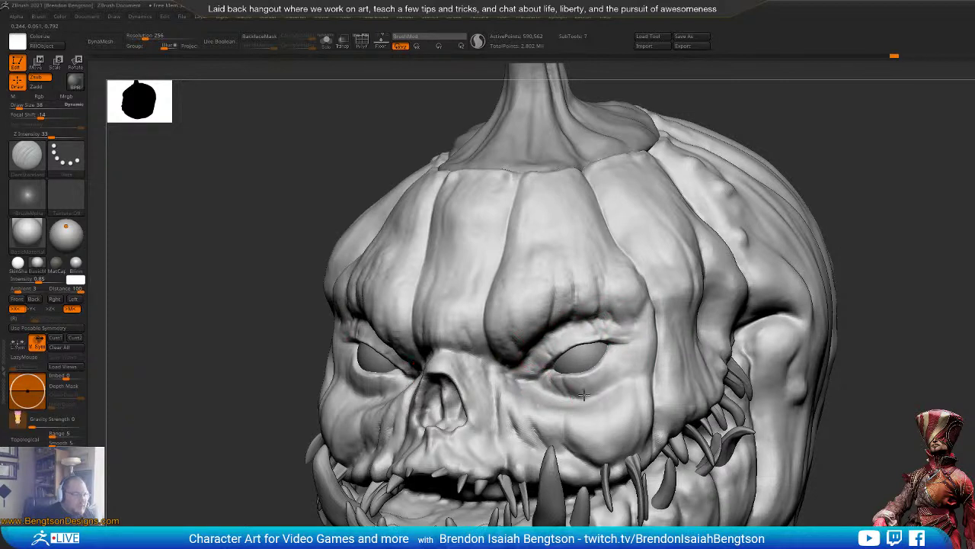
left_click_drag(585, 394, 598, 387)
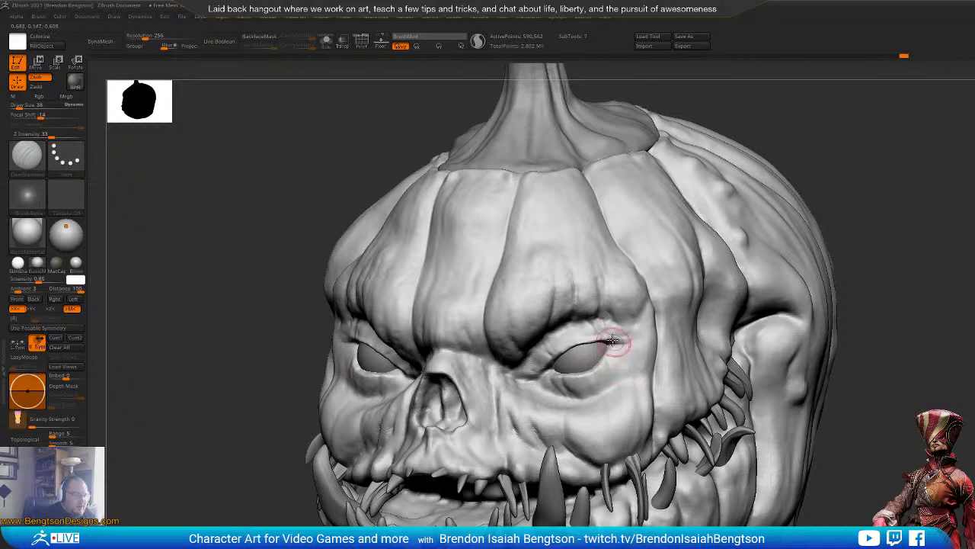
left_click_drag(612, 341, 617, 345)
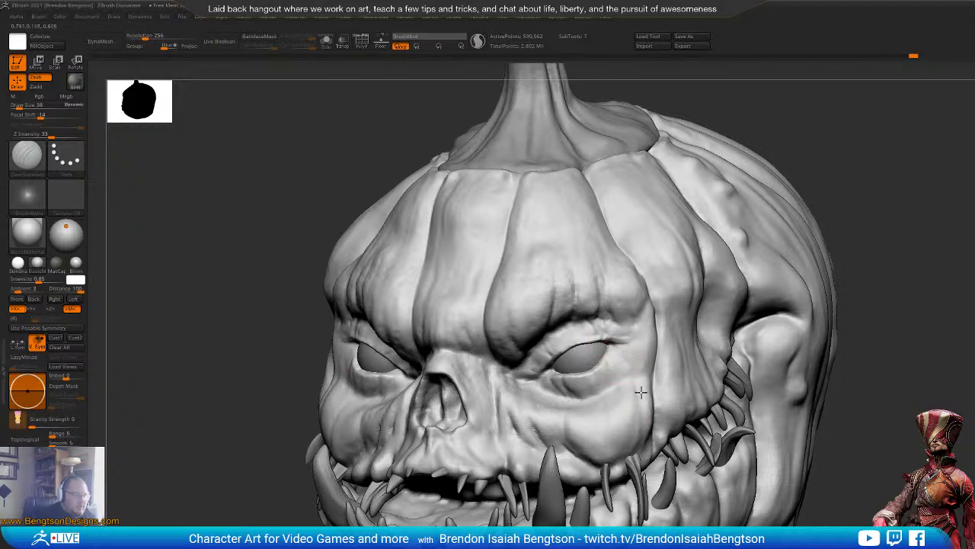
mouse_move(624, 340)
left_mouse_down()
mouse_move(629, 328)
mouse_move(619, 324)
left_mouse_up()
Step: Carve wrinkles from the lower eyelid toward the nose, around the nasal opening and upper lip, and between the brows
mouse_move(589, 384)
left_mouse_down()
mouse_move(533, 385)
mouse_move(496, 427)
mouse_move(471, 428)
left_mouse_up()
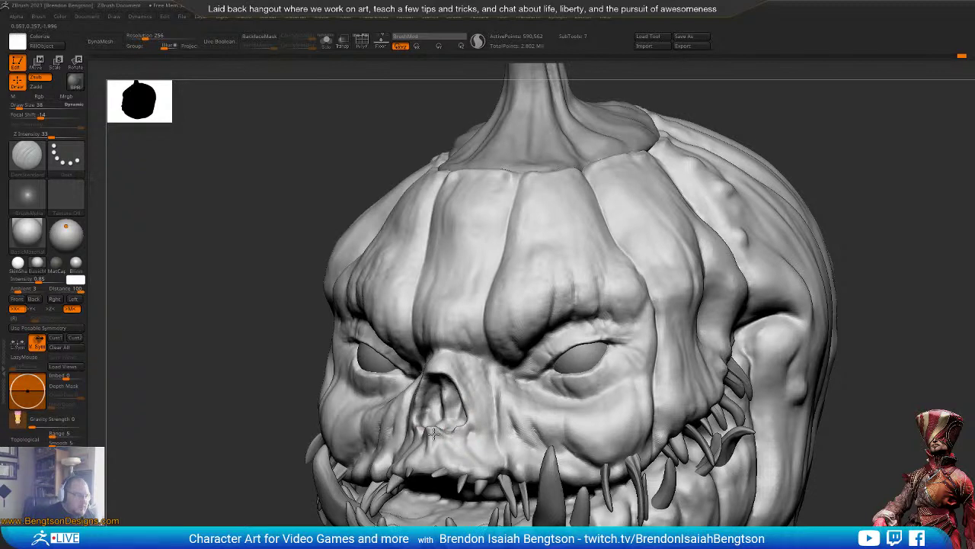
mouse_move(432, 435)
left_mouse_down()
mouse_move(435, 465)
mouse_move(481, 473)
left_mouse_up()
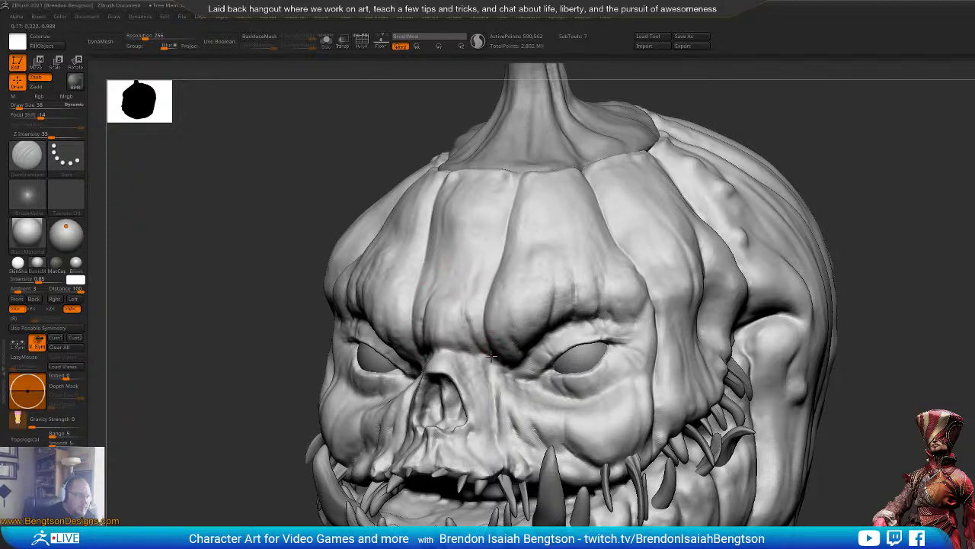
left_click_drag(857, 179, 860, 157)
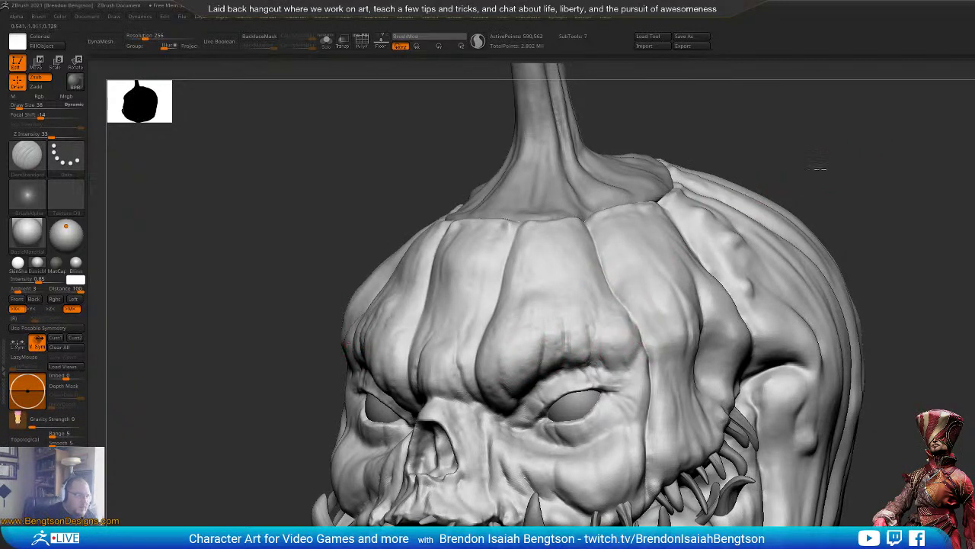
Step: Deepen the creases beside the nose cavity with the DamStandard brush
left_click_drag(819, 168, 868, 163)
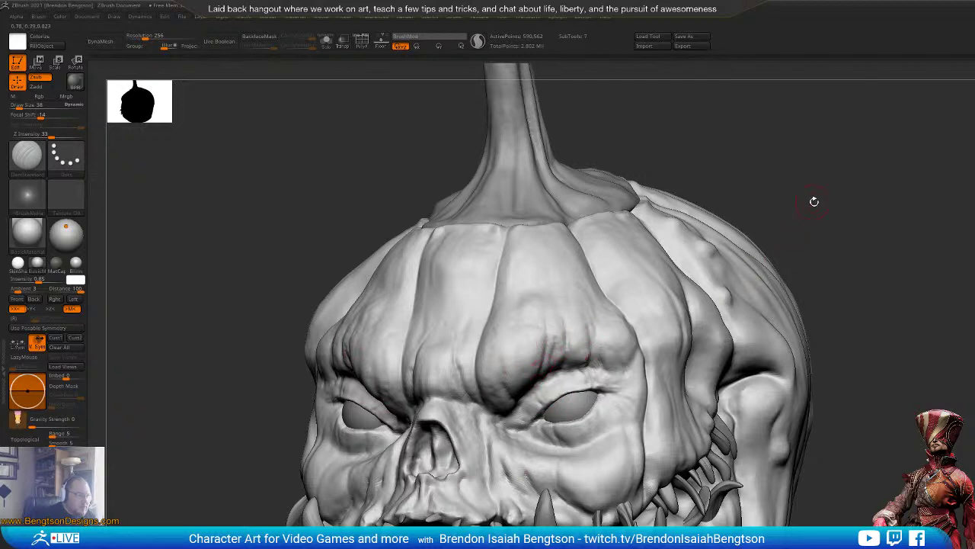
left_click_drag(814, 202, 844, 199)
mouse_move(745, 221)
left_mouse_down()
mouse_move(722, 214)
mouse_move(715, 198)
left_mouse_up()
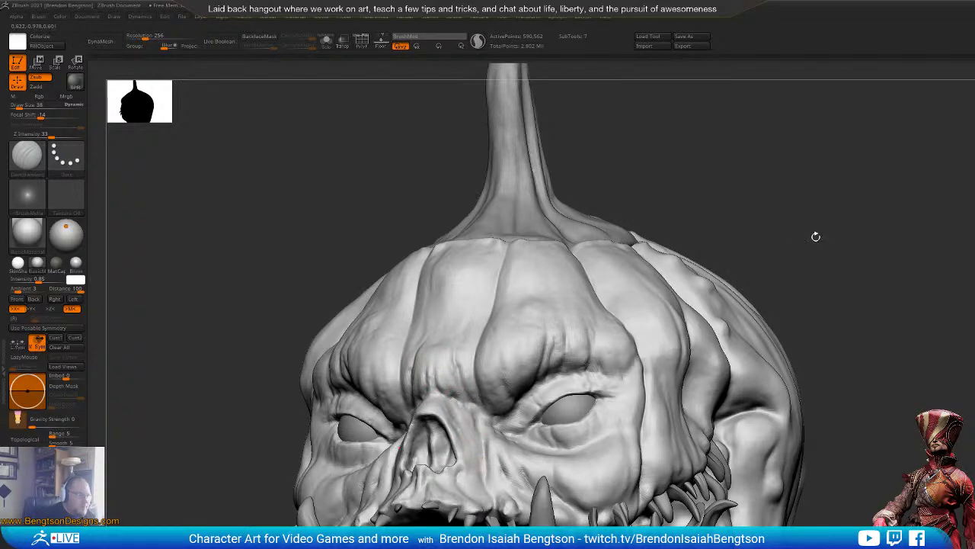
left_click_drag(815, 235, 812, 270)
left_click_drag(466, 418, 472, 448)
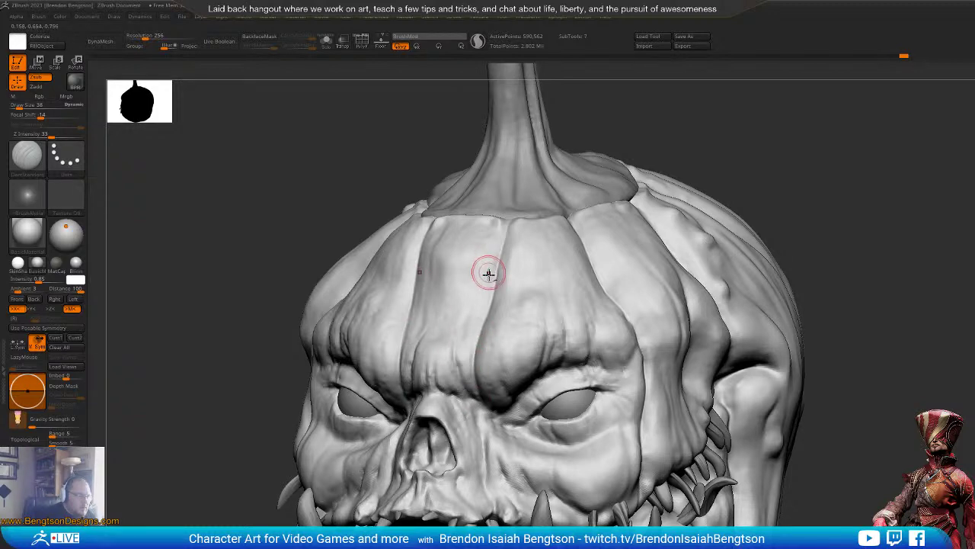
left_click_drag(810, 162, 663, 320)
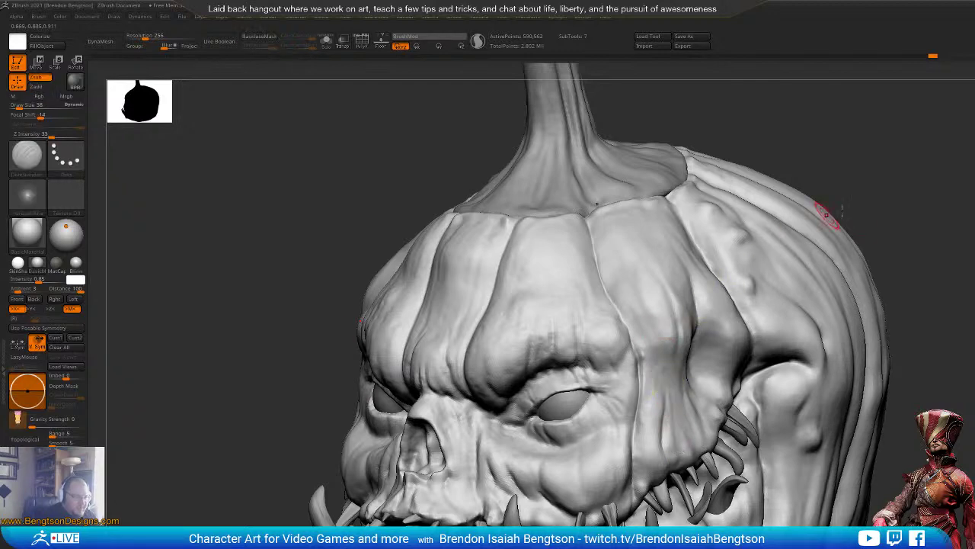
right_click_drag(823, 211, 830, 157)
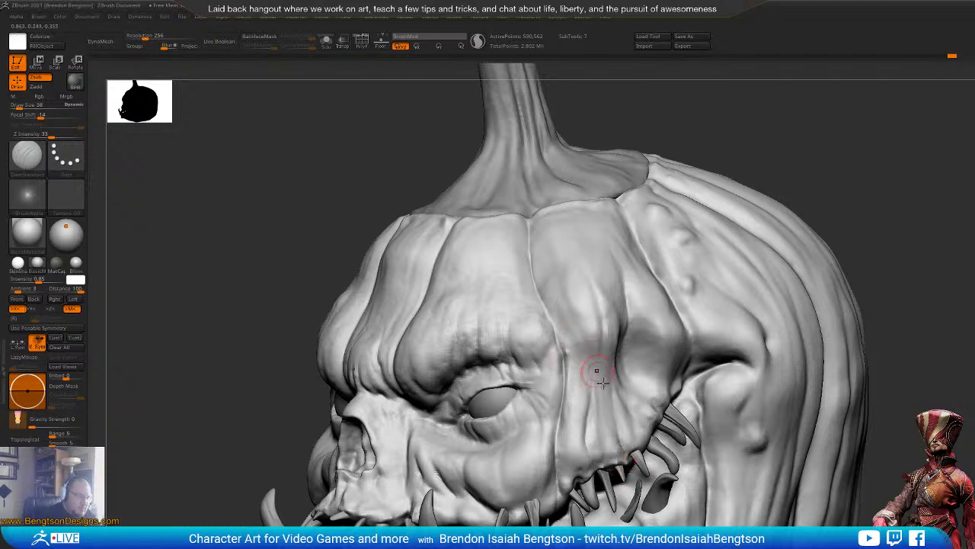
Step: Carve deeper vertical folds into the pumpkin segment behind the eye with DamStandard at draw size 62
key("space")
mouse_move(616, 421)
left_mouse_down()
mouse_move(628, 421)
mouse_move(613, 364)
left_mouse_up()
left_click_drag(612, 434, 603, 358)
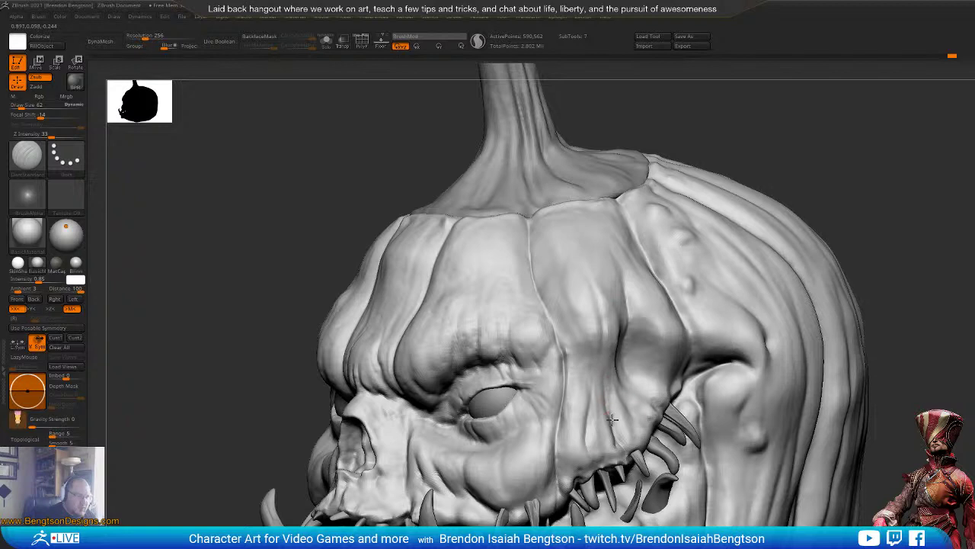
mouse_move(612, 418)
left_mouse_down()
mouse_move(633, 426)
mouse_move(628, 392)
mouse_move(638, 453)
mouse_move(622, 428)
left_mouse_up()
Step: Build up the lower edge of the segment behind the eye, above the side fangs, using ClayBuildup at draw size 33
key("space")
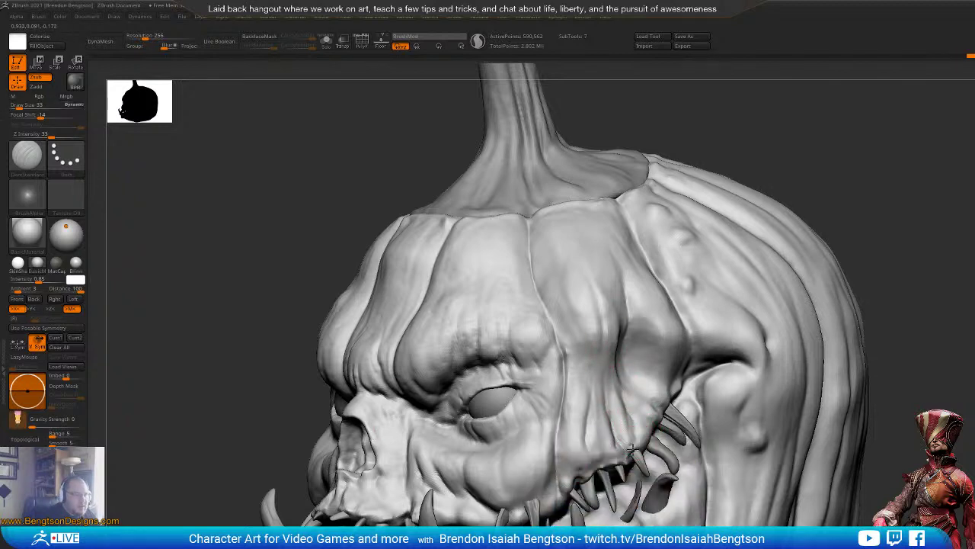
key("2")
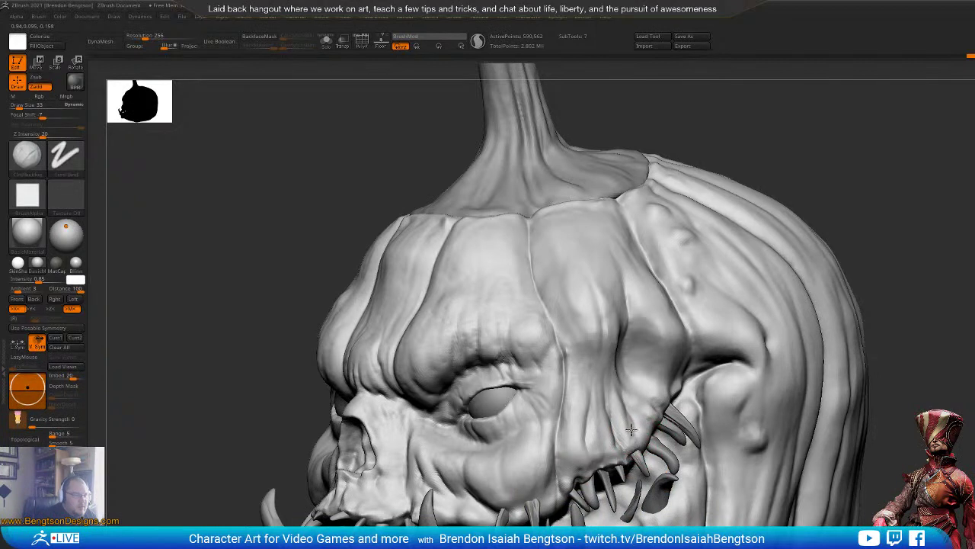
left_click_drag(627, 428, 646, 441)
left_click_drag(869, 227, 625, 390)
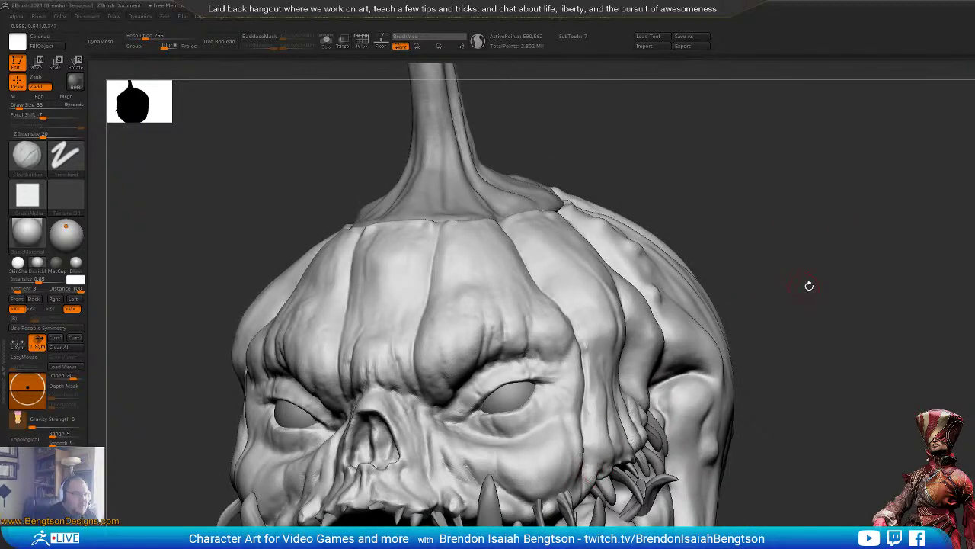
left_click_drag(809, 285, 495, 505)
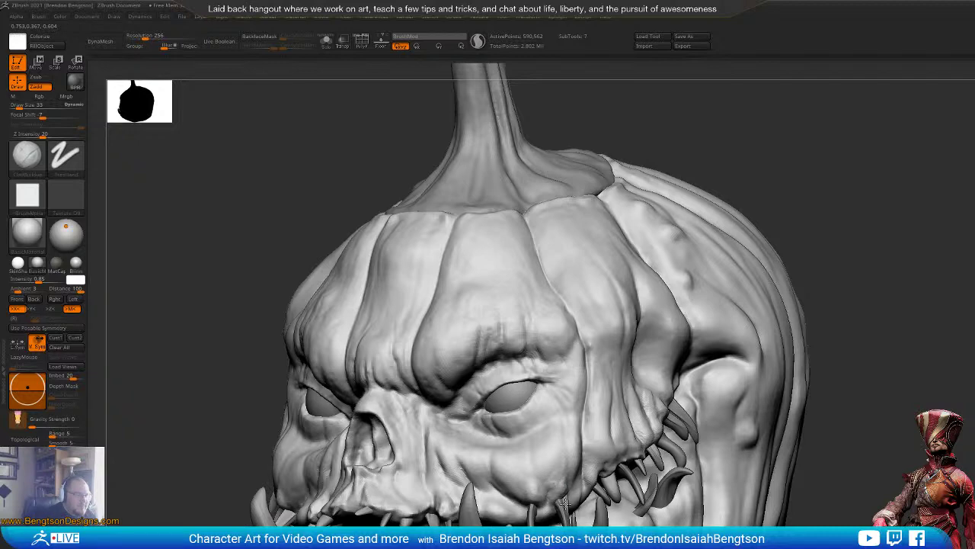
Step: Add lumpy flesh along the mouth edge around the roots of the side fangs with ClayBuildup
left_click_drag(838, 274, 654, 367)
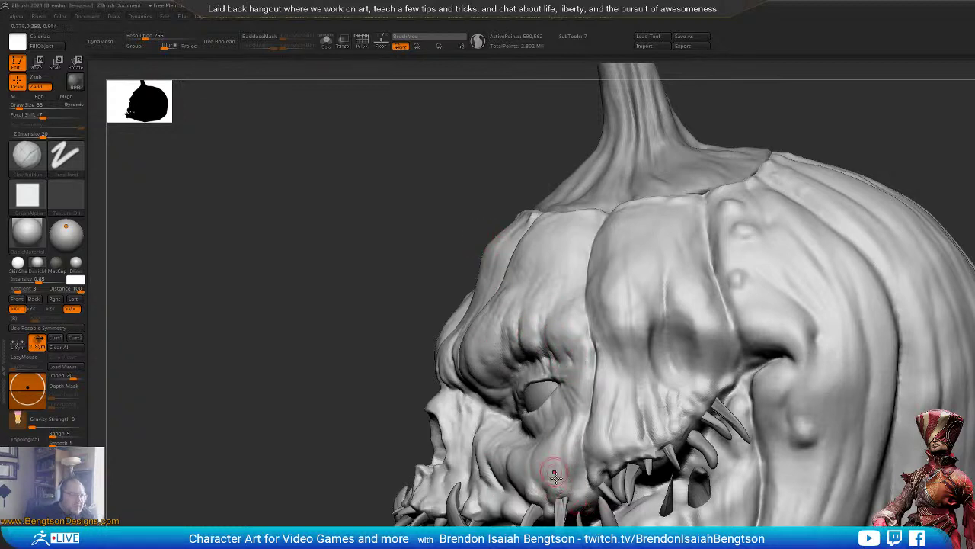
mouse_move(558, 480)
right_mouse_down()
mouse_move(592, 513)
mouse_move(587, 477)
right_mouse_up()
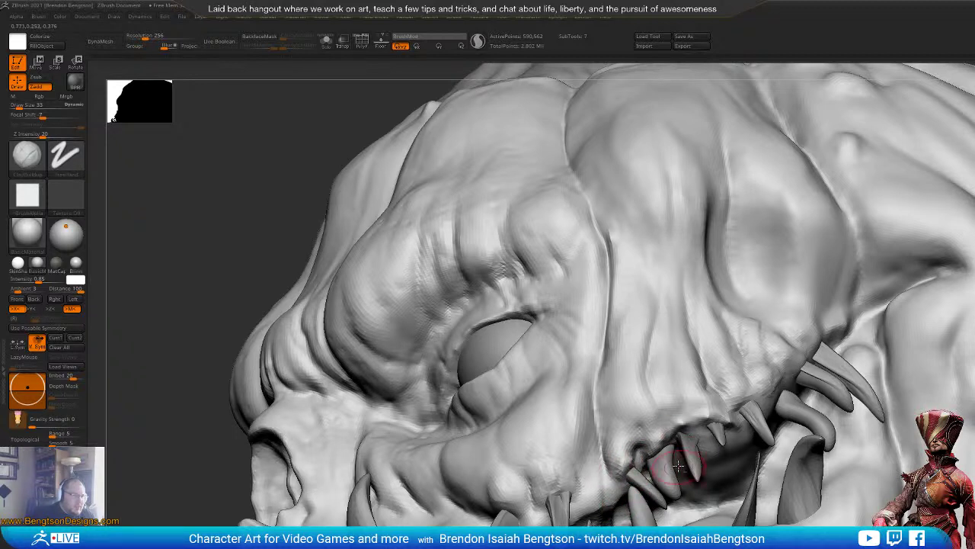
mouse_move(710, 440)
left_mouse_down()
mouse_move(698, 436)
mouse_move(722, 462)
mouse_move(737, 437)
mouse_move(722, 470)
mouse_move(699, 485)
mouse_move(743, 464)
mouse_move(736, 447)
left_mouse_up()
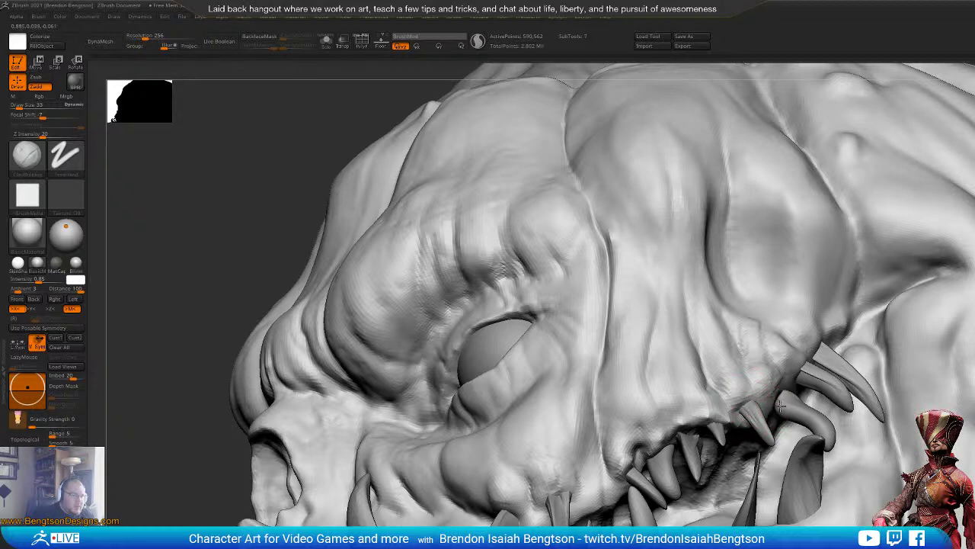
mouse_move(780, 412)
left_mouse_down()
mouse_move(776, 374)
mouse_move(783, 399)
mouse_move(775, 379)
mouse_move(793, 358)
mouse_move(786, 345)
mouse_move(816, 346)
mouse_move(811, 327)
left_mouse_up()
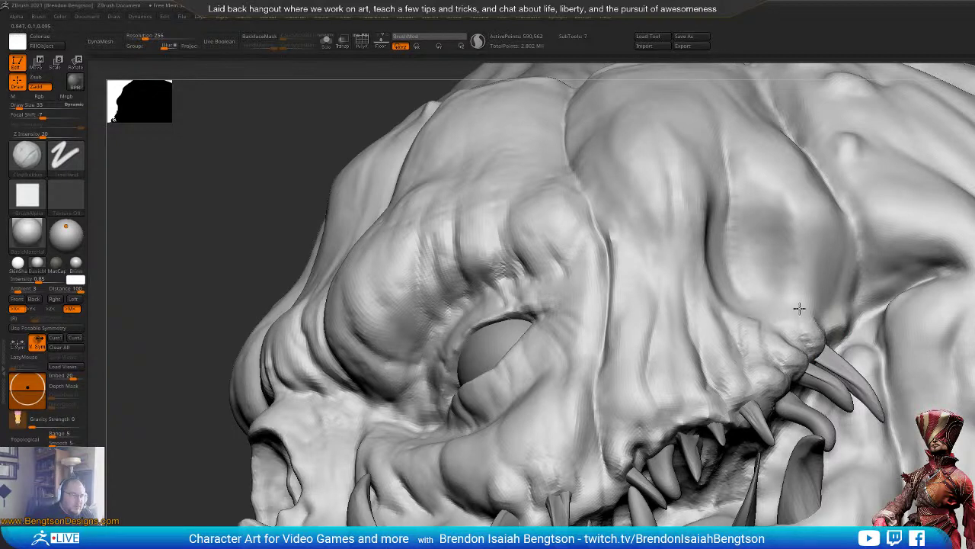
mouse_move(582, 478)
left_mouse_down()
mouse_move(576, 492)
mouse_move(559, 463)
mouse_move(584, 427)
left_mouse_up()
mouse_move(558, 460)
right_mouse_down()
mouse_move(571, 394)
mouse_move(598, 480)
mouse_move(579, 427)
mouse_move(585, 395)
mouse_move(641, 411)
mouse_move(636, 451)
mouse_move(577, 444)
mouse_move(617, 439)
right_mouse_up()
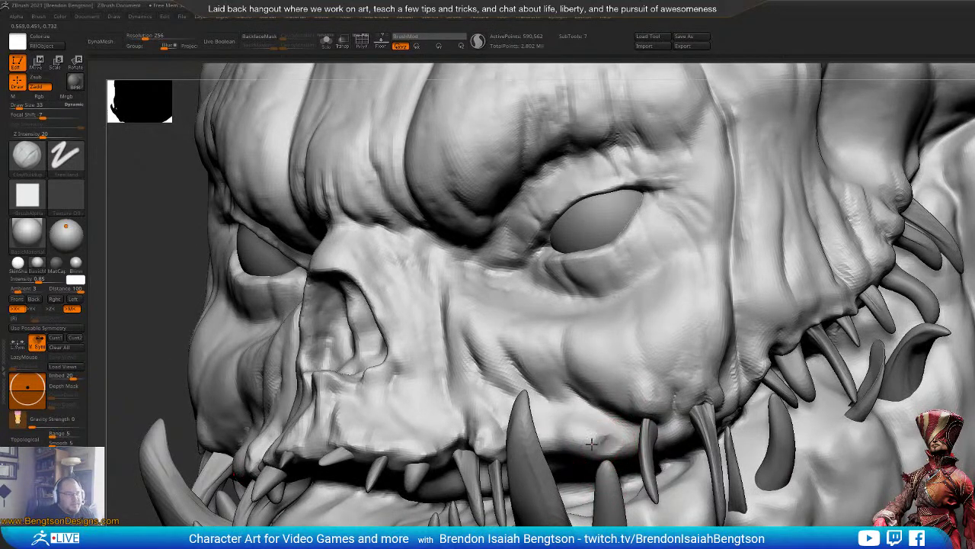
Step: Carve creases with DamStandard along the upper lip, under the cheek fold and around the roots of the two cheek fangs
key("b")
key("d")
key("s")
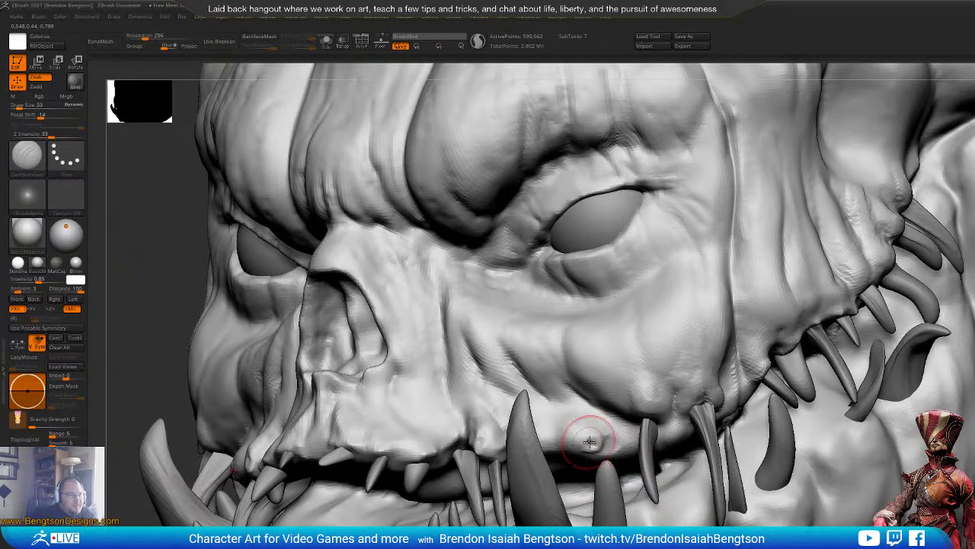
mouse_move(577, 435)
left_mouse_down()
mouse_move(592, 461)
mouse_move(572, 439)
mouse_move(623, 446)
left_mouse_up()
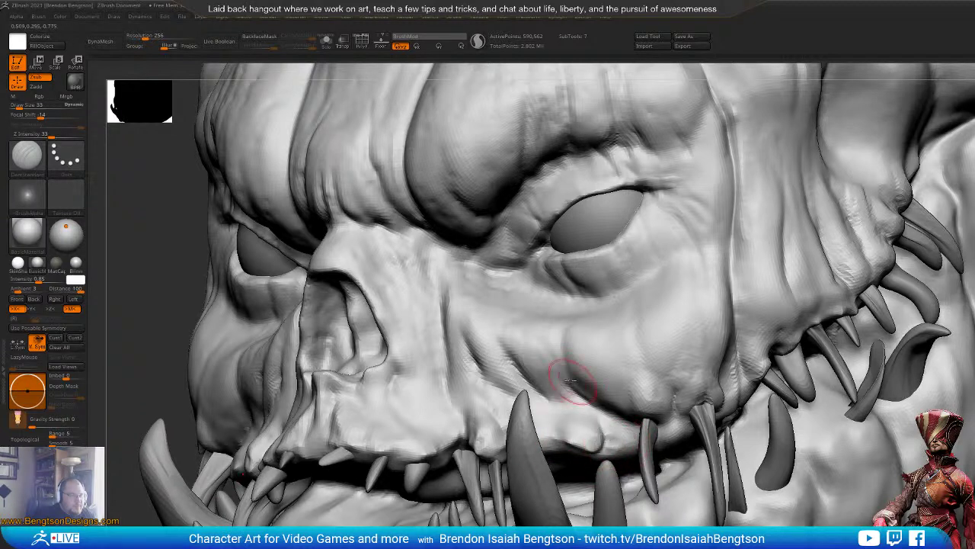
mouse_move(569, 380)
left_mouse_down()
mouse_move(611, 420)
mouse_move(585, 385)
left_mouse_up()
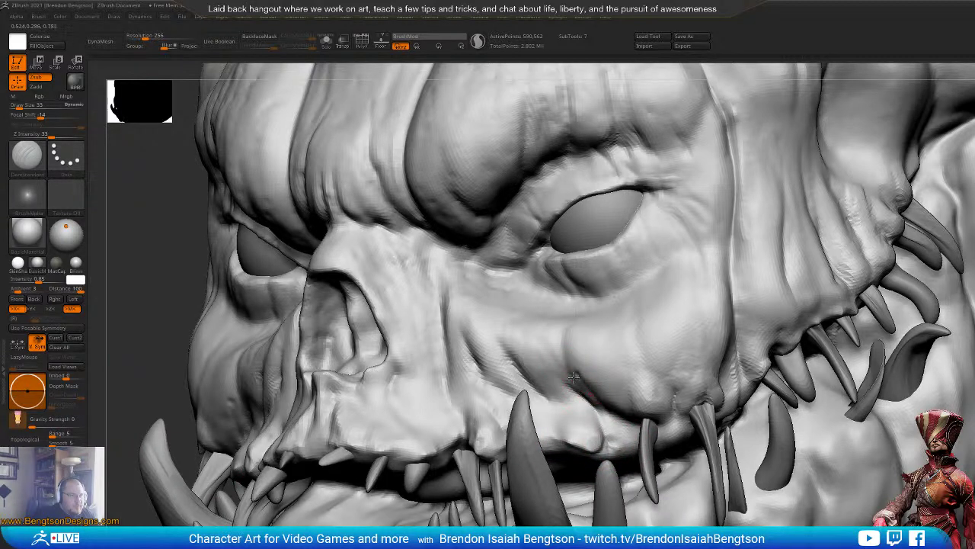
left_click_drag(567, 353, 594, 397)
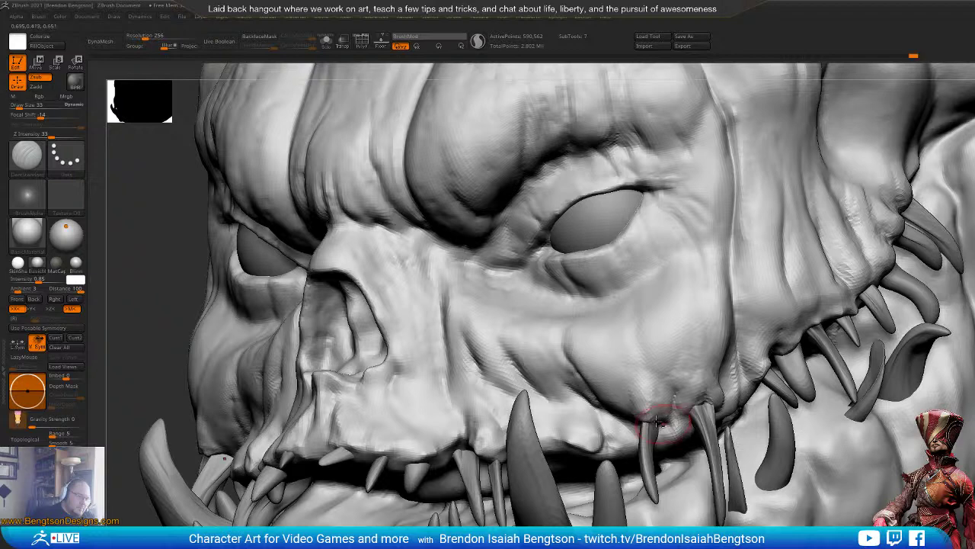
left_click_drag(660, 417, 649, 415)
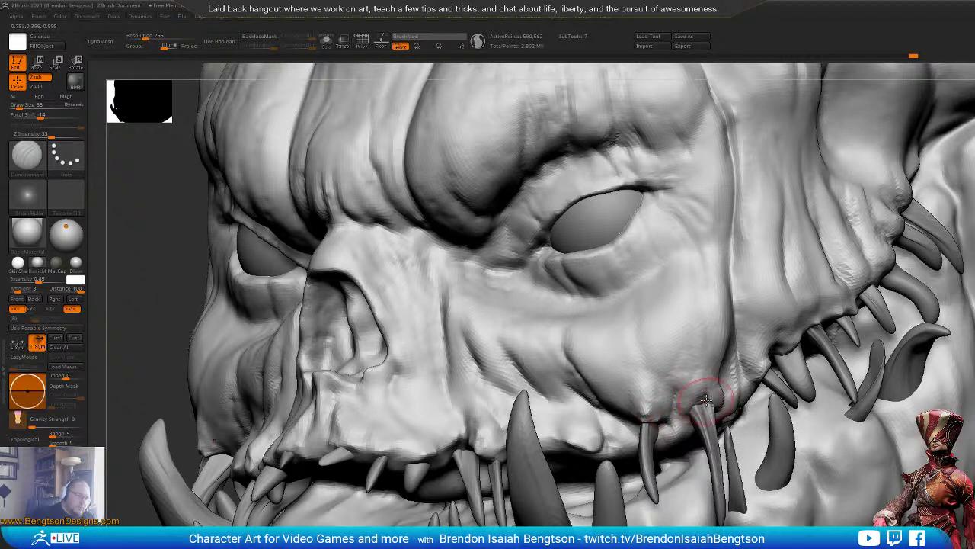
left_click_drag(706, 400, 695, 405)
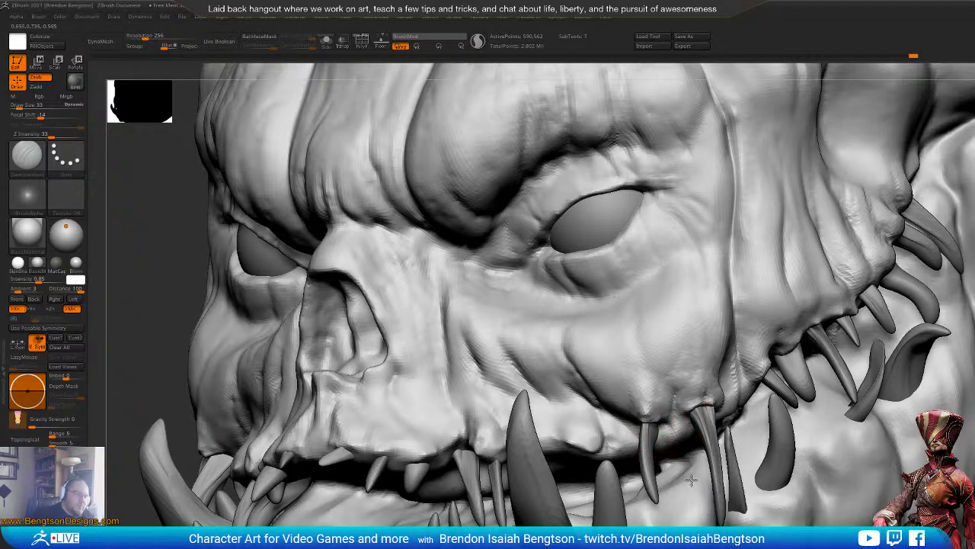
Step: Carve the middle of the upper lip below the nose cavity and subdivide the head mesh one level
key("f")
right_click_drag(670, 462, 751, 485)
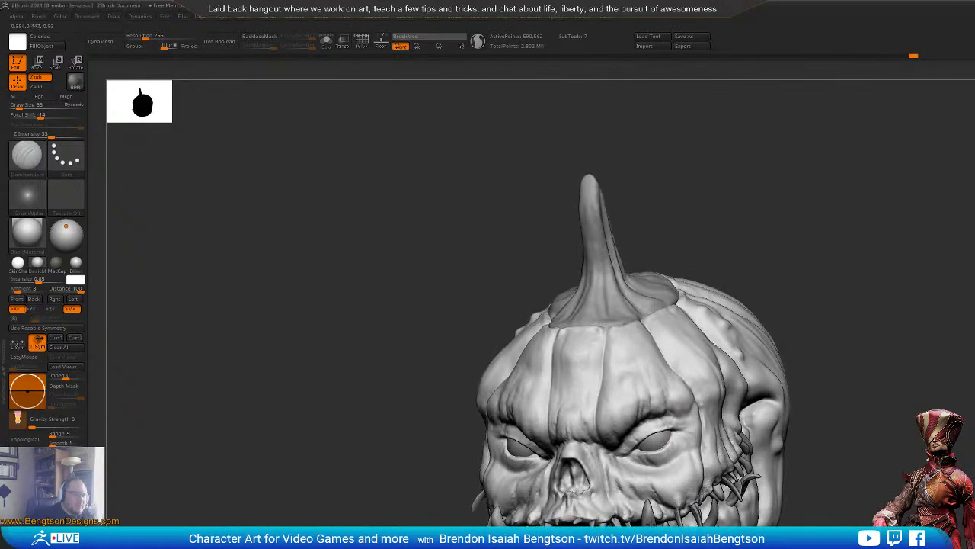
right_click_drag(750, 381, 751, 449, "ctrl")
mouse_move(560, 457)
right_mouse_down("alt")
mouse_move(621, 423)
mouse_move(623, 504)
right_mouse_up("alt")
mouse_move(595, 439)
left_mouse_down()
mouse_move(565, 443)
mouse_move(584, 452)
mouse_move(560, 443)
mouse_move(602, 443)
mouse_move(628, 429)
mouse_move(613, 397)
left_mouse_up()
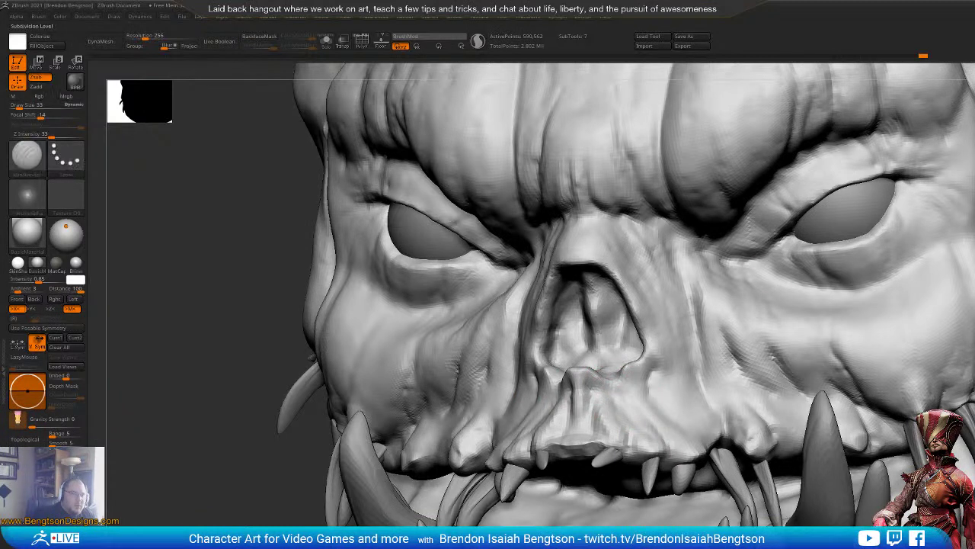
key("ctrl+d")
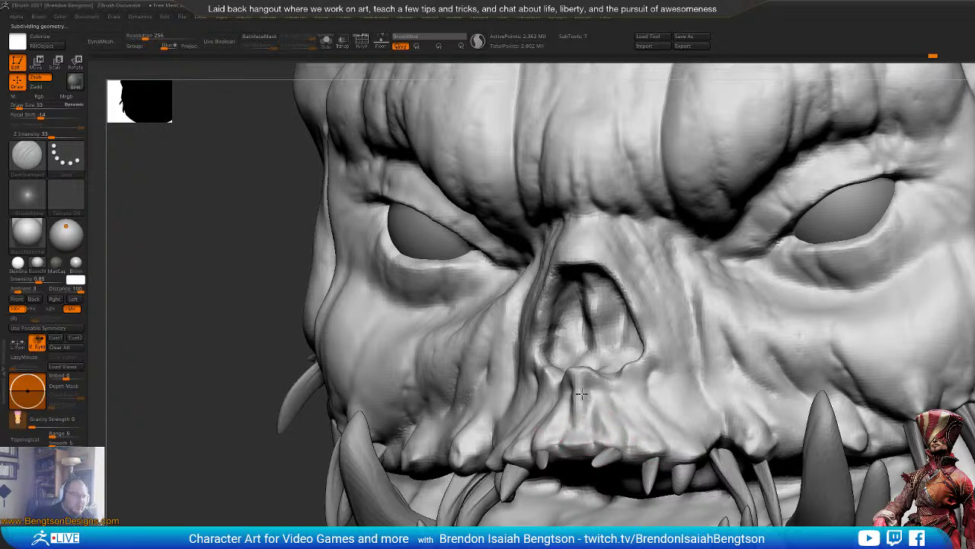
Step: Sharpen the rim of the nose cavity with DamStandard, then smooth and recarve its inner walls
left_click_drag(591, 371, 609, 376)
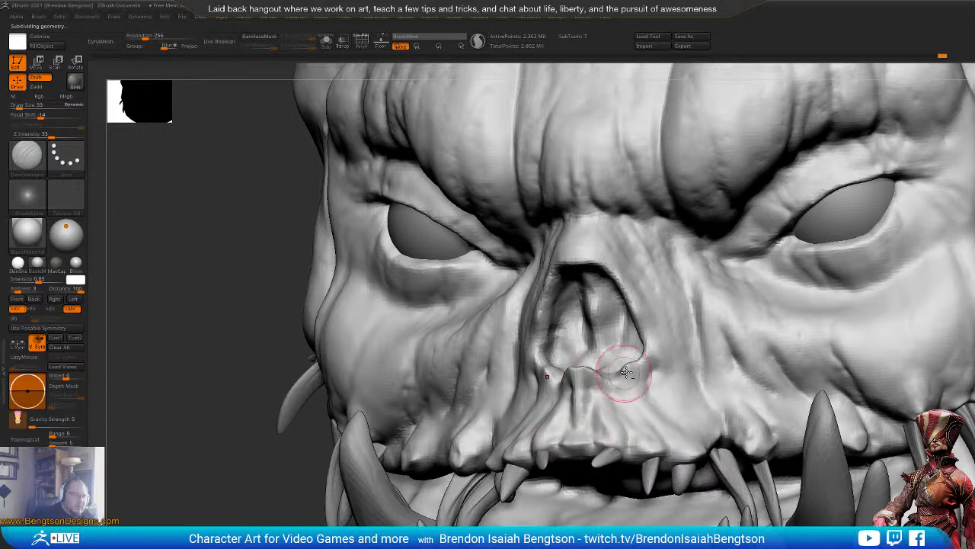
left_click_drag(604, 264, 646, 338, "shift")
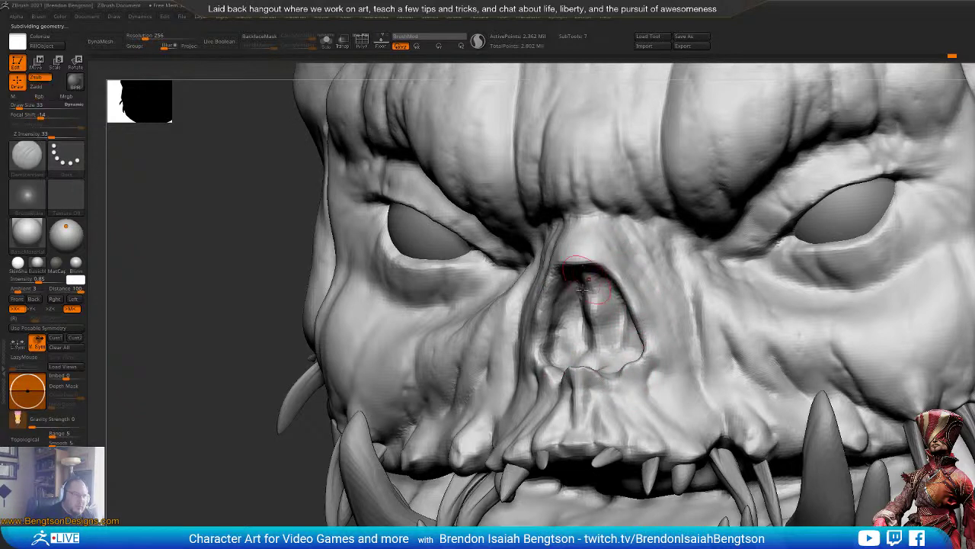
mouse_move(584, 287)
left_mouse_down("shift")
mouse_move(610, 291)
mouse_move(552, 316)
mouse_move(554, 291)
mouse_move(550, 314)
left_mouse_up("shift")
mouse_move(559, 278)
left_mouse_down()
mouse_move(544, 346)
mouse_move(557, 281)
mouse_move(549, 346)
mouse_move(565, 284)
mouse_move(552, 324)
mouse_move(560, 344)
mouse_move(568, 289)
mouse_move(579, 346)
mouse_move(590, 275)
mouse_move(605, 361)
left_mouse_up()
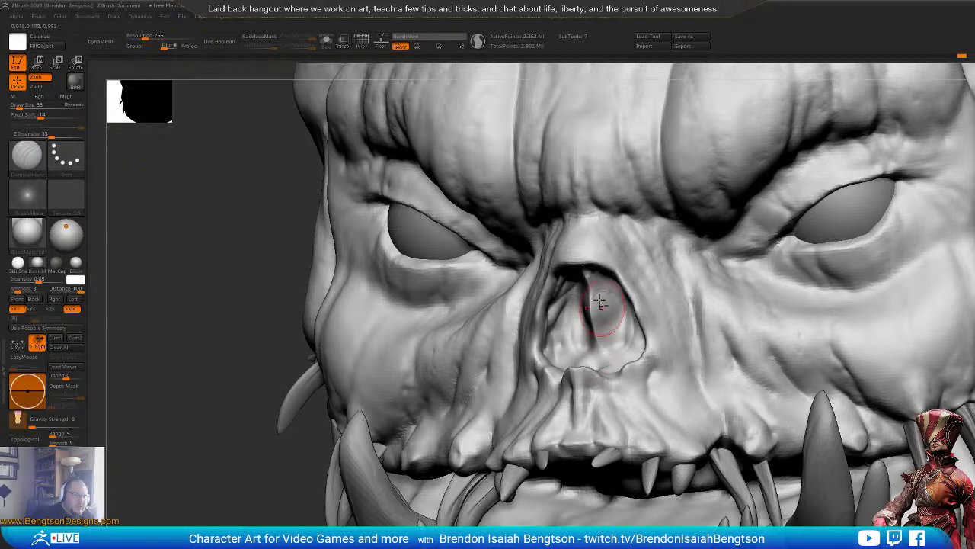
mouse_move(595, 269)
left_mouse_down()
mouse_move(604, 356)
mouse_move(597, 277)
mouse_move(618, 314)
mouse_move(620, 348)
mouse_move(615, 320)
left_mouse_up()
mouse_move(598, 358)
right_mouse_down()
mouse_move(633, 338)
mouse_move(647, 348)
right_mouse_up()
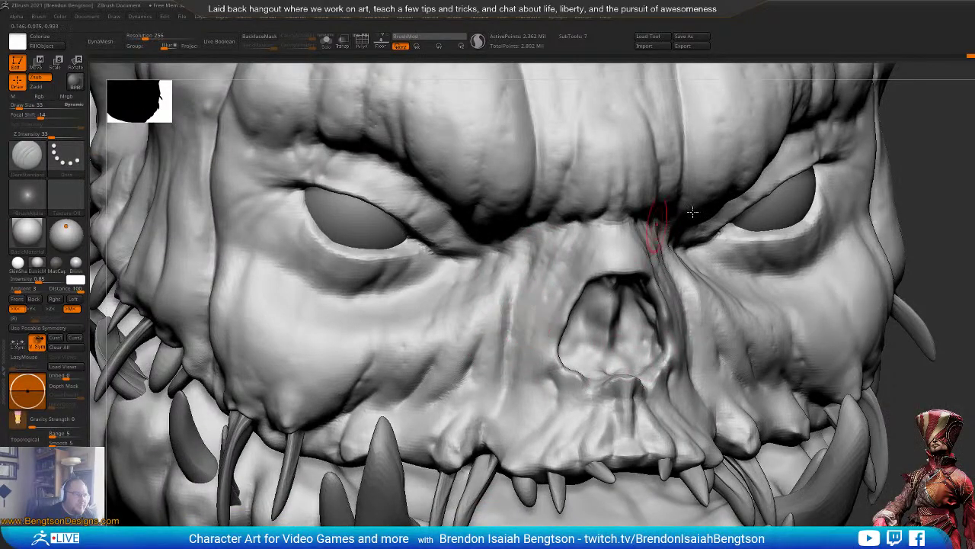
Step: Move the eyeballs forward along Z by about 0.019 in their sockets and make the head mesh active again
mouse_move(758, 245)
right_mouse_down("alt")
mouse_move(655, 336)
mouse_move(652, 390)
mouse_move(662, 370)
mouse_move(638, 330)
right_mouse_up("alt")
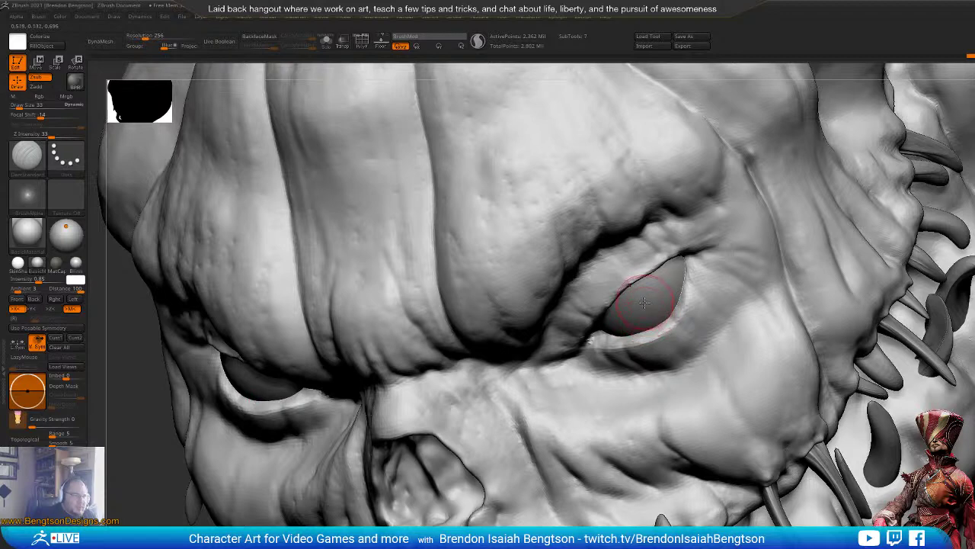
left_click(646, 305, "alt")
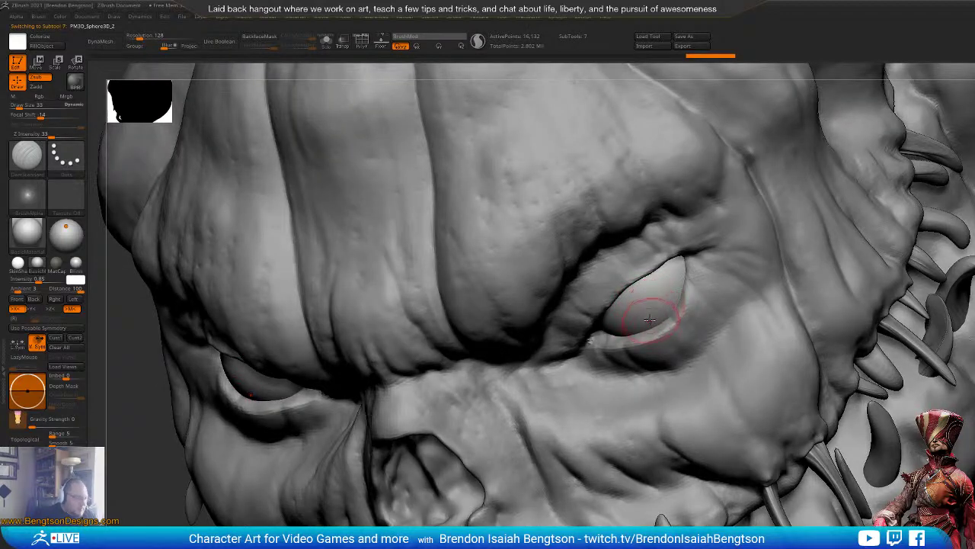
key("w")
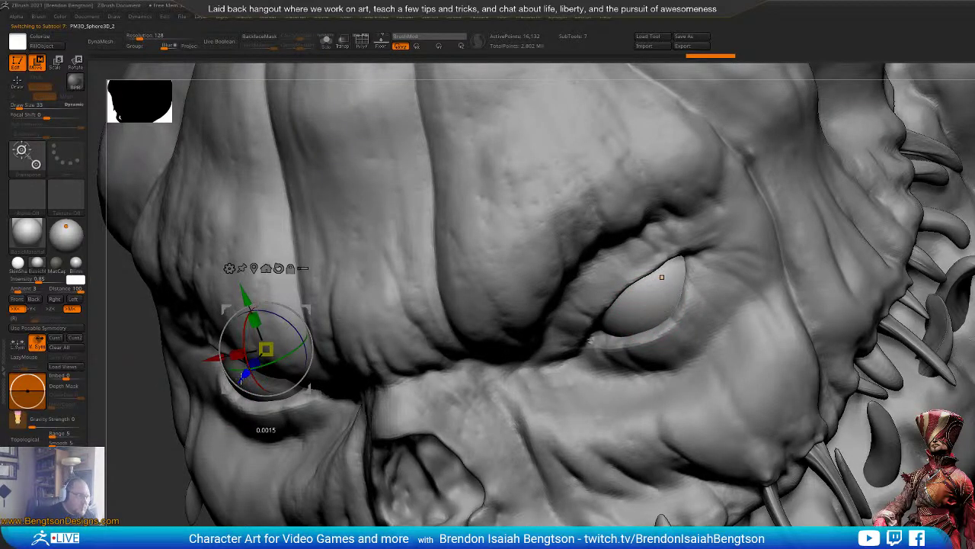
left_click_drag(240, 377, 238, 381)
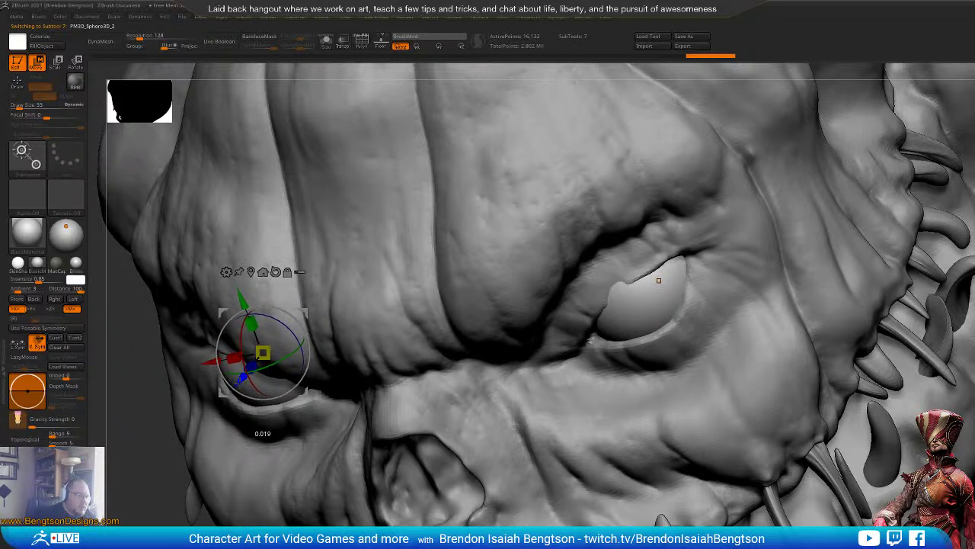
left_click_drag(658, 281, 659, 280)
left_click_drag(239, 384, 239, 384)
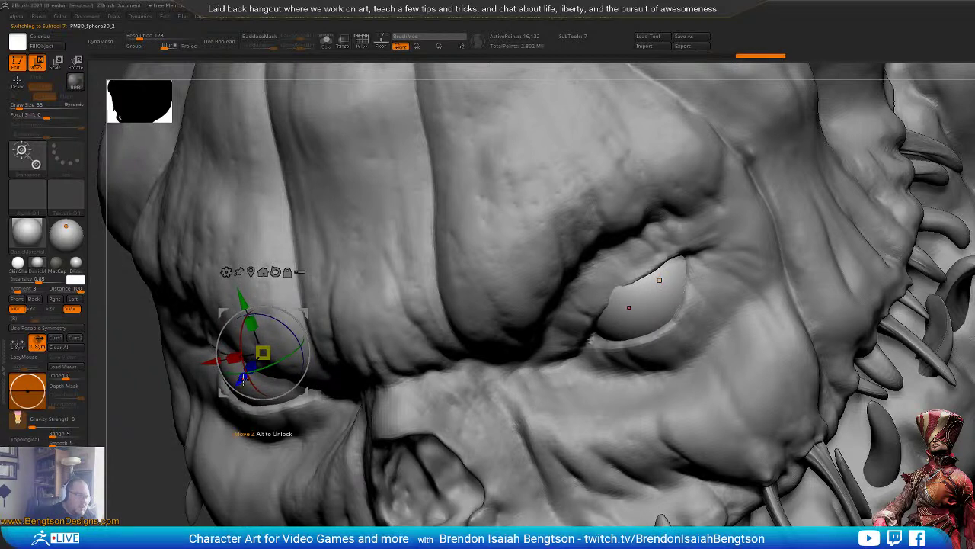
key("q")
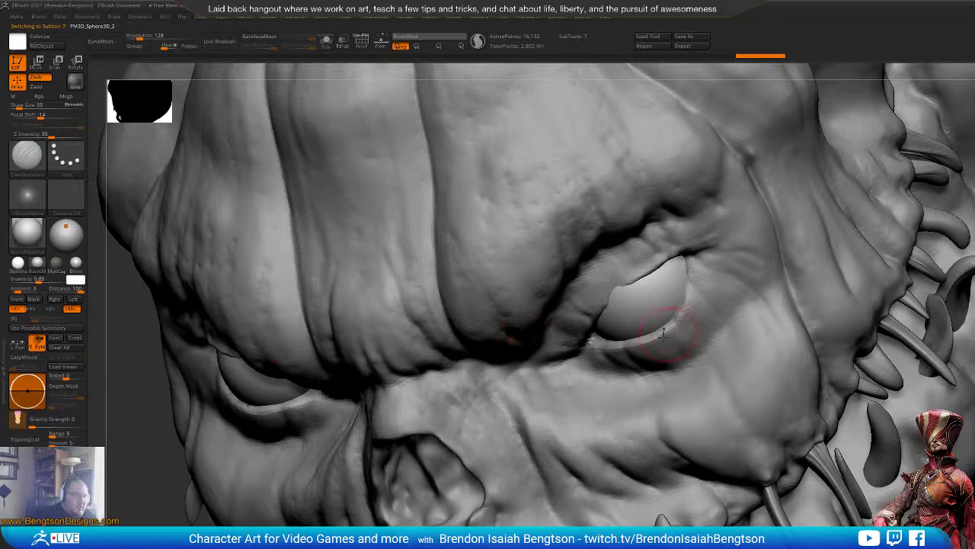
left_click(654, 347, "alt")
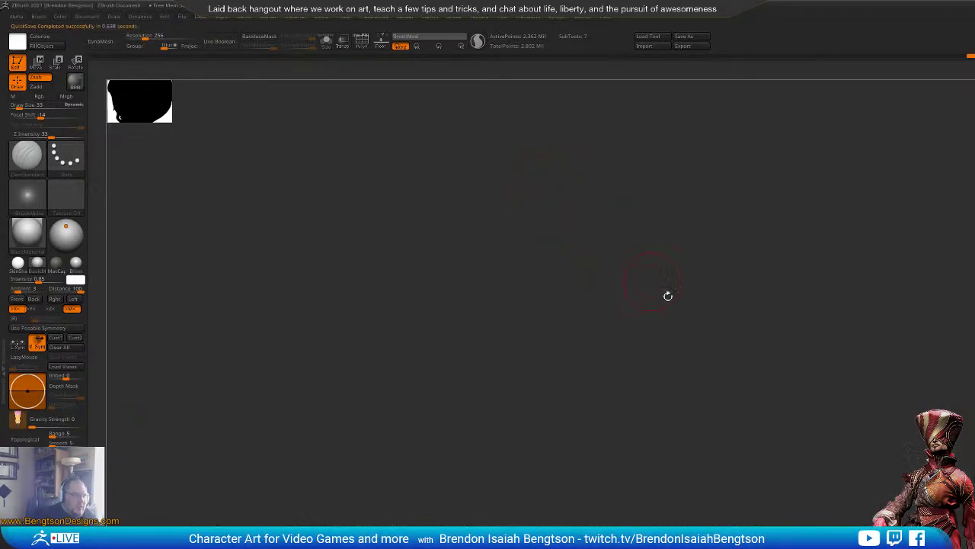
Step: Lower the head mesh one subdivision level and reshape the upper eyelid edge over the eyeball with Move Topological
left_click_drag(814, 415, 789, 418)
key("b")
key("m")
key("t")
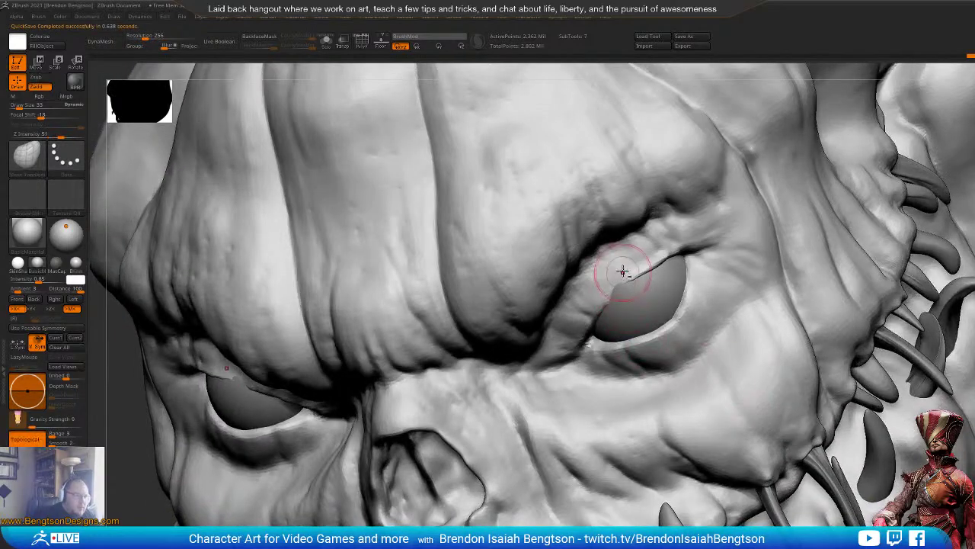
left_click_drag(621, 270, 620, 287)
key("space")
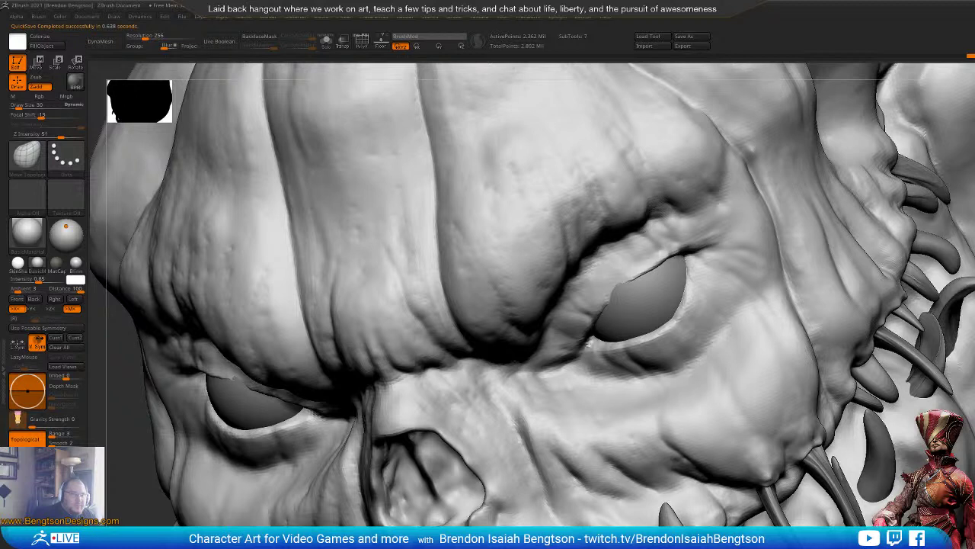
key("shift+d")
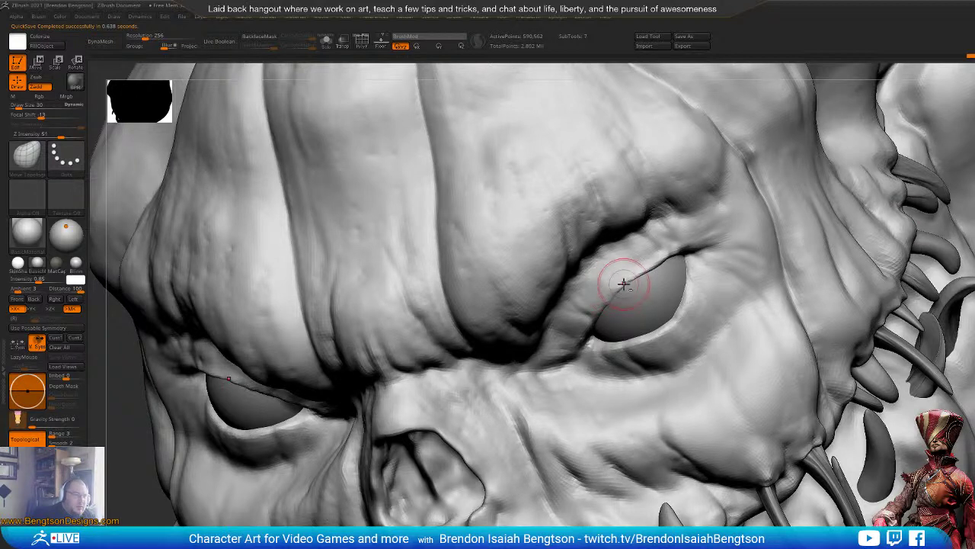
key("space")
left_click_drag(620, 287, 623, 287)
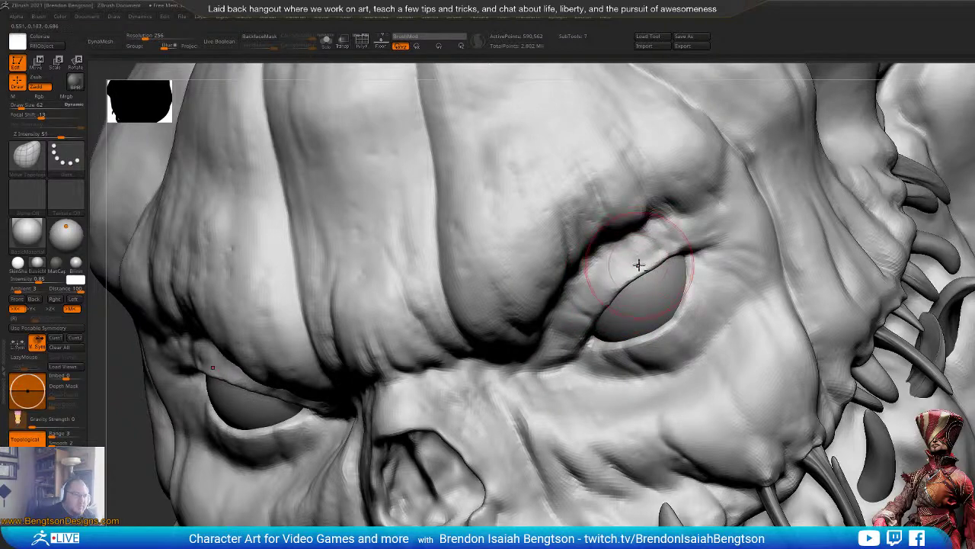
Step: Refine the fit of the eyelids and the inner eye corner around the eyeball with Move Topological
right_click_drag(638, 264, 623, 236)
left_click_drag(644, 286, 655, 280)
left_click_drag(606, 349, 604, 348)
mouse_move(648, 210)
right_mouse_down()
mouse_move(649, 312)
mouse_move(659, 214)
right_mouse_up()
Step: Carve a fine crease by the outer eye corner with DamStandard at draw size 13
key("space")
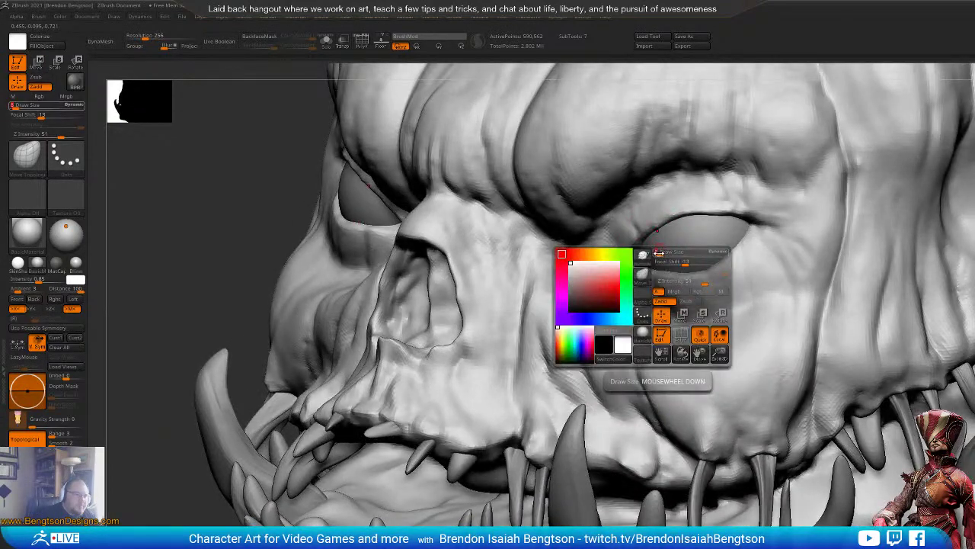
left_click_drag(659, 252, 668, 252)
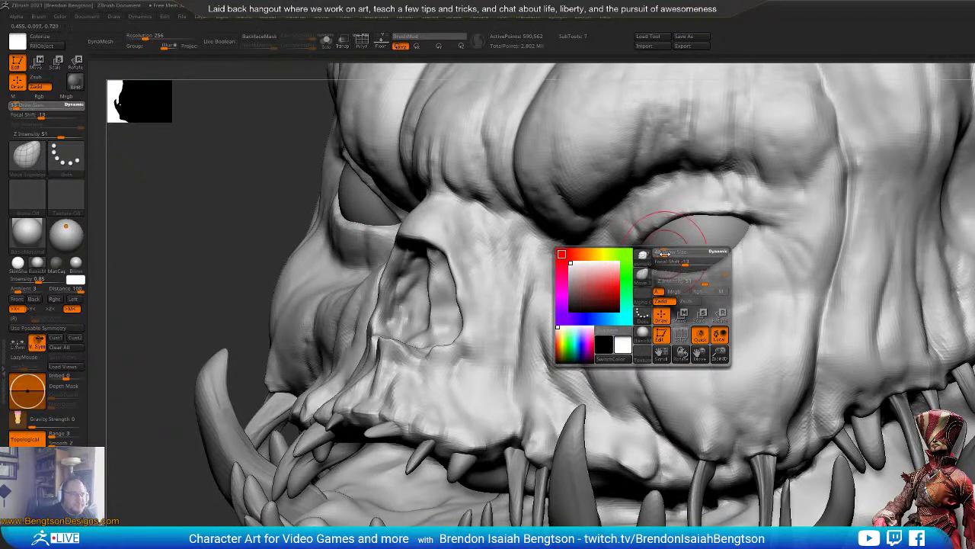
key("b")
key("d")
key("s")
key("space")
left_click_drag(807, 245, 802, 244)
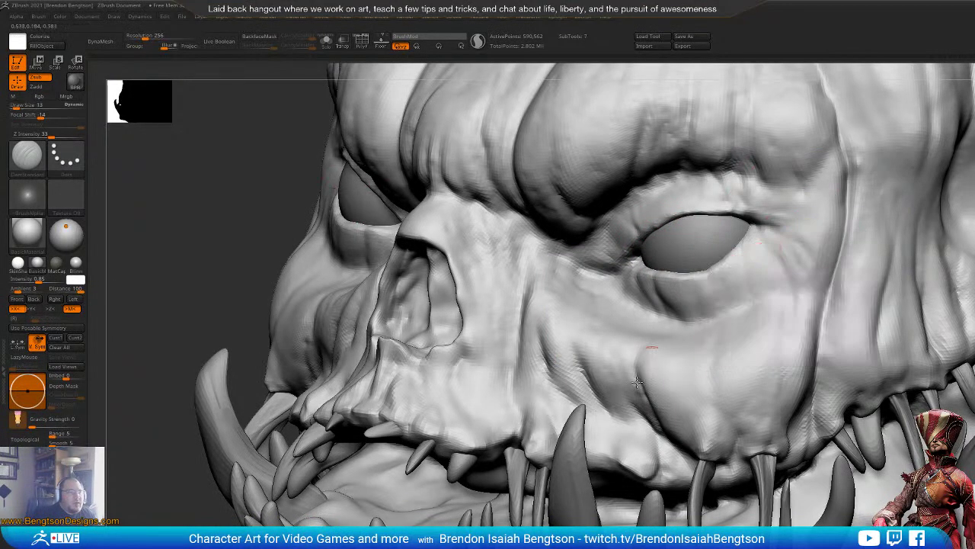
Step: Carve gum edges and folds around the roots of the small lower front teeth with DamStandard at draw size 28
right_click_drag(643, 373, 631, 333, "ctrl")
right_click_drag(607, 522, 676, 306, "alt")
mouse_move(592, 306)
right_mouse_down("ctrl")
mouse_move(612, 355)
mouse_move(522, 251)
right_mouse_up("ctrl")
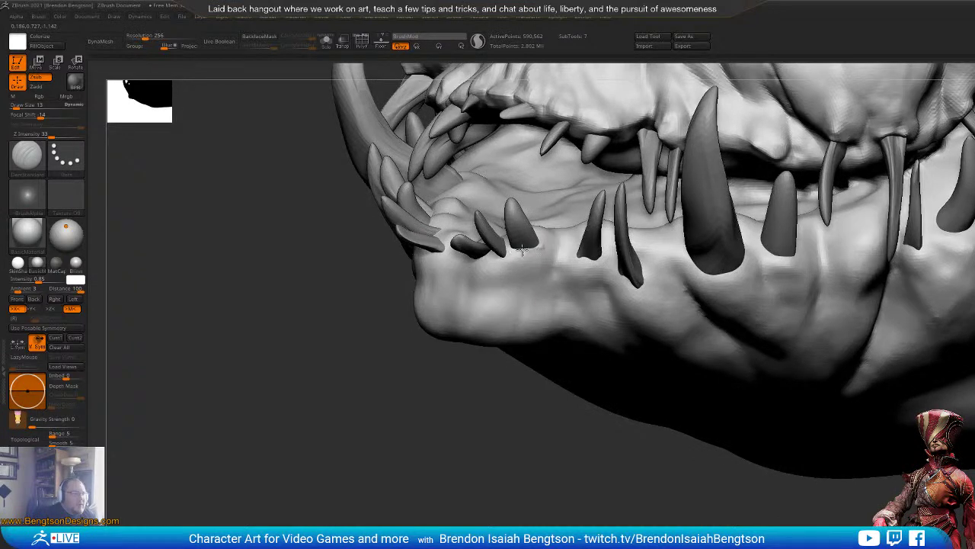
left_click_drag(516, 253, 577, 259)
key("space")
left_click_drag(592, 250, 559, 229)
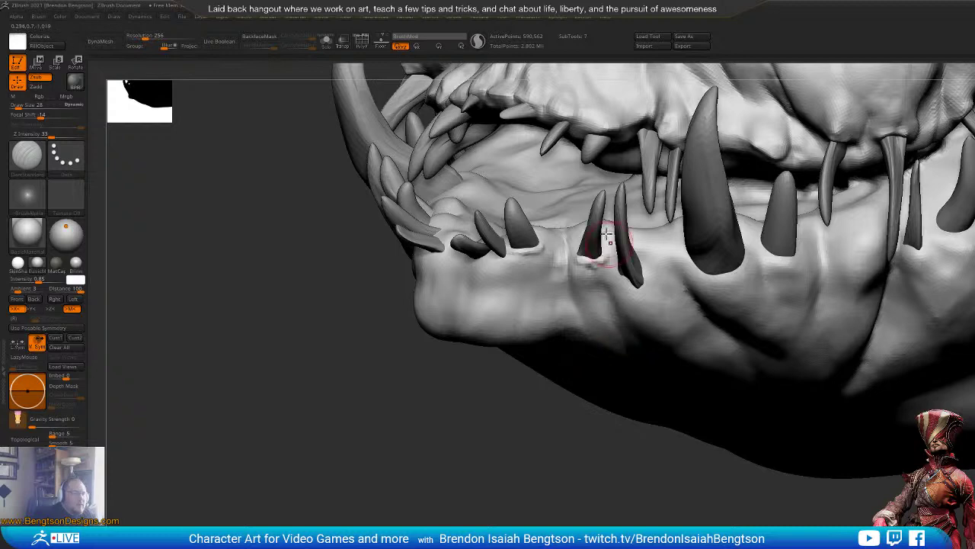
mouse_move(678, 343)
right_mouse_down("alt")
mouse_move(653, 440)
mouse_move(674, 404)
mouse_move(646, 394)
right_mouse_up("alt")
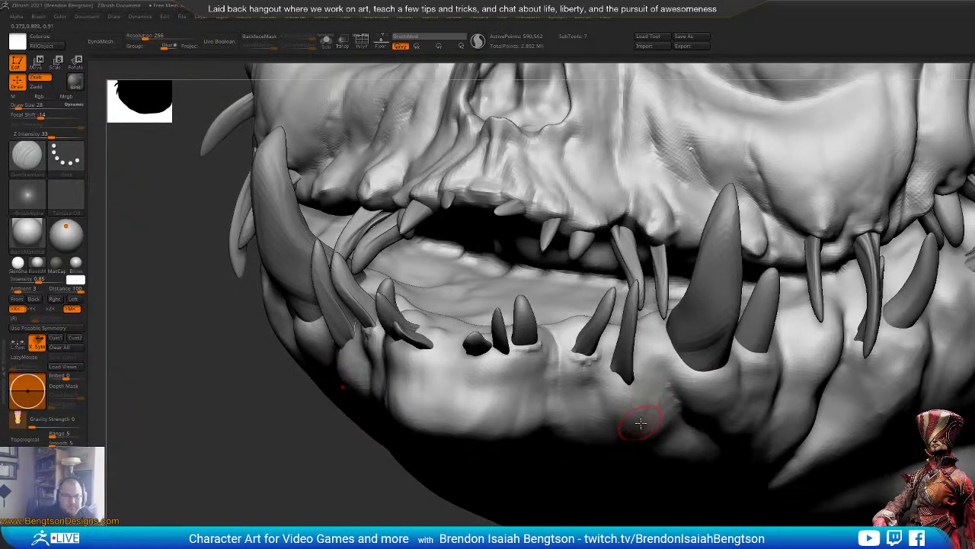
mouse_move(640, 423)
right_mouse_down()
mouse_move(650, 442)
mouse_move(648, 330)
right_mouse_up()
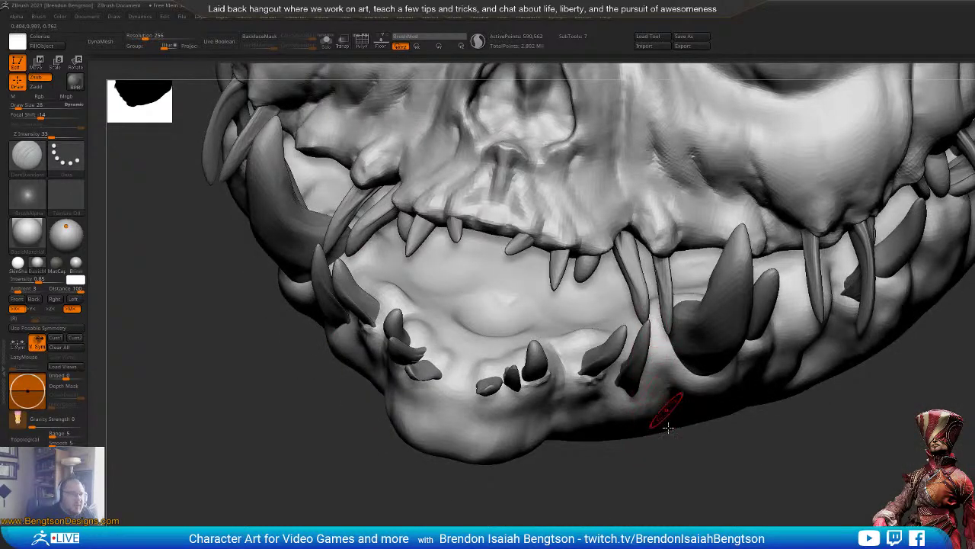
right_click_drag(653, 412, 579, 405)
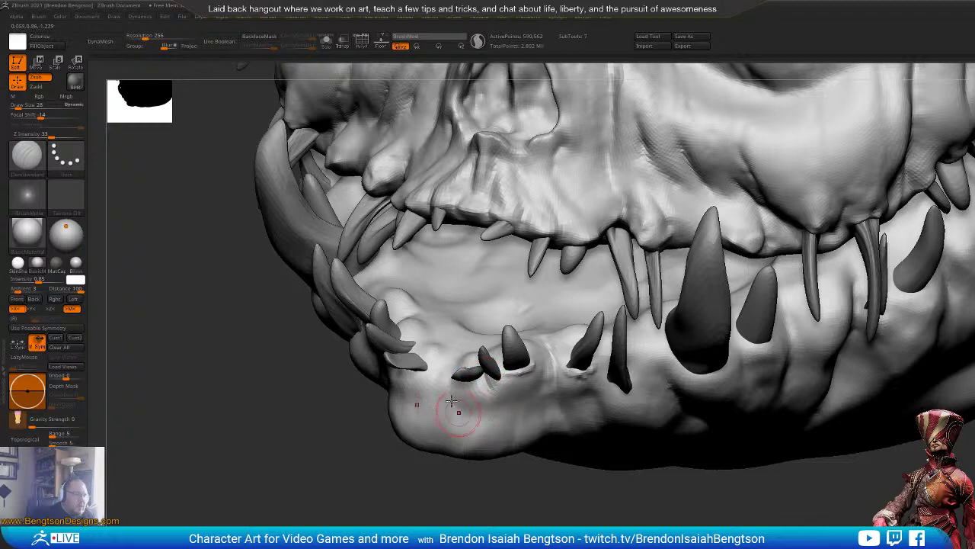
right_click_drag(427, 399, 444, 462)
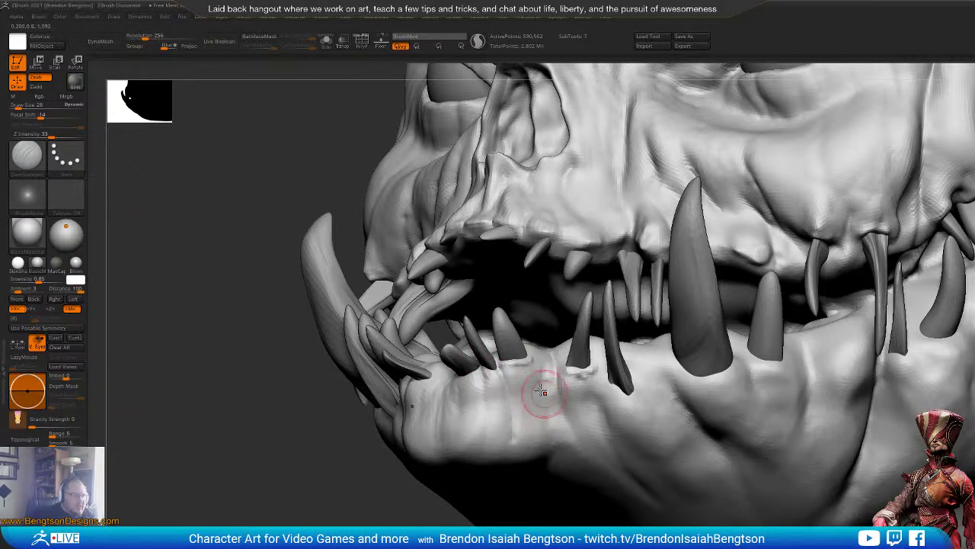
Step: Build up the gum below the lower front teeth with ClayBuildup and smooth it into the jaw
key("b")
key("c")
key("b")
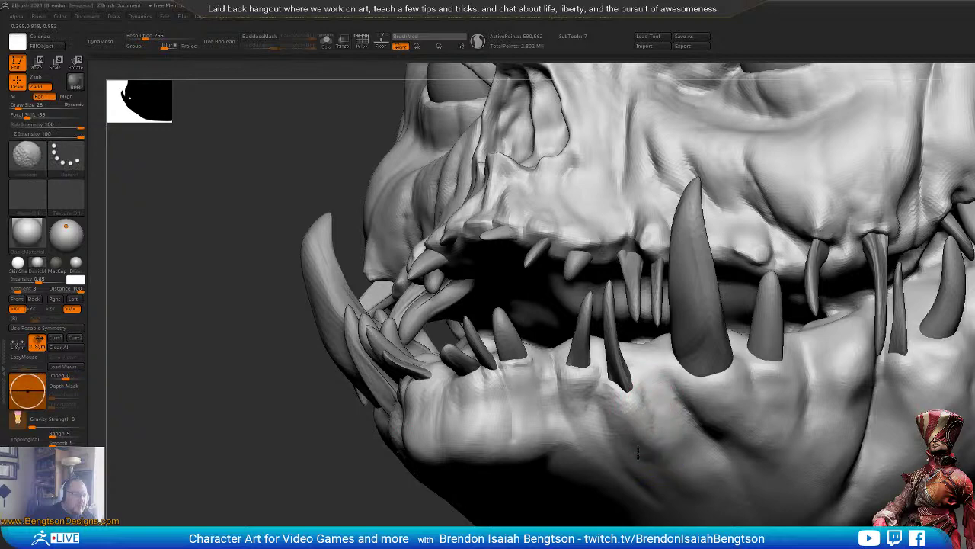
right_click_drag(759, 379, 670, 407, "alt")
mouse_move(640, 400)
left_mouse_down()
mouse_move(597, 397)
mouse_move(654, 407)
mouse_move(632, 429)
mouse_move(655, 428)
left_mouse_up()
Step: Carve the gum line around the root of the large lower fang with DamStandard
key("b")
key("d")
key("s")
left_click_drag(646, 394, 623, 403)
left_click_drag(645, 392, 640, 401)
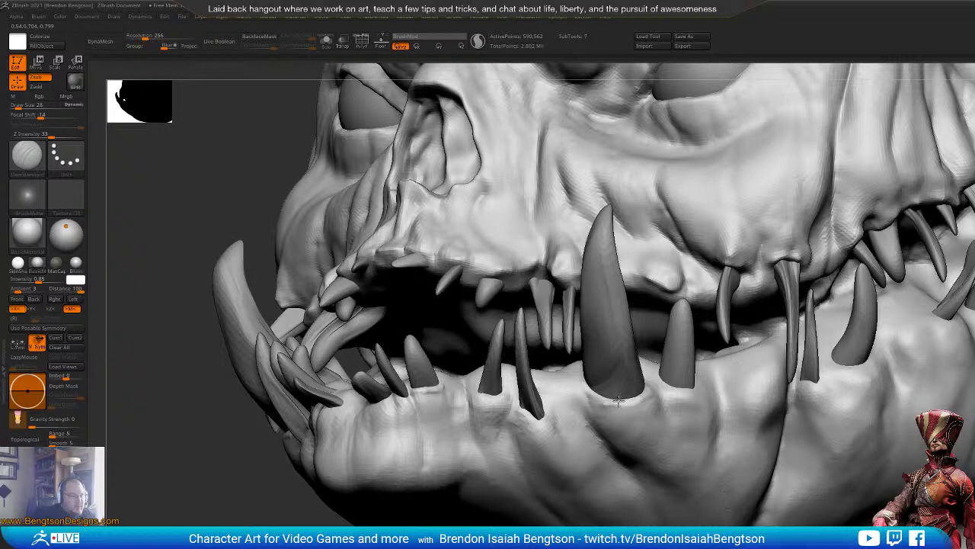
Step: Carve gum edges and small folds around the lower teeth behind the large fang
left_click_drag(655, 377, 654, 384)
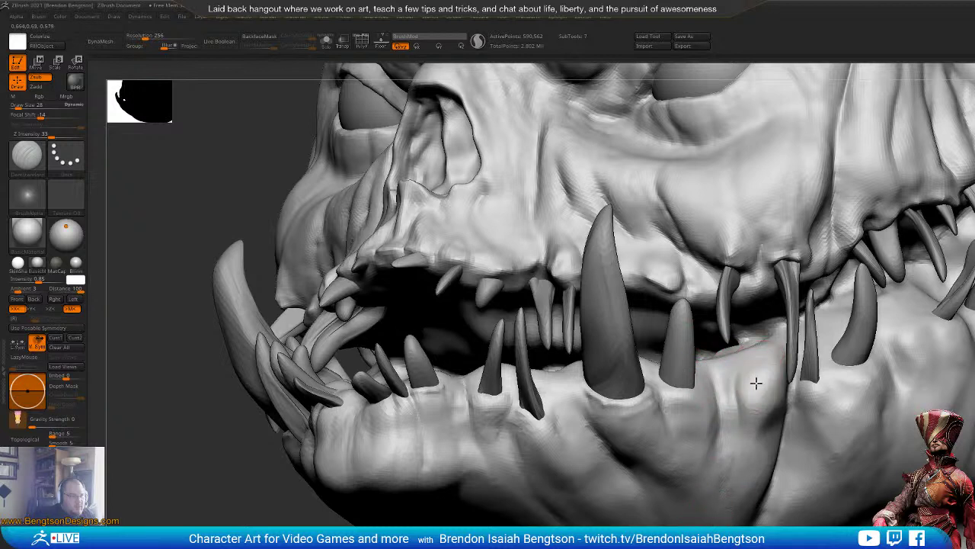
left_click_drag(775, 366, 740, 385)
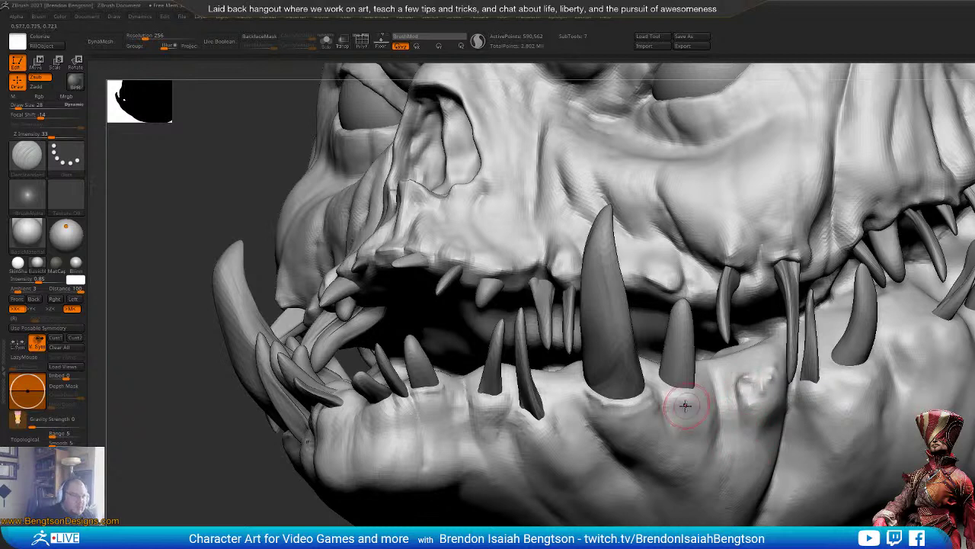
mouse_move(687, 402)
left_mouse_down()
mouse_move(704, 385)
mouse_move(704, 407)
mouse_move(693, 385)
mouse_move(649, 393)
mouse_move(679, 442)
mouse_move(681, 392)
mouse_move(633, 403)
mouse_move(650, 388)
left_mouse_up()
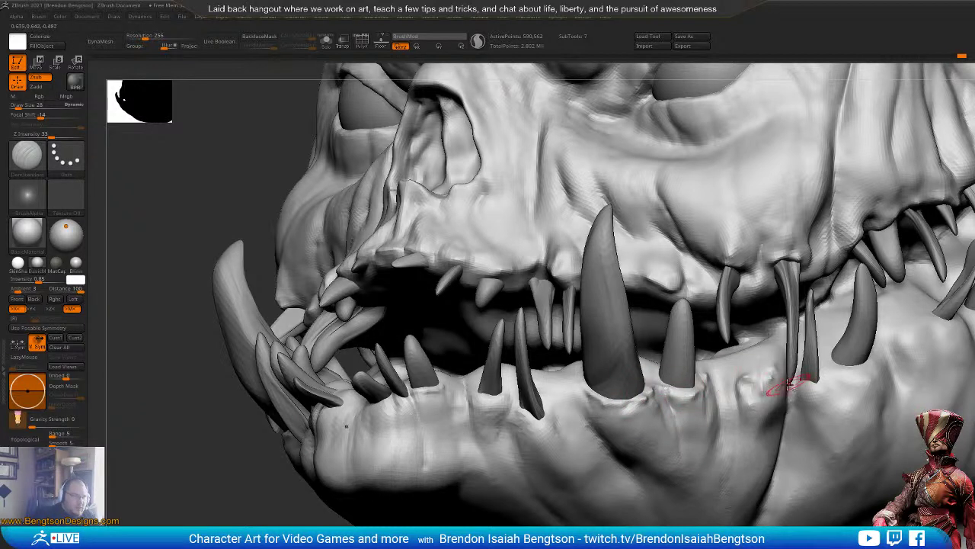
mouse_move(806, 384)
left_mouse_down()
mouse_move(826, 380)
mouse_move(802, 387)
left_mouse_up()
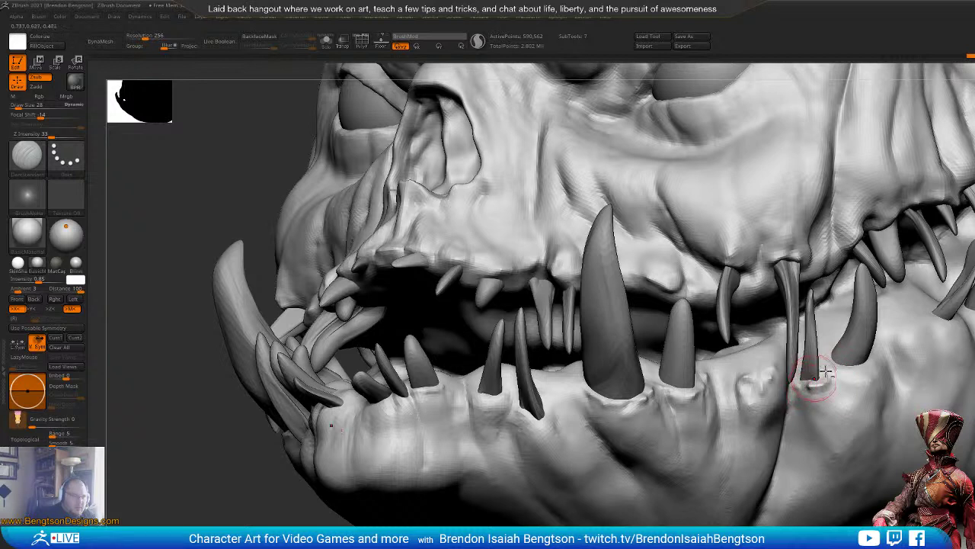
Step: Build up the gum around the root of the curved rear lower tooth with ClayBuildup
key("b")
key("c")
key("b")
left_click_drag(872, 368, 855, 361)
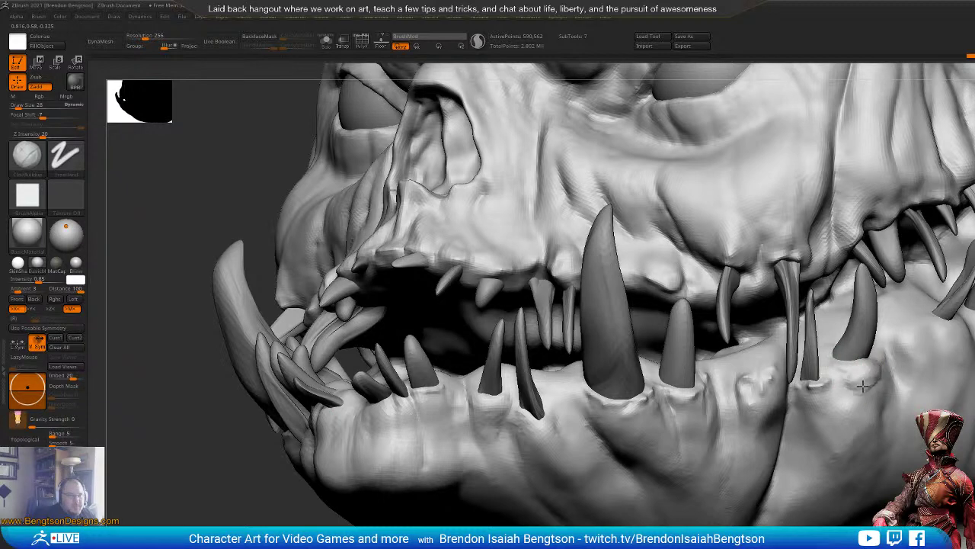
right_click_drag(836, 455, 682, 501, "ctrl")
mouse_move(643, 436)
right_mouse_down()
mouse_move(592, 433)
mouse_move(640, 421)
right_mouse_up()
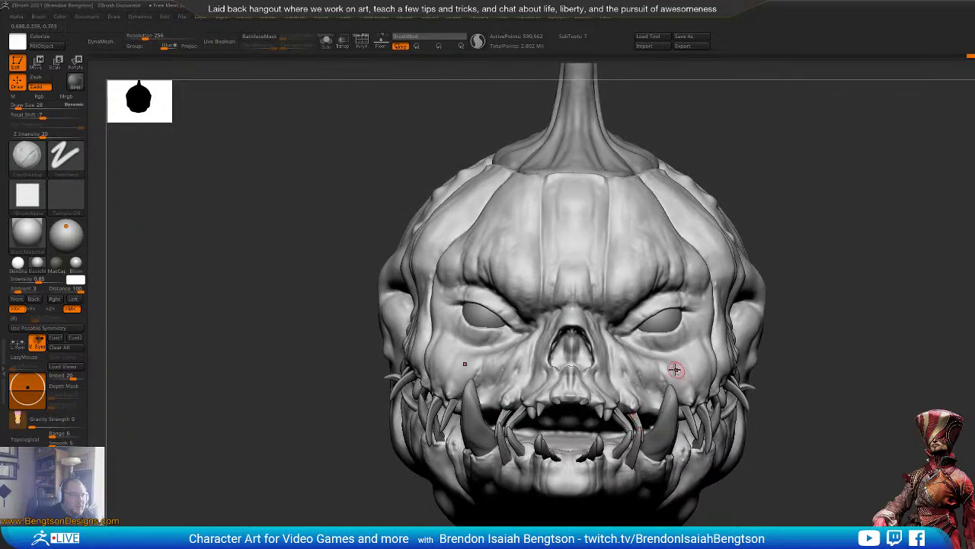
Step: Raise the head mesh one subdivision level and set the brush draw size to 62
right_click_drag(675, 370, 626, 404)
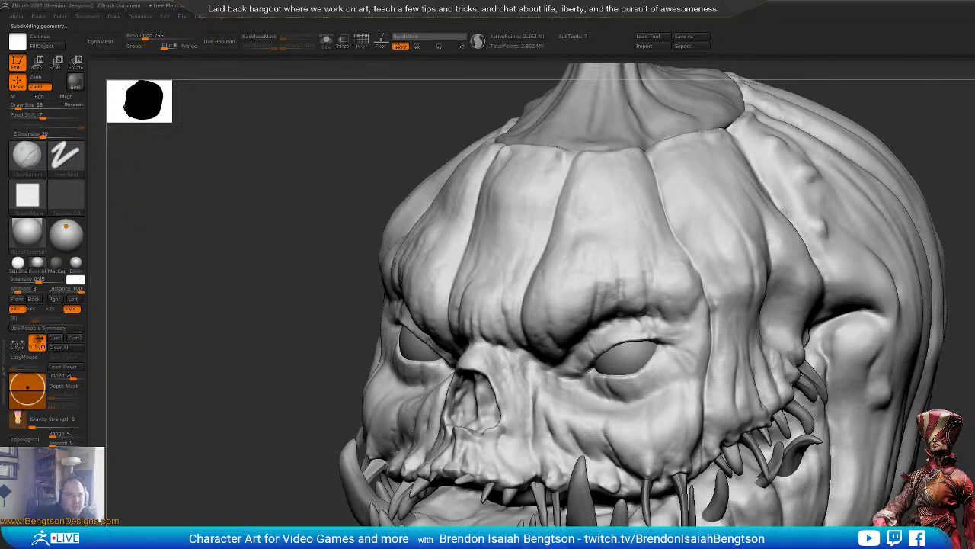
key("space")
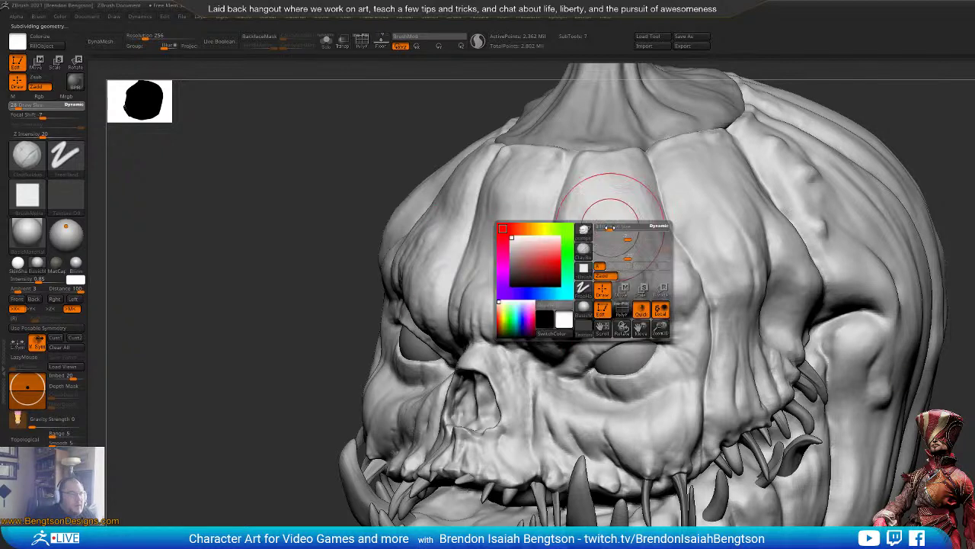
left_click_drag(609, 227, 606, 227)
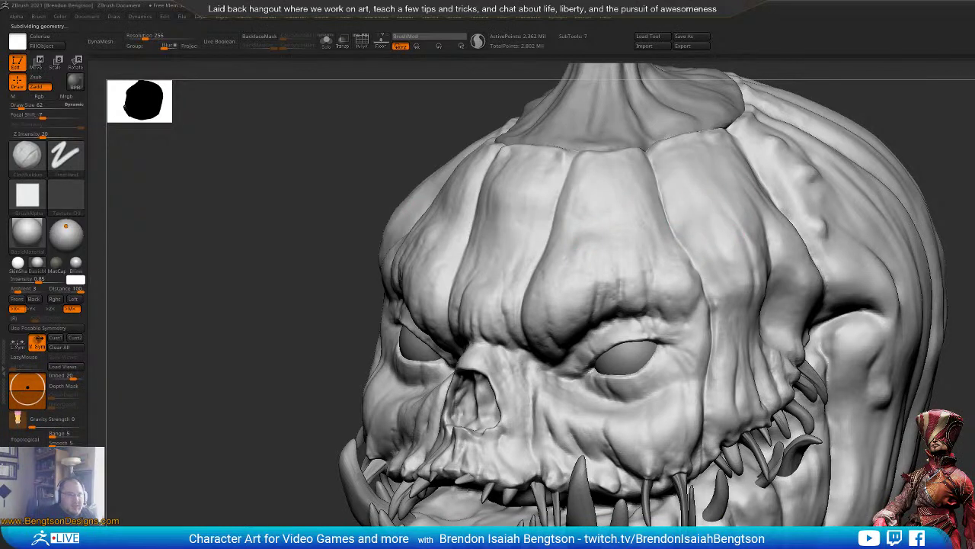
Step: Carve pits and fine wrinkles with DamStandard into the pumpkin rib beside the eye and down over the cheek
left_click_drag(957, 266, 926, 269, "alt")
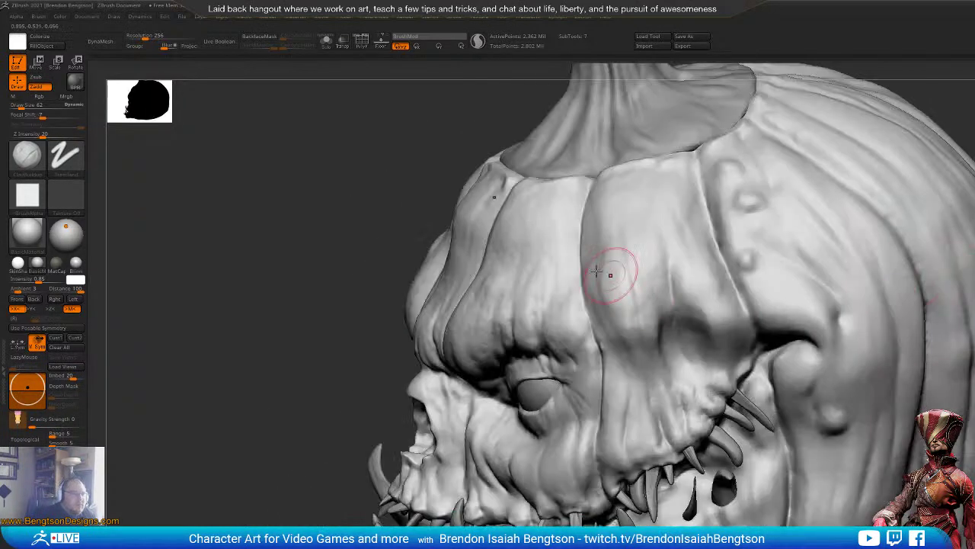
key("b")
key("d")
key("s")
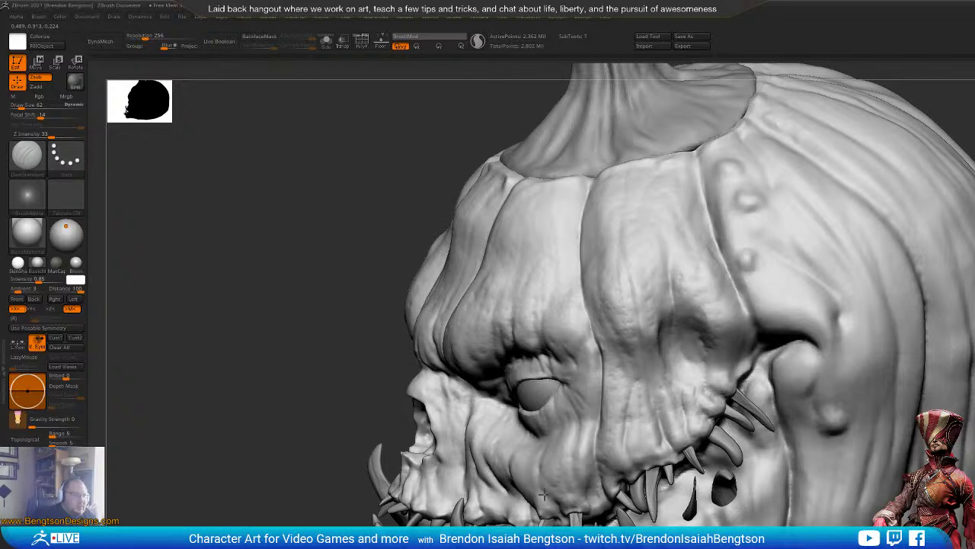
left_click_drag(235, 352, 329, 352)
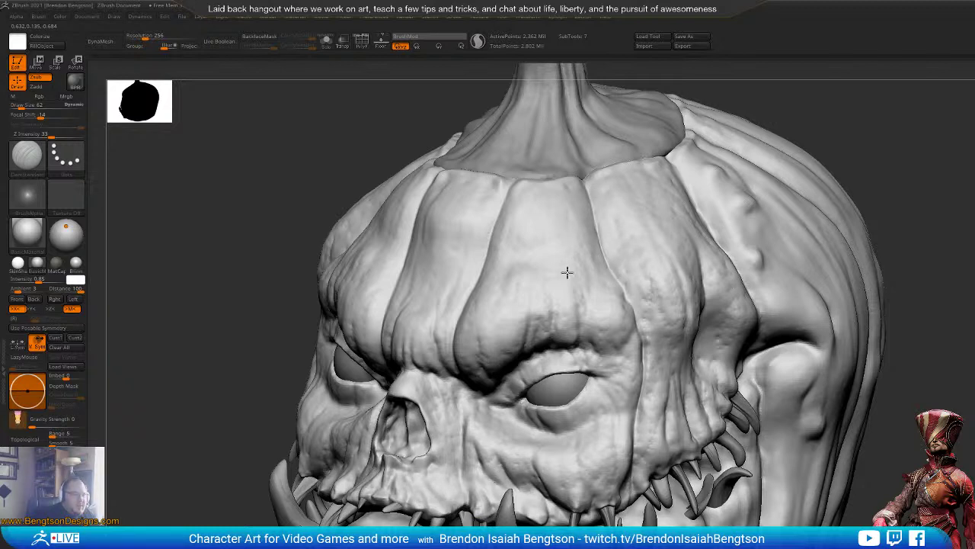
Step: Carve pitted skin texture into the brow, the ribs on the side of the head and the lower jaw
left_click_drag(916, 208, 808, 226, "alt")
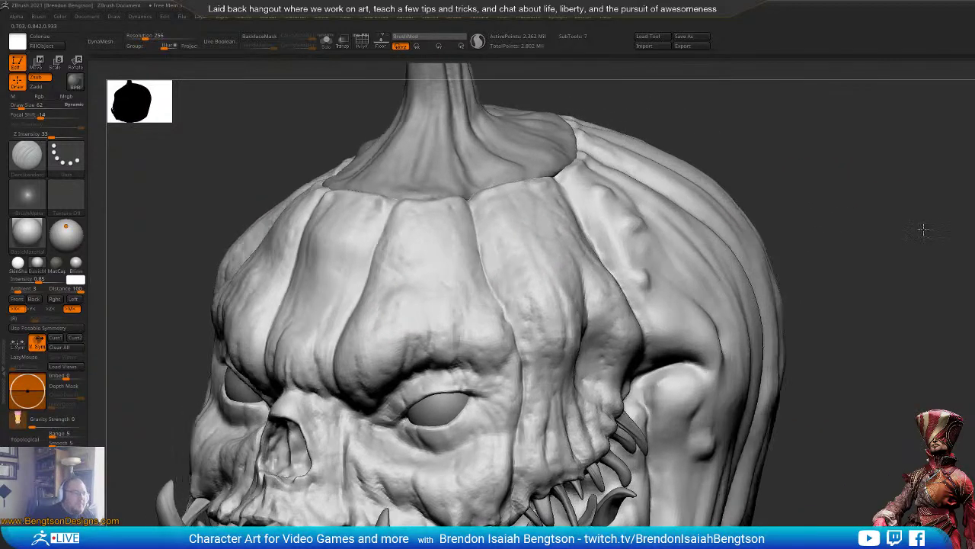
left_click_drag(923, 228, 807, 238)
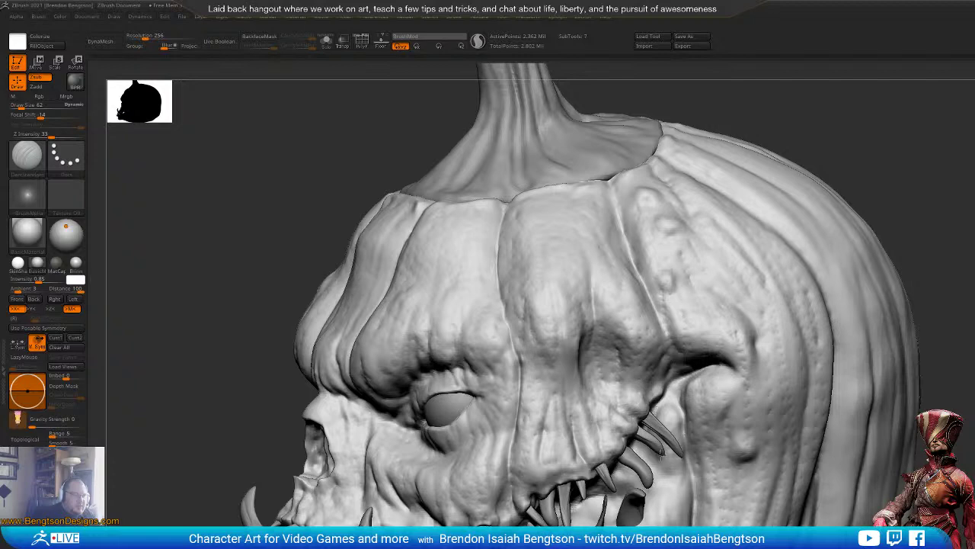
right_click_drag(691, 496, 688, 348, "alt")
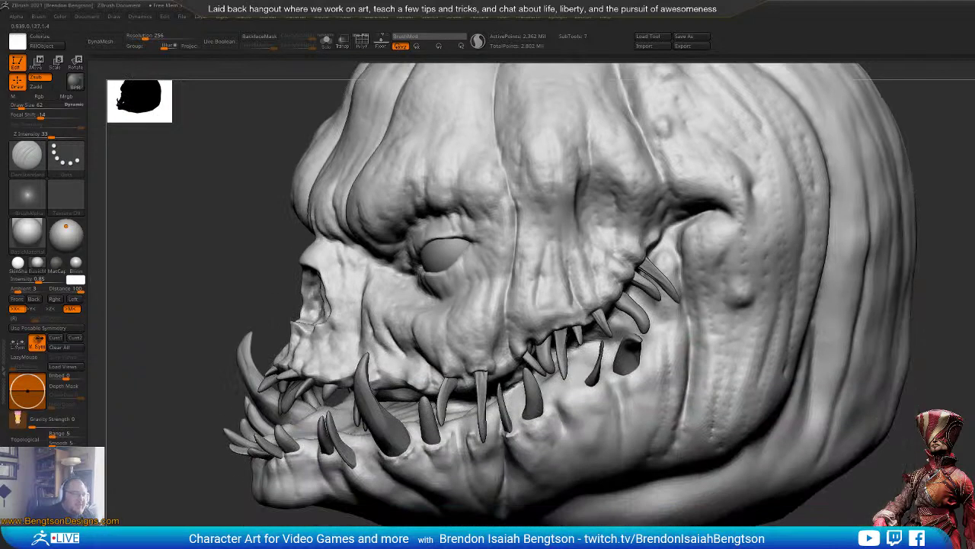
mouse_move(808, 499)
right_mouse_down()
mouse_move(836, 510)
mouse_move(819, 495)
right_mouse_up()
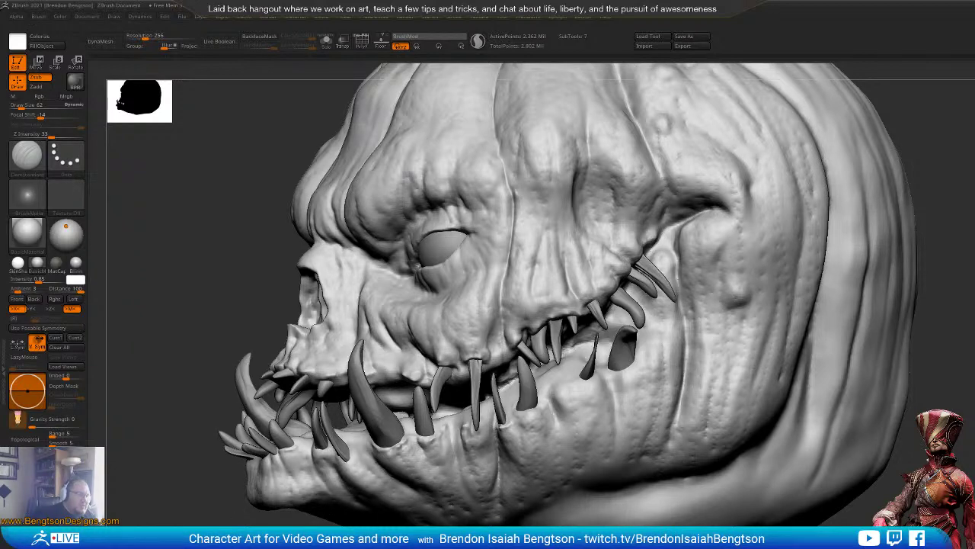
Step: Carve pits and wrinkles over the central forehead, the front of the face and the chin
mouse_move(220, 481)
left_mouse_down()
mouse_move(313, 474)
mouse_move(358, 457)
left_mouse_up()
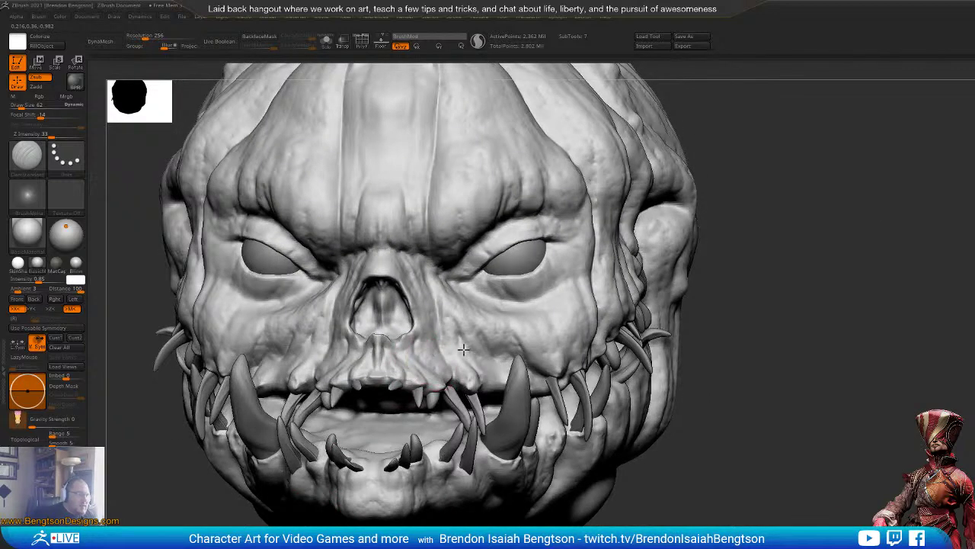
mouse_move(934, 328)
left_mouse_down()
mouse_move(938, 363)
mouse_move(909, 338)
left_mouse_up()
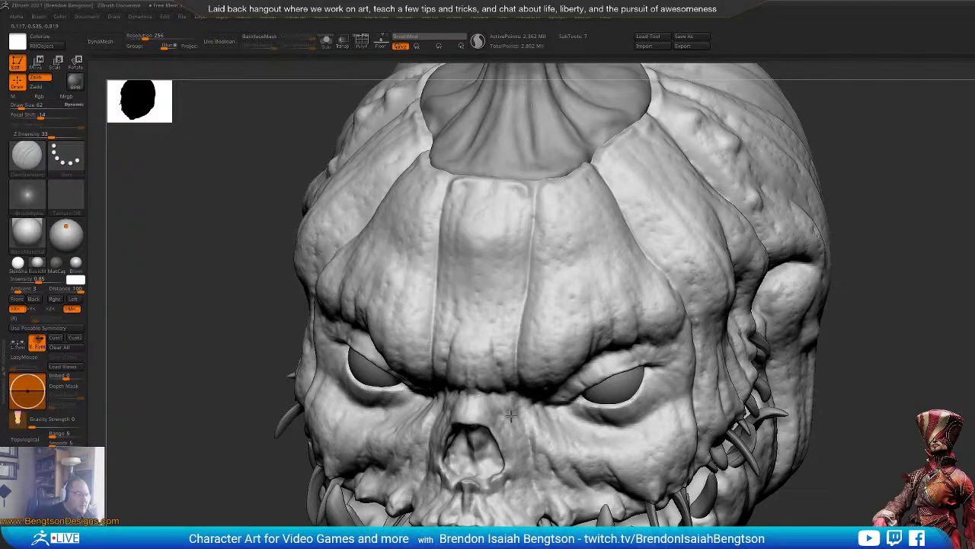
right_click_drag(543, 479, 545, 266, "alt")
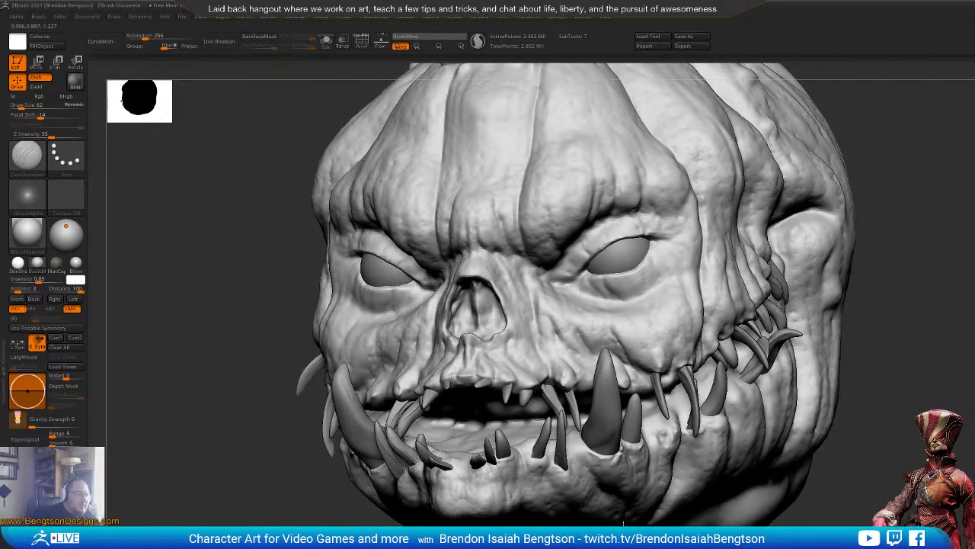
right_click_drag(623, 523, 579, 437, "alt")
right_click_drag(579, 437, 457, 427)
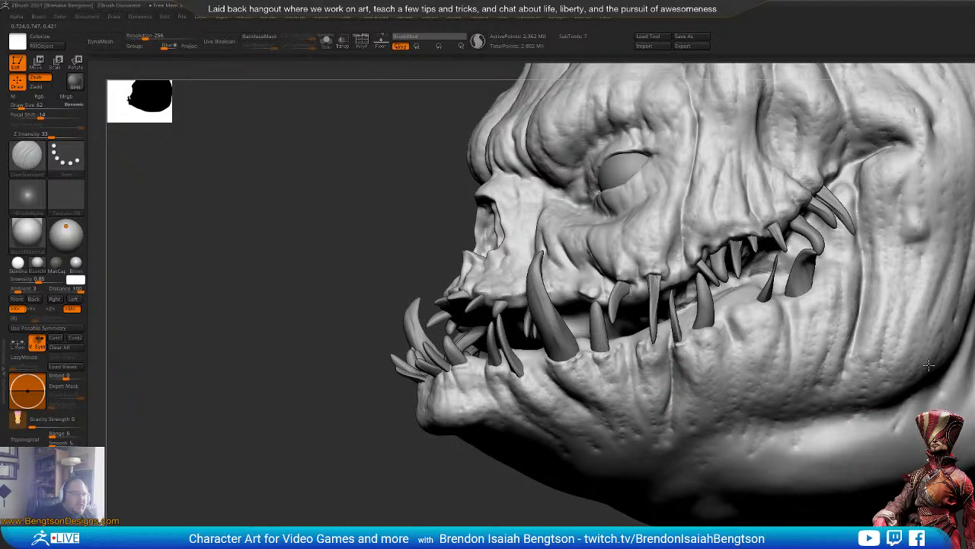
Step: Examine the pitted skin texture on the head from the side, the front, below the jaw and around the stem
mouse_move(888, 451)
right_mouse_down("alt")
mouse_move(714, 518)
mouse_move(970, 453)
mouse_move(704, 218)
right_mouse_up("alt")
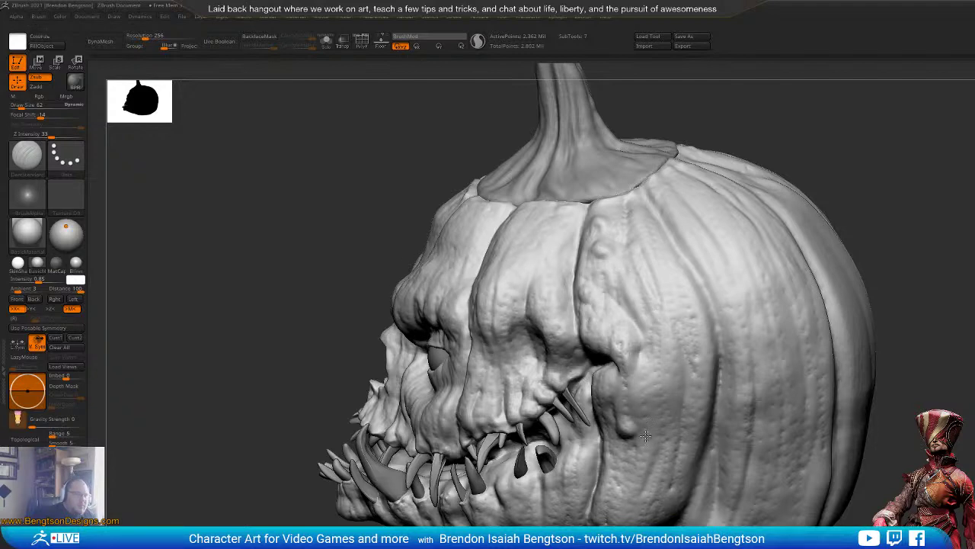
mouse_move(884, 477)
left_mouse_down()
mouse_move(926, 407)
mouse_move(961, 390)
mouse_move(966, 442)
mouse_move(894, 447)
left_mouse_up()
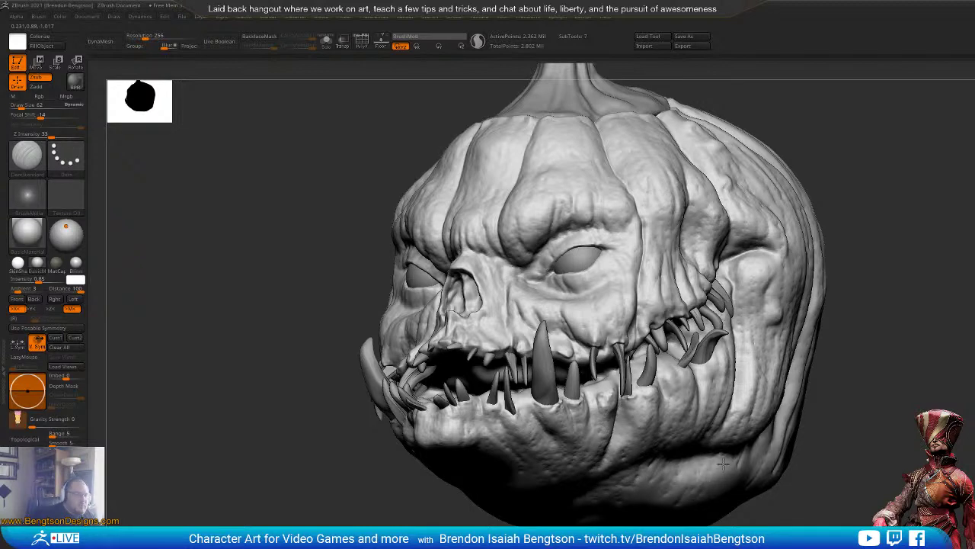
left_click_drag(720, 525, 712, 358)
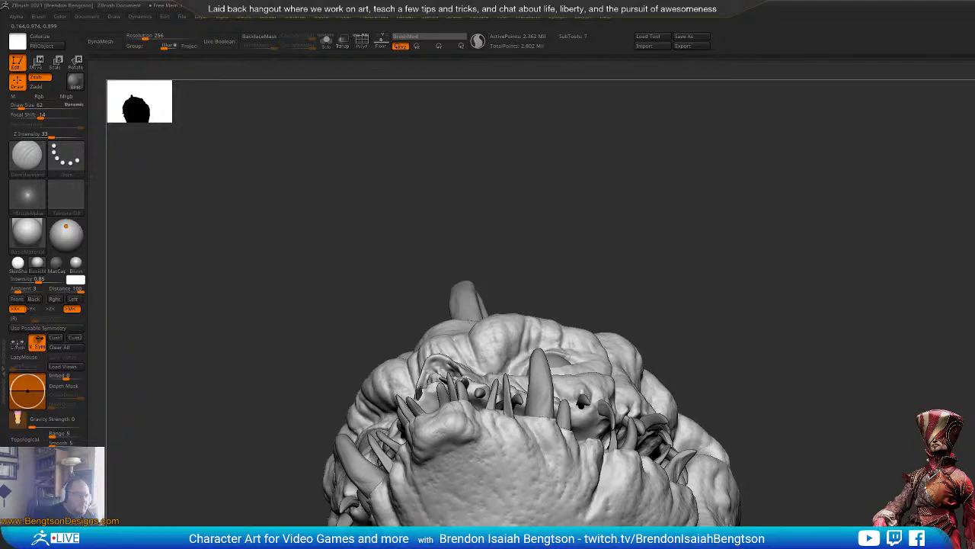
right_click_drag(884, 359, 605, 324)
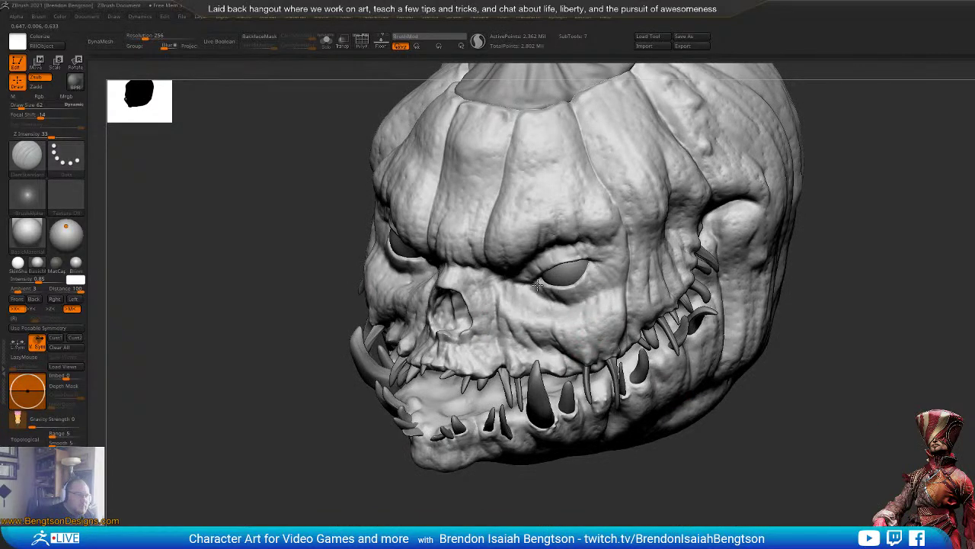
mouse_move(953, 276)
right_mouse_down("alt")
mouse_move(909, 423)
mouse_move(908, 371)
right_mouse_up("alt")
key("ctrl")
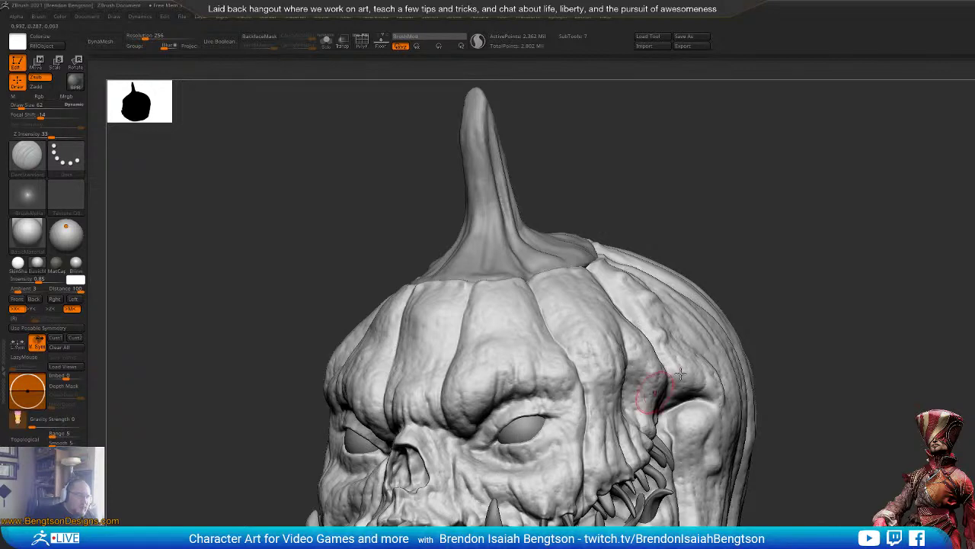
left_click_drag(785, 359, 948, 214)
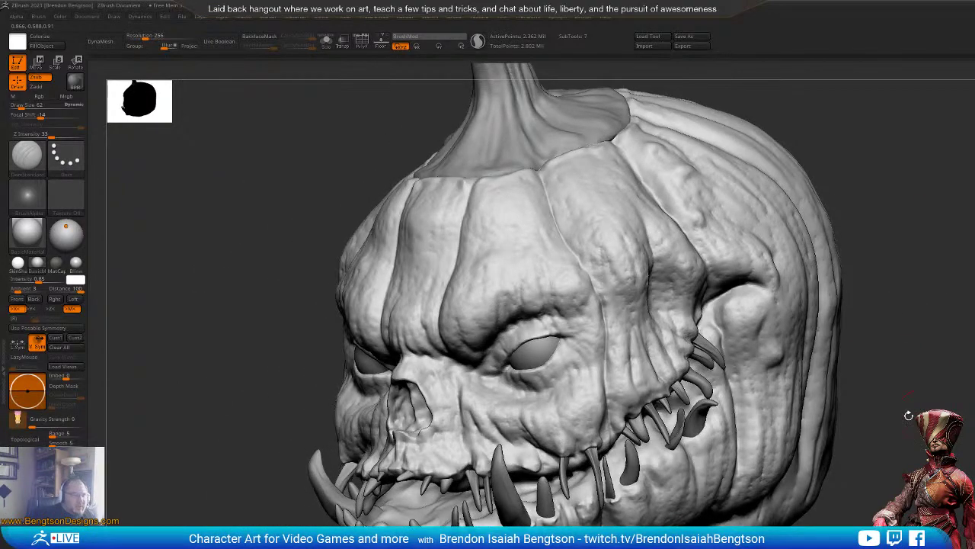
Step: Switch to the Morph brush and set its draw size to 33
key("b")
key("s")
key("t")
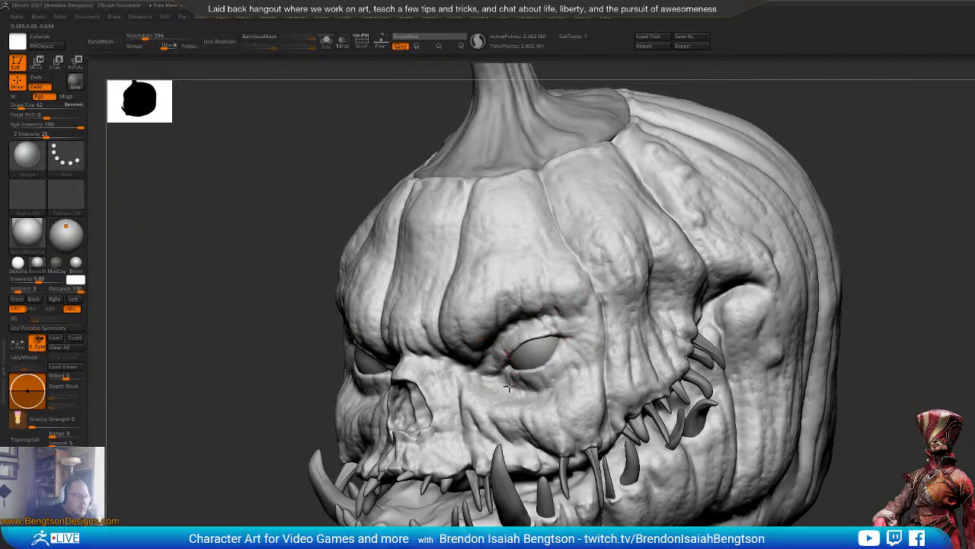
right_click(605, 335)
Step: Examine the skin texture across the crown, forehead, side ribs and lower jaw on both sides of the head
left_click_drag(904, 129, 942, 319, "alt")
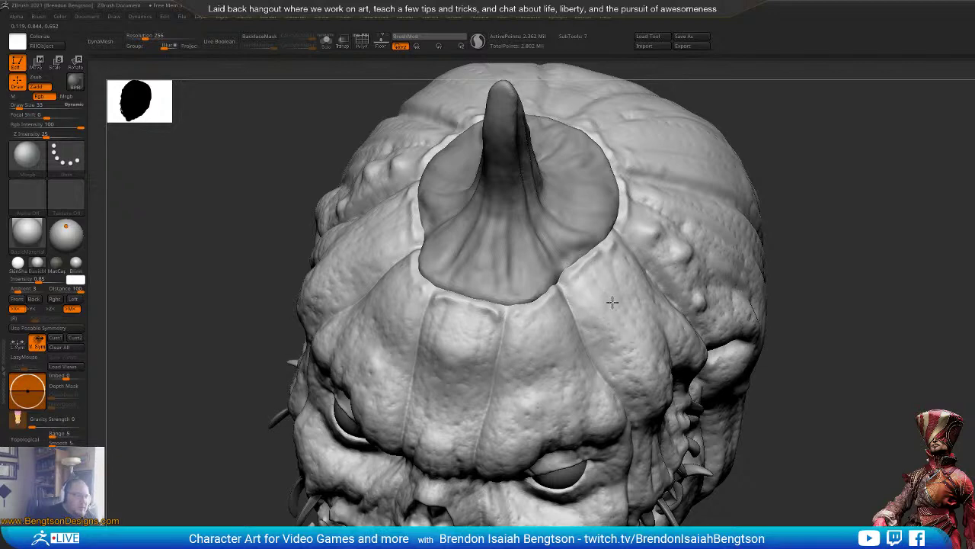
left_click_drag(890, 317, 864, 260)
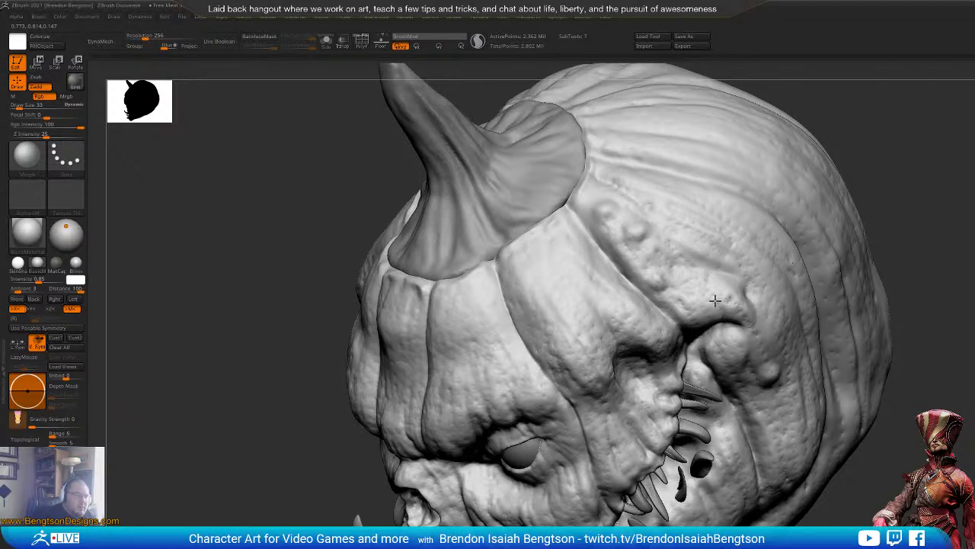
mouse_move(928, 431)
left_mouse_down()
mouse_move(936, 372)
mouse_move(622, 307)
left_mouse_up()
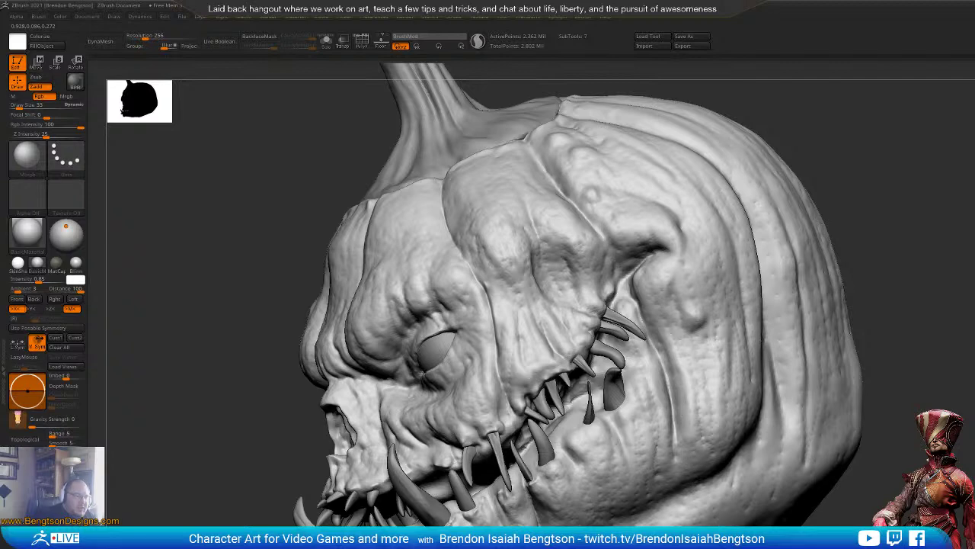
left_click_drag(883, 509, 861, 400)
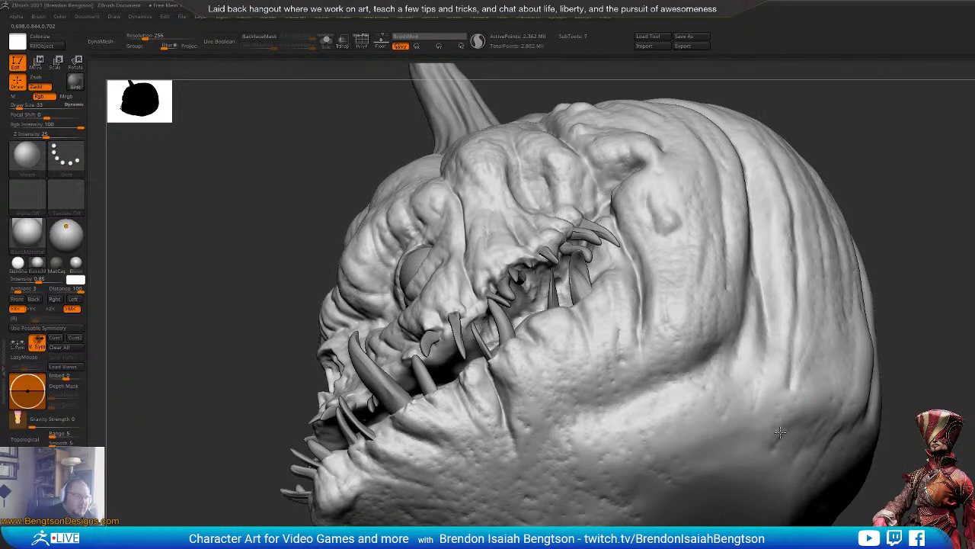
left_click_drag(923, 295, 879, 439)
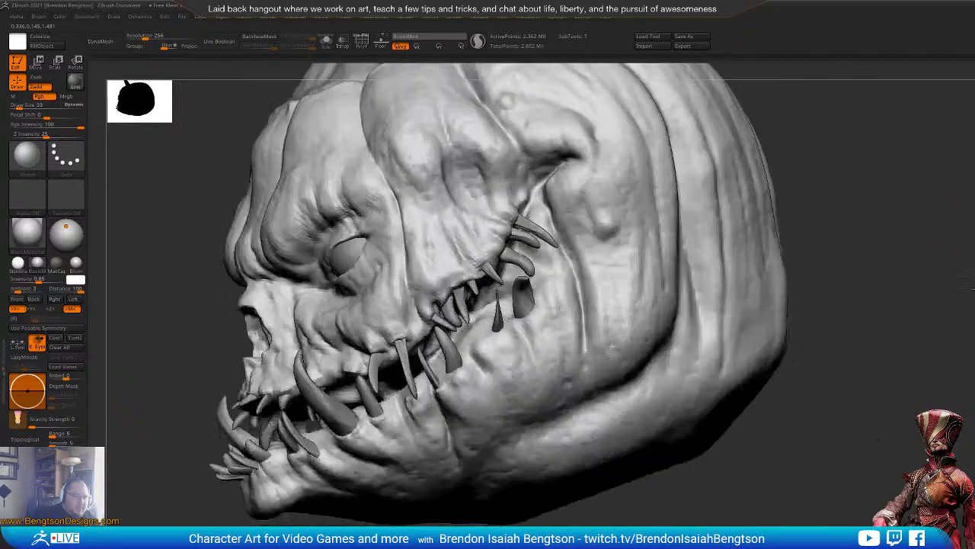
mouse_move(972, 289)
left_mouse_down()
mouse_move(928, 257)
mouse_move(898, 259)
left_mouse_up()
mouse_move(850, 240)
left_mouse_down()
mouse_move(899, 240)
mouse_move(948, 217)
mouse_move(962, 233)
mouse_move(916, 287)
left_mouse_up()
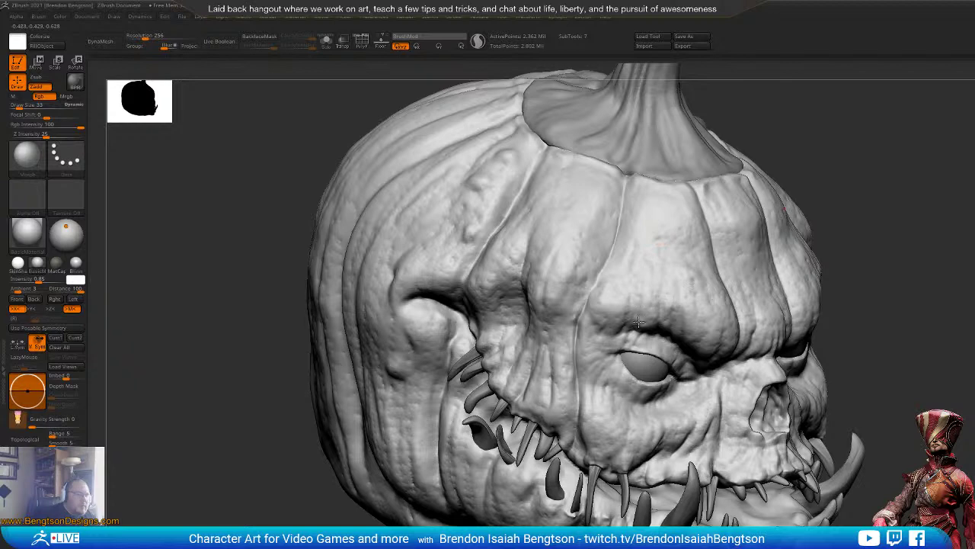
left_click_drag(865, 335, 810, 281)
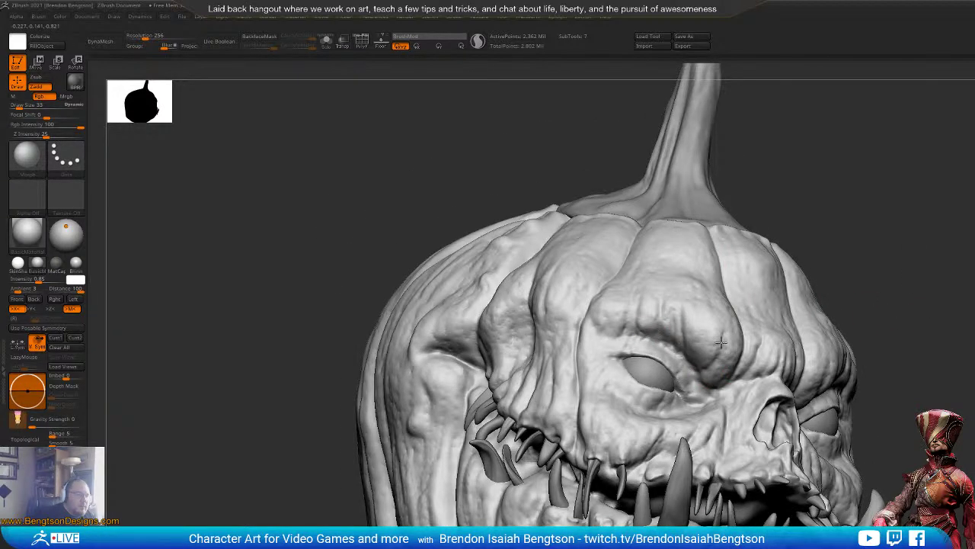
left_click_drag(886, 246, 939, 288)
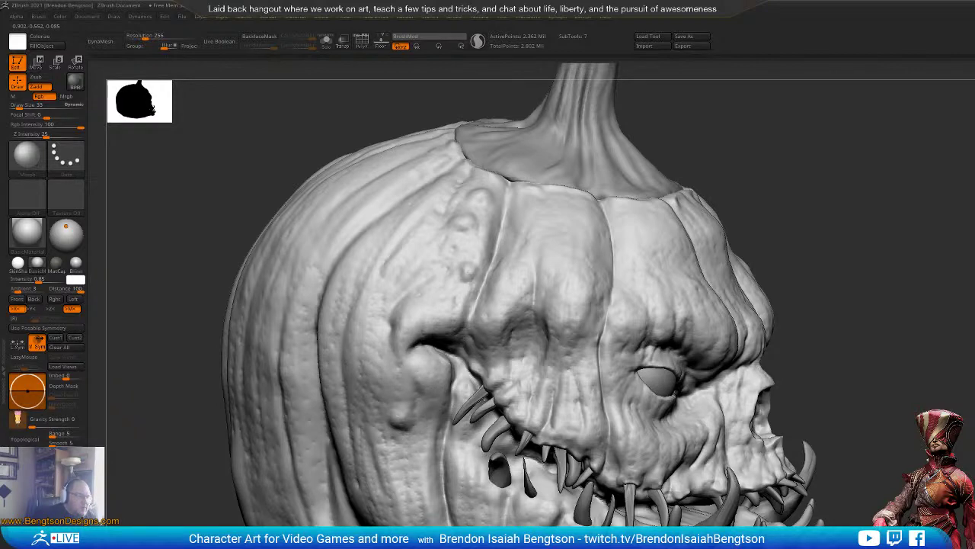
mouse_move(785, 239)
left_mouse_down()
mouse_move(894, 231)
mouse_move(573, 276)
left_mouse_up()
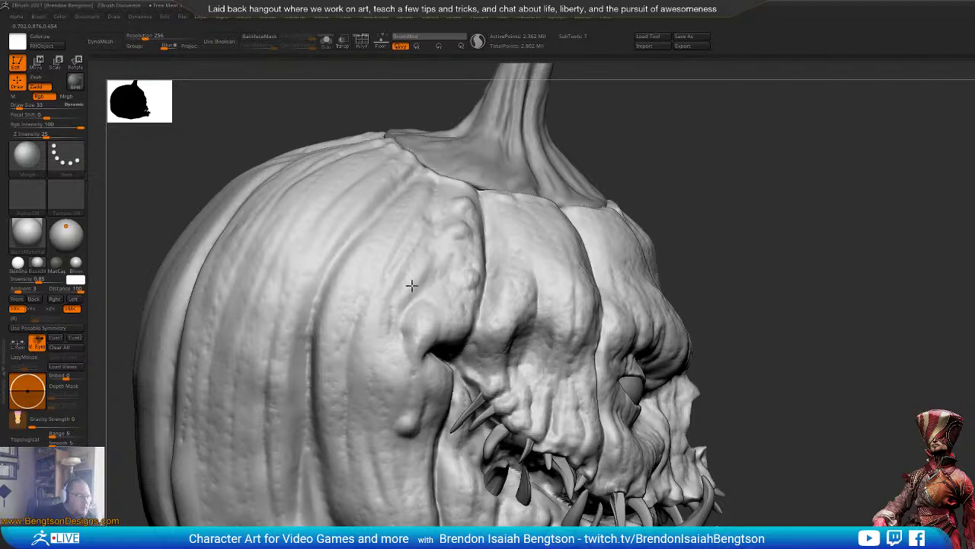
left_click_drag(820, 223, 815, 268)
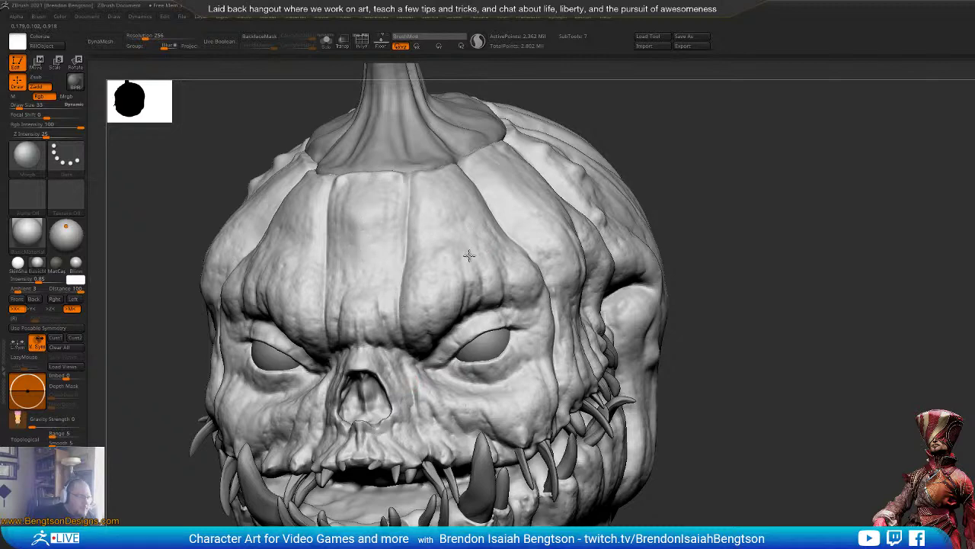
left_click_drag(829, 285, 899, 229)
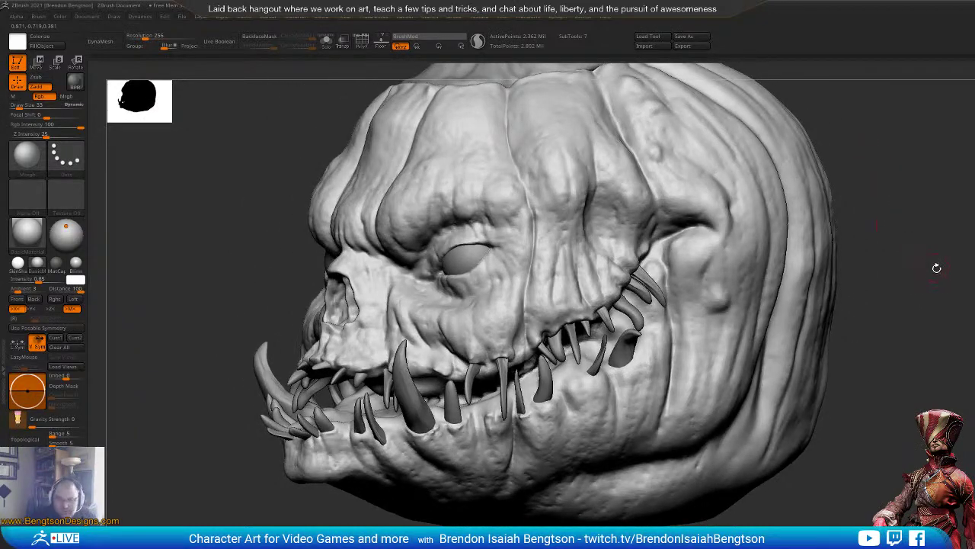
left_click_drag(936, 267, 957, 246, "alt")
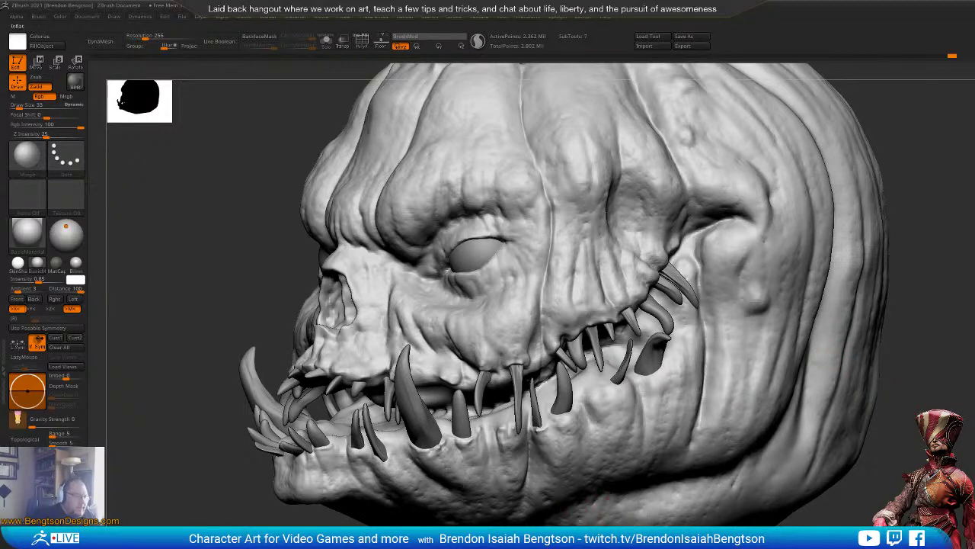
Step: Switch to the Inflat brush for swelling the brow folds above the eye
left_click(611, 535)
right_click_drag(625, 227, 599, 251)
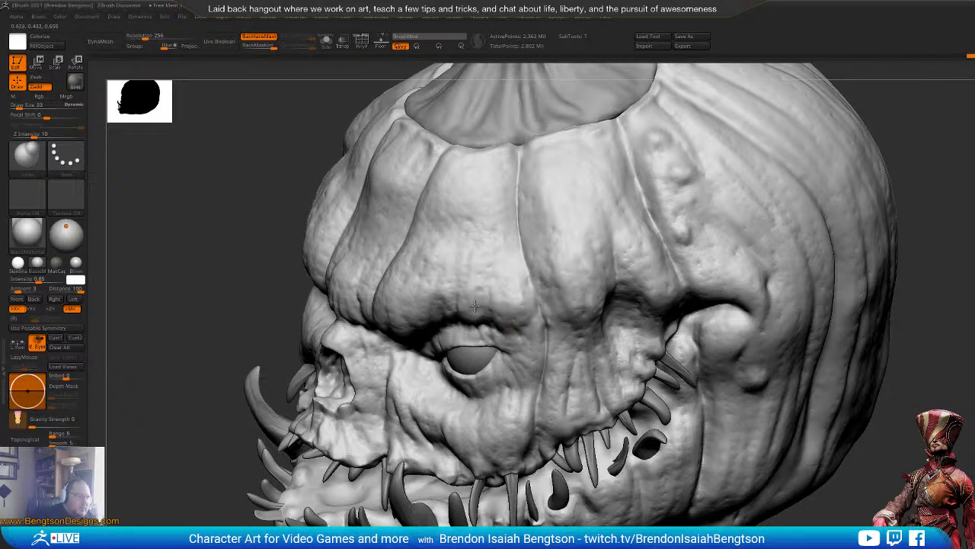
right_click_drag(441, 379, 526, 392, "ctrl")
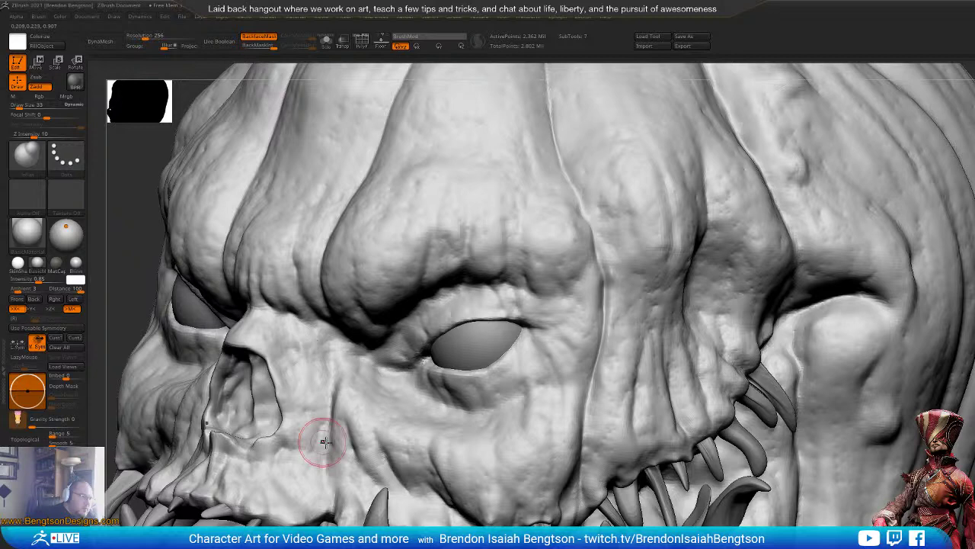
Step: Carve wrinkles with DamStandard beside the nose cavity and diagonally down across the cheek
mouse_move(333, 488)
right_mouse_down("alt")
mouse_move(446, 408)
mouse_move(477, 415)
right_mouse_up("alt")
key("b")
key("d")
key("s")
right_click_drag(477, 285, 455, 303)
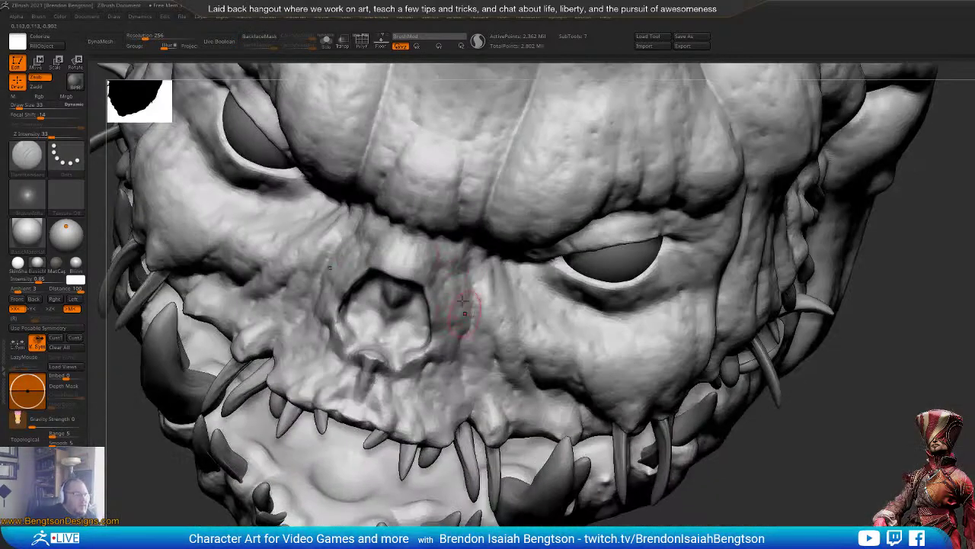
left_click_drag(454, 245, 466, 328)
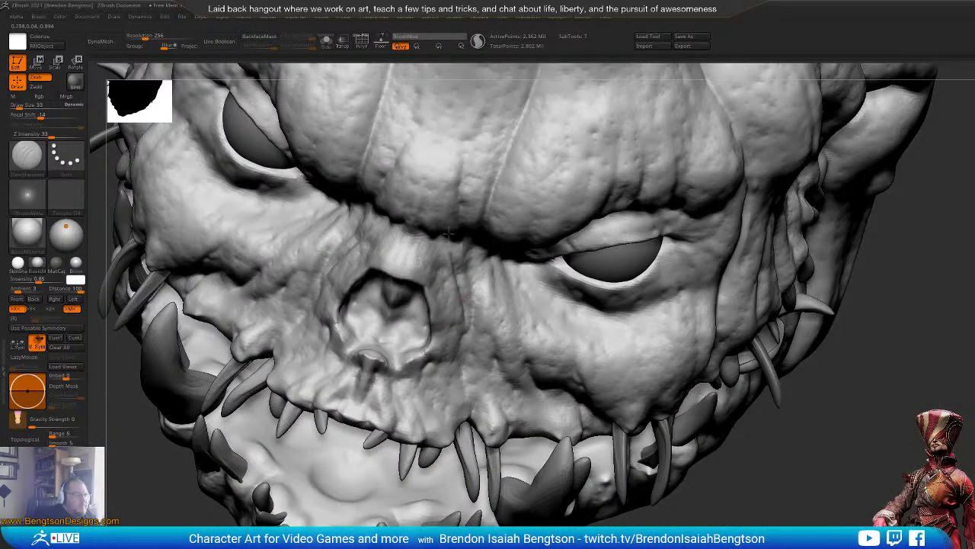
right_click_drag(805, 510, 446, 282)
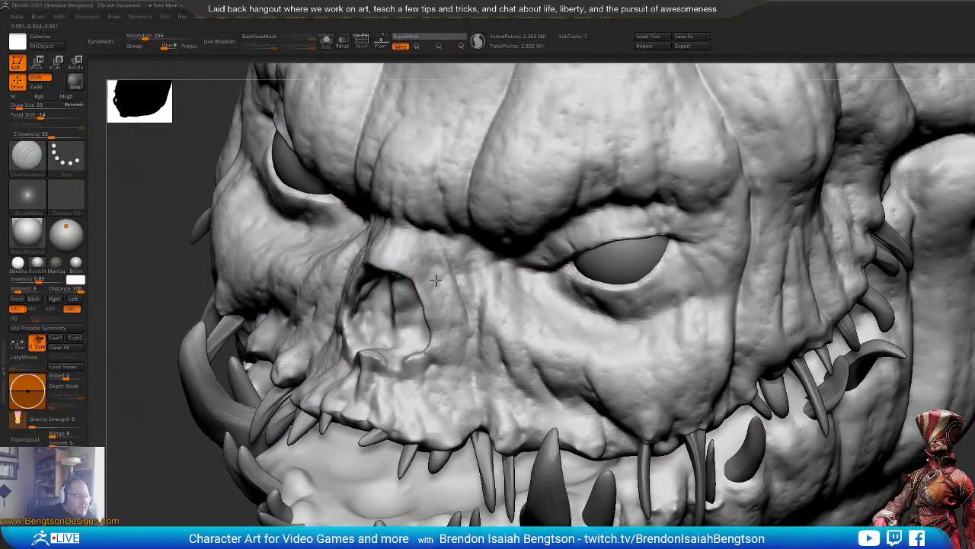
left_click_drag(446, 285, 456, 349)
mouse_move(432, 270)
left_mouse_down()
mouse_move(476, 360)
mouse_move(527, 390)
left_mouse_up()
mouse_move(499, 340)
left_mouse_down()
mouse_move(524, 382)
mouse_move(576, 407)
left_mouse_up()
left_click_drag(546, 370, 569, 404)
Step: Carve vertical creases into the lower cheek above the upper fangs and along the rib groove beside it
right_click_drag(569, 419, 518, 390)
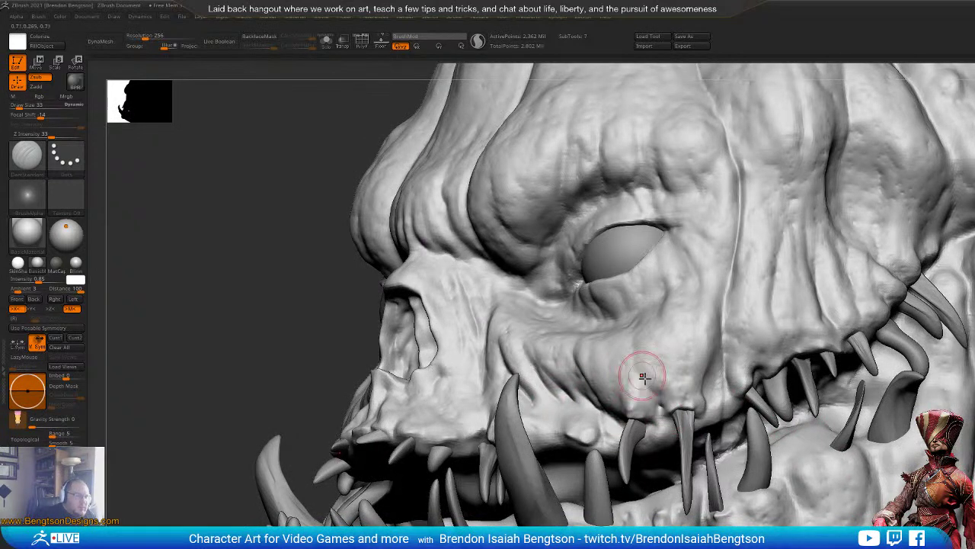
left_click_drag(643, 357, 658, 393)
left_click_drag(632, 338, 661, 395)
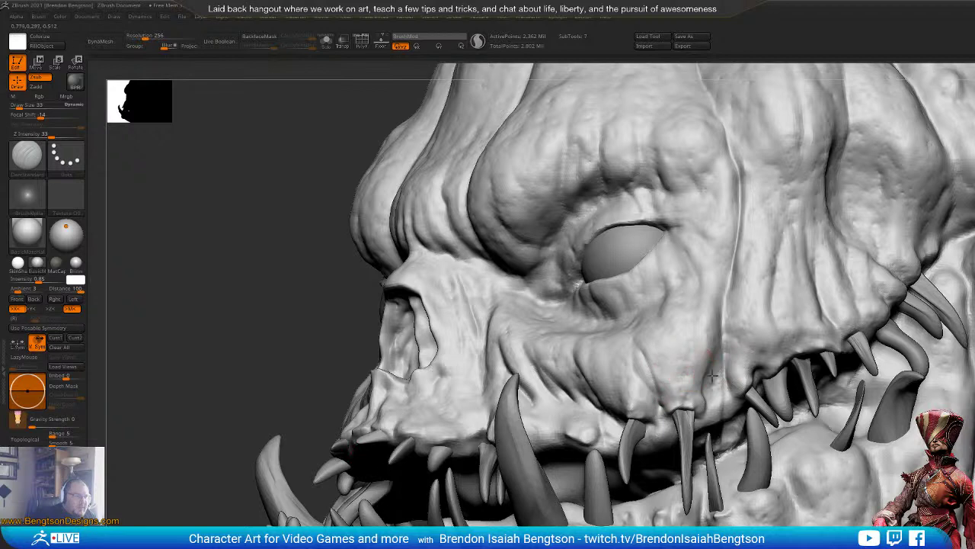
left_click_drag(720, 326, 716, 373)
left_click_drag(722, 288, 720, 370)
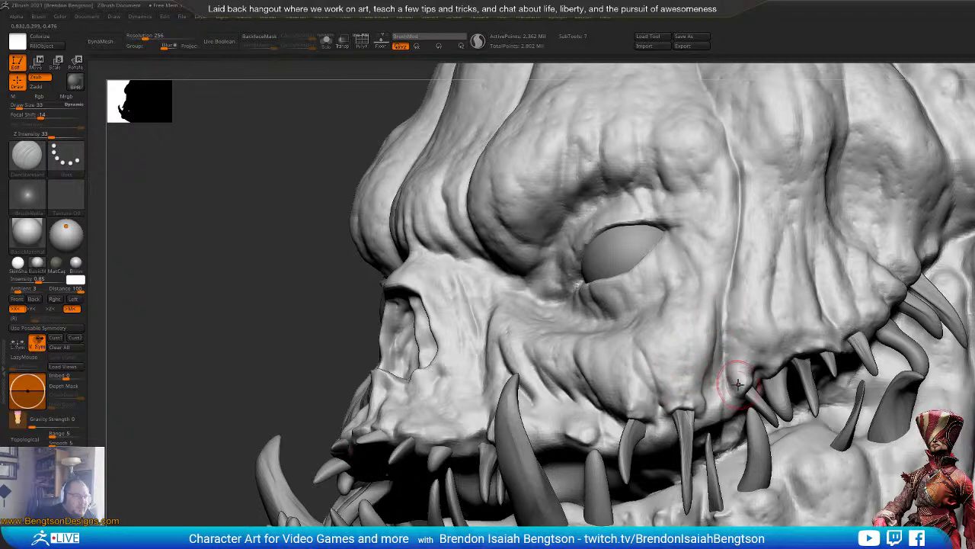
Step: Swell the lumps and folds of the brow above the eye with the Inflat brush at draw size 24
mouse_move(788, 223)
right_mouse_down()
mouse_move(653, 310)
mouse_move(590, 320)
mouse_move(598, 316)
right_mouse_up()
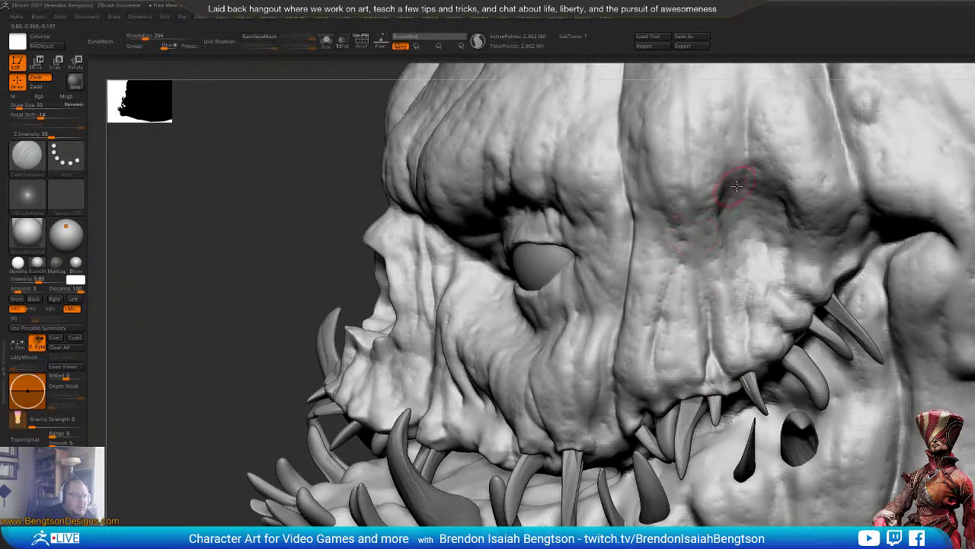
key("b")
key("c")
key("b")
key("b")
key("i")
key("n")
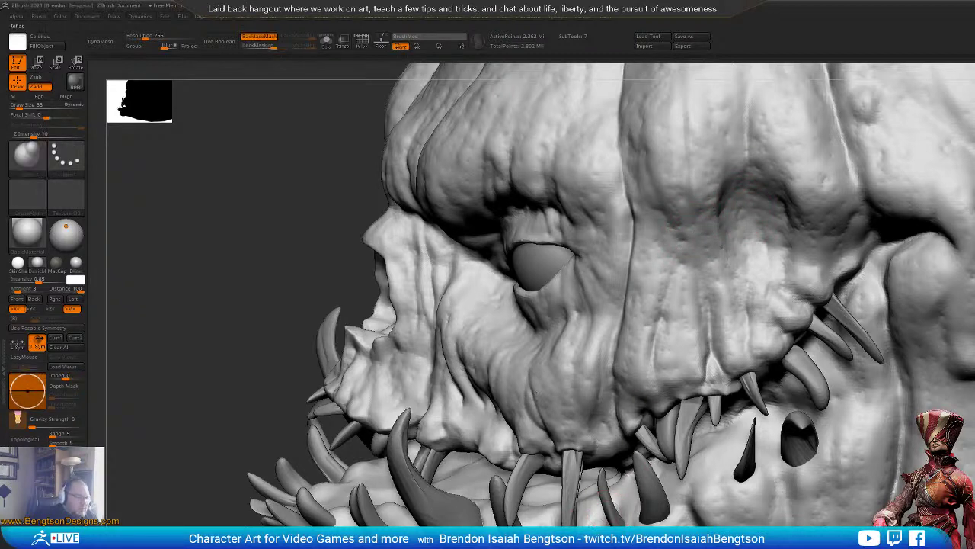
right_click_drag(596, 252, 579, 236)
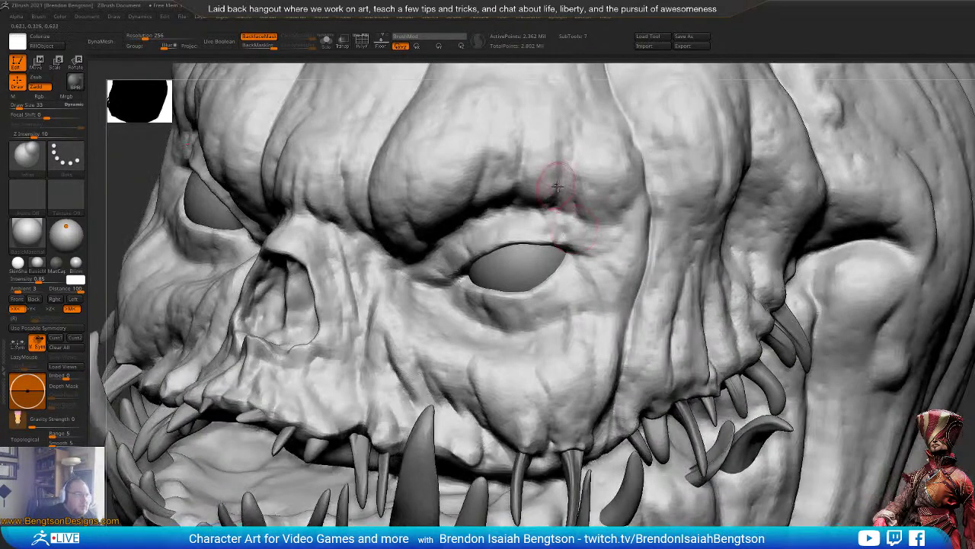
key("s")
left_click_drag(592, 180, 585, 180)
mouse_move(587, 192)
left_mouse_down()
mouse_move(598, 193)
mouse_move(585, 213)
mouse_move(632, 226)
left_mouse_up()
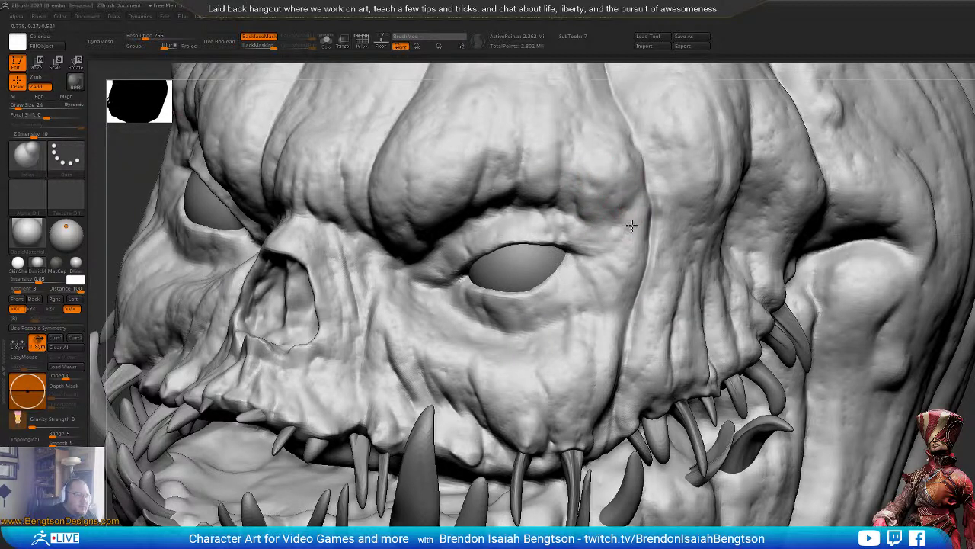
left_click(625, 167)
left_click(464, 158)
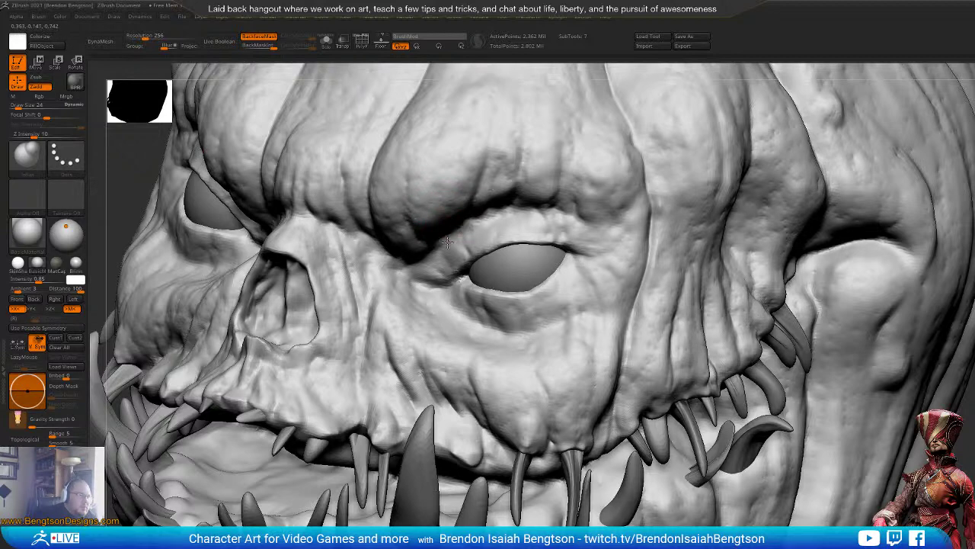
Step: Switch to the Morph brush and rework the skin beside the nose cavity at draw size 24
mouse_move(460, 262)
right_mouse_down("alt")
mouse_move(503, 371)
mouse_move(473, 323)
right_mouse_up("alt")
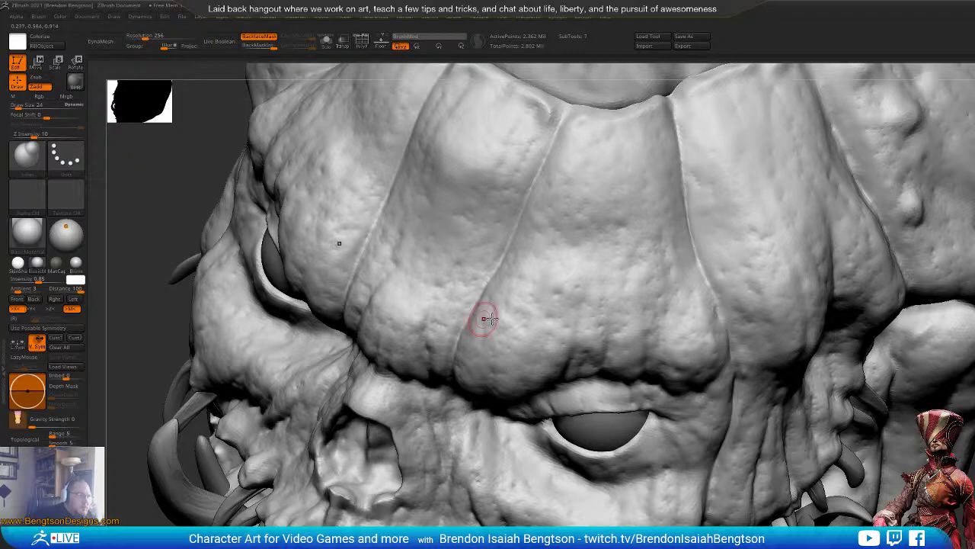
key("f")
mouse_move(483, 318)
right_mouse_down()
mouse_move(388, 244)
mouse_move(480, 263)
mouse_move(506, 282)
mouse_move(423, 278)
mouse_move(428, 335)
right_mouse_up()
mouse_move(808, 385)
right_mouse_down()
mouse_move(913, 392)
mouse_move(824, 389)
mouse_move(855, 390)
mouse_move(856, 427)
mouse_move(858, 326)
right_mouse_up()
key("b")
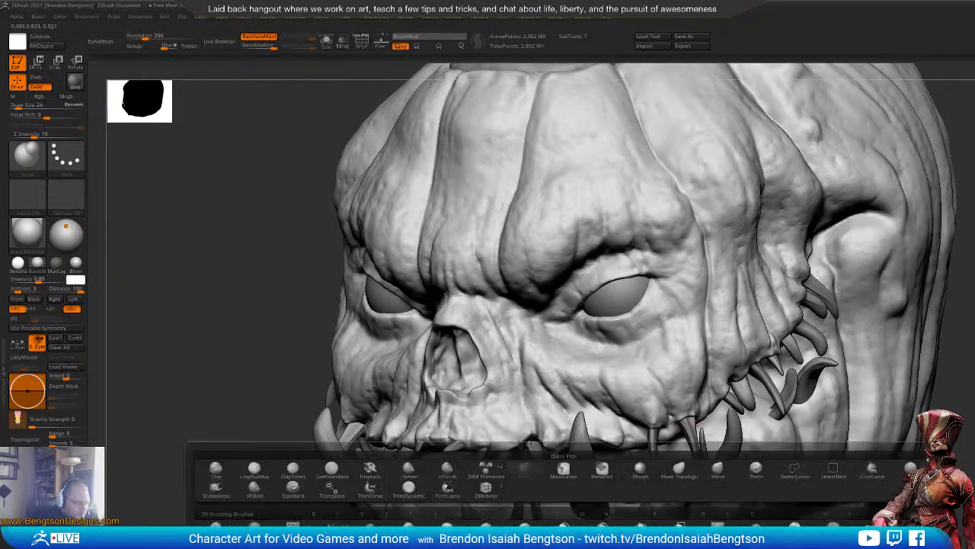
key("m")
key("o")
mouse_move(481, 384)
right_mouse_down()
mouse_move(491, 402)
mouse_move(459, 327)
mouse_move(463, 359)
right_mouse_up()
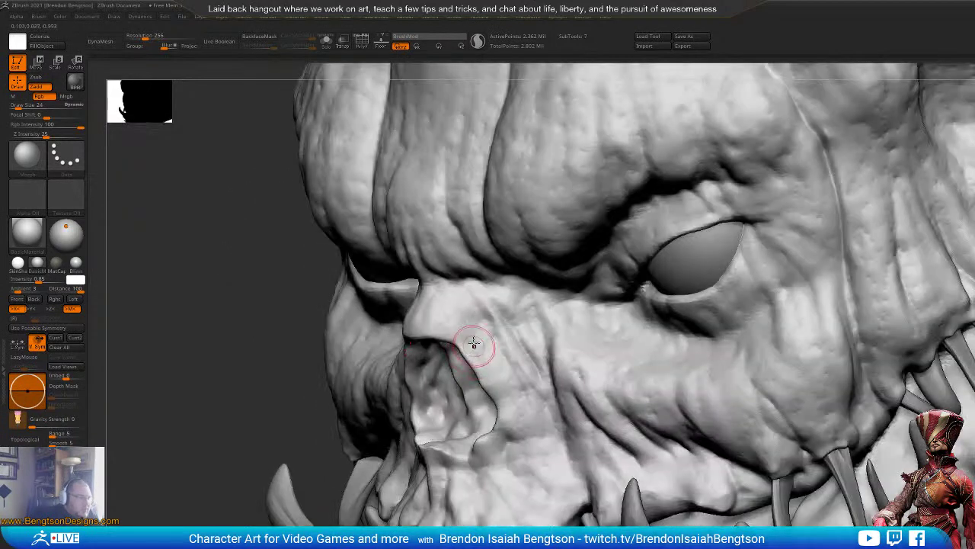
mouse_move(519, 395)
left_mouse_down()
mouse_move(515, 386)
mouse_move(536, 450)
mouse_move(523, 427)
mouse_move(542, 438)
mouse_move(503, 476)
mouse_move(531, 467)
mouse_move(435, 468)
left_mouse_up()
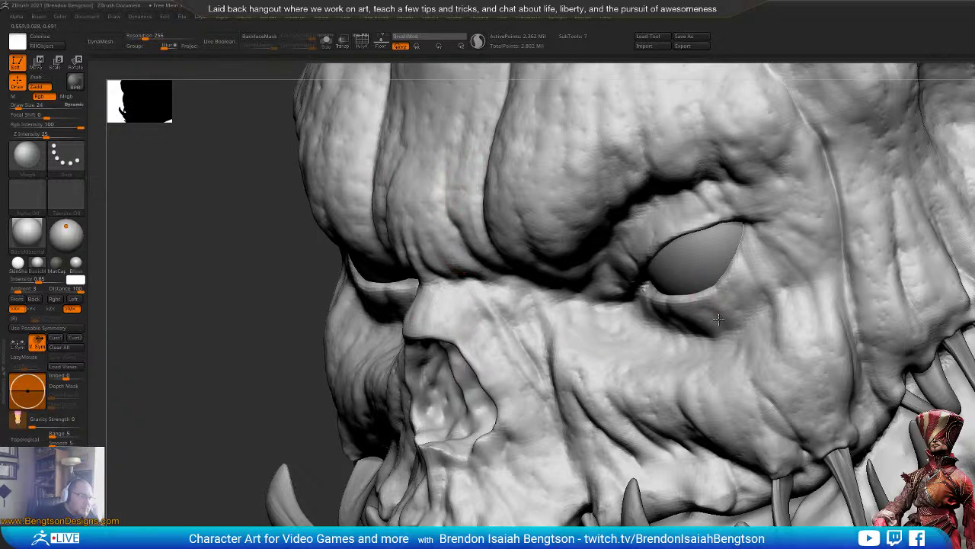
Step: Enlarge the Morph brush to draw size 44 and rework the lower central rib of the forehead above the nose
right_click_drag(732, 415, 755, 349, "ctrl")
right_click_drag(748, 476, 764, 460)
right_click_drag(677, 340, 678, 321, "ctrl")
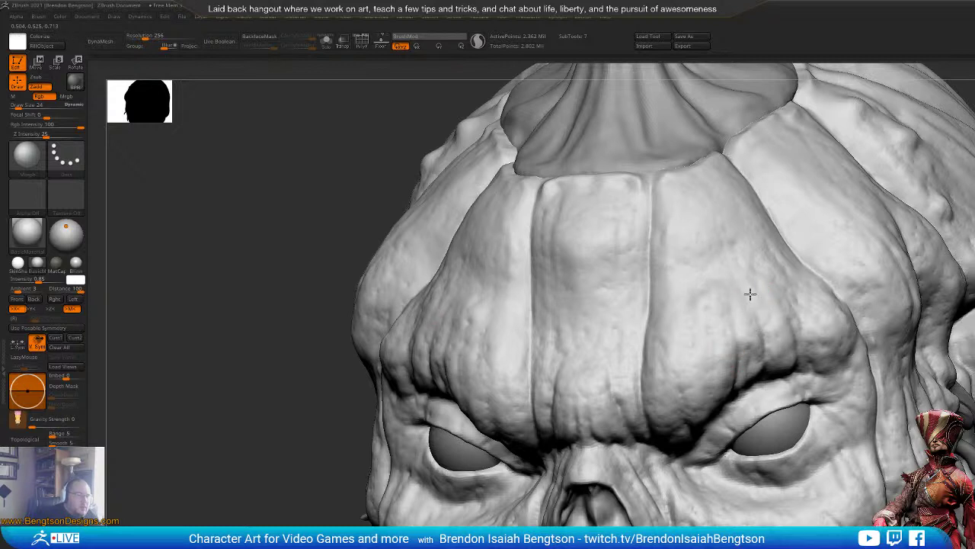
key("space")
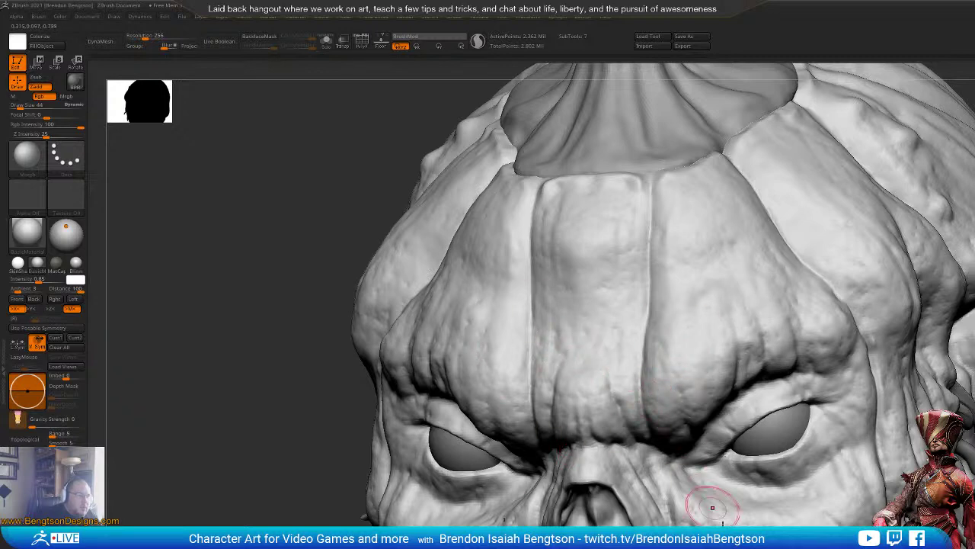
Step: Examine the forehead ribs, brow folds and overall skin texture of the whole head from the front and both sides
mouse_move(717, 512)
right_mouse_down("ctrl")
mouse_move(723, 434)
mouse_move(522, 281)
right_mouse_up("ctrl")
left_click_drag(821, 296, 842, 313)
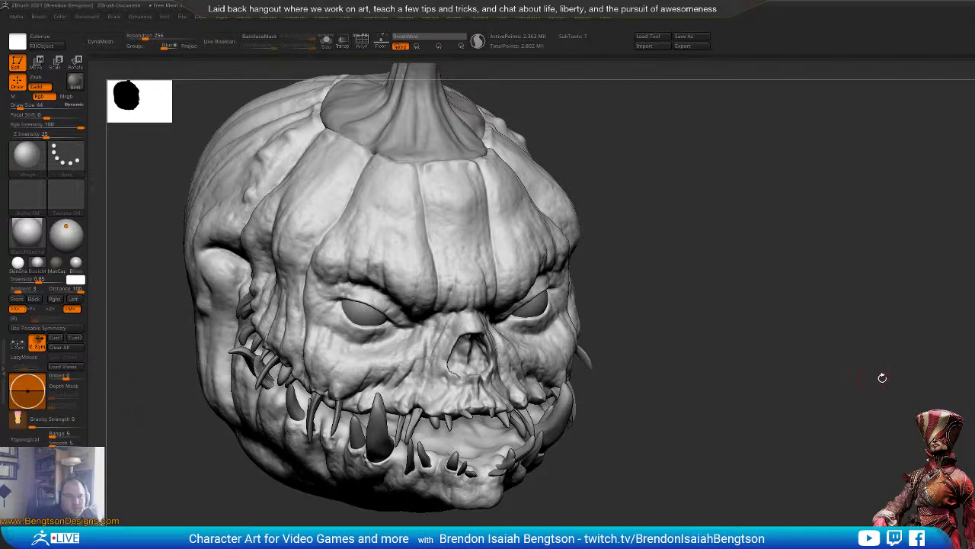
left_click_drag(882, 376, 960, 370)
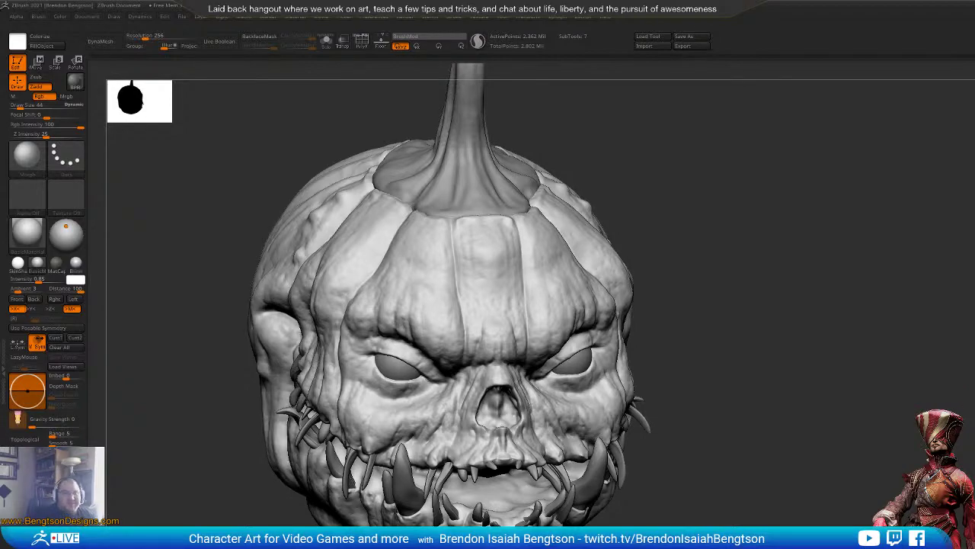
left_click_drag(896, 471, 890, 408)
left_click_drag(971, 355, 889, 375, "alt")
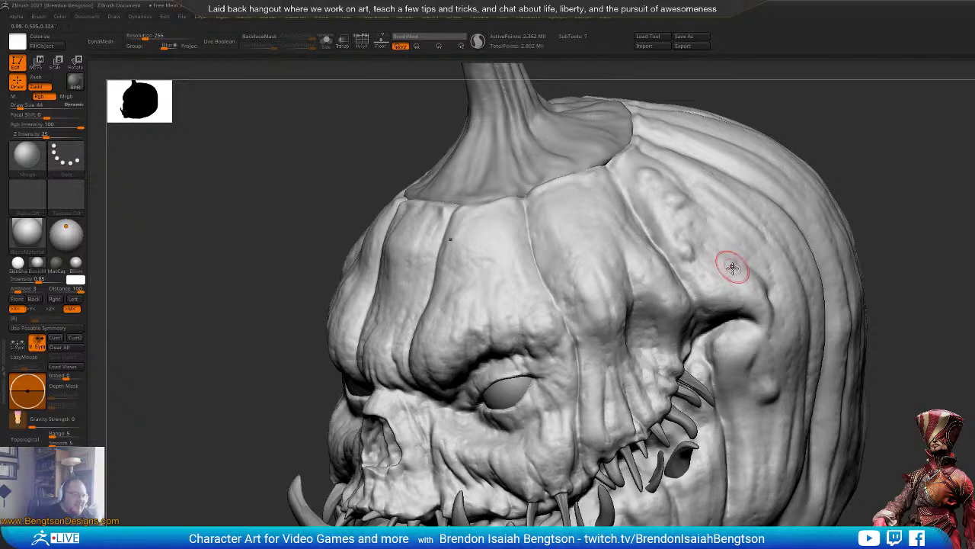
left_click_drag(876, 209, 929, 233, "shift")
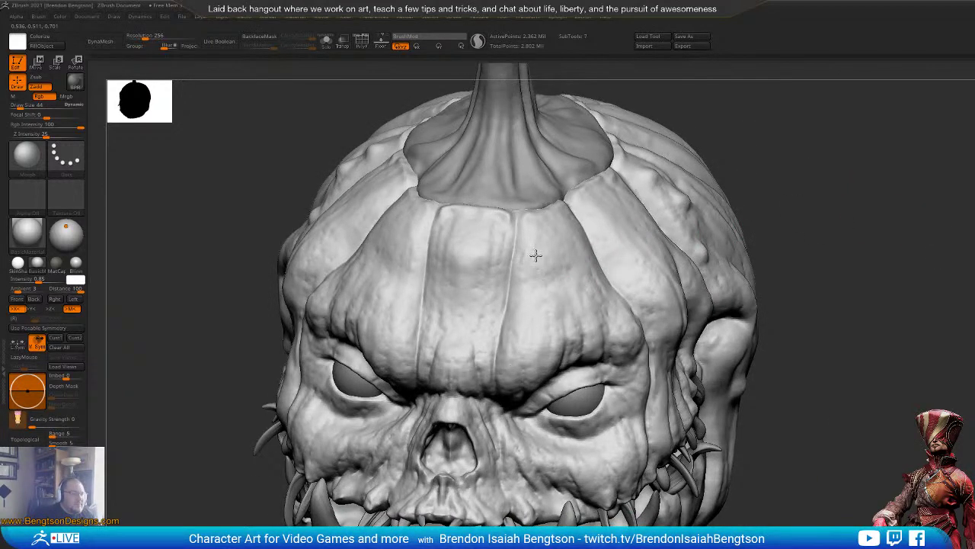
left_click_drag(914, 344, 876, 335)
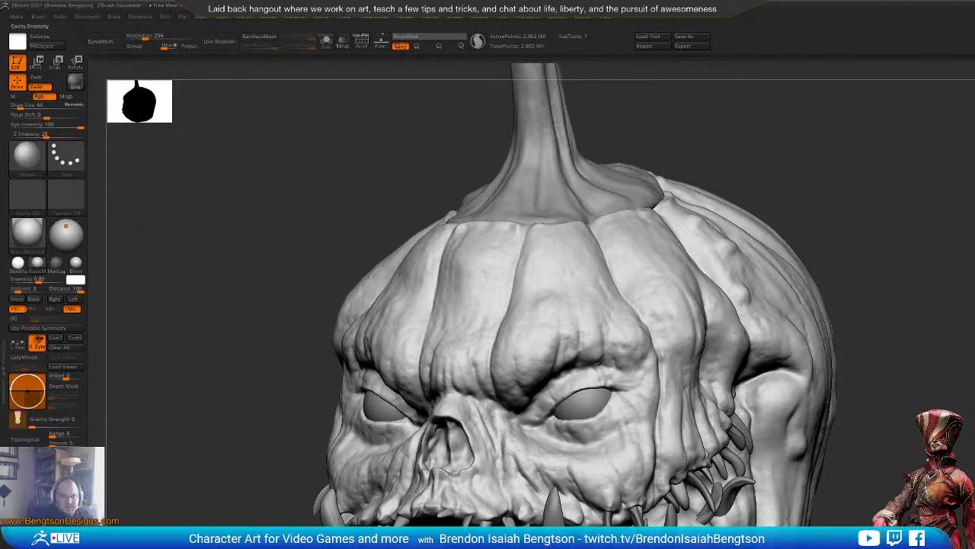
Step: Mask the pits and creases of the pumpkin head by cavity, hide the mask display and try inverting the mask
key("ctrl+shift+c")
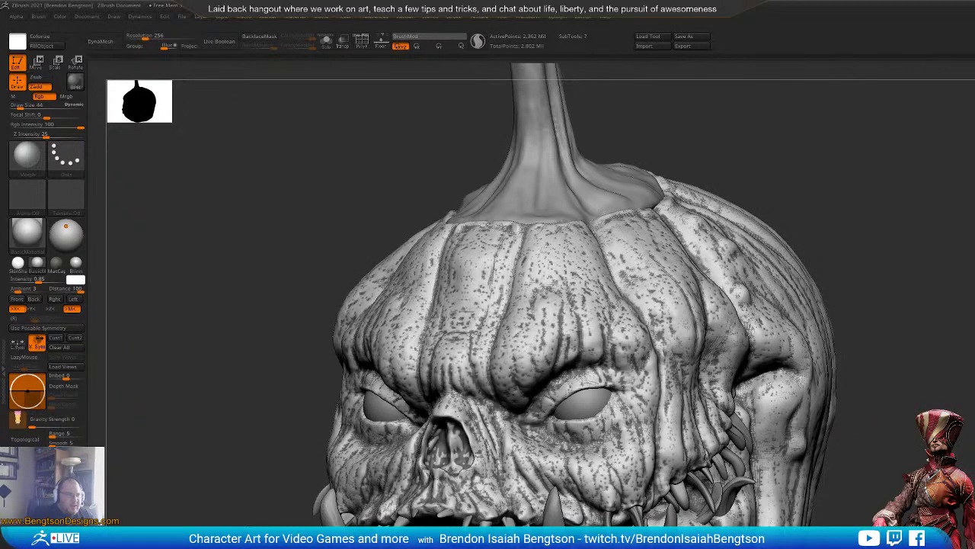
right_click_drag(619, 286, 624, 325)
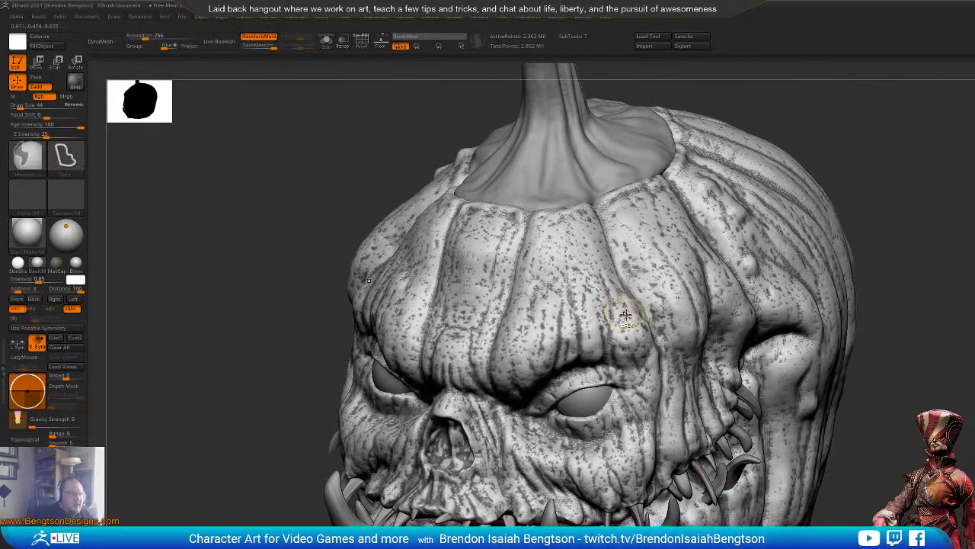
key("ctrl+h")
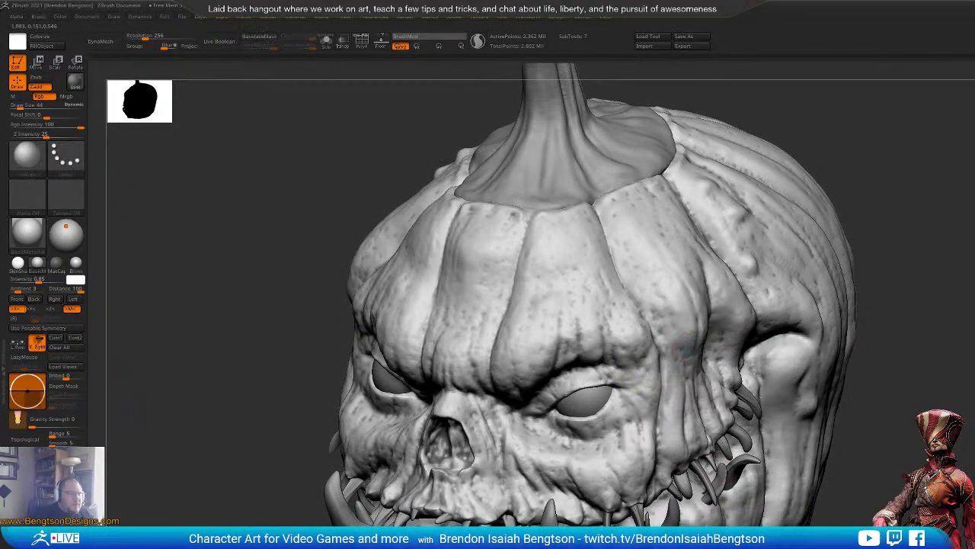
mouse_move(681, 345)
right_mouse_down()
mouse_move(625, 364)
mouse_move(660, 343)
right_mouse_up()
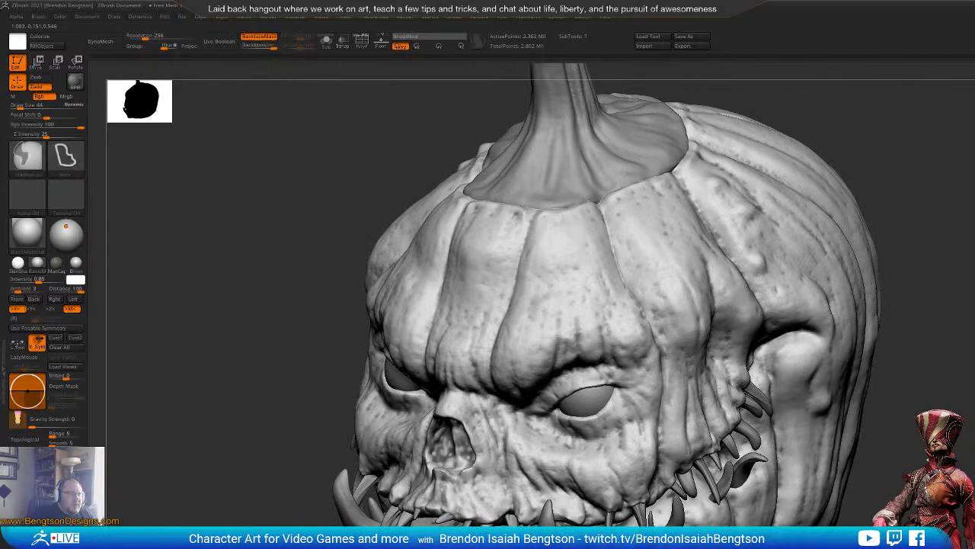
key("ctrl+i")
right_click_drag(655, 244, 649, 221)
key("ctrl+z")
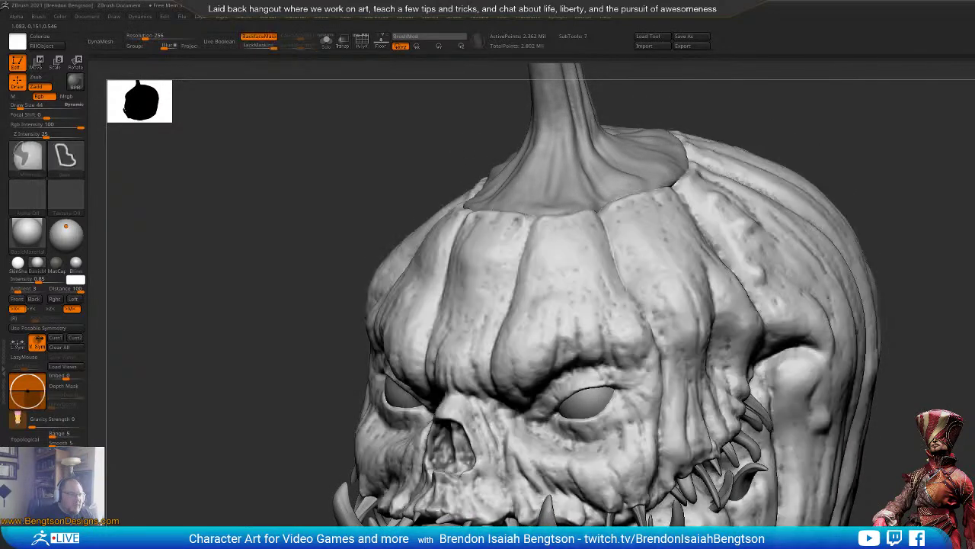
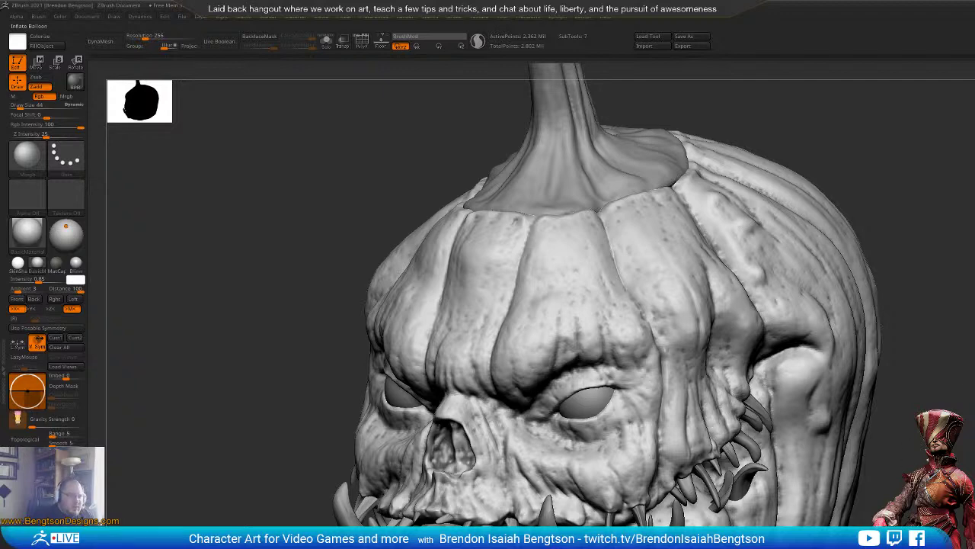
Step: Try the Inflate Balloon deformation on the cavity-masked skin and check the head from the side and front
key("ctrl+z")
left_click_drag(289, 251, 228, 253)
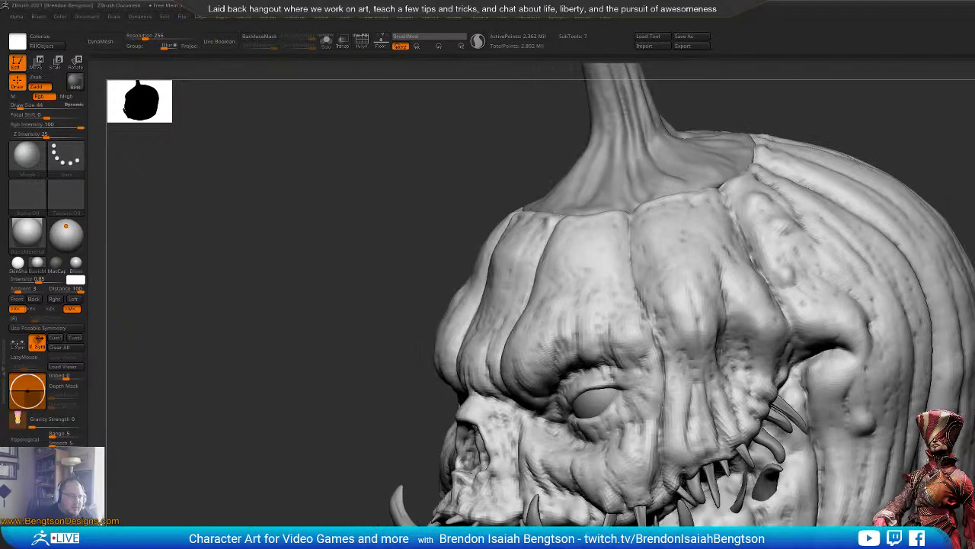
key("ctrl+h")
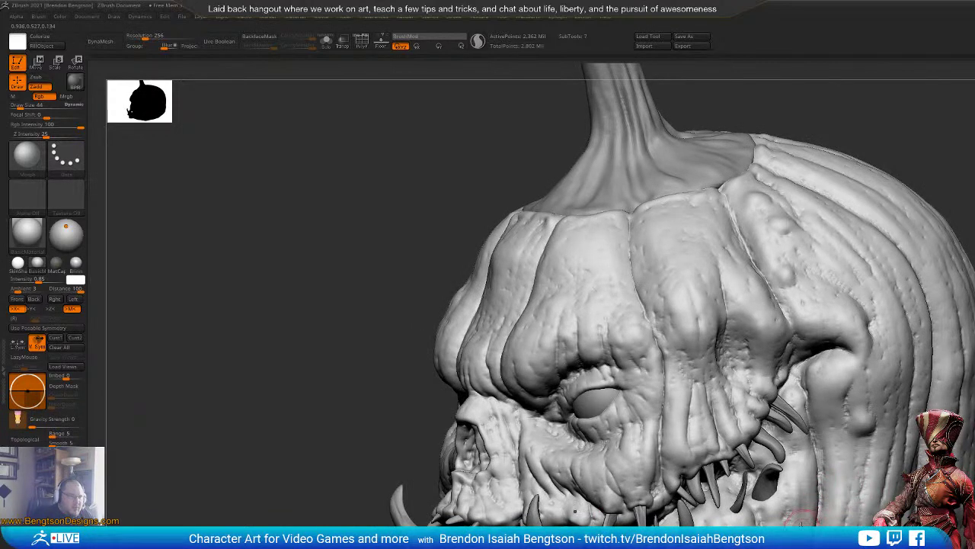
left_click_drag(804, 522, 846, 503)
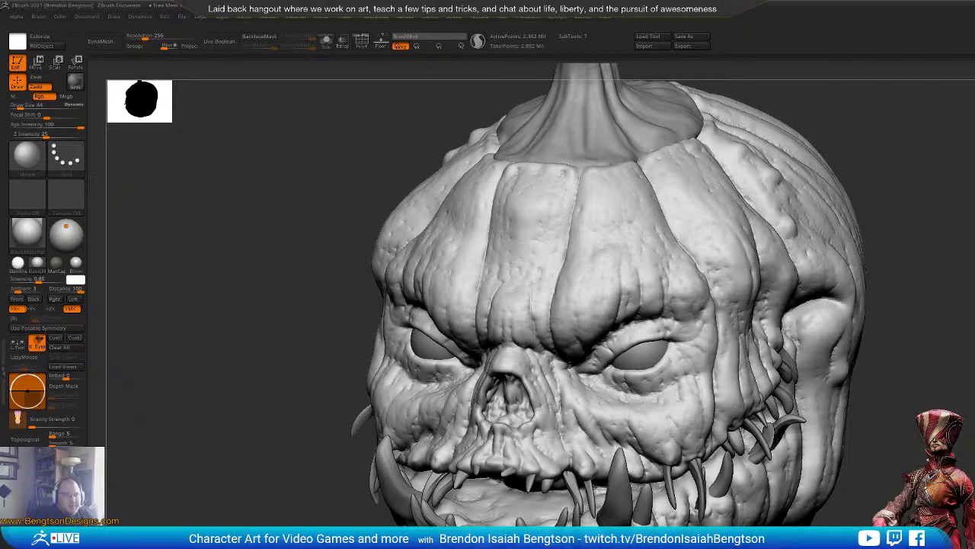
left_click_drag(846, 503, 798, 503)
Step: Try the Inflate deformation on the cavity-masked skin and compare the pitting by undoing and redoing it
key("ctrl")
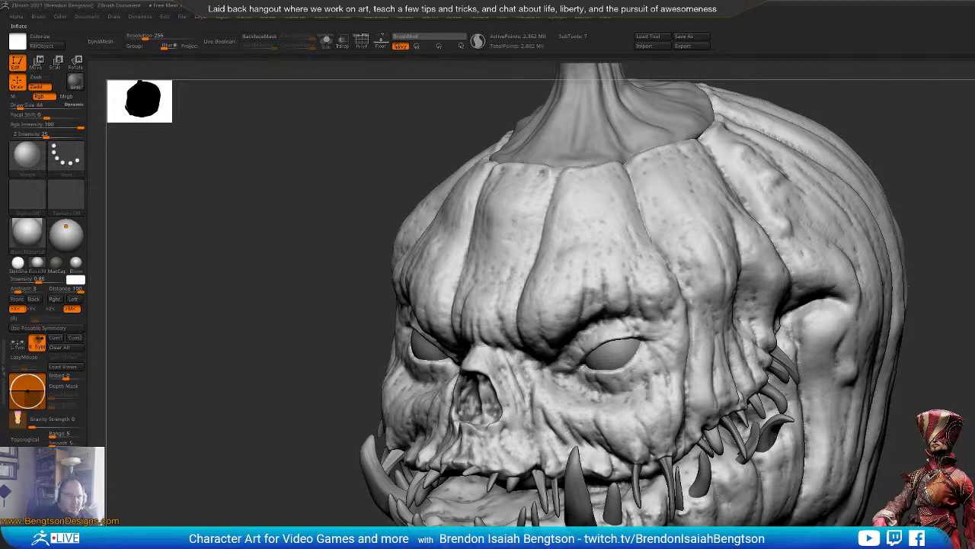
mouse_move(967, 430)
left_mouse_down()
mouse_move(957, 431)
mouse_move(970, 433)
left_mouse_up()
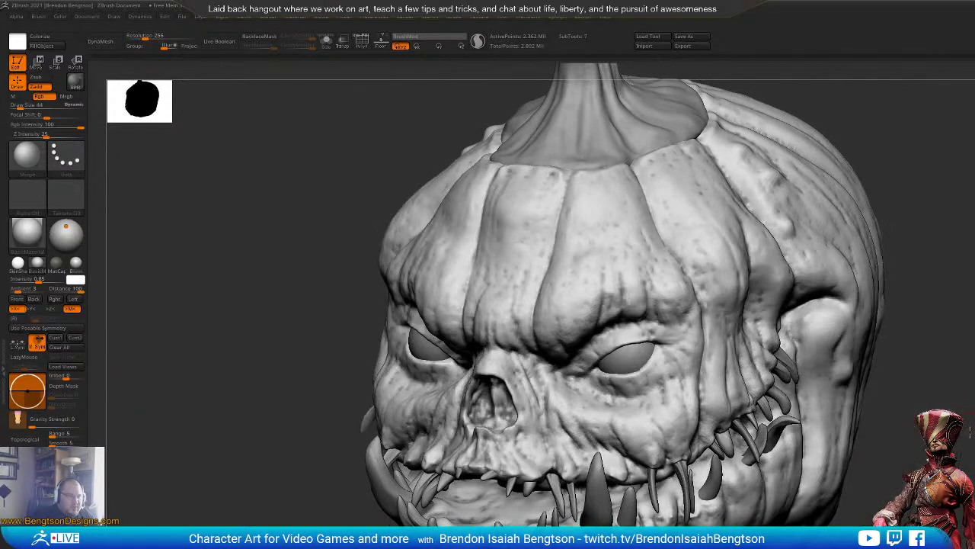
key("ctrl")
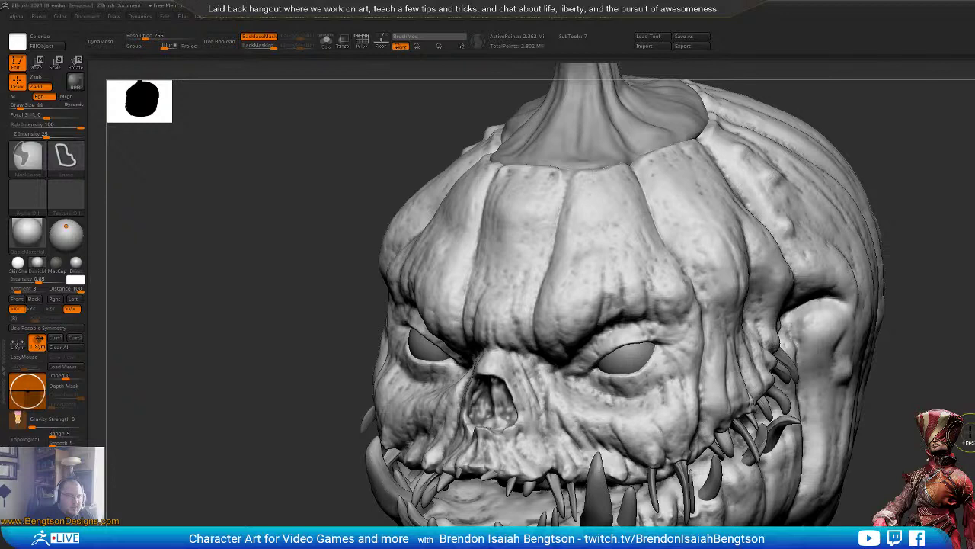
key("ctrl+z")
key("ctrl+shift+z")
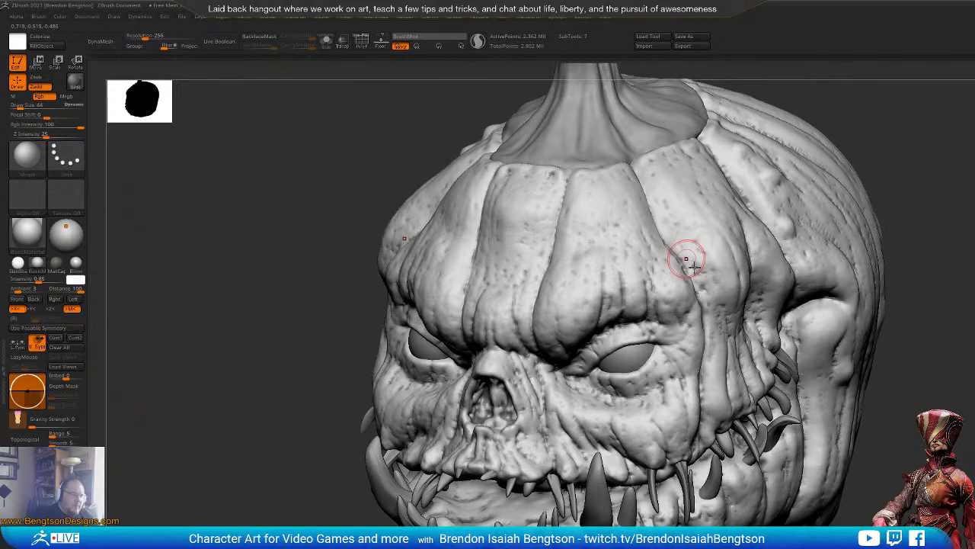
Step: Undo the last inflation and try the Smooth deformation on the pitted skin of the head
mouse_move(961, 403)
left_mouse_down()
mouse_move(954, 392)
mouse_move(966, 390)
left_mouse_up()
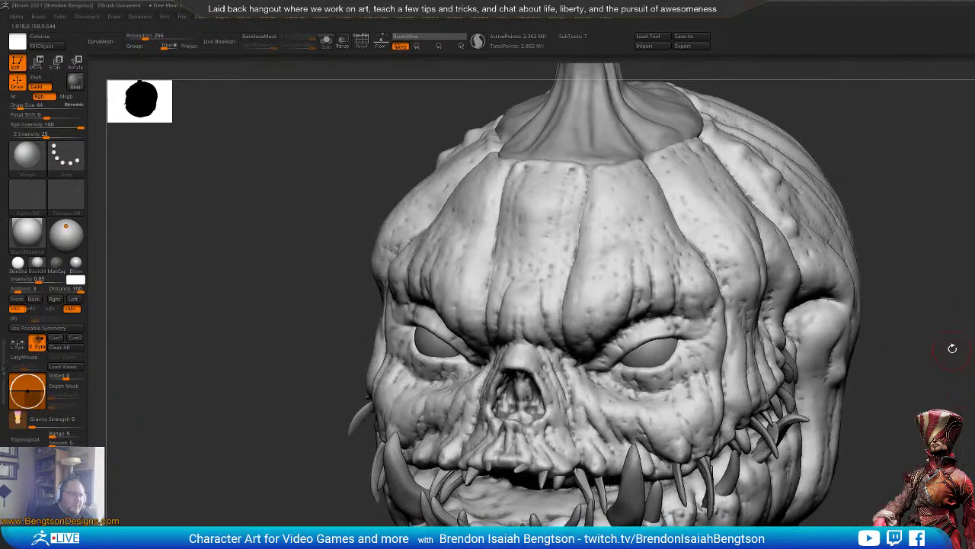
key("ctrl")
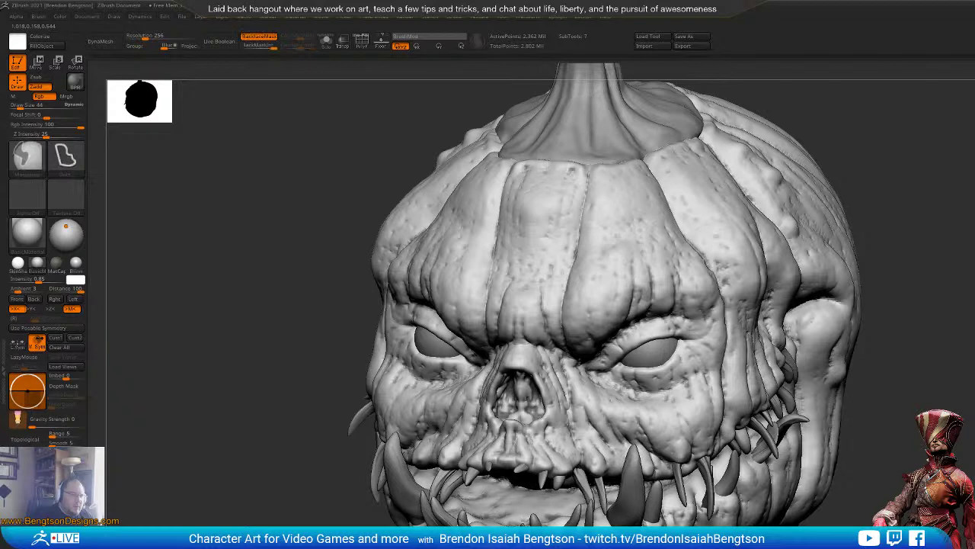
key("ctrl+z")
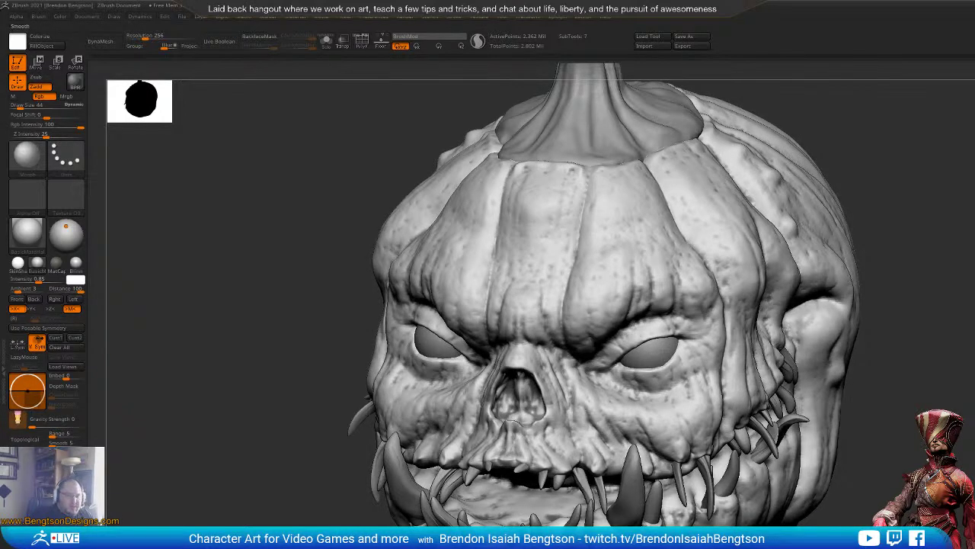
key("shift")
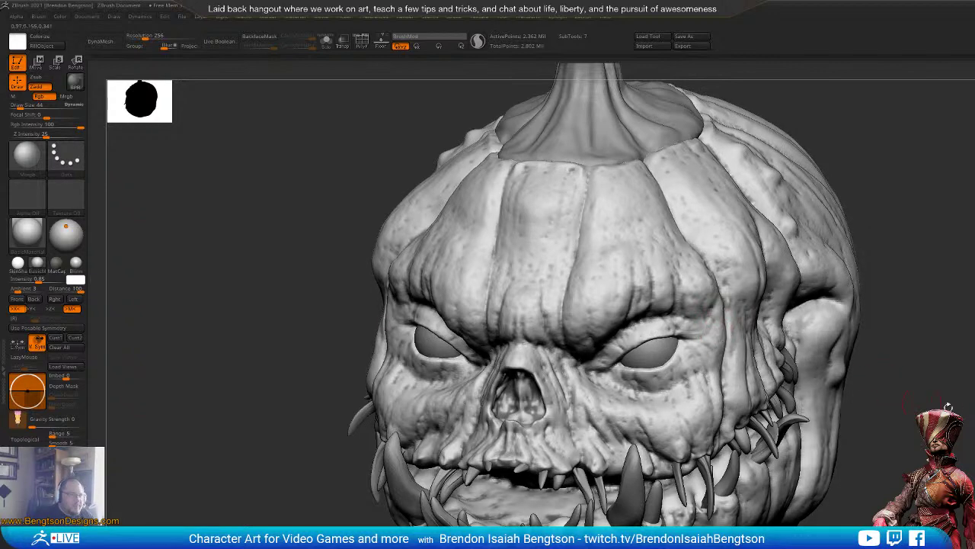
mouse_move(972, 411)
left_mouse_down()
mouse_move(952, 415)
mouse_move(966, 417)
mouse_move(969, 400)
left_mouse_up()
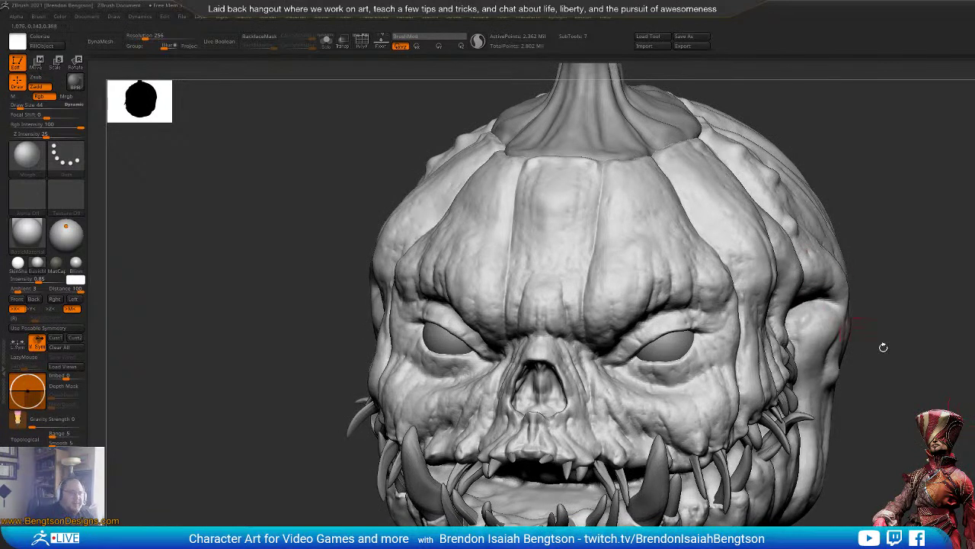
Step: Switch to the DamStandard brush and carve creases into the brow and forehead ribs at draw size 44
left_click_drag(883, 348, 945, 359)
key("b")
key("d")
key("s")
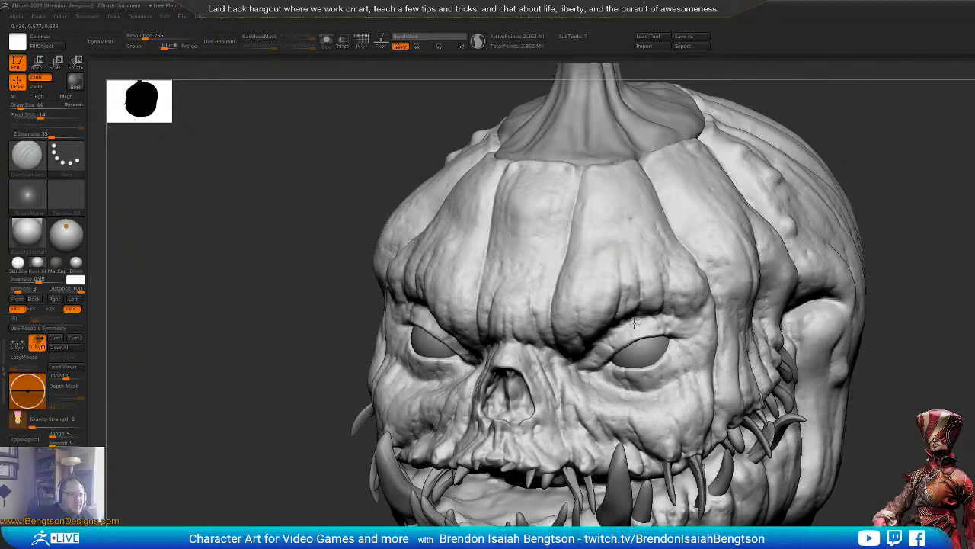
left_click_drag(912, 135, 841, 150)
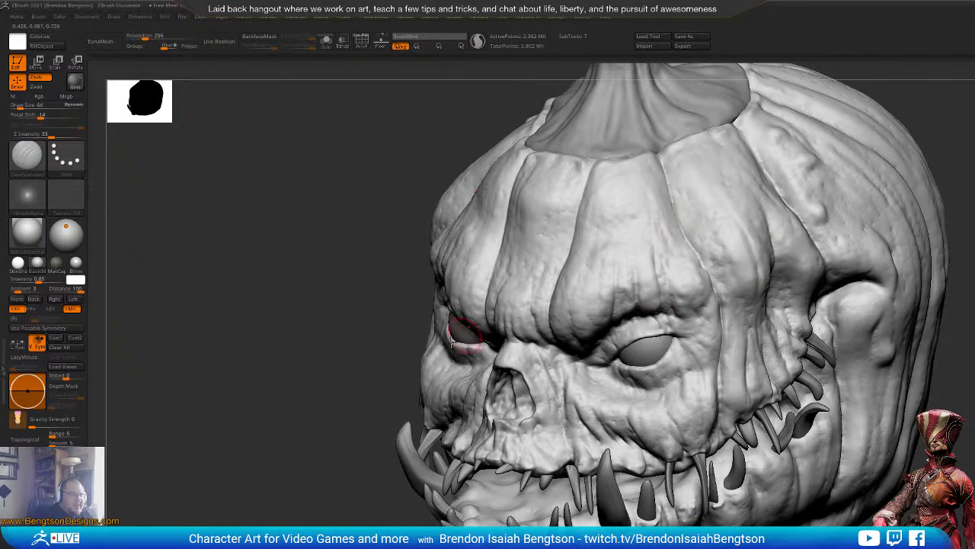
left_click_drag(293, 410, 331, 398)
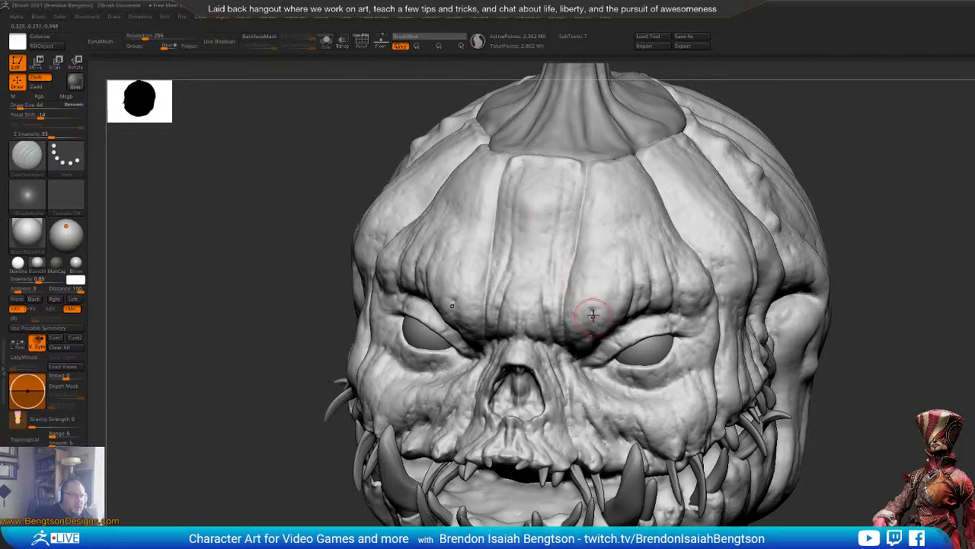
left_click_drag(593, 315, 595, 331)
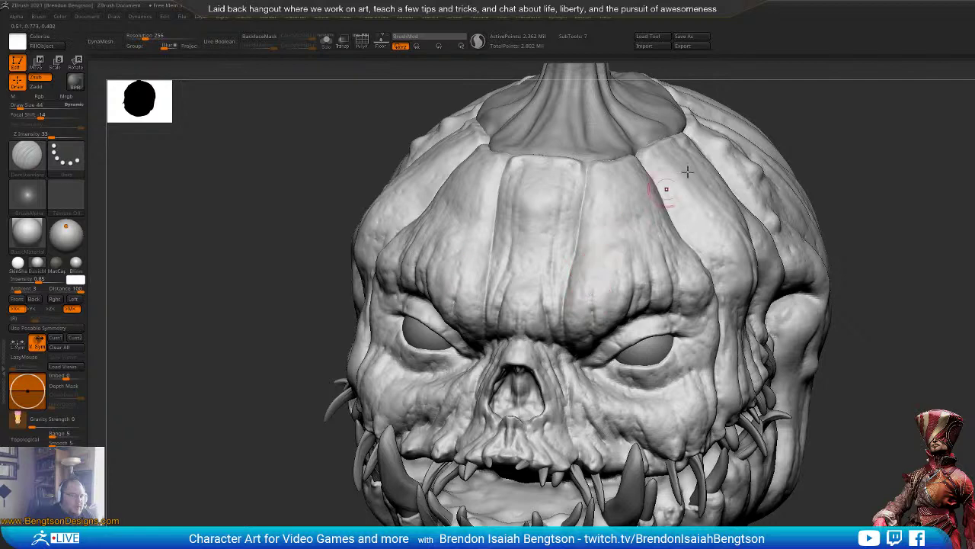
left_click_drag(895, 177, 869, 152)
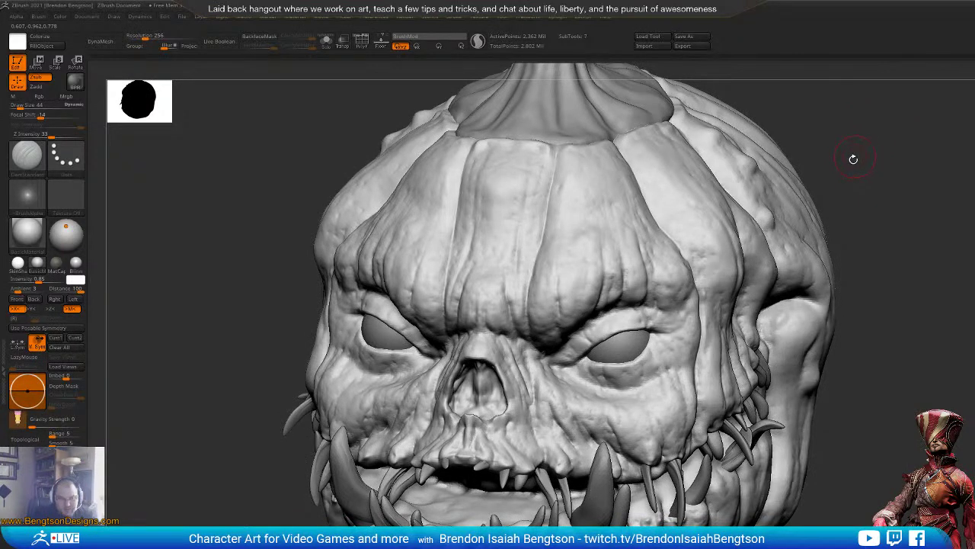
left_click_drag(881, 192, 692, 218)
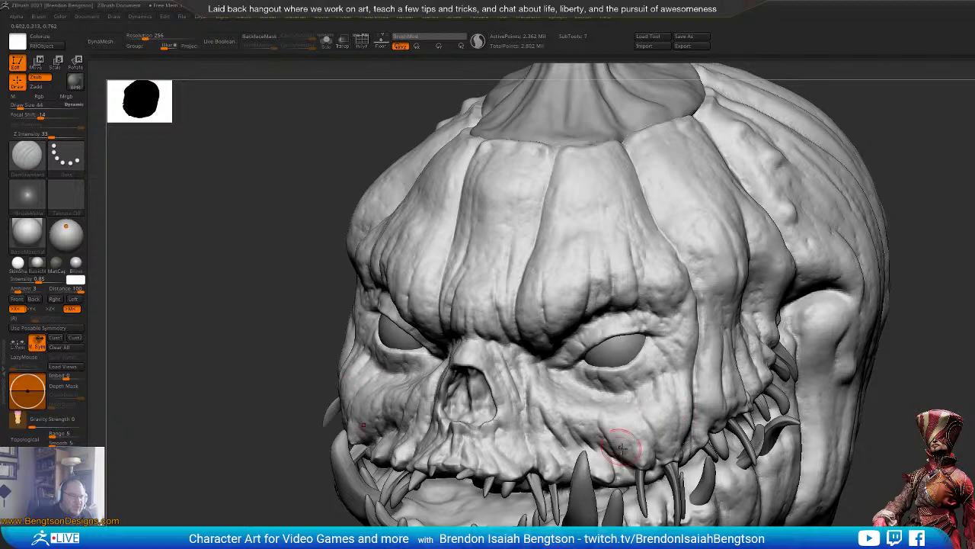
Step: Examine the carved brow, forehead ribs, cheek creases, jaw and side skin of the pumpkin head from the front and both sides
mouse_move(947, 159)
left_mouse_down()
mouse_move(904, 140)
mouse_move(899, 154)
mouse_move(904, 130)
mouse_move(912, 163)
mouse_move(889, 161)
left_mouse_up()
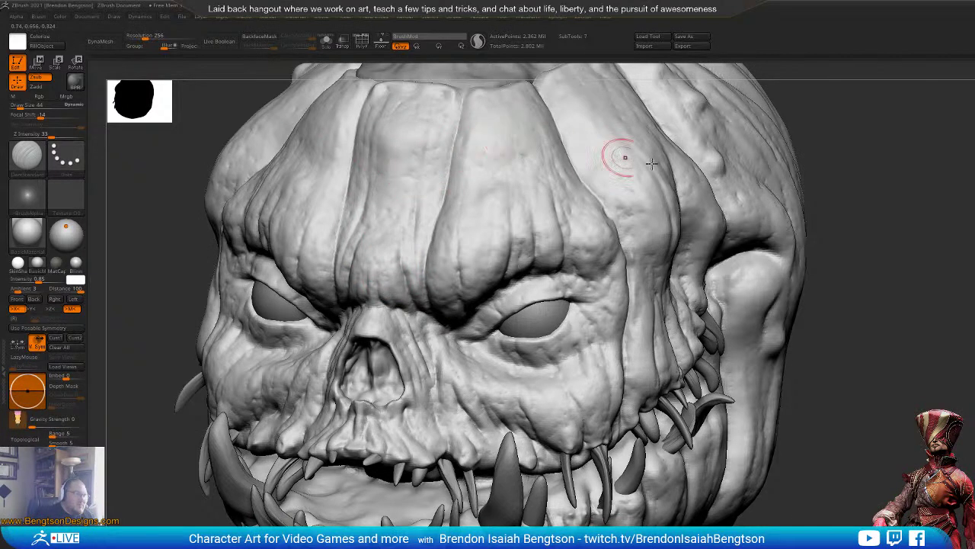
left_click_drag(922, 242, 896, 311)
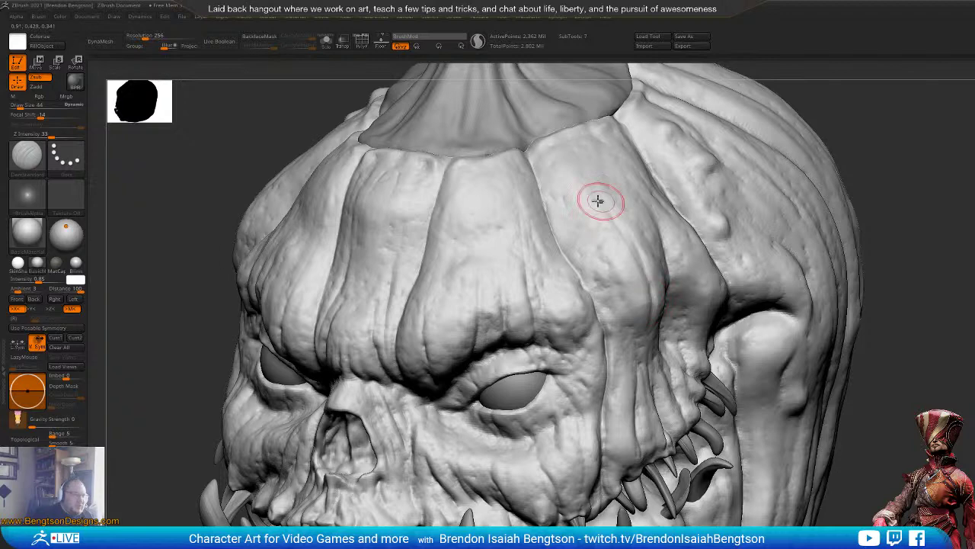
mouse_move(745, 220)
left_mouse_down()
mouse_move(866, 179)
mouse_move(632, 381)
left_mouse_up()
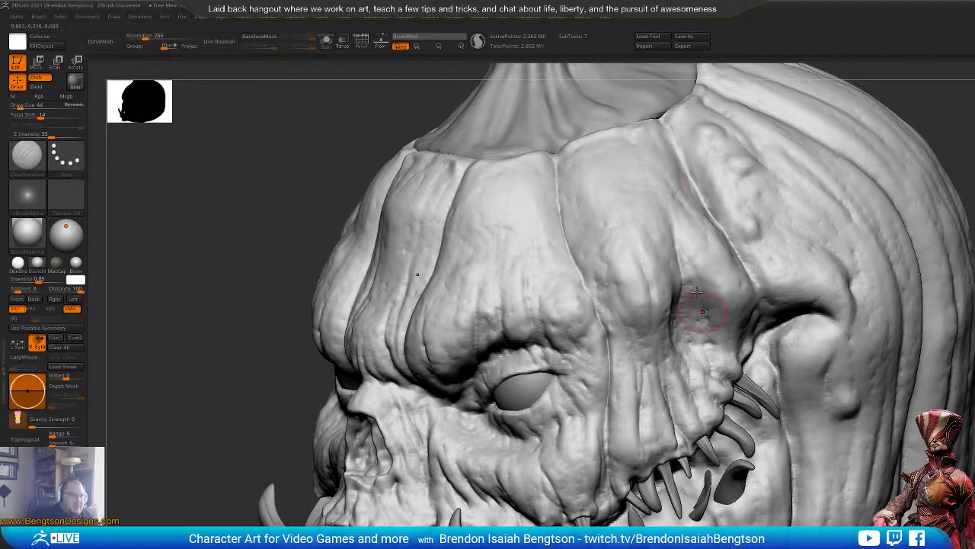
mouse_move(785, 498)
right_mouse_down()
mouse_move(708, 505)
mouse_move(637, 537)
mouse_move(632, 510)
mouse_move(589, 508)
right_mouse_up()
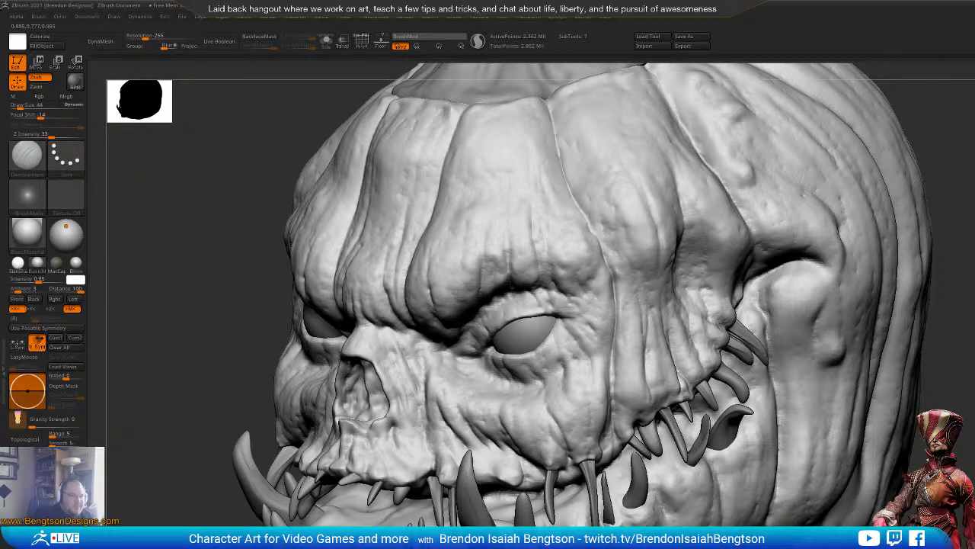
mouse_move(829, 378)
right_mouse_down("alt")
mouse_move(825, 267)
mouse_move(784, 267)
right_mouse_up("alt")
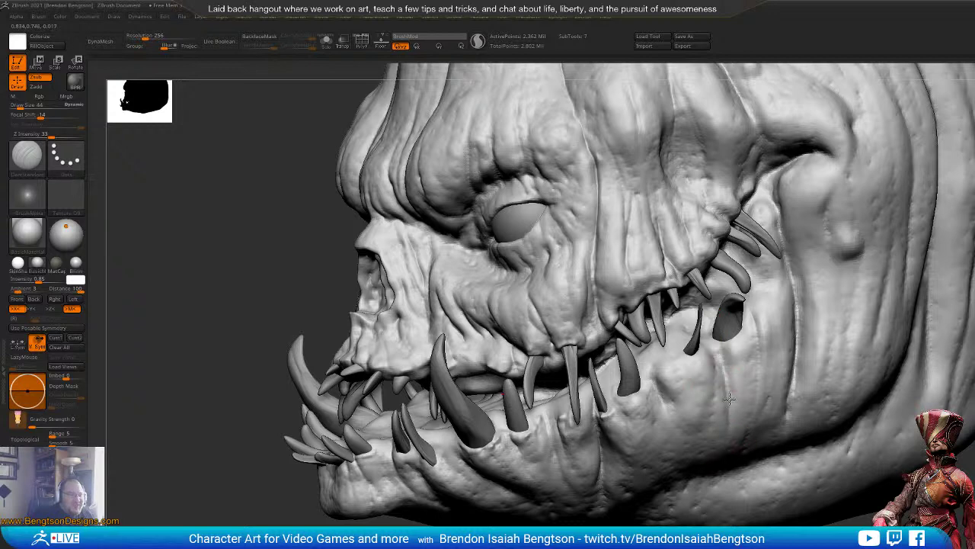
mouse_move(697, 477)
right_mouse_down()
mouse_move(808, 491)
mouse_move(762, 488)
right_mouse_up()
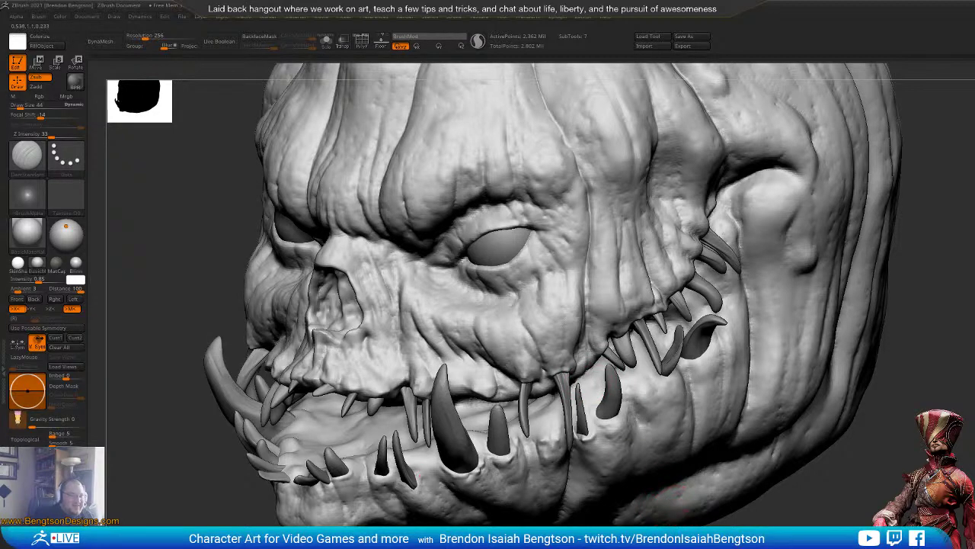
right_click_drag(565, 498, 577, 477)
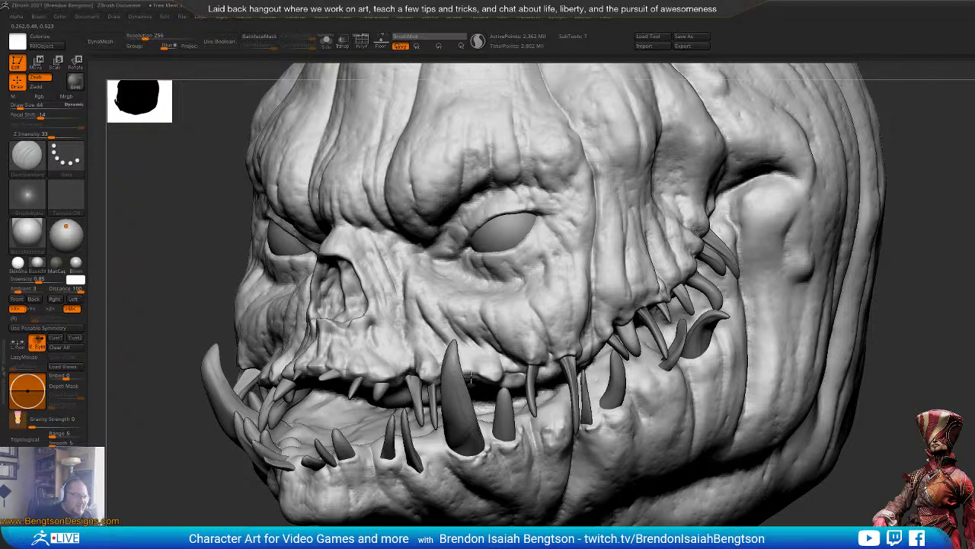
left_click_drag(861, 366, 930, 375)
left_click_drag(808, 343, 941, 389, "alt")
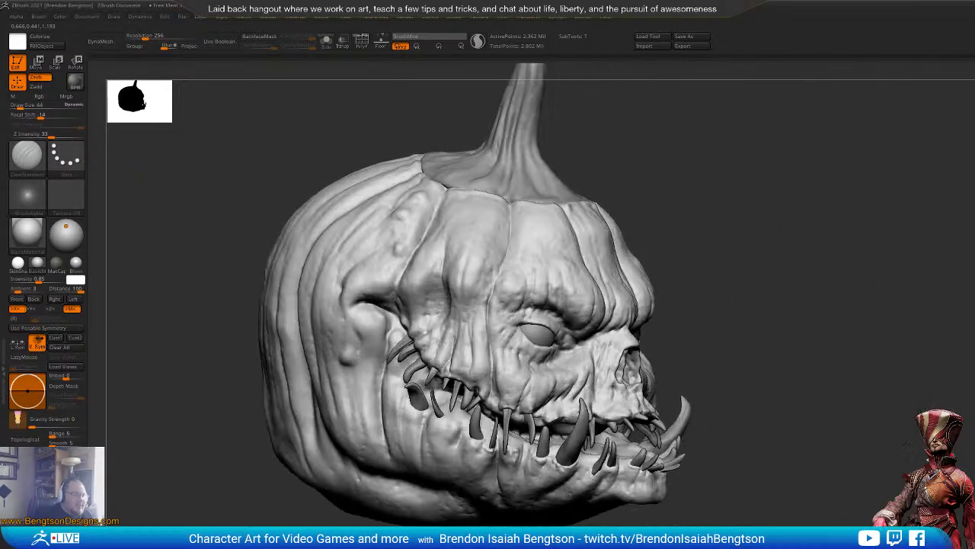
left_click_drag(964, 468, 973, 351)
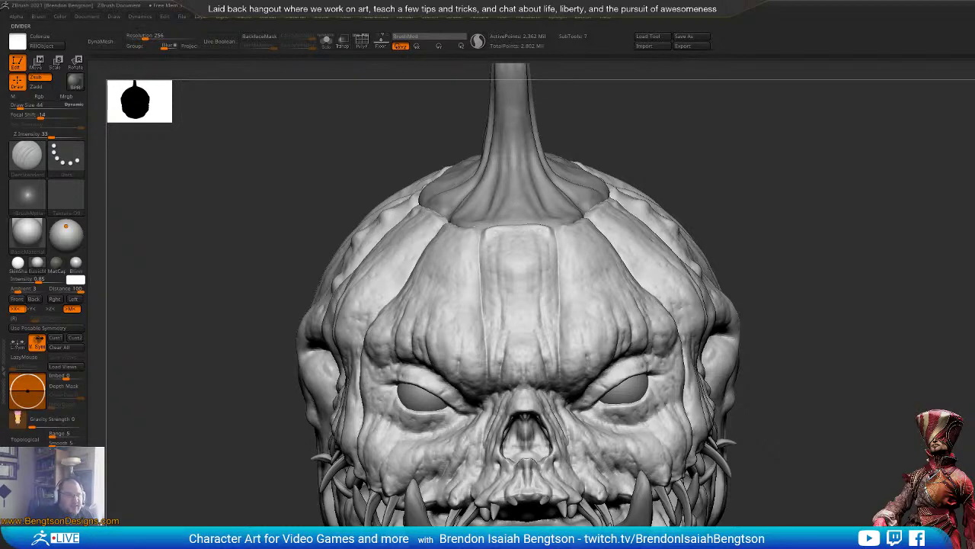
left_click_drag(854, 365, 769, 364)
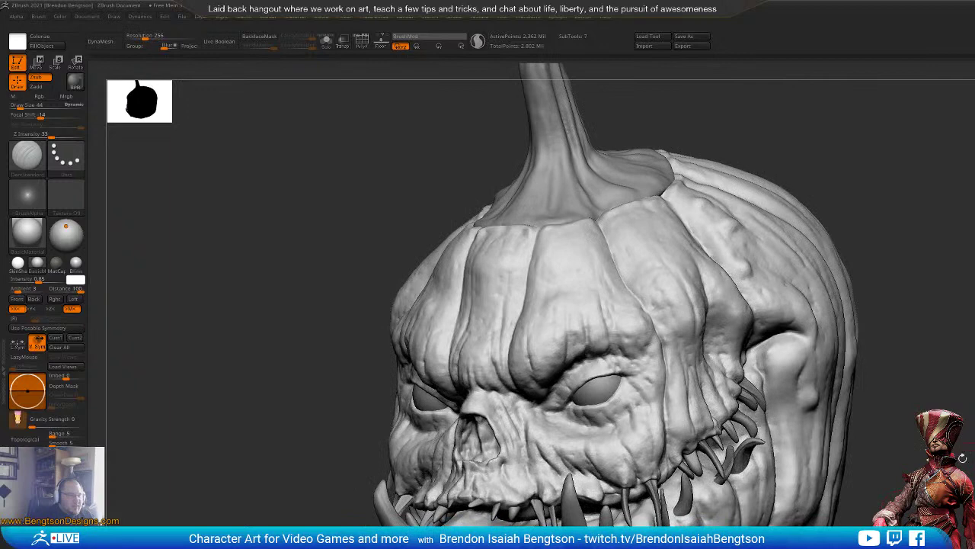
left_click_drag(963, 457, 876, 468)
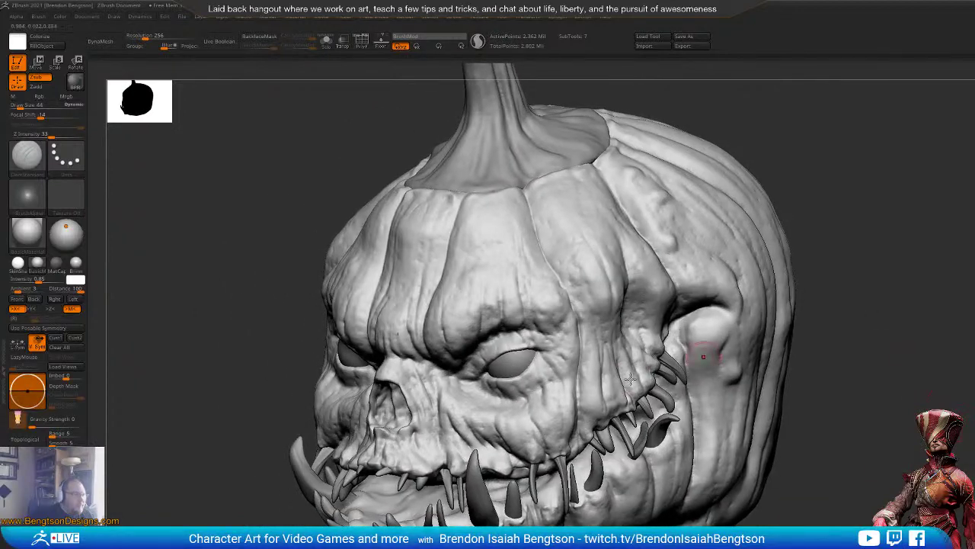
Step: Switch to the Standard brush and set its stroke type to Spray
key("b")
key("c")
key("b")
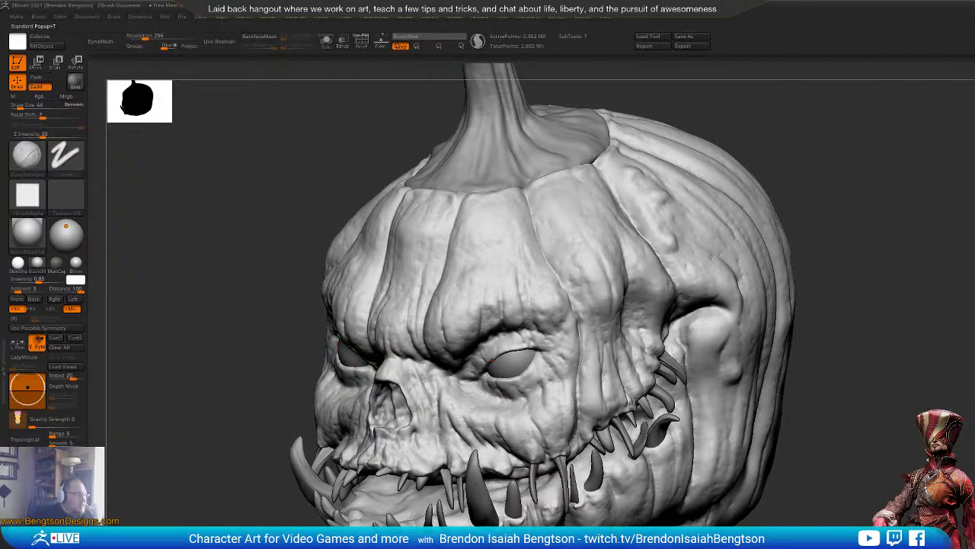
key("t")
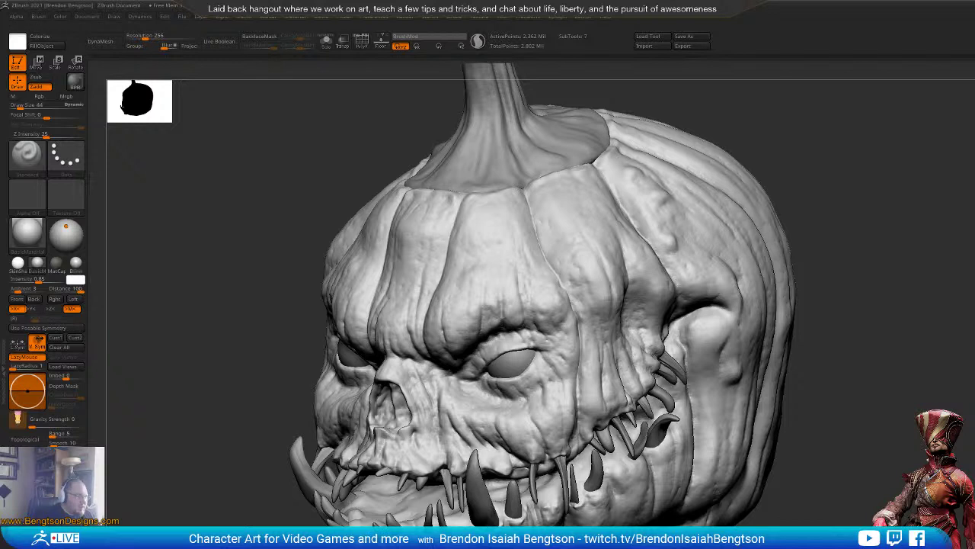
left_click(67, 156)
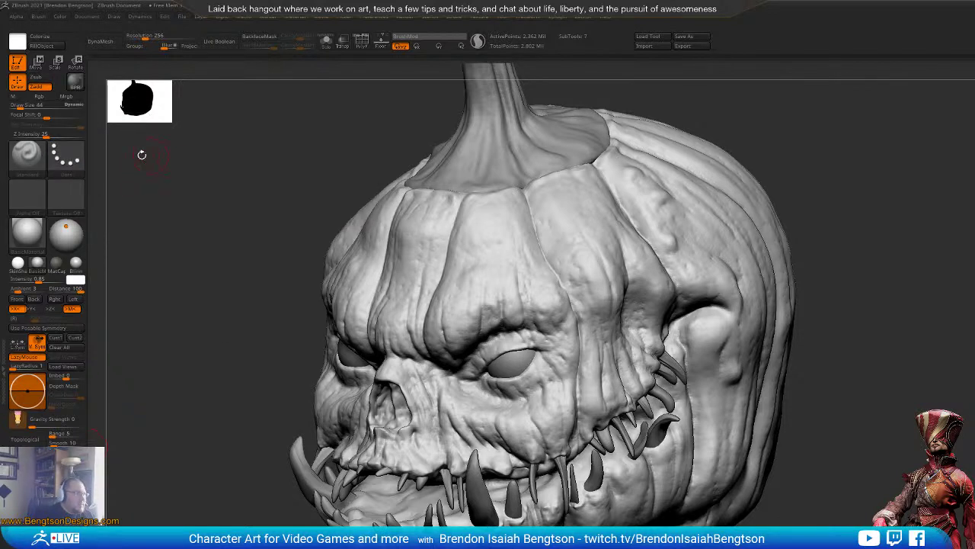
left_click(73, 160)
left_click(267, 171)
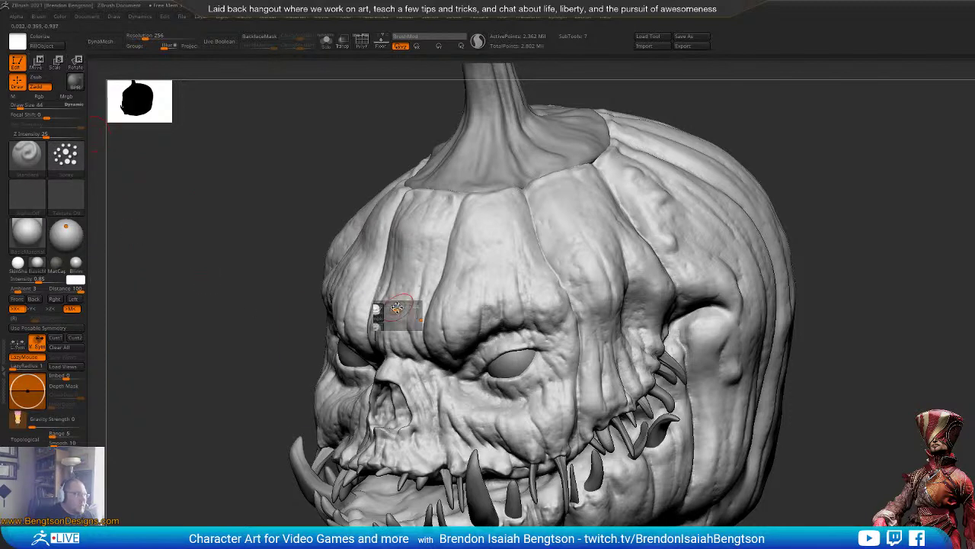
Step: Pick a muted brown colour and fill the pumpkin head with it using the RGB channel only
key("space")
left_click(317, 308)
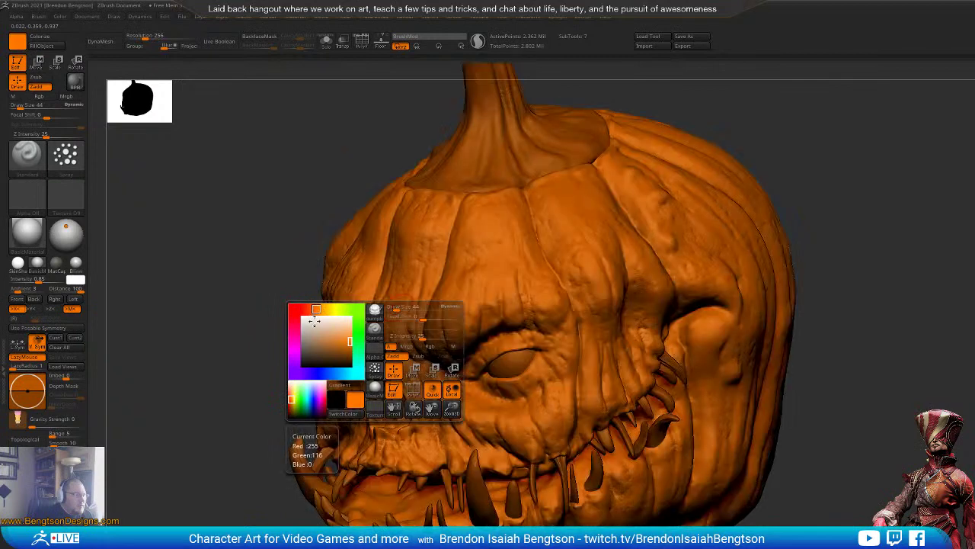
left_click_drag(328, 342, 320, 346)
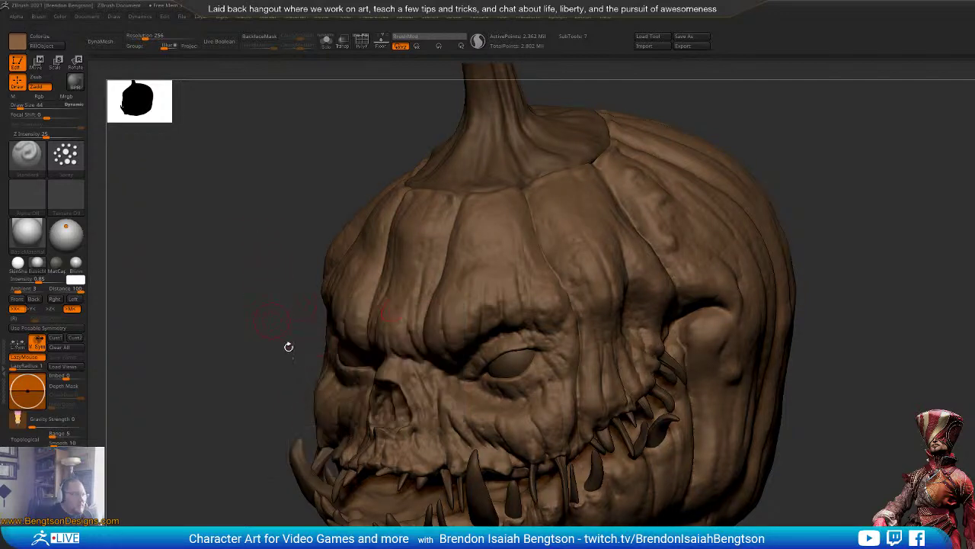
left_click_drag(249, 348, 160, 179)
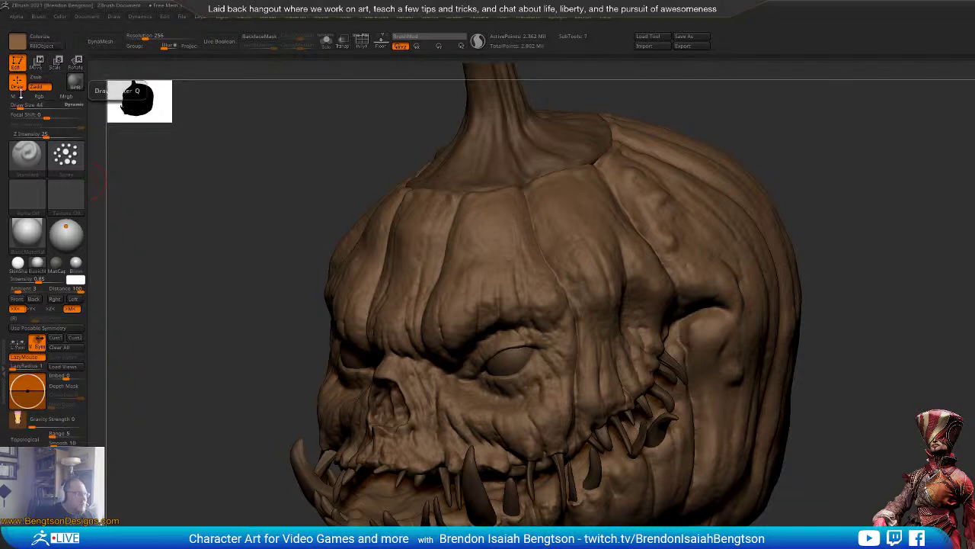
left_click(14, 96)
left_click(44, 97)
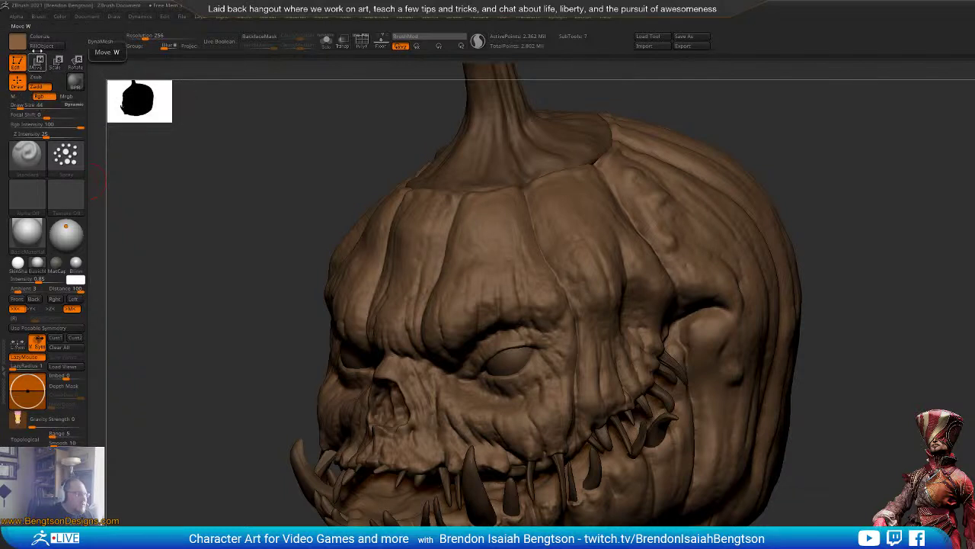
left_click(47, 36)
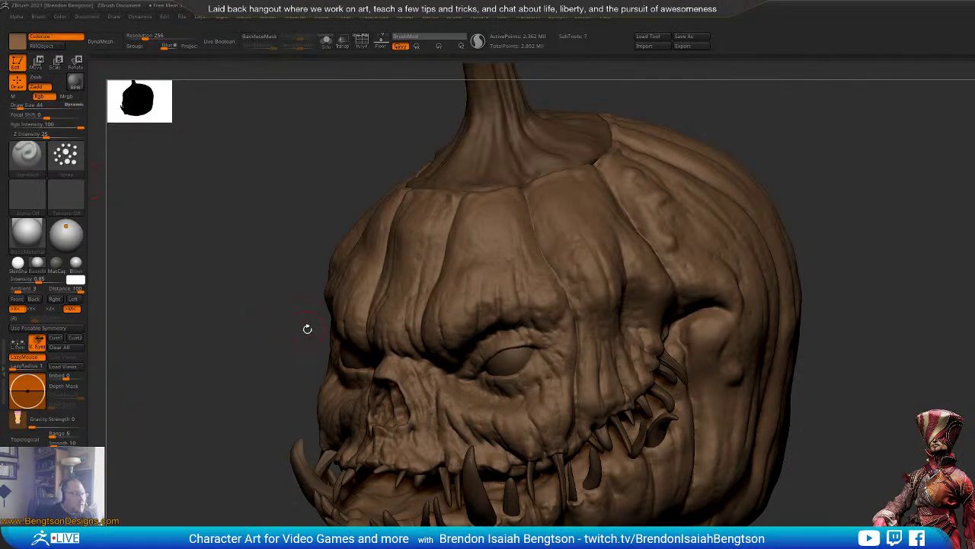
Step: Select the eyes subtool, choose the Chrome C material with black colour, and fill the eyes using the material channel only
left_click(508, 359, "alt")
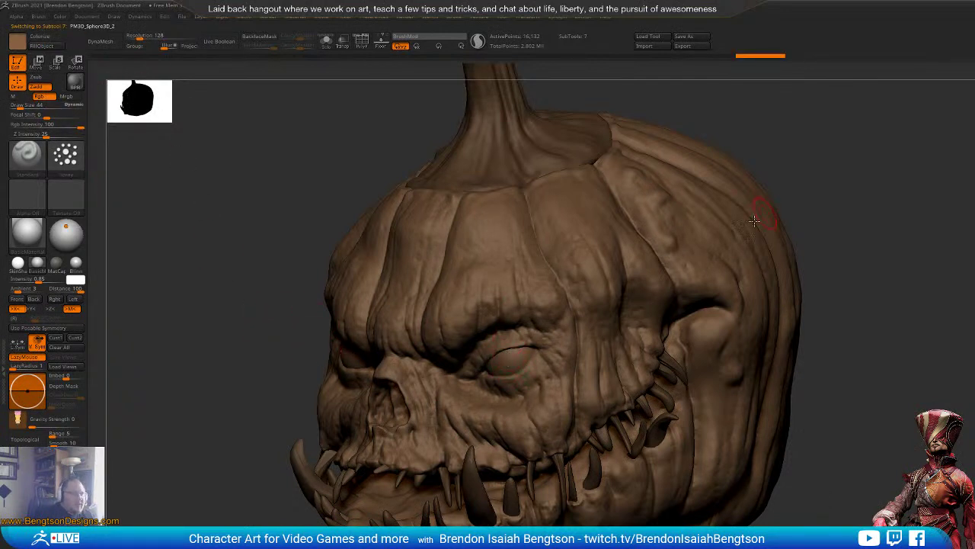
left_click(31, 238)
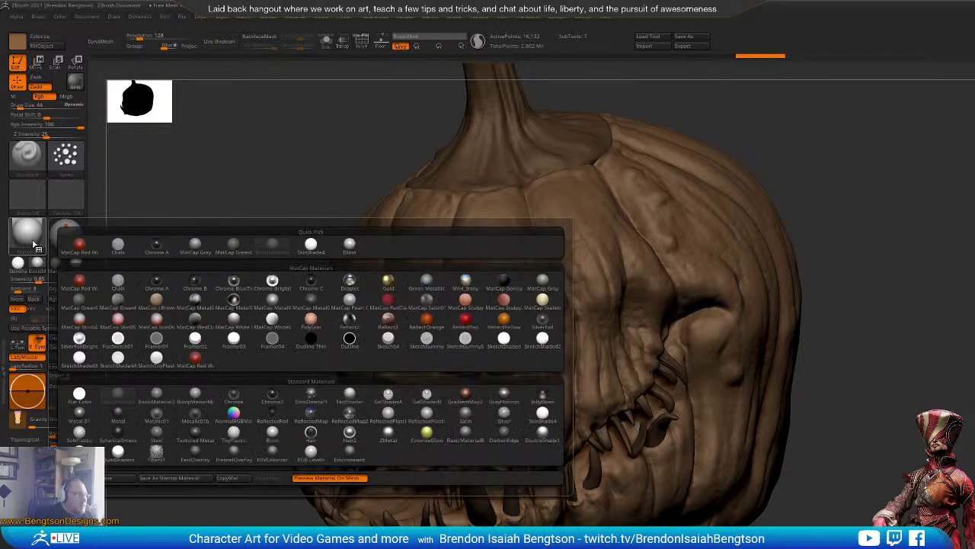
left_click(313, 287)
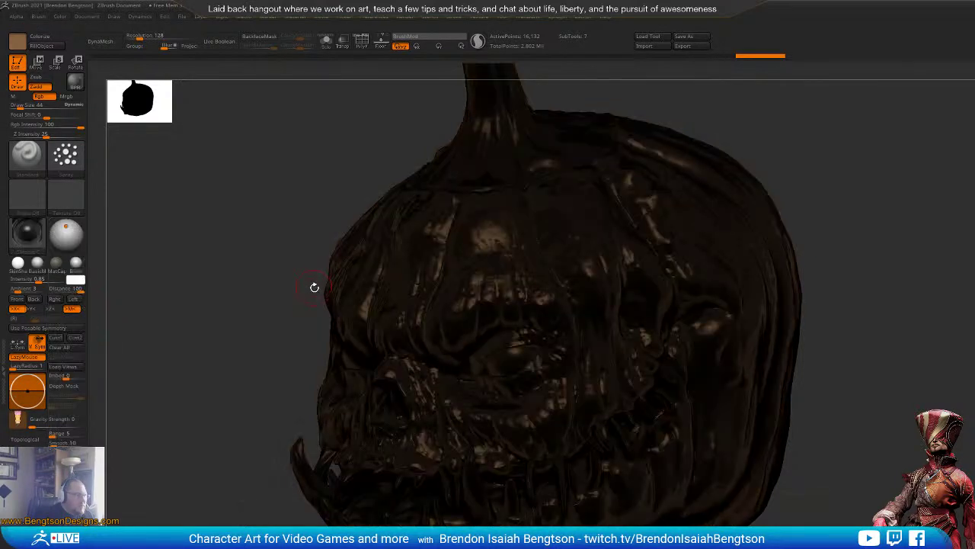
key("space")
left_click_drag(194, 335, 171, 362)
mouse_move(206, 312)
left_mouse_down()
mouse_move(214, 301)
mouse_move(324, 300)
mouse_move(201, 300)
mouse_move(210, 298)
left_mouse_up()
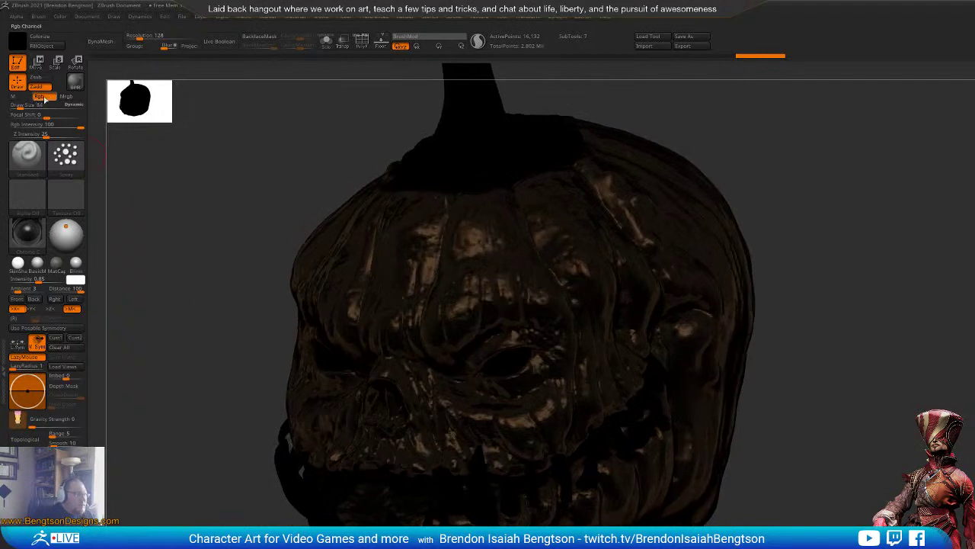
left_click(13, 96)
left_click(55, 35)
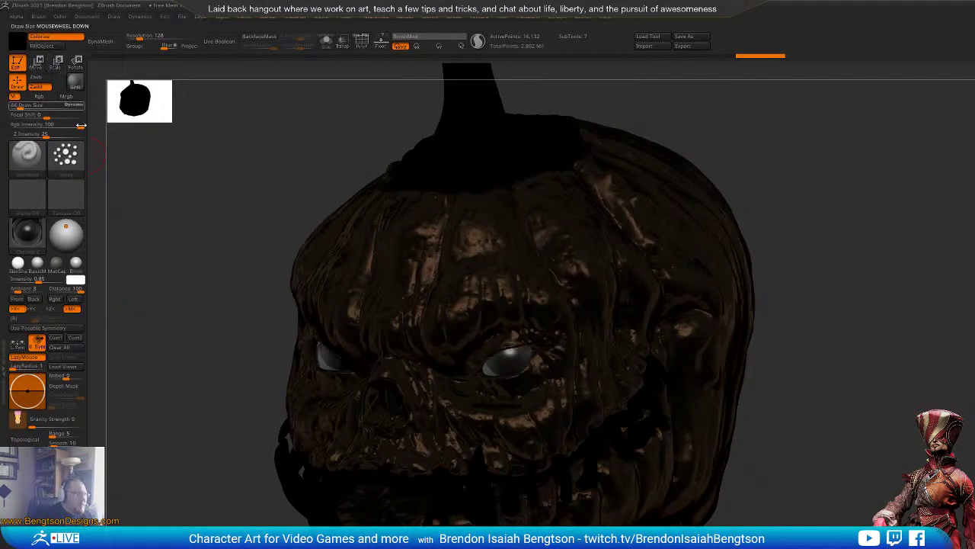
Step: Select the pumpkin head subtool and set the current material back to BasicMaterial
left_click(393, 273, "alt")
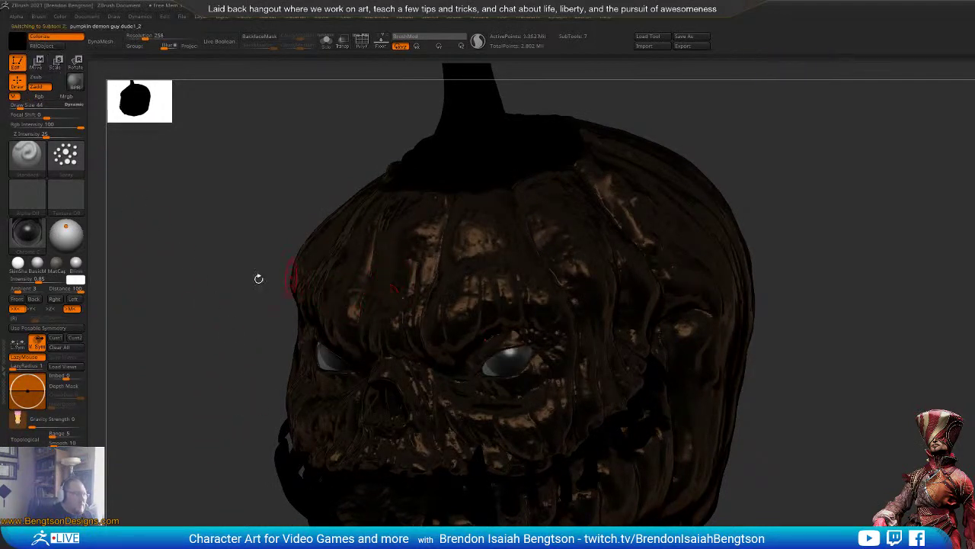
left_click(38, 262)
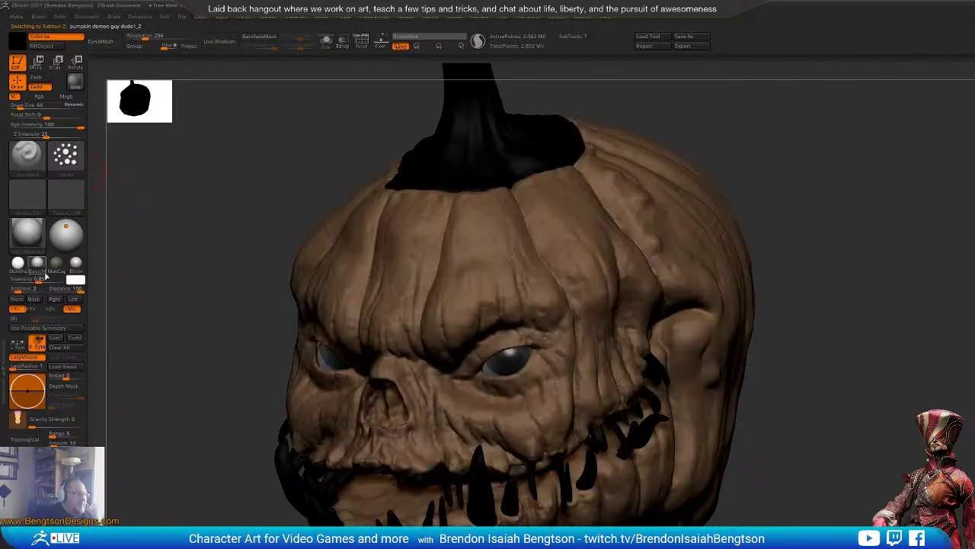
mouse_move(838, 457)
left_mouse_down()
mouse_move(926, 457)
mouse_move(850, 460)
left_mouse_up()
Step: Try the Reflect2 material, fill the eyes with black using the RGB channel, and return to BasicMaterial
left_click(525, 370, "alt")
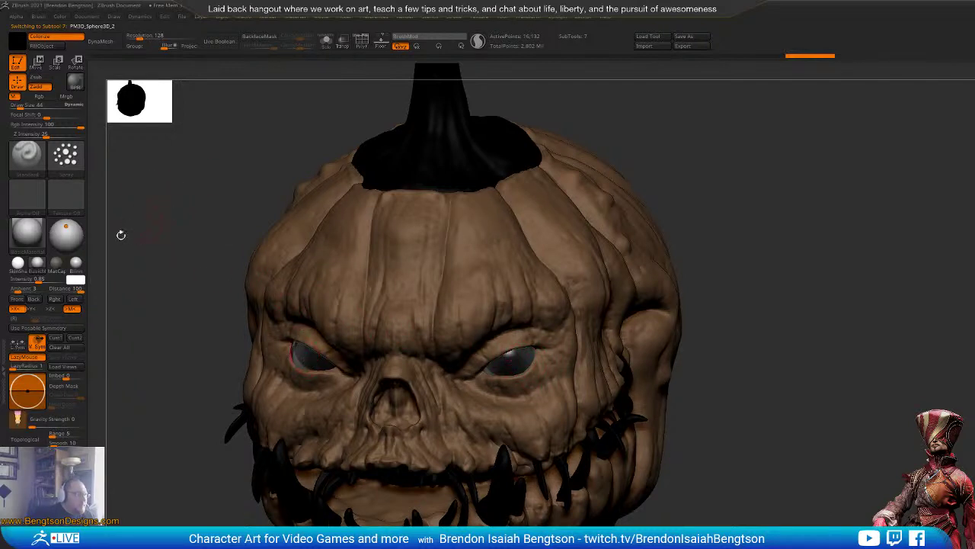
left_click(42, 240)
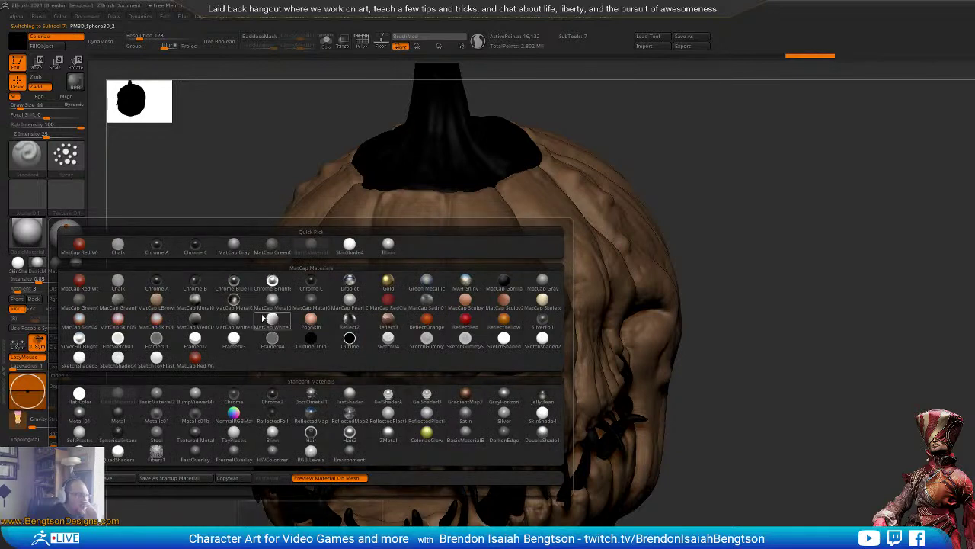
left_click(351, 323)
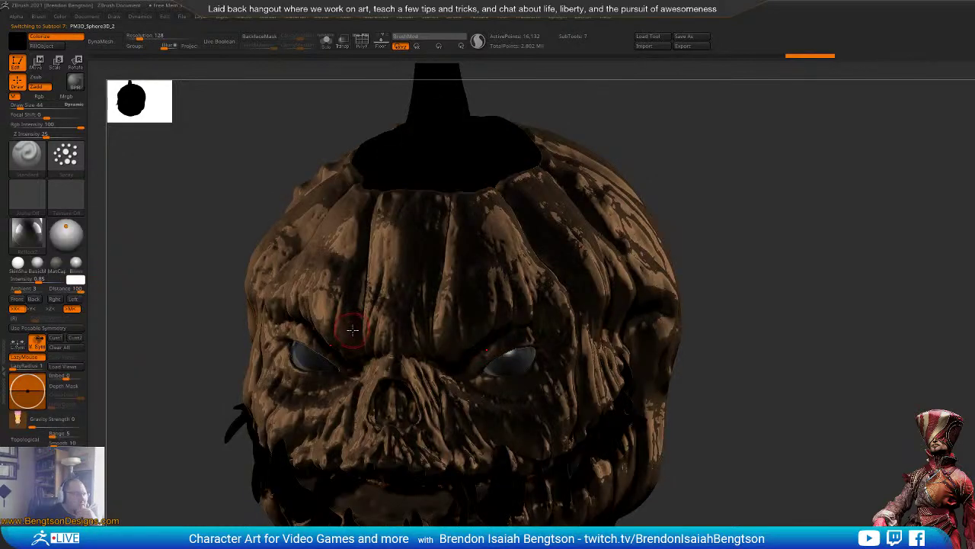
left_click(39, 97)
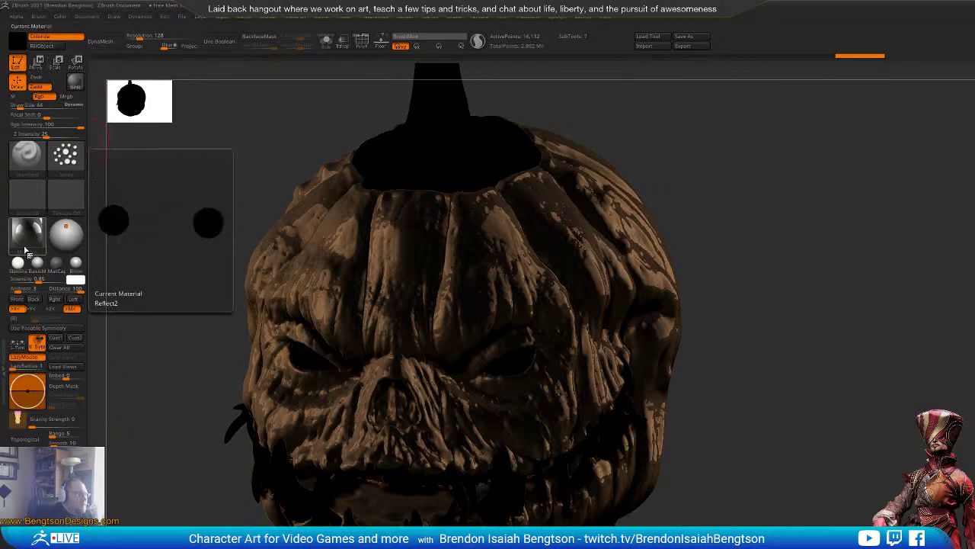
left_click(37, 263)
Step: Choose the ToyPlastic material and fill the eyes with black using the combined material and RGB channel
mouse_move(815, 293)
left_mouse_down()
mouse_move(855, 261)
mouse_move(864, 290)
mouse_move(827, 296)
left_mouse_up()
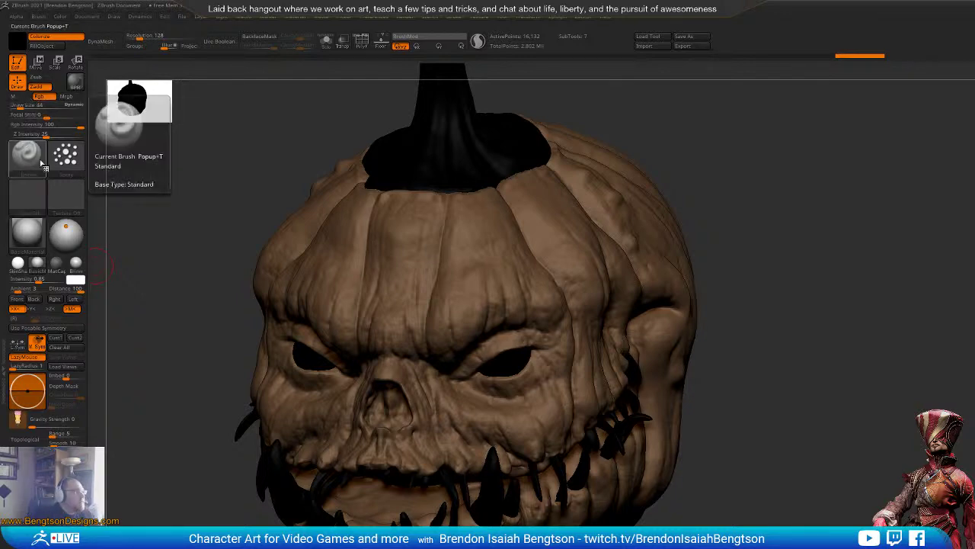
left_click(29, 242)
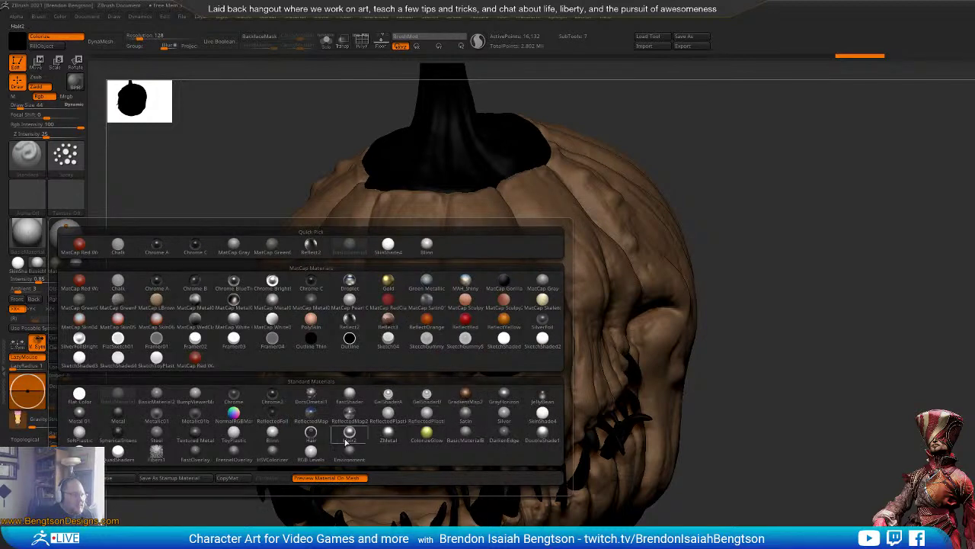
left_click(234, 434)
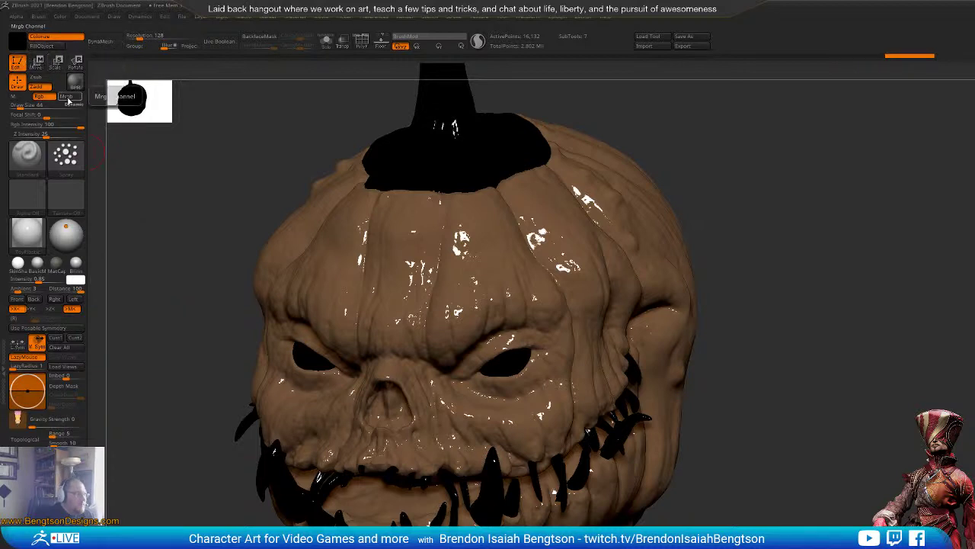
left_click(69, 96)
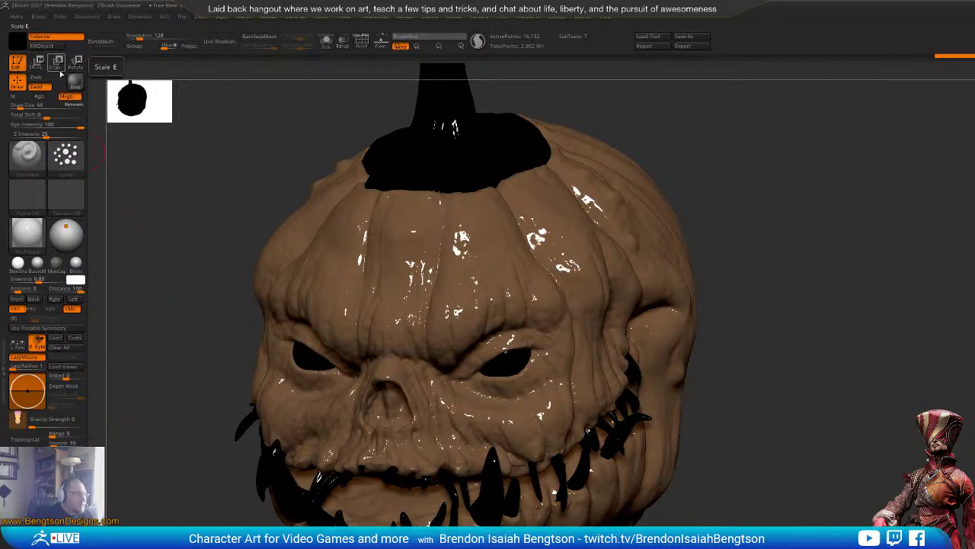
left_click_drag(178, 442, 186, 423)
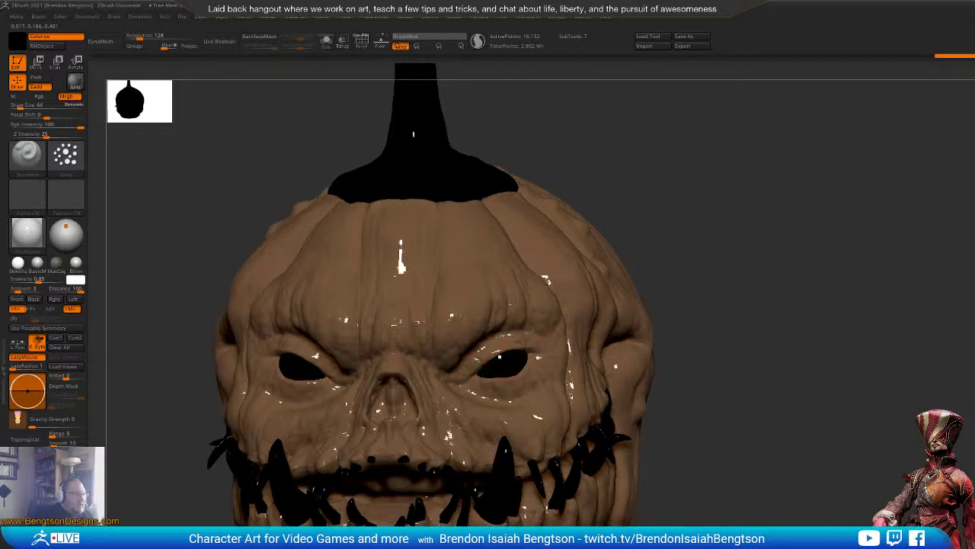
Step: Try dark red shades as the current colour, return to near-black, and inspect the glossy eyes from several angles
key("space")
left_click(412, 316)
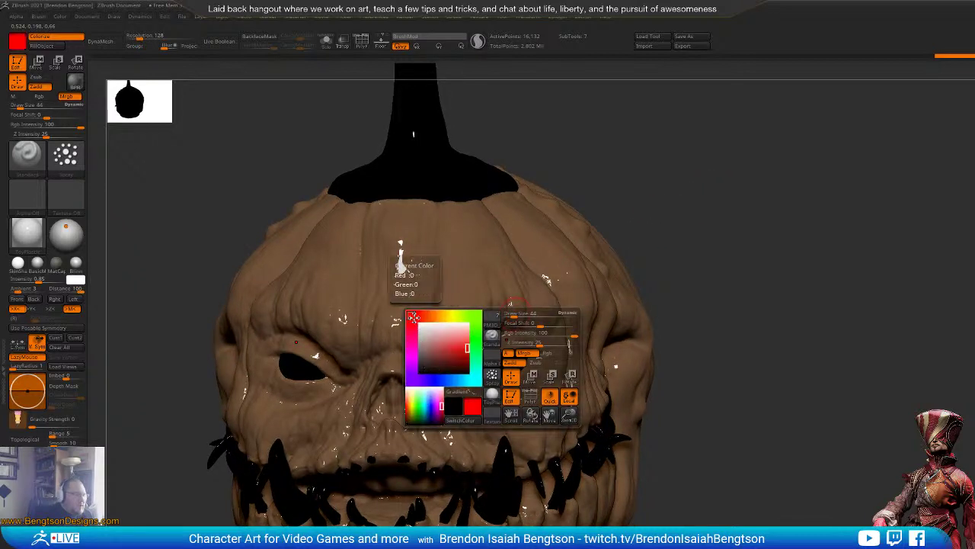
left_click_drag(439, 364, 443, 366)
left_click(444, 367)
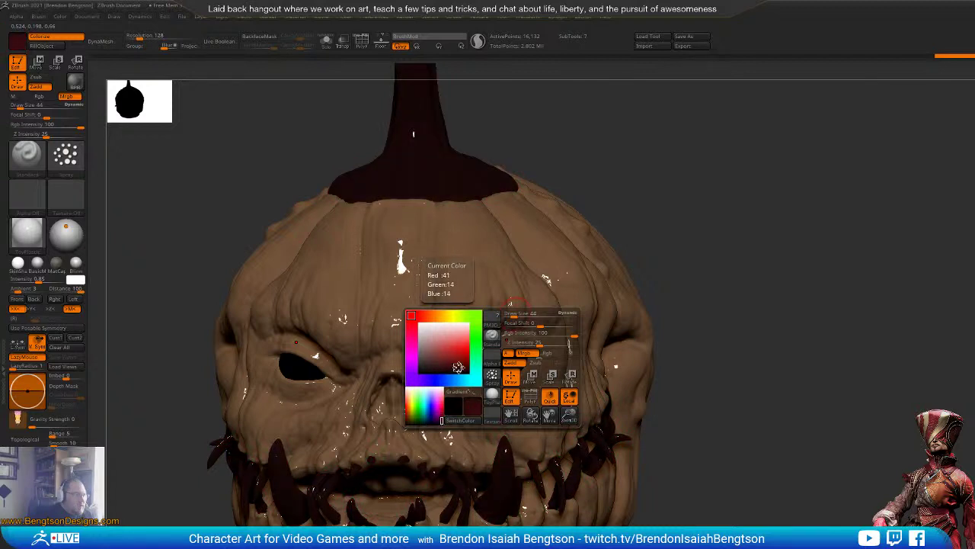
left_click(464, 371)
left_click(464, 372)
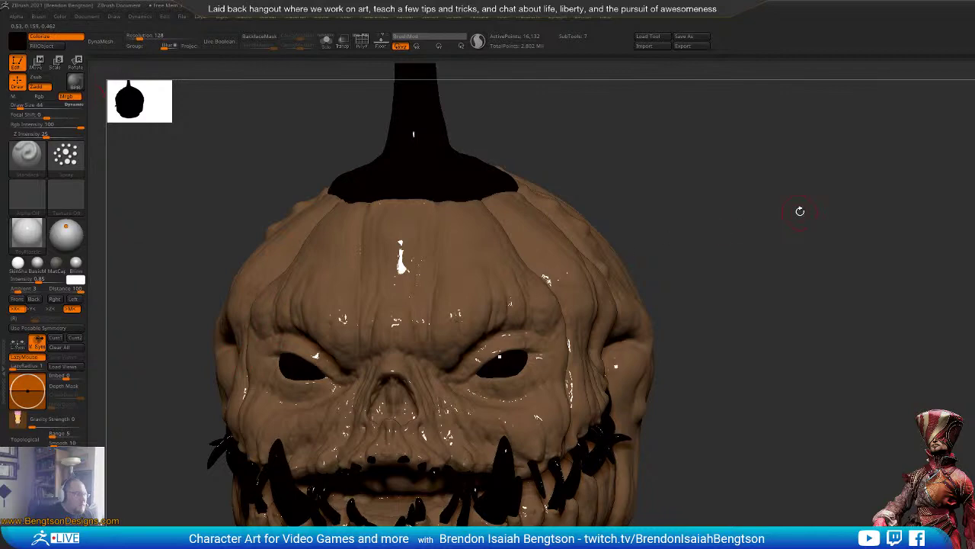
left_click_drag(800, 211, 822, 205)
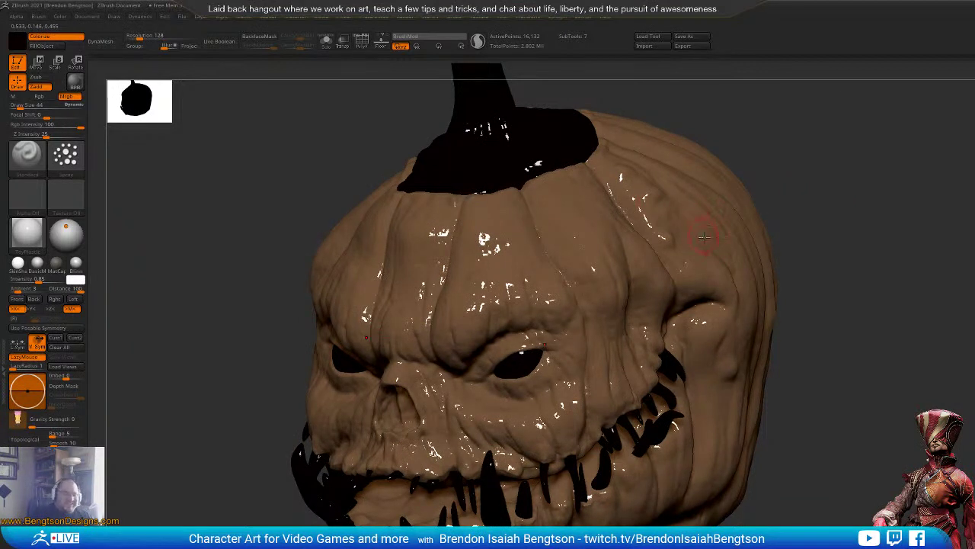
left_click_drag(756, 205, 716, 339)
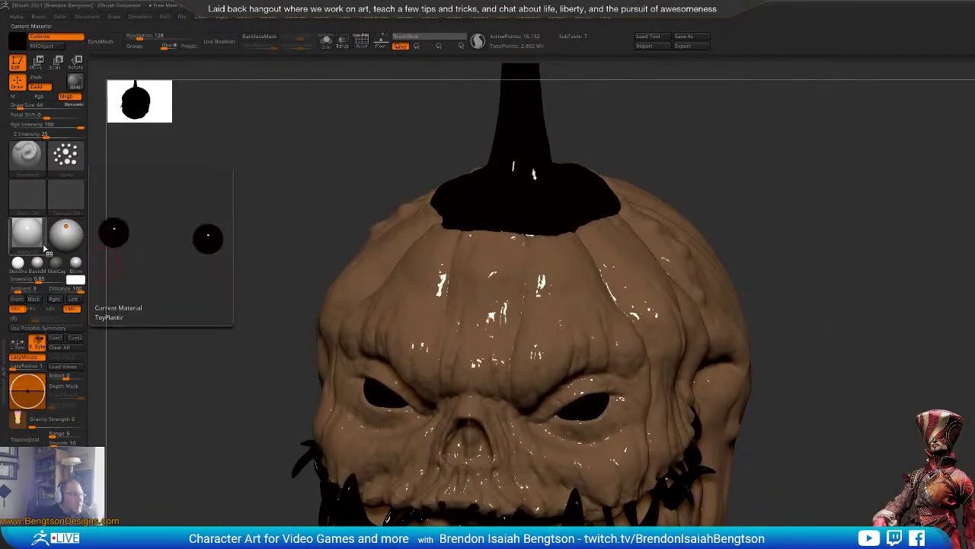
Step: Set the current material back to BasicMaterial and inspect the eyes against the head
left_click(32, 242)
left_click(286, 299)
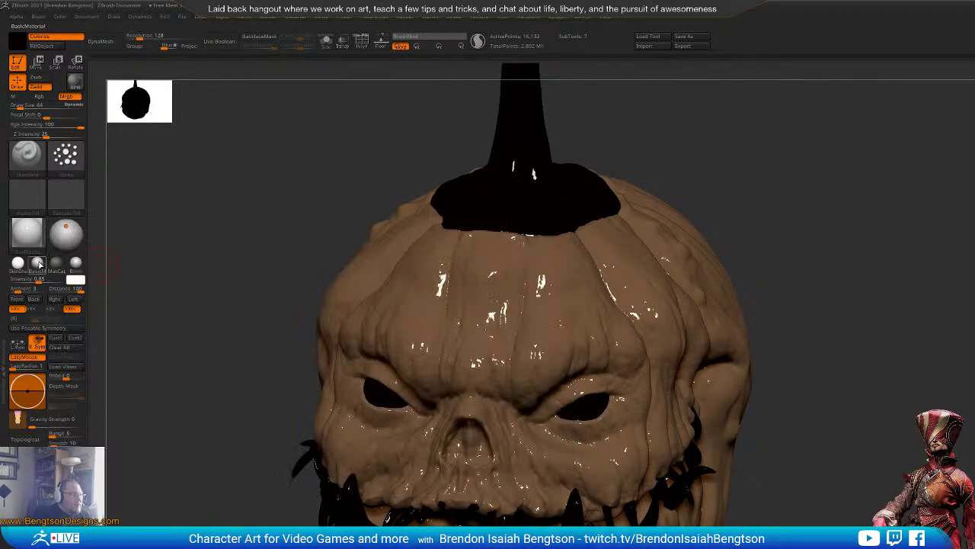
left_click_drag(286, 299, 472, 454)
left_click_drag(840, 353, 860, 322)
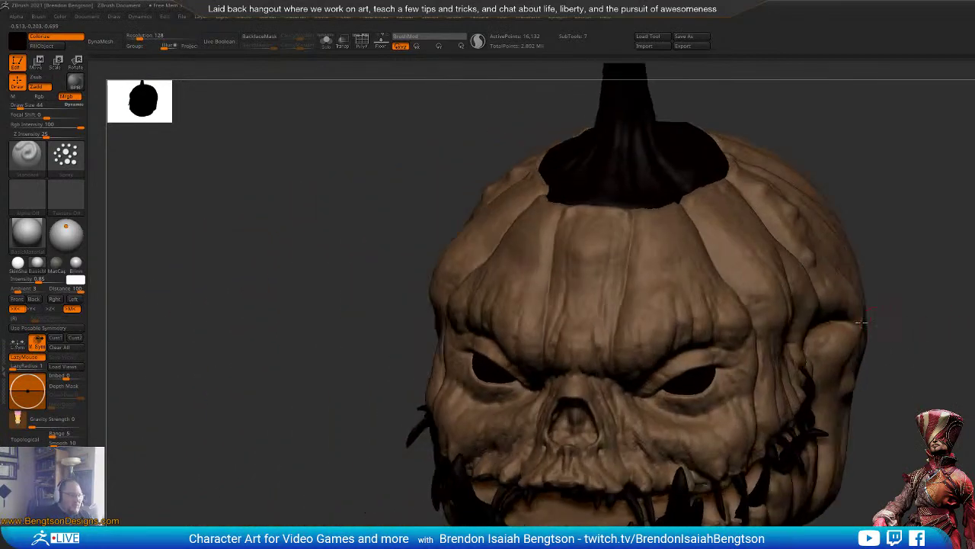
Step: Select the large fangs subtool, sample the head's brown, and lighten it to a pale bone colour of about RGB 202, 182, 146
left_click(686, 503, "alt")
left_click_drag(899, 426, 892, 365)
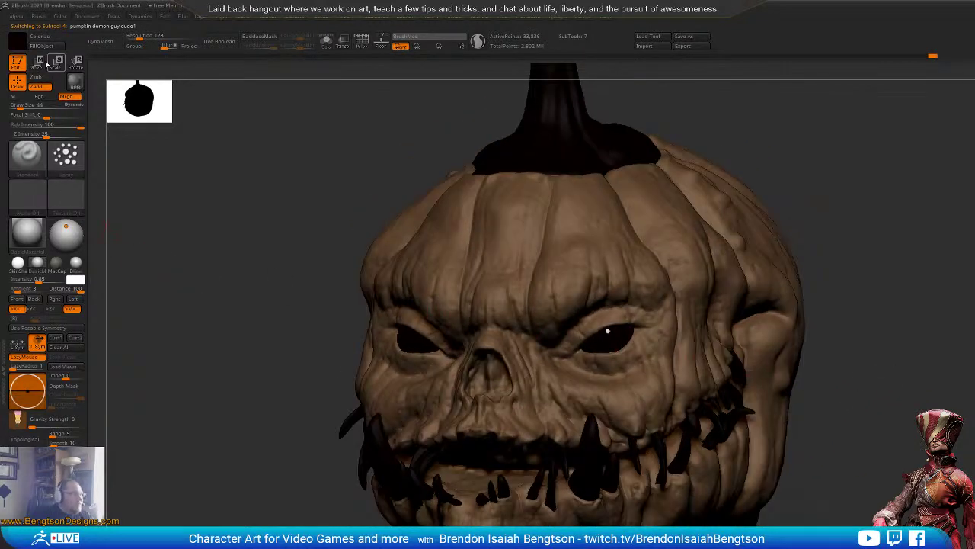
key("space")
mouse_move(196, 377)
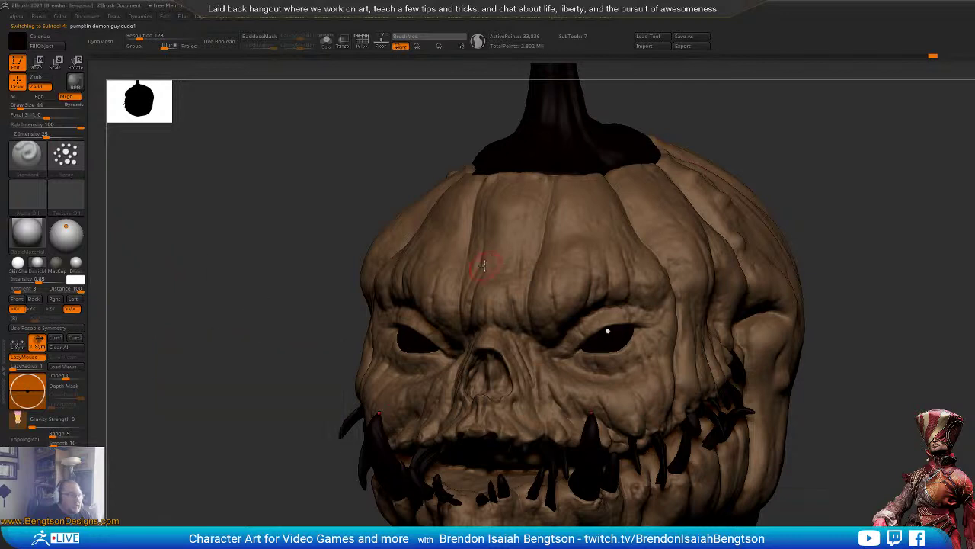
key("c")
key("space")
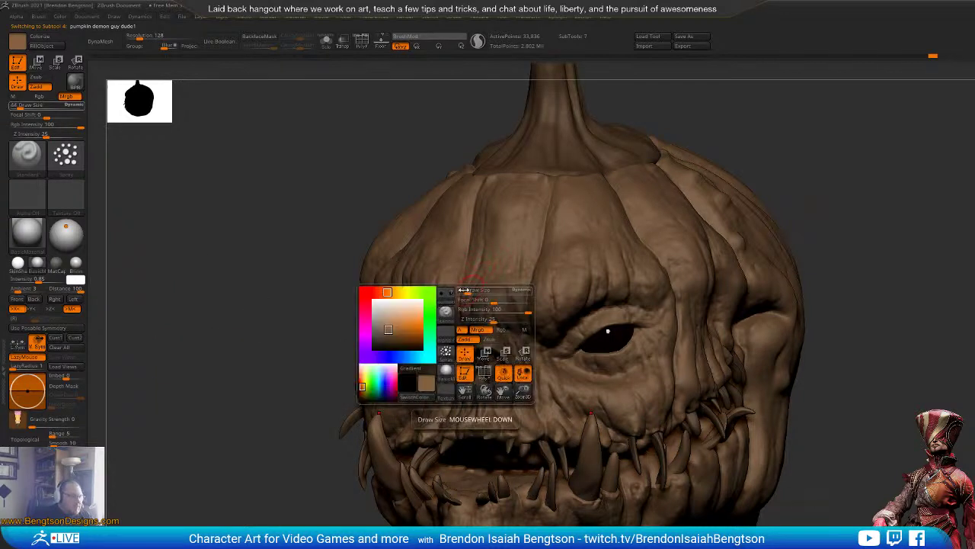
left_click(387, 326)
left_click(388, 324)
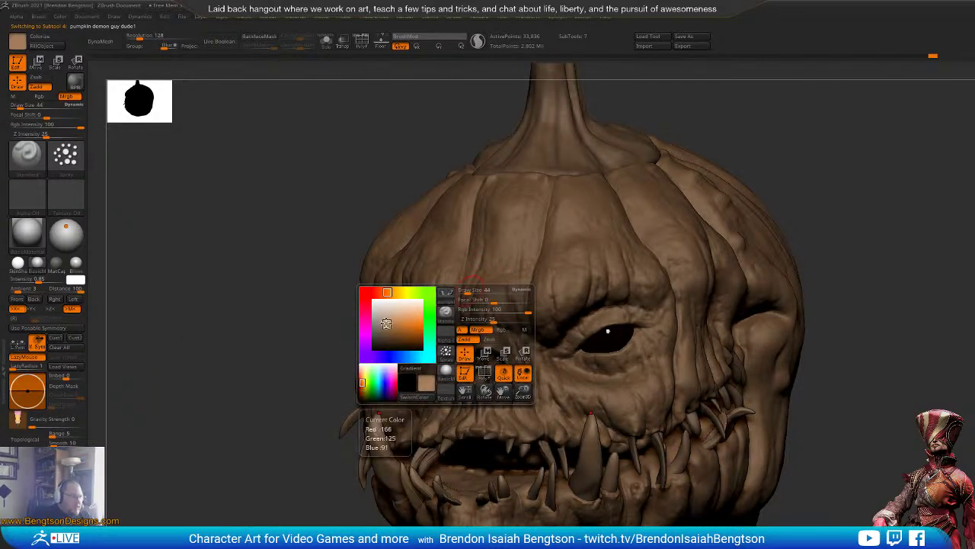
left_click(389, 320)
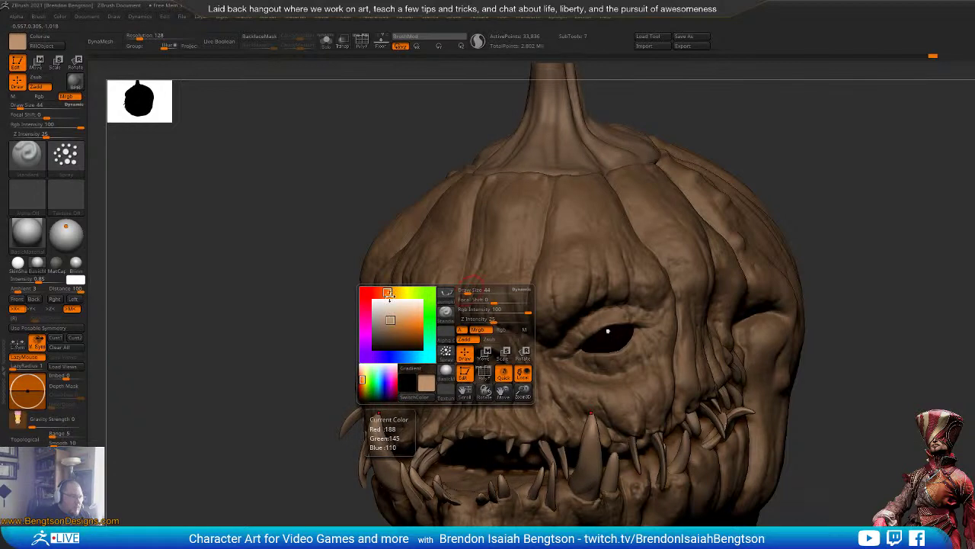
left_click(392, 293)
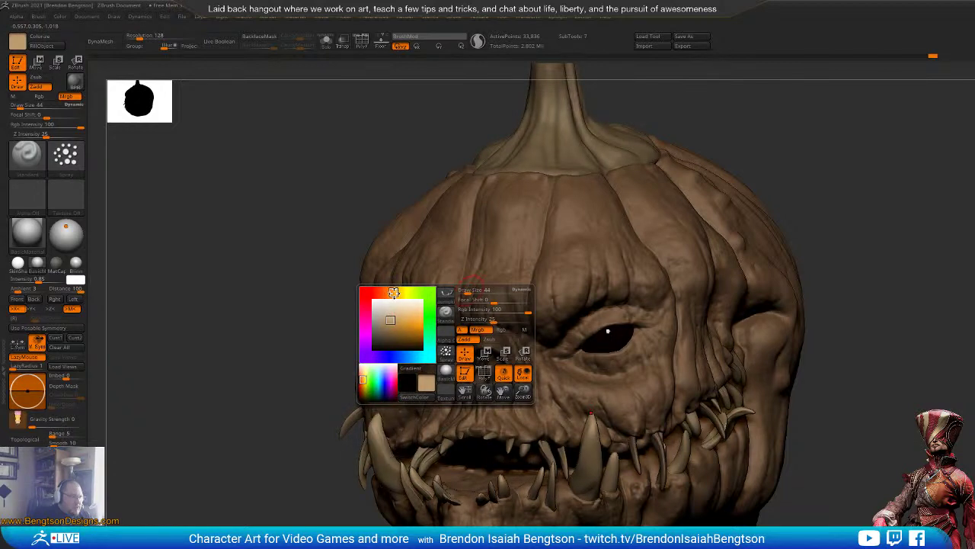
left_click_drag(390, 317, 389, 314)
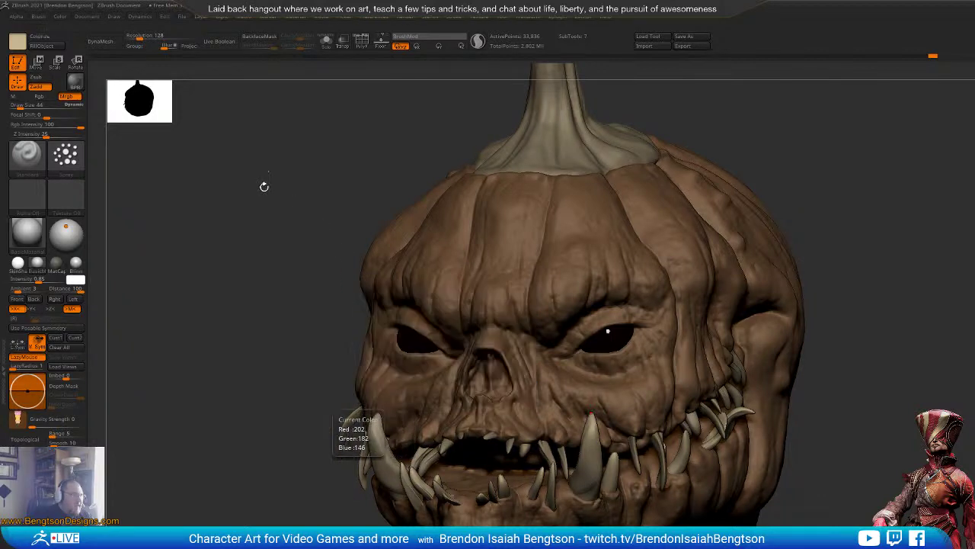
Step: Choose the Blinn material and fill the fangs with it and the bone colour using the combined material and RGB channel
mouse_move(49, 269)
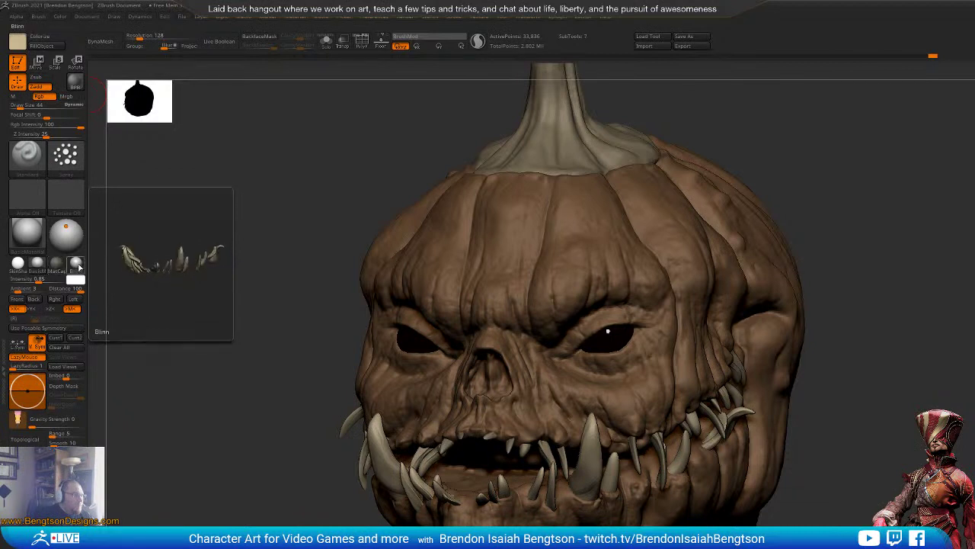
left_click(77, 264)
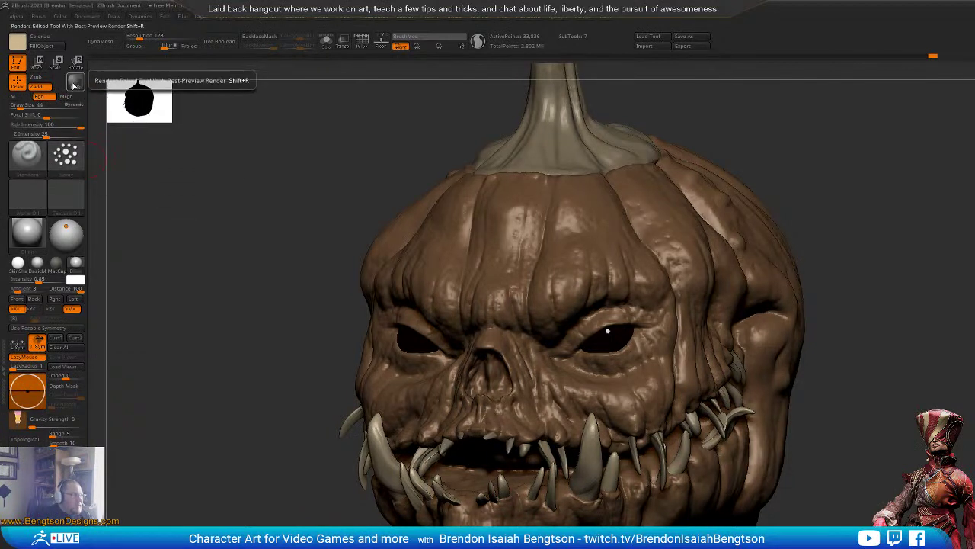
left_click(66, 96)
left_click(42, 35)
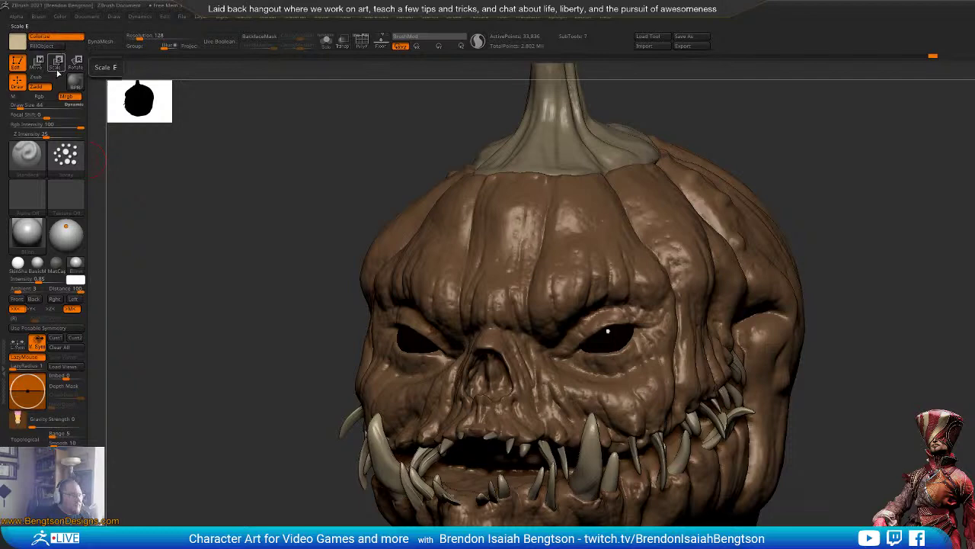
mouse_move(257, 355)
left_mouse_down()
mouse_move(213, 396)
mouse_move(254, 371)
mouse_move(236, 364)
left_mouse_up()
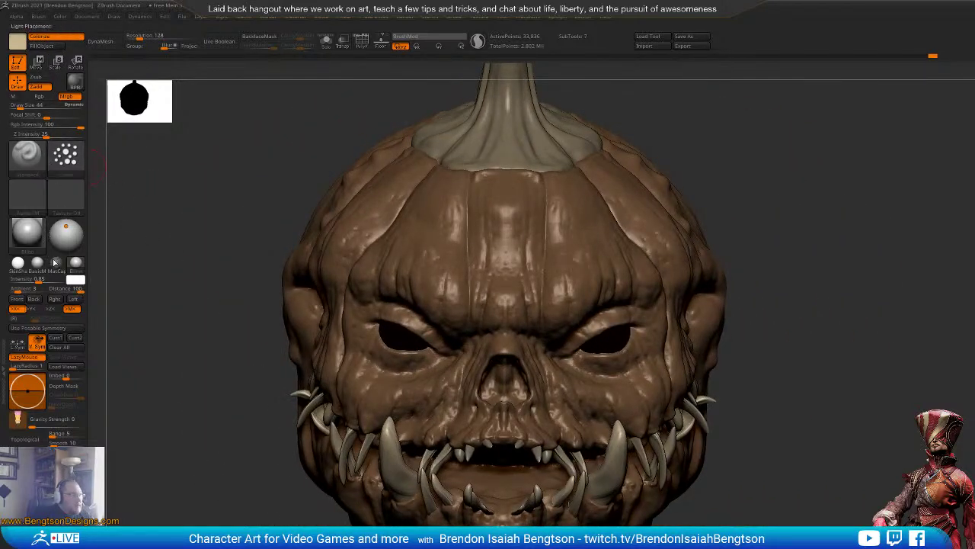
Step: Select the pumpkin head subtool and set the current material back to BasicMaterial
mouse_move(55, 260)
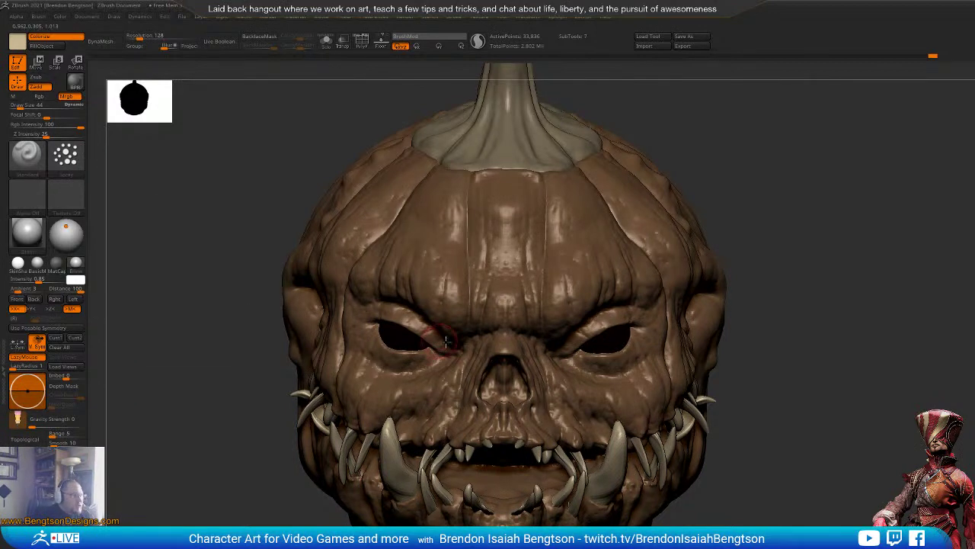
left_click(454, 306, "alt")
left_click(37, 263)
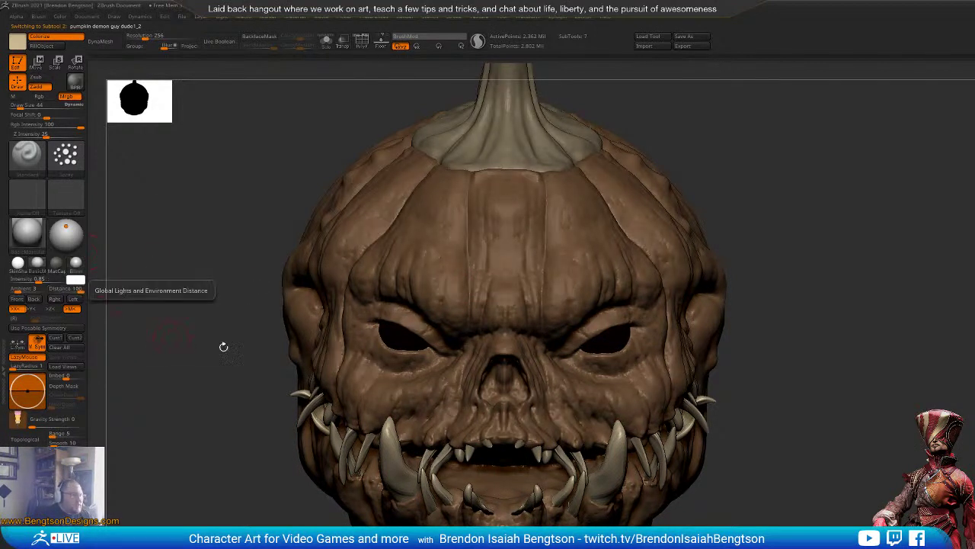
left_click_drag(764, 355, 475, 314)
Step: Select the stem subtool, pick a dark olive green, and fill the stem with that colour and BasicMaterial
left_click(473, 139, "alt")
left_click_drag(851, 162, 897, 265, "alt")
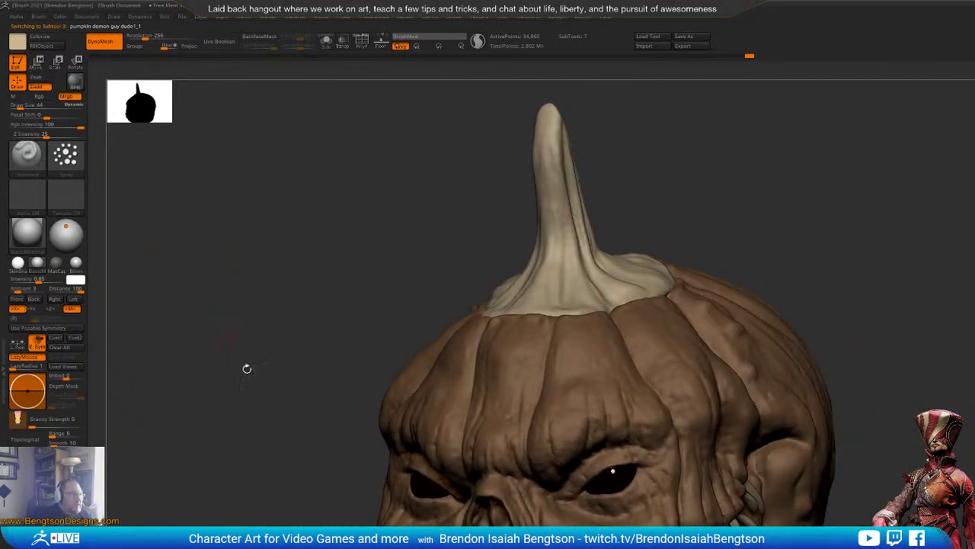
key("space")
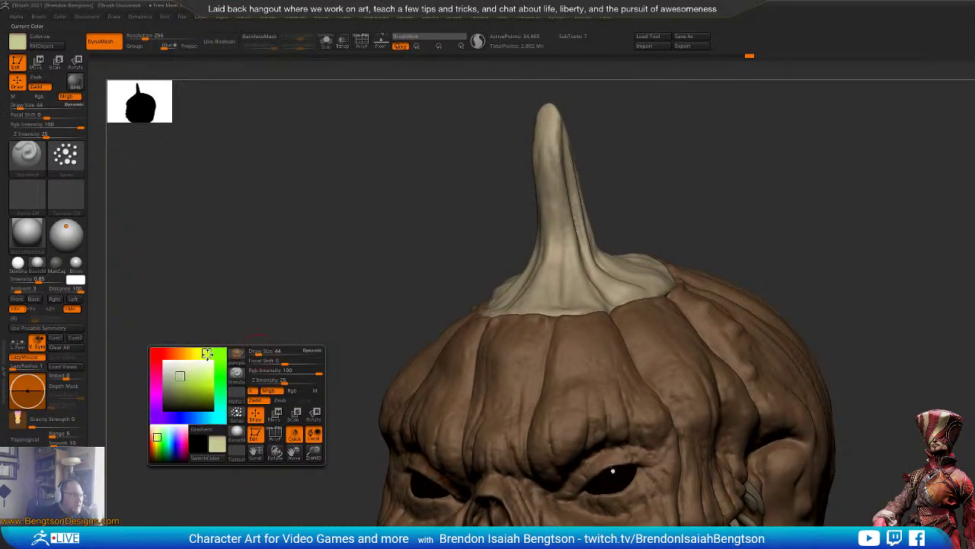
left_click_drag(207, 354, 209, 353)
left_click(200, 353)
left_click(170, 404)
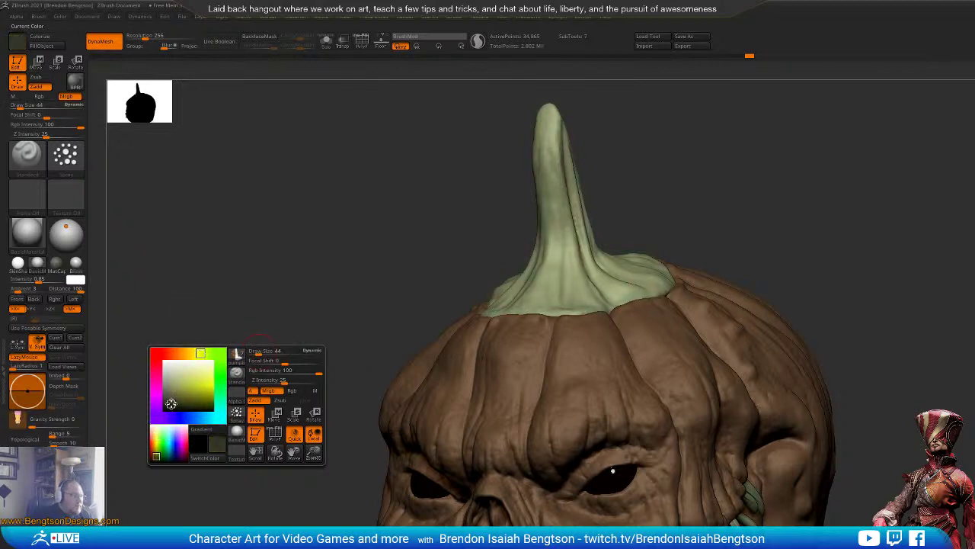
left_click(175, 397)
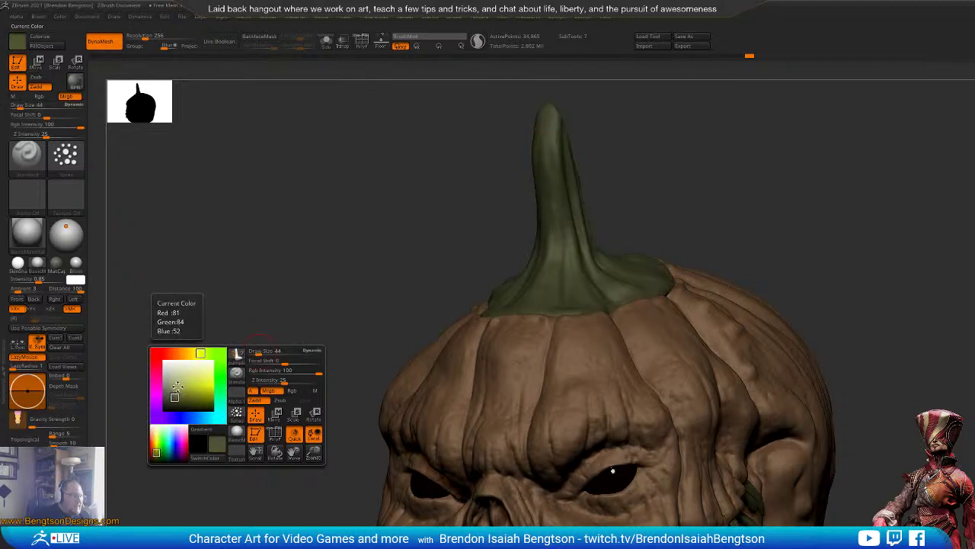
left_click_drag(211, 385, 145, 283)
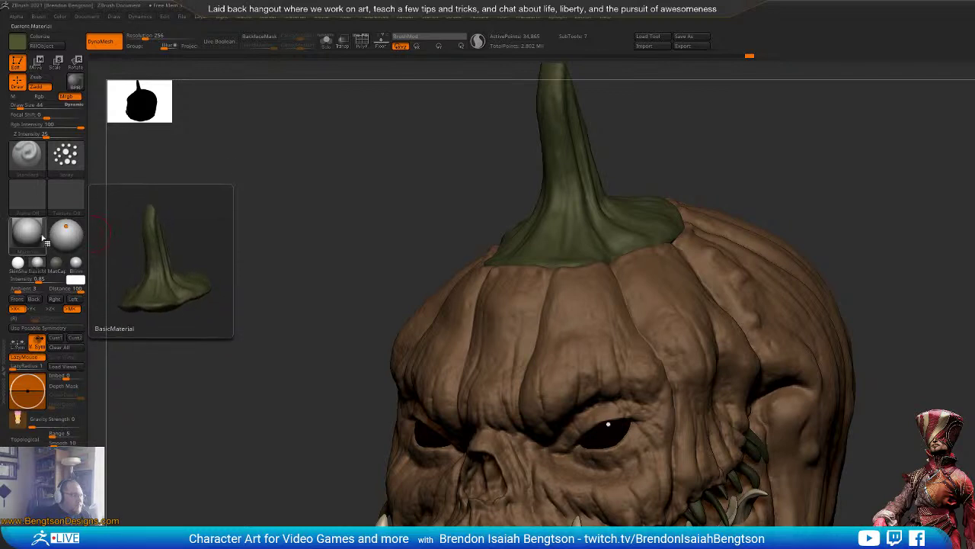
left_click(55, 36)
Step: Select the pumpkin head, preview the Blinn material on it, and return to BasicMaterial
left_click(596, 349, "alt")
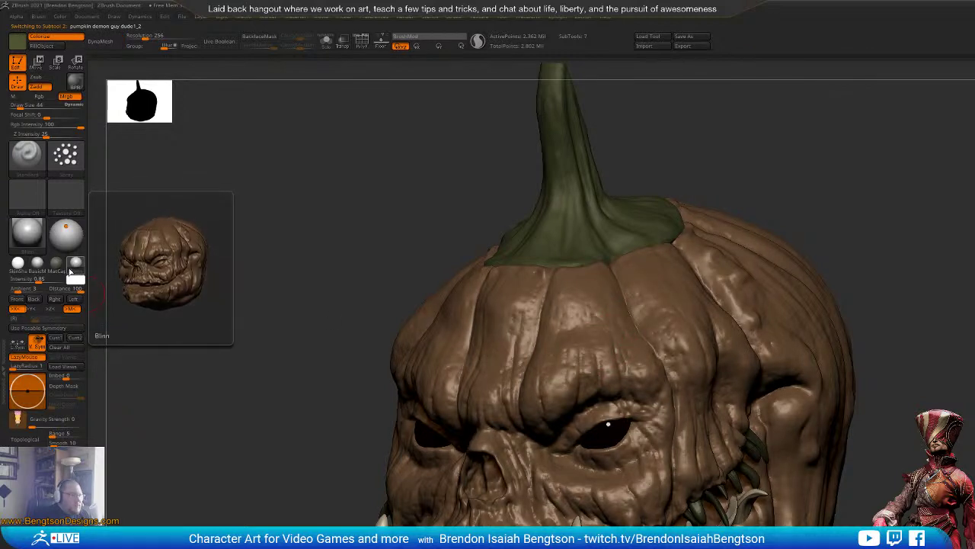
left_click_drag(949, 337, 725, 329)
left_click_drag(775, 243, 590, 412)
Step: Select the remaining teeth at the mouth's corner, fill them with the bone colour and Blinn material, and reselect the head
left_click(640, 462, "alt")
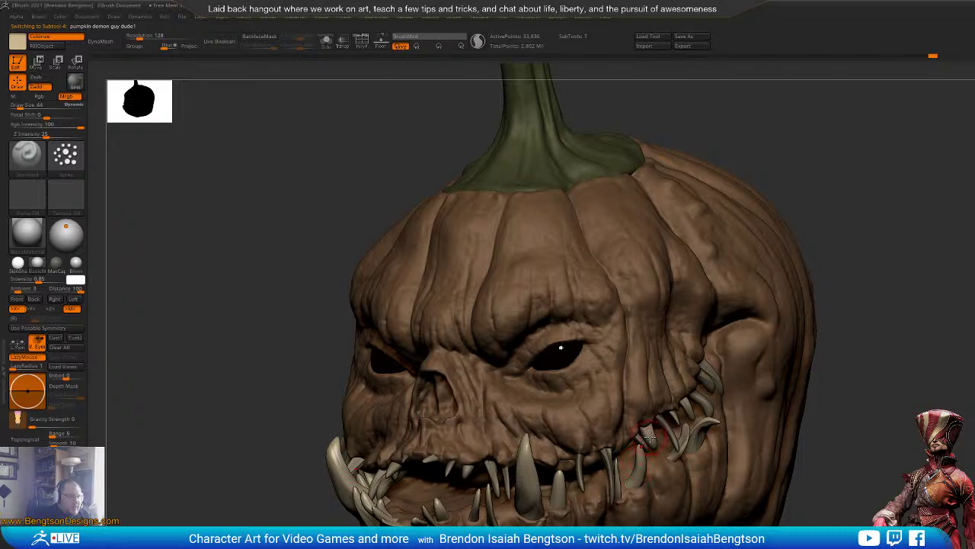
left_click(648, 437, "alt")
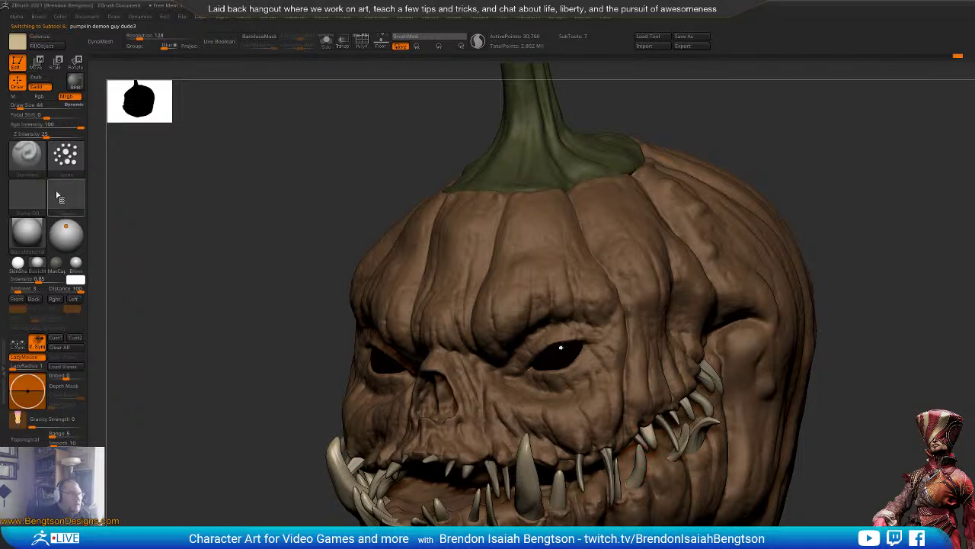
left_click(70, 262)
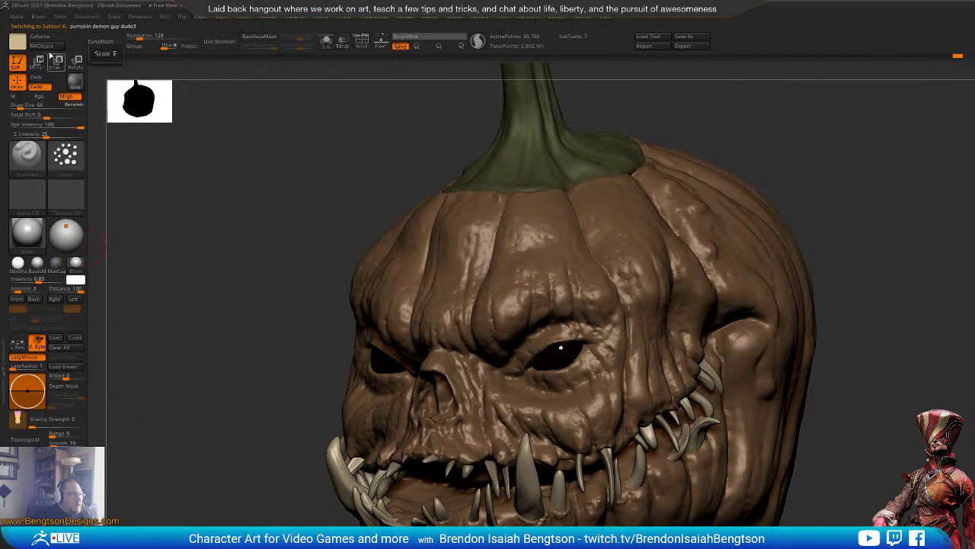
left_click(40, 36)
left_click(491, 292, "alt")
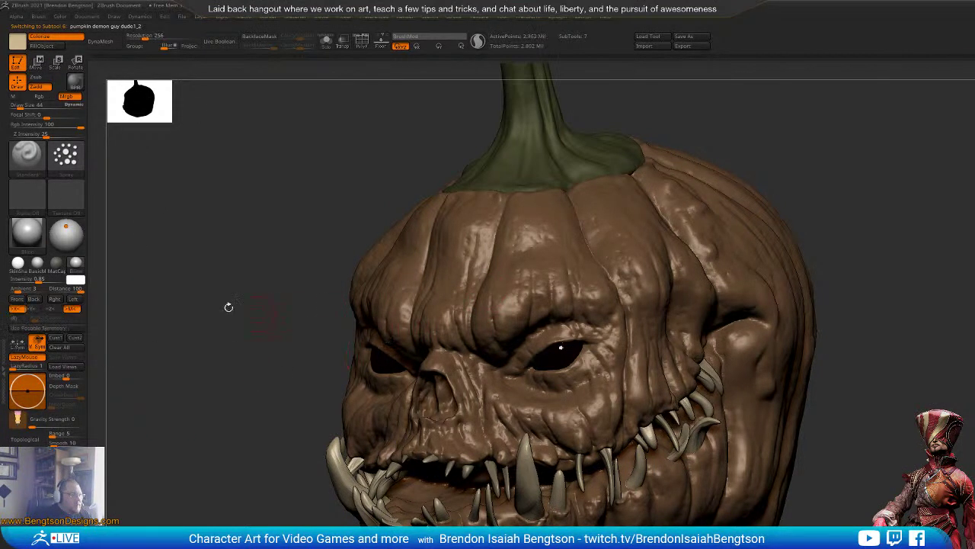
Step: Set the head's material back to BasicMaterial and turn on CavityMask in the Standard brush's auto masking settings
left_click(57, 263)
left_click_drag(221, 381, 244, 392)
left_click_drag(961, 373, 947, 372)
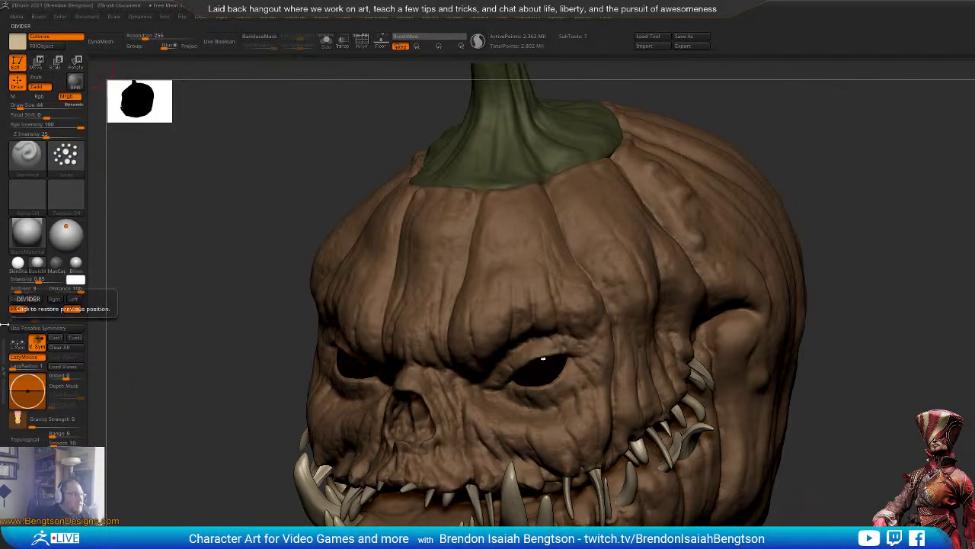
left_click(6, 355)
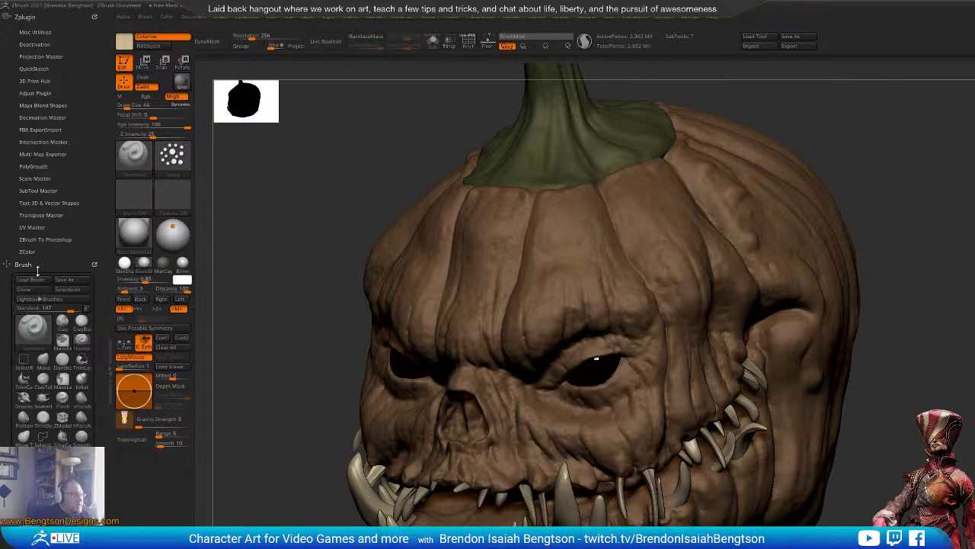
scroll(25, 201, "down", 10)
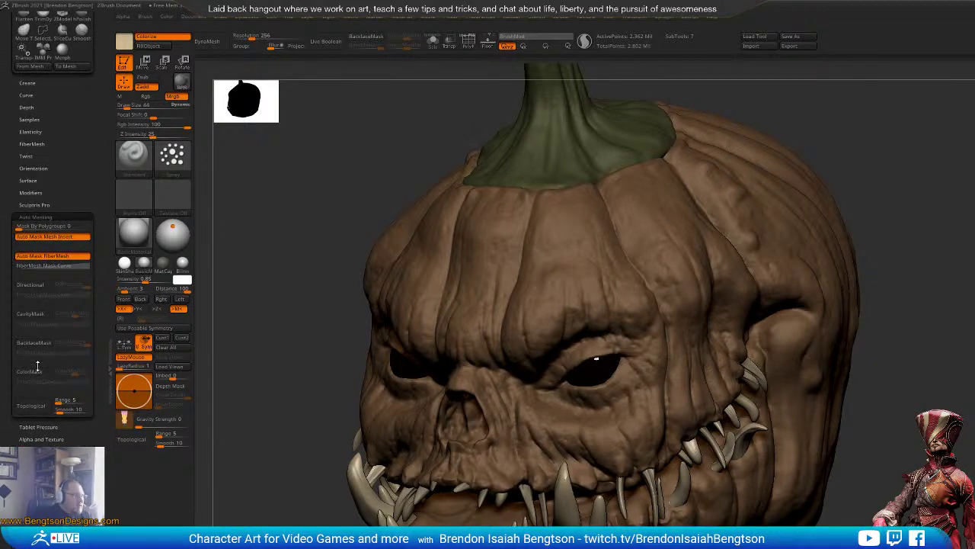
left_click(30, 315)
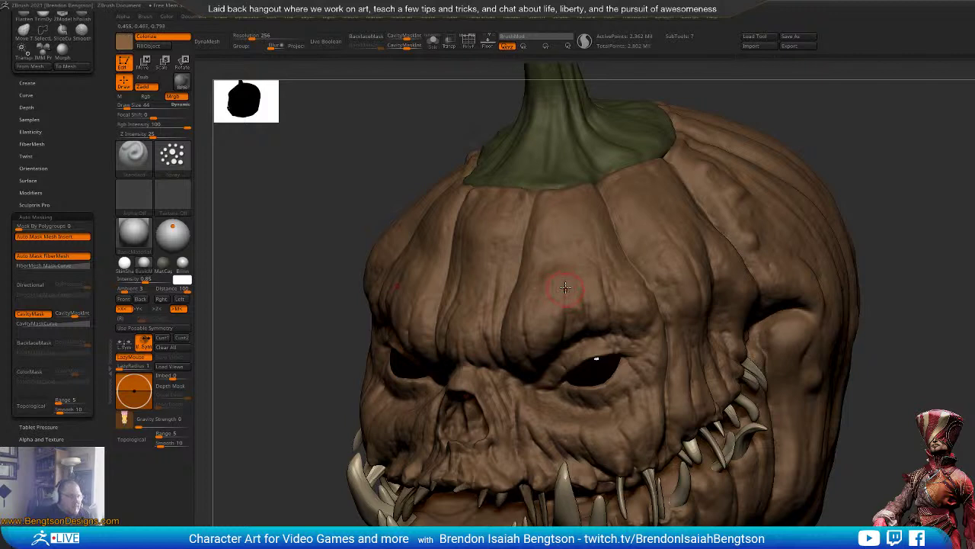
Step: Select the upper front teeth, inspect them in isolation, and turn on their Colorize option with the Blinn material
left_click(535, 504, "alt")
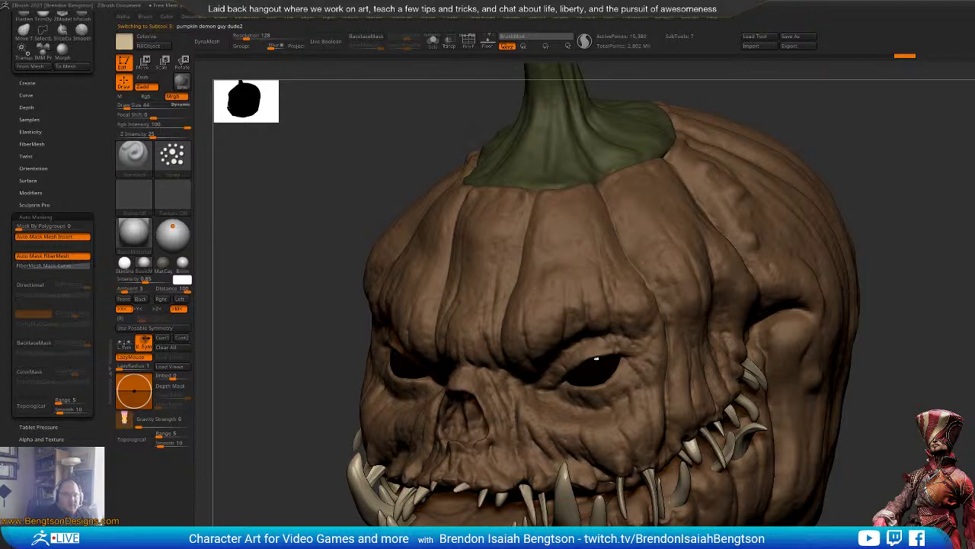
key("shift+s")
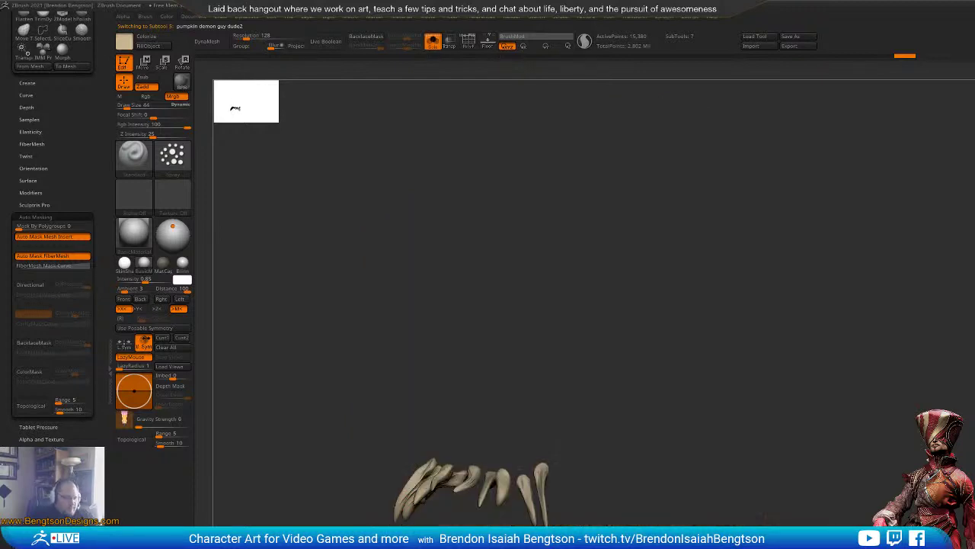
key("Down")
key("Up")
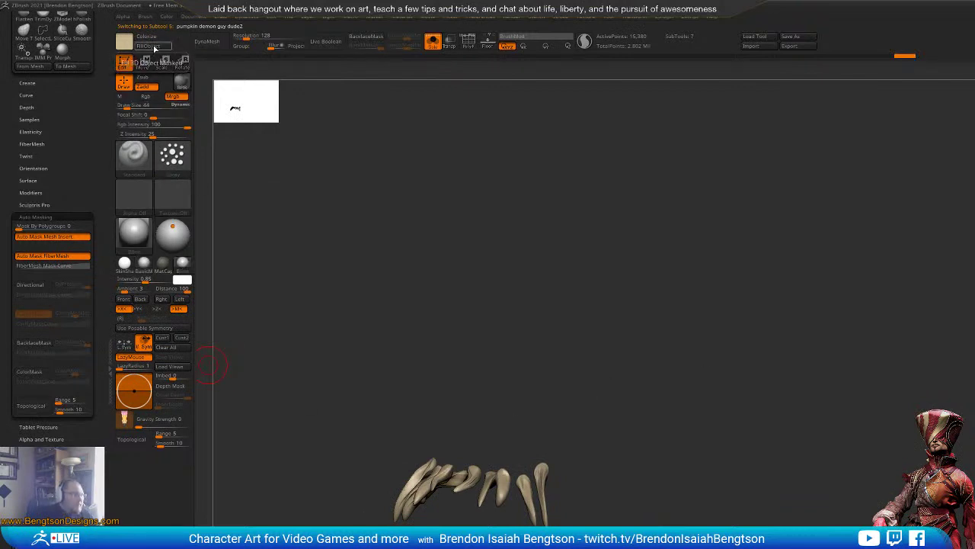
left_click(153, 38)
key("alt+s")
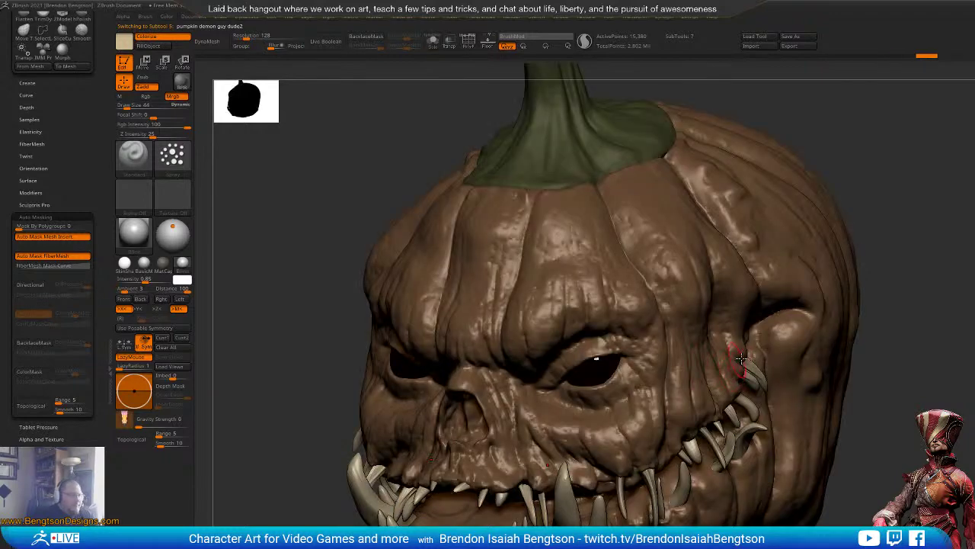
Step: Reselect the pumpkin head and return the current material to BasicMaterial
right_click_drag(741, 358, 958, 444)
left_click_drag(958, 445, 701, 347)
left_click(570, 261, "alt")
left_click(144, 263)
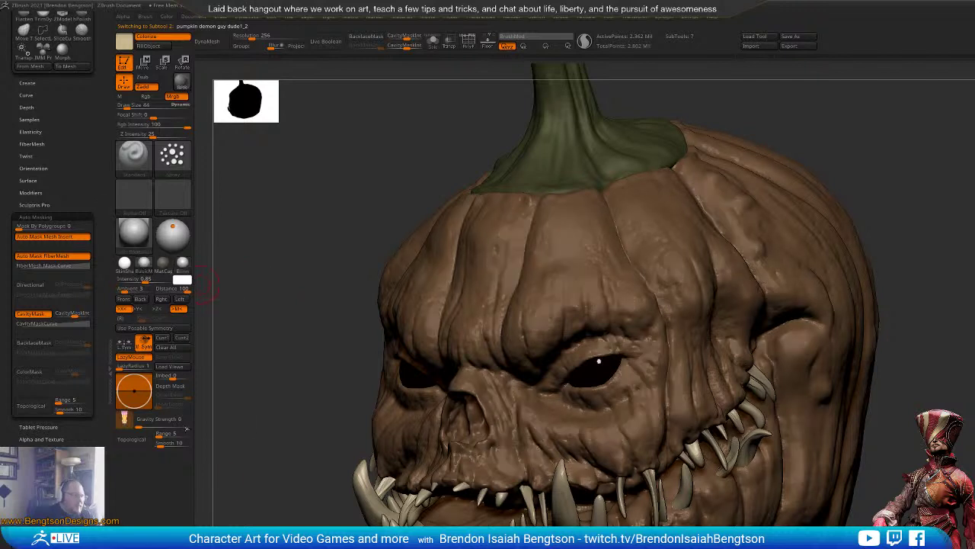
left_click_drag(291, 379, 317, 348, "alt")
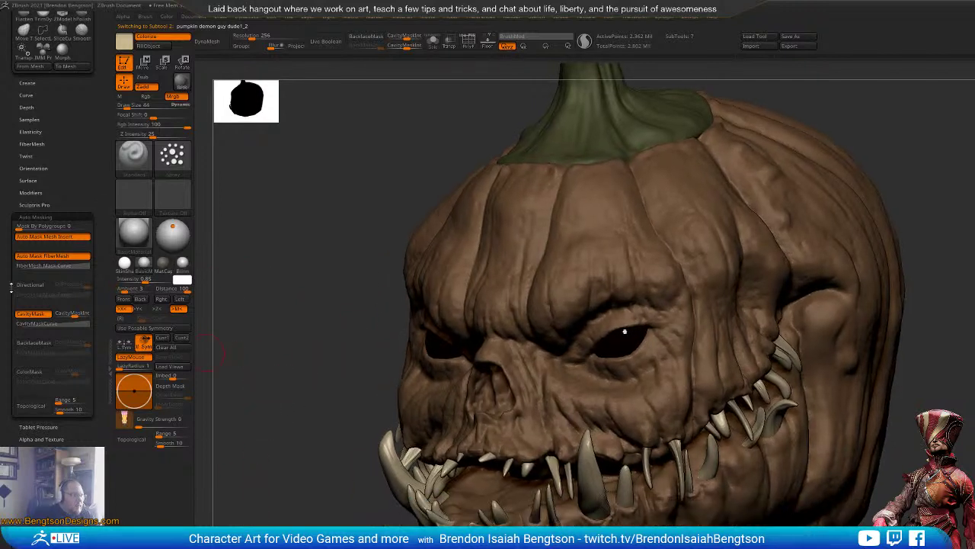
Step: Pick up the head's brown and shift it to a darker, slightly redder brown for painting
left_click_drag(646, 231, 597, 284)
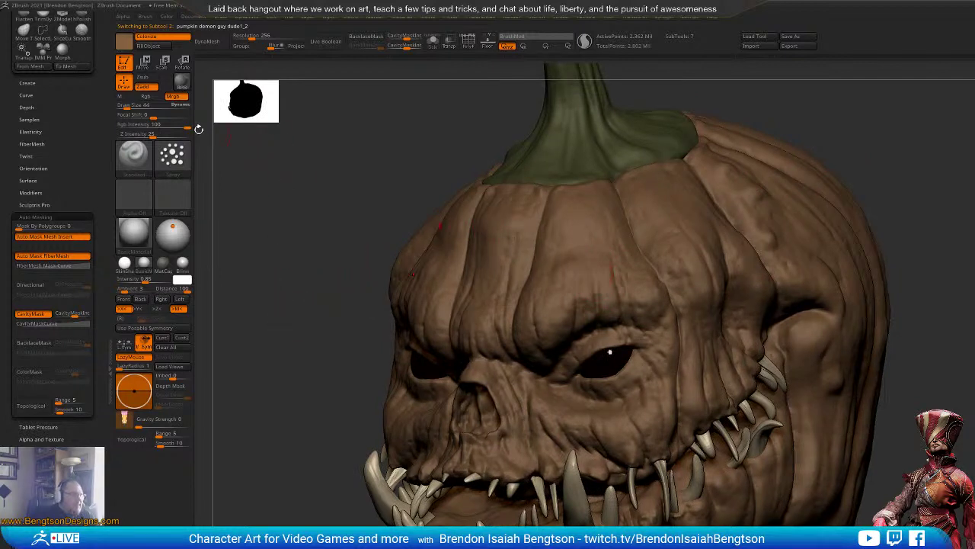
key("space")
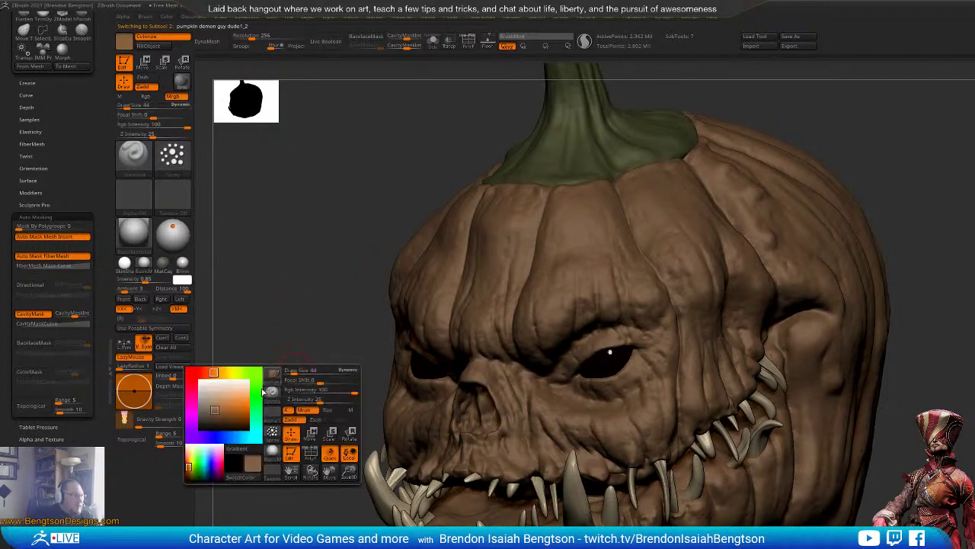
left_click(214, 418)
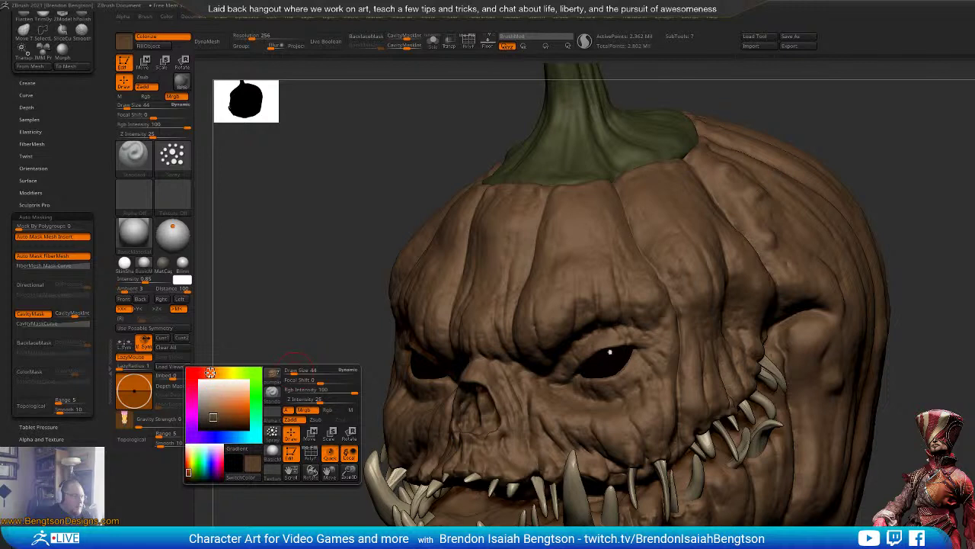
left_click_drag(212, 416, 212, 413)
Step: Undo a test stroke on the brow and set the brush to paint Rgb only, with Zadd off
mouse_move(611, 260)
left_mouse_down()
mouse_move(618, 283)
mouse_move(630, 283)
left_mouse_up()
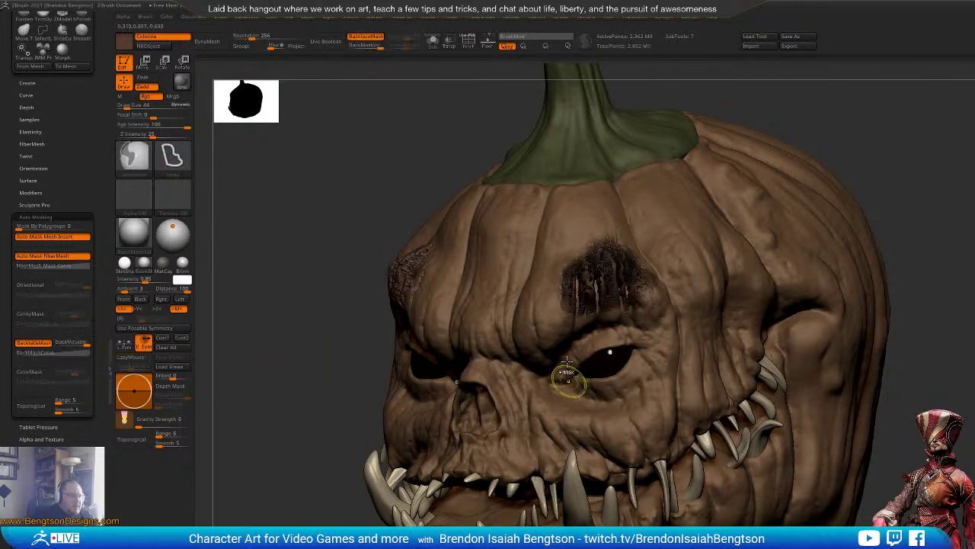
key("ctrl+z")
key("space")
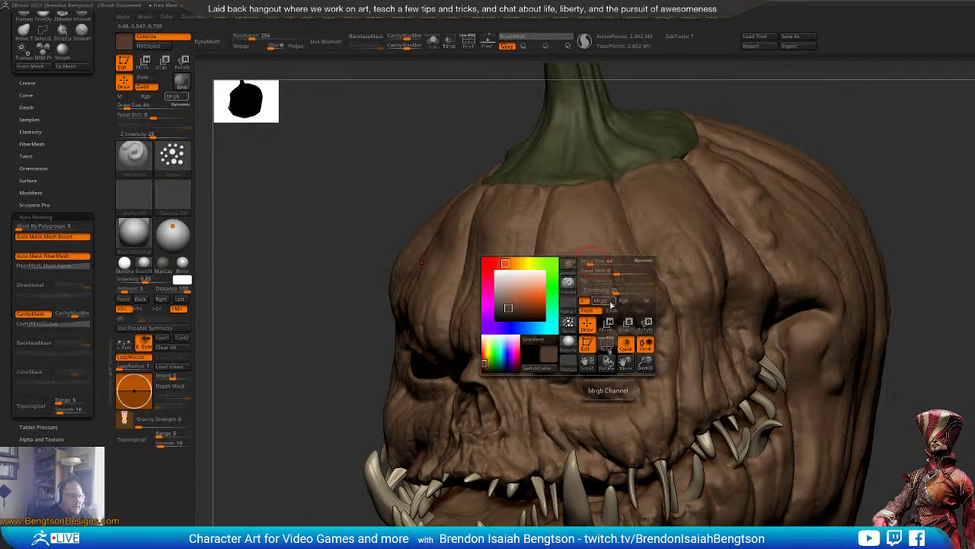
left_click(601, 300)
left_click(591, 313)
left_click(624, 300)
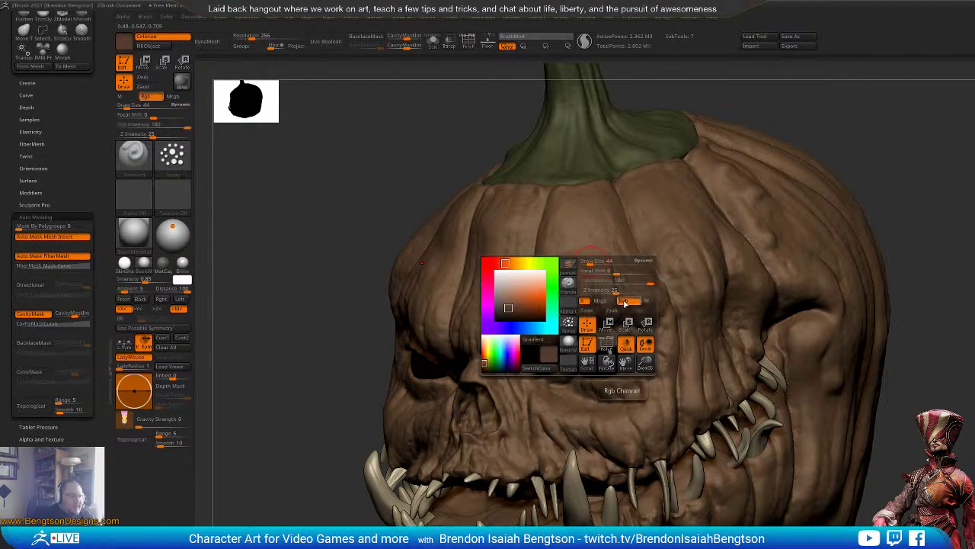
Step: Try to paint the dark brown over the brow above the eye with the current cavity mask strength
mouse_move(562, 283)
left_mouse_down()
mouse_move(632, 293)
mouse_move(538, 320)
mouse_move(601, 266)
mouse_move(590, 250)
left_mouse_up()
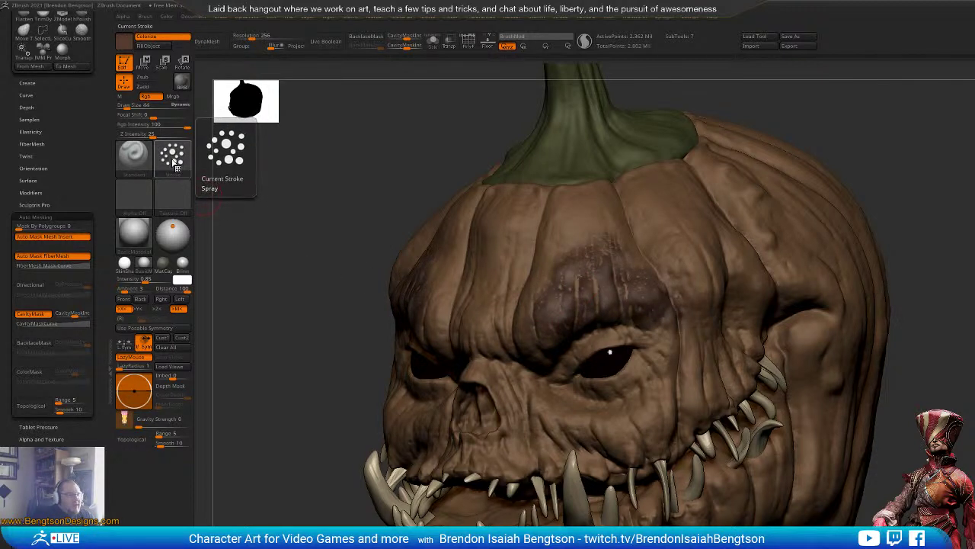
left_click_drag(858, 102, 845, 136, "alt")
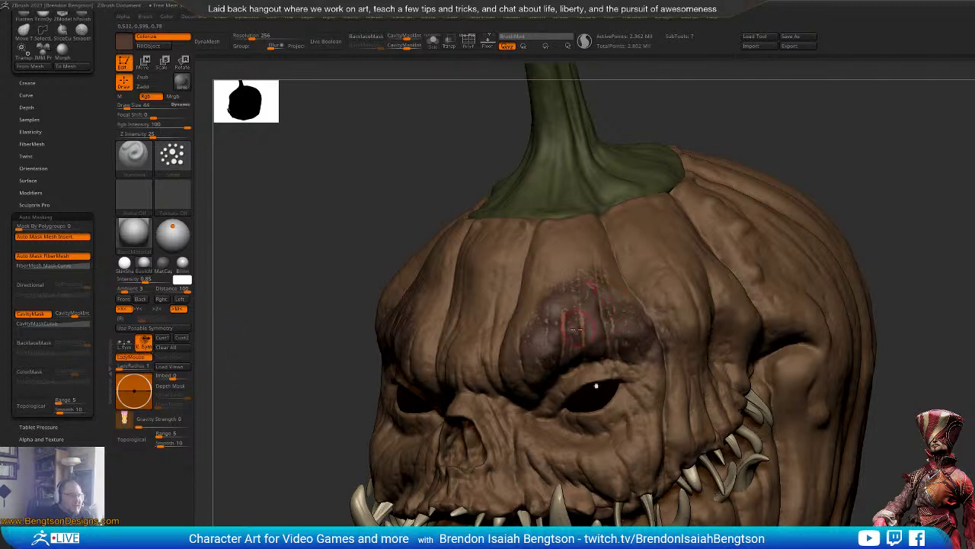
key("ctrl+z")
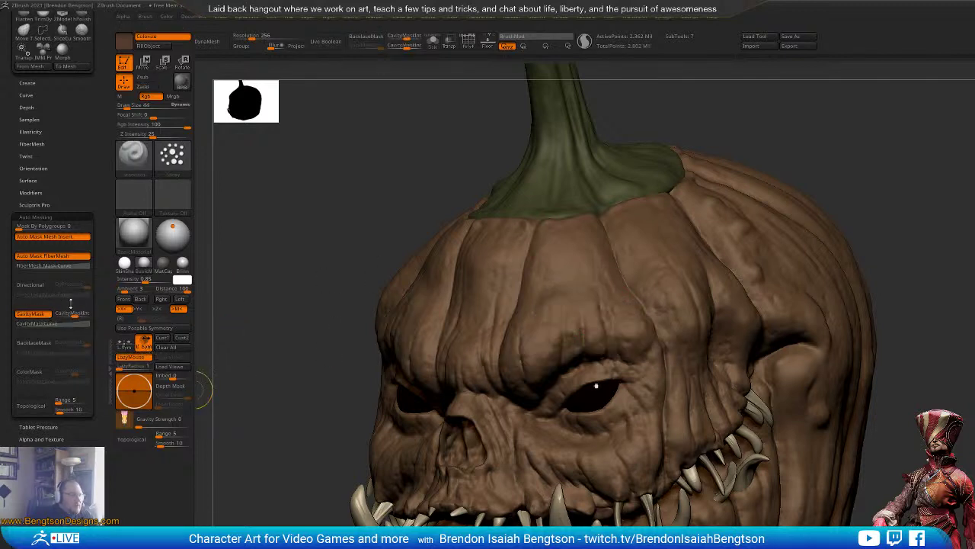
Step: Lower the brush's cavity mask intensity and paint dark brown into the creases around the eye, cheek and side of the head
left_click_drag(71, 315, 58, 316)
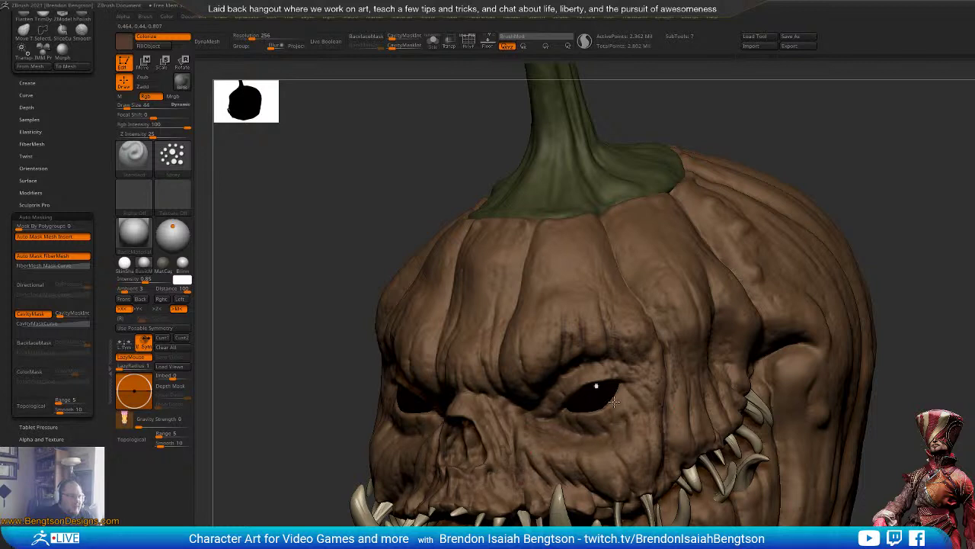
mouse_move(691, 415)
left_mouse_down()
mouse_move(757, 378)
mouse_move(805, 415)
mouse_move(815, 361)
left_mouse_up()
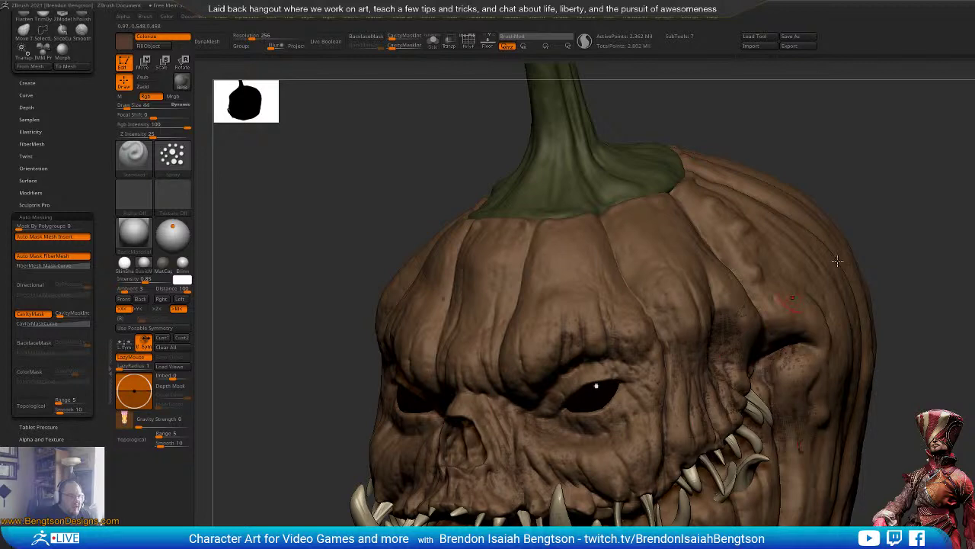
mouse_move(974, 231)
left_mouse_down("alt")
mouse_move(904, 189)
mouse_move(652, 297)
left_mouse_up("alt")
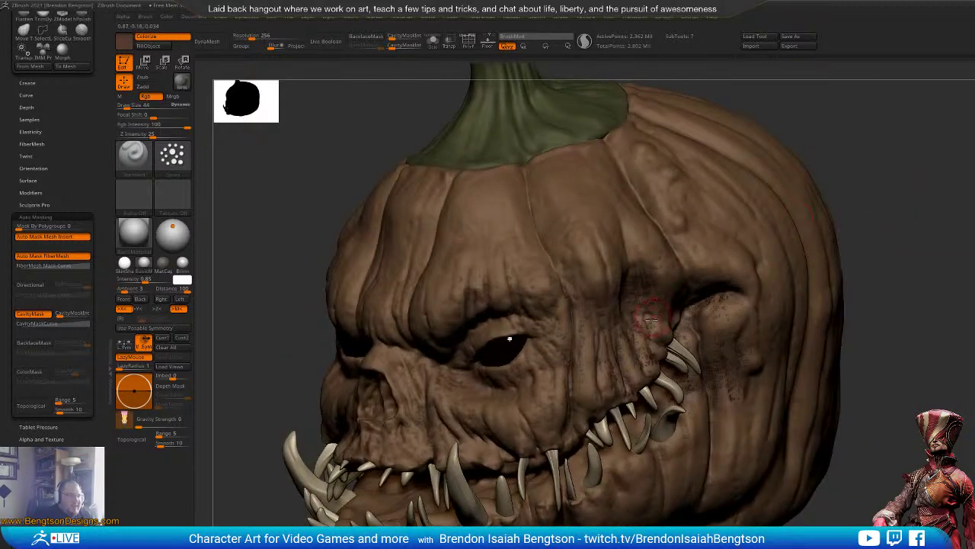
Step: Mask the head's cavities, blur and invert the mask, and hide the mask display
left_click_drag(899, 259, 857, 250)
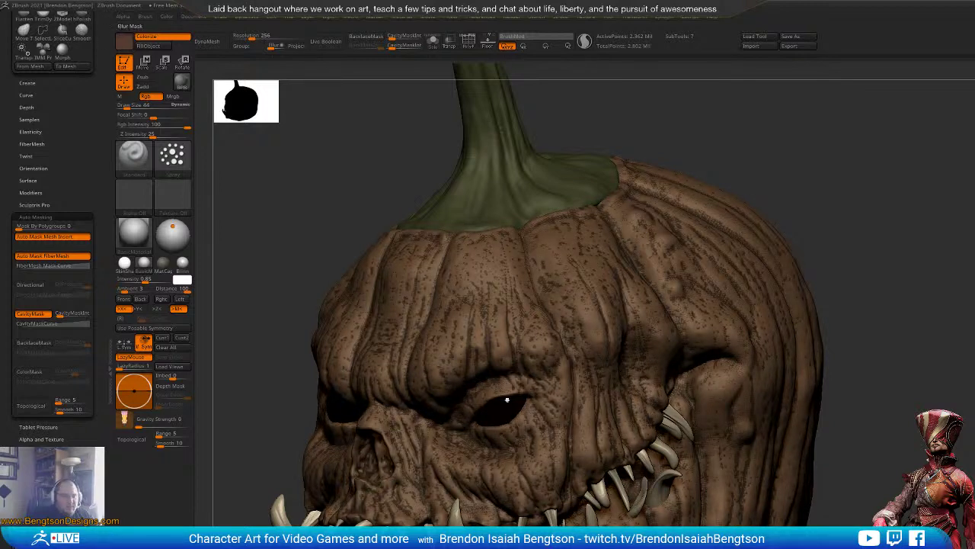
left_click(508, 399, "ctrl")
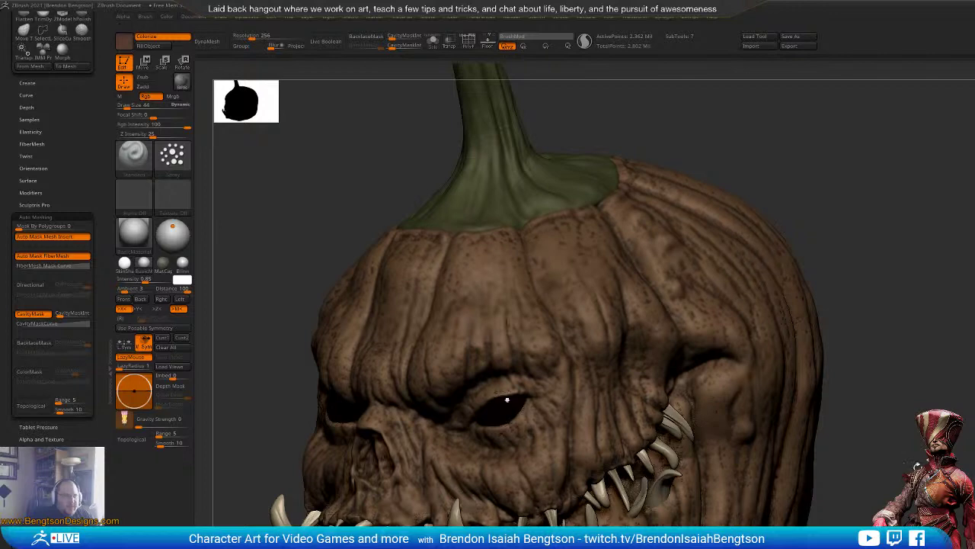
left_click_drag(900, 485, 931, 489)
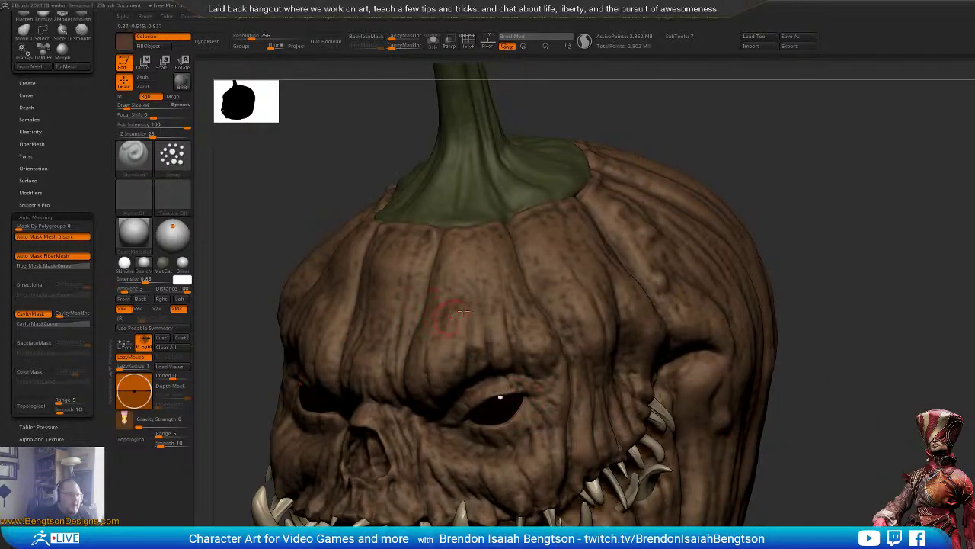
left_click(868, 206, "ctrl")
left_click_drag(843, 168, 803, 183, "alt")
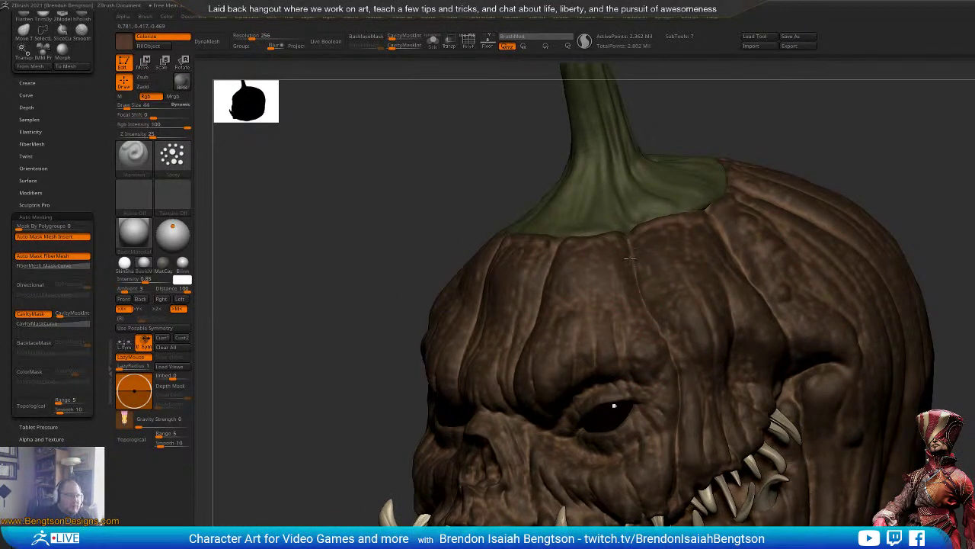
key("ctrl+h")
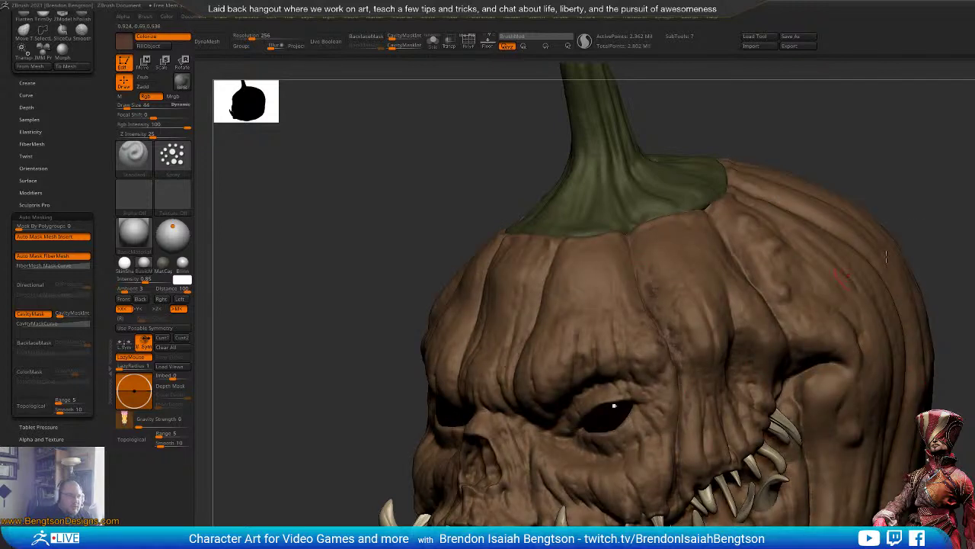
Step: Paint dark brown into the creases by the eye and side of the head with LazyMouse turned off, and quick-save the project
left_click_drag(886, 257, 646, 347)
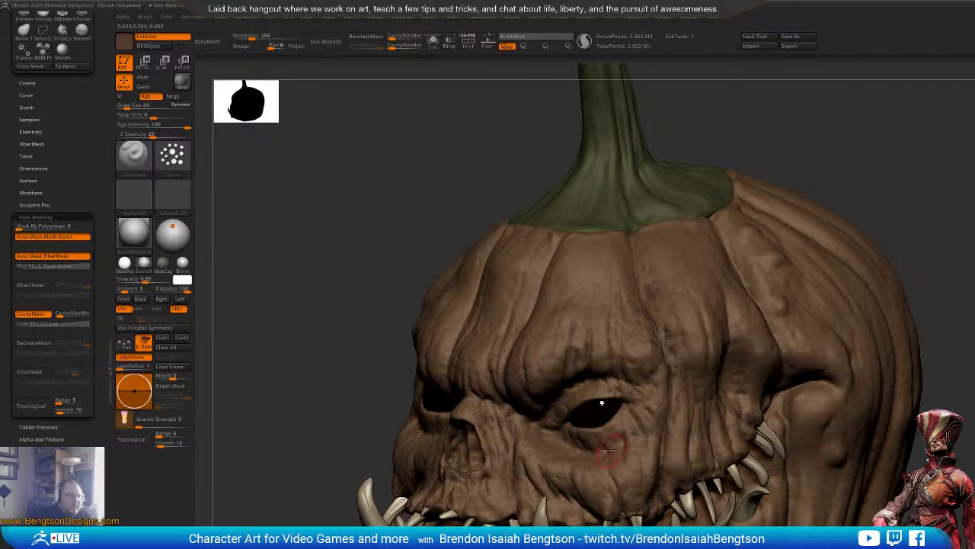
key("l")
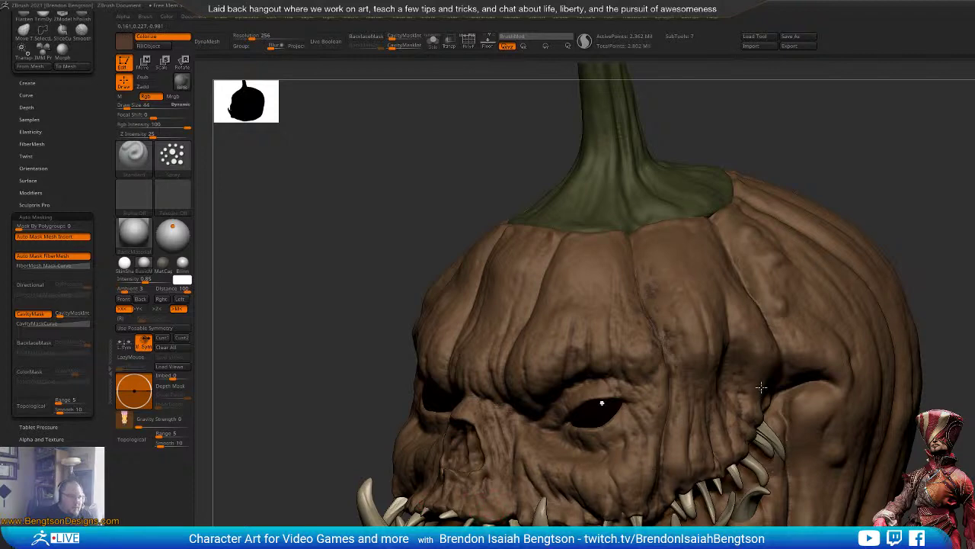
right_click_drag(771, 397, 683, 406)
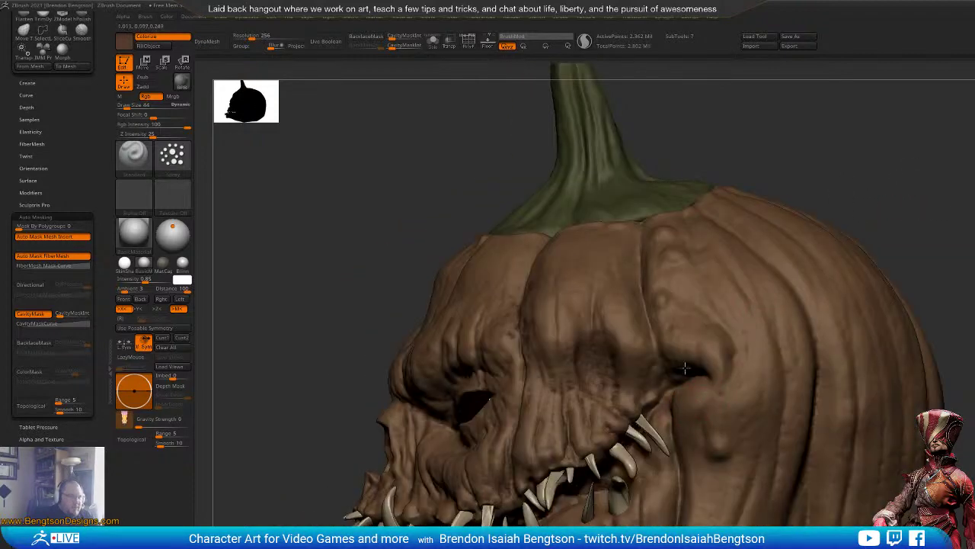
left_click_drag(685, 368, 658, 396)
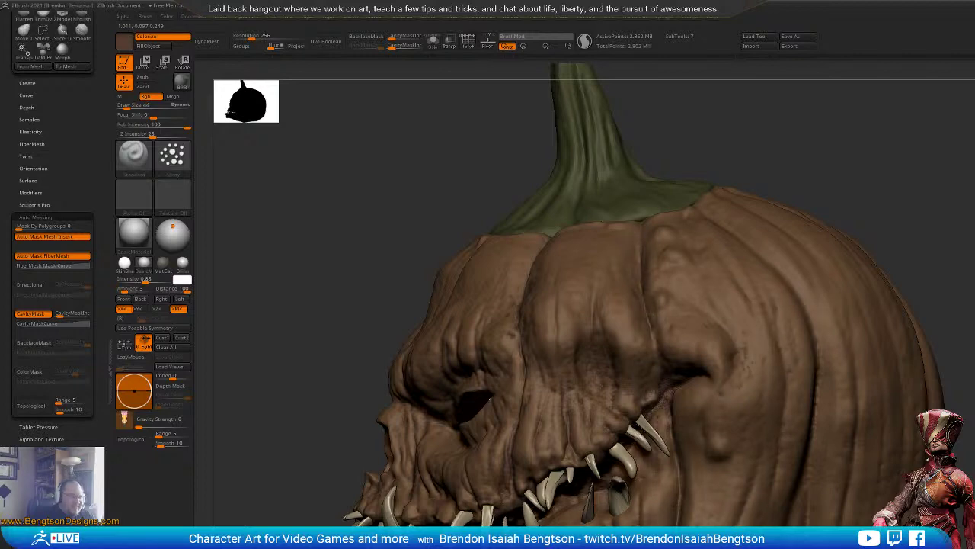
key("9")
Step: Try to paint dark brown mottling into the forehead crease above the eye with cavity masking on
left_click_drag(372, 323, 516, 215)
left_click_drag(404, 301, 530, 298)
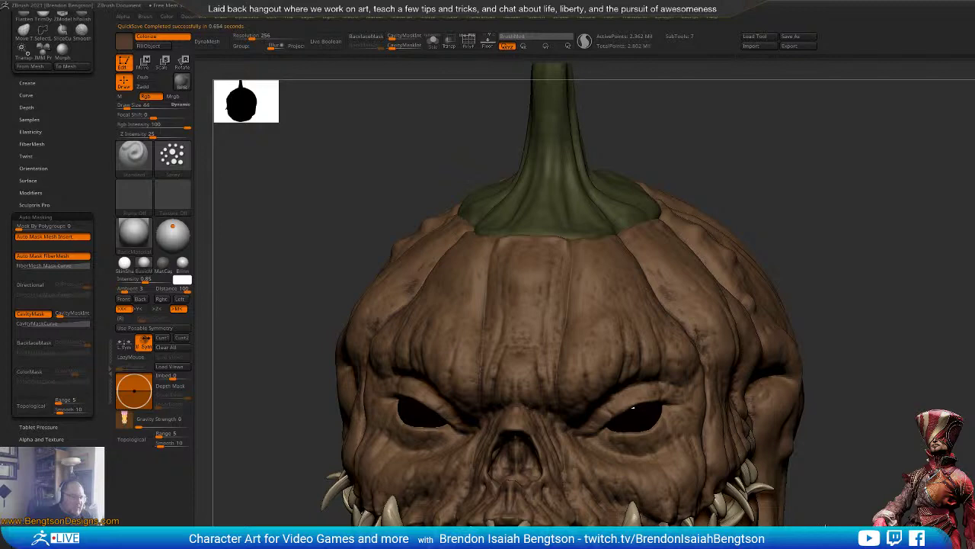
left_click_drag(825, 525, 830, 451, "alt")
left_click_drag(947, 361, 873, 356)
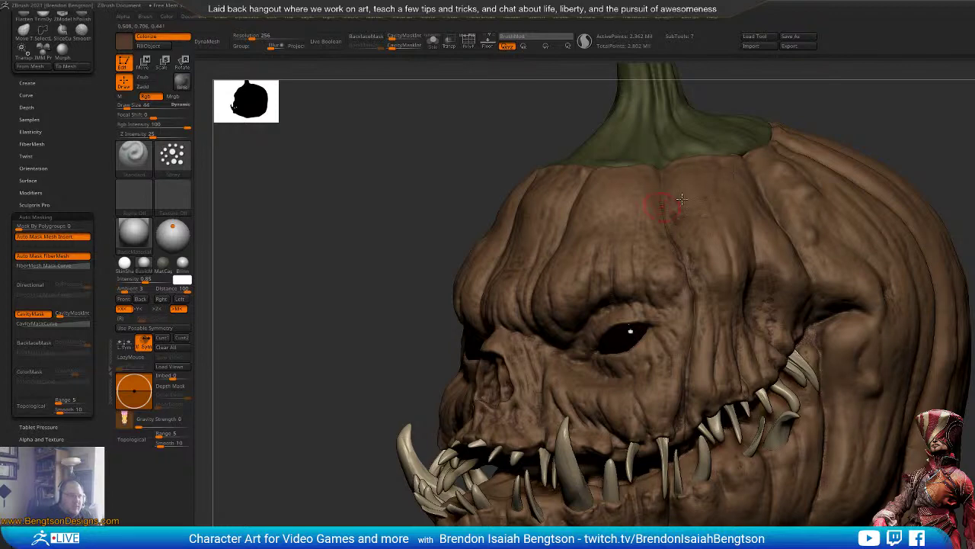
mouse_move(926, 130)
left_mouse_down("alt")
mouse_move(902, 199)
mouse_move(961, 200)
left_mouse_up("alt")
mouse_move(889, 210)
right_mouse_down()
mouse_move(919, 239)
mouse_move(899, 220)
right_mouse_up()
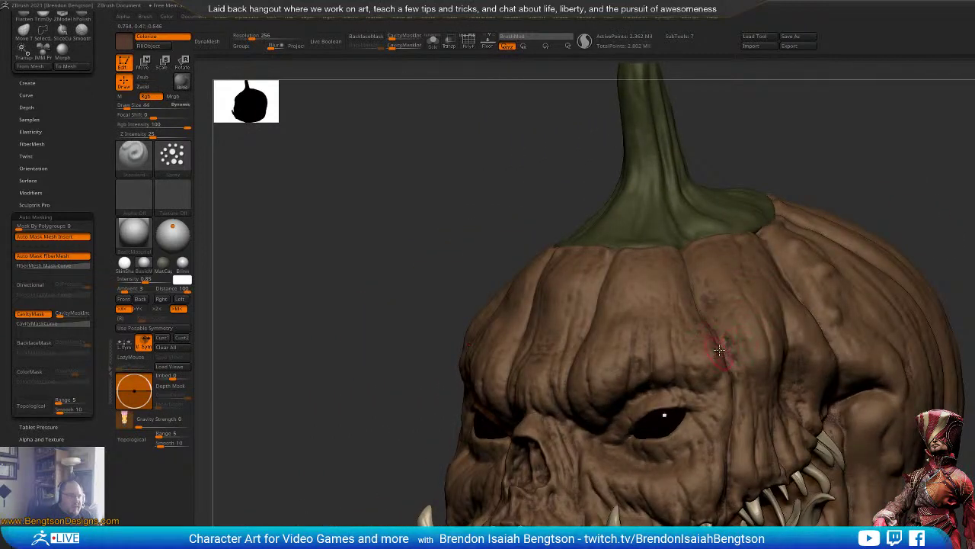
mouse_move(706, 318)
left_mouse_down()
mouse_move(719, 343)
mouse_move(695, 335)
mouse_move(710, 351)
left_mouse_up()
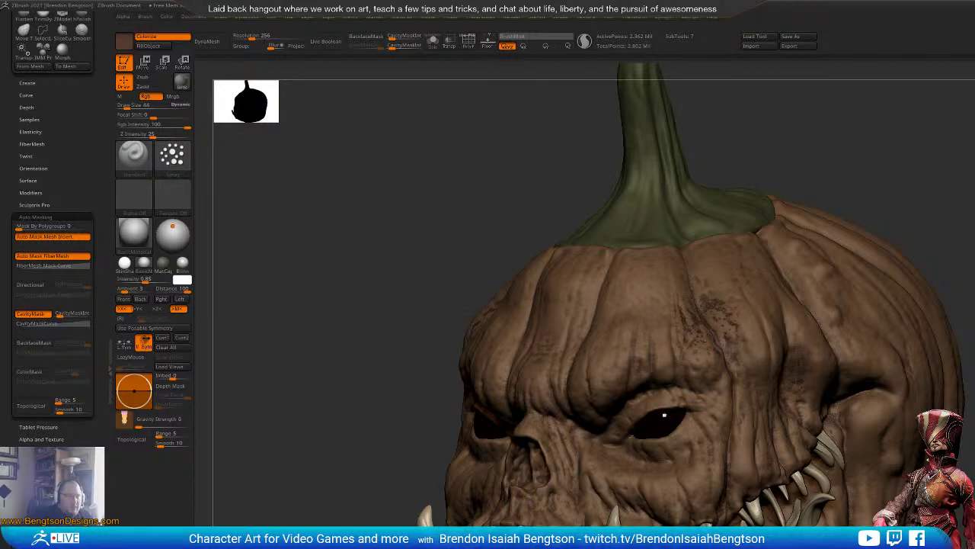
key("ctrl+z")
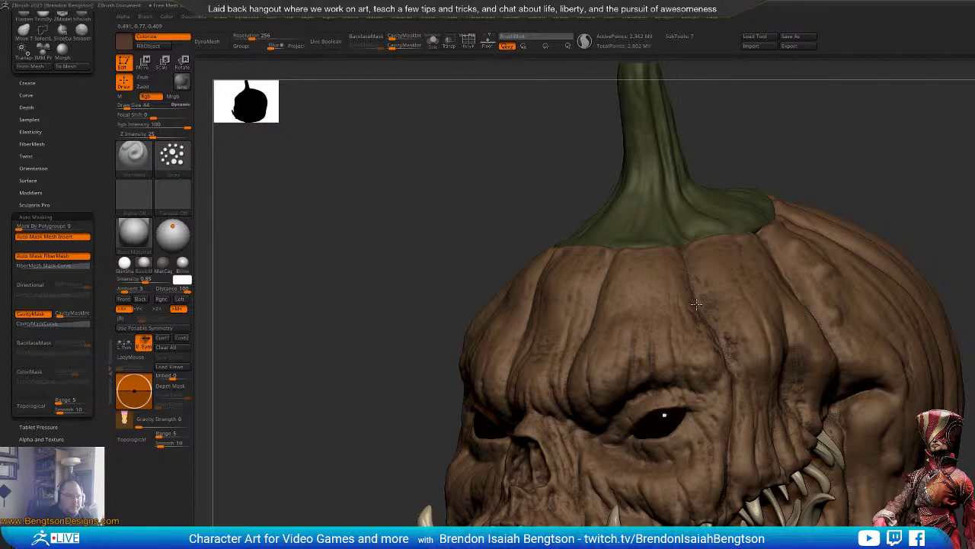
left_click_drag(696, 304, 718, 348)
key("ctrl+z")
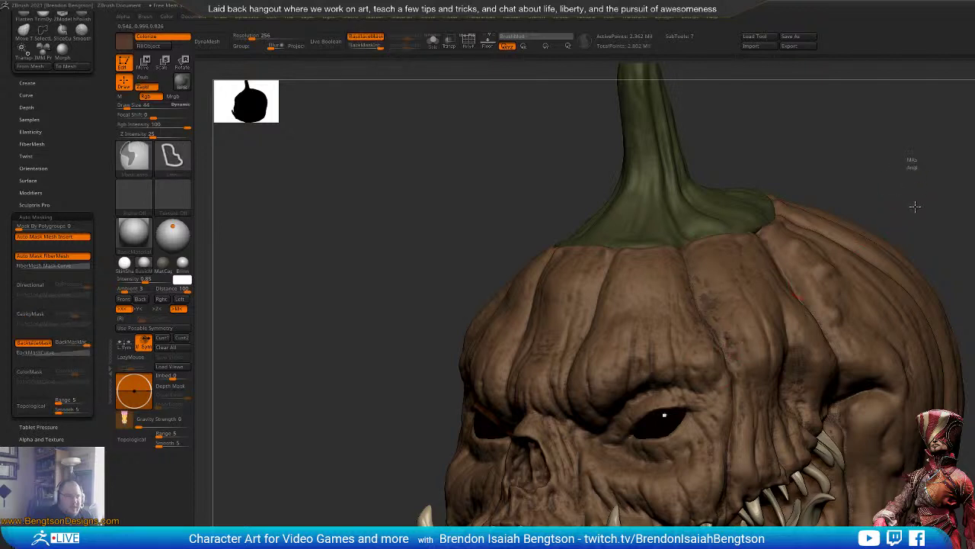
Step: Clear the head's mask, turn off the brush's cavity masking and reduce the Draw Size to 28
left_click_drag(915, 206, 914, 213, "ctrl")
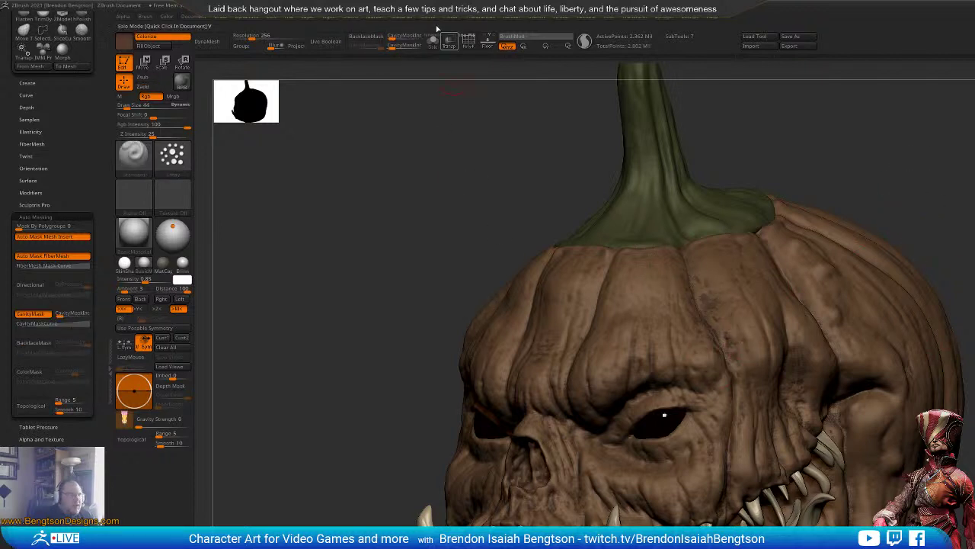
left_click(30, 314)
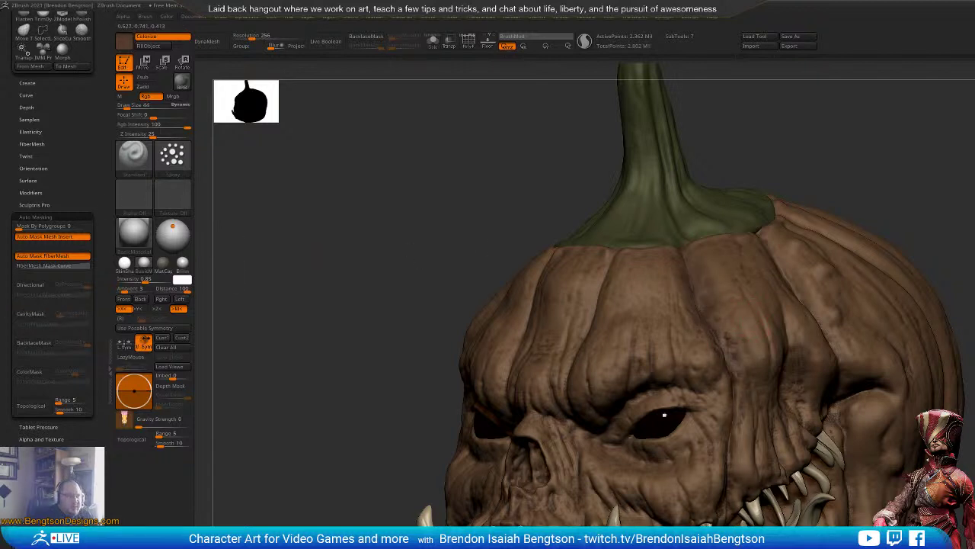
key("space")
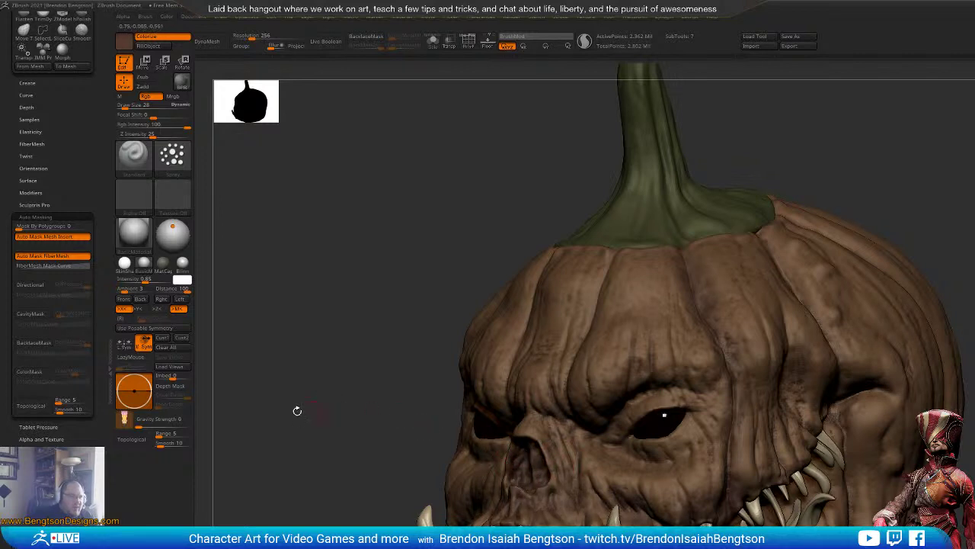
Step: Paint dark brown into the nose cavity, around the eyes and along the forehead and side creases
left_click_drag(296, 409, 358, 415)
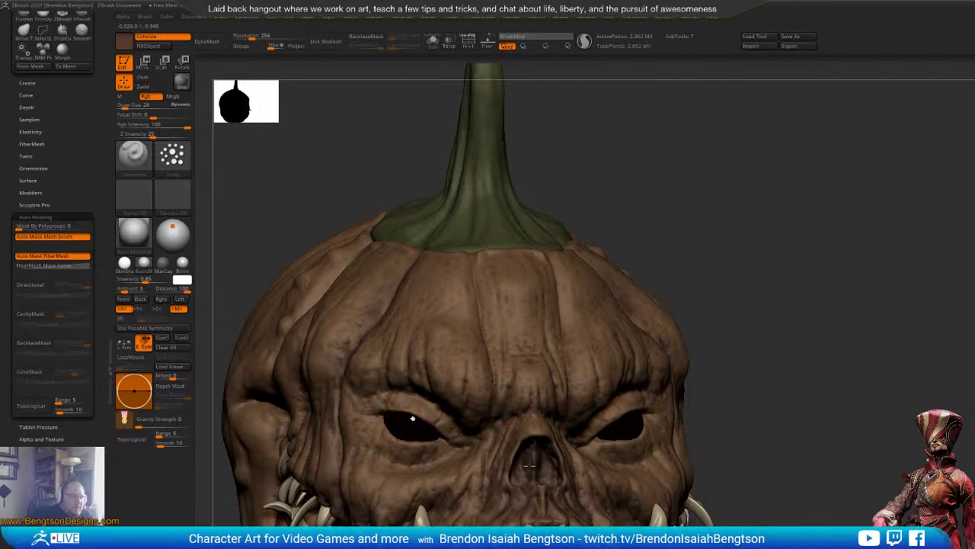
left_click_drag(750, 427, 644, 421)
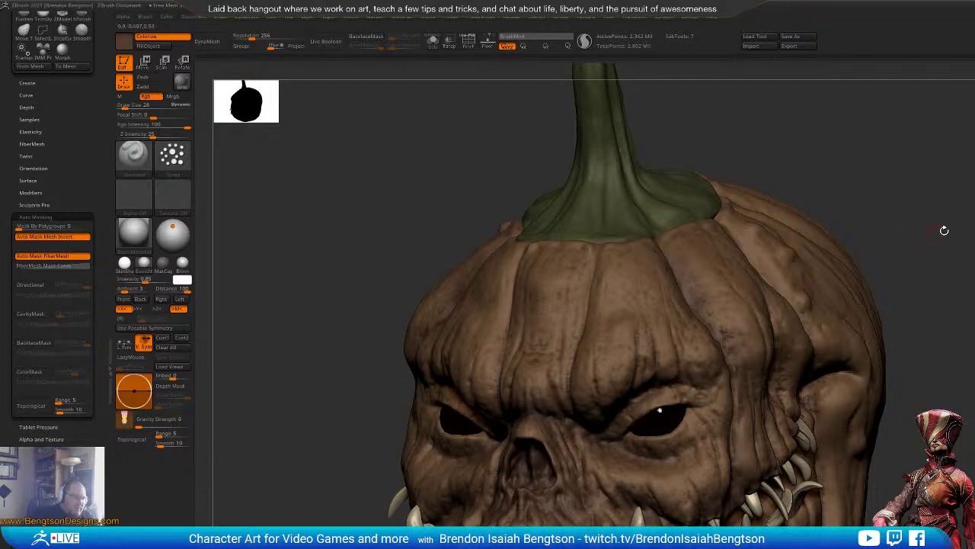
left_click_drag(945, 230, 840, 228)
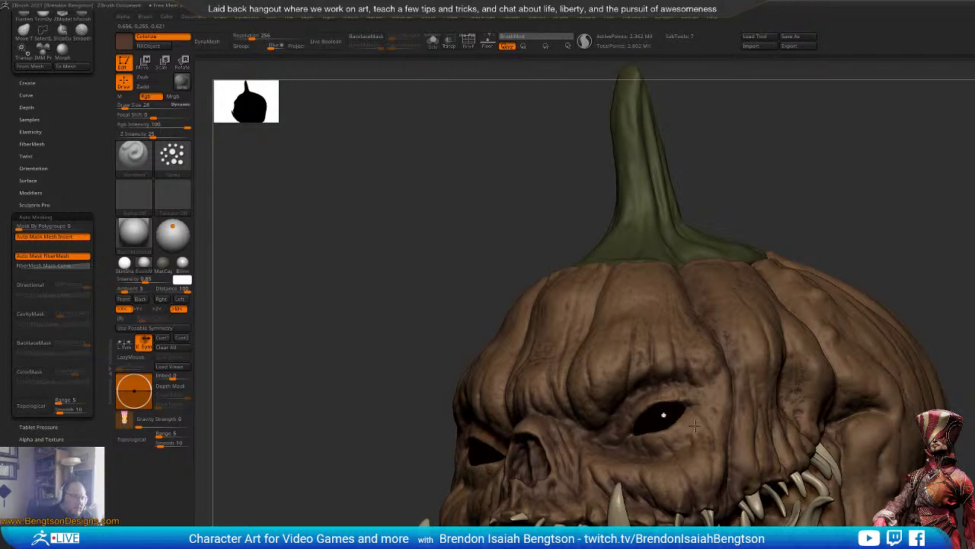
left_click_drag(906, 252, 699, 327)
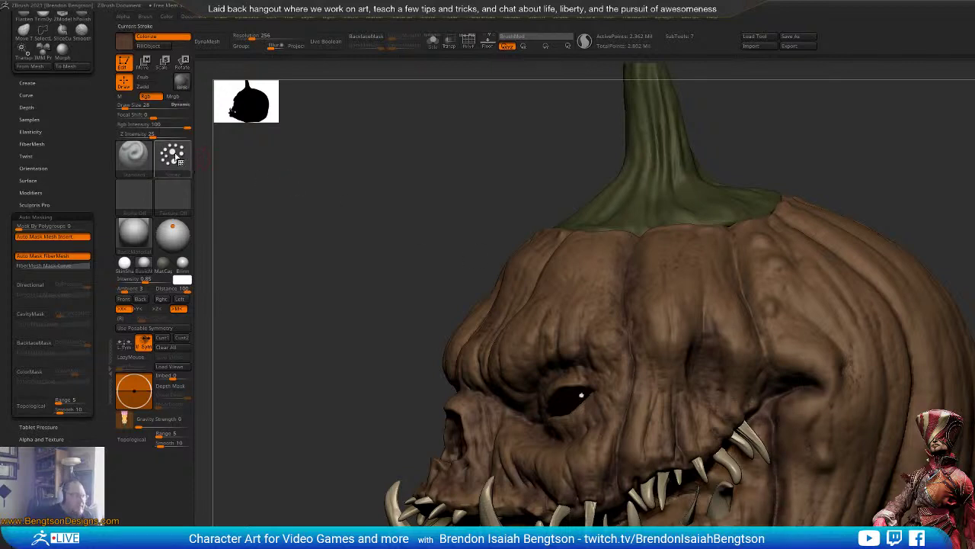
left_click_drag(318, 259, 358, 275)
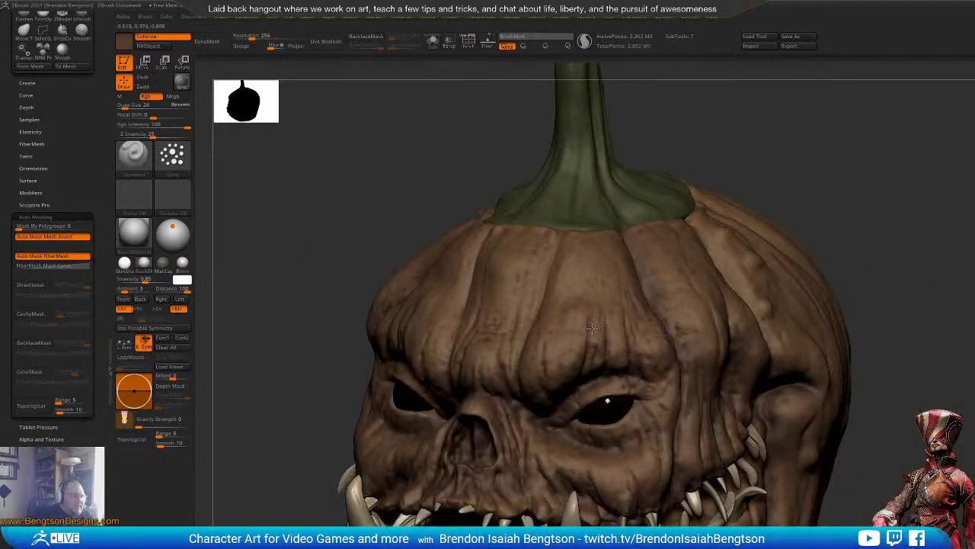
Step: Try to paint dark brown patches over the raised brow above the eyes
mouse_move(582, 278)
left_mouse_down()
mouse_move(556, 366)
mouse_move(567, 320)
mouse_move(598, 274)
left_mouse_up()
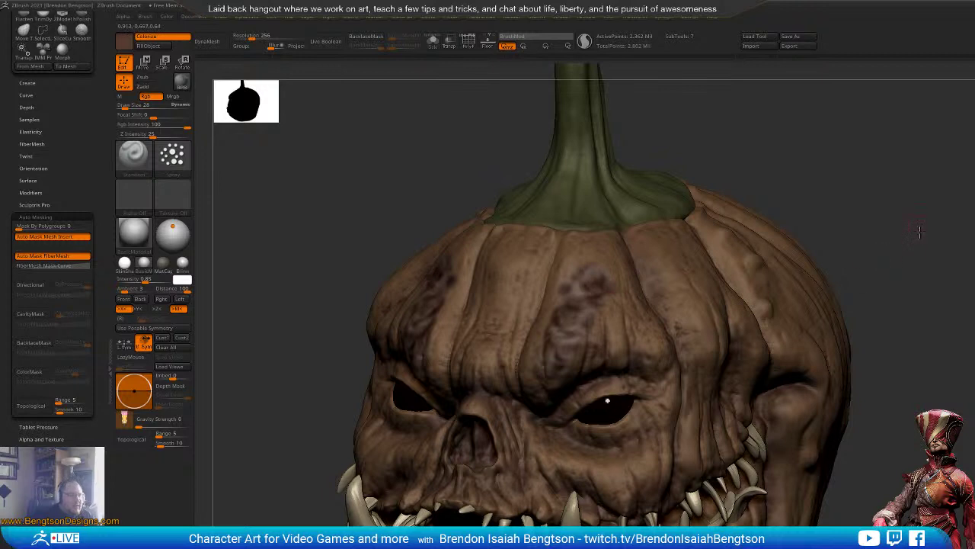
left_click_drag(919, 233, 916, 244)
key("ctrl+z")
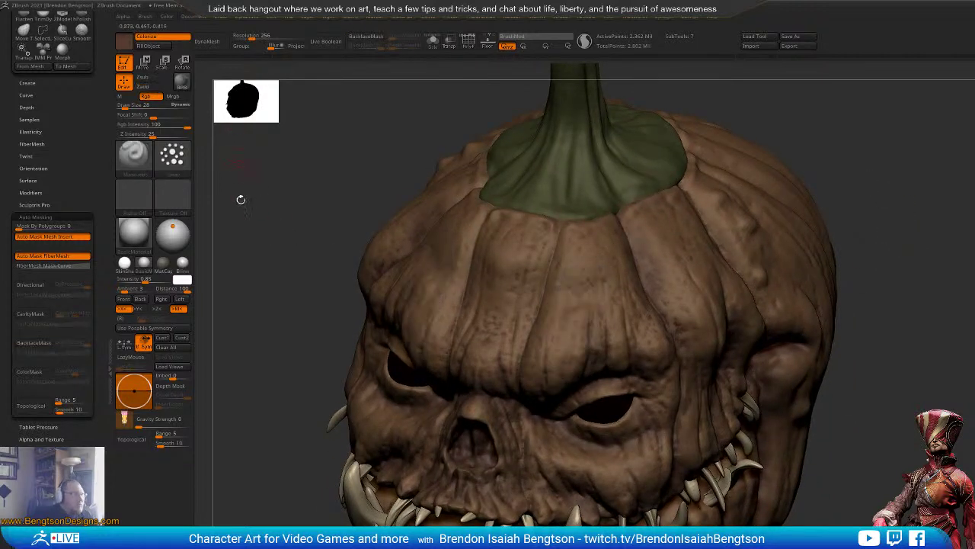
Step: Isolate the head so the teeth, eyes and stem are hidden, and raise the Draw Size to 56
key("space")
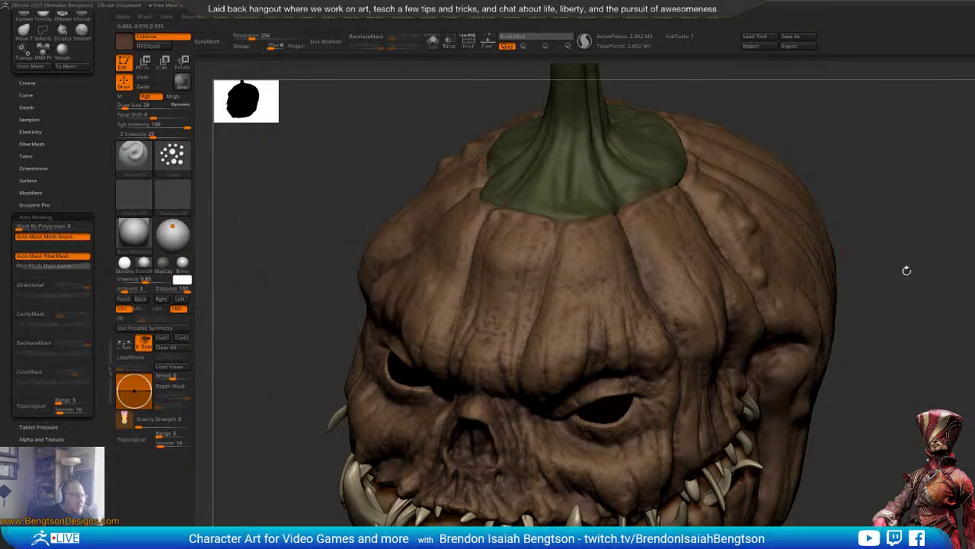
left_click_drag(908, 272, 888, 279)
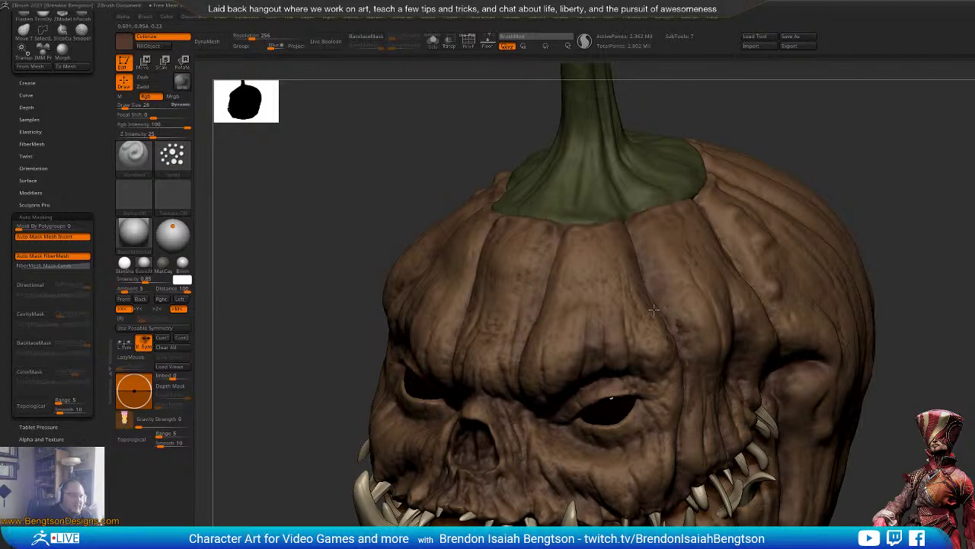
left_click_drag(897, 427, 653, 436)
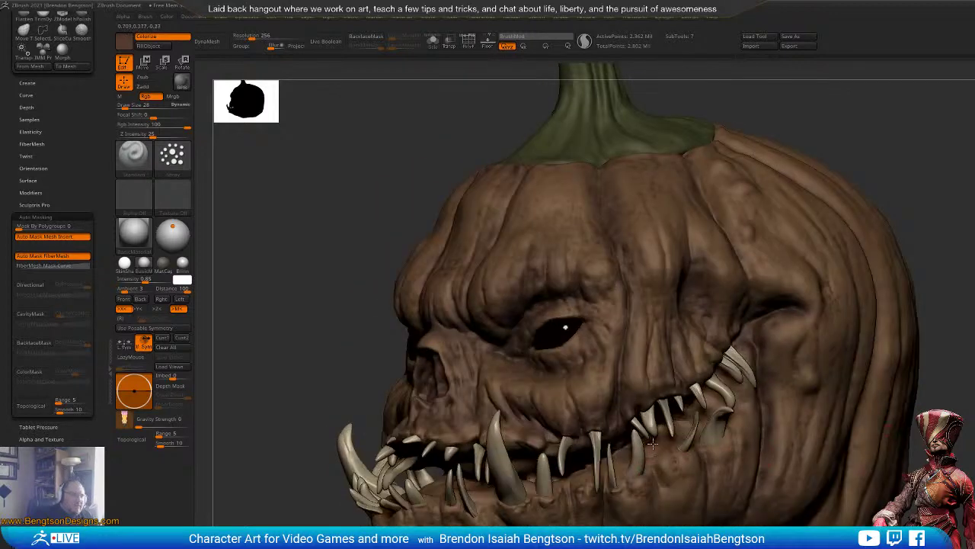
key("alt+s")
key("space")
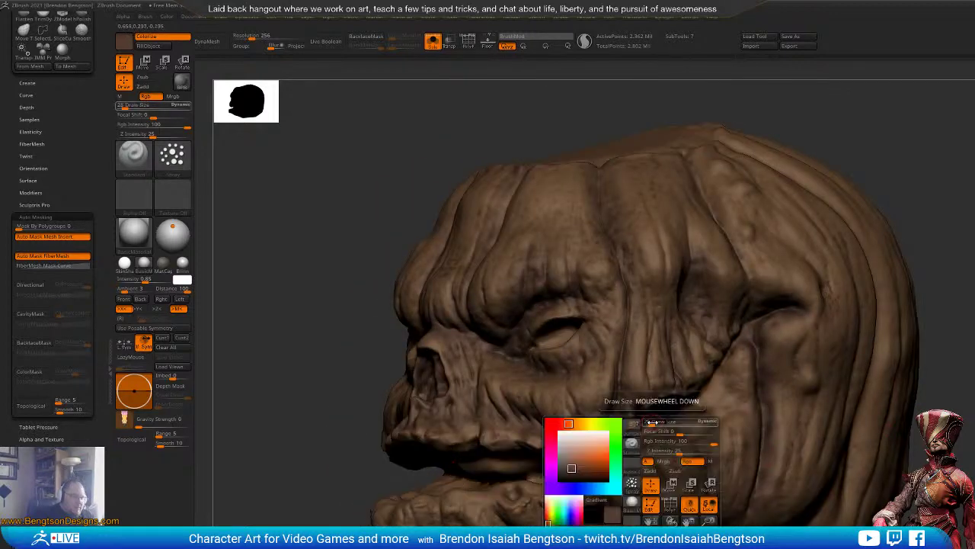
left_click_drag(649, 421, 665, 408)
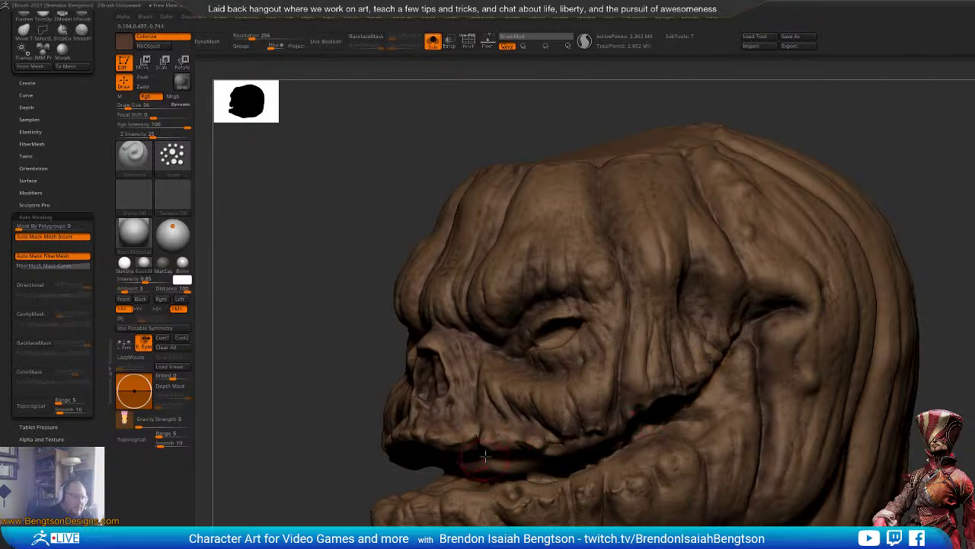
Step: Paint dark brown inside the mouth, along the inner lips and into the mouth corners
left_click_drag(273, 478, 457, 503)
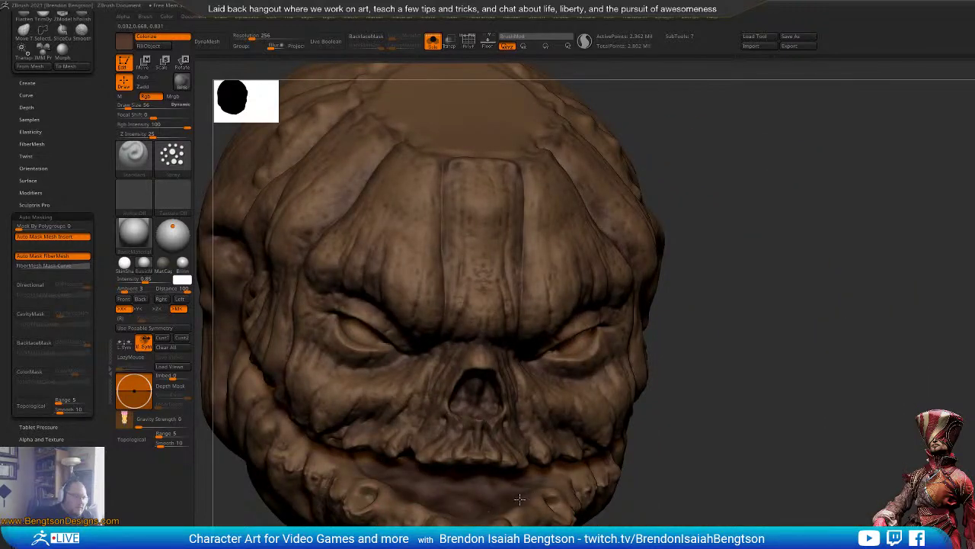
mouse_move(520, 499)
left_mouse_down()
mouse_move(457, 494)
mouse_move(468, 483)
left_mouse_up()
left_click_drag(653, 482, 591, 335)
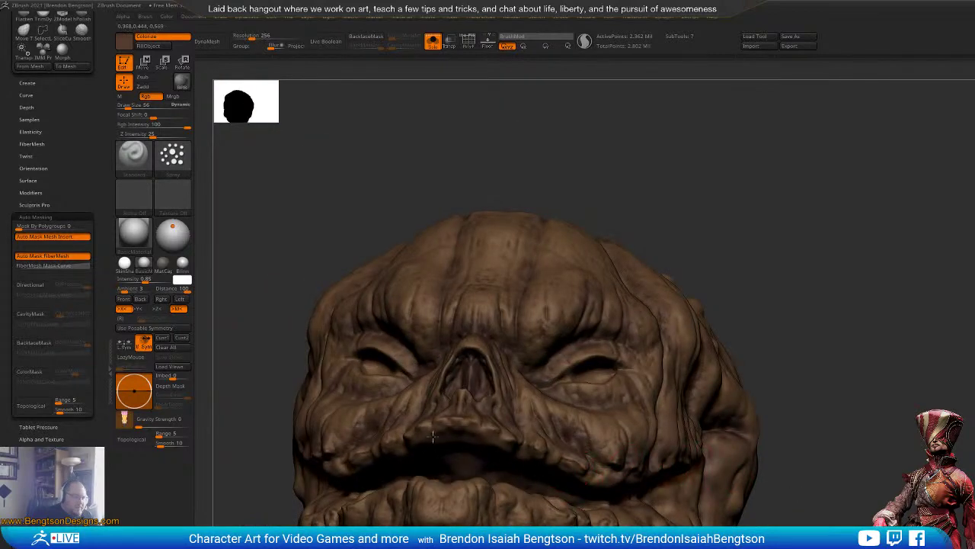
left_click_drag(768, 431, 796, 427)
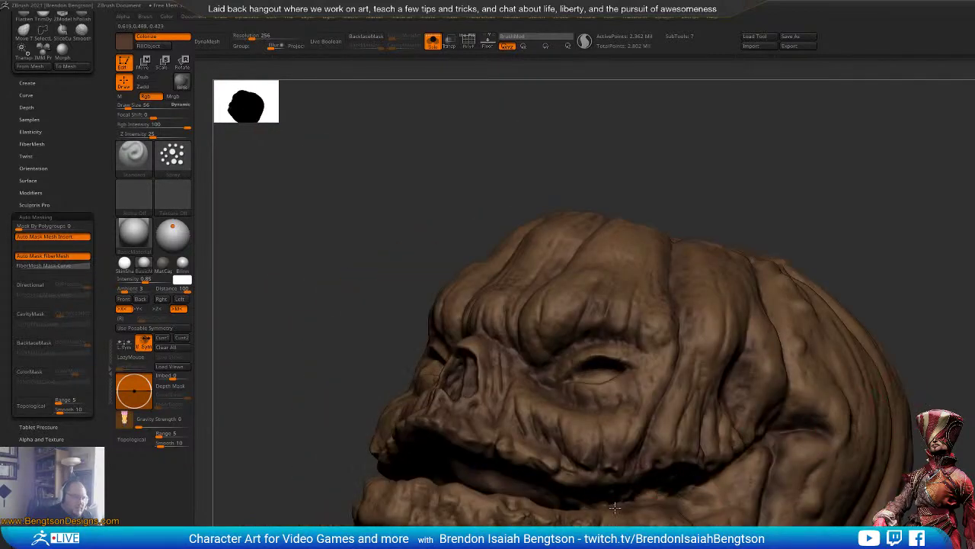
mouse_move(853, 189)
left_mouse_down()
mouse_move(792, 164)
mouse_move(847, 196)
left_mouse_up()
mouse_move(538, 493)
left_mouse_down()
mouse_move(591, 450)
mouse_move(582, 472)
left_mouse_up()
left_click_drag(941, 342, 841, 323)
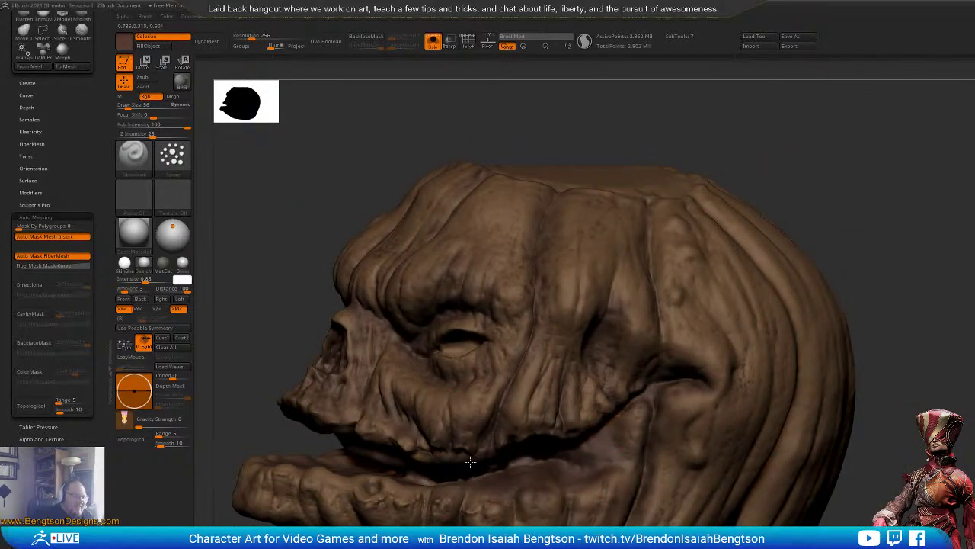
Step: Paint dark brown over the eyeball areas inside the head's eye sockets
right_click_drag(423, 461, 347, 385)
left_click_drag(674, 259, 925, 256, "alt")
left_click_drag(925, 255, 880, 303)
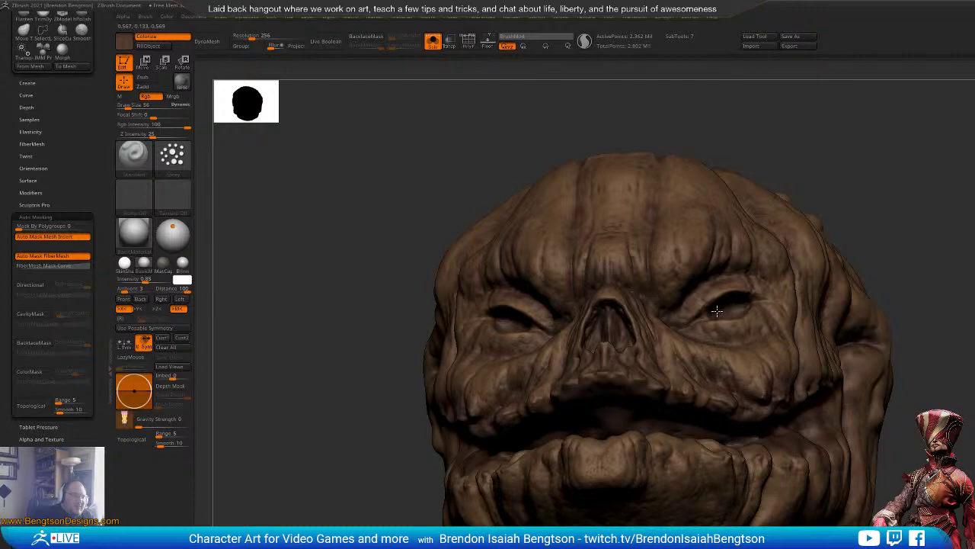
right_click_drag(721, 308, 758, 282)
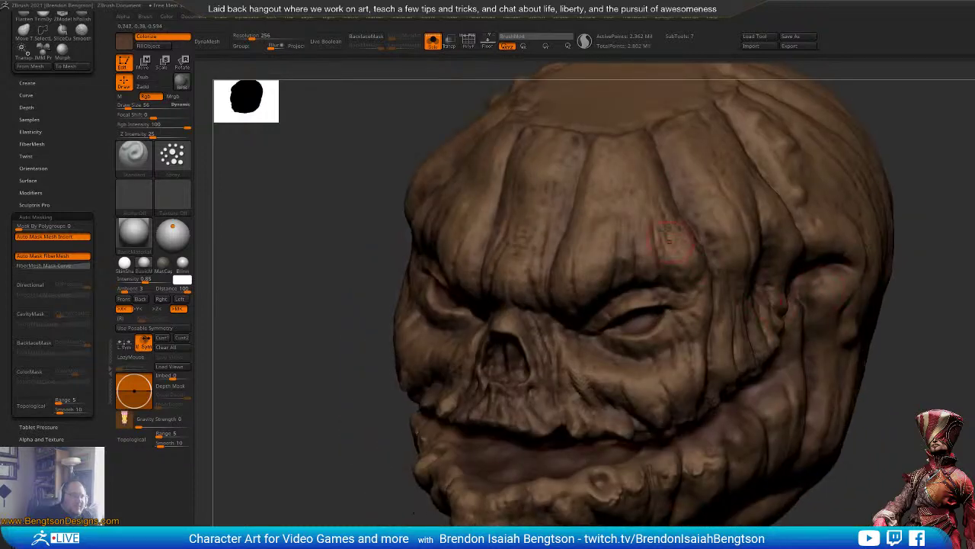
left_click_drag(952, 275, 861, 308)
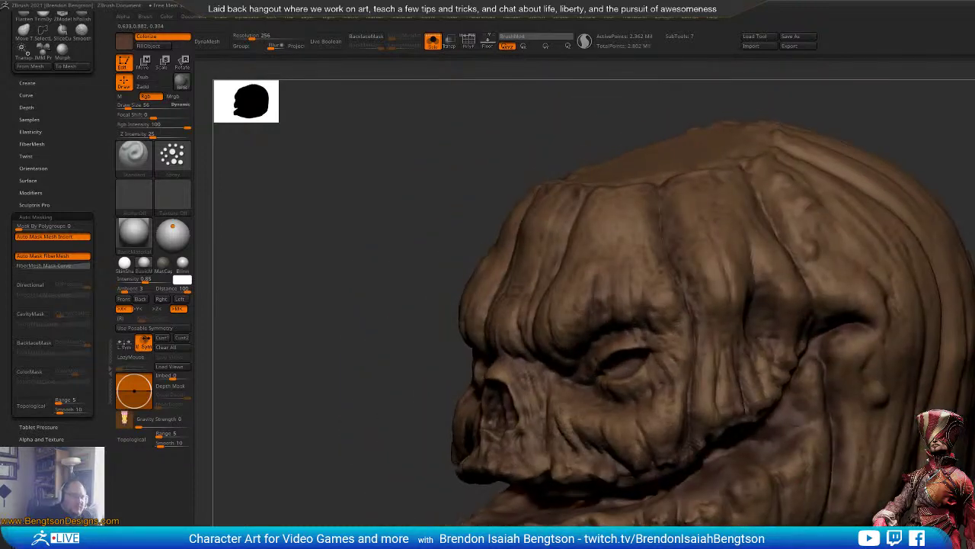
Step: Paint dark brown into the folds of the lower jaw, under the chin and along the side grooves
mouse_move(269, 518)
left_mouse_down()
mouse_move(263, 470)
mouse_move(236, 450)
left_mouse_up()
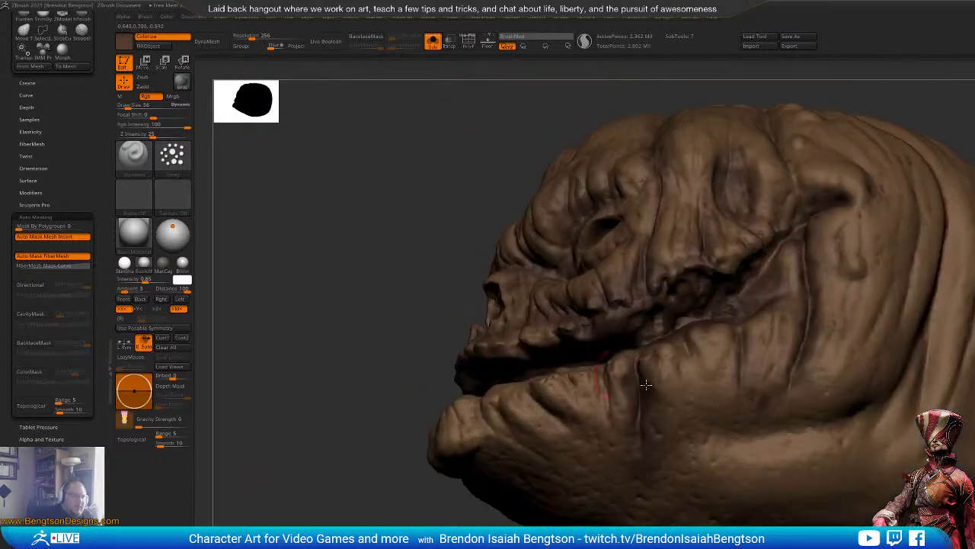
mouse_move(664, 445)
left_mouse_down()
mouse_move(720, 425)
mouse_move(822, 431)
left_mouse_up()
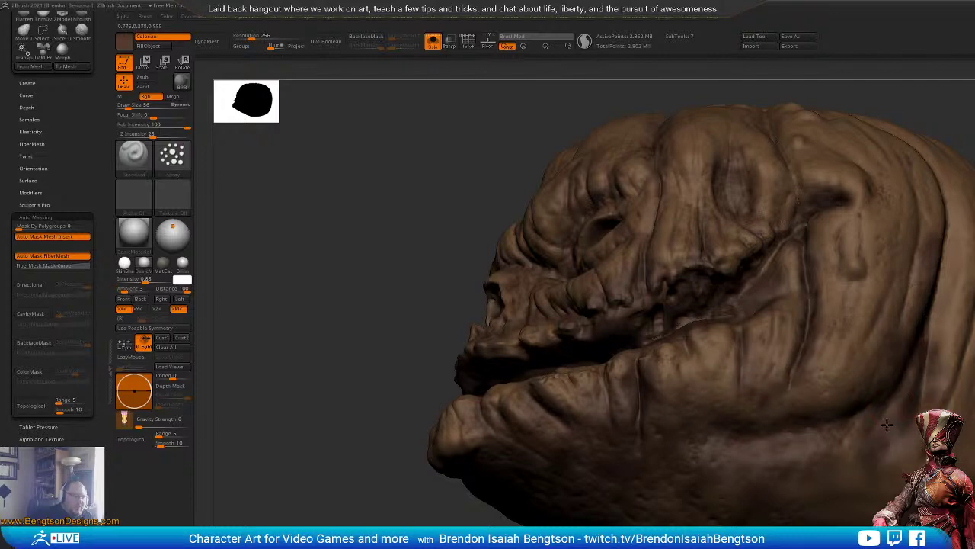
mouse_move(388, 411)
left_mouse_down()
mouse_move(450, 487)
mouse_move(438, 445)
mouse_move(373, 423)
left_mouse_up()
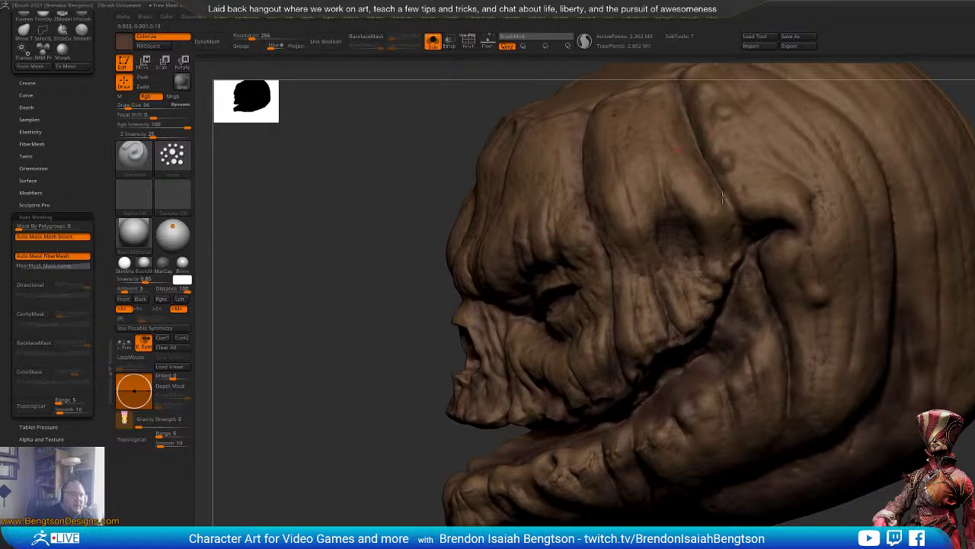
Step: Paint dark brown into the pumpkin grooves on the upper side of the head
right_click_drag(305, 392, 671, 270)
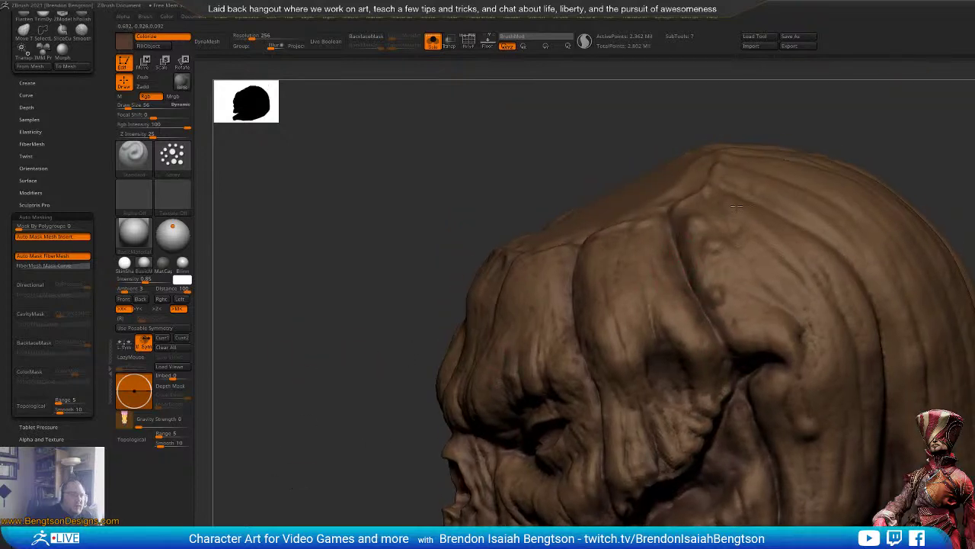
mouse_move(716, 175)
left_mouse_down()
mouse_move(807, 227)
mouse_move(868, 301)
mouse_move(774, 248)
left_mouse_up()
left_click_drag(799, 321, 742, 289)
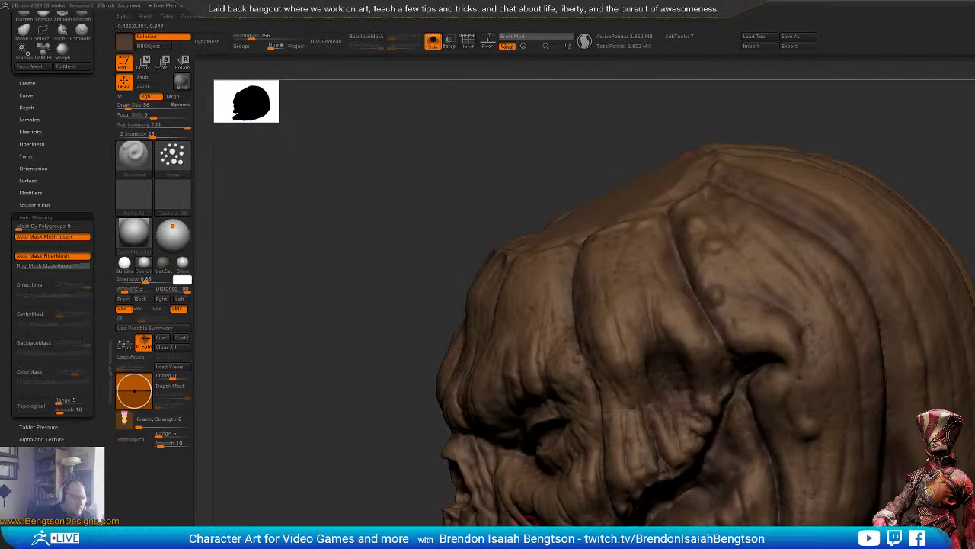
Step: Show the other parts again, switch the paint colour to a lighter brown and set the Draw Size to 33
left_click_drag(282, 516, 349, 492)
left_click_drag(933, 457, 936, 351, "alt")
left_click_drag(953, 358, 932, 372)
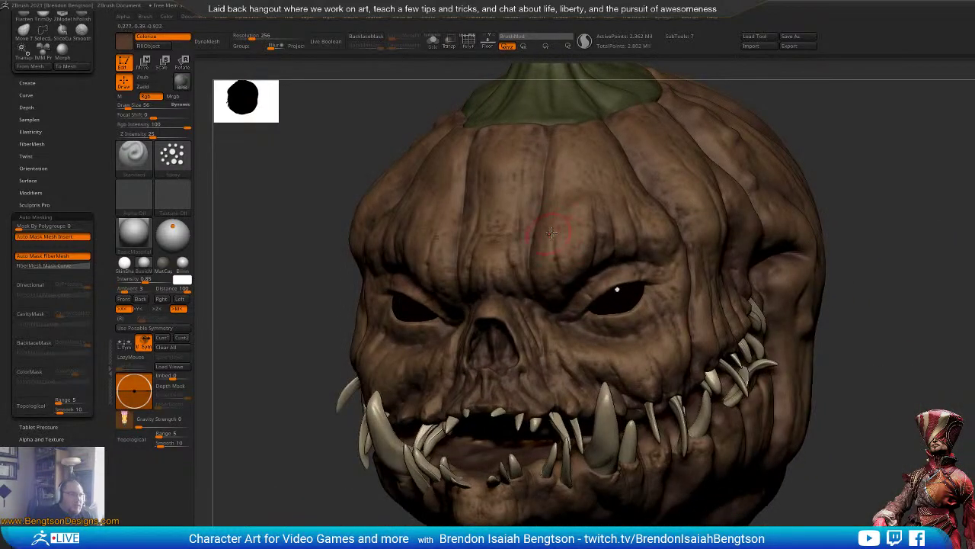
key("space")
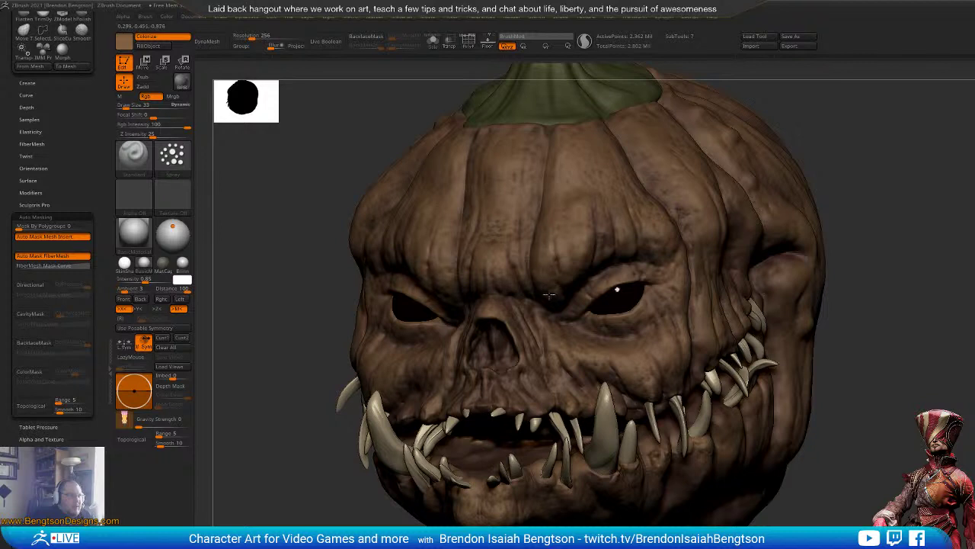
Step: Switch to a lighter tan with a smaller brush and paint highlights on the raised folds of the brow, cheeks and jaw
key("space")
right_click(681, 280)
left_click(622, 326)
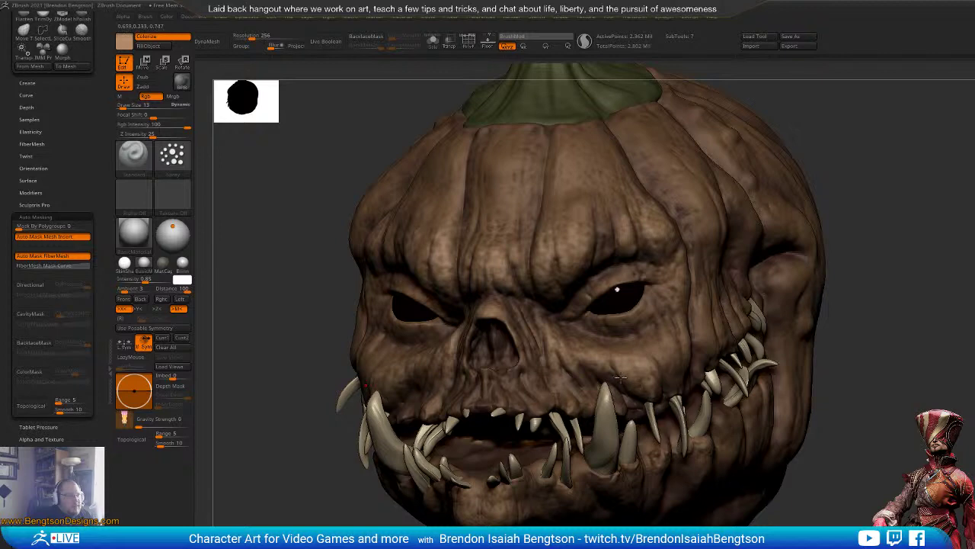
left_click_drag(945, 294, 762, 305)
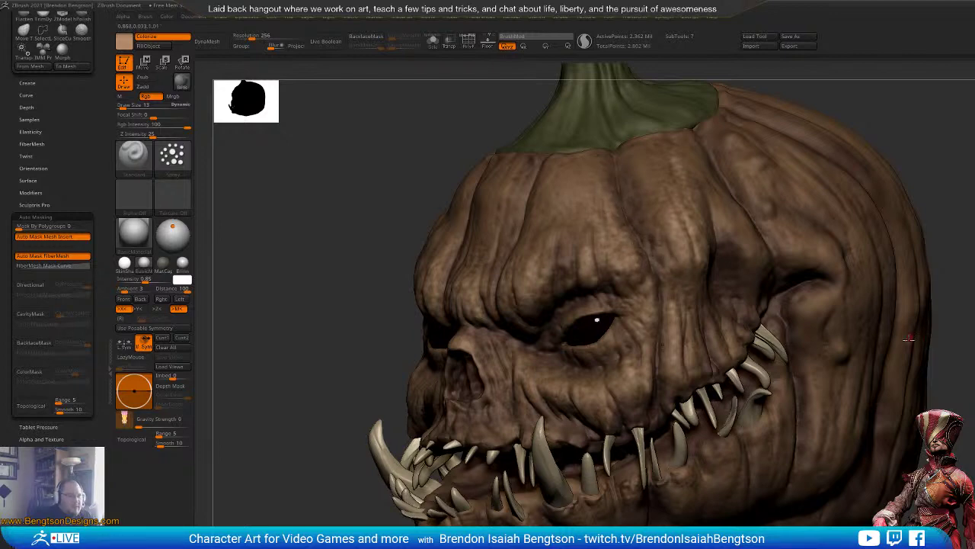
left_click_drag(972, 287, 930, 301)
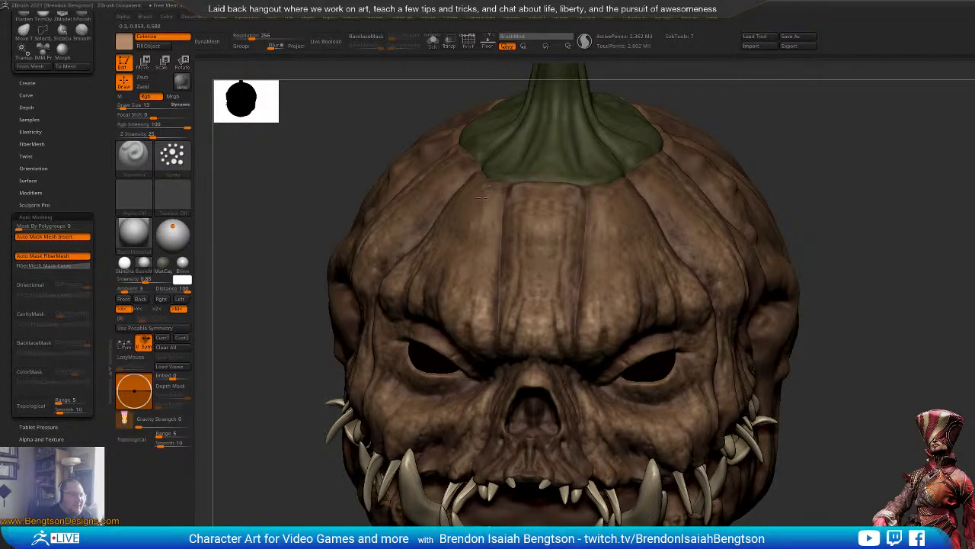
left_click_drag(961, 355, 861, 364)
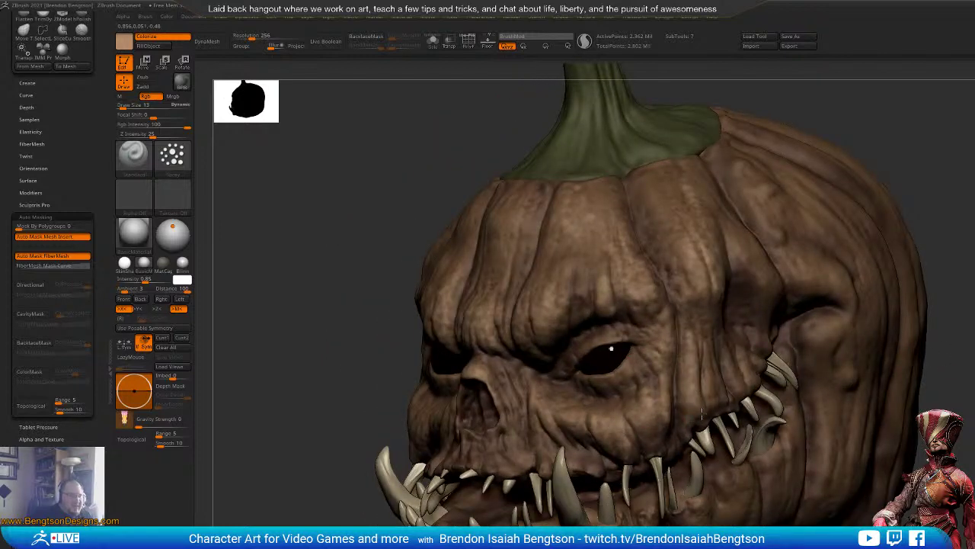
right_click_drag(796, 499, 611, 448)
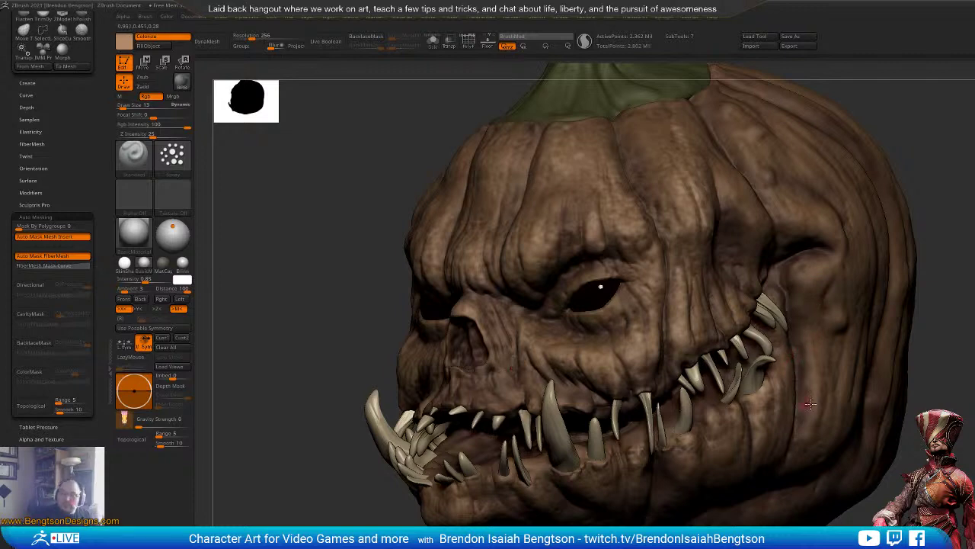
left_click_drag(970, 390, 953, 401)
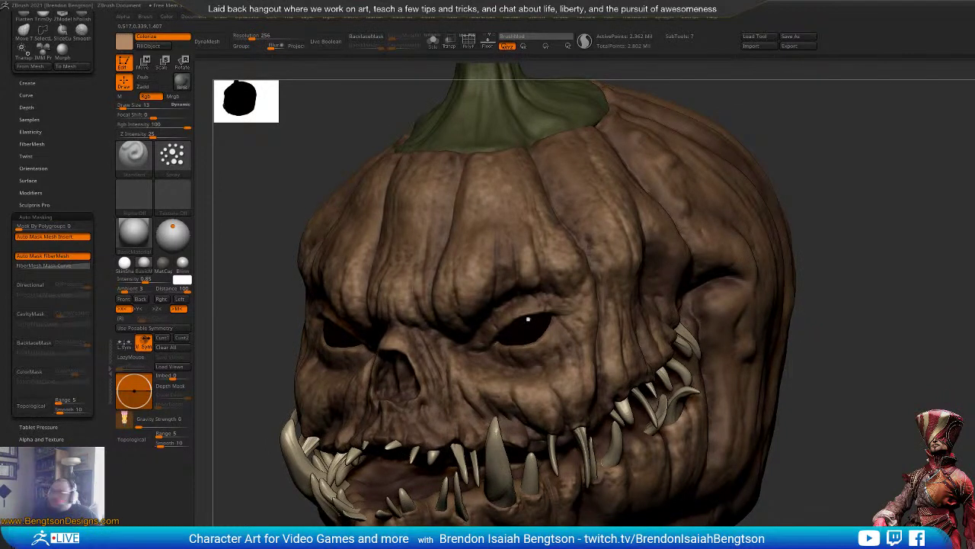
Step: Set the Draw Size to 38 and paint broad tan highlights over the bulge at the ear and side of the head
left_click_drag(953, 401, 906, 399)
key("space")
mouse_move(755, 310)
left_mouse_down()
mouse_move(742, 303)
mouse_move(753, 305)
left_mouse_up()
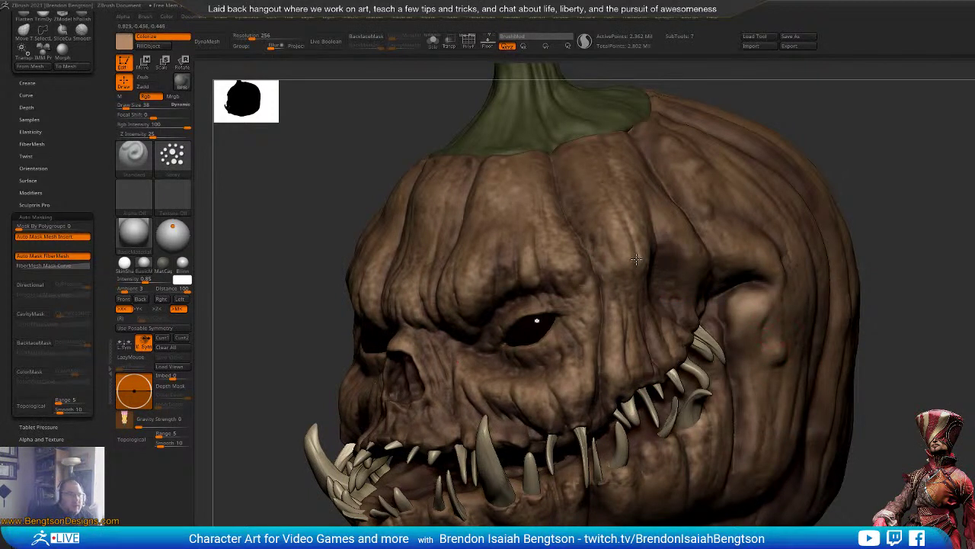
Step: Set the Draw Size to 16 and paint finer tan highlights on the forehead ribs, eyelids, nose and cheek folds
key("space")
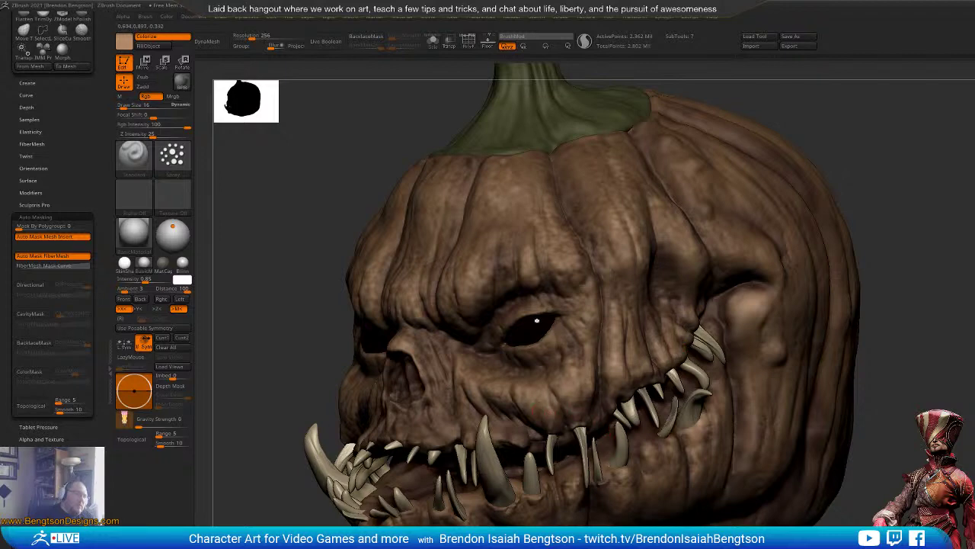
right_click_drag(537, 320, 563, 425)
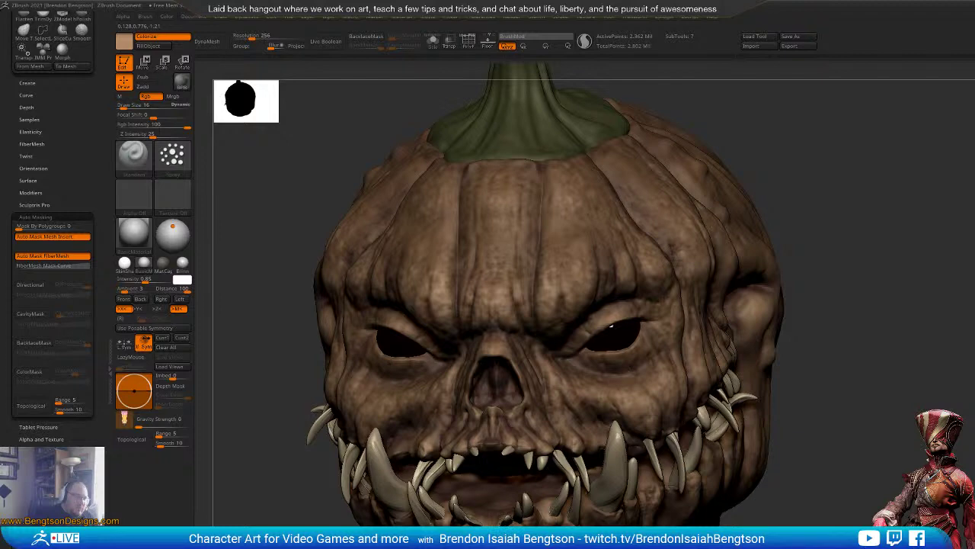
right_click_drag(545, 509, 457, 507)
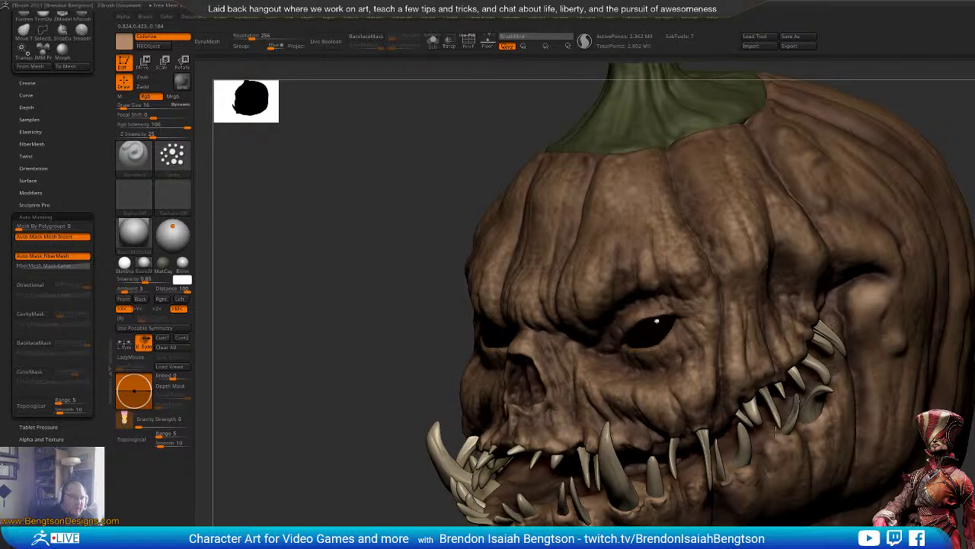
left_click_drag(294, 497, 960, 348)
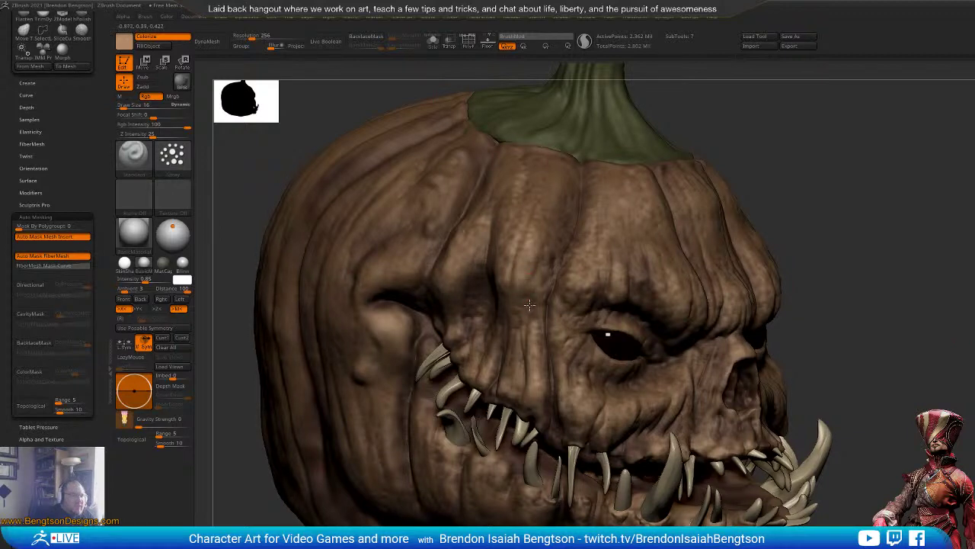
left_click_drag(944, 379, 888, 320)
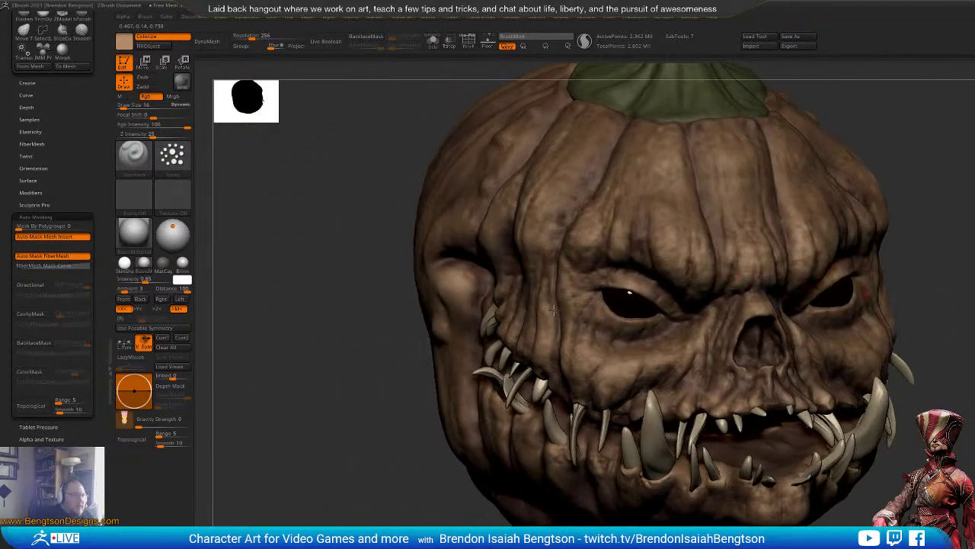
Step: Shift the paint colour to a pinkish tan and brush it onto the cheek folds below the eye
key("space")
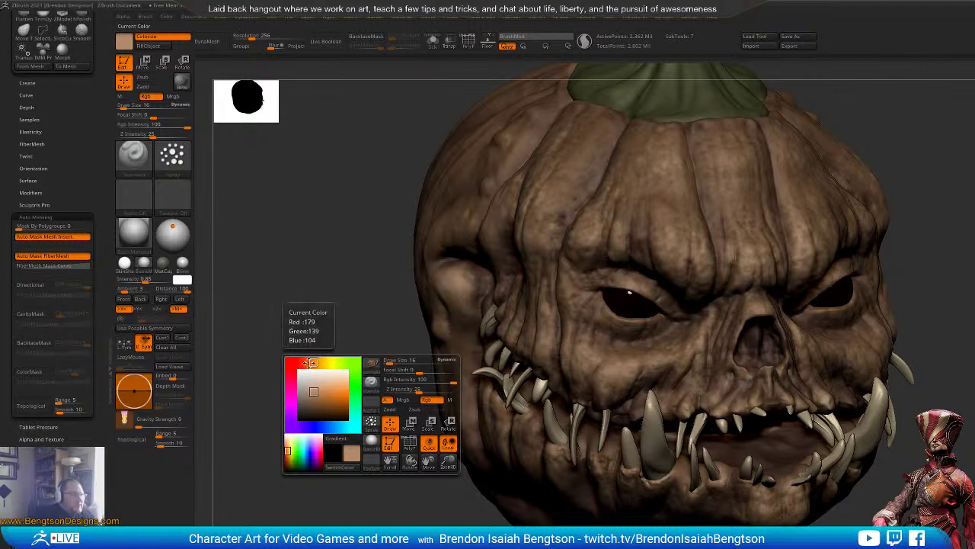
left_click_drag(316, 390, 319, 393)
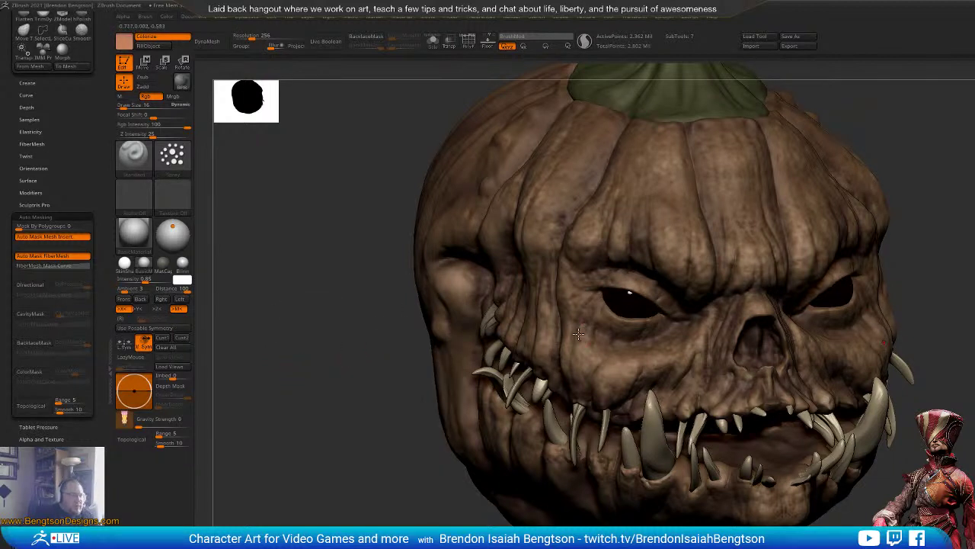
mouse_move(579, 329)
left_mouse_down()
mouse_move(576, 344)
mouse_move(590, 360)
mouse_move(579, 357)
left_mouse_up()
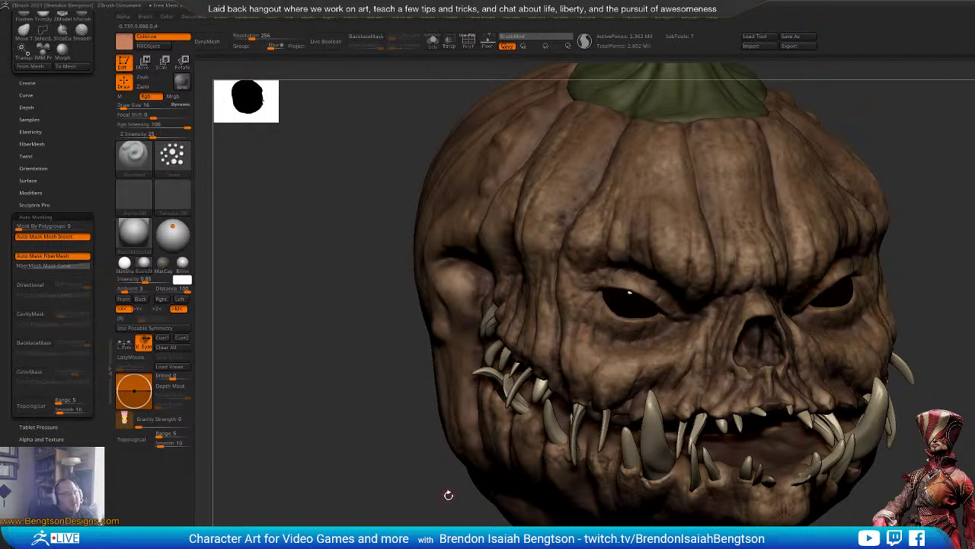
Step: Change the paint colour to a dark, muted purple
key("space")
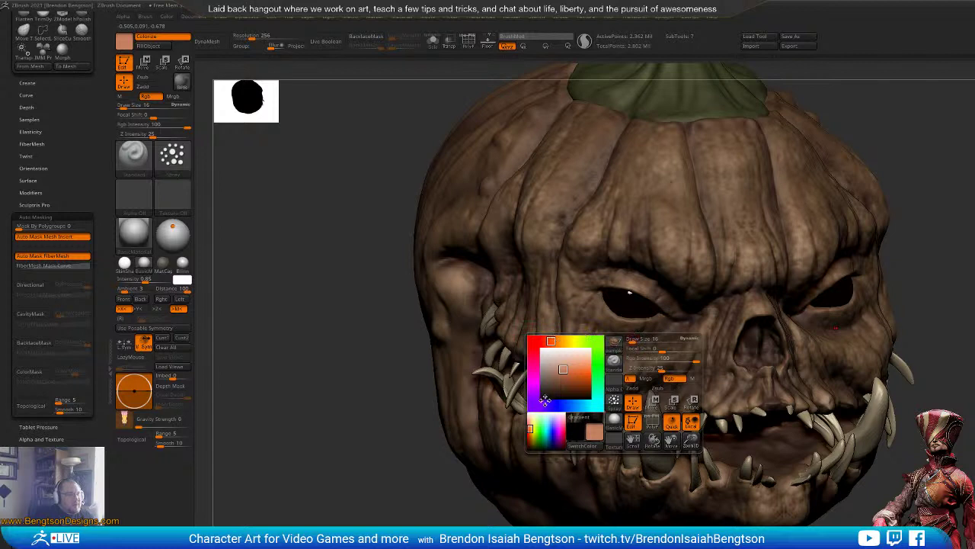
left_click(536, 395)
left_click(533, 390)
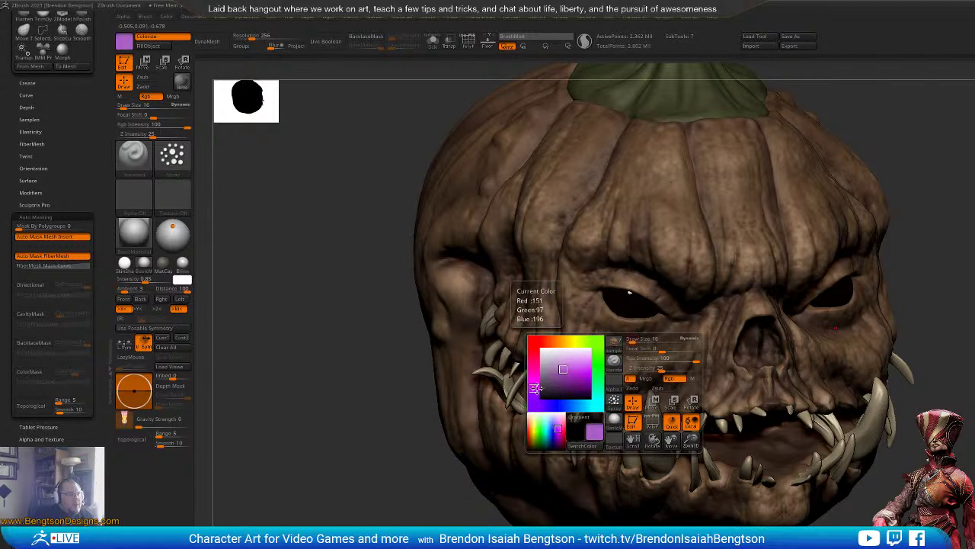
left_click(554, 378)
left_click_drag(554, 377, 557, 388)
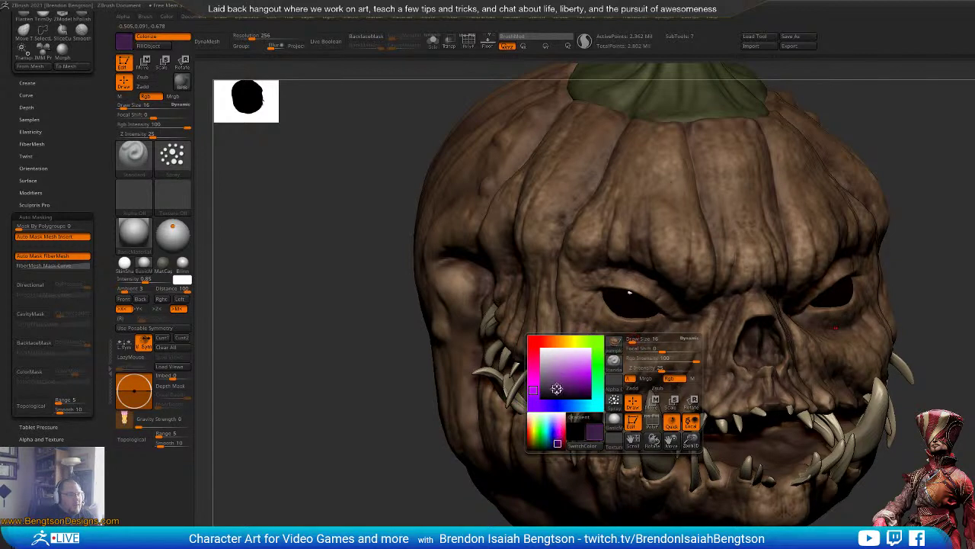
left_click_drag(630, 338, 612, 346)
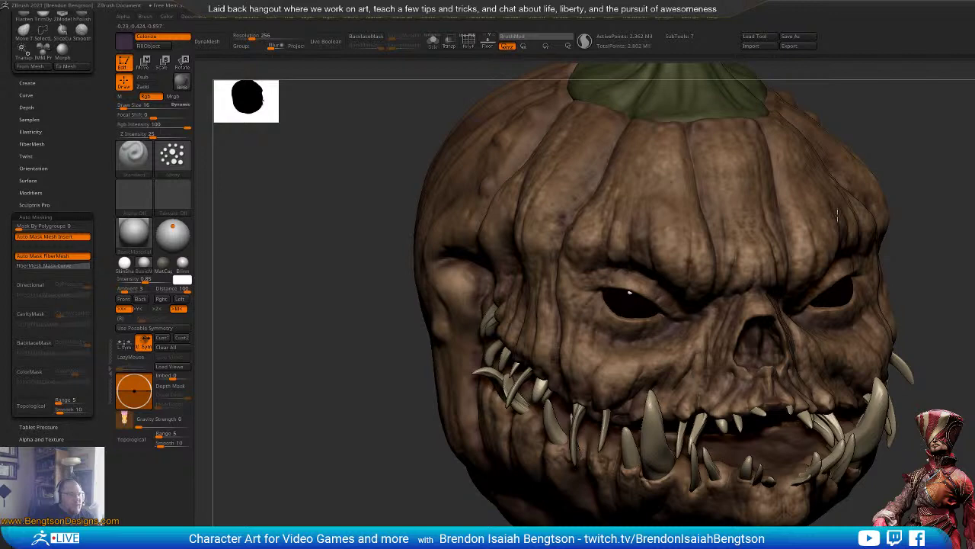
Step: Paint dark purple into the forehead grooves, around the eyes and nose, and in the creases beside the ear
right_click_drag(674, 302, 747, 338)
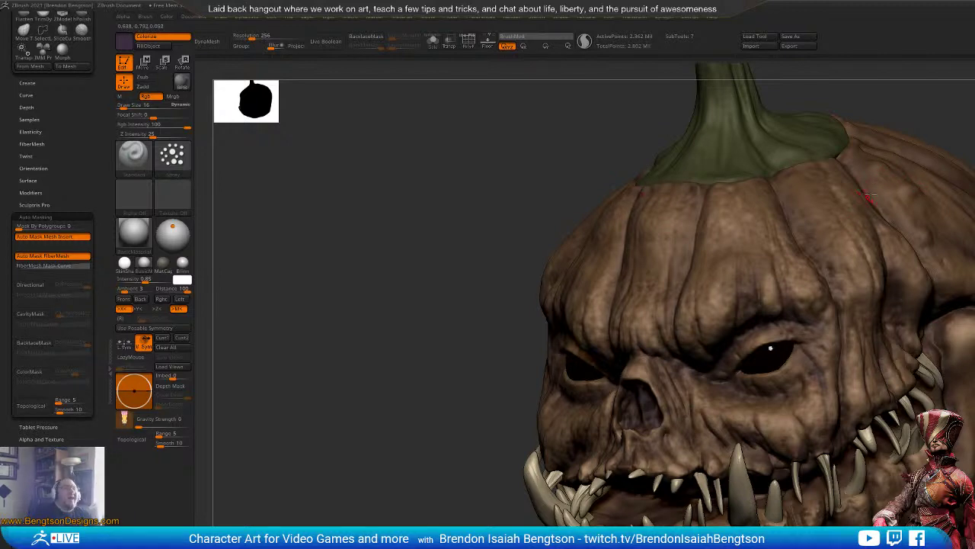
left_click_drag(946, 116, 809, 213)
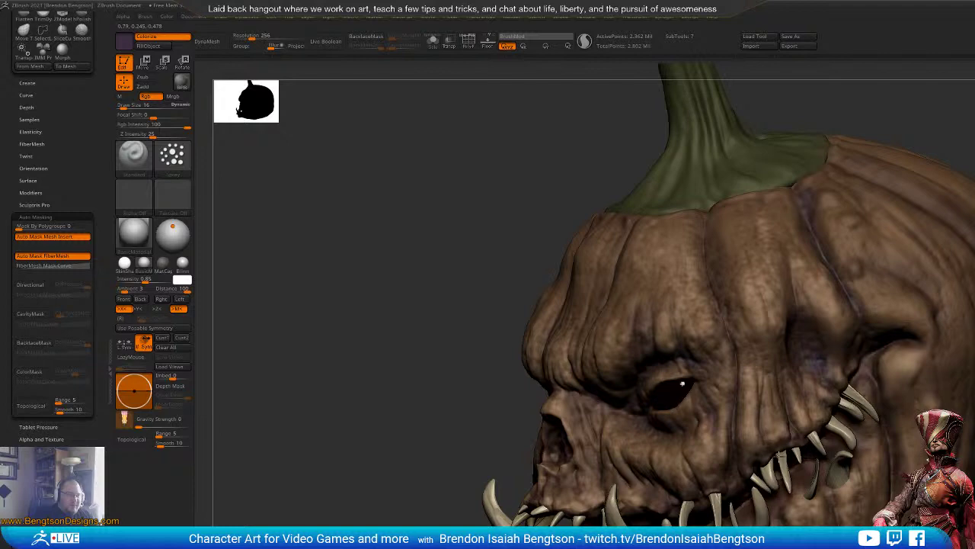
left_click_drag(339, 427, 512, 322)
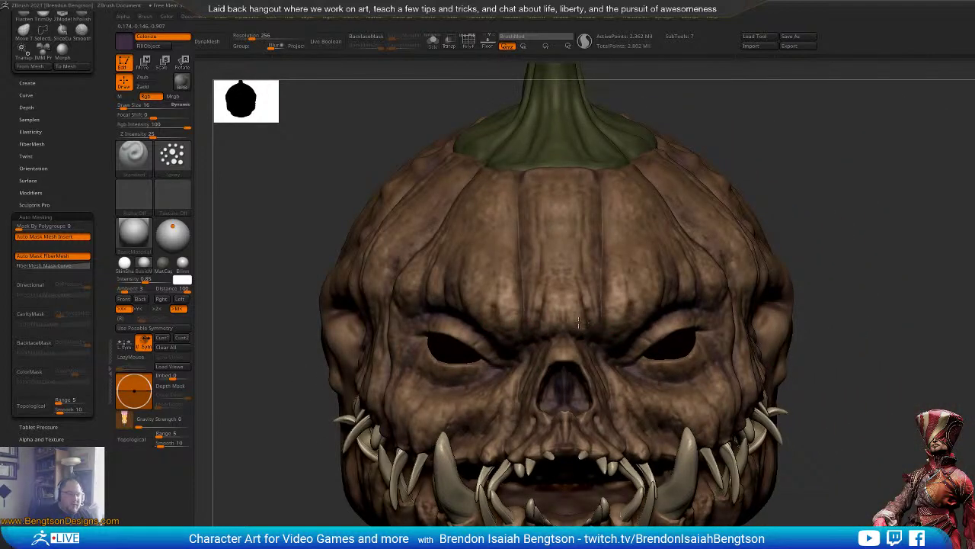
left_click_drag(875, 136, 844, 194, "alt")
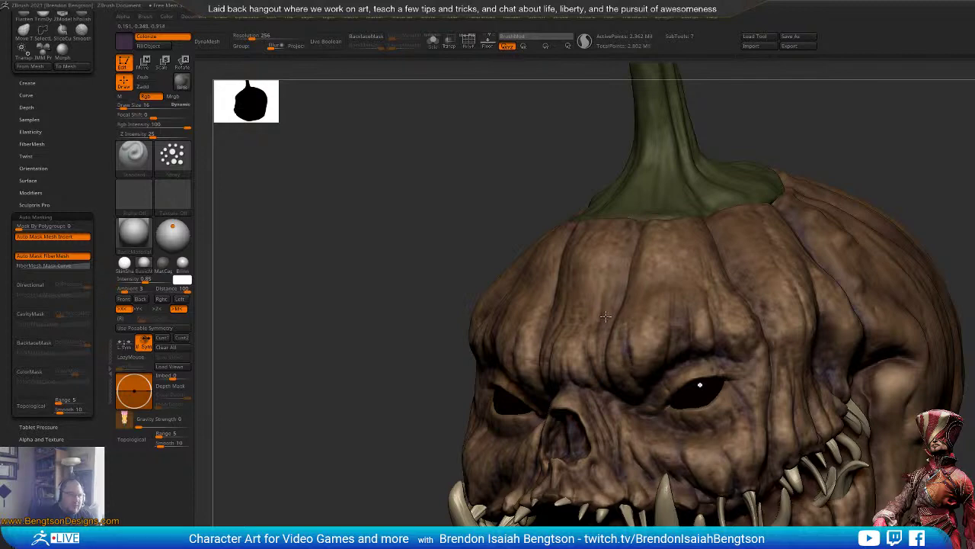
left_click_drag(881, 155, 777, 226)
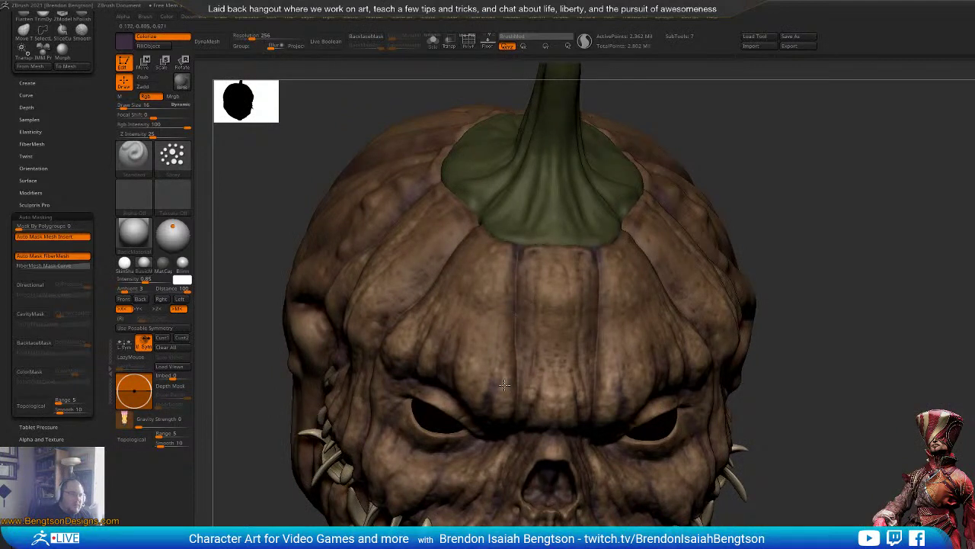
left_click_drag(852, 442, 731, 378)
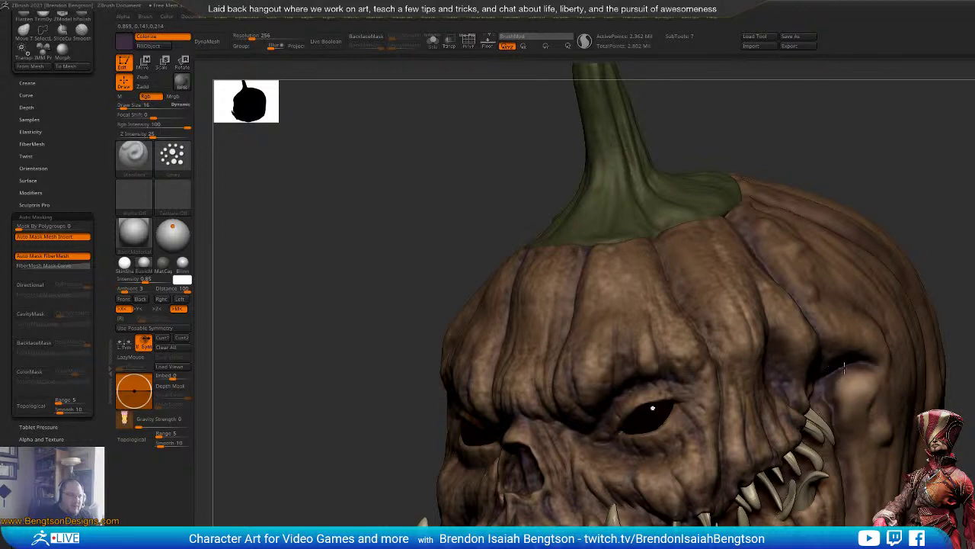
left_click_drag(933, 221, 886, 116, "alt")
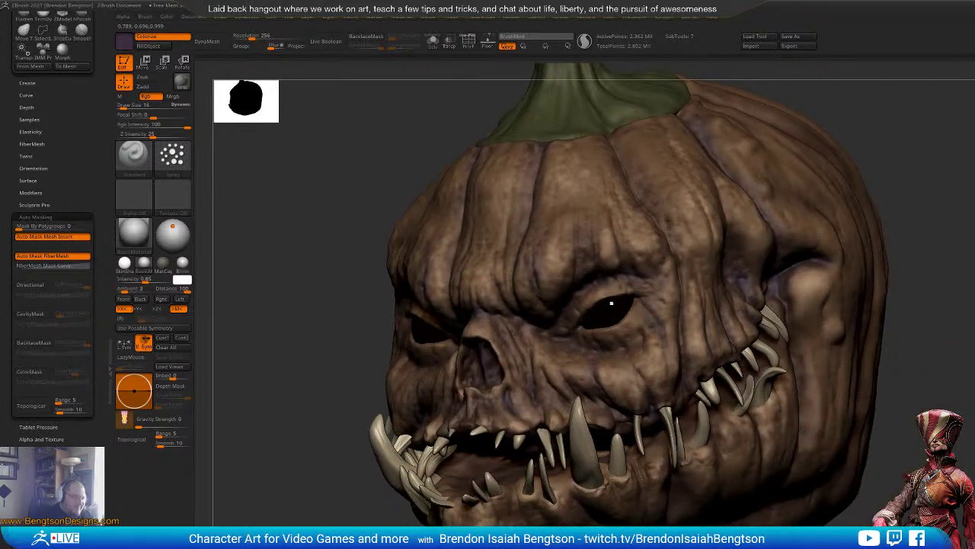
Step: Isolate the head, set the Draw Size to 38 and paint dark purple into the corner of the mouth
key("alt+s")
left_click_drag(926, 244, 823, 241)
key("space")
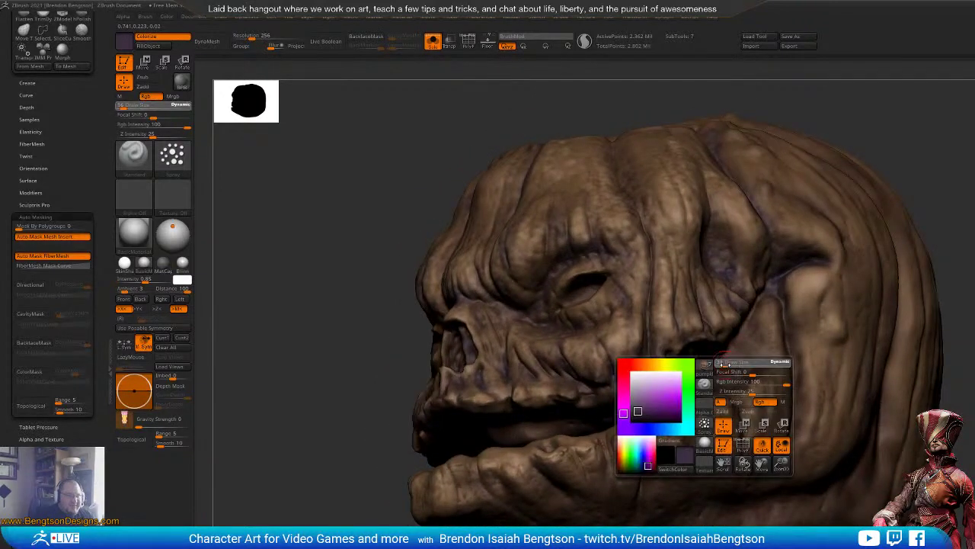
left_click_drag(725, 365, 748, 352)
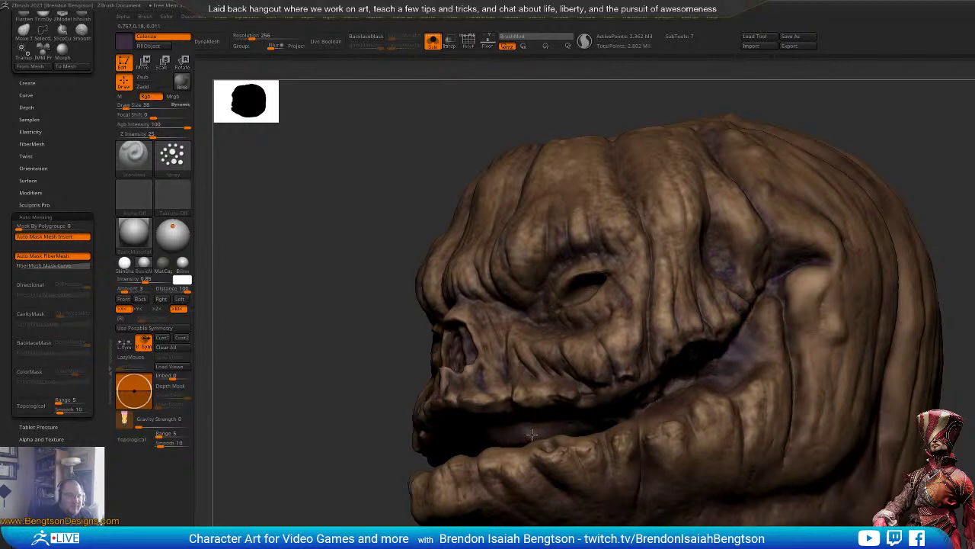
Step: Paint dark purple along the inside of the mouth and the lower lip on both sides of the head
right_click_drag(290, 490, 427, 510)
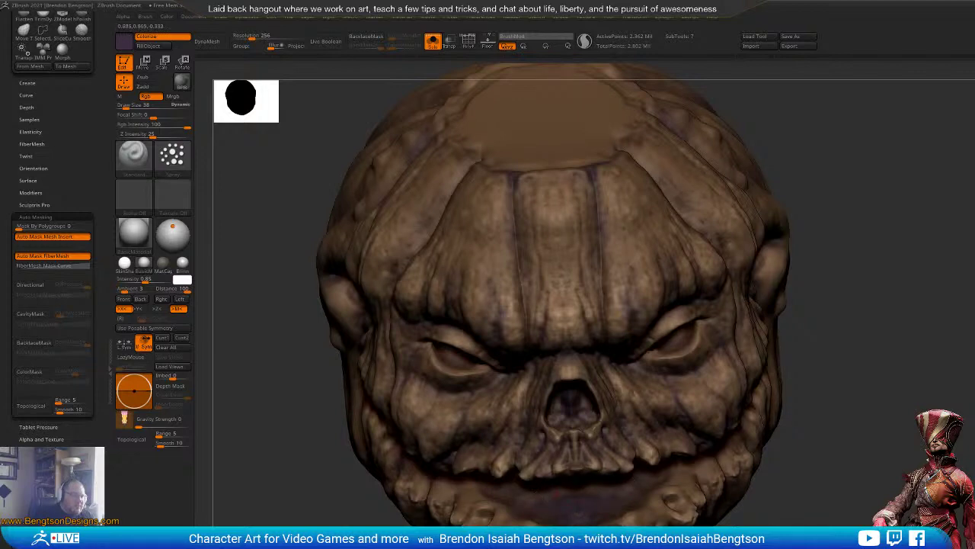
right_click_drag(563, 489, 696, 510)
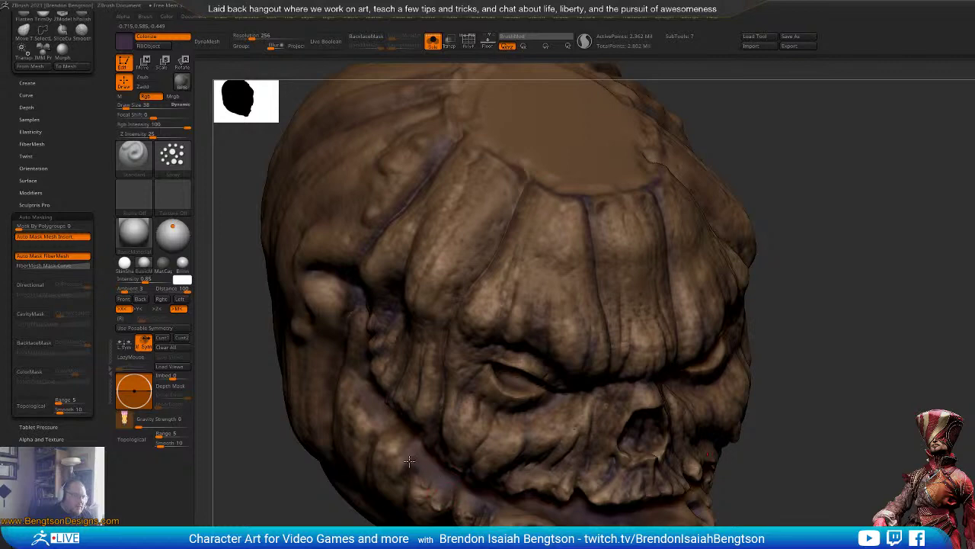
right_click_drag(434, 443, 396, 374)
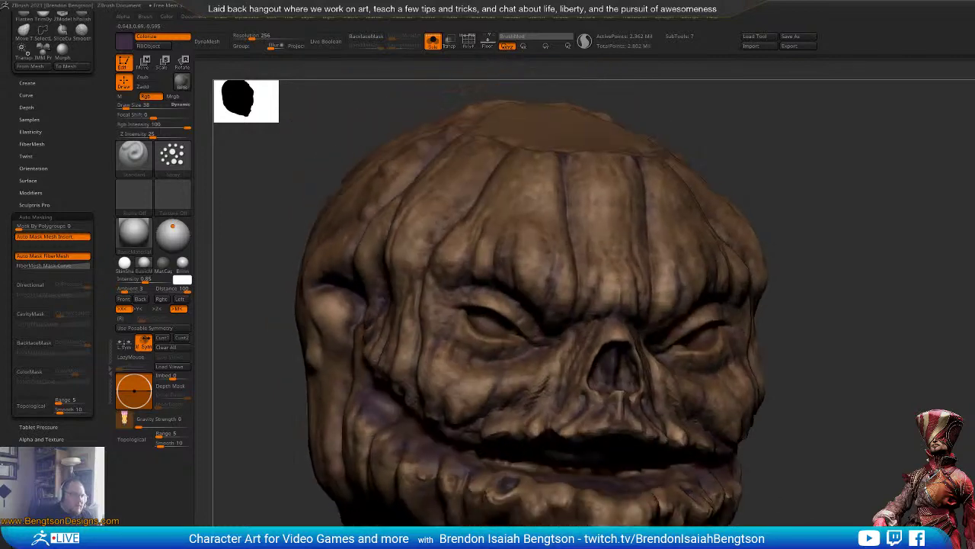
right_click_drag(685, 491, 524, 506)
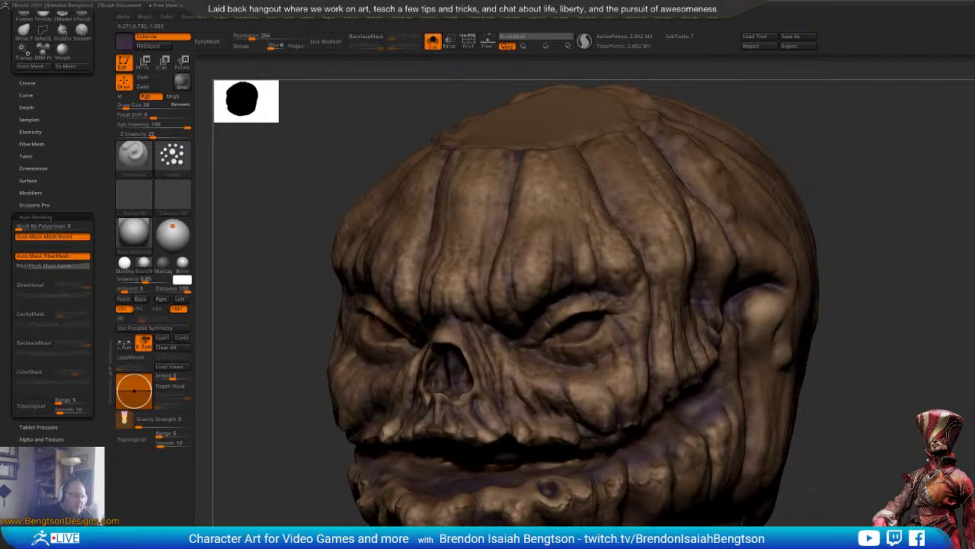
right_click_drag(526, 503, 586, 494)
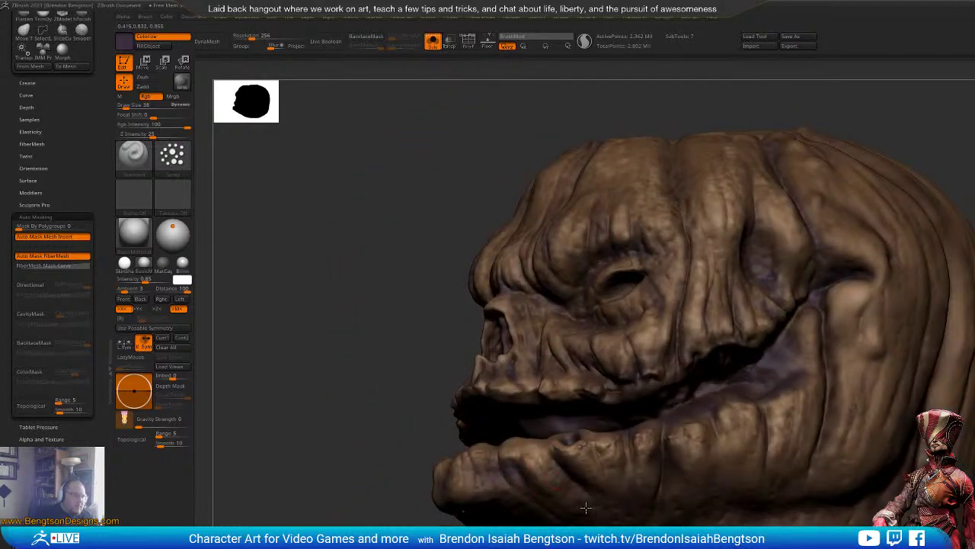
Step: Set the Draw Size to 20, darken the paint colour to near black and paint inside the nose cavity
key("space")
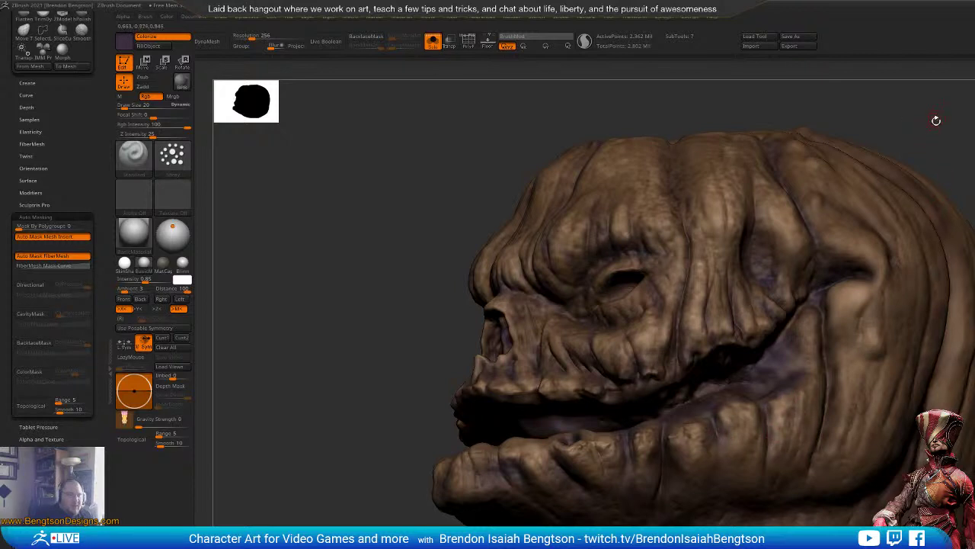
left_click_drag(937, 121, 690, 333)
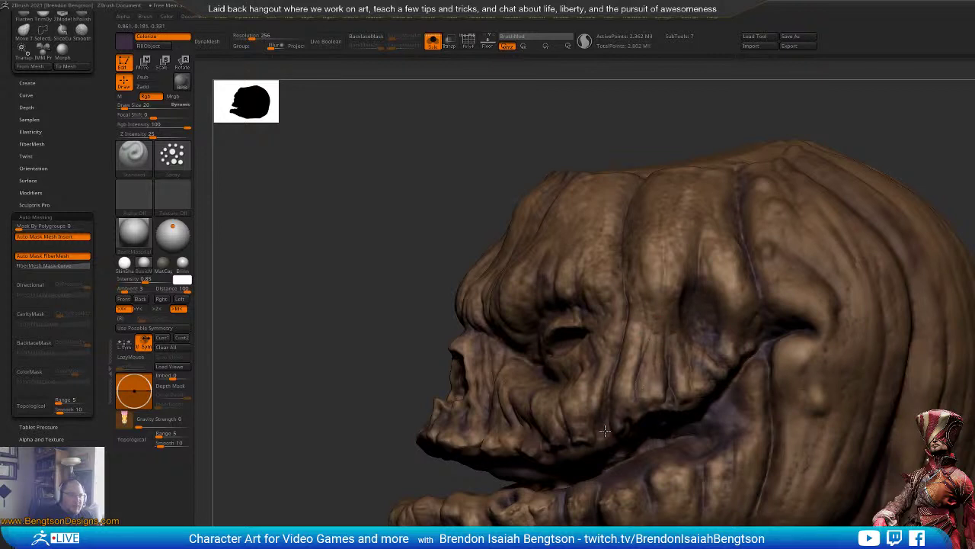
key("space")
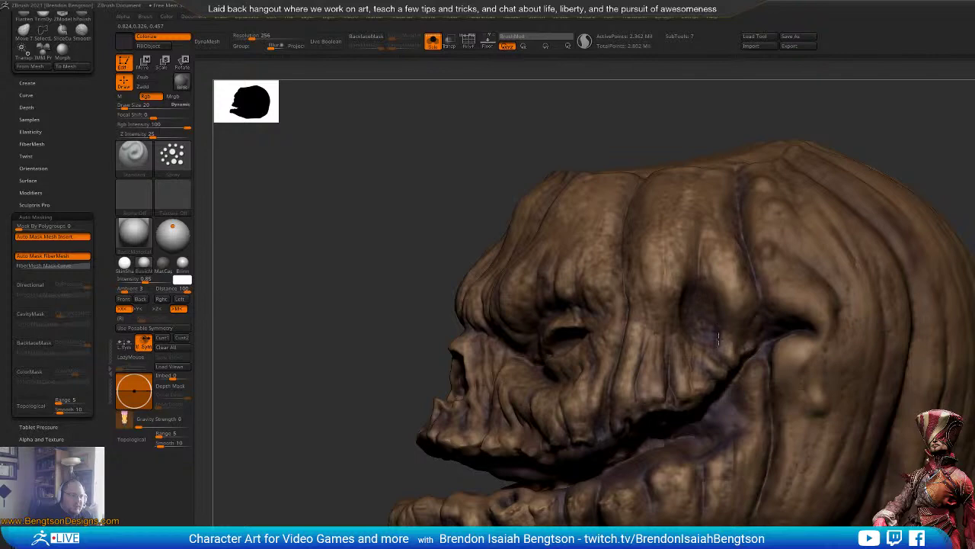
left_click_drag(891, 138, 972, 173)
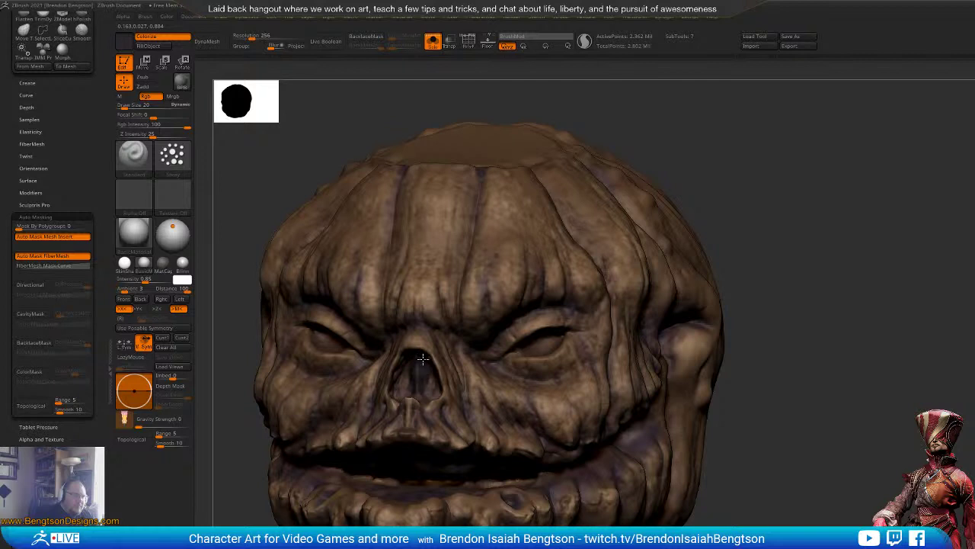
left_click_drag(422, 358, 433, 375)
Step: Show all parts of the model, select the teeth and, with a larger brush, darken the base of the big fang
left_click_drag(855, 339, 864, 396, "alt")
mouse_move(863, 400)
left_mouse_down()
mouse_move(845, 405)
mouse_move(864, 408)
mouse_move(863, 389)
left_mouse_up()
left_click_drag(787, 452, 845, 423)
left_click(619, 480, "alt")
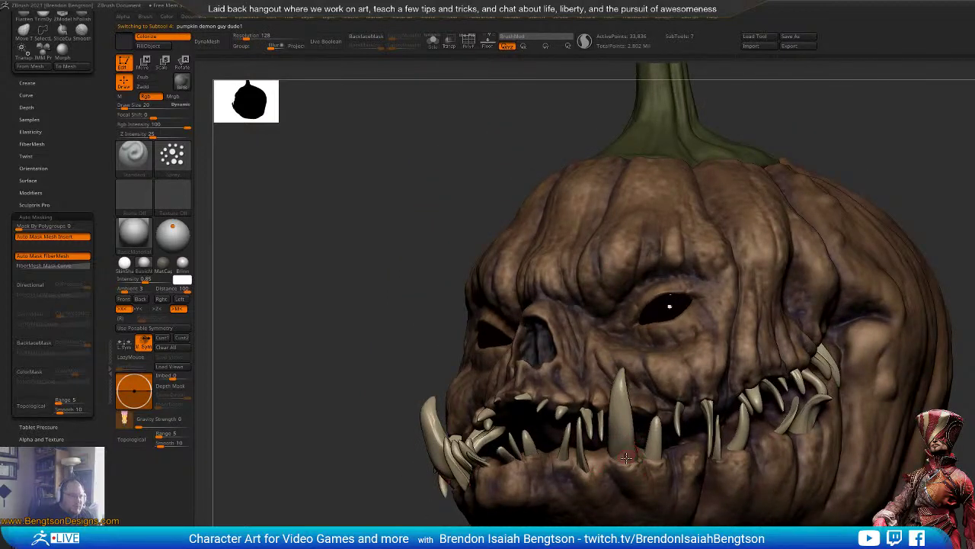
key("space")
left_click_drag(620, 458, 625, 468)
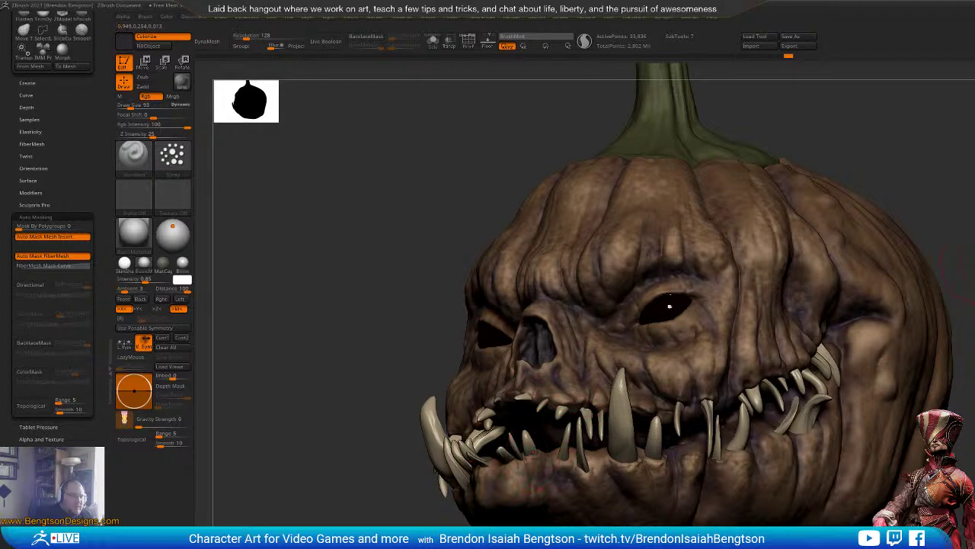
Step: Paint near-black shading onto the bases of the remaining teeth along the jaw and at the back of the mouth
mouse_move(965, 210)
left_mouse_down()
mouse_move(935, 201)
mouse_move(874, 205)
left_mouse_up()
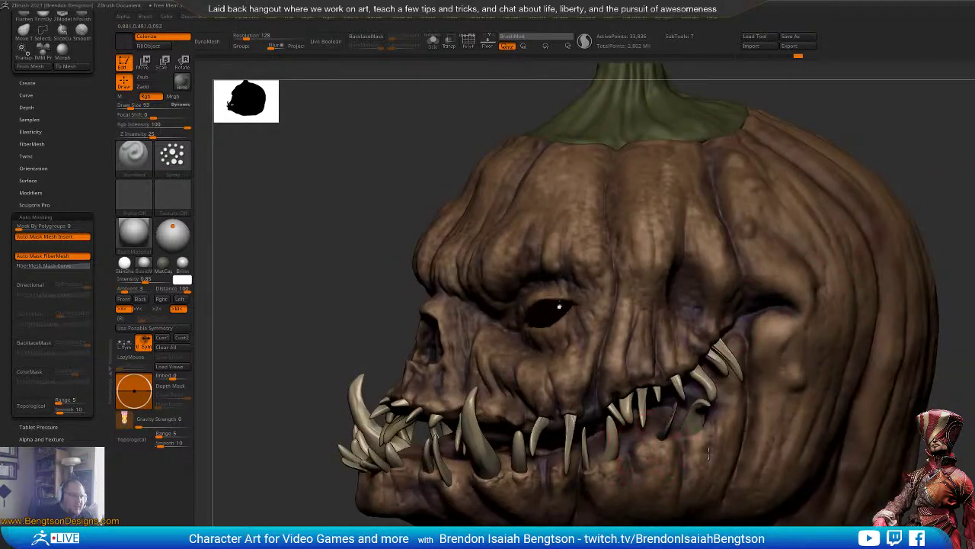
mouse_move(613, 500)
left_mouse_down()
mouse_move(607, 458)
mouse_move(574, 515)
left_mouse_up()
right_click_drag(571, 514, 478, 514)
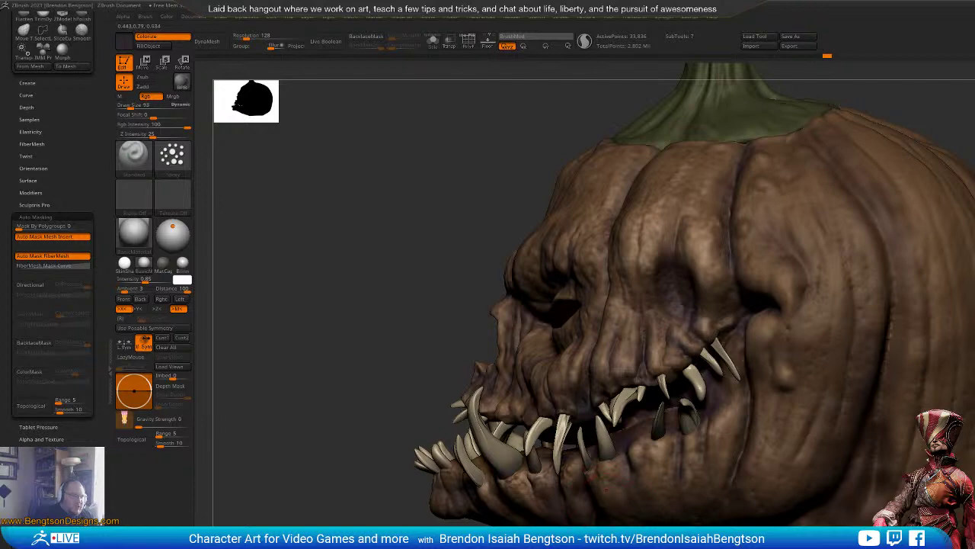
left_click_drag(702, 445, 692, 425)
left_click_drag(328, 449, 500, 480)
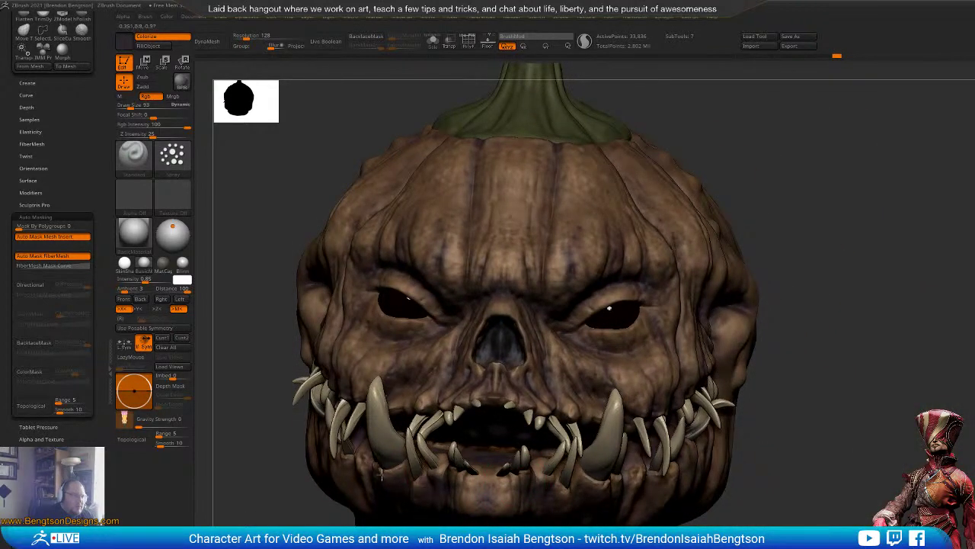
left_click_drag(398, 466, 383, 475)
Step: Select and isolate the head, set the Draw Size to 44 and paint near black over the floor of the mouth
mouse_move(469, 533)
left_mouse_down("alt")
mouse_move(472, 526)
mouse_move(366, 530)
mouse_move(378, 530)
left_mouse_up("alt")
left_click_drag(251, 488, 532, 519)
left_click(444, 464, "alt")
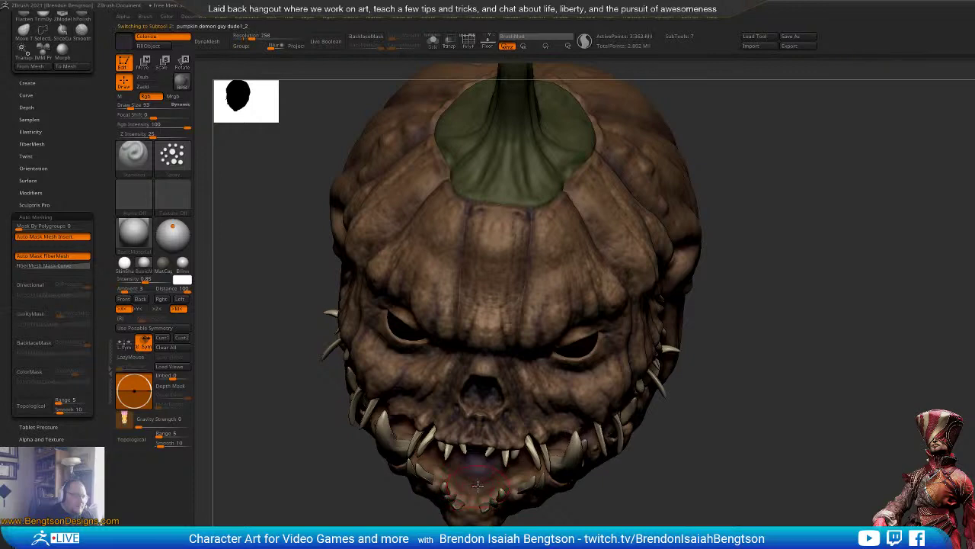
key("shift+s")
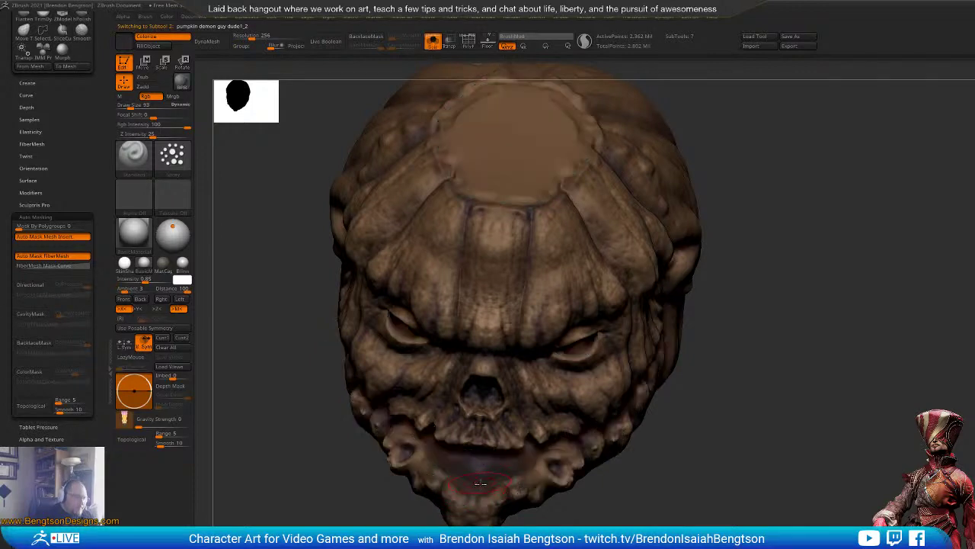
left_click_drag(452, 475, 423, 437)
mouse_move(731, 488)
left_mouse_down("alt")
mouse_move(793, 526)
mouse_move(762, 511)
left_mouse_up("alt")
key("space")
left_click_drag(579, 437, 572, 437)
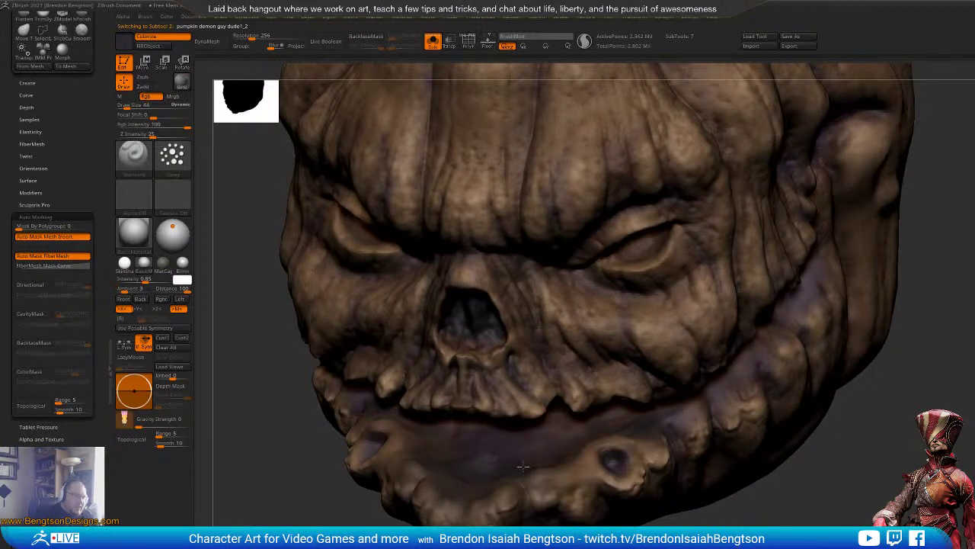
Step: Paint near black along the gap between the lips, from the front of the mouth back to its corner
left_click_drag(320, 522, 405, 469)
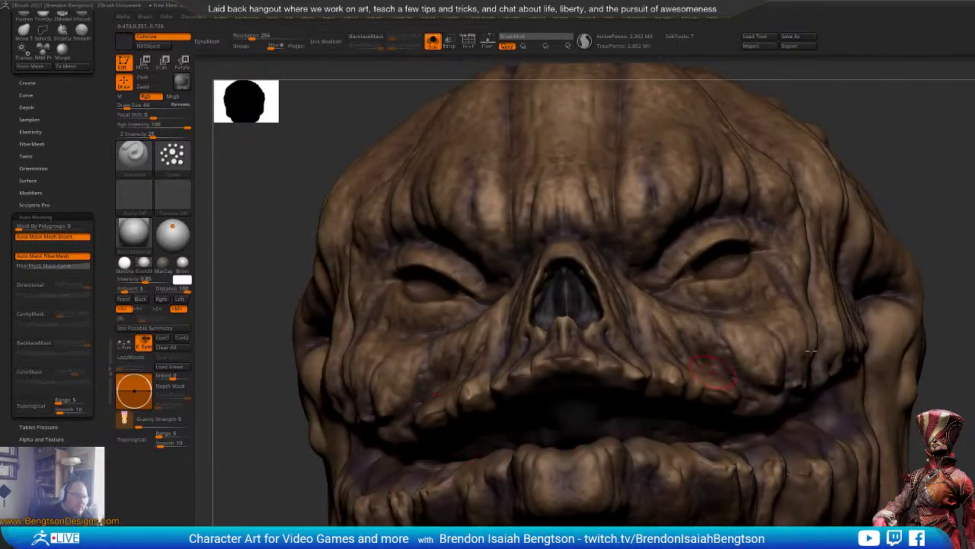
right_click_drag(810, 351, 670, 415)
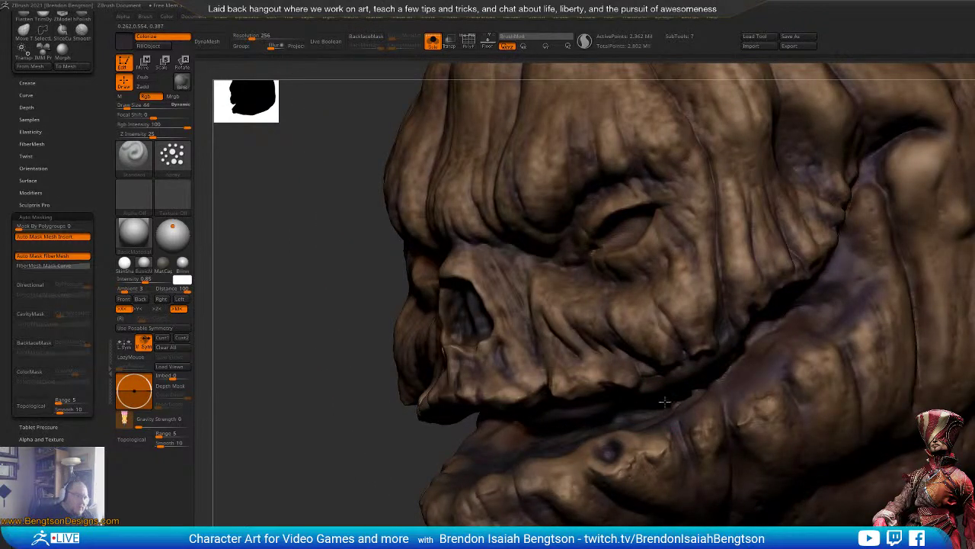
mouse_move(665, 401)
left_mouse_down()
mouse_move(797, 303)
mouse_move(791, 316)
left_mouse_up()
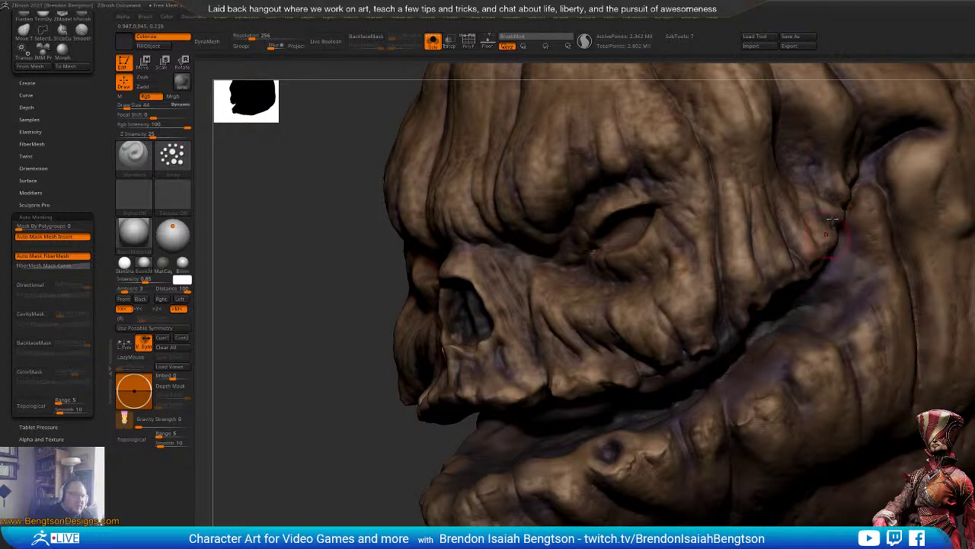
right_click_drag(805, 303, 688, 448, "alt")
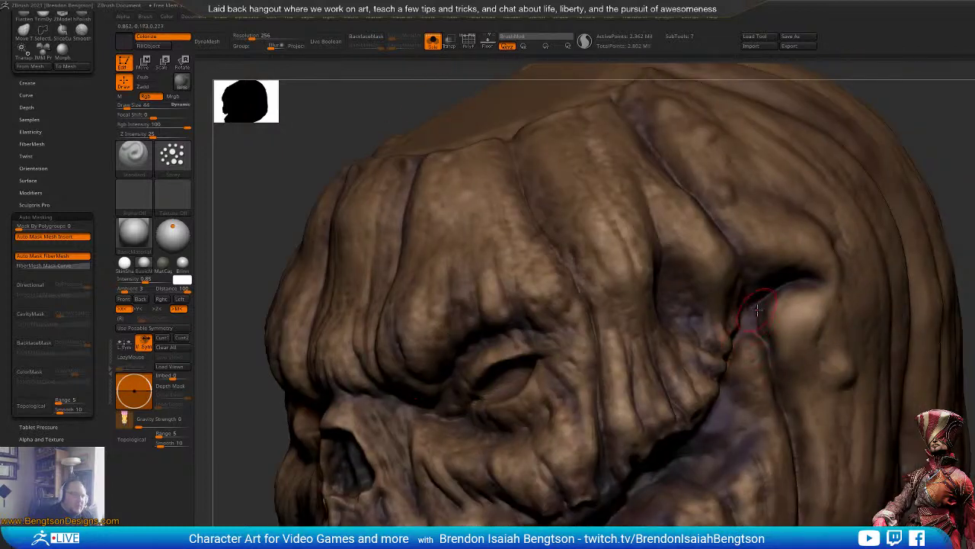
Step: Set the Draw Size to 13 and darken the crease from the ear down to the mouth corner and along the upper lip
key("space")
left_click_drag(757, 310, 753, 296)
left_click_drag(742, 333, 735, 351)
right_click_drag(957, 285, 911, 244)
left_click_drag(725, 354, 715, 370)
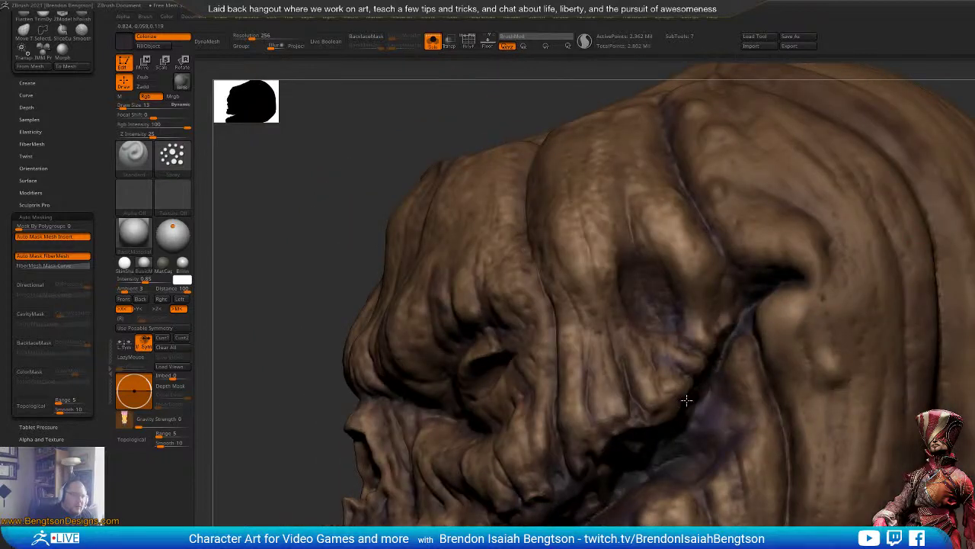
mouse_move(635, 469)
right_mouse_down()
mouse_move(649, 455)
mouse_move(640, 366)
mouse_move(643, 394)
right_mouse_up()
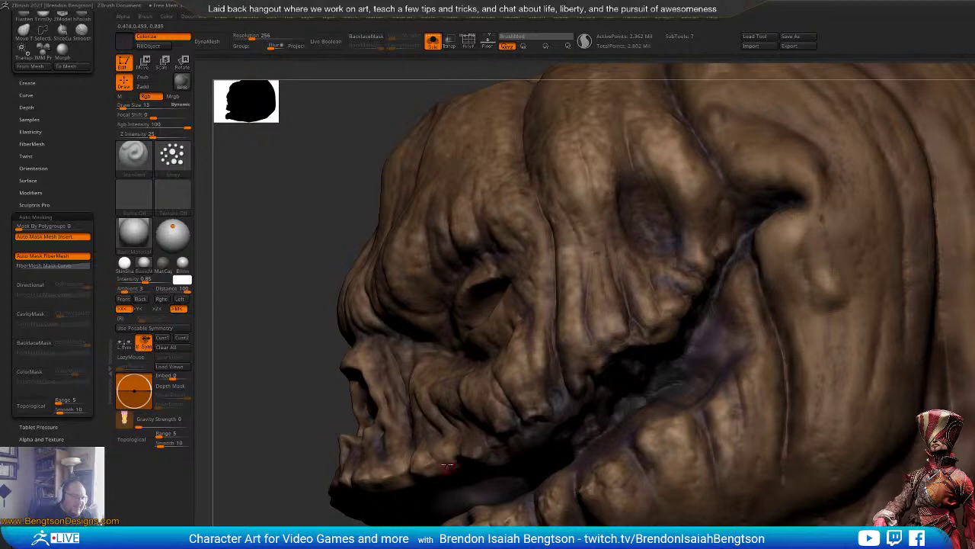
right_click_drag(496, 409, 593, 389, "alt")
right_click_drag(476, 389, 516, 454)
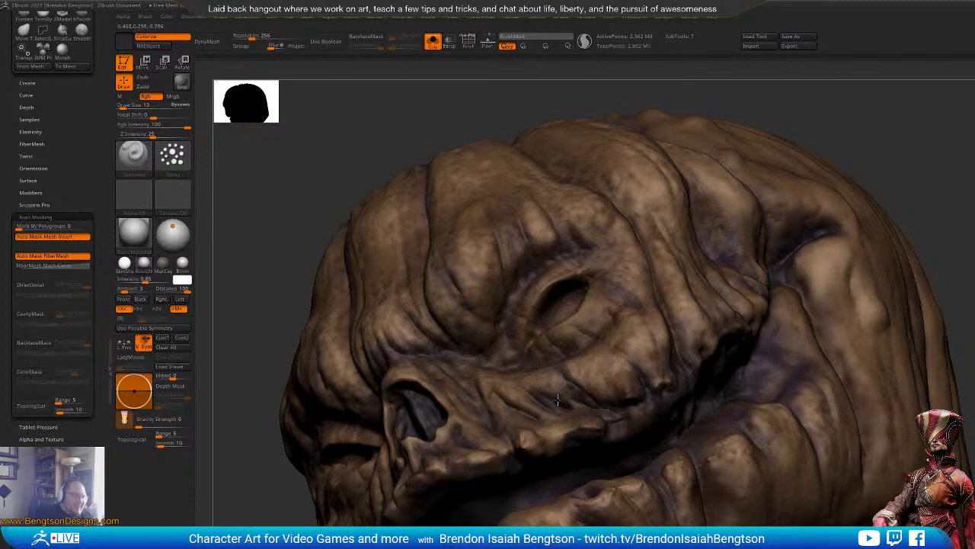
right_click_drag(703, 364, 669, 412, "ctrl")
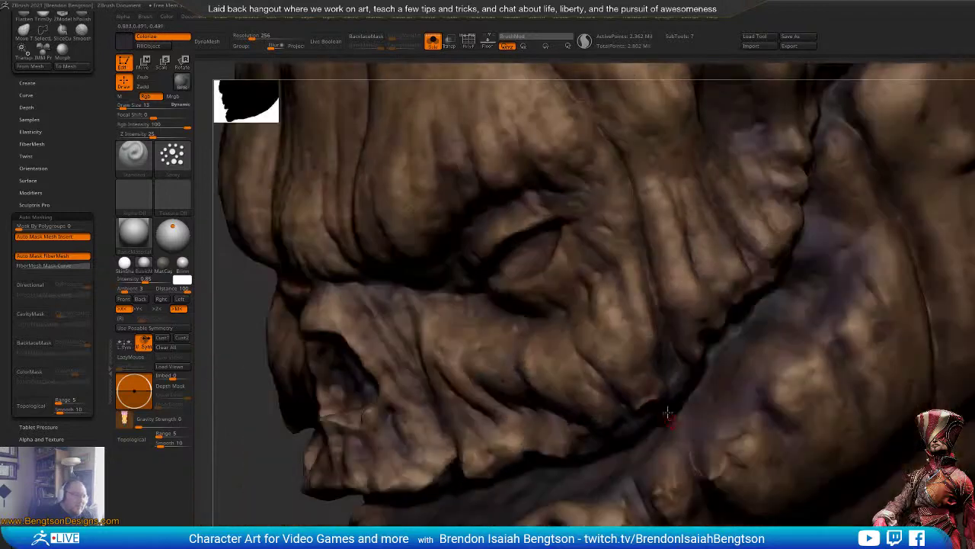
Step: Change the paint colour to light tan and set the Draw Size to 28 for highlighting the cheek folds
key("c")
key("space")
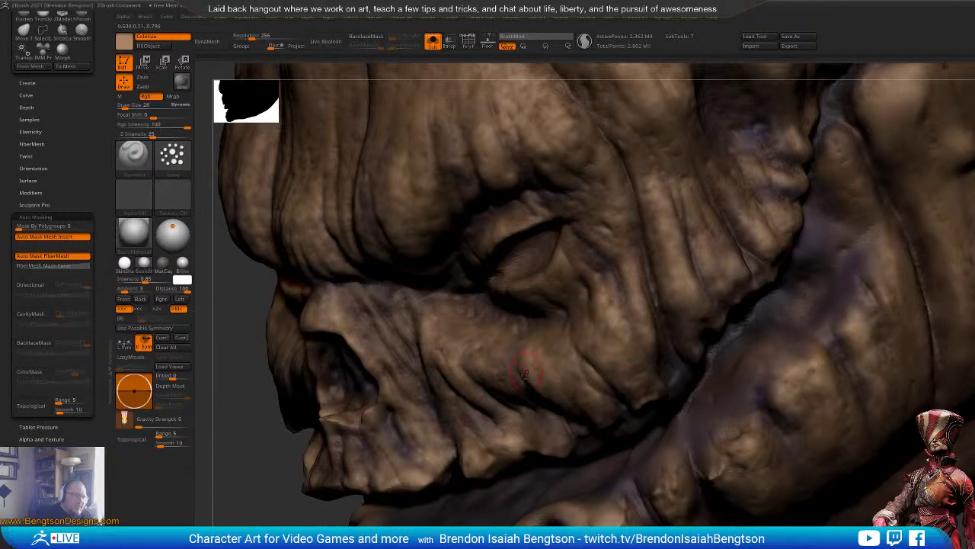
right_click_drag(525, 372, 617, 367, "ctrl")
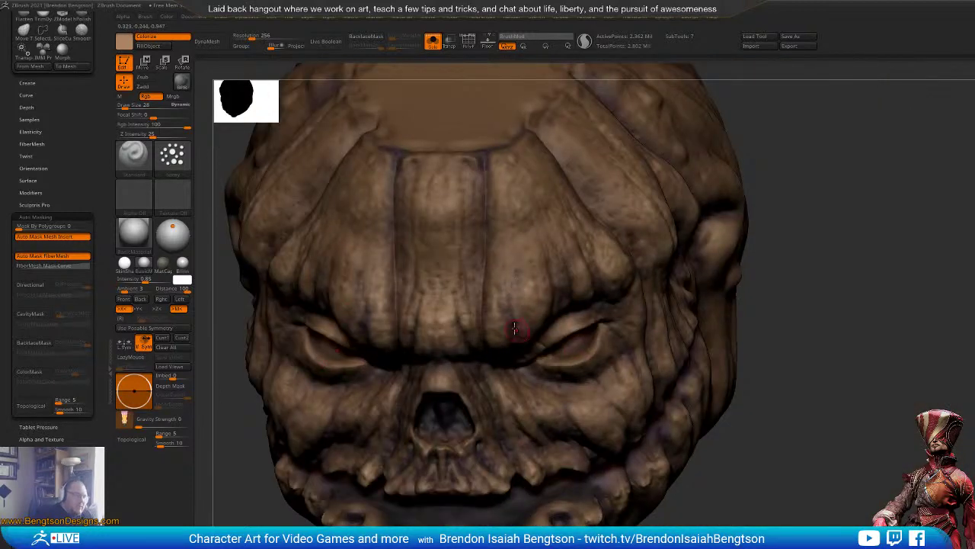
Step: Set the Draw Size to 10, show all parts again and paint fine tan highlights on the forehead wrinkles and eye folds
key("space")
key("space")
key("alt+shift+s")
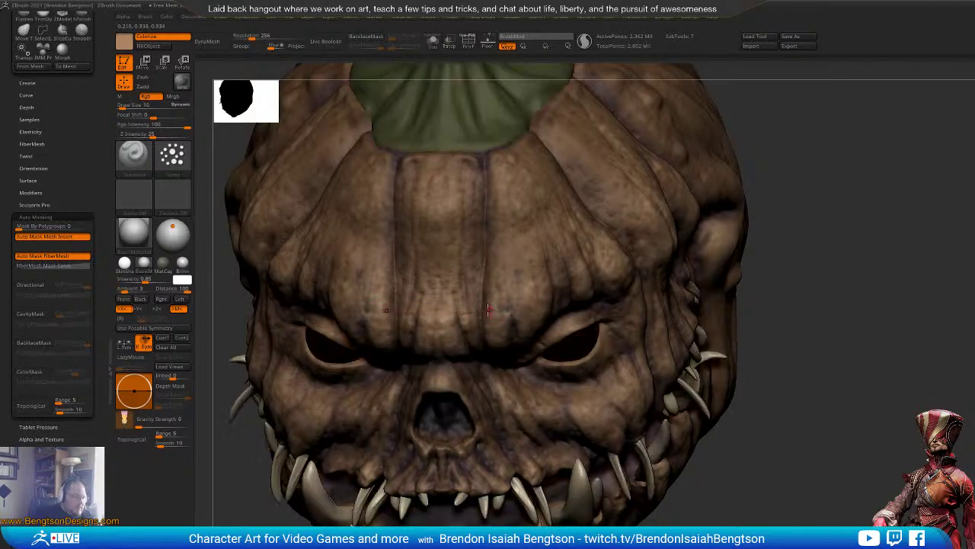
left_click_drag(895, 261, 891, 240)
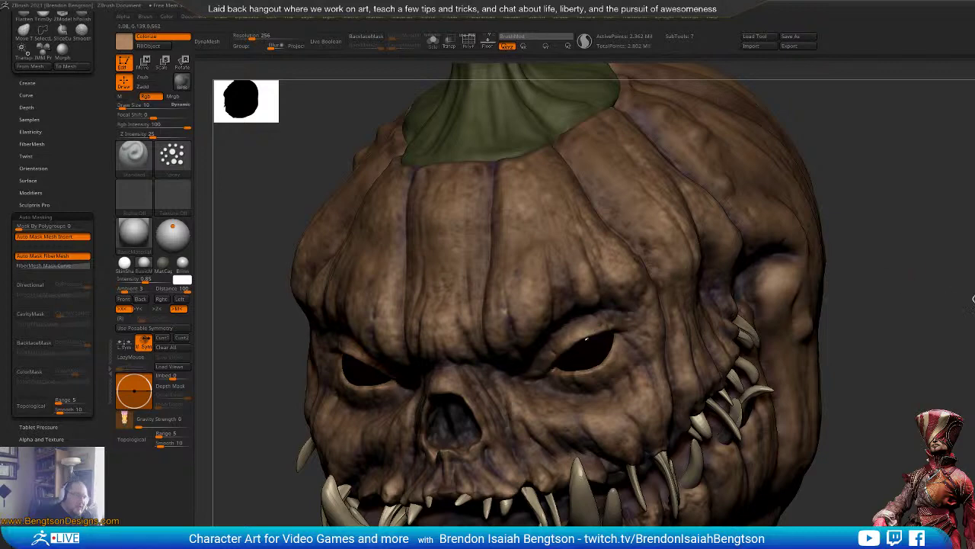
right_click_drag(586, 340, 527, 359)
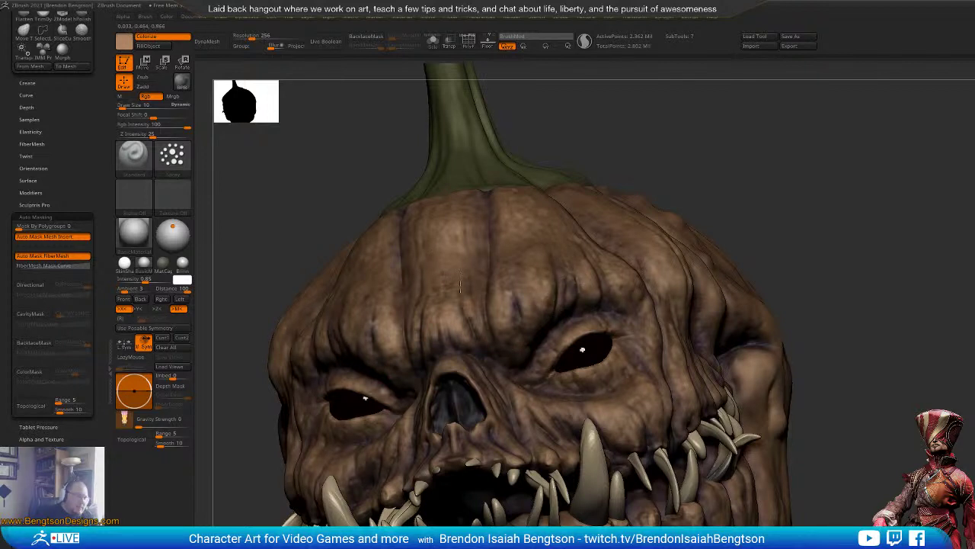
left_click_drag(838, 207, 846, 229)
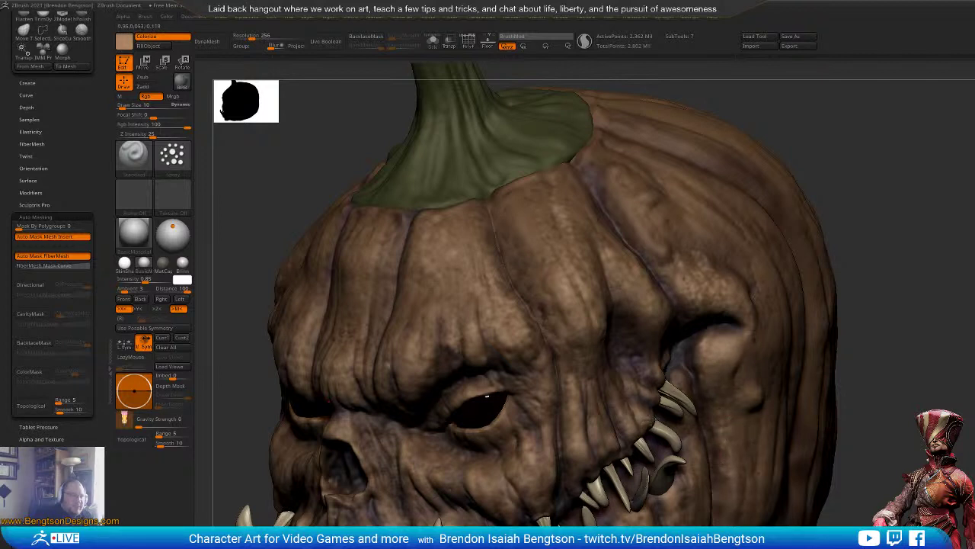
left_click_drag(943, 340, 933, 278)
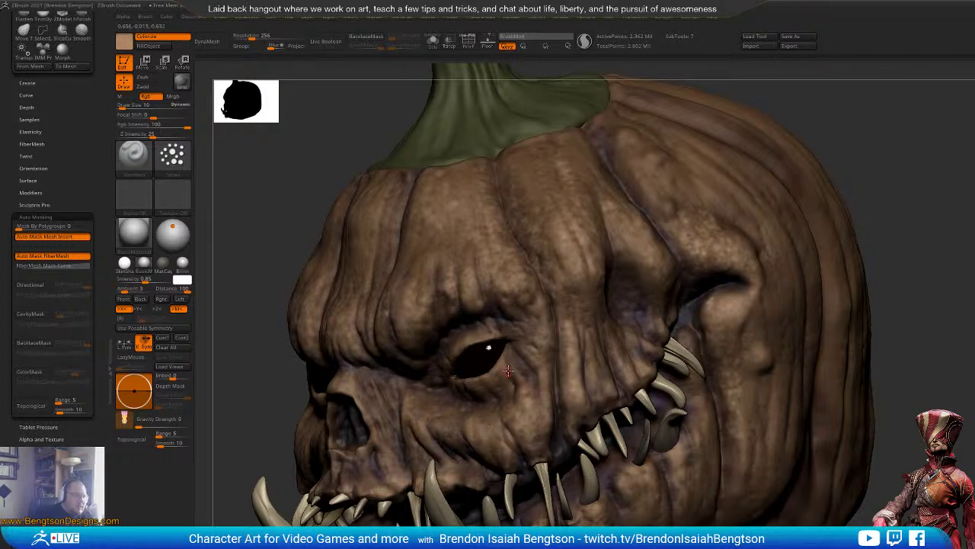
Step: Select the pumpkin stem, sample its green and darken the paint colour to a very dark green
left_click_drag(907, 358, 952, 423, "alt")
left_click(509, 158, "alt")
left_click_drag(547, 164, 591, 259, "alt")
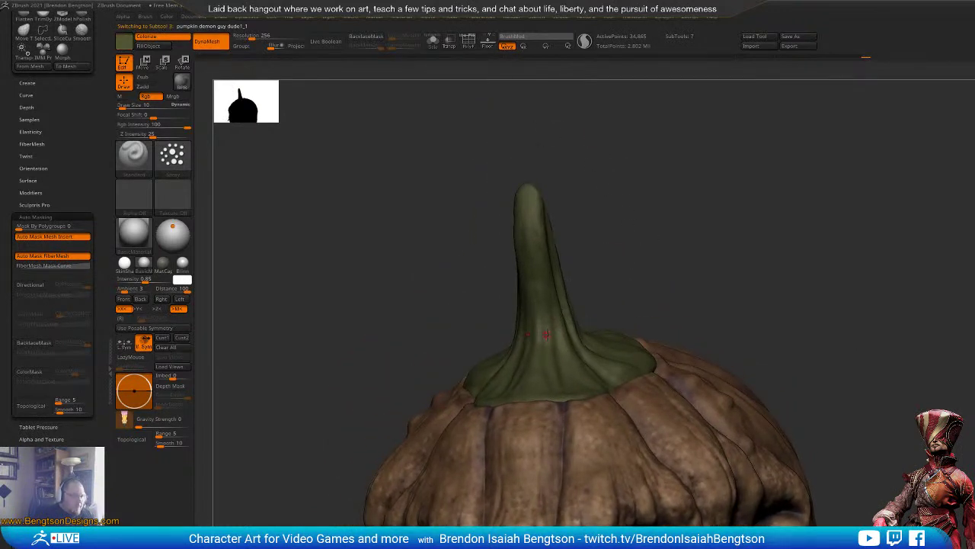
key("space")
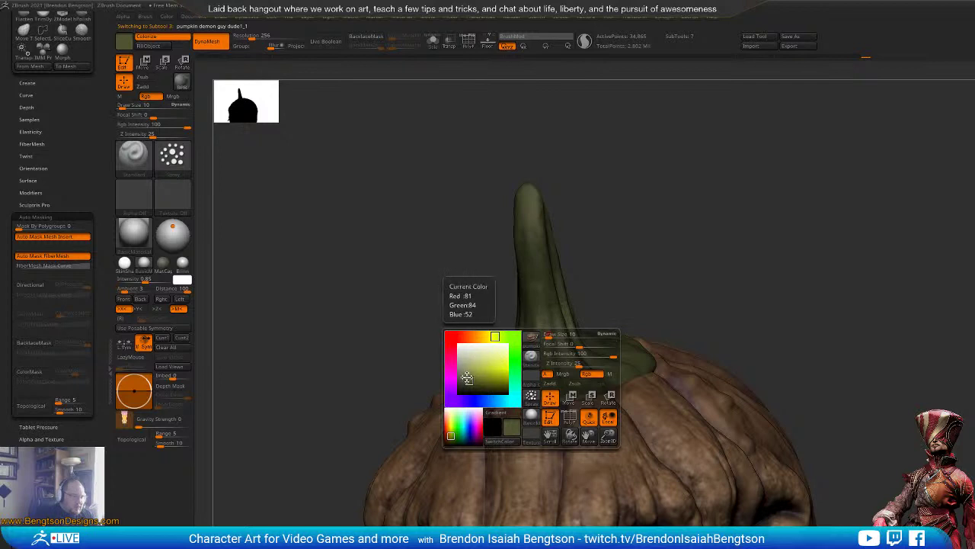
left_click_drag(644, 207, 597, 246)
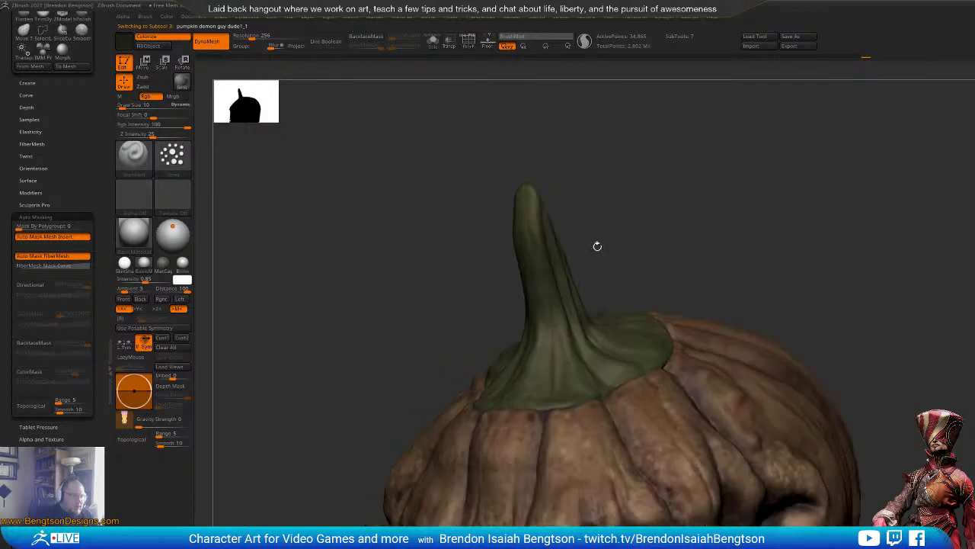
Step: Undo a speckled test streak on the stem and switch the brush's stroke type from Spray to FreeHand
left_click_drag(560, 402, 539, 262)
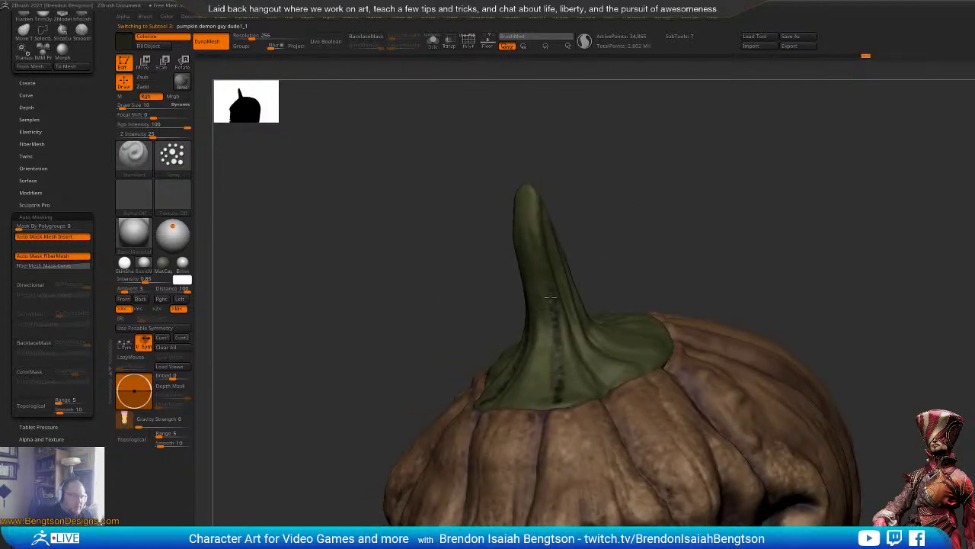
key("ctrl+z")
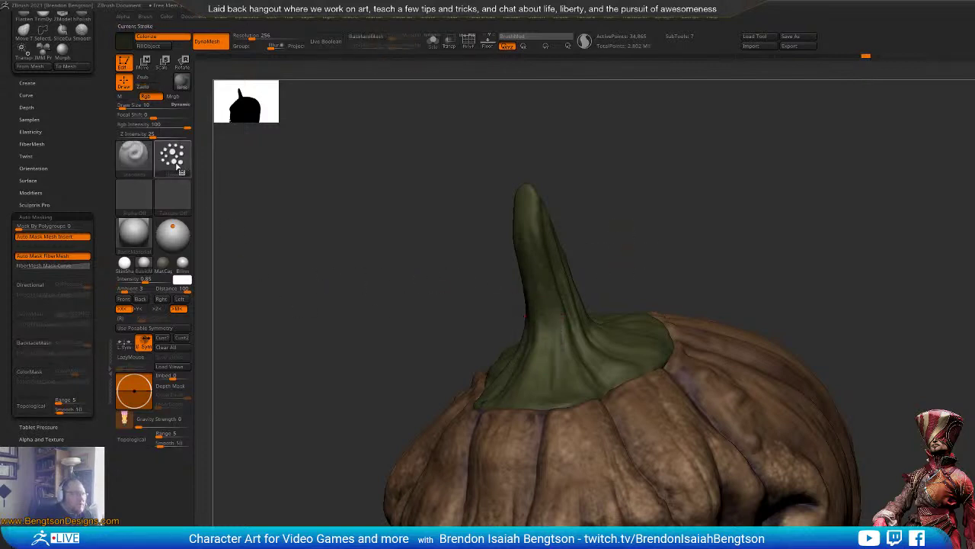
left_click(187, 164)
left_click(302, 168)
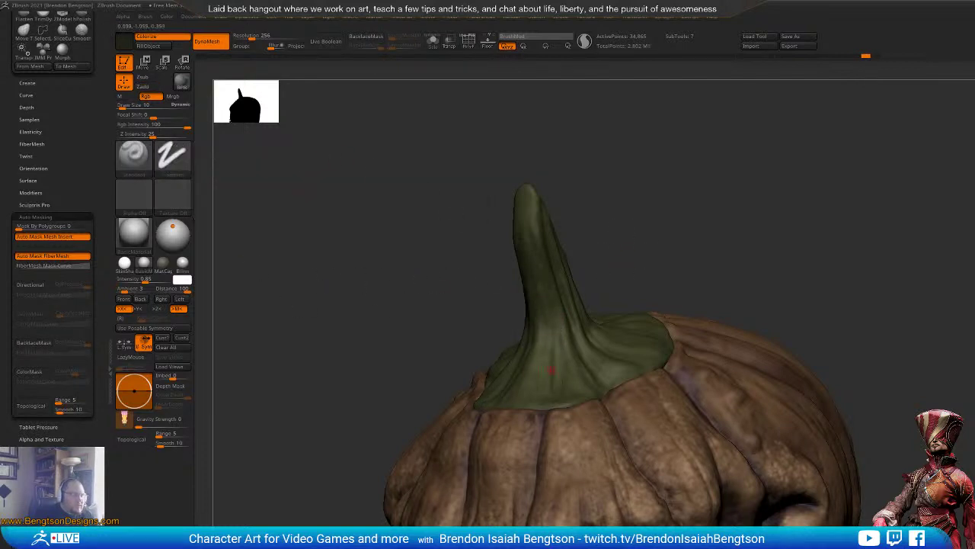
Step: Set the Draw Size to 28 and paint very dark green shading into the grooves of the pumpkin stem on all sides
key("space")
left_click_drag(556, 360, 551, 362)
left_click_drag(539, 255, 558, 390)
mouse_move(558, 388)
left_mouse_down()
mouse_move(540, 255)
mouse_move(558, 406)
left_mouse_up()
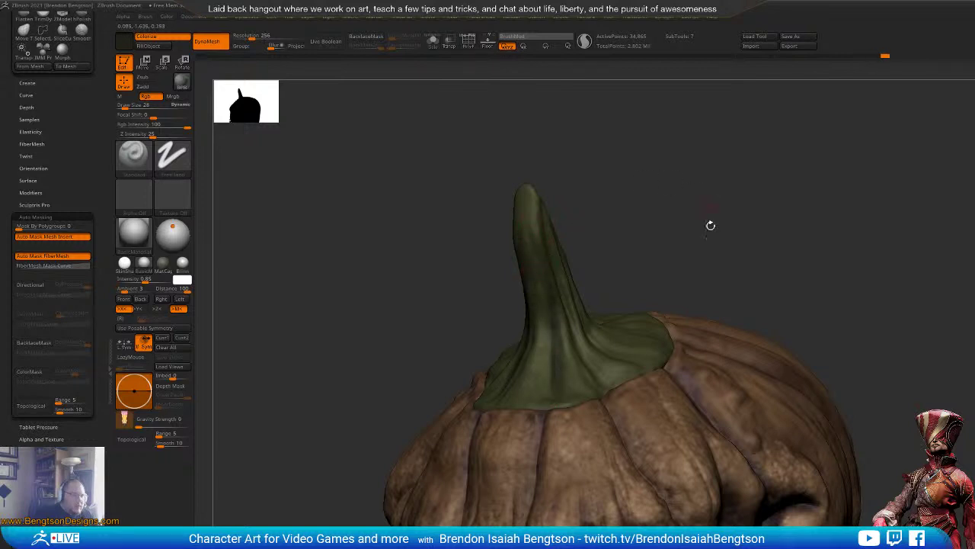
left_click_drag(709, 224, 518, 345)
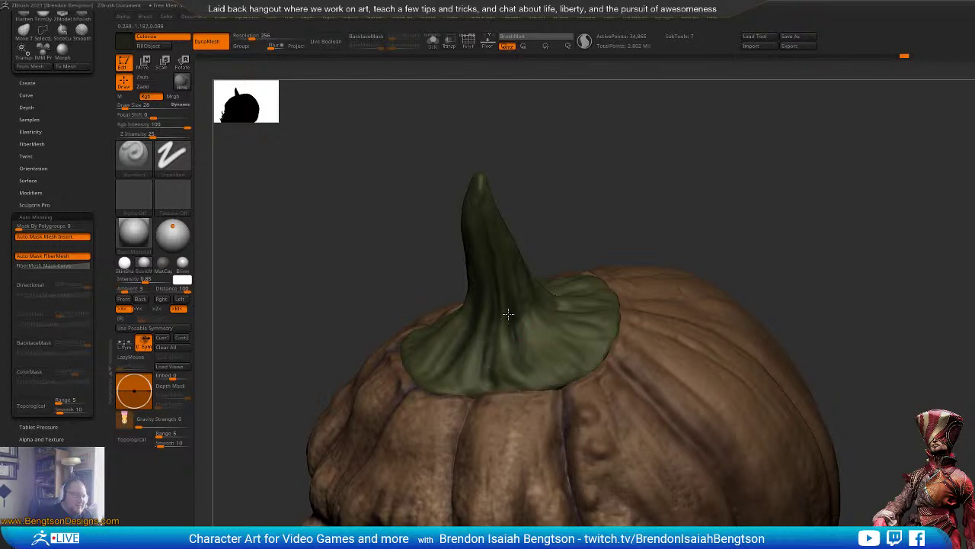
left_click_drag(481, 180, 547, 330)
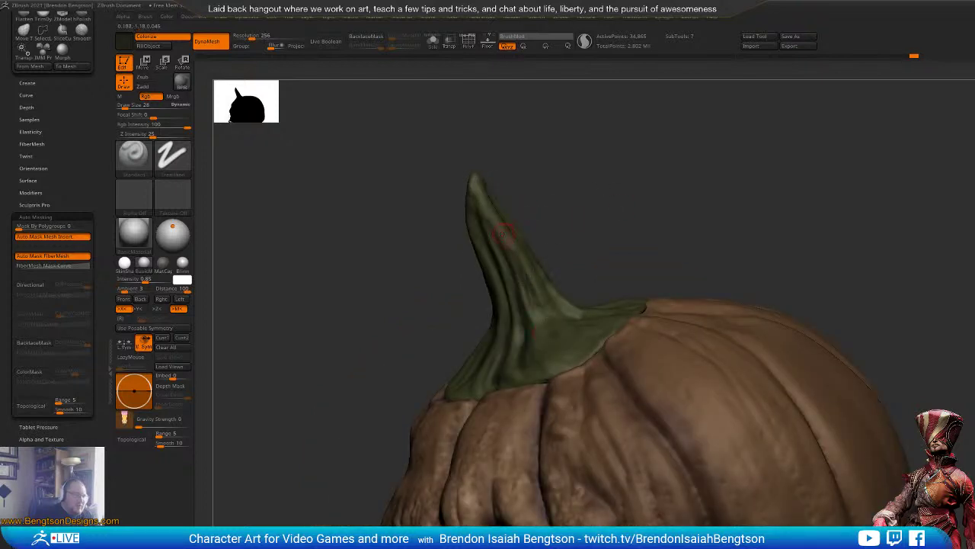
mouse_move(533, 277)
left_mouse_down()
mouse_move(645, 233)
mouse_move(585, 305)
mouse_move(520, 223)
mouse_move(568, 288)
mouse_move(579, 343)
mouse_move(590, 355)
mouse_move(598, 348)
left_mouse_up()
left_click_drag(633, 228, 568, 352)
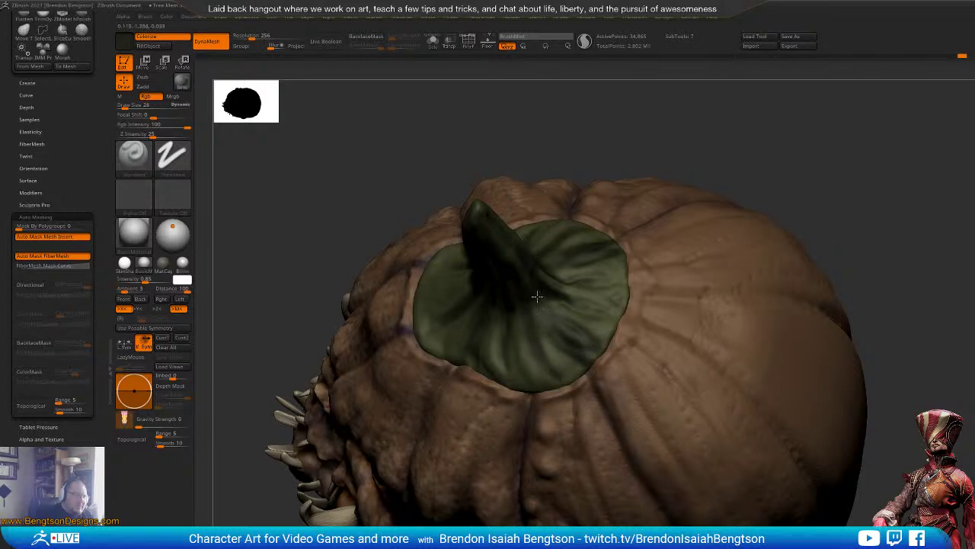
left_click_drag(740, 166, 637, 279)
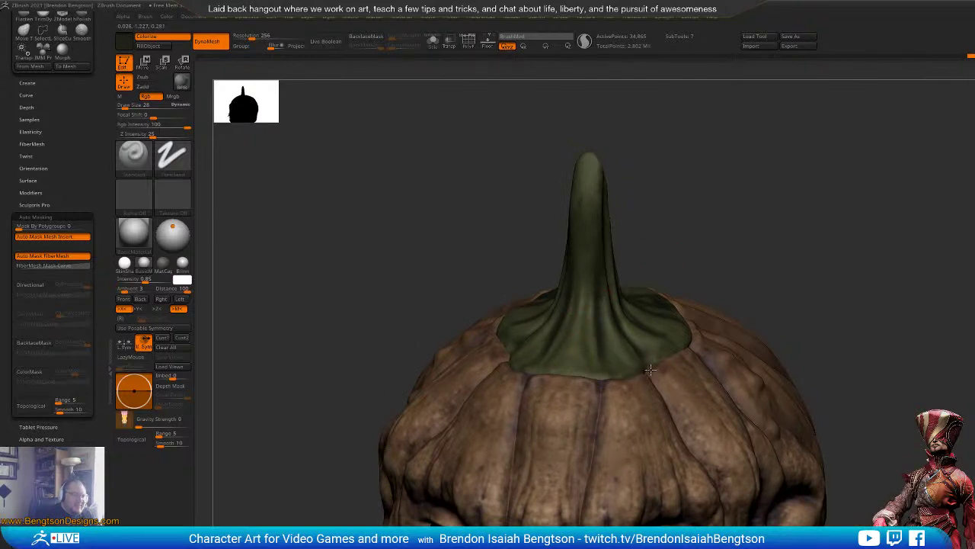
Step: Isolate the stem and darken the remaining grooves around its flared base with very dark green
key("alt+s")
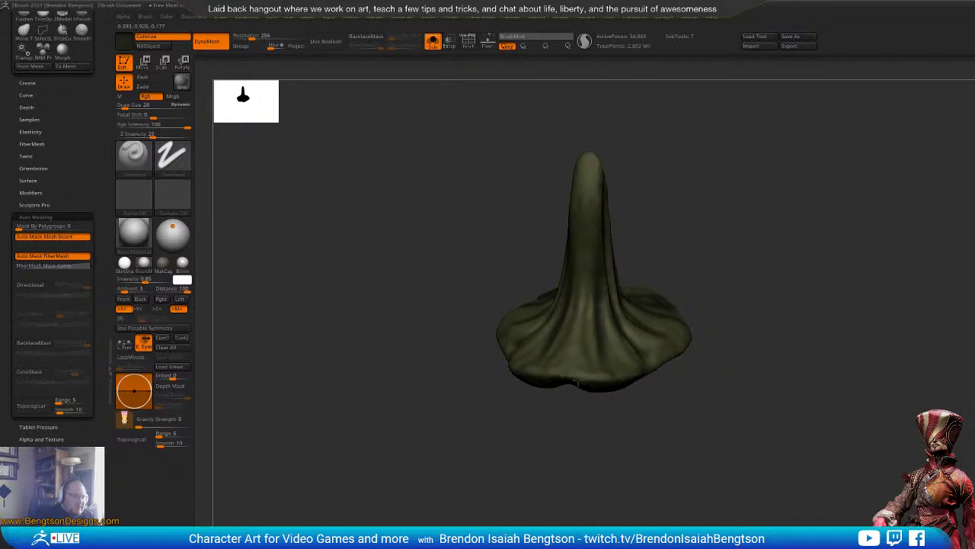
left_click_drag(753, 342, 653, 372)
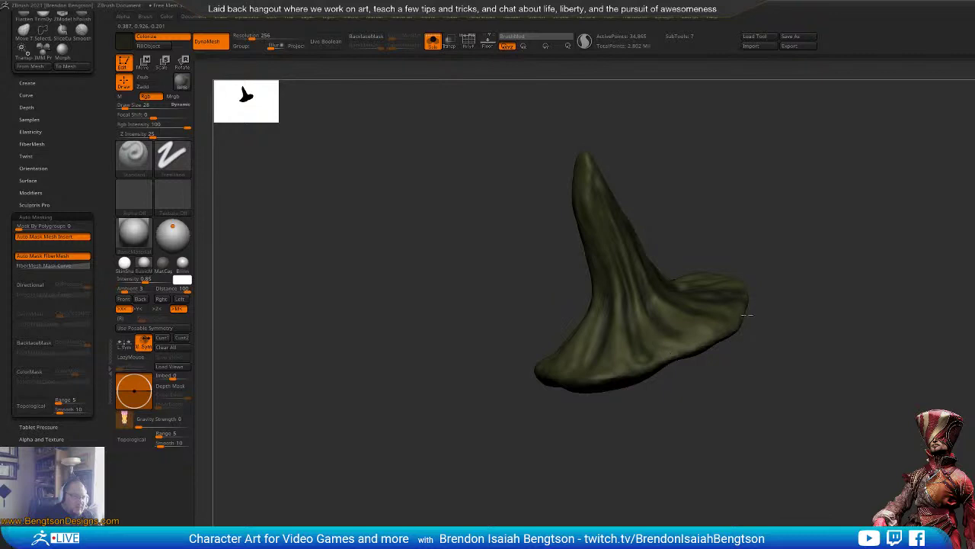
left_click_drag(828, 236, 701, 412)
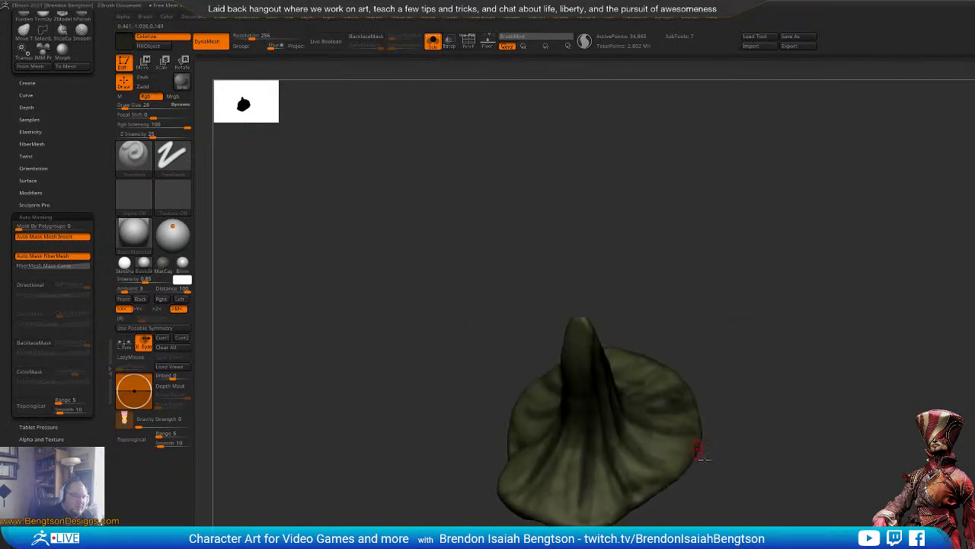
left_click_drag(699, 451, 583, 399)
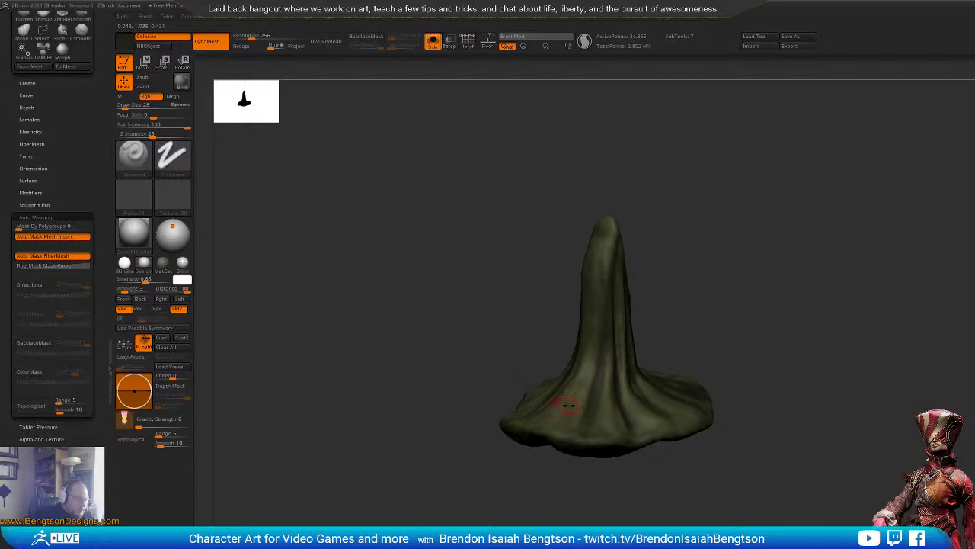
Step: Sample the stem's green, lighten it to a pale yellowish green and paint highlights on the stem's tip and front ridges
key("space")
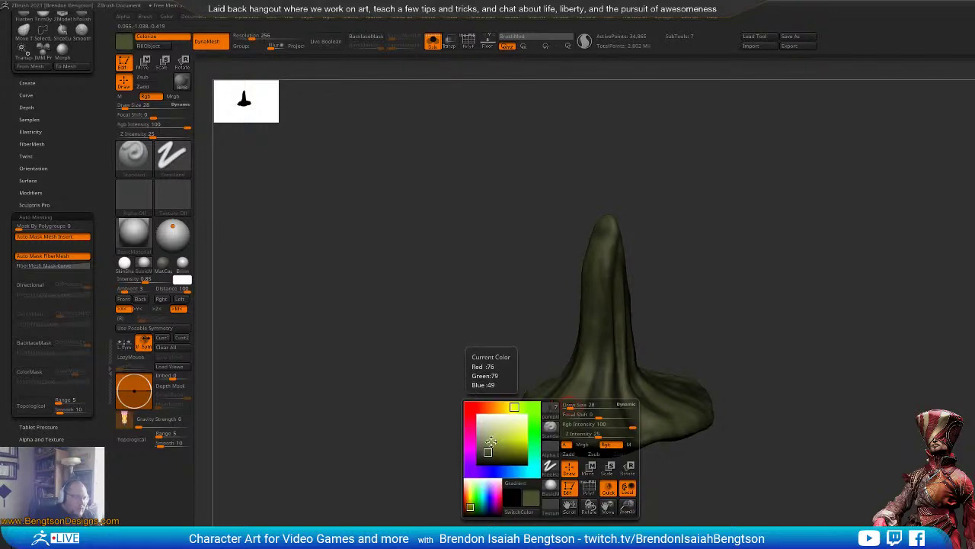
left_click(491, 441)
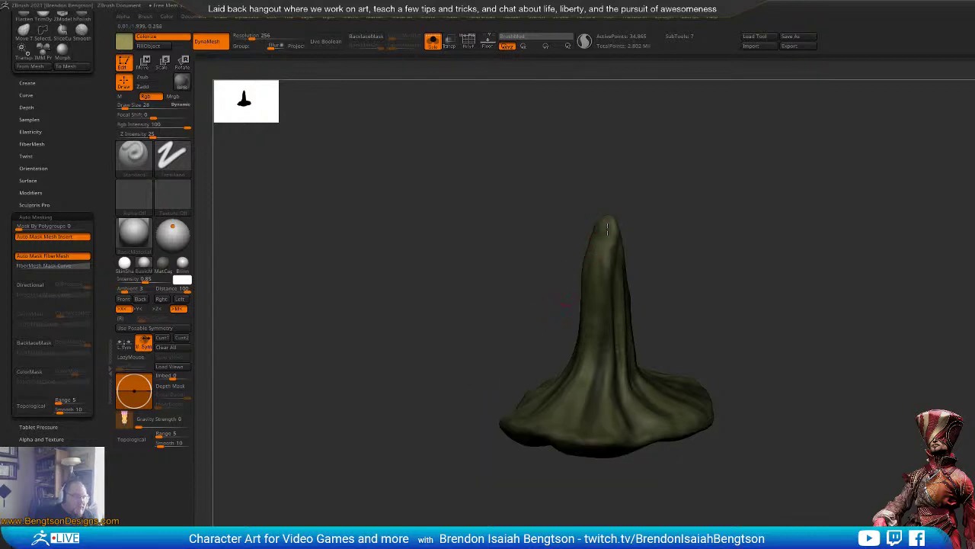
left_click_drag(614, 224, 602, 268)
mouse_move(601, 226)
left_mouse_down()
mouse_move(603, 315)
mouse_move(596, 284)
left_mouse_up()
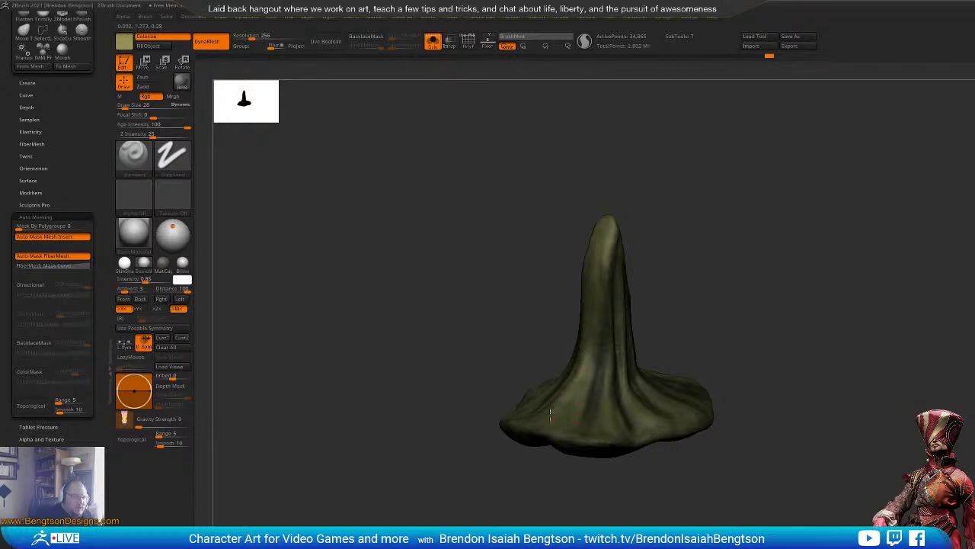
mouse_move(762, 259)
left_mouse_down()
mouse_move(790, 221)
mouse_move(803, 247)
mouse_move(805, 231)
mouse_move(822, 227)
mouse_move(799, 274)
mouse_move(582, 335)
mouse_move(566, 250)
mouse_move(560, 308)
mouse_move(607, 406)
left_mouse_up()
mouse_move(588, 343)
left_mouse_down()
mouse_move(602, 478)
mouse_move(596, 384)
left_mouse_up()
mouse_move(640, 481)
left_mouse_down()
mouse_move(599, 338)
mouse_move(611, 390)
left_mouse_up()
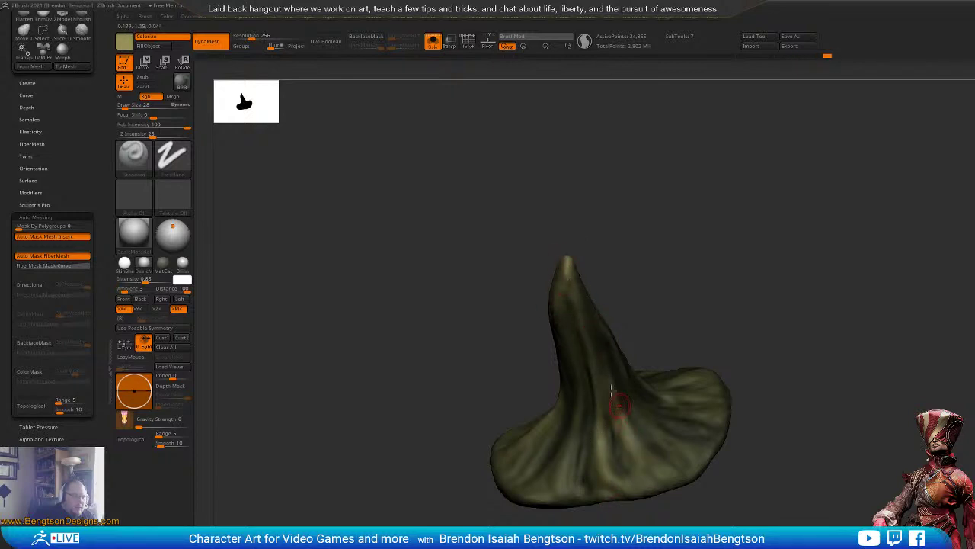
Step: Extend the pale green highlights along the stem's other ridges and its flared base, and show all parts again
left_click_drag(661, 467, 612, 360)
mouse_move(688, 286)
left_mouse_down()
mouse_move(698, 221)
mouse_move(670, 243)
left_mouse_up()
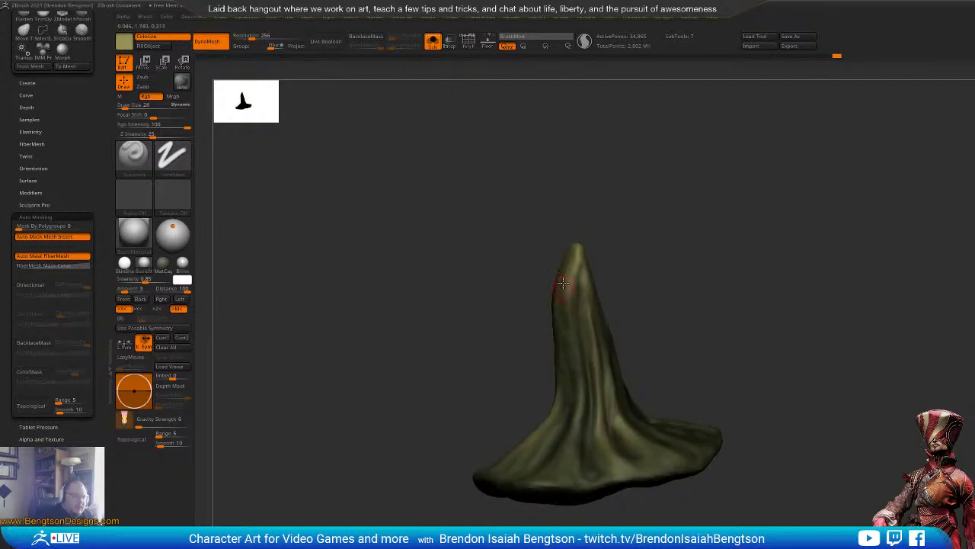
left_click_drag(563, 283, 577, 375)
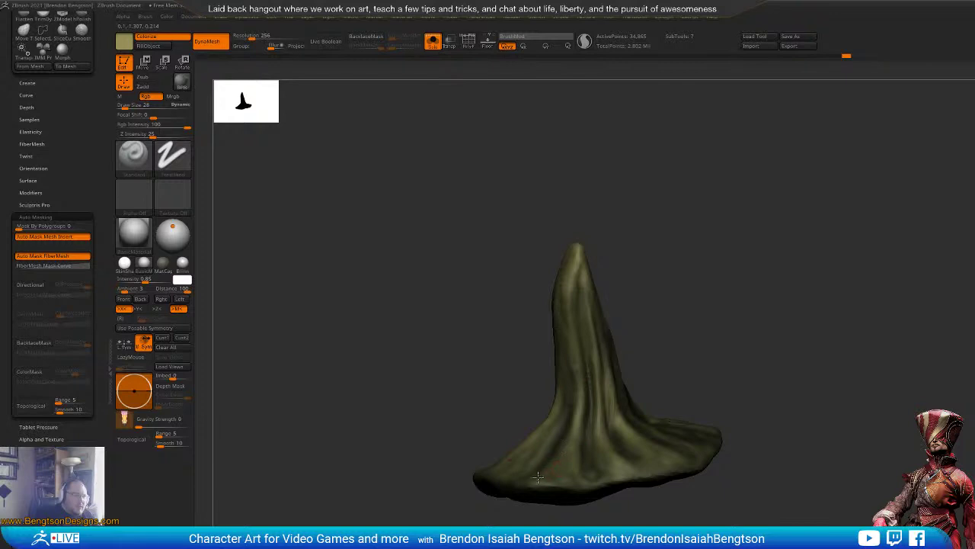
left_click_drag(538, 479, 565, 485)
left_click_drag(720, 316, 678, 373)
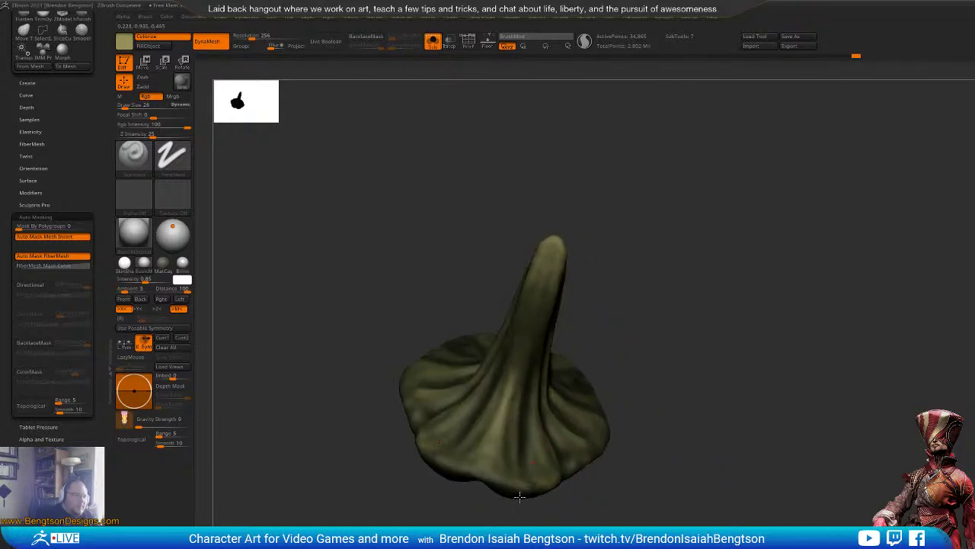
mouse_move(698, 306)
left_mouse_down()
mouse_move(691, 303)
mouse_move(723, 275)
mouse_move(716, 298)
left_mouse_up()
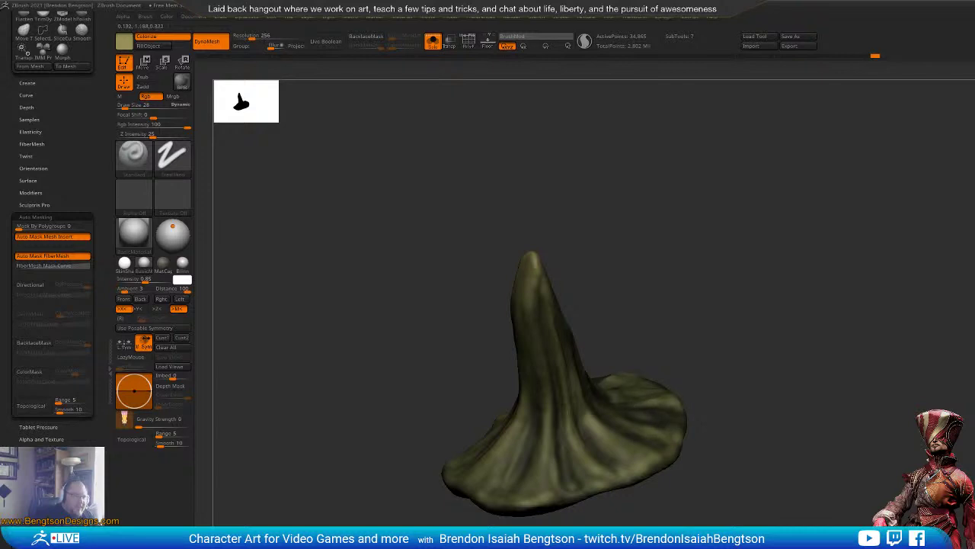
mouse_move(685, 330)
left_mouse_down()
mouse_move(744, 311)
mouse_move(716, 256)
left_mouse_up()
key("alt+s")
left_click_drag(917, 354, 878, 345, "alt")
left_click_drag(941, 411, 924, 267, "alt")
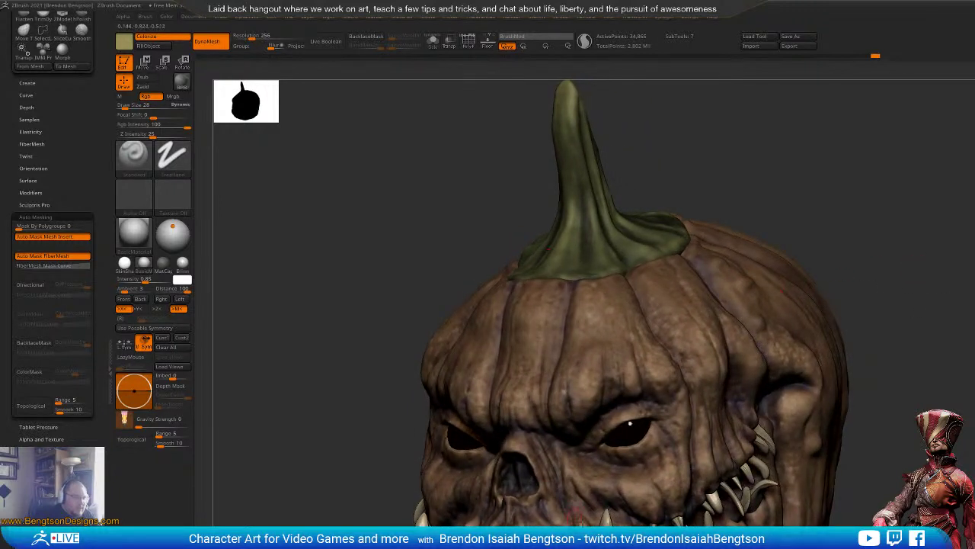
Step: Select the lower teeth, sample their bone colour, set the Draw Size to 84 and isolate them
left_click(580, 290, "alt")
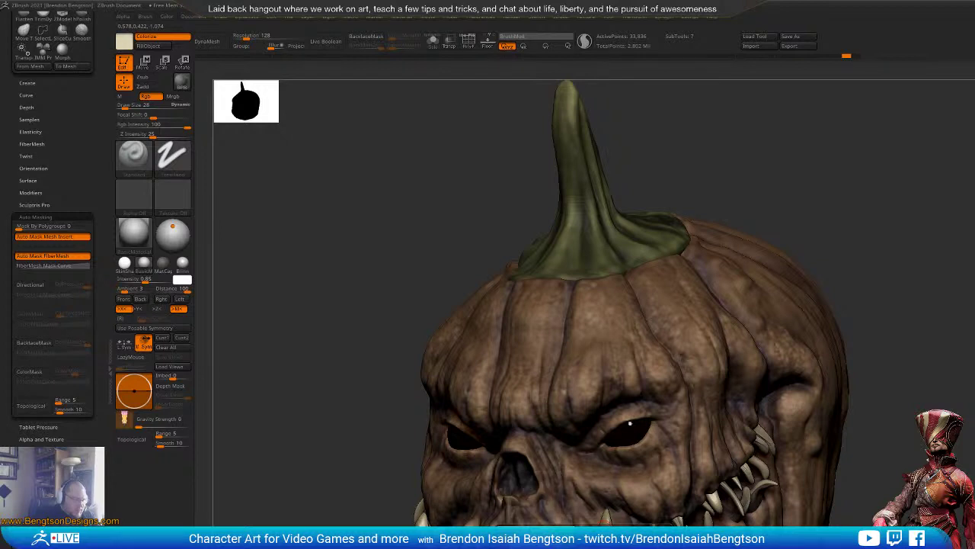
key("s")
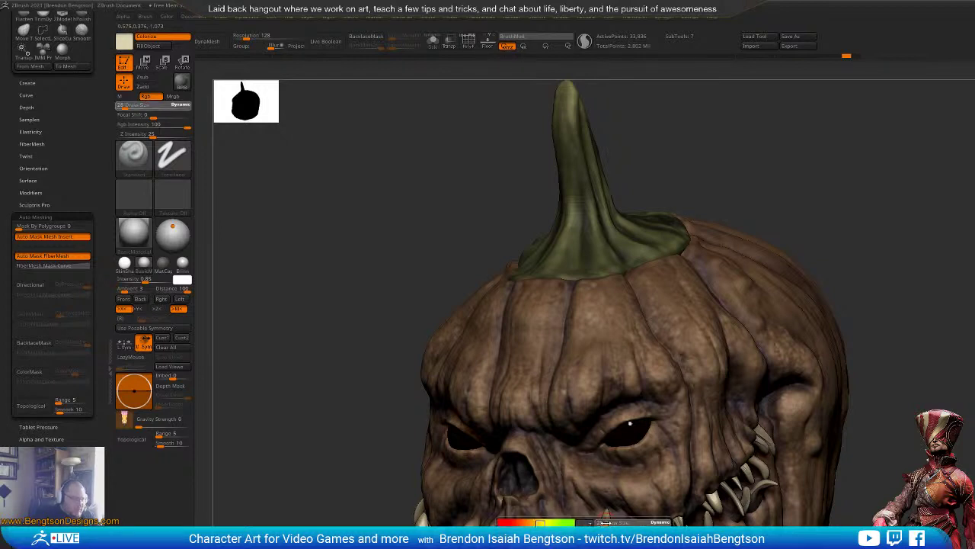
left_click(606, 521)
key("alt+s")
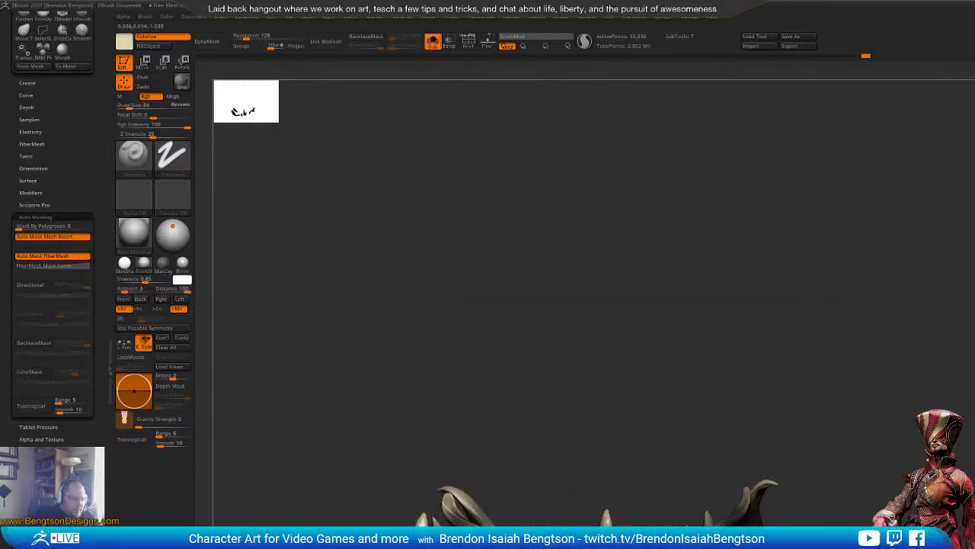
Step: Paint bone-coloured highlights on the tips of the isolated lower teeth and show all parts again
left_click_drag(743, 431, 718, 410)
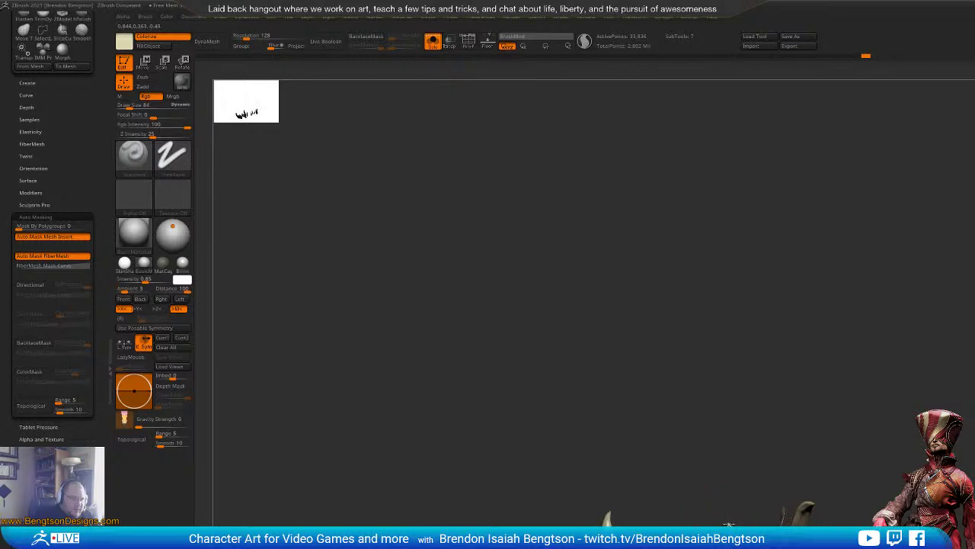
left_click_drag(728, 526, 713, 524)
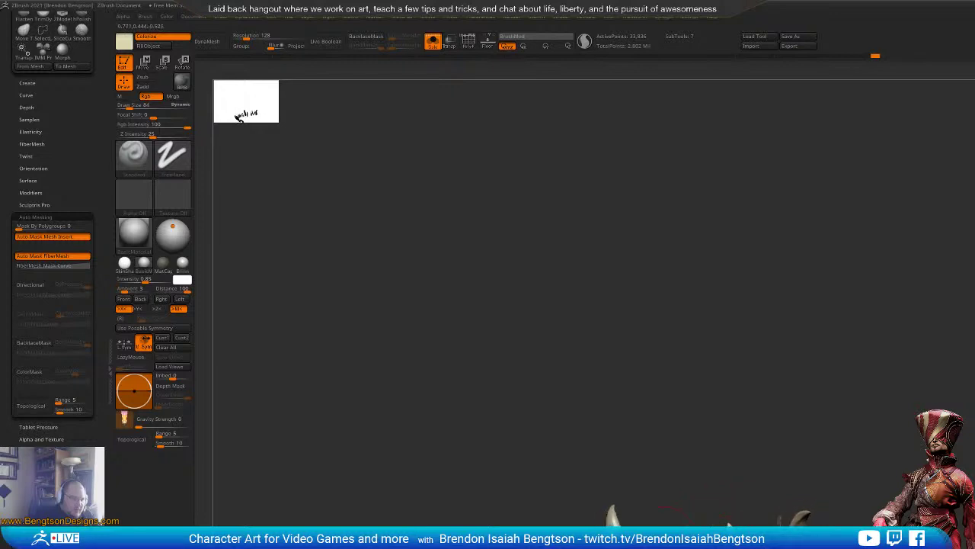
left_click_drag(721, 456, 793, 515)
left_click_drag(877, 465, 618, 437)
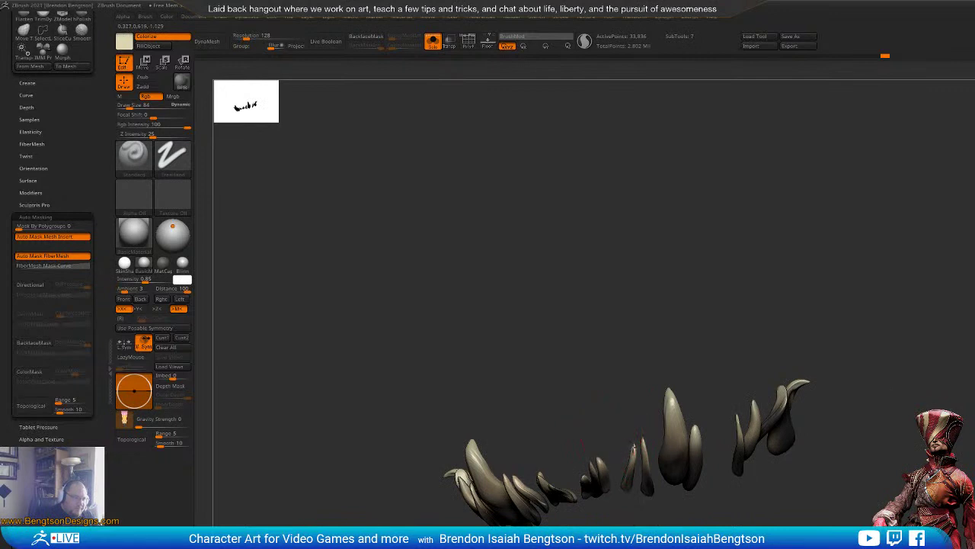
left_click(592, 460)
left_click_drag(586, 397, 581, 342)
left_click_drag(558, 498, 583, 483)
mouse_move(591, 442)
left_mouse_down()
mouse_move(630, 373)
mouse_move(736, 411)
mouse_move(686, 419)
left_mouse_up()
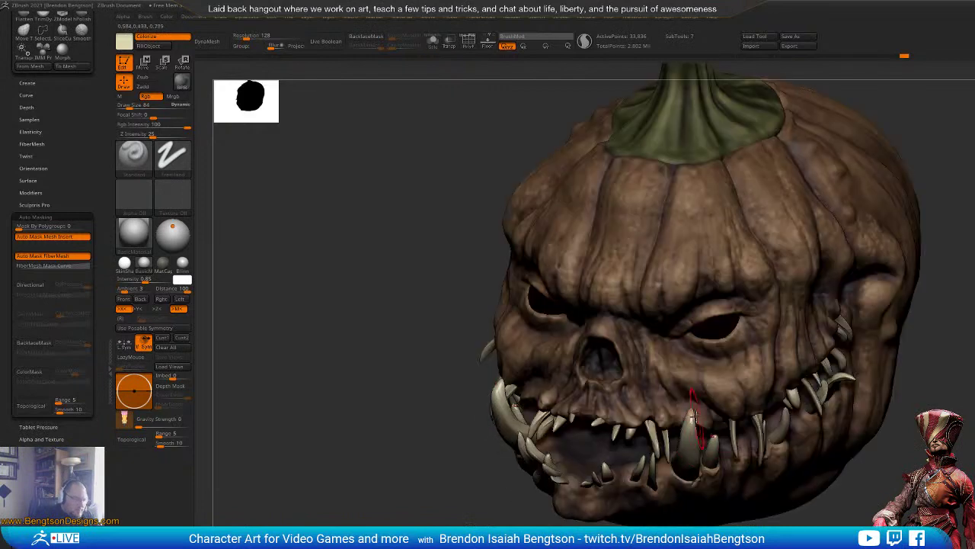
Step: Select the upper teeth piece and sample the dark colour inside the mouth for shading the tooth bases
left_click(655, 465, "alt")
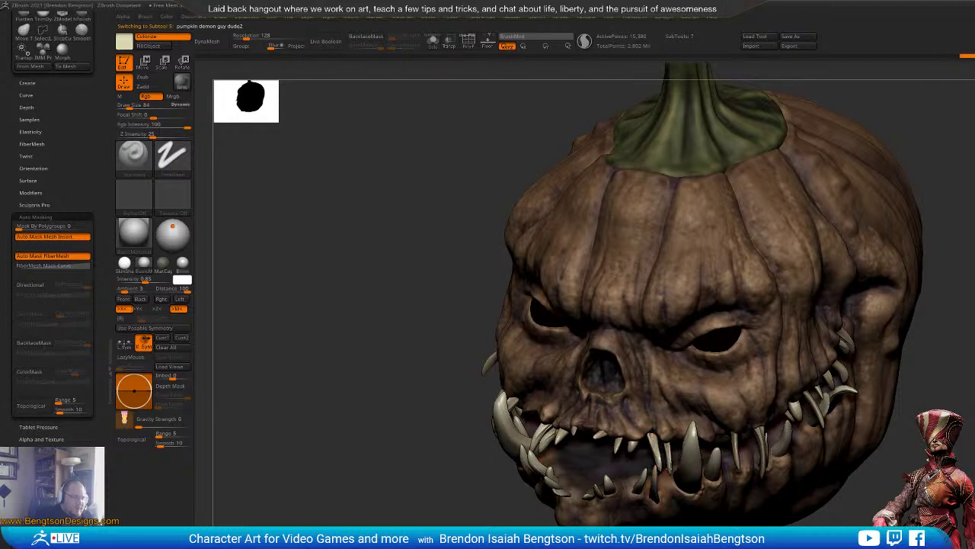
right_click_drag(687, 486, 598, 467)
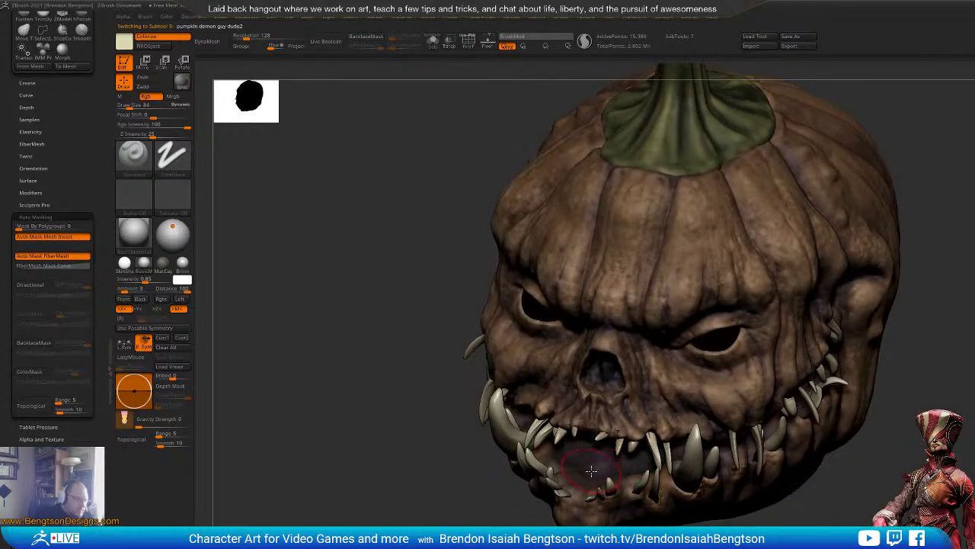
key("c")
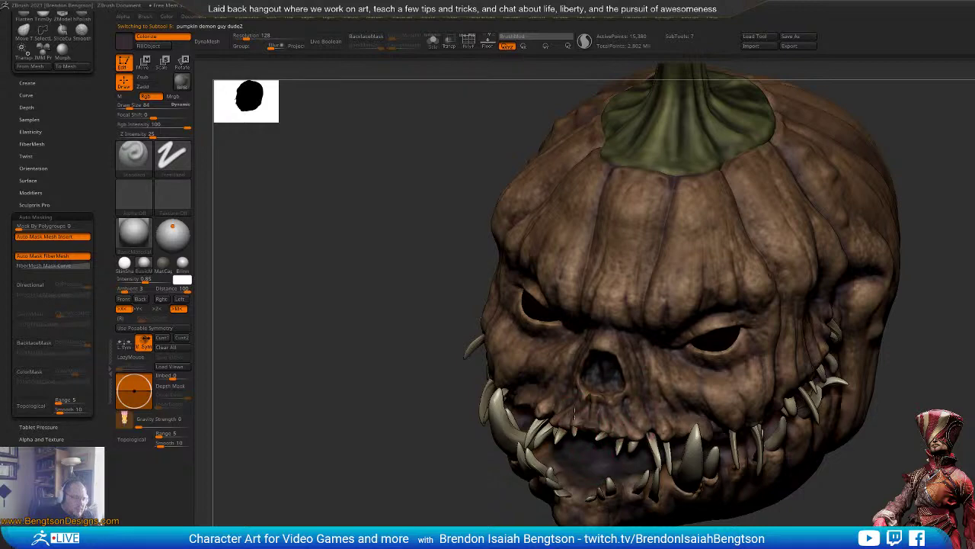
right_click_drag(682, 432, 733, 436)
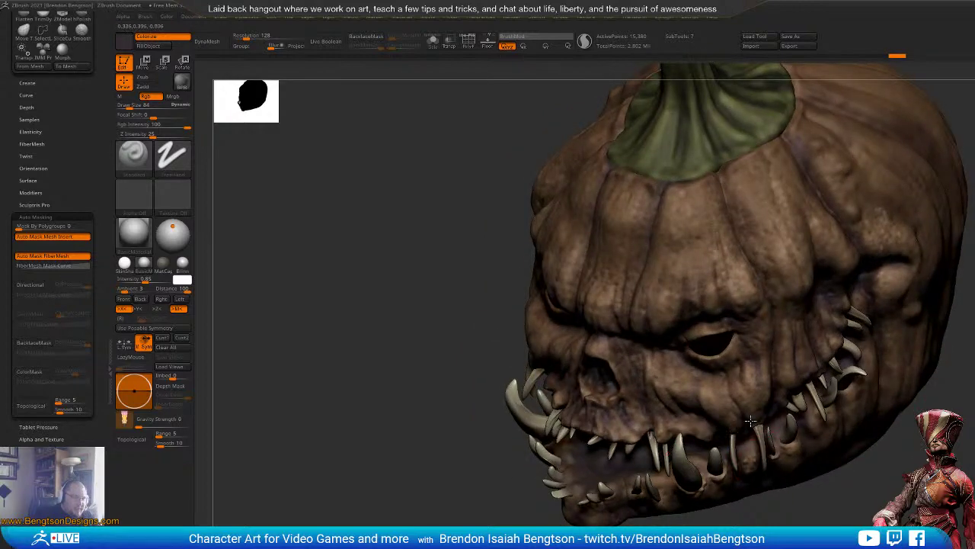
right_click_drag(757, 419, 533, 430)
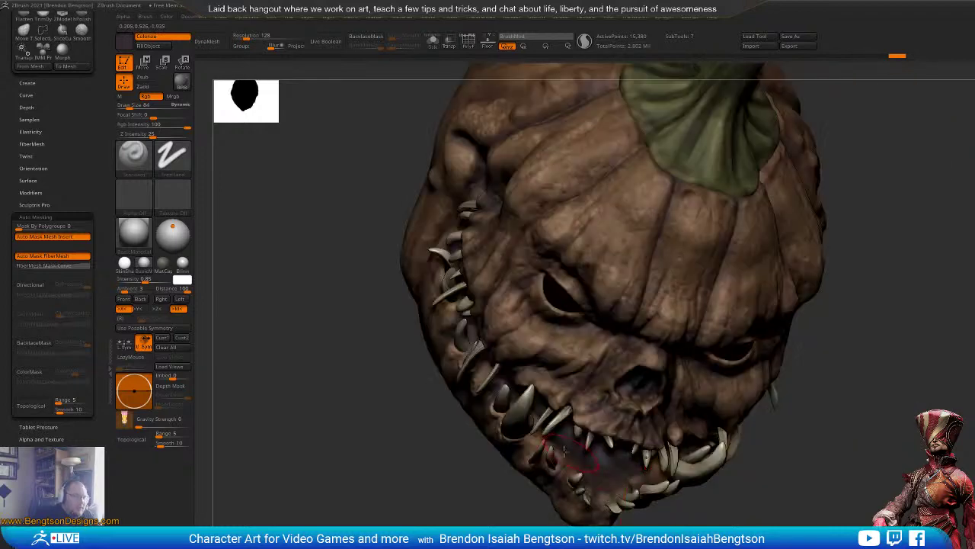
Step: Select the teeth piece along the side of the mouth and sample the bone colour from a front fang
left_click(465, 306, "alt")
left_click_drag(352, 448, 413, 353)
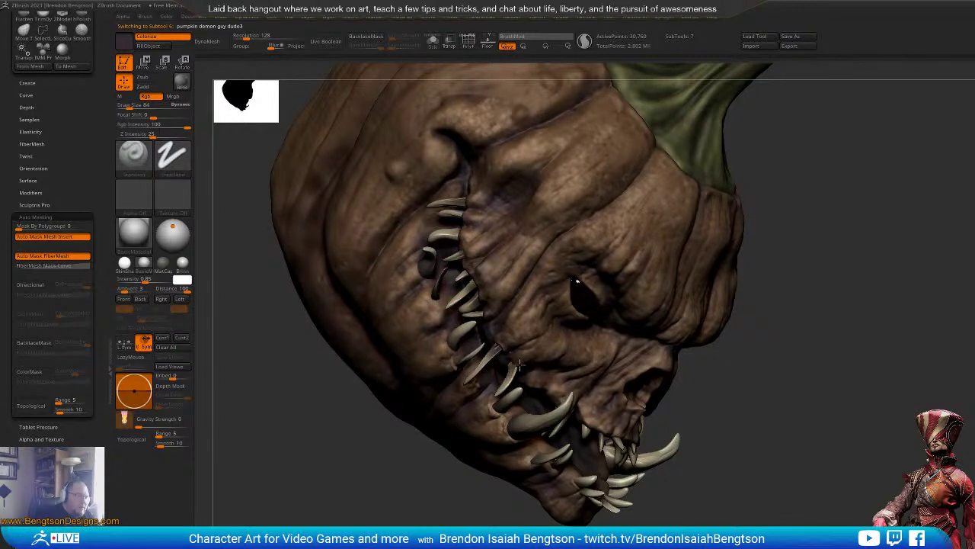
left_click_drag(891, 421, 856, 332)
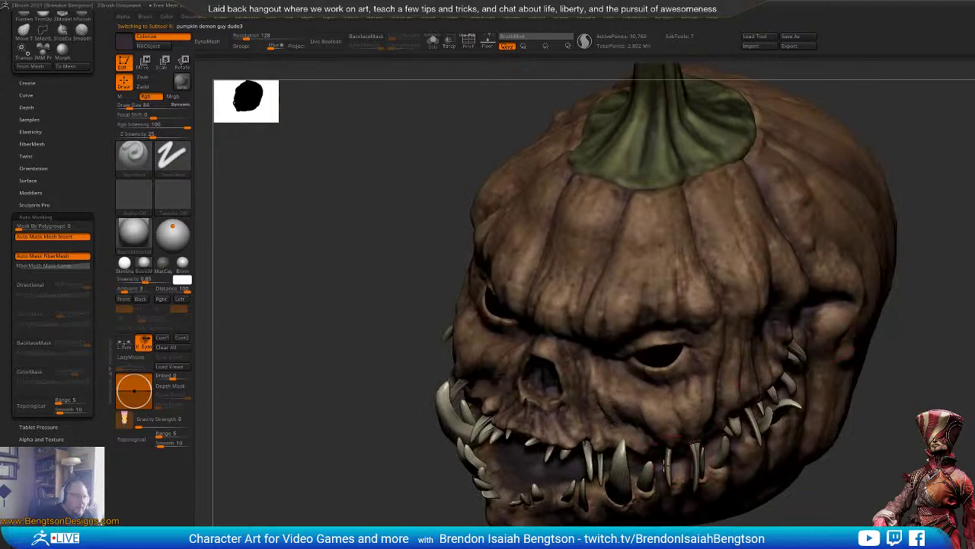
left_click_drag(888, 426, 680, 393)
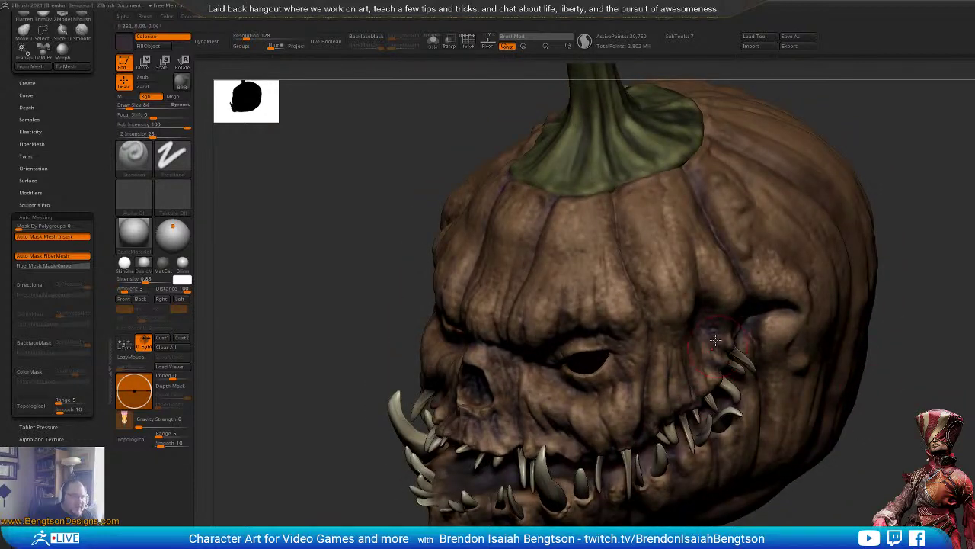
left_click_drag(883, 478, 859, 451)
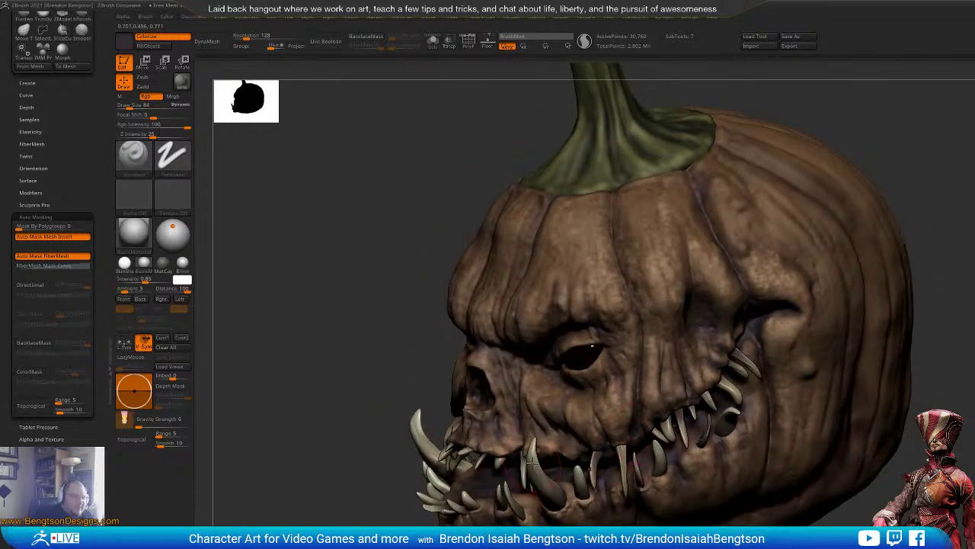
key("c")
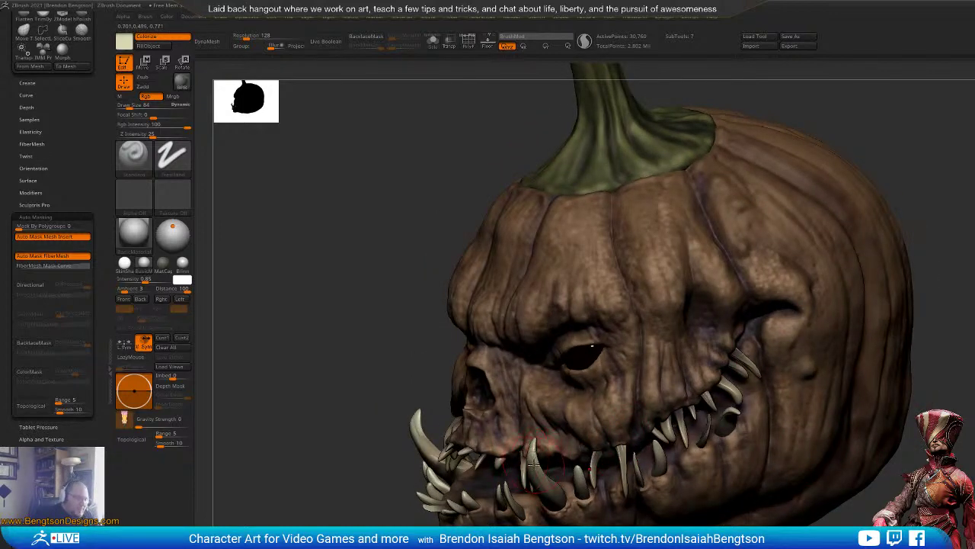
Step: Paint bone-coloured highlights on the teeth along the side of the mouth
key("space")
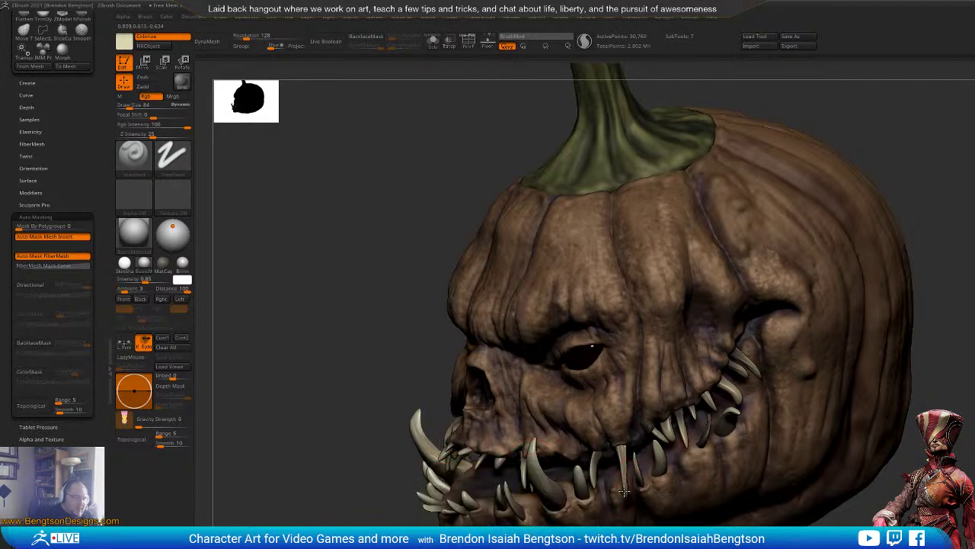
mouse_move(655, 449)
left_mouse_down()
mouse_move(706, 418)
mouse_move(740, 406)
mouse_move(754, 414)
left_mouse_up()
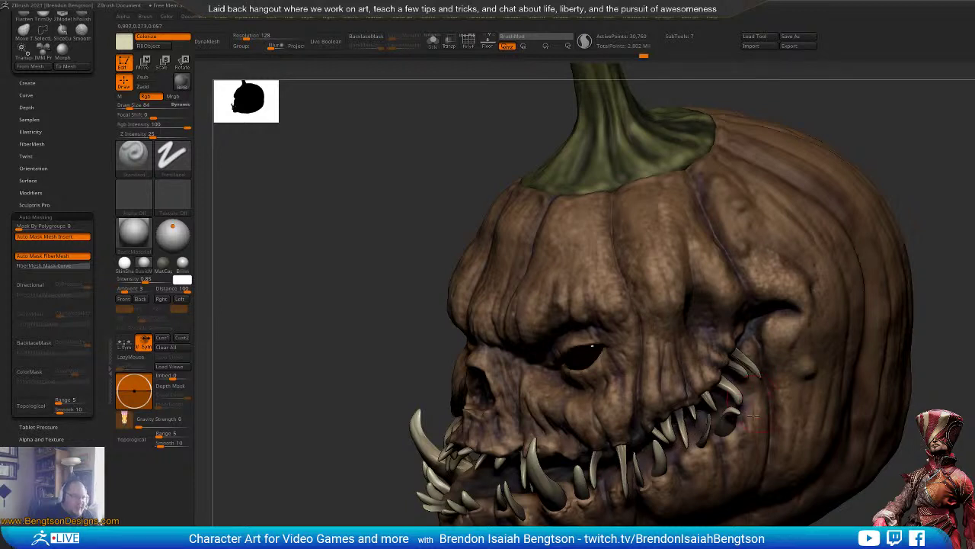
mouse_move(753, 414)
right_mouse_down()
mouse_move(727, 407)
mouse_move(788, 407)
mouse_move(759, 397)
right_mouse_up()
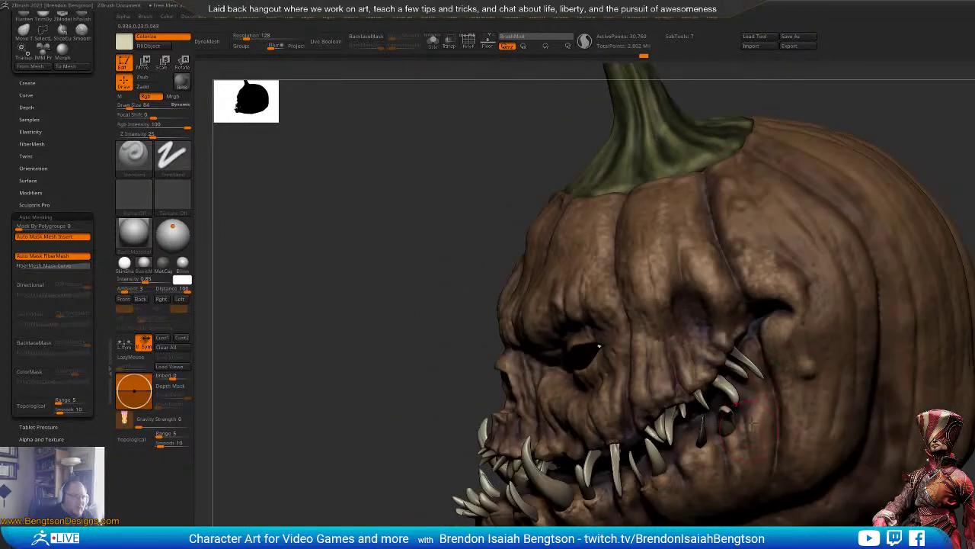
right_click_drag(519, 466, 622, 485)
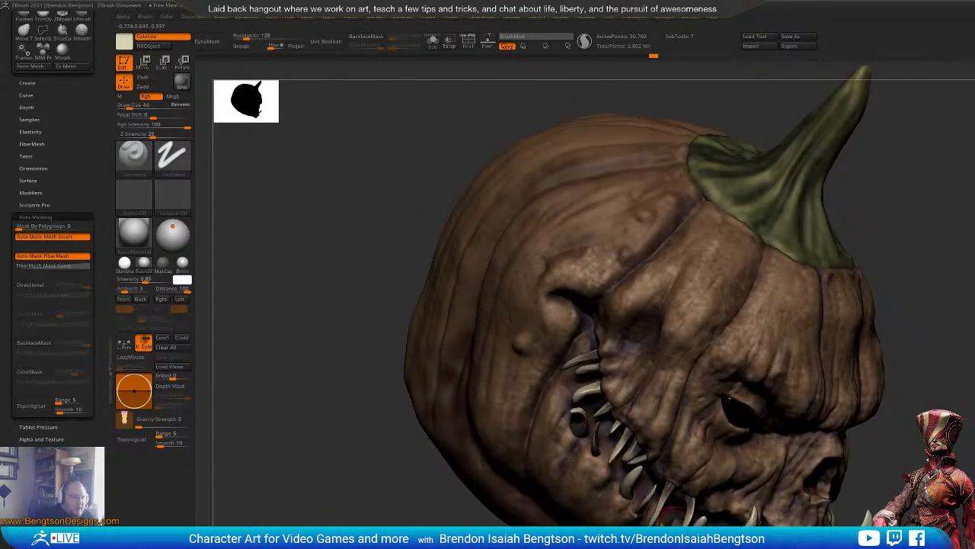
right_click_drag(729, 397, 692, 474)
right_click_drag(344, 488, 405, 508)
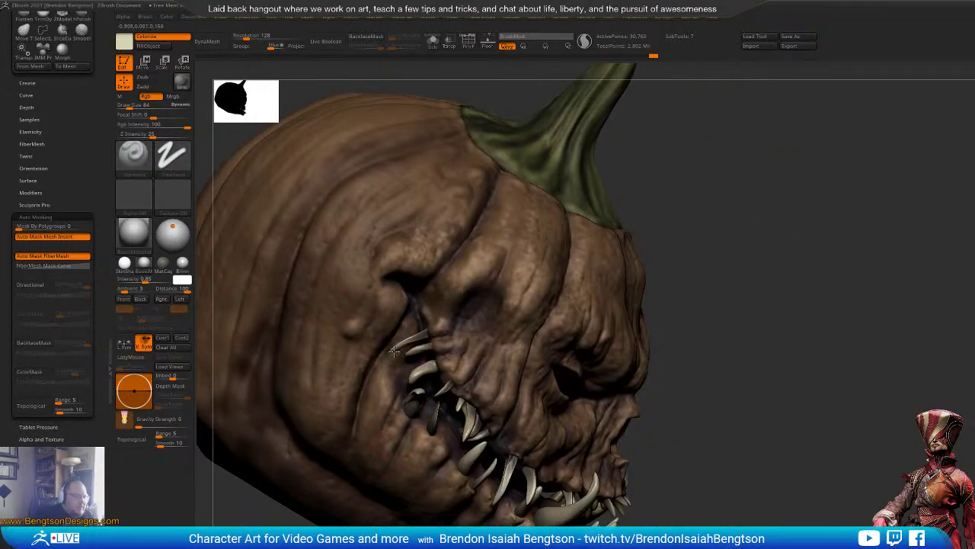
right_click_drag(417, 383, 843, 300)
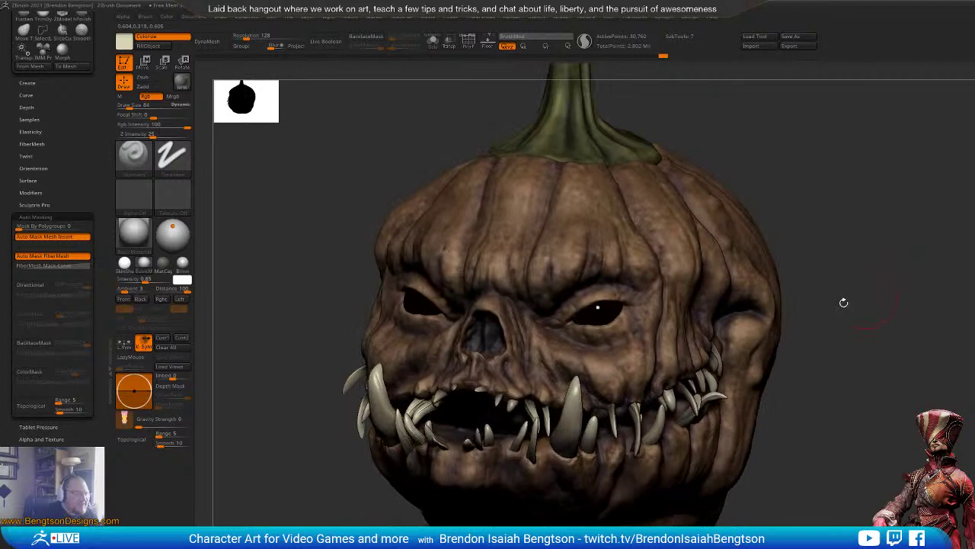
Step: Make the upper front teeth piece the active subtool
left_click(521, 408, "alt")
right_click_drag(521, 407, 512, 440)
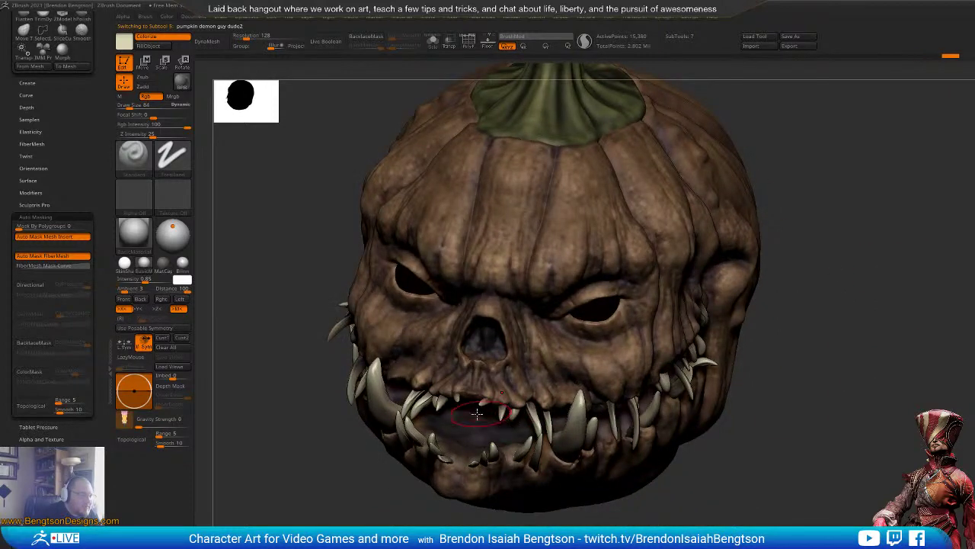
Step: Examine the painted head, stem and teeth from the front and both sides to judge the colouring
right_click_drag(509, 450, 916, 457)
right_click_drag(842, 438, 904, 406)
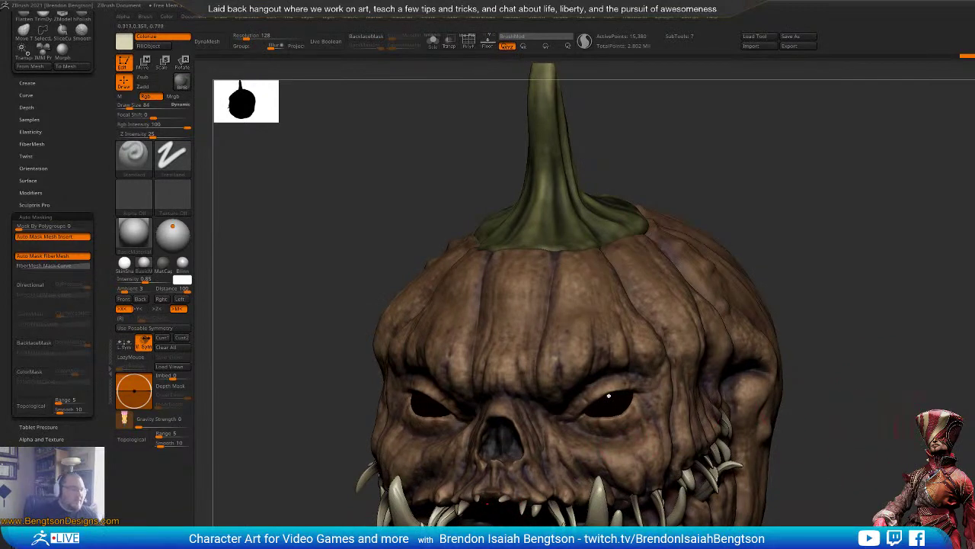
right_click_drag(899, 427, 970, 431)
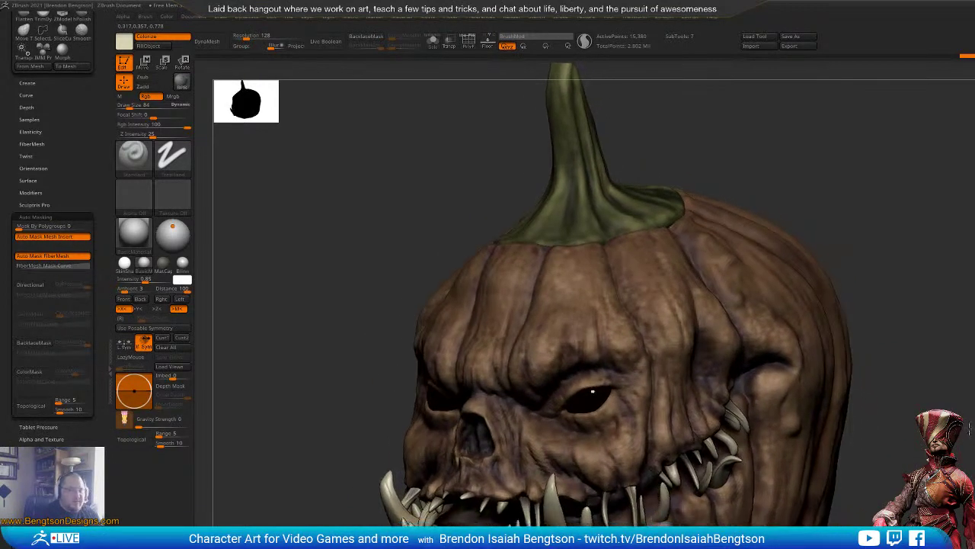
left_click_drag(969, 429, 974, 414)
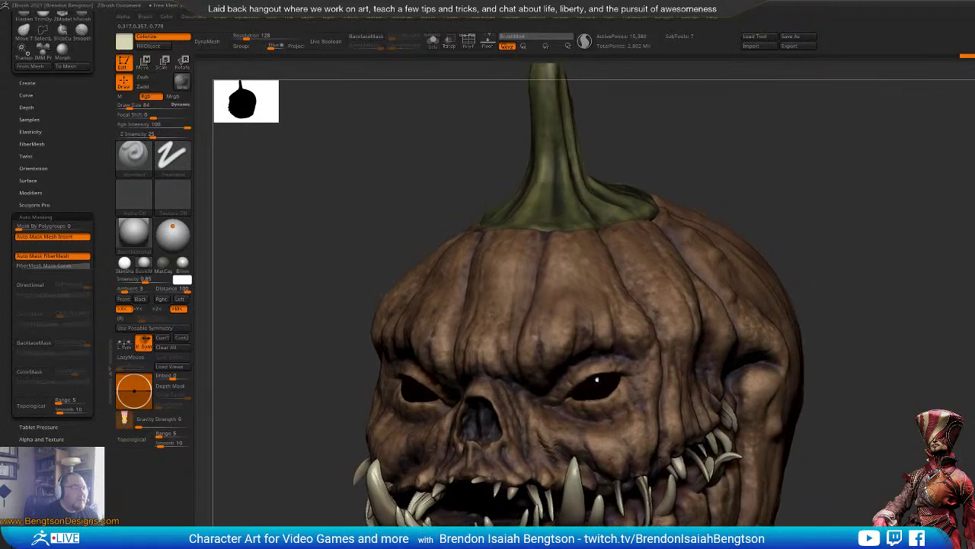
left_click_drag(906, 412, 890, 440)
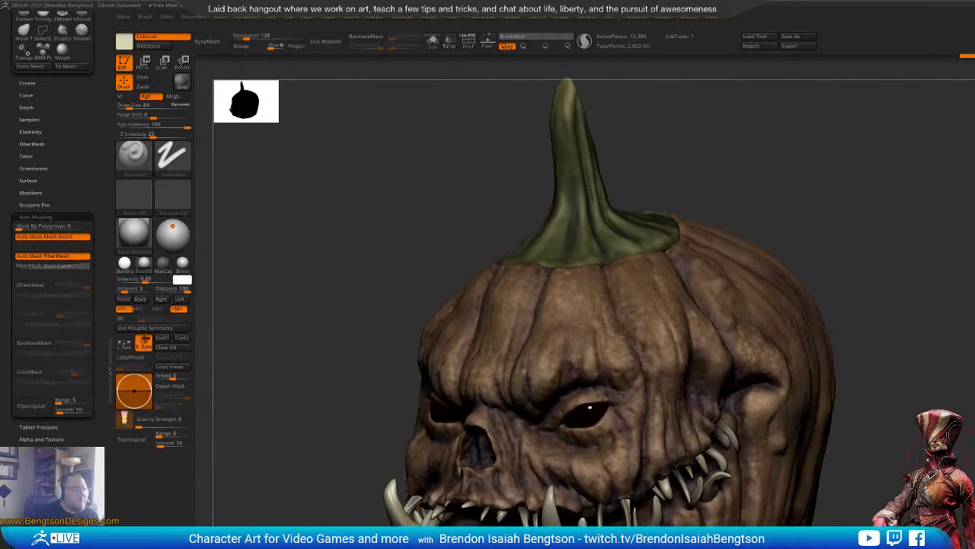
right_click_drag(858, 441, 854, 441)
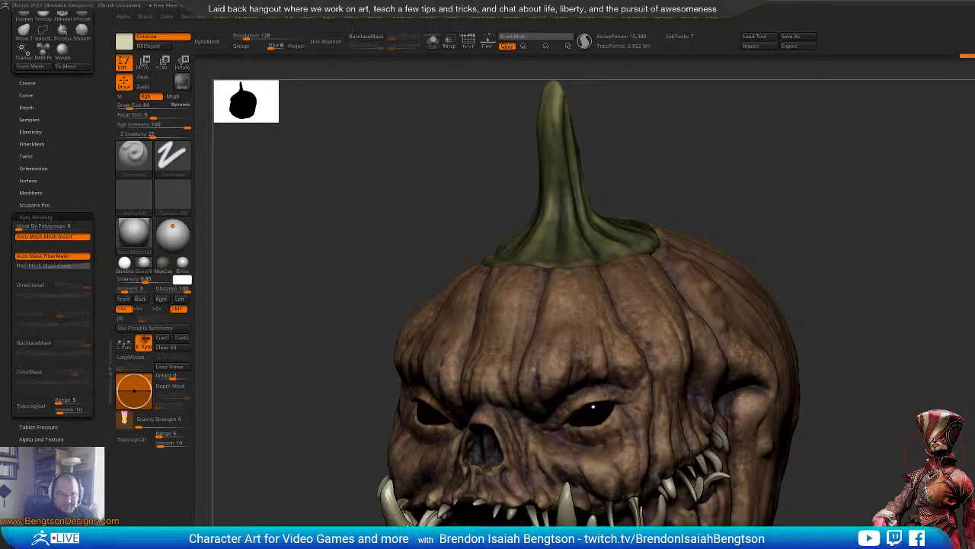
right_click_drag(594, 406, 735, 366)
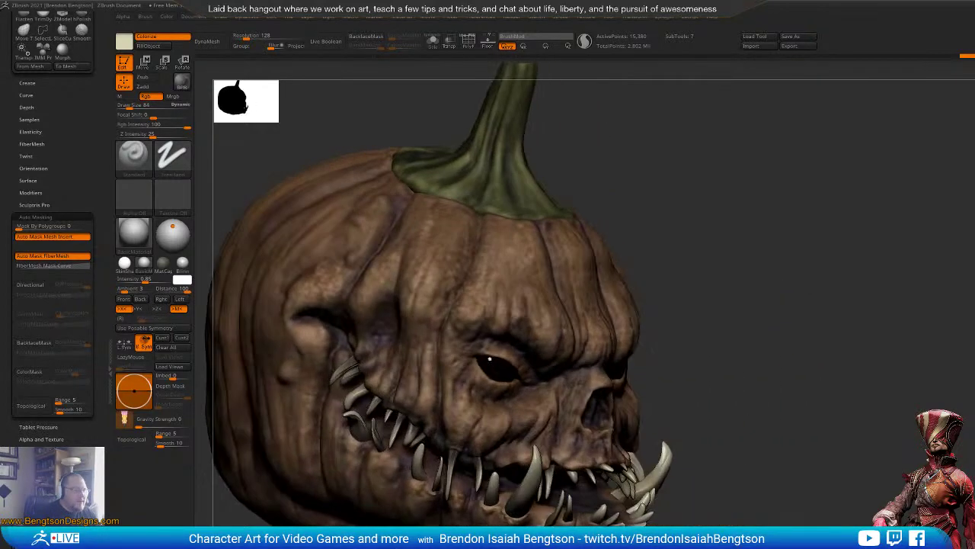
right_click_drag(910, 462, 861, 465)
right_click_drag(414, 512, 595, 467)
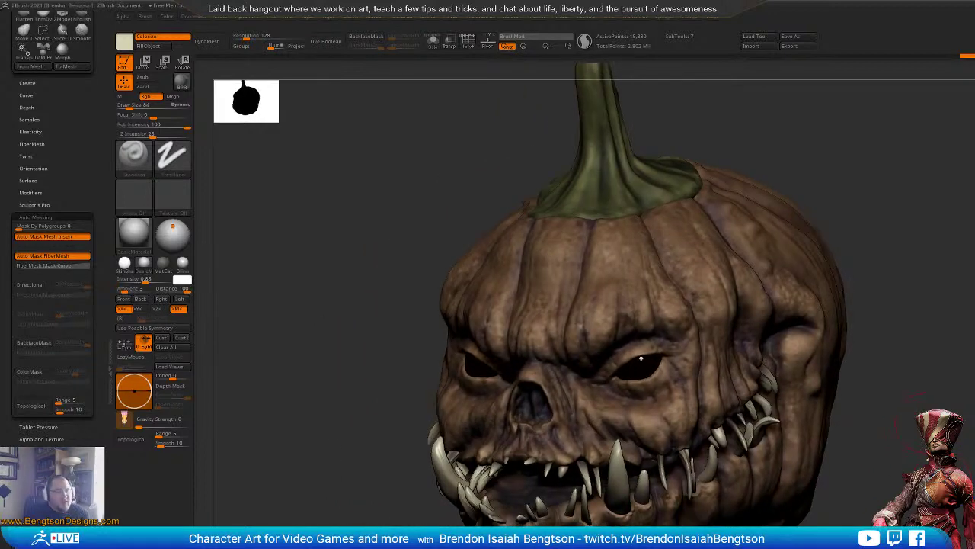